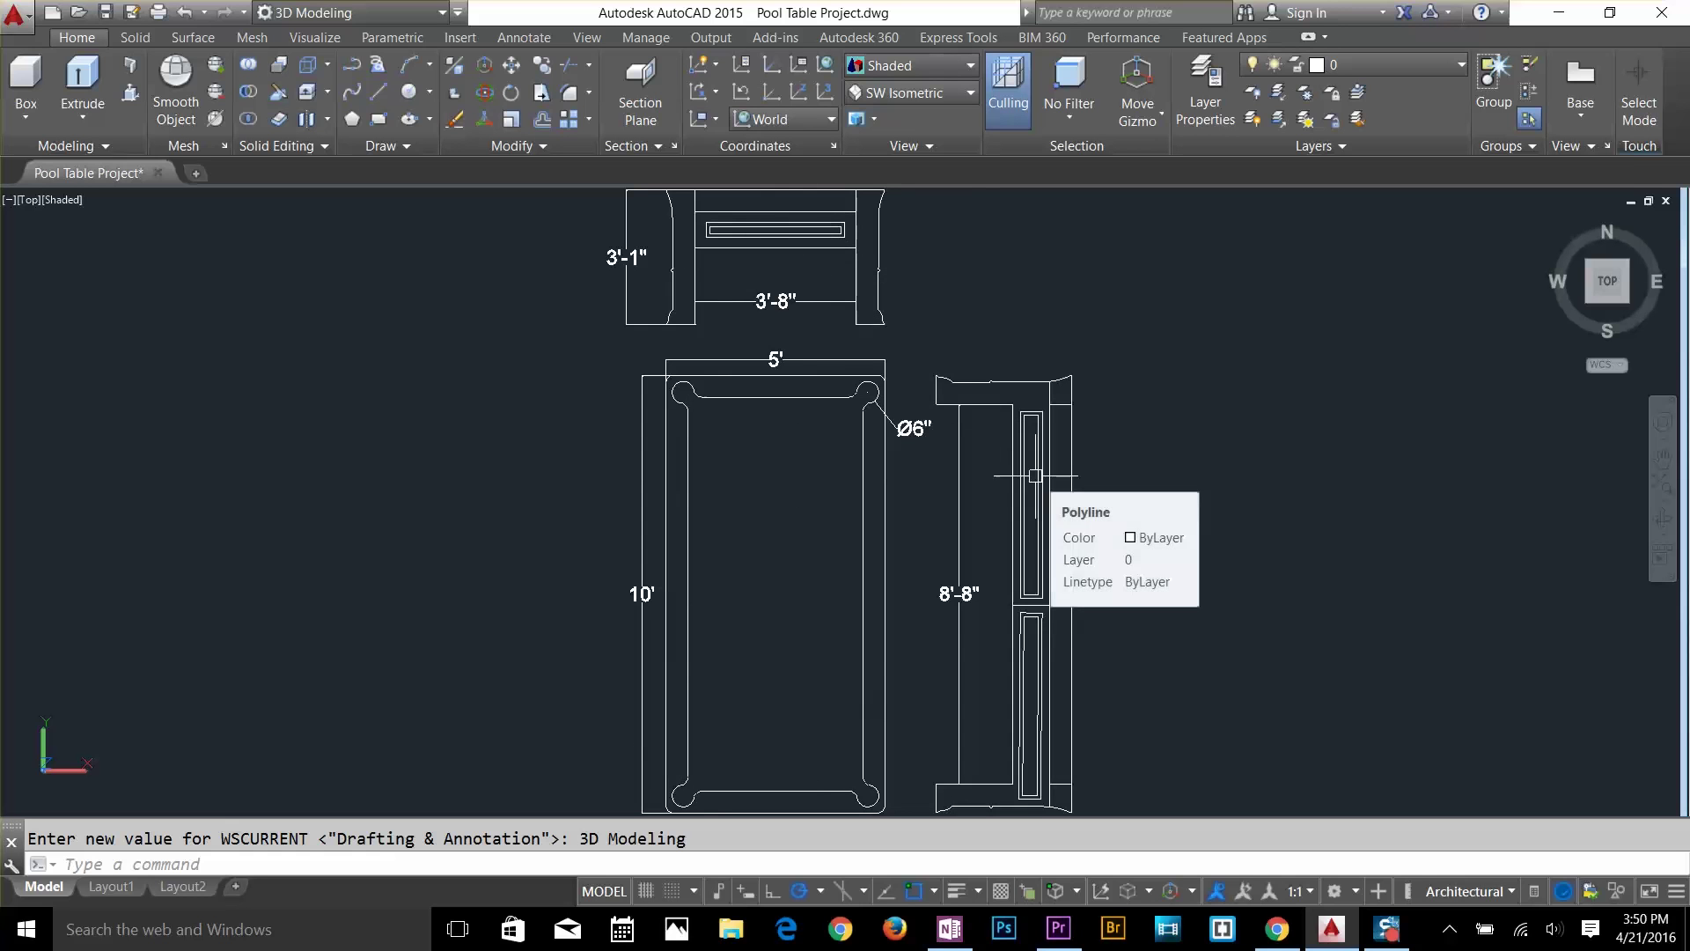
pyautogui.scroll(-2, 986, 475)
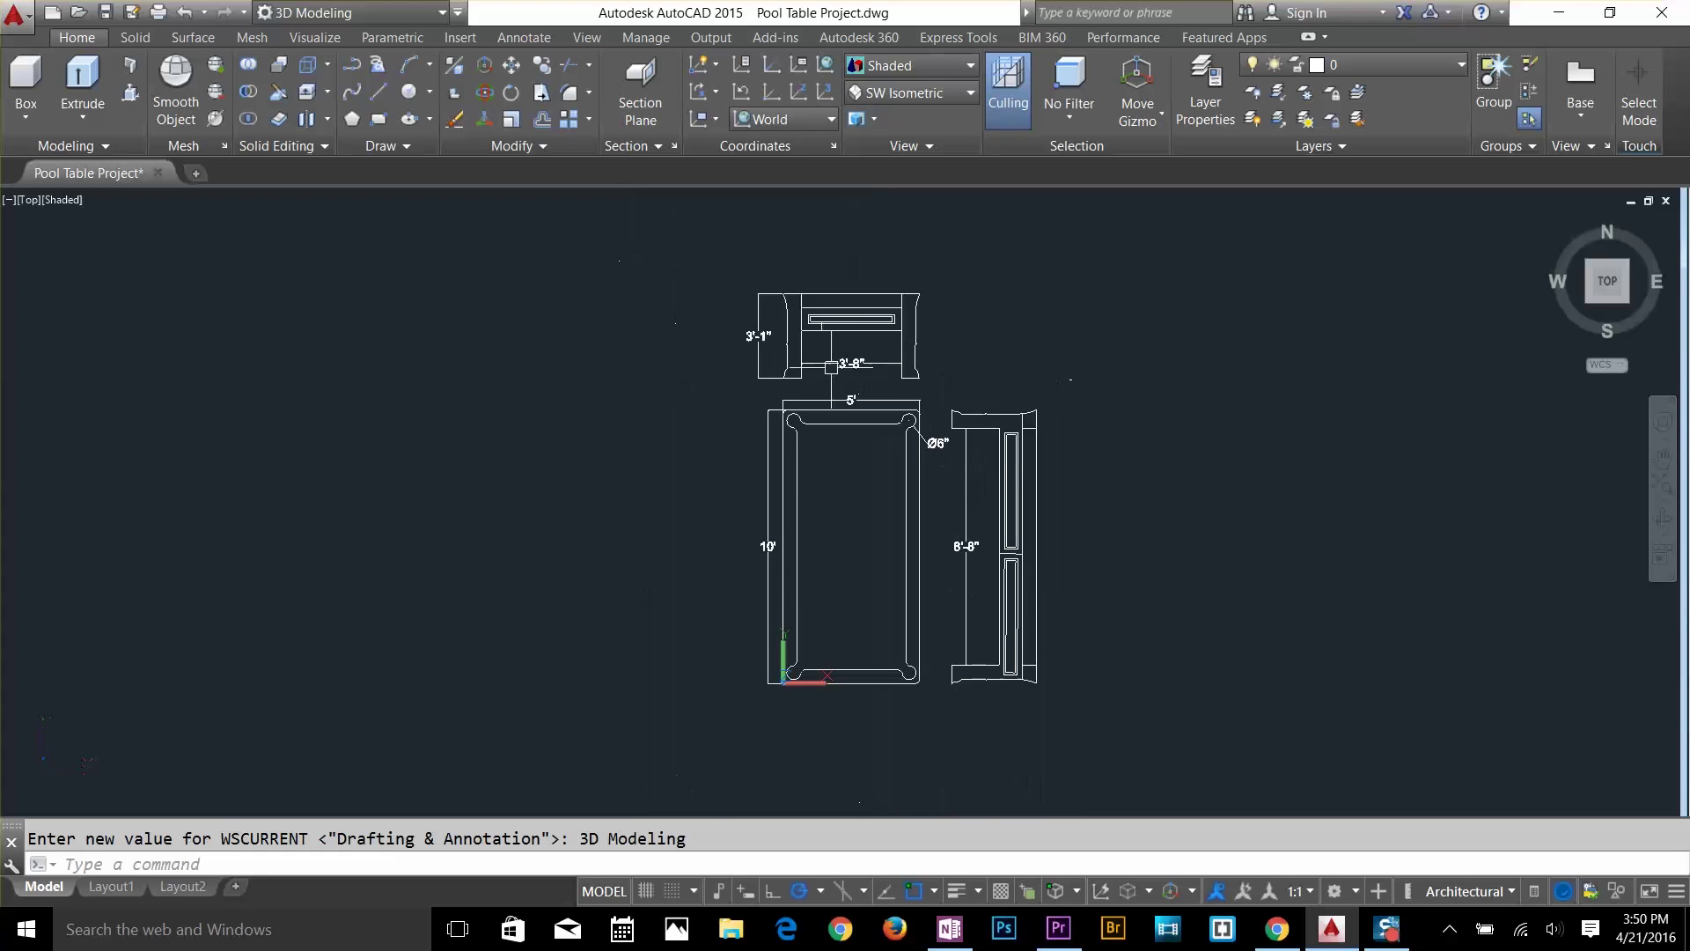
pyautogui.click(394, 15)
pyautogui.click(393, 15)
pyautogui.press('Escape')
# Copy the pool table's top-view plan with its dimensions to the empty area east of the existing views.
pyautogui.scroll(2, 1079, 404)
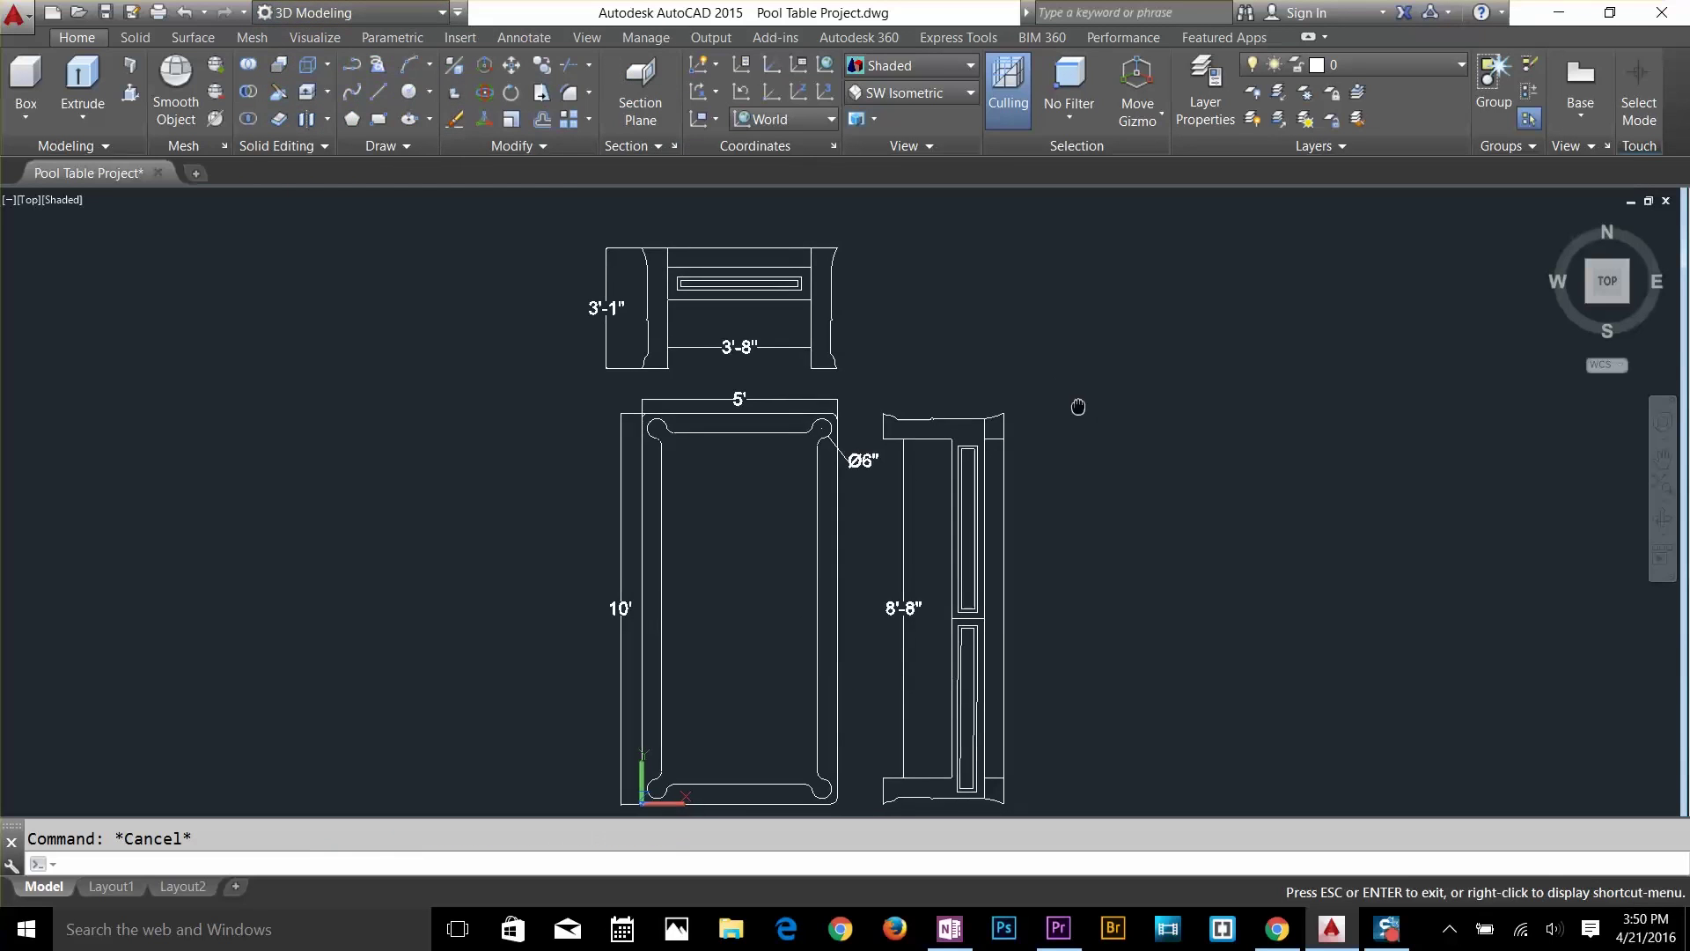
pyautogui.press('Escape')
pyautogui.write('co')
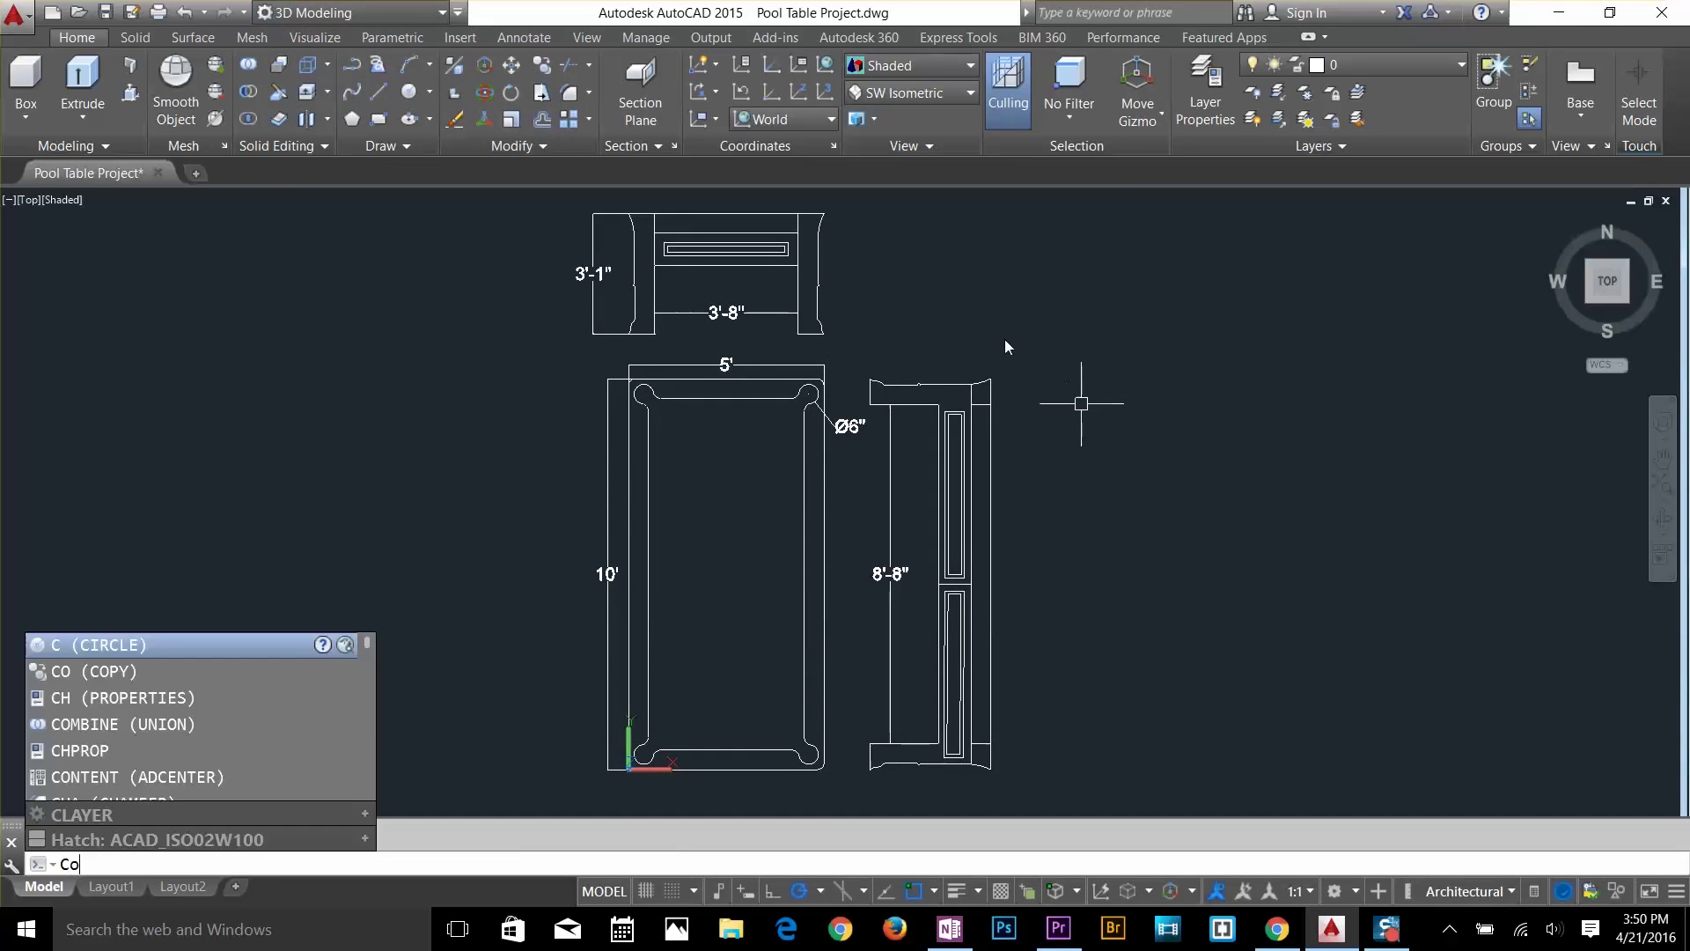
pyautogui.press('Return')
pyautogui.click(866, 349)
pyautogui.click(604, 800)
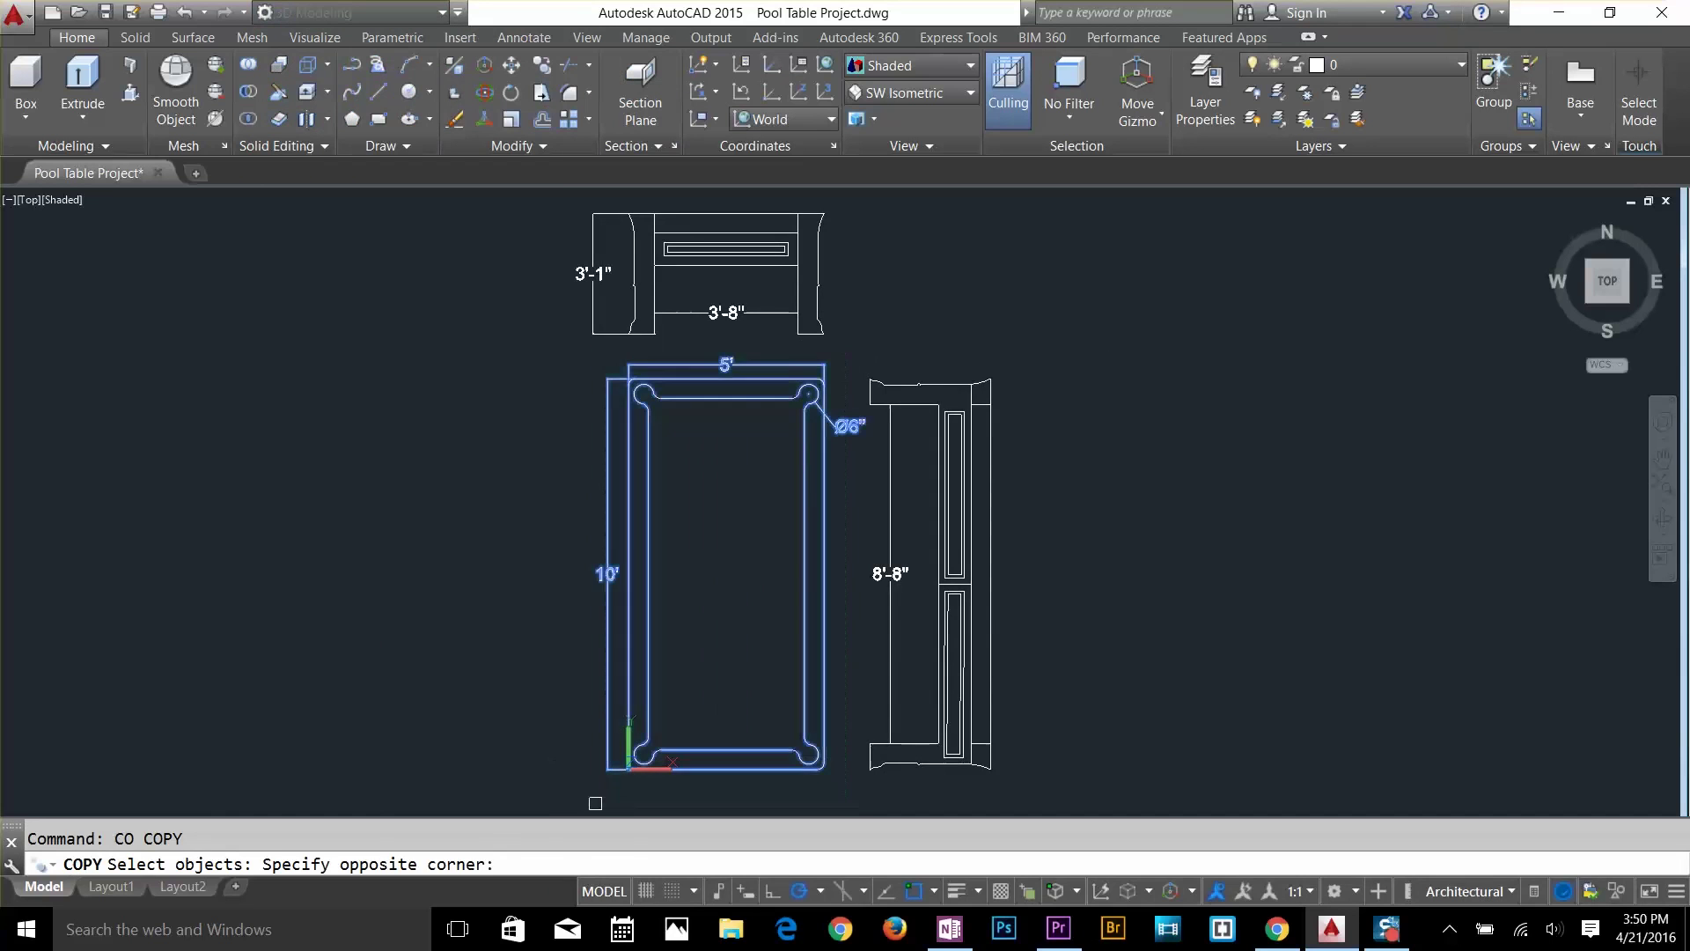
pyautogui.press('Return')
pyautogui.click(596, 795)
pyautogui.scroll(-3, 1290, 685)
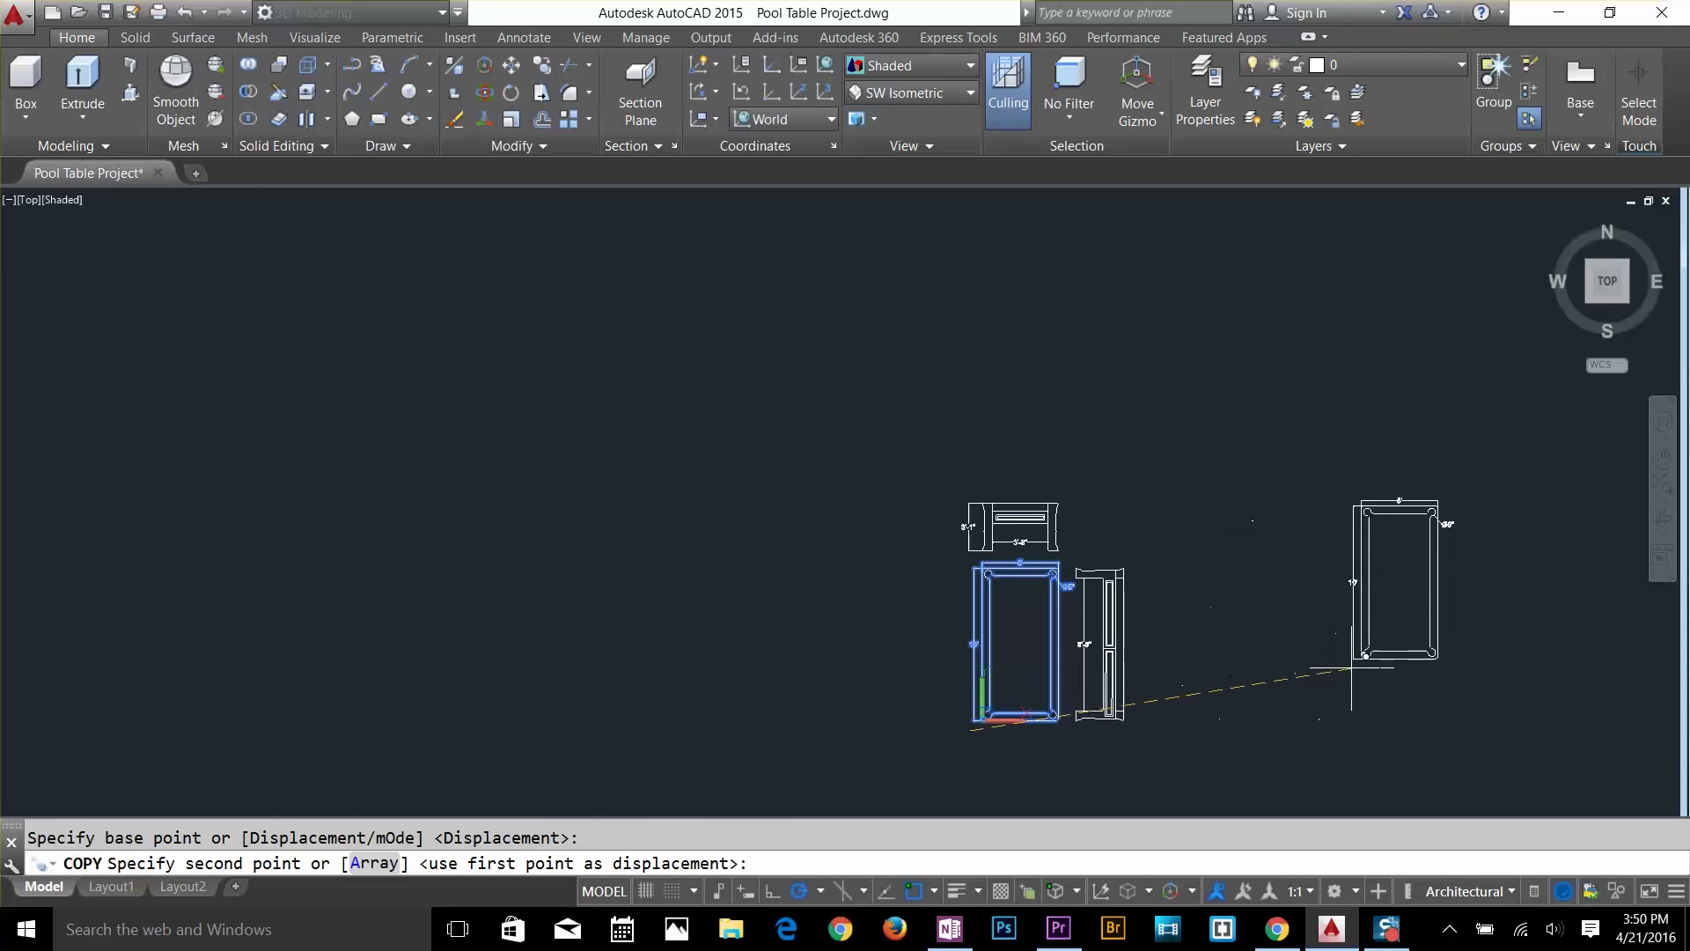
pyautogui.click(1380, 665)
pyautogui.press('Return')
# Delete the 10', 5' and Ø6" dimensions from the copied table plan.
pyautogui.scroll(4, 1501, 647)
pyautogui.press('Escape')
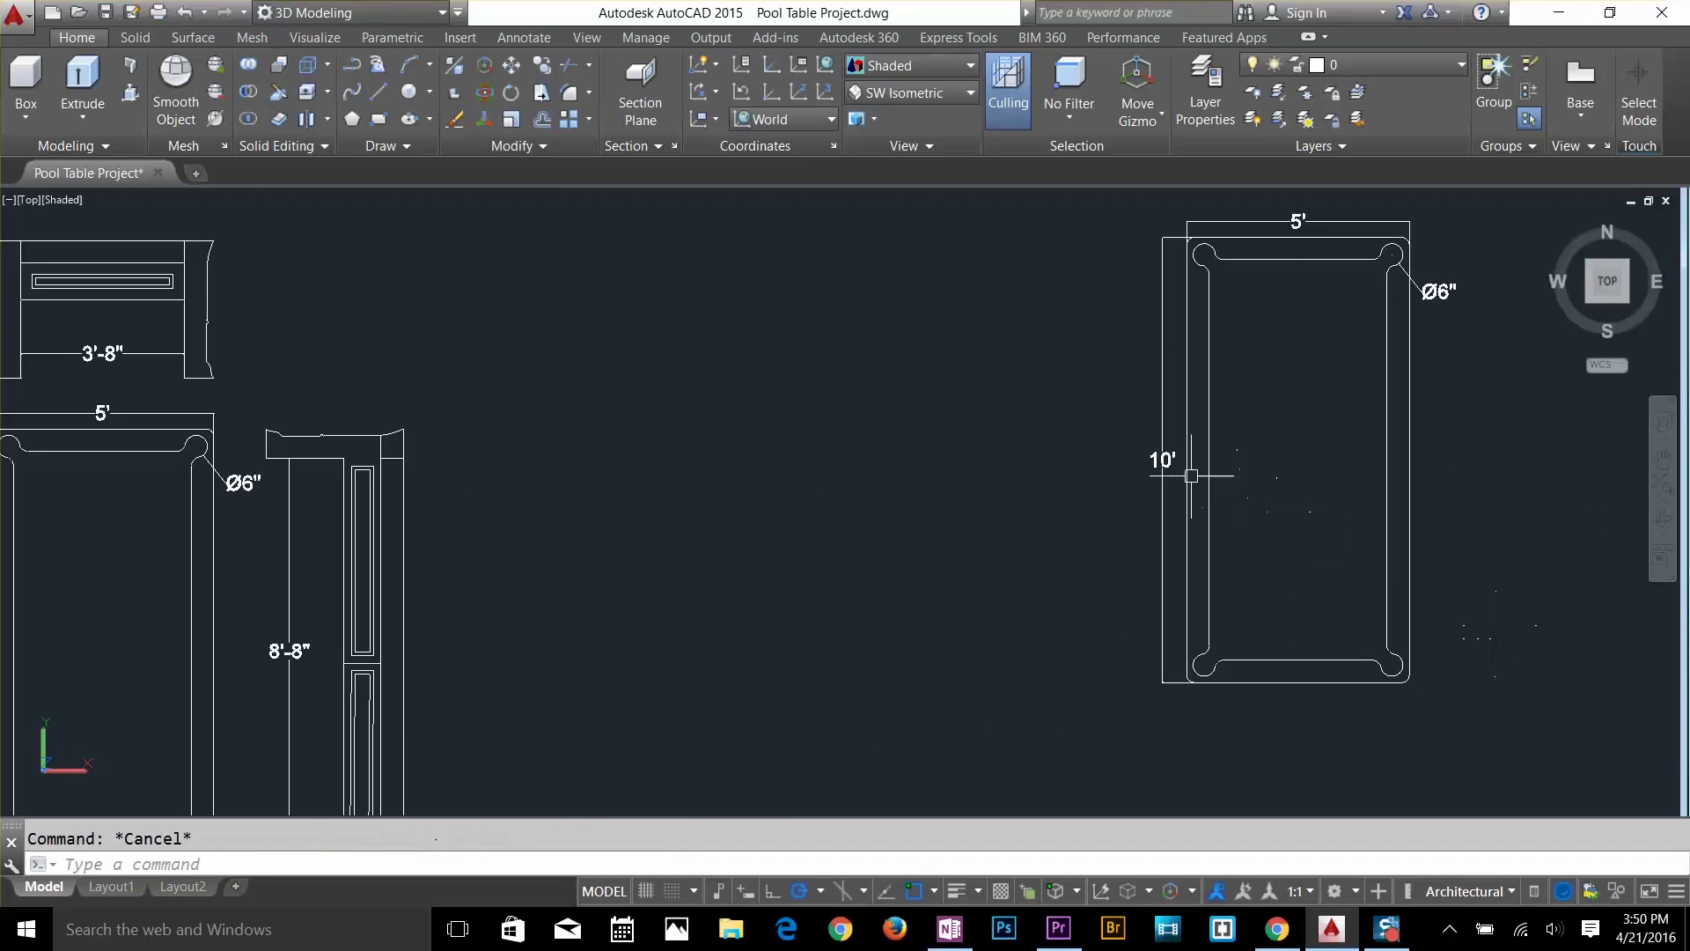
pyautogui.click(1165, 471)
pyautogui.press('Delete')
pyautogui.click(1298, 222)
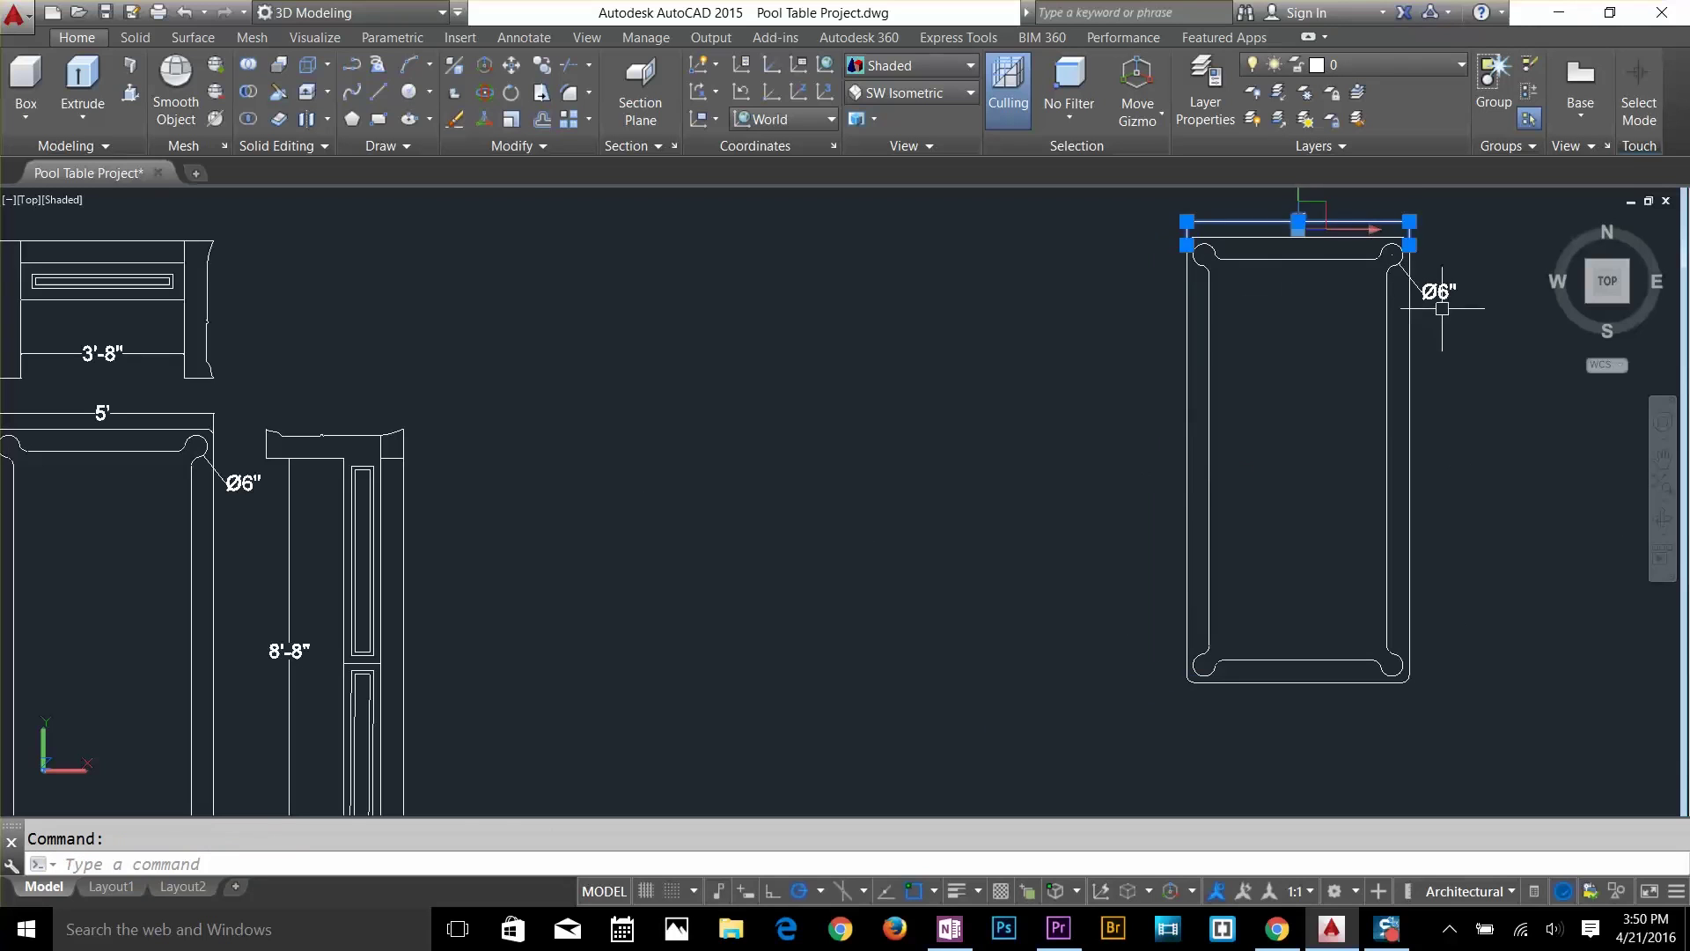
pyautogui.press('Delete')
pyautogui.click(1433, 290)
pyautogui.press('Delete')
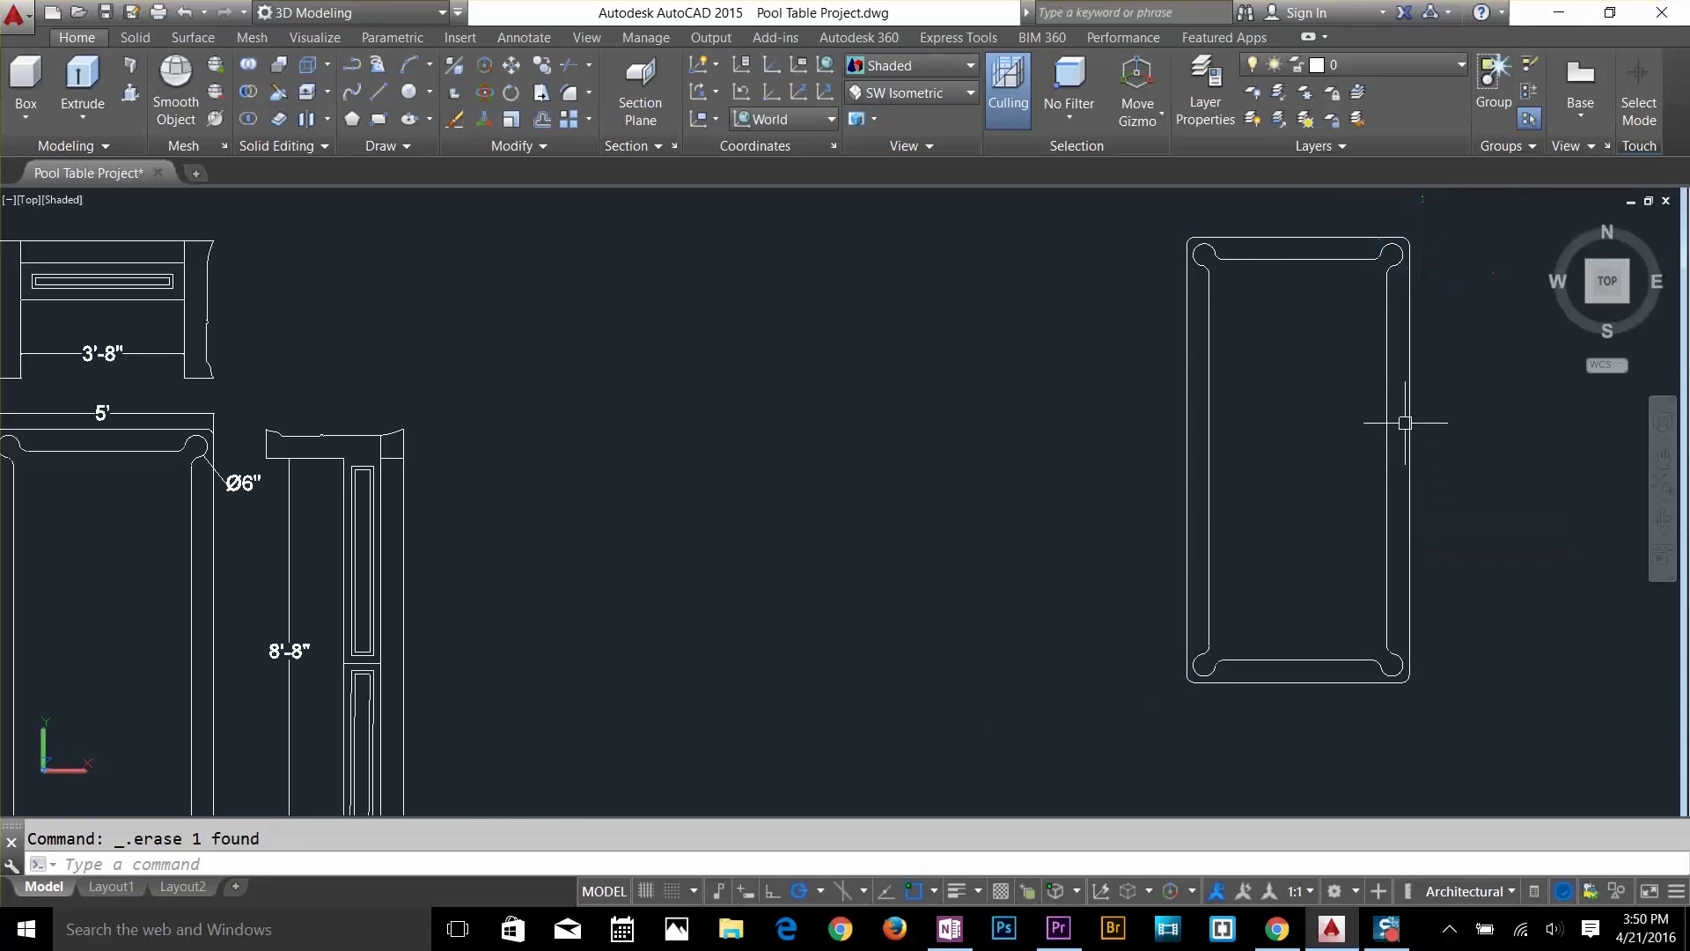
# Create boundary outlines from the copied table plan by picking a point inside its playing area.
pyautogui.moveTo(1343, 447); pyautogui.dragTo(1153, 505, button='middle')
pyautogui.press('Escape')
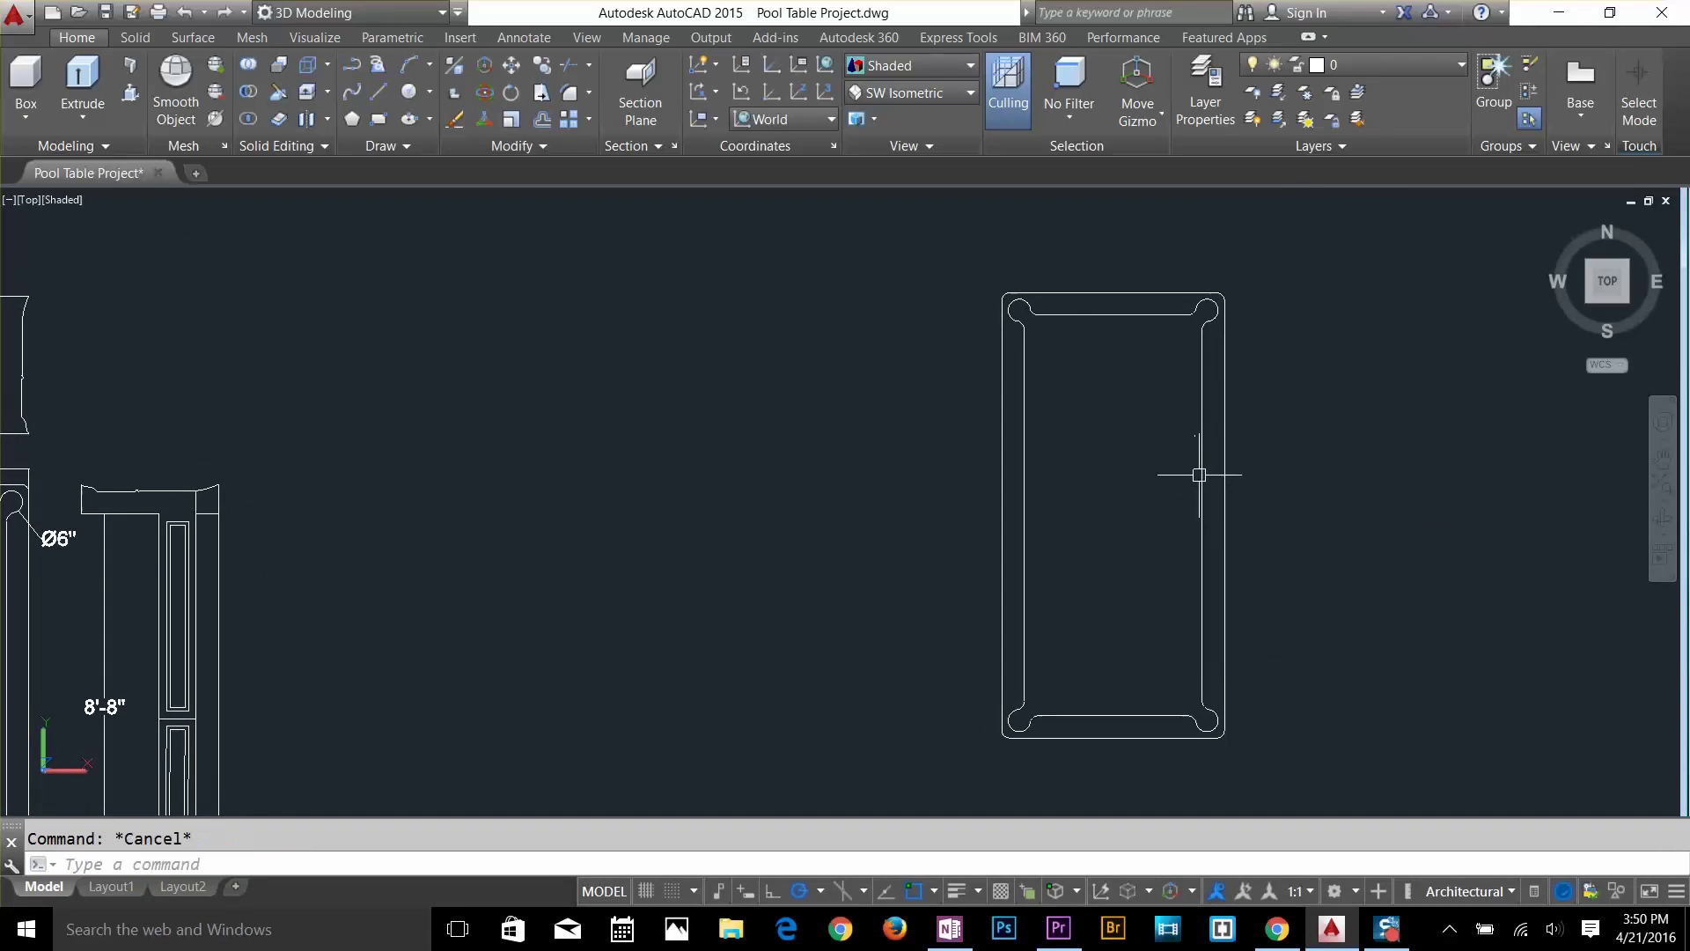
pyautogui.write('BO')
pyautogui.press('Return')
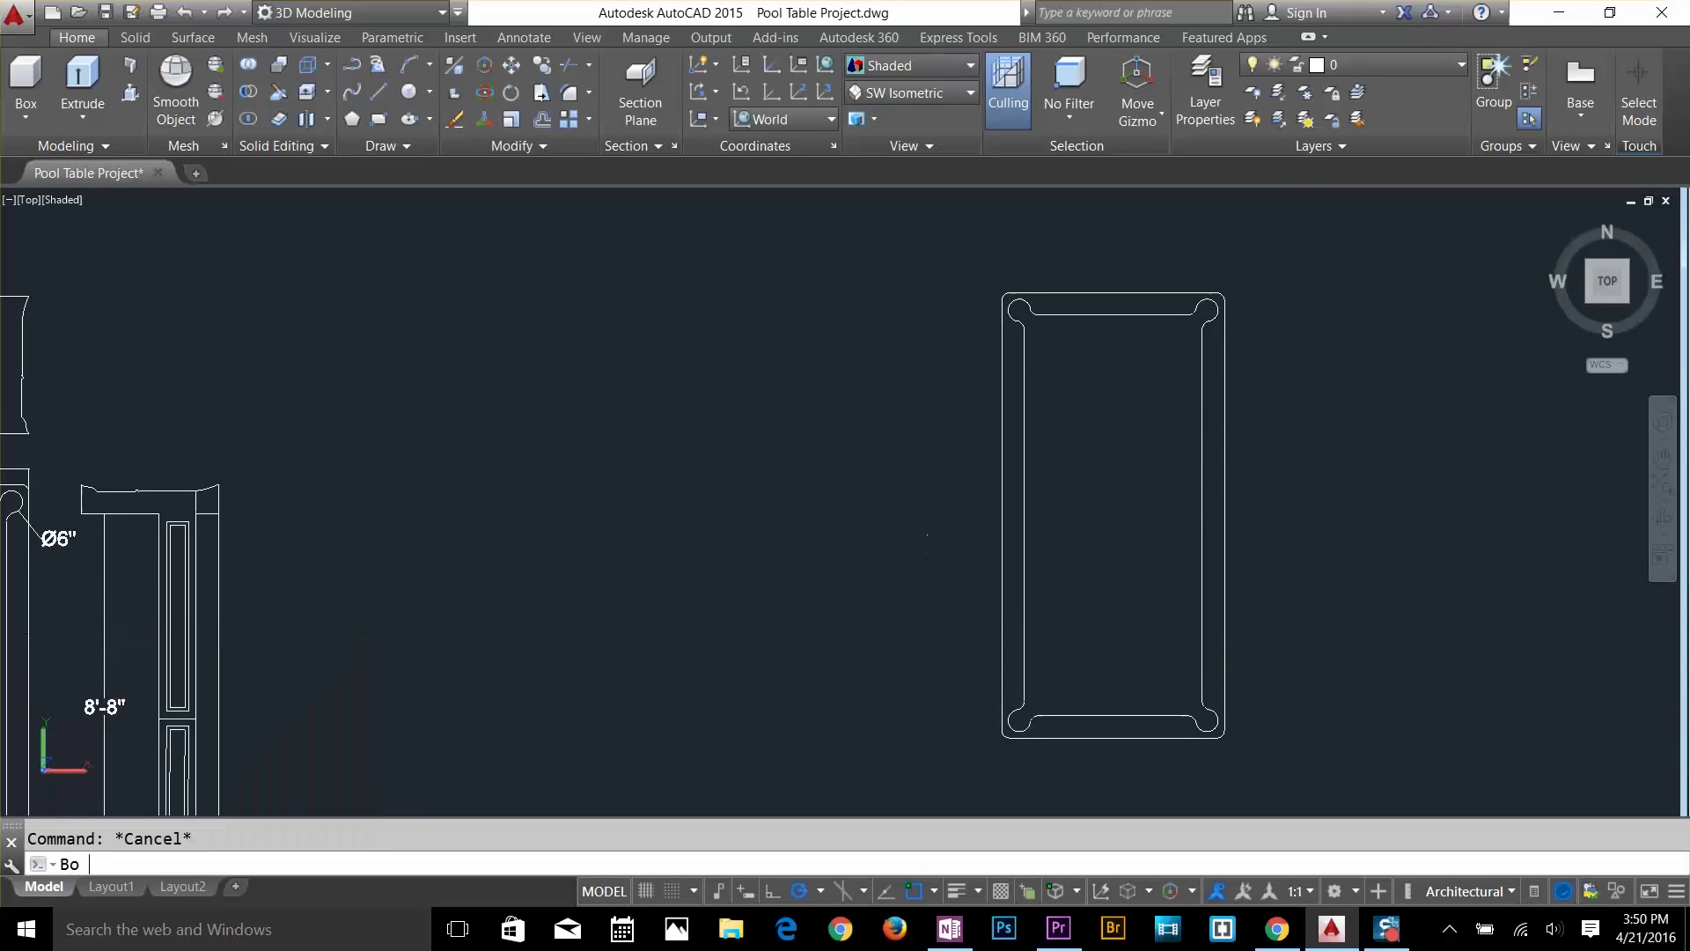
pyautogui.click(703, 347)
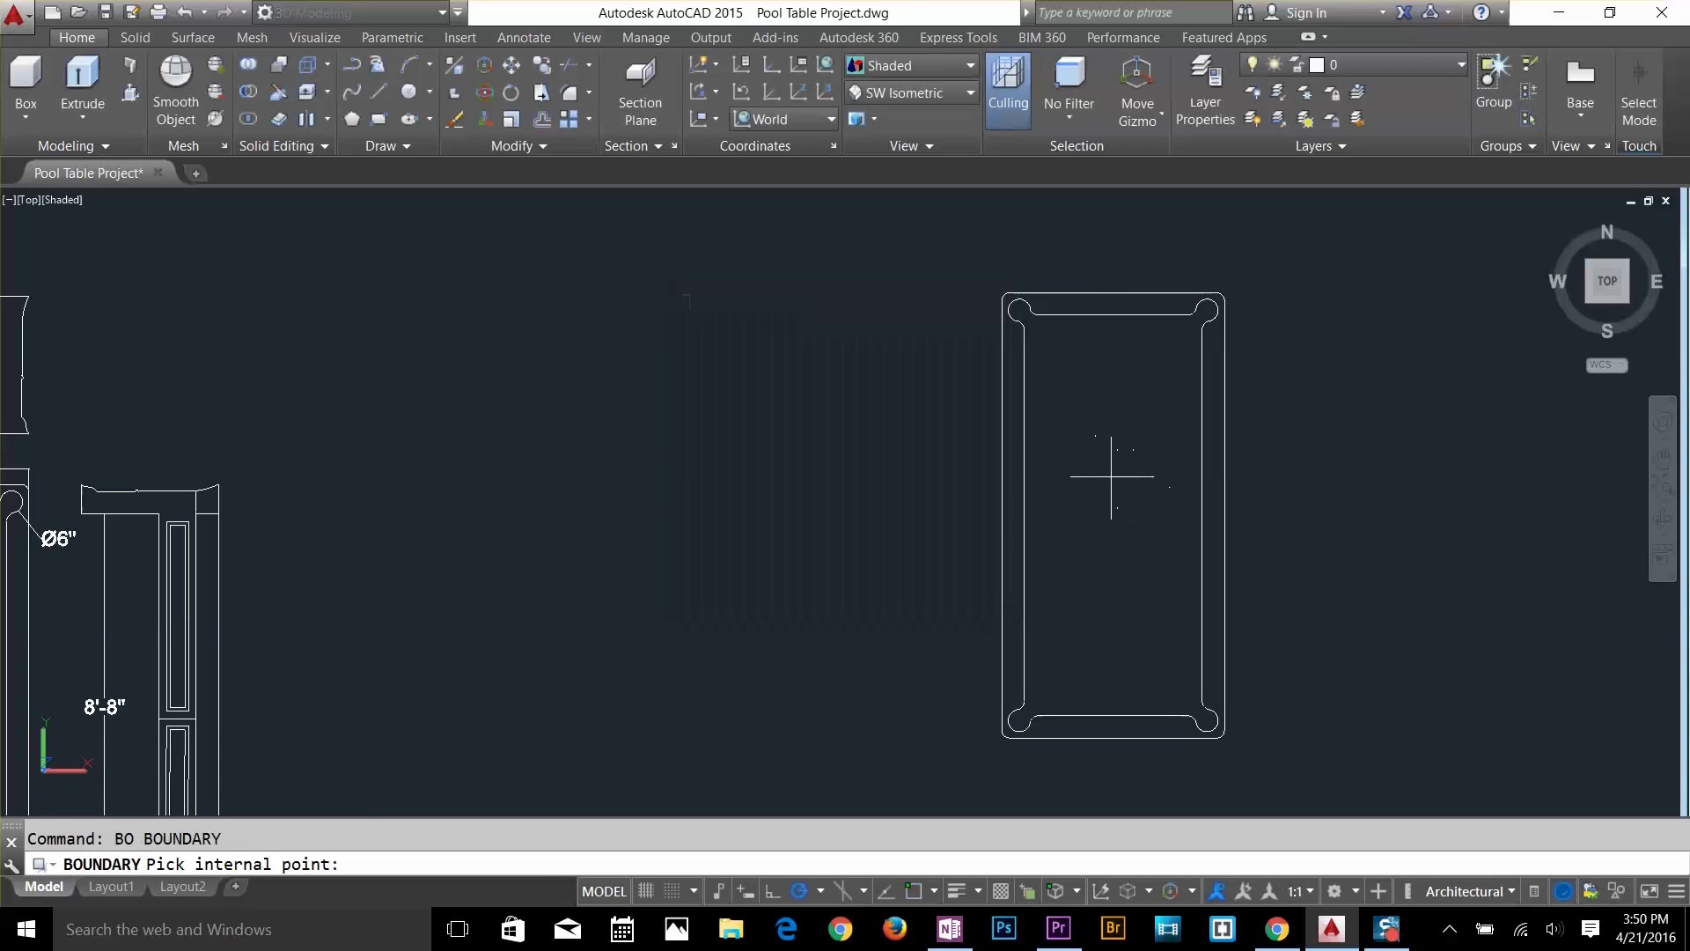
pyautogui.click(1078, 486)
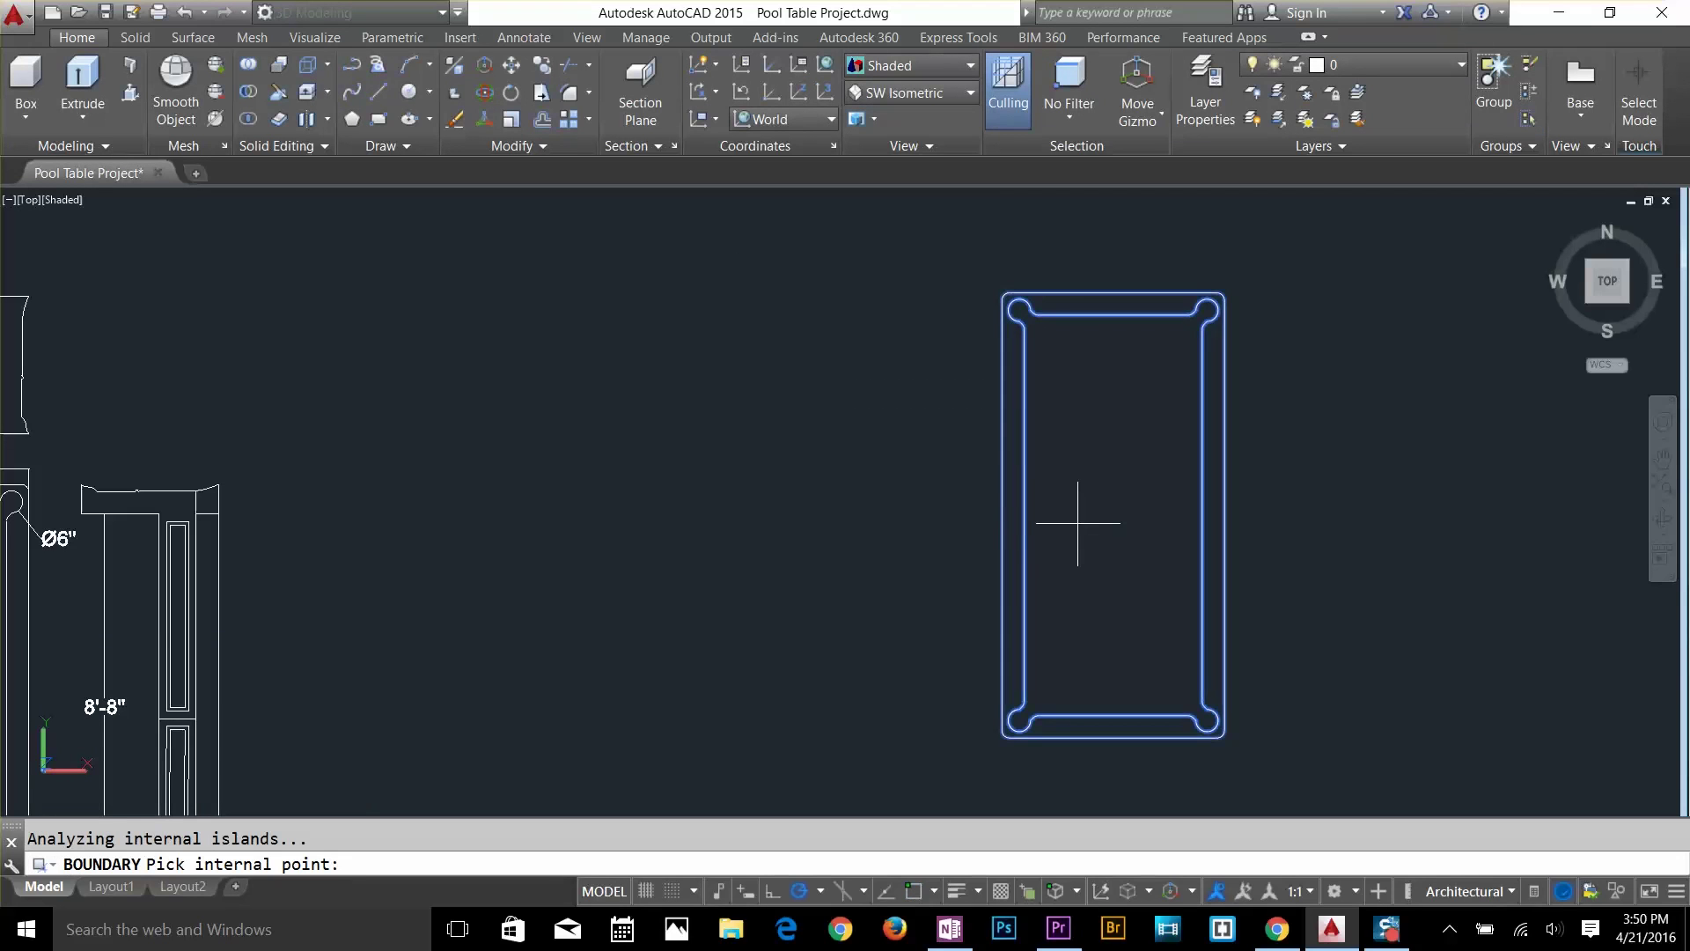
pyautogui.press('Return')
pyautogui.press('Escape')
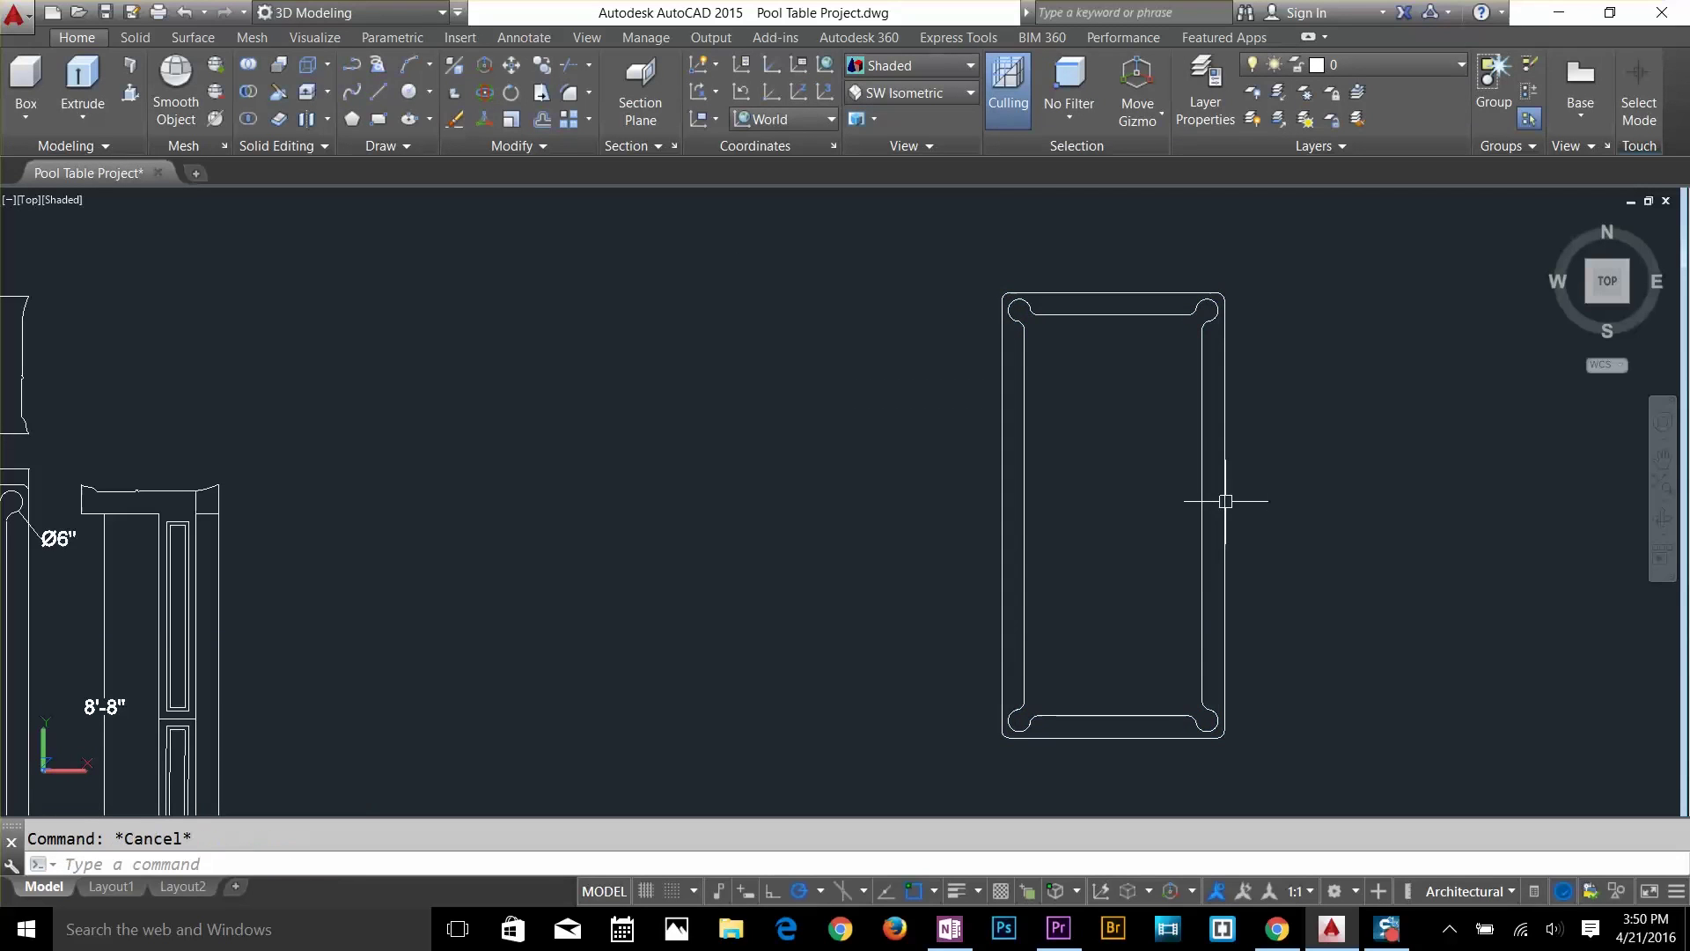
# Copy the outer and inner boundary outlines to two empty spots, one to the northwest and one straight east.
pyautogui.write('co')
pyautogui.press('Return')
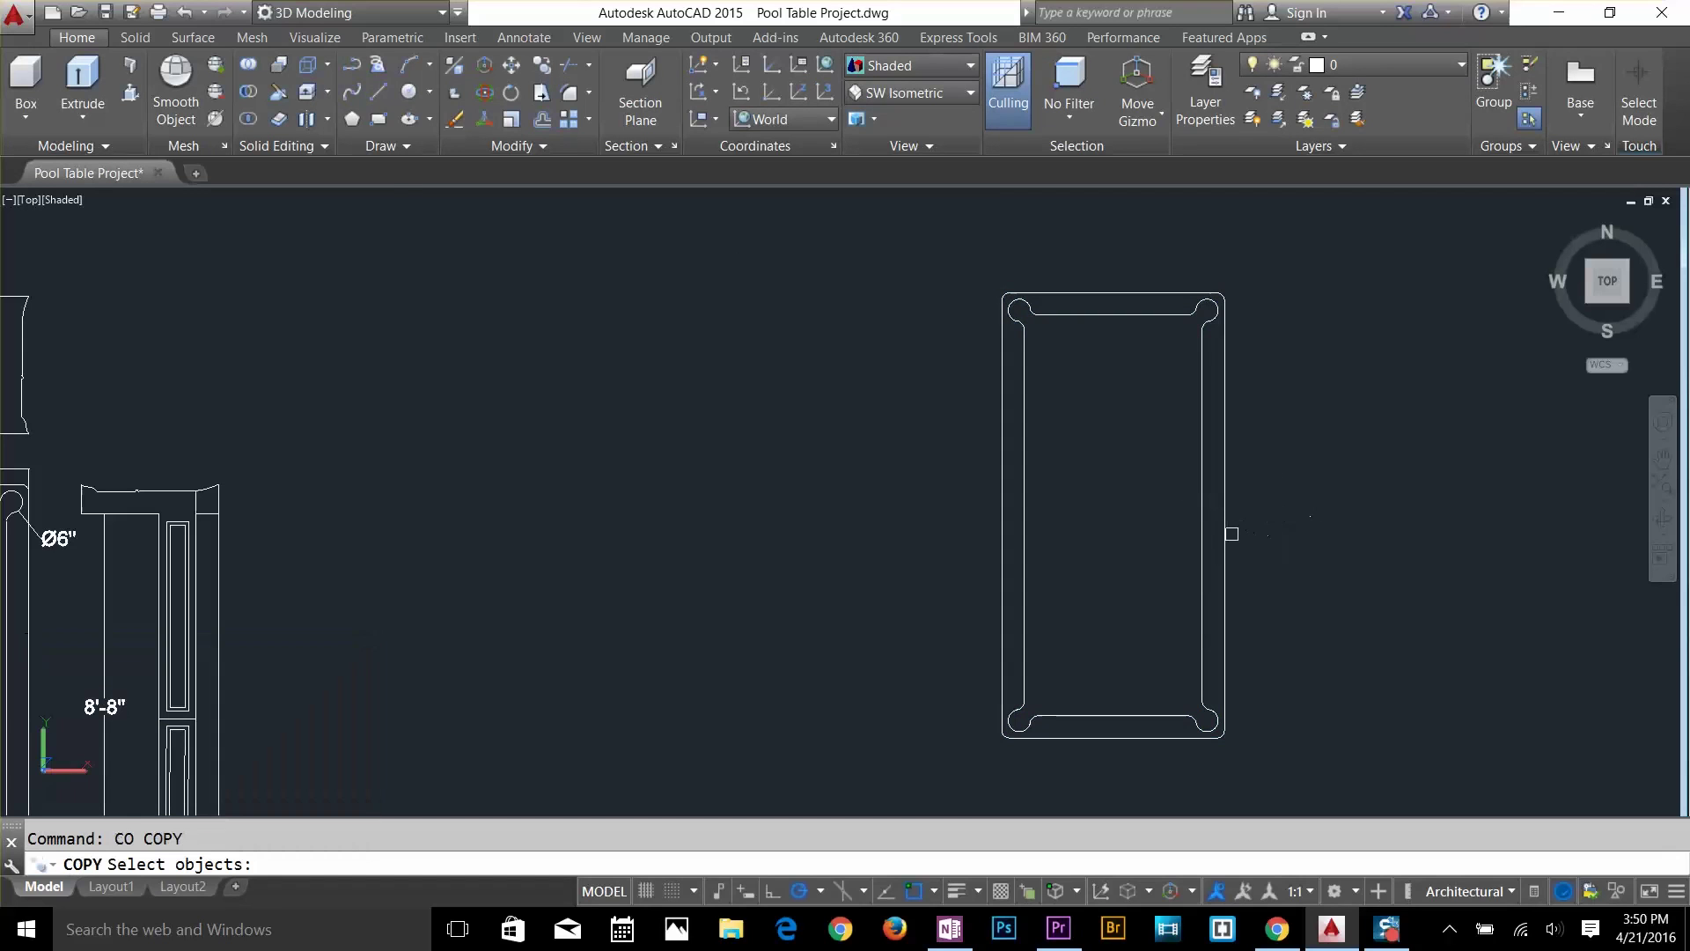
pyautogui.click(1224, 533)
pyautogui.click(1203, 533)
pyautogui.press('Return')
pyautogui.click(1206, 538)
pyautogui.scroll(-4, 1205, 539)
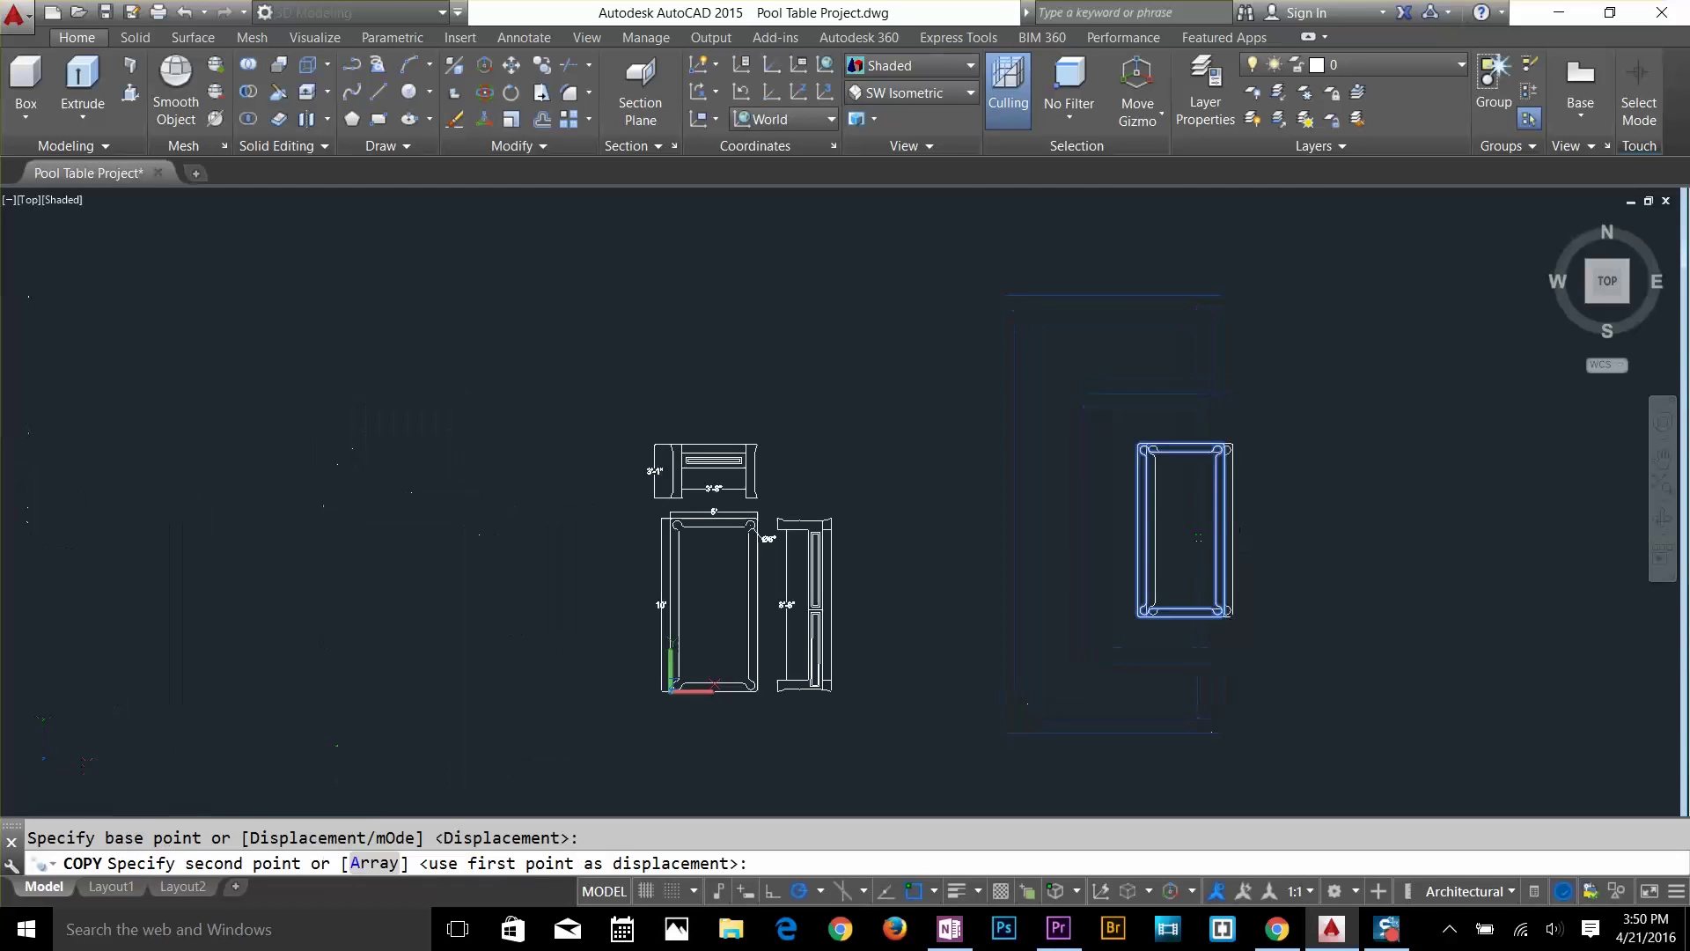
pyautogui.click(1020, 367)
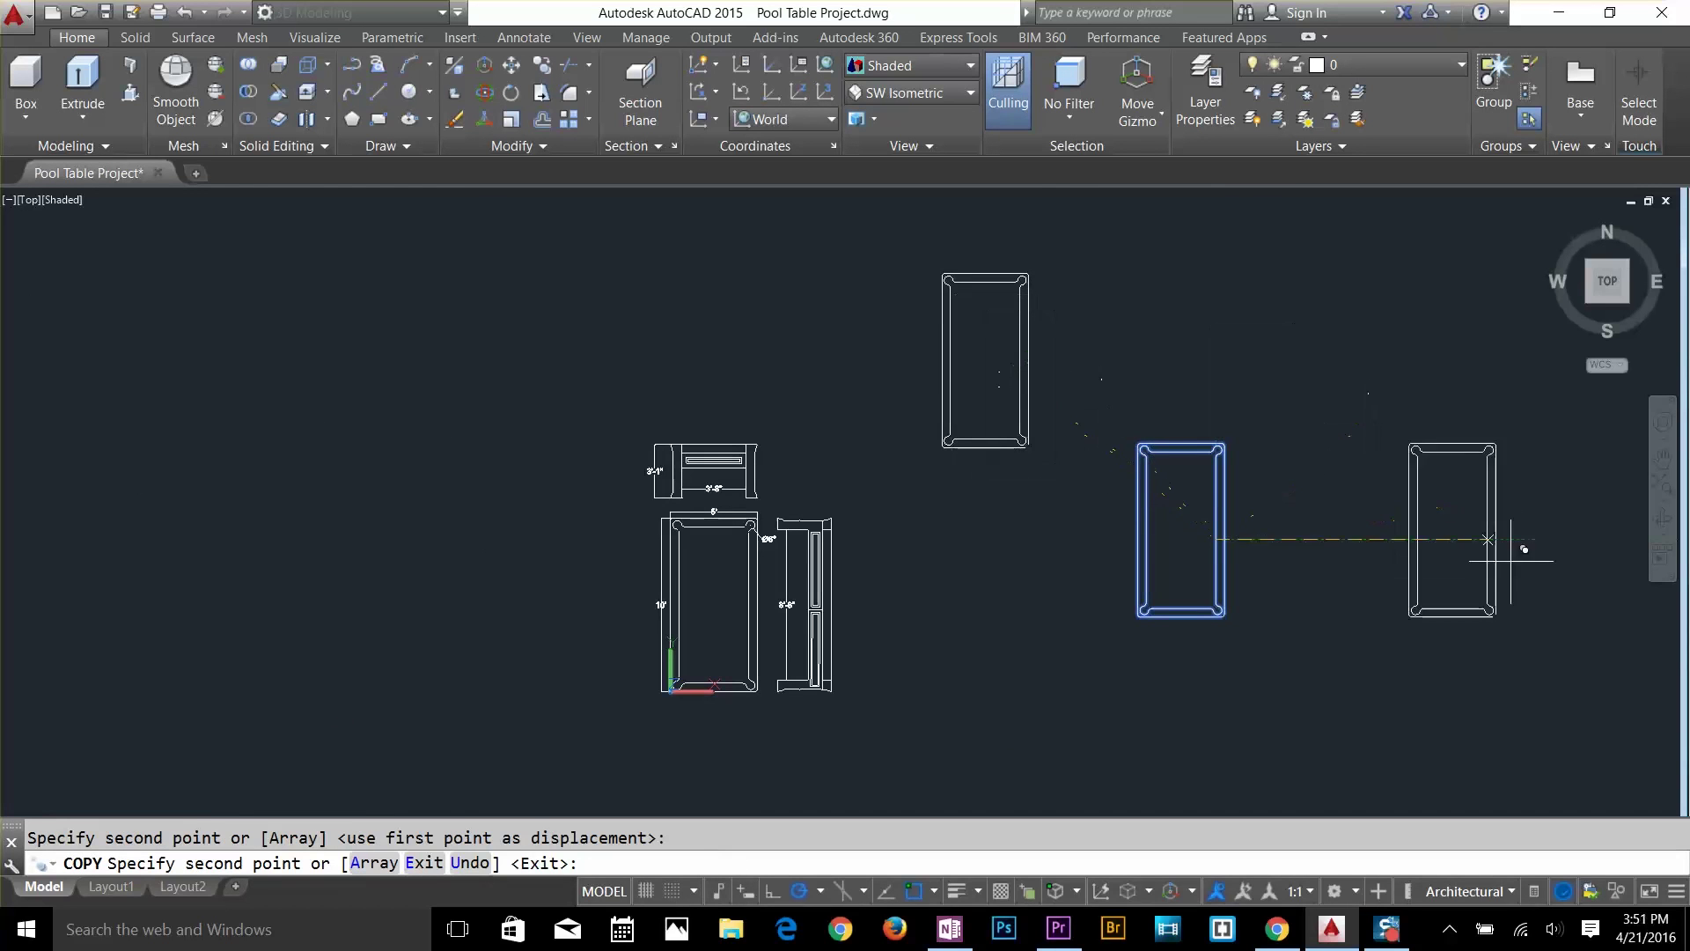
pyautogui.click(1468, 541)
pyautogui.press('Return')
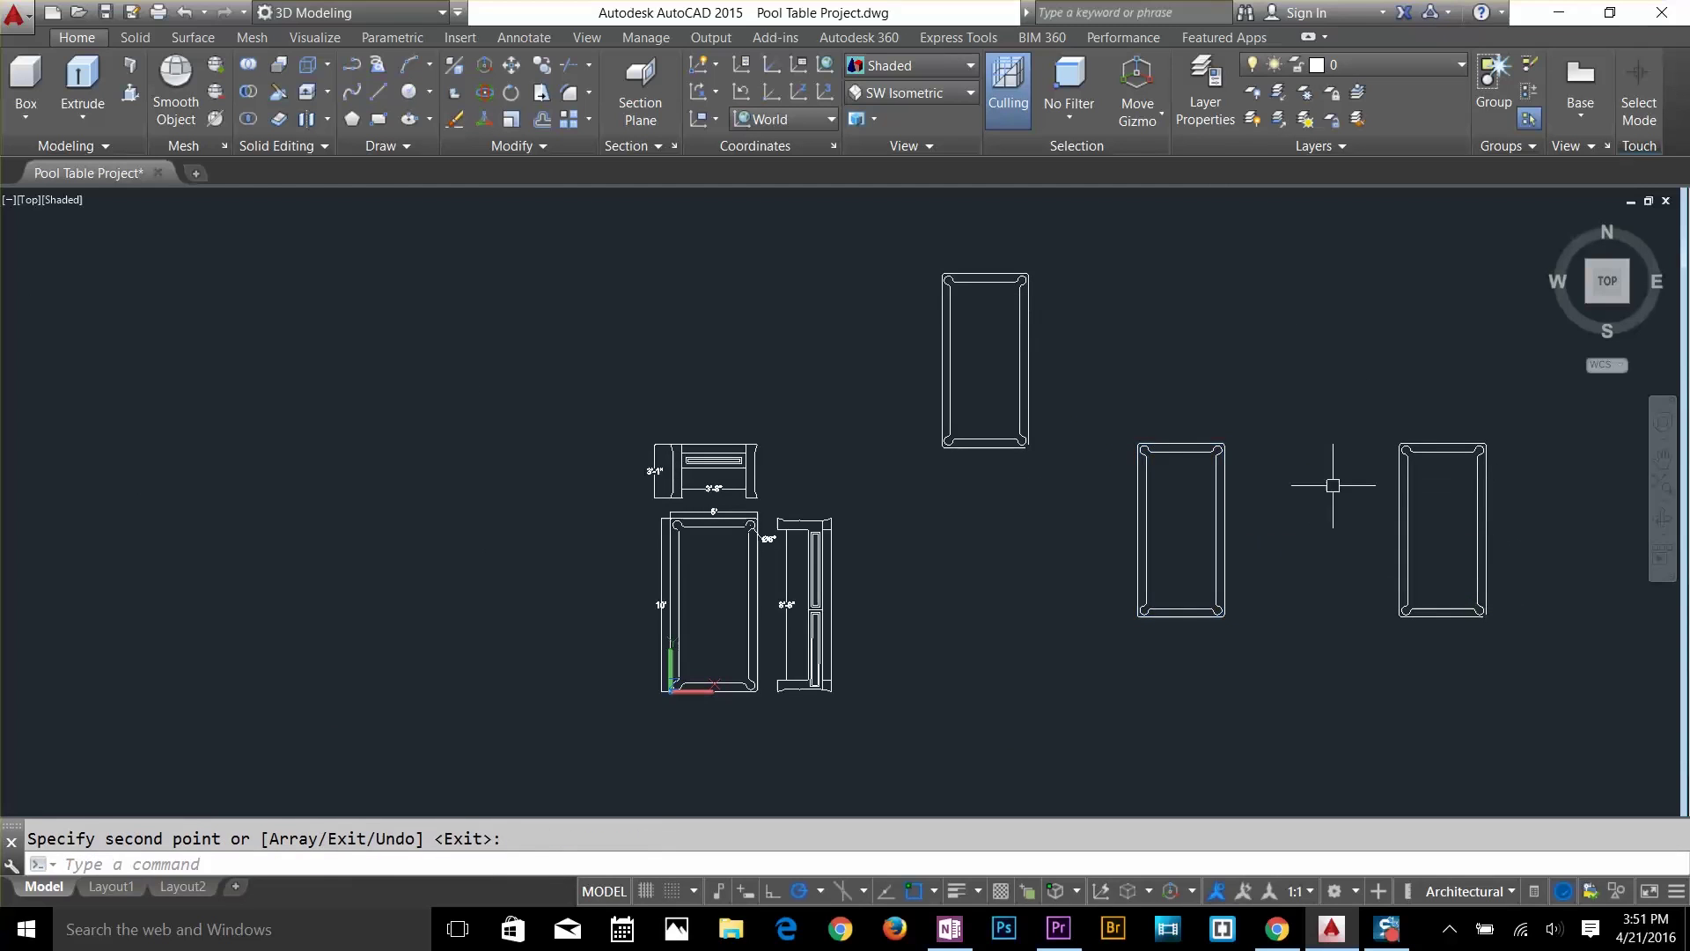
# Delete the source table plan and its outlines lying between the two boundary copies.
pyautogui.click(1286, 410)
pyautogui.click(1131, 631)
pyautogui.press('Delete')
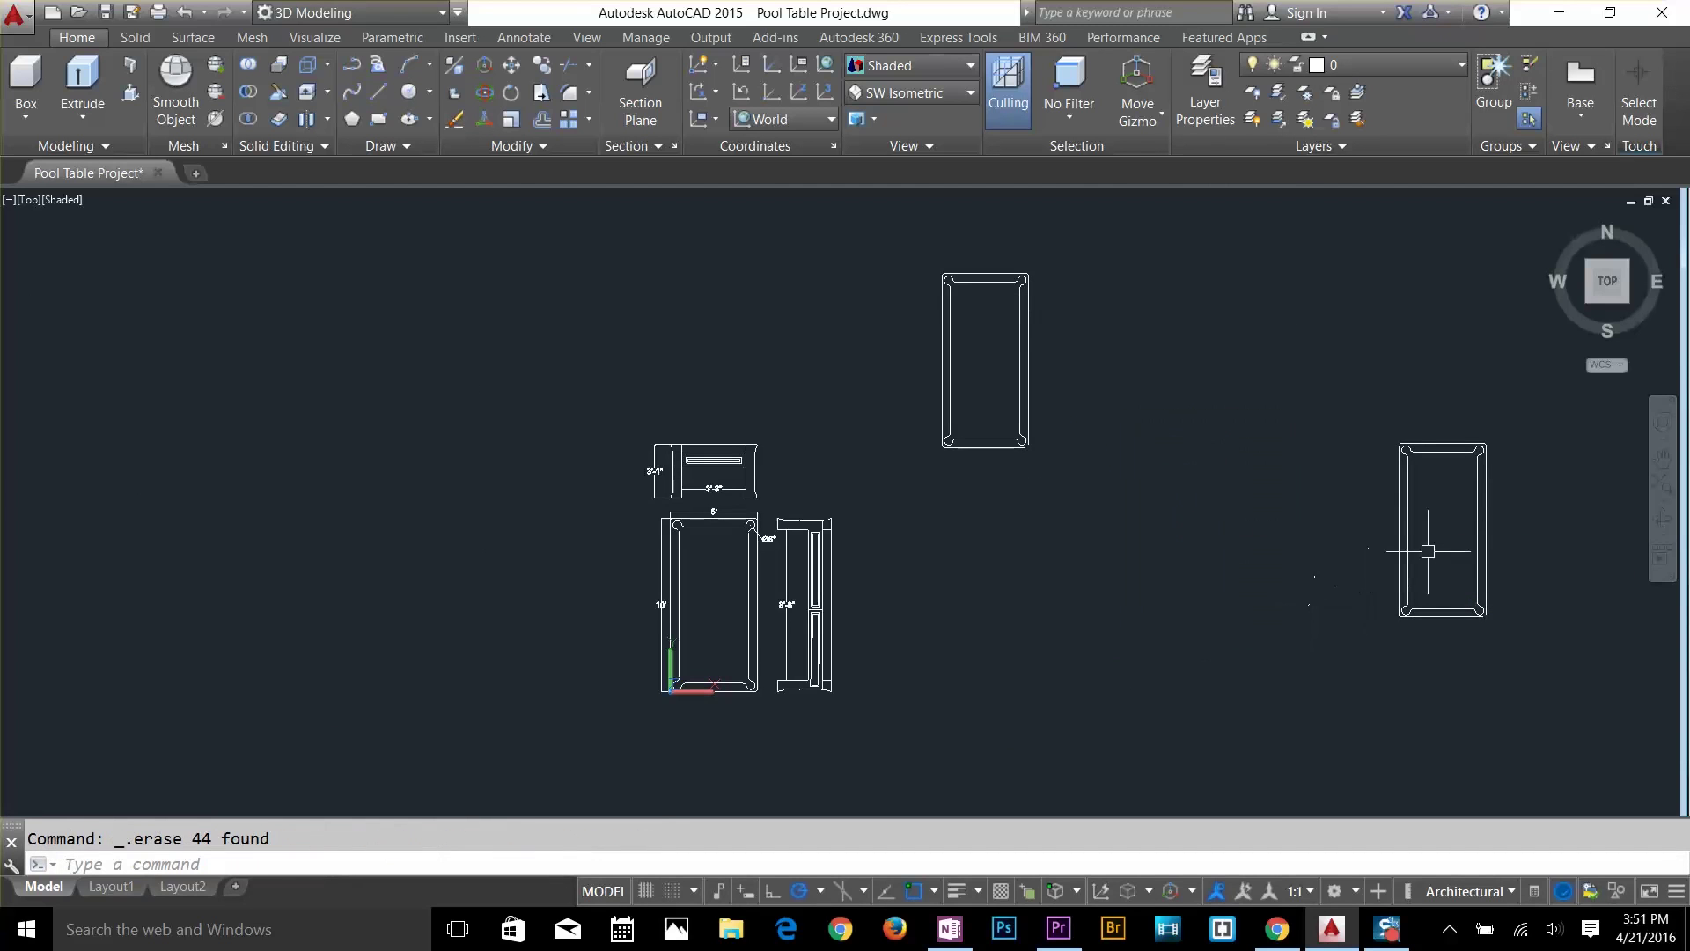
# Switch the model to the SW Isometric view and zoom in on the eastern outline's open corner.
pyautogui.scroll(4, 1477, 517)
pyautogui.press('Escape')
pyautogui.moveTo(1477, 517); pyautogui.dragTo(1257, 492, button='middle')
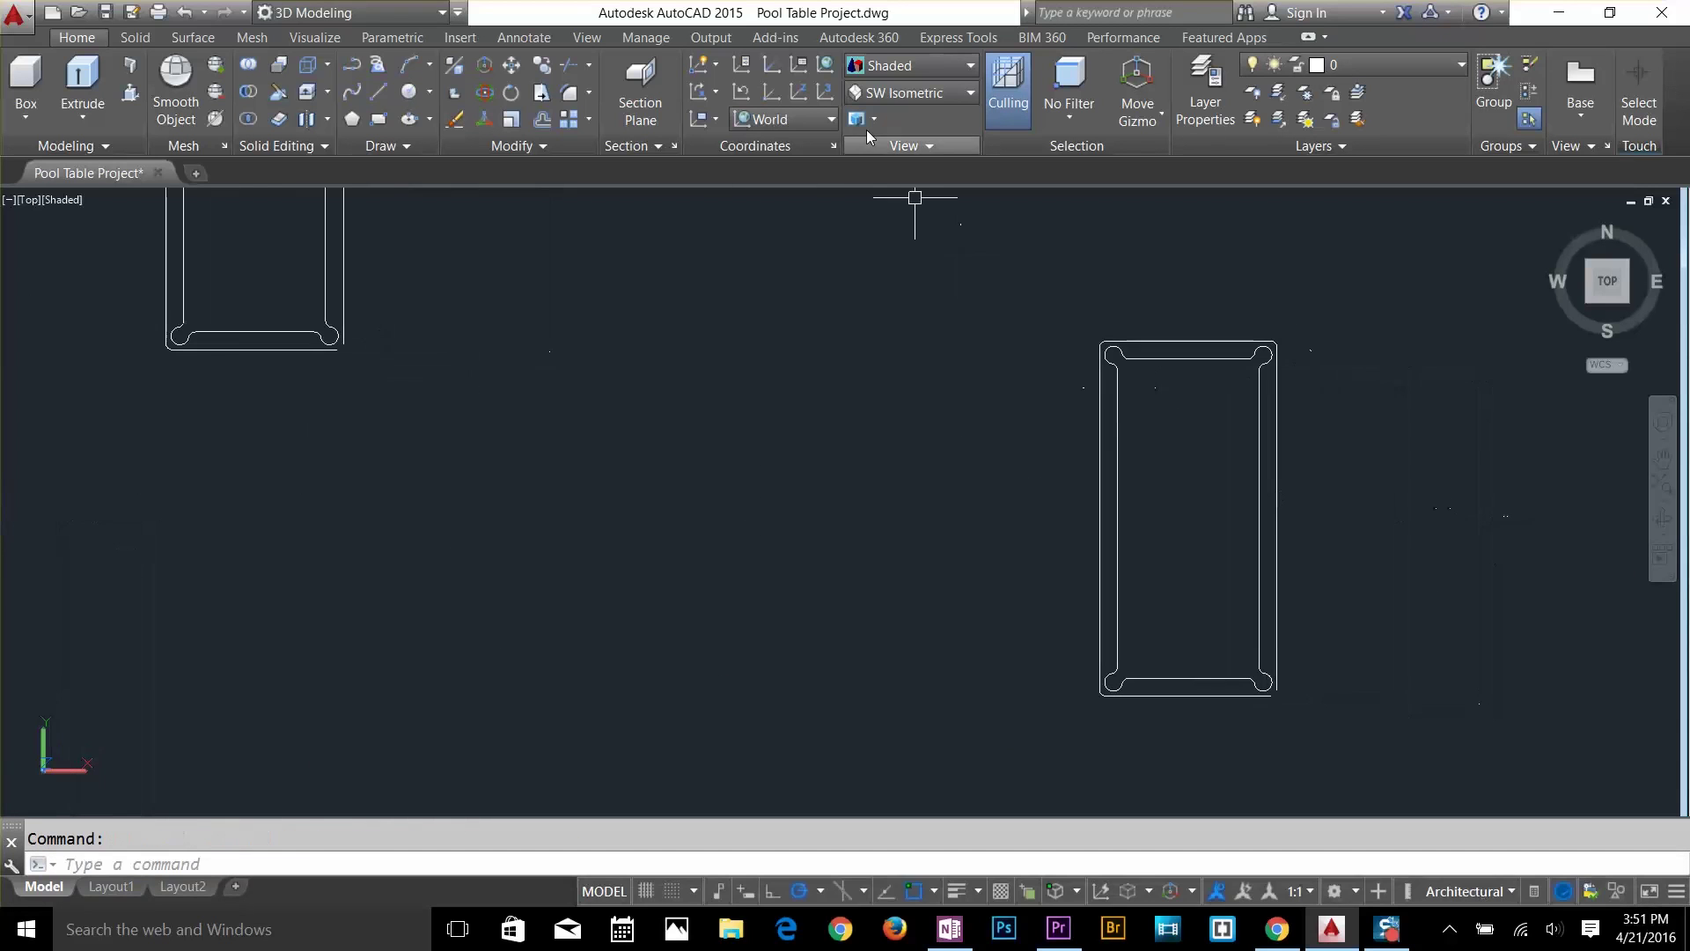
pyautogui.click(915, 93)
pyautogui.click(912, 247)
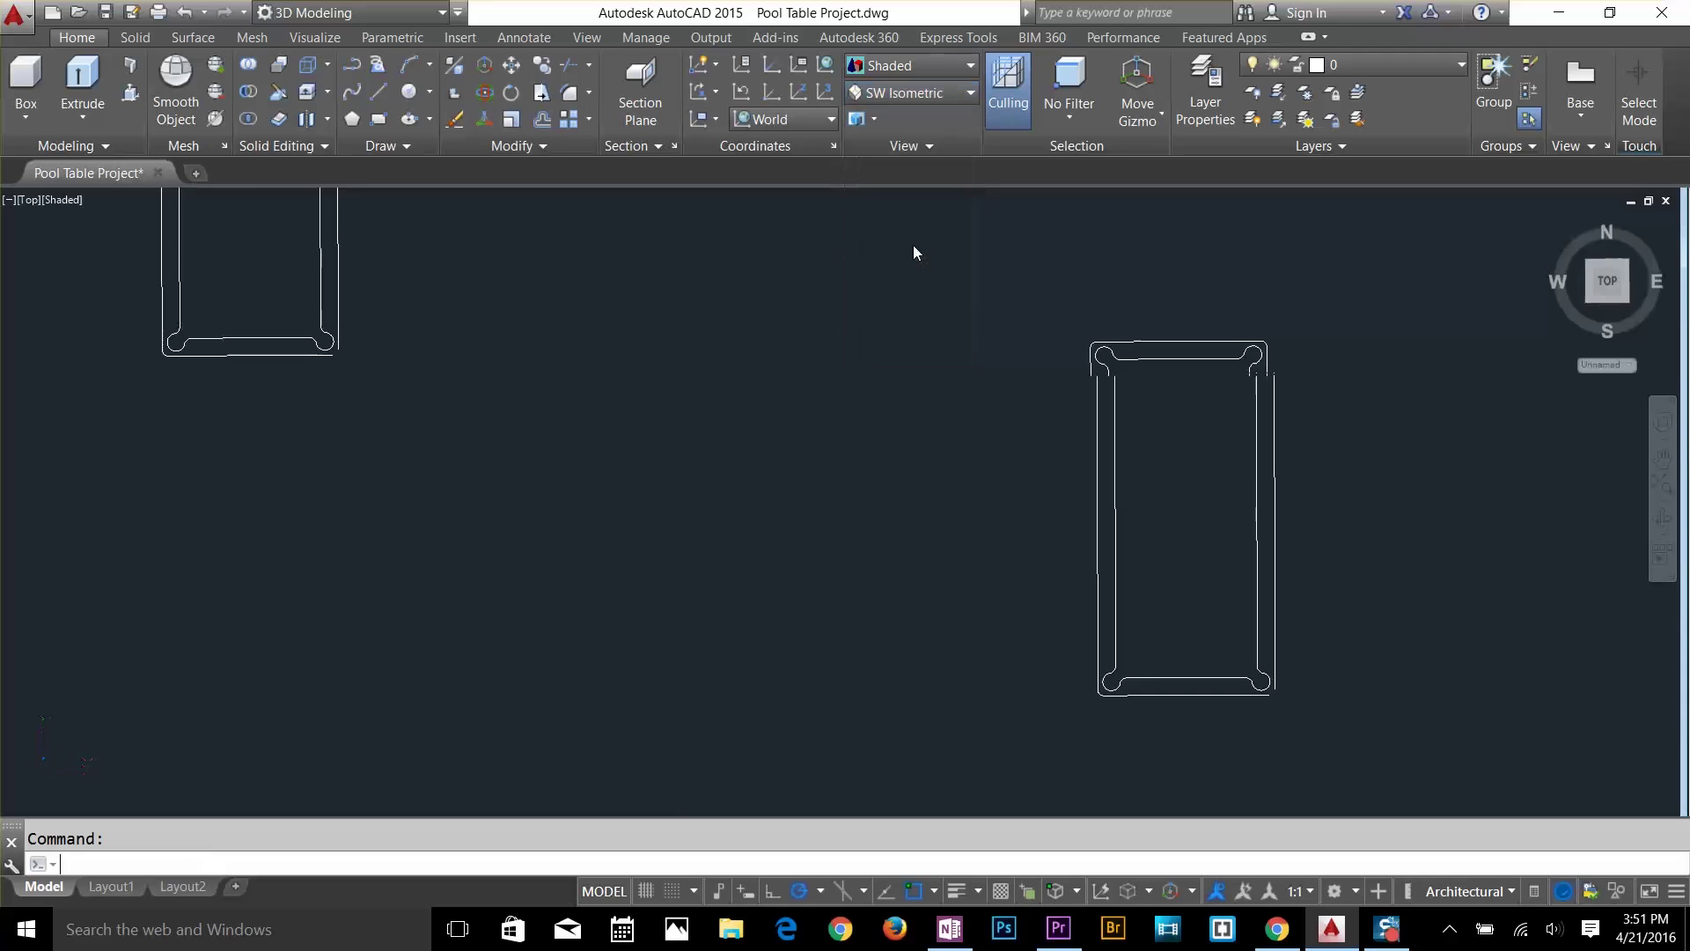
pyautogui.scroll(5, 1289, 334)
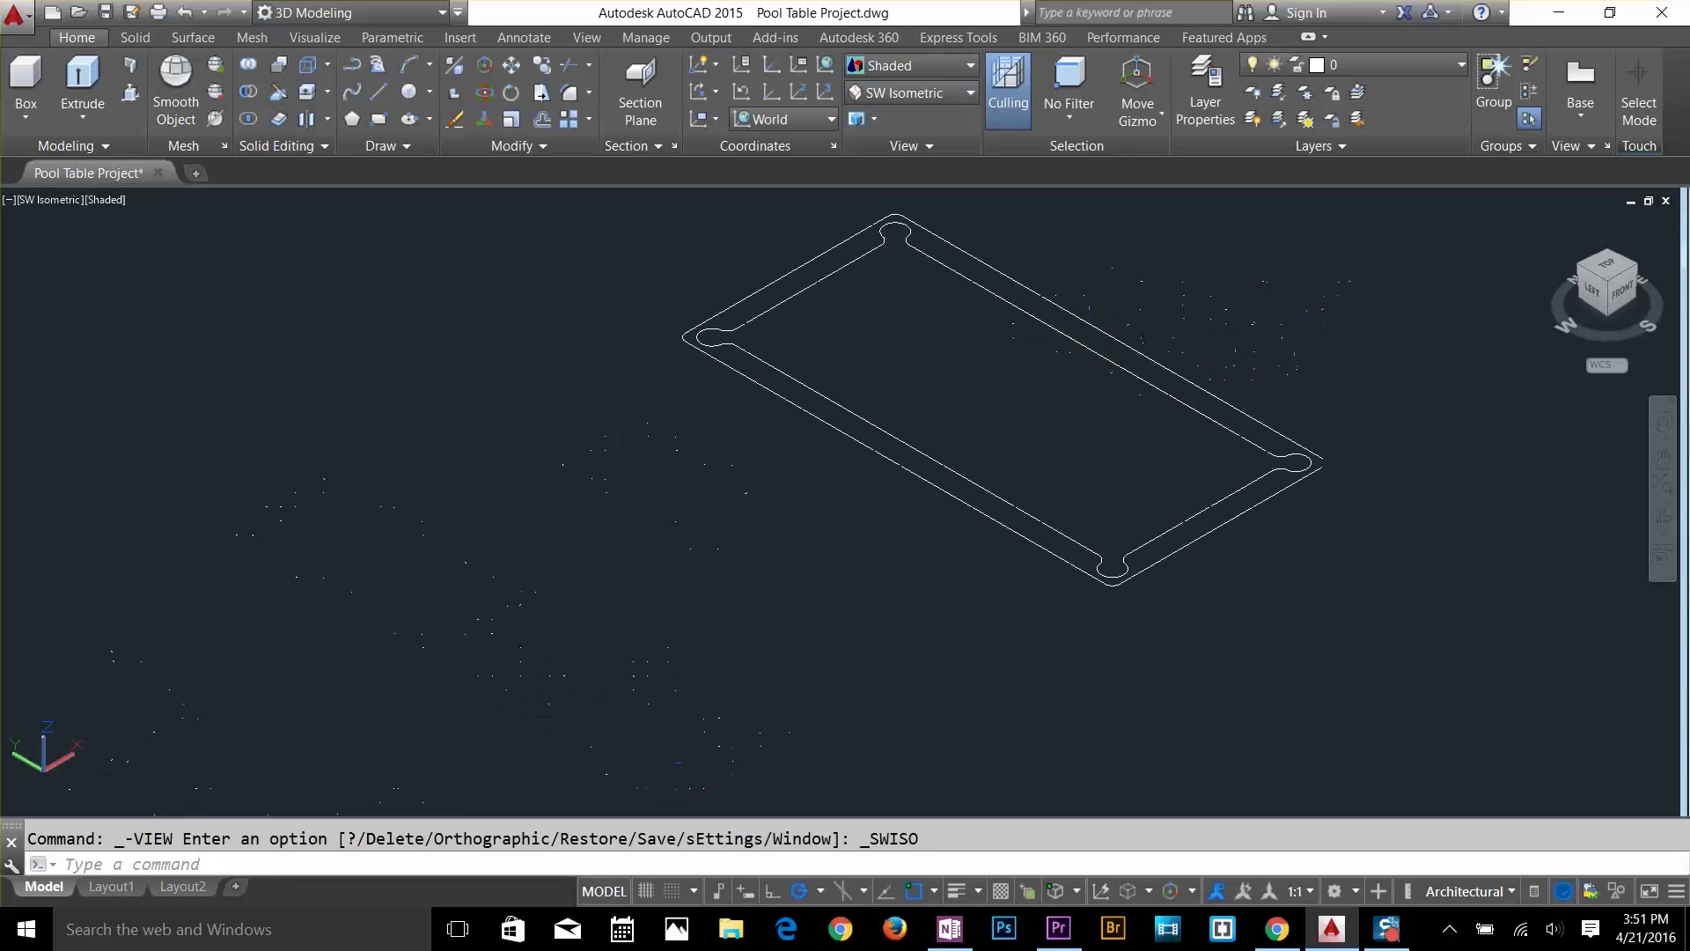
pyautogui.scroll(2, 1056, 445)
pyautogui.scroll(5, 1392, 583)
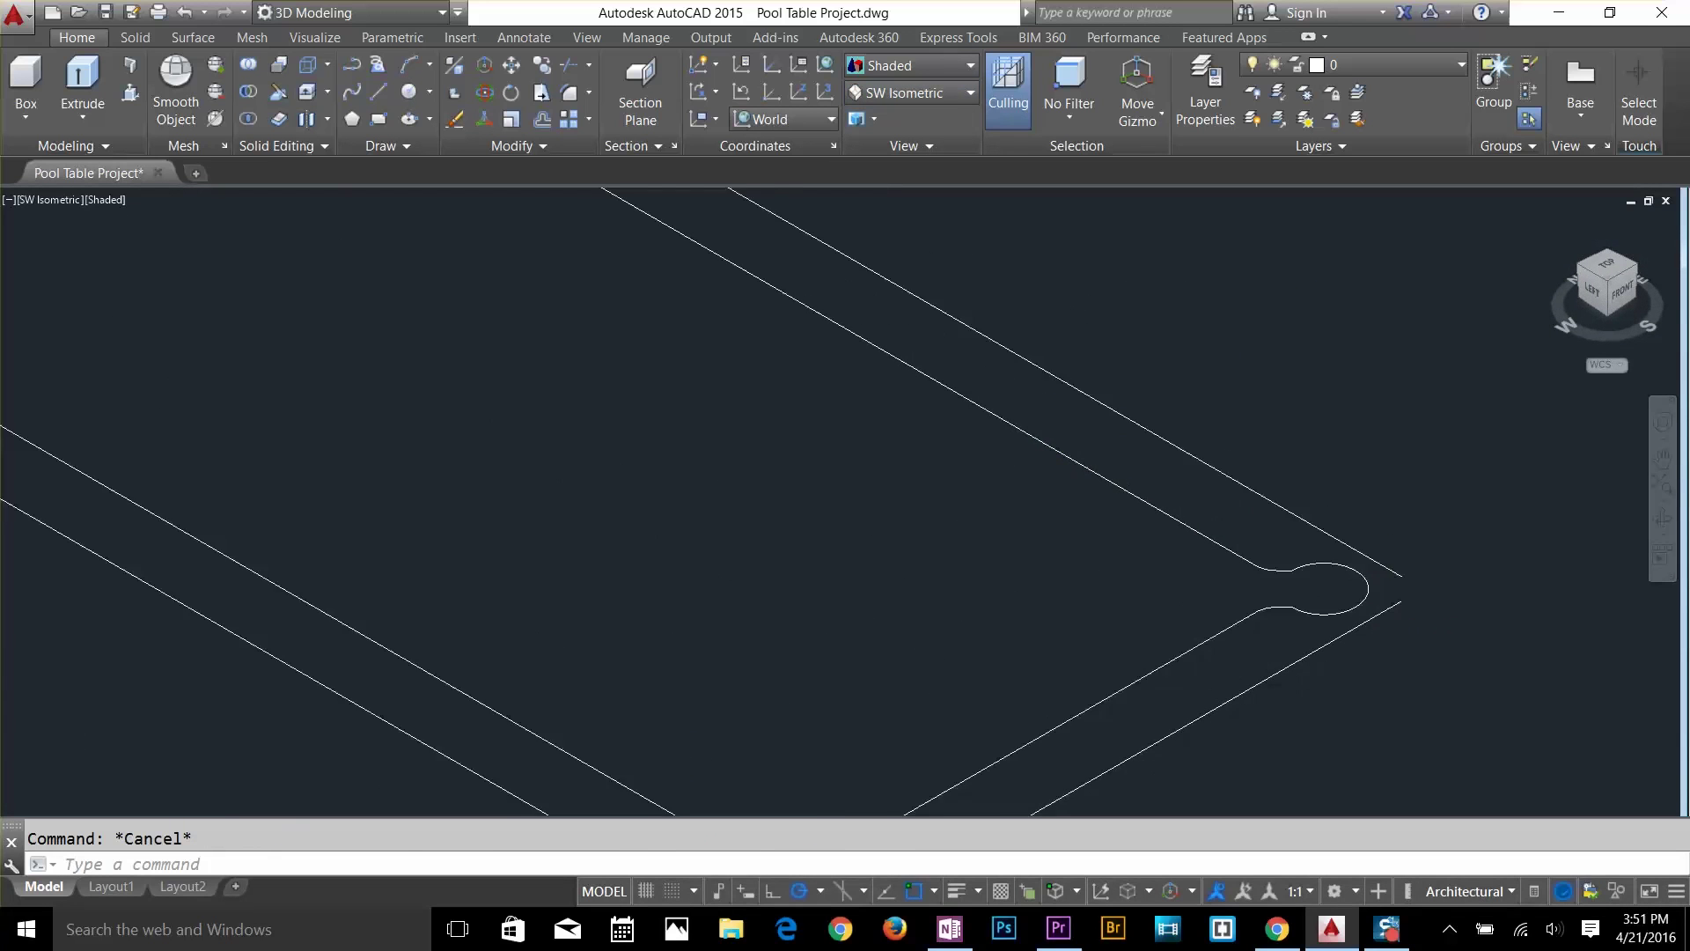
pyautogui.scroll(-4, 1377, 642)
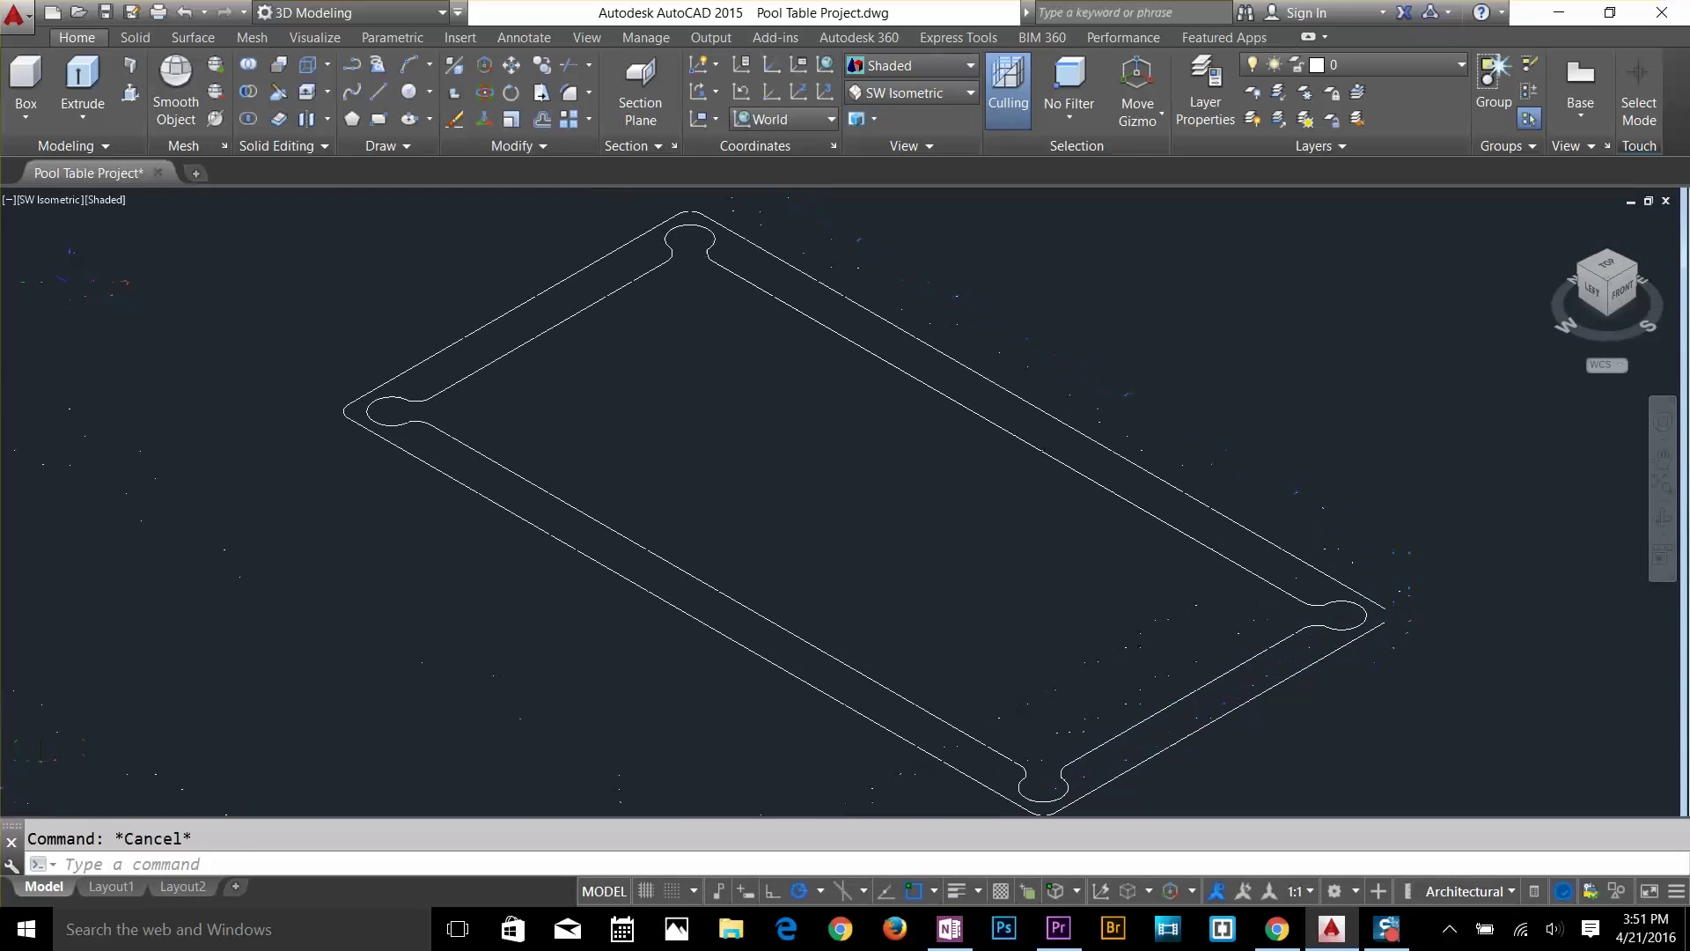
# Fillet the open corner of the eastern table's outer outline with a 2" radius.
pyautogui.click(1382, 630)
pyautogui.press('Escape')
pyautogui.scroll(3, 1444, 614)
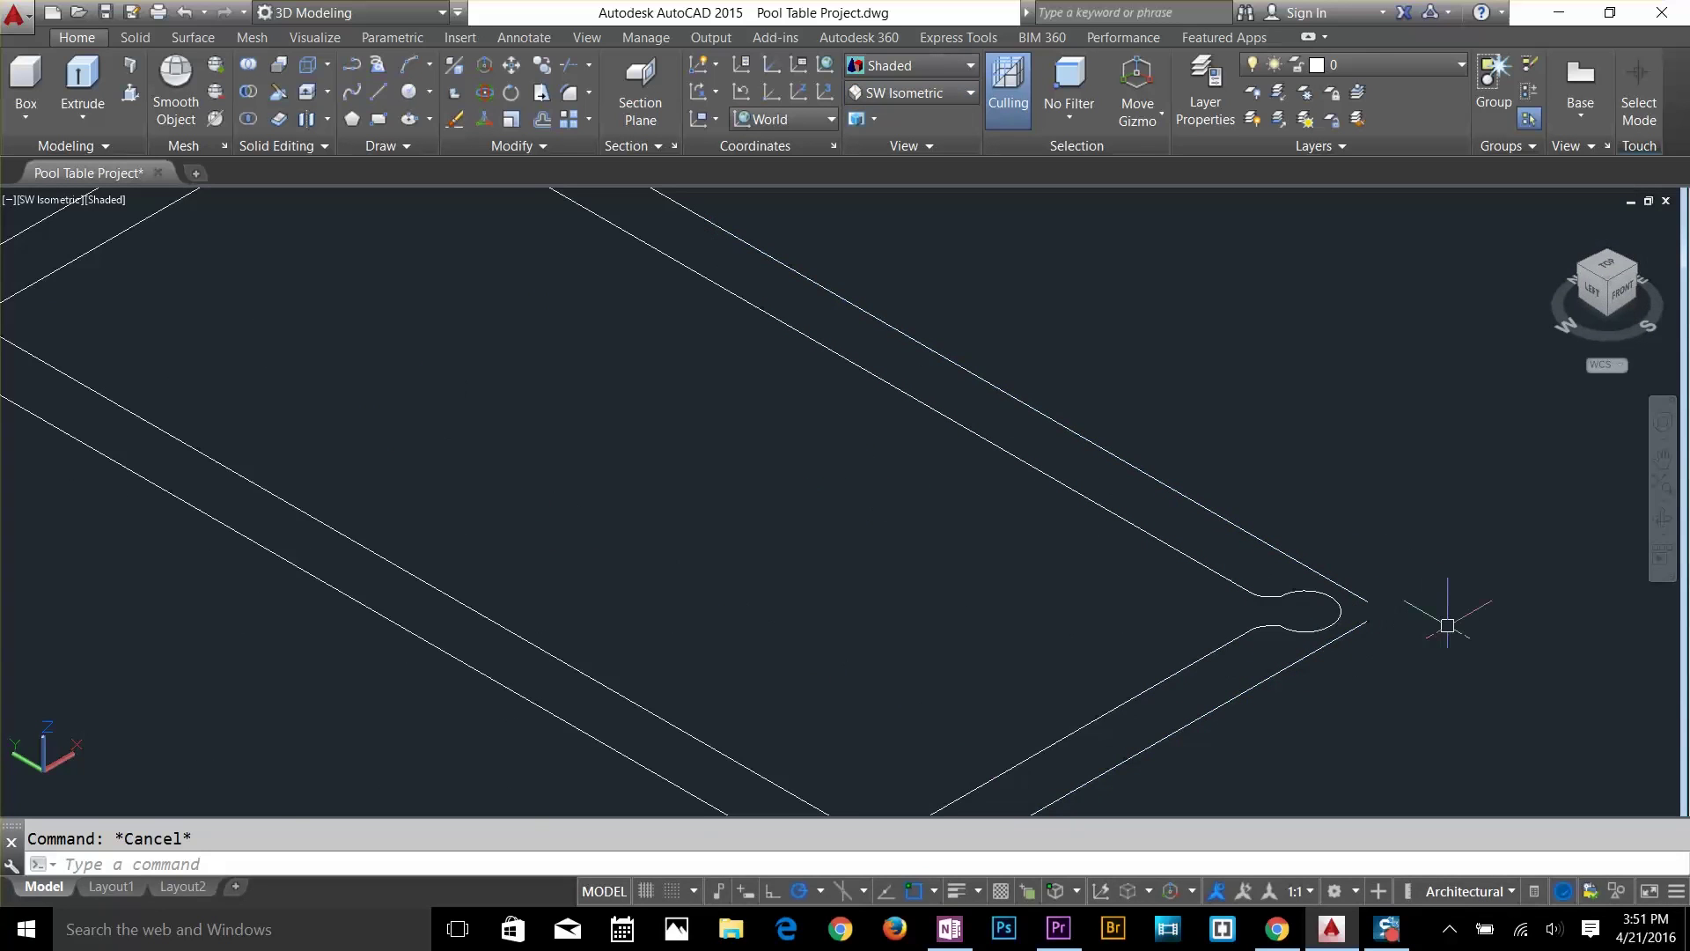
pyautogui.write('f')
pyautogui.press('Return')
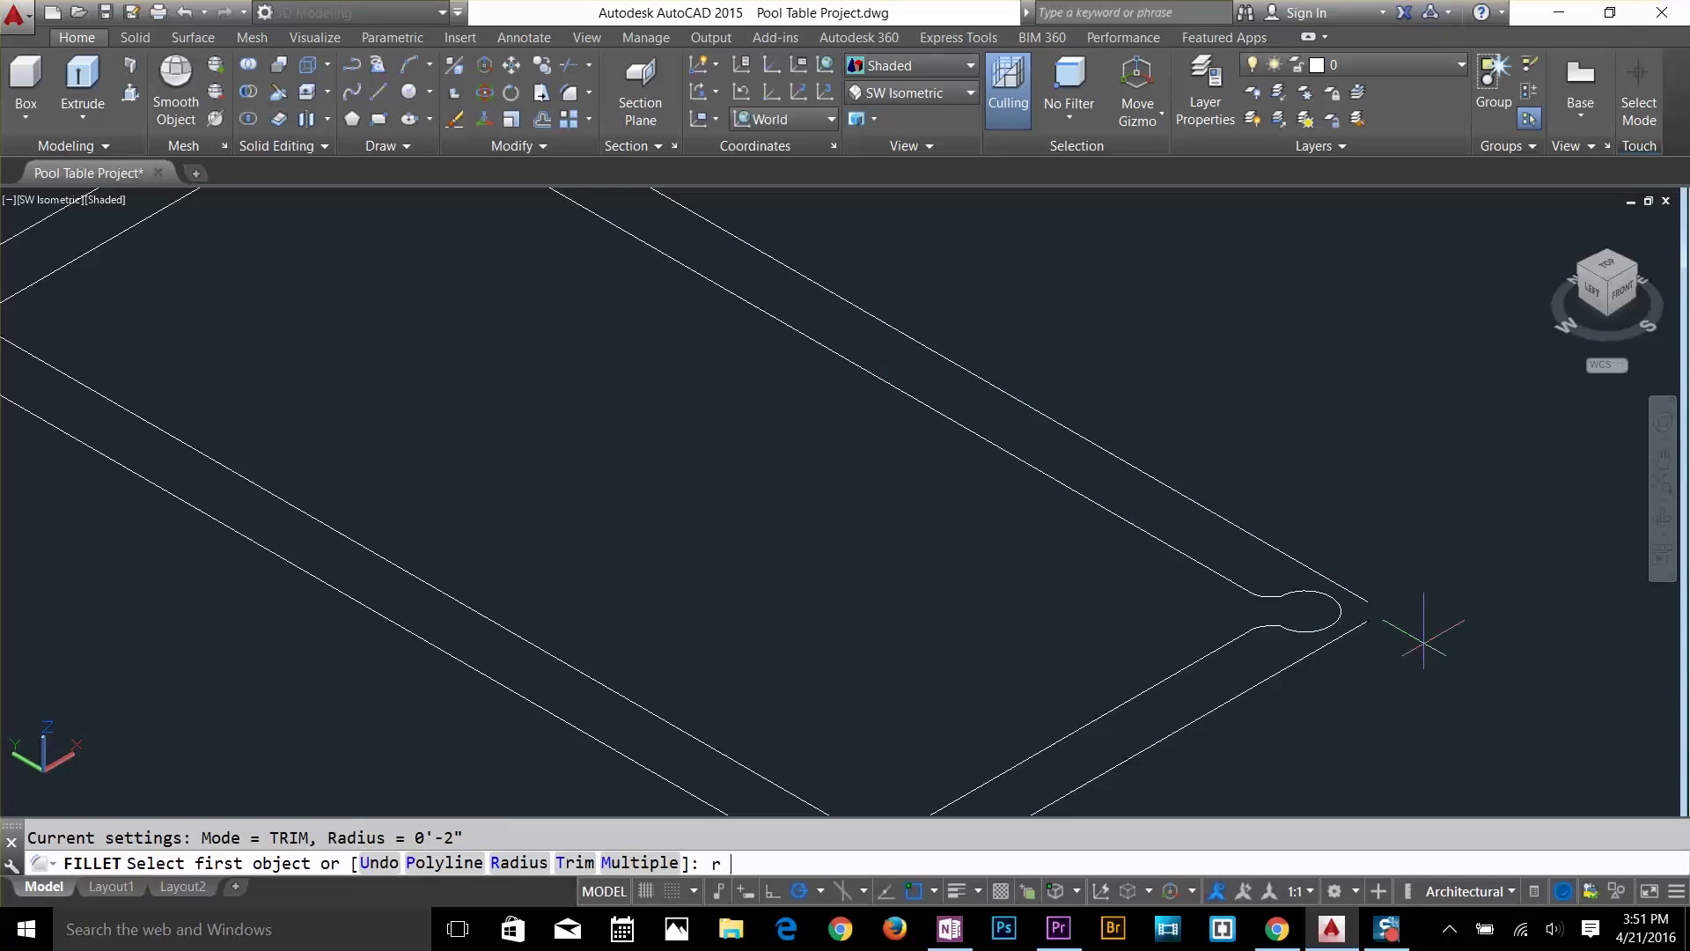
pyautogui.press('Return')
pyautogui.press('Return')
pyautogui.click(1344, 631)
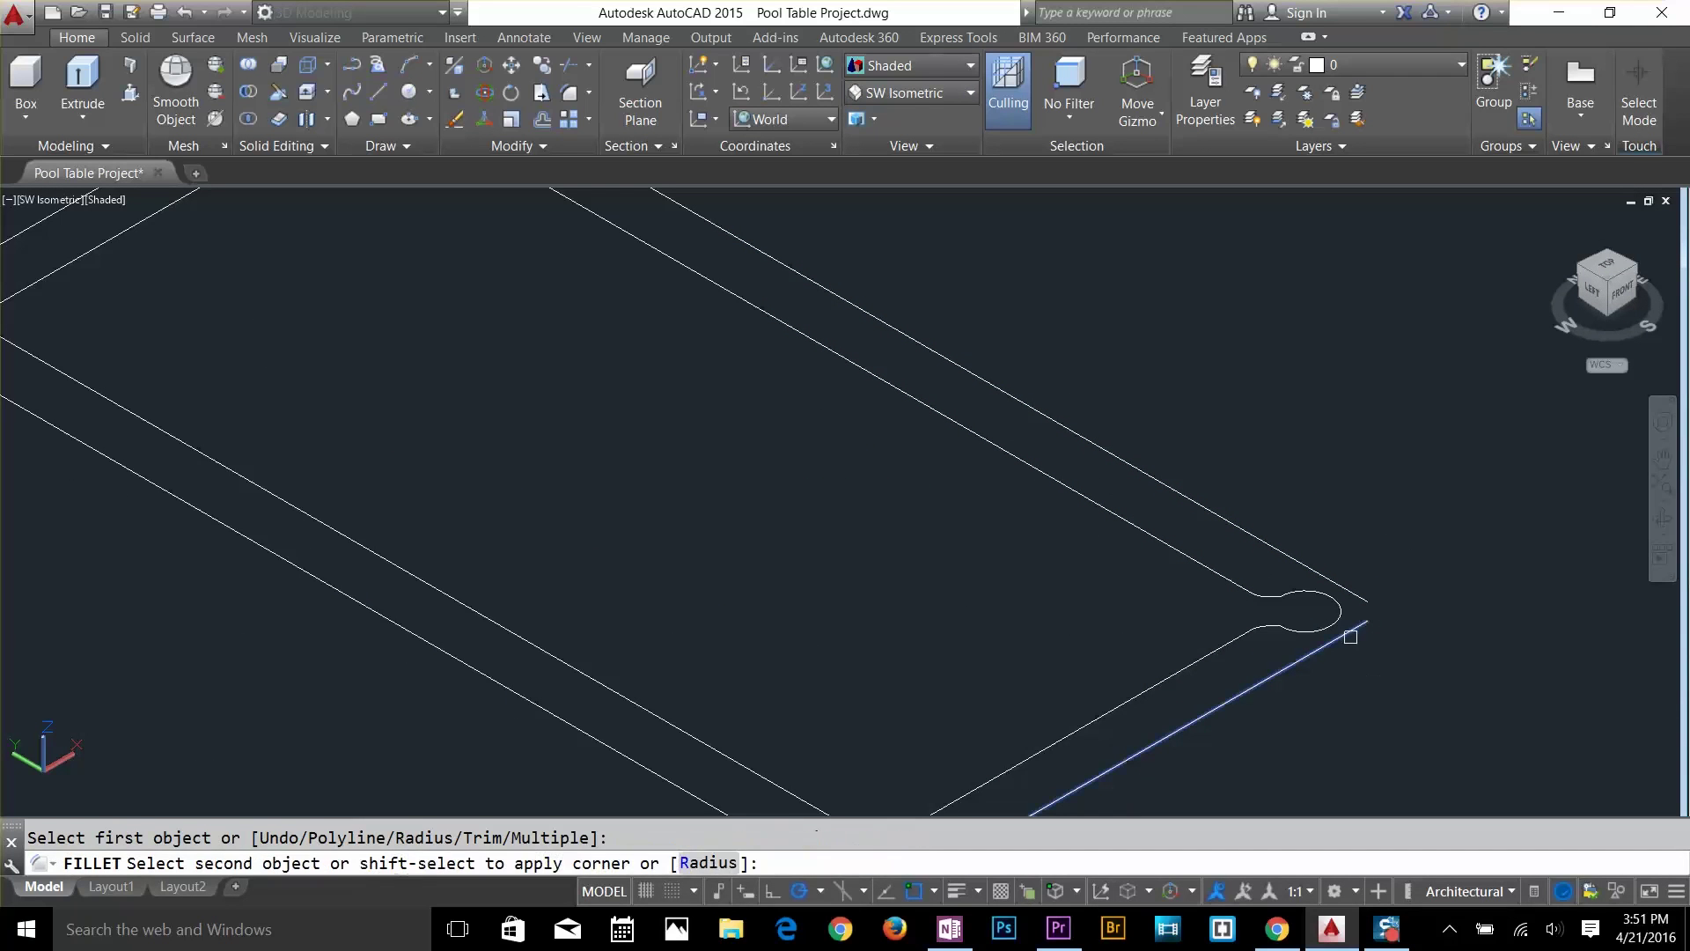
pyautogui.click(1356, 597)
pyautogui.scroll(-5, 1444, 655)
pyautogui.press('Escape')
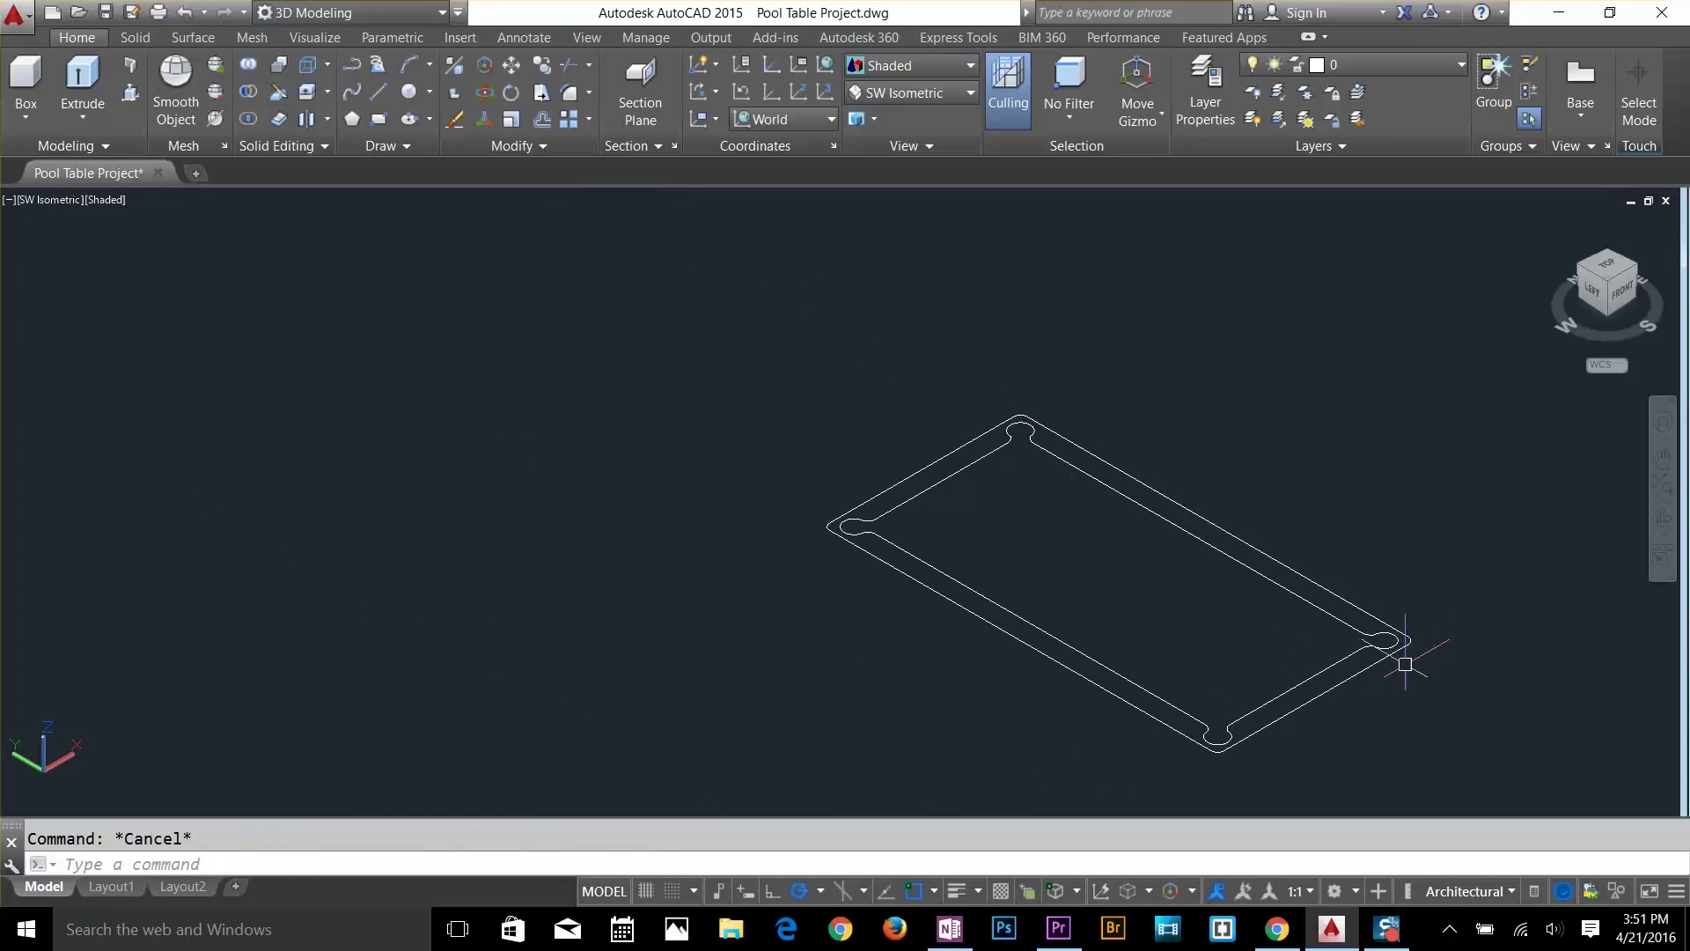
# Copy only the filleted outer table outline to an empty area beside the outline pair.
pyautogui.click(1387, 655)
pyautogui.press('Escape')
pyautogui.write('co')
pyautogui.press('Return')
pyautogui.click(1376, 661)
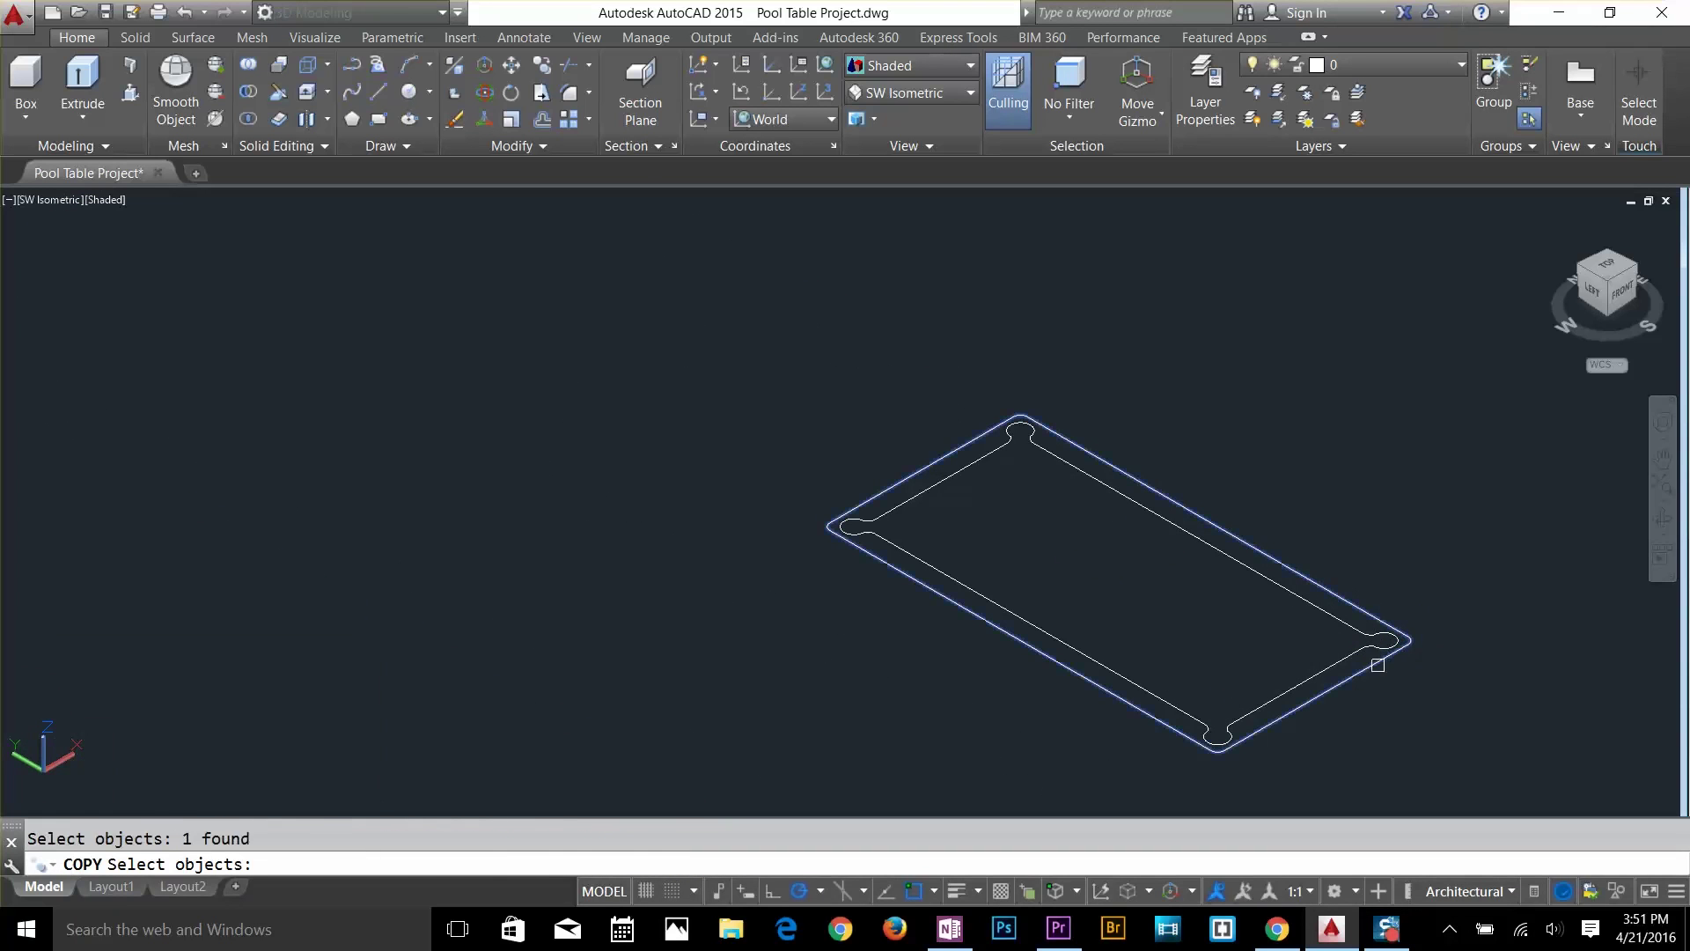
pyautogui.press('Return')
pyautogui.click(1369, 661)
pyautogui.scroll(-4, 1312, 661)
pyautogui.click(966, 597)
pyautogui.press('Escape')
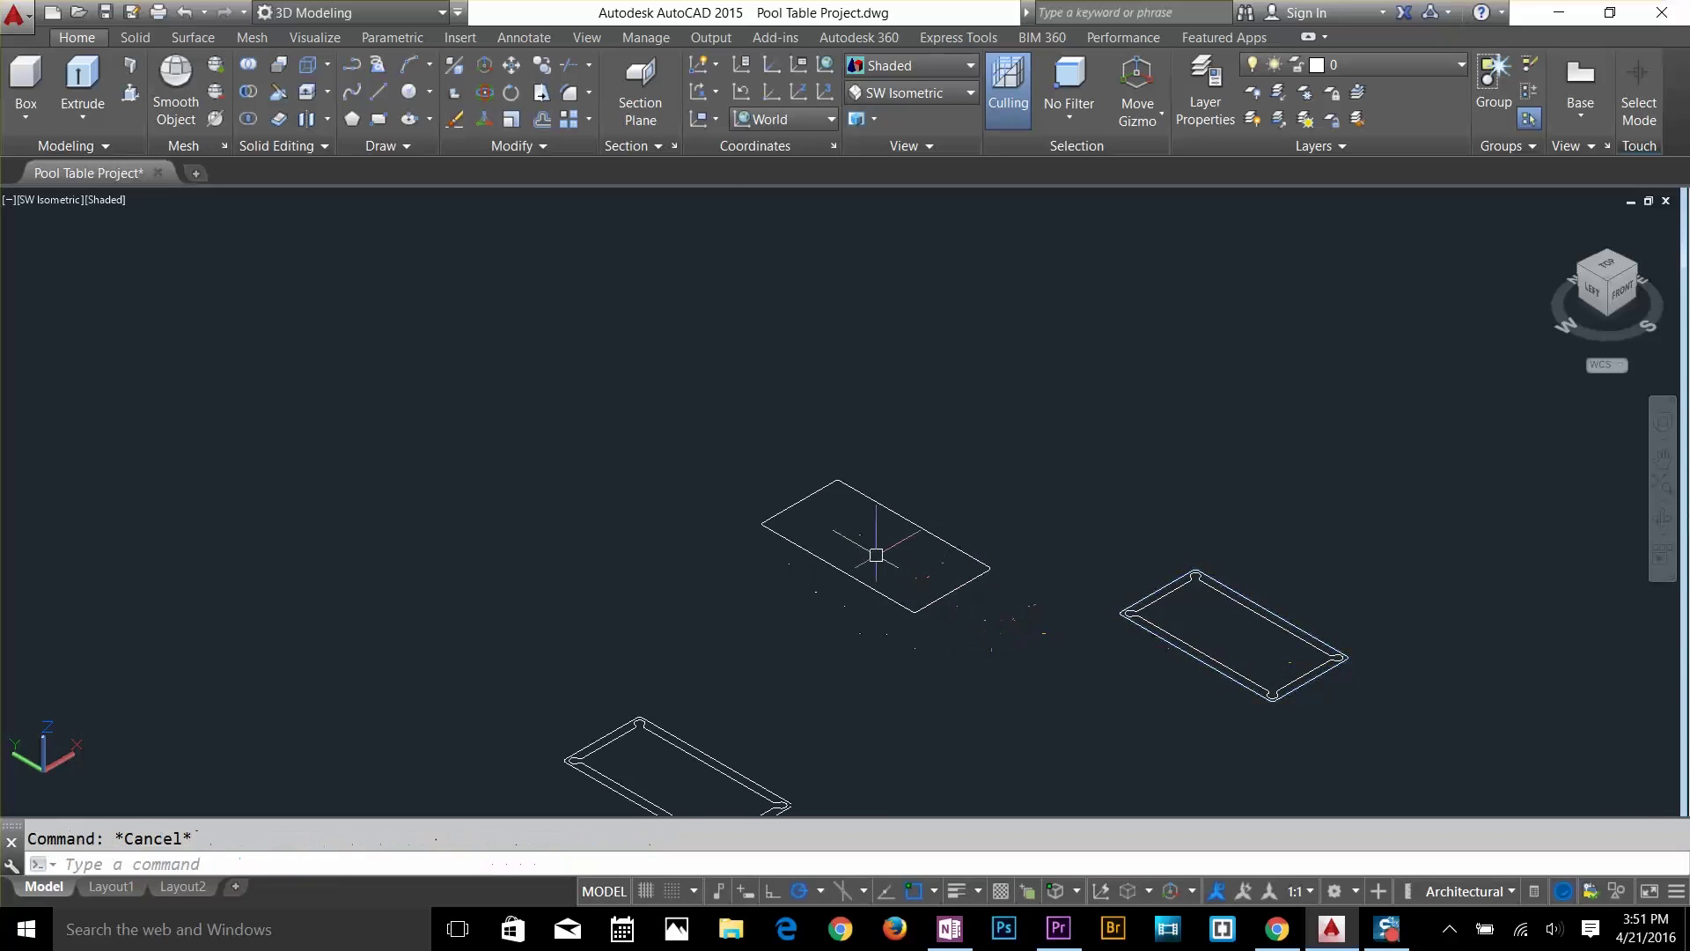
# Extrude the copied outer outline to a height of 1" as a solid slab.
pyautogui.scroll(3, 937, 572)
pyautogui.write('ext')
pyautogui.press('Return')
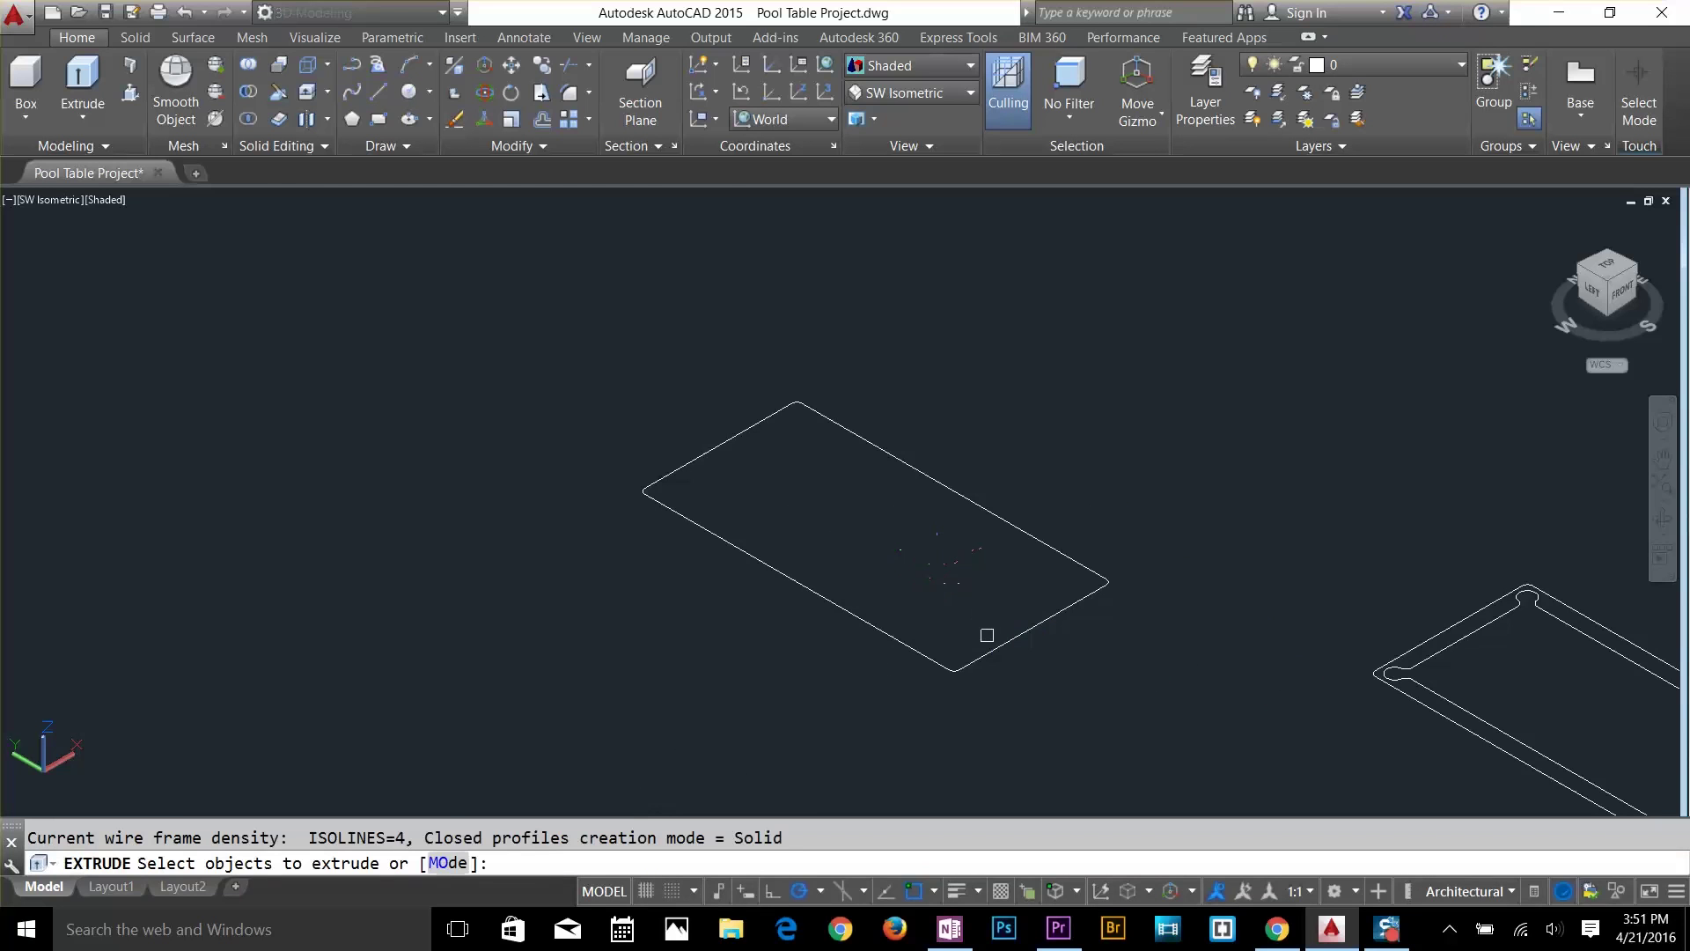
pyautogui.click(990, 642)
pyautogui.press('Return')
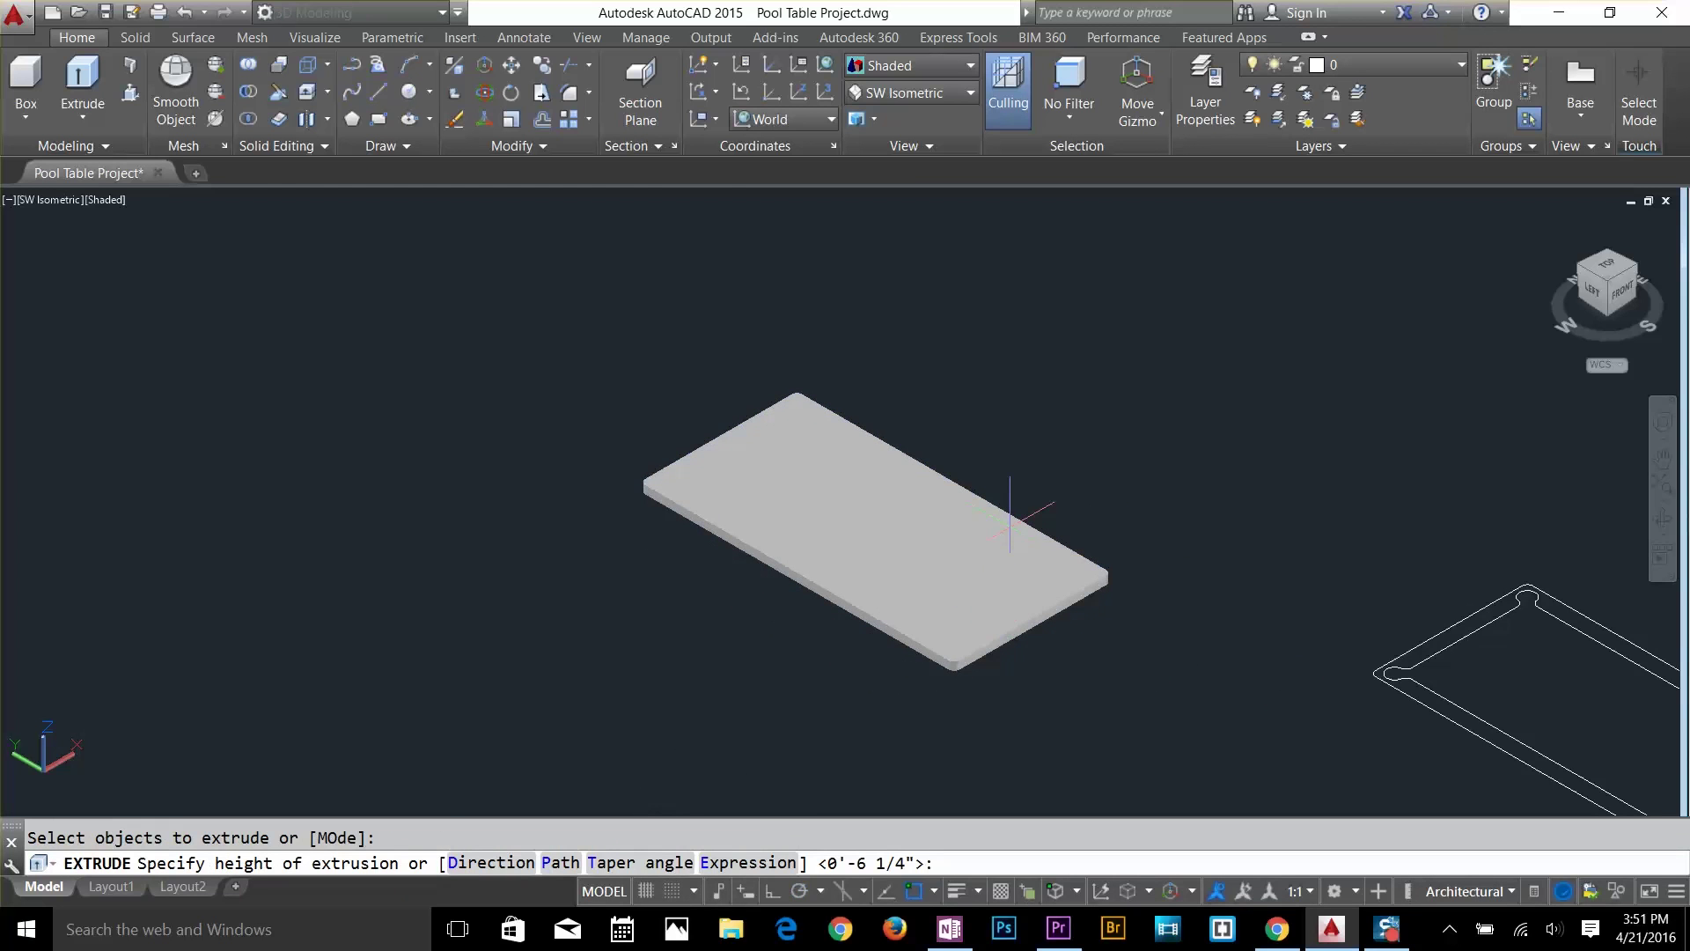
pyautogui.write('1')
pyautogui.press('Return')
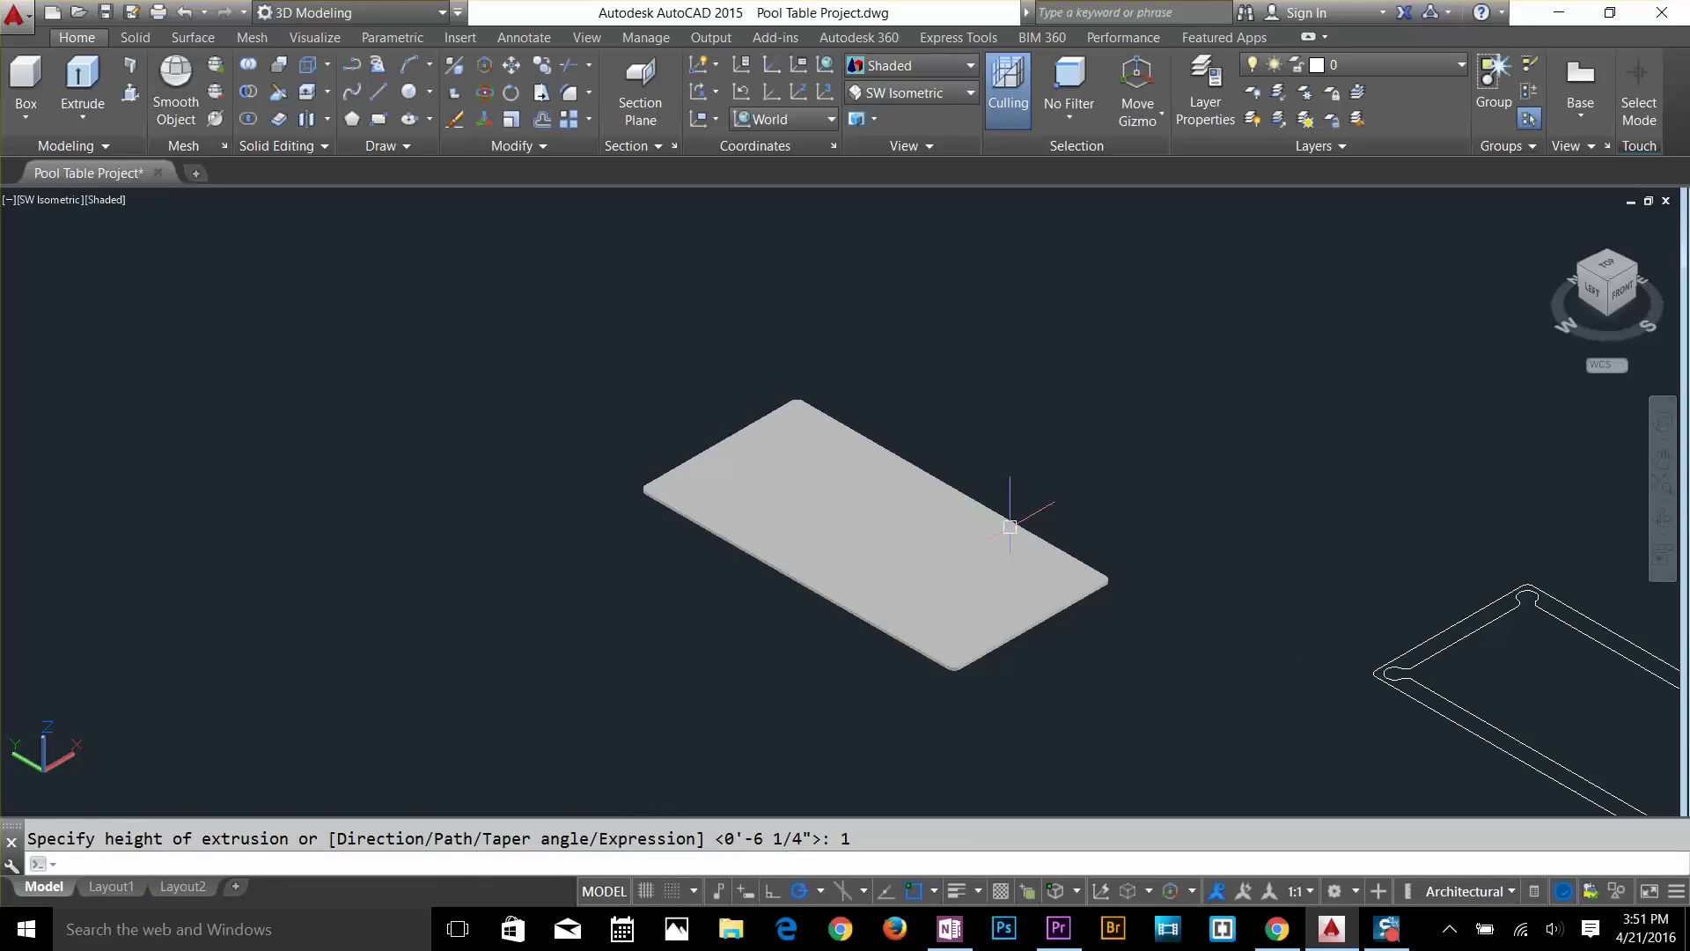
pyautogui.press('Escape')
pyautogui.scroll(-2, 1010, 526)
pyautogui.moveTo(1369, 626); pyautogui.dragTo(1105, 546, button='middle')
pyautogui.scroll(2, 1122, 568)
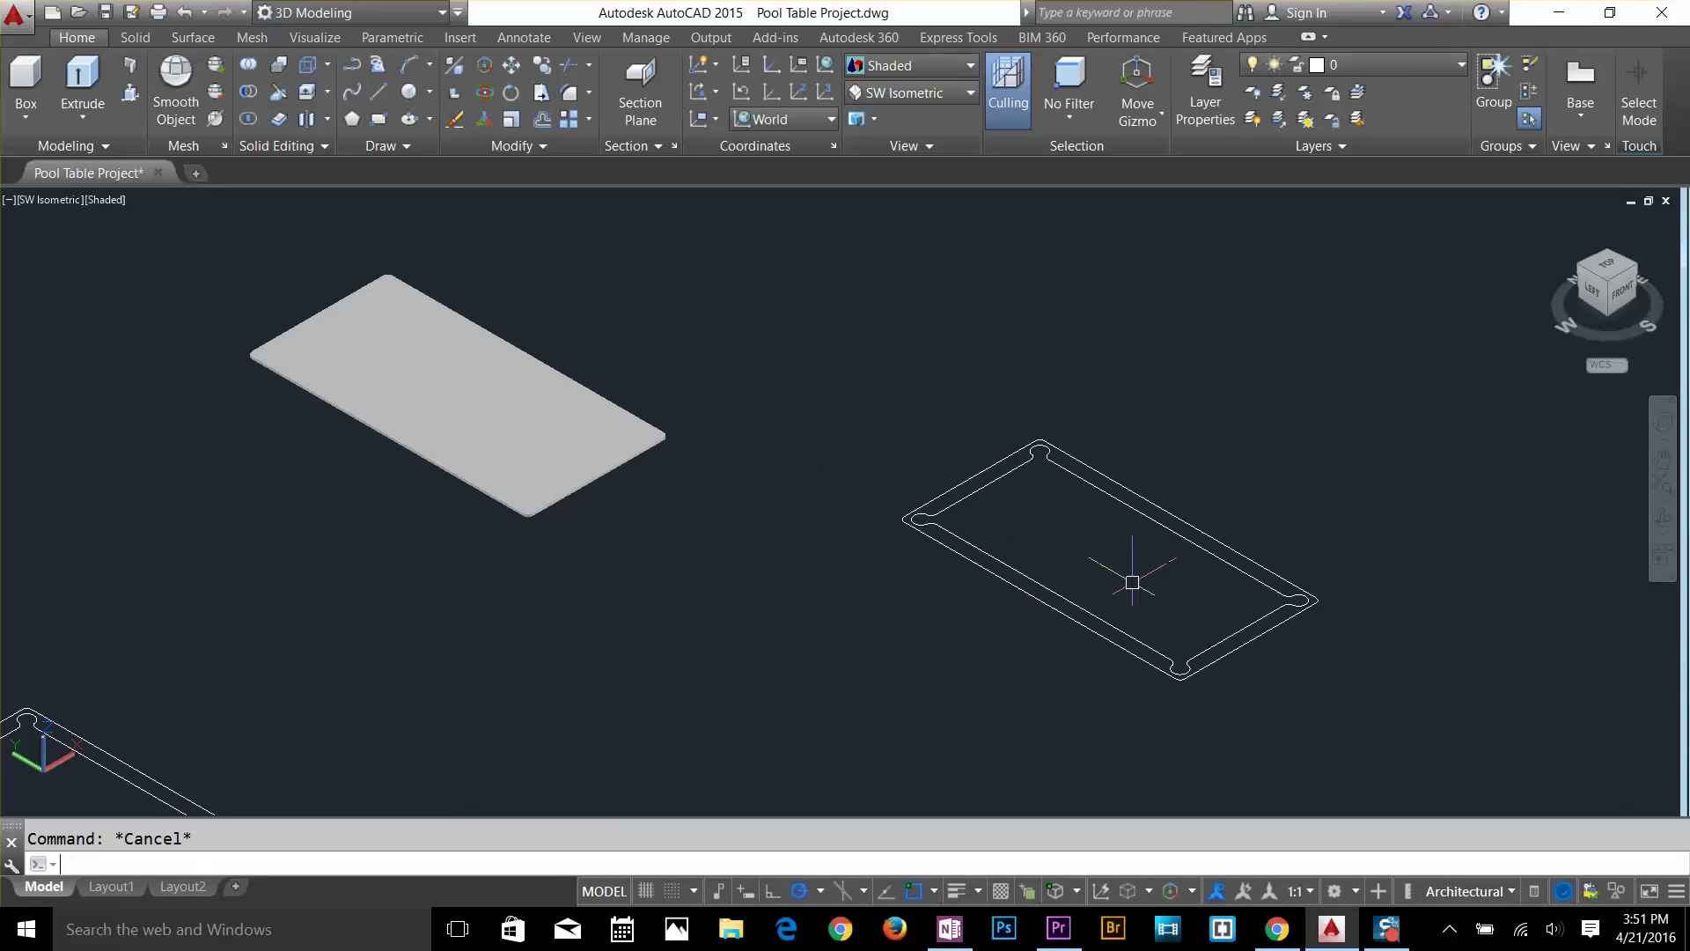
pyautogui.write('ext')
pyautogui.press('Return')
pyautogui.press('Escape')
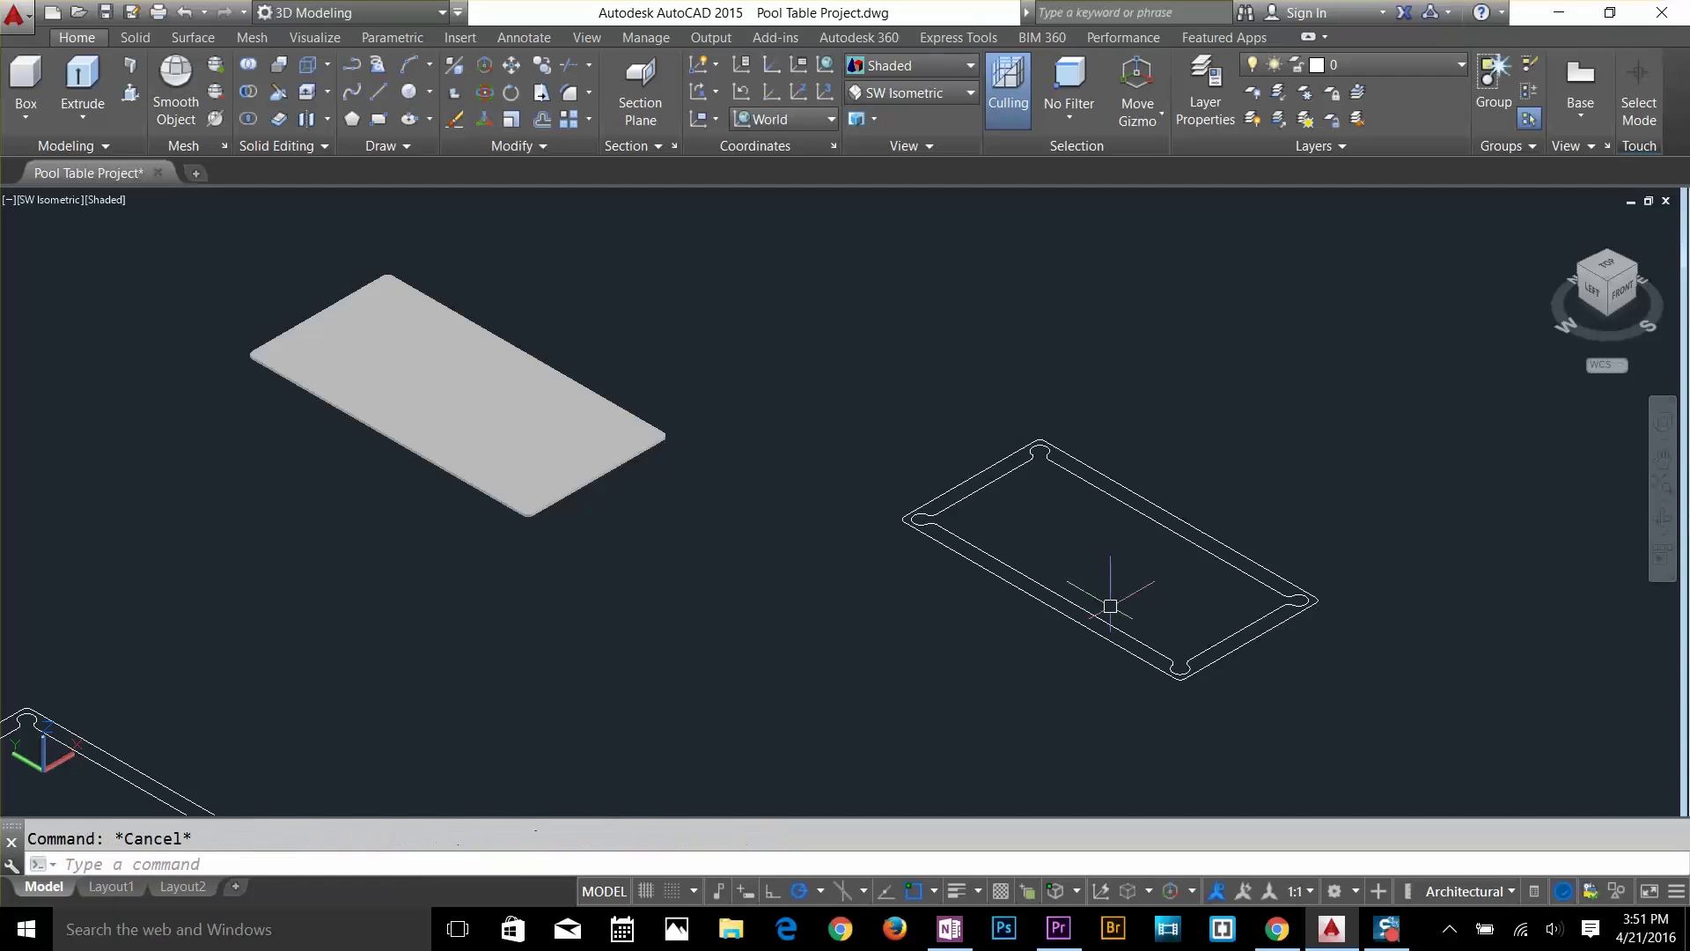
# Extrude the eastern table's inner outline with the corner pockets to a height of 1".
pyautogui.write('ext')
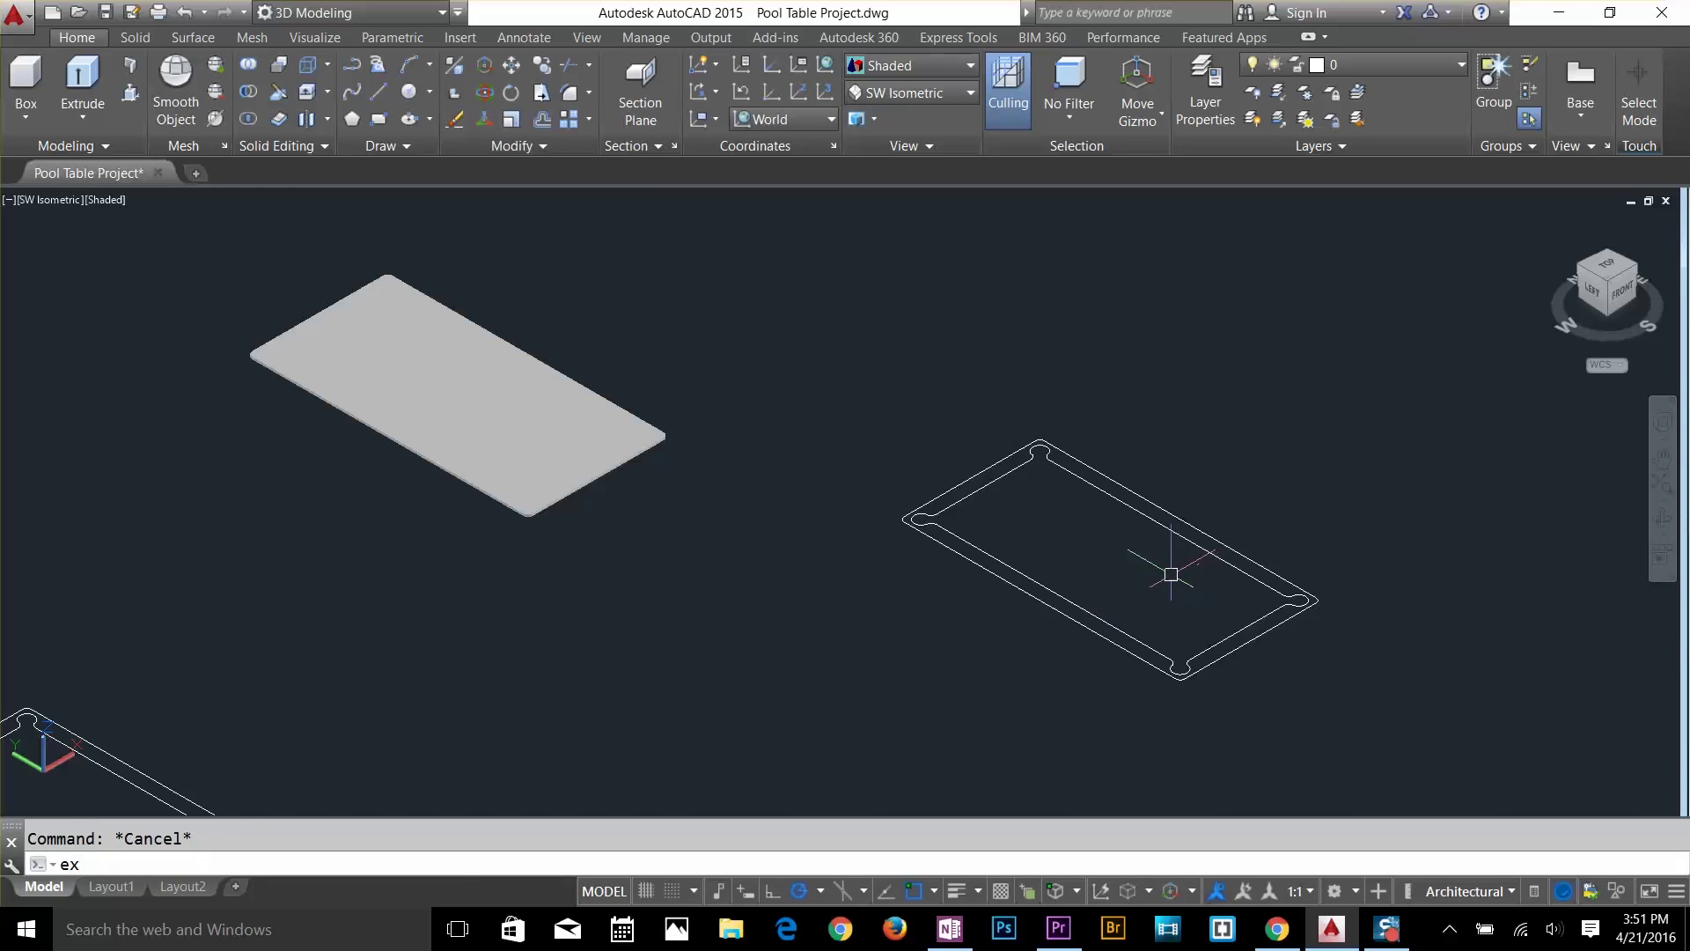
pyautogui.press('Return')
pyautogui.click(1100, 618)
pyautogui.press('Return')
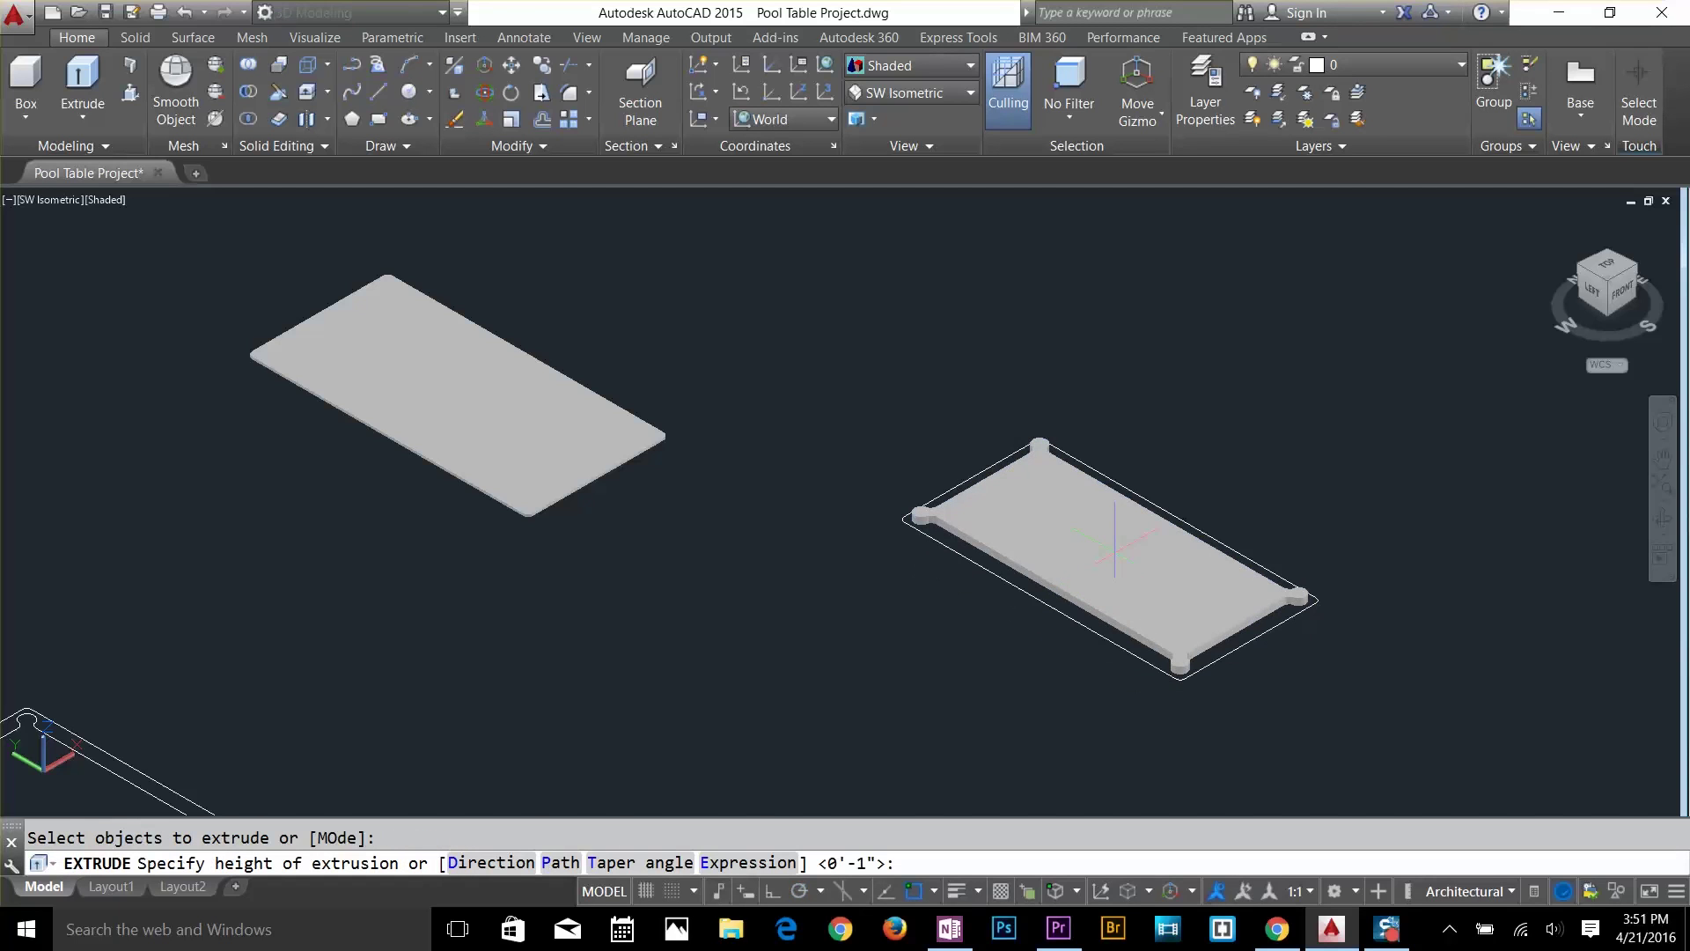
pyautogui.write('1')
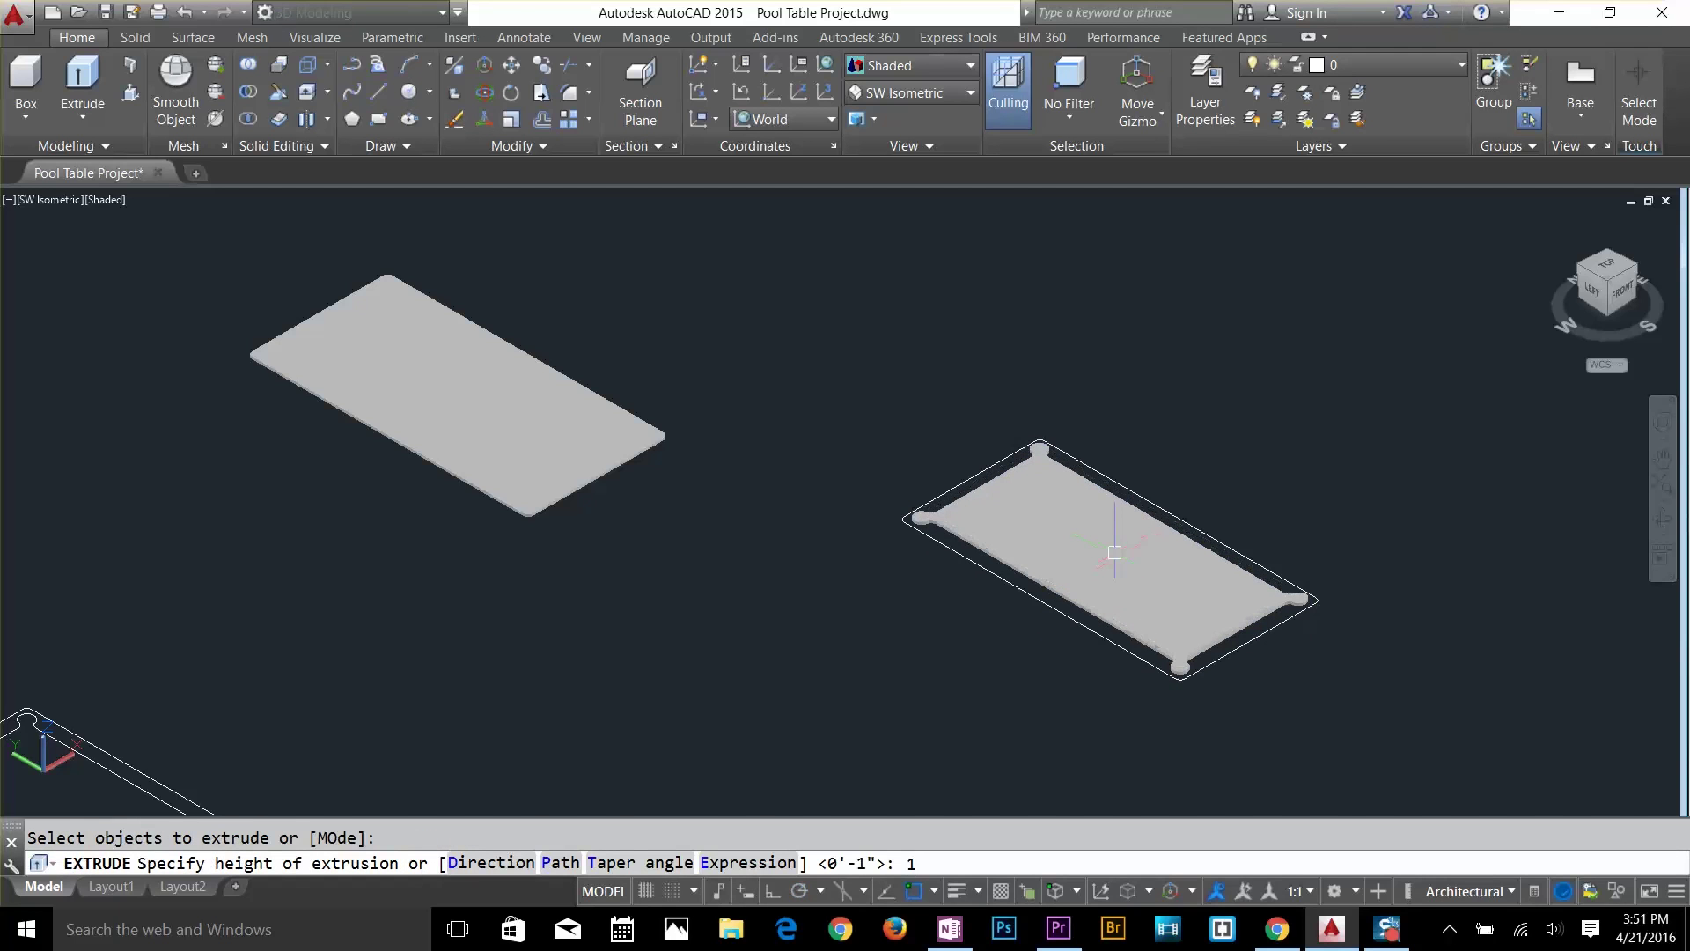
pyautogui.press('Return')
pyautogui.press('Escape')
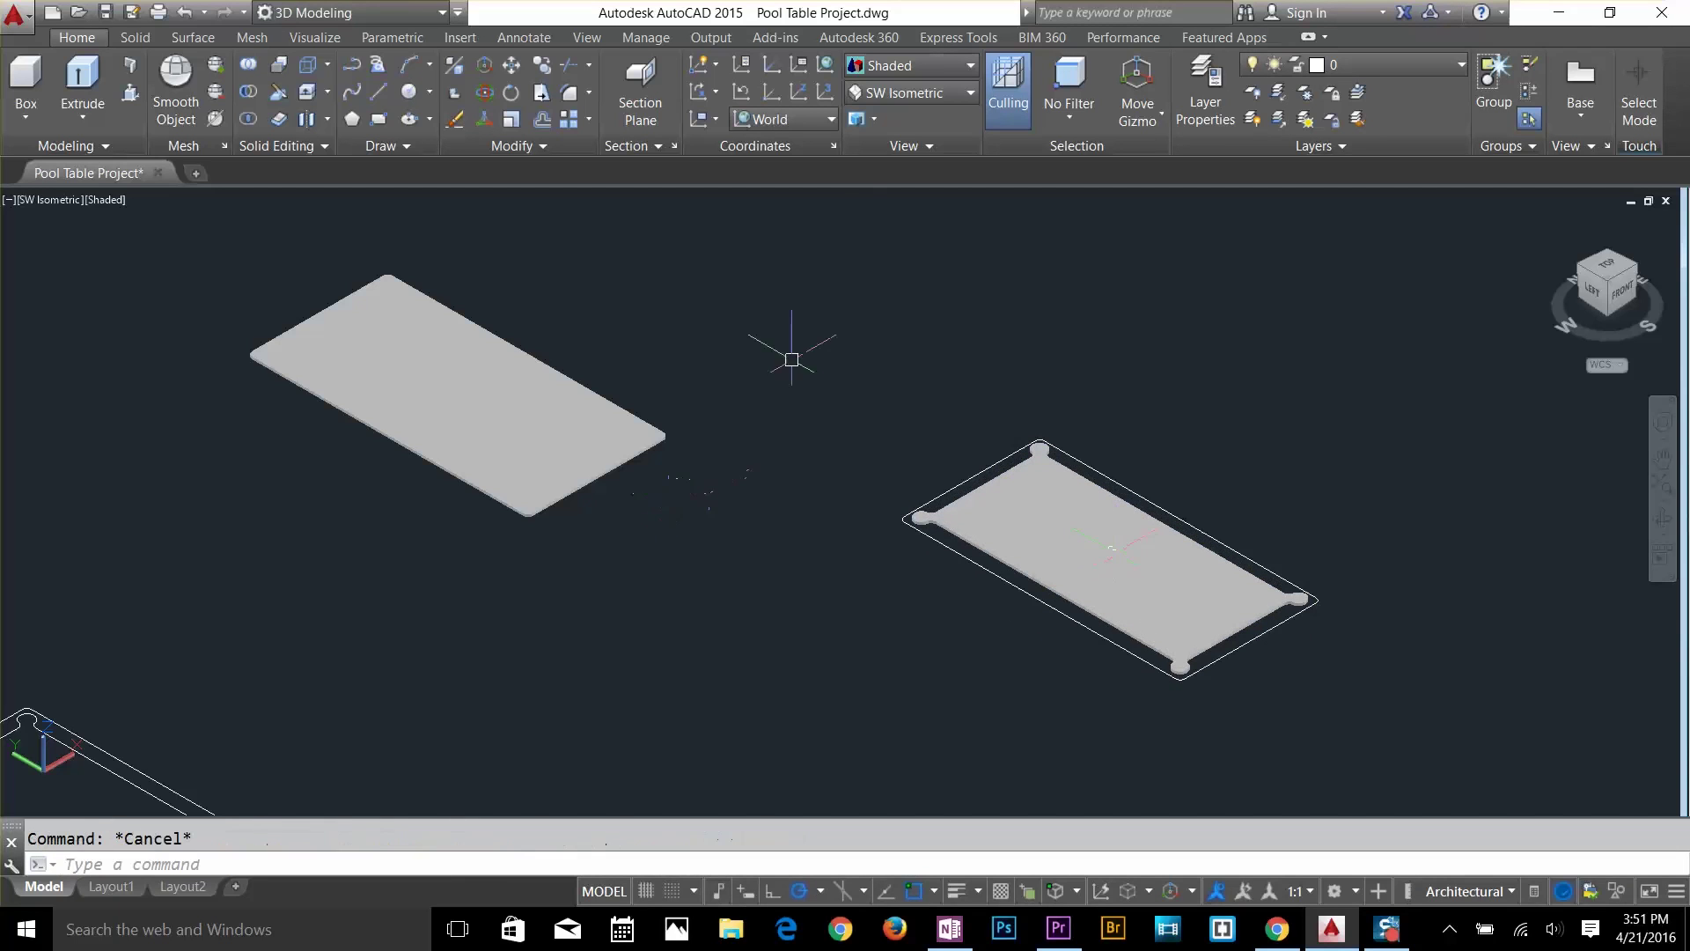
# Switch the visual style to Wireframe.
pyautogui.click(920, 65)
pyautogui.click(890, 269)
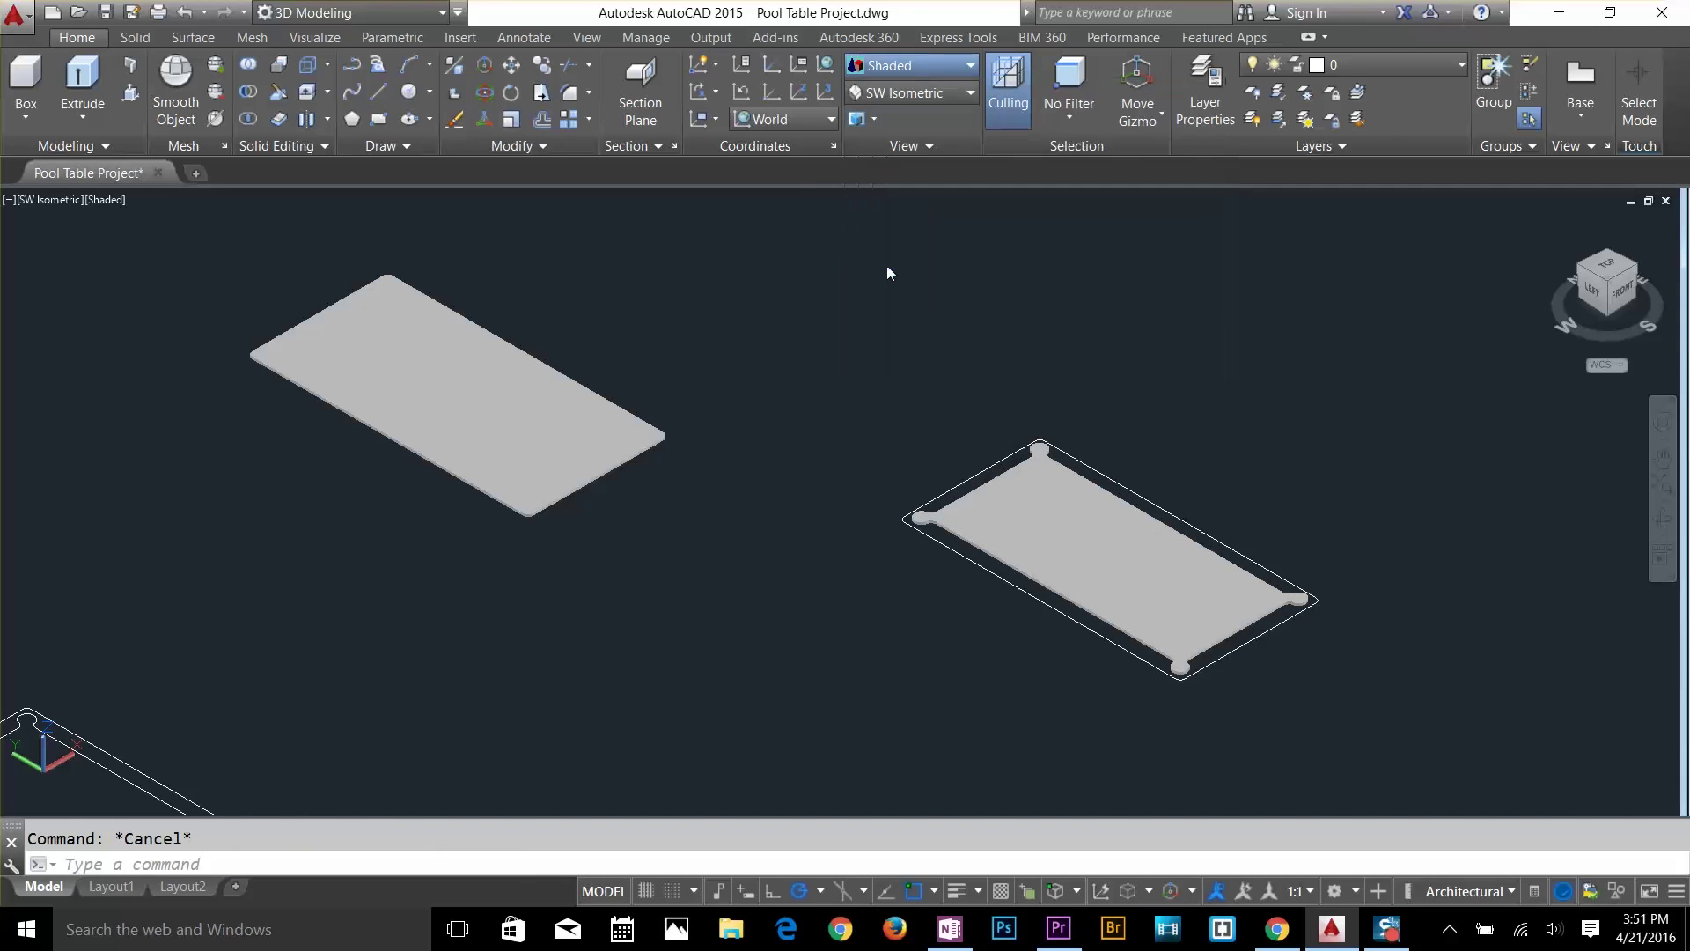
pyautogui.scroll(3, 558, 404)
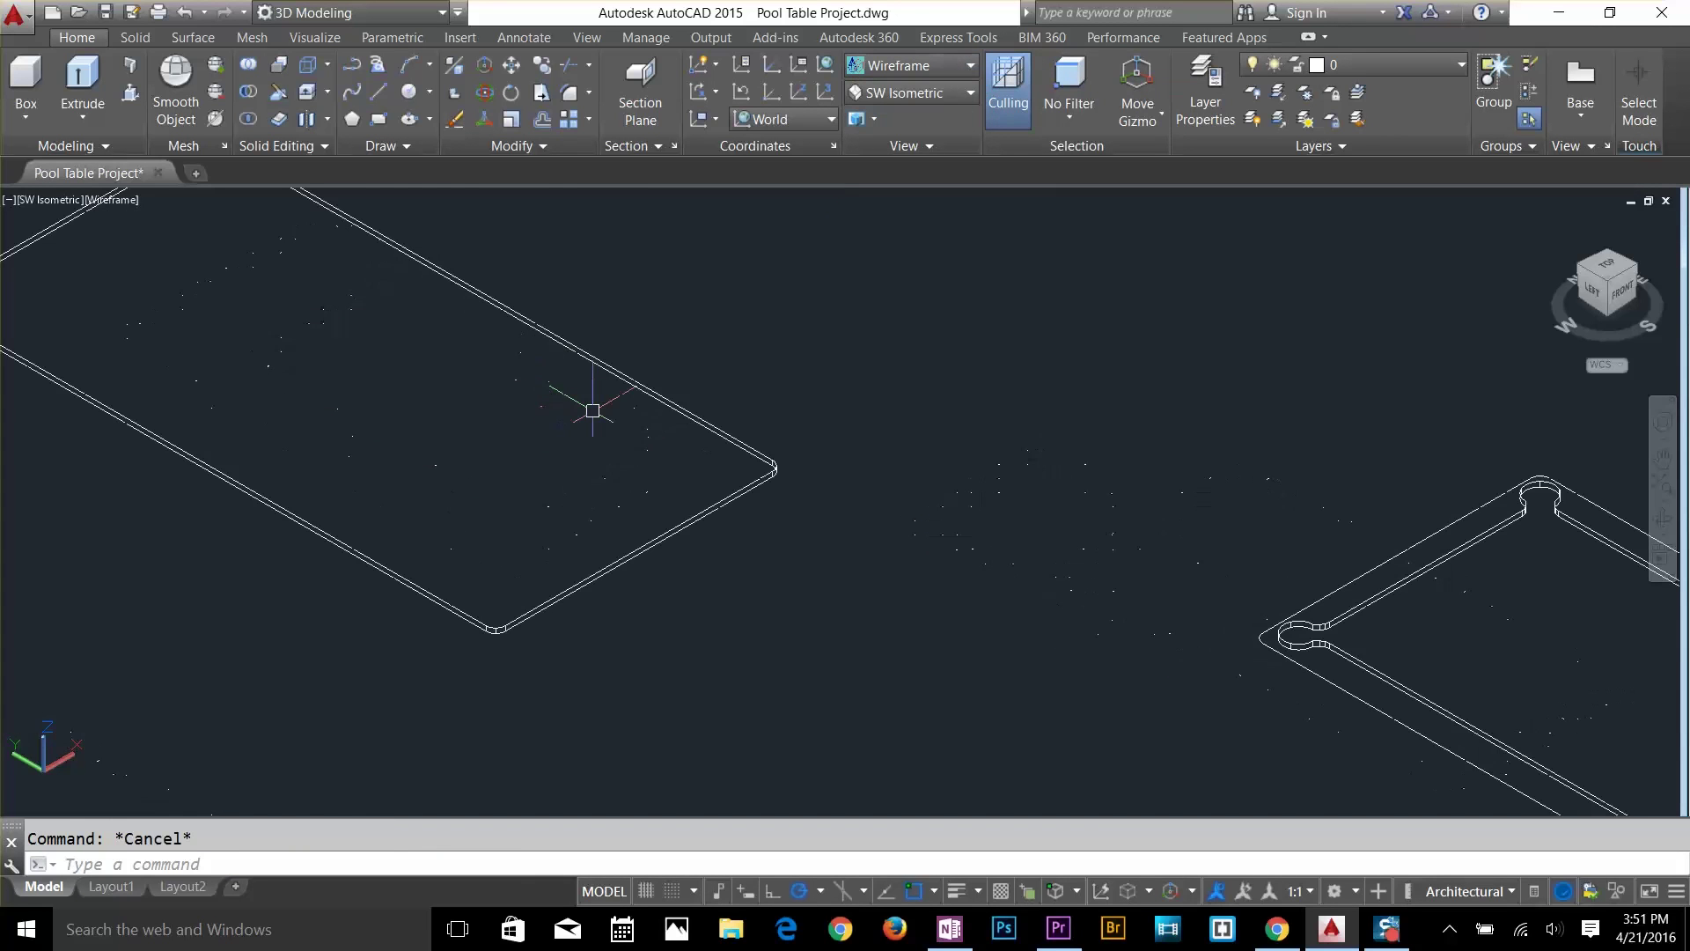
# Copy the rounded slab onto the eastern table's outer outline, using the midpoint of its short edge as base point.
pyautogui.write('co')
pyautogui.press('Return')
pyautogui.click(666, 531)
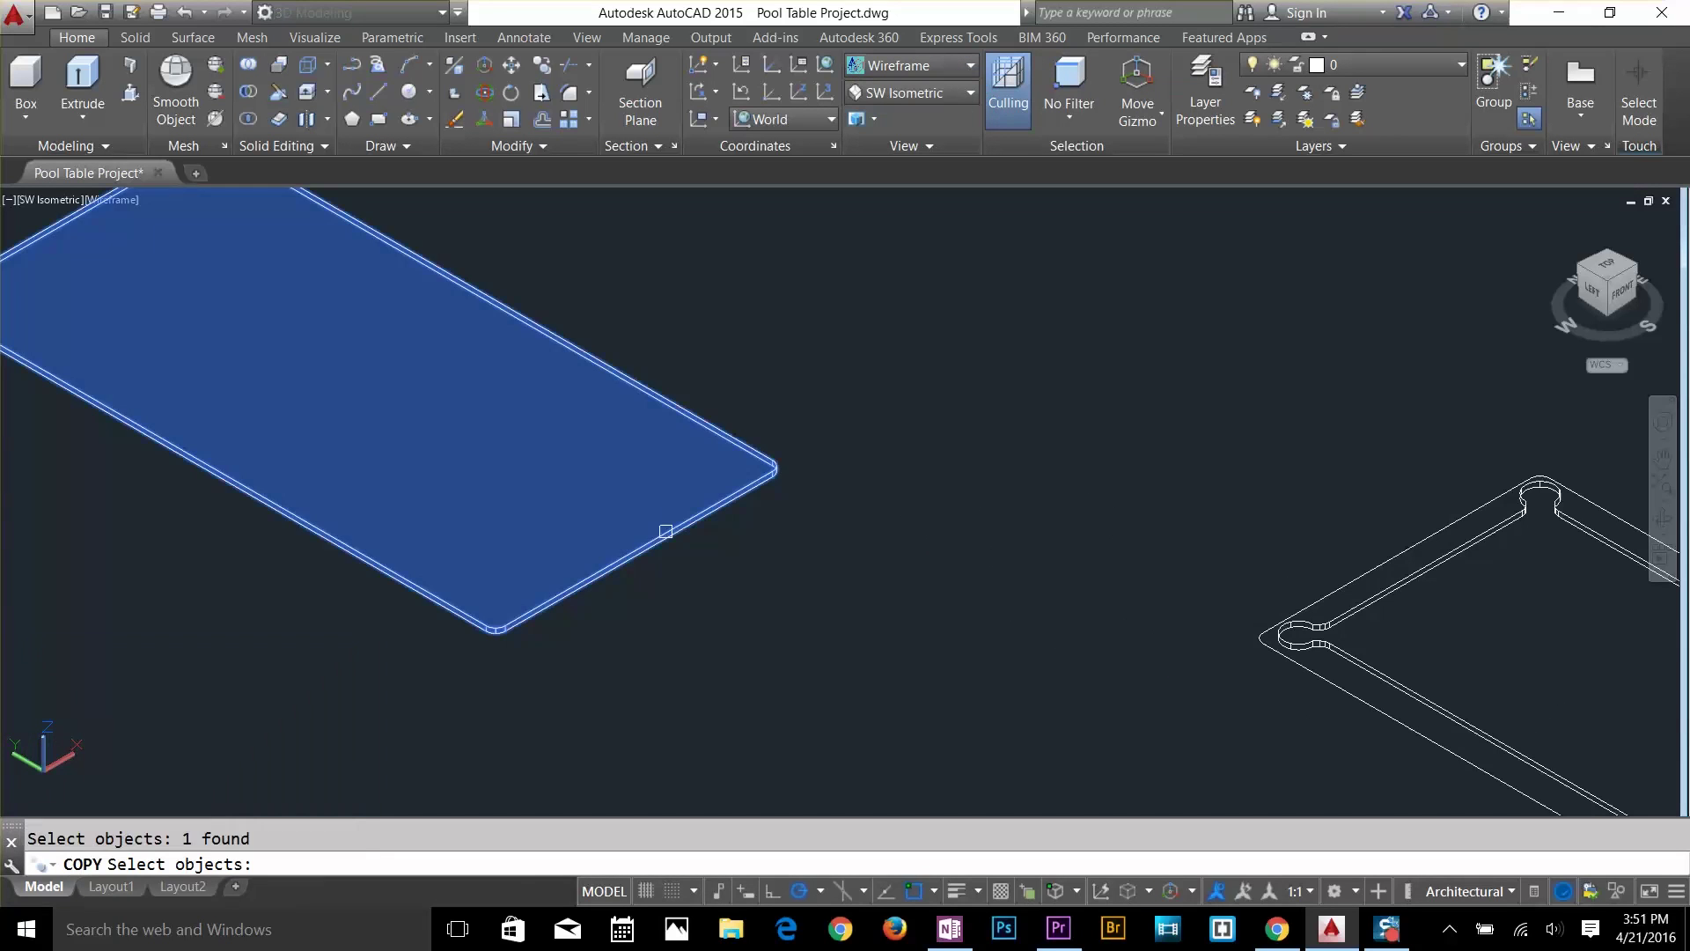
pyautogui.press('Return')
pyautogui.click(656, 546)
pyautogui.scroll(-5, 655, 547)
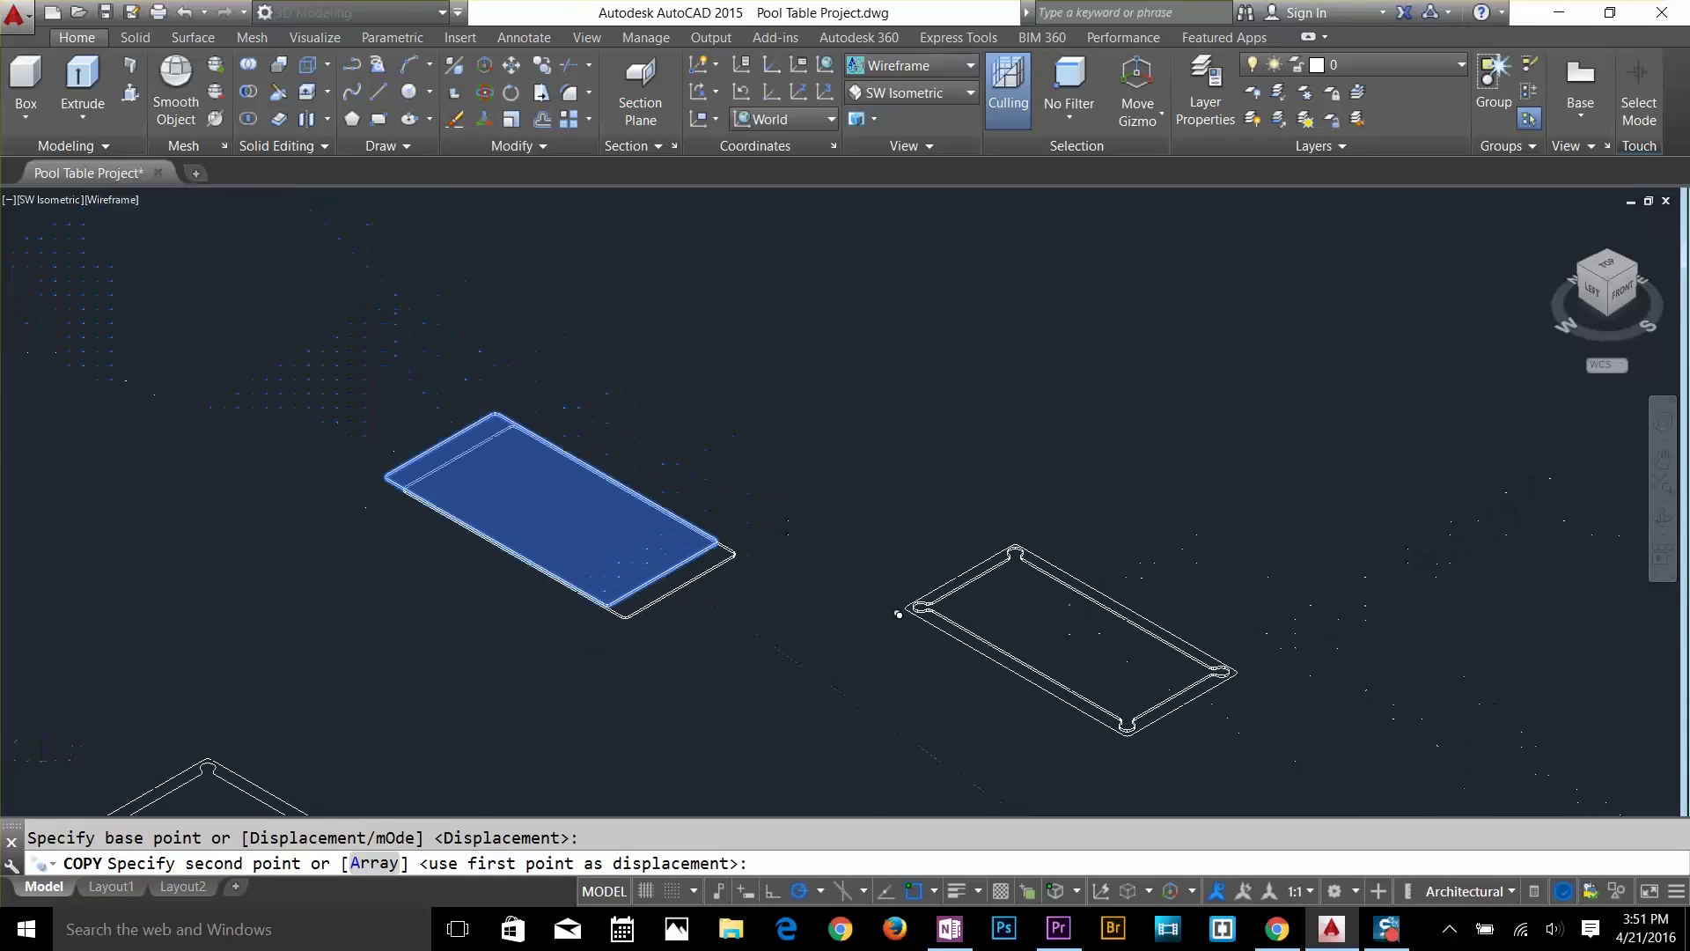
pyautogui.scroll(5, 1182, 593)
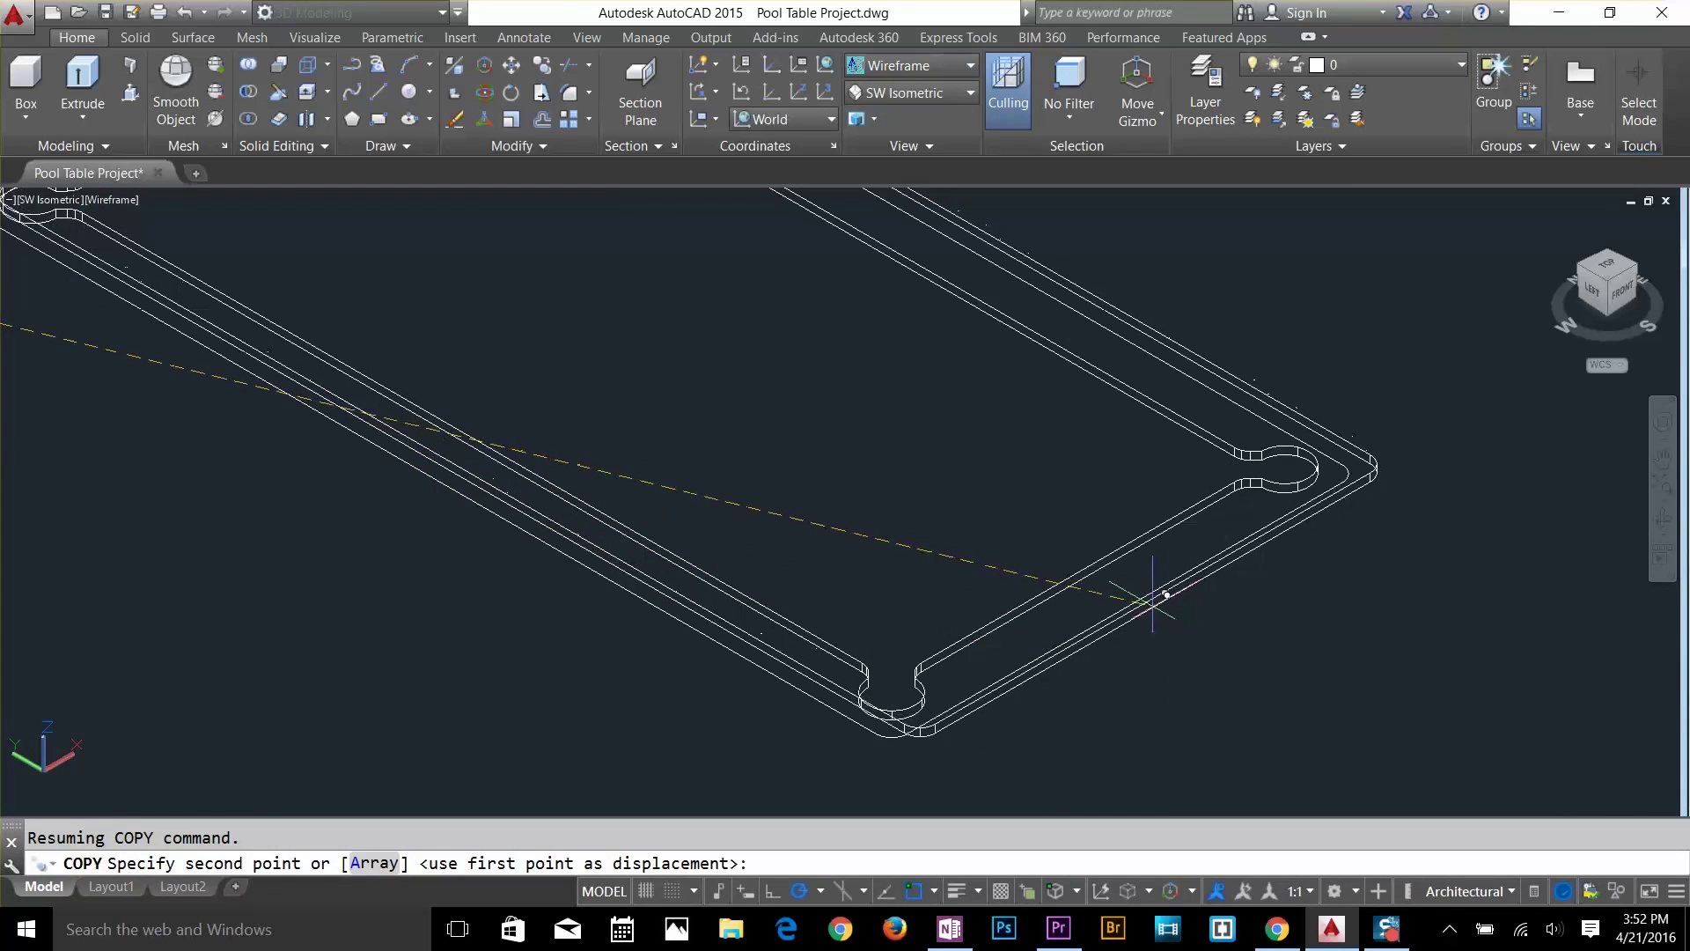
pyautogui.click(1236, 674)
pyautogui.scroll(-3, 1236, 673)
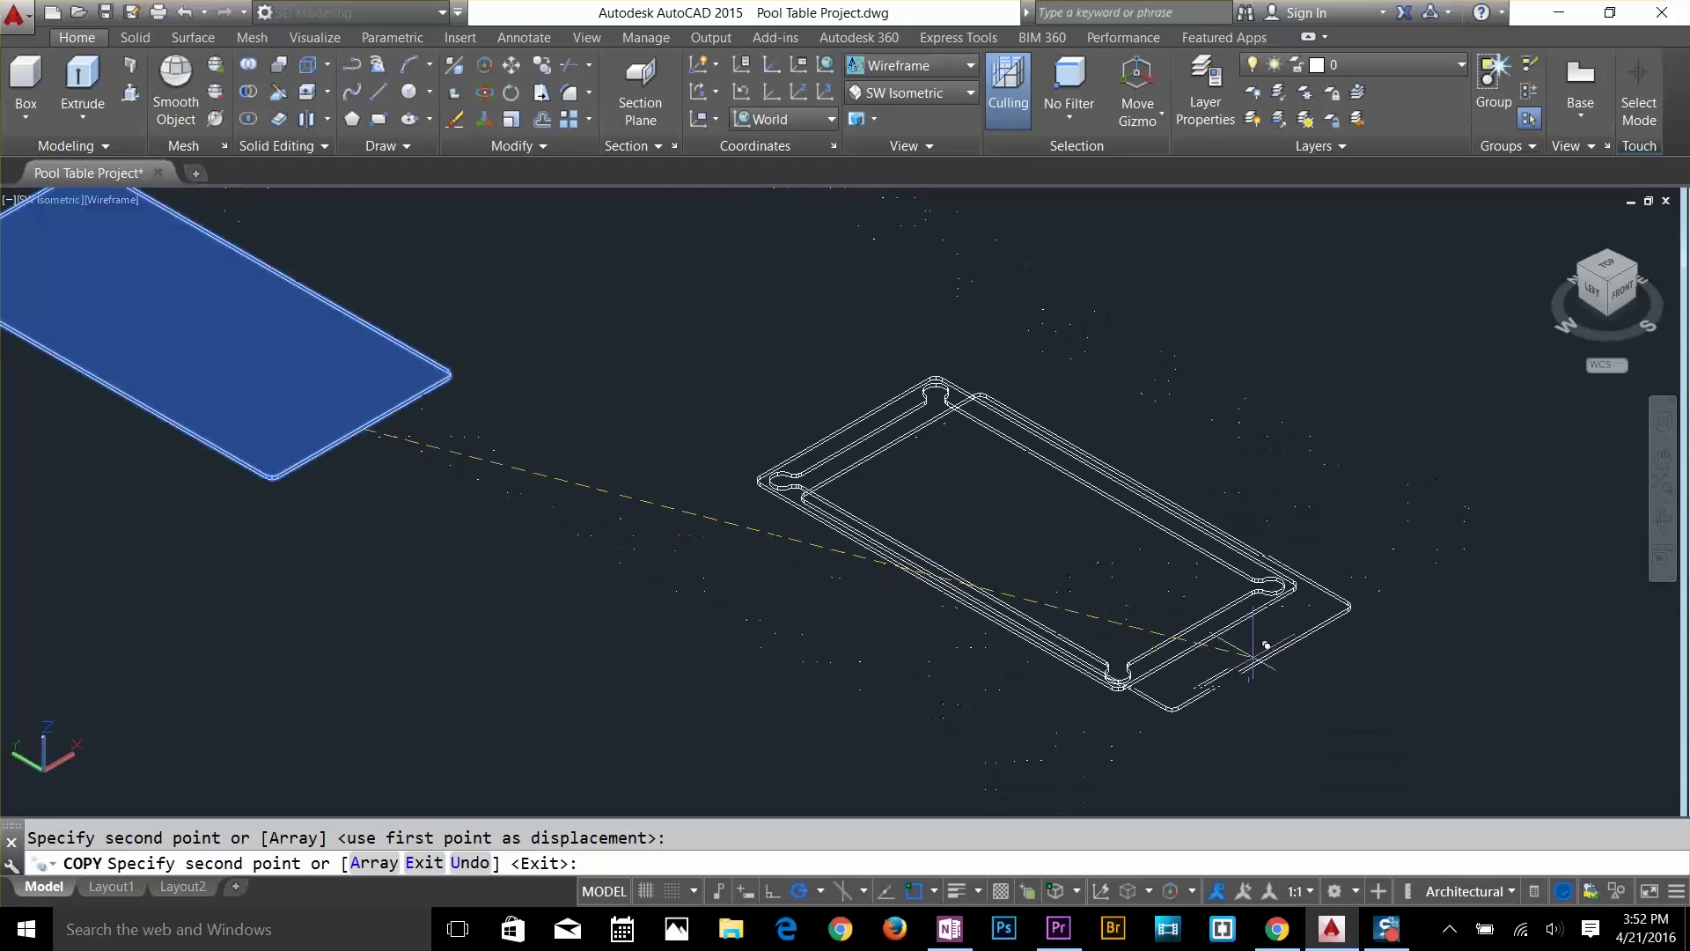
pyautogui.press('Return')
pyautogui.scroll(2, 1188, 584)
pyautogui.press('Escape')
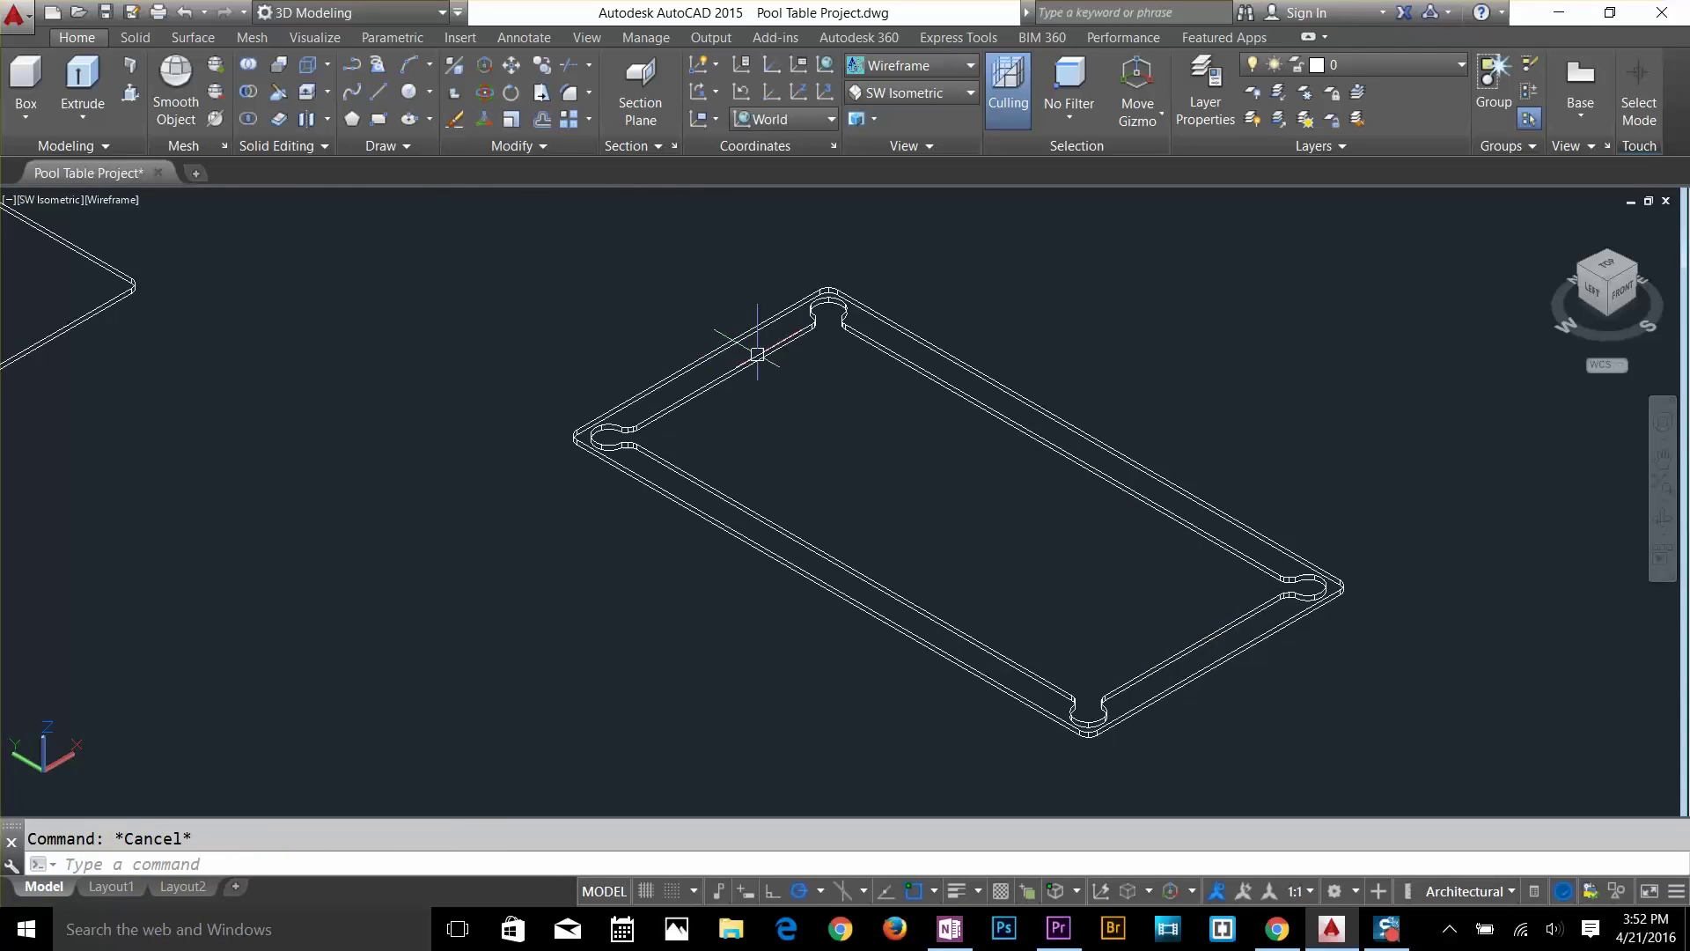
# Subtract the pocketed inner solid from the copied slab to form the rail frame, and display the model as Shaded.
pyautogui.write('su')
pyautogui.press('Return')
pyautogui.click(683, 502)
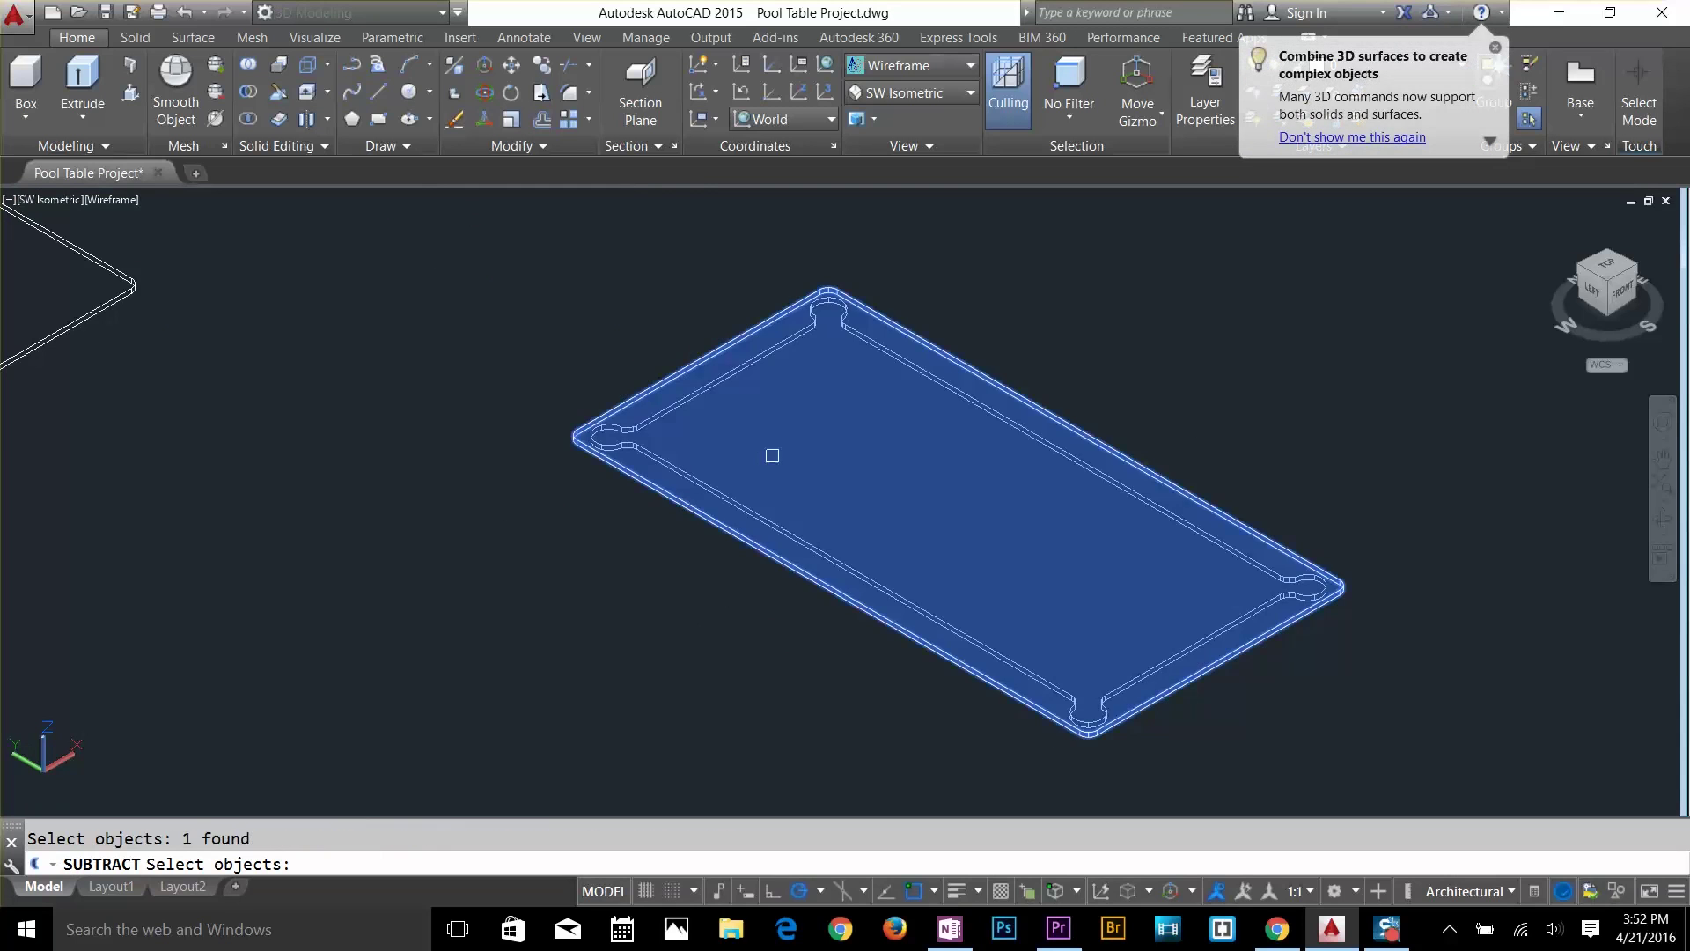
pyautogui.press('Return')
pyautogui.click(741, 494)
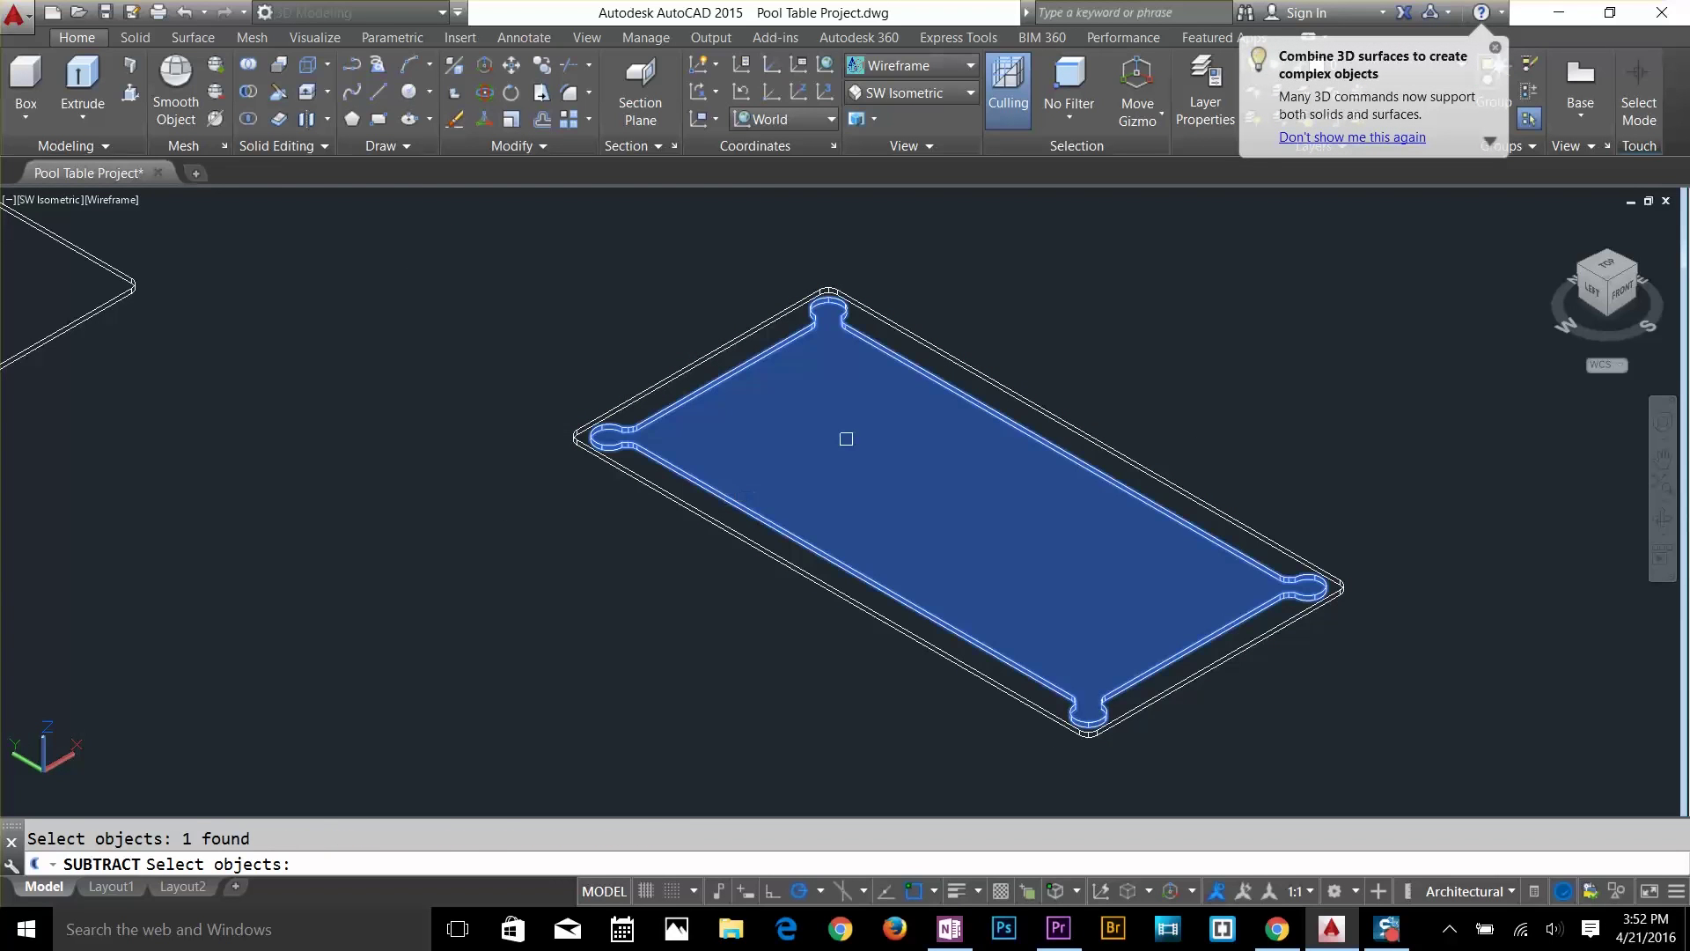
pyautogui.press('Return')
pyautogui.click(880, 65)
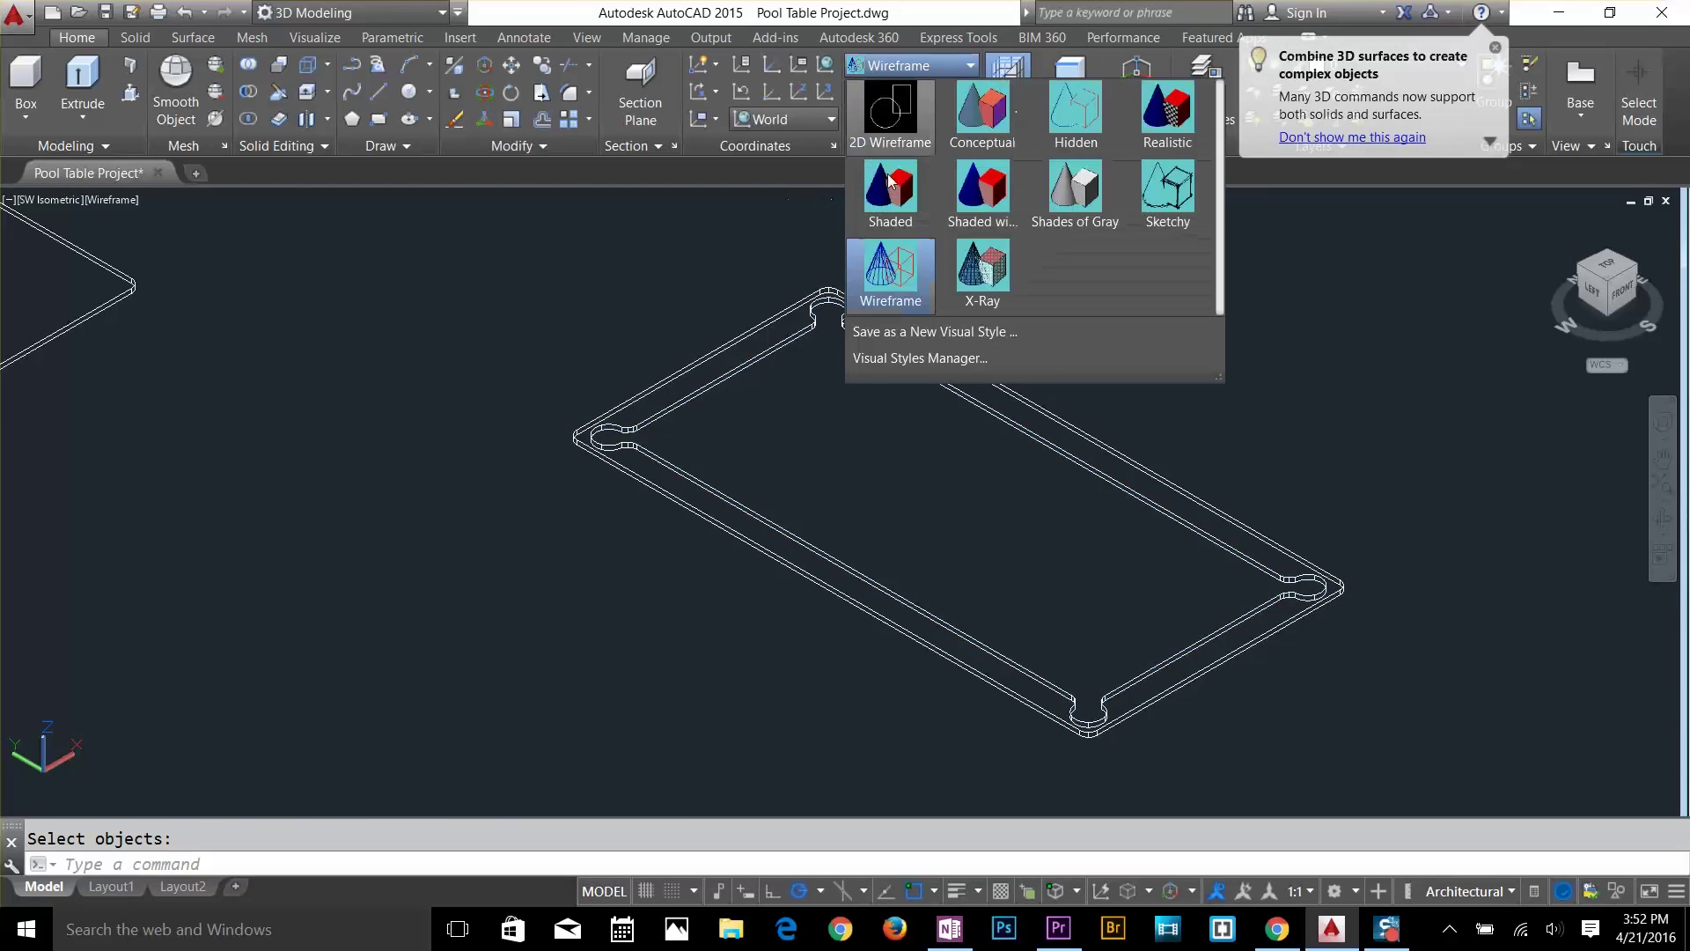
pyautogui.click(890, 183)
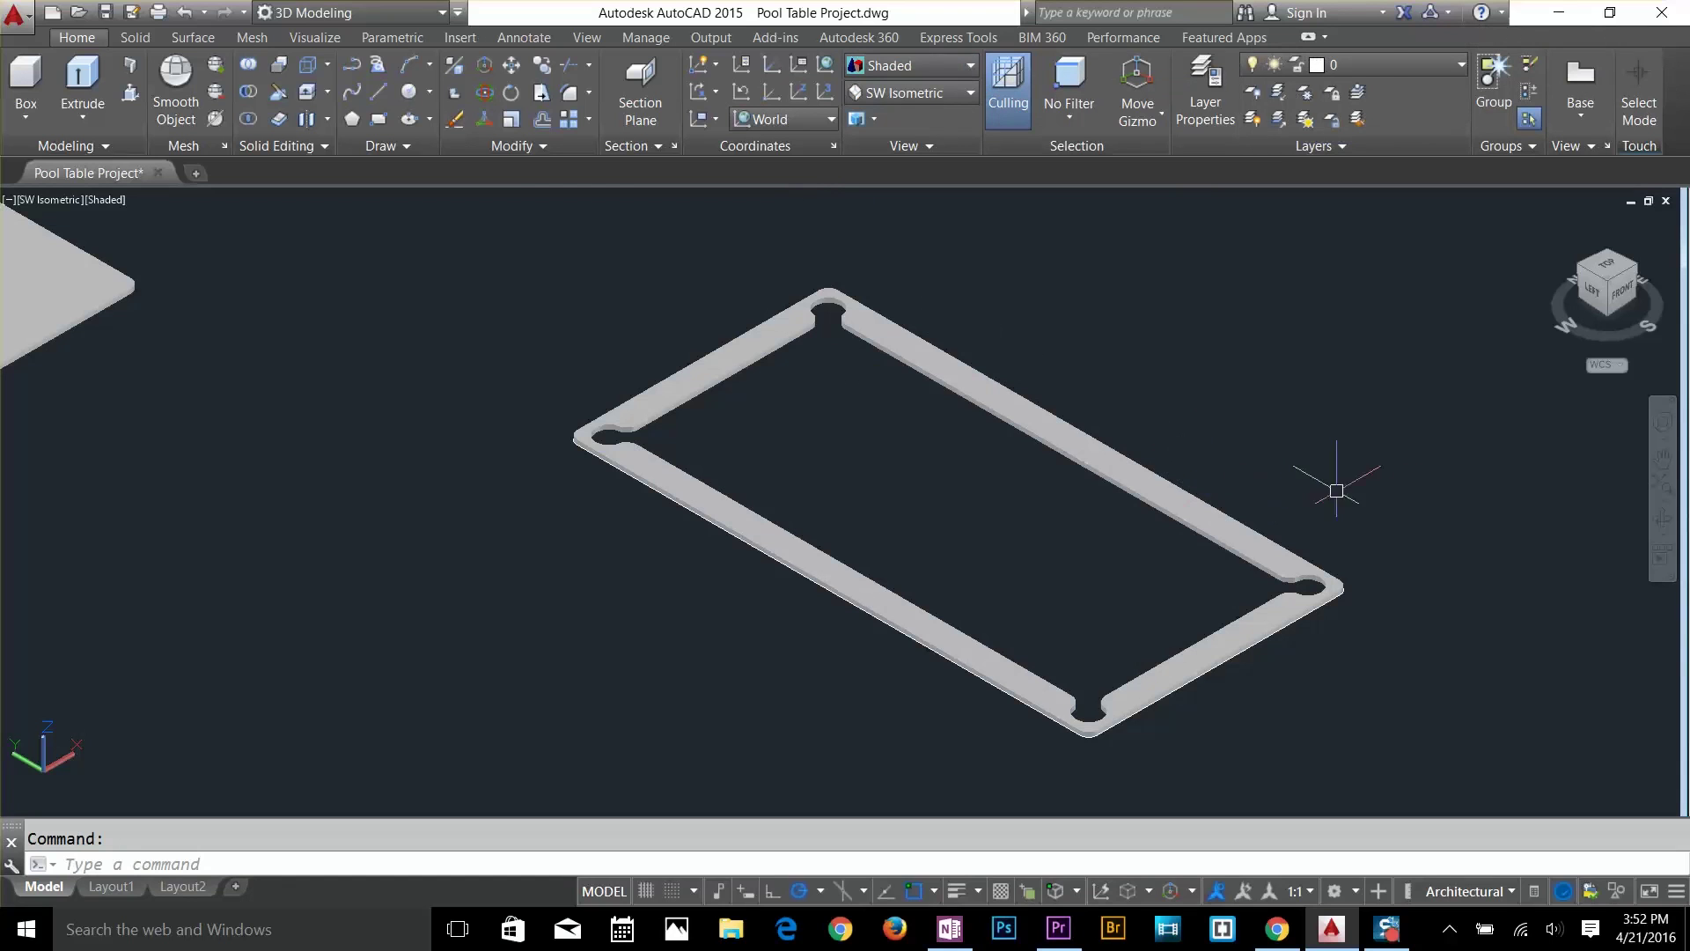
# Switch the visual style to Wireframe and the model view to Top.
pyautogui.moveTo(641, 433); pyautogui.dragTo(959, 505, button='middle')
pyautogui.scroll(-4, 957, 509)
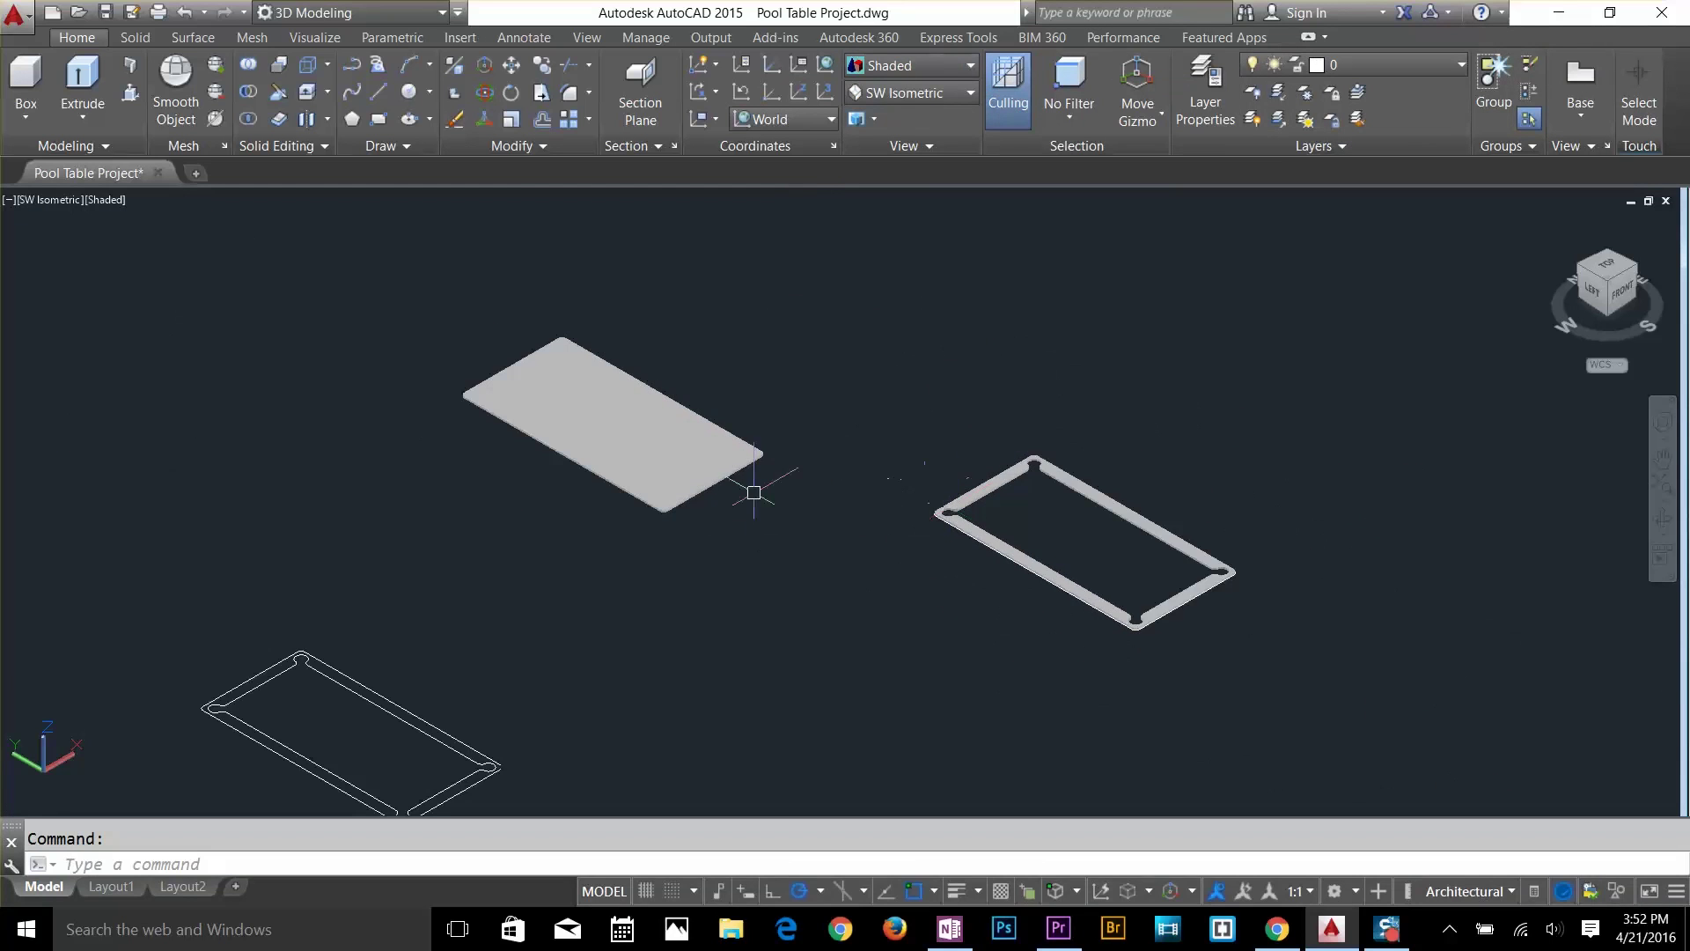
pyautogui.press('Escape')
pyautogui.moveTo(634, 584); pyautogui.dragTo(856, 471, button='middle')
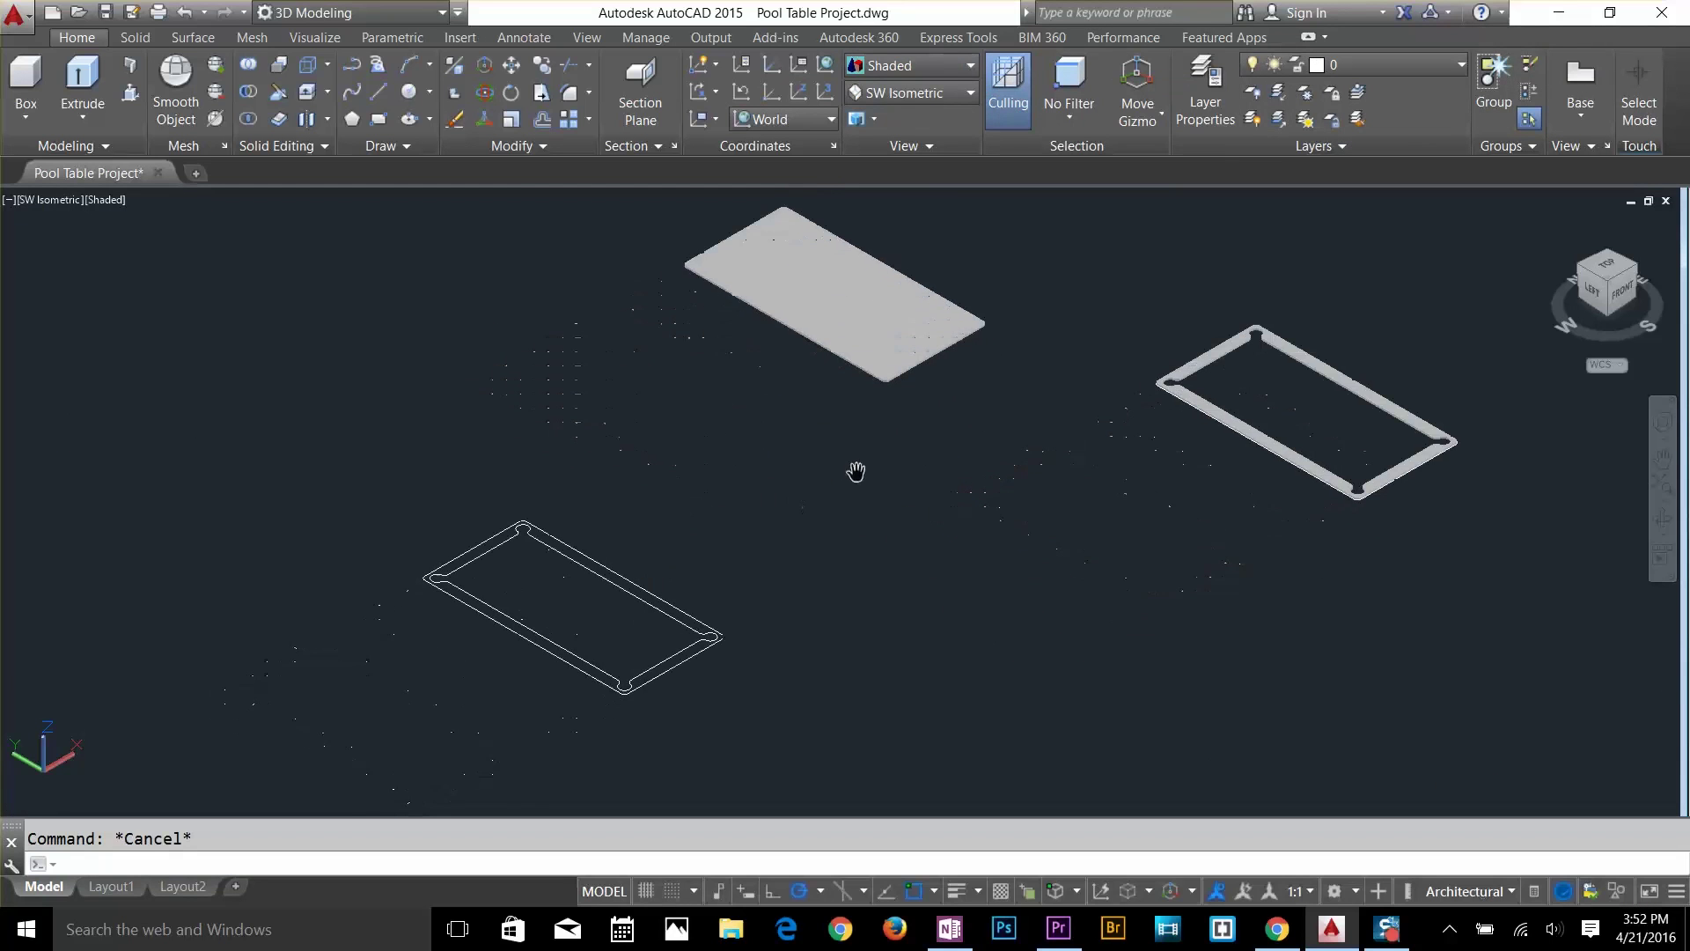
pyautogui.click(915, 65)
pyautogui.click(885, 272)
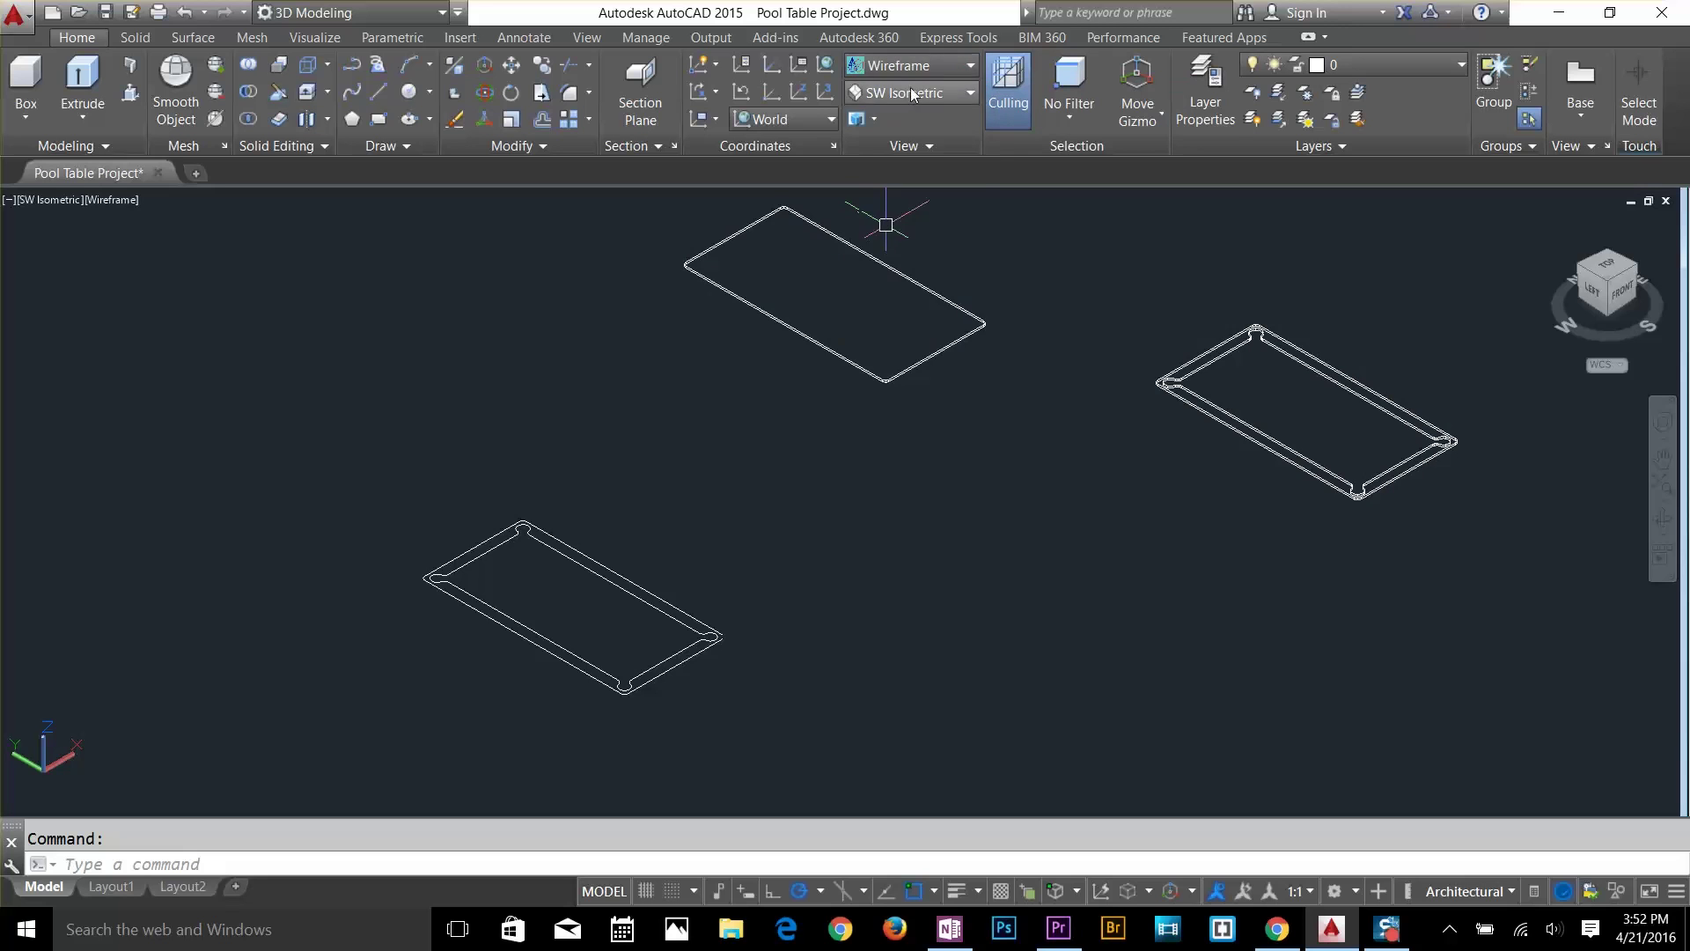
pyautogui.click(910, 92)
pyautogui.click(903, 115)
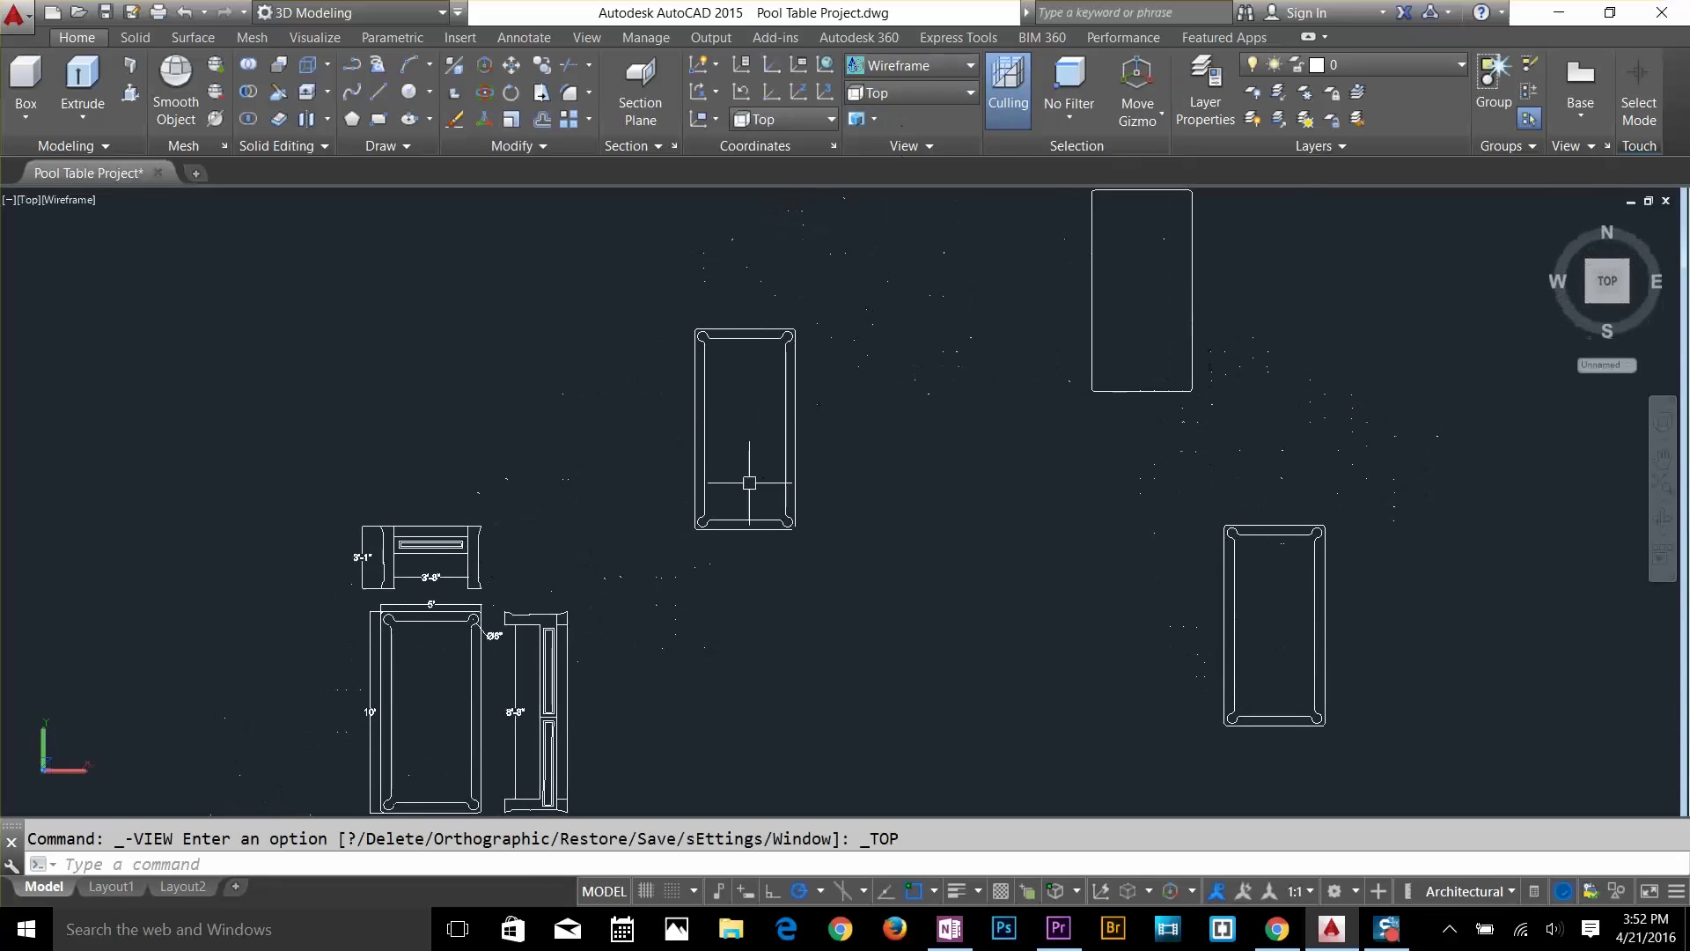
# Delete the Ø6" pocket dimension from the dimensioned top plan.
pyautogui.moveTo(687, 516); pyautogui.dragTo(943, 300, button='middle')
pyautogui.moveTo(918, 406)
pyautogui.mouseDown(button='middle')
pyautogui.moveTo(773, 616)
pyautogui.moveTo(1111, 294)
pyautogui.mouseUp(button='middle')
pyautogui.scroll(2, 773, 616)
pyautogui.scroll(4, 916, 498)
pyautogui.scroll(-3, 807, 566)
pyautogui.moveTo(826, 522); pyautogui.dragTo(900, 439, button='middle')
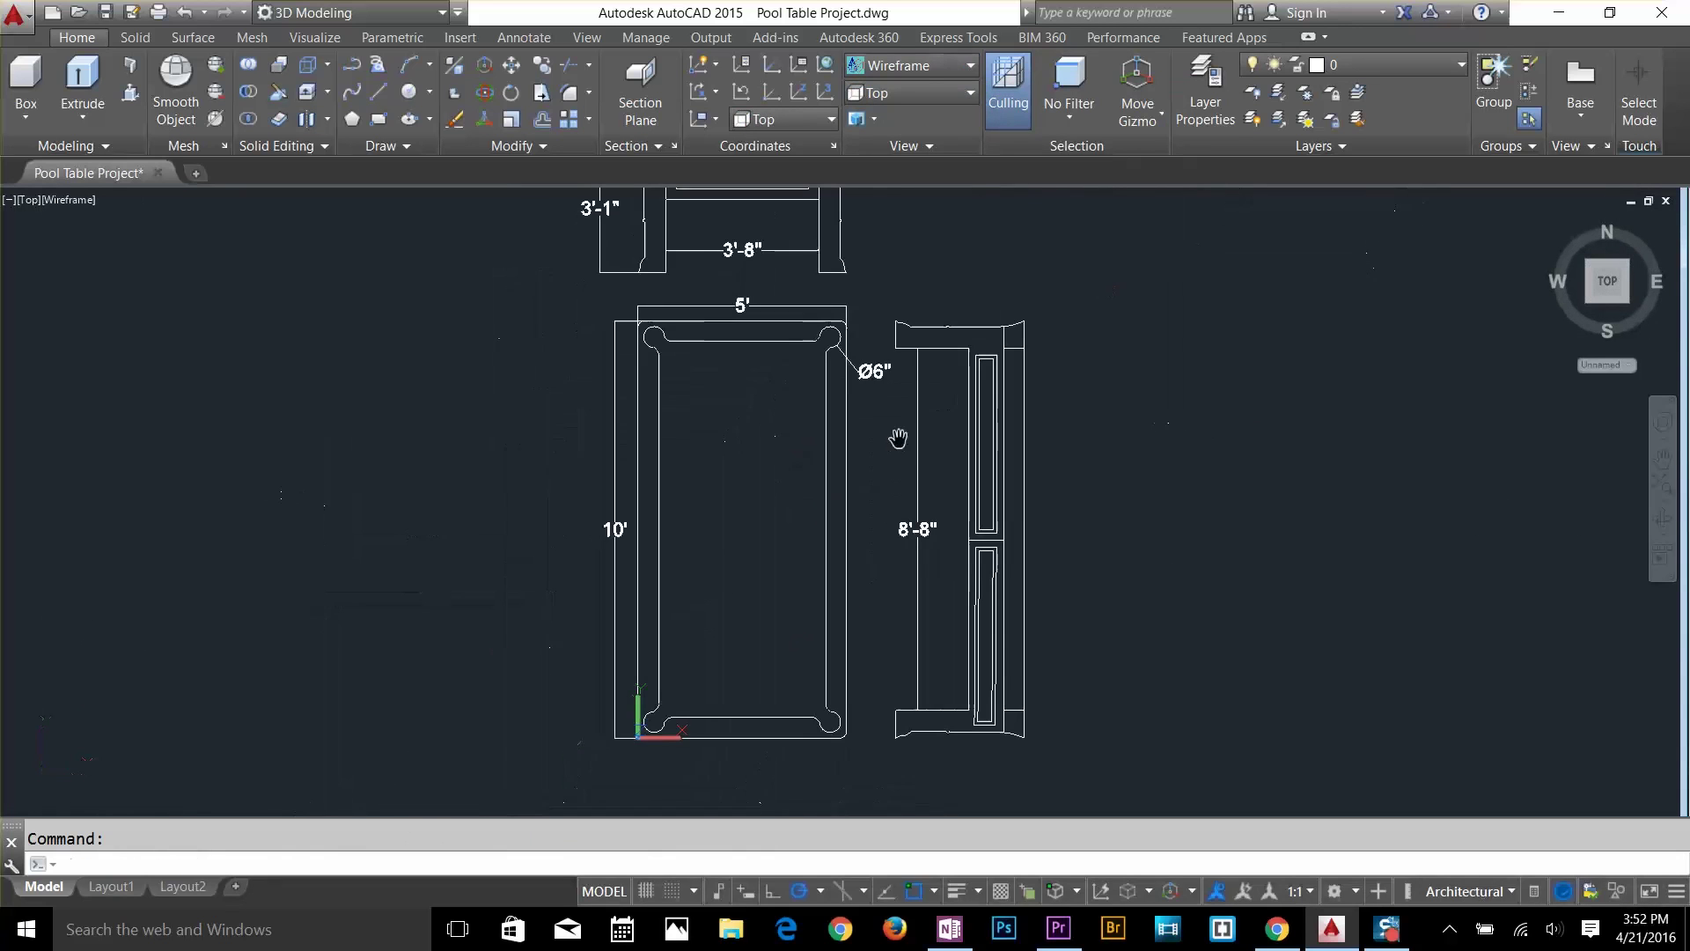
pyautogui.click(873, 379)
pyautogui.press('Delete')
# Draw a diagonal line across the mouth of the north-west pocket in the dimensioned plan, joining its two slanted edges at their midpoints.
pyautogui.scroll(5, 546, 291)
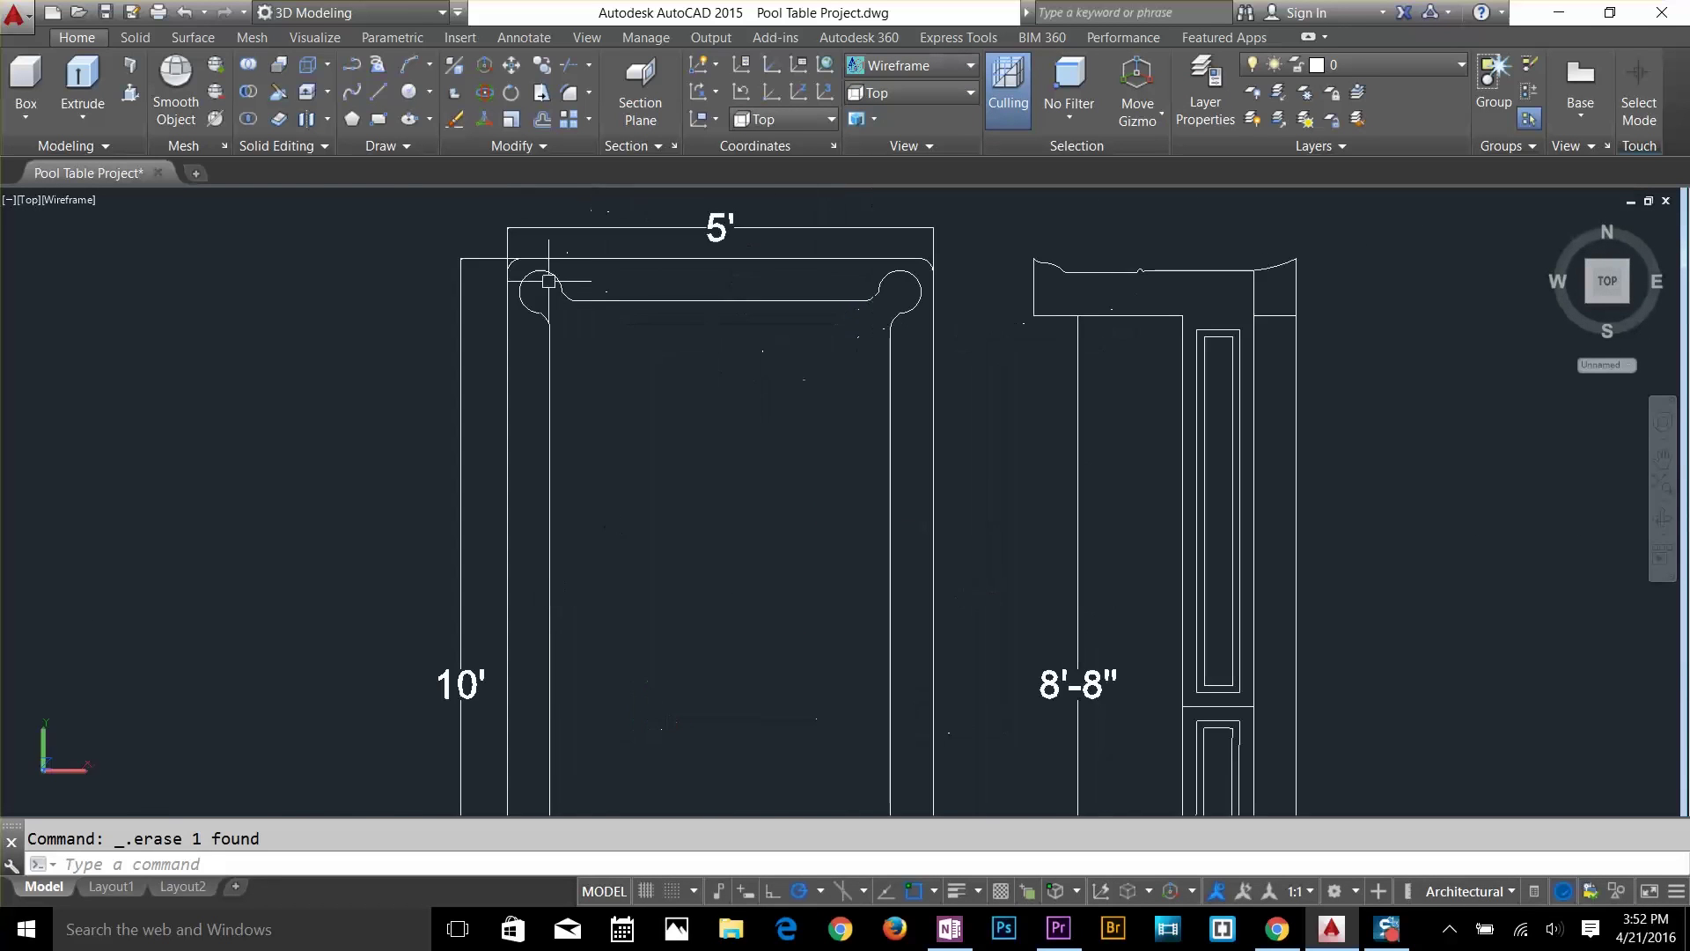
pyautogui.scroll(3, 539, 363)
pyautogui.press('Escape')
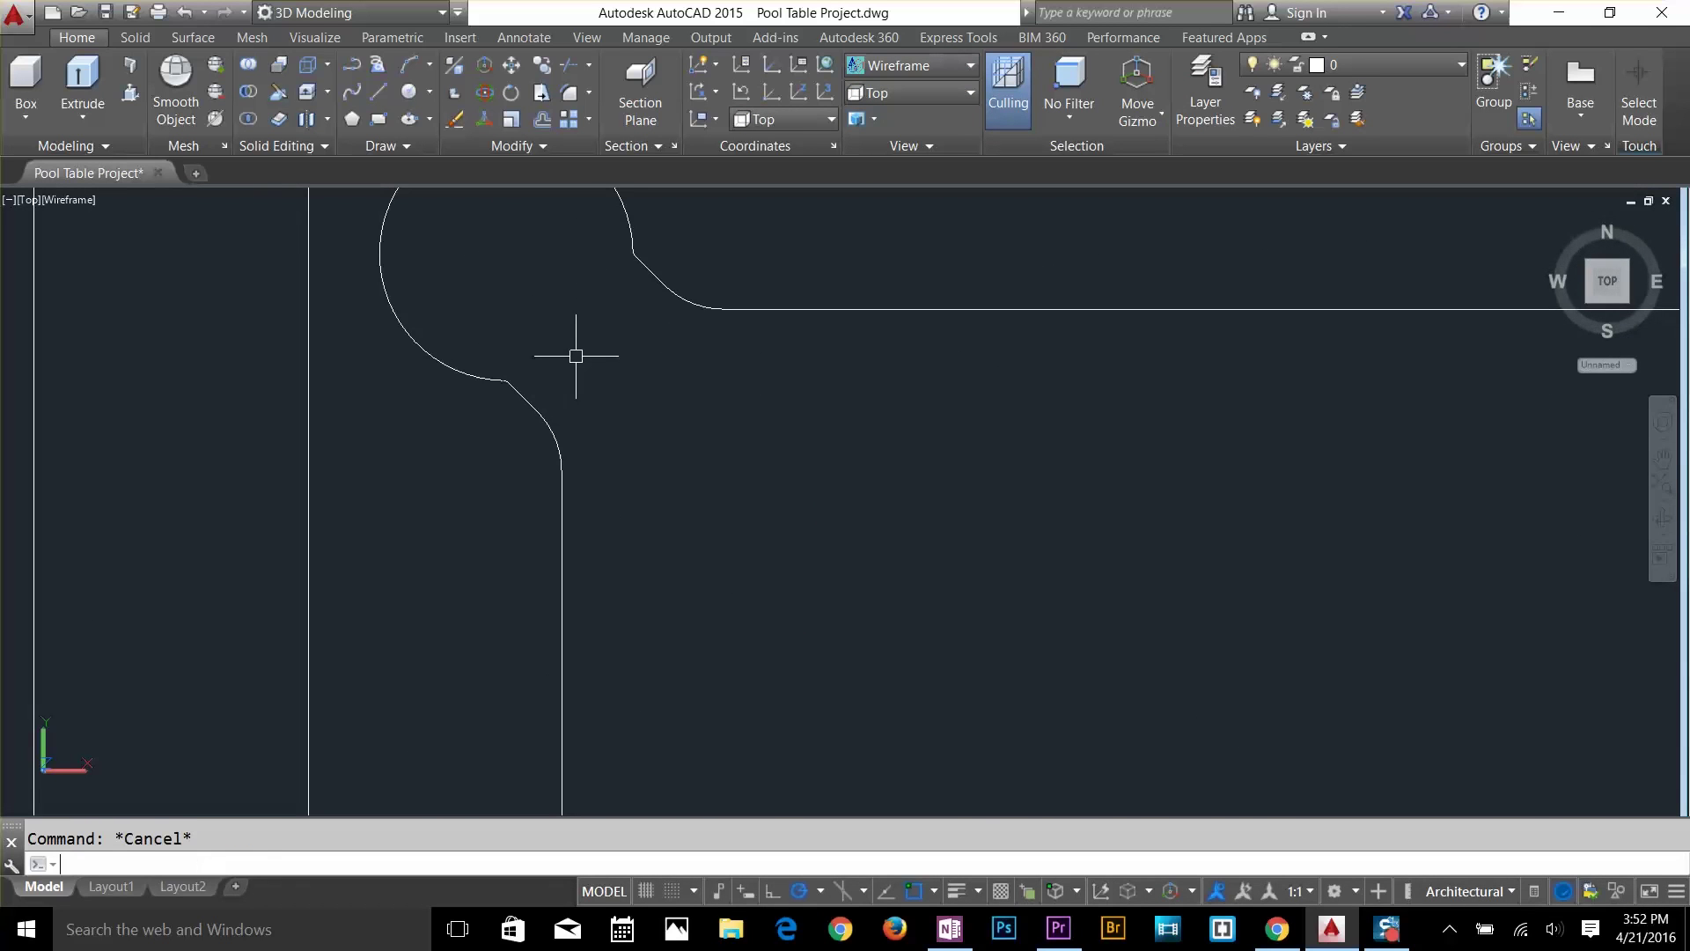
pyautogui.write('l')
pyautogui.press('Return')
pyautogui.click(522, 396)
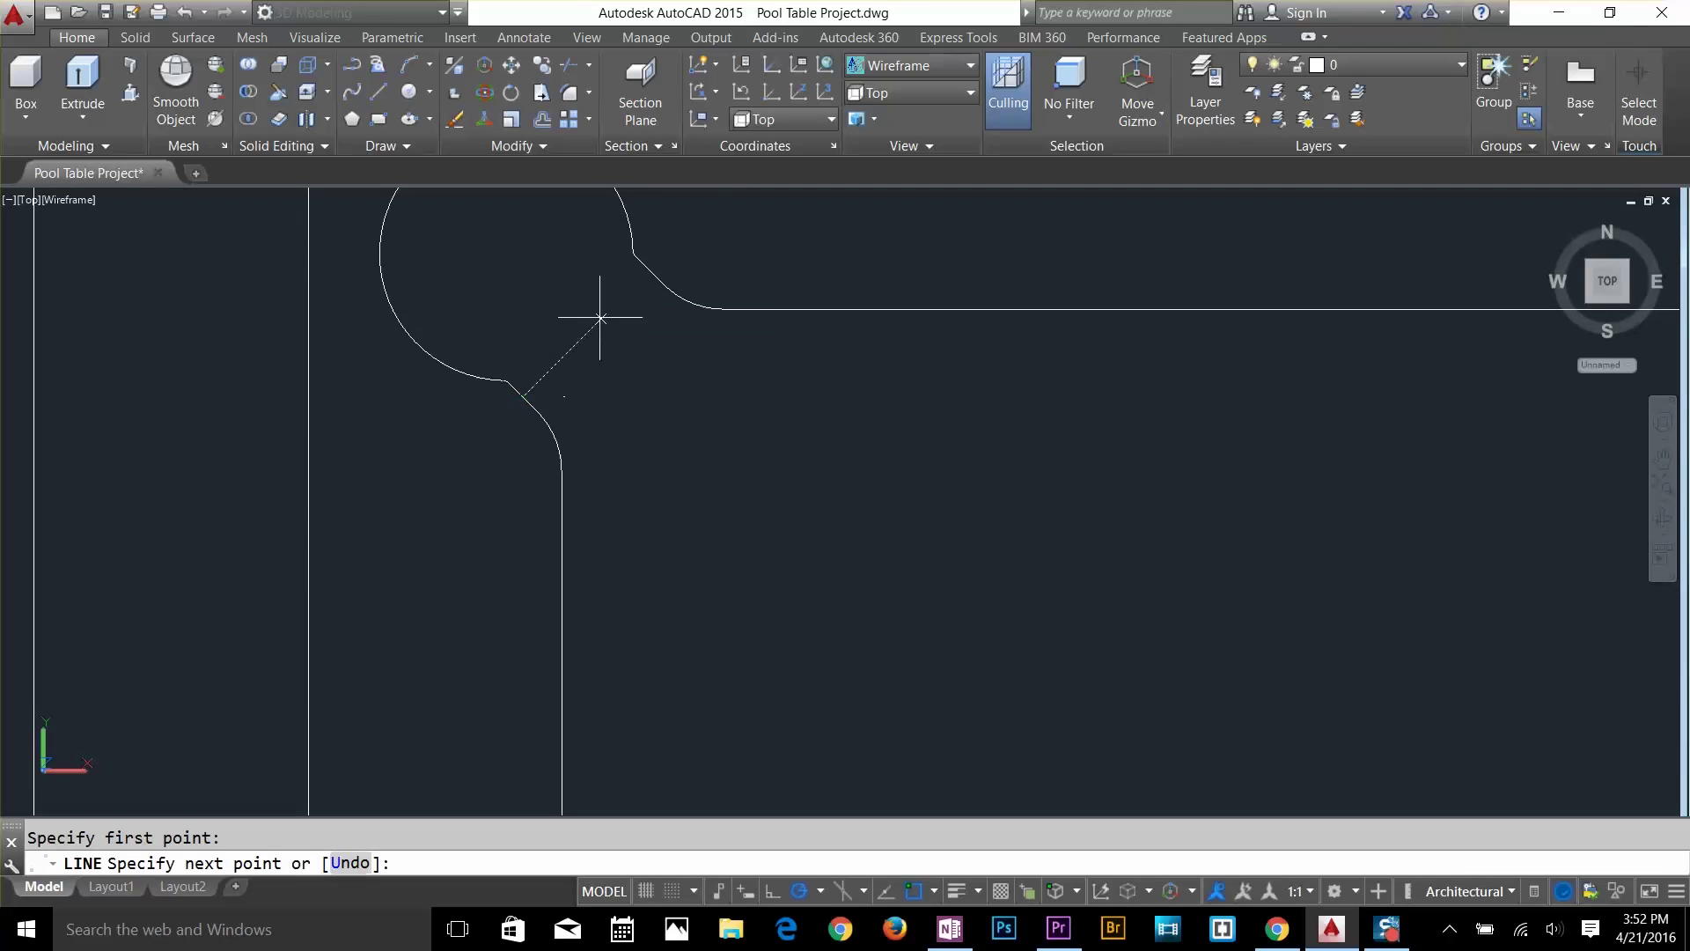
pyautogui.click(648, 269)
pyautogui.press('Return')
pyautogui.scroll(-3, 690, 396)
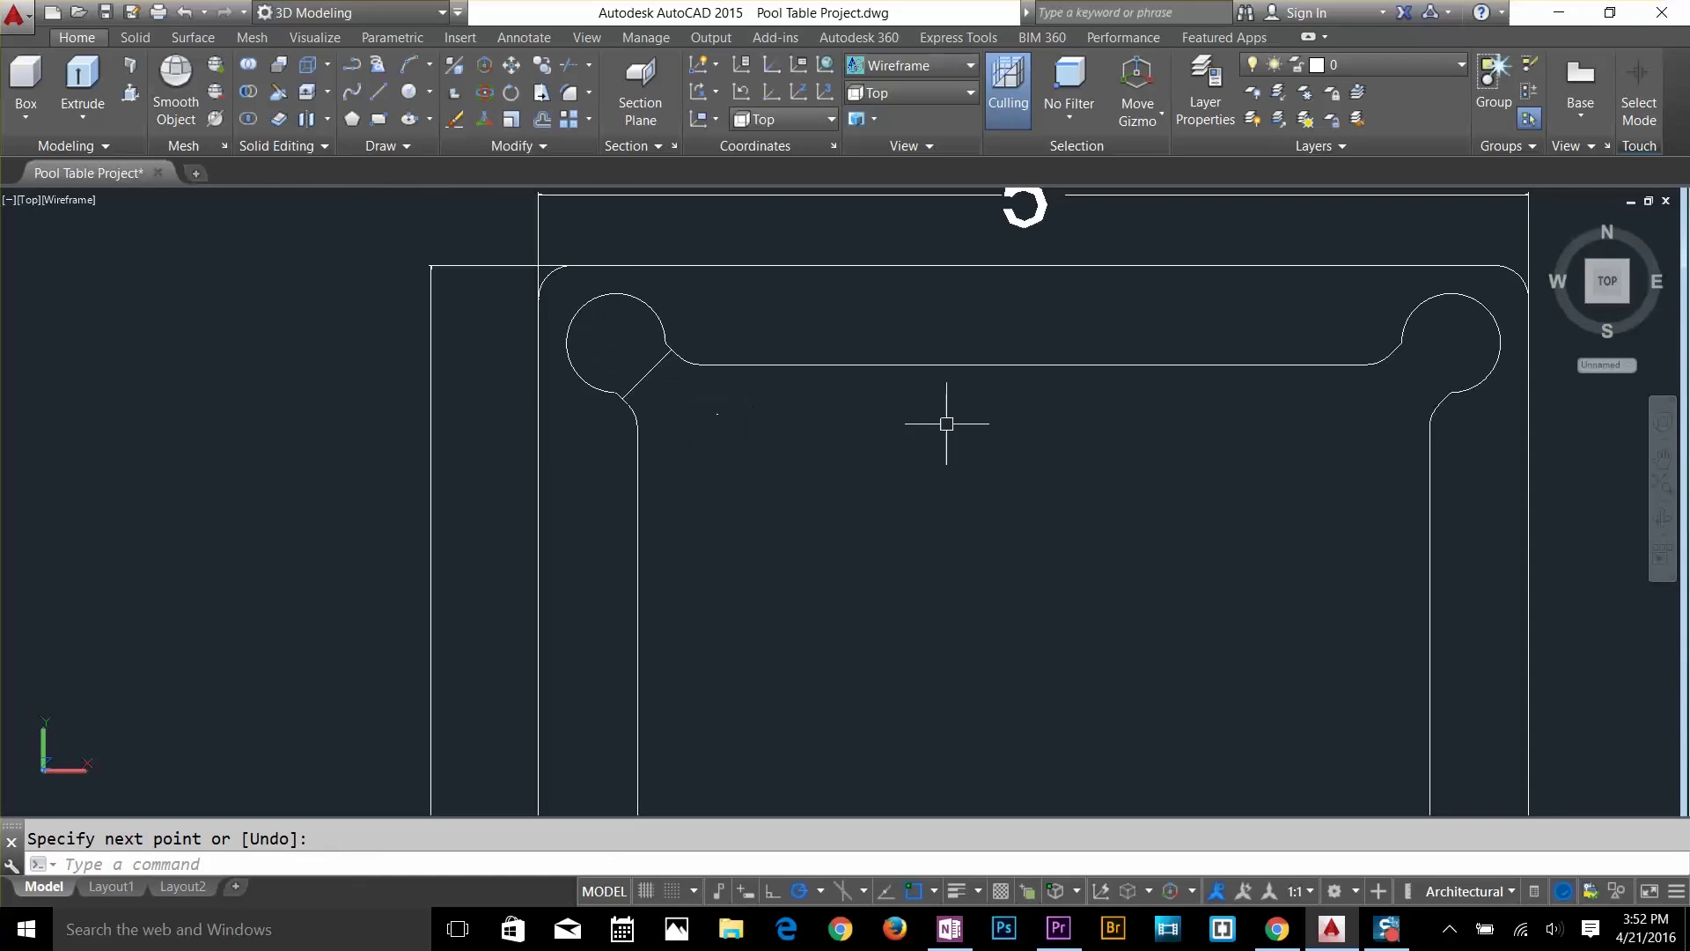
pyautogui.press('Escape')
# Mirror the pocket line to the north-east pocket about the plan's vertical centreline, keeping the original.
pyautogui.write('mi')
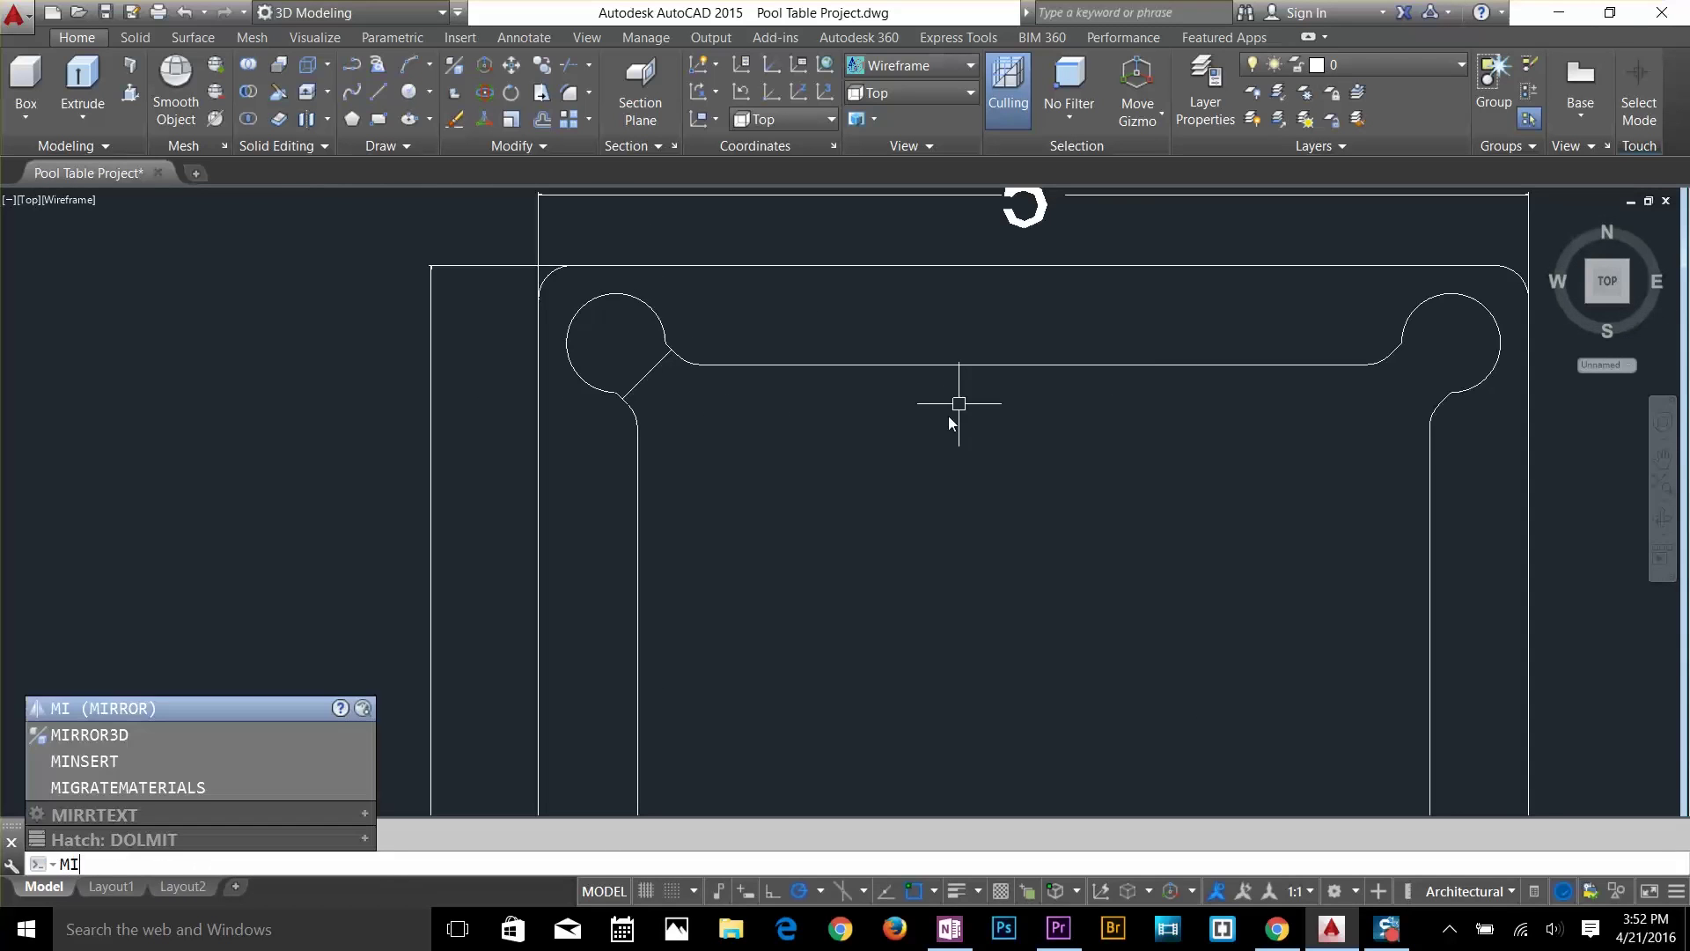
pyautogui.press('Return')
pyautogui.click(651, 369)
pyautogui.press('Return')
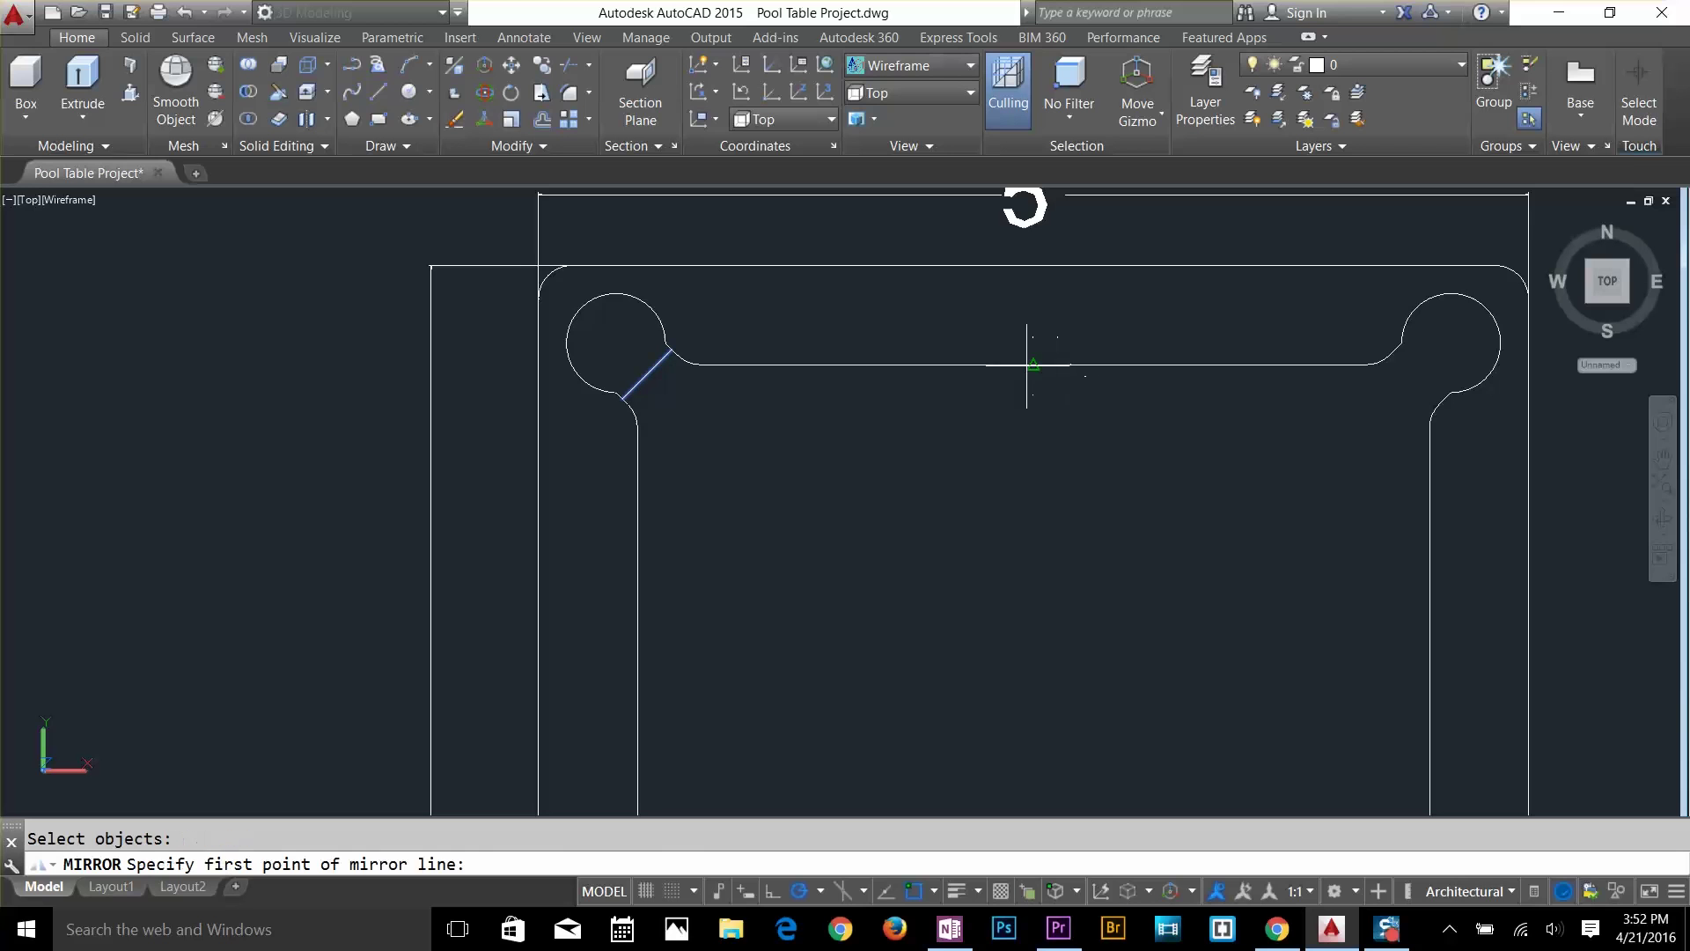
pyautogui.click(1032, 363)
pyautogui.click(1030, 303)
pyautogui.press('Return')
pyautogui.scroll(-2, 1047, 356)
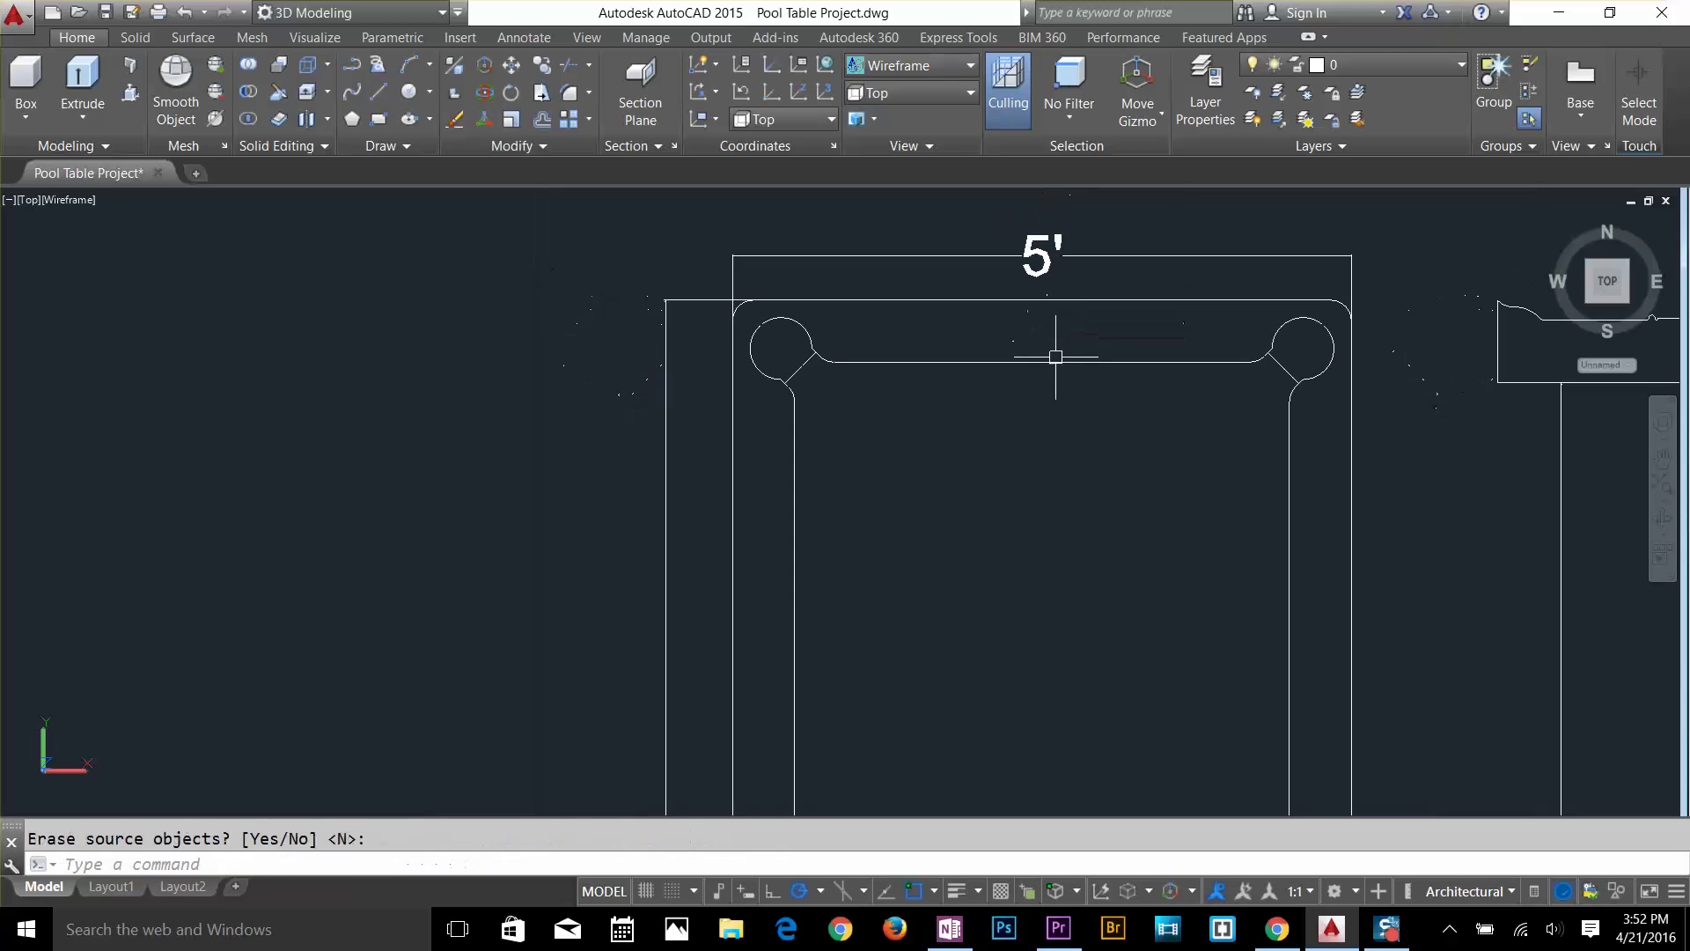
pyautogui.press('Escape')
# Mirror both northern pocket lines to the southern pockets about the plan's horizontal centreline, keeping the originals.
pyautogui.write('m')
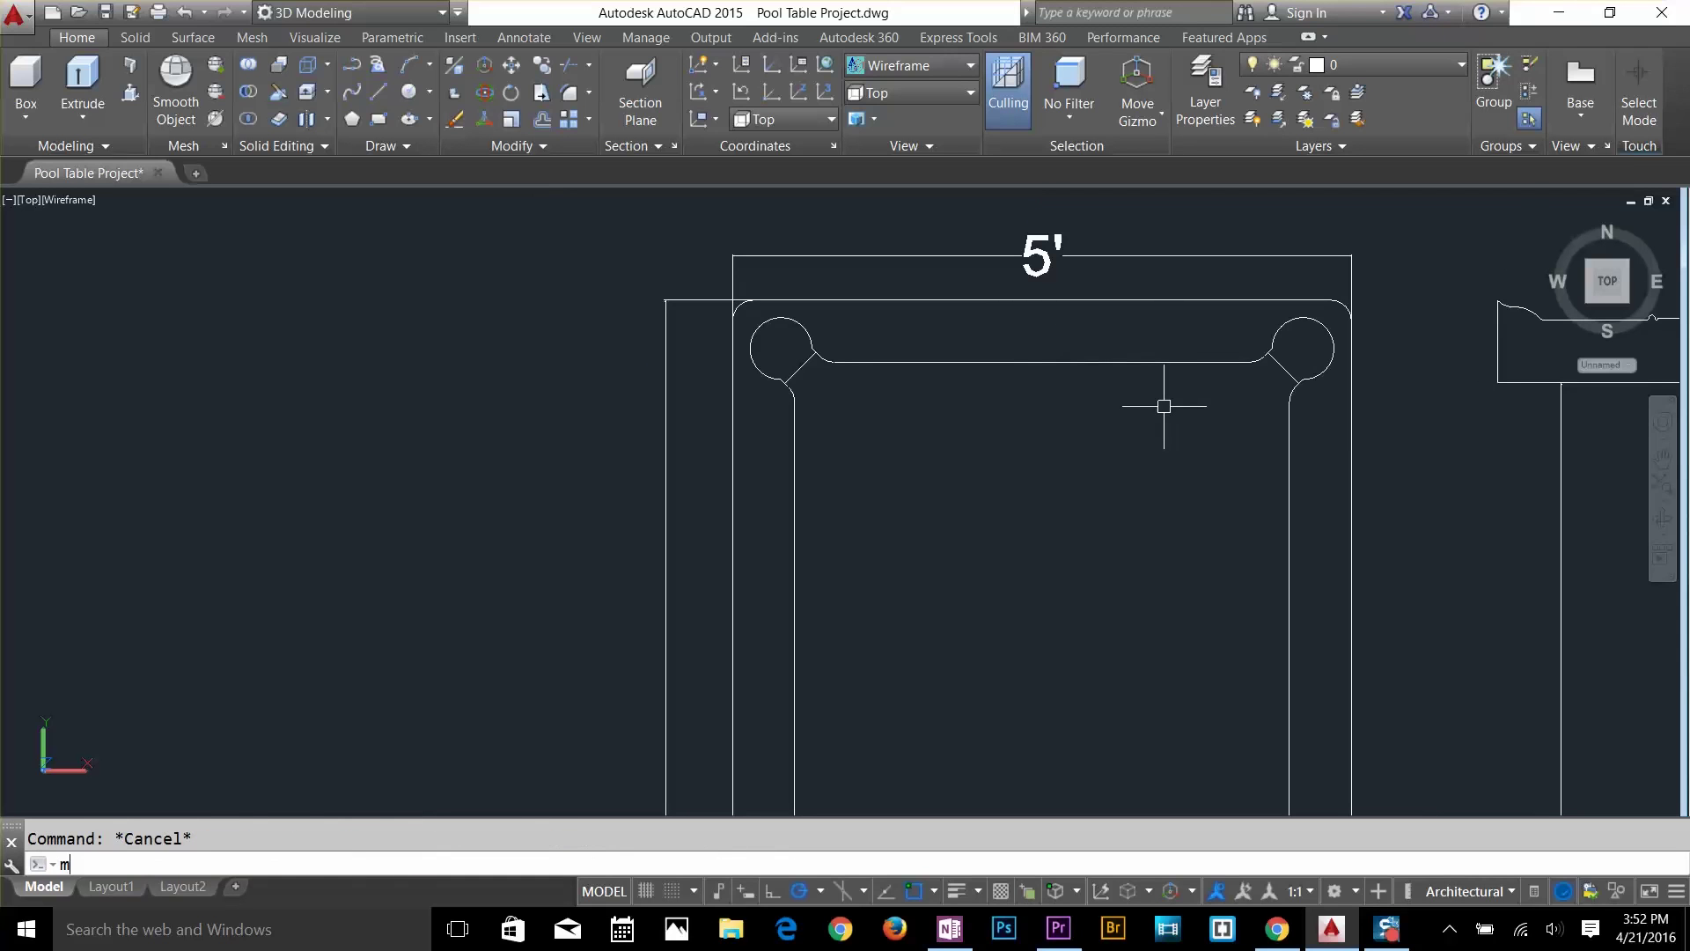
pyautogui.write('i')
pyautogui.press('Return')
pyautogui.click(1283, 371)
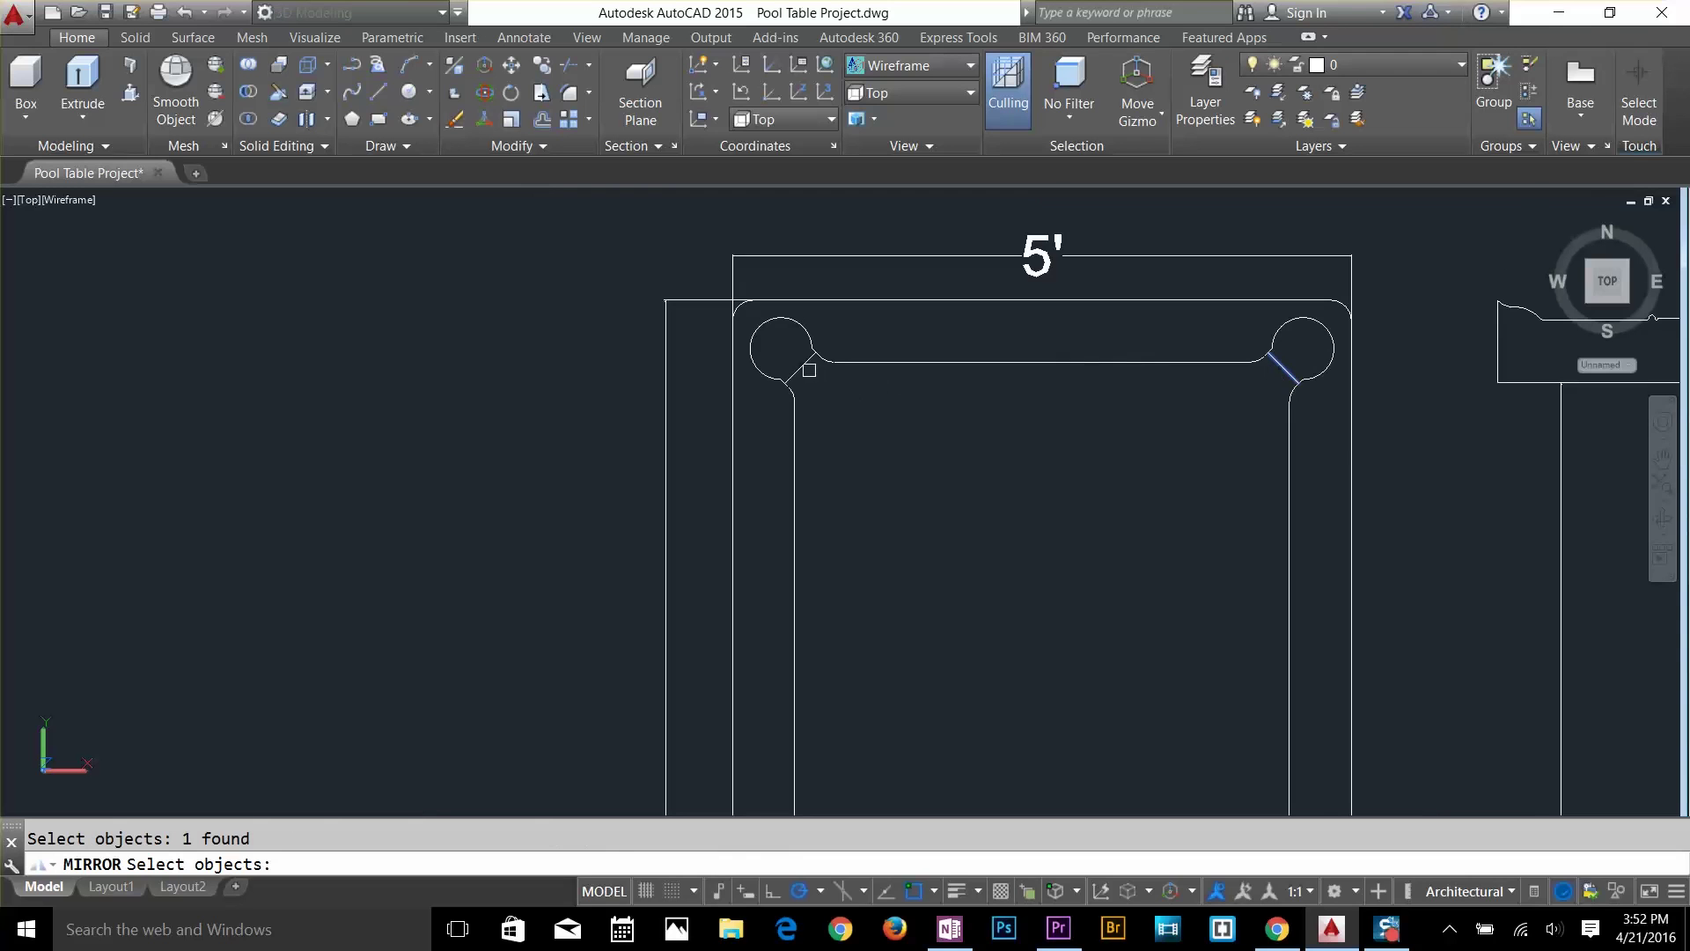
pyautogui.scroll(-4, 847, 436)
pyautogui.scroll(4, 817, 414)
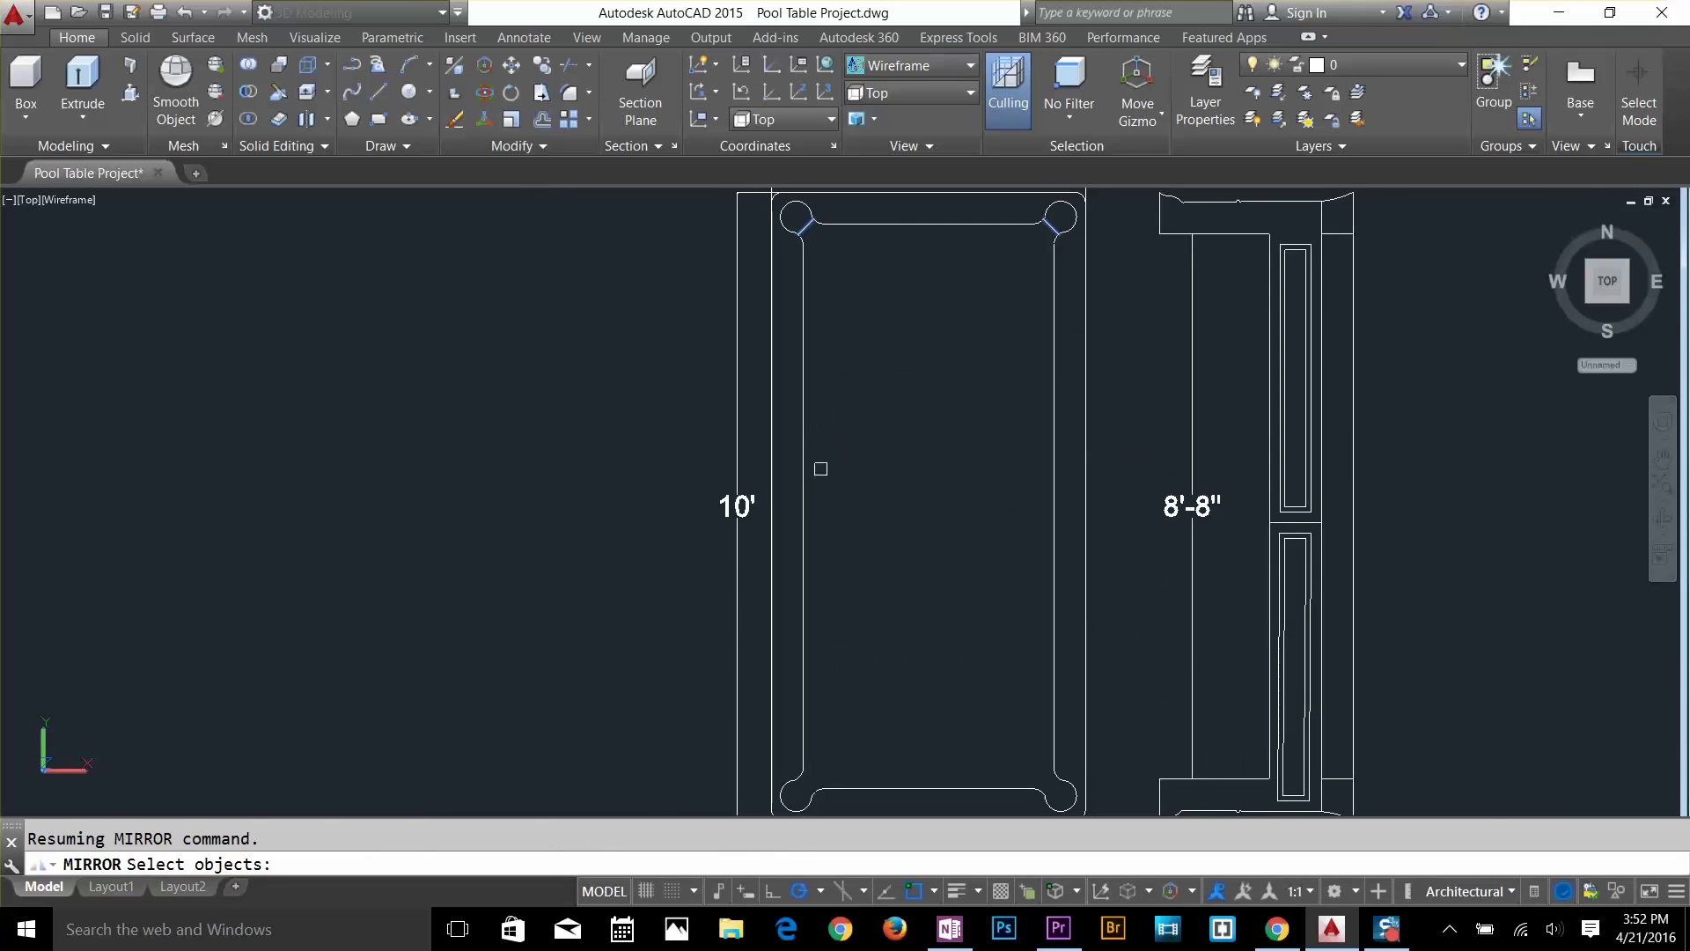
pyautogui.press('Return')
pyautogui.click(796, 505)
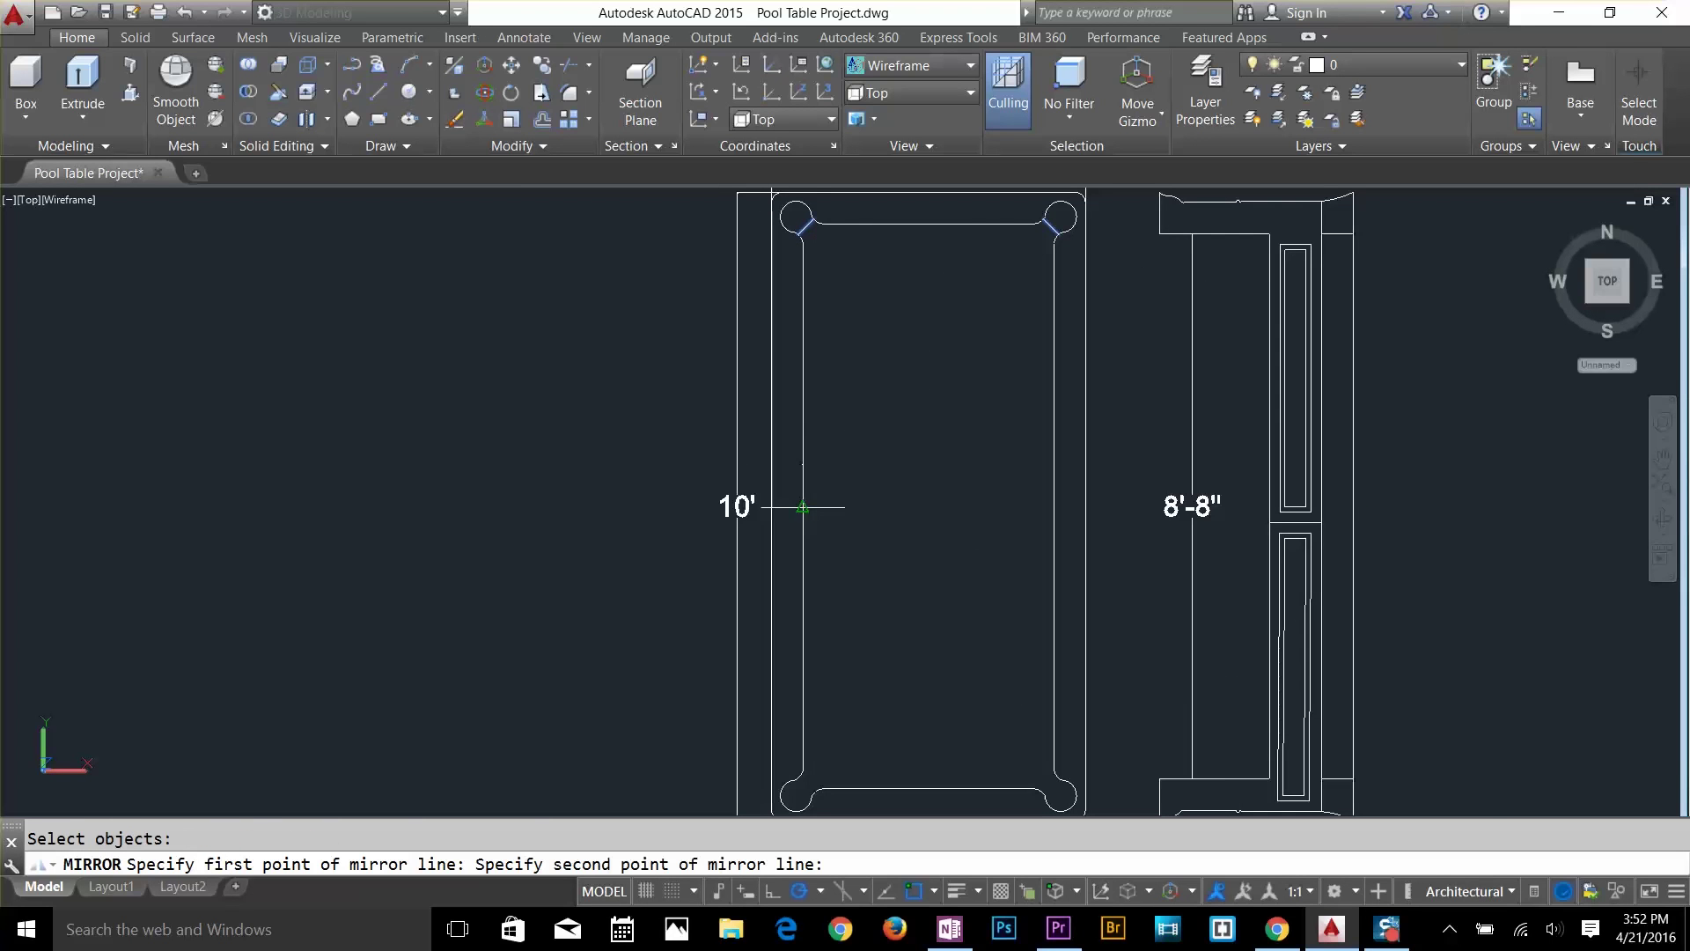
pyautogui.click(972, 505)
pyautogui.press('Escape')
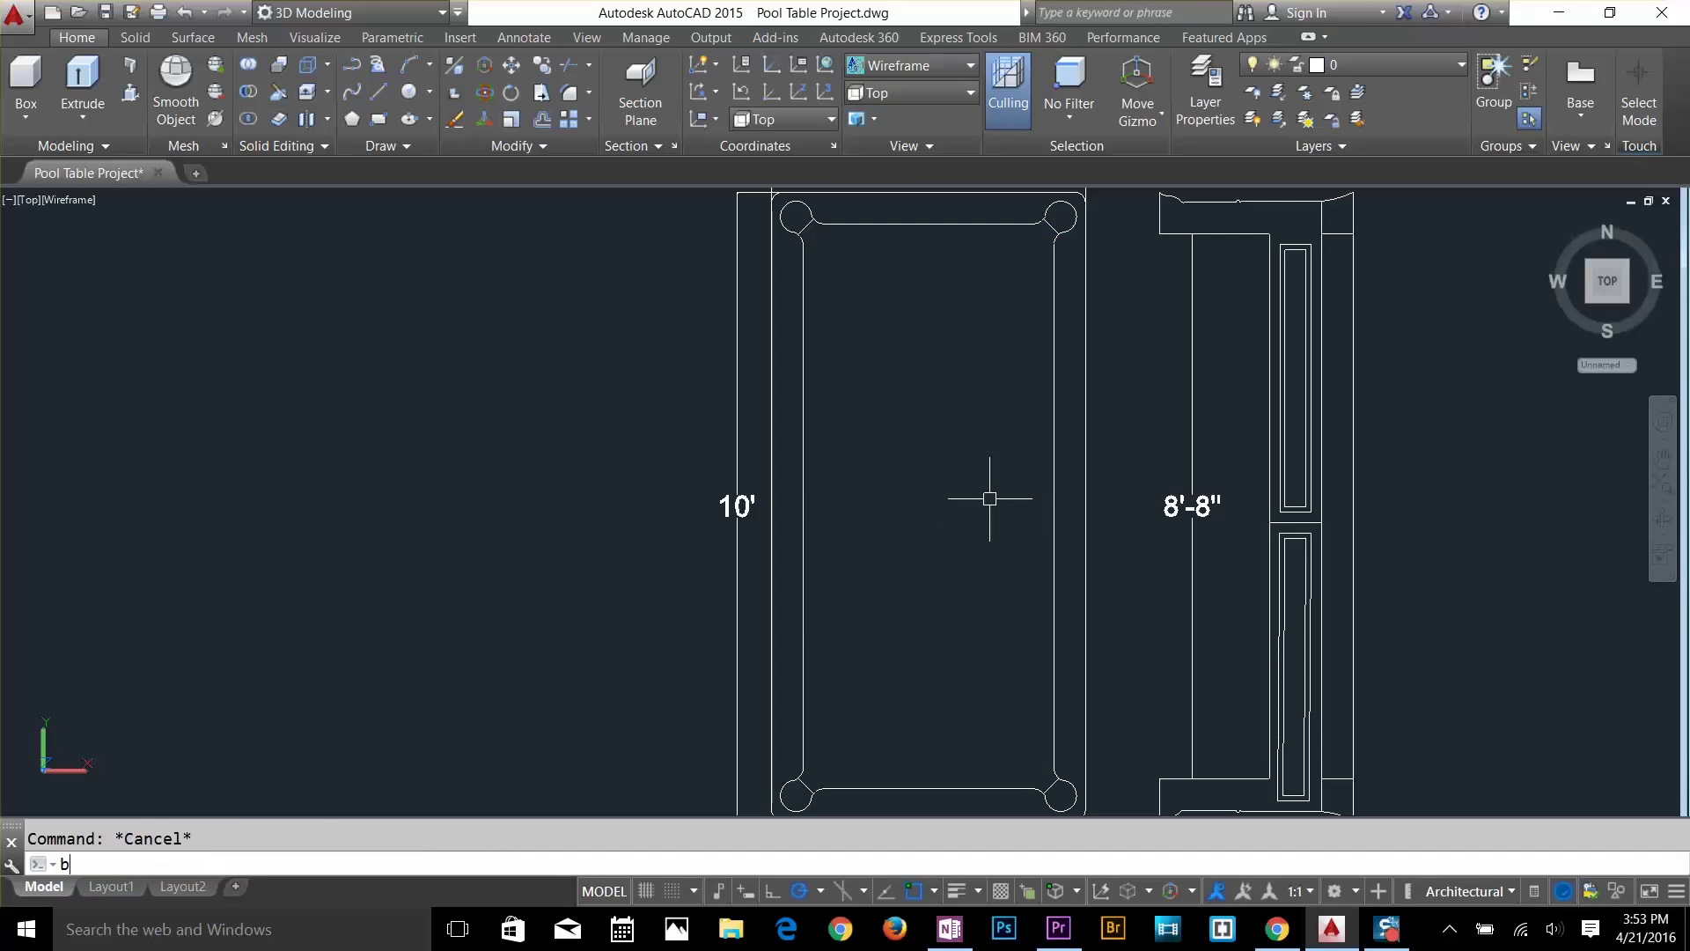
pyautogui.press('Return')
pyautogui.press('Escape')
pyautogui.press('Escape')
# Create a boundary around the playing surface enclosed by the inner rail edges and the four pocket lines.
pyautogui.write('bo')
pyautogui.press('Return')
pyautogui.click(701, 348)
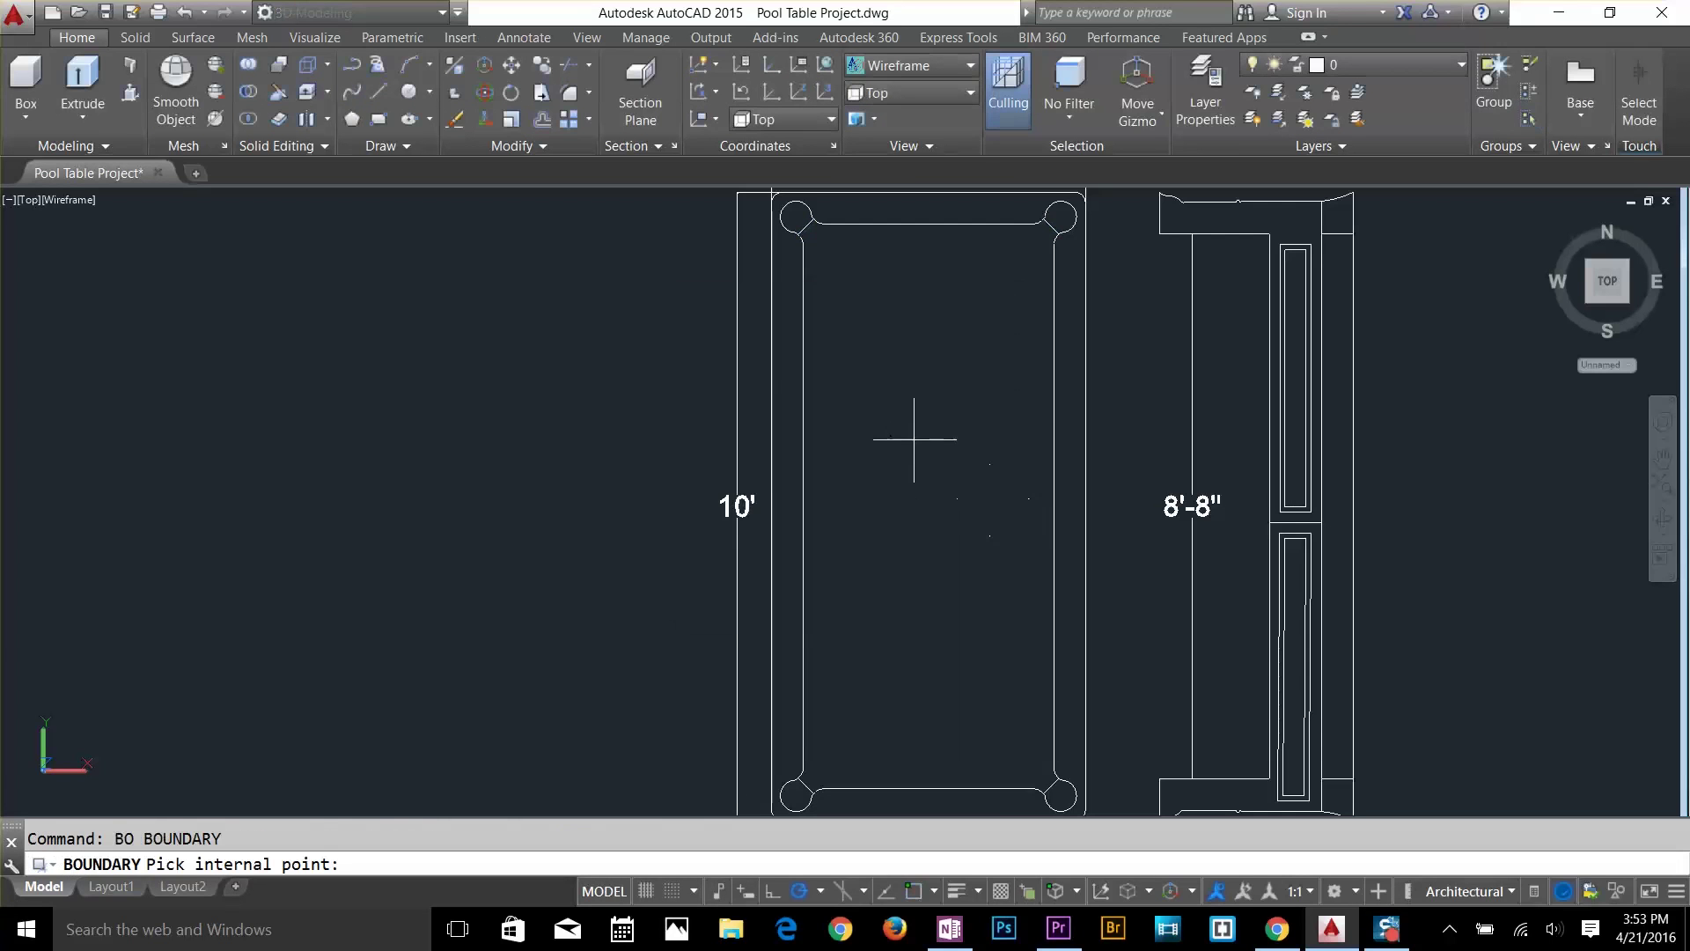
pyautogui.click(914, 440)
pyautogui.press('Return')
pyautogui.scroll(-3, 914, 440)
pyautogui.press('Escape')
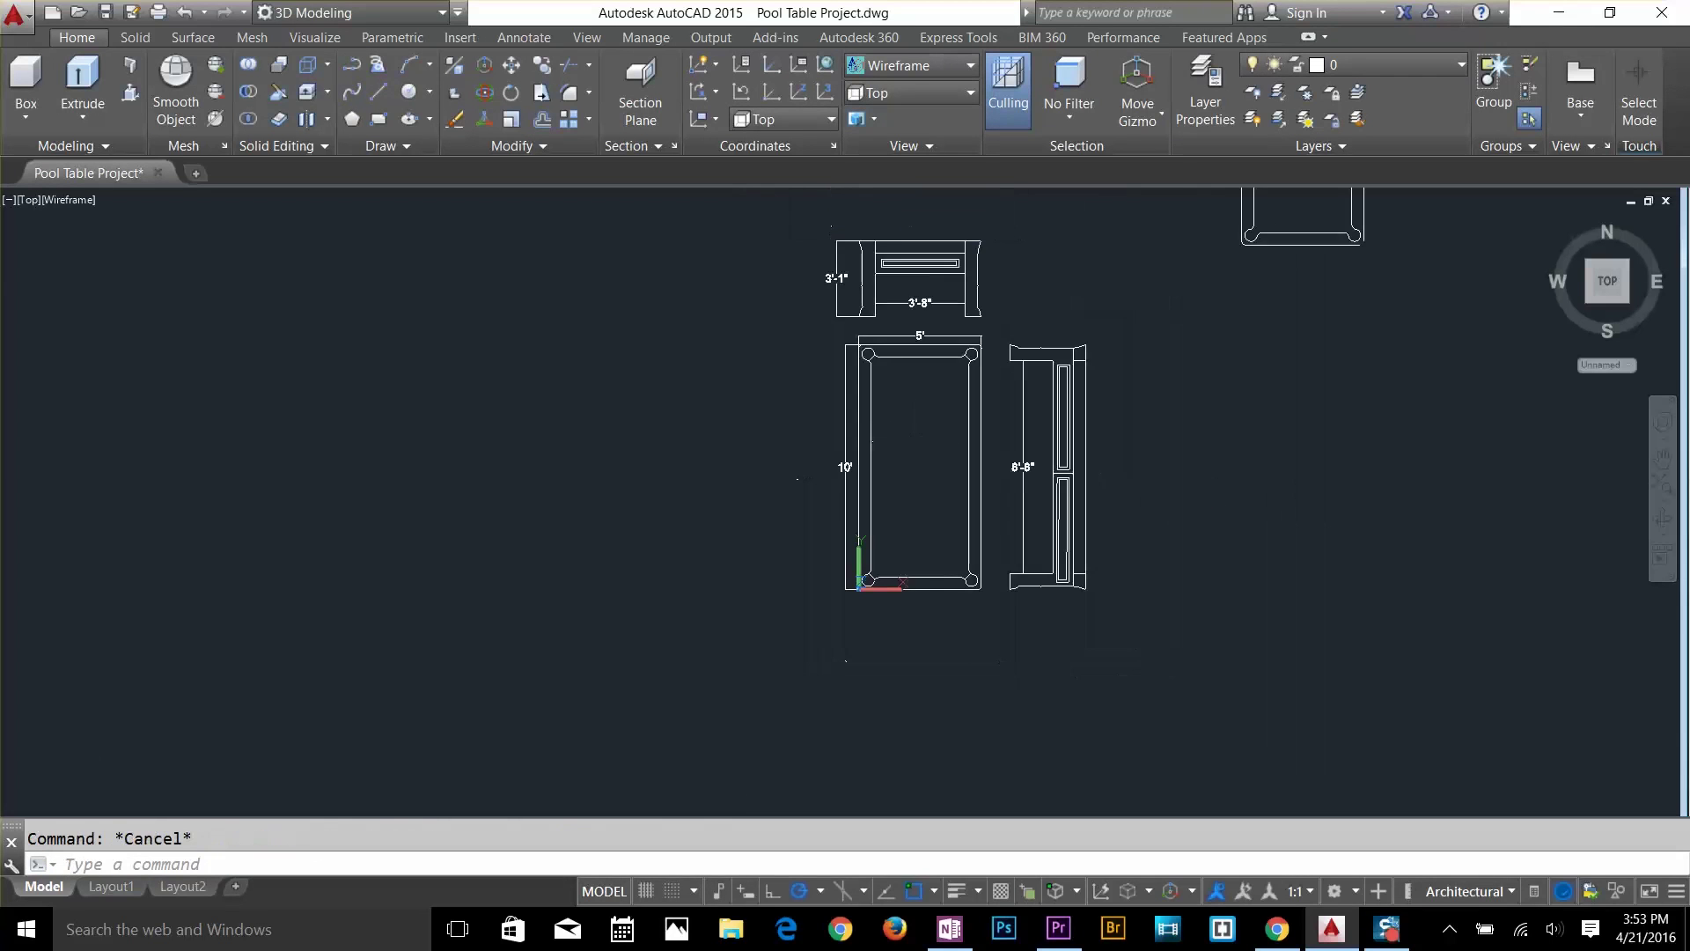
pyautogui.write('co')
pyautogui.press('Return')
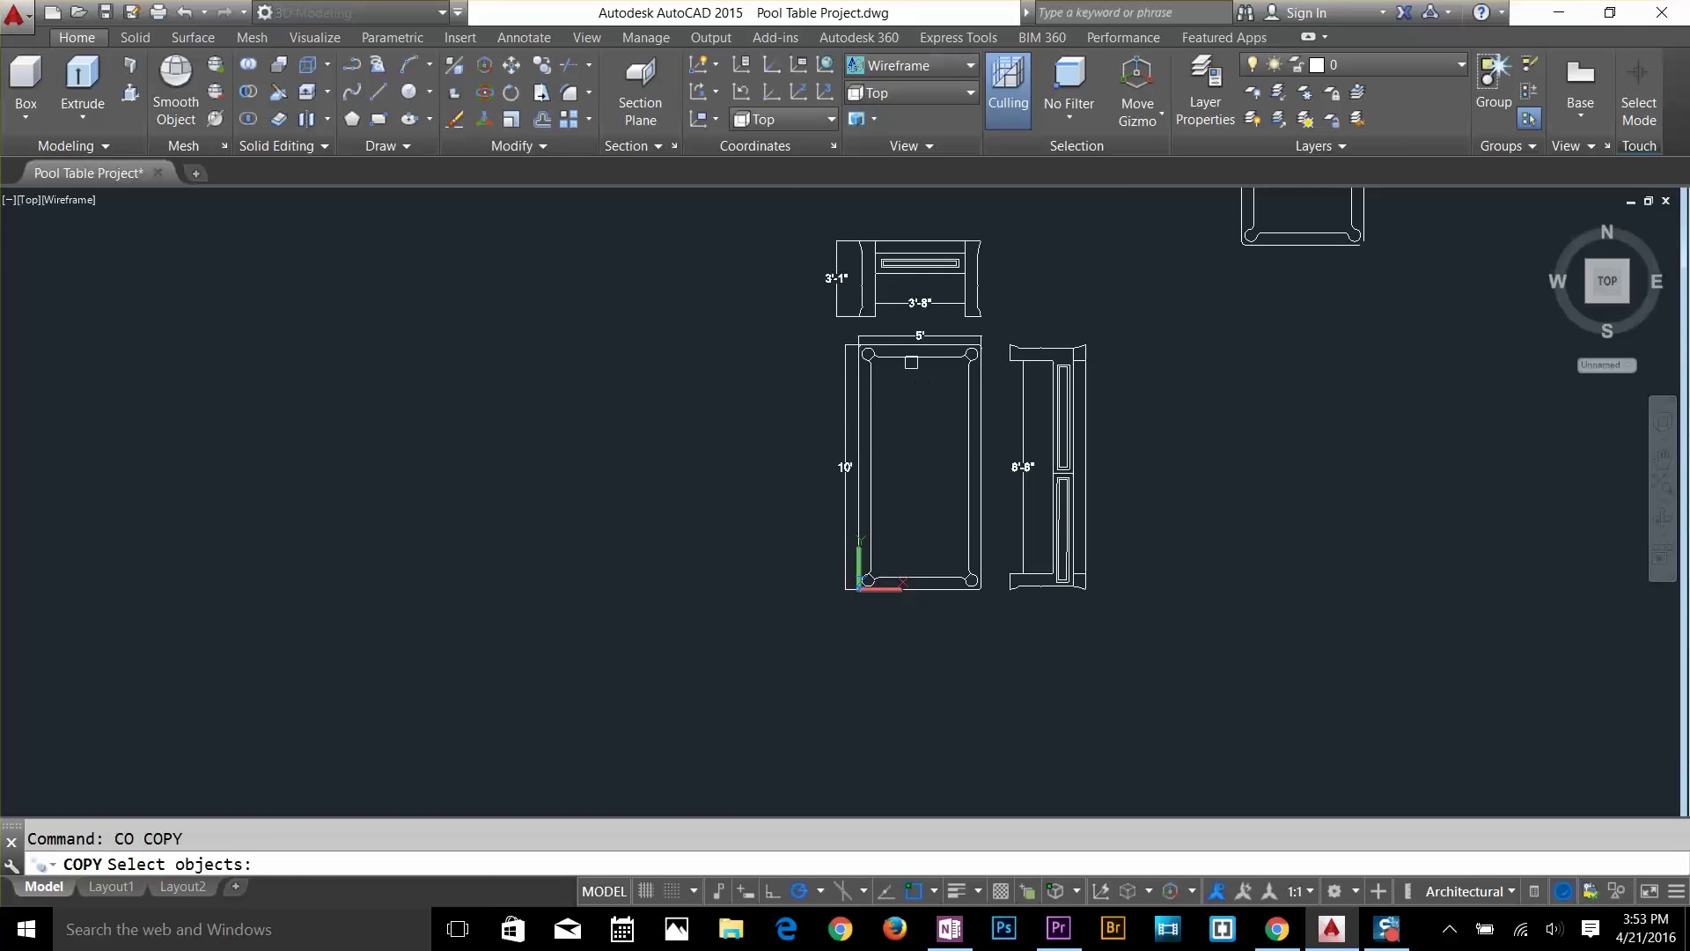
pyautogui.click(911, 362)
pyautogui.press('Return')
pyautogui.press('Escape')
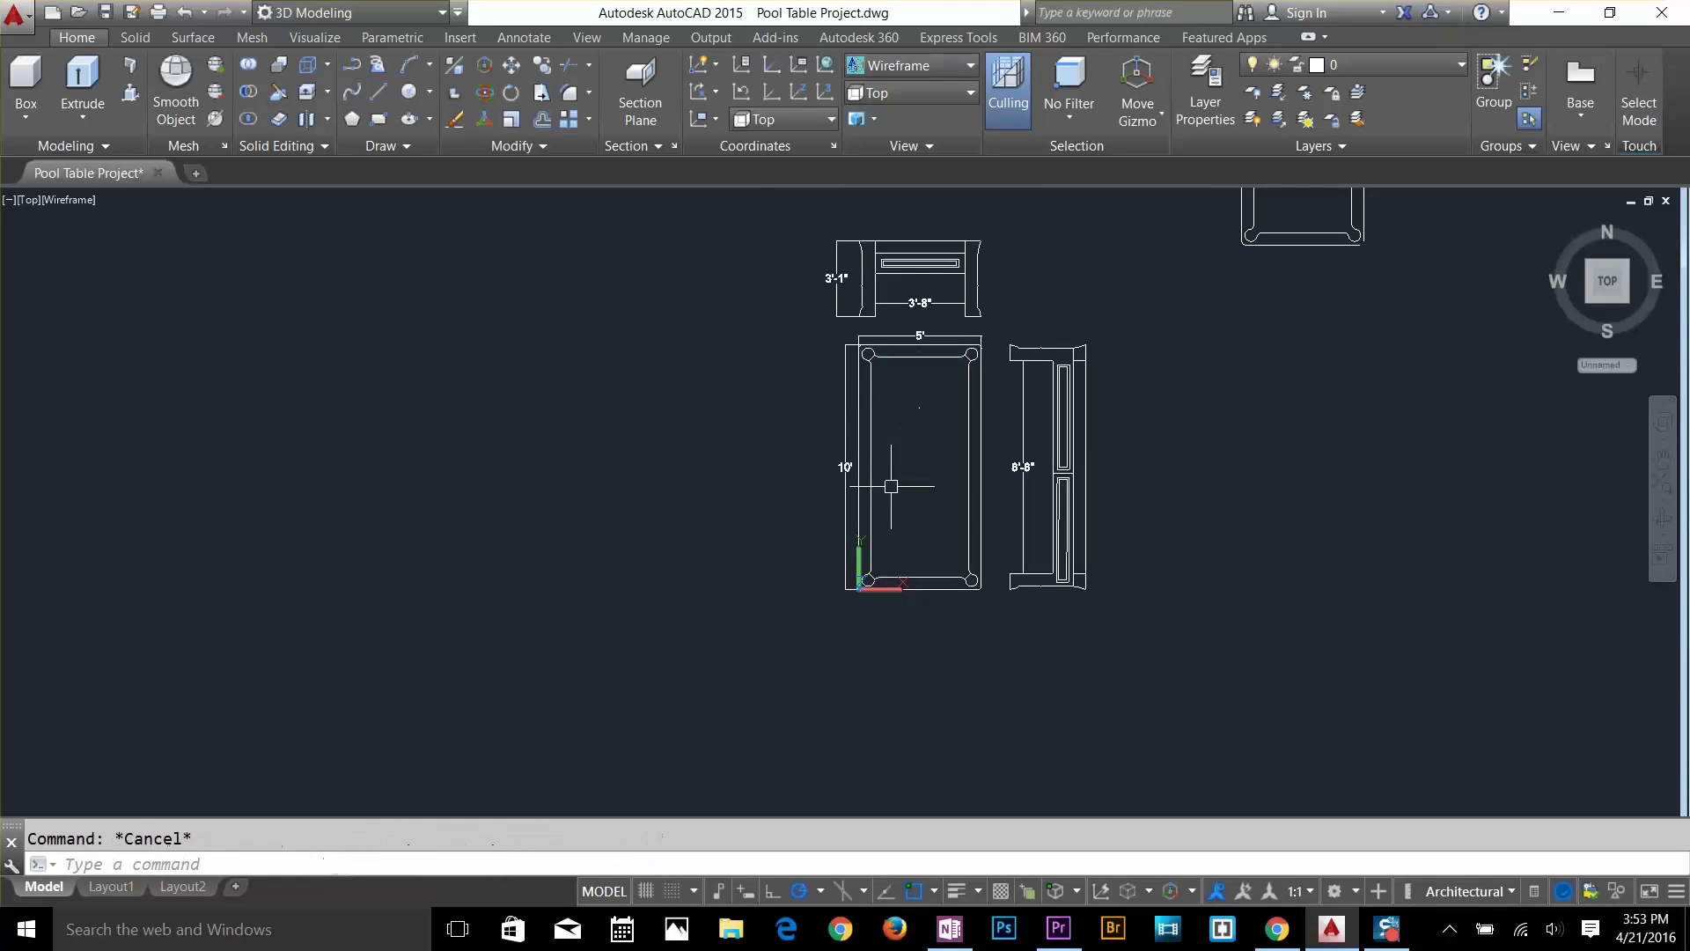
# Copy the playing-surface boundary from the dimensioned plan to the empty area east of it, using its west edge's midpoint as base point.
pyautogui.scroll(2, 891, 486)
pyautogui.write('c')
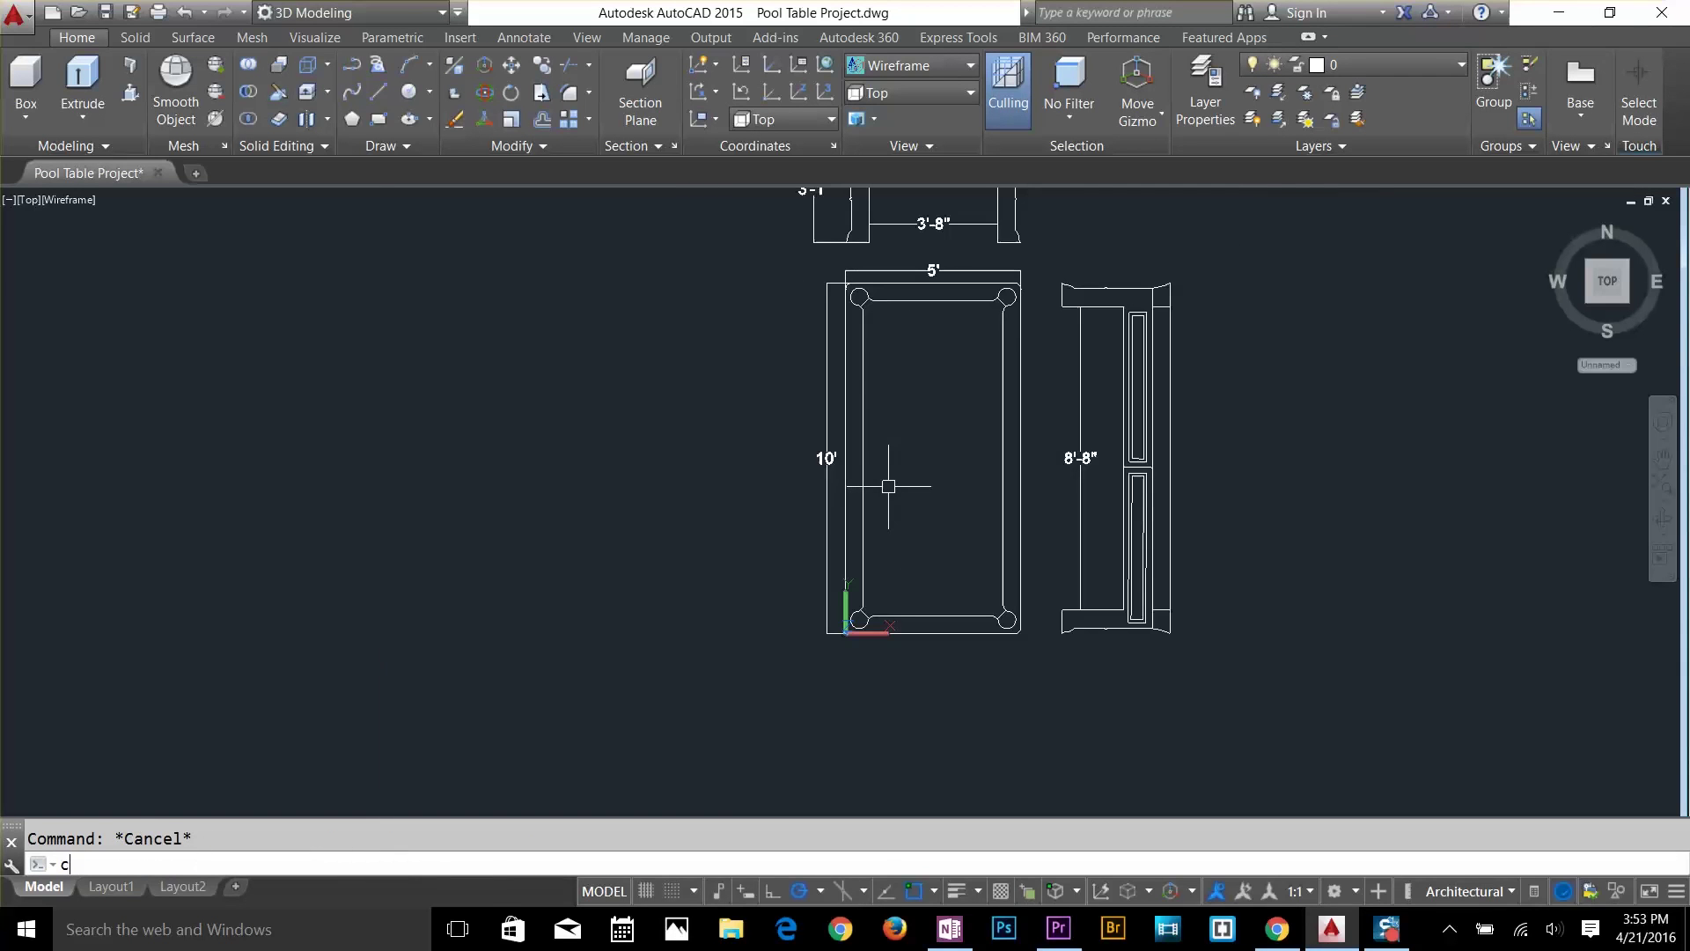
pyautogui.write('o')
pyautogui.press('Return')
pyautogui.scroll(3, 856, 286)
pyautogui.click(870, 276)
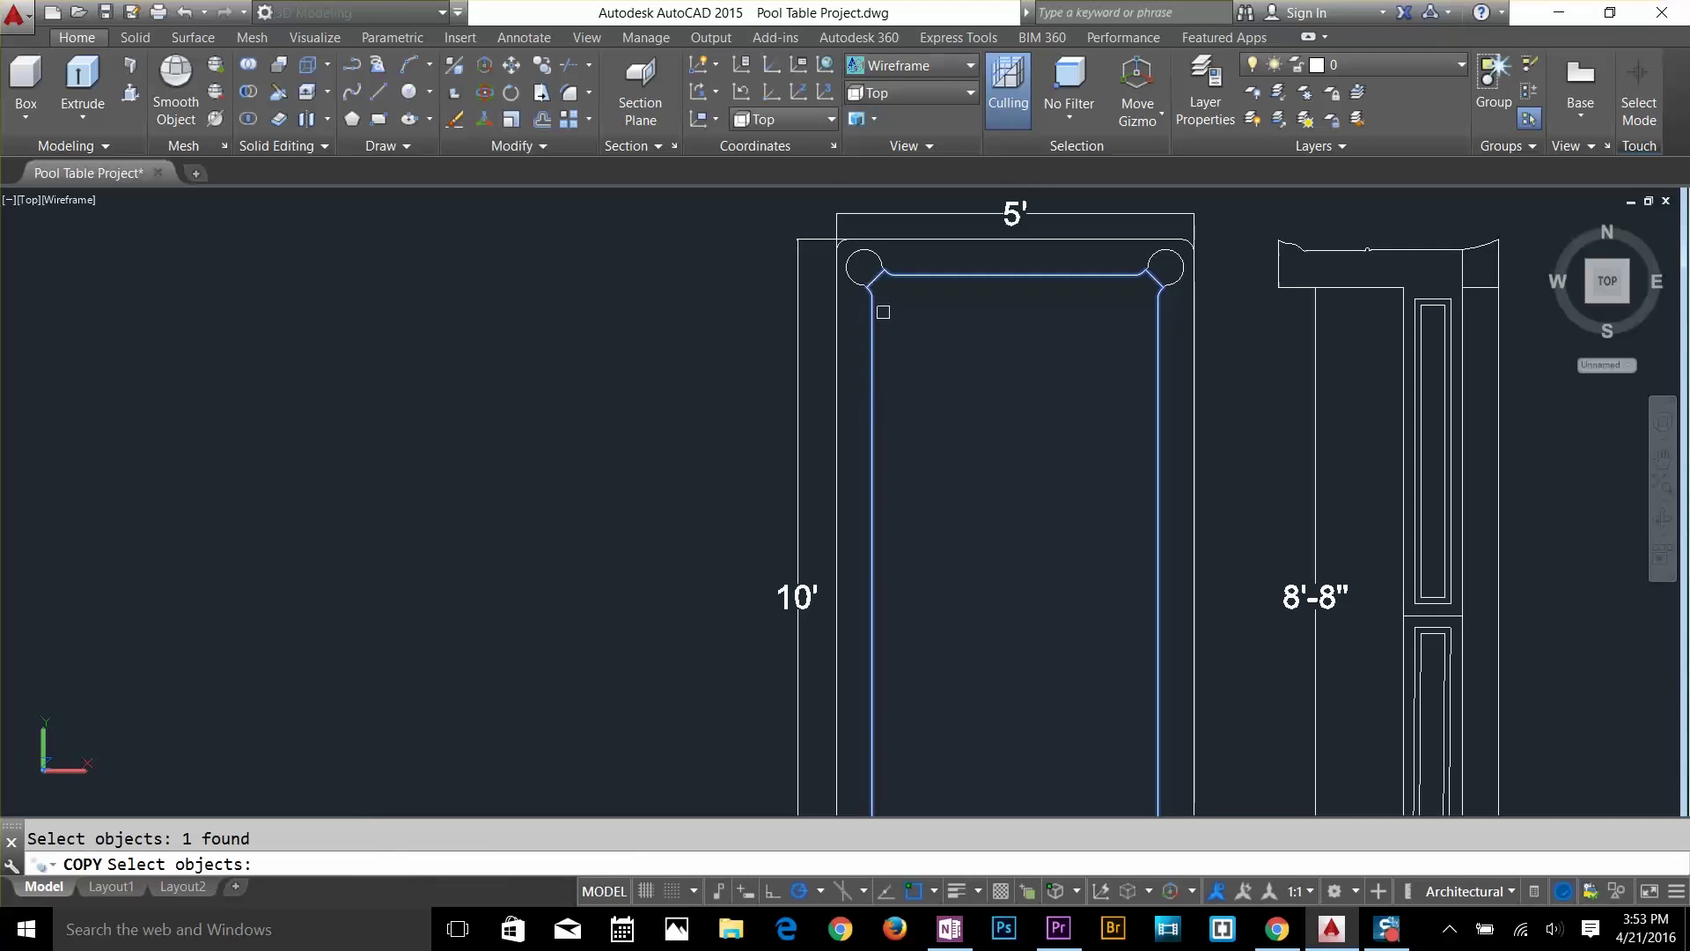
pyautogui.press('Return')
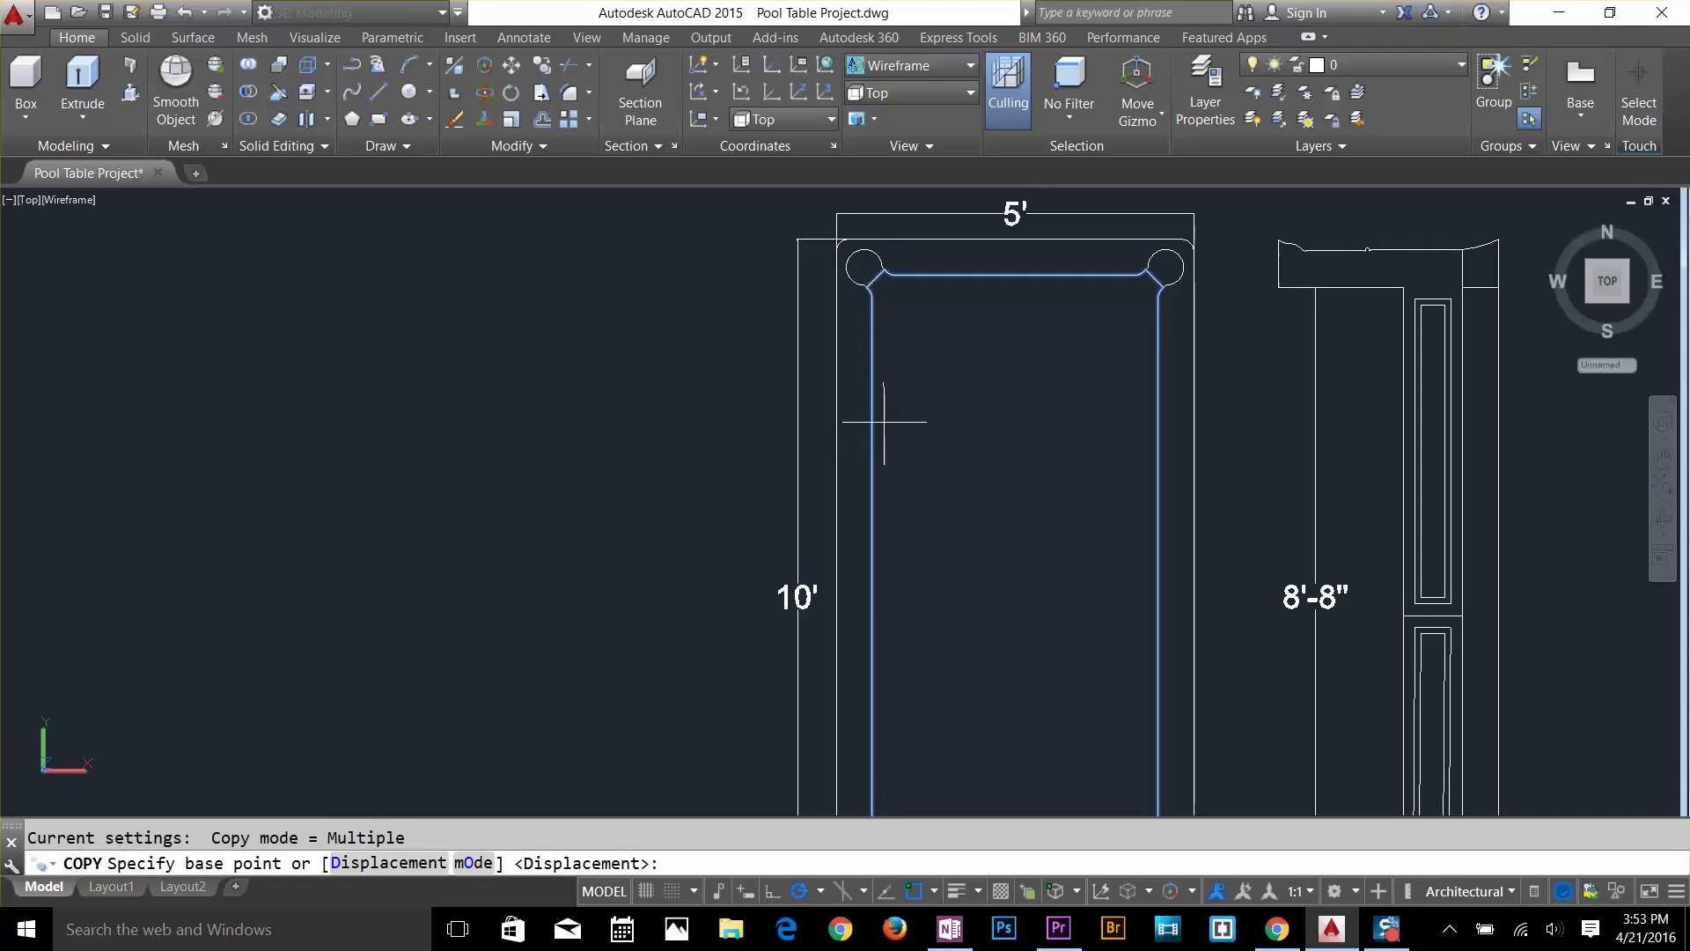
pyautogui.click(871, 595)
pyautogui.scroll(-6, 871, 596)
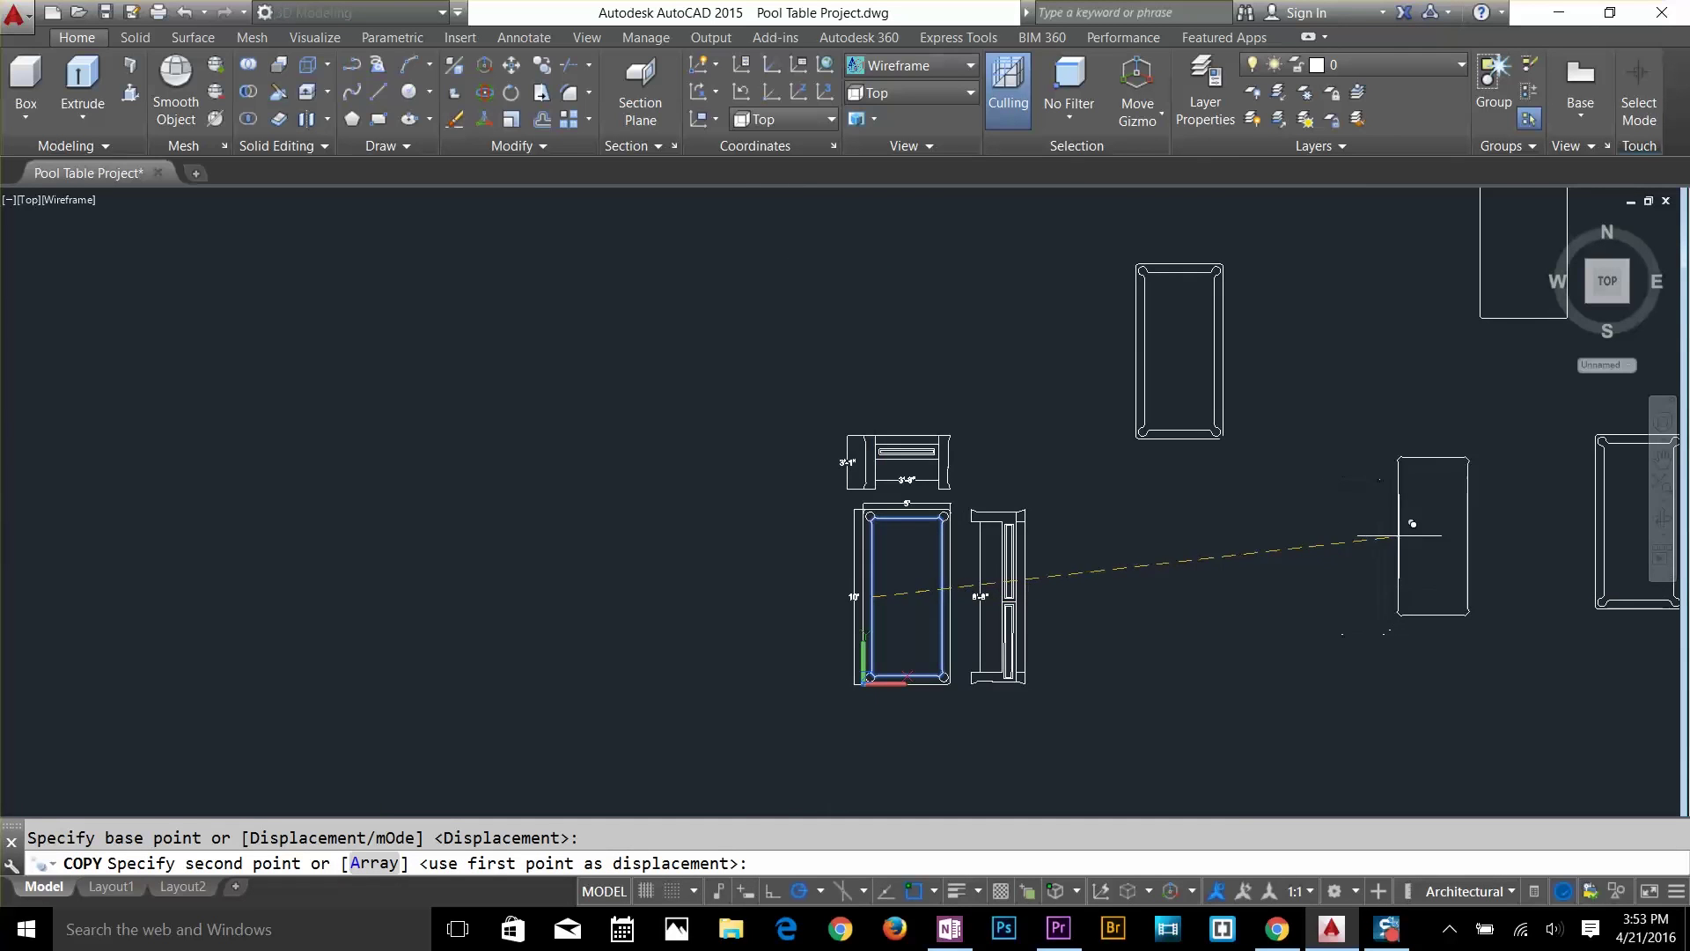
pyautogui.click(1412, 524)
pyautogui.press('Return')
pyautogui.scroll(3, 1458, 522)
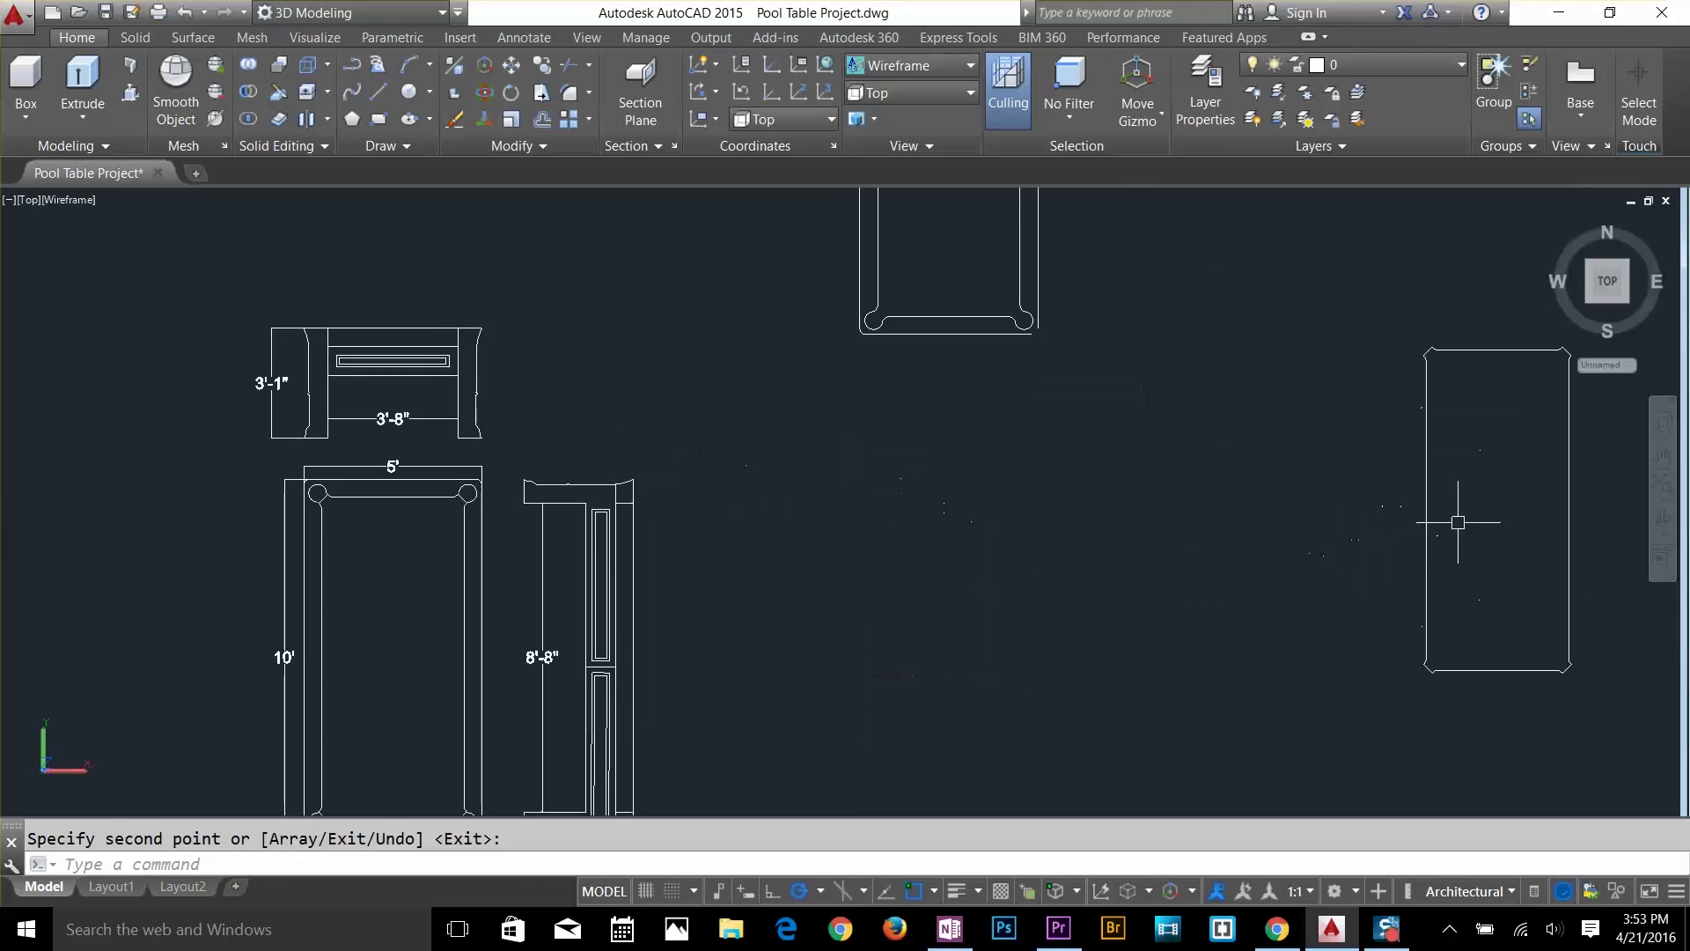
pyautogui.press('Escape')
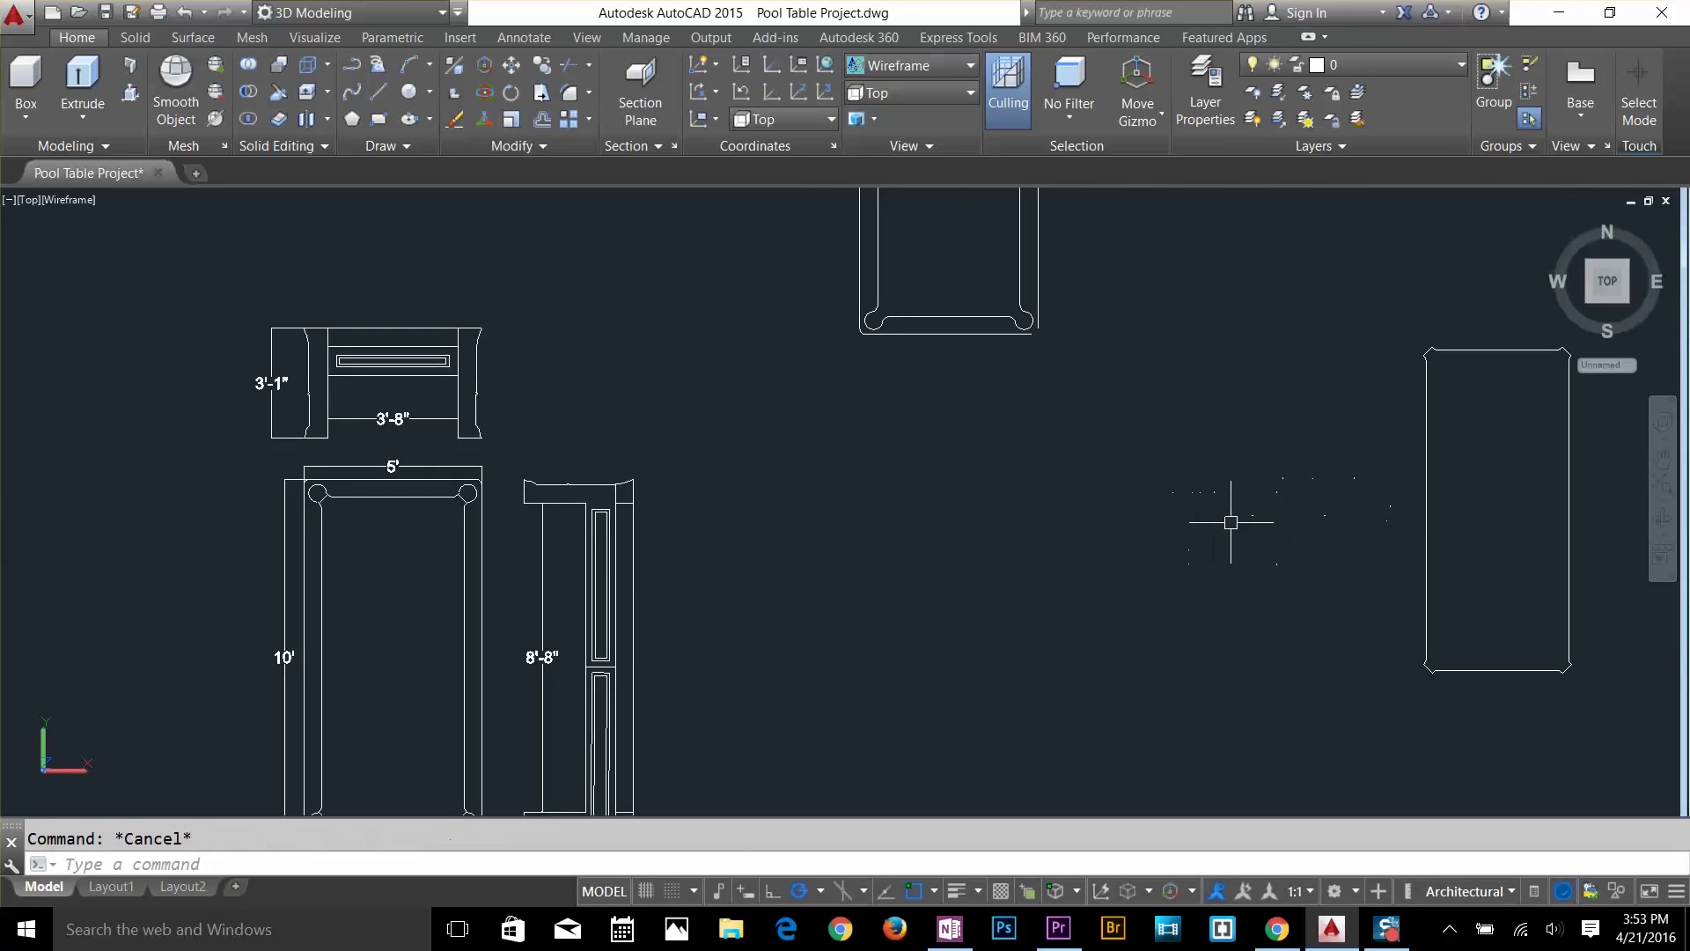
# Switch to the SW Isometric view and extrude the copied playing-surface outline by 1 inch.
pyautogui.click(911, 94)
pyautogui.click(911, 249)
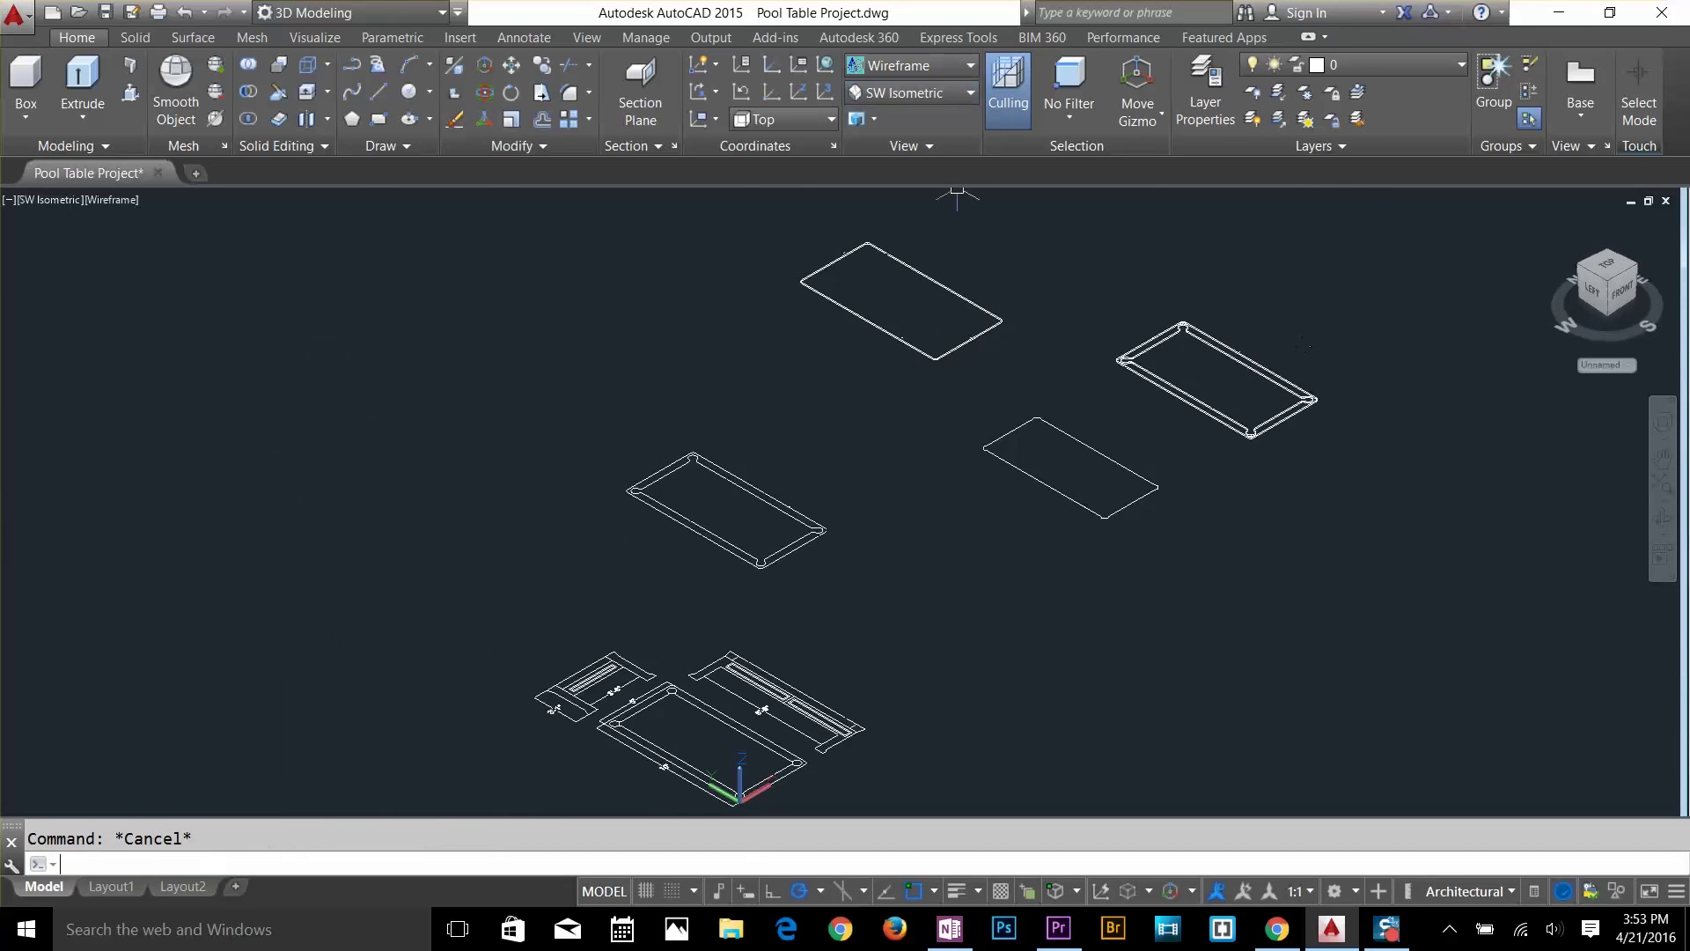
pyautogui.scroll(5, 1089, 422)
pyautogui.moveTo(1088, 423); pyautogui.dragTo(1083, 362, button='middle')
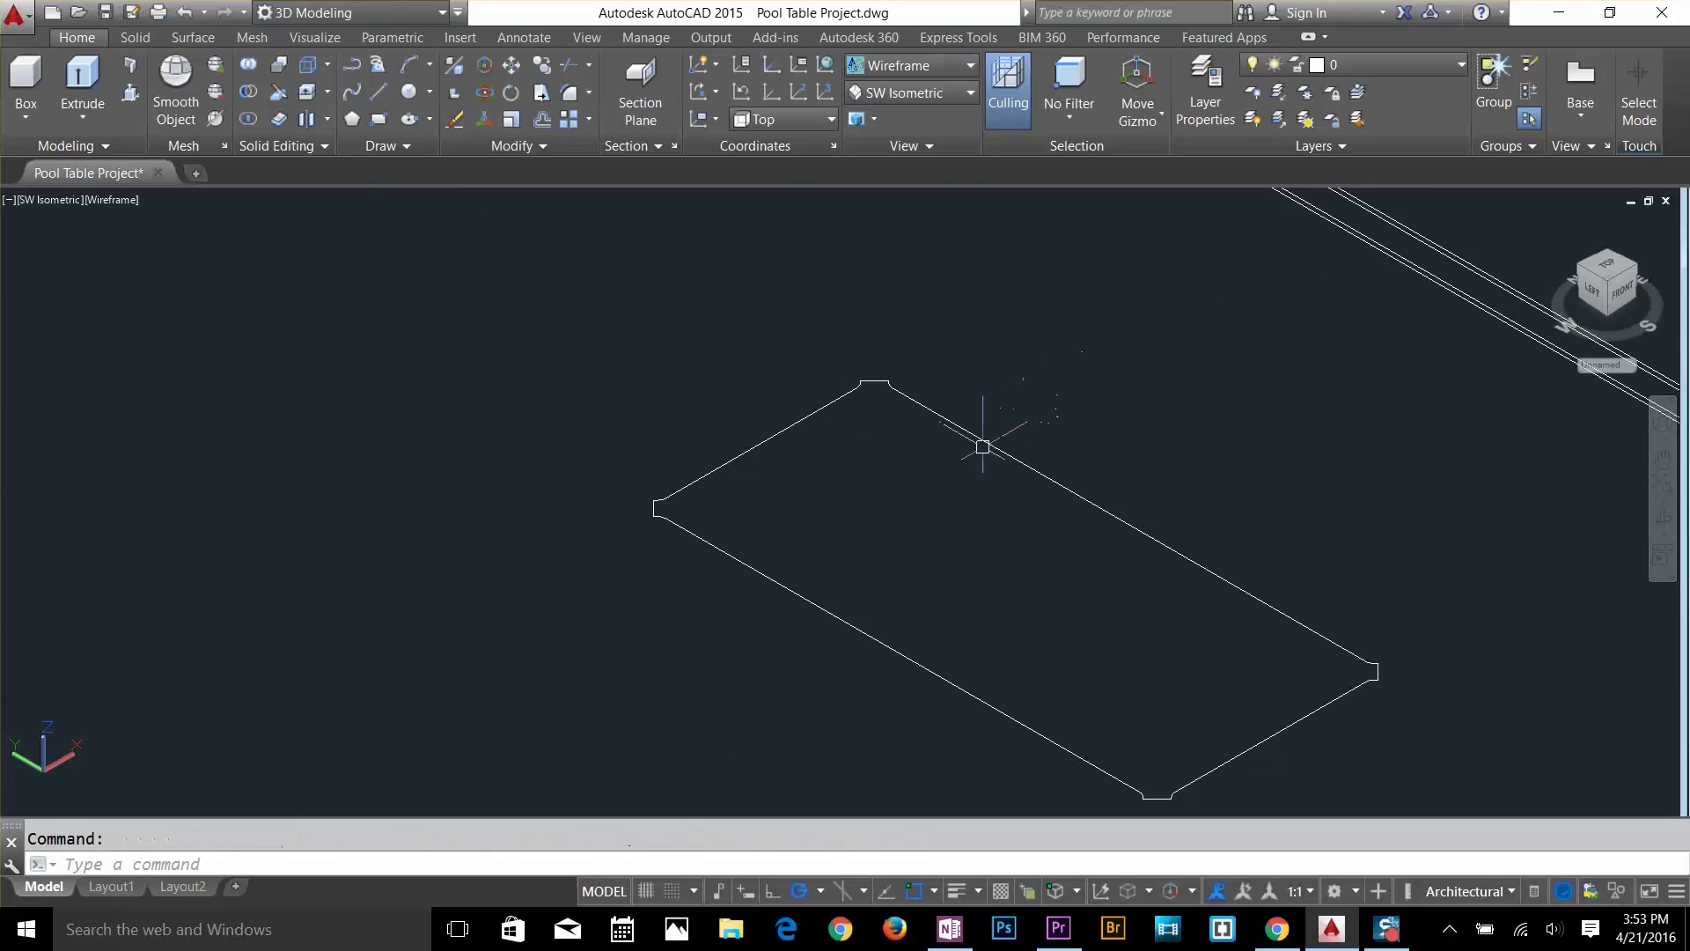
pyautogui.scroll(-3, 968, 476)
pyautogui.scroll(1, 909, 403)
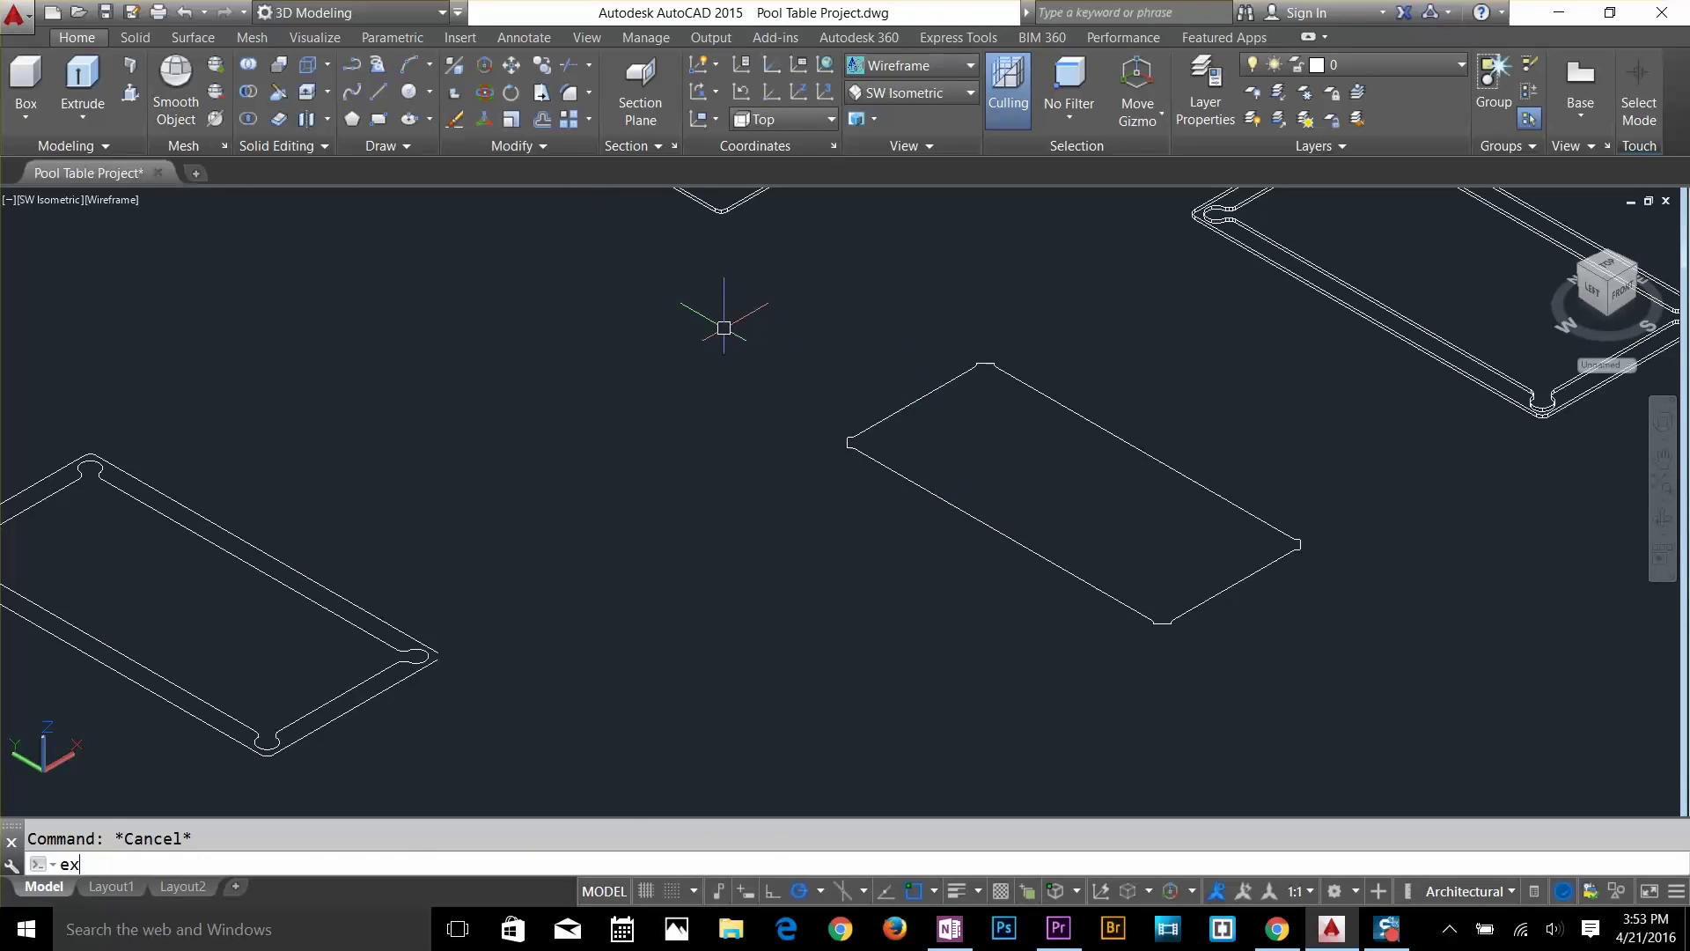
pyautogui.press('Return')
pyautogui.click(927, 491)
pyautogui.press('Return')
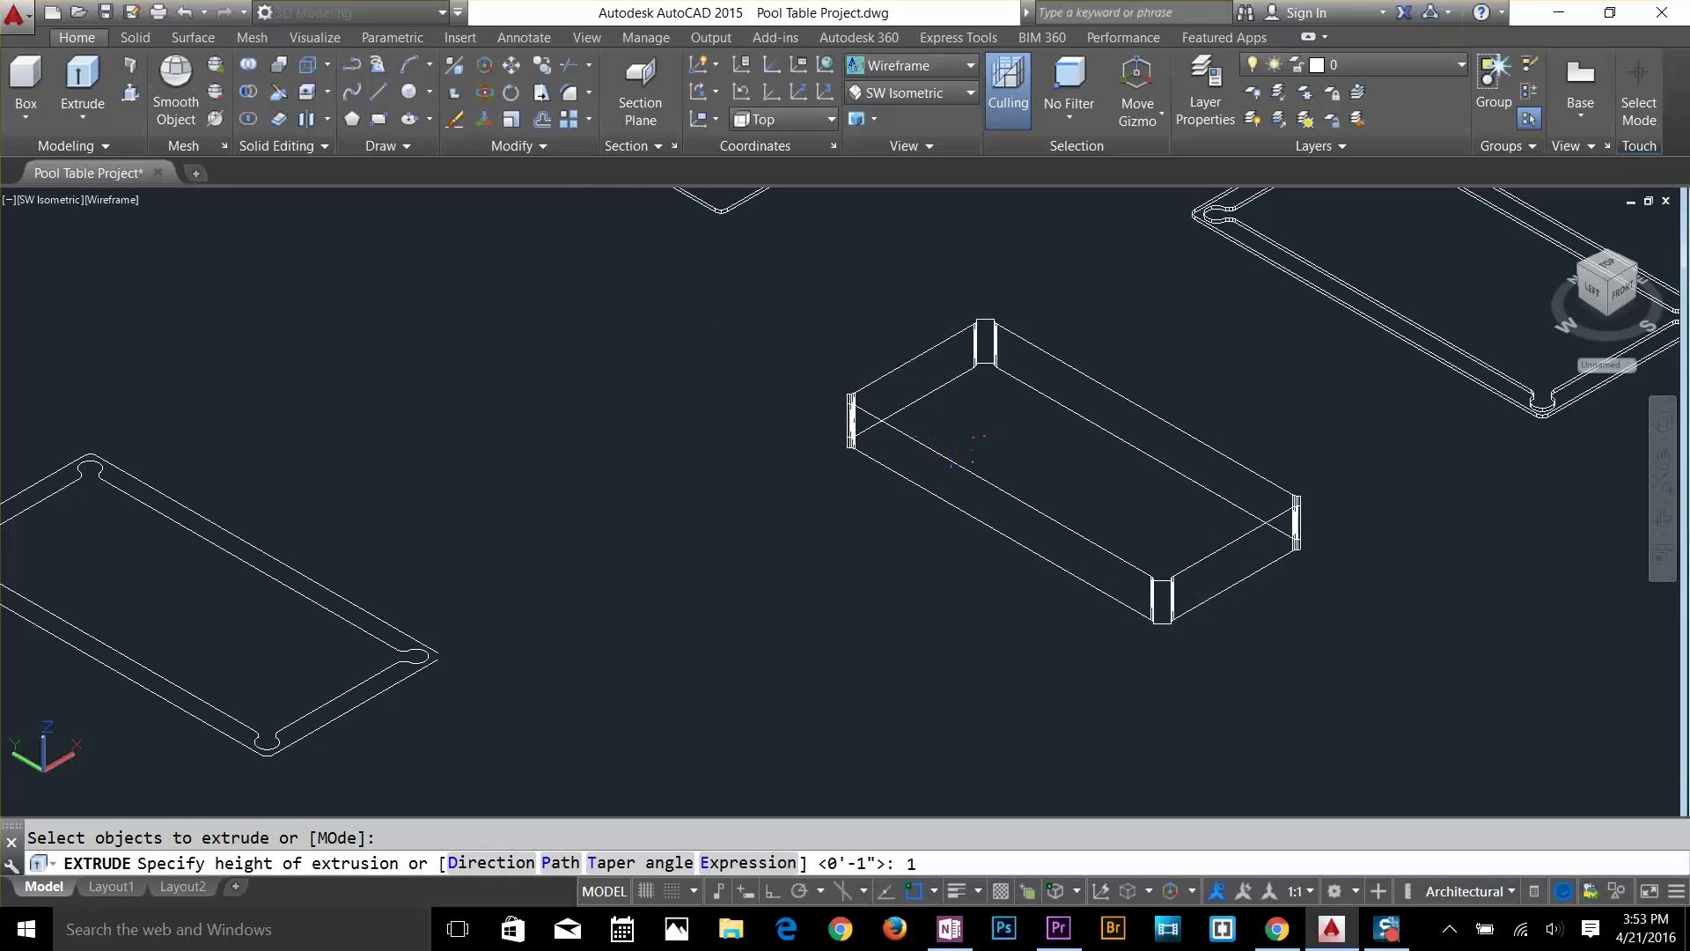
pyautogui.press('Return')
pyautogui.press('Escape')
# Fillet the upper edge of the playing surface at the north-east pocket with a 1-inch radius.
pyautogui.scroll(5, 792, 413)
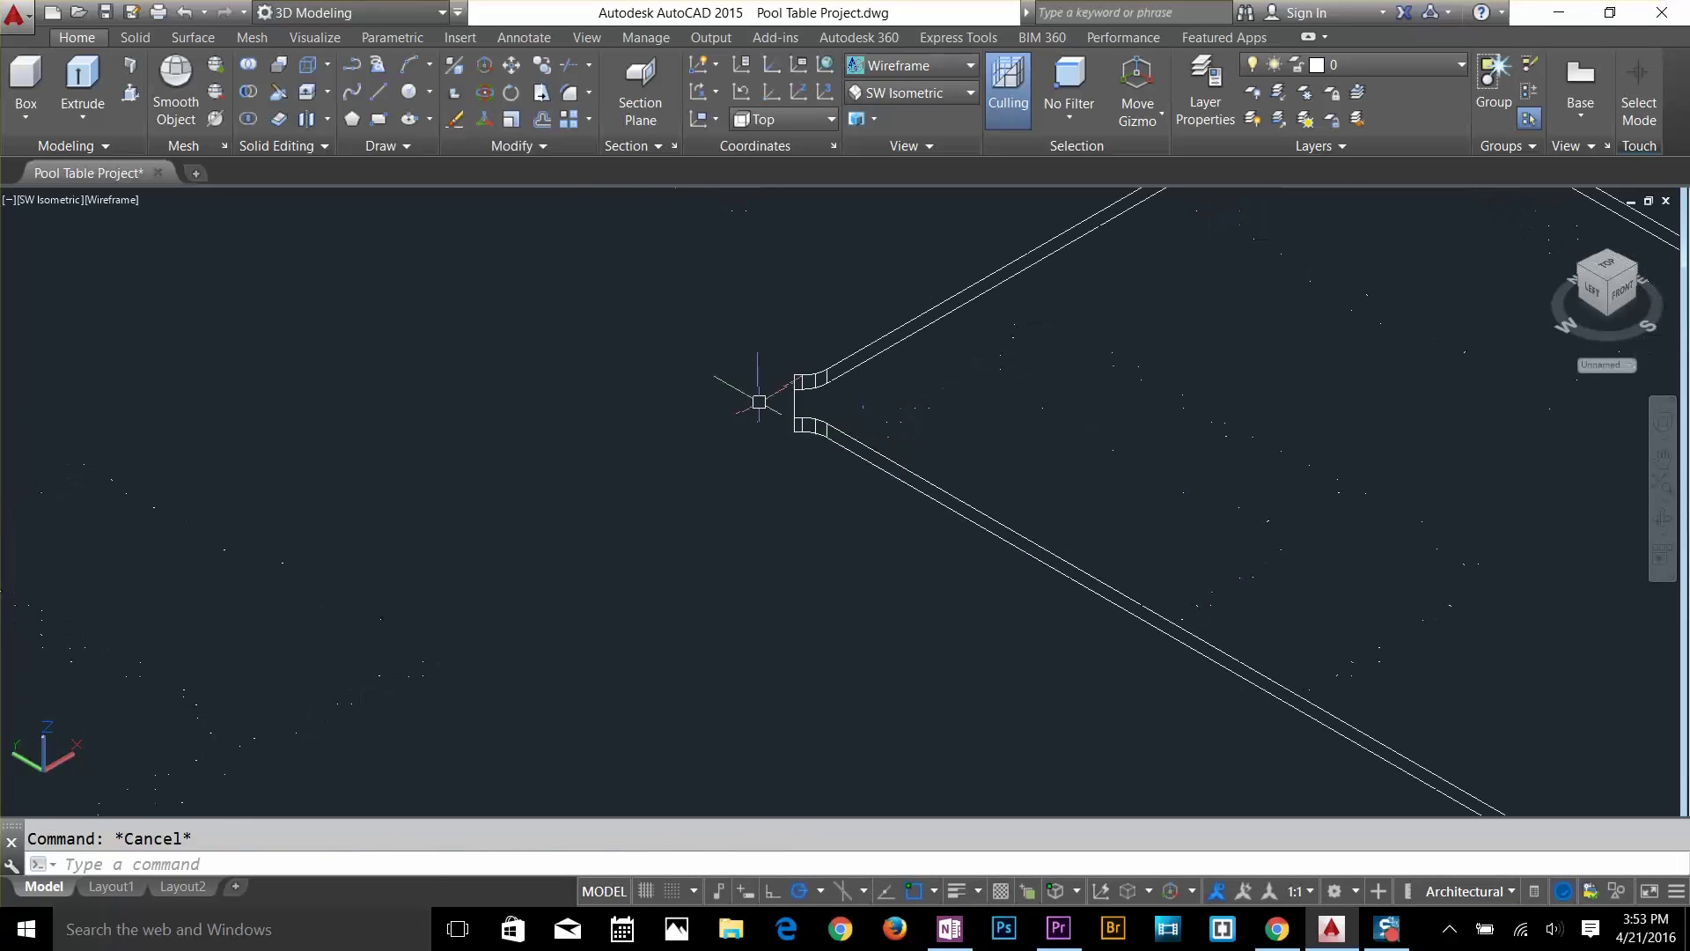
pyautogui.scroll(2, 759, 401)
pyautogui.scroll(-2, 946, 476)
pyautogui.moveTo(1147, 366); pyautogui.dragTo(576, 621, button='middle')
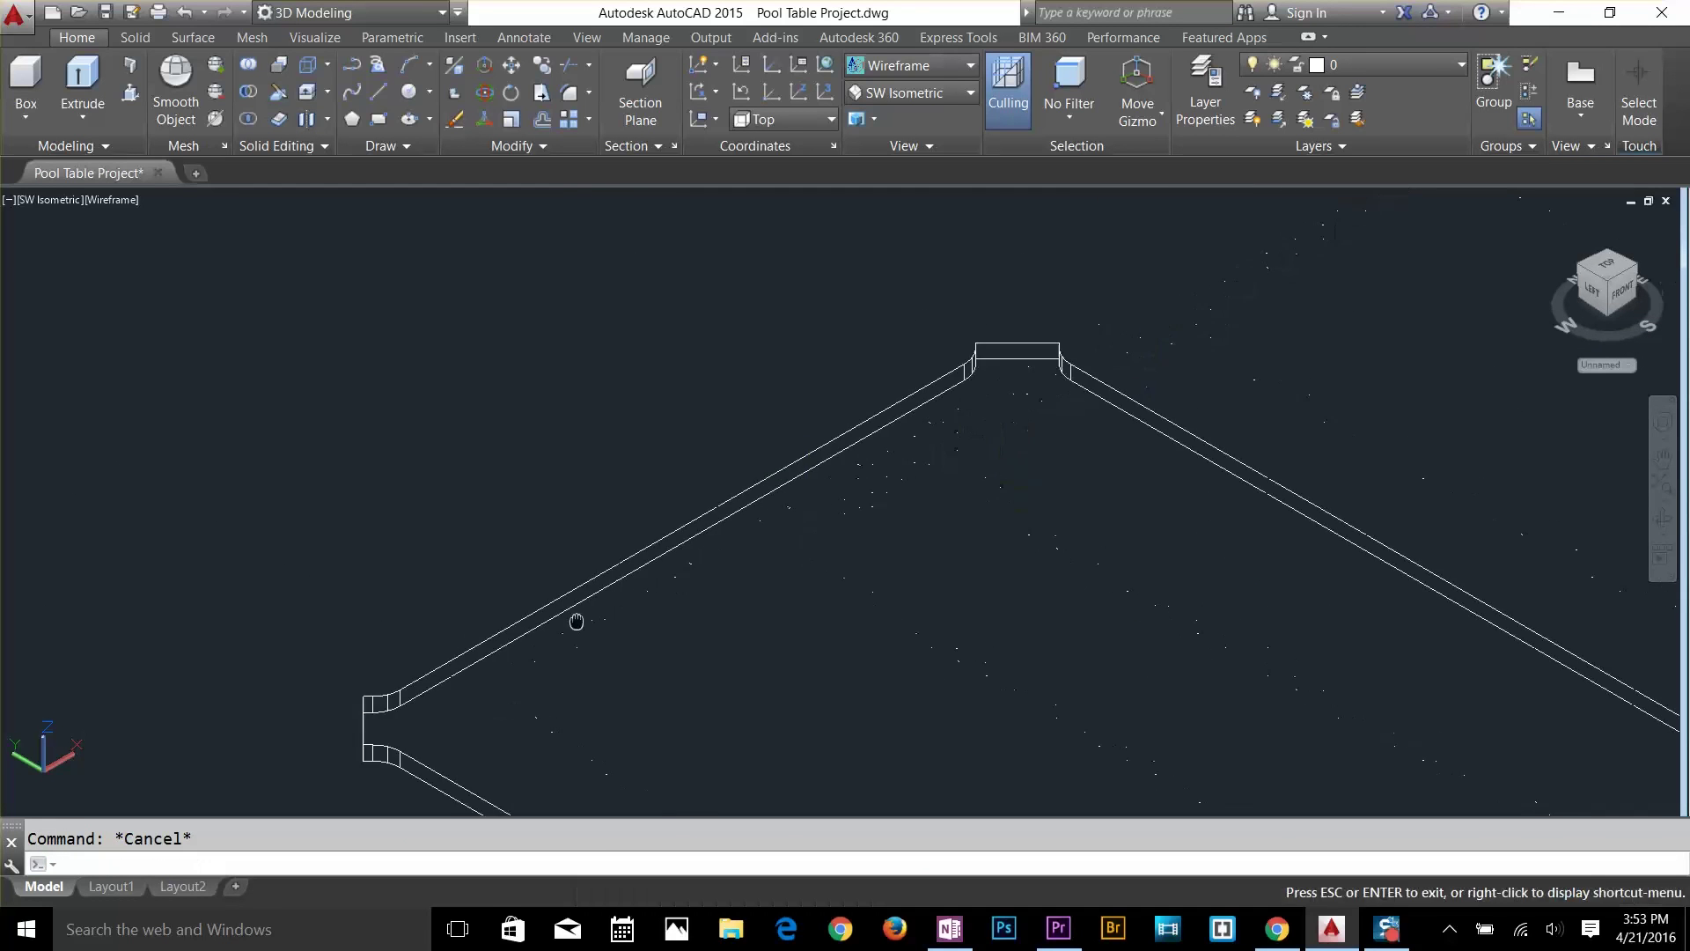
pyautogui.press('Escape')
pyautogui.write('f')
pyautogui.press('Return')
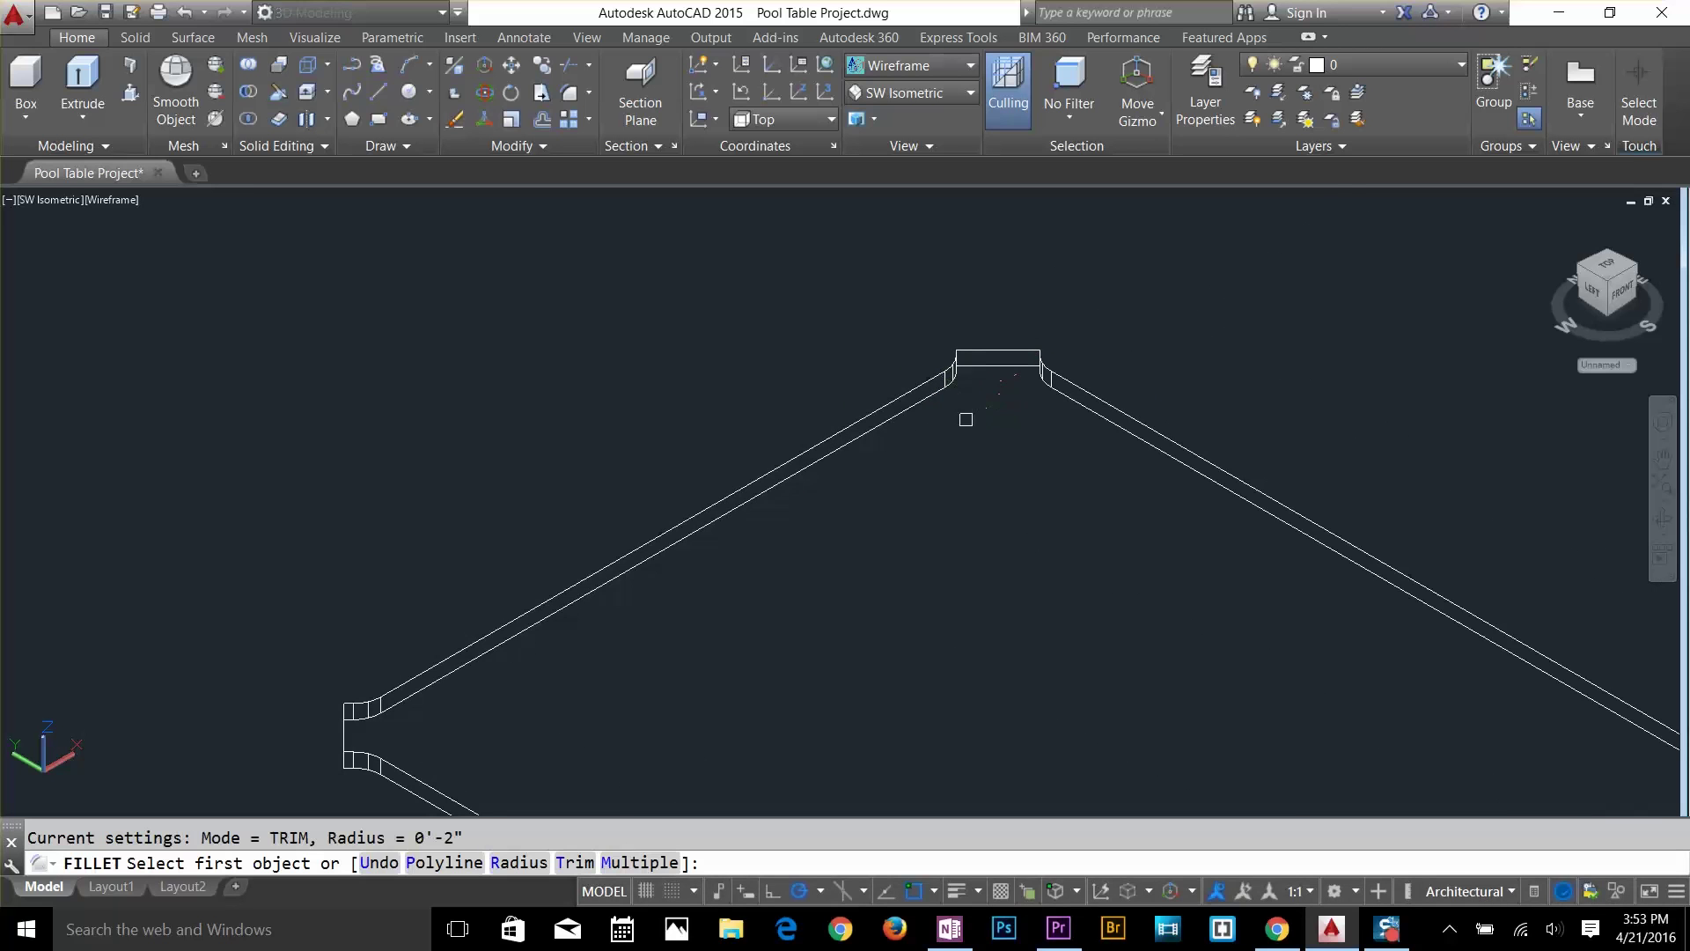
pyautogui.write('r')
pyautogui.press('Return')
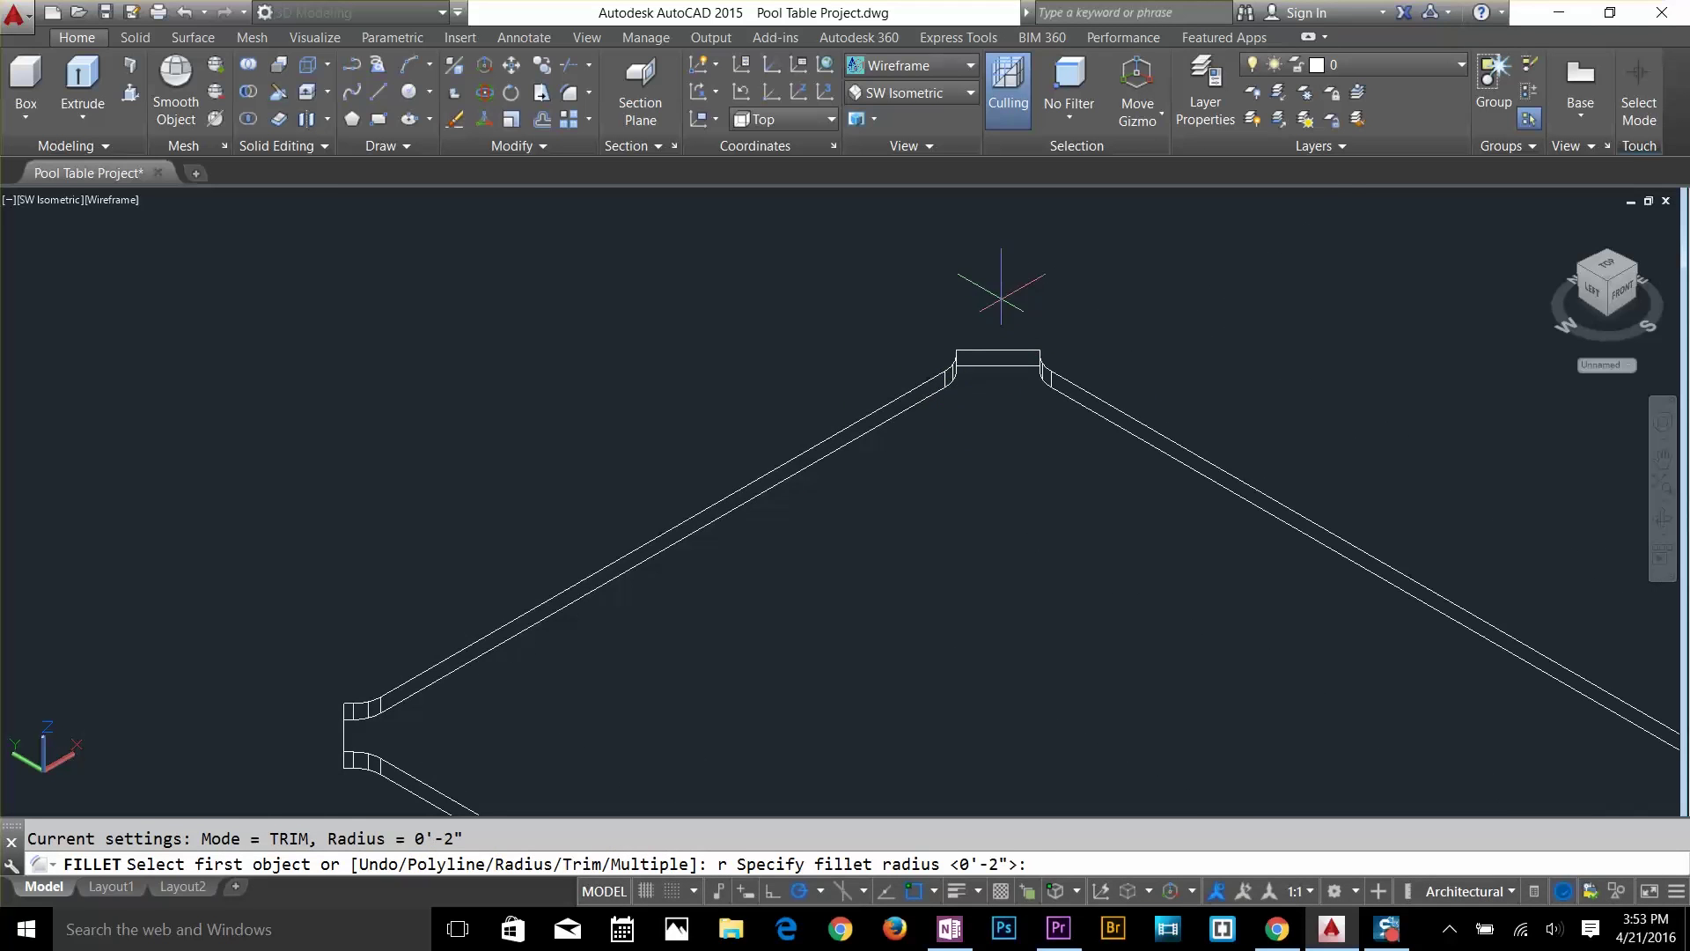
pyautogui.scroll(3, 999, 295)
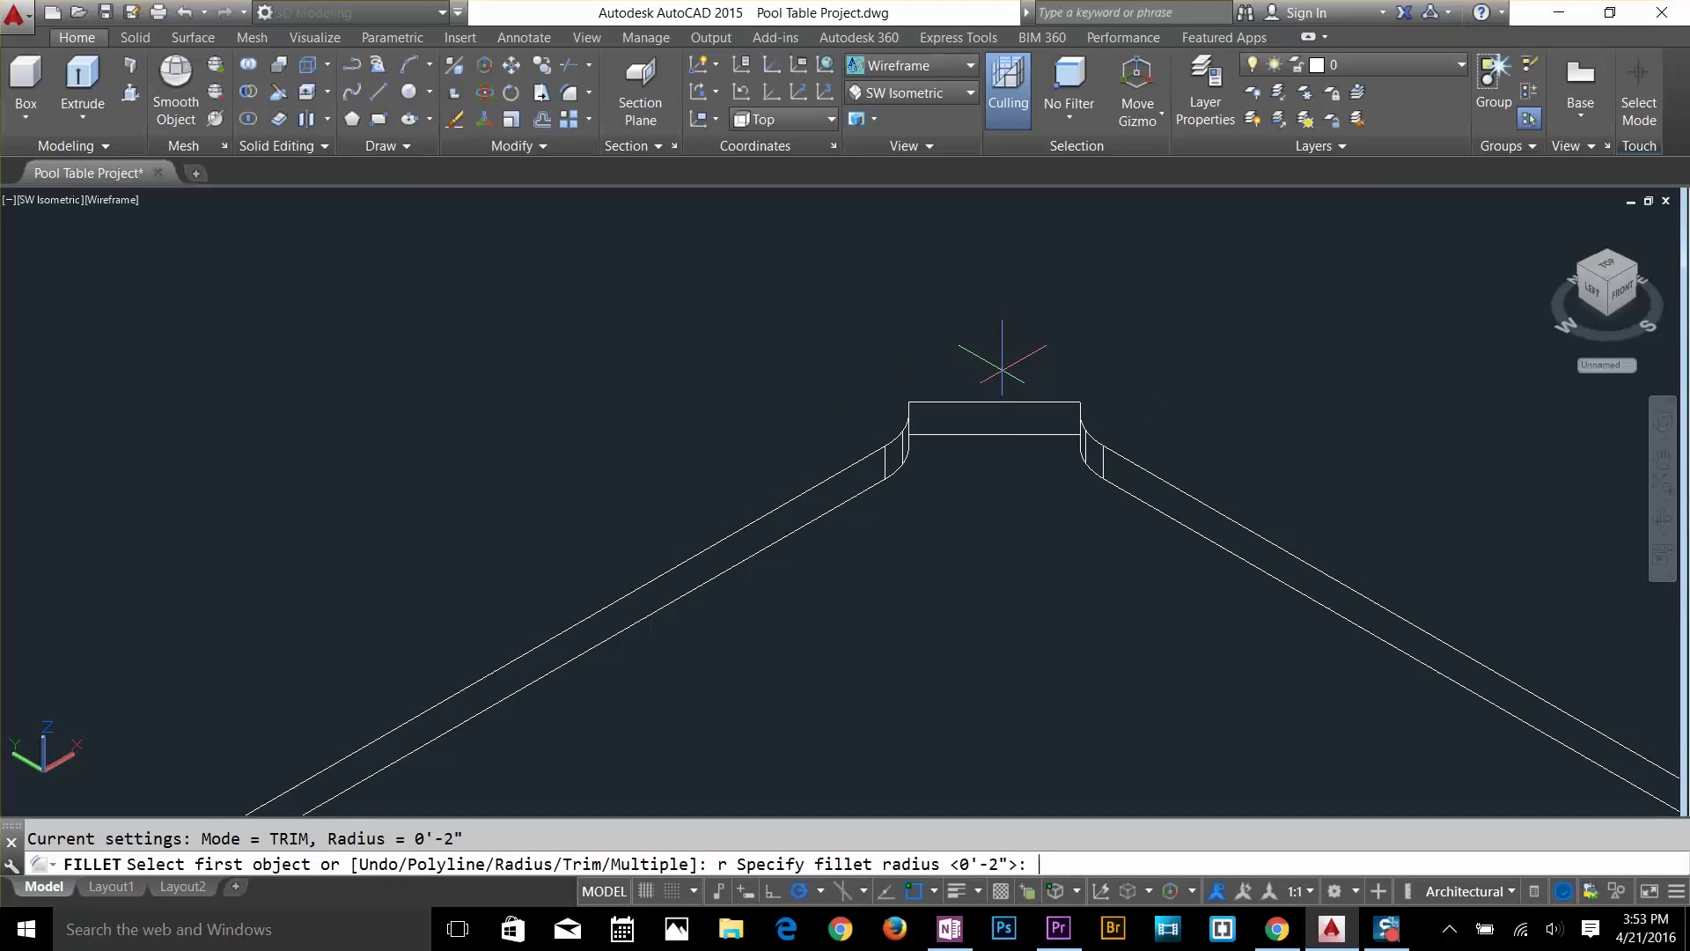
pyautogui.write('1')
pyautogui.press('Return')
pyautogui.click(991, 403)
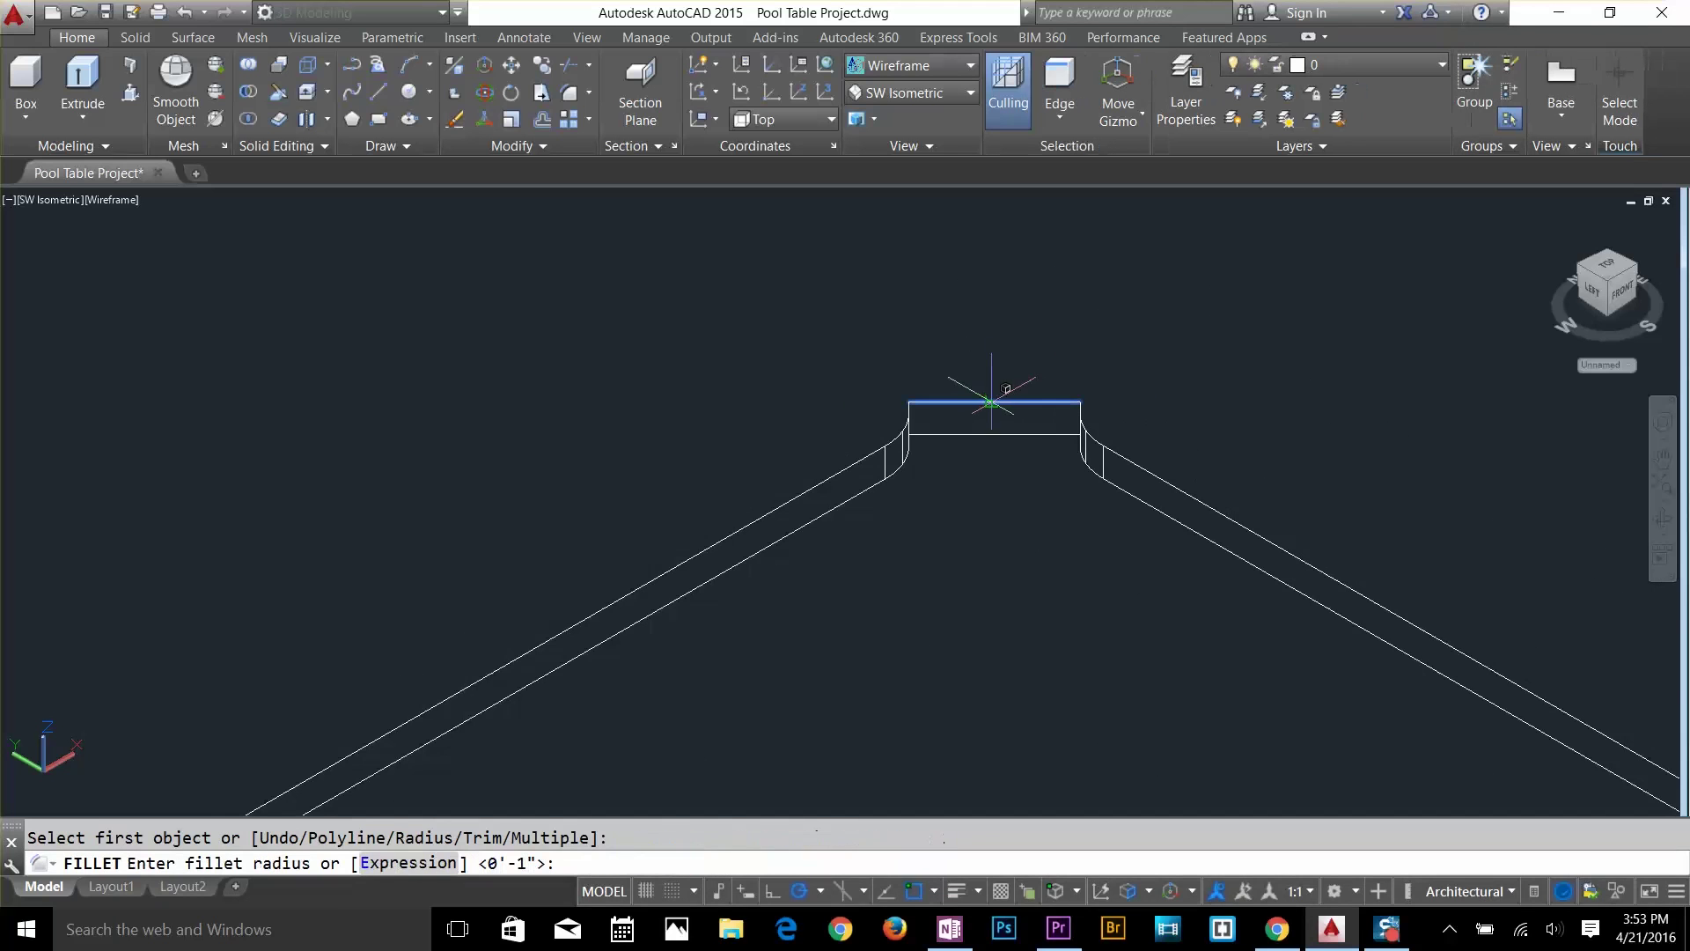
pyautogui.press('Return')
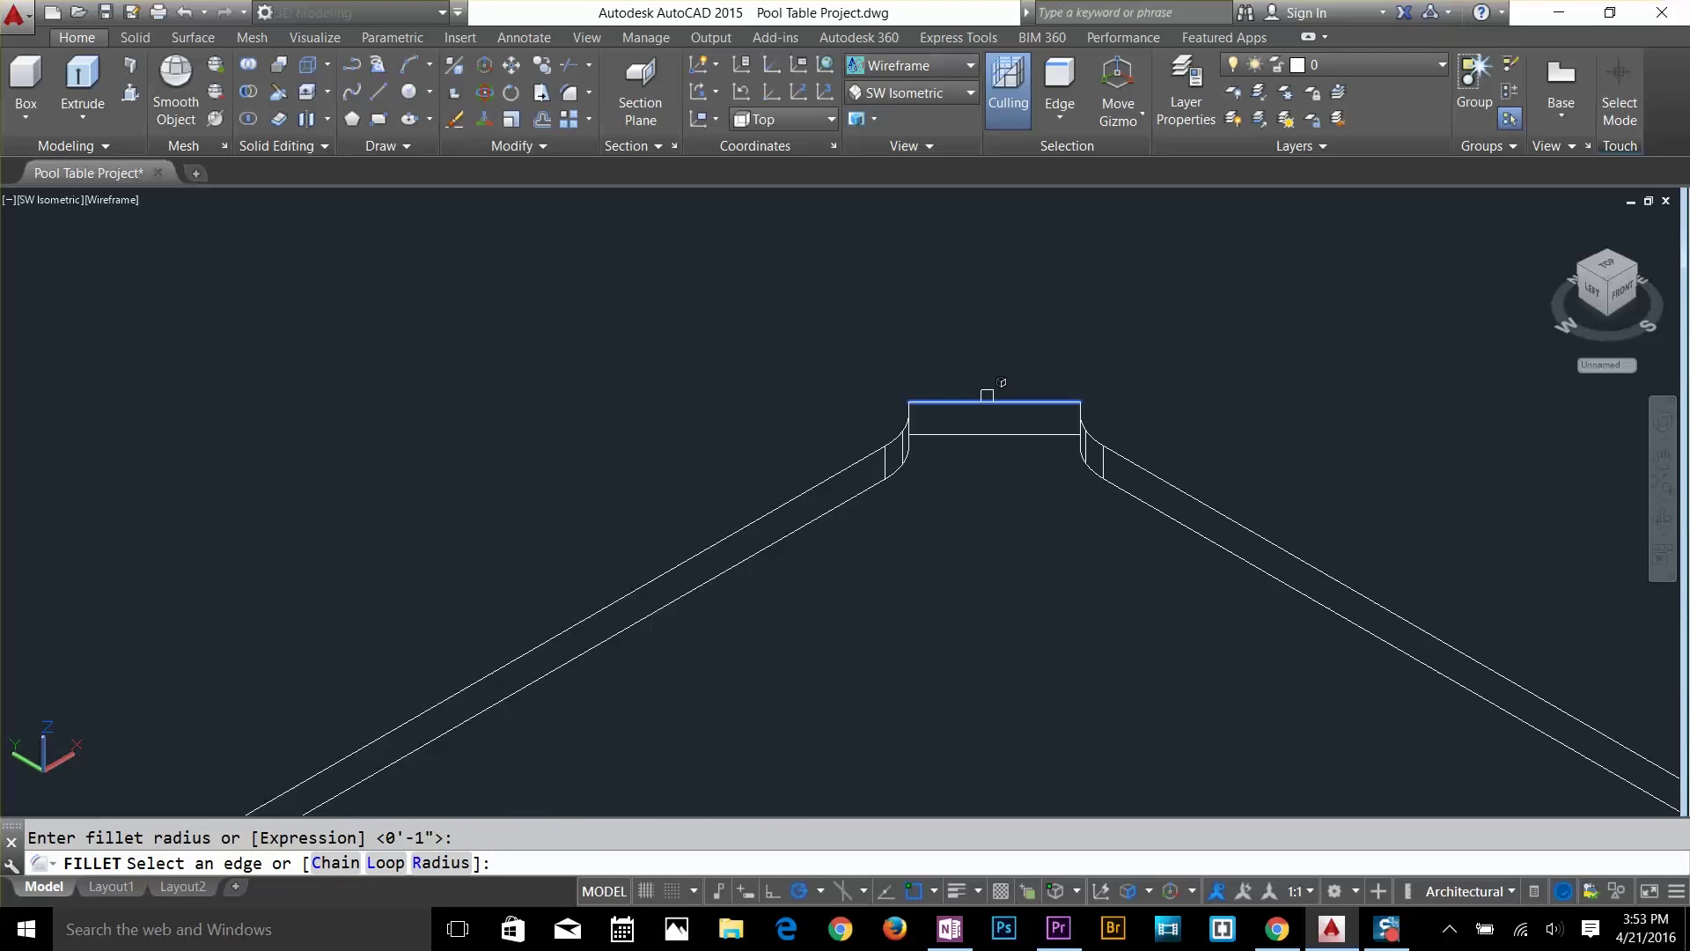
pyautogui.press('Return')
# Fillet the upper edge of the playing surface at the south-east pocket with the same 1-inch radius.
pyautogui.scroll(-3, 1100, 493)
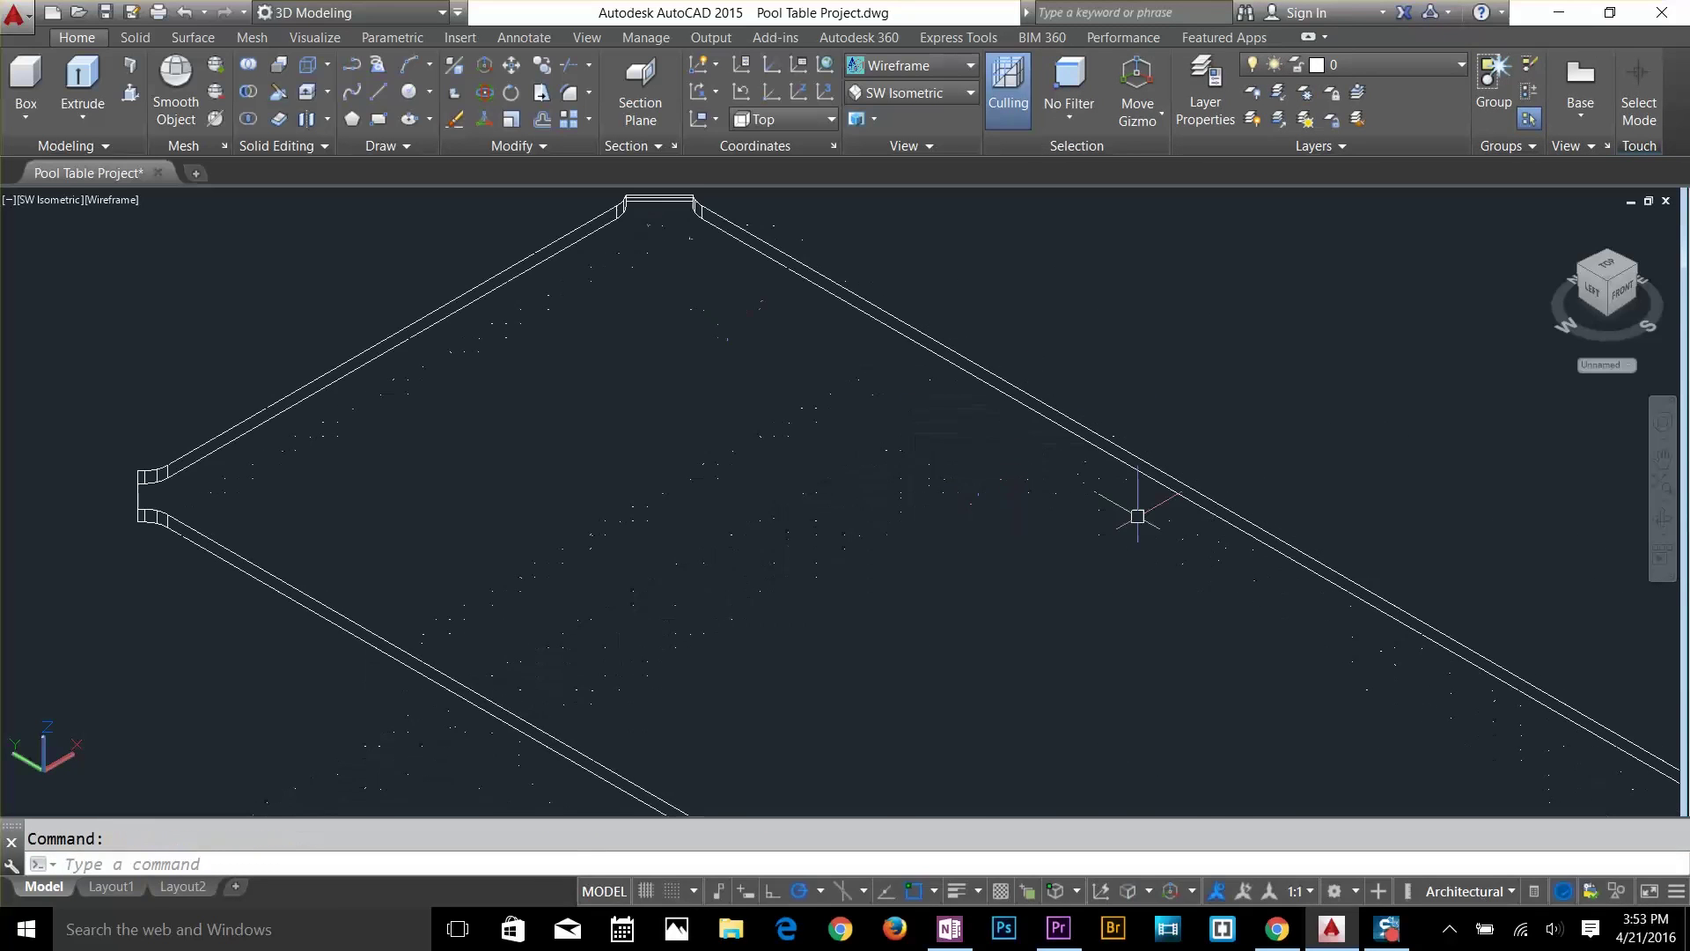
pyautogui.moveTo(1137, 447); pyautogui.dragTo(610, 272, button='middle')
pyautogui.scroll(3, 1227, 637)
pyautogui.scroll(-2, 1198, 637)
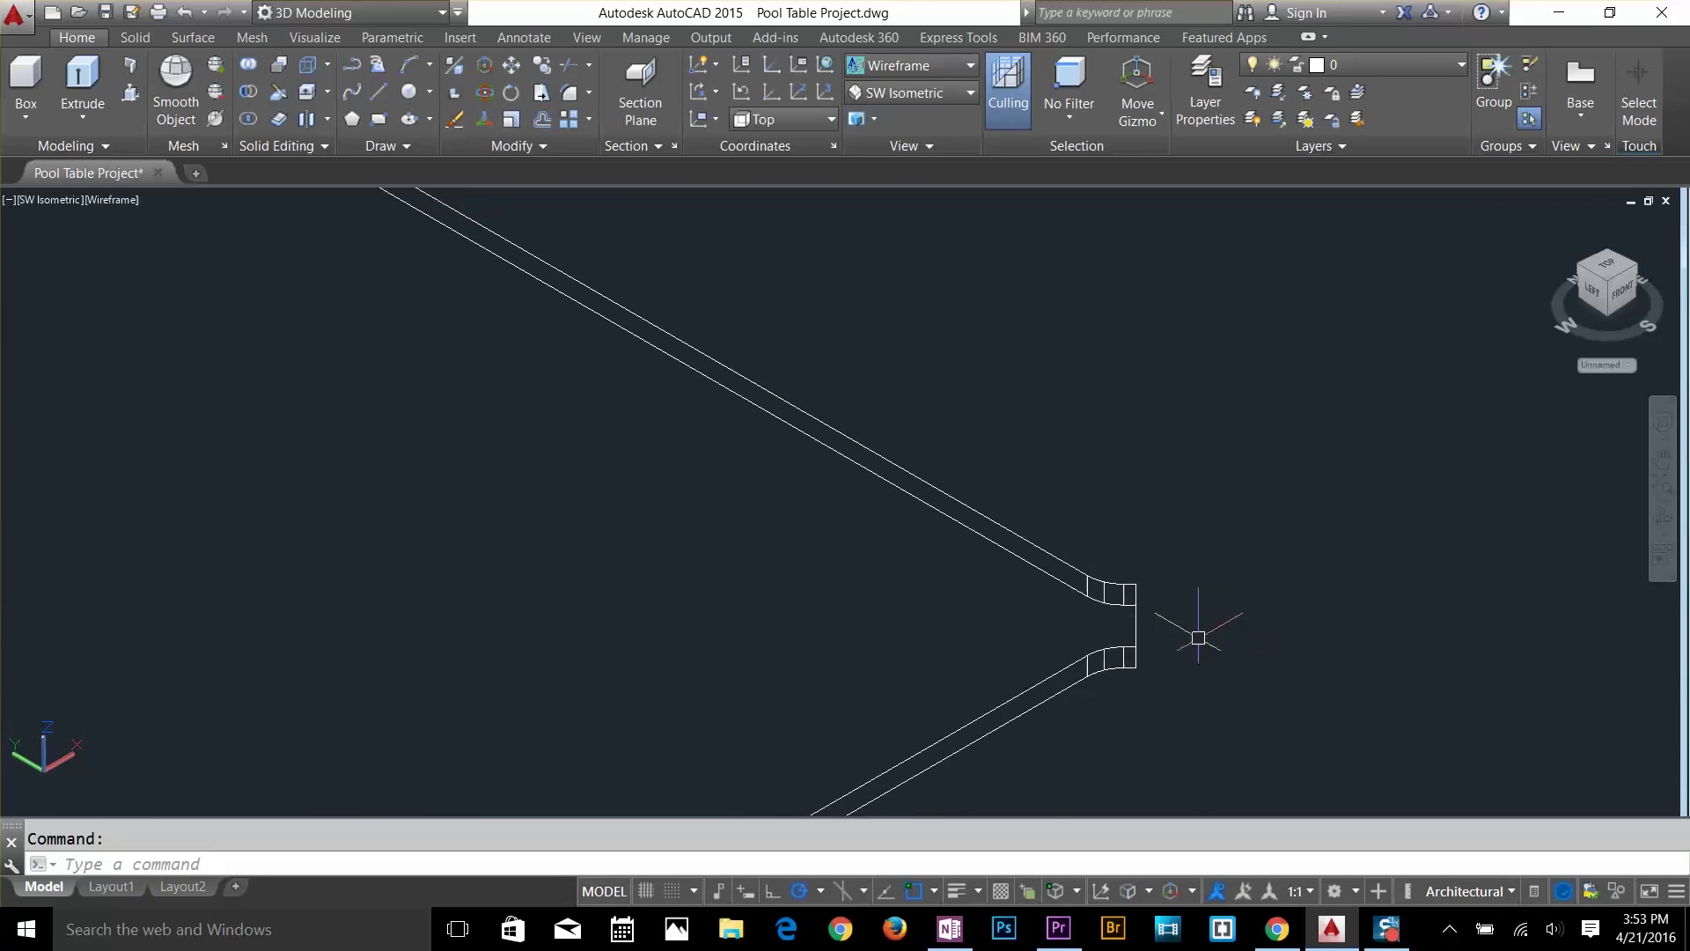
pyautogui.scroll(-1, 1197, 637)
pyautogui.keyDown('shift'); pyautogui.moveTo(1192, 630); pyautogui.dragTo(1026, 664, button='middle'); pyautogui.keyUp('shift')
pyautogui.hotkey('ctrl', 'z')
pyautogui.scroll(1, 1191, 627)
pyautogui.press('Escape')
pyautogui.scroll(3, 1280, 582)
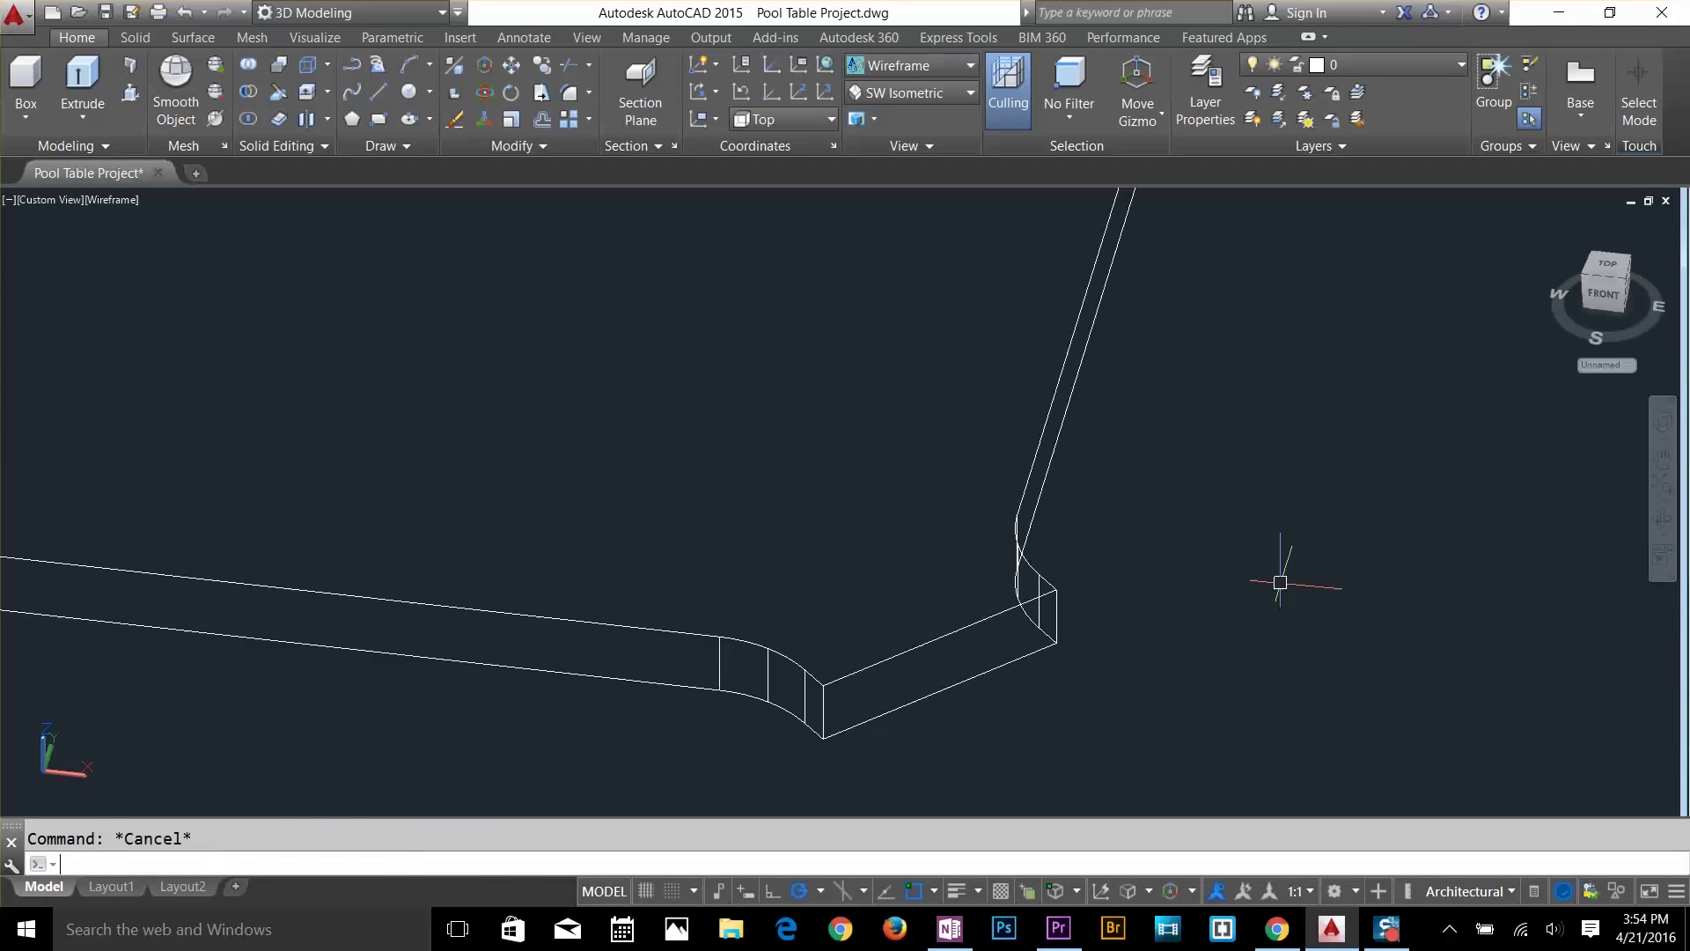
pyautogui.write('f')
pyautogui.press('Return')
pyautogui.click(966, 623)
pyautogui.press('Return')
pyautogui.press('Return')
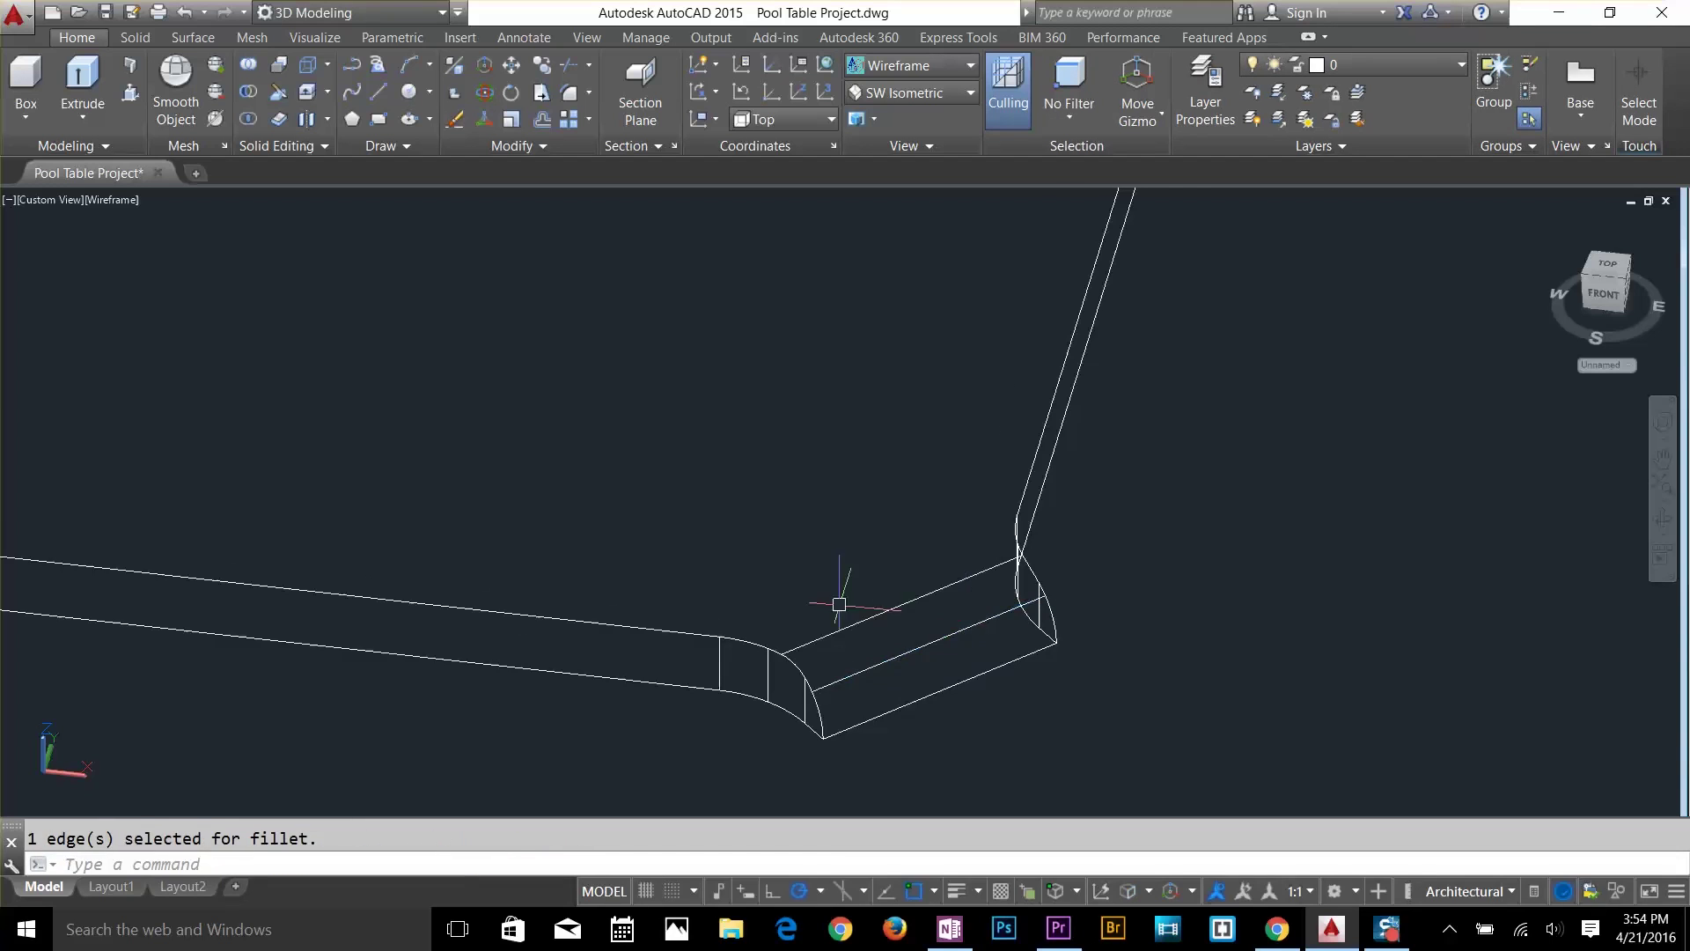
# Round the playing surface's upper edge at the south-west pocket with the 1-inch fillet.
pyautogui.scroll(-4, 839, 605)
pyautogui.moveTo(759, 568); pyautogui.dragTo(1238, 704, button='middle')
pyautogui.scroll(-2, 882, 599)
pyautogui.moveTo(441, 586); pyautogui.dragTo(981, 642, button='middle')
pyautogui.scroll(4, 993, 687)
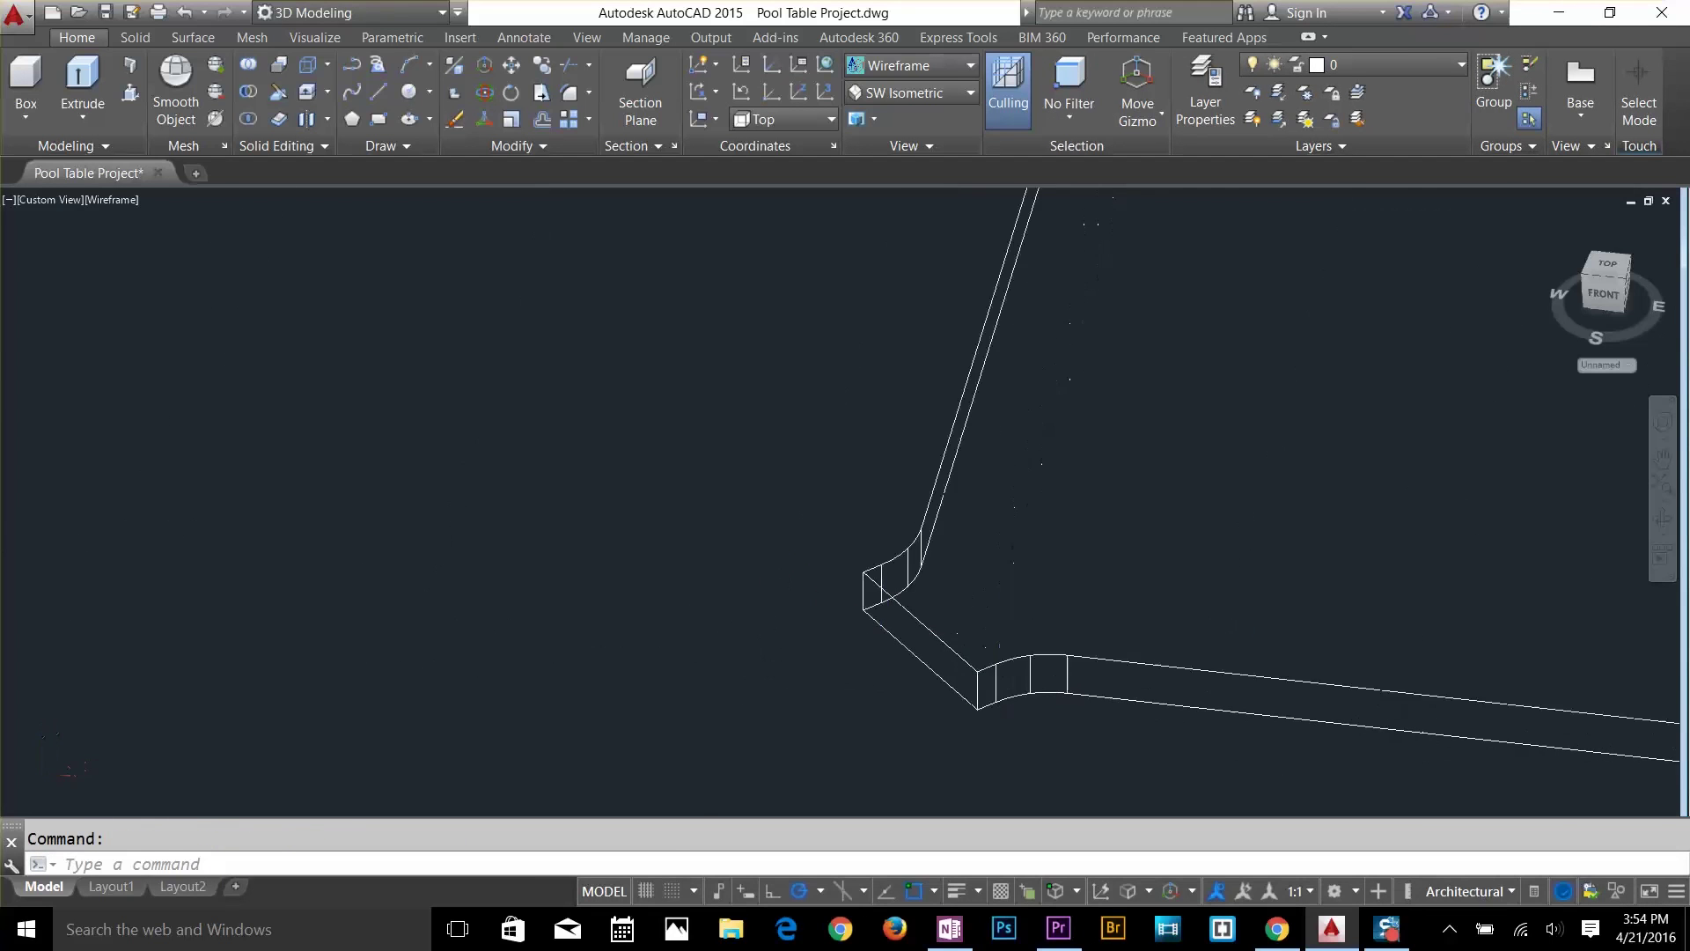
pyautogui.press('Return')
pyautogui.click(890, 585)
pyautogui.press('Return')
pyautogui.press('Return')
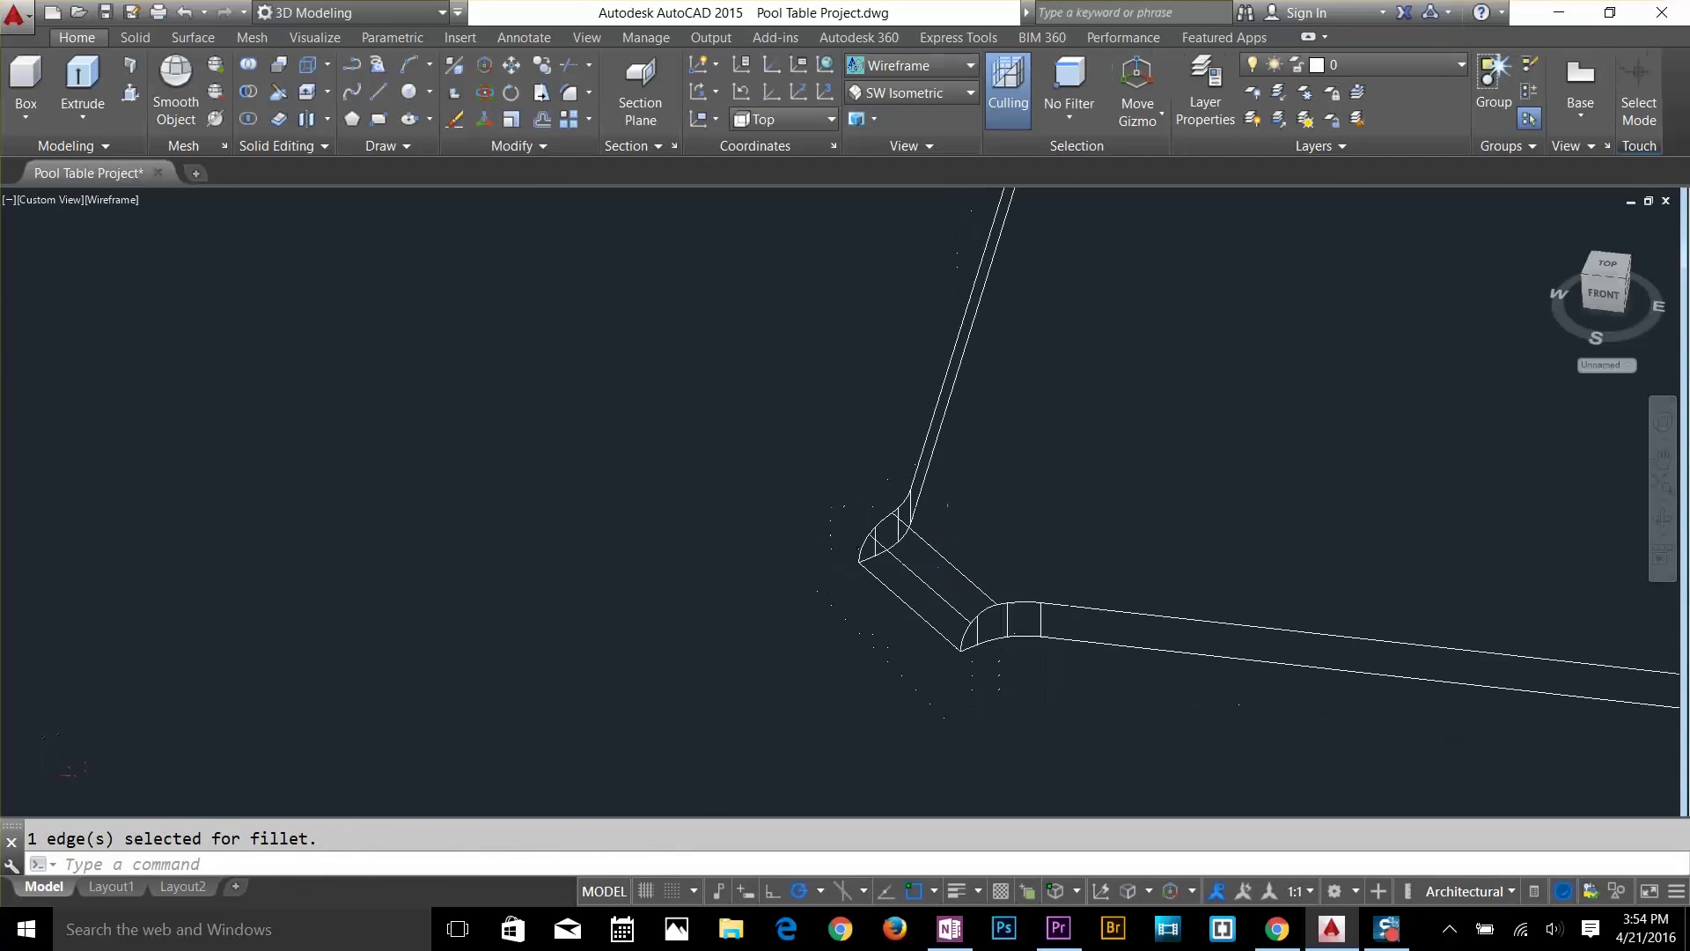
# Apply the 1-inch fillet to the upper pocket edge at the playing surface's north-west corner.
pyautogui.scroll(-2, 947, 573)
pyautogui.moveTo(1012, 264); pyautogui.dragTo(757, 731, button='middle')
pyautogui.scroll(-3, 886, 351)
pyautogui.moveTo(925, 220); pyautogui.dragTo(872, 617, button='middle')
pyautogui.scroll(4, 905, 546)
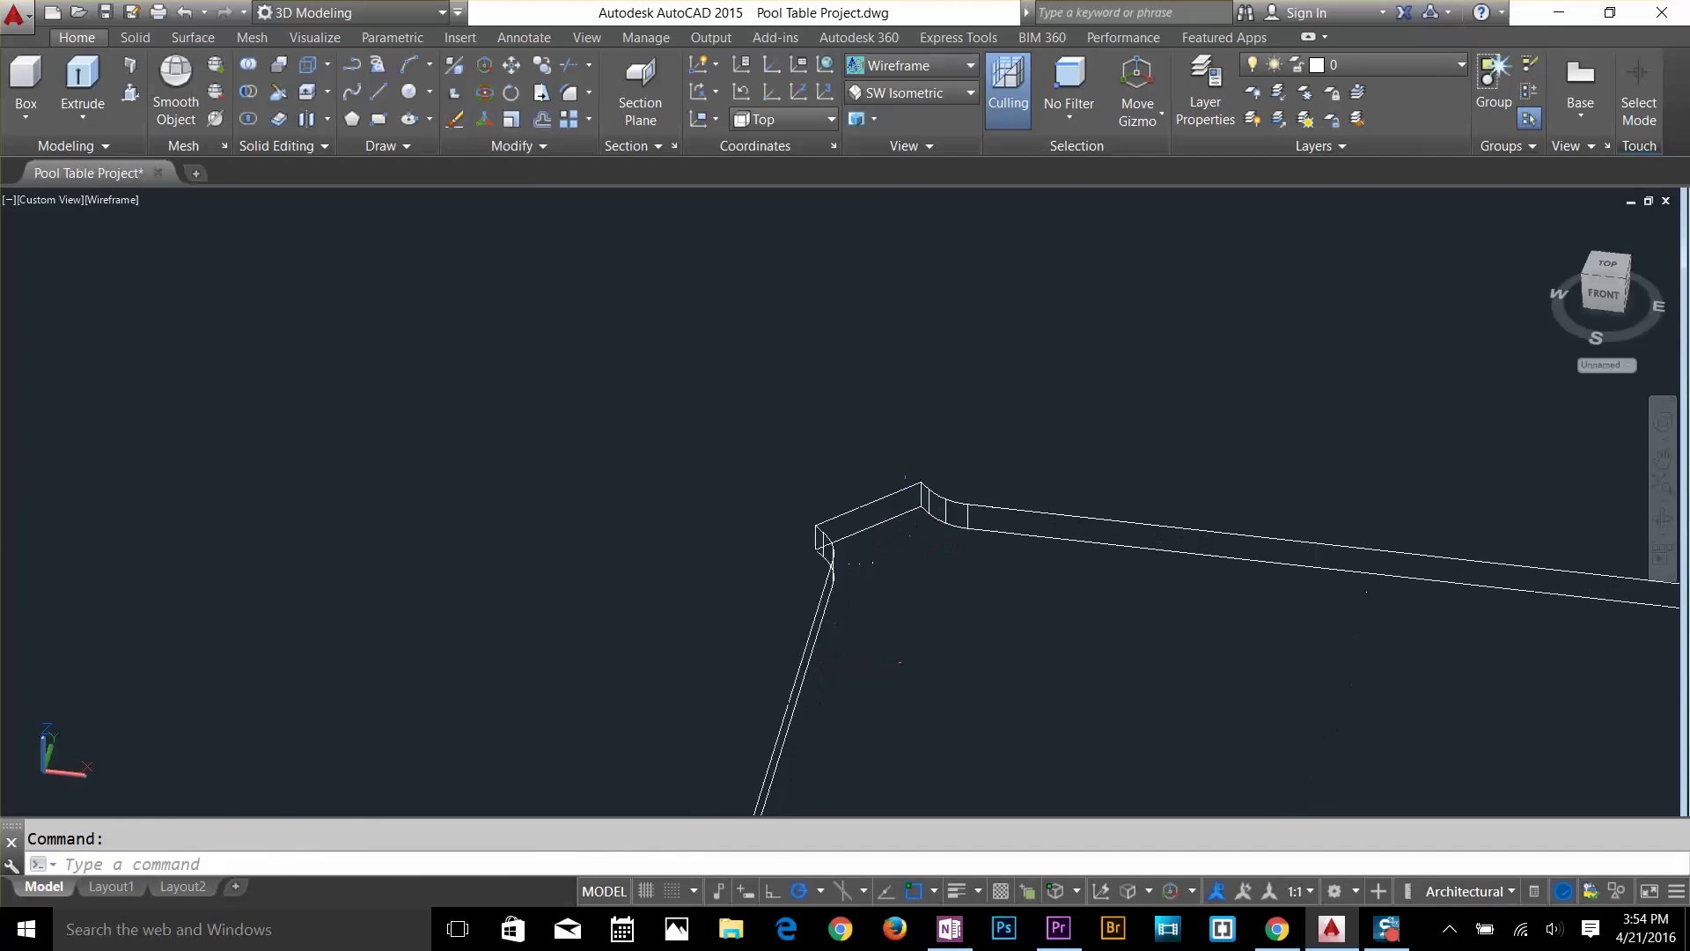
pyautogui.scroll(3, 906, 493)
pyautogui.press('Return')
pyautogui.click(865, 482)
pyautogui.press('Return')
pyautogui.press('Return')
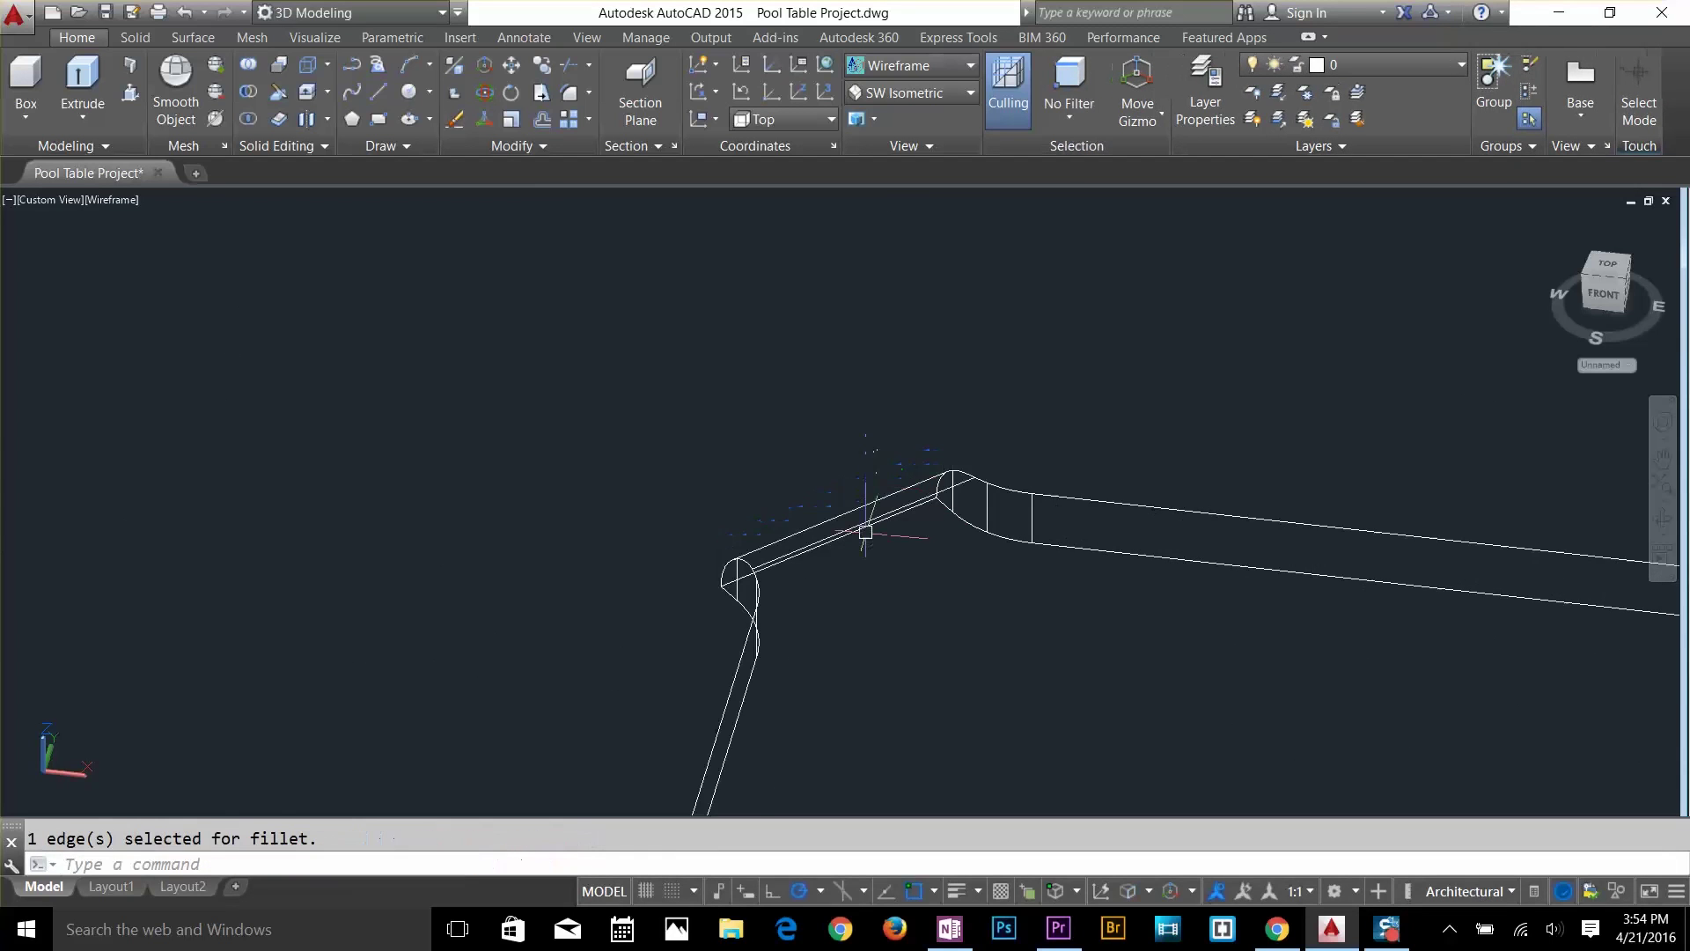
# Copy the filleted playing surface into the pocketed rail frame, matching its west side's midpoint to the midpoint of the frame's inner west edge.
pyautogui.scroll(-5, 866, 531)
pyautogui.keyDown('shift'); pyautogui.moveTo(952, 675); pyautogui.dragTo(1061, 620, button='middle'); pyautogui.keyUp('shift')
pyautogui.scroll(3, 899, 449)
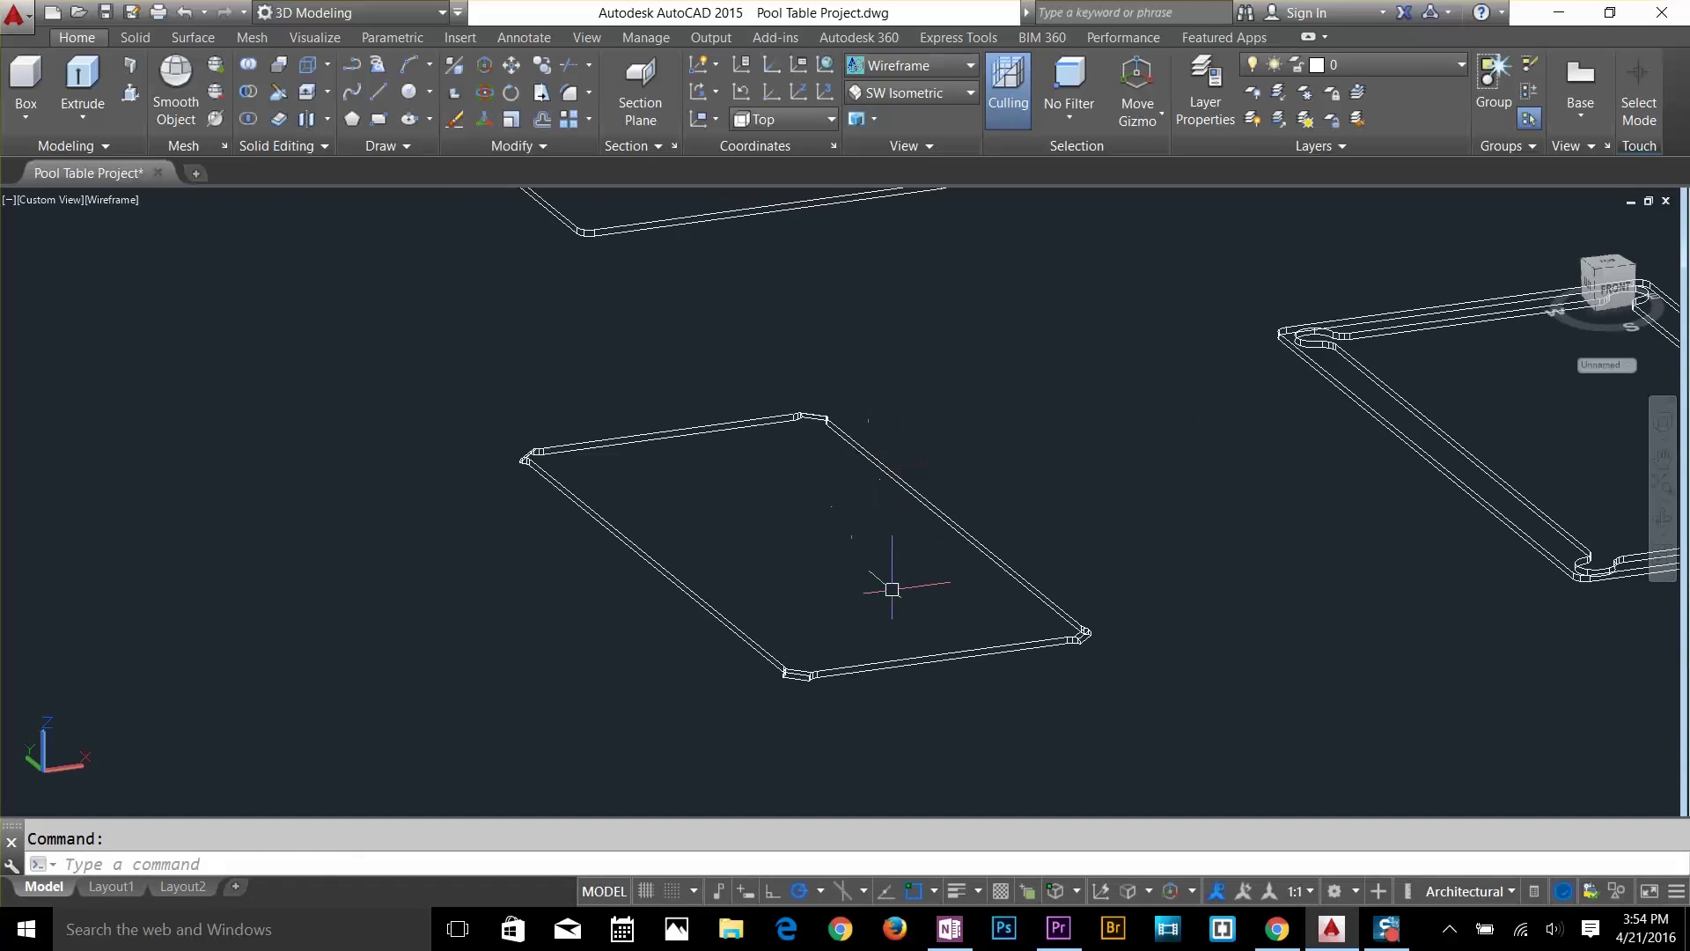
pyautogui.keyDown('shift'); pyautogui.moveTo(924, 607); pyautogui.dragTo(960, 642, button='middle'); pyautogui.keyUp('shift')
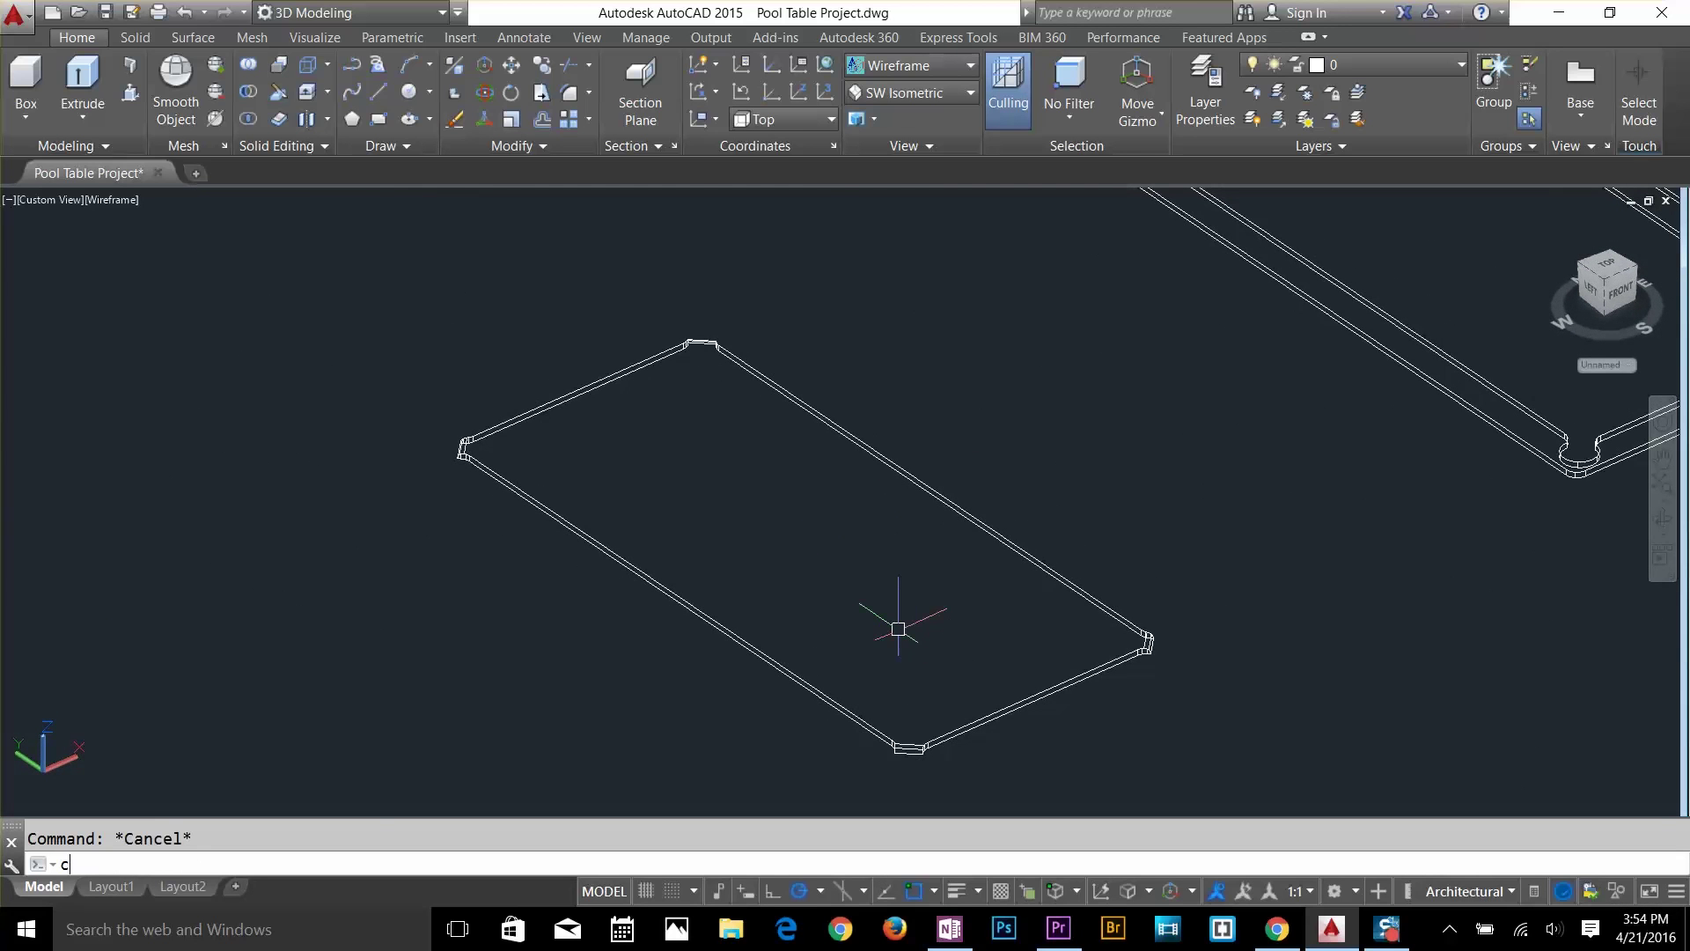
pyautogui.write('o')
pyautogui.press('Return')
pyautogui.click(802, 679)
pyautogui.press('Return')
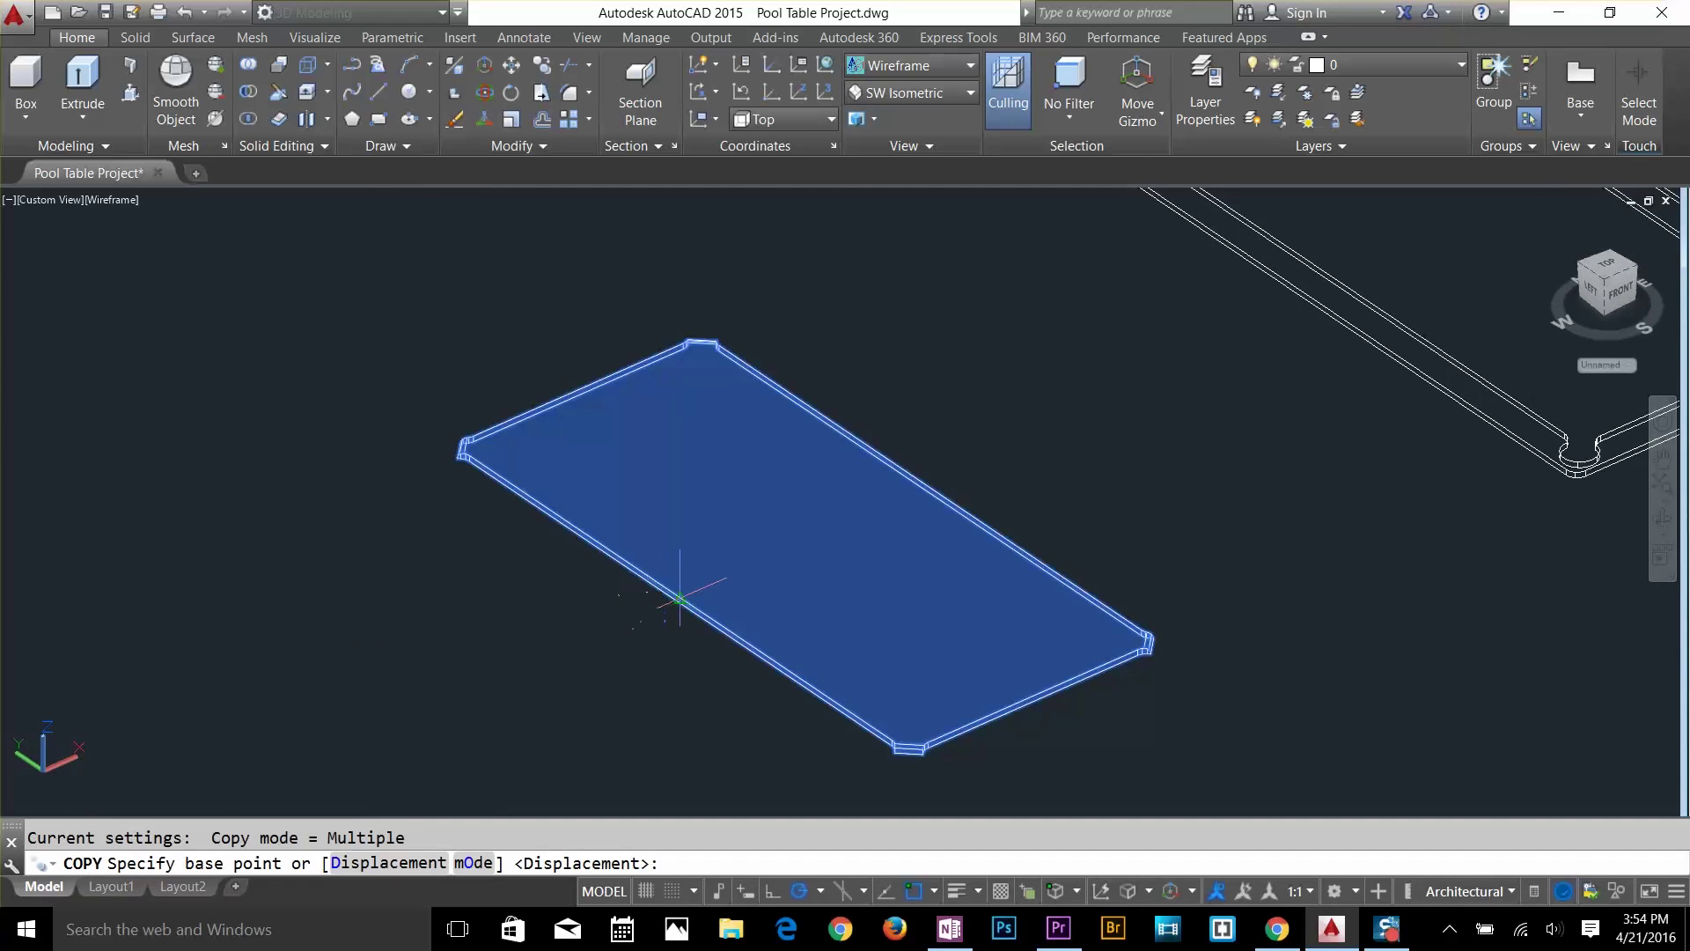
pyautogui.click(662, 612)
pyautogui.scroll(-2, 1067, 528)
pyautogui.scroll(8, 1309, 366)
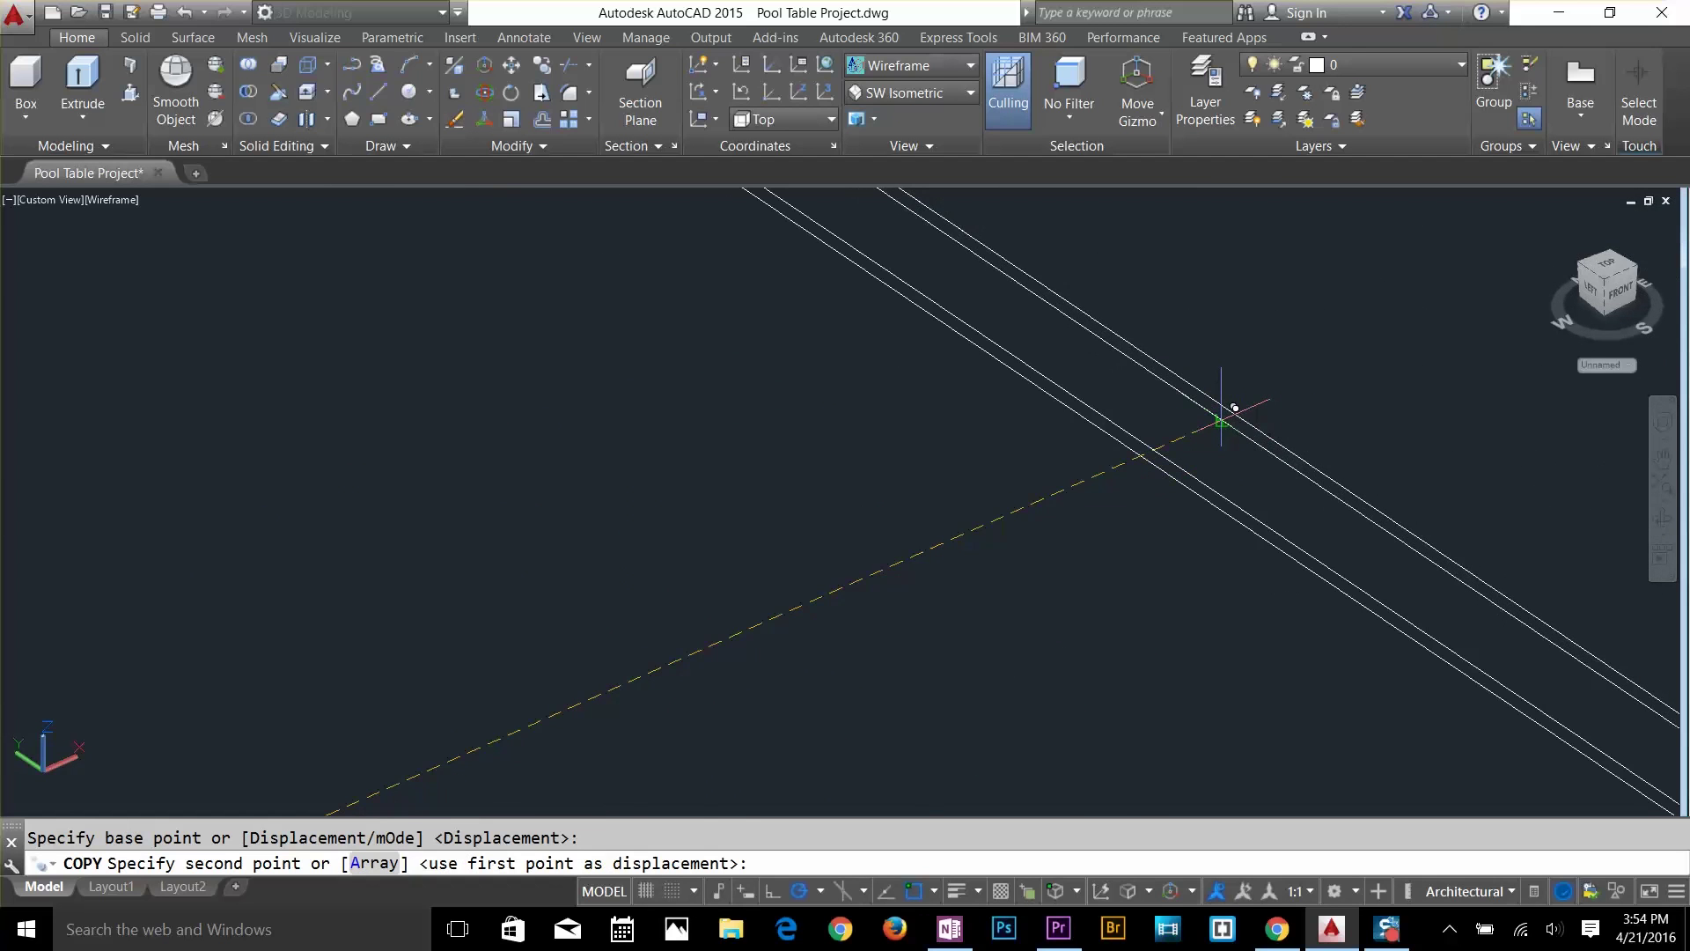
pyautogui.click(1226, 404)
pyautogui.press('Return')
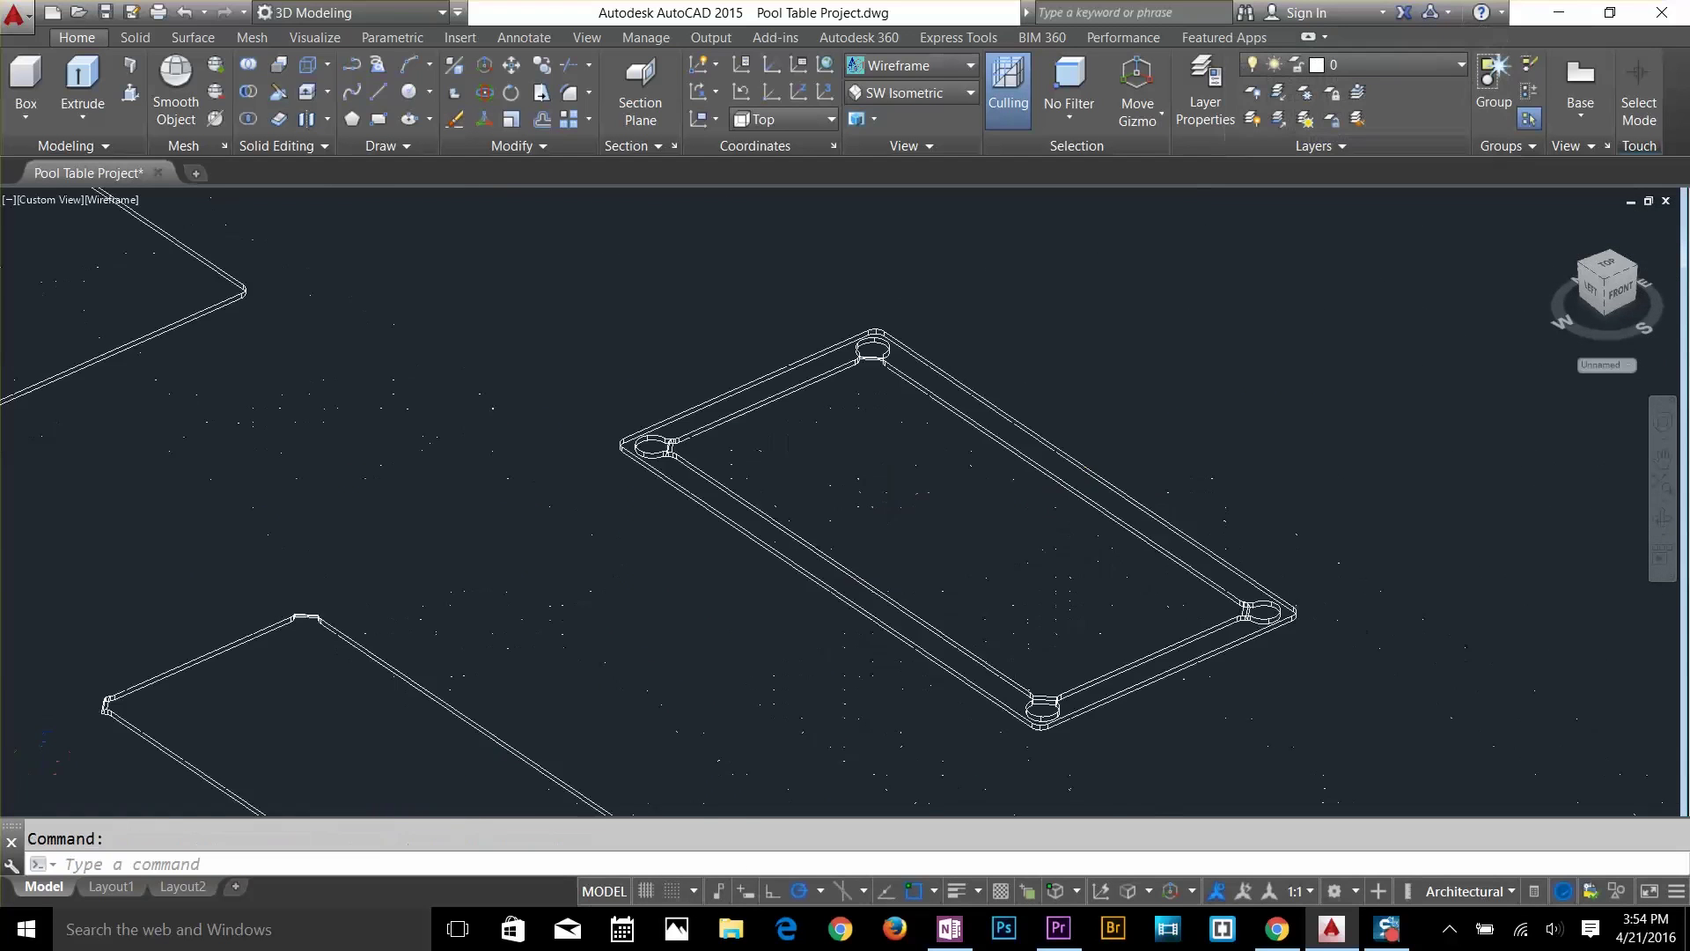
# Set the visual style to Shaded and inspect the rounded pocket edge in the assembled tabletop.
pyautogui.scroll(2, 891, 510)
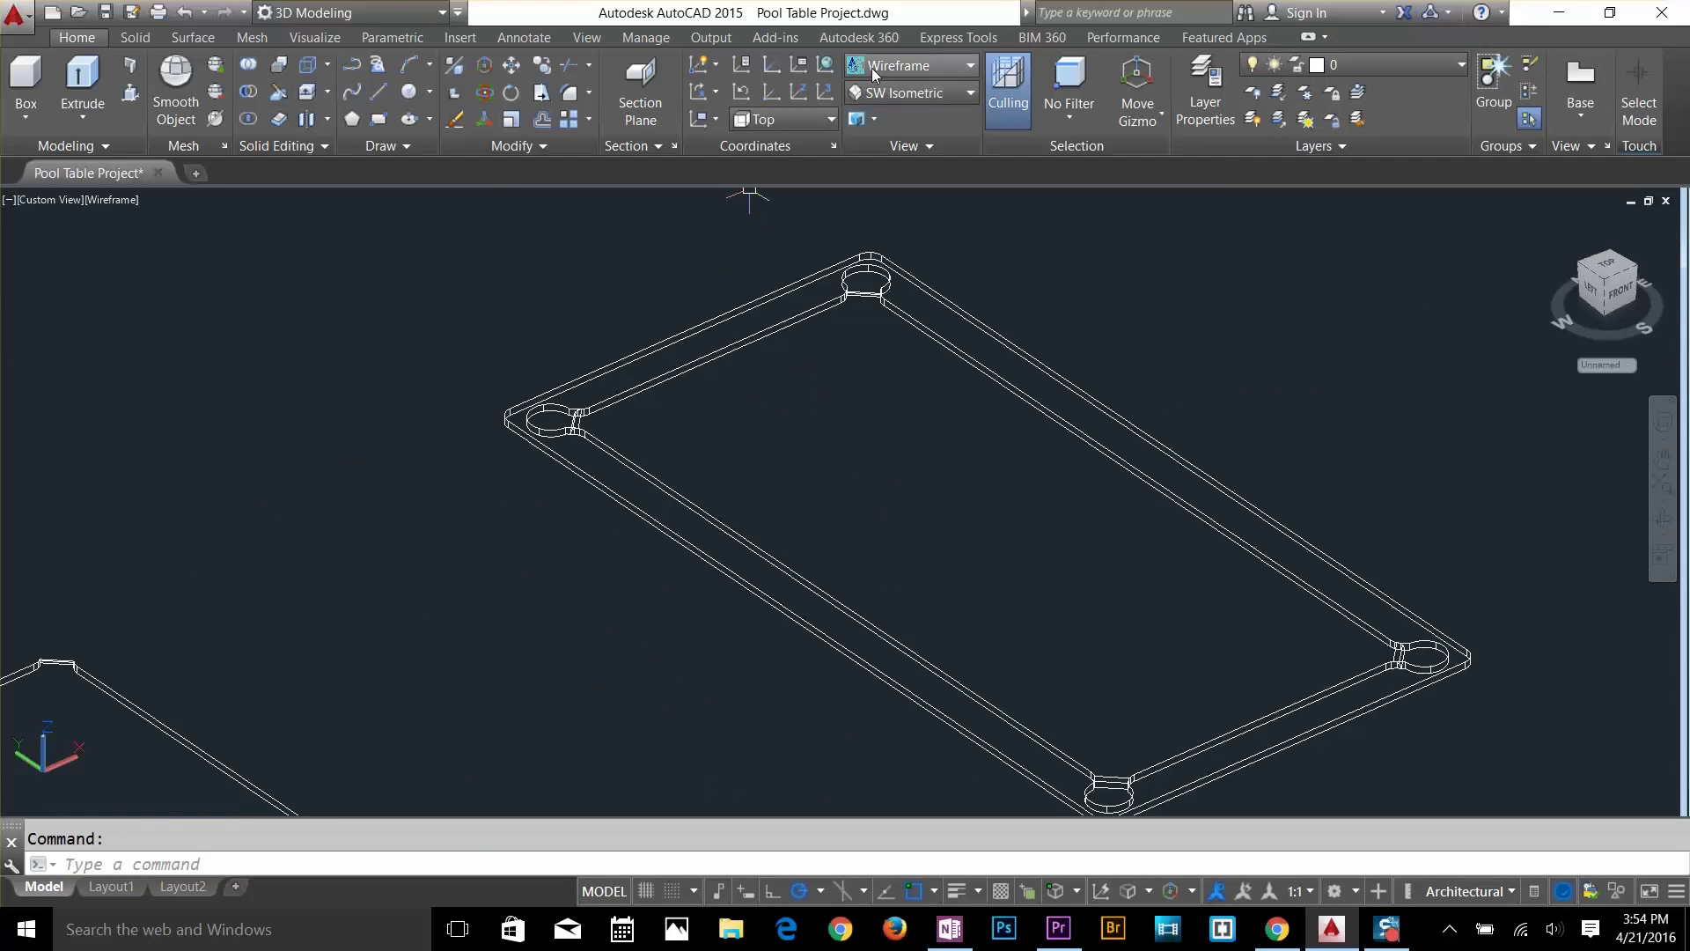
pyautogui.click(906, 65)
pyautogui.click(889, 192)
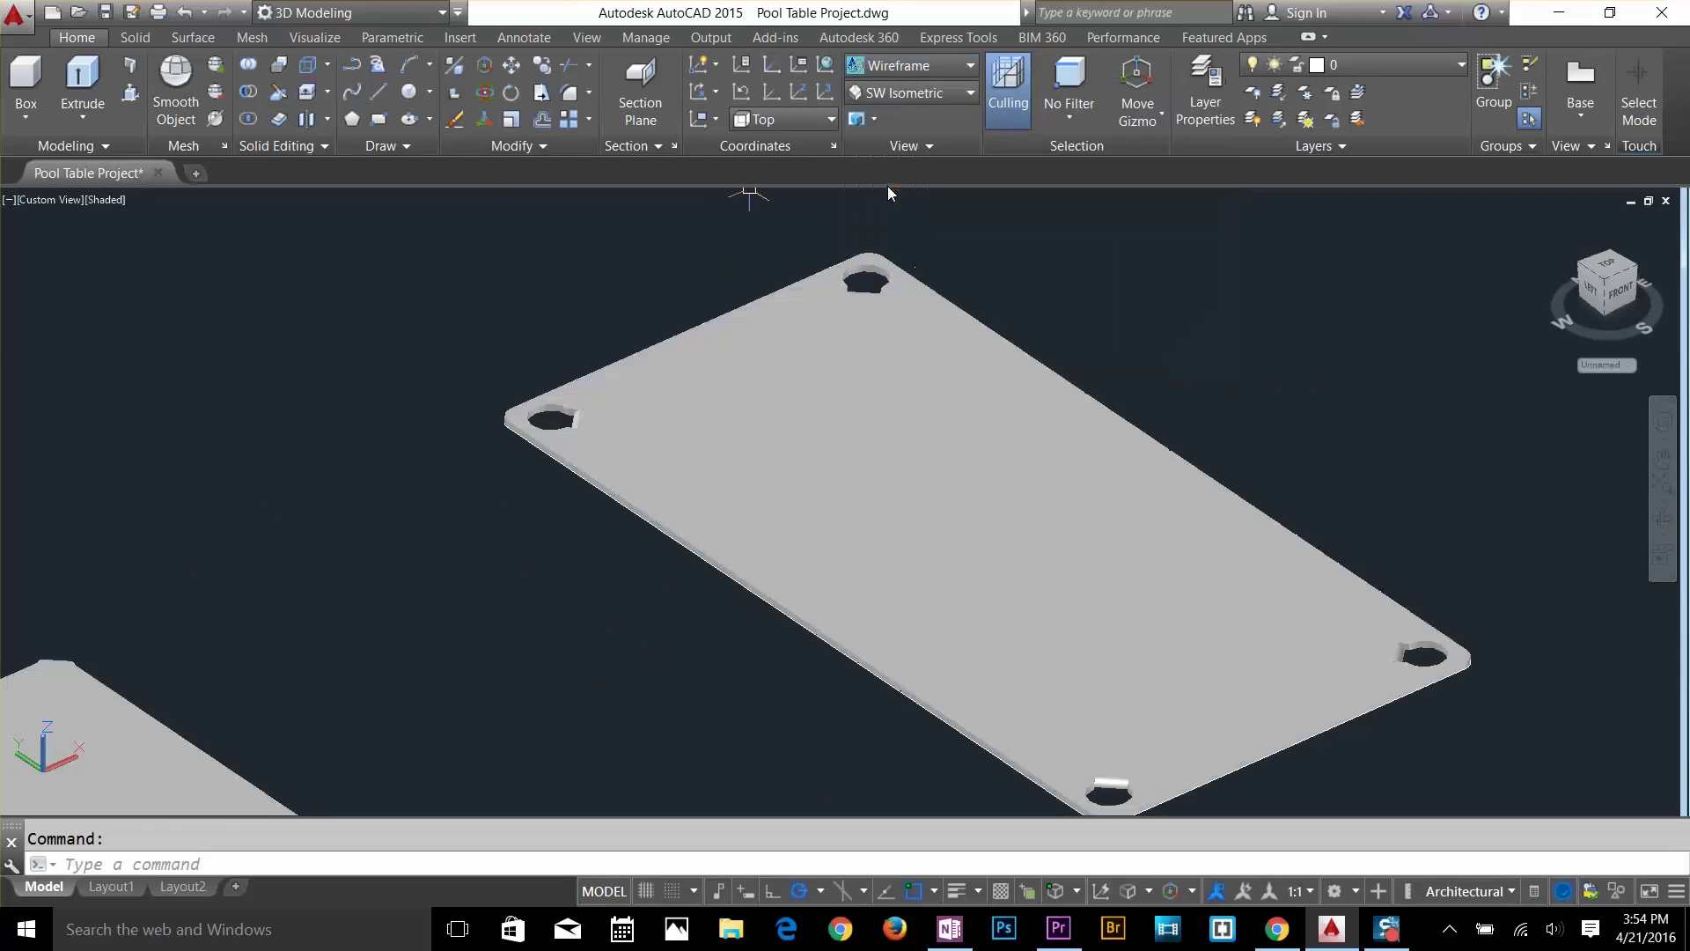
pyautogui.scroll(8, 554, 405)
pyautogui.scroll(4, 555, 404)
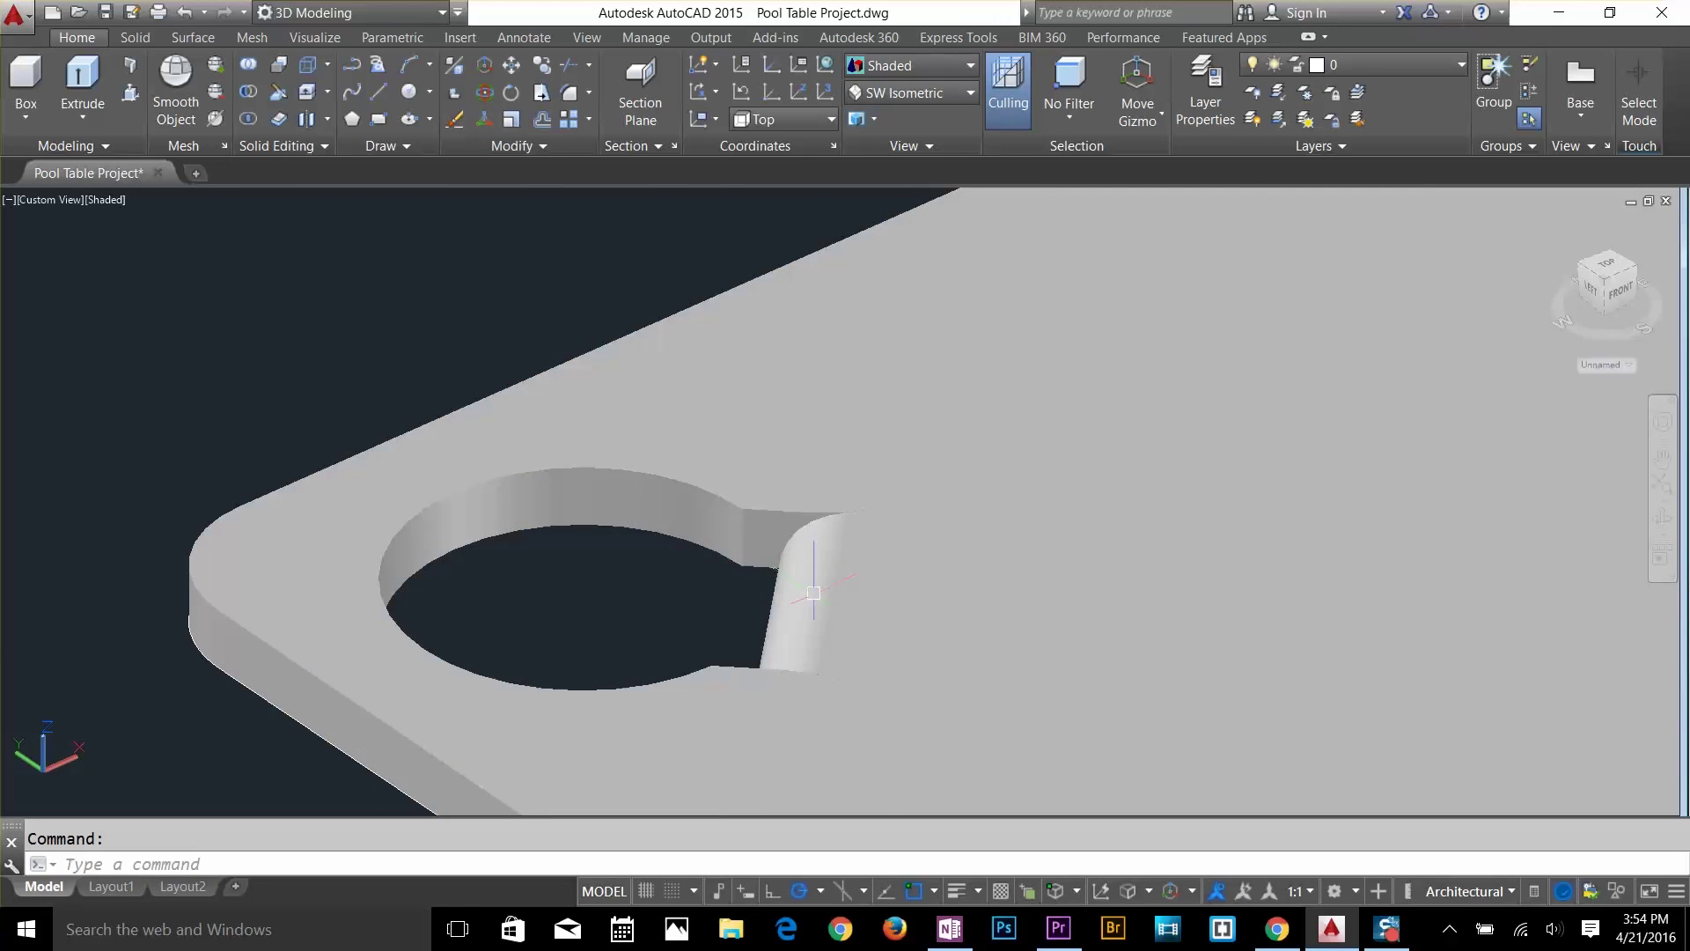
pyautogui.scroll(-10, 811, 598)
pyautogui.scroll(2, 1190, 602)
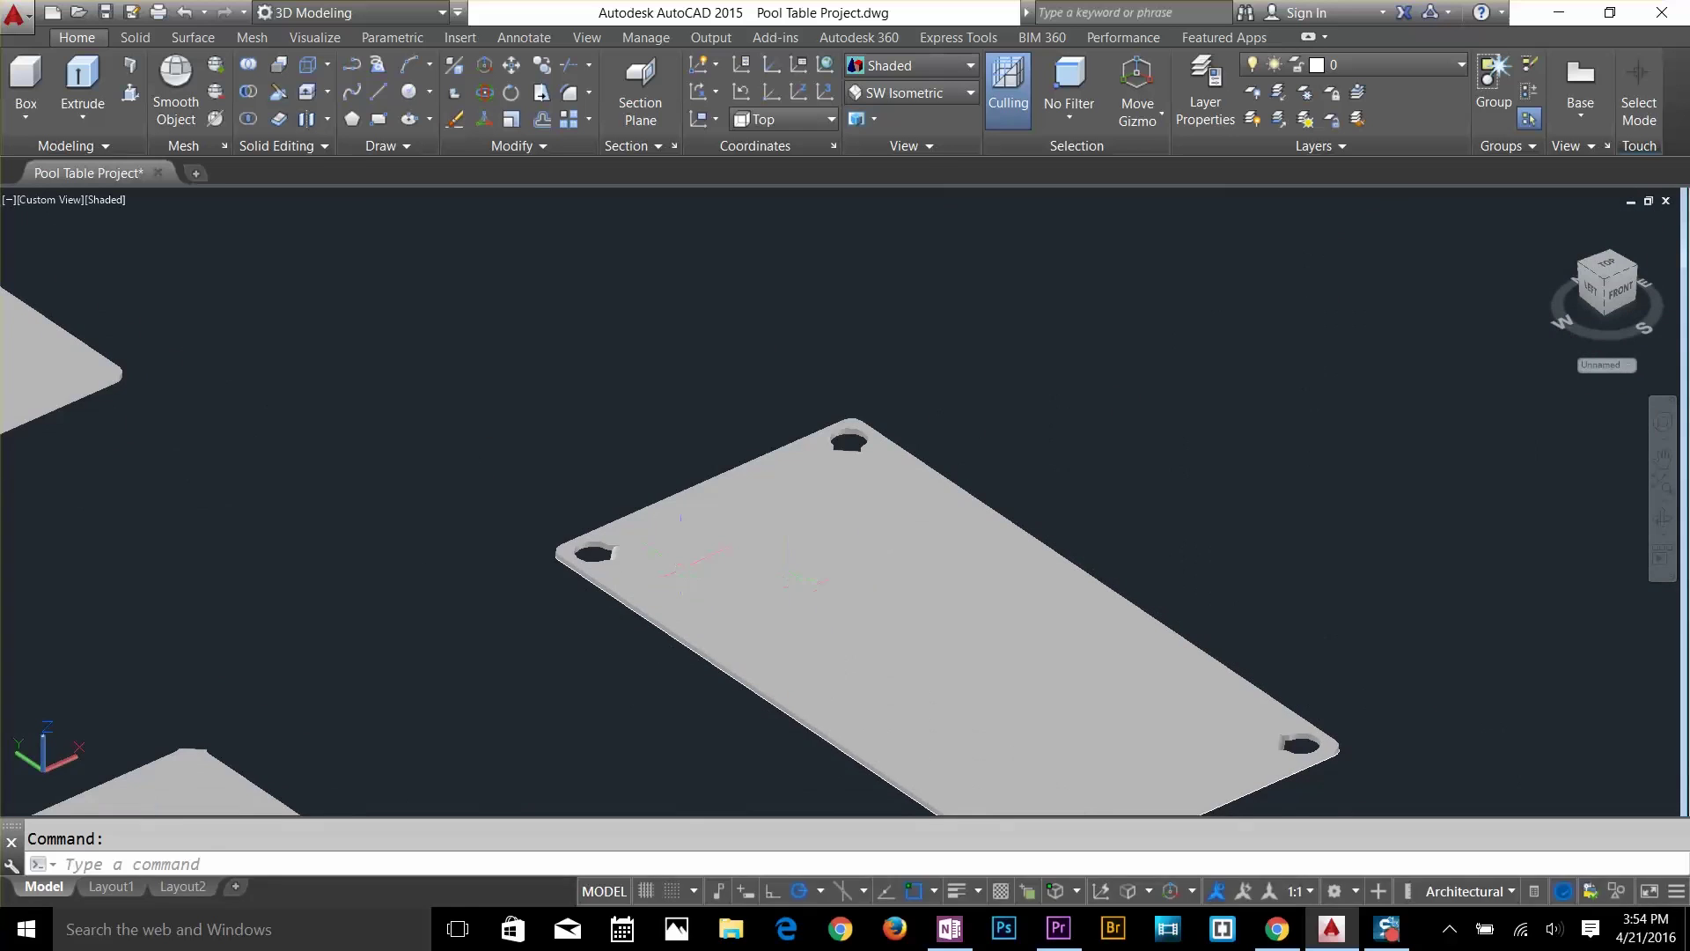
# Inspect the pocket edges around the assembled tabletop and return the visual style to Wireframe.
pyautogui.scroll(10, 1301, 638)
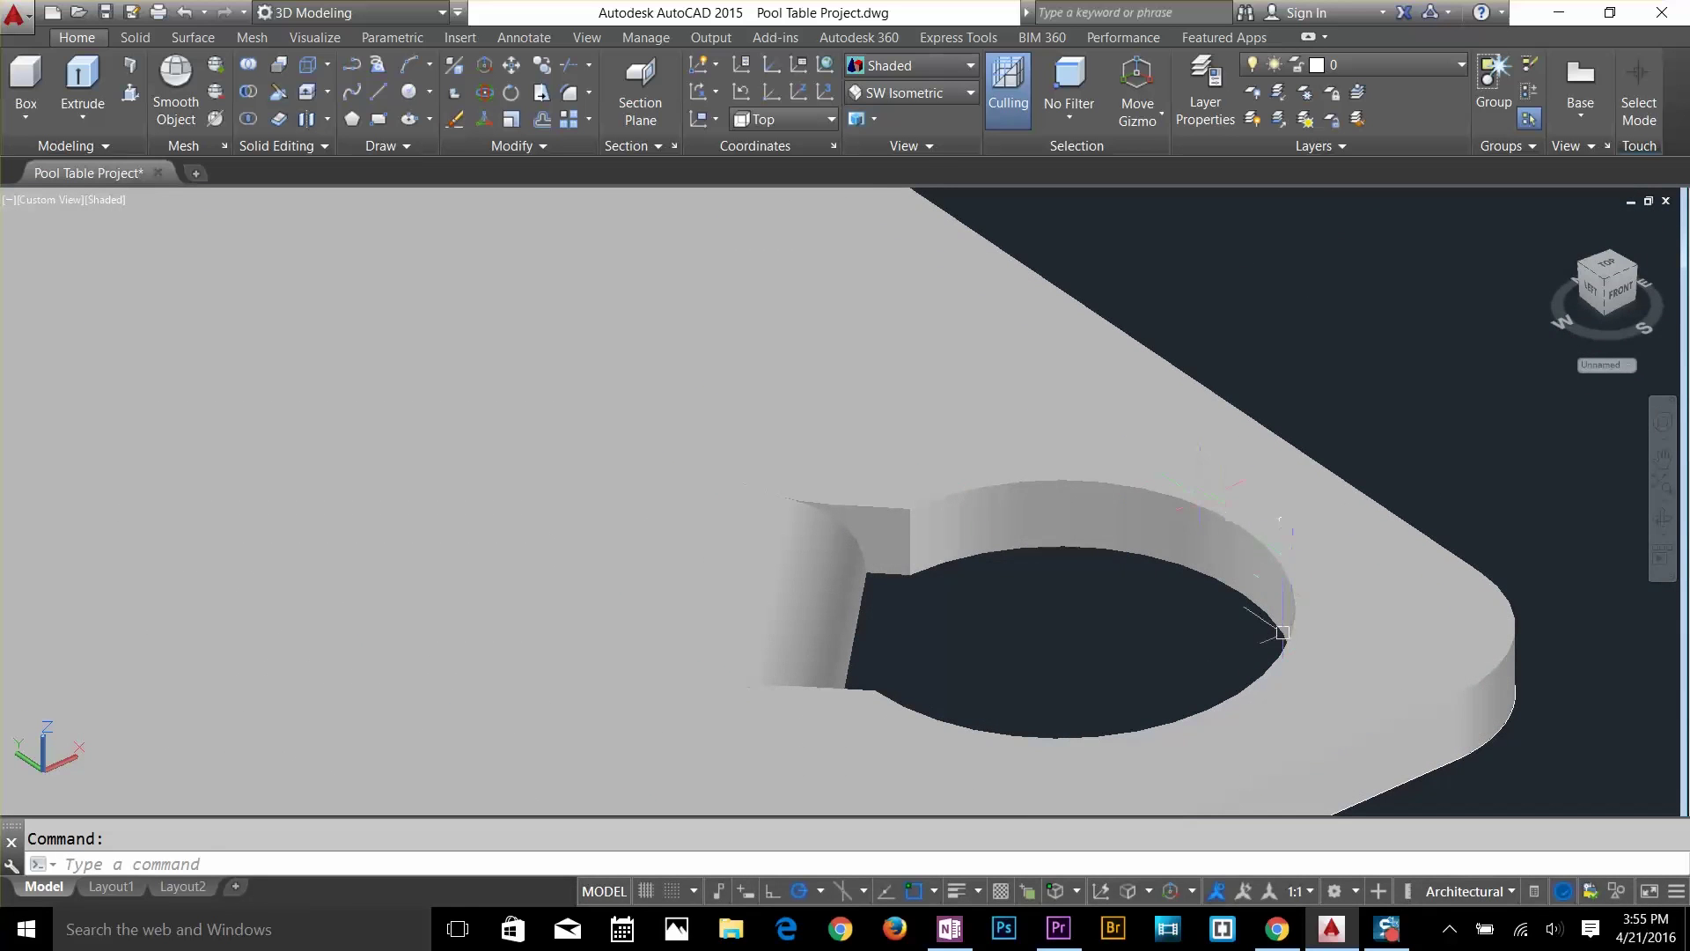
pyautogui.scroll(-10, 1024, 505)
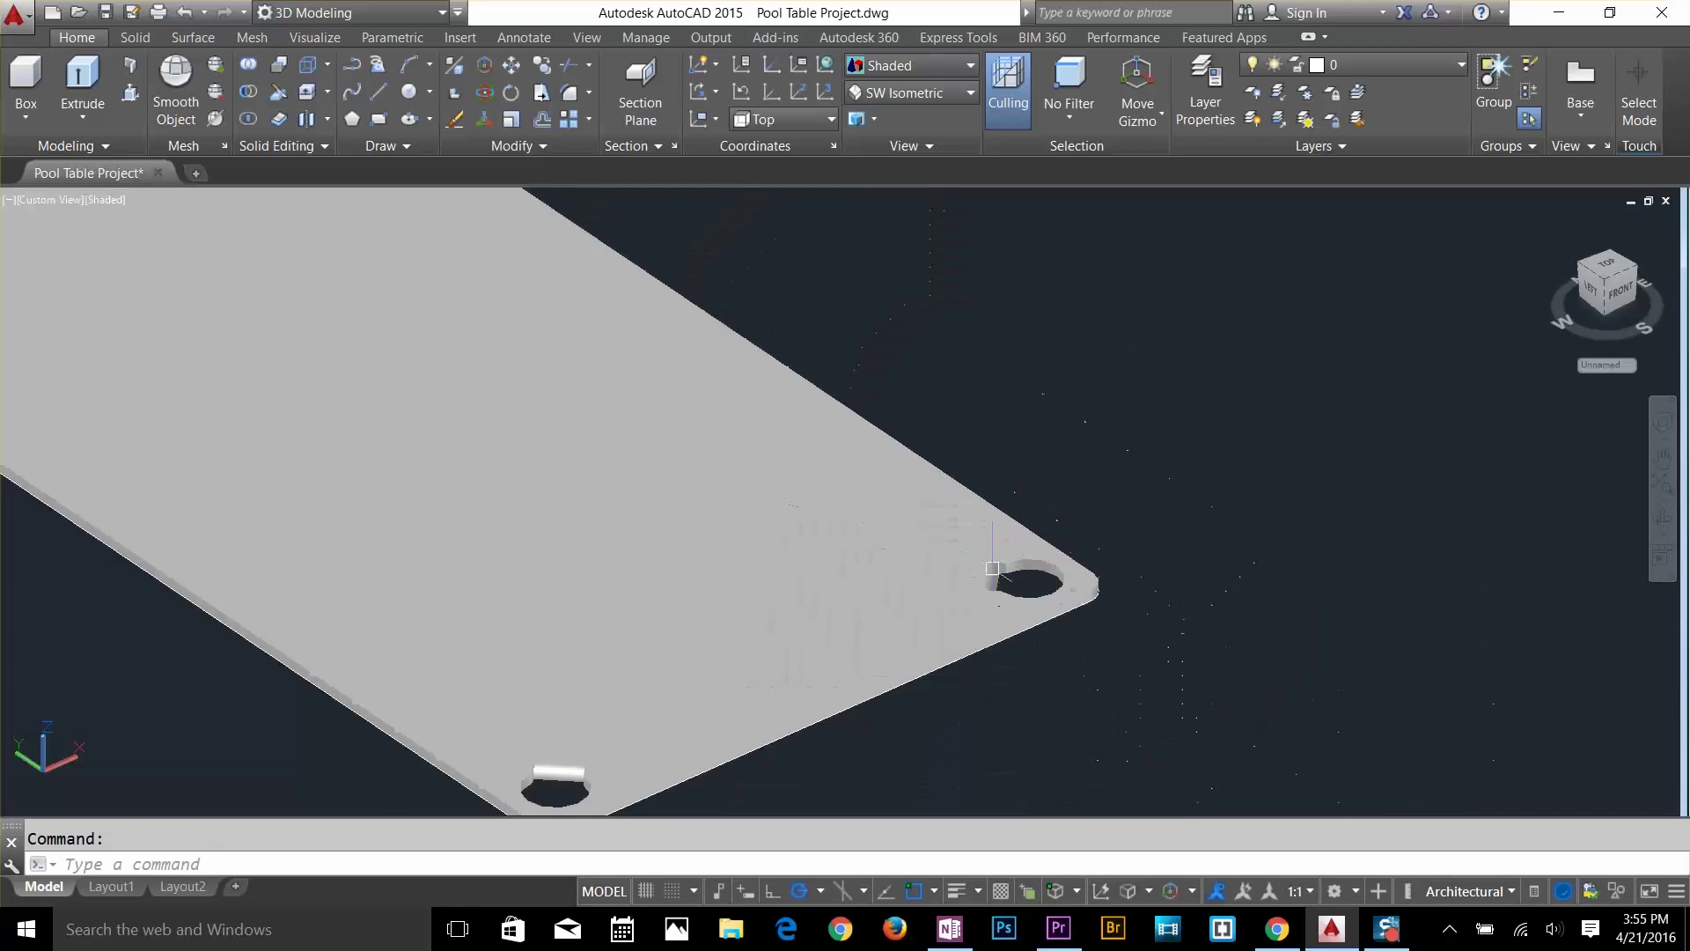
pyautogui.moveTo(796, 515); pyautogui.dragTo(1072, 551, button='middle')
pyautogui.scroll(2, 1072, 551)
pyautogui.scroll(2, 1072, 551)
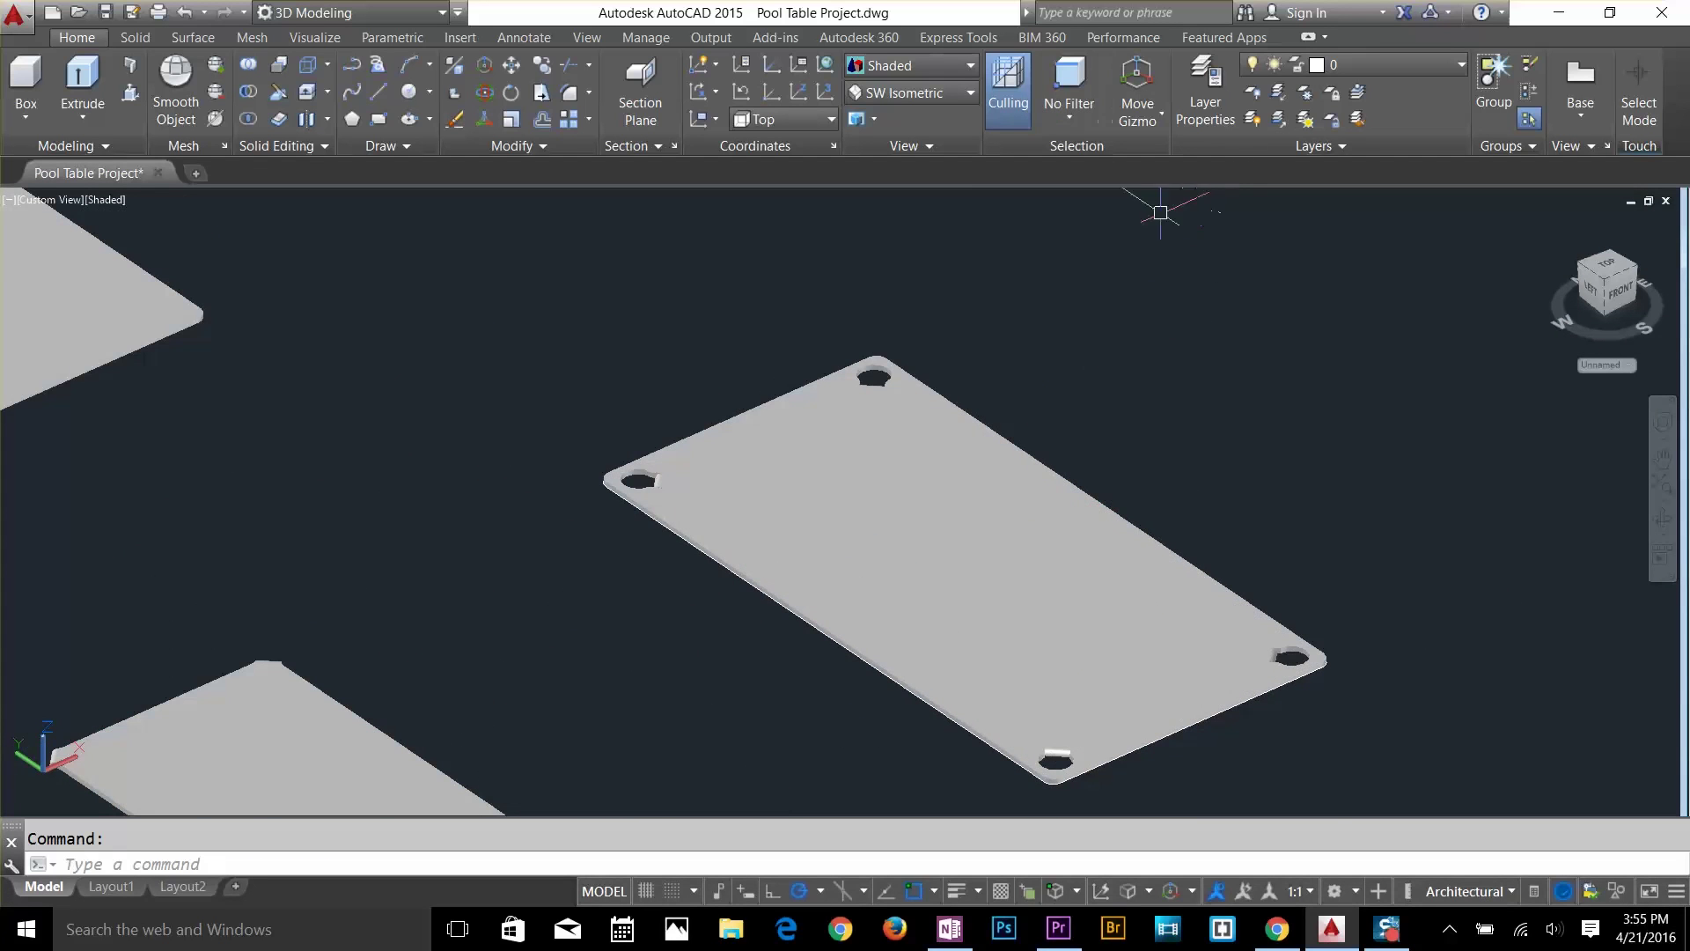
pyautogui.click(942, 66)
pyautogui.click(874, 280)
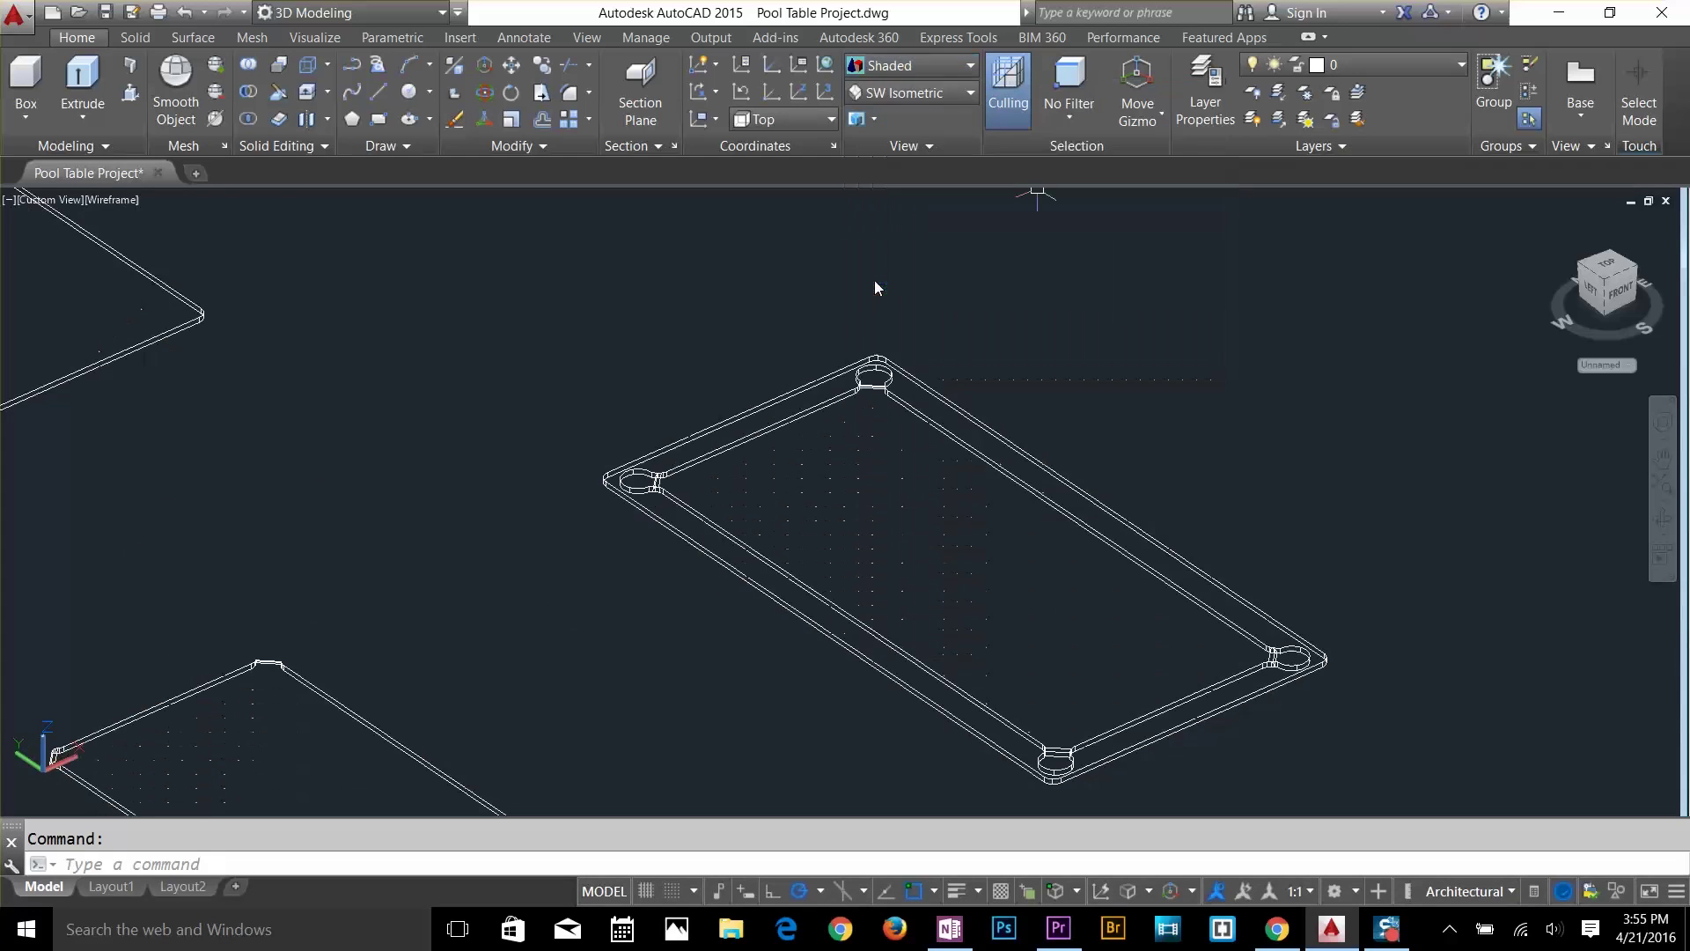
# Create two new layers named bed and boundry.
pyautogui.click(1202, 103)
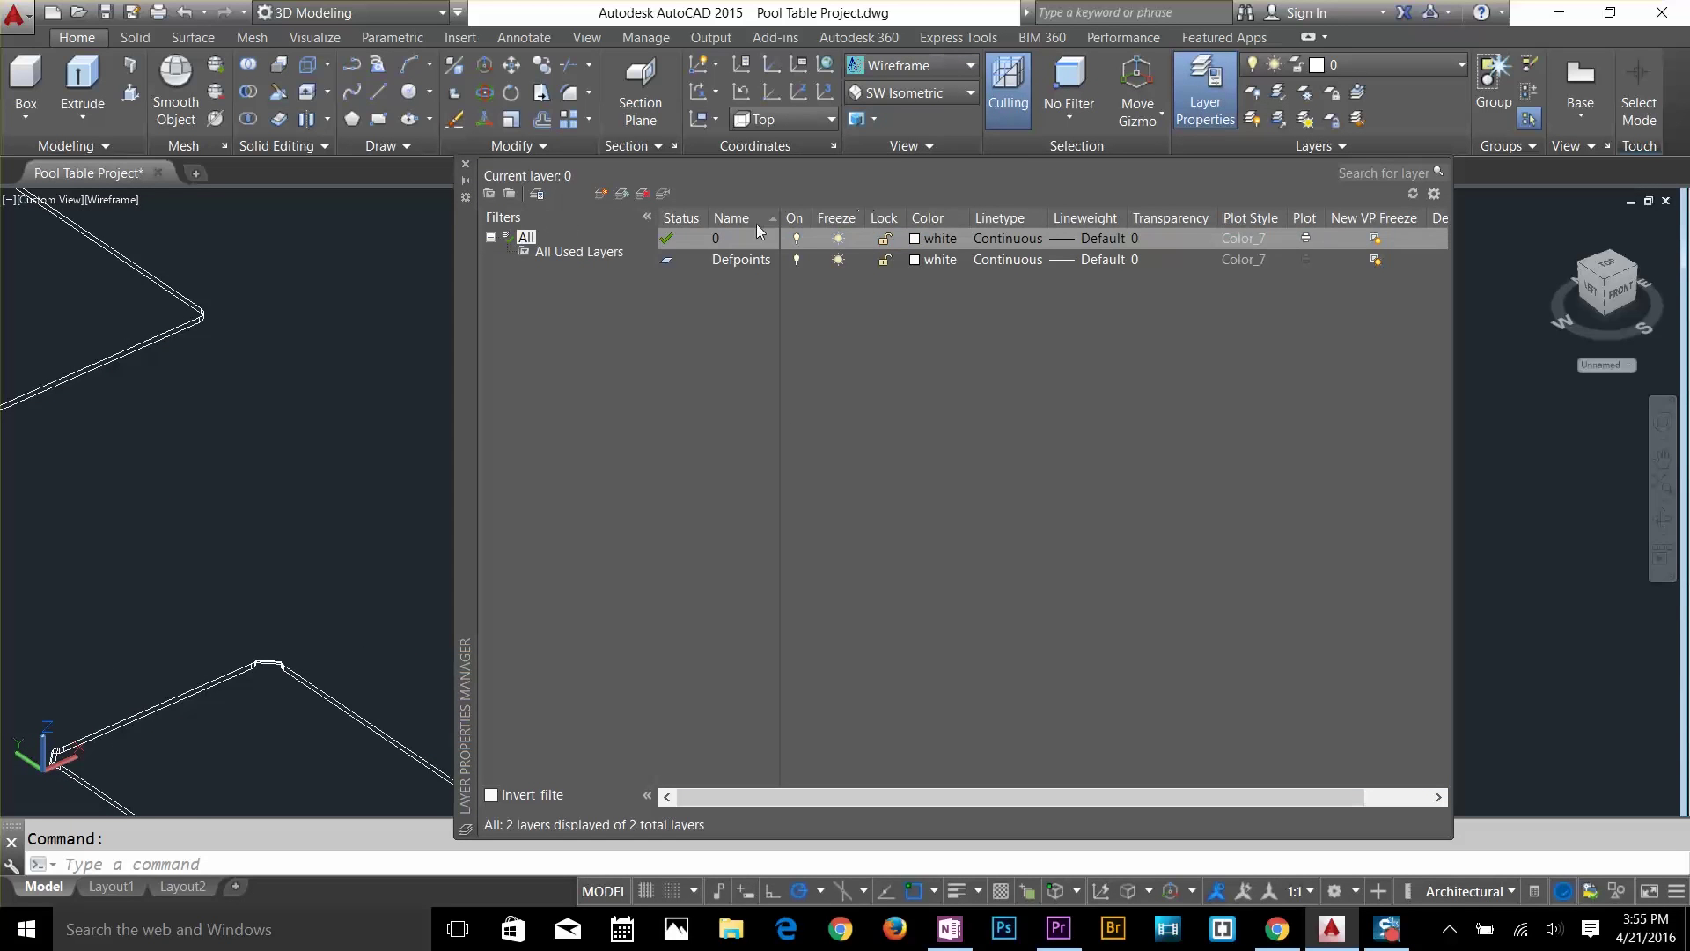
pyautogui.click(602, 193)
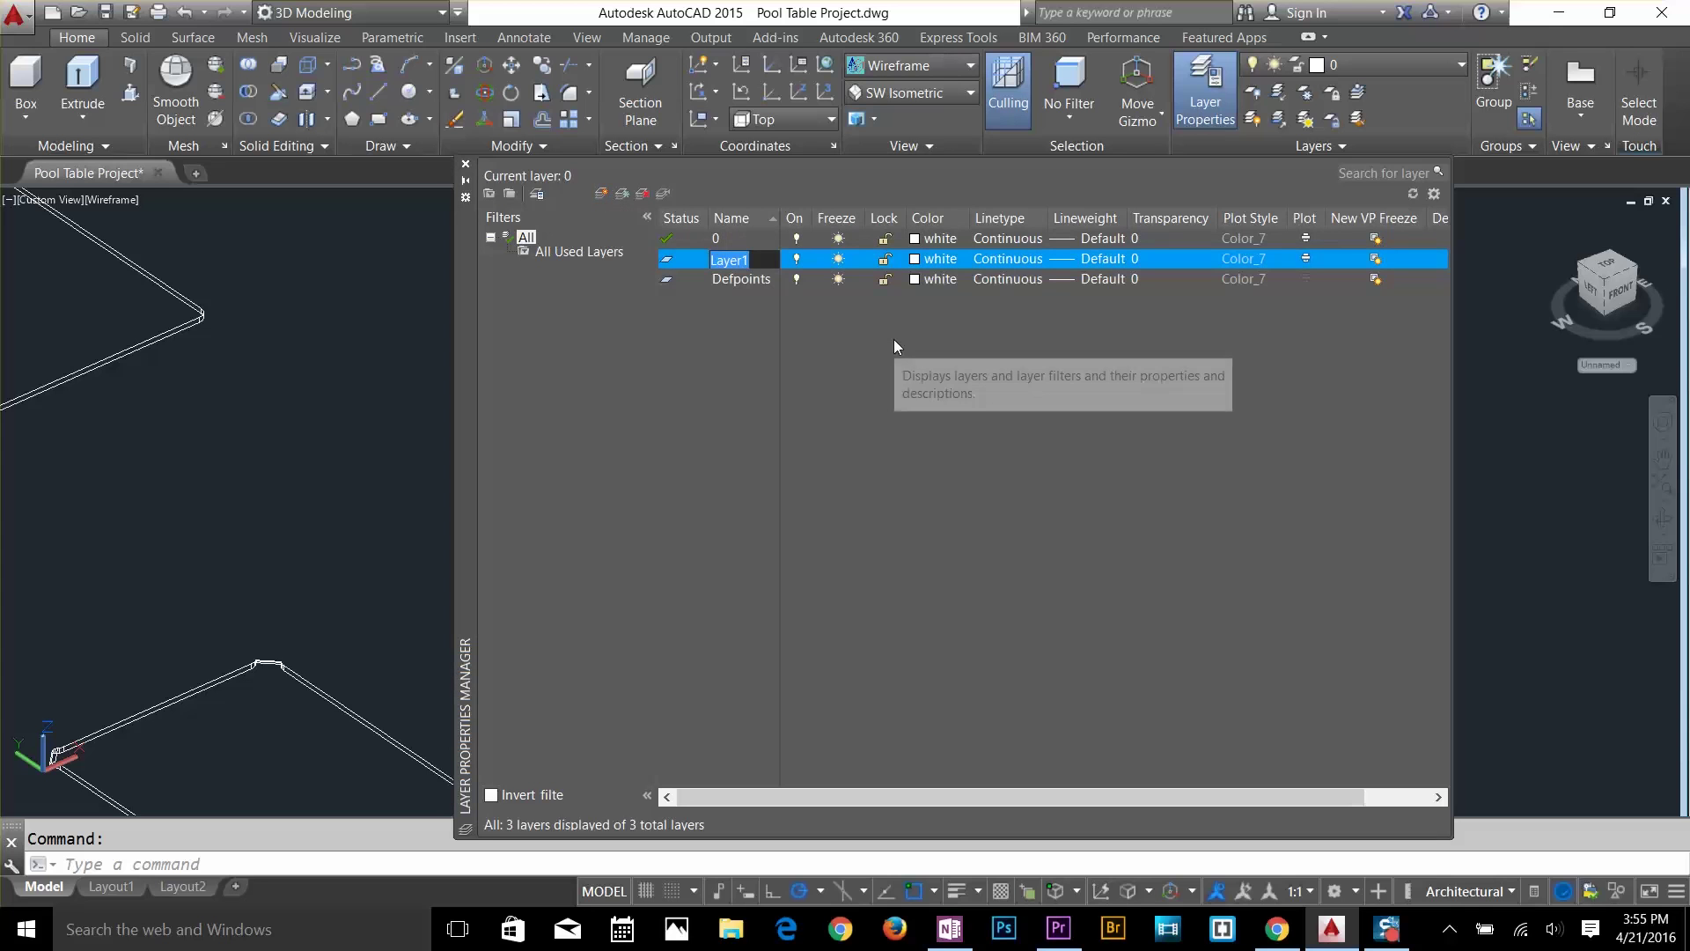
pyautogui.write('bed')
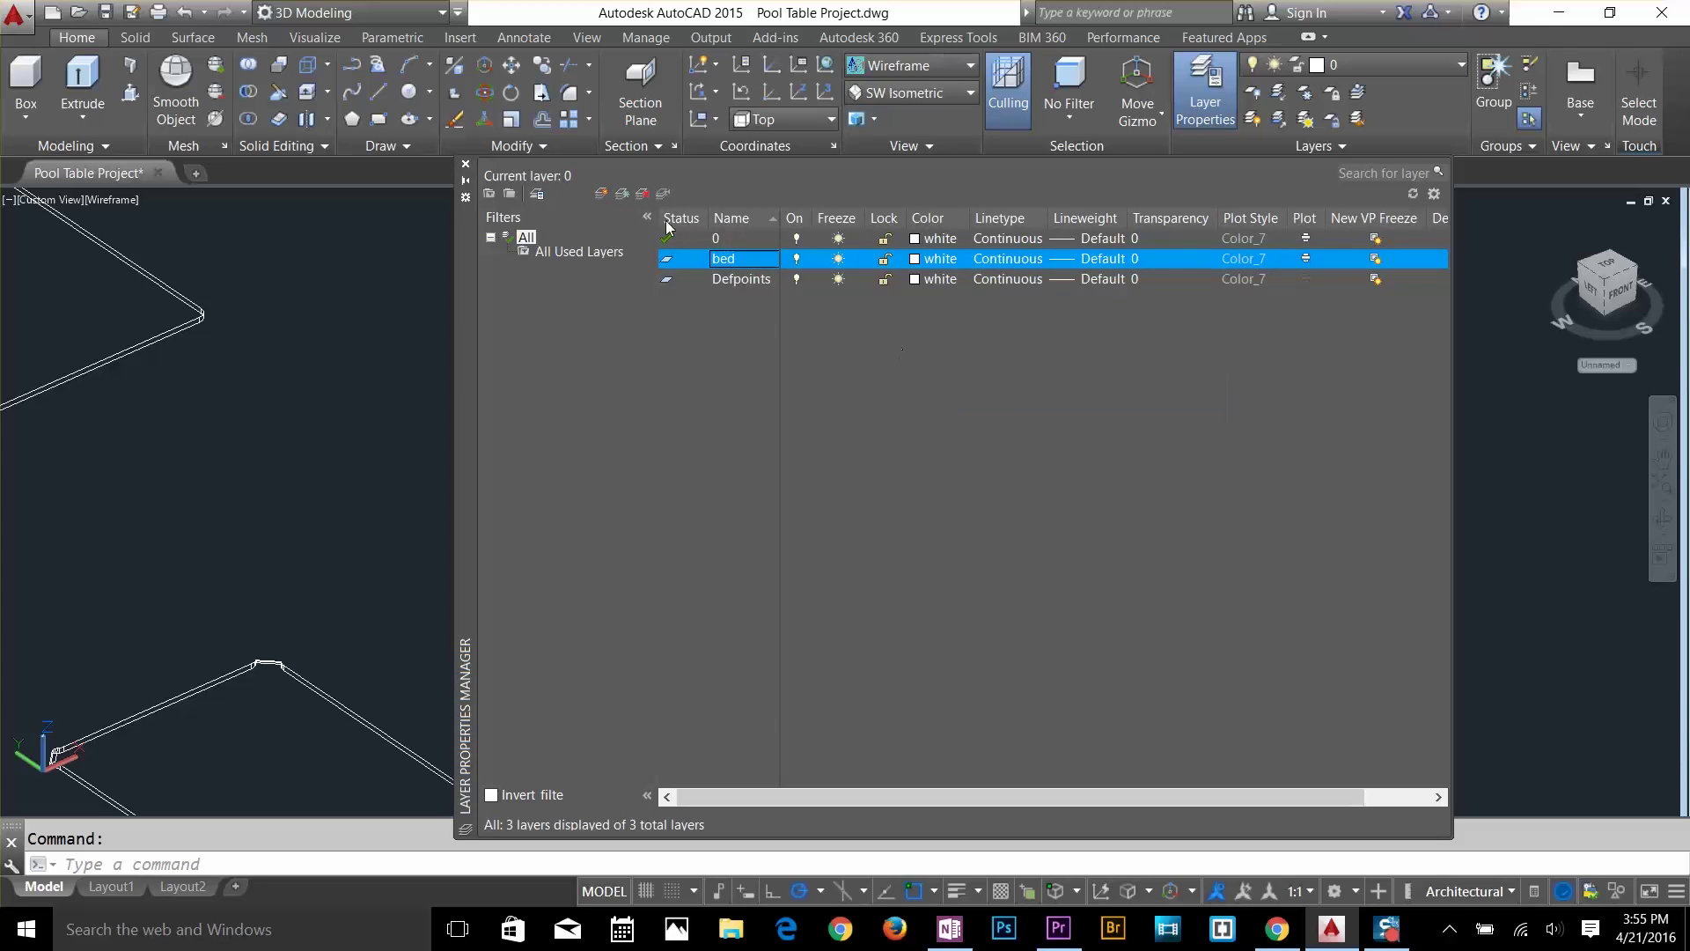
pyautogui.press(',')
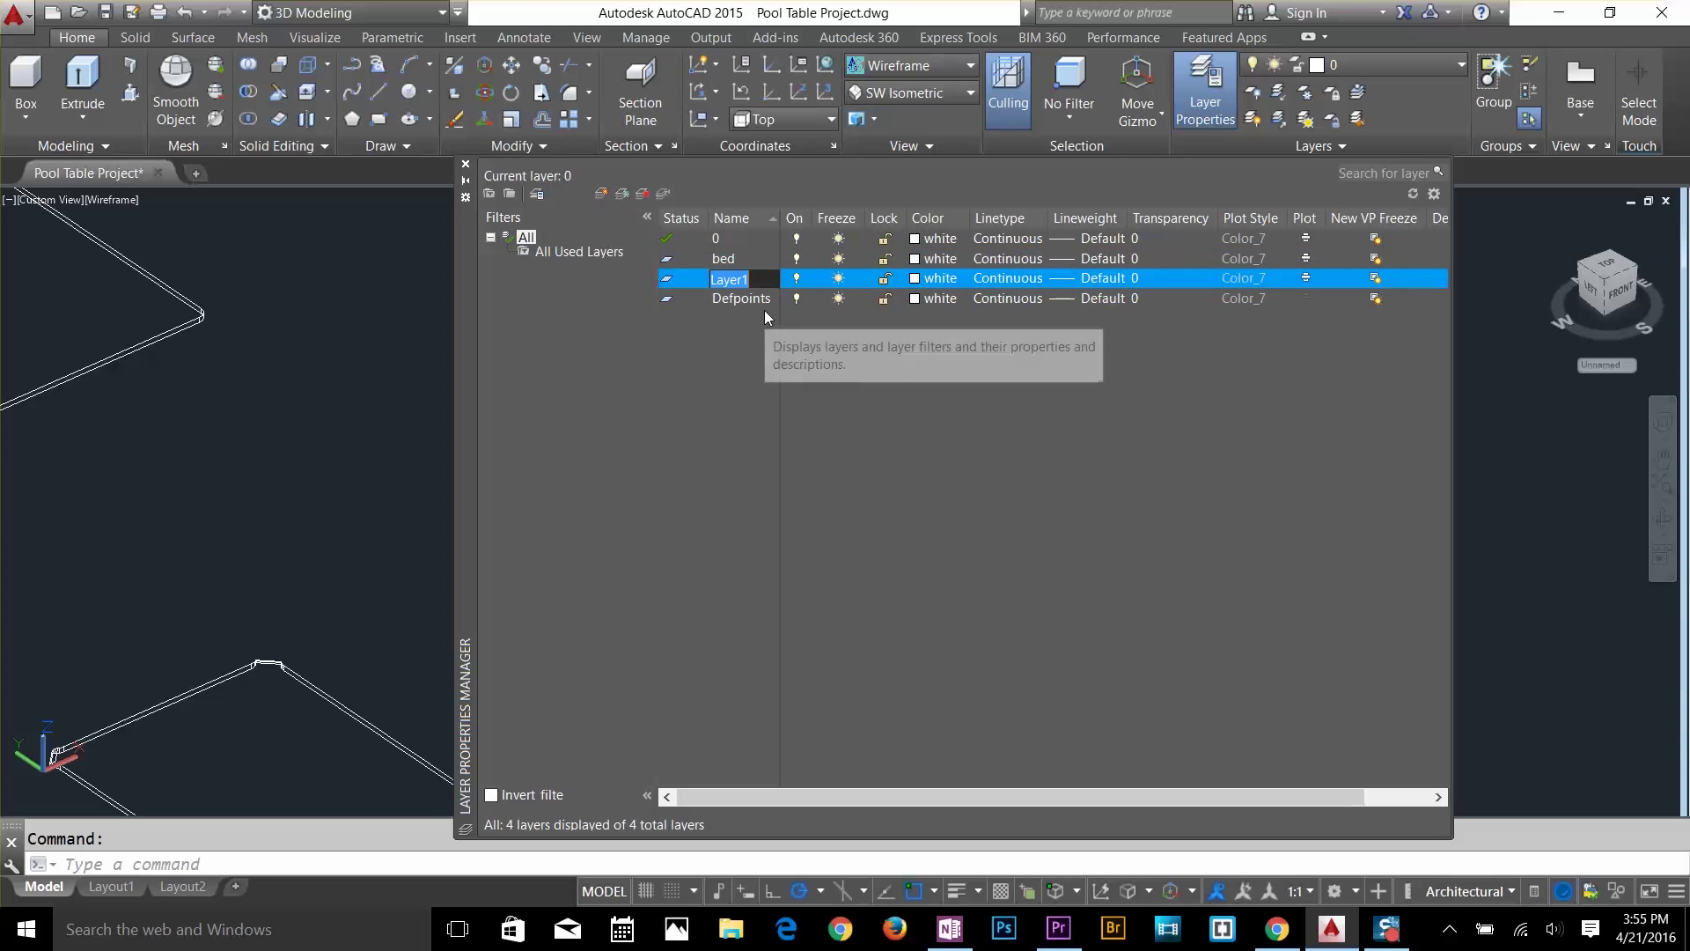
pyautogui.write('boundry')
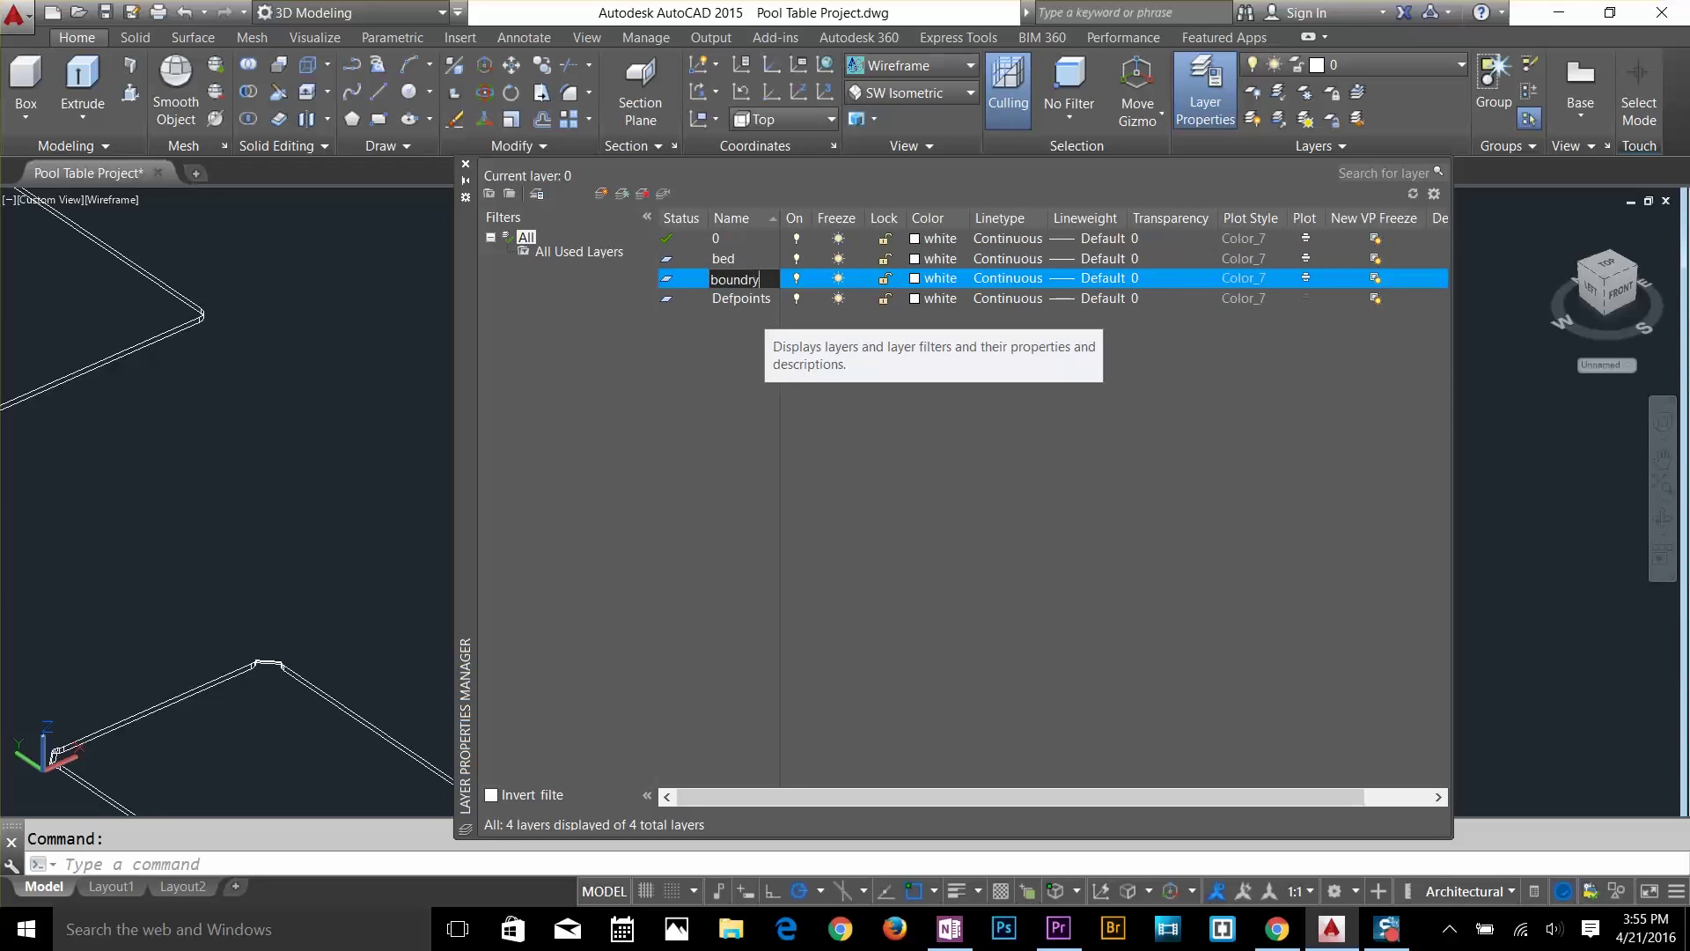
pyautogui.press('Return')
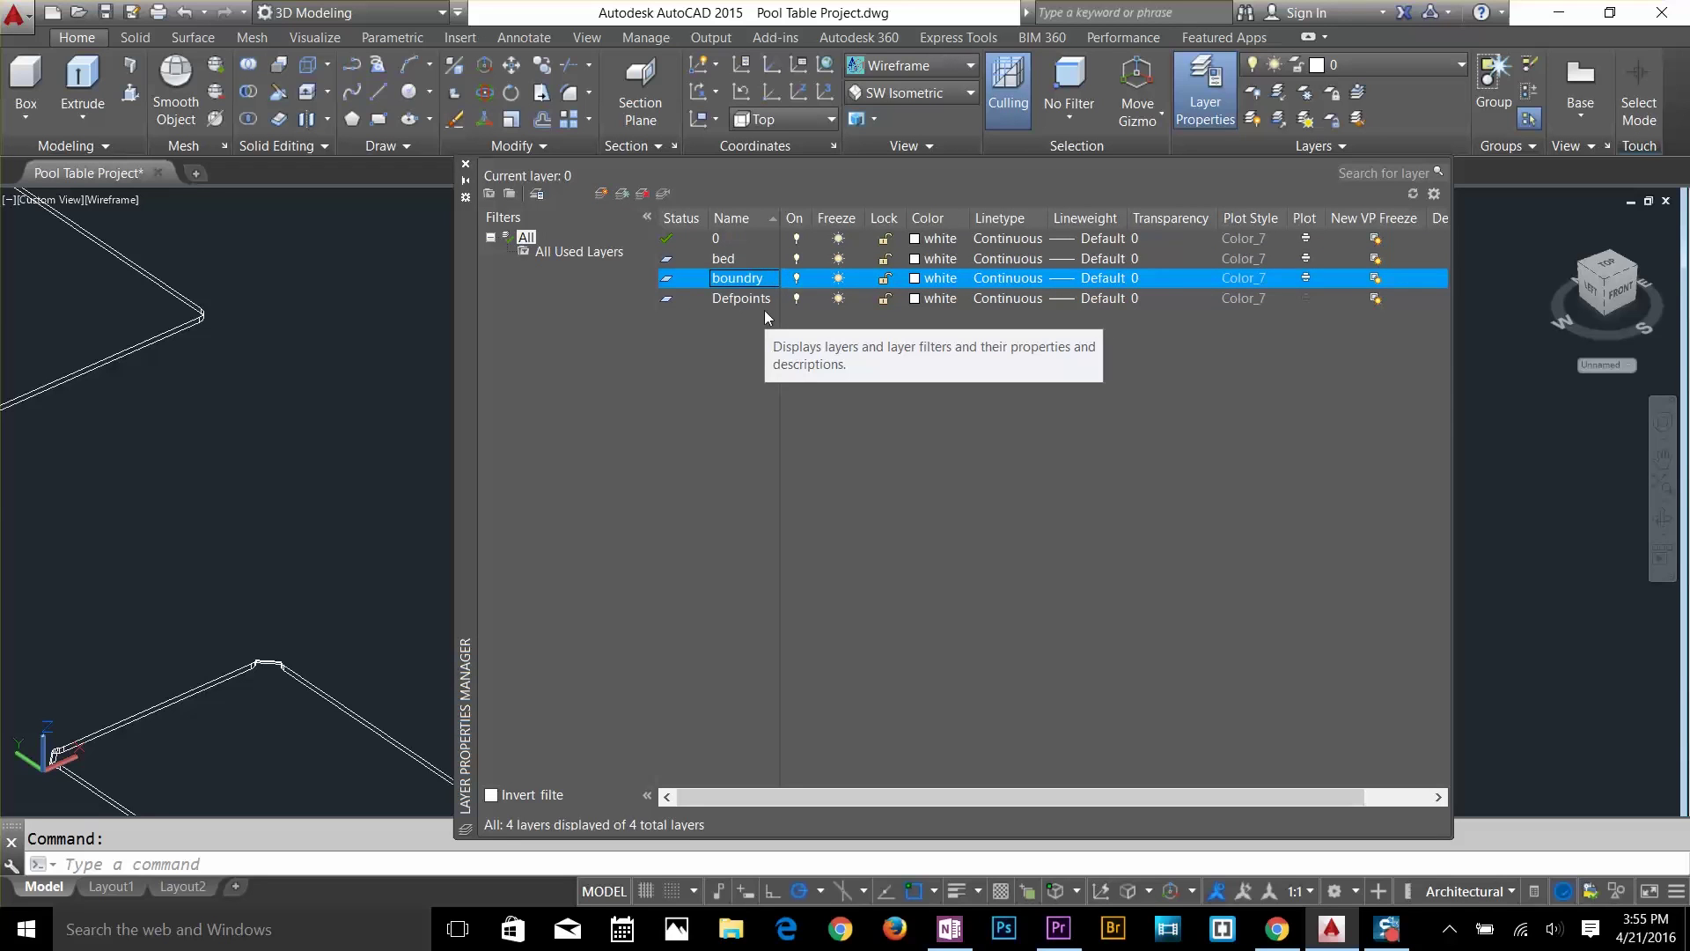
# Add two more layers named pockets and body.
pyautogui.click(602, 195)
pyautogui.write('pockets')
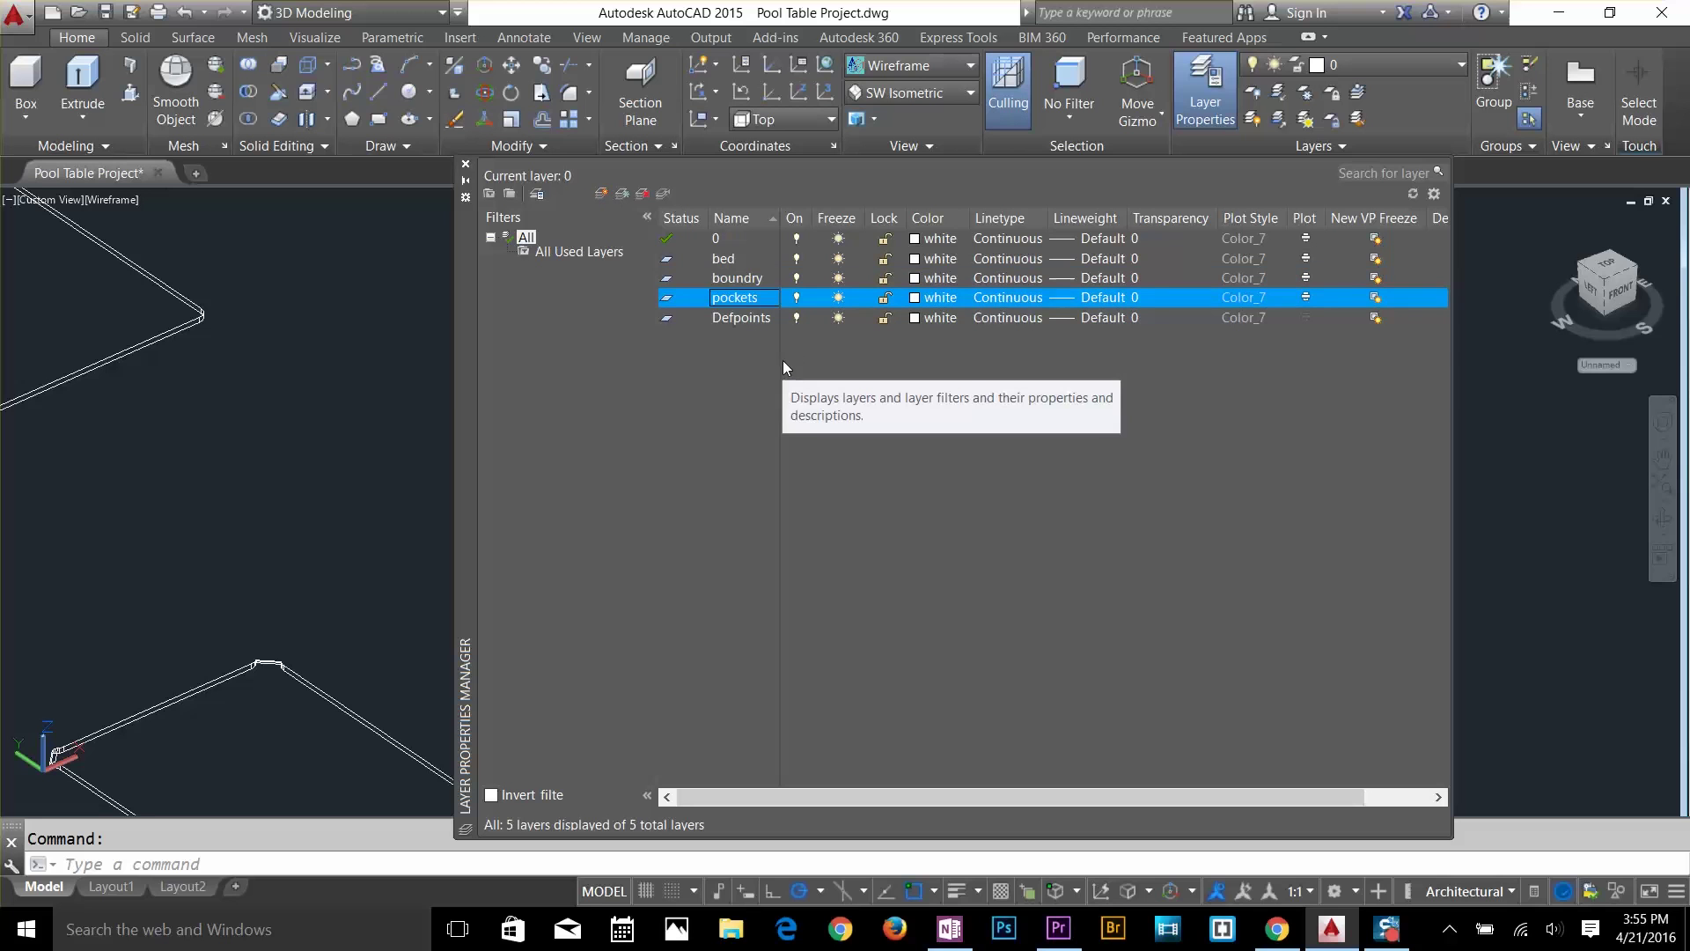
pyautogui.click(602, 195)
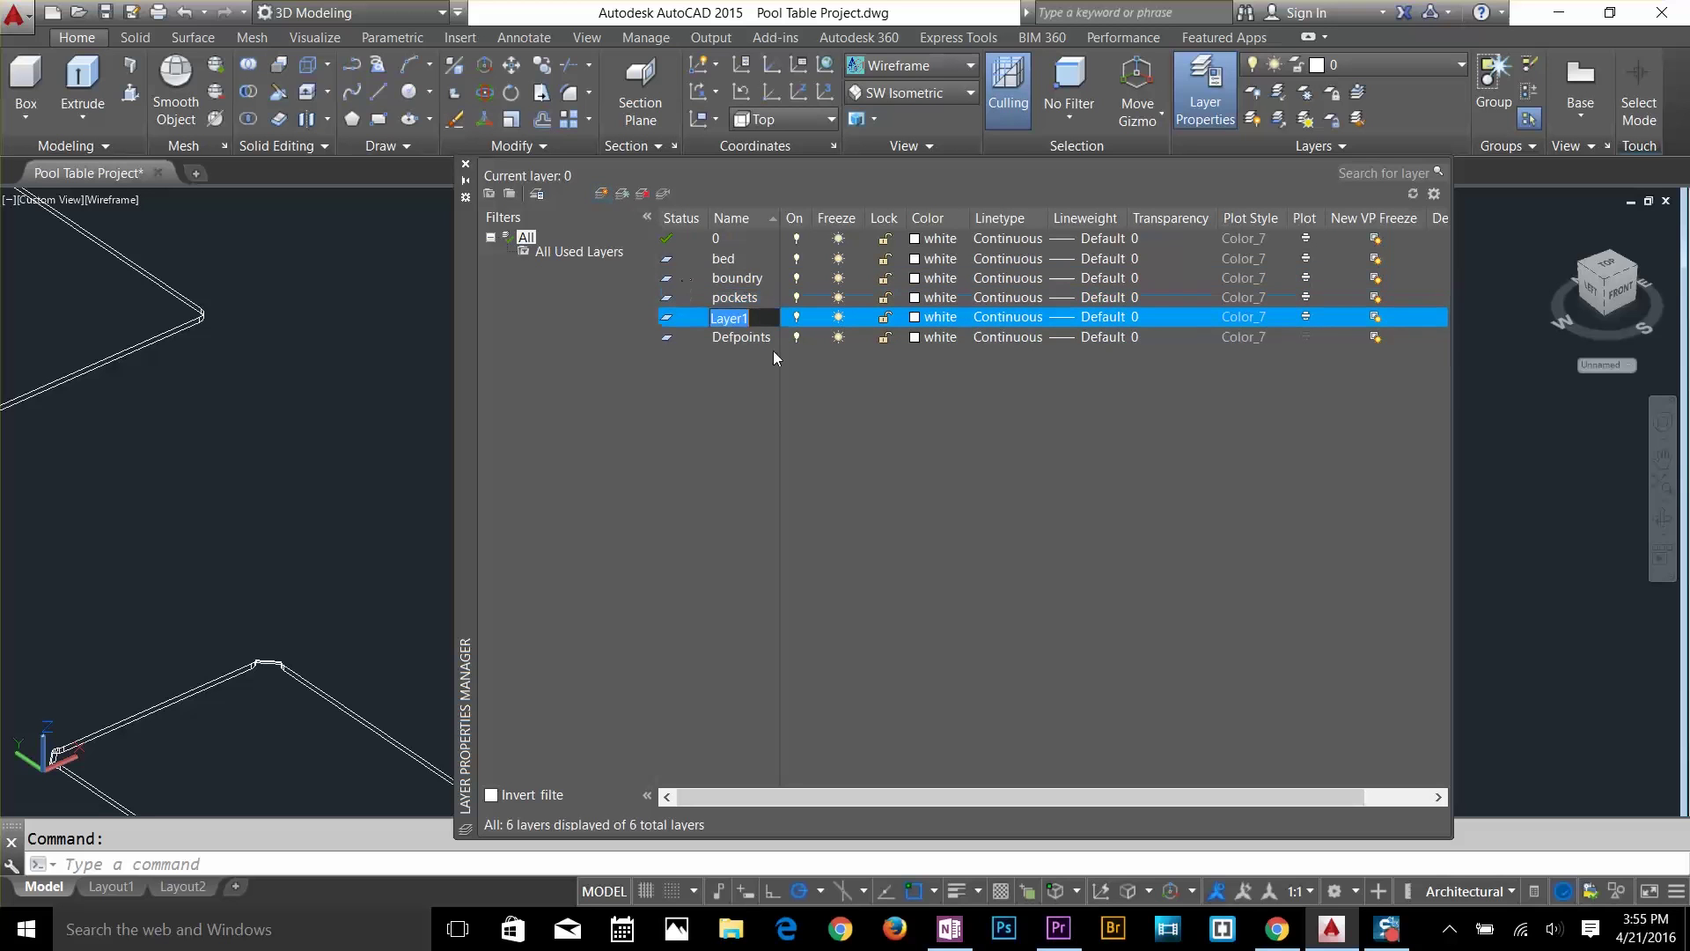
pyautogui.write('body')
pyautogui.press('Return')
# Set layer 0's colour to green index 95.
pyautogui.click(939, 238)
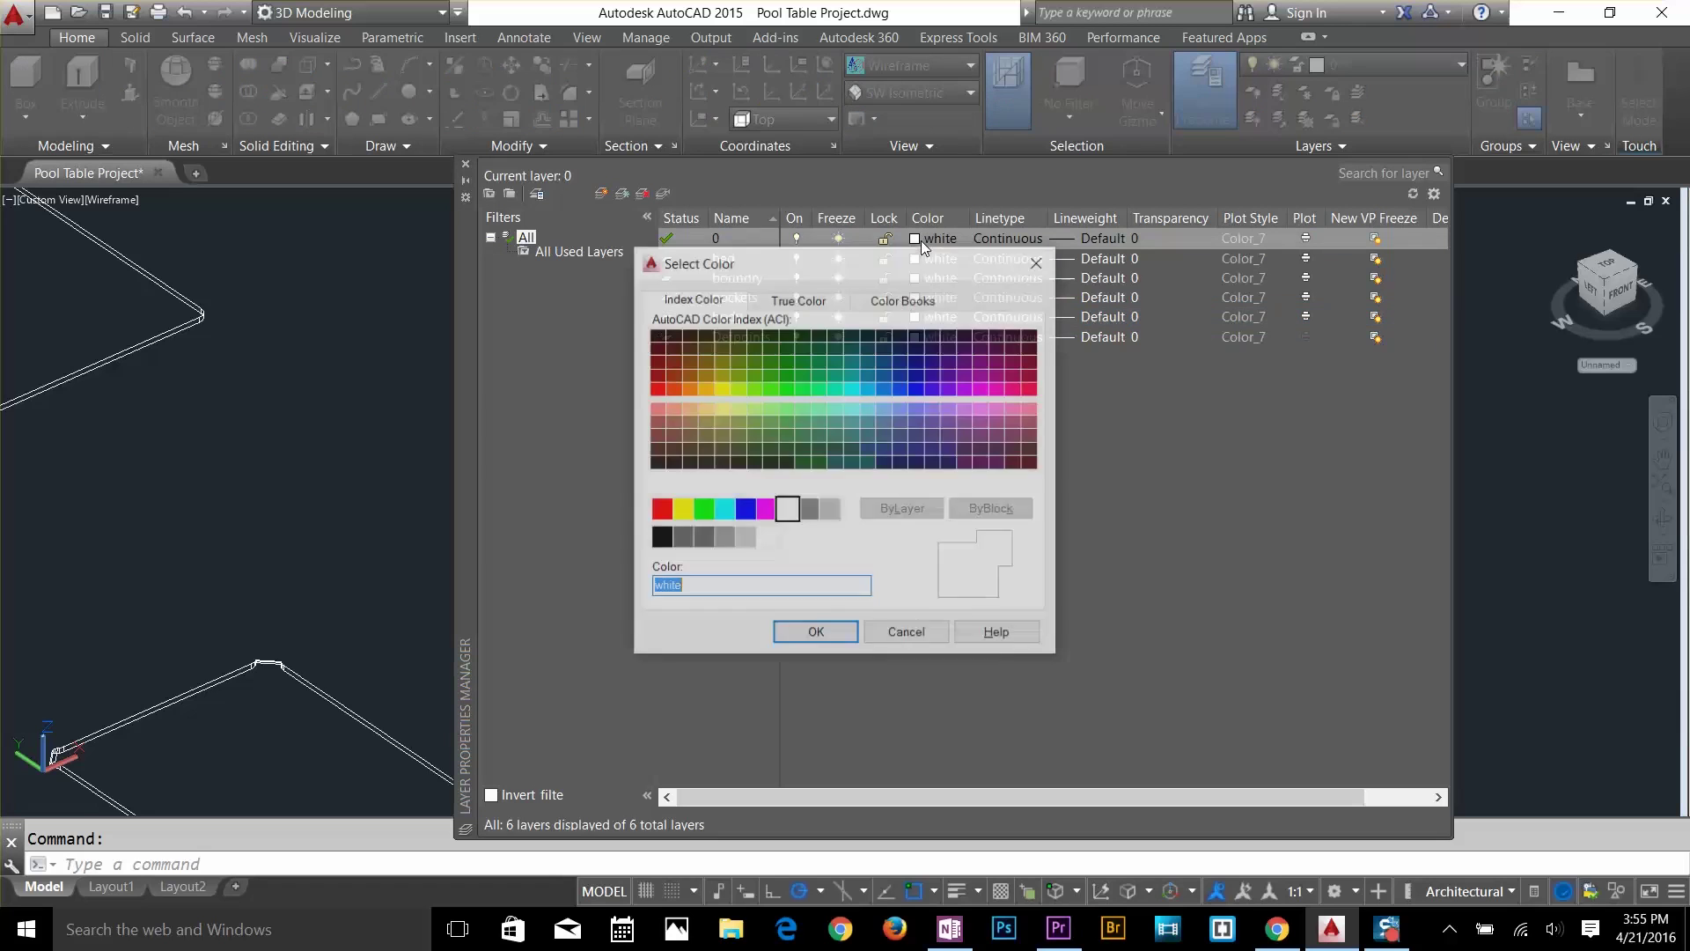
pyautogui.click(786, 435)
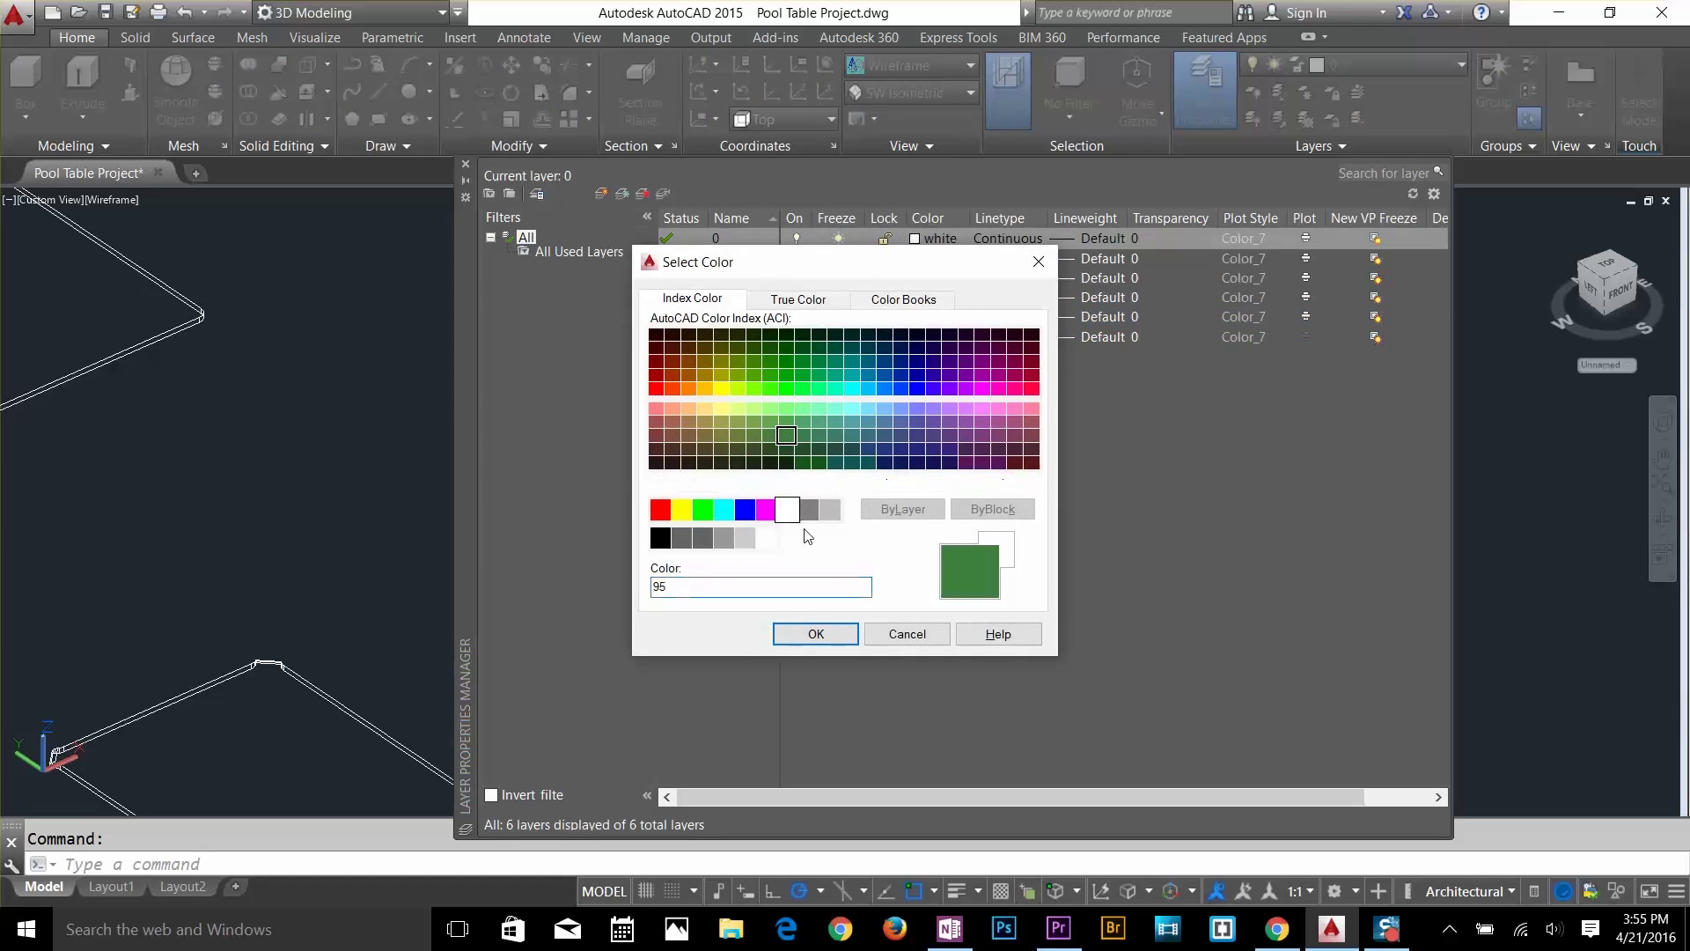
pyautogui.click(816, 634)
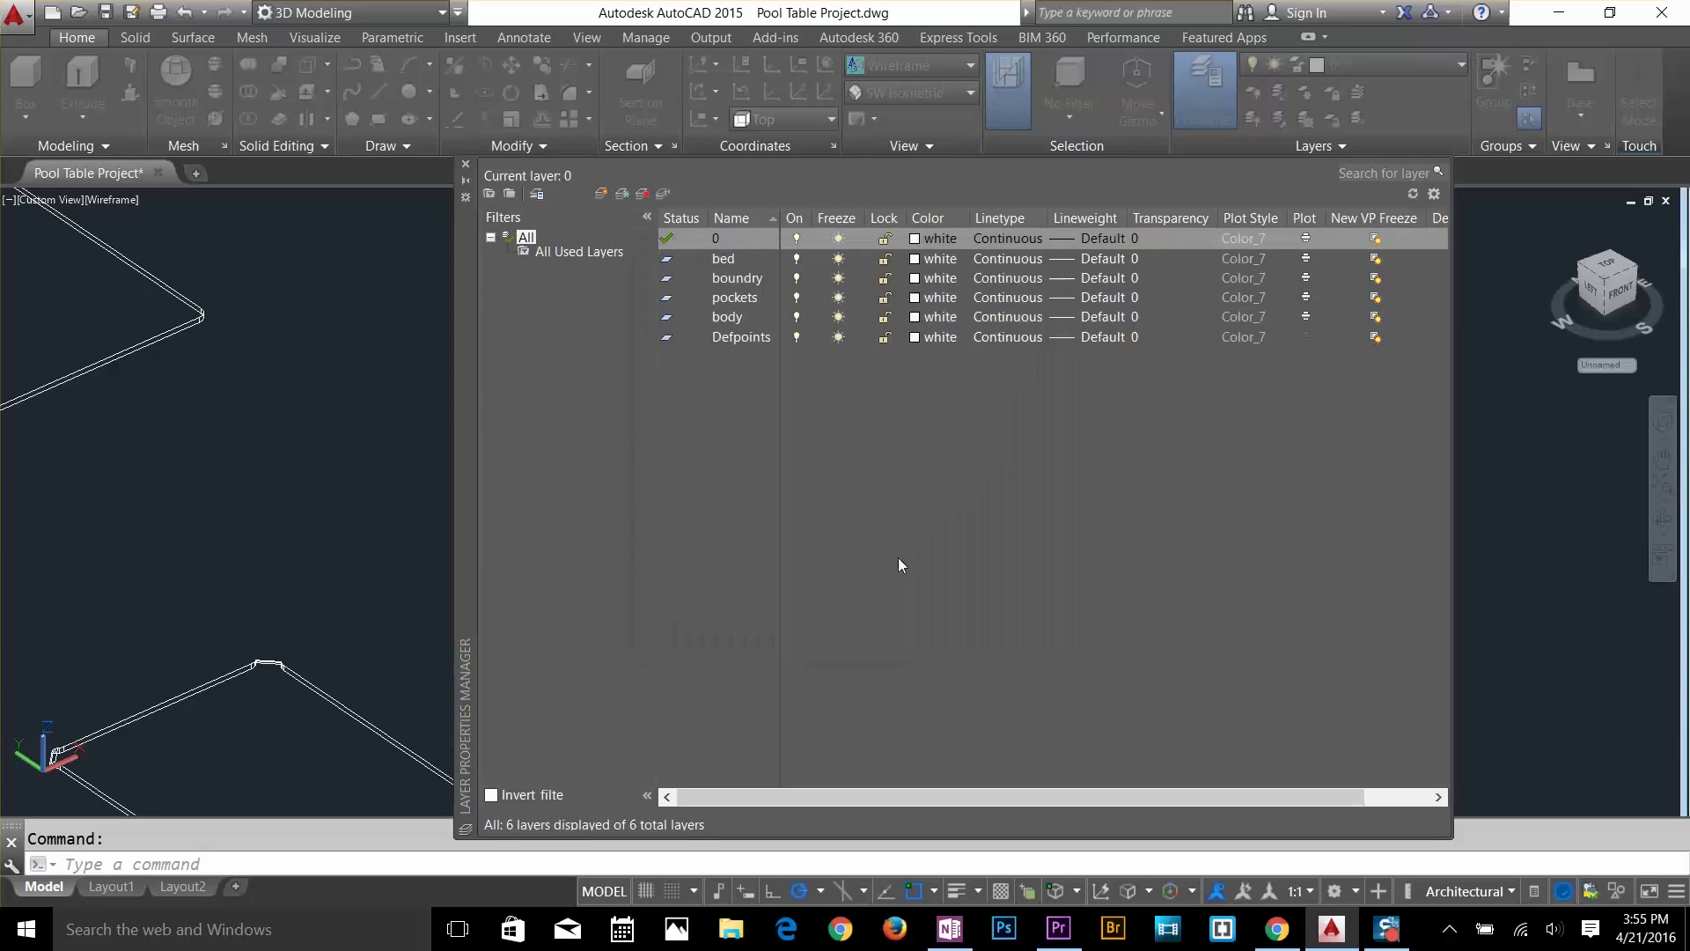
# Set the bed layer's colour to green index 95 and the boundry layer's colour to brown index 37.
pyautogui.click(920, 257)
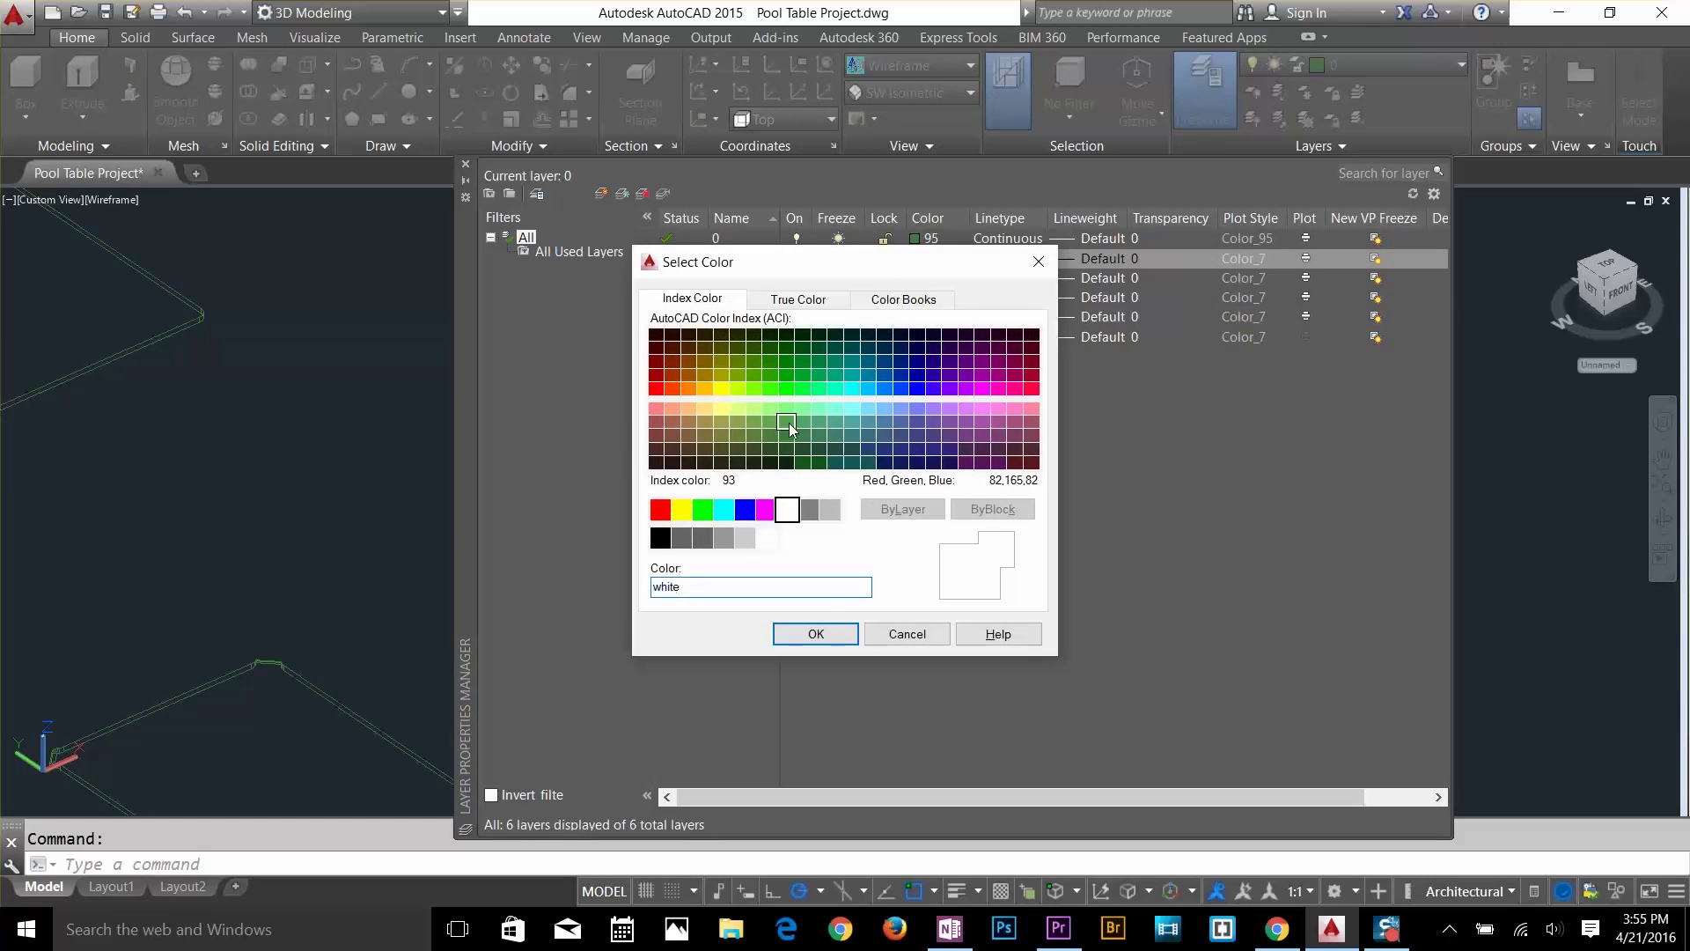
pyautogui.click(786, 435)
pyautogui.click(815, 634)
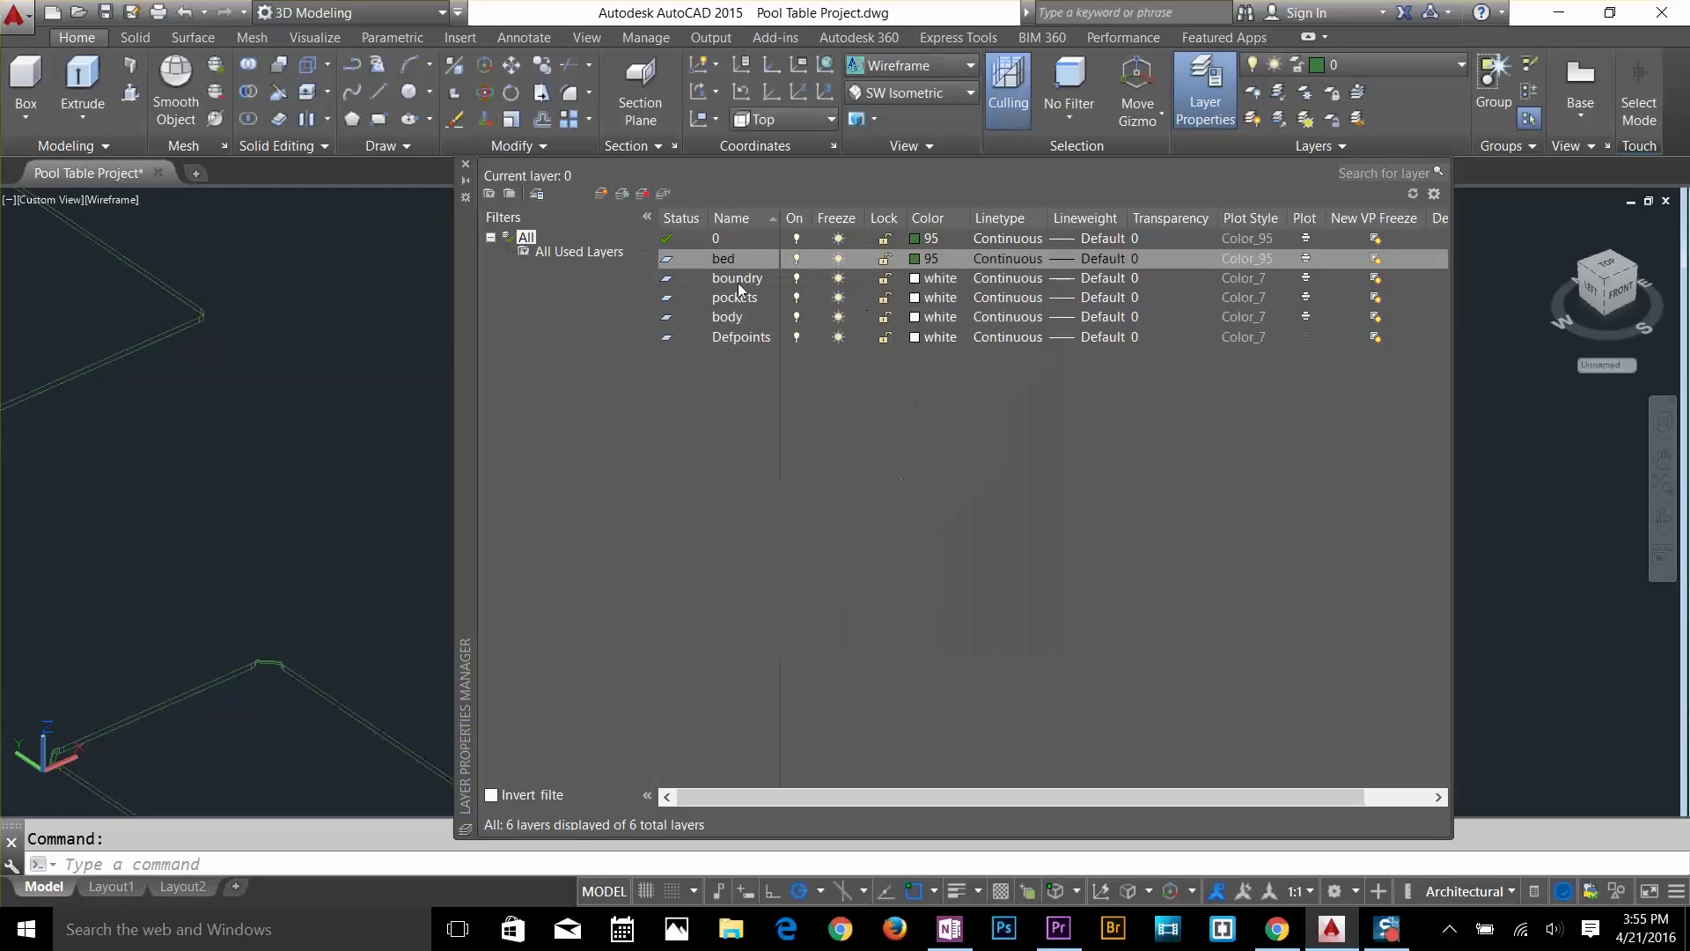
pyautogui.click(917, 277)
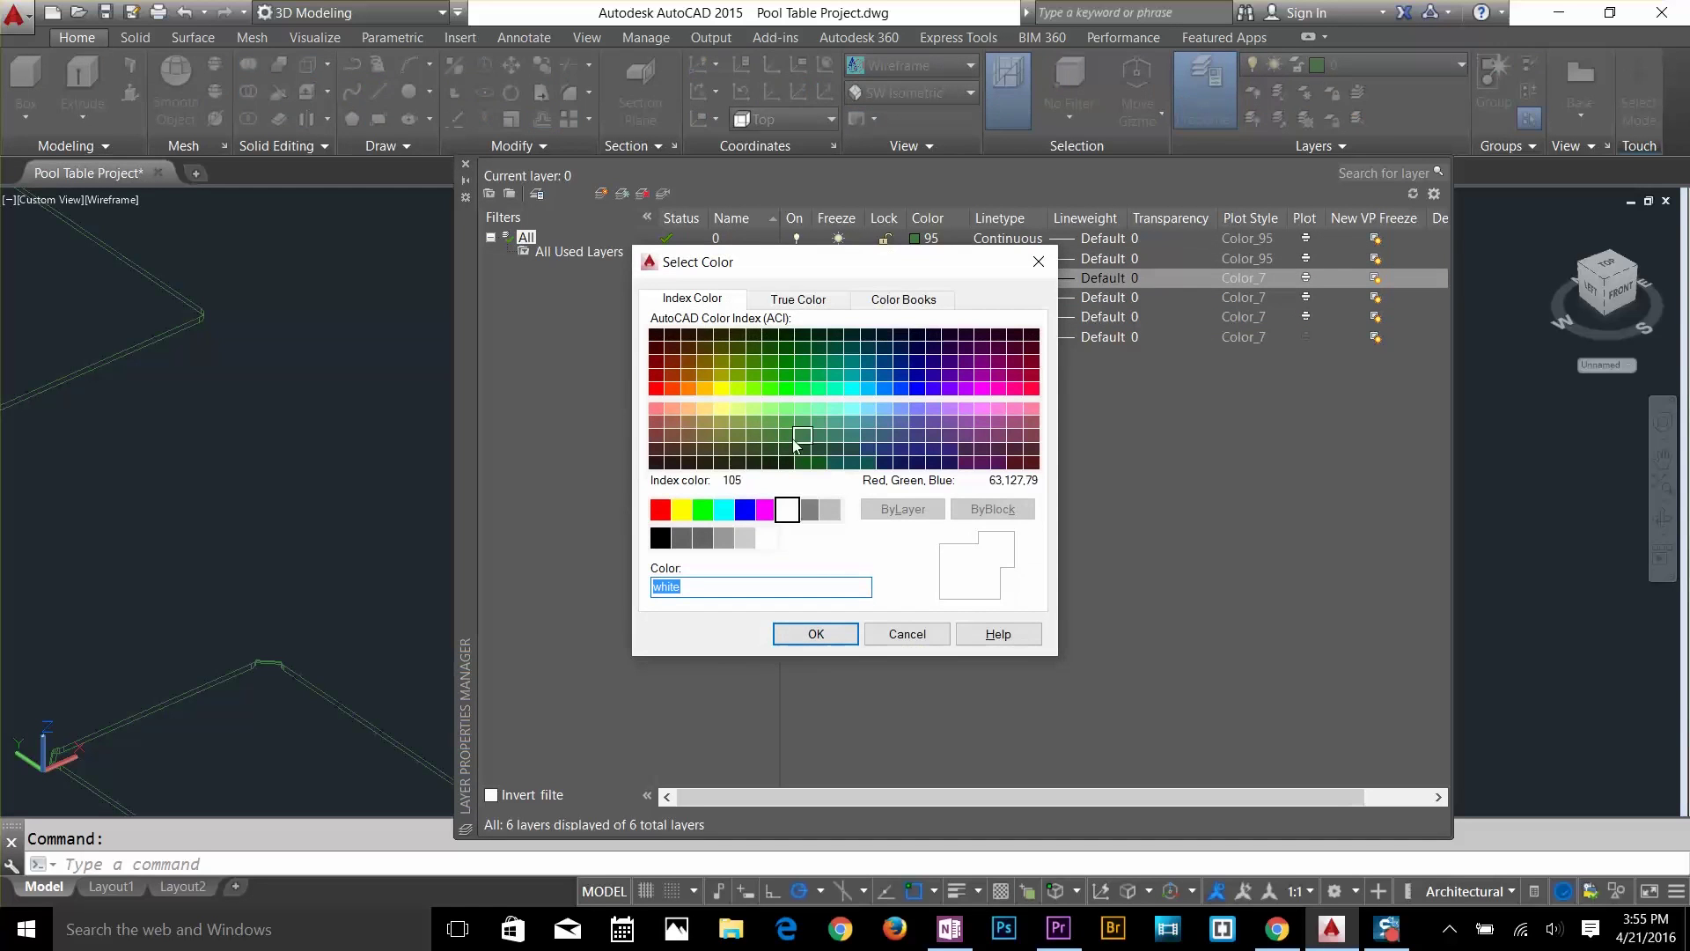
pyautogui.click(691, 451)
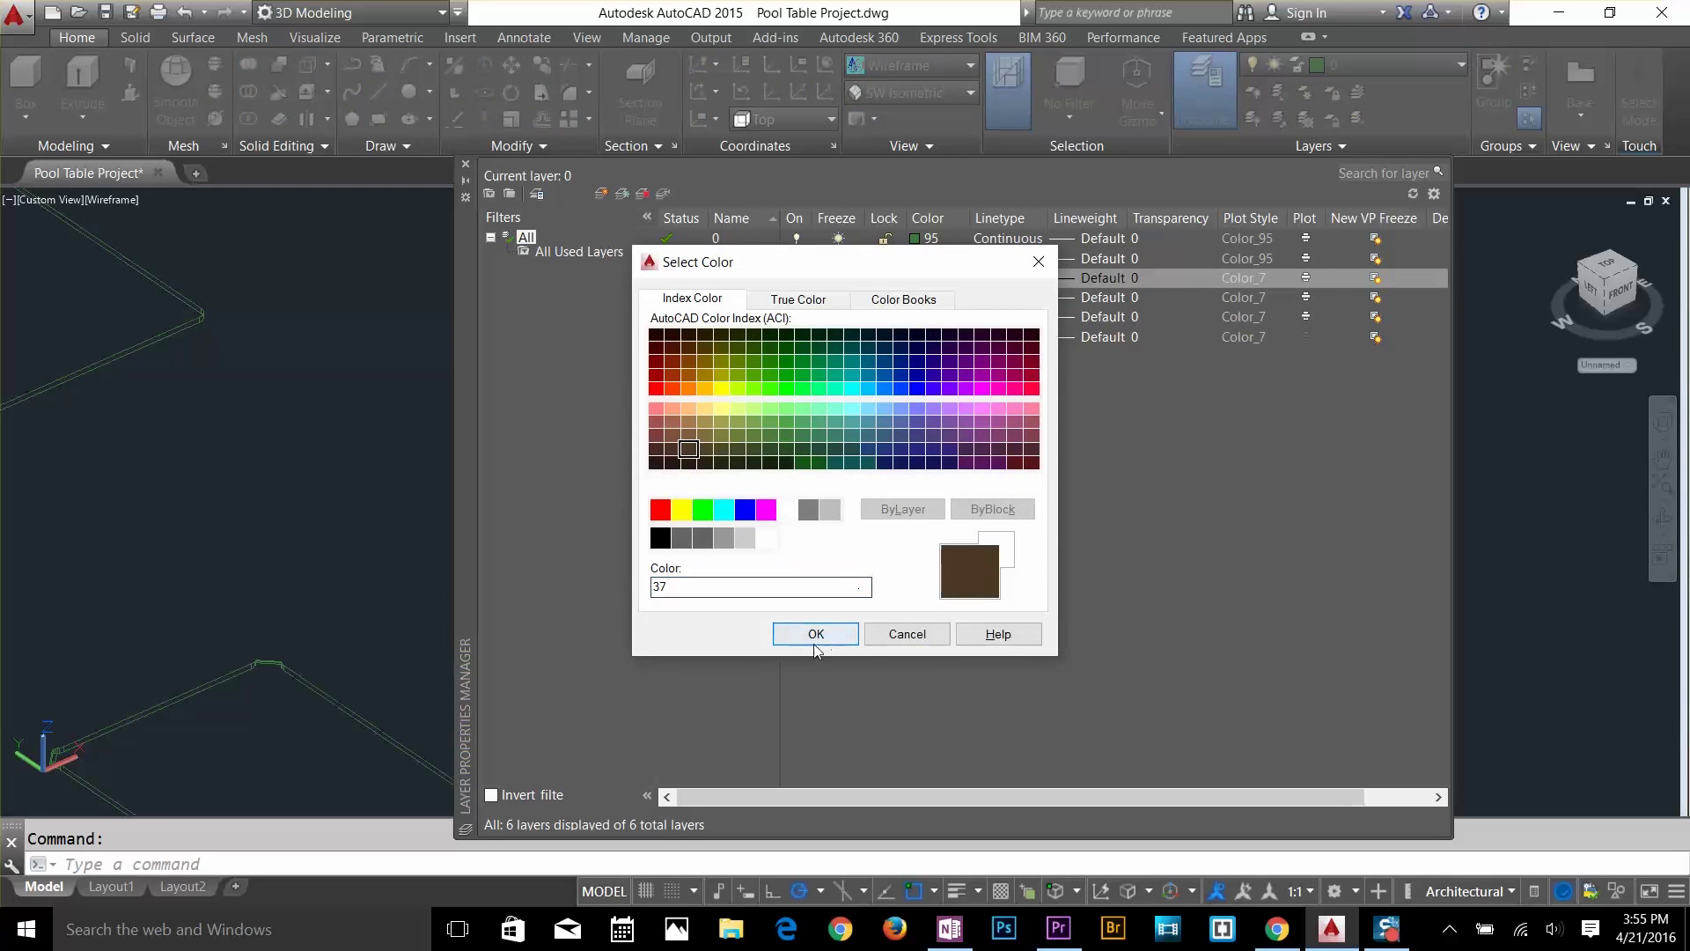
pyautogui.click(816, 634)
pyautogui.click(467, 165)
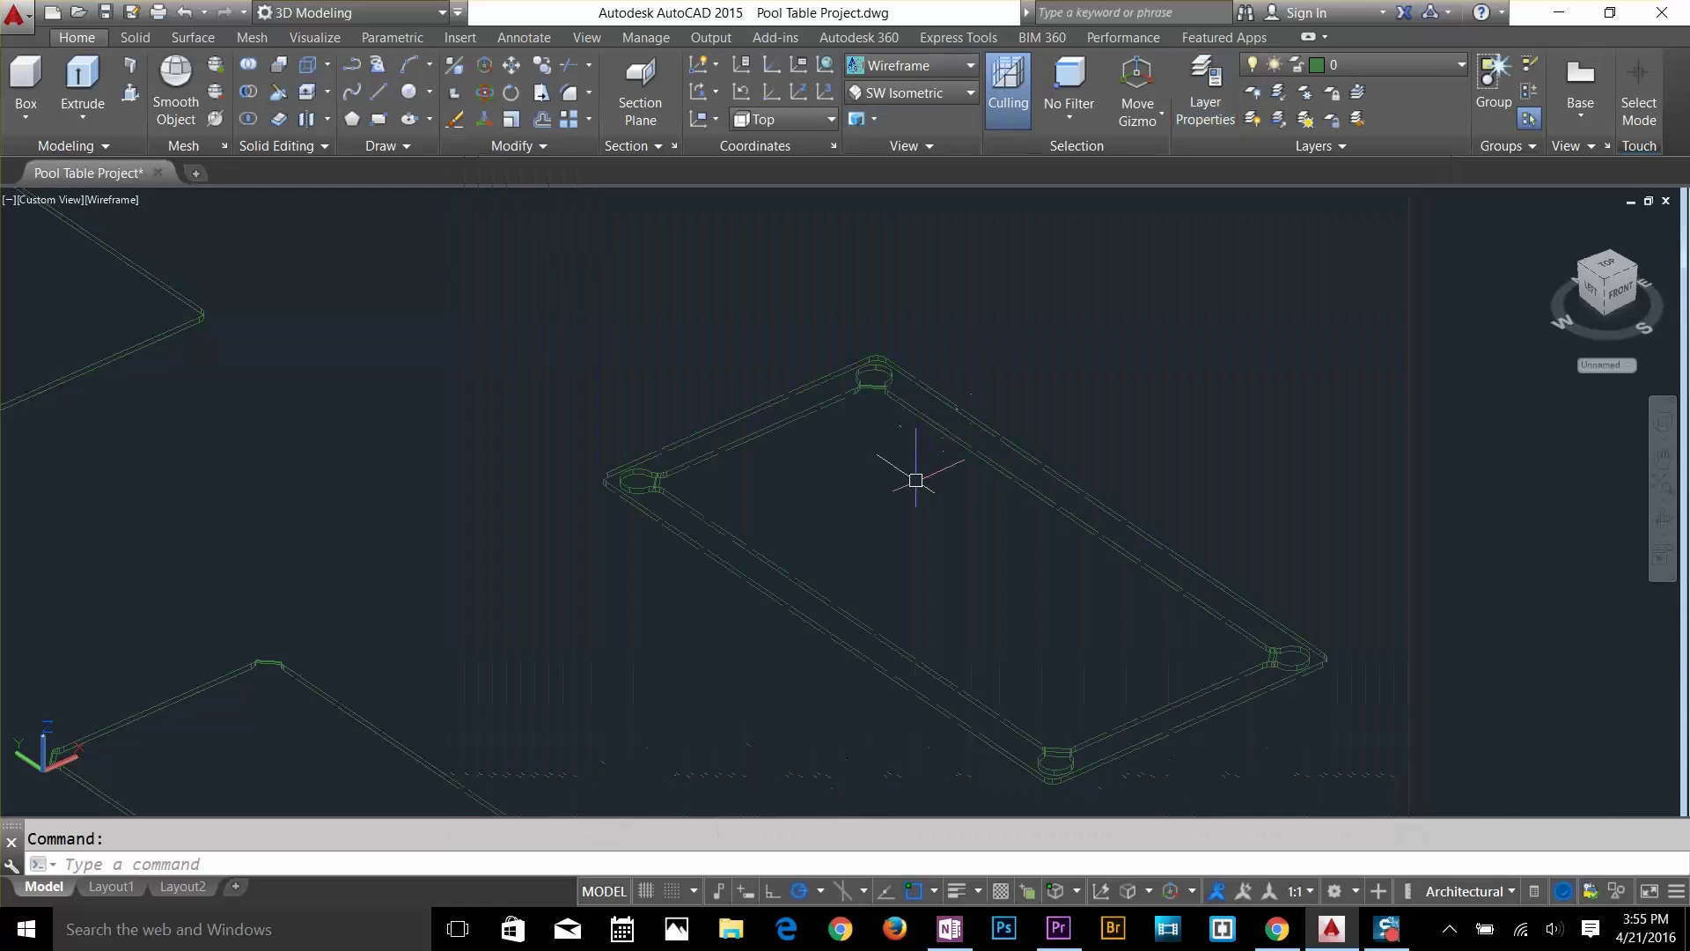
# Assign the playing surface inside the assembled tabletop's rail frame to the bed layer.
pyautogui.click(917, 472)
pyautogui.press('Escape')
pyautogui.scroll(5, 590, 473)
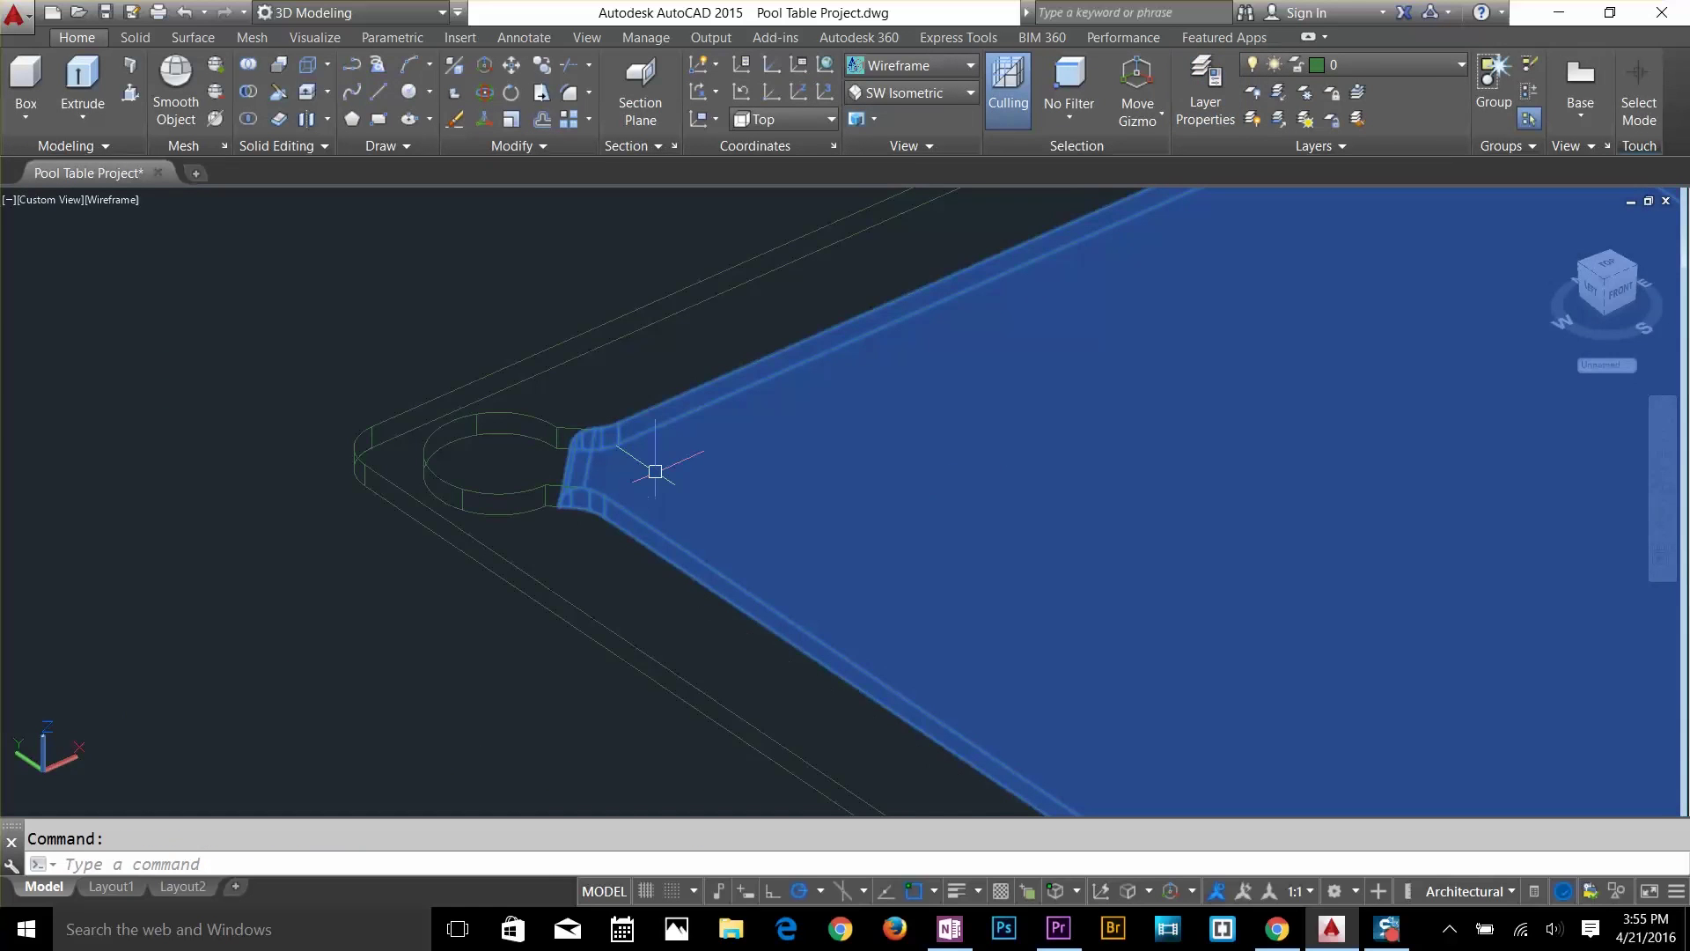
pyautogui.click(1349, 64)
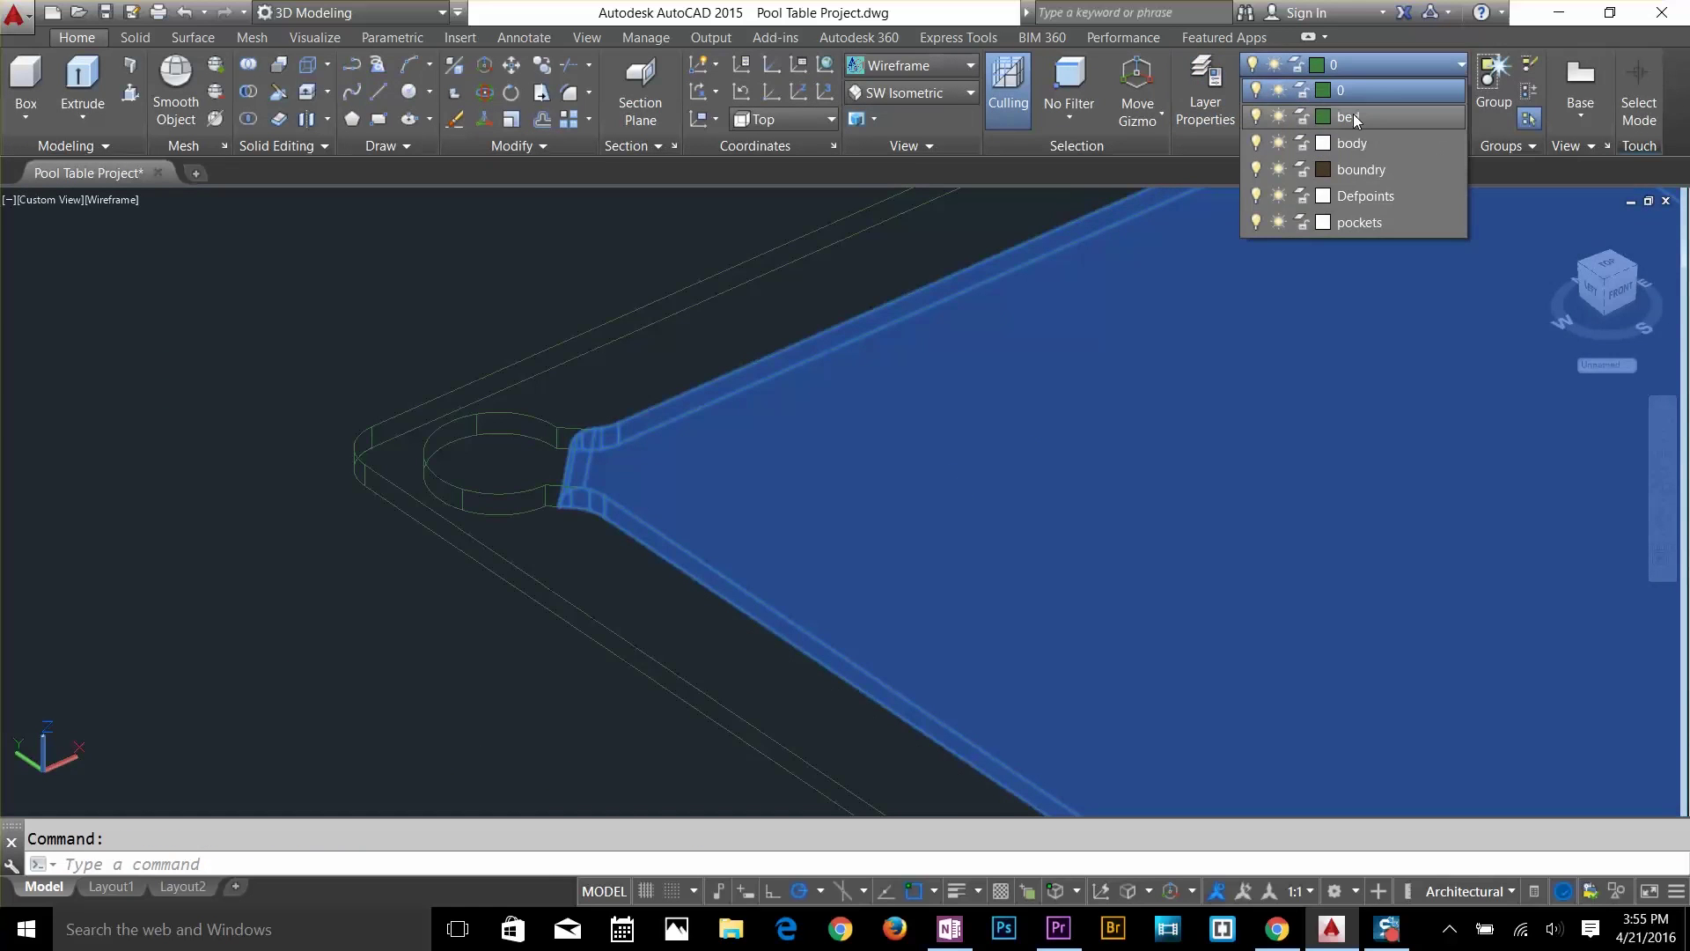
pyautogui.click(1364, 116)
pyautogui.click(1358, 118)
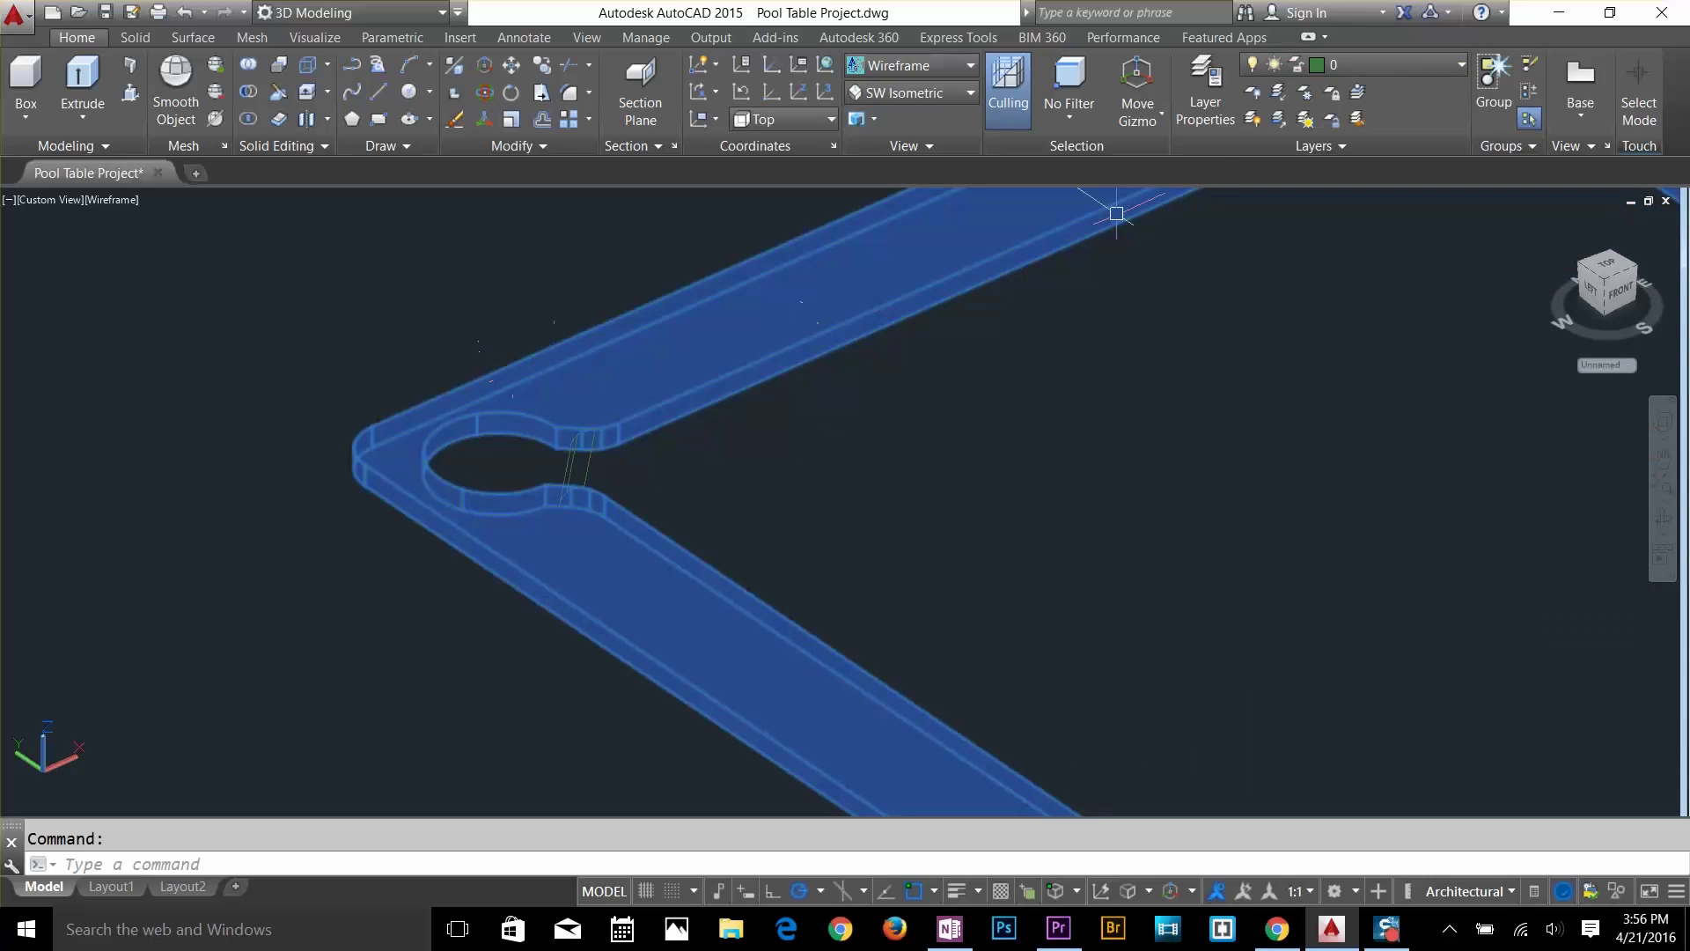
# Move the pocketed rail frame around the playing surface onto the boundry layer and clear the selection.
pyautogui.click(1326, 71)
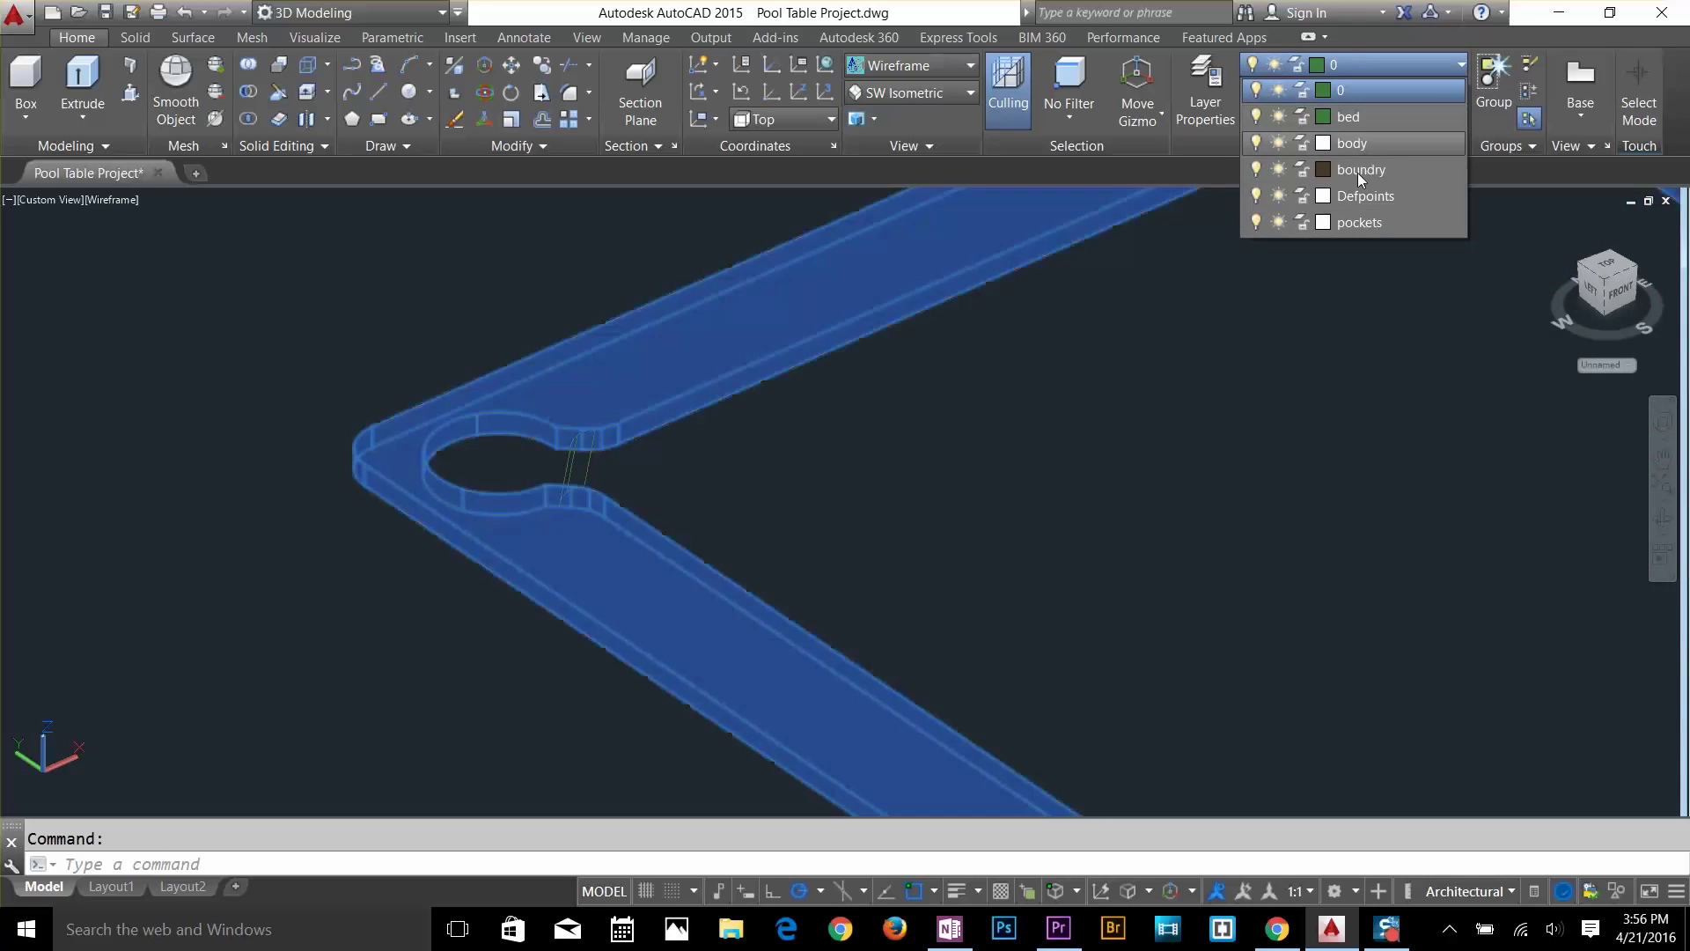
pyautogui.click(1357, 173)
pyautogui.scroll(-5, 1285, 292)
pyautogui.press('Escape')
pyautogui.moveTo(1283, 452); pyautogui.dragTo(779, 468, button='middle')
pyautogui.click(720, 479)
pyautogui.press('Escape')
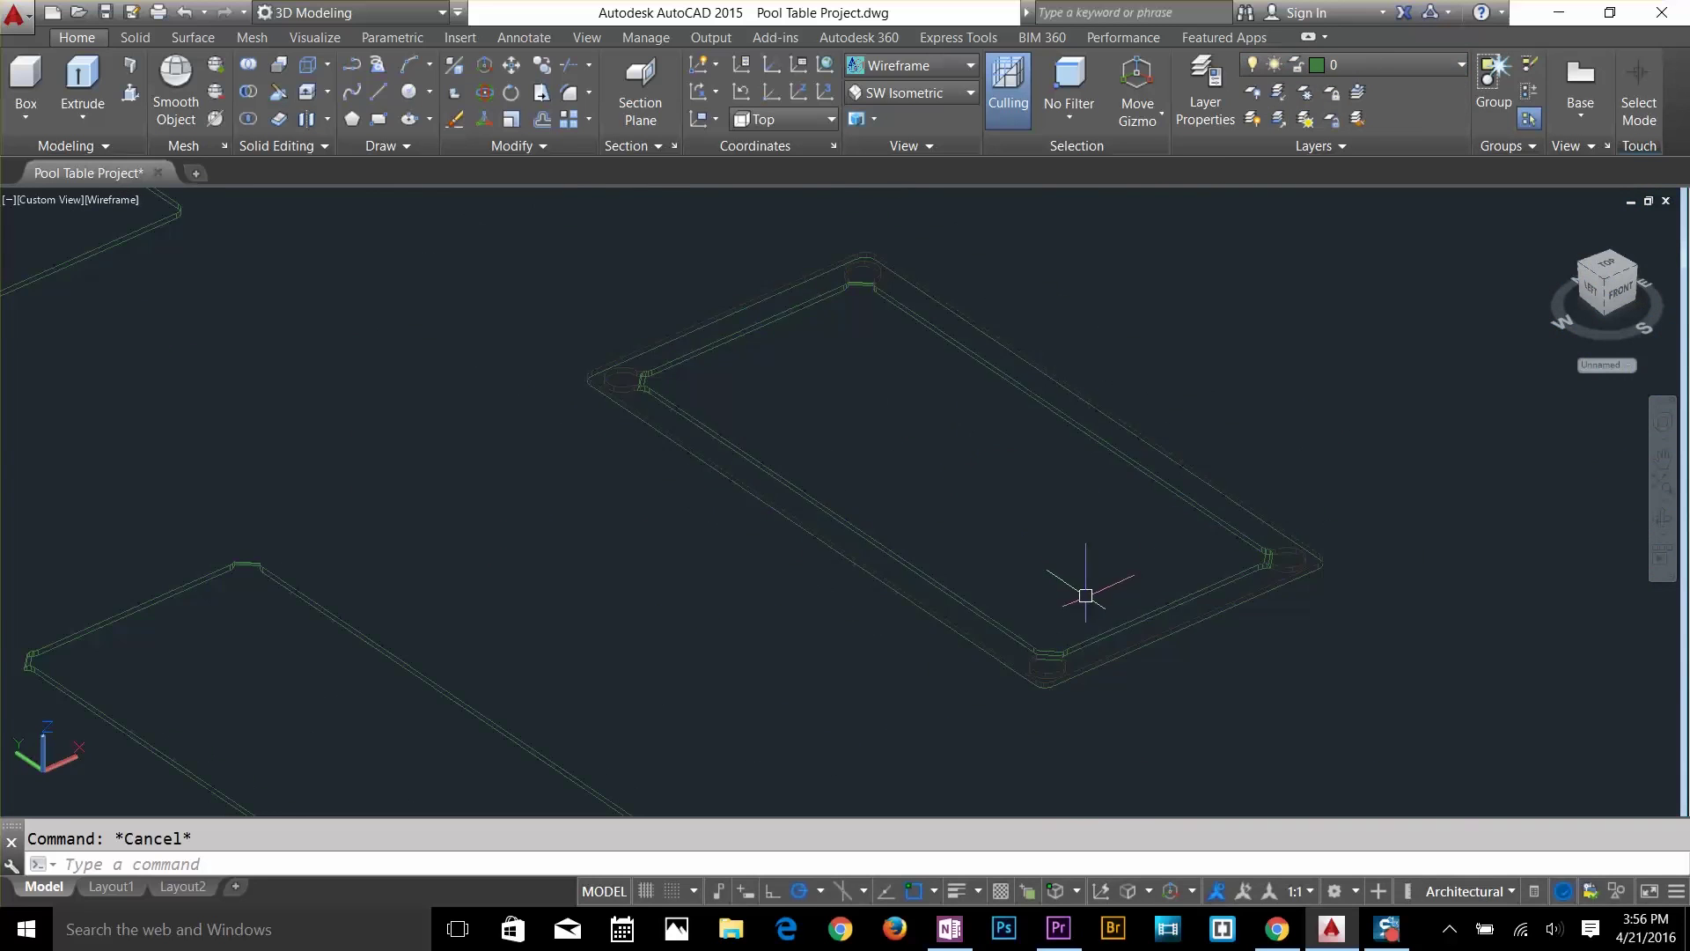
# Set the visual style to Shaded and examine the coloured tabletop from several angles.
pyautogui.scroll(2, 1086, 592)
pyautogui.click(883, 70)
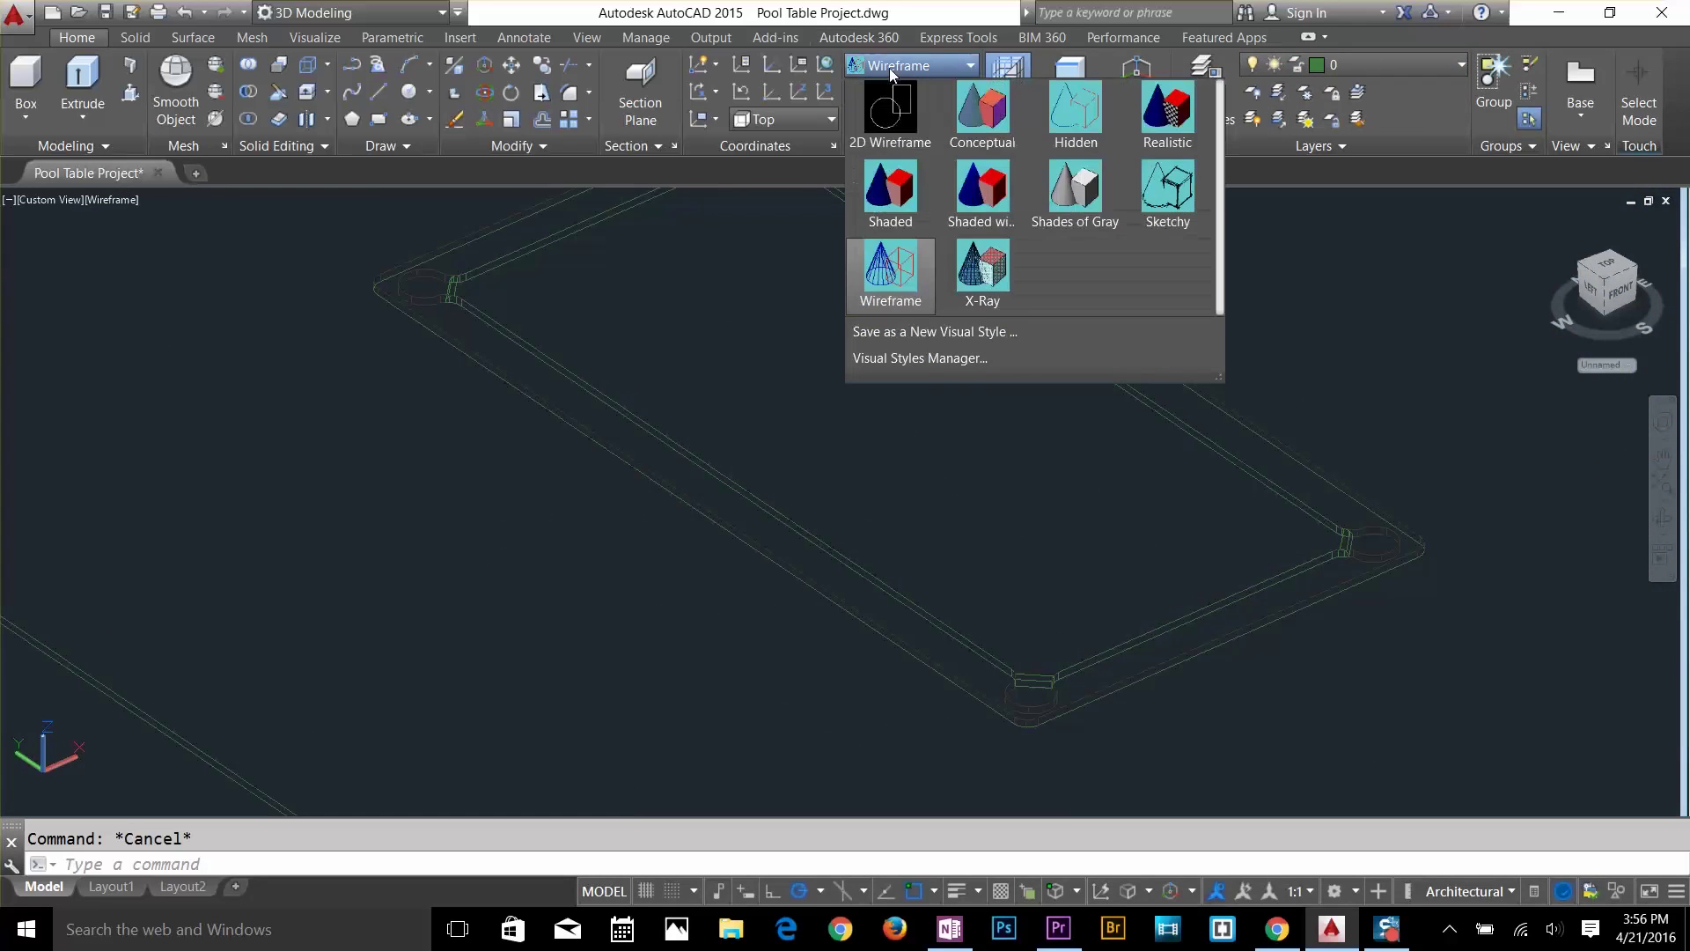
pyautogui.click(867, 188)
pyautogui.keyDown('shift'); pyautogui.moveTo(916, 603); pyautogui.dragTo(939, 516, button='middle'); pyautogui.keyUp('shift')
pyautogui.keyDown('shift'); pyautogui.moveTo(1057, 548); pyautogui.dragTo(857, 446, button='middle'); pyautogui.keyUp('shift')
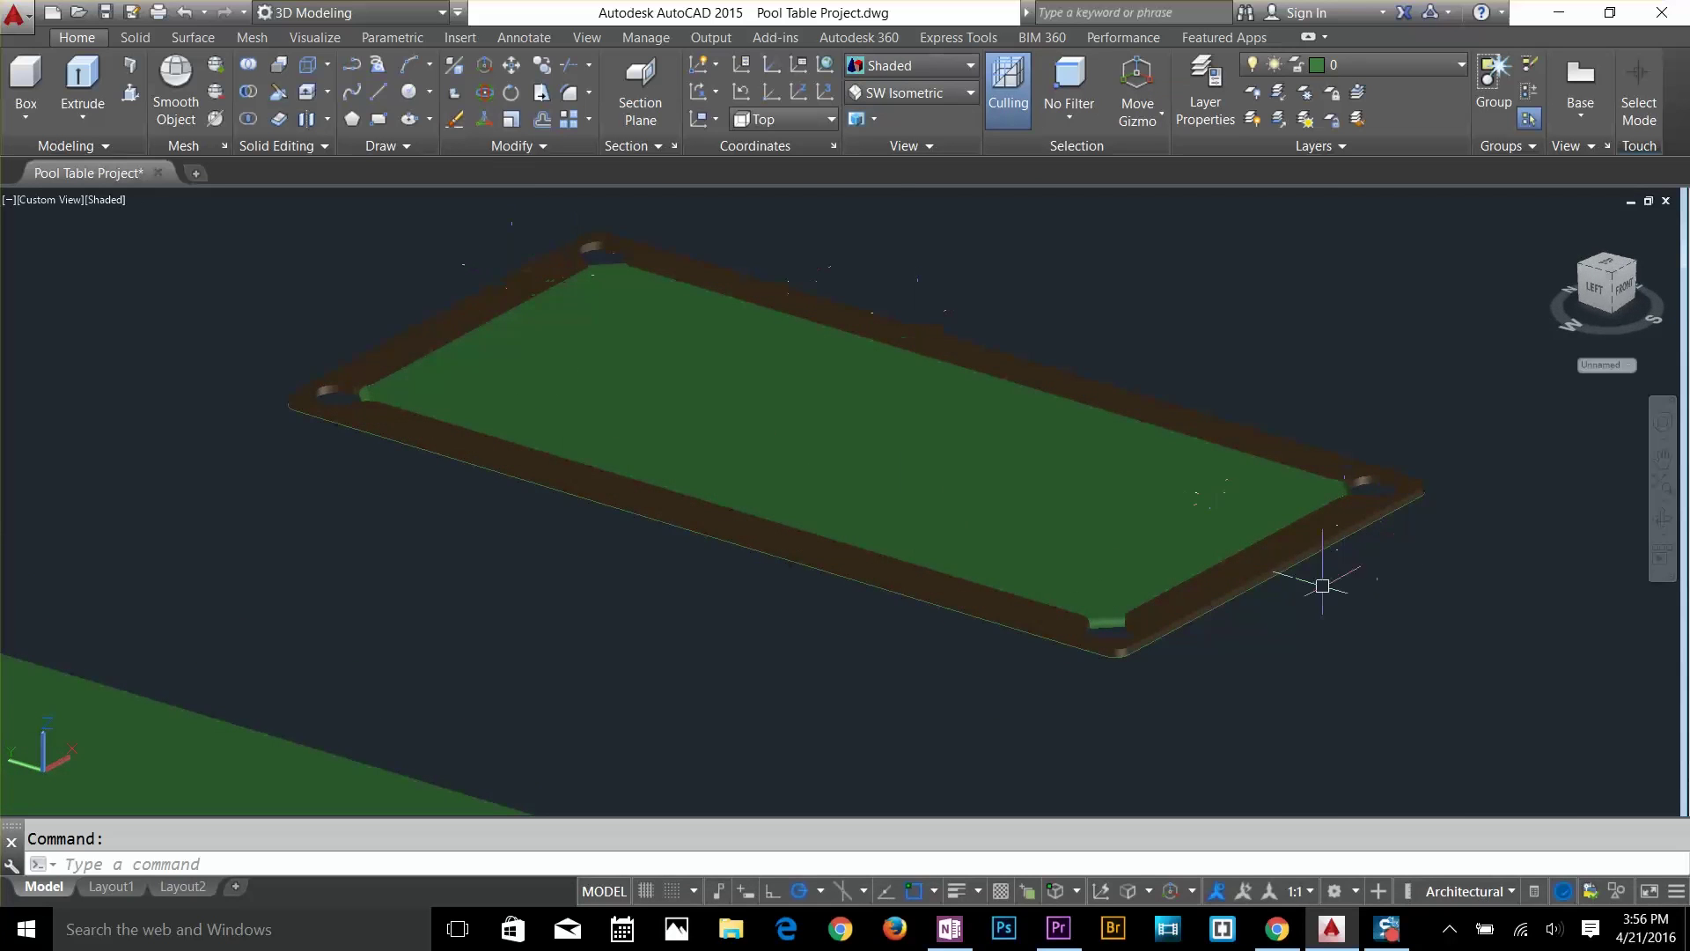
pyautogui.moveTo(1005, 580)
pyautogui.keyDown('shift'); pyautogui.mouseDown(button='middle')
pyautogui.moveTo(943, 603)
pyautogui.moveTo(968, 599)
pyautogui.mouseUp(button='middle'); pyautogui.keyUp('shift')
# Return to the Wireframe style and show the dimensioned 2D plan and side views from the Top view.
pyautogui.click(880, 67)
pyautogui.click(873, 262)
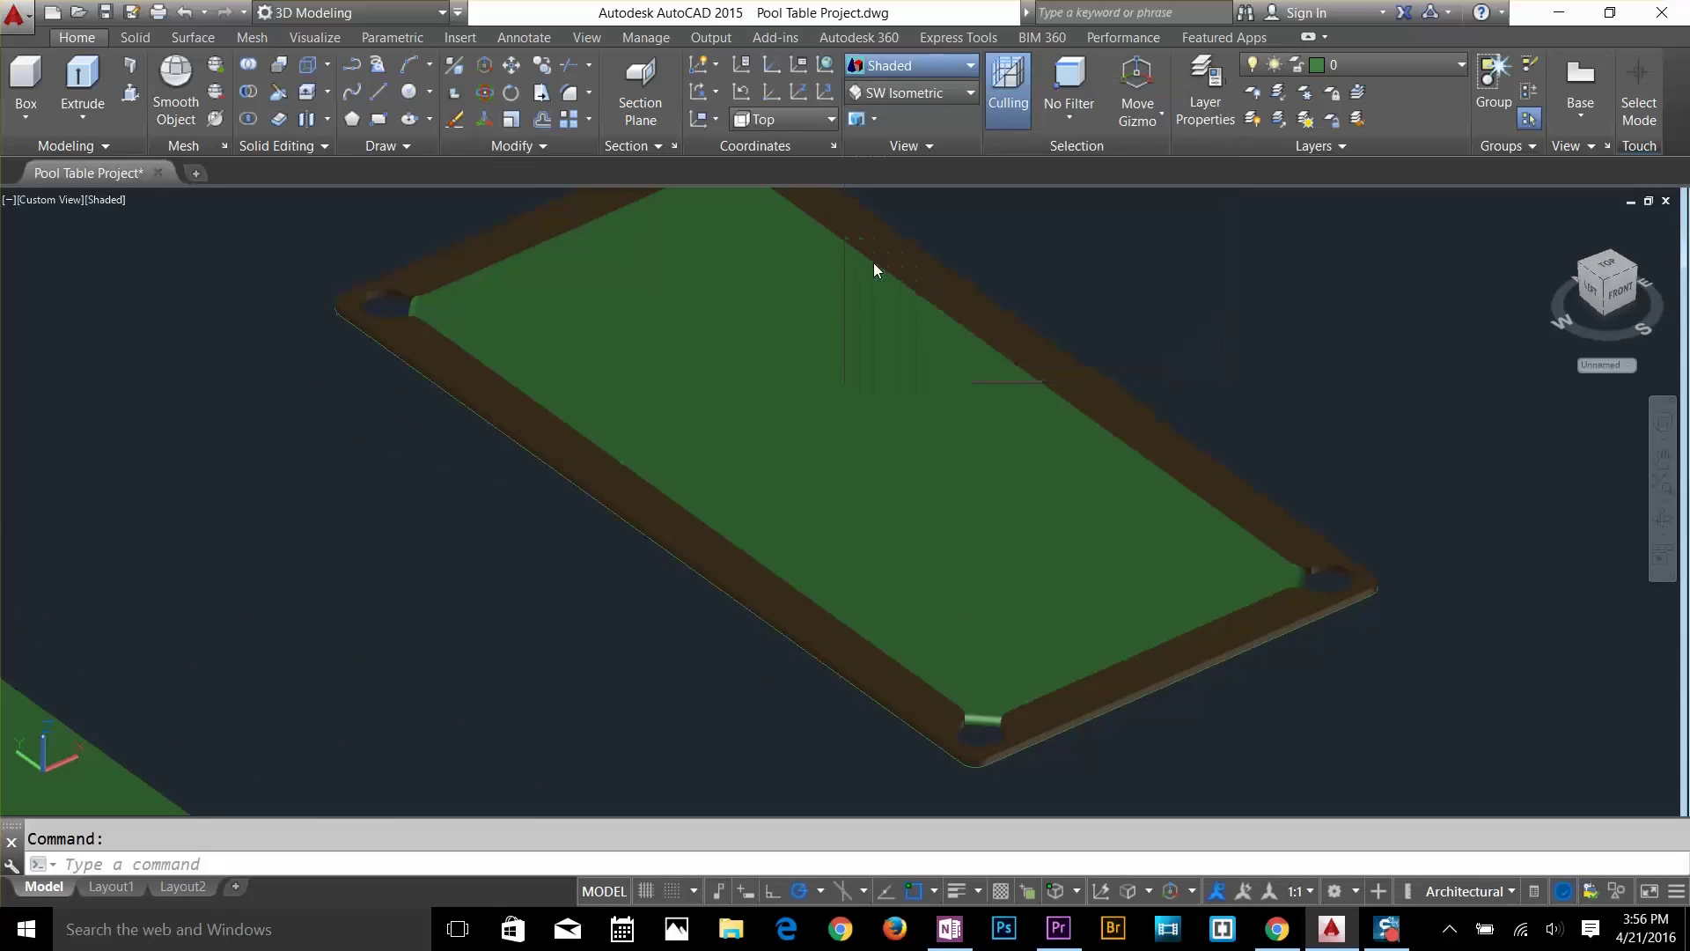
pyautogui.scroll(-2, 523, 483)
pyautogui.moveTo(523, 483); pyautogui.dragTo(994, 571, button='middle')
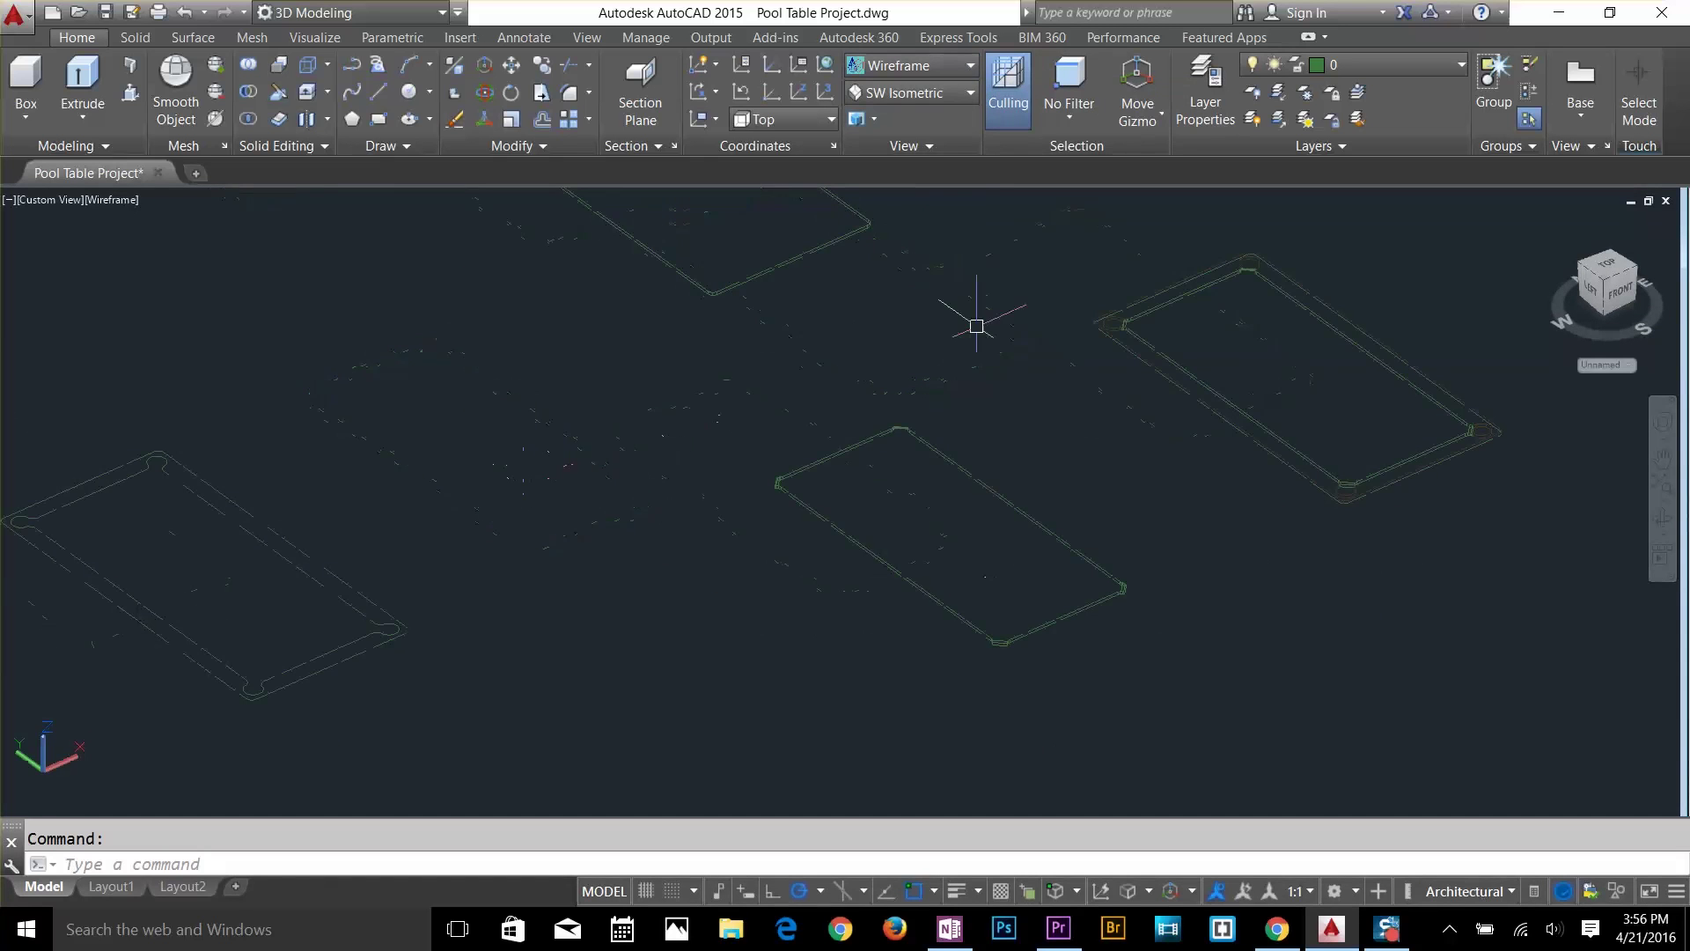
pyautogui.click(910, 91)
pyautogui.click(890, 114)
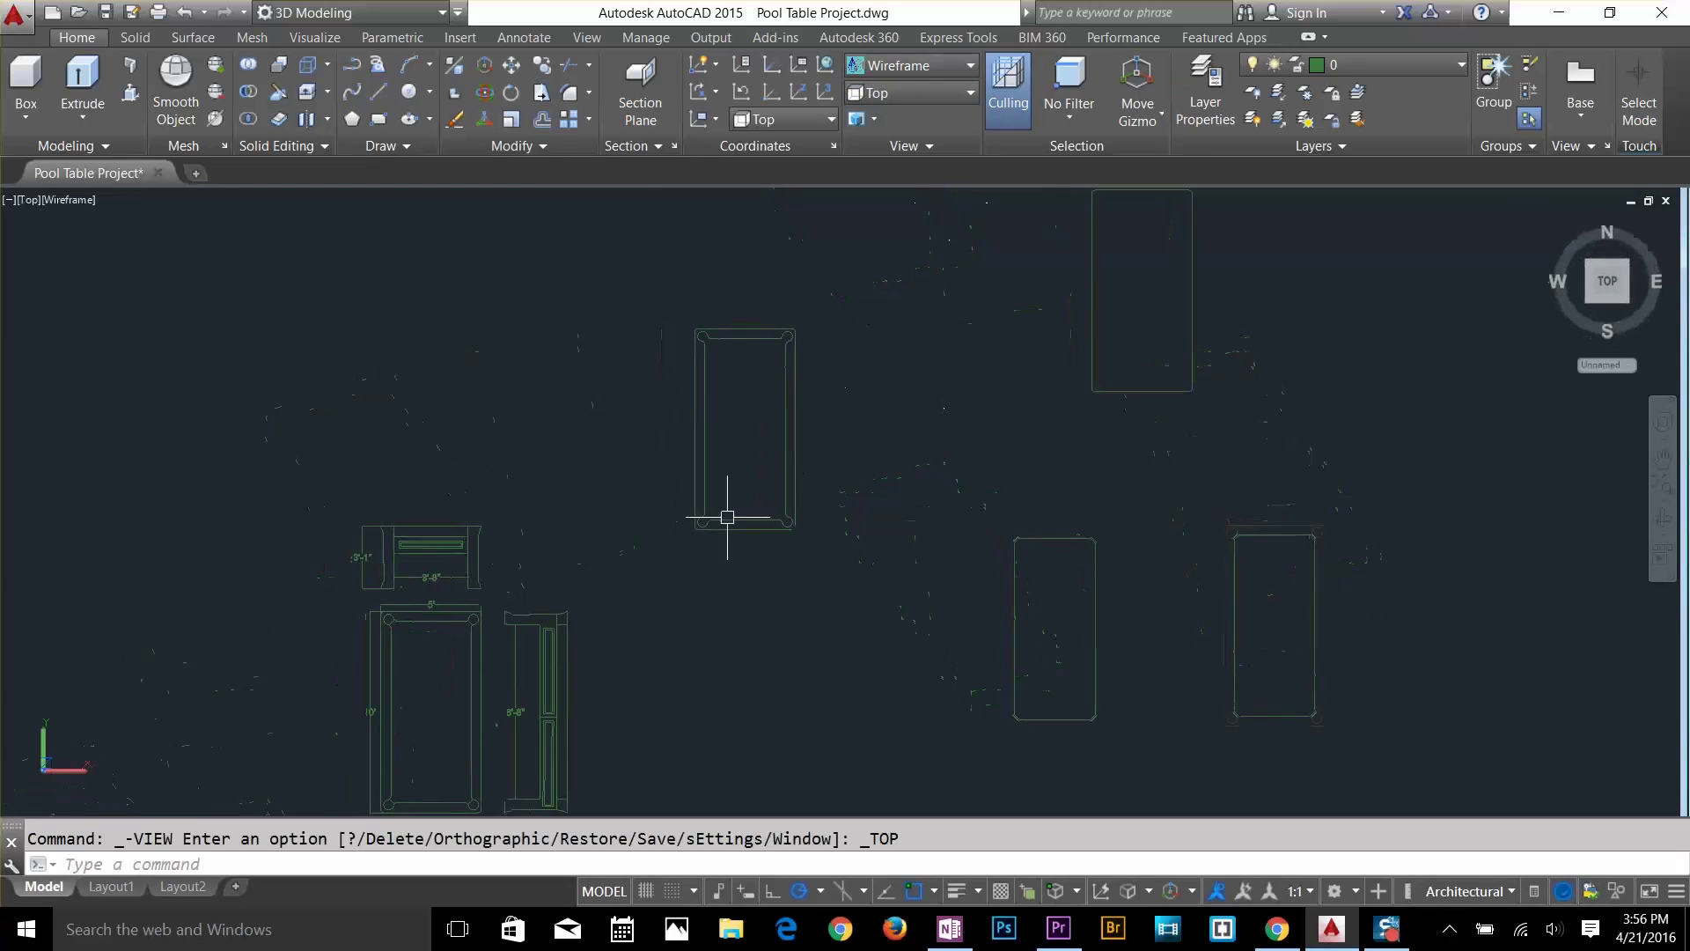
pyautogui.scroll(5, 697, 509)
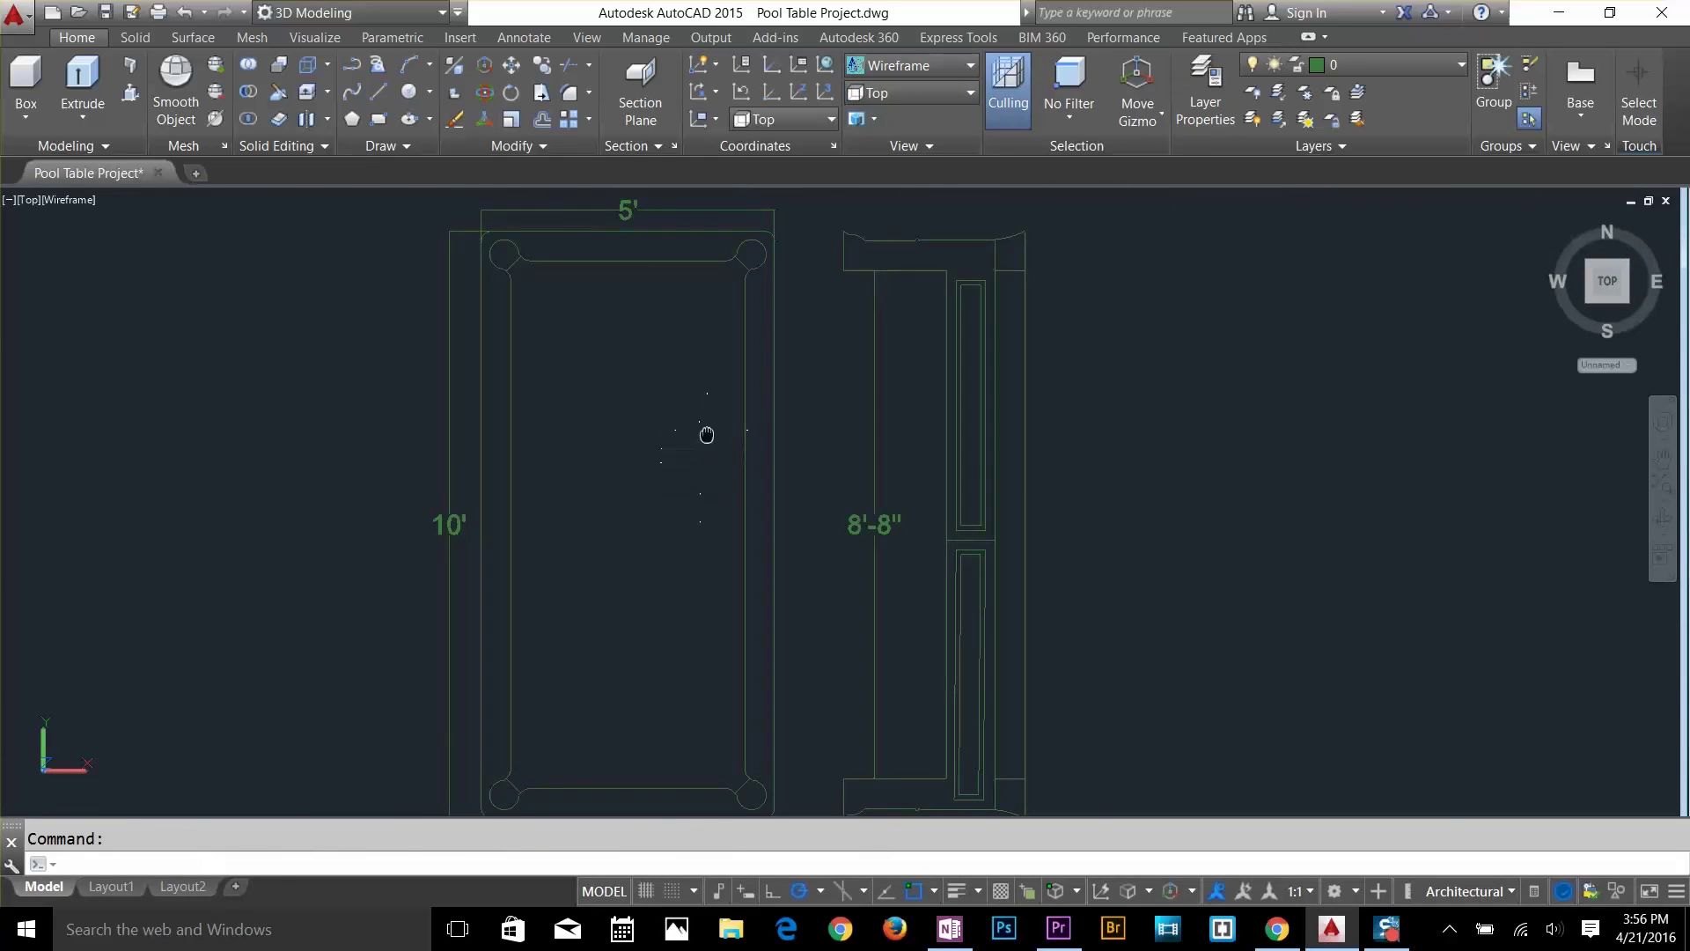
pyautogui.moveTo(704, 433); pyautogui.dragTo(825, 282, button='middle')
# Set layer 0's colour to index 255 in the layer properties.
pyautogui.click(1202, 120)
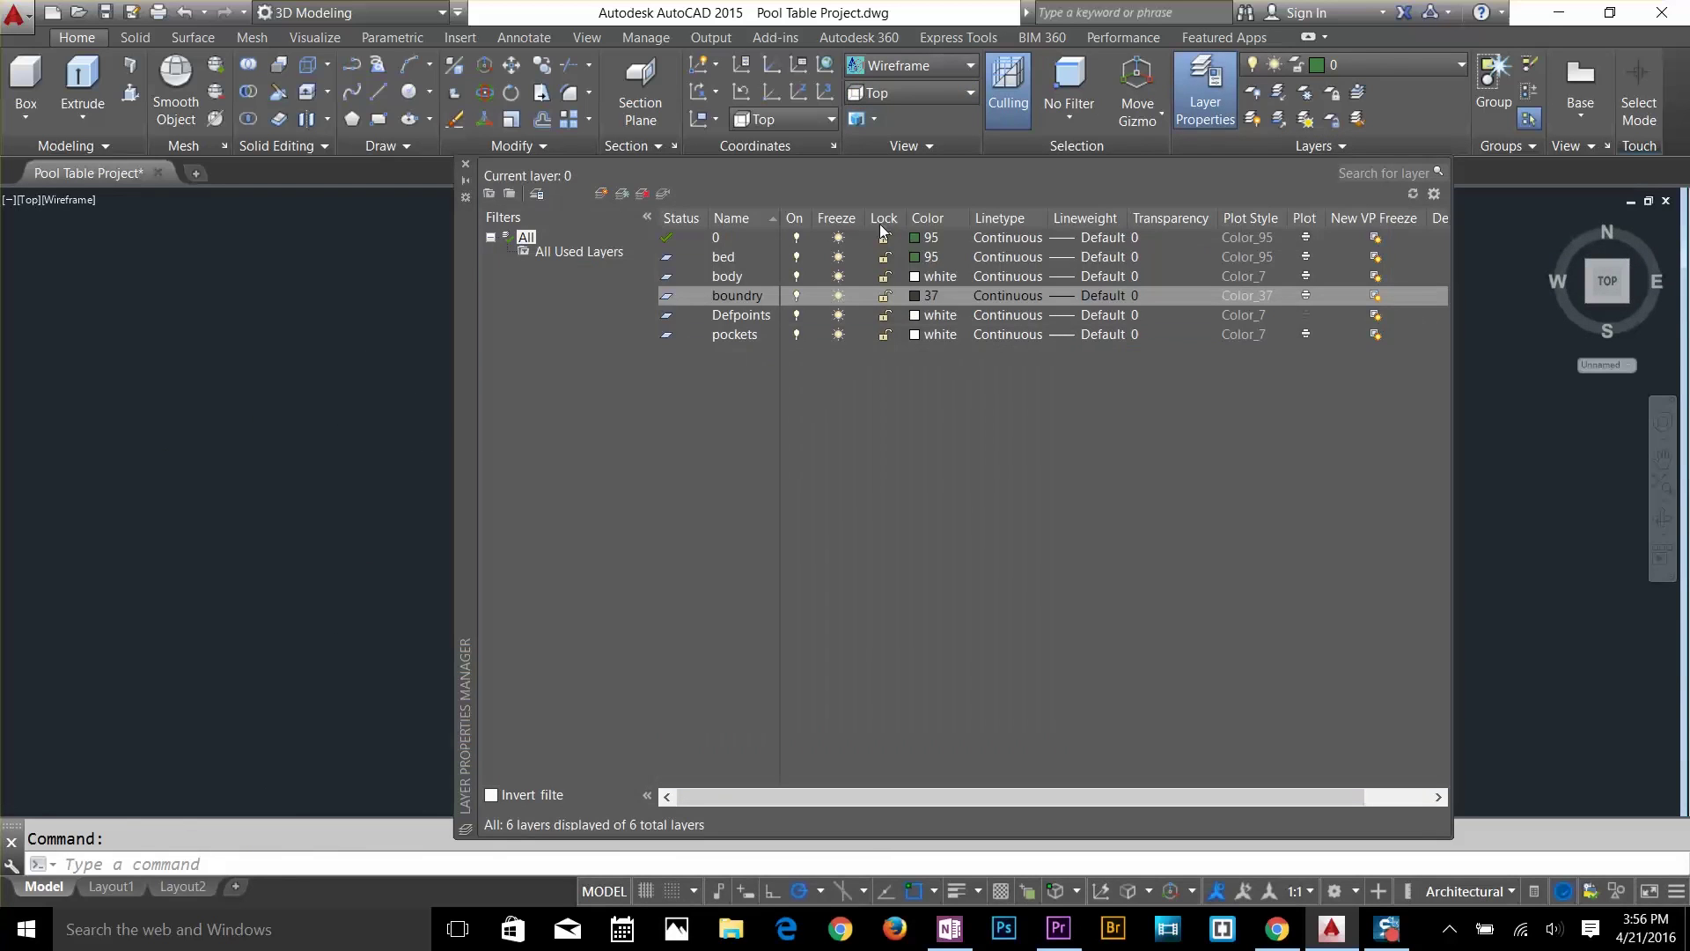
pyautogui.click(921, 238)
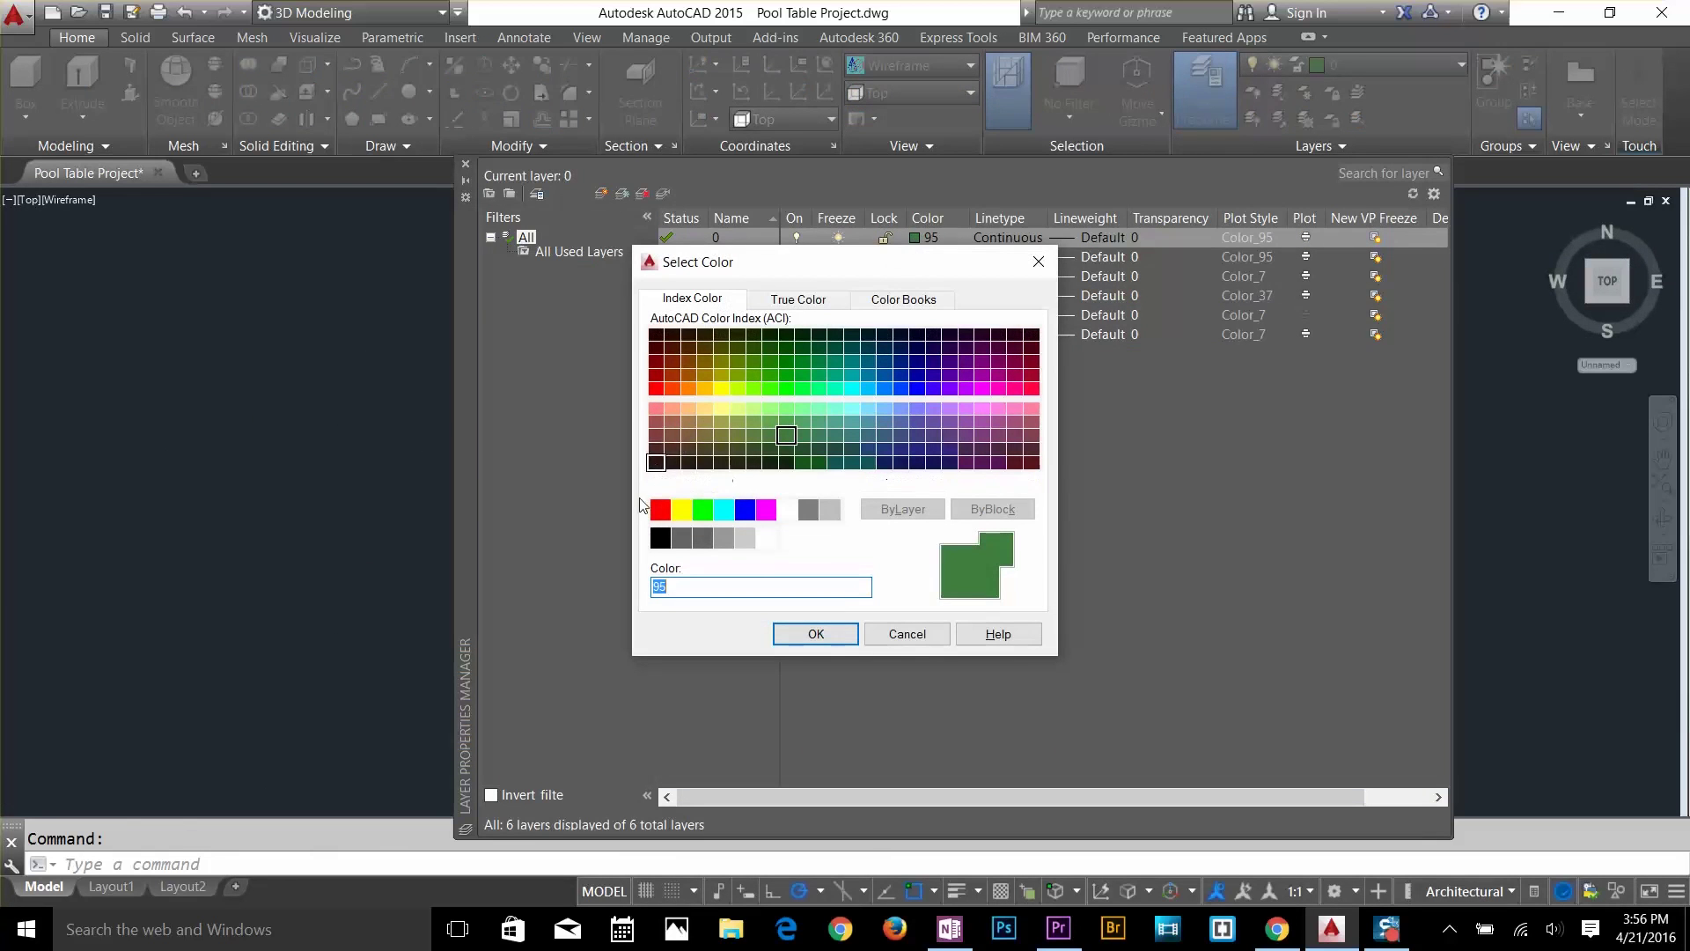
pyautogui.click(766, 538)
pyautogui.click(814, 634)
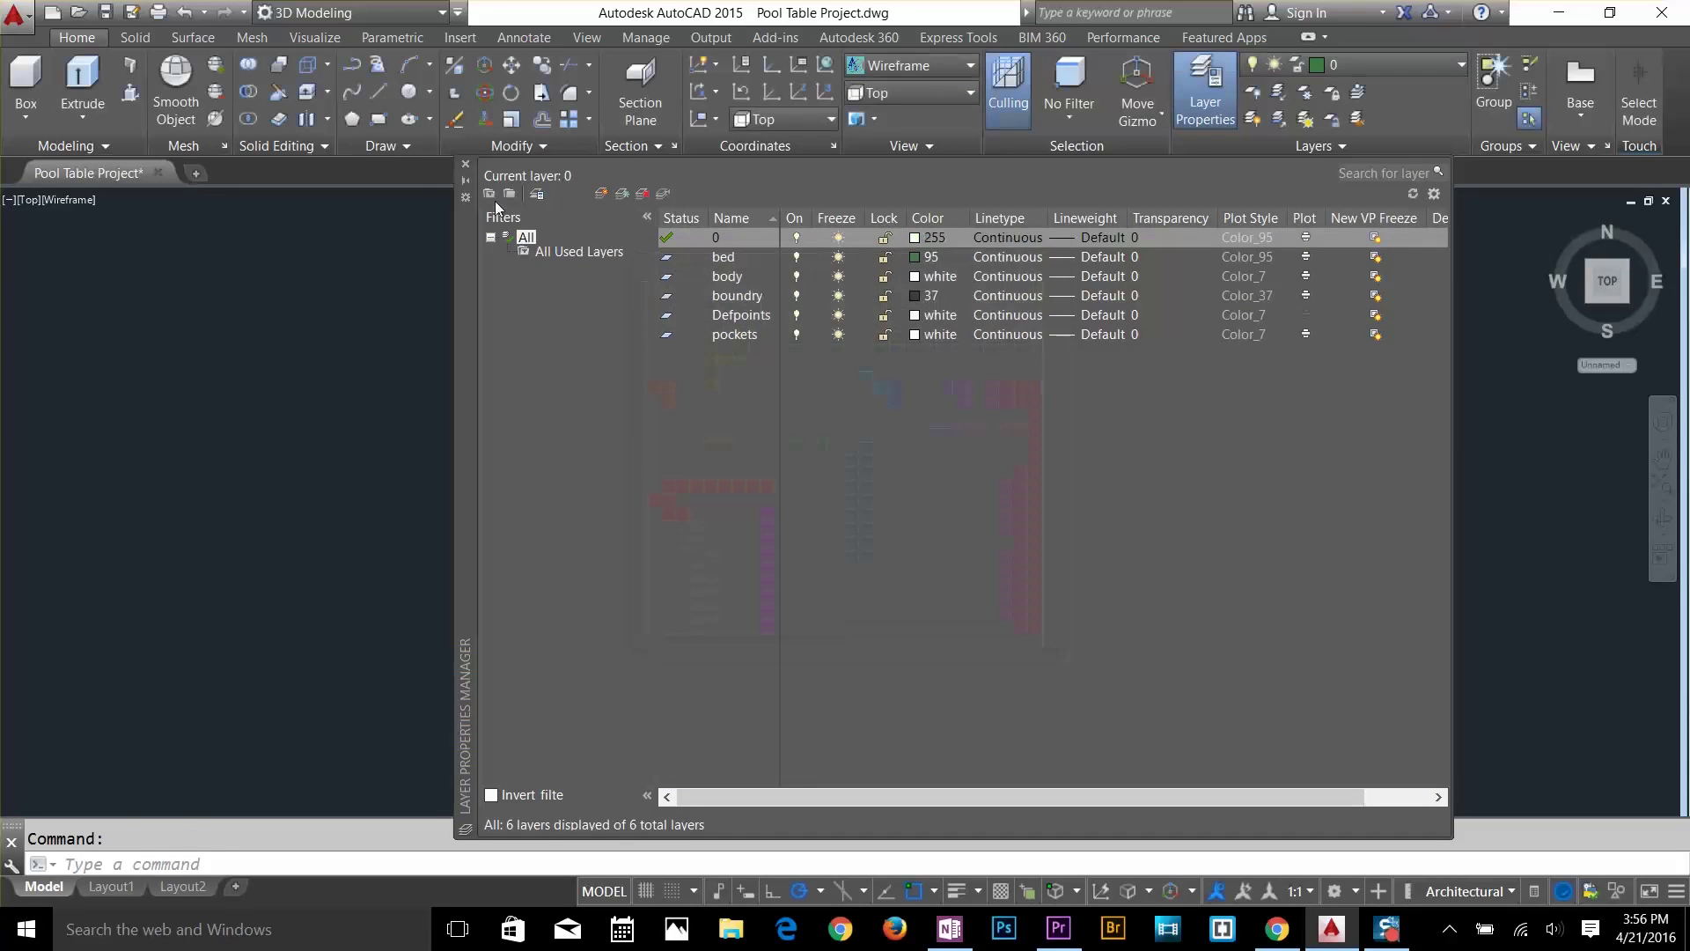
pyautogui.click(467, 165)
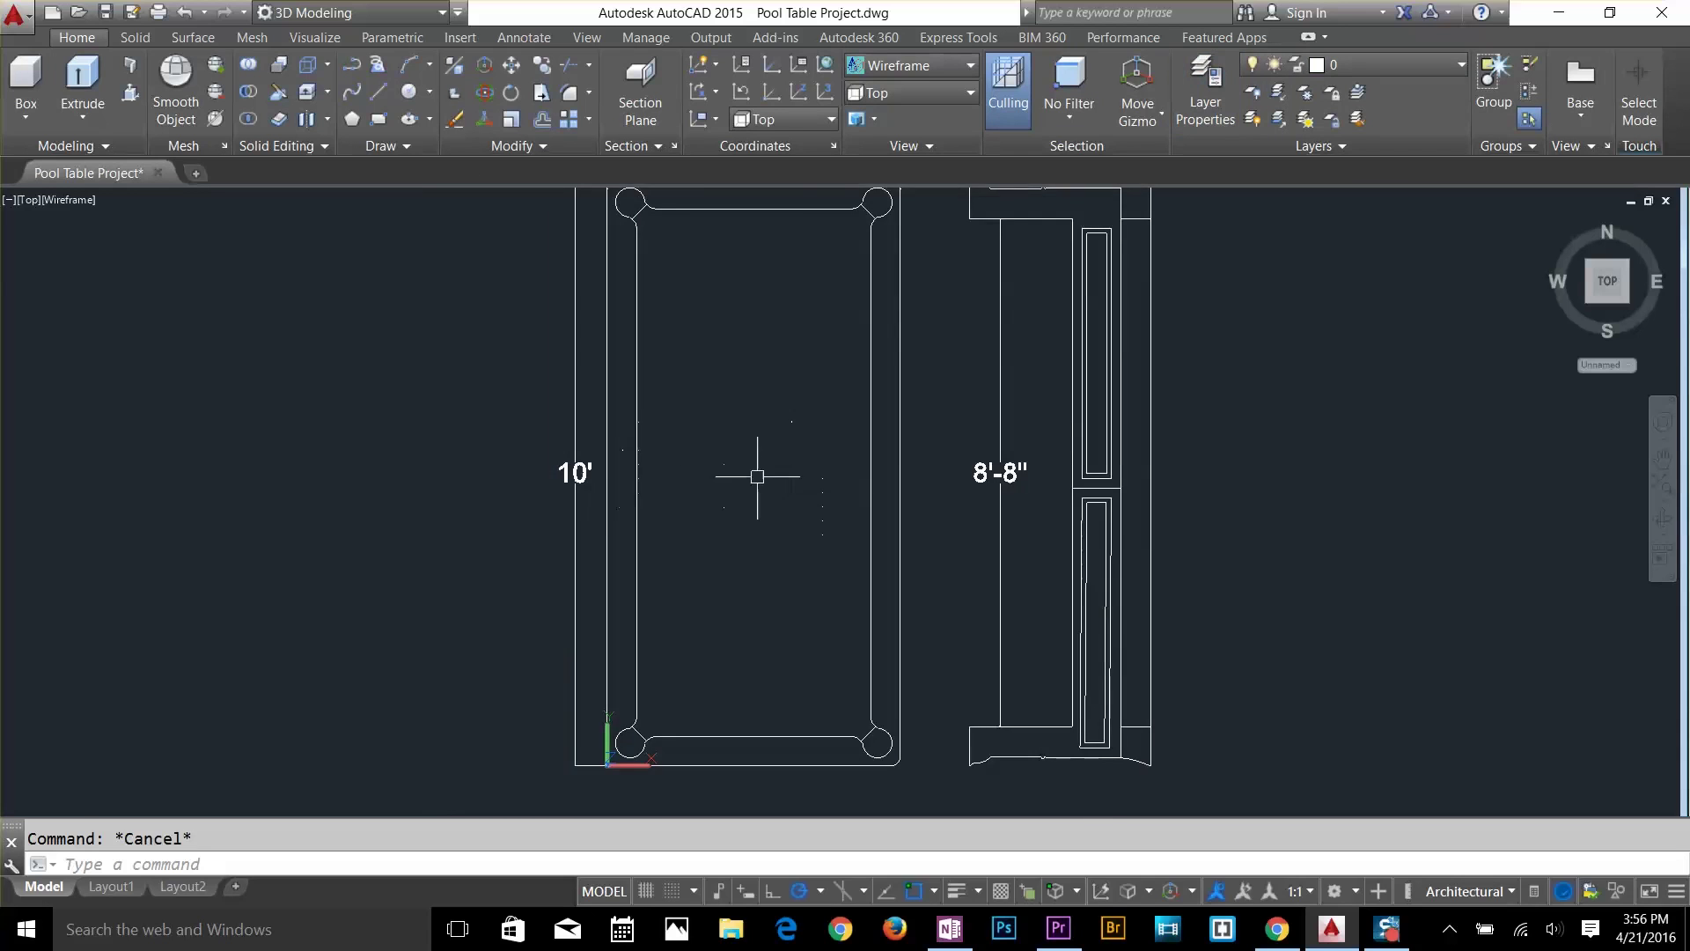
# Delete the vertical line joining the rail's rounded end to the outer edge beside the plan's upper-left pocket.
pyautogui.scroll(-3, 757, 476)
pyautogui.scroll(1, 722, 428)
pyautogui.scroll(4, 651, 260)
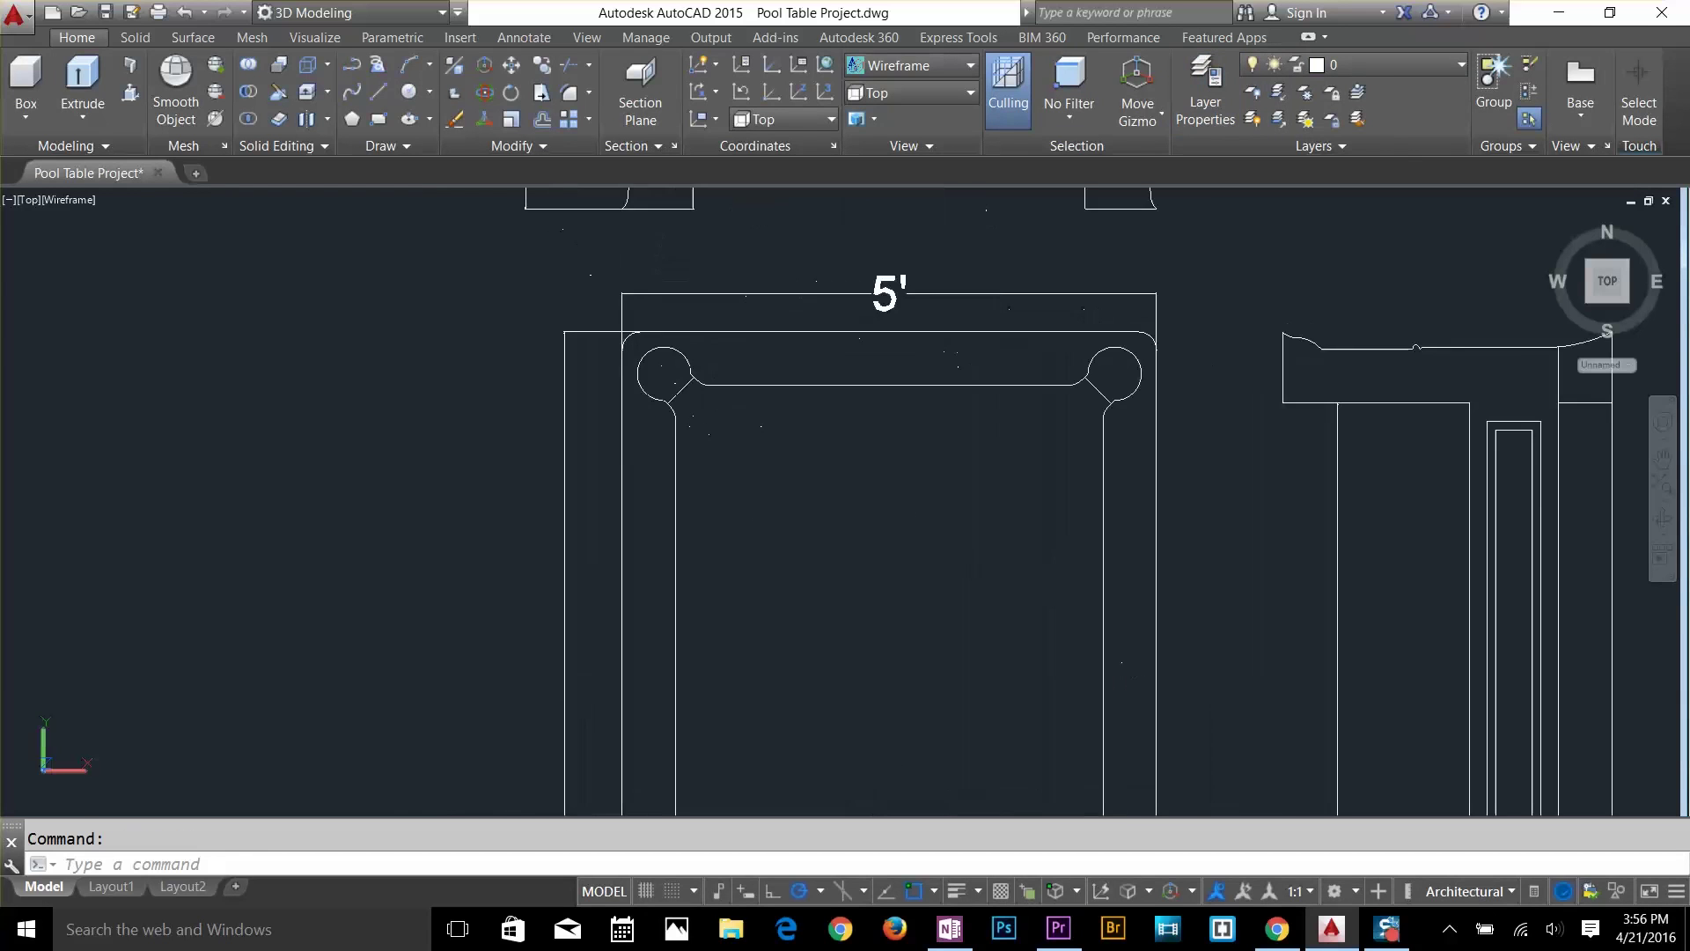
pyautogui.scroll(4, 723, 343)
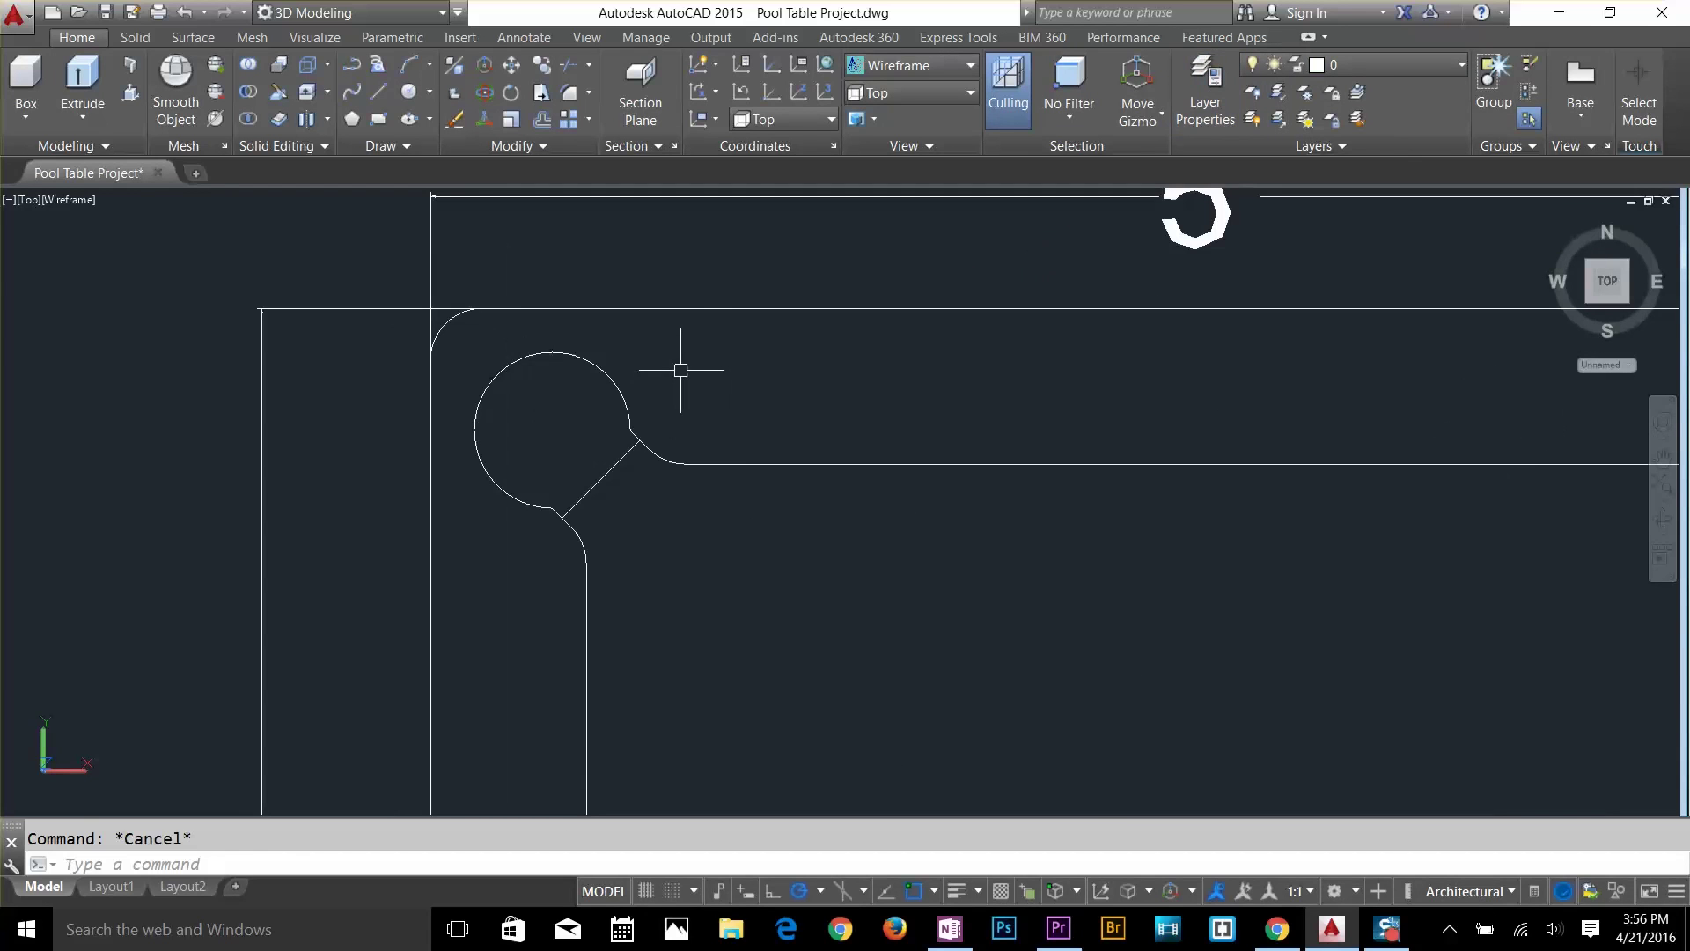
pyautogui.scroll(2, 739, 432)
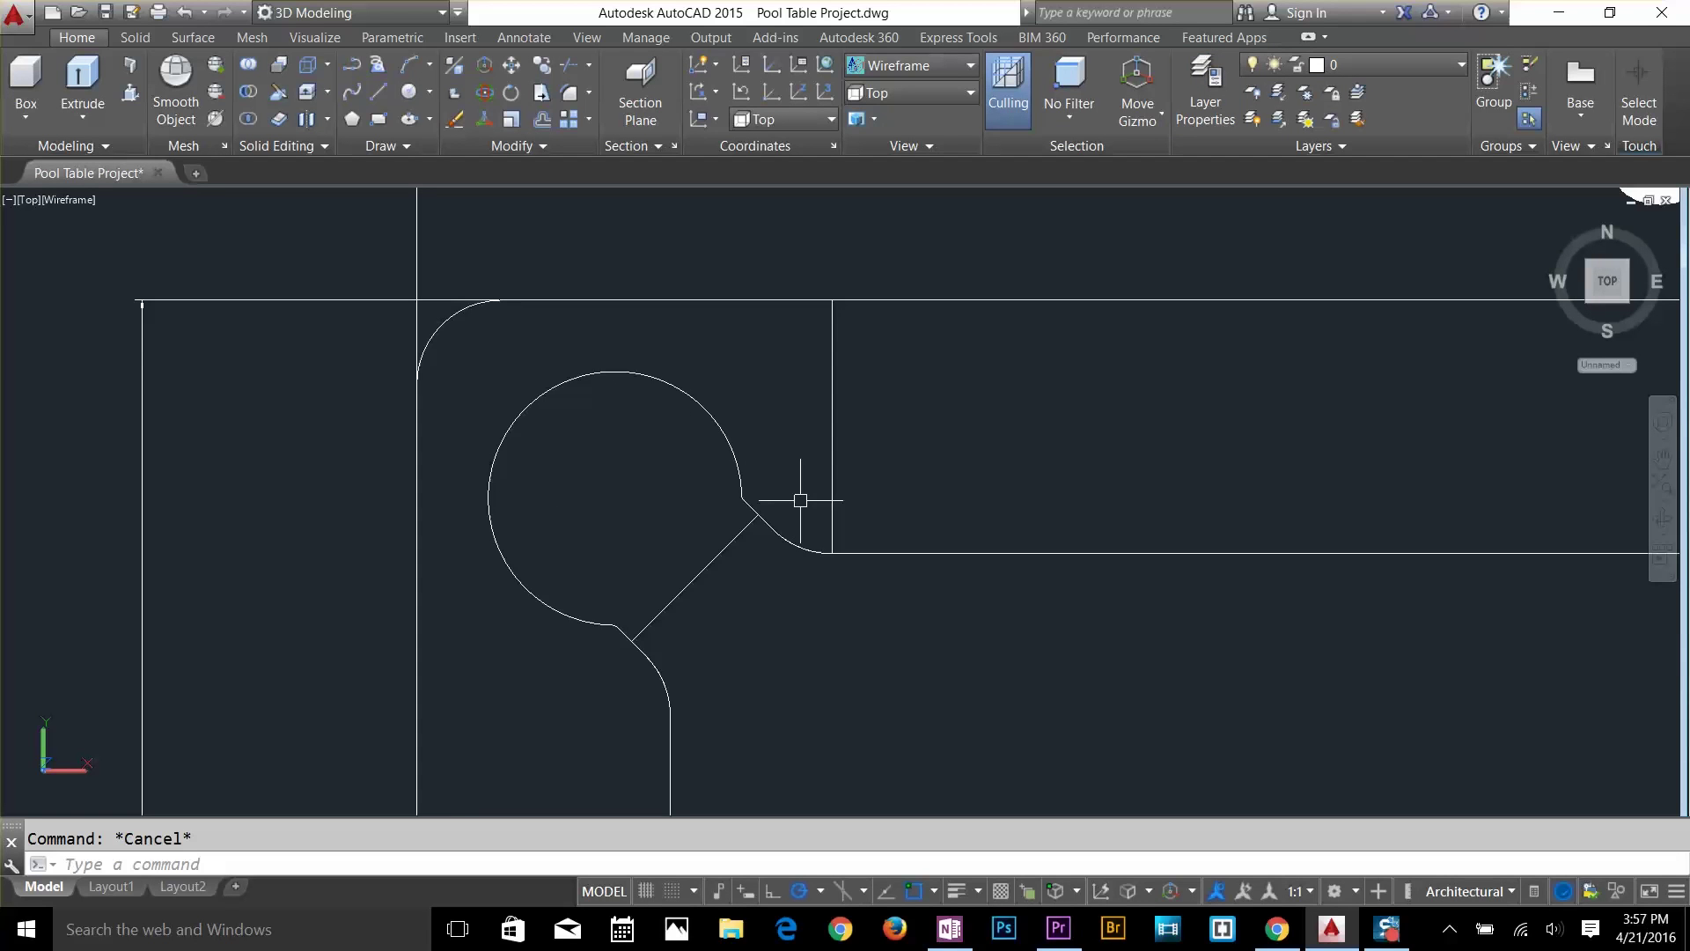
pyautogui.click(871, 448)
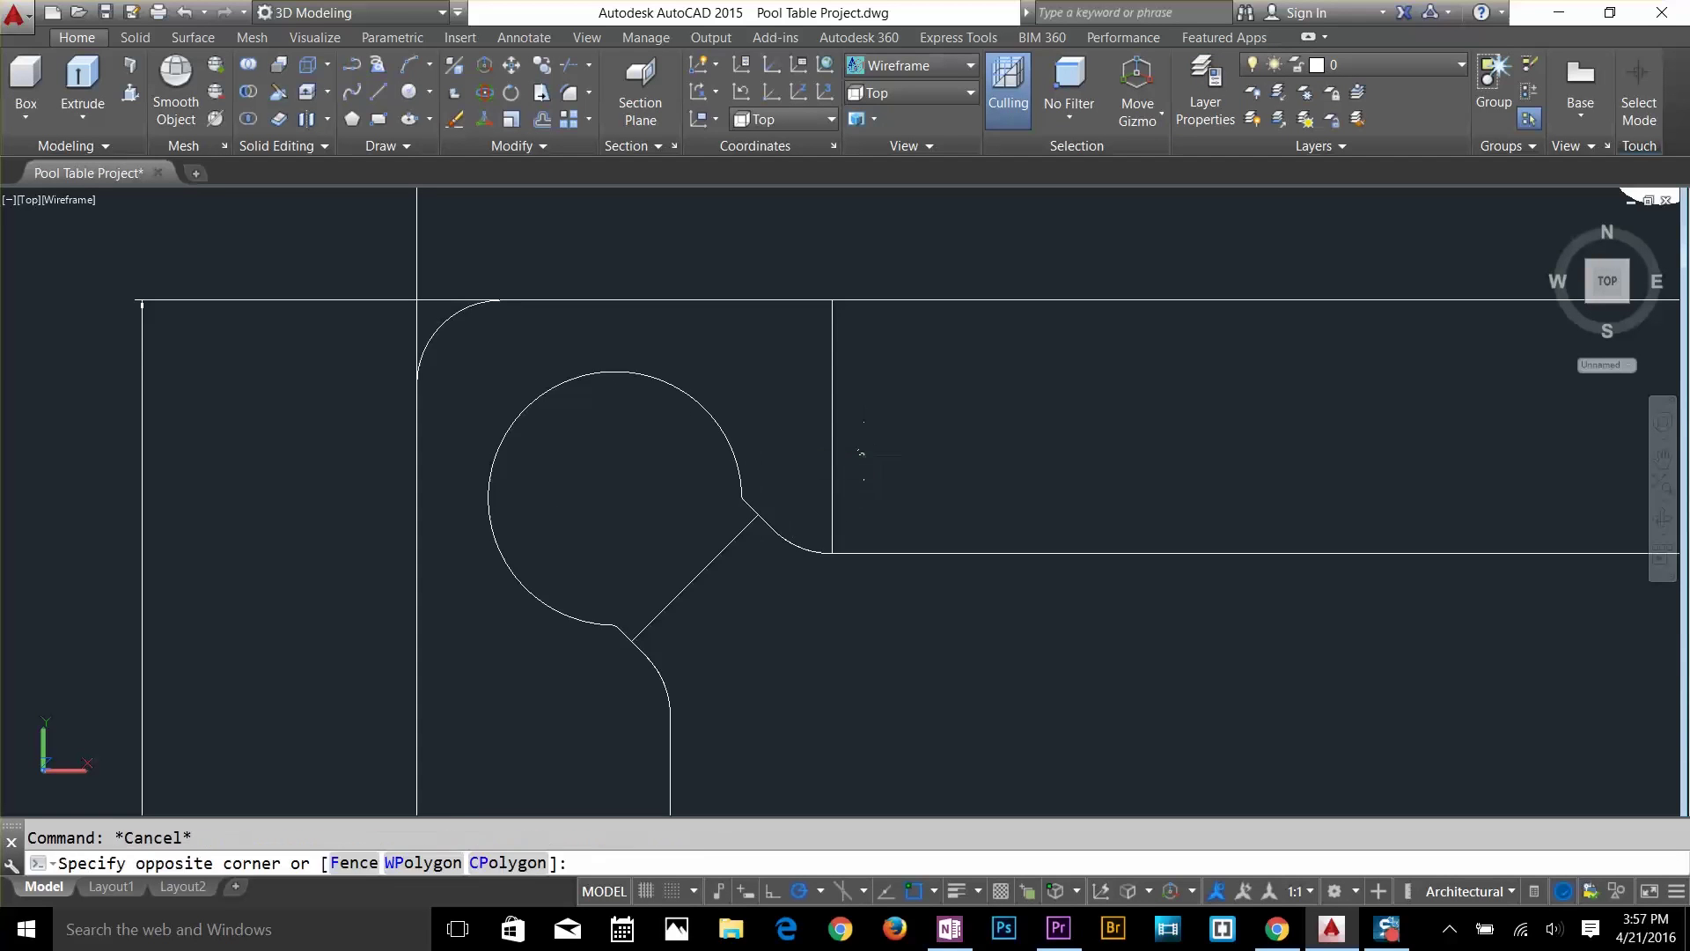
pyautogui.click(804, 472)
pyautogui.press('Delete')
# Draw a vertical line from the right end of the upper-left pocket arc to the table's upper outer edge.
pyautogui.write('l')
pyautogui.press('Return')
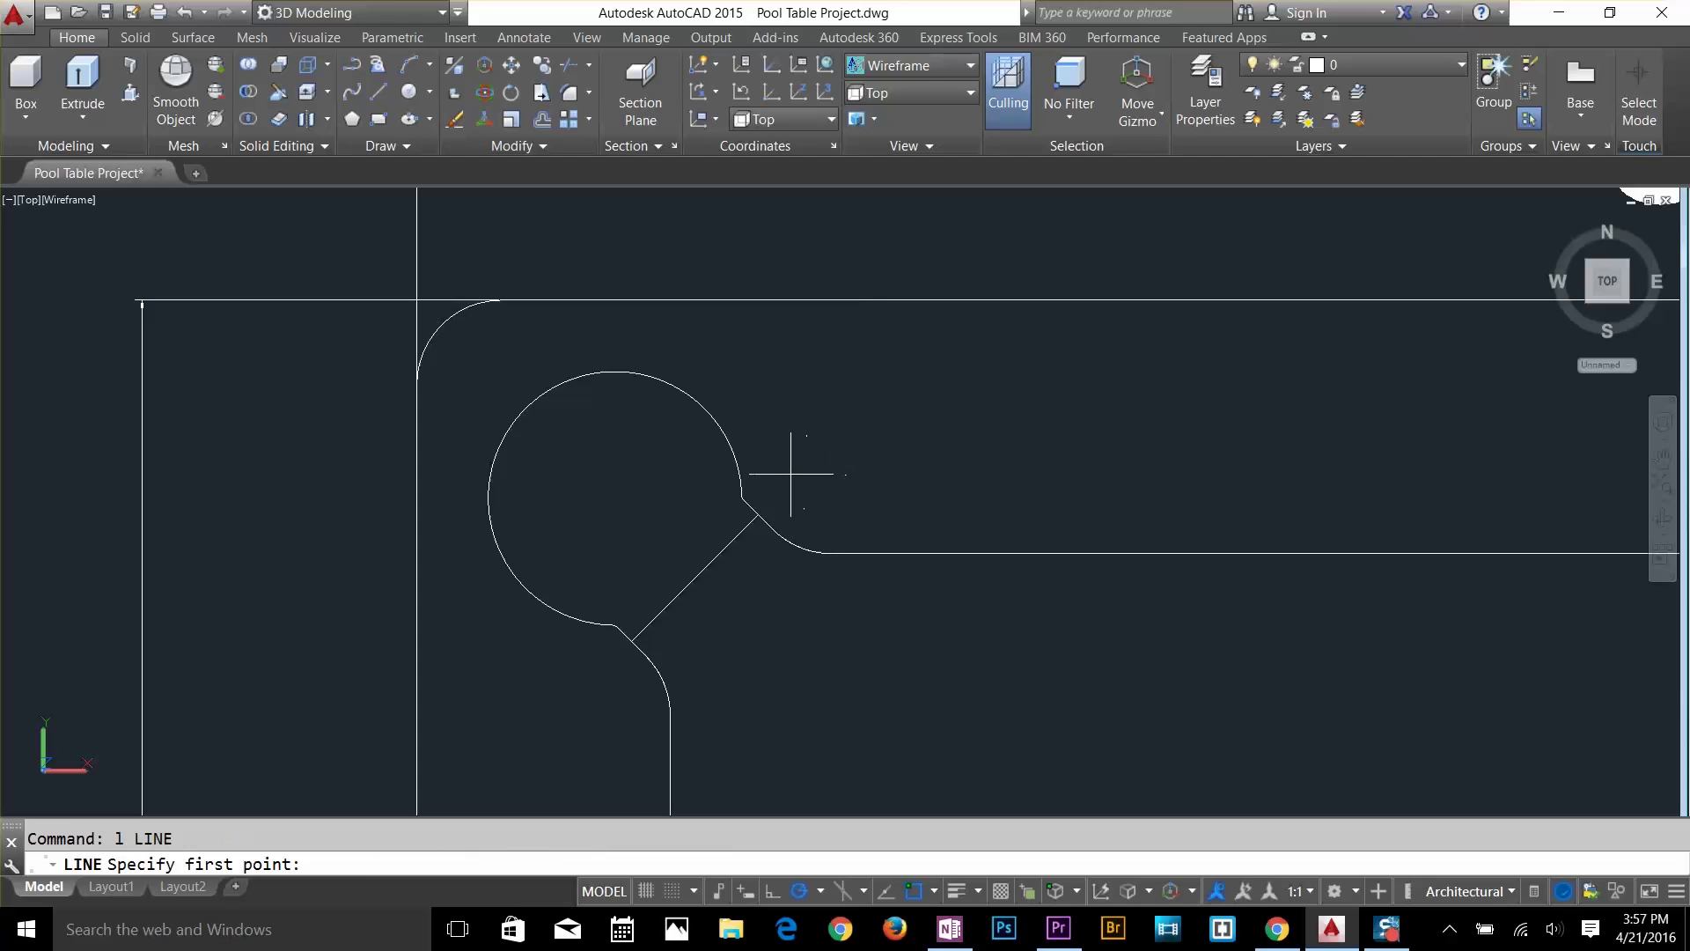
pyautogui.click(742, 494)
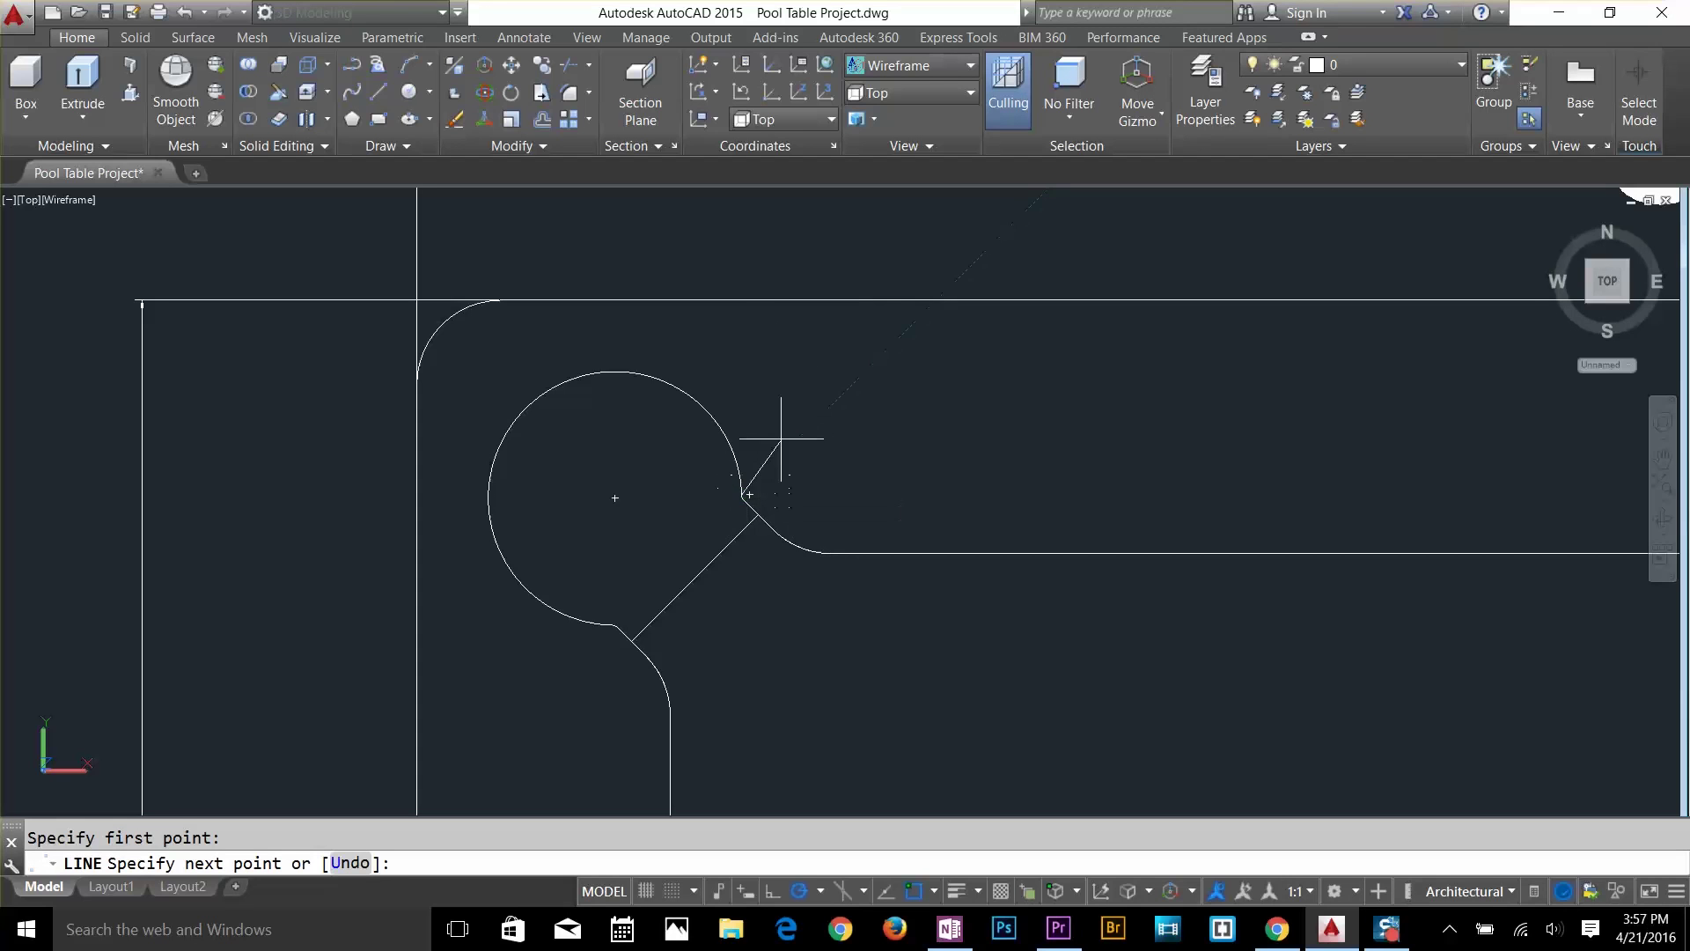
pyautogui.click(741, 300)
pyautogui.press('Return')
# Draw a horizontal line from the lower end of the upper-left pocket arc to the table's left outer edge.
pyautogui.scroll(-5, 777, 528)
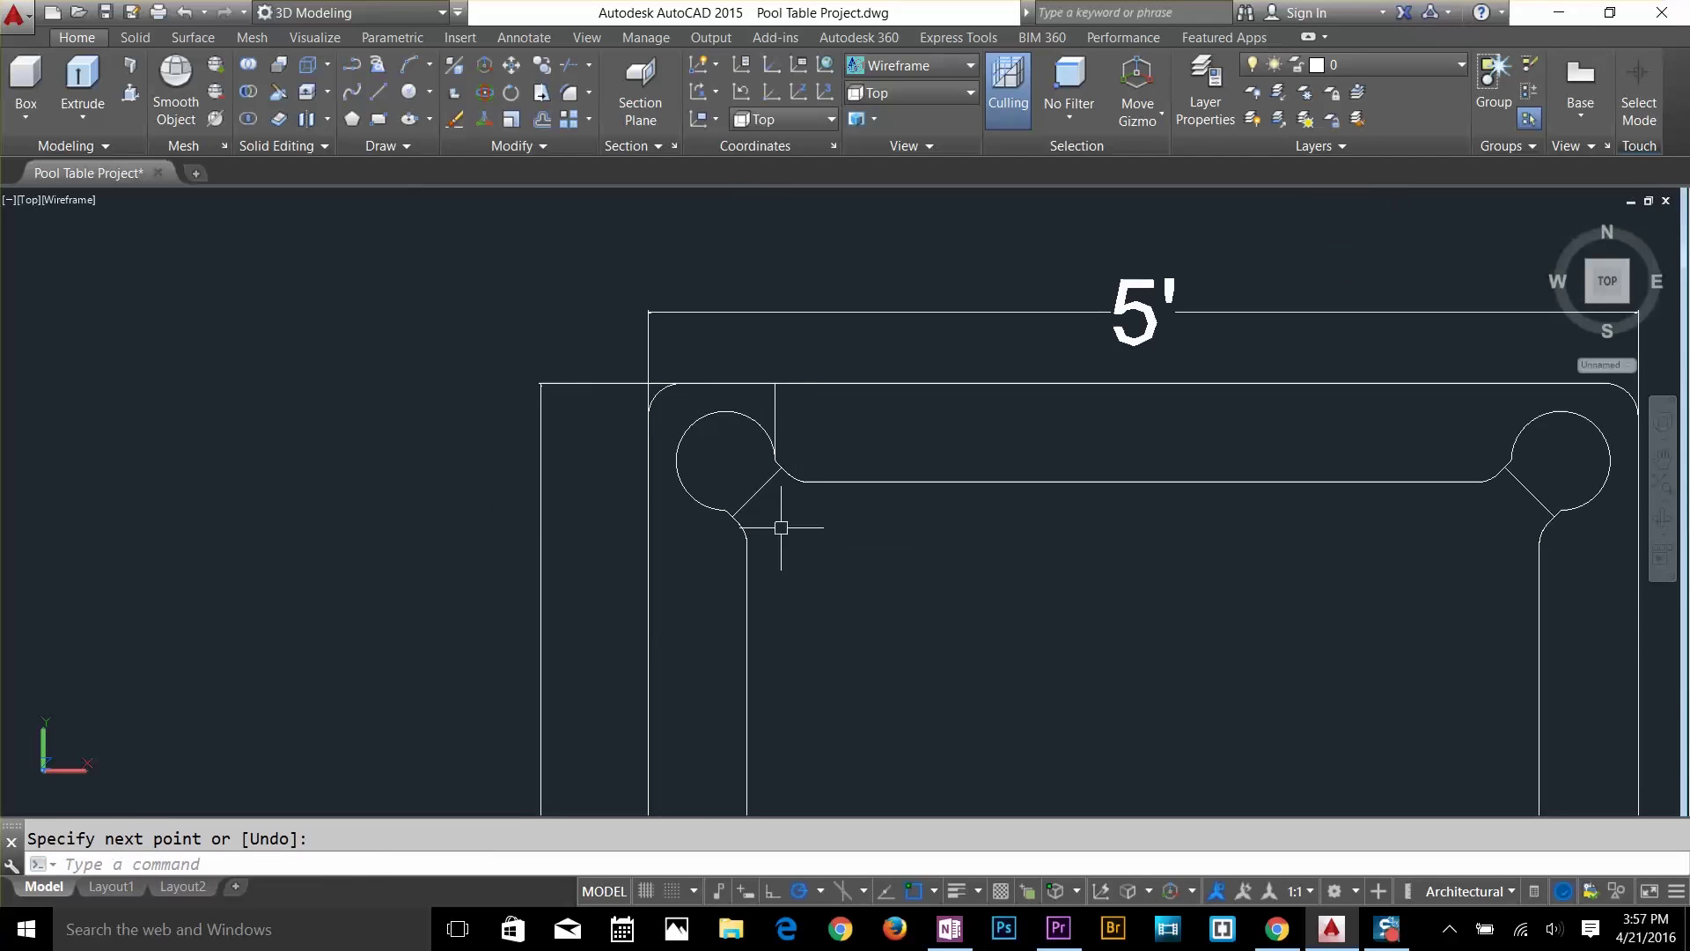
pyautogui.scroll(4, 729, 519)
pyautogui.scroll(2, 729, 518)
pyautogui.press('Return')
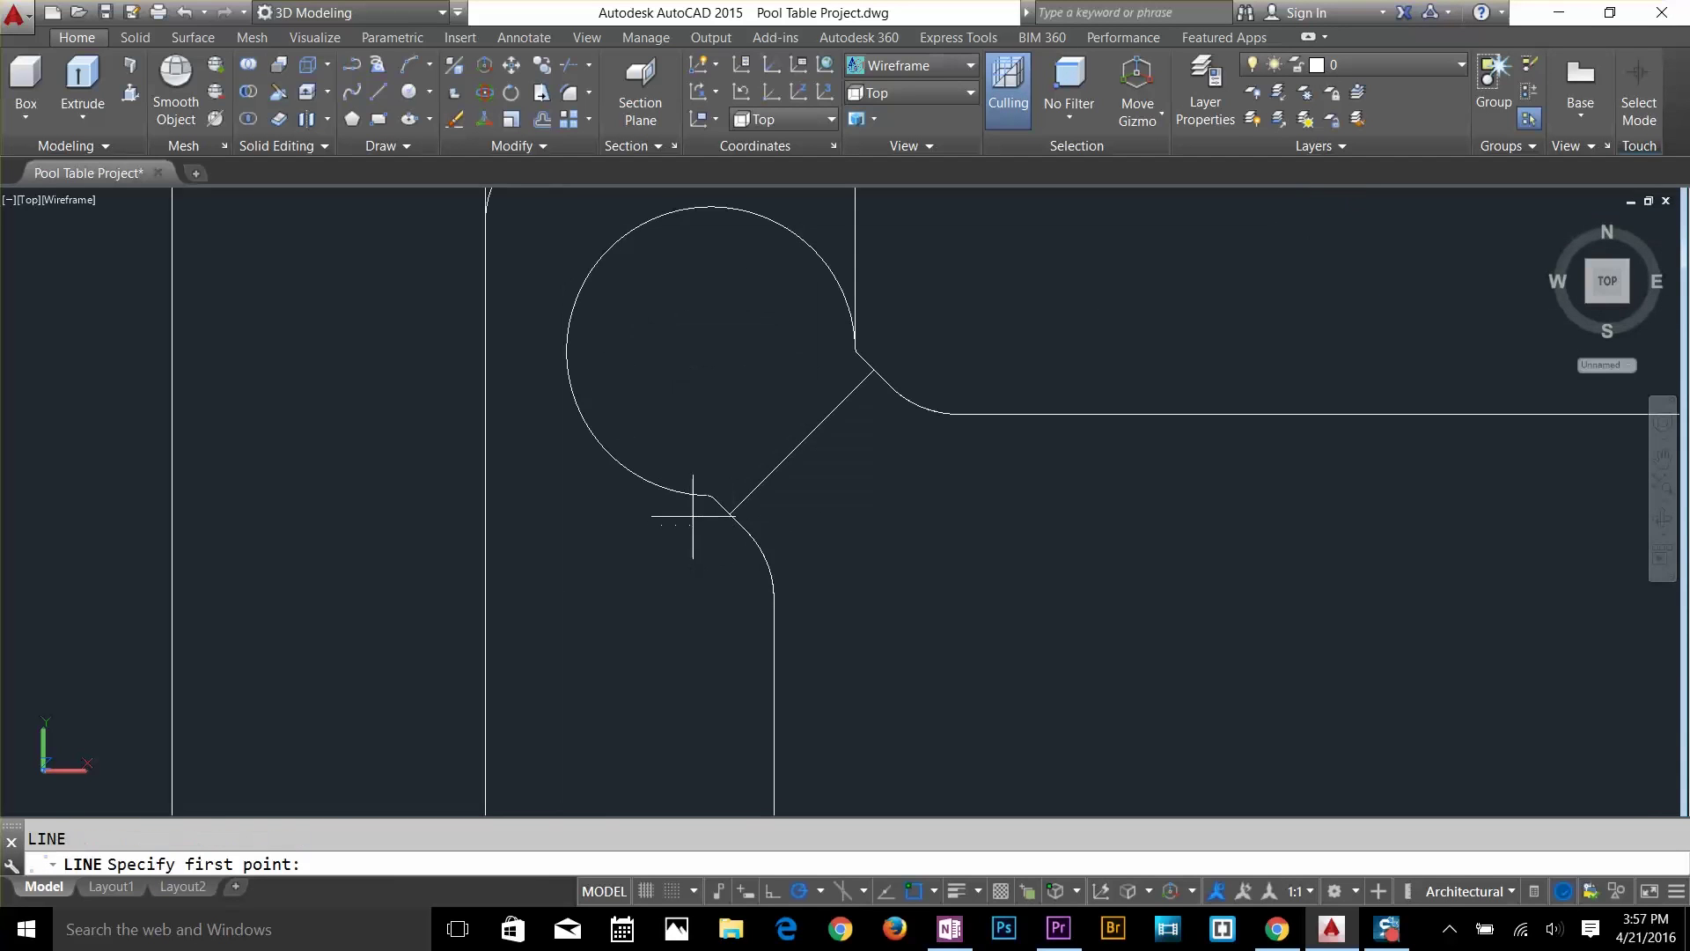
pyautogui.click(710, 494)
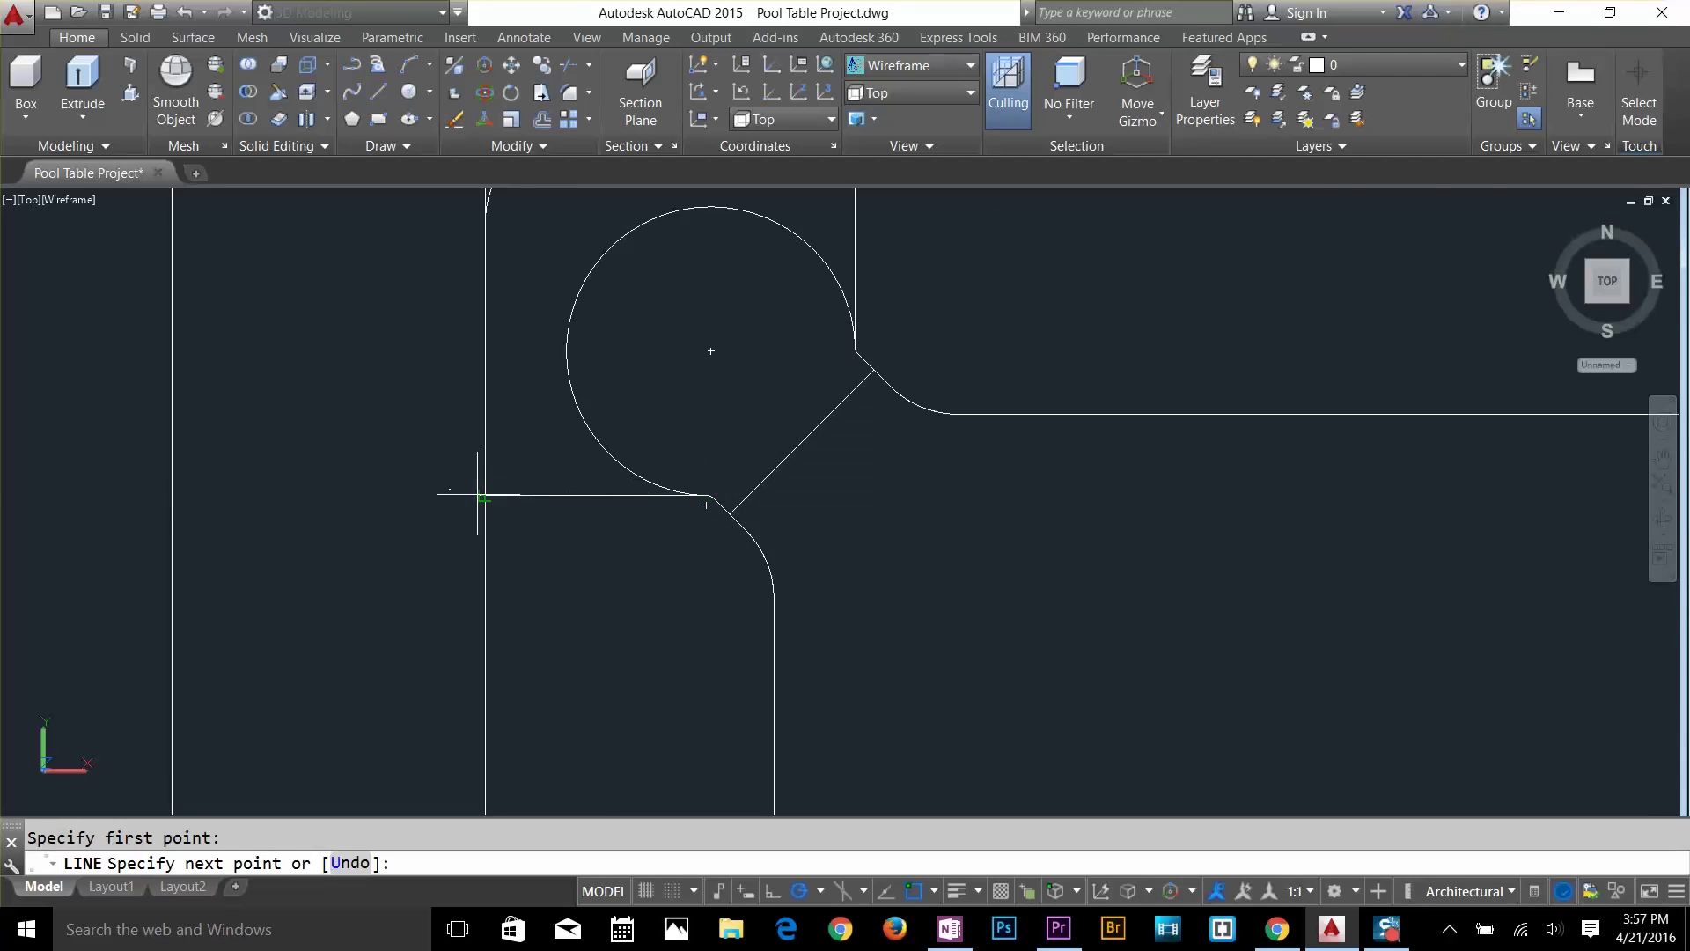
pyautogui.click(482, 498)
pyautogui.press('Return')
pyautogui.scroll(-3, 775, 537)
pyautogui.press('Escape')
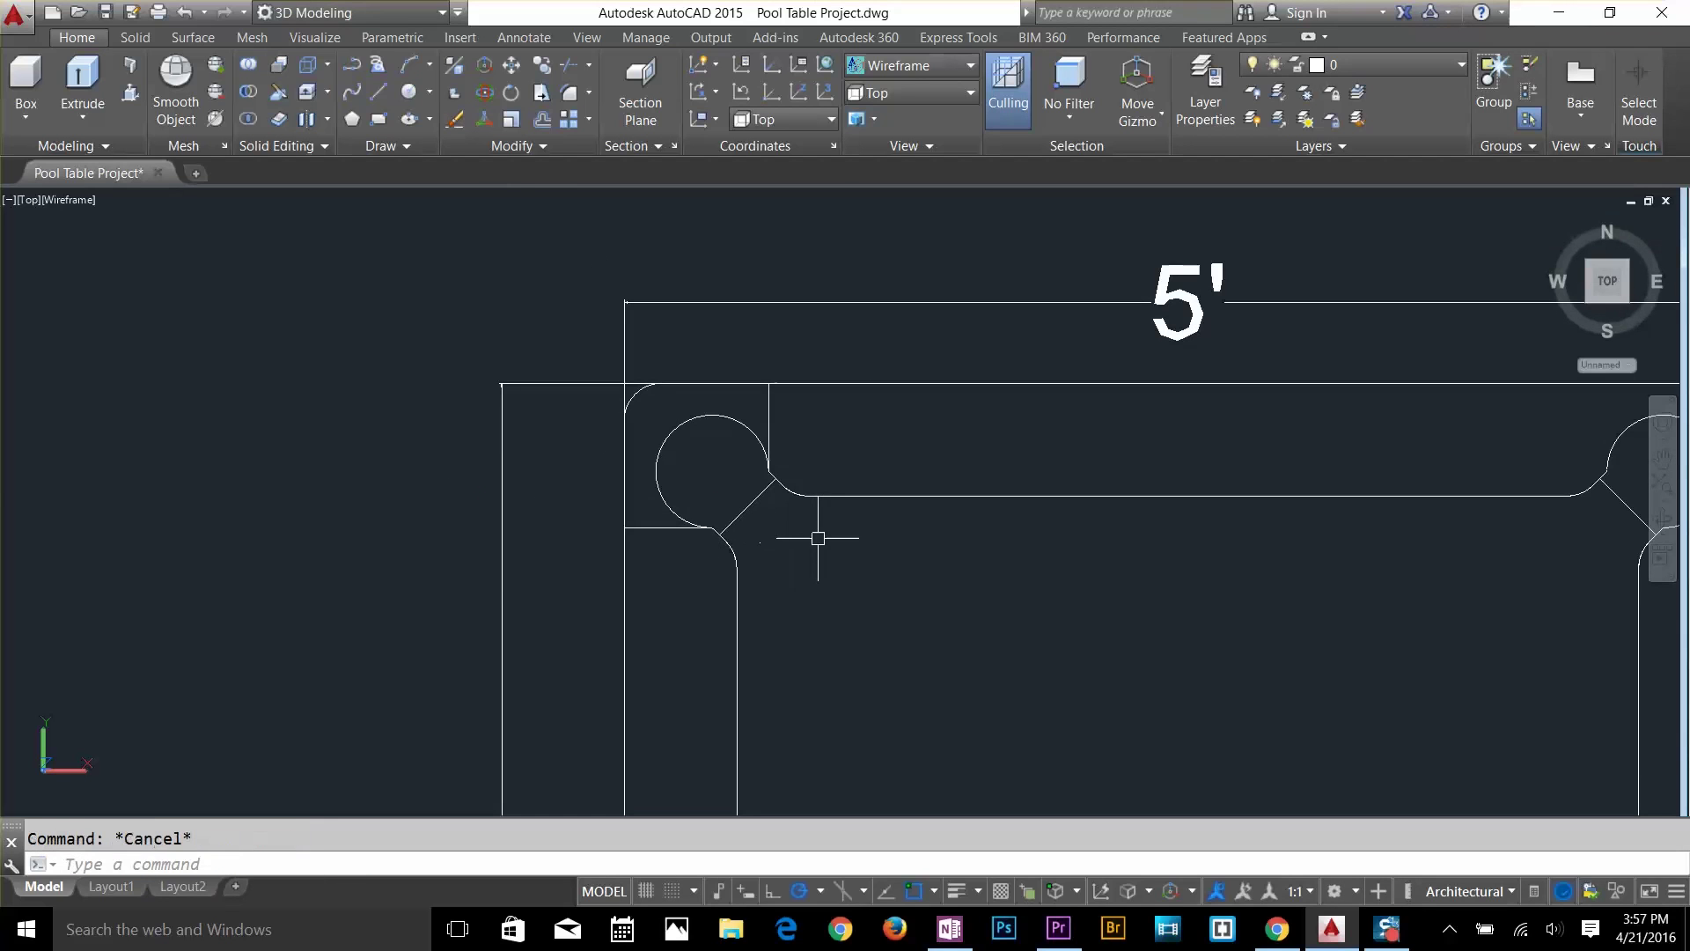
# Mirror the two upper-left pocket divider lines about the plan's vertical centreline to the upper-right pocket, keeping the originals.
pyautogui.write('mi')
pyautogui.press('Return')
pyautogui.click(768, 413)
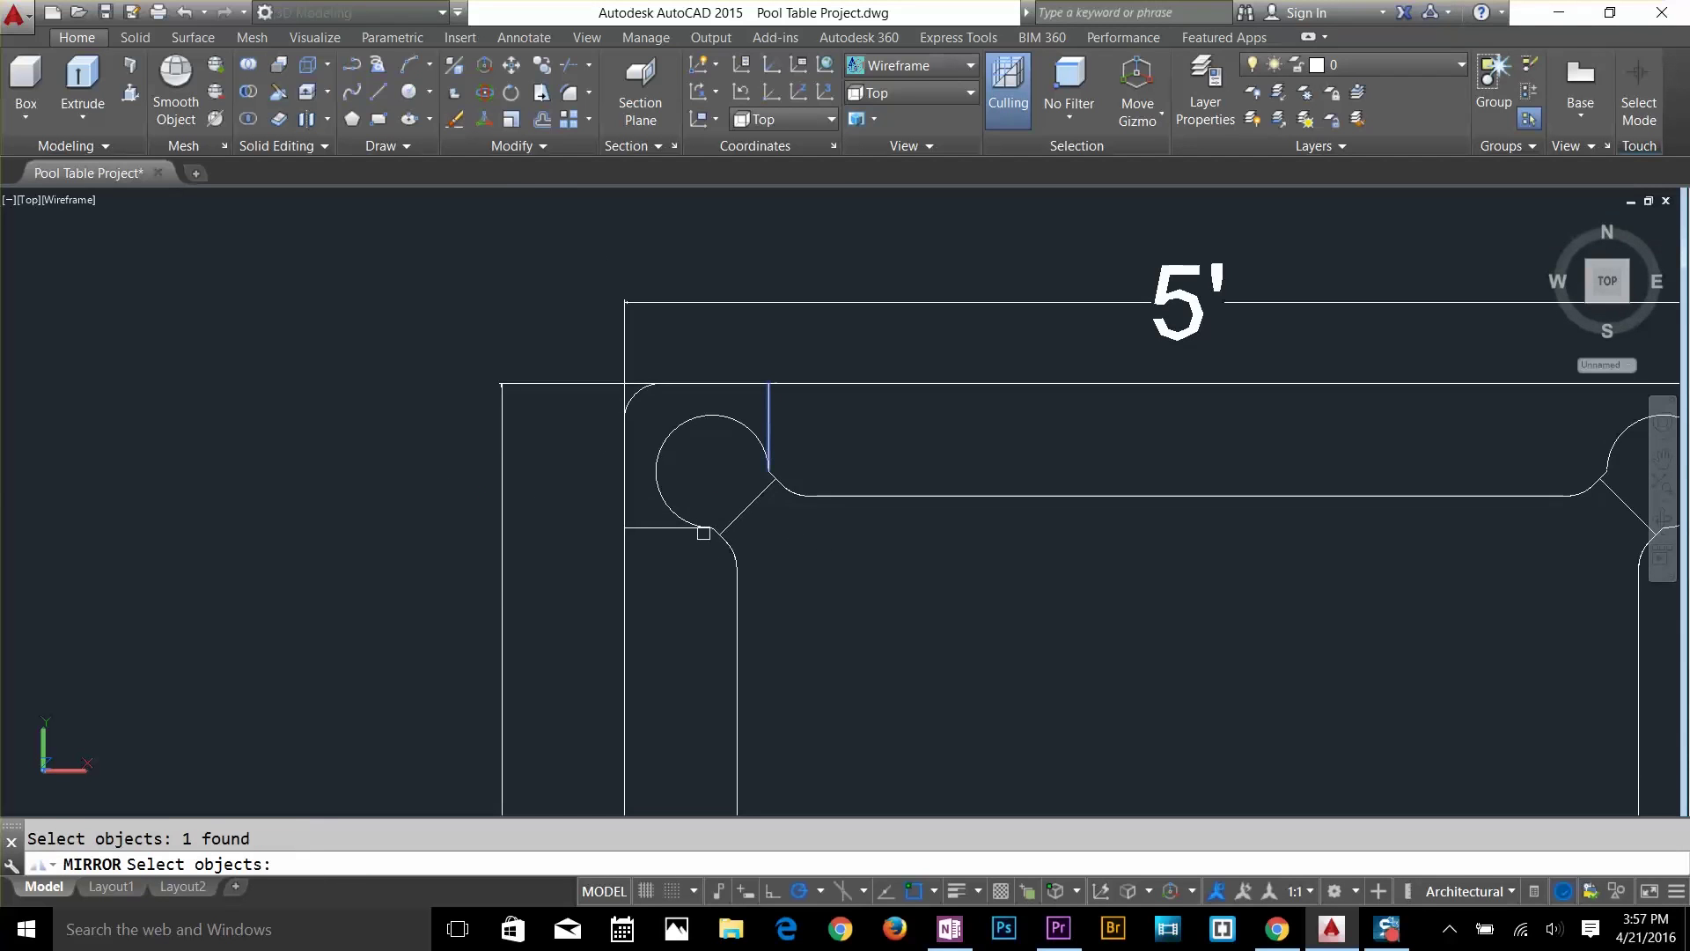
pyautogui.click(671, 528)
pyautogui.scroll(5, 829, 445)
pyautogui.scroll(-5, 744, 519)
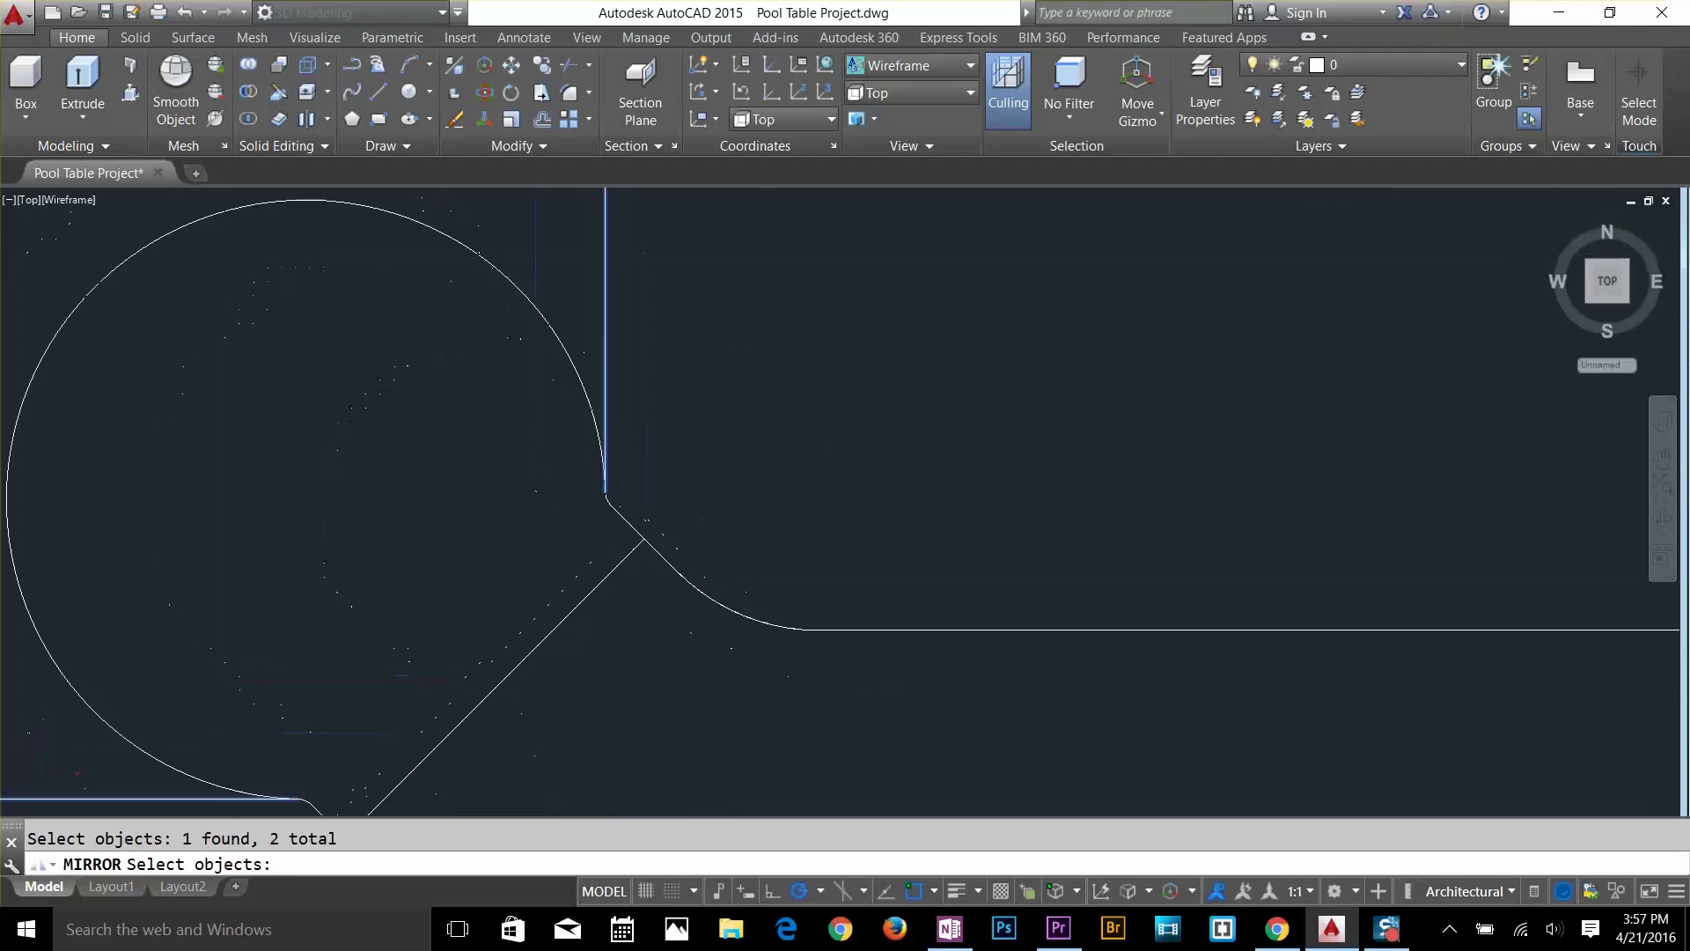
pyautogui.press('Return')
pyautogui.click(953, 534)
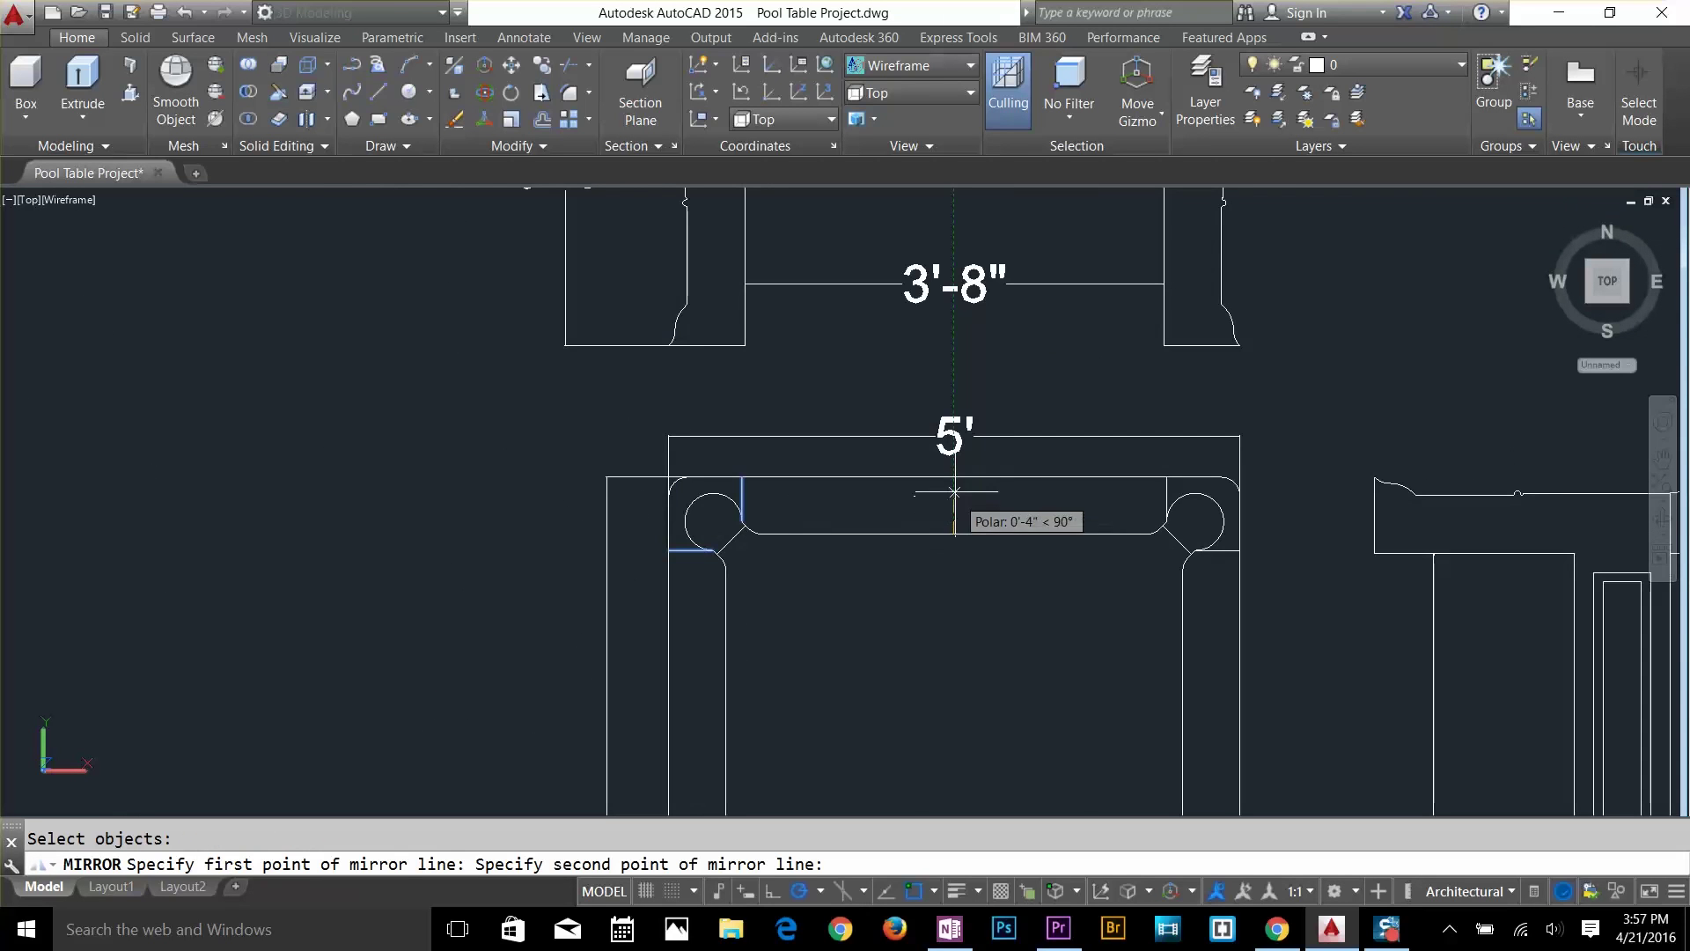
pyautogui.click(955, 607)
pyautogui.scroll(-5, 960, 686)
pyautogui.scroll(3, 933, 668)
pyautogui.scroll(3, 952, 552)
pyautogui.press('Escape')
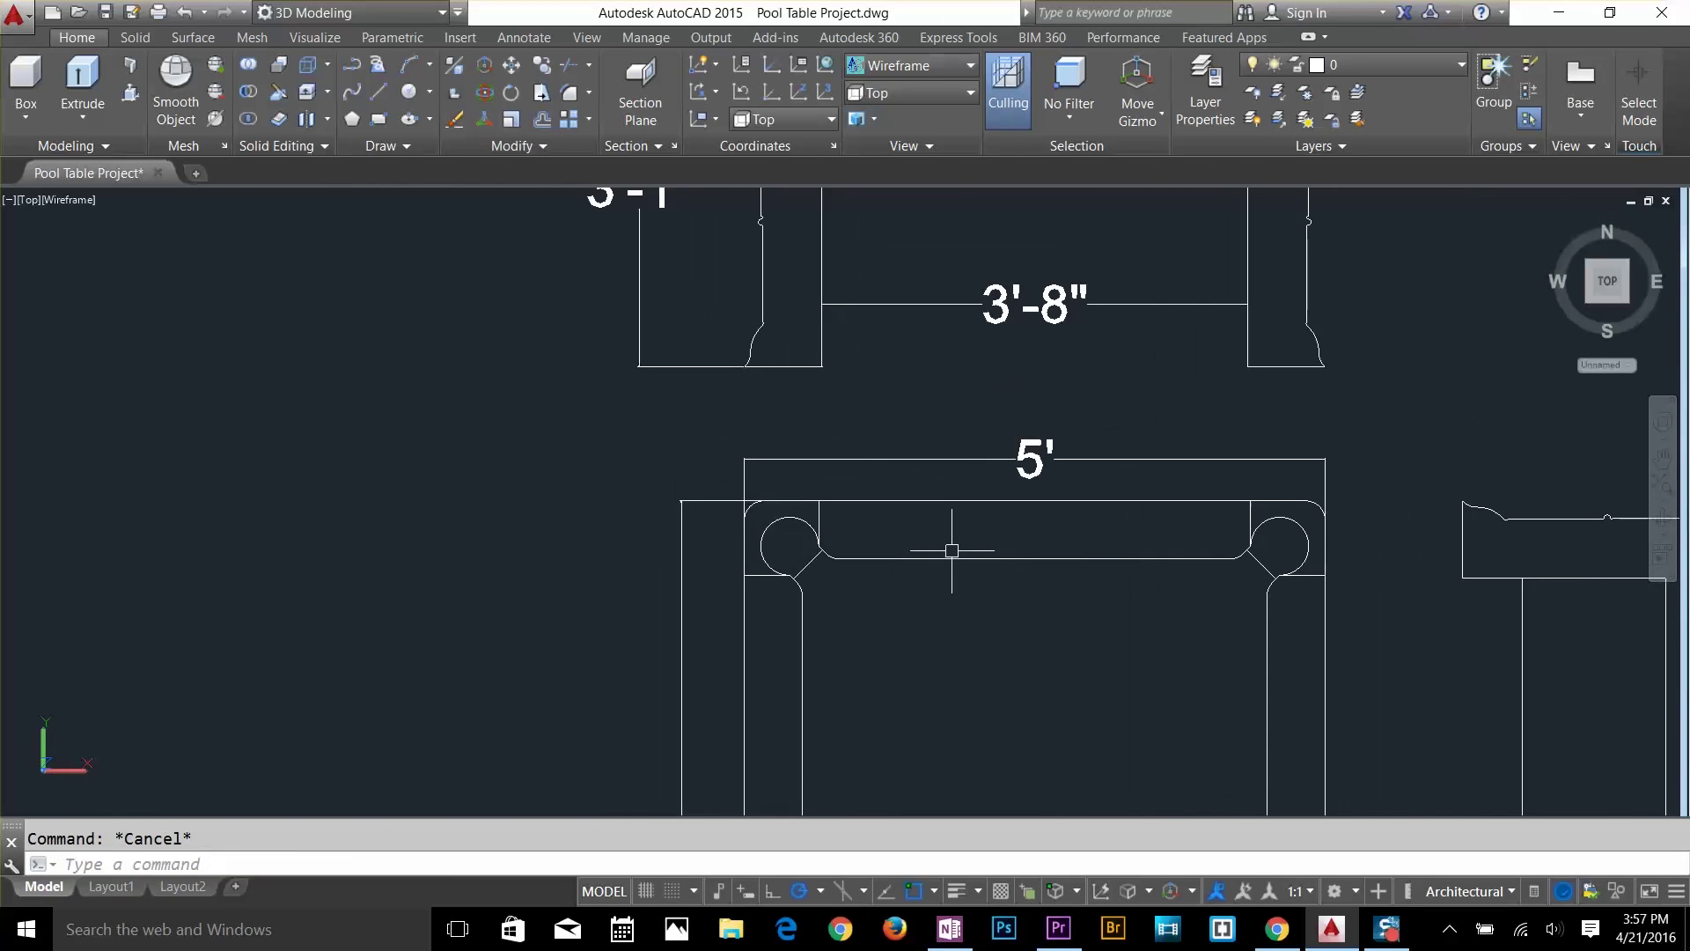
# Mirror the four upper pocket divider lines about the plan's horizontal centreline to the lower corners, keeping the originals.
pyautogui.write('mi')
pyautogui.press('Return')
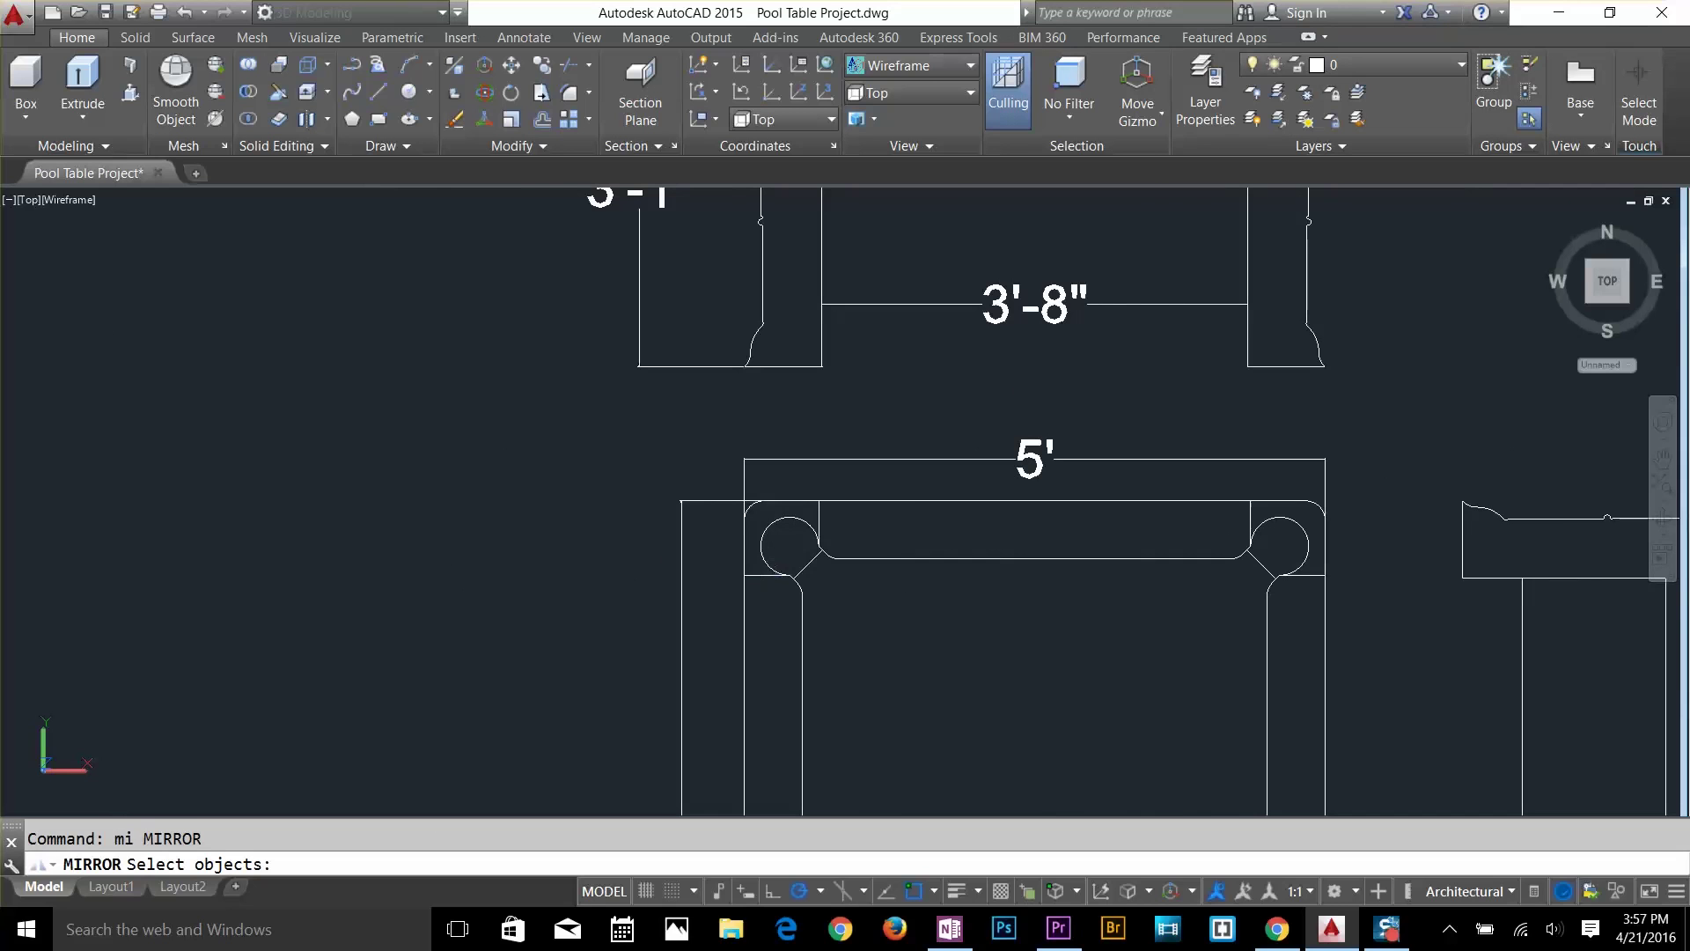
pyautogui.click(767, 574)
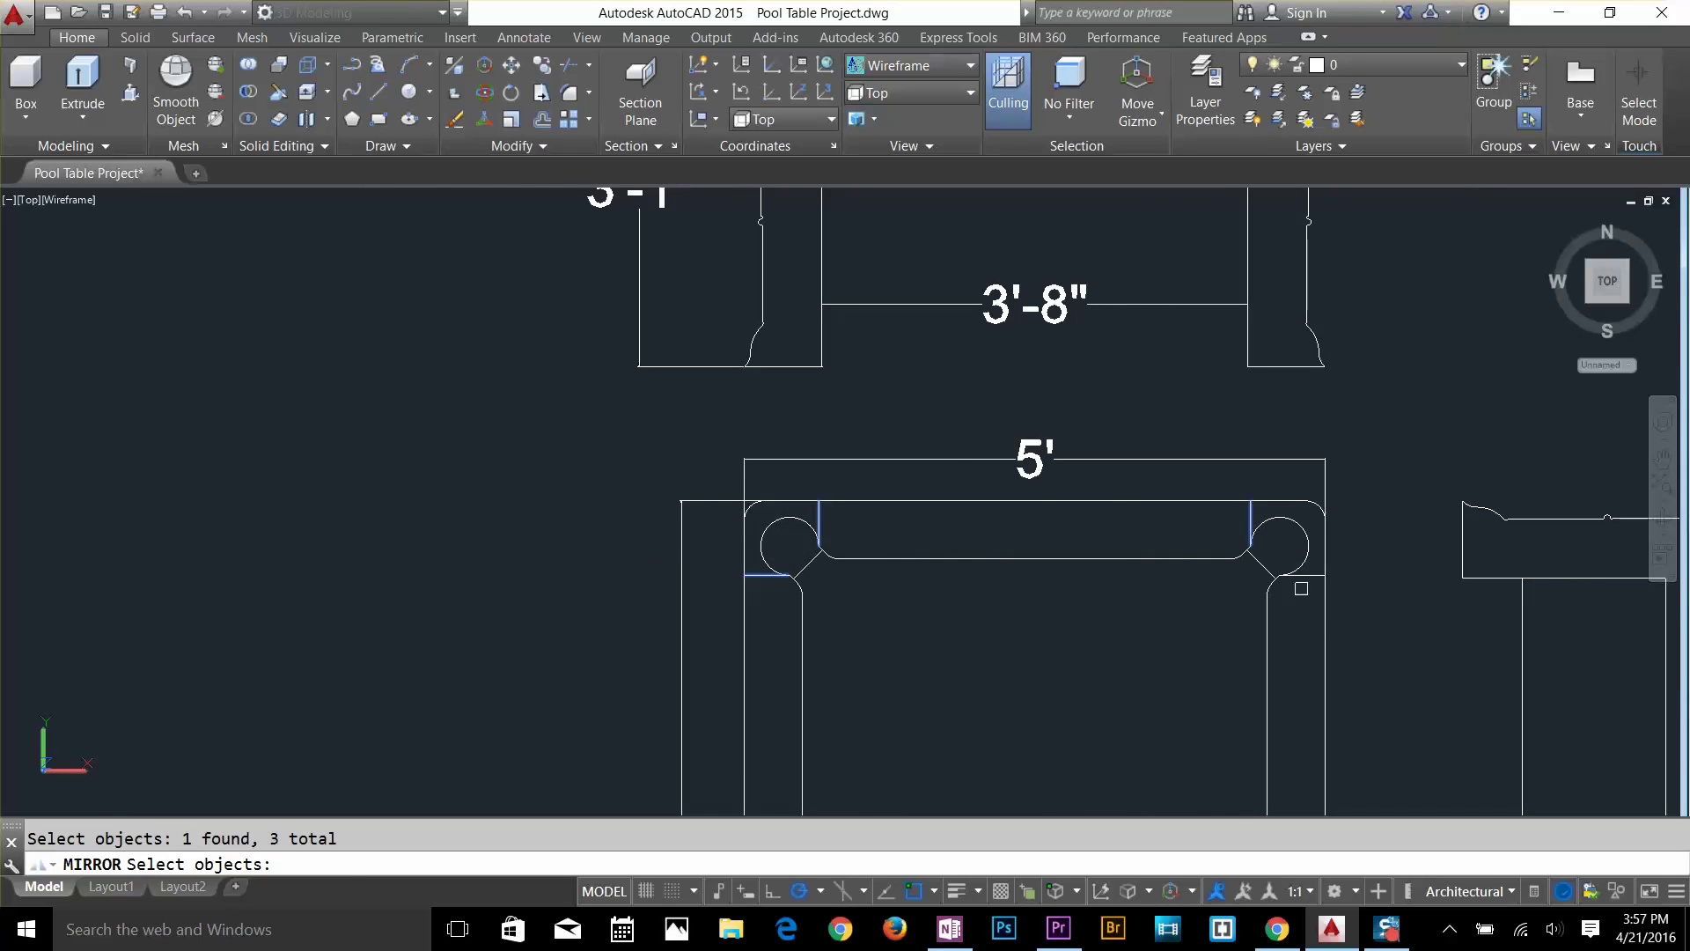
pyautogui.scroll(-5, 1275, 598)
pyautogui.scroll(6, 1002, 581)
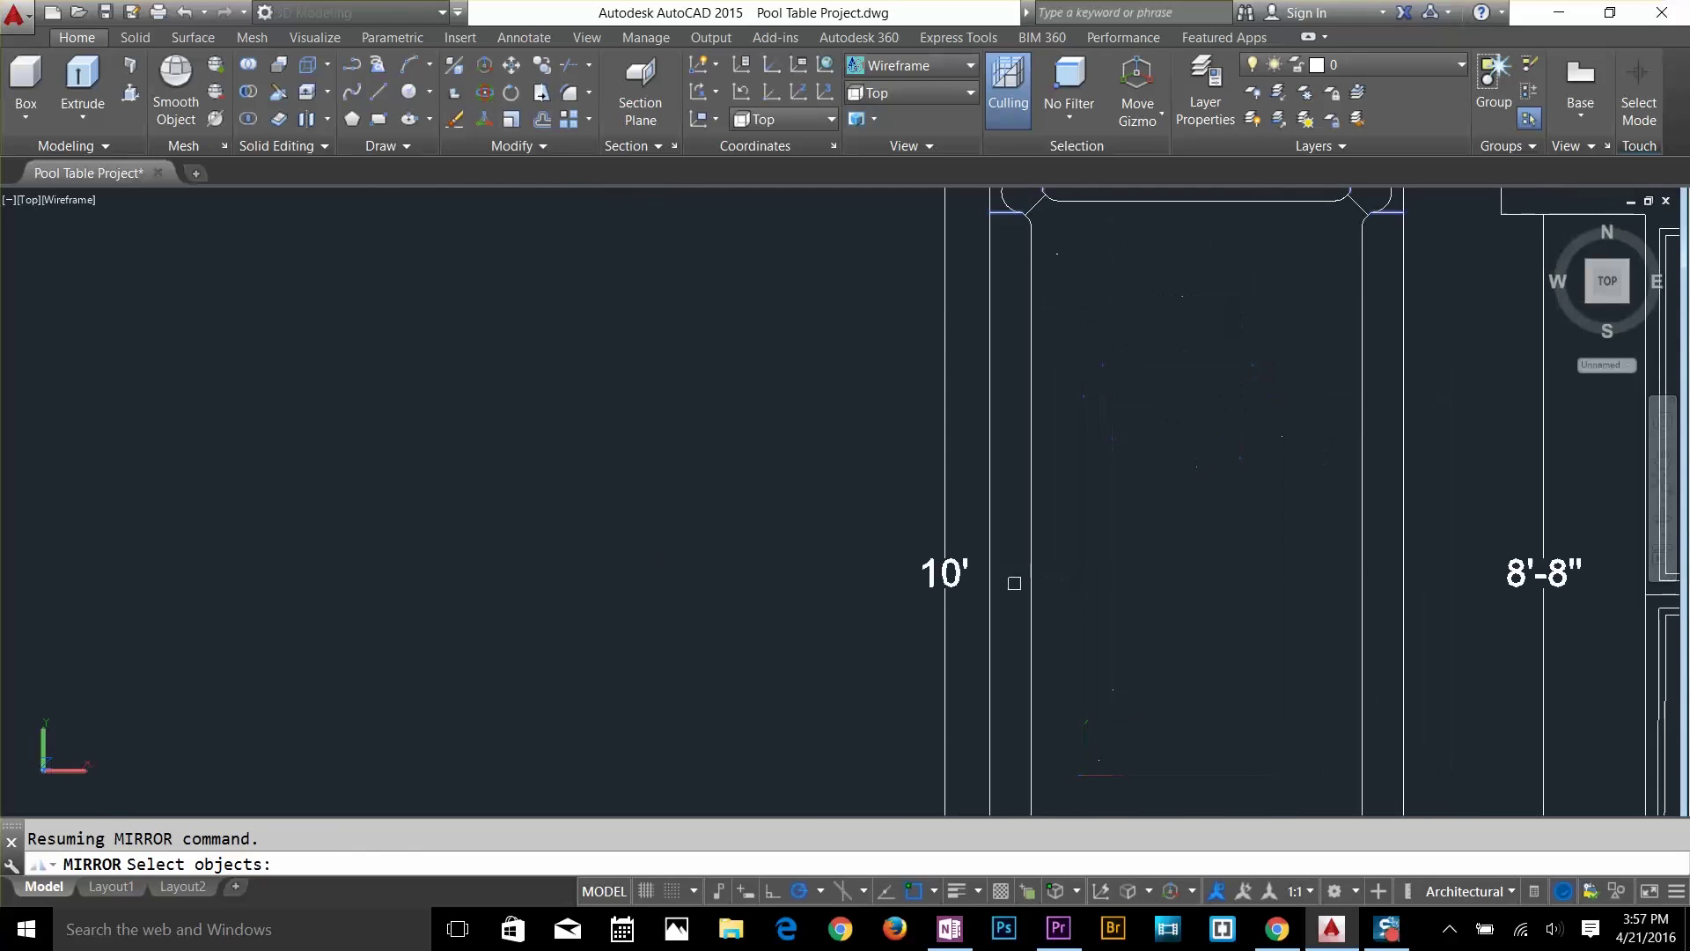
pyautogui.press('Return')
pyautogui.click(1008, 577)
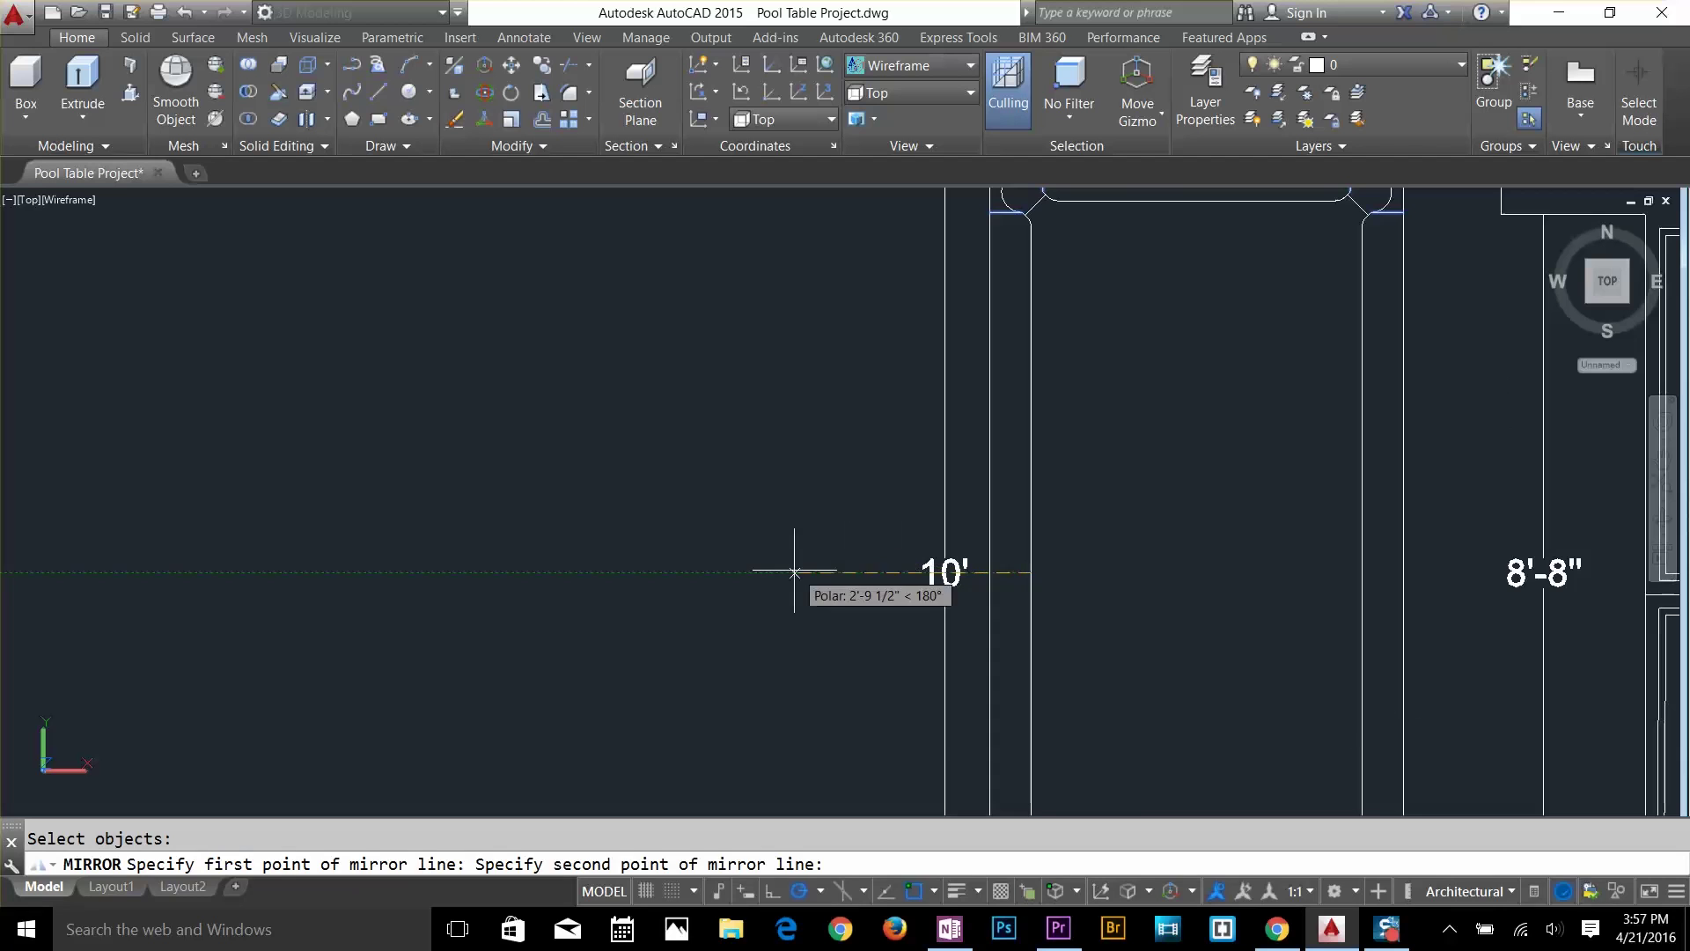
pyautogui.click(792, 570)
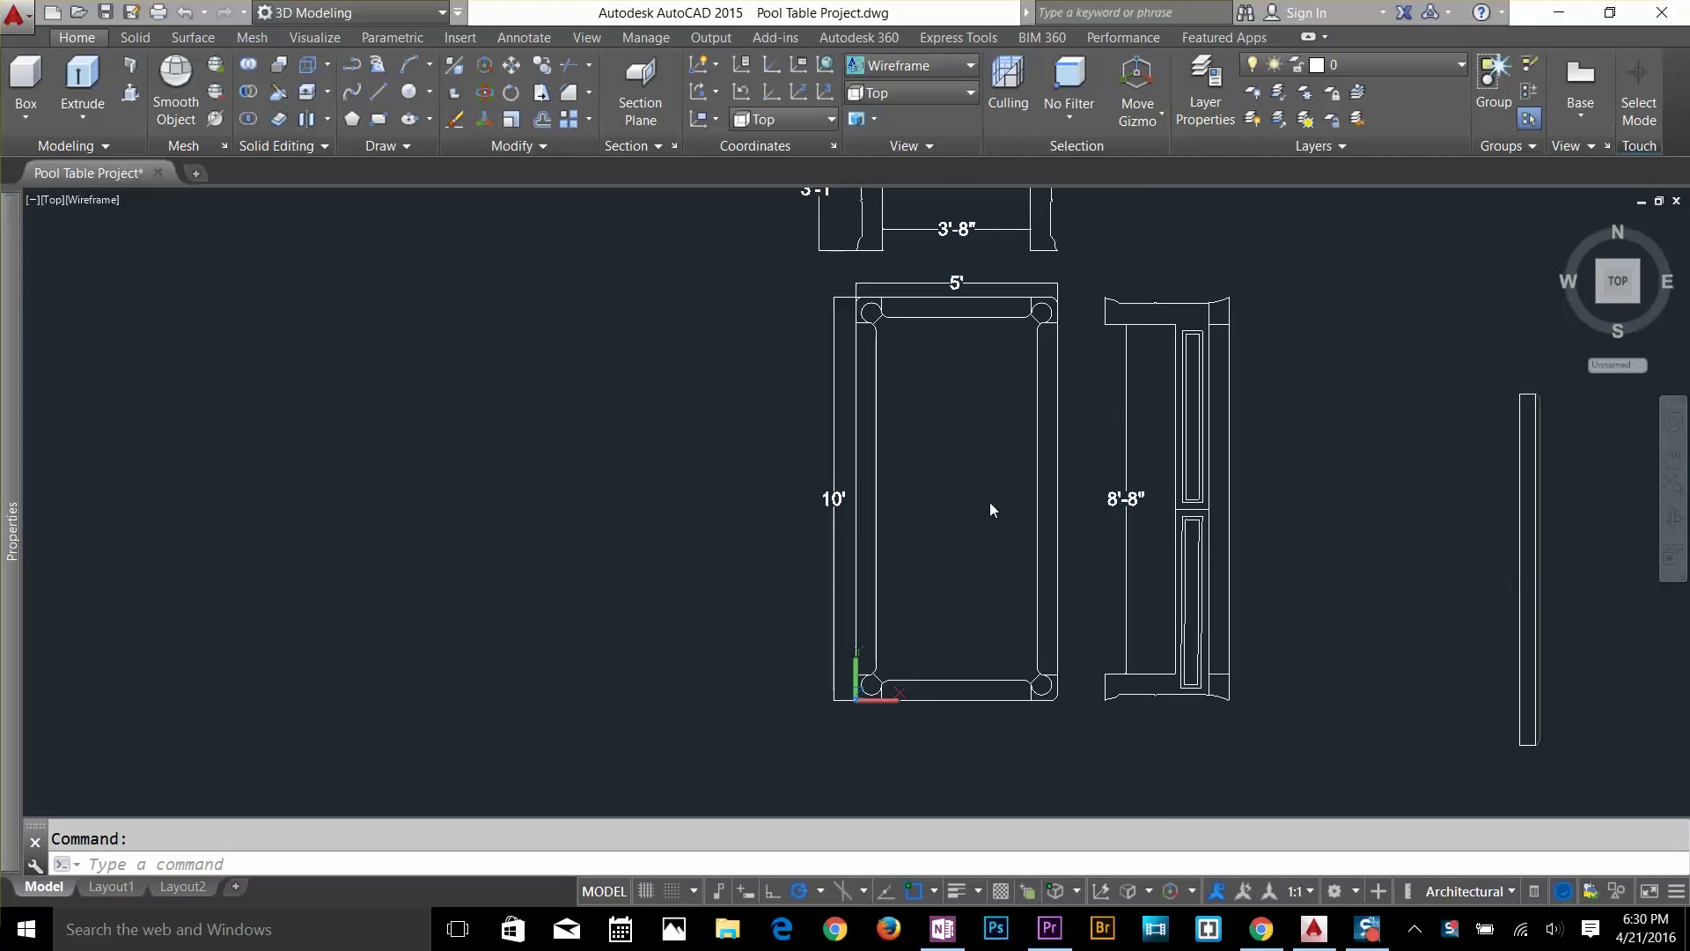
# Create boundary polylines from the plan's four rails, four pocket corners and playing surface.
pyautogui.scroll(2, 985, 528)
pyautogui.moveTo(1012, 501); pyautogui.dragTo(985, 500, button='middle')
pyautogui.press('Escape')
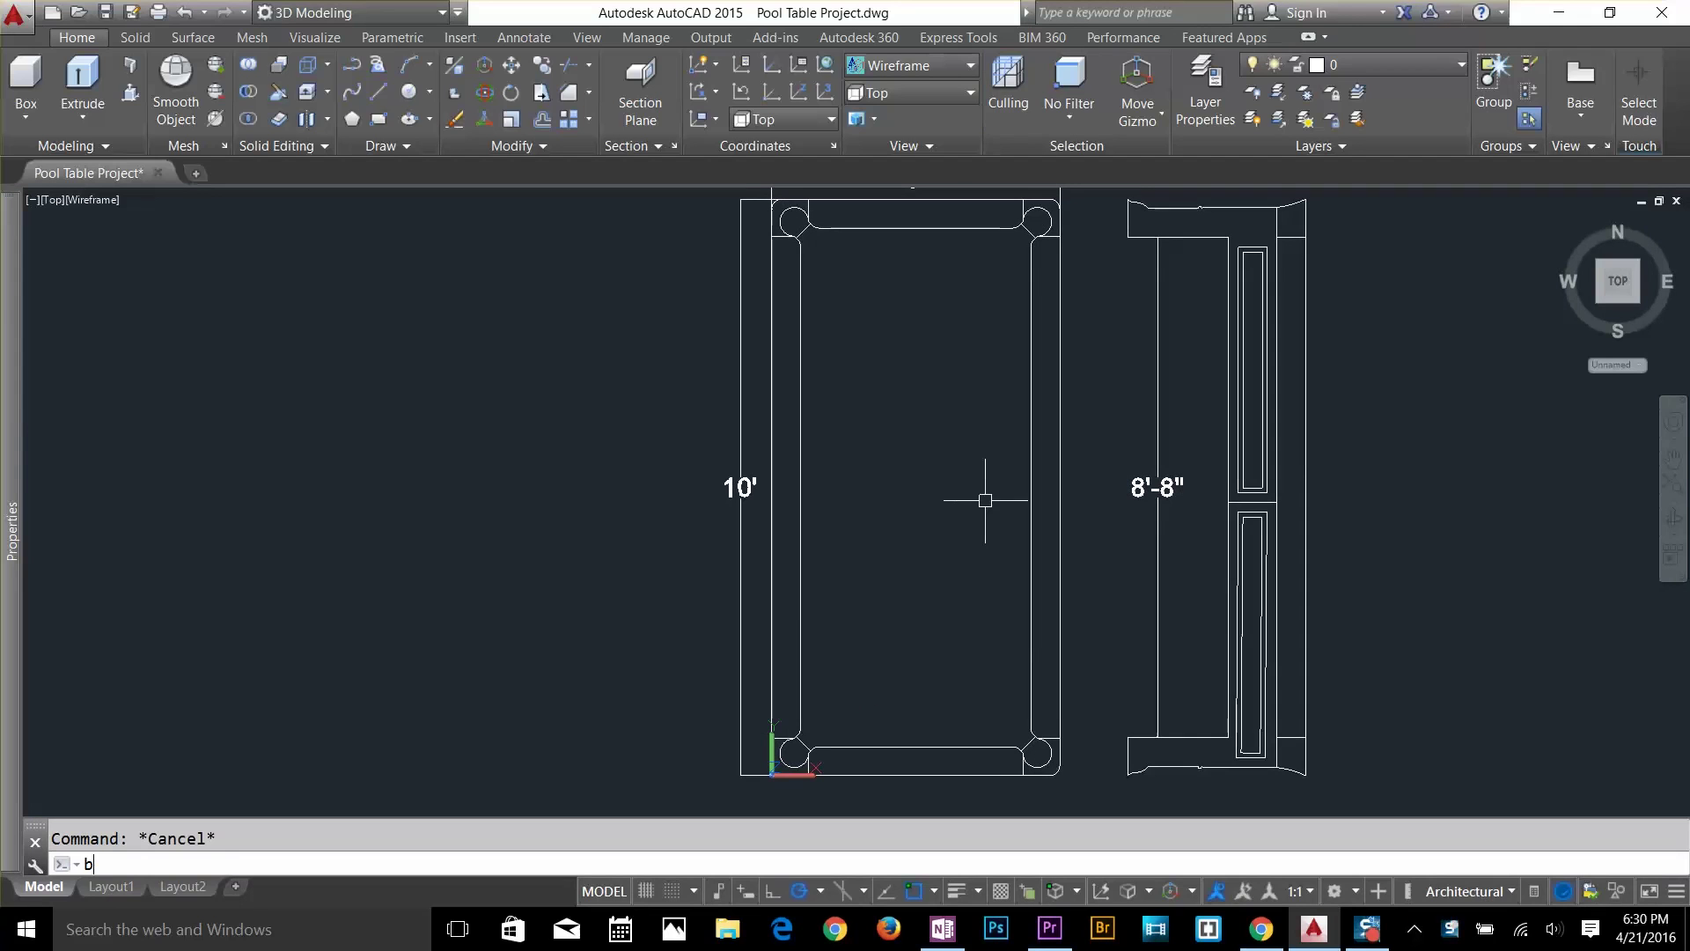
pyautogui.write('bo')
pyautogui.press('Return')
pyautogui.click(702, 347)
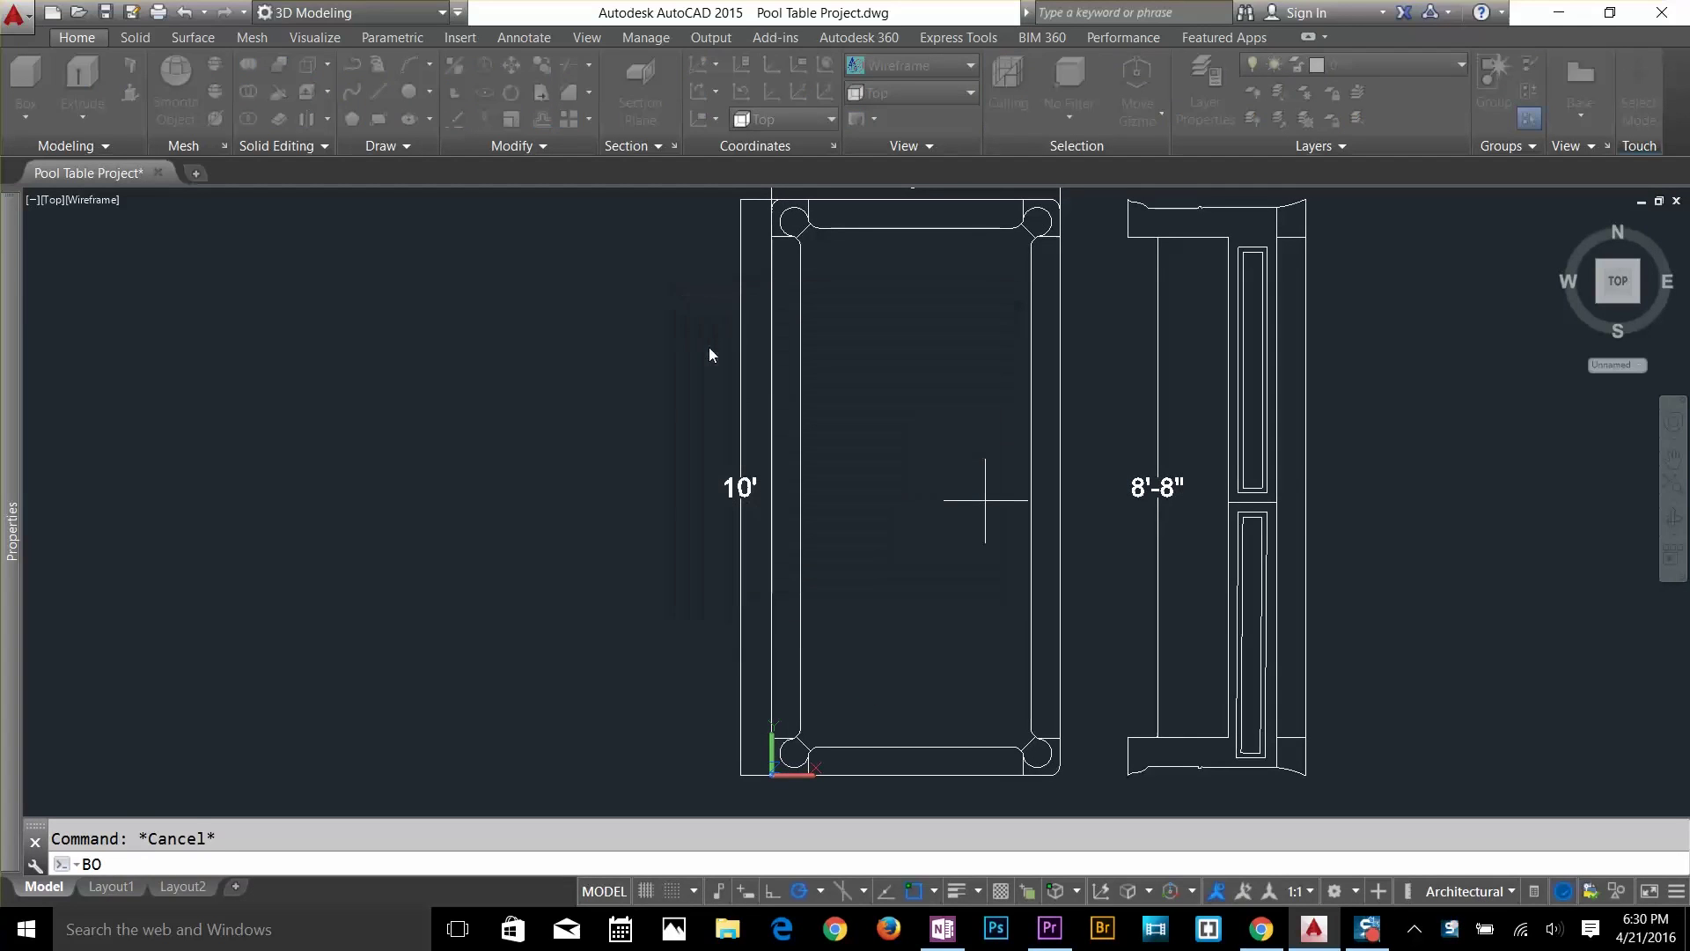
pyautogui.click(786, 373)
pyautogui.click(849, 223)
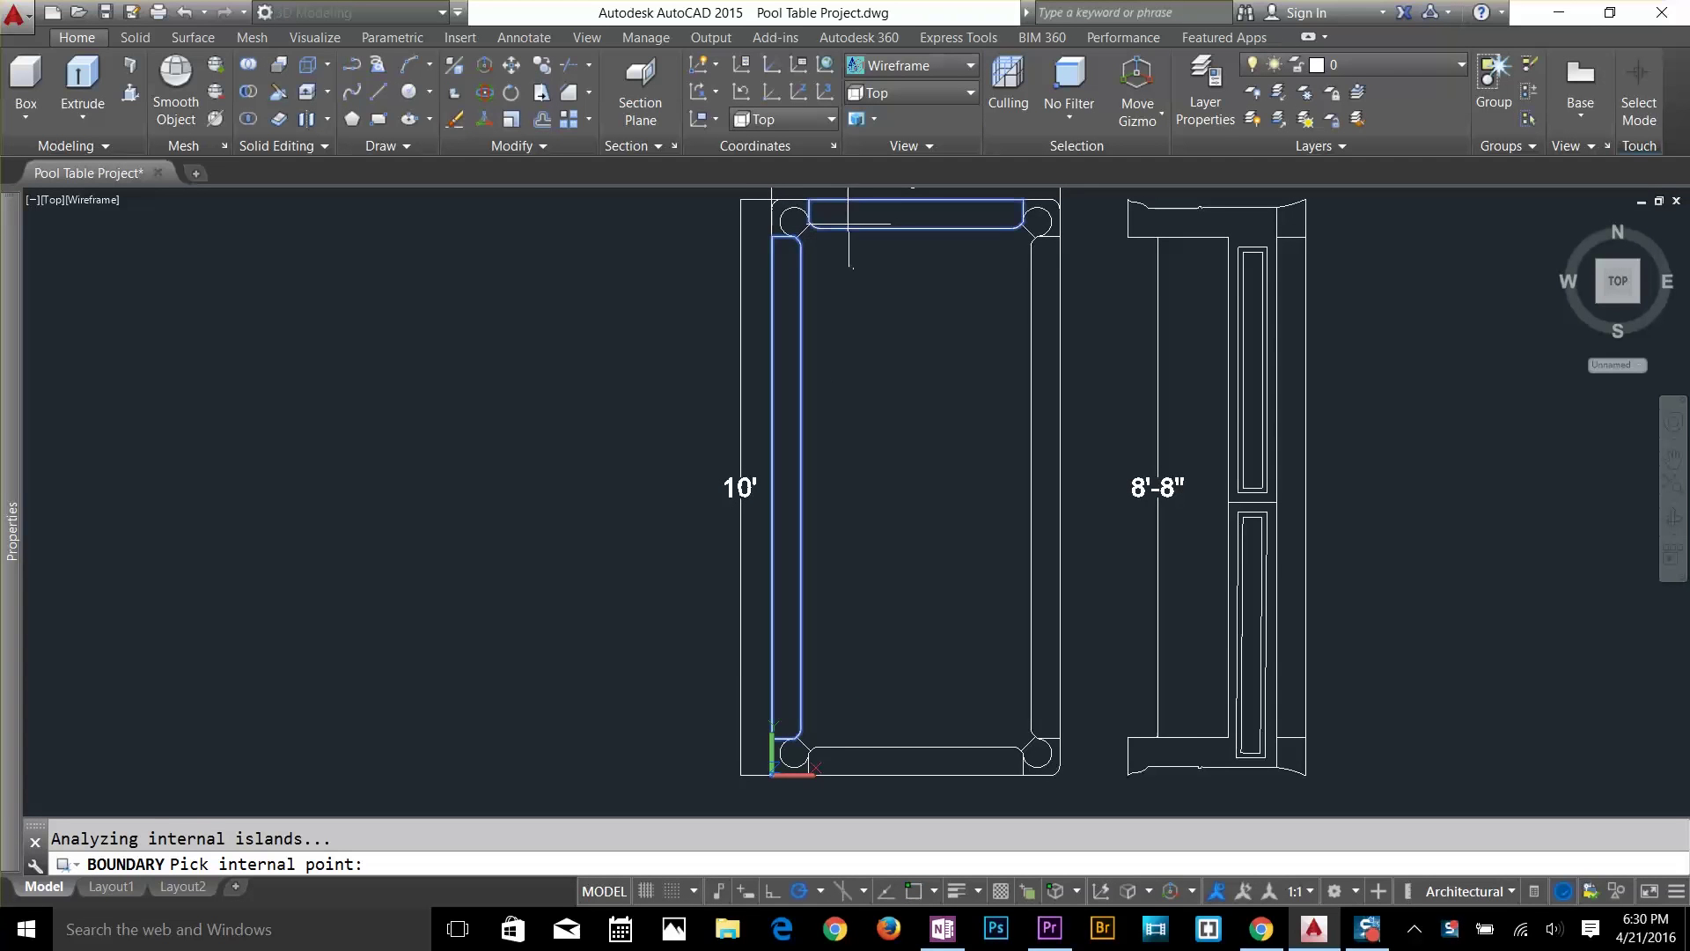
pyautogui.click(776, 207)
pyautogui.click(869, 253)
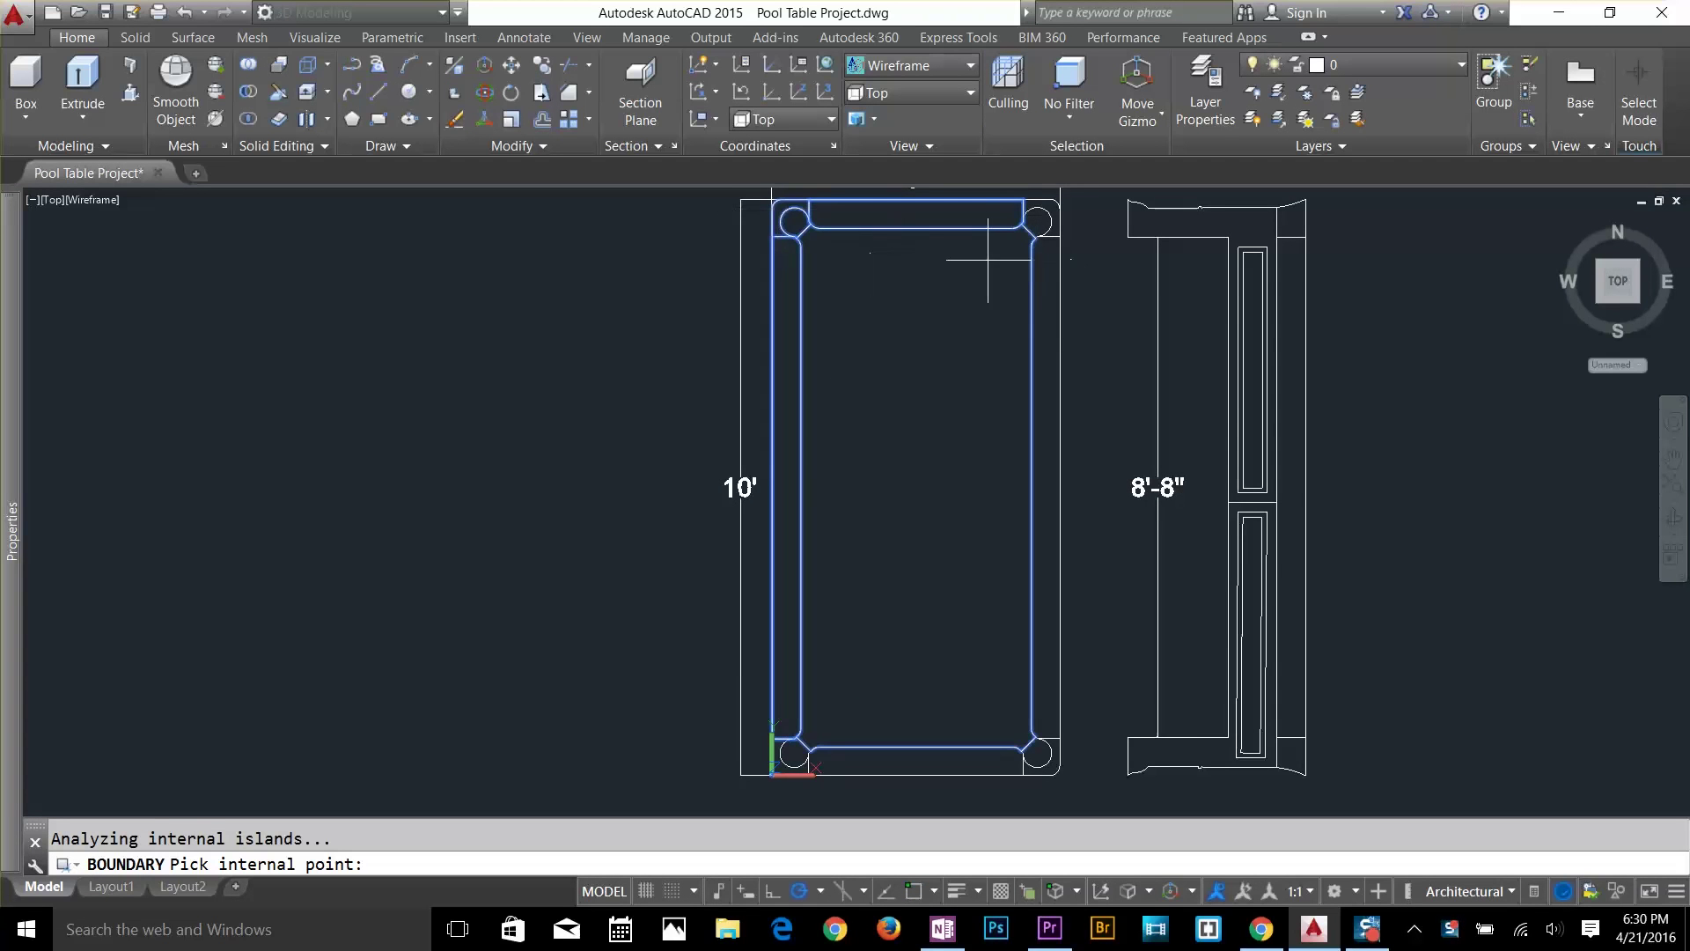
pyautogui.click(1045, 359)
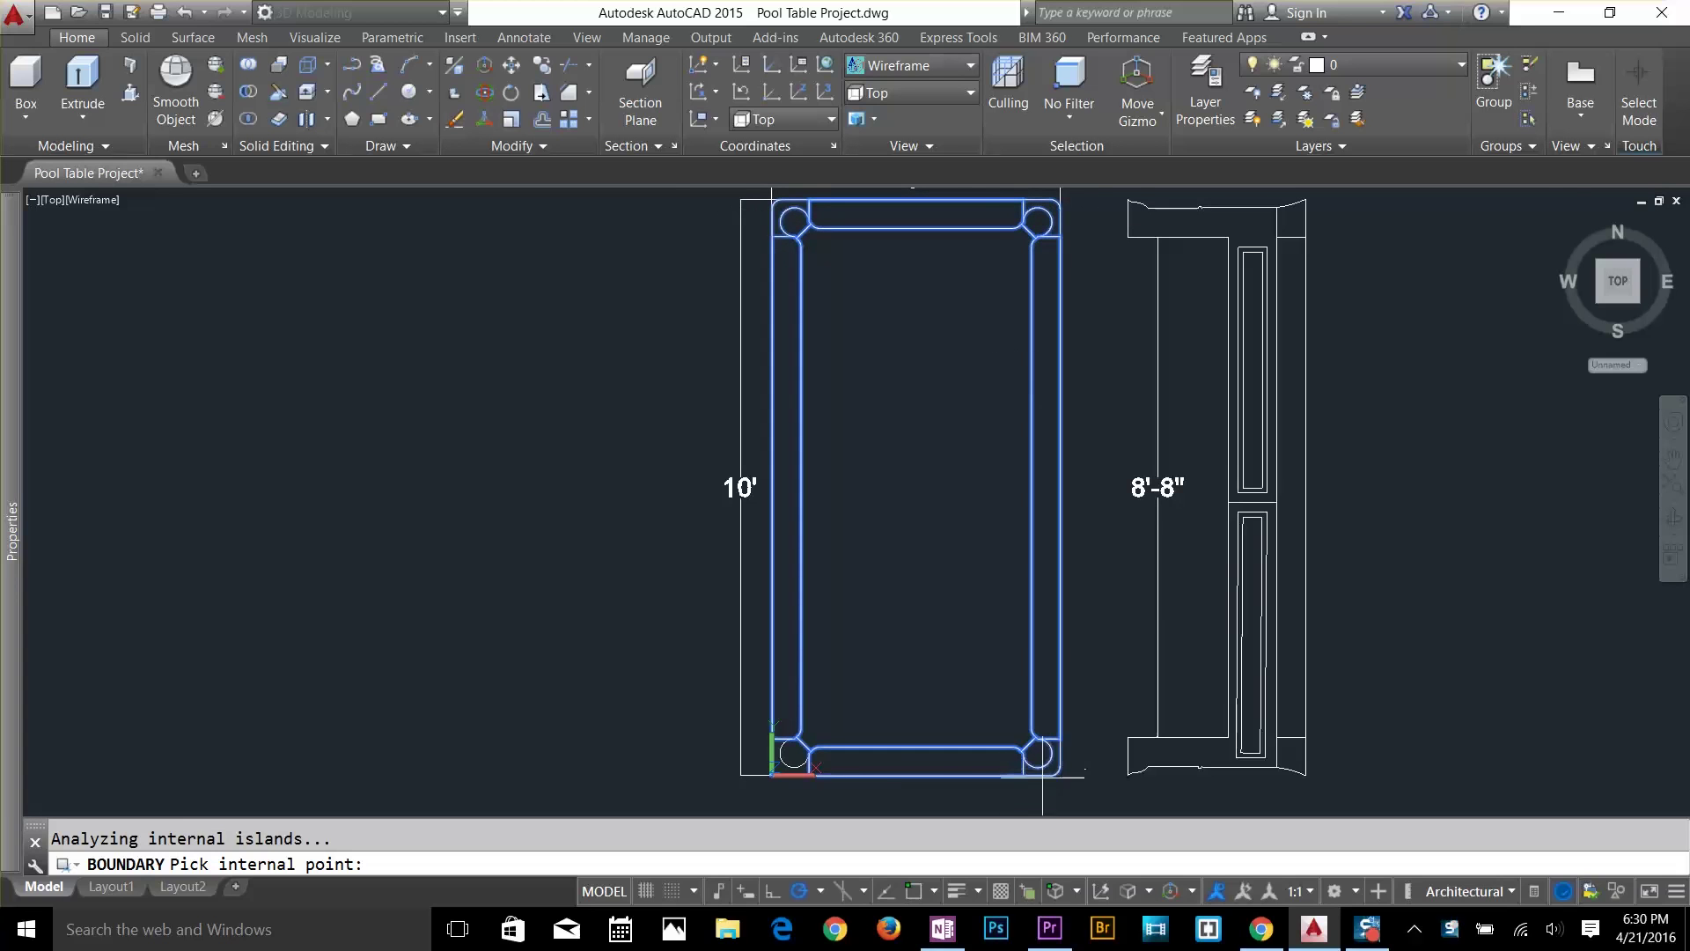
pyautogui.scroll(3, 791, 754)
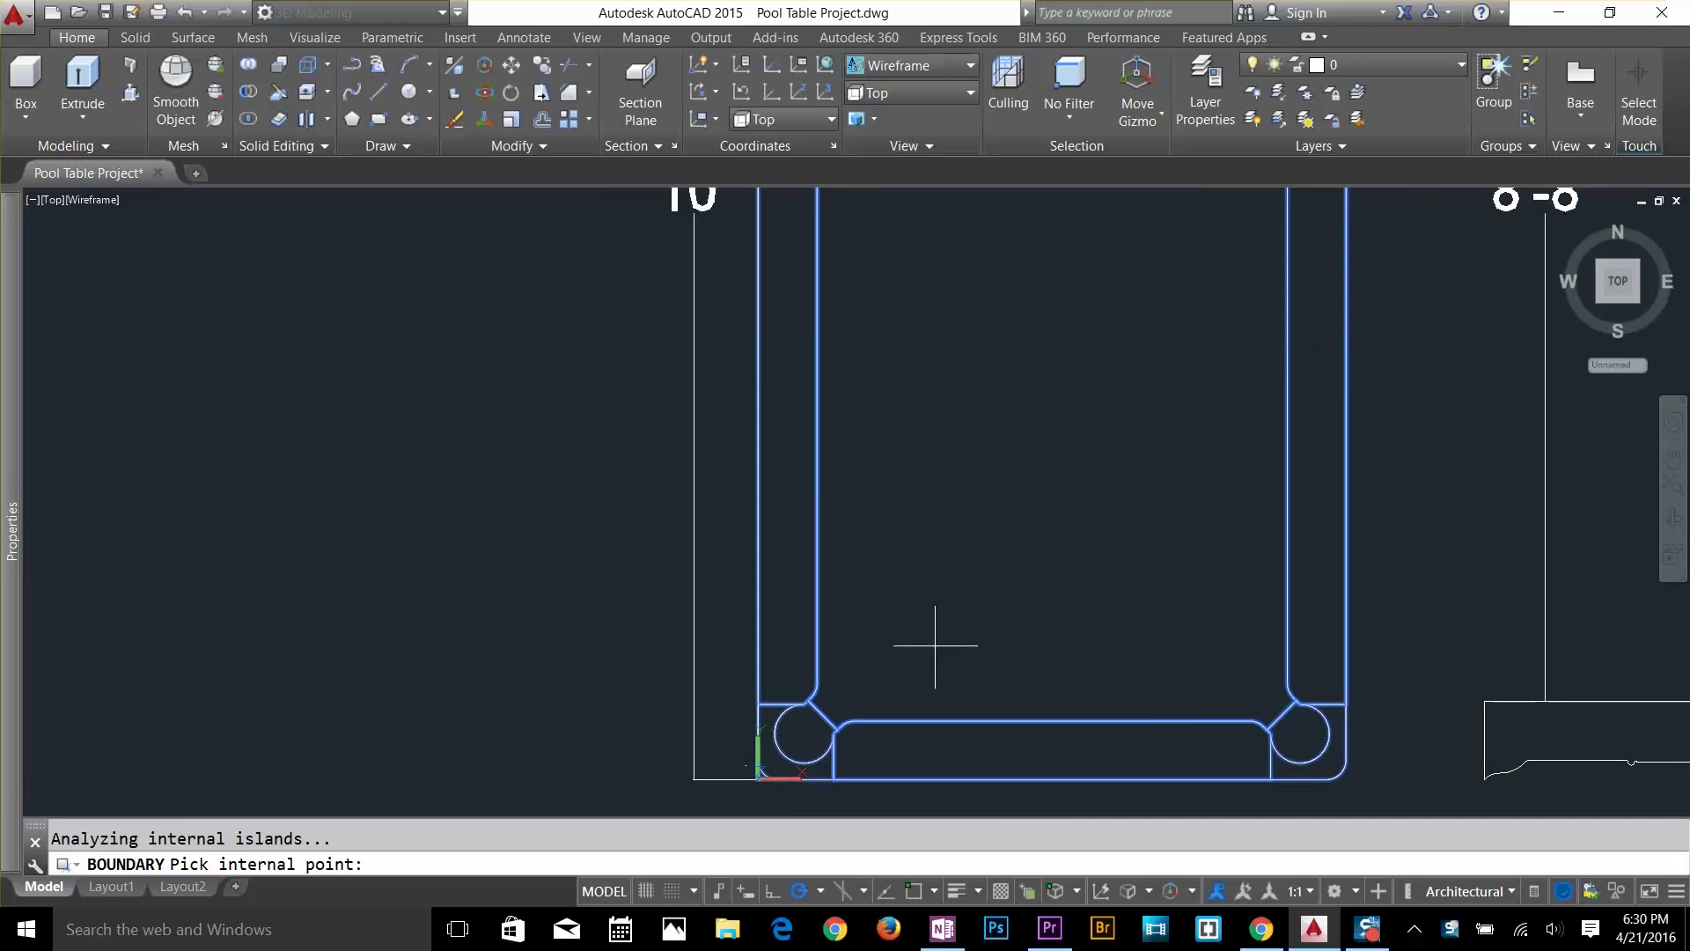
pyautogui.scroll(-4, 932, 648)
pyautogui.moveTo(1014, 542); pyautogui.dragTo(991, 568, button='middle')
pyautogui.press('Return')
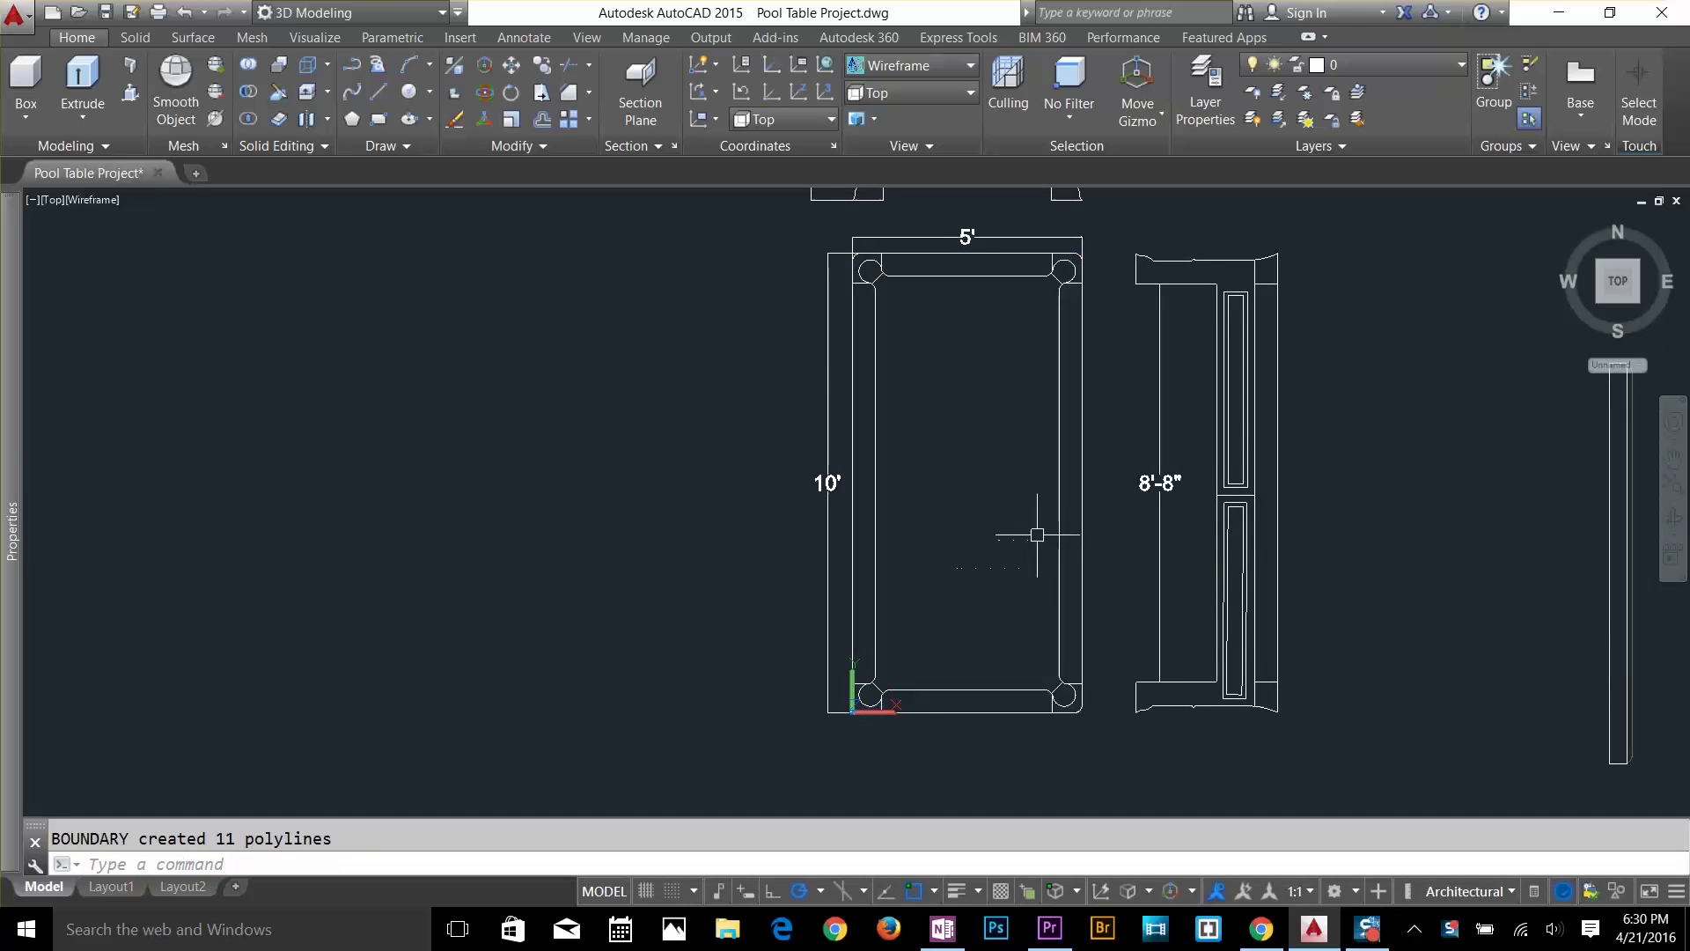
pyautogui.click(1068, 543)
pyautogui.press('Escape')
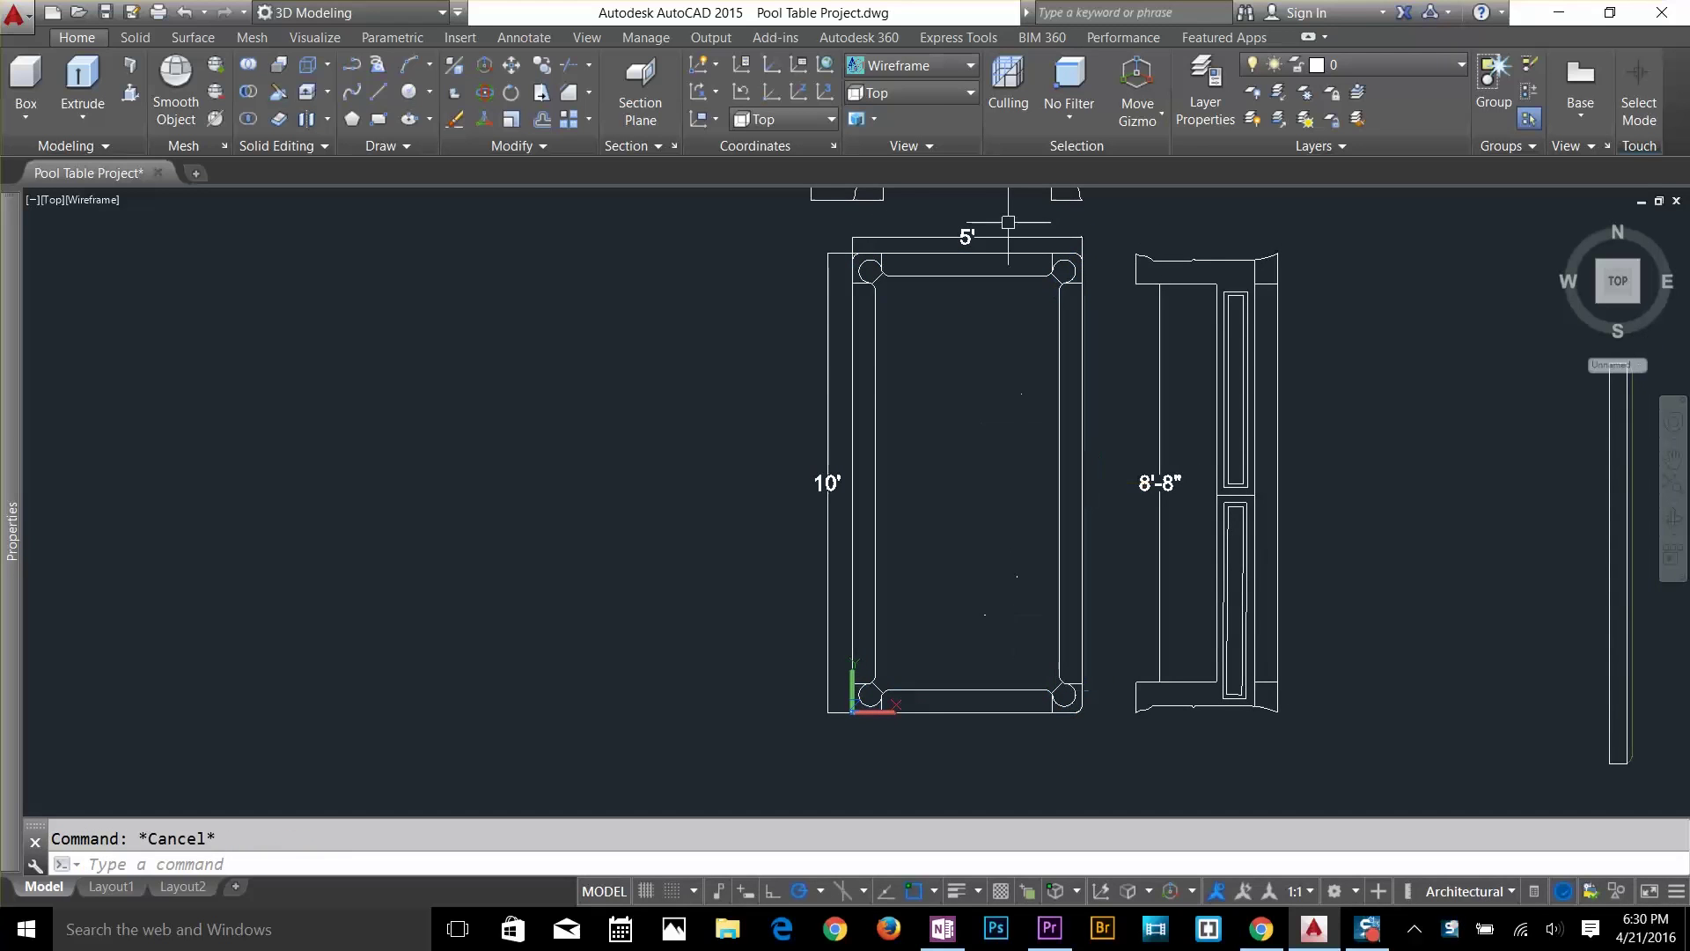
# Switch to the SW isometric view and extrude the plan's four rail and four pocket-corner profiles into solids.
pyautogui.click(920, 93)
pyautogui.click(915, 248)
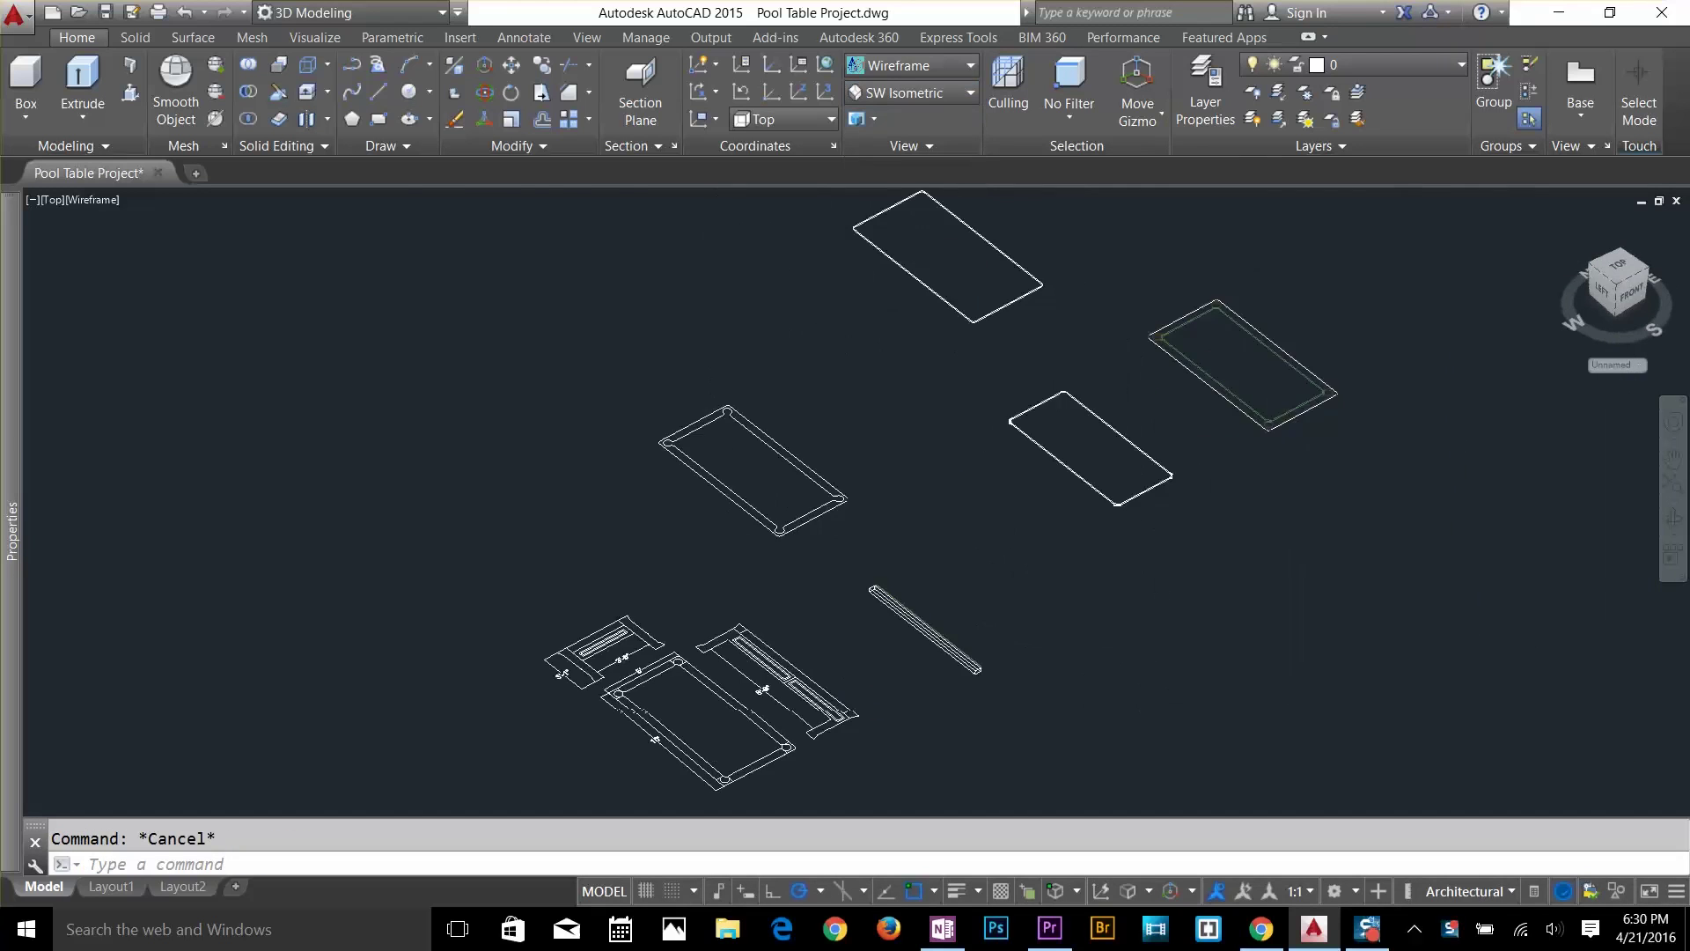
pyautogui.write('ext')
pyautogui.press('Return')
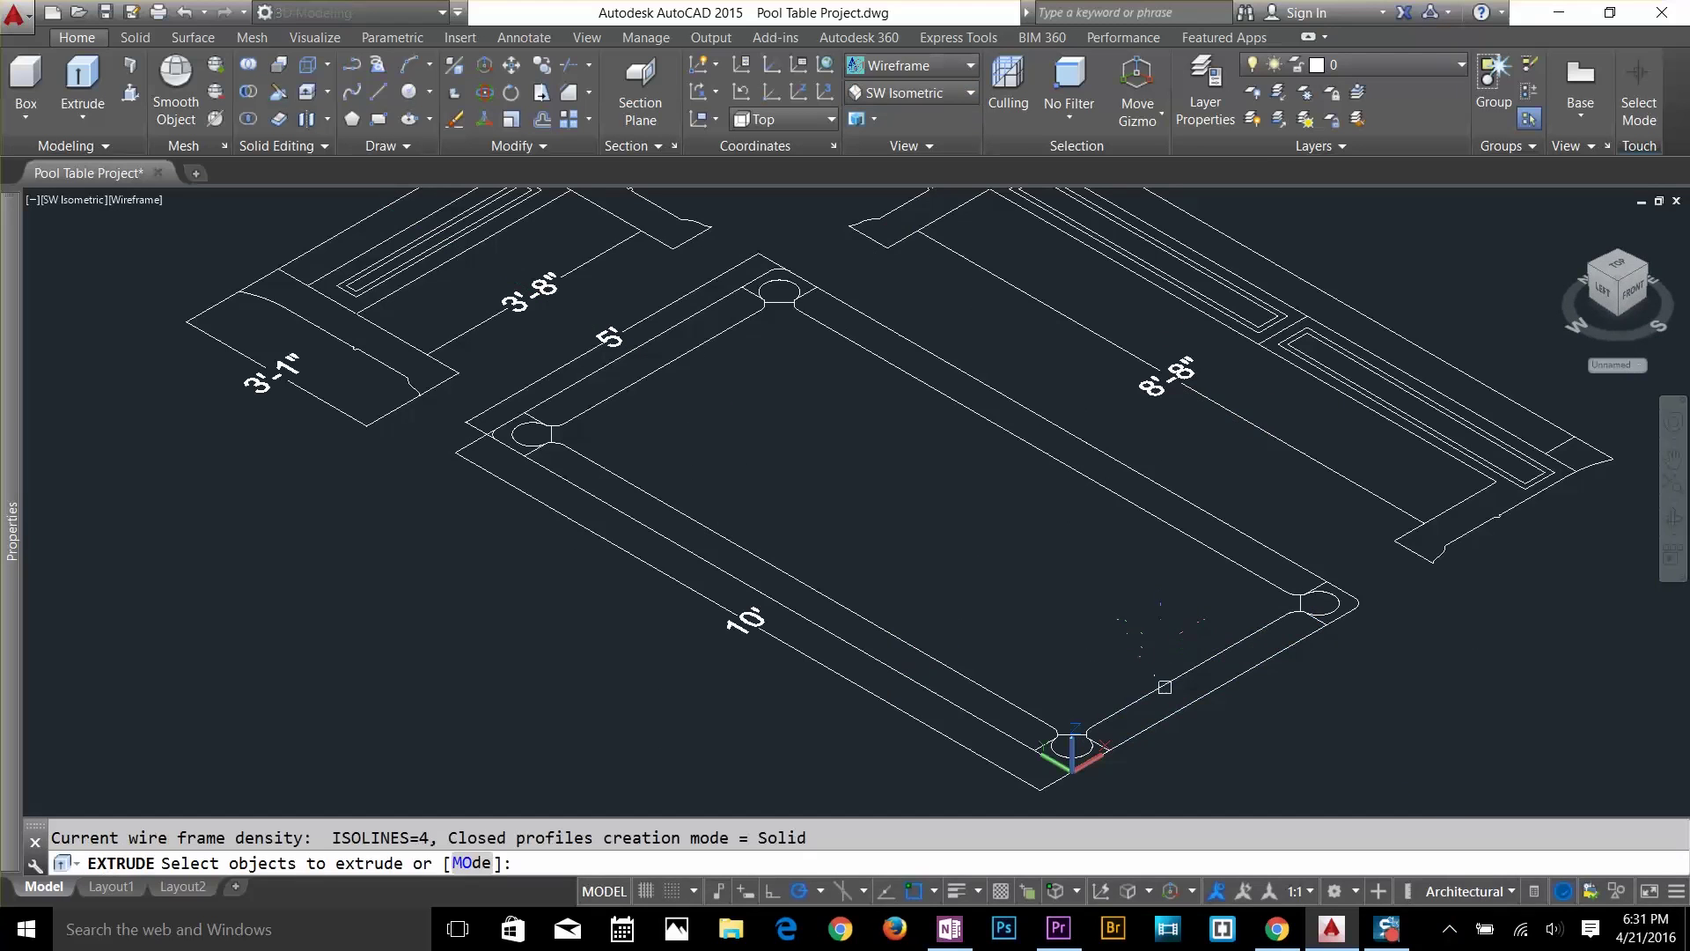
pyautogui.click(1170, 683)
pyautogui.click(1316, 588)
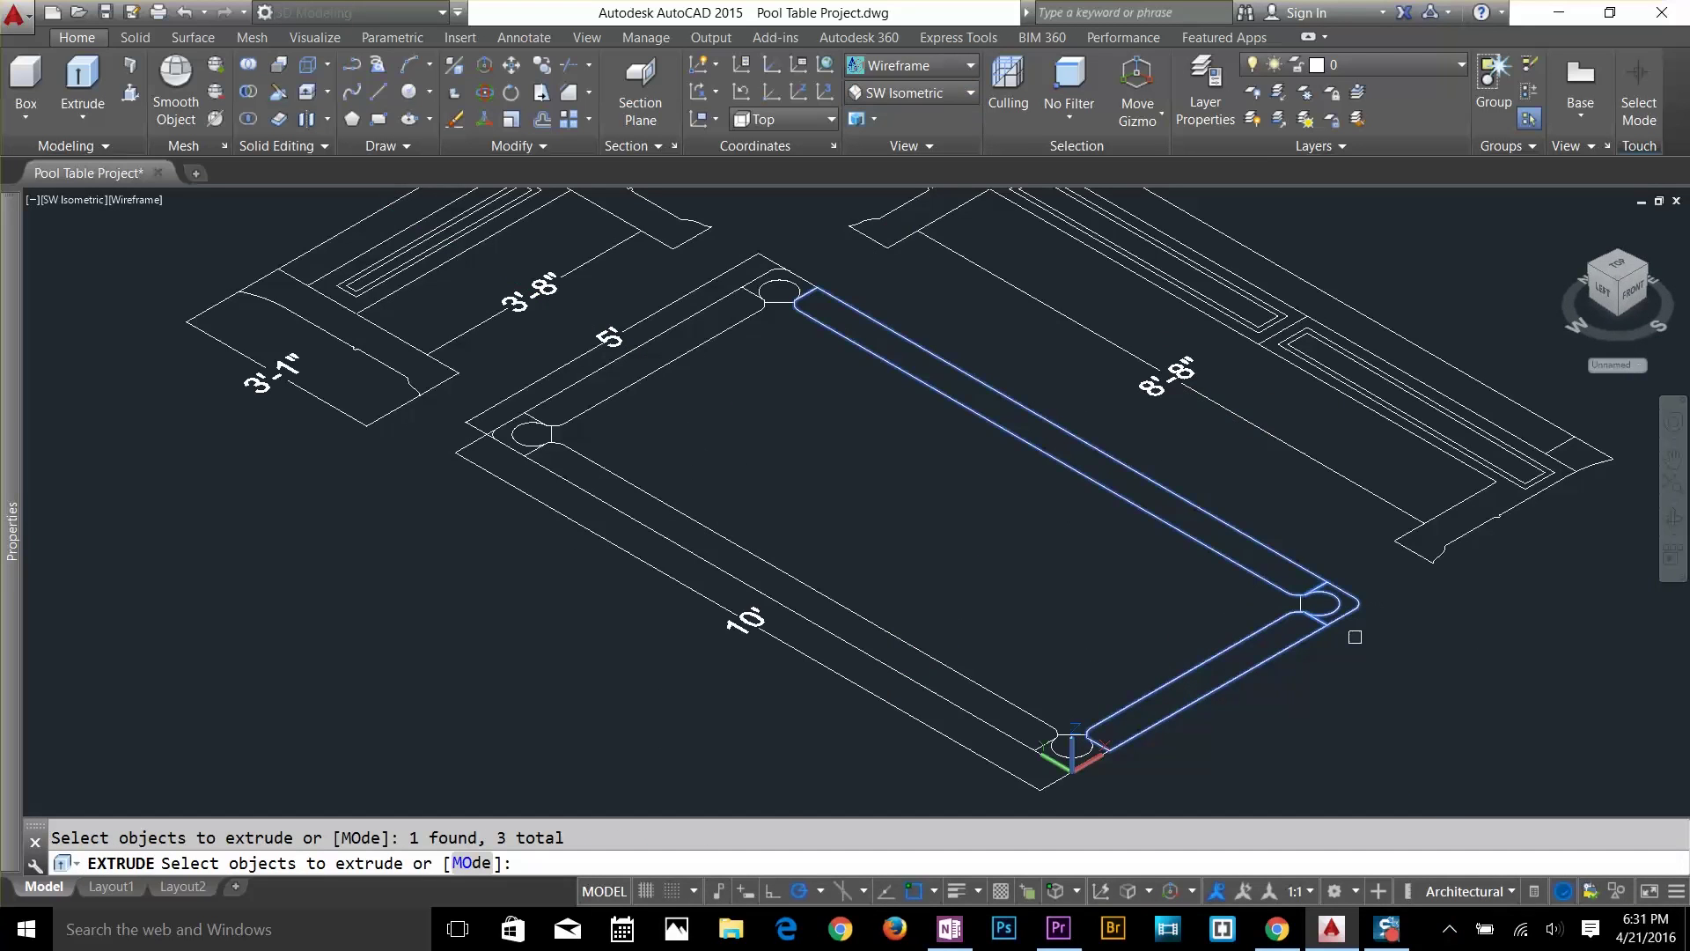
pyautogui.click(814, 597)
pyautogui.click(592, 384)
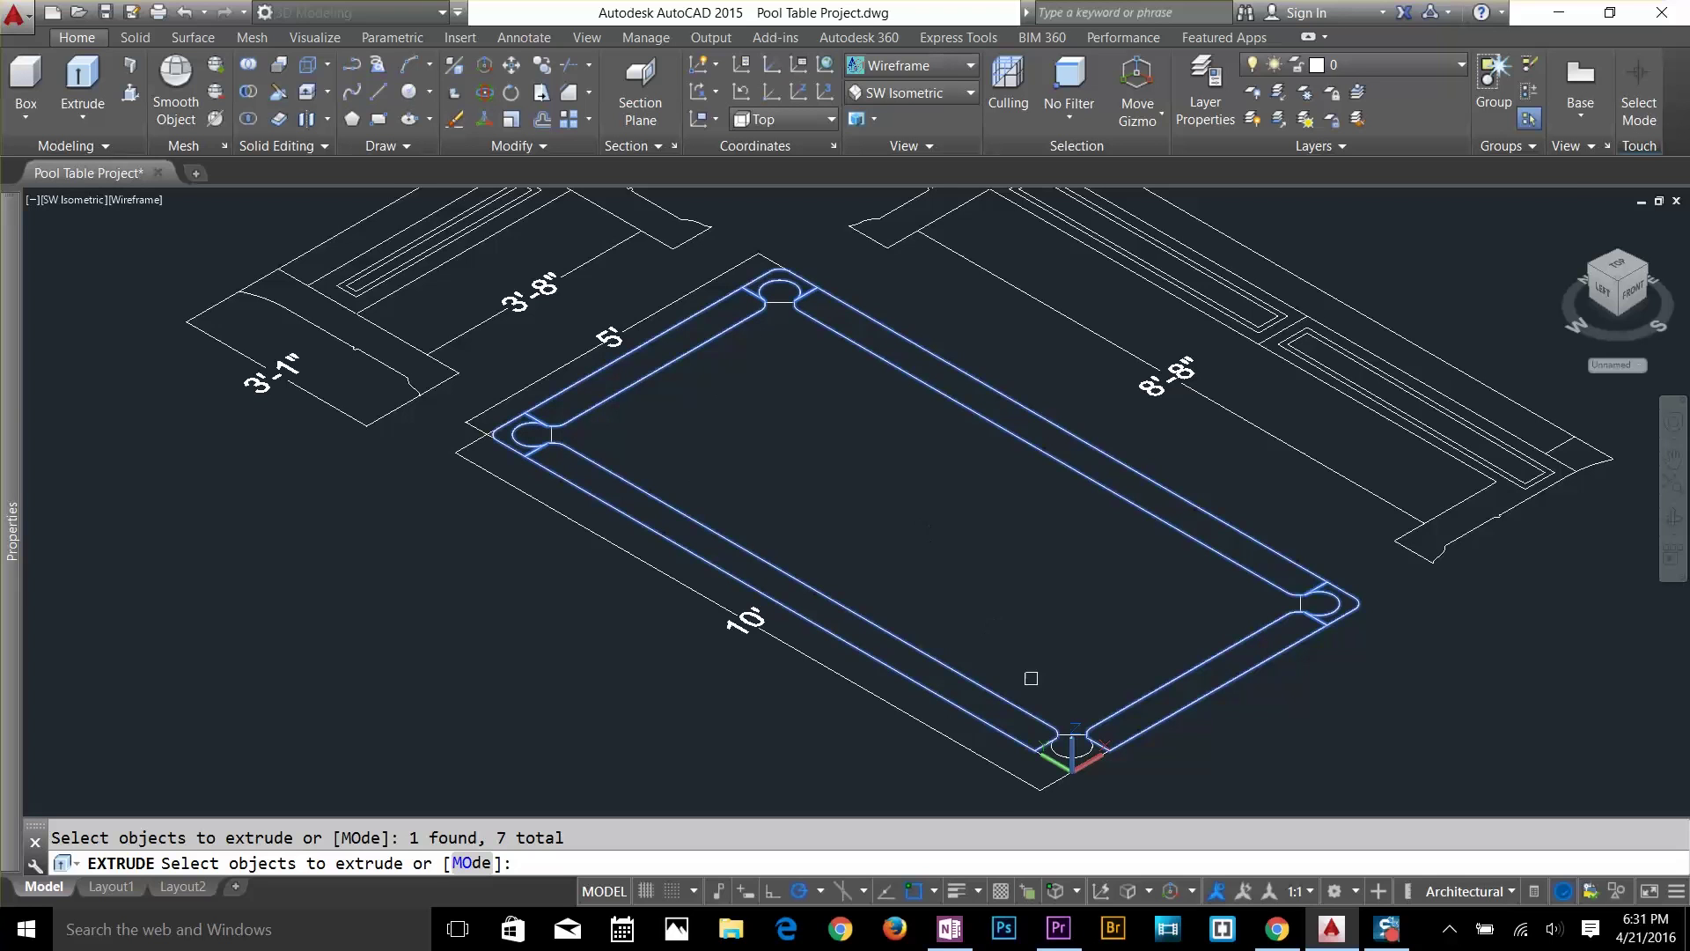
pyautogui.click(1068, 738)
pyautogui.scroll(6, 1091, 748)
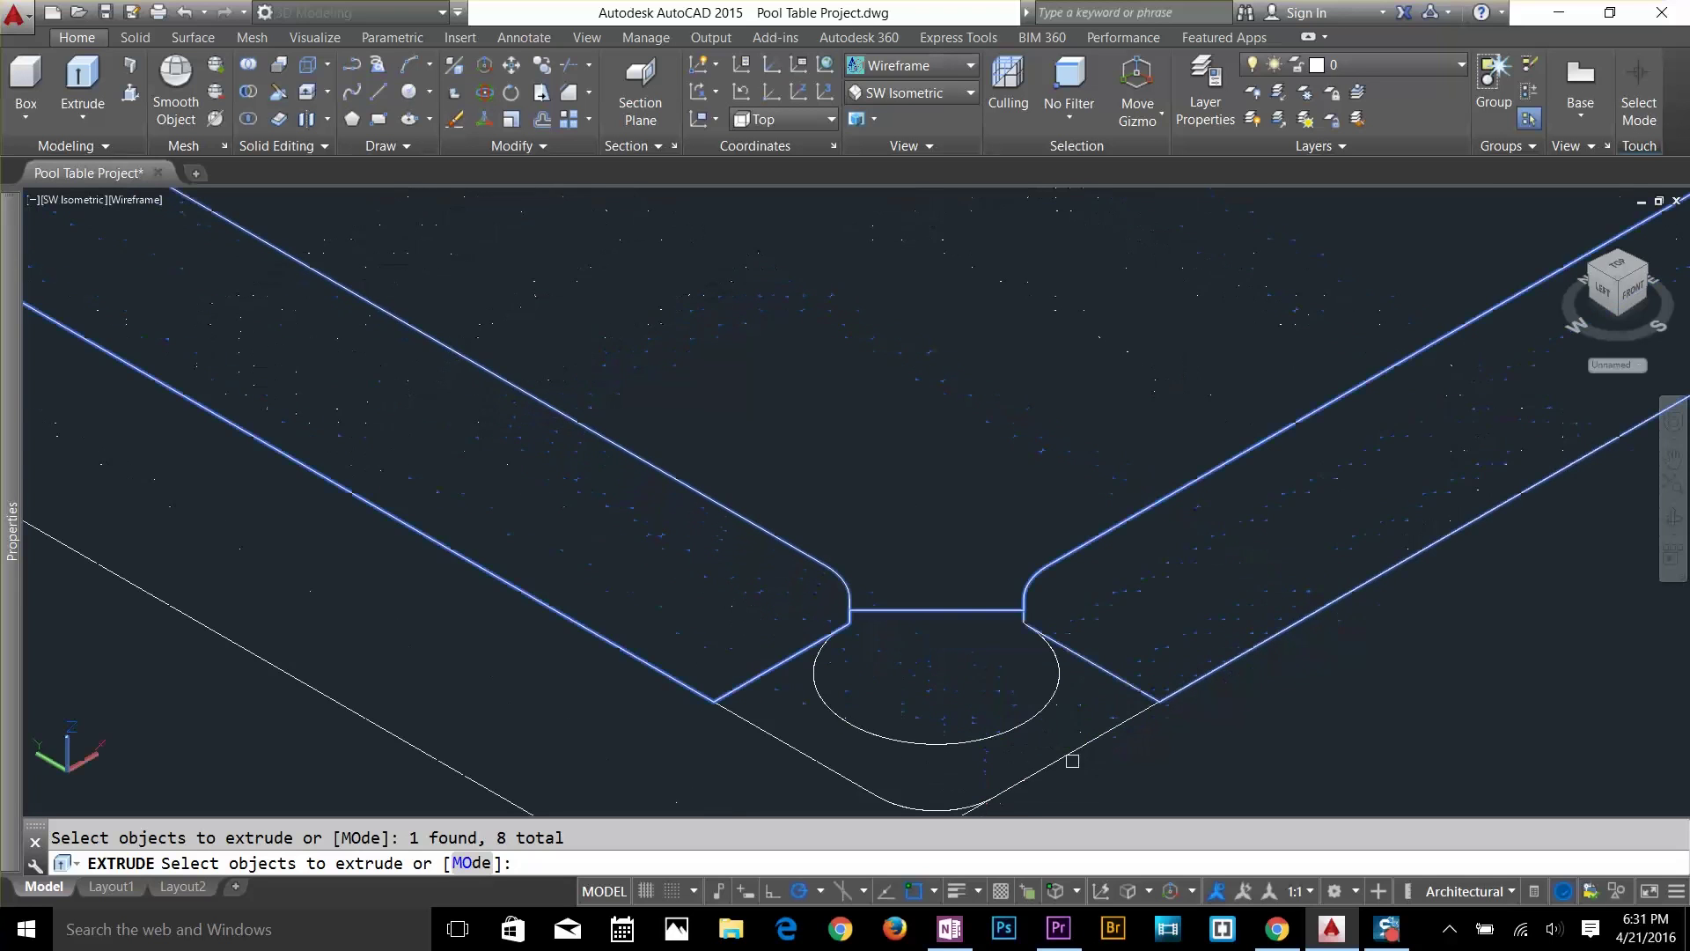
pyautogui.keyDown('shift'); pyautogui.click(974, 612); pyautogui.keyUp('shift')
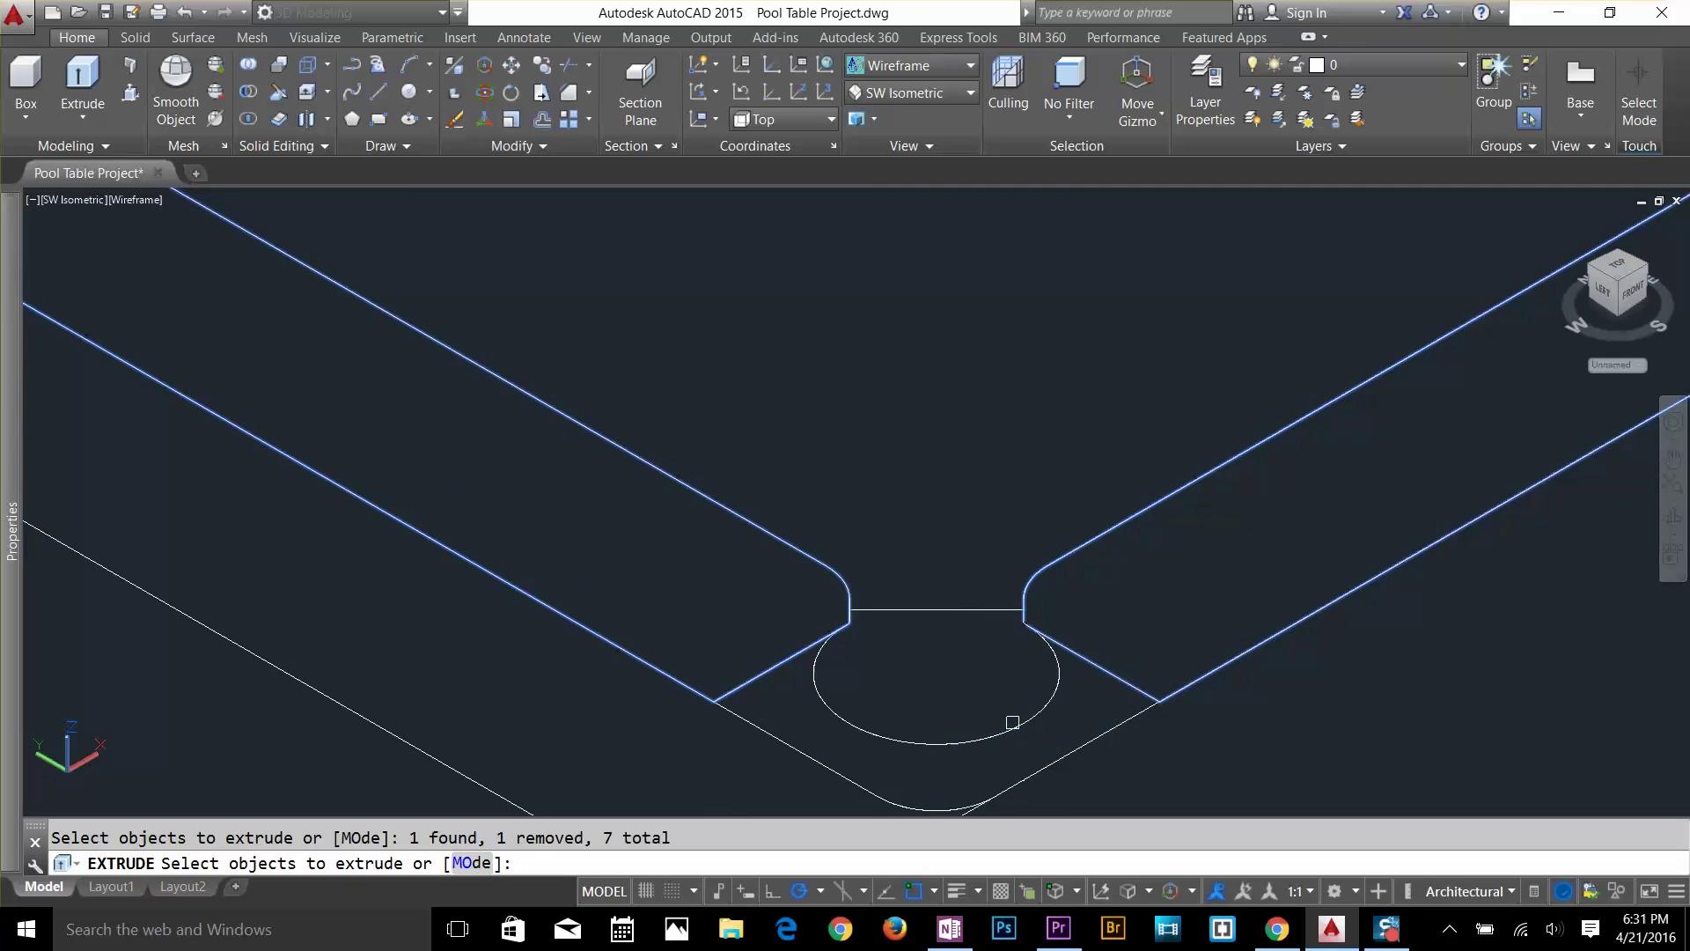
pyautogui.click(1058, 735)
pyautogui.press('Return')
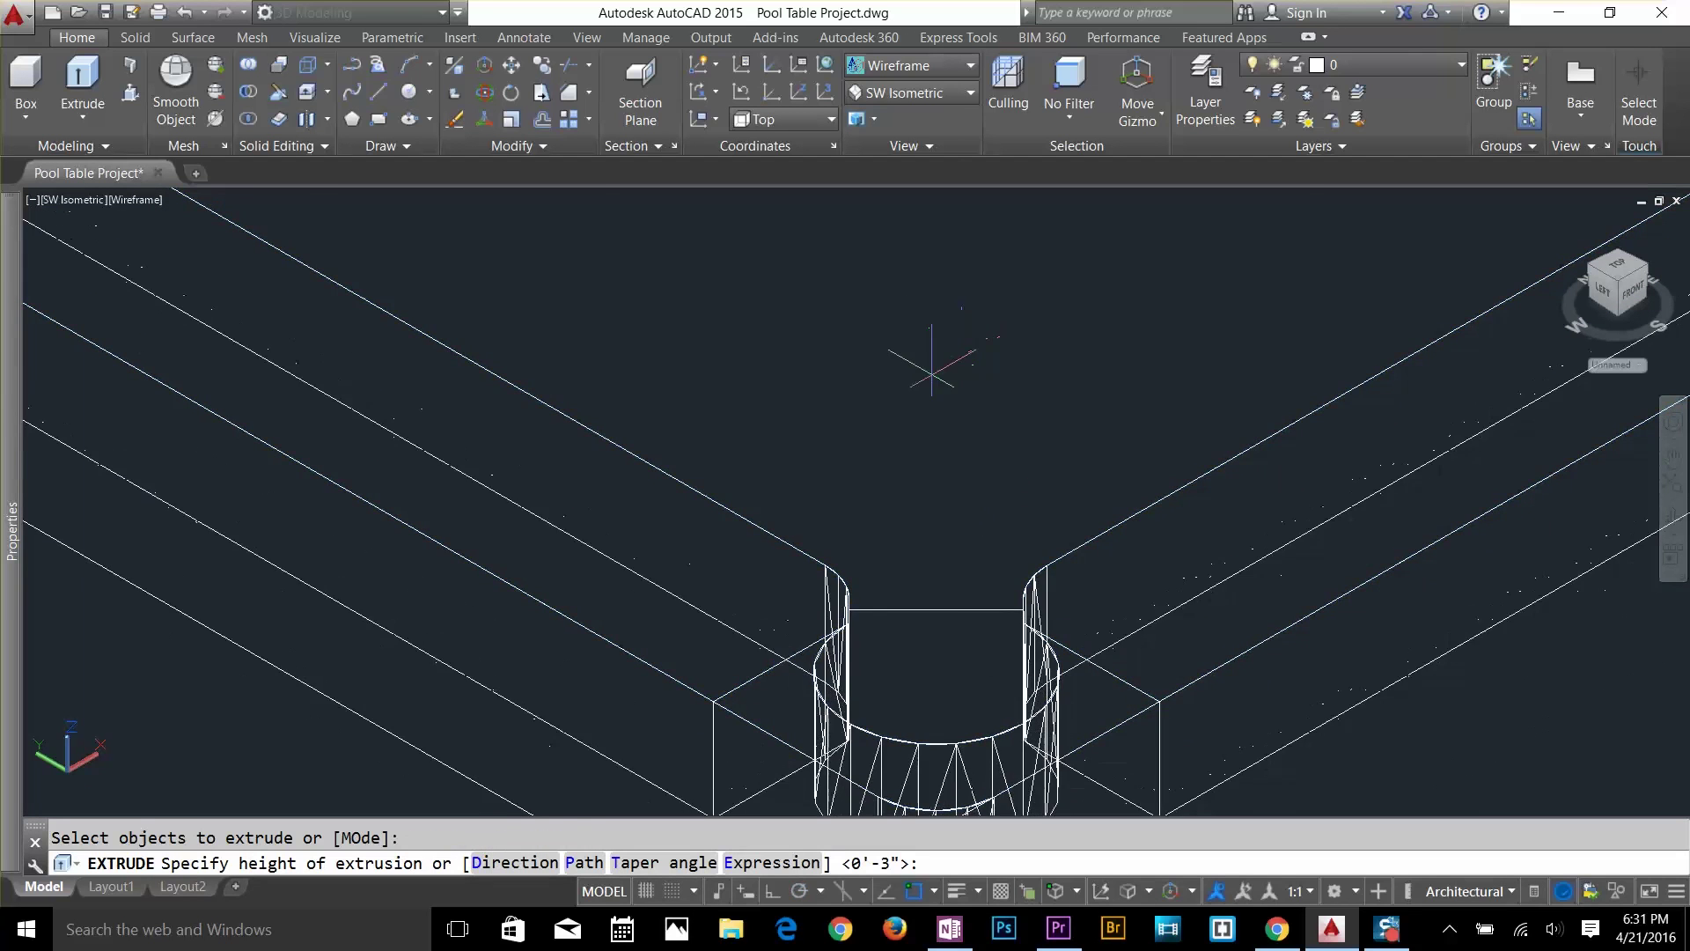
pyautogui.scroll(-5, 926, 264)
pyautogui.scroll(3, 936, 251)
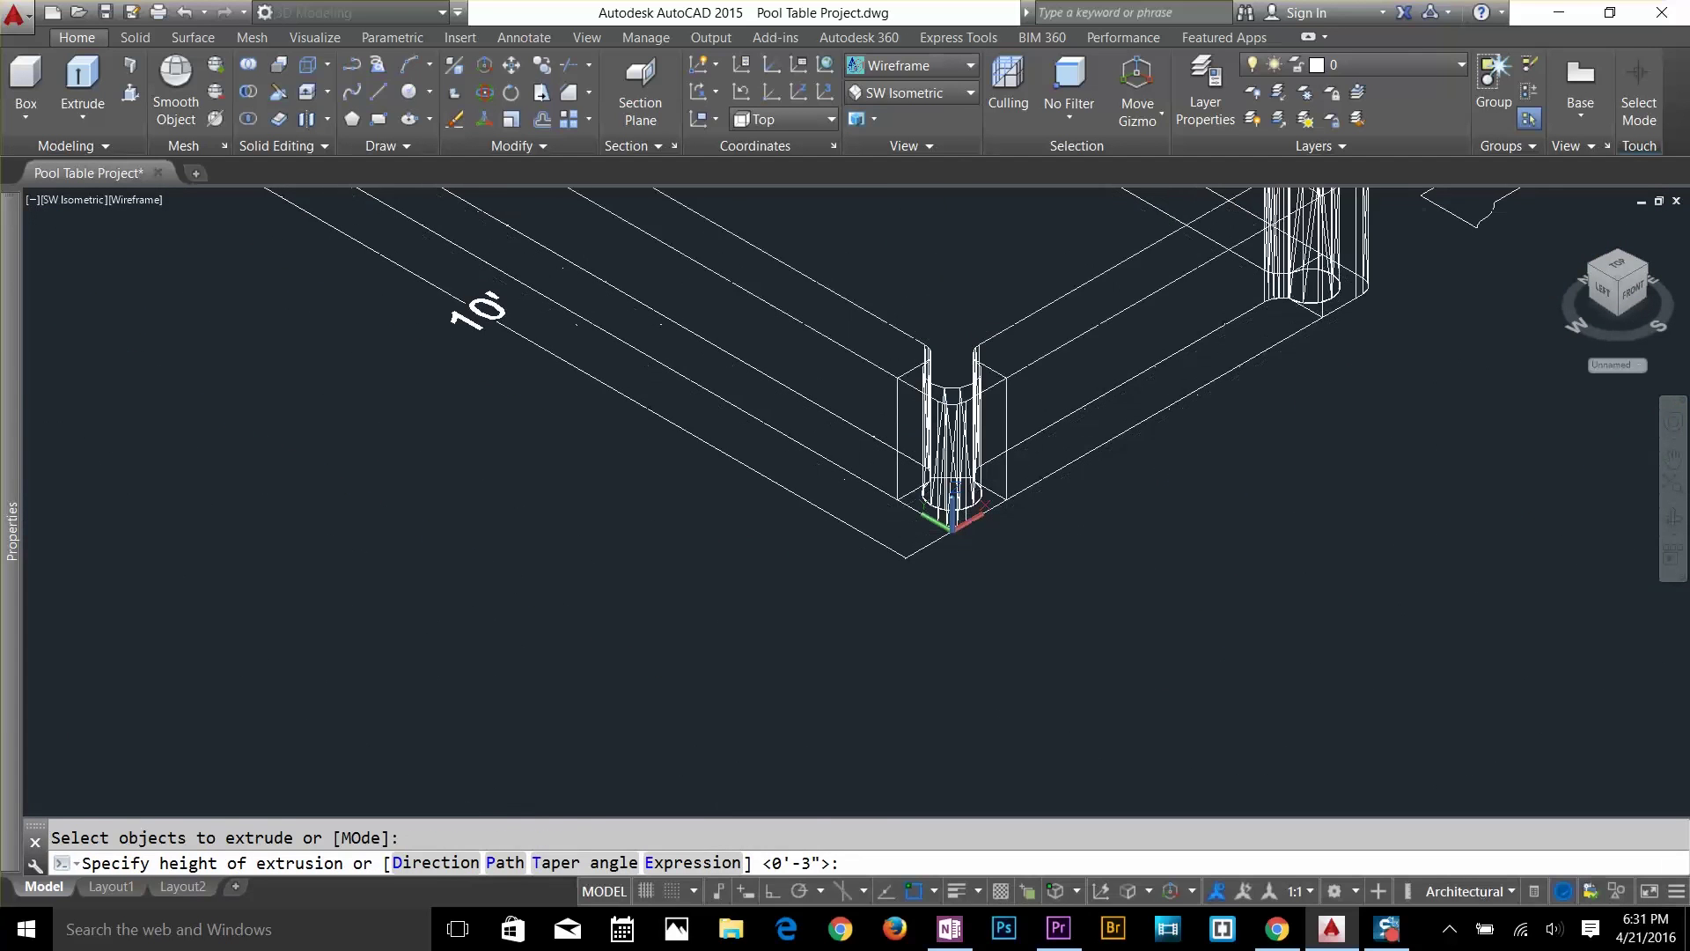
pyautogui.press('Escape')
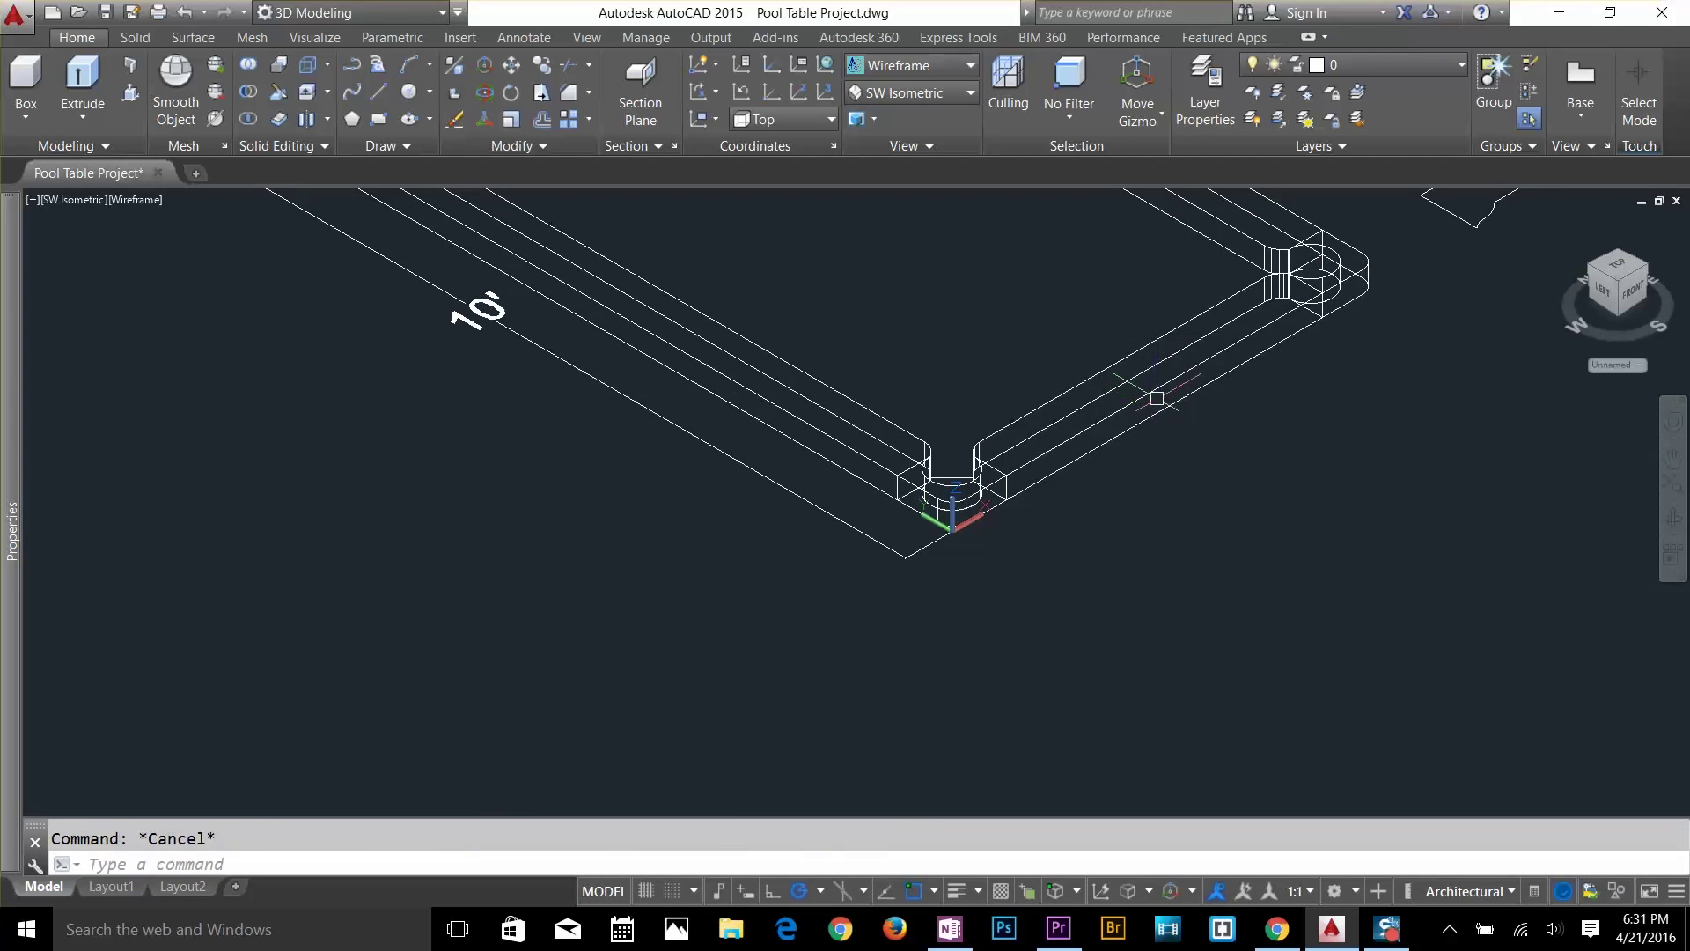
# Copy the eight rail and pocket-corner solids from the plan onto the table assembly with the green bed, aligning the midpoints of their short outer edges.
pyautogui.write('co')
pyautogui.press('Return')
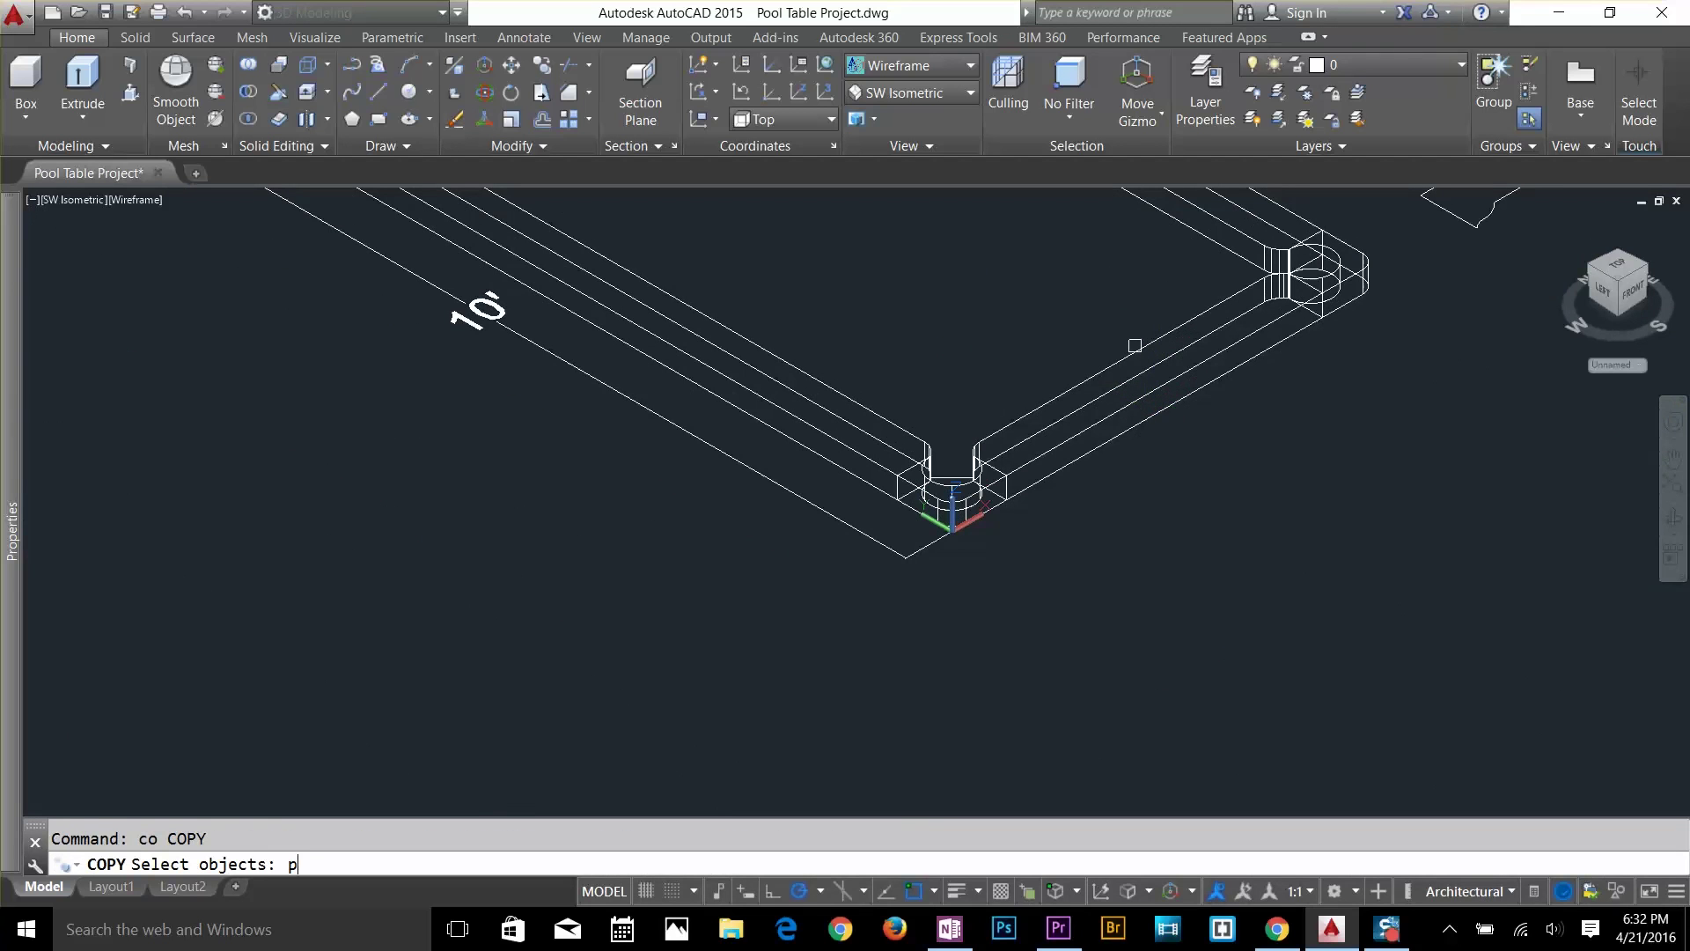
pyautogui.write('p')
pyautogui.press('Return')
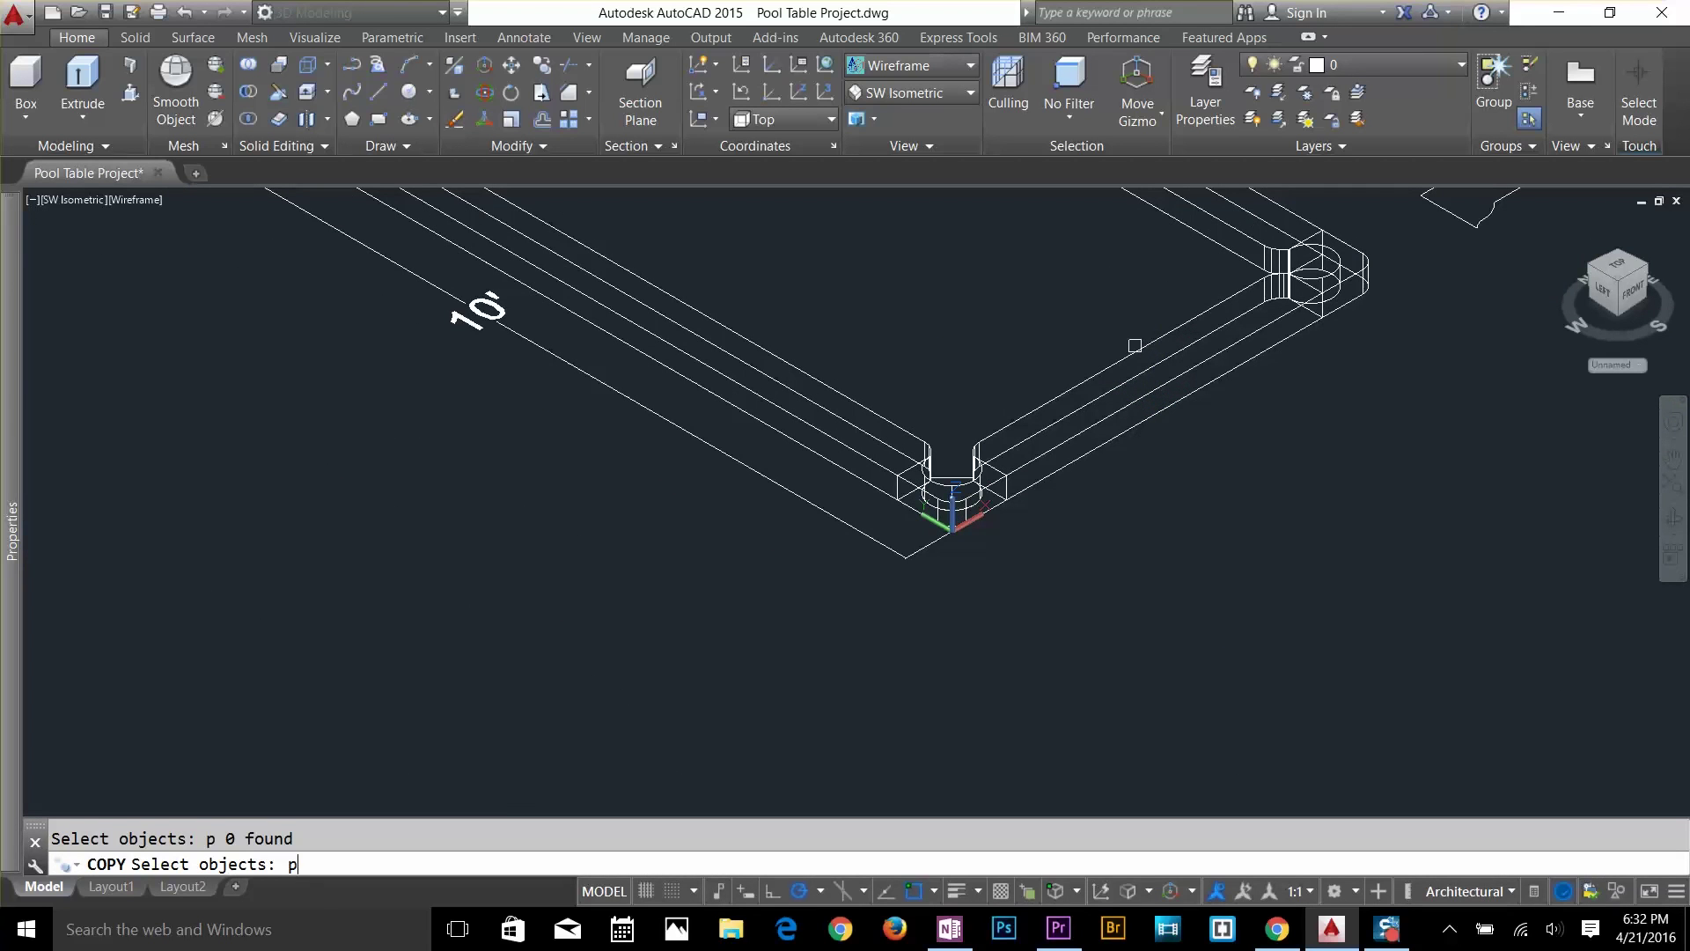
pyautogui.click(1127, 365)
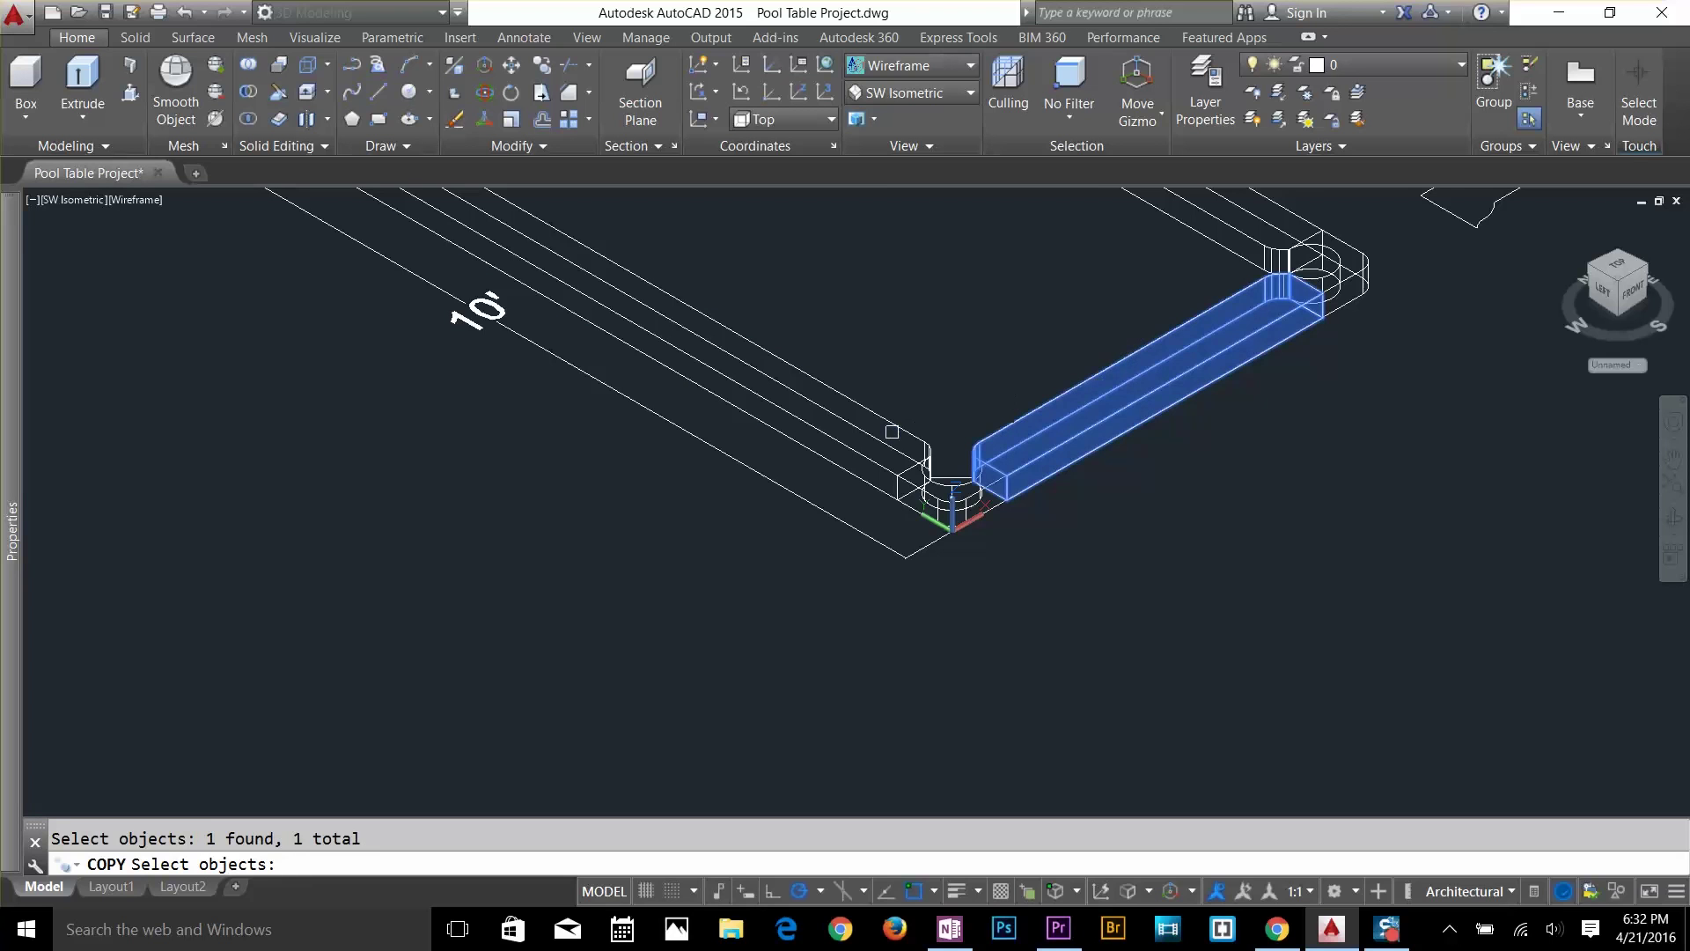
pyautogui.click(915, 439)
pyautogui.click(936, 491)
pyautogui.scroll(-4, 936, 491)
pyautogui.moveTo(886, 477); pyautogui.dragTo(1035, 633, button='middle')
pyautogui.scroll(3, 861, 488)
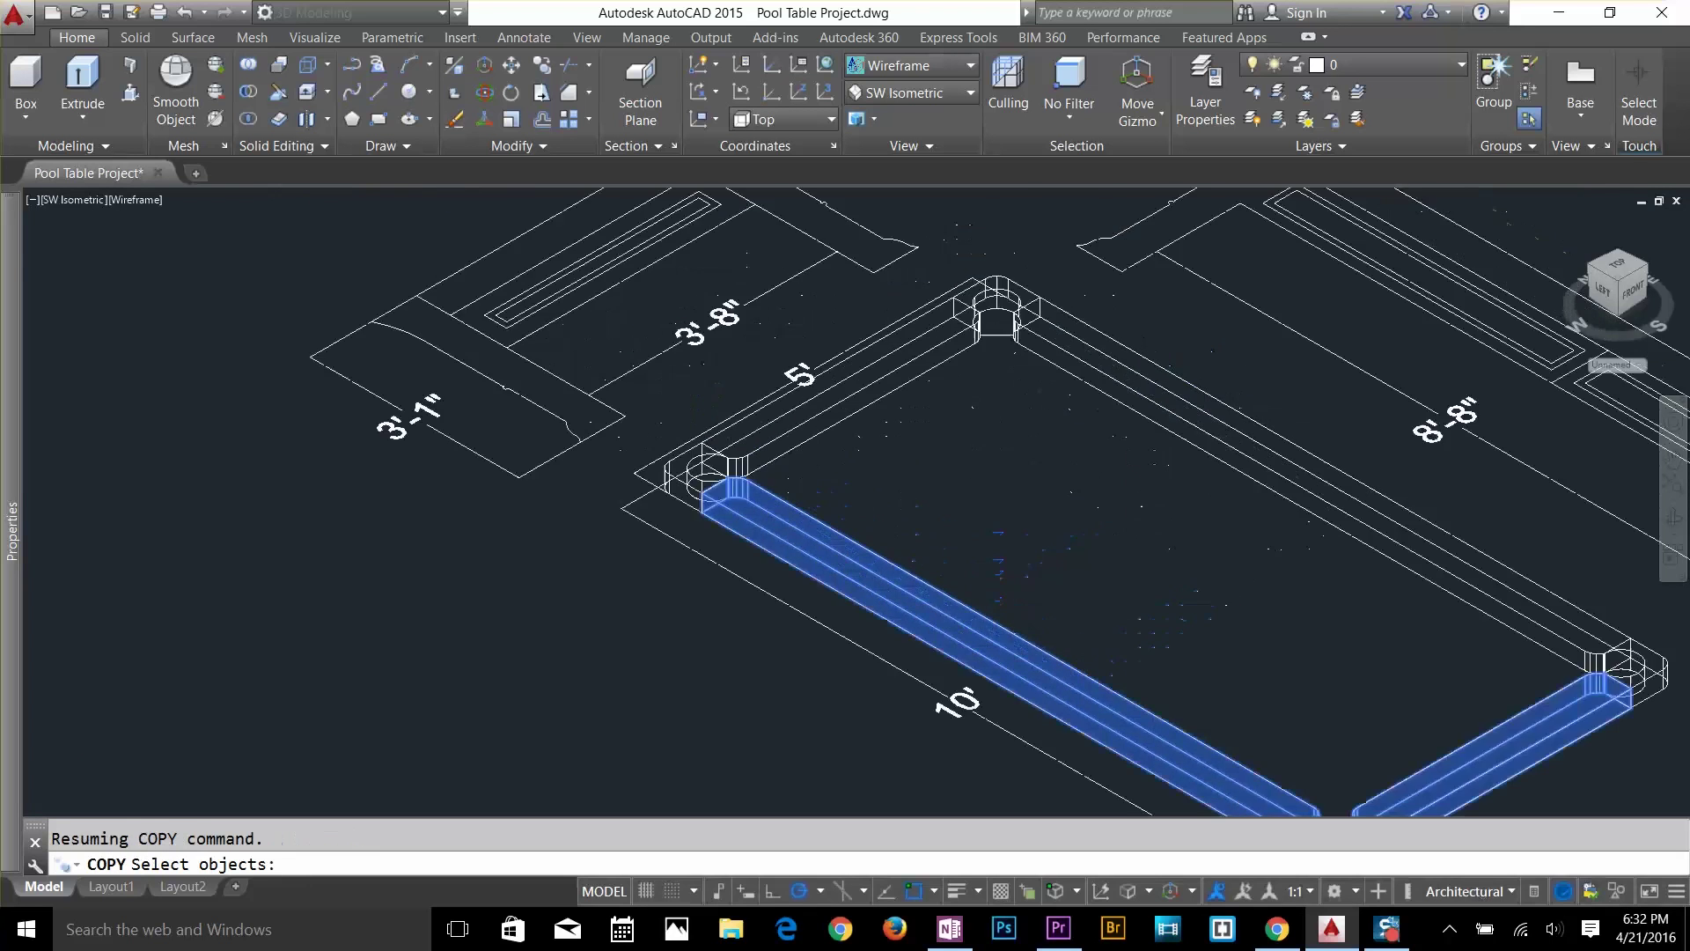
pyautogui.scroll(2, 852, 483)
pyautogui.click(754, 436)
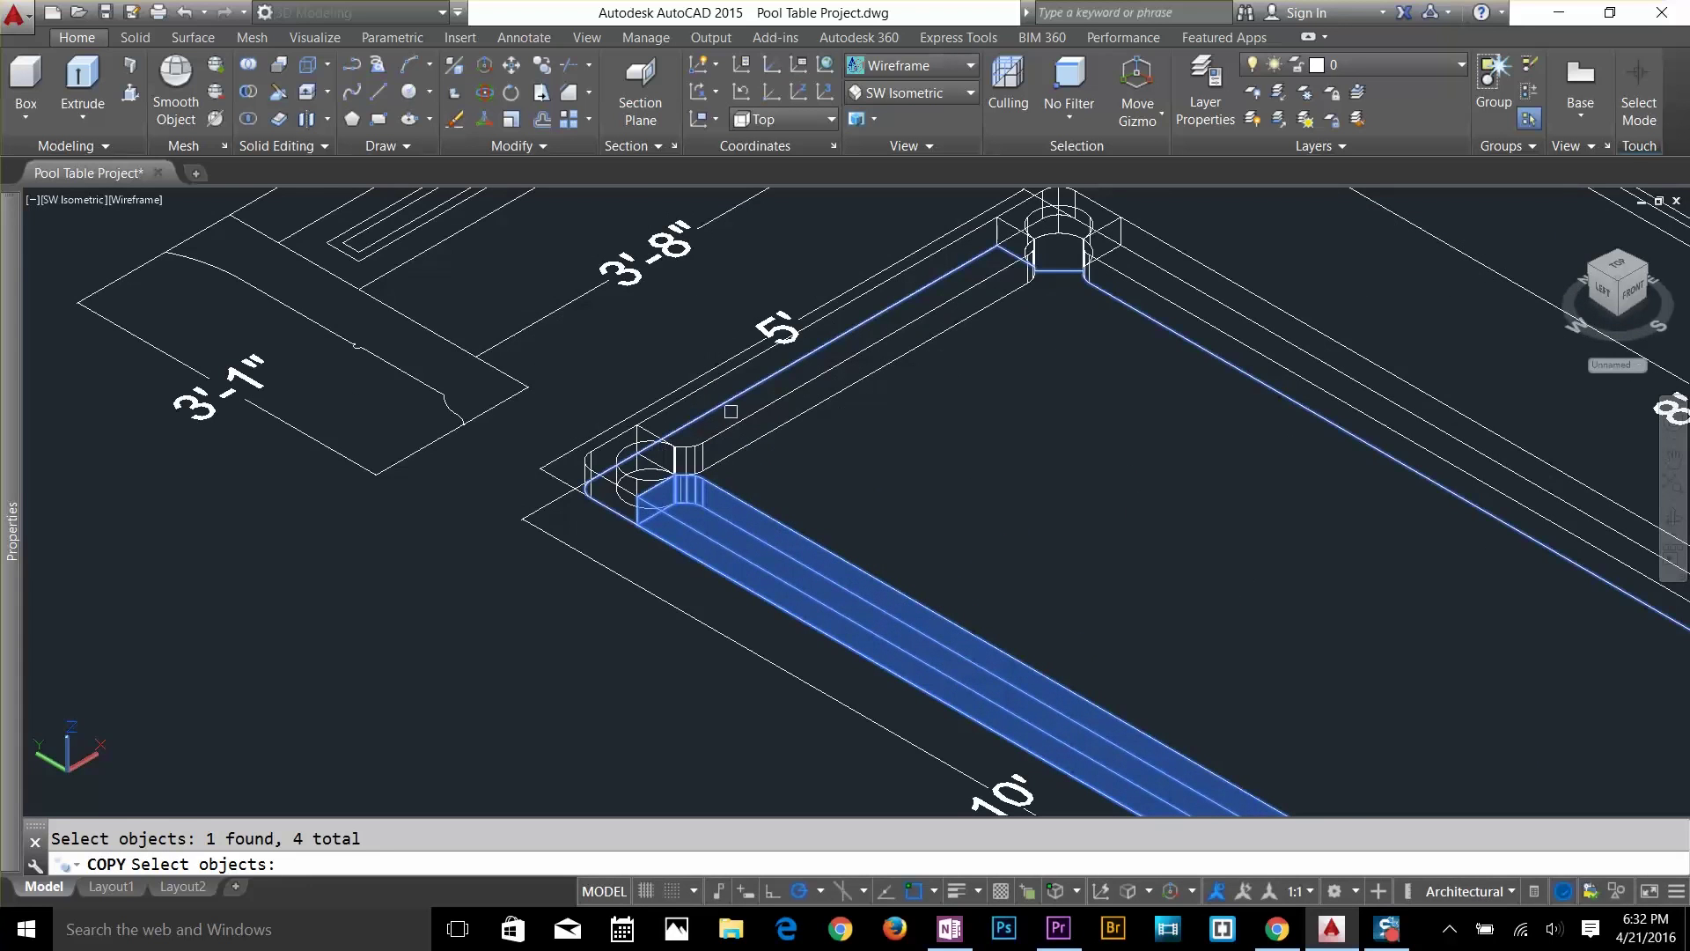
pyautogui.keyDown('shift'); pyautogui.click(731, 411); pyautogui.keyUp('shift')
pyautogui.click(694, 395)
pyautogui.click(585, 468)
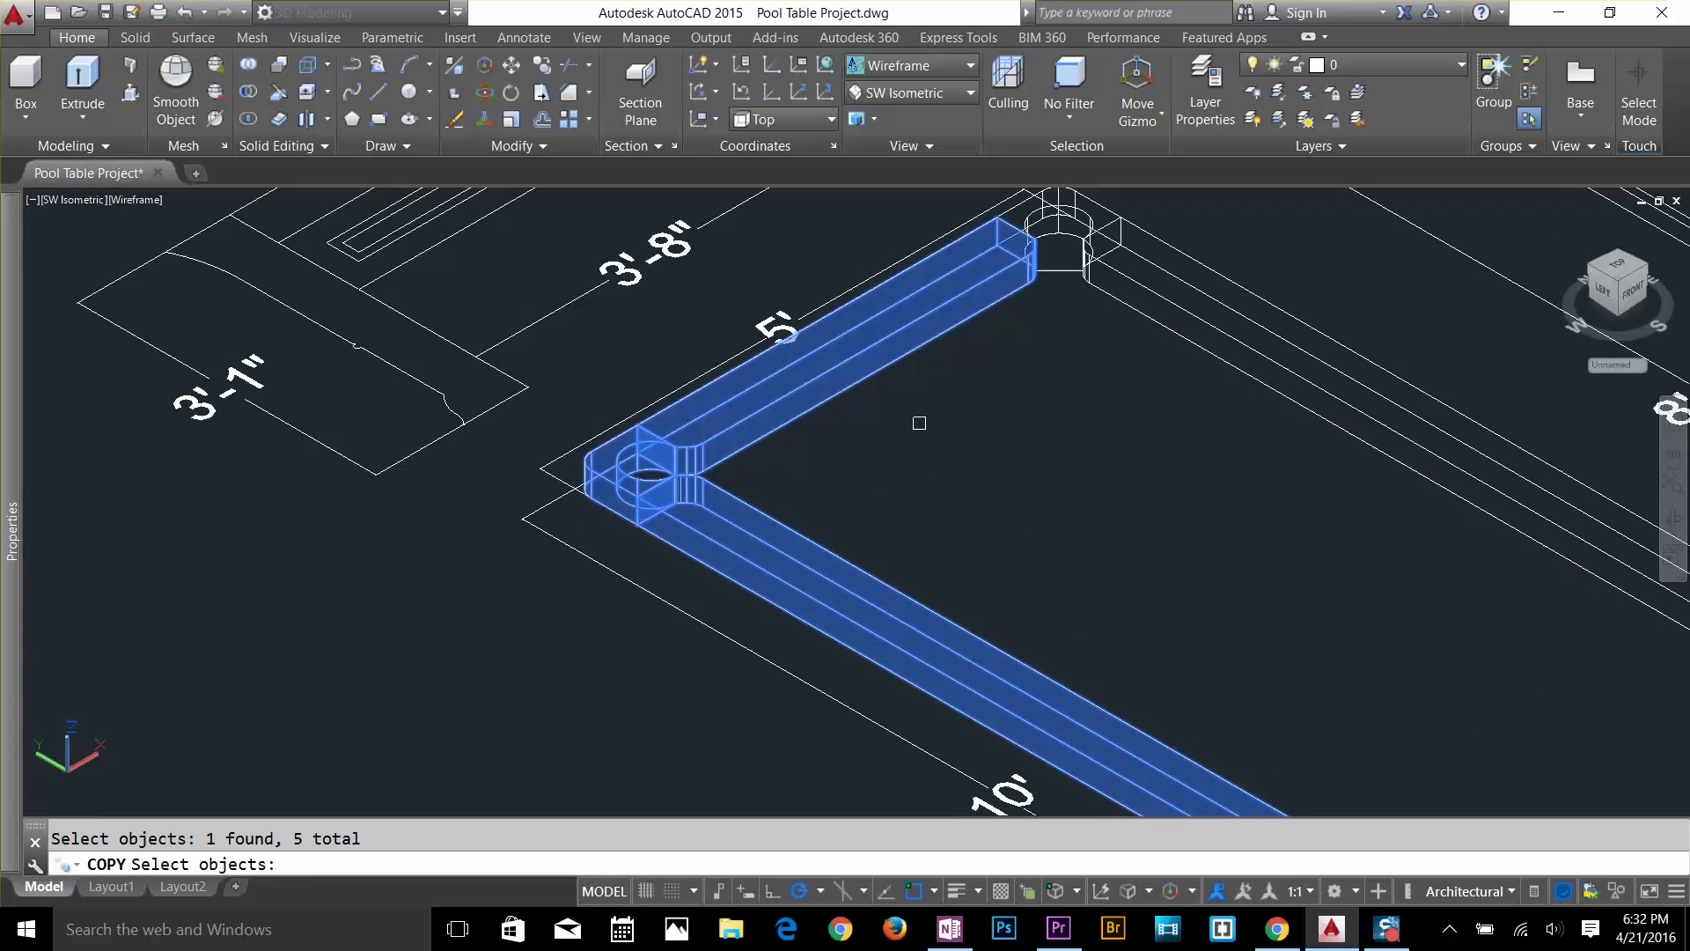
pyautogui.click(1093, 249)
pyautogui.click(1141, 283)
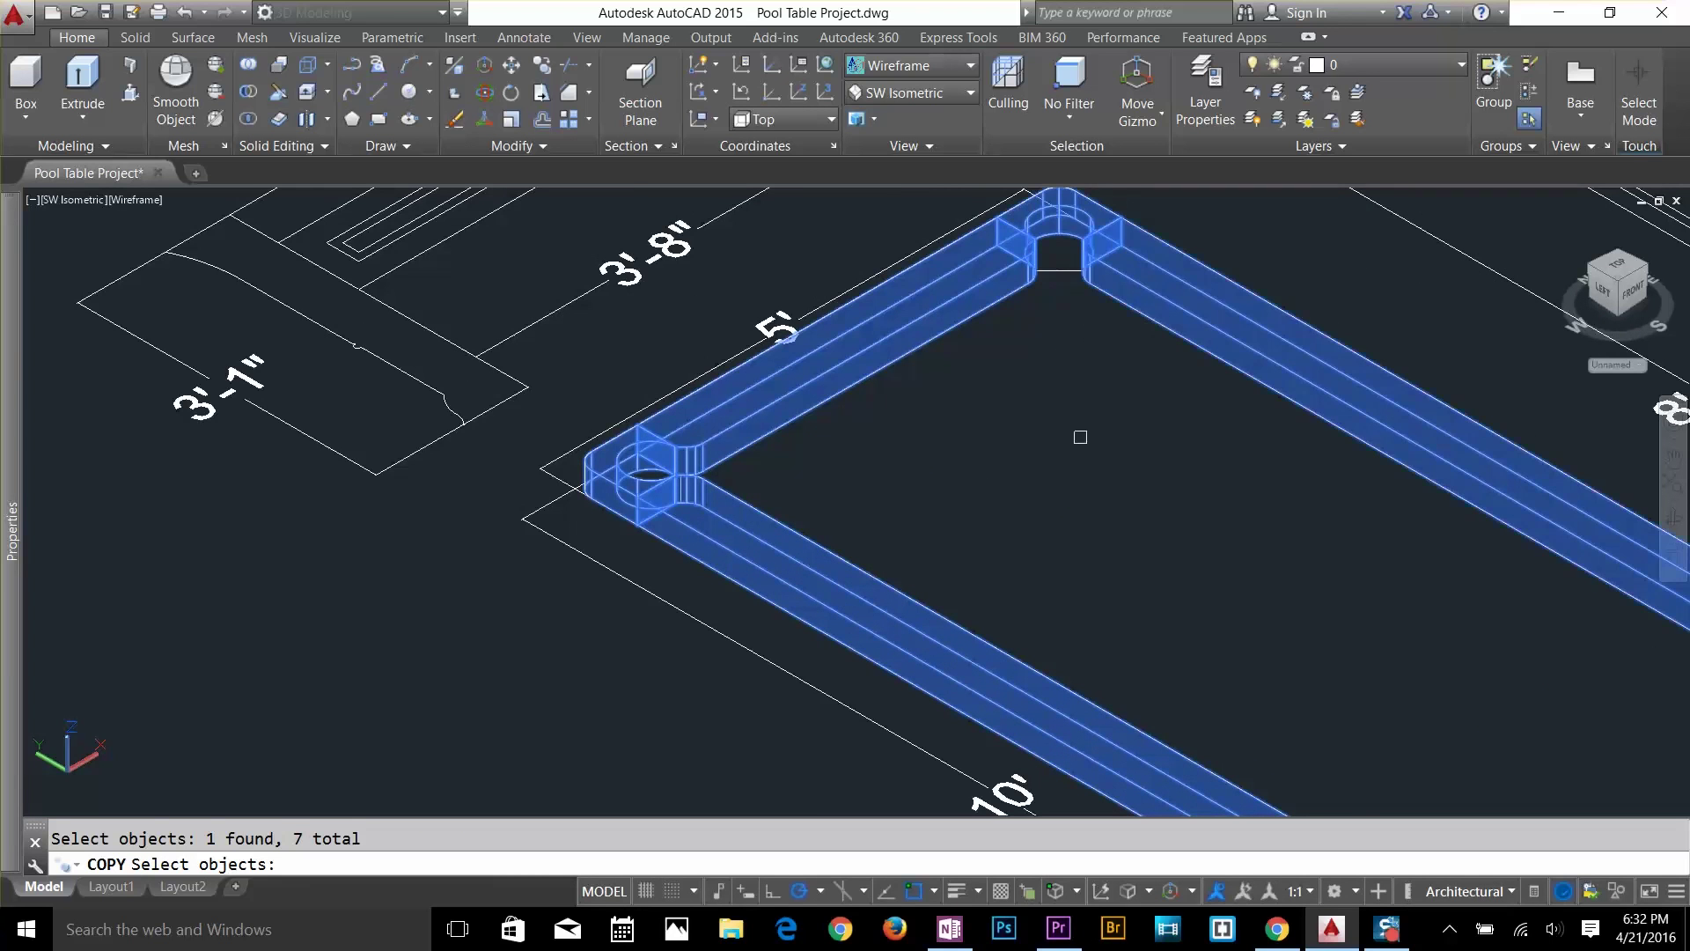
pyautogui.scroll(-2, 950, 468)
pyautogui.moveTo(950, 468); pyautogui.dragTo(669, 379, button='middle')
pyautogui.scroll(3, 1303, 563)
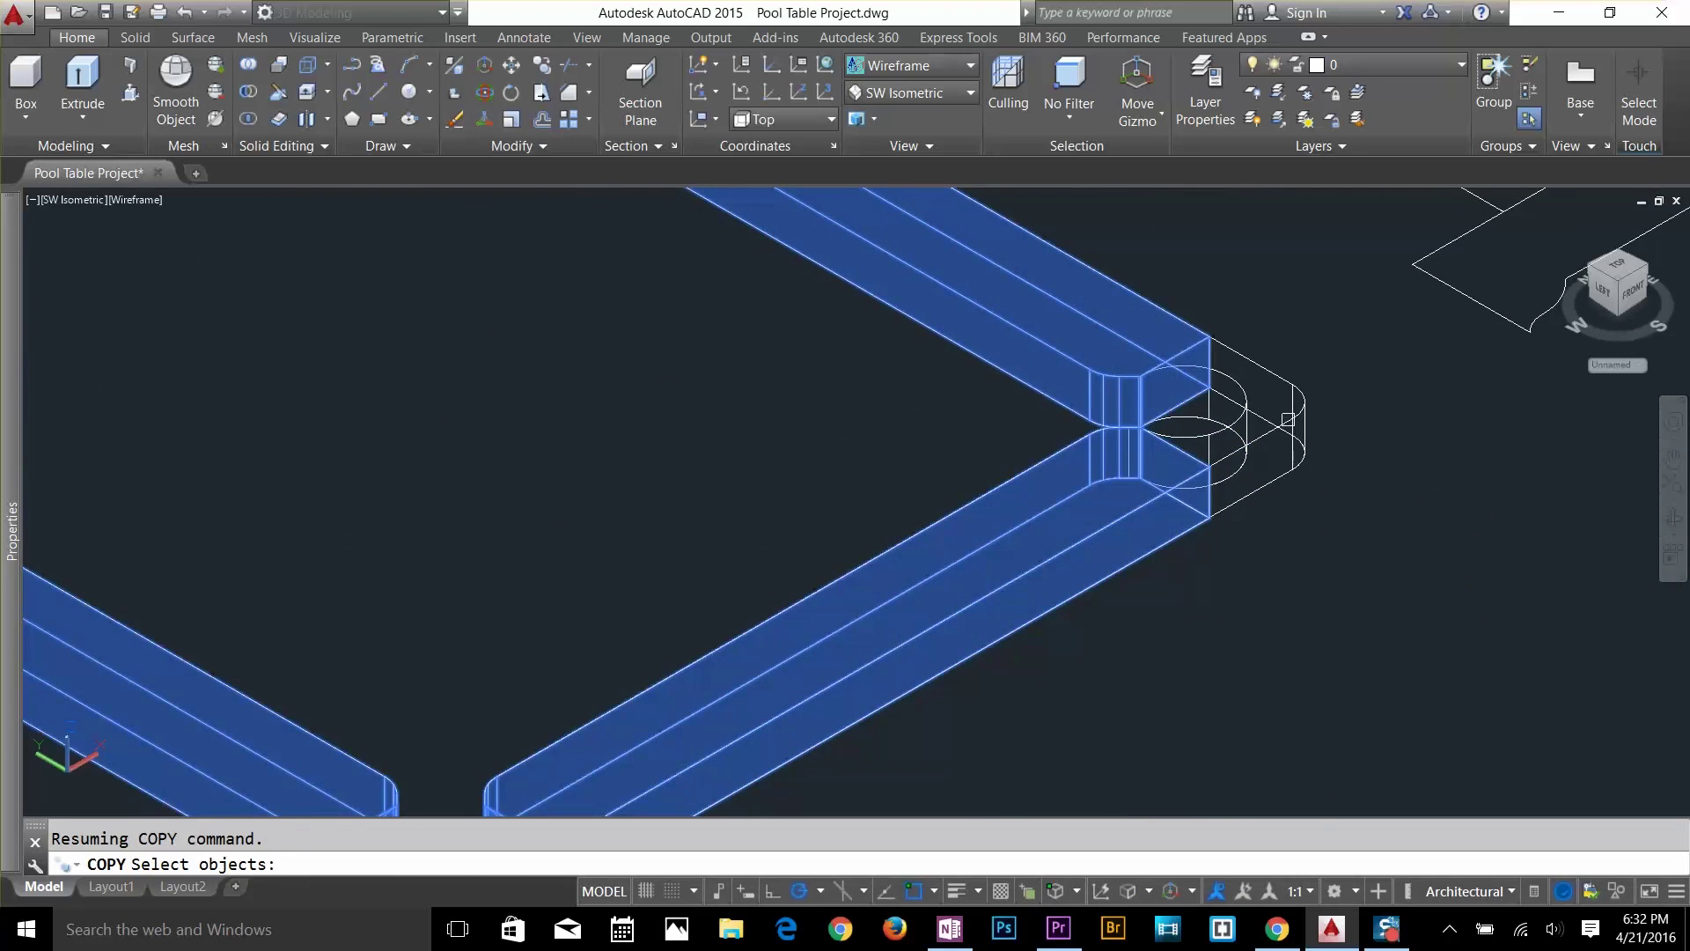
pyautogui.click(1288, 419)
pyautogui.scroll(-2, 1226, 518)
pyautogui.moveTo(1226, 517); pyautogui.dragTo(1357, 394, button='middle')
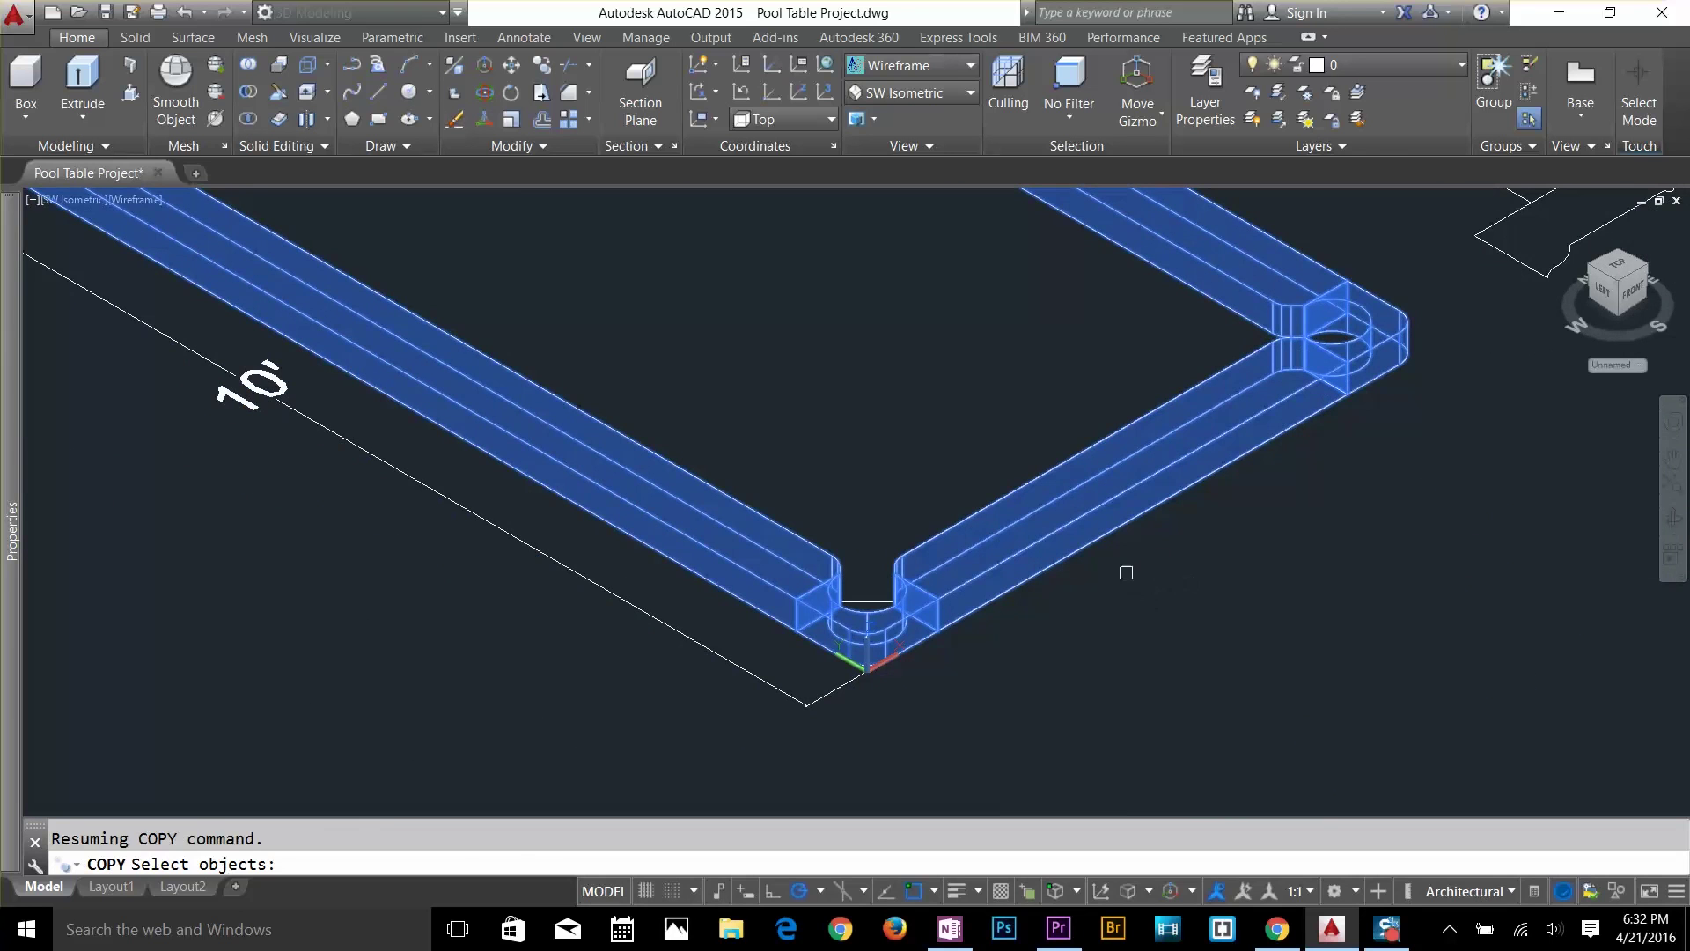
pyautogui.press('Return')
pyautogui.click(1142, 512)
pyautogui.scroll(-5, 1142, 512)
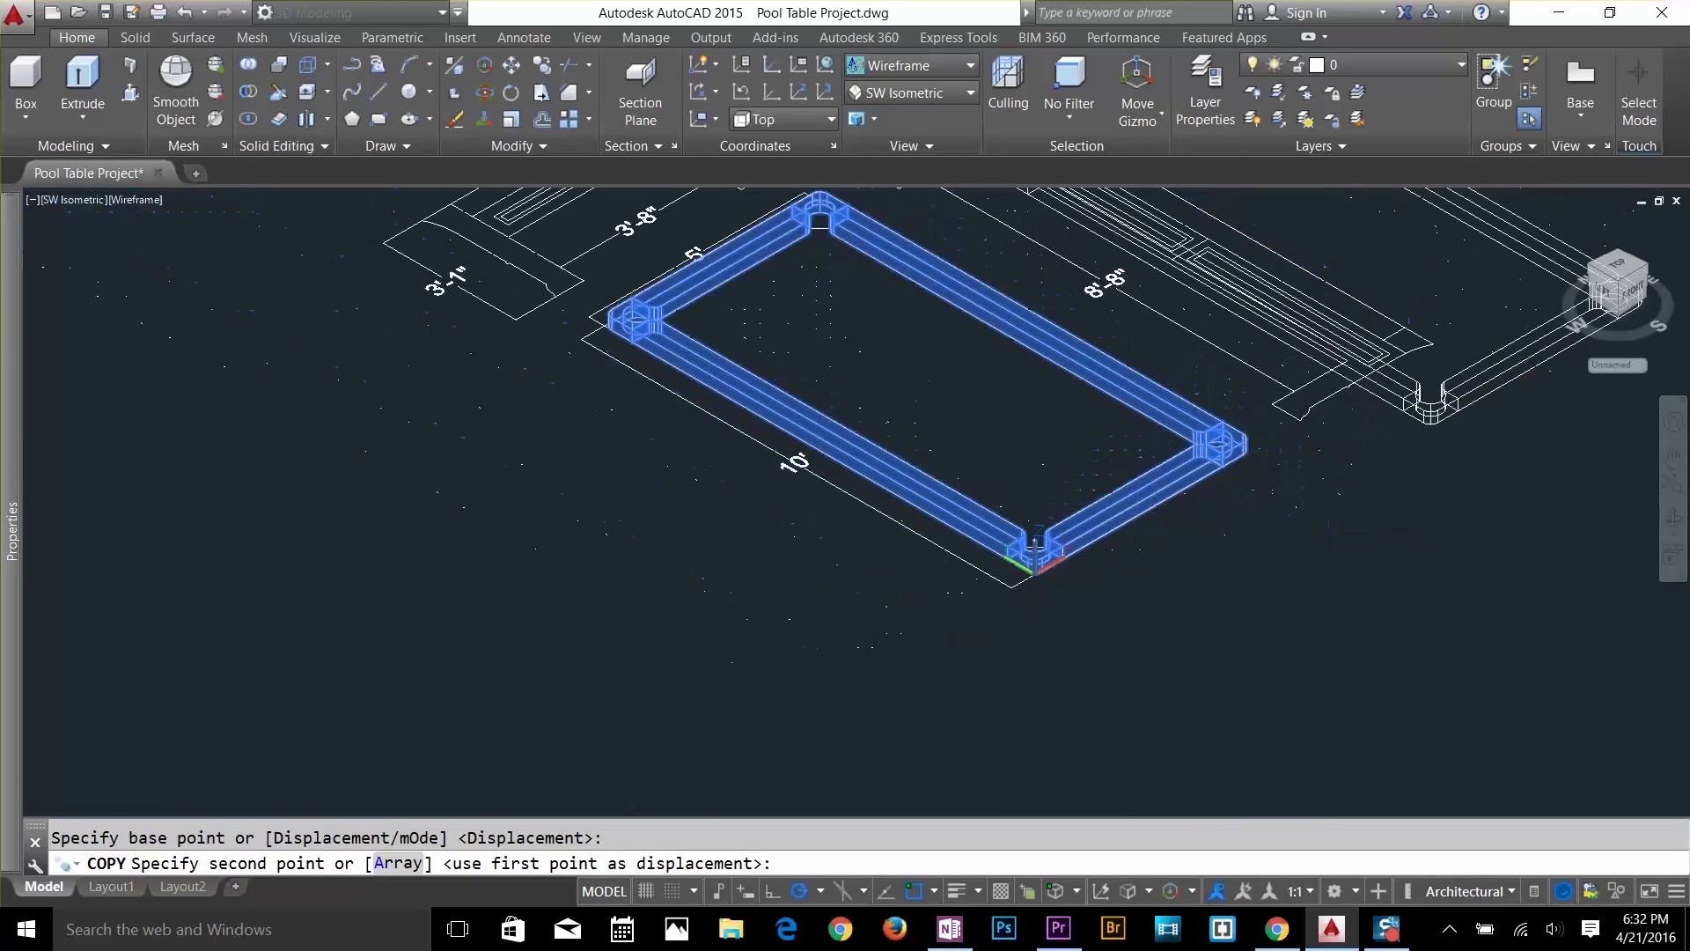
pyautogui.scroll(3, 717, 603)
pyautogui.moveTo(1351, 429); pyautogui.dragTo(676, 688, button='middle')
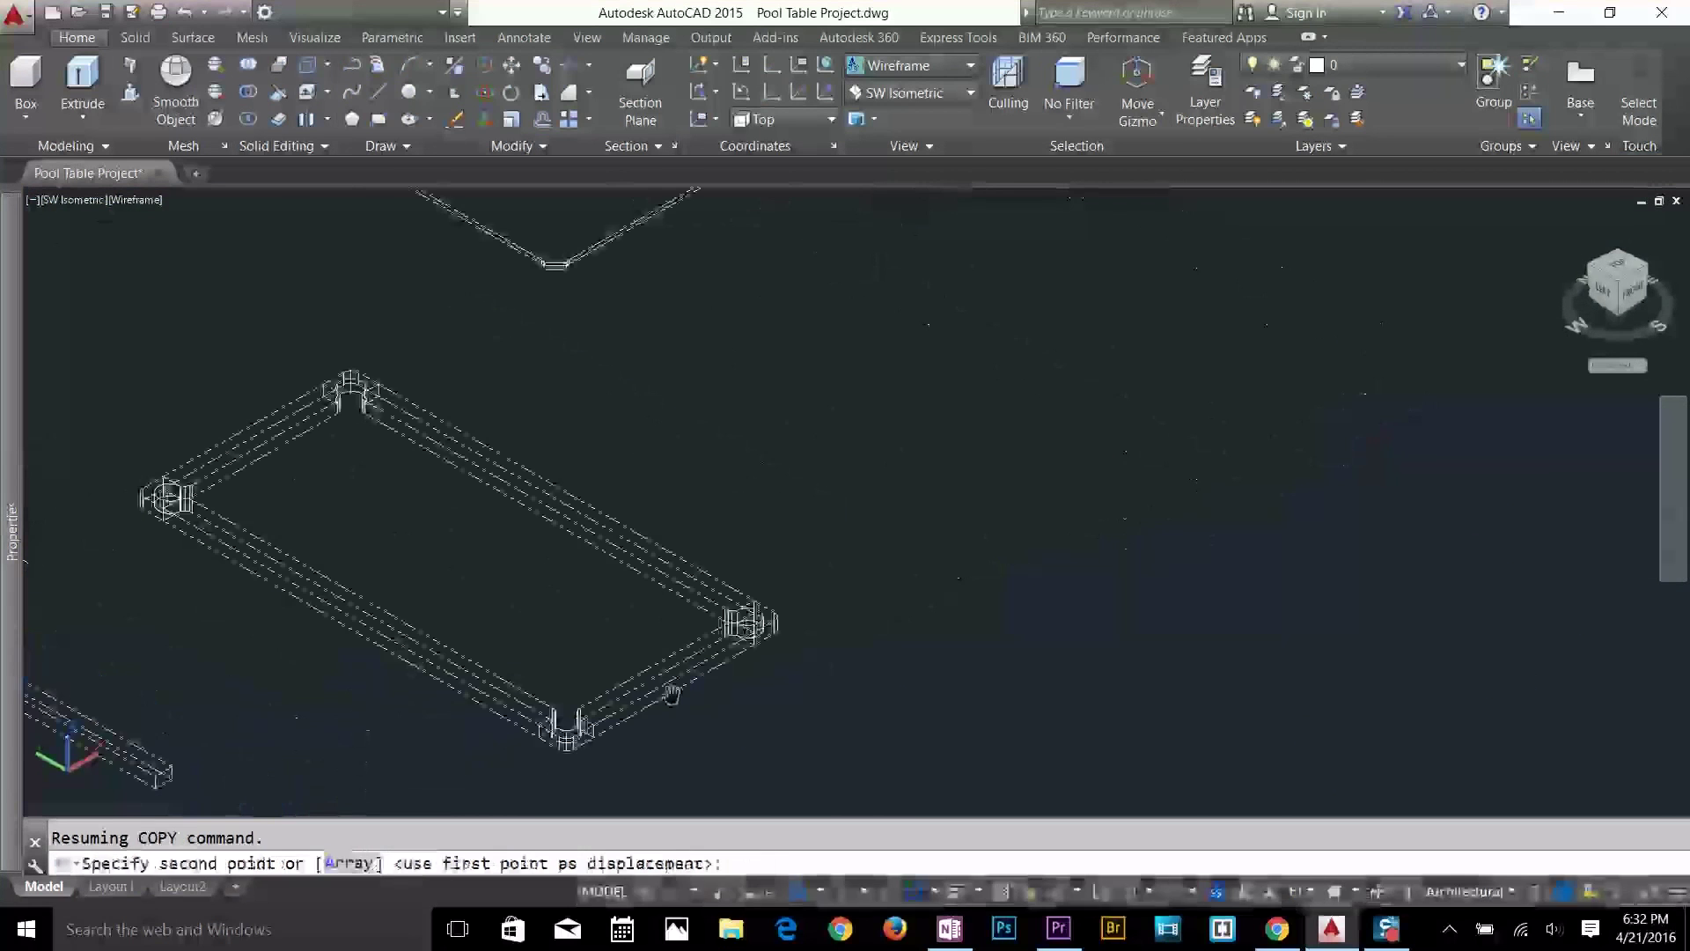
pyautogui.scroll(-2, 676, 688)
pyautogui.scroll(5, 899, 397)
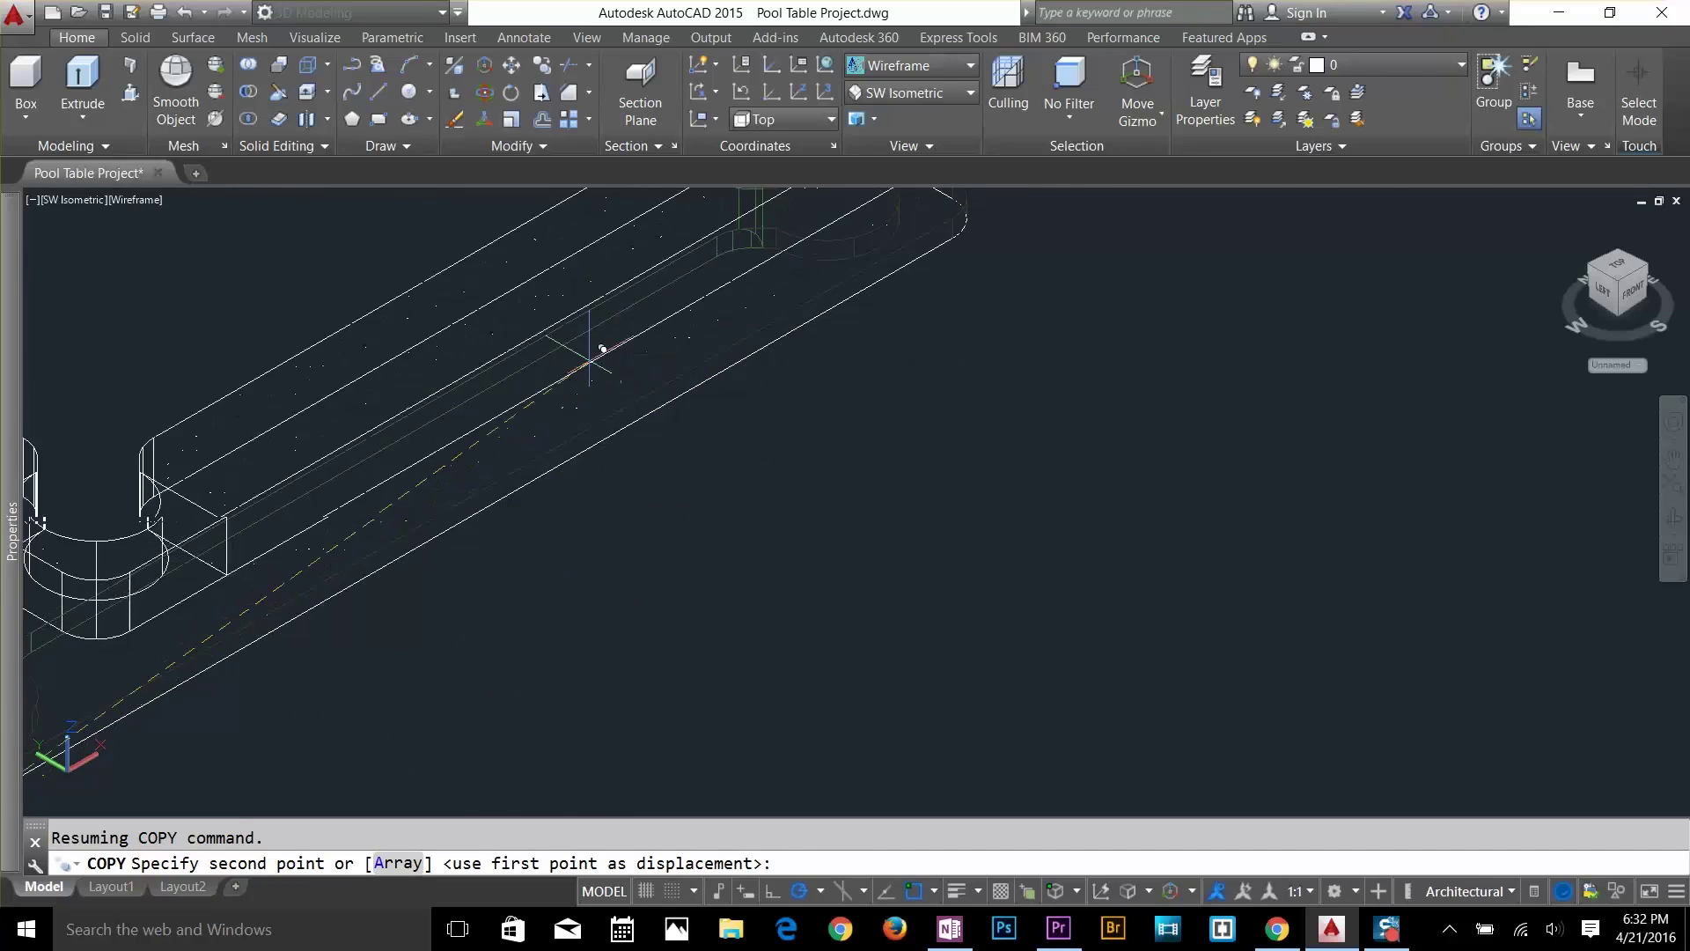
pyautogui.moveTo(568, 386); pyautogui.dragTo(1087, 442, button='middle')
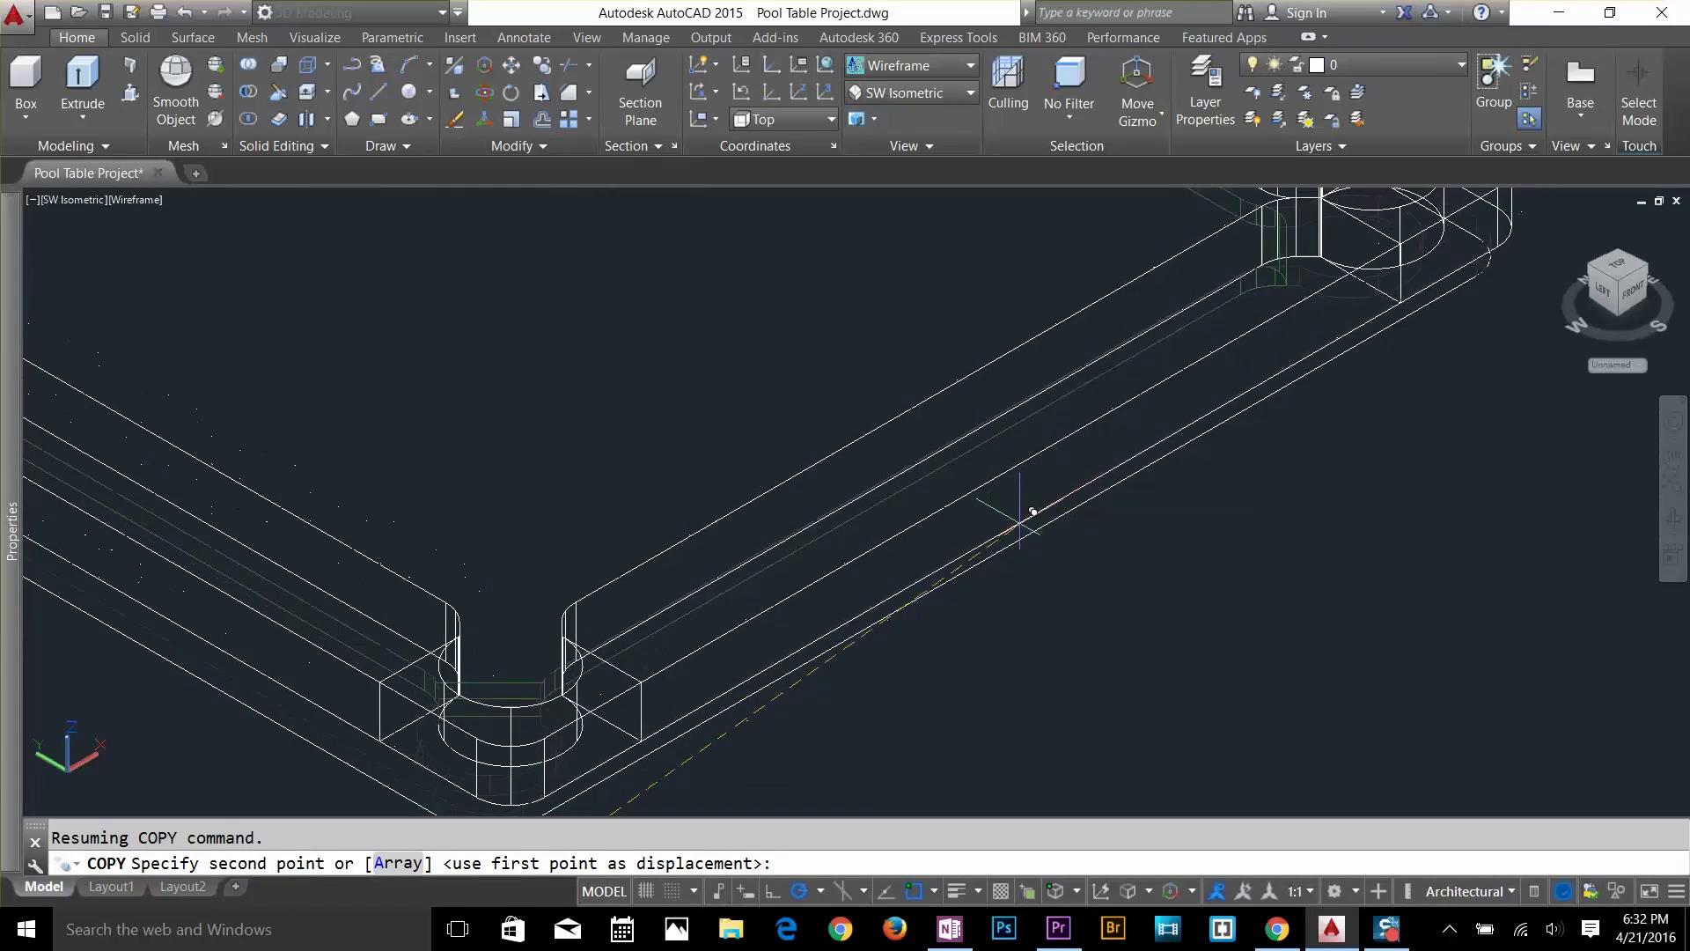
pyautogui.click(1010, 523)
pyautogui.press('Return')
pyautogui.scroll(-6, 1173, 308)
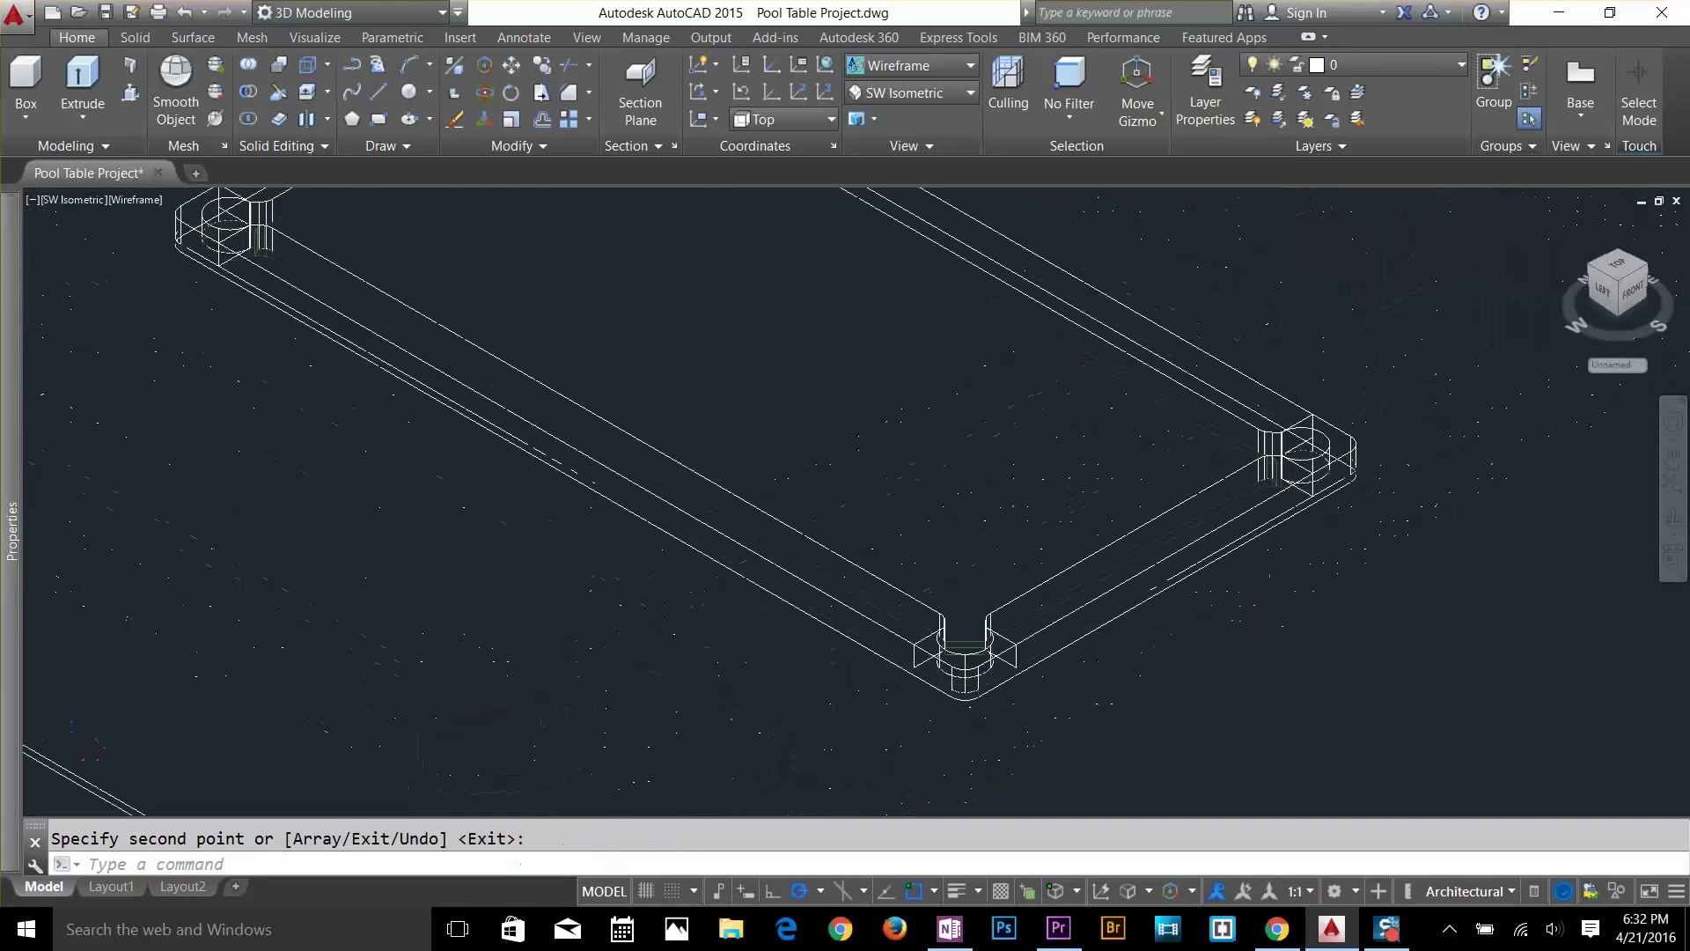
# Create a new layer named corner with colour 252.
pyautogui.click(1187, 90)
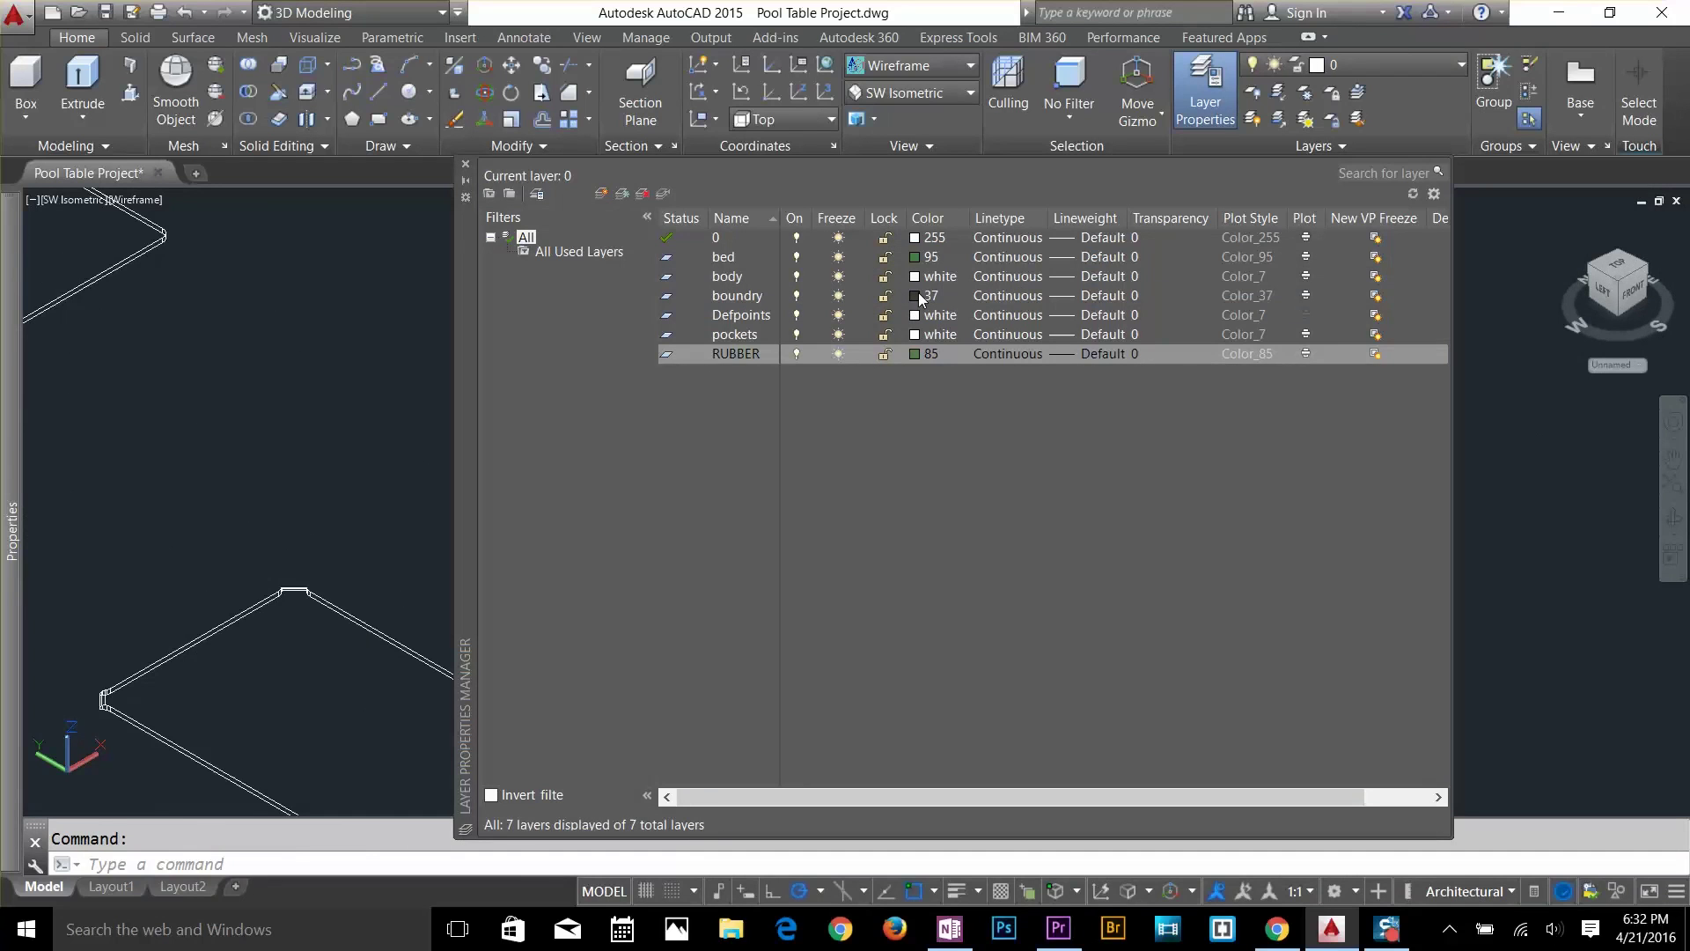
pyautogui.click(602, 194)
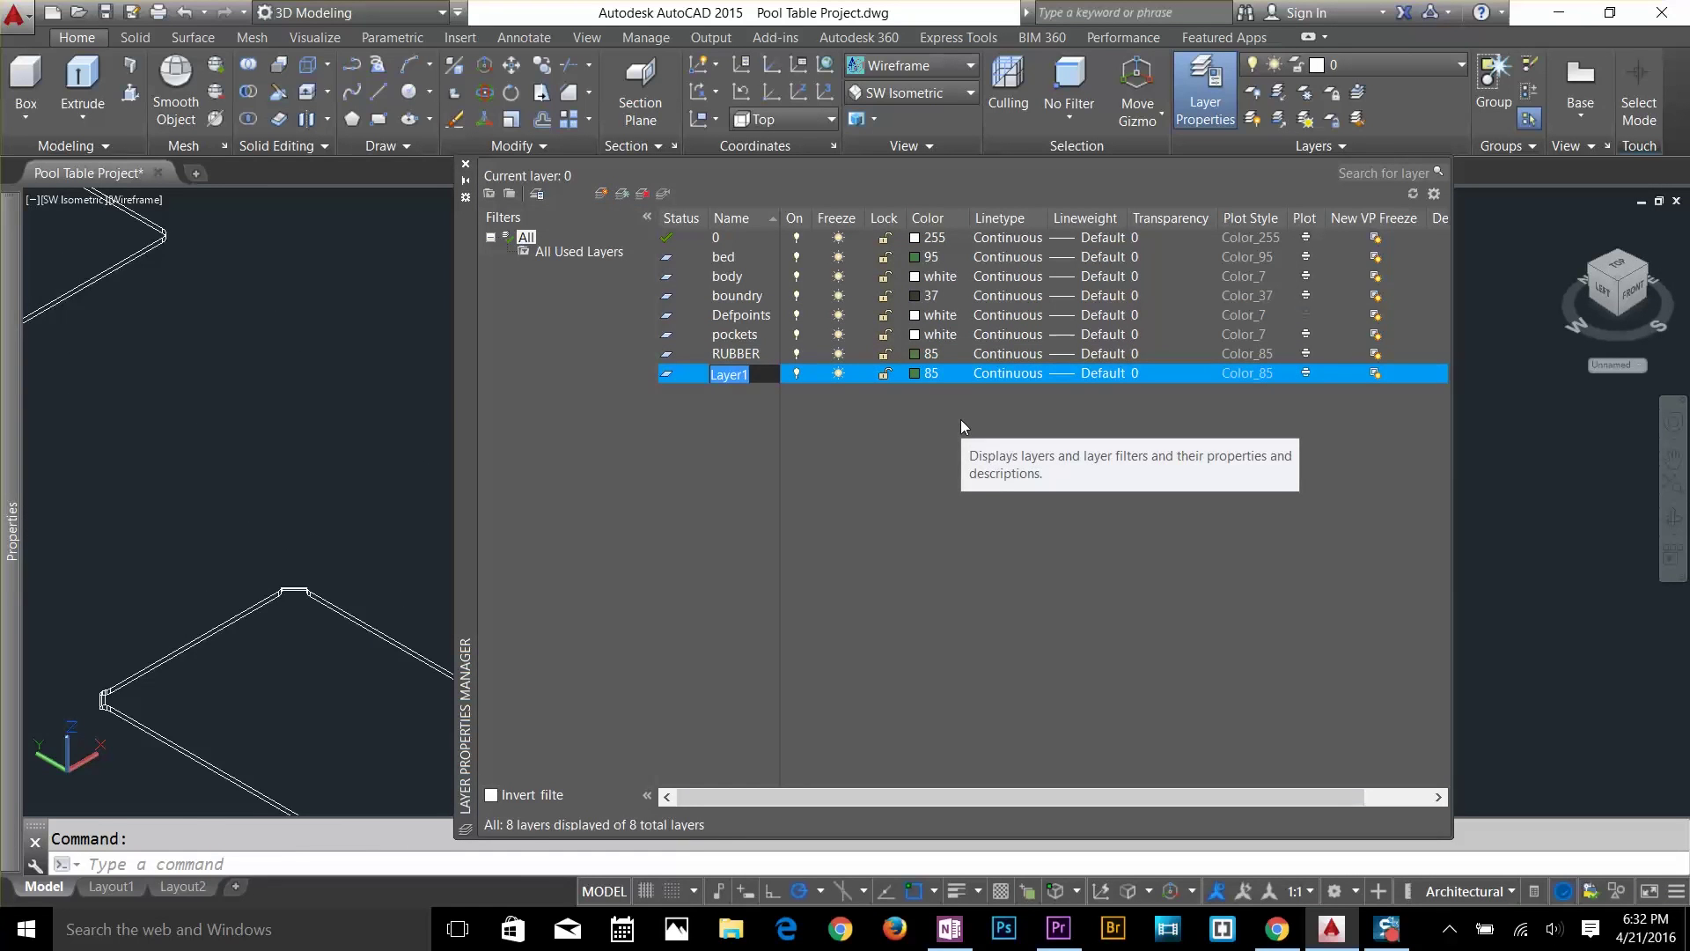
pyautogui.write('corner')
pyautogui.click(911, 377)
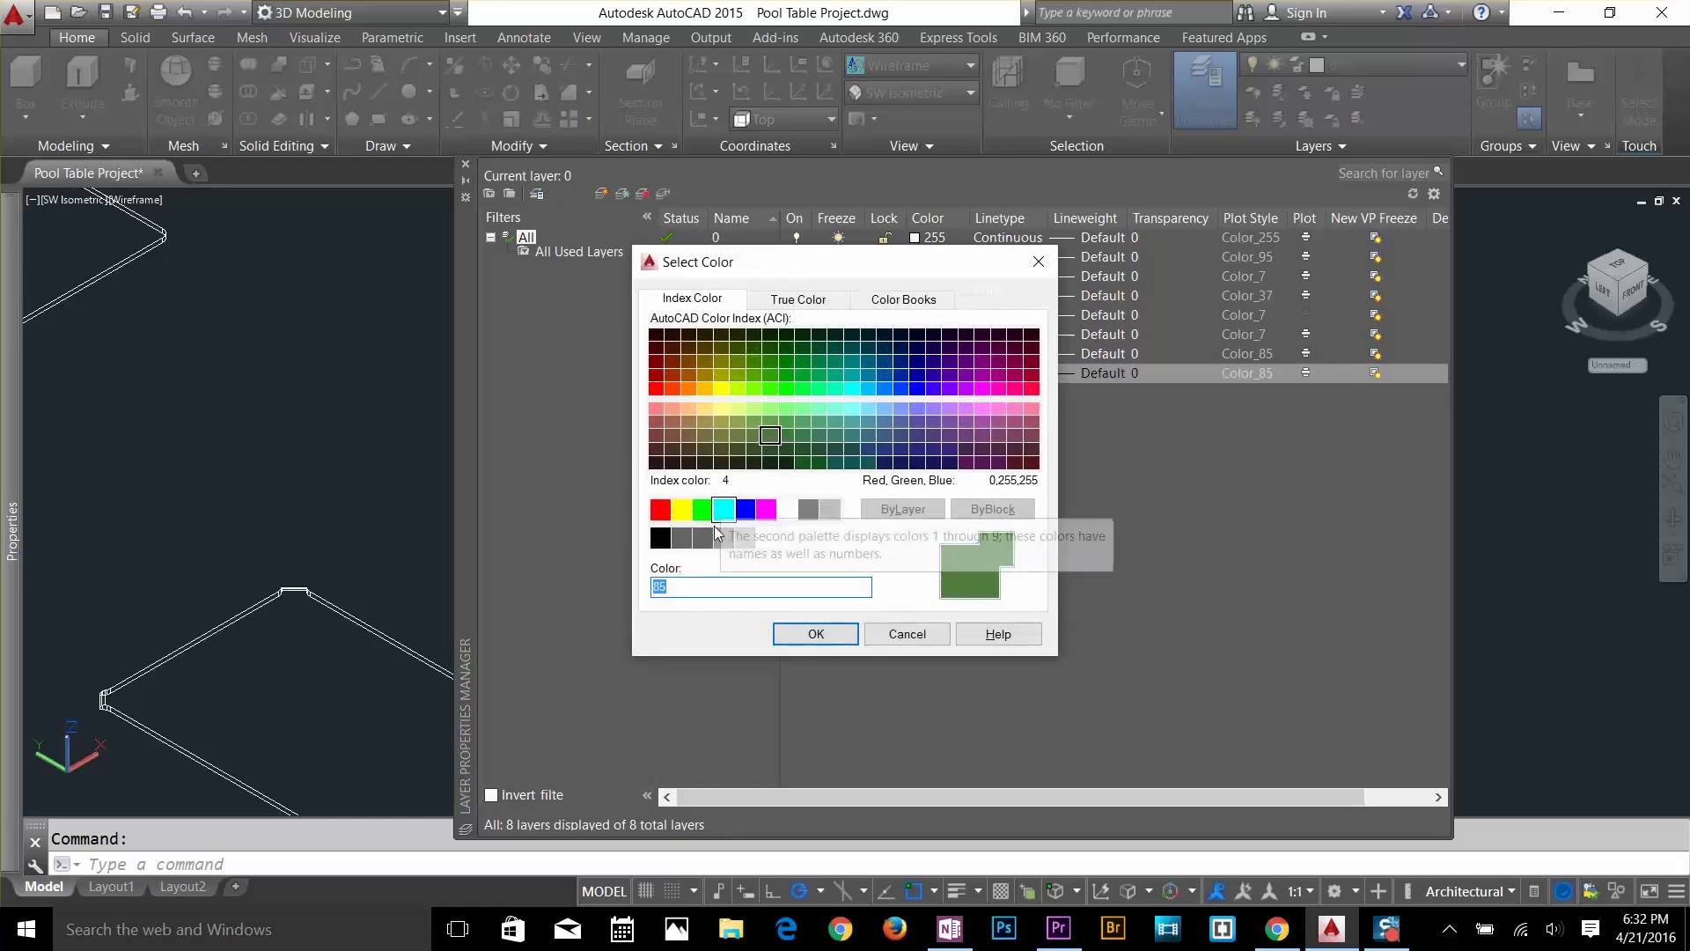
pyautogui.write('252')
pyautogui.click(815, 634)
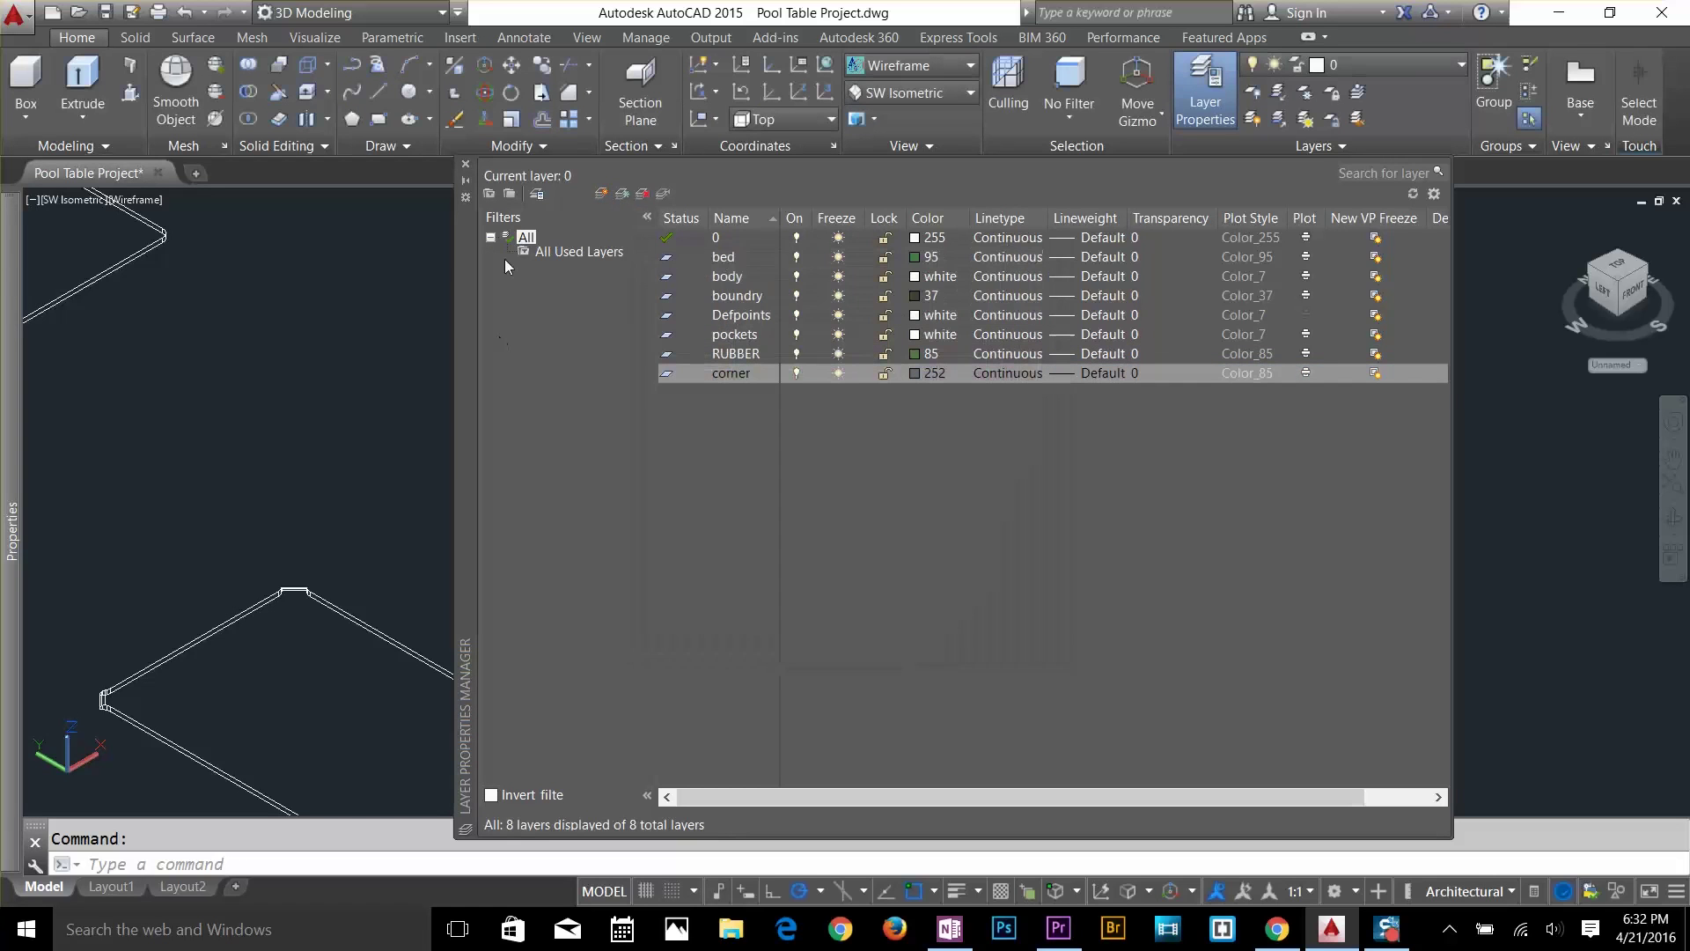
pyautogui.click(465, 164)
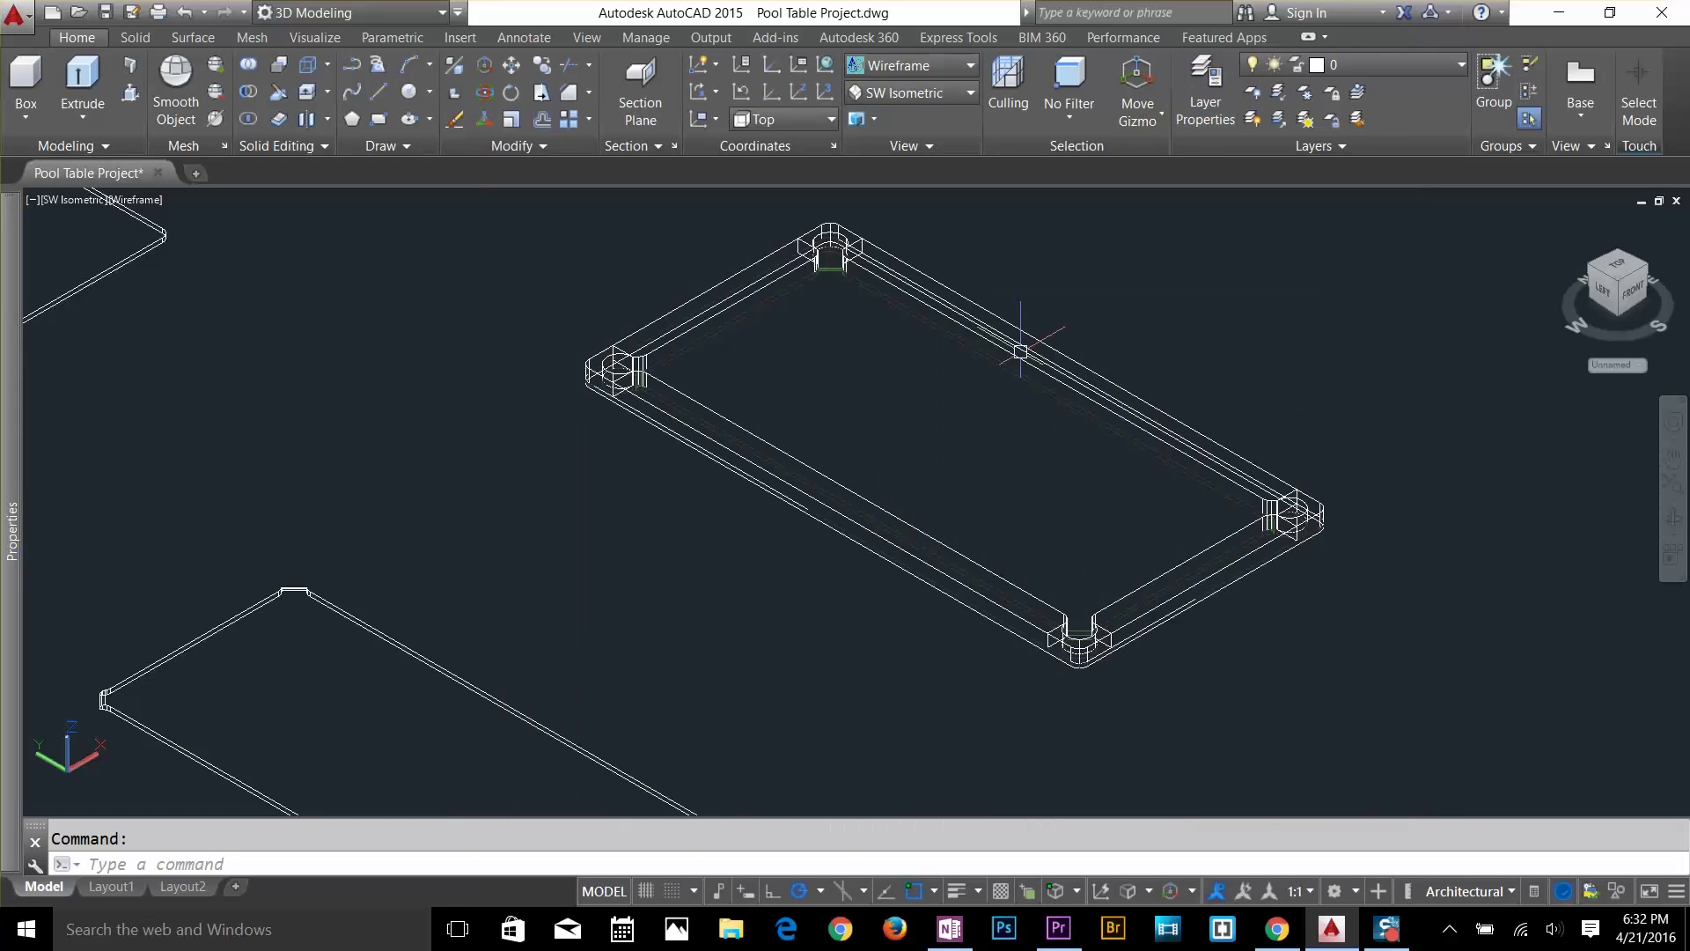
# Assign the four copied rail solids to the boundry layer.
pyautogui.click(896, 274)
pyautogui.click(695, 299)
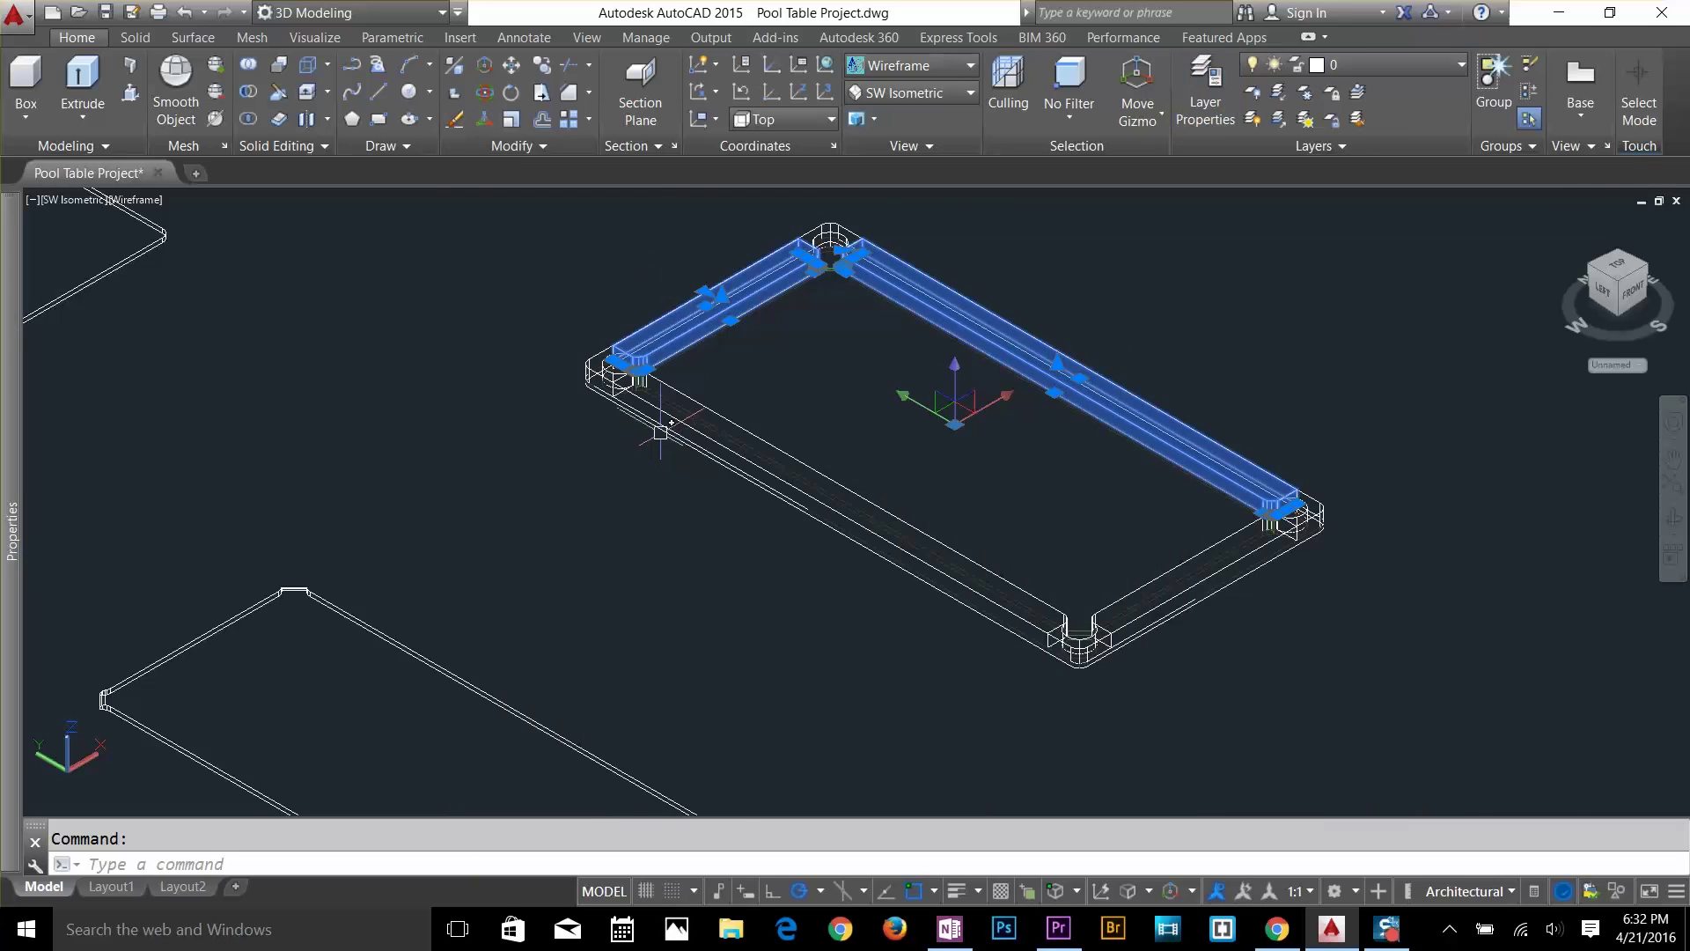
pyautogui.click(660, 432)
pyautogui.scroll(2, 585, 399)
pyautogui.scroll(-2, 792, 462)
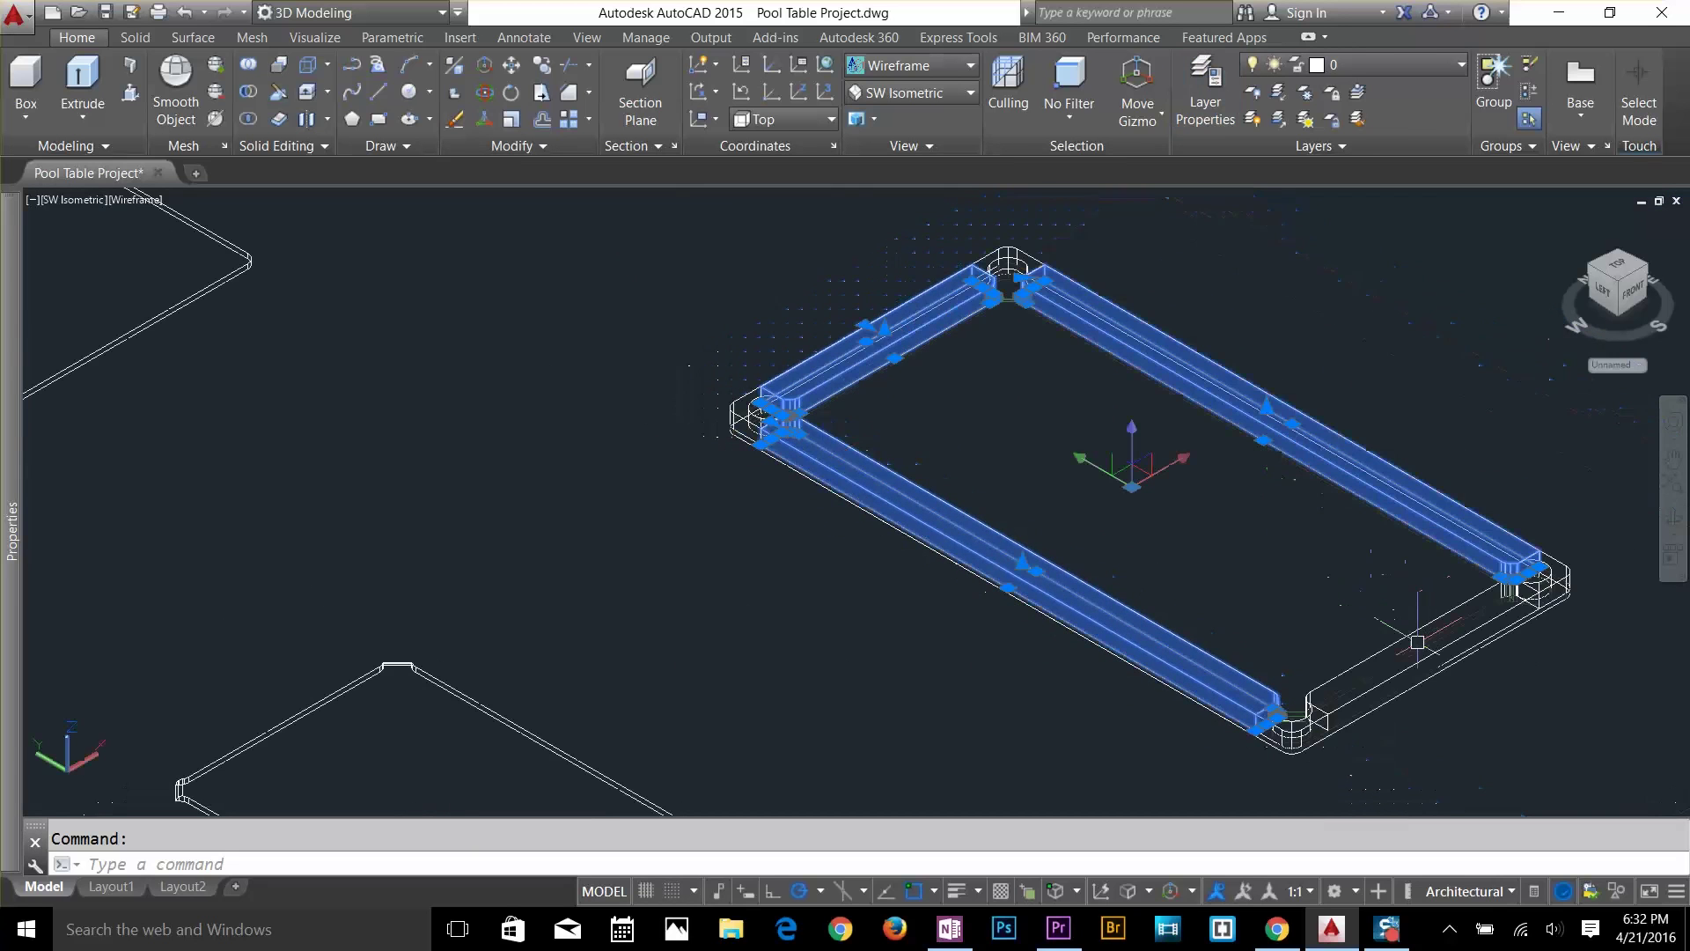
pyautogui.click(1343, 69)
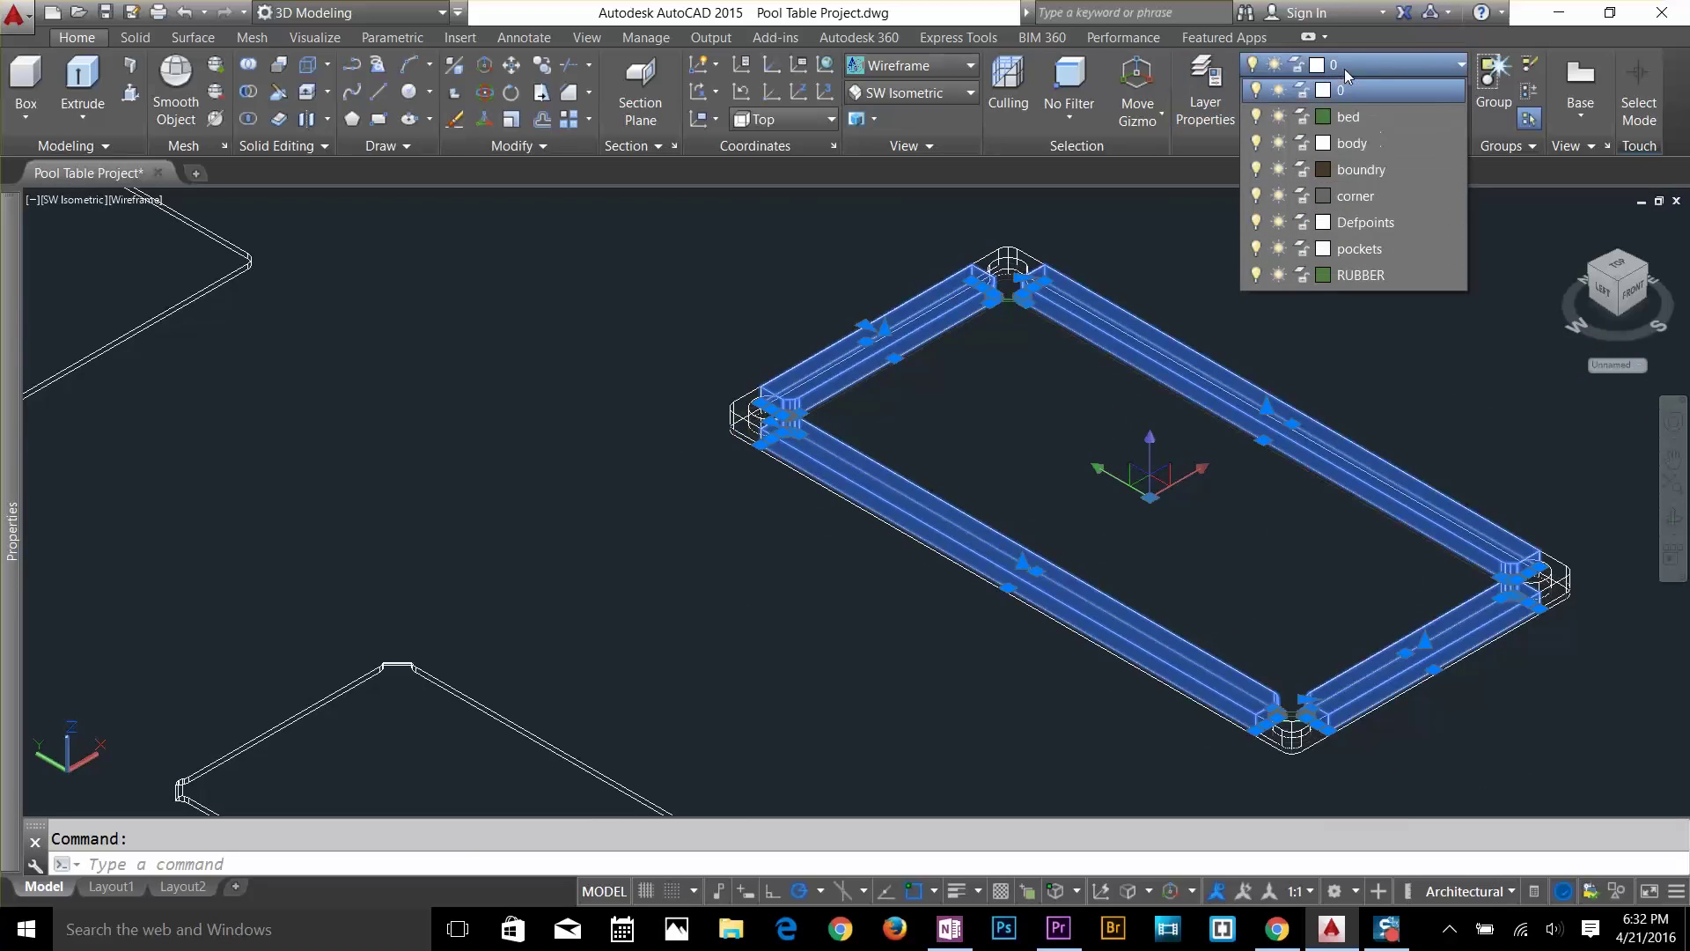
pyautogui.click(1360, 169)
pyautogui.press('Escape')
# Assign the four copied pocket-corner solids to the corner layer.
pyautogui.click(729, 403)
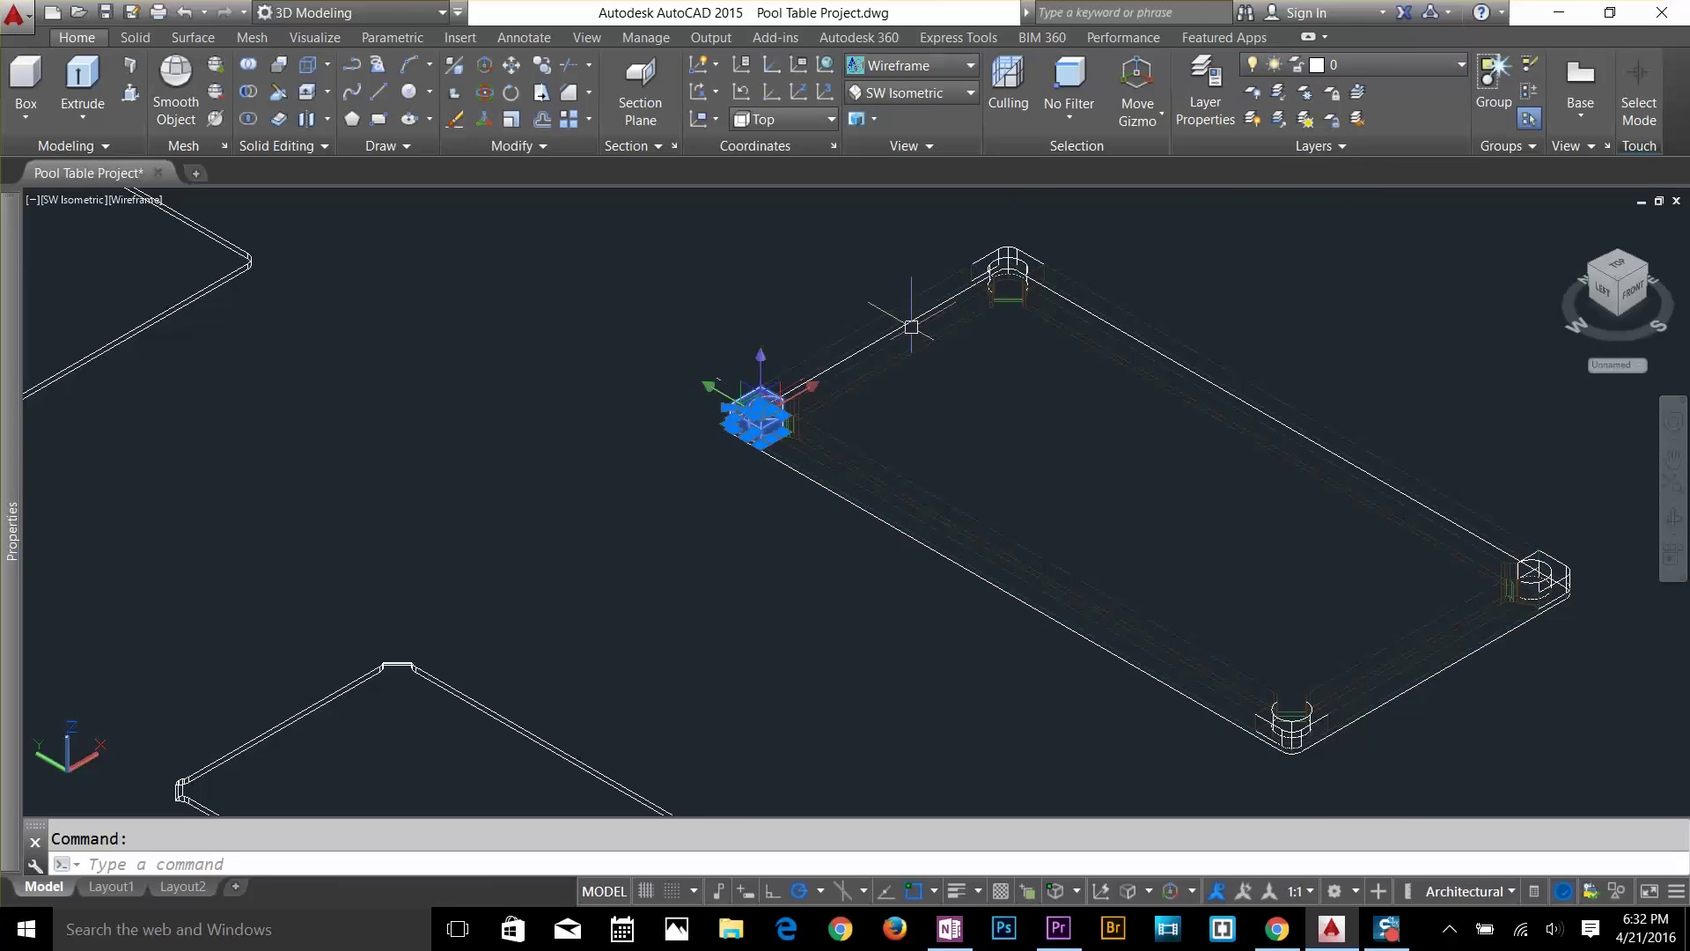
pyautogui.click(1007, 266)
pyautogui.click(1573, 579)
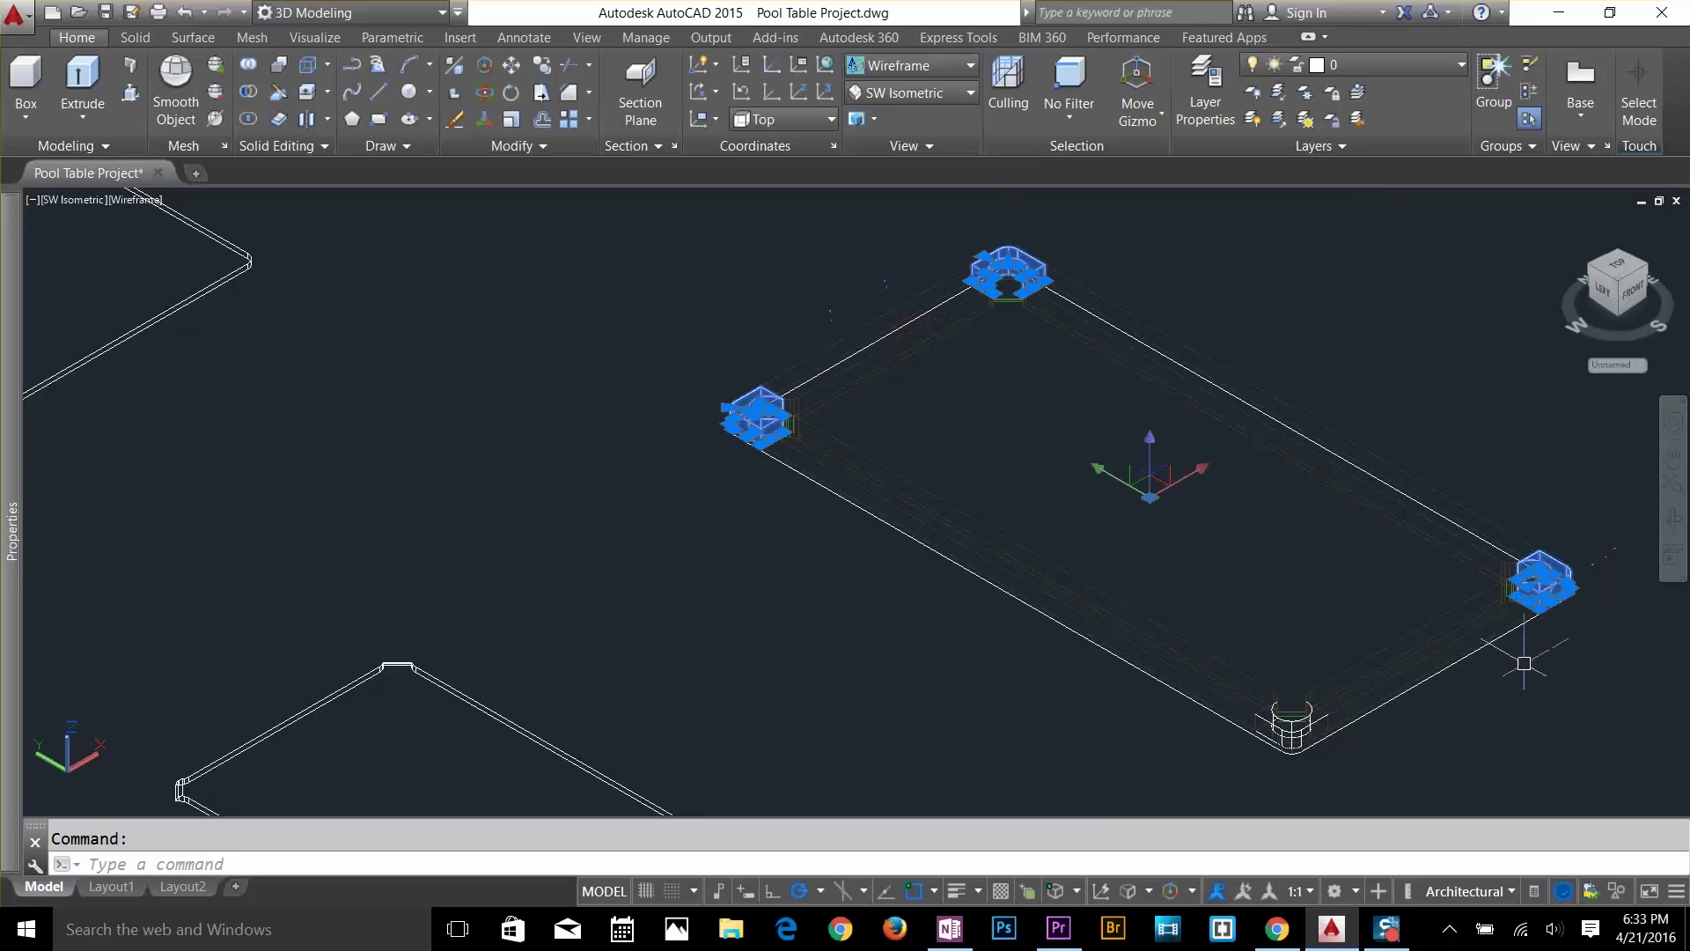
pyautogui.scroll(4, 1364, 709)
pyautogui.click(1148, 762)
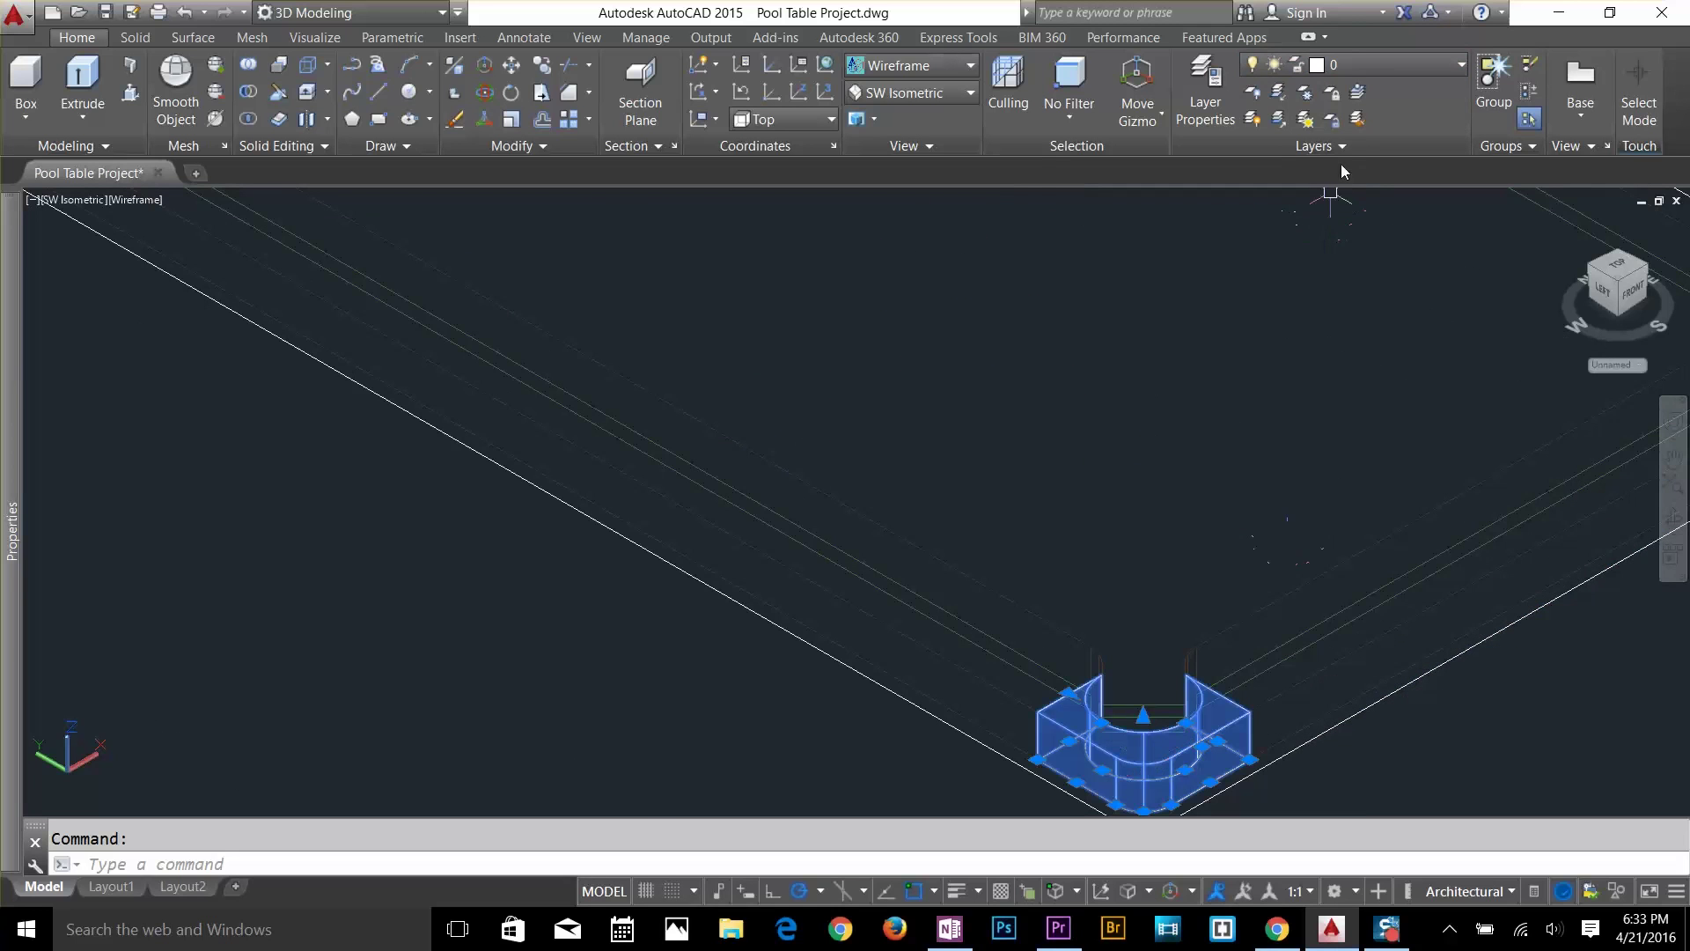
pyautogui.click(1346, 64)
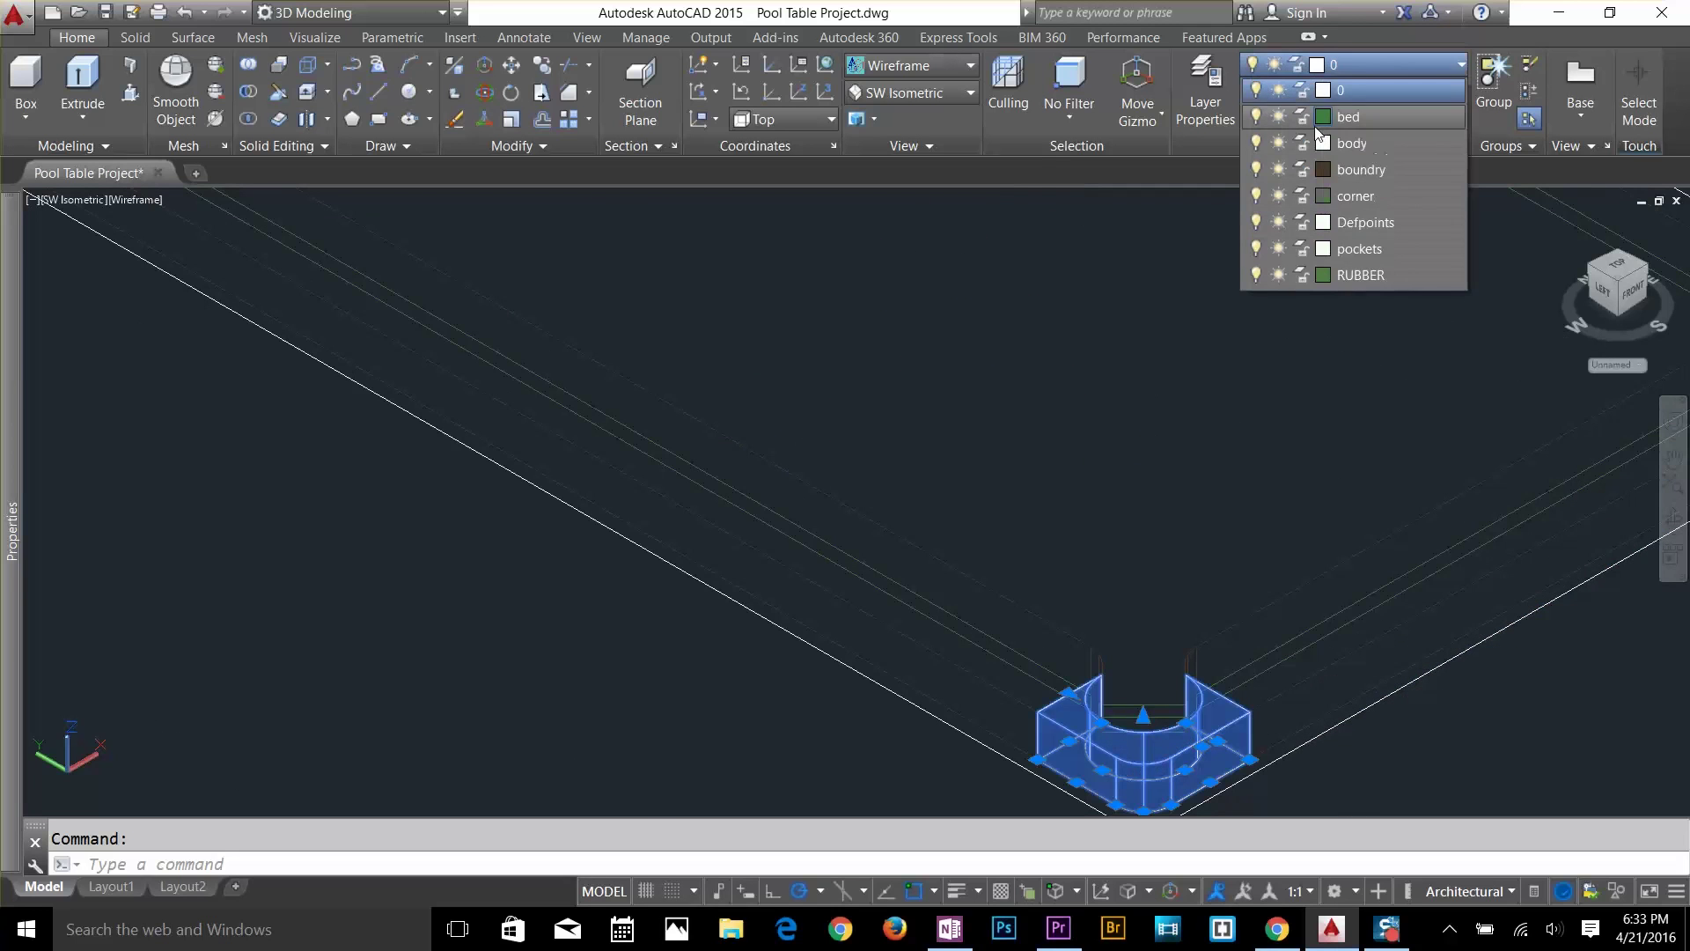
pyautogui.click(1347, 195)
pyautogui.press('Escape')
pyautogui.scroll(-5, 1283, 294)
pyautogui.moveTo(1282, 294); pyautogui.dragTo(1167, 447, button='middle')
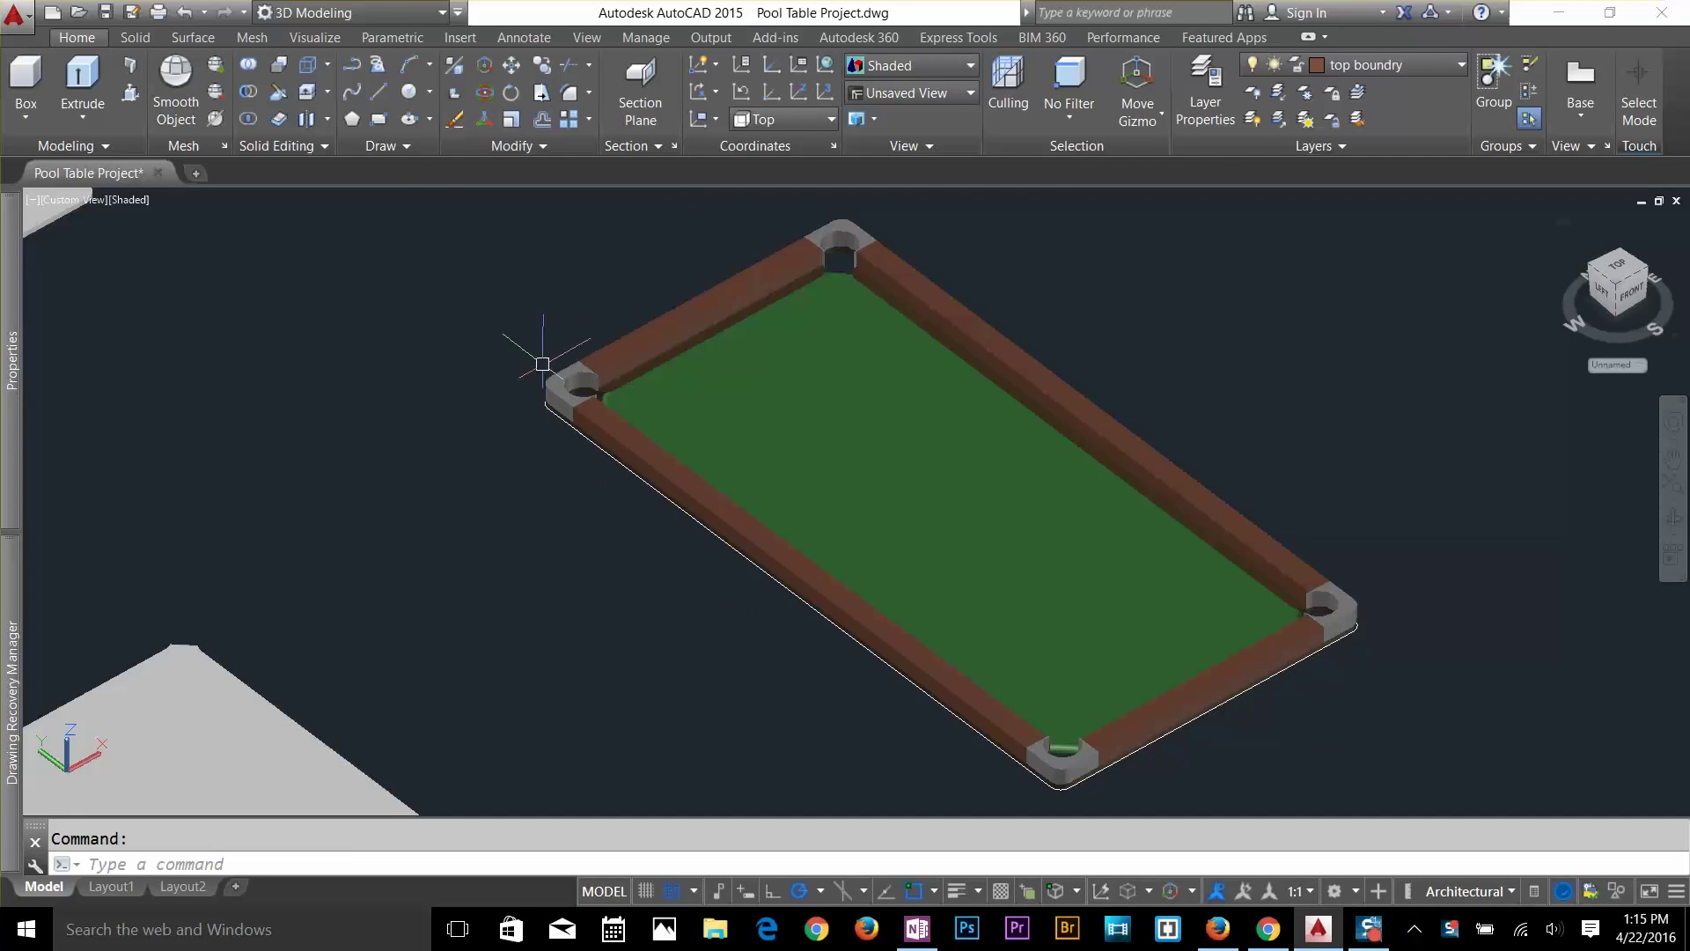
# Examine the shaded table assembly and the inner cushion lines of the 2D plan's long rail.
pyautogui.scroll(4, 544, 361)
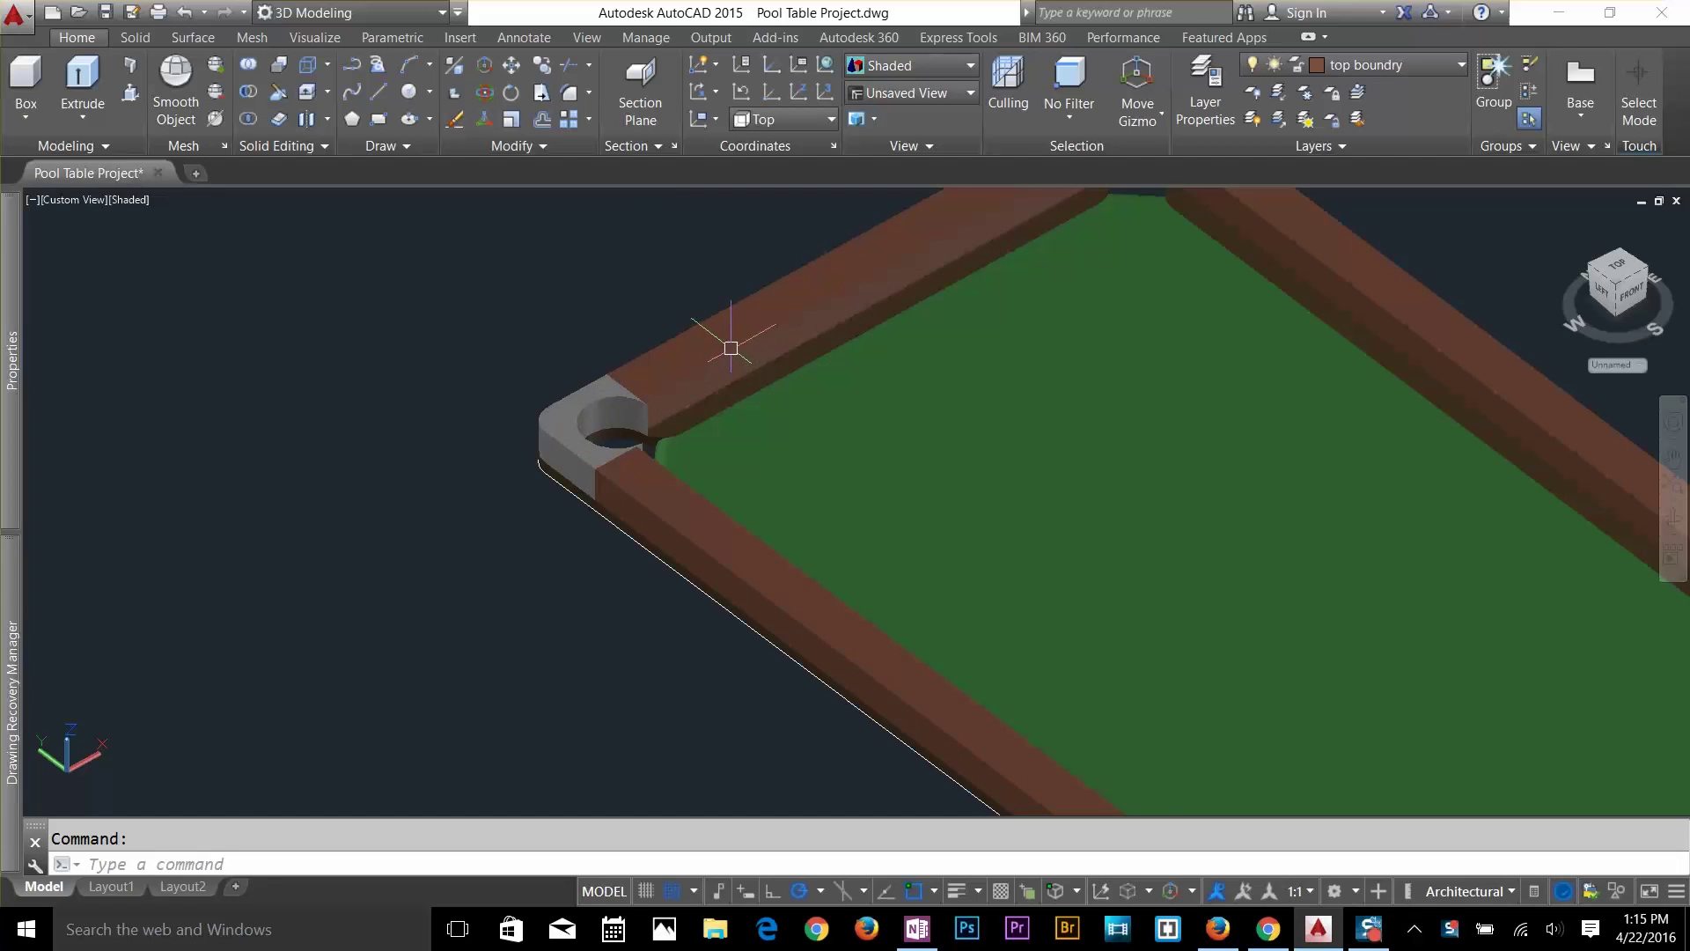
pyautogui.scroll(-10, 754, 441)
pyautogui.scroll(-3, 563, 486)
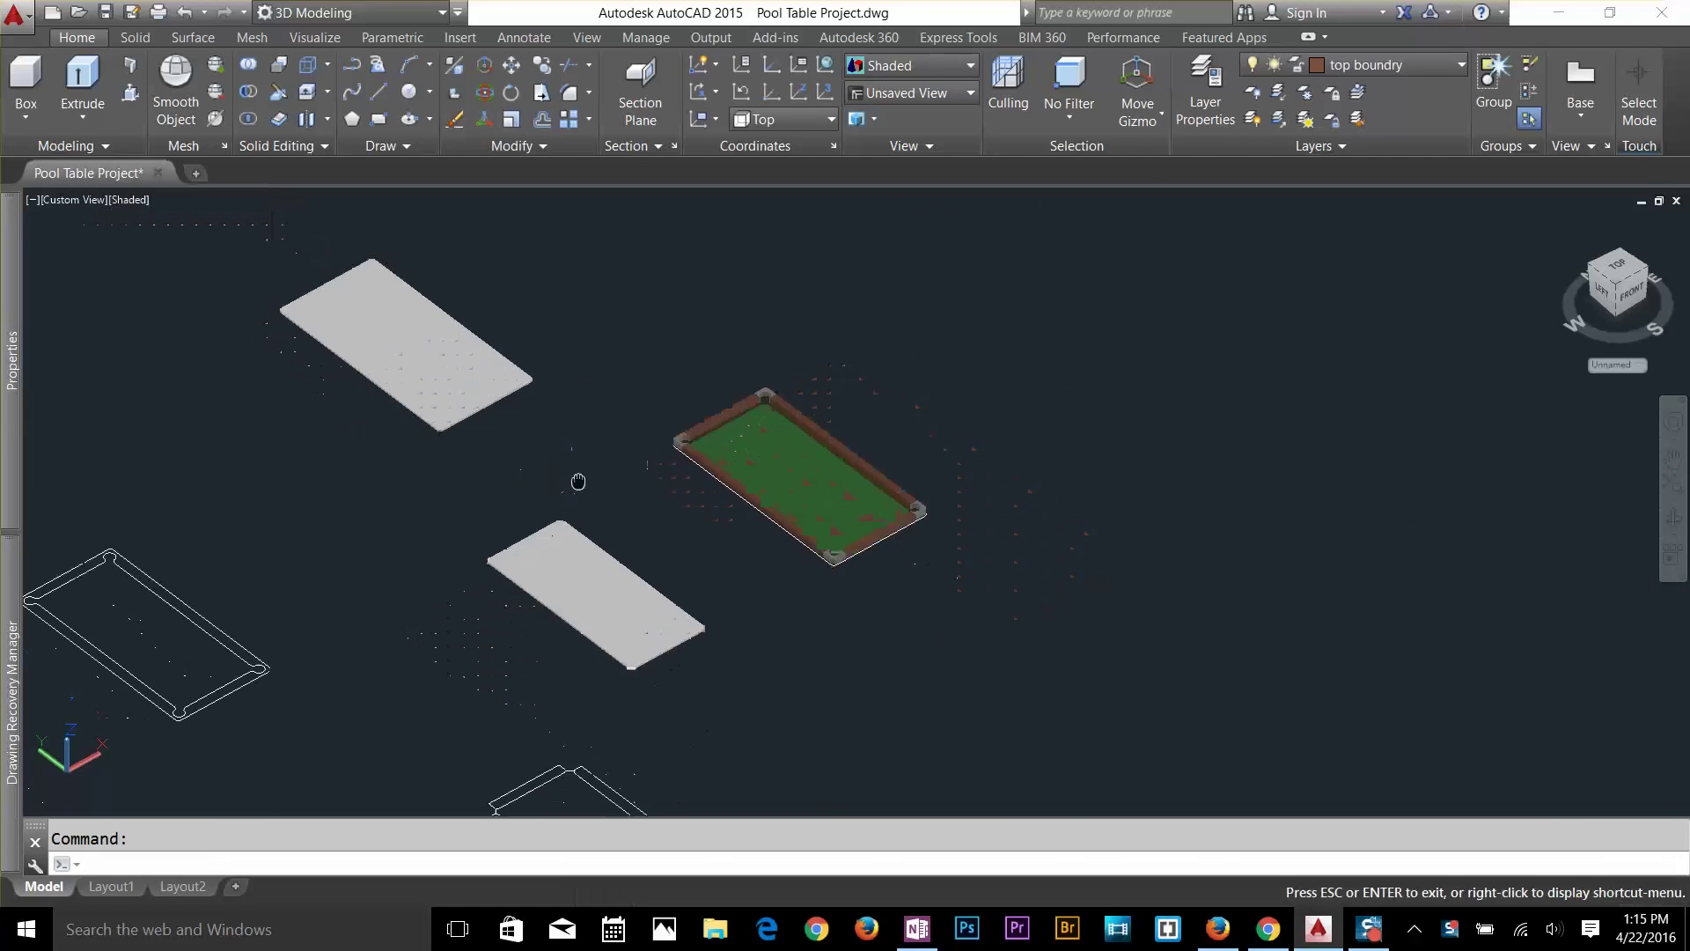
pyautogui.moveTo(578, 481); pyautogui.dragTo(1050, 297, button='middle')
pyautogui.moveTo(653, 661); pyautogui.dragTo(742, 376, button='middle')
pyautogui.scroll(3, 631, 491)
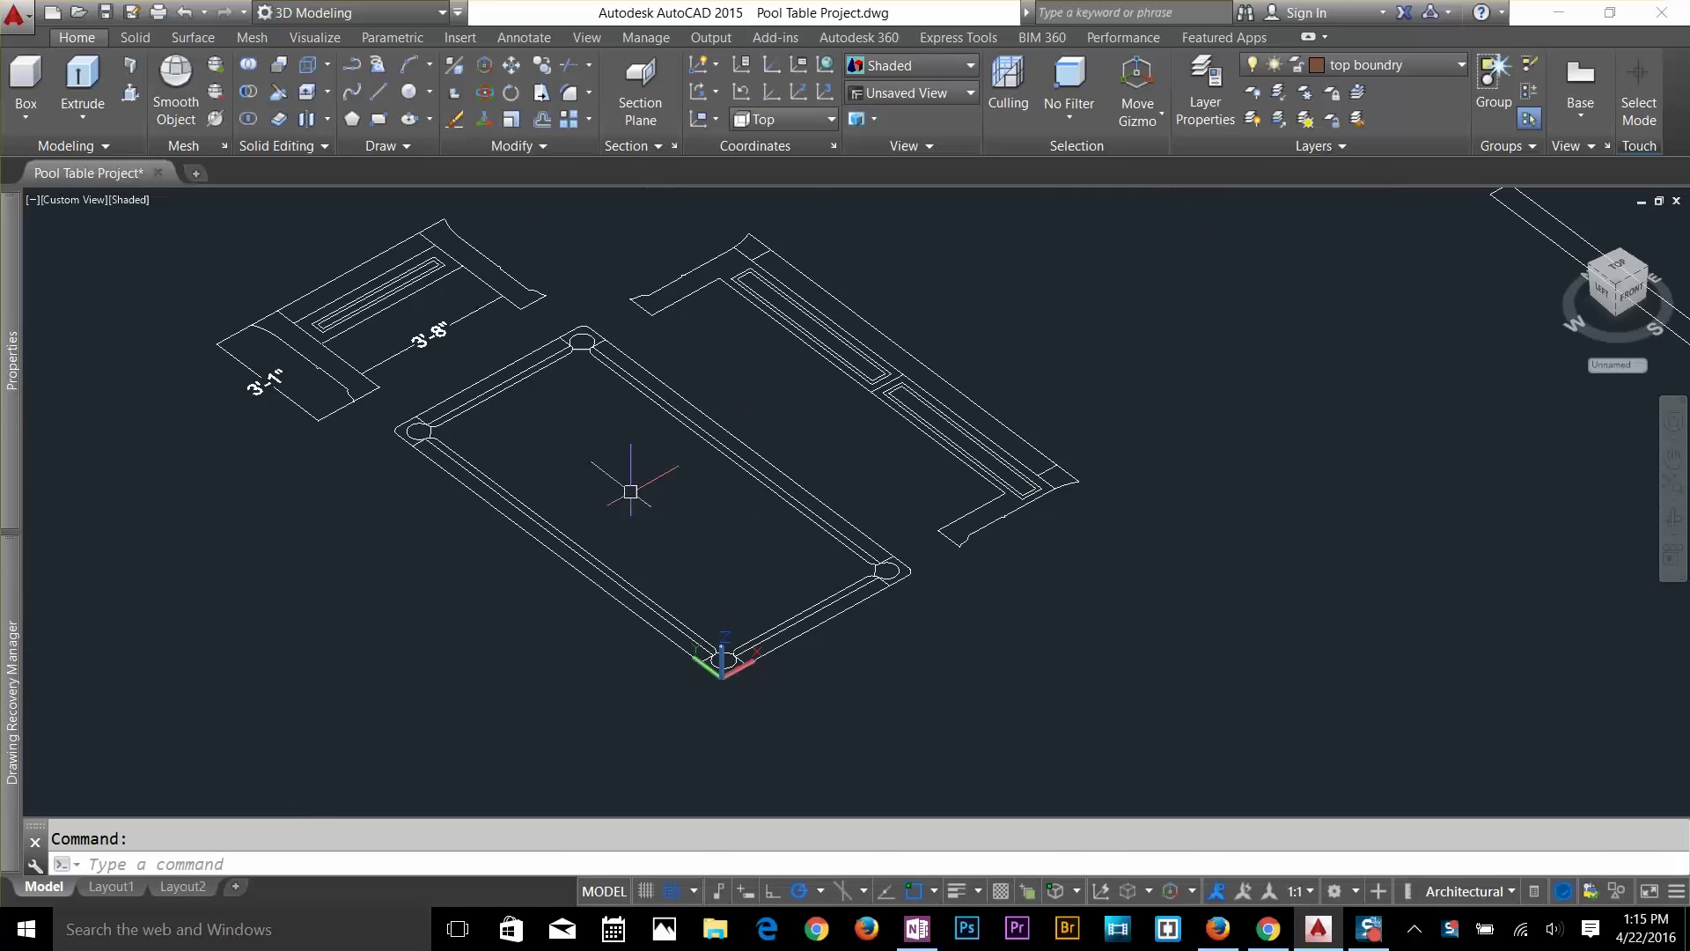
pyautogui.scroll(2, 632, 482)
pyautogui.scroll(2, 519, 556)
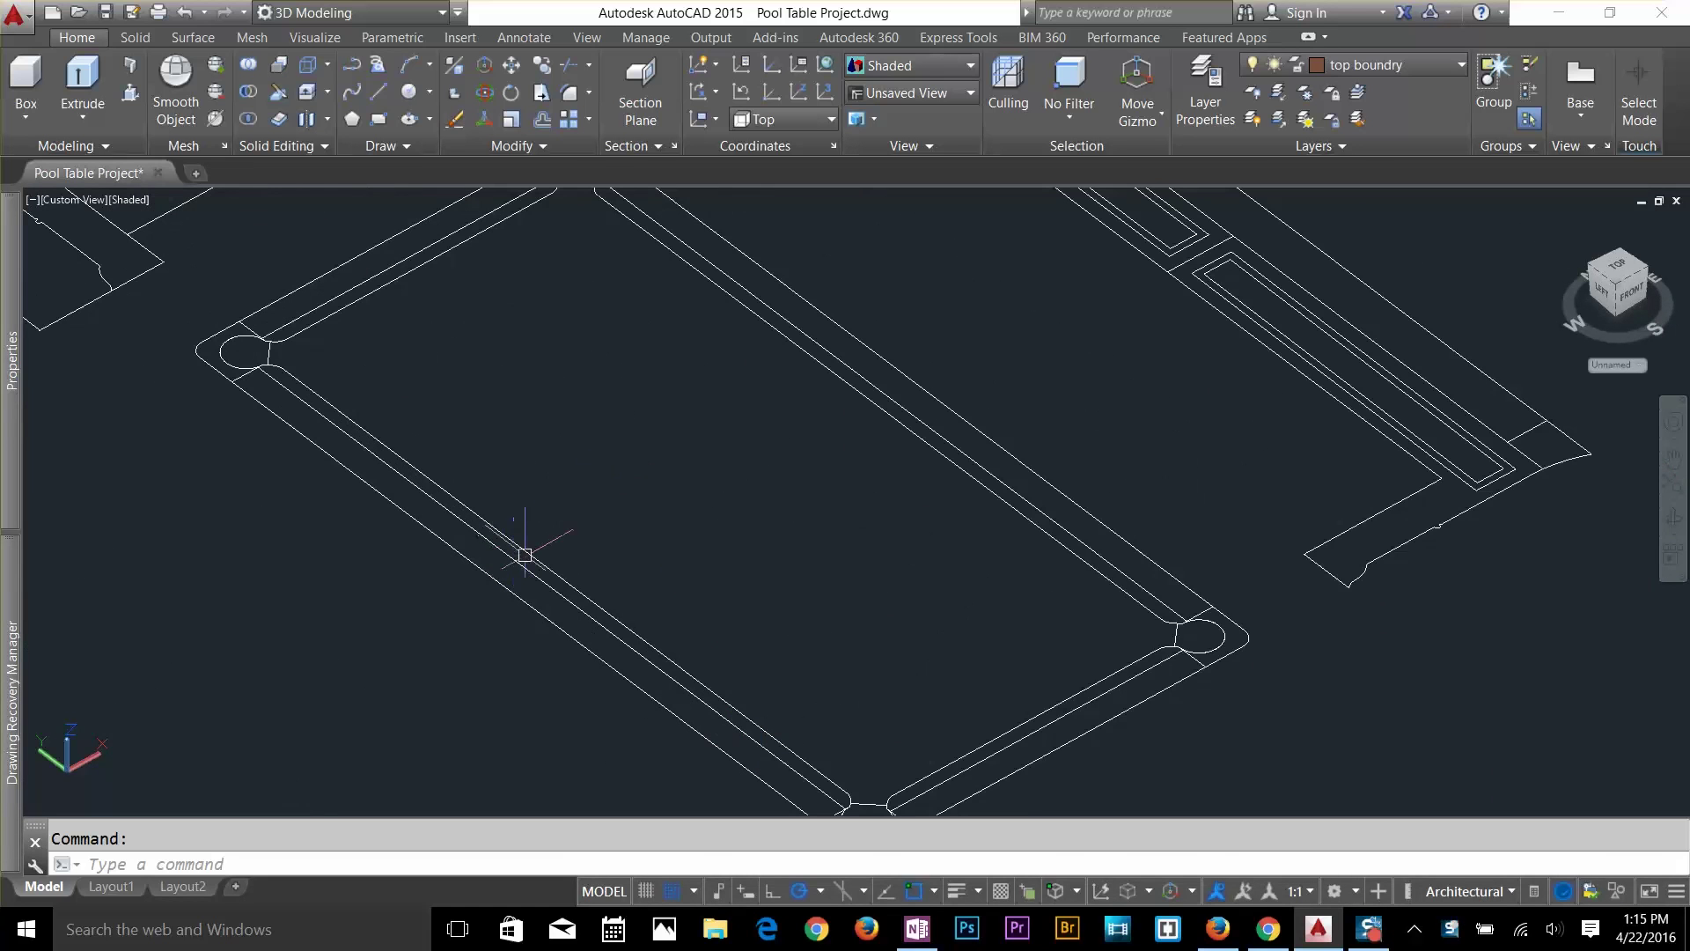
pyautogui.click(524, 555)
pyautogui.press('Escape')
pyautogui.click(524, 564)
pyautogui.press('Escape')
pyautogui.click(531, 573)
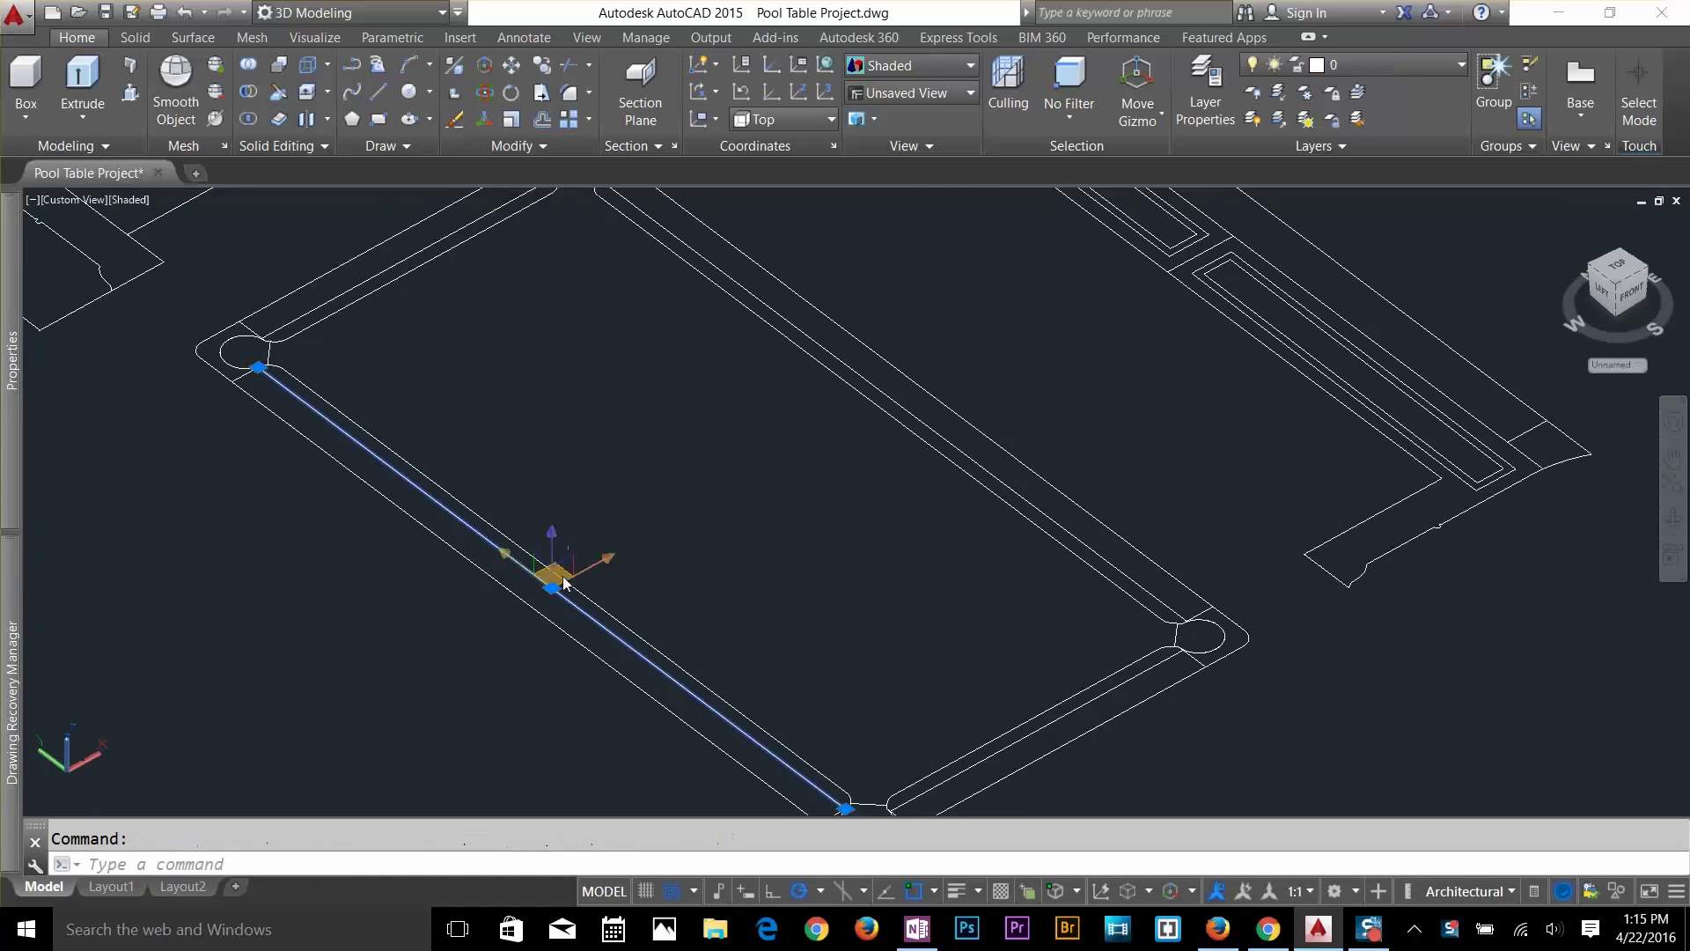
pyautogui.press('Escape')
pyautogui.scroll(-3, 1010, 522)
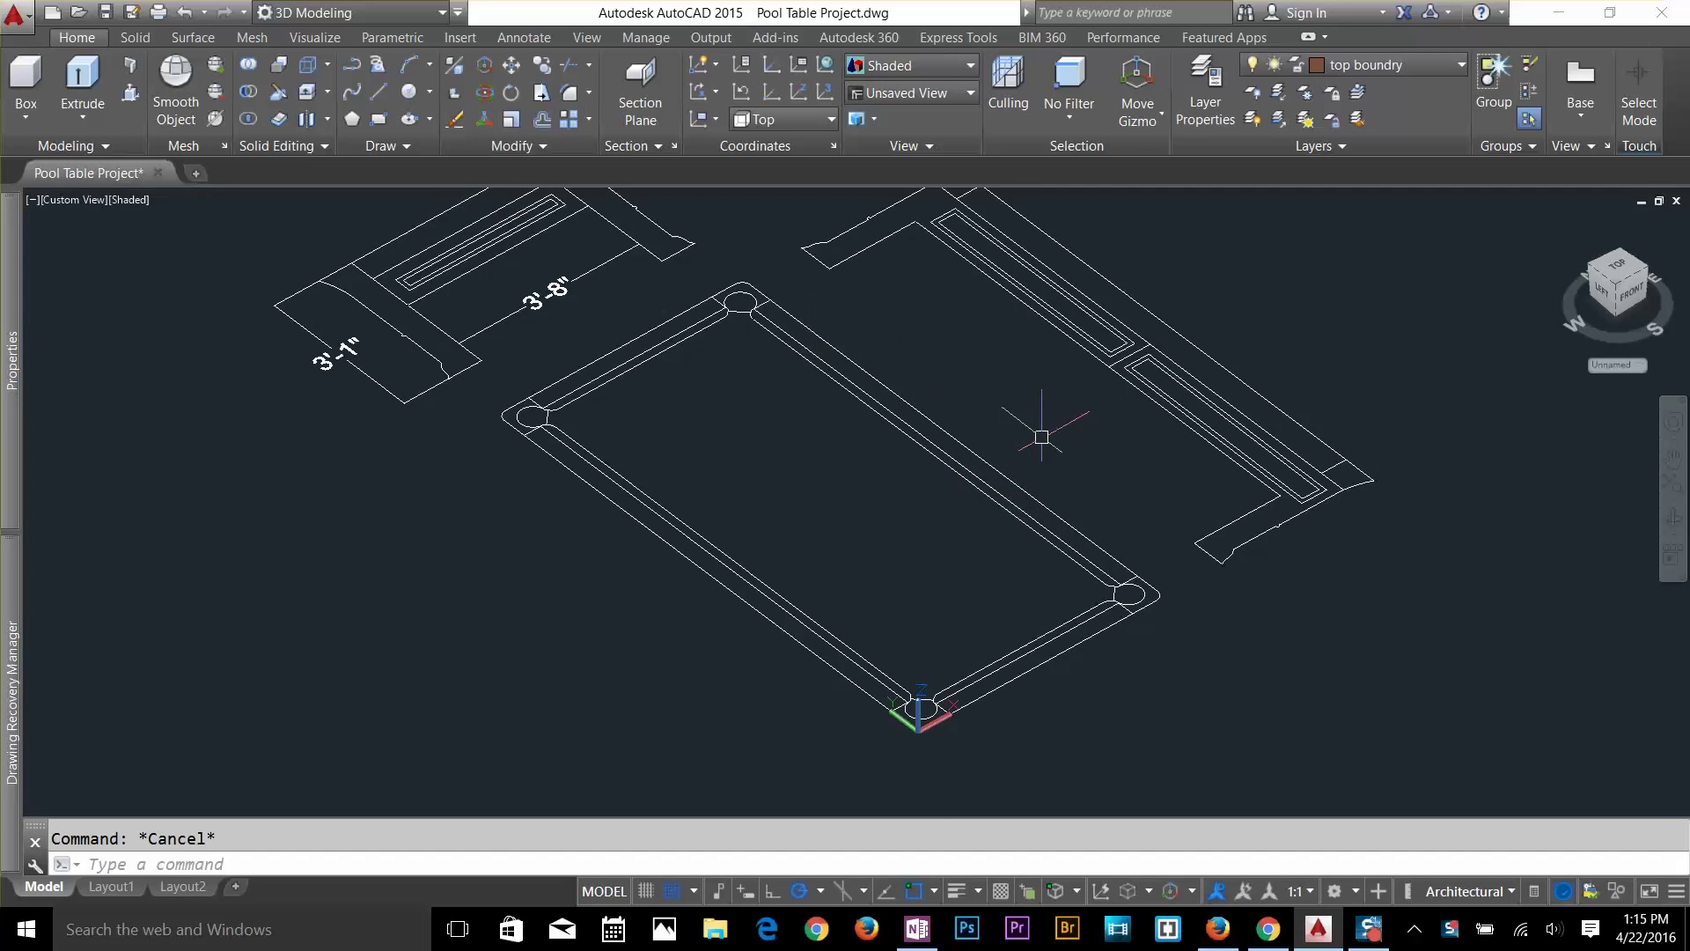
# Create a closed boundary from the narrow cushion strip on the inner side of the plan's short rail.
pyautogui.write('b')
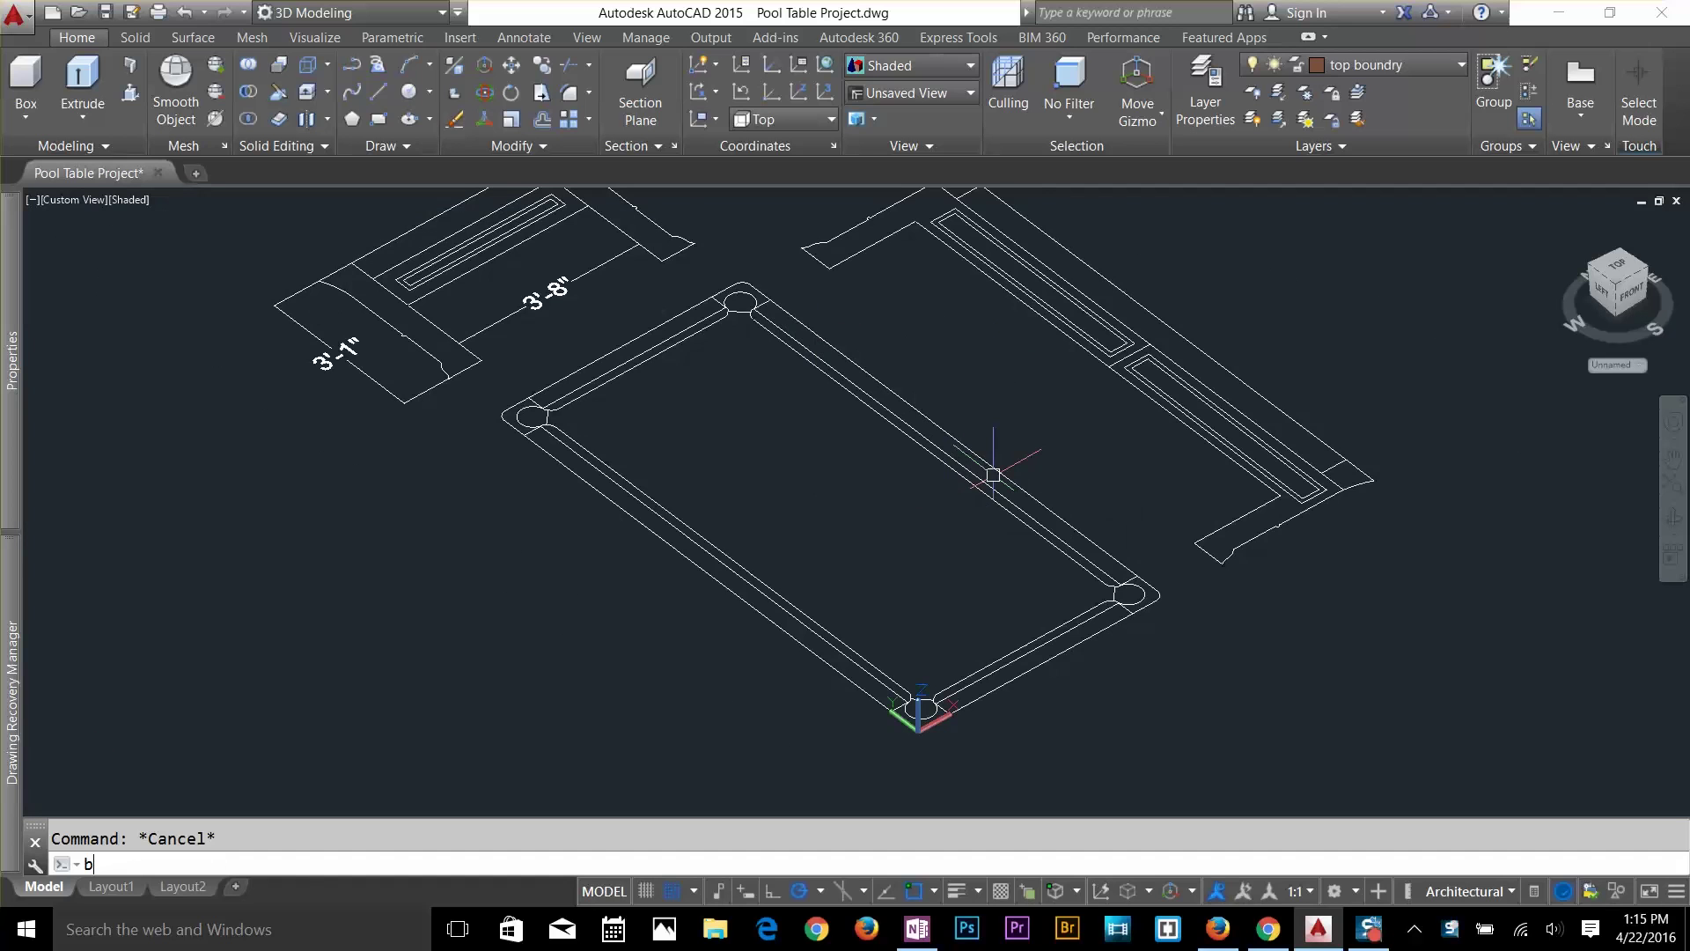
pyautogui.write('o')
pyautogui.press('Return')
pyautogui.click(711, 339)
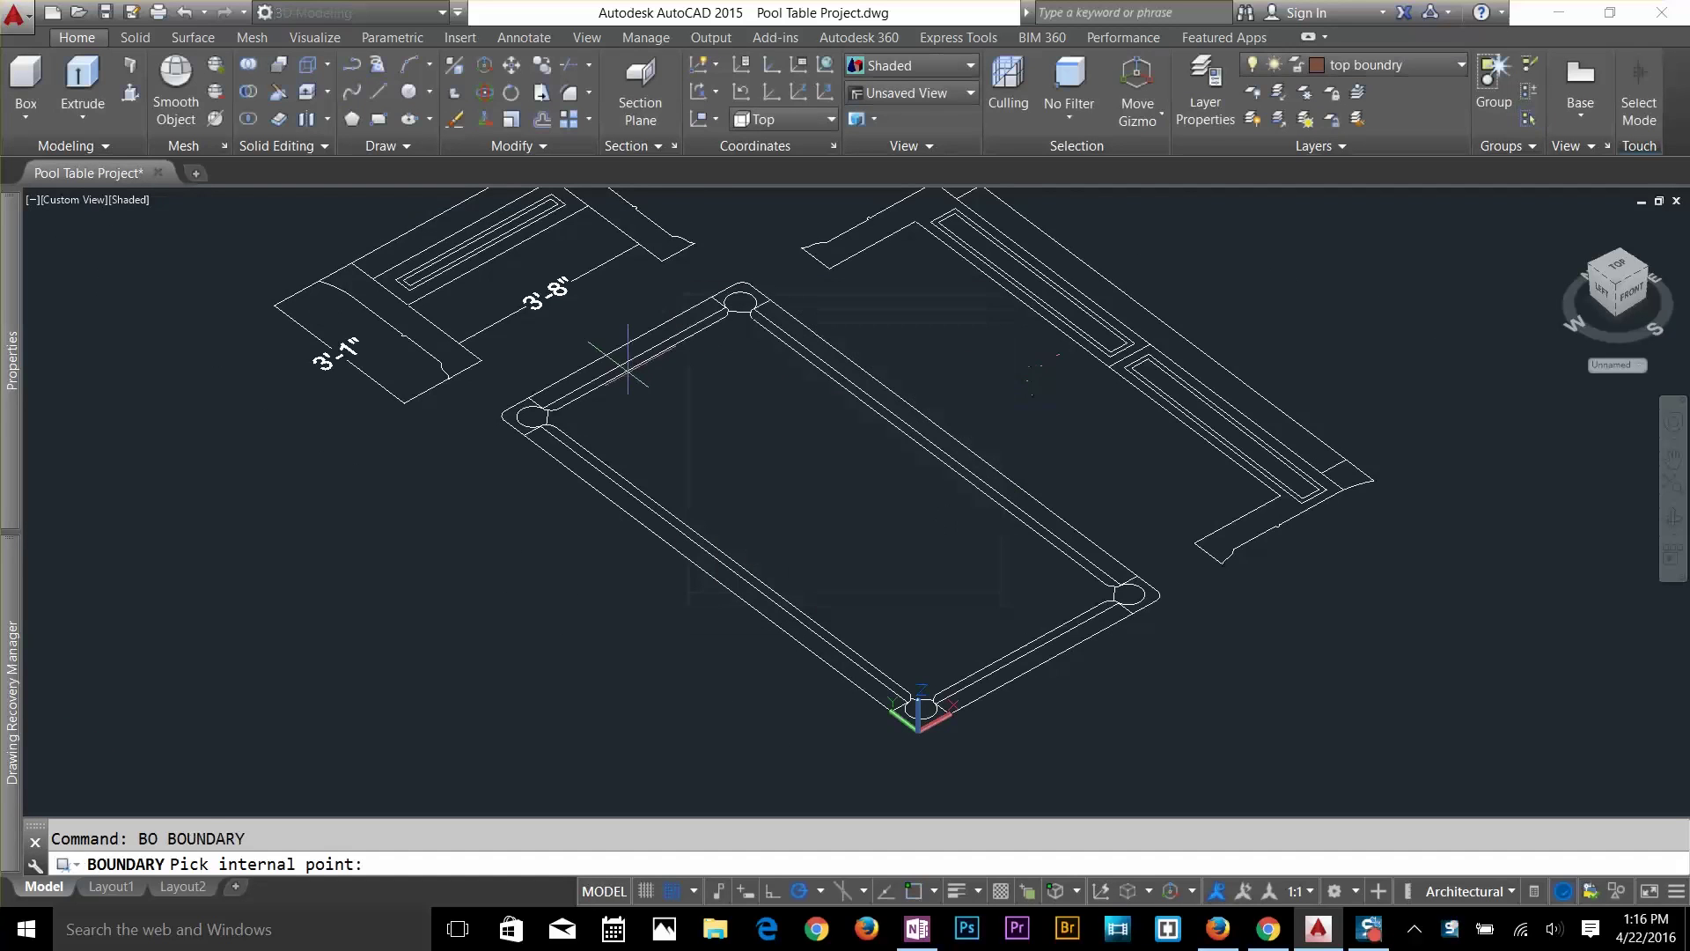
pyautogui.click(627, 367)
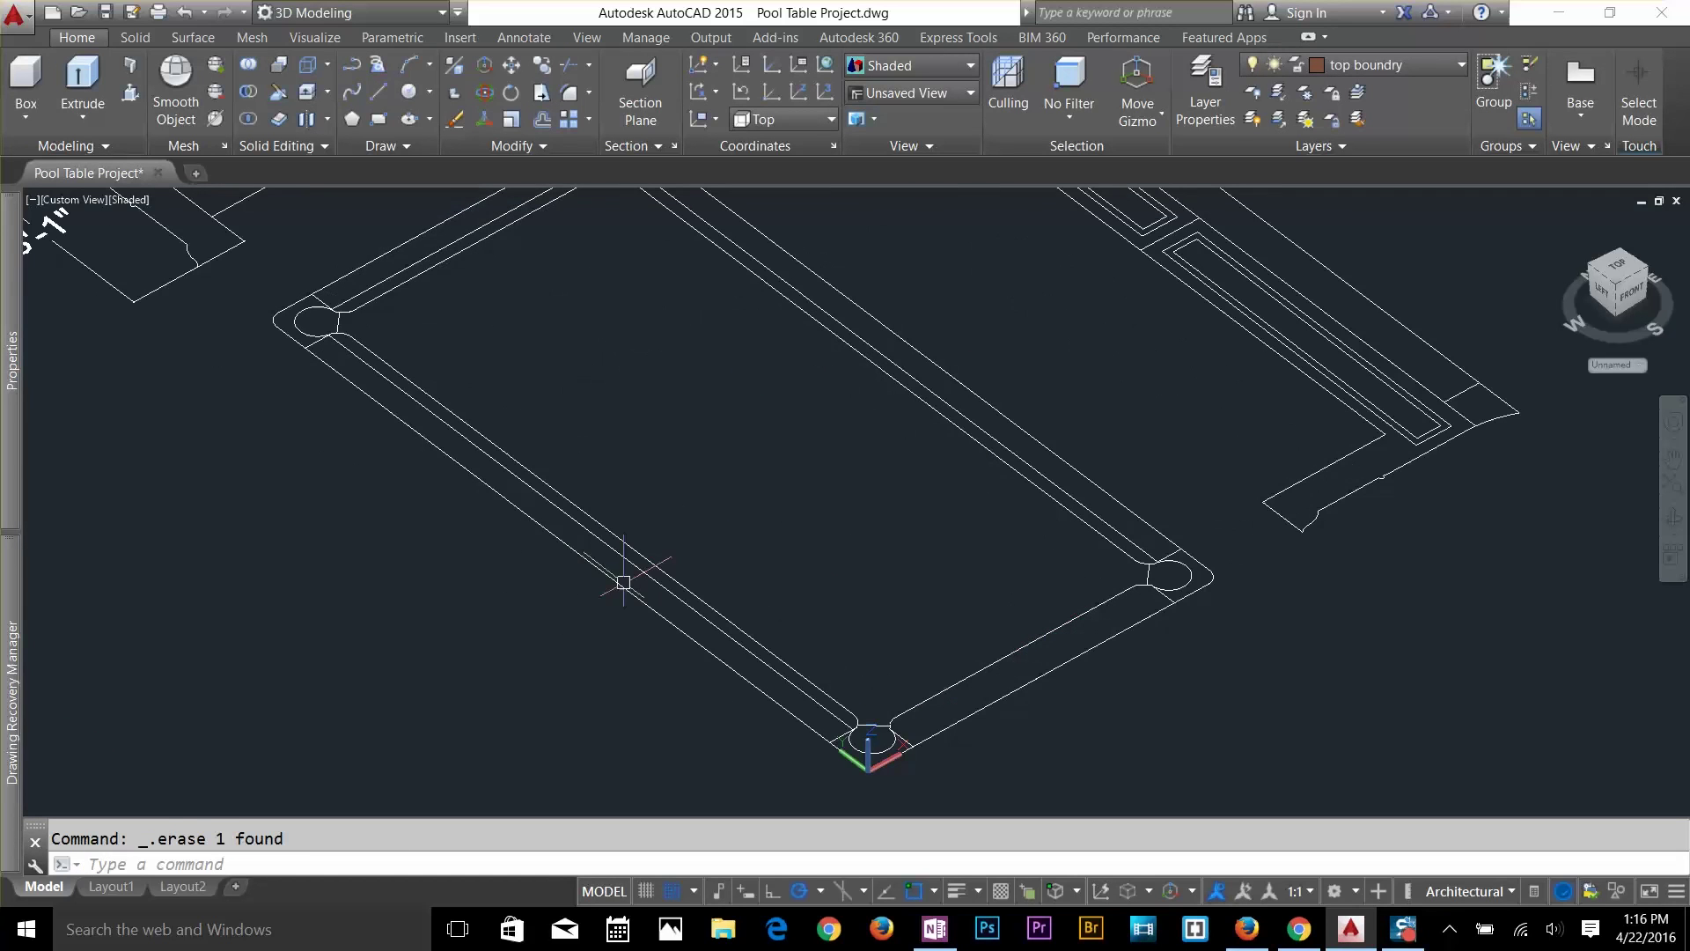
pyautogui.click(607, 534)
pyautogui.press('Escape')
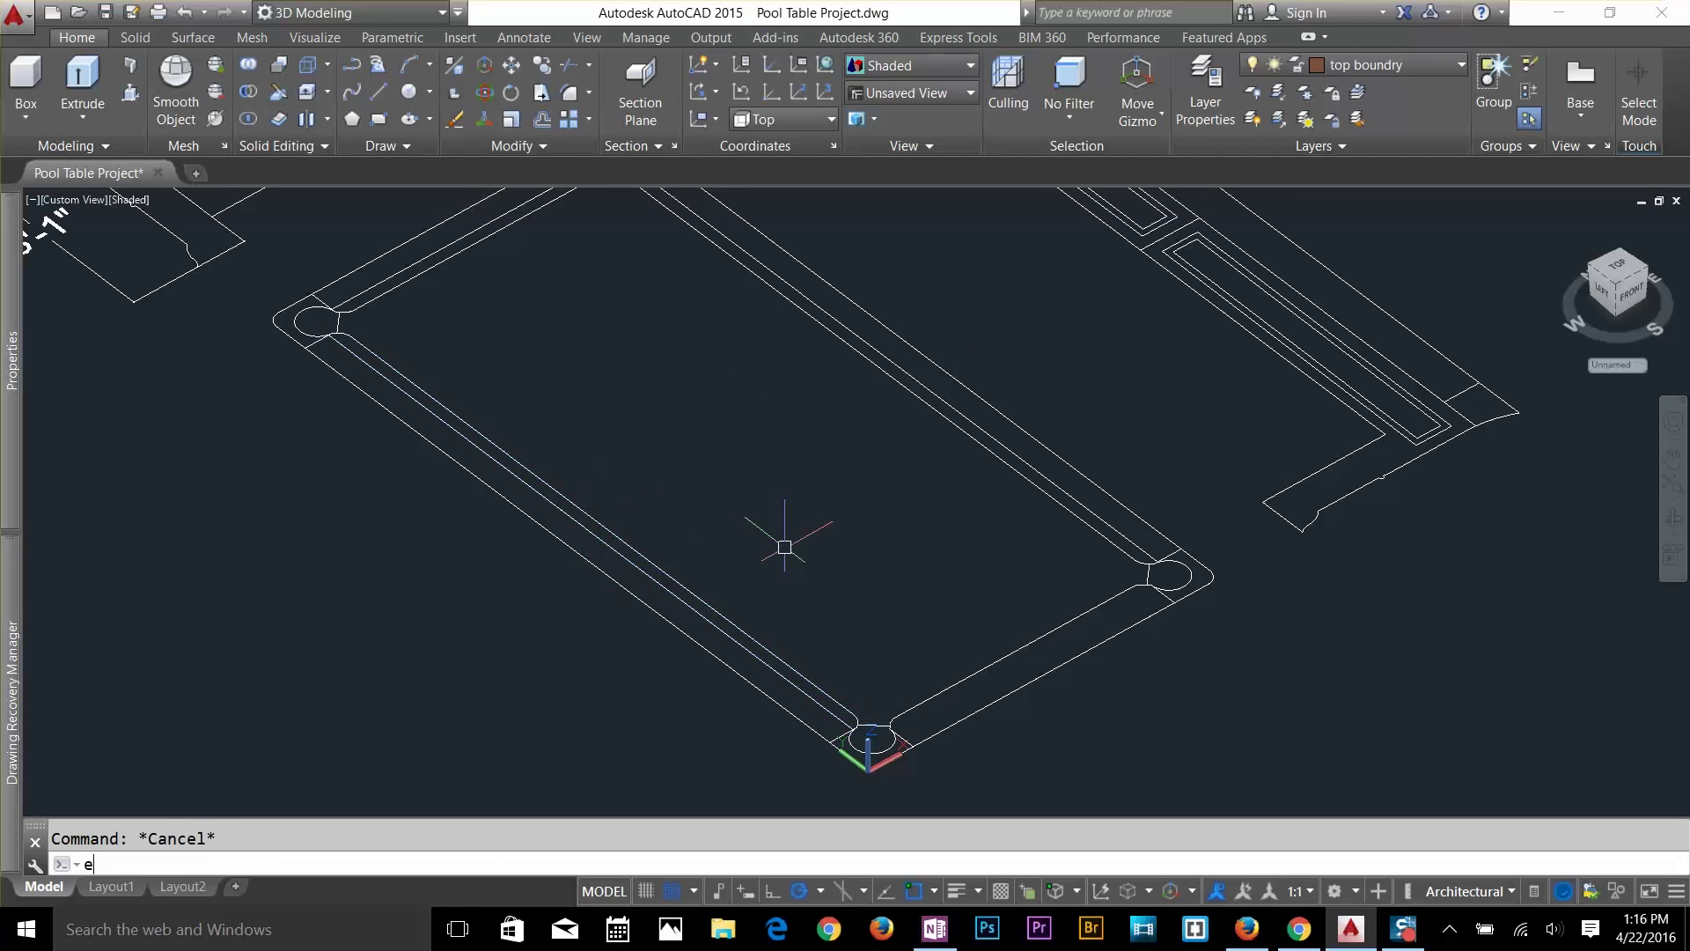
pyautogui.write('ext')
pyautogui.press('Return')
pyautogui.click(712, 587)
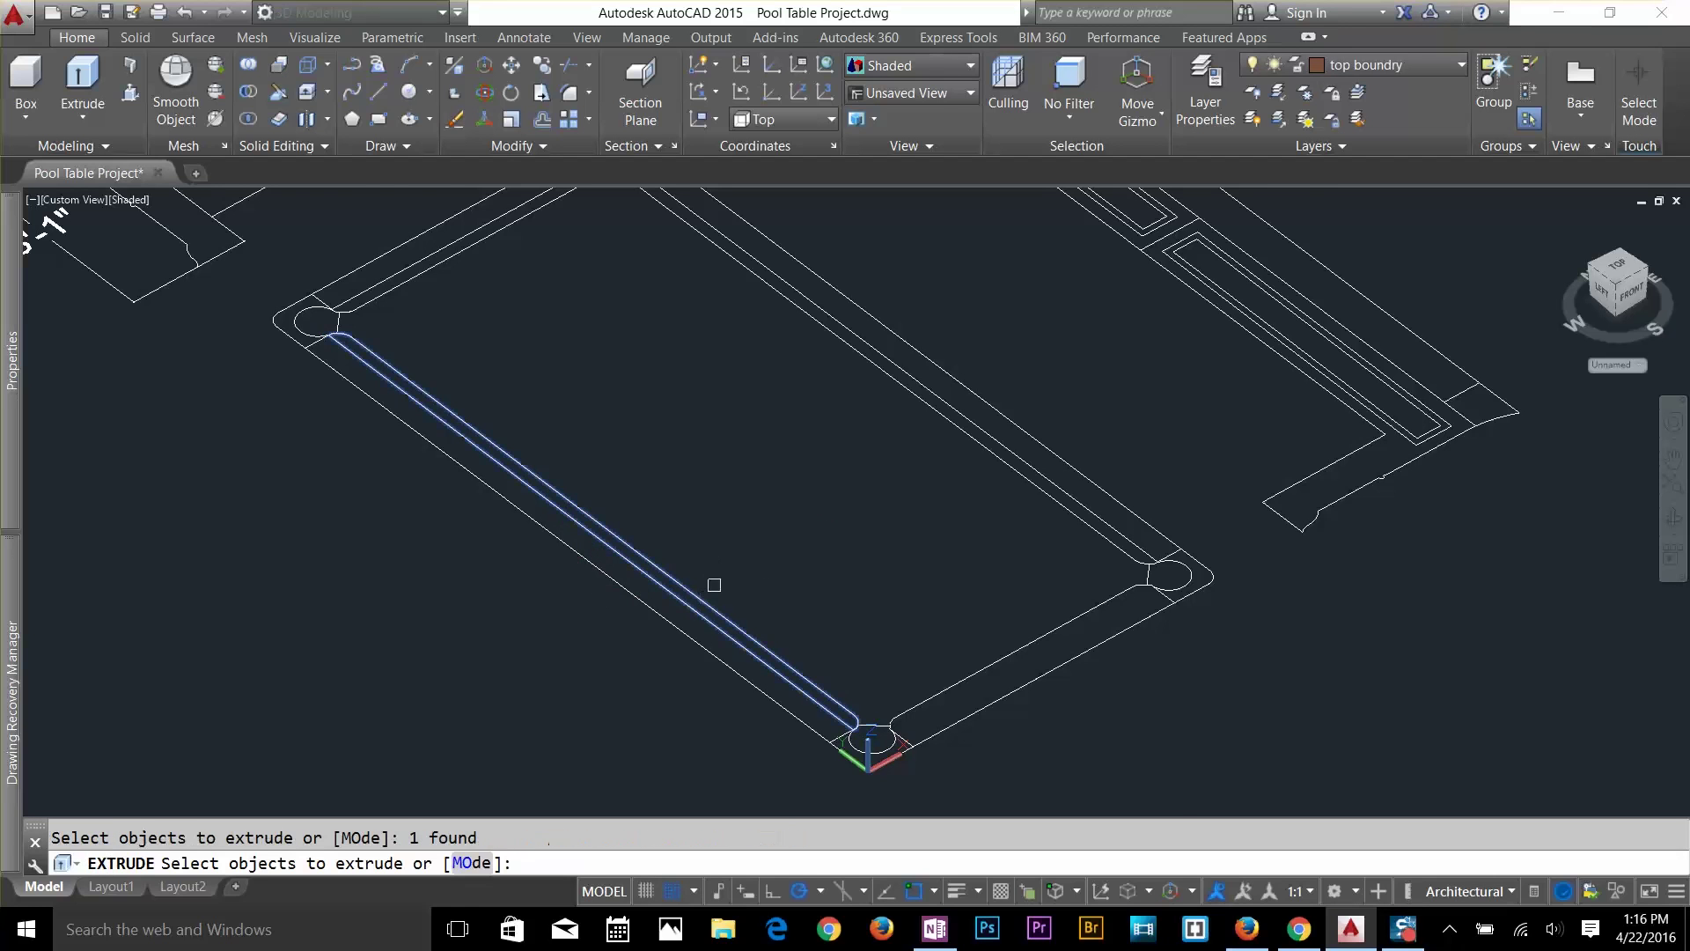
pyautogui.click(454, 254)
pyautogui.moveTo(462, 330); pyautogui.dragTo(664, 408, button='middle')
pyautogui.press('Escape')
# Extrude the closed cushion strip along the plan's long side to a height of 3 inches.
pyautogui.press('Return')
pyautogui.click(583, 457)
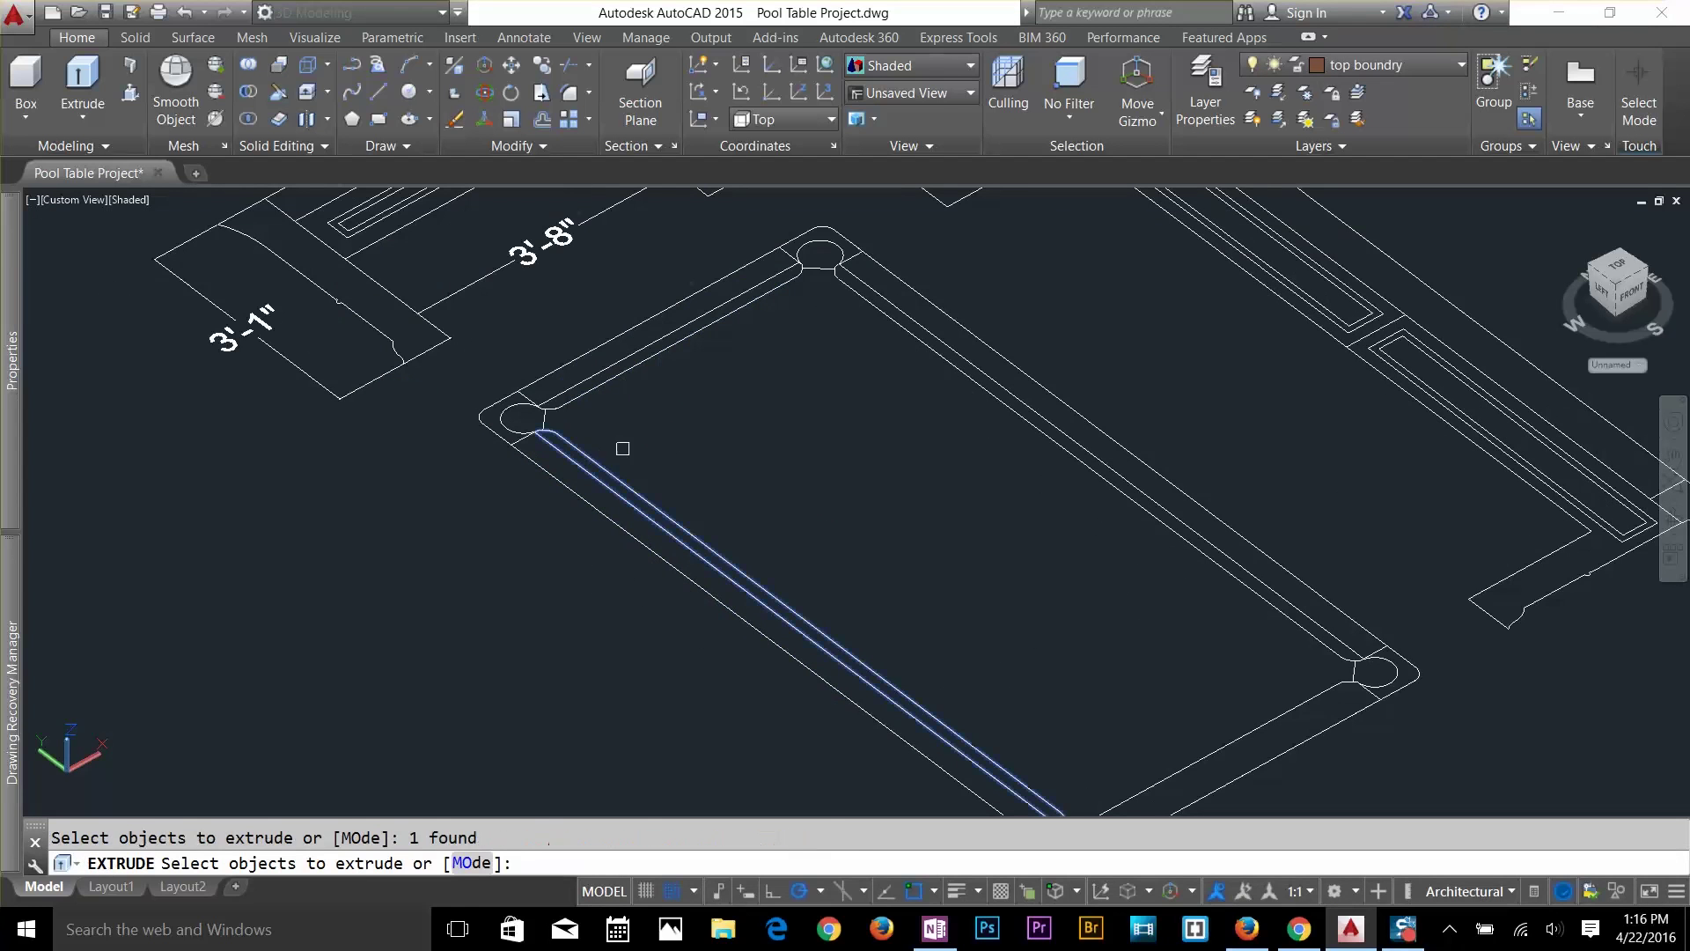
pyautogui.press('Return')
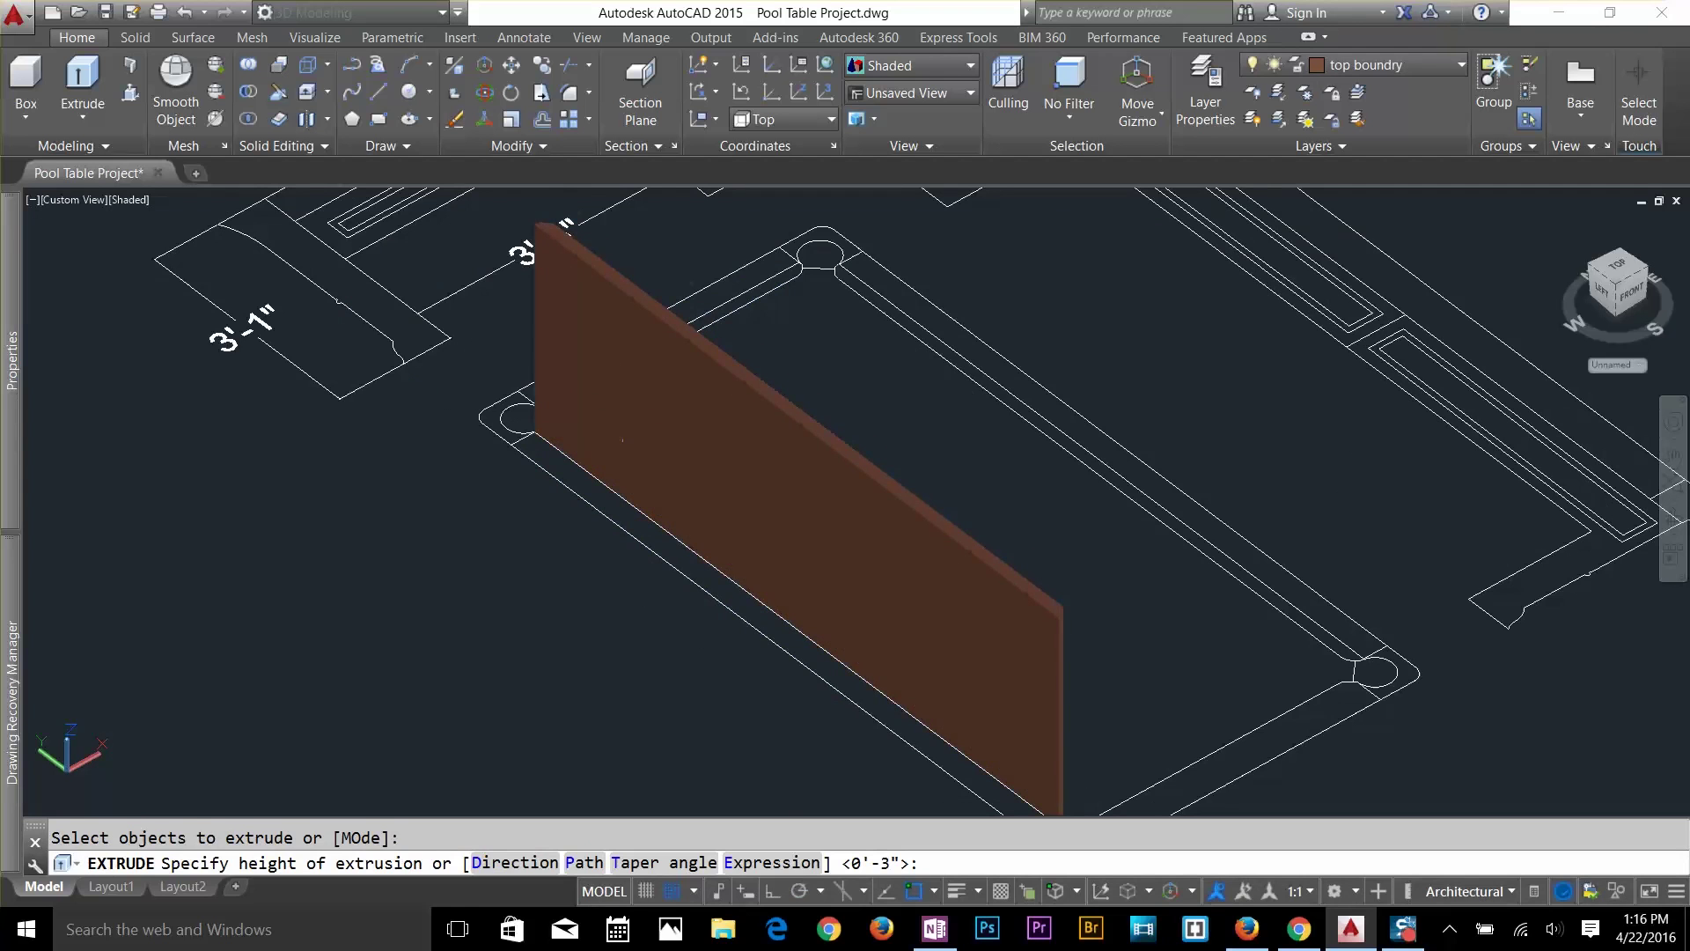
pyautogui.write('3')
pyautogui.press('Return')
# Extrude the adjoining short-side cushion strip to a height of 3 inches.
pyautogui.scroll(2, 616, 388)
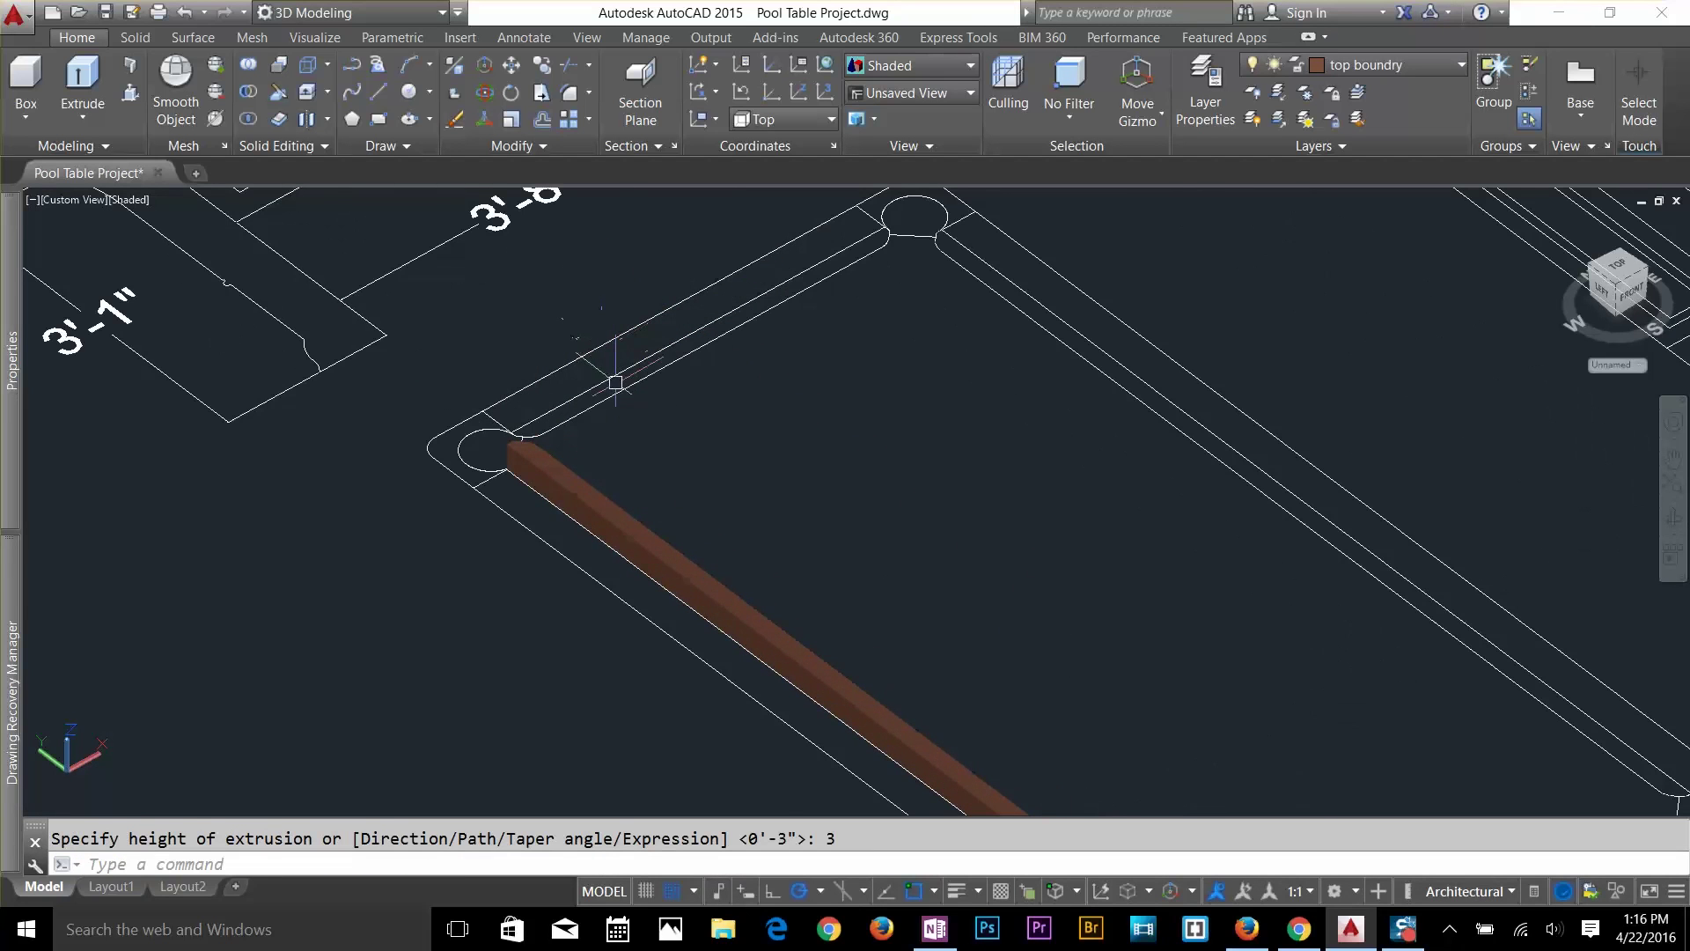
pyautogui.write('ext')
pyautogui.press('Return')
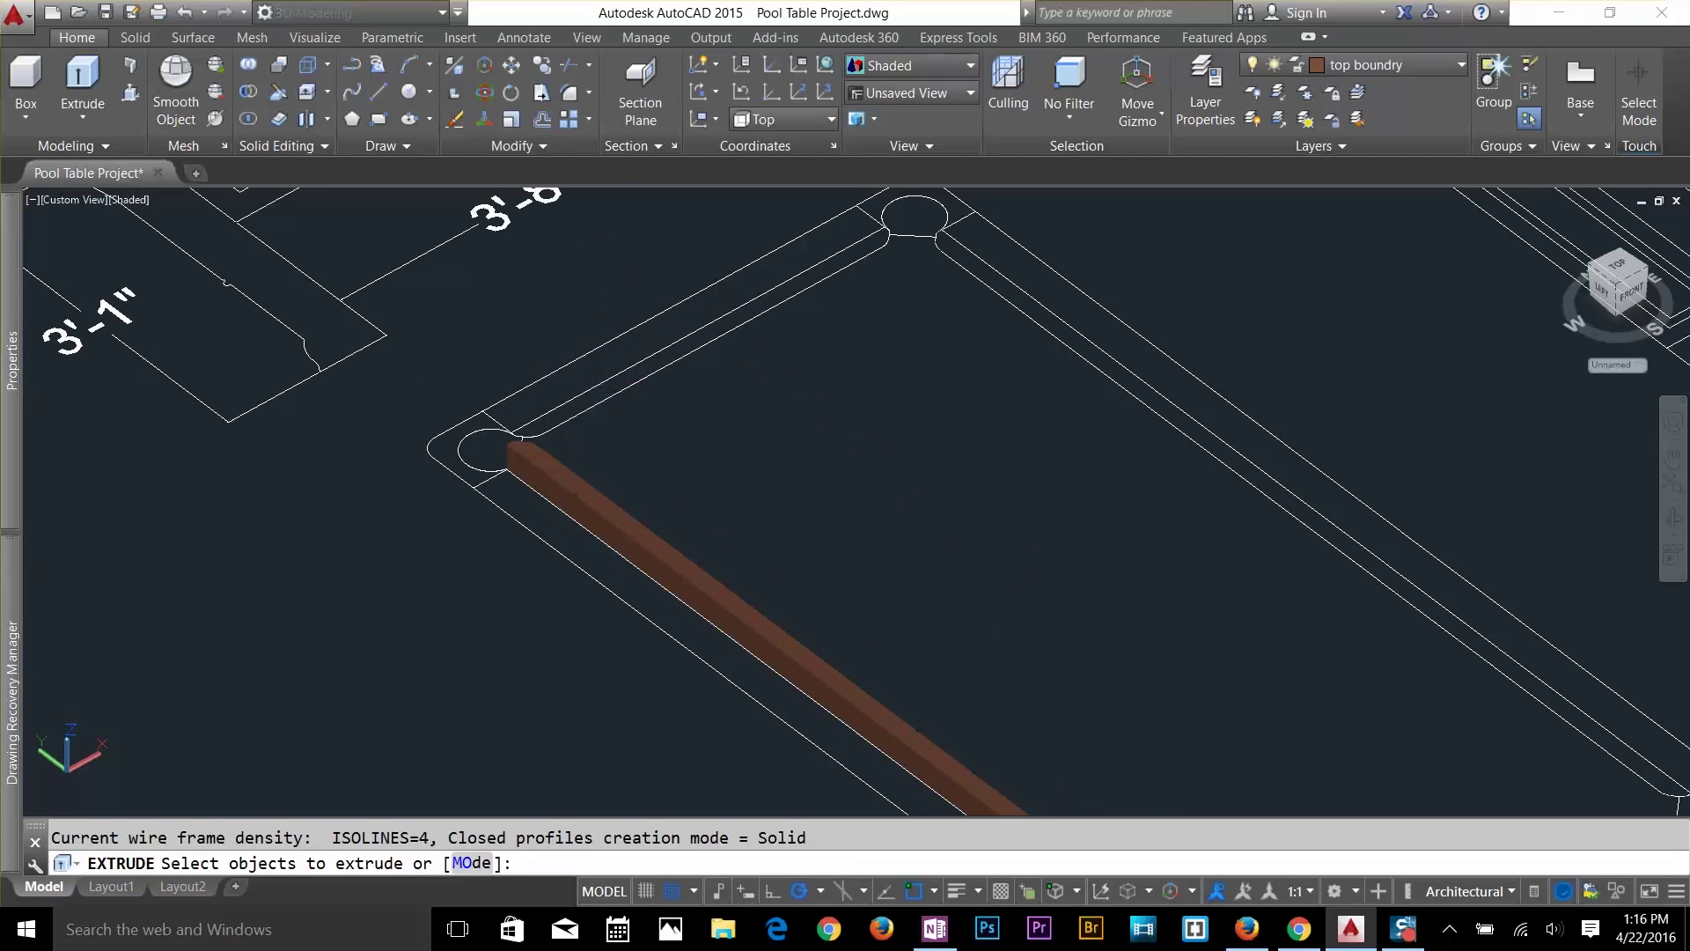
pyautogui.click(617, 392)
pyautogui.press('Return')
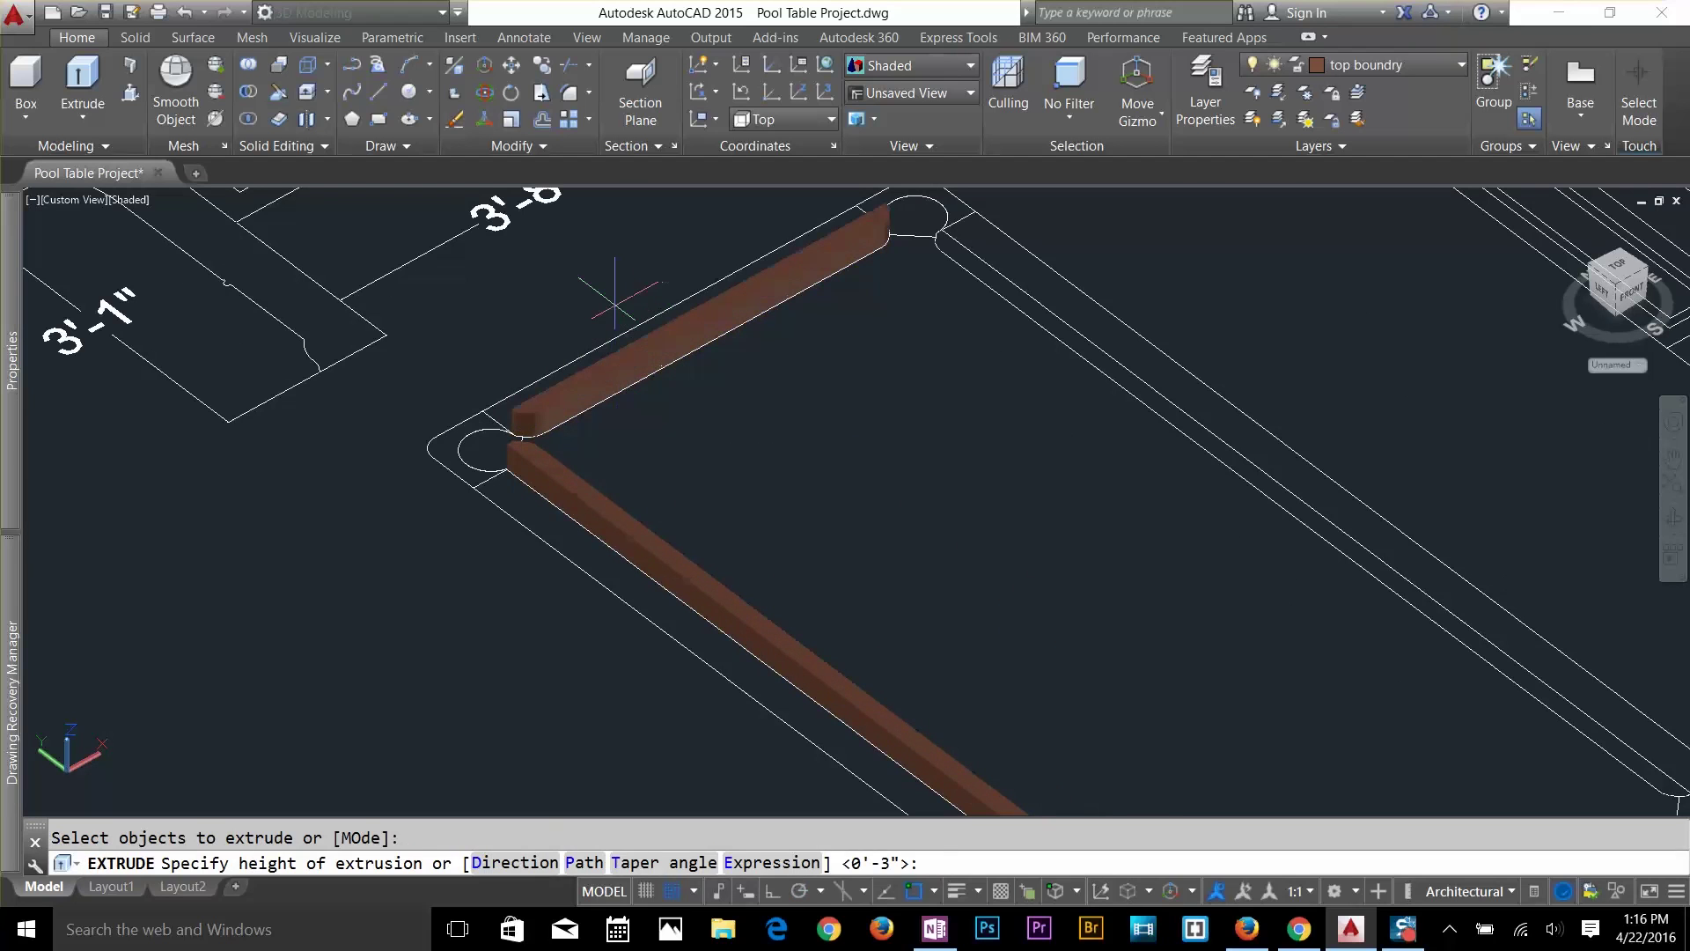
pyautogui.write('3')
pyautogui.press('Return')
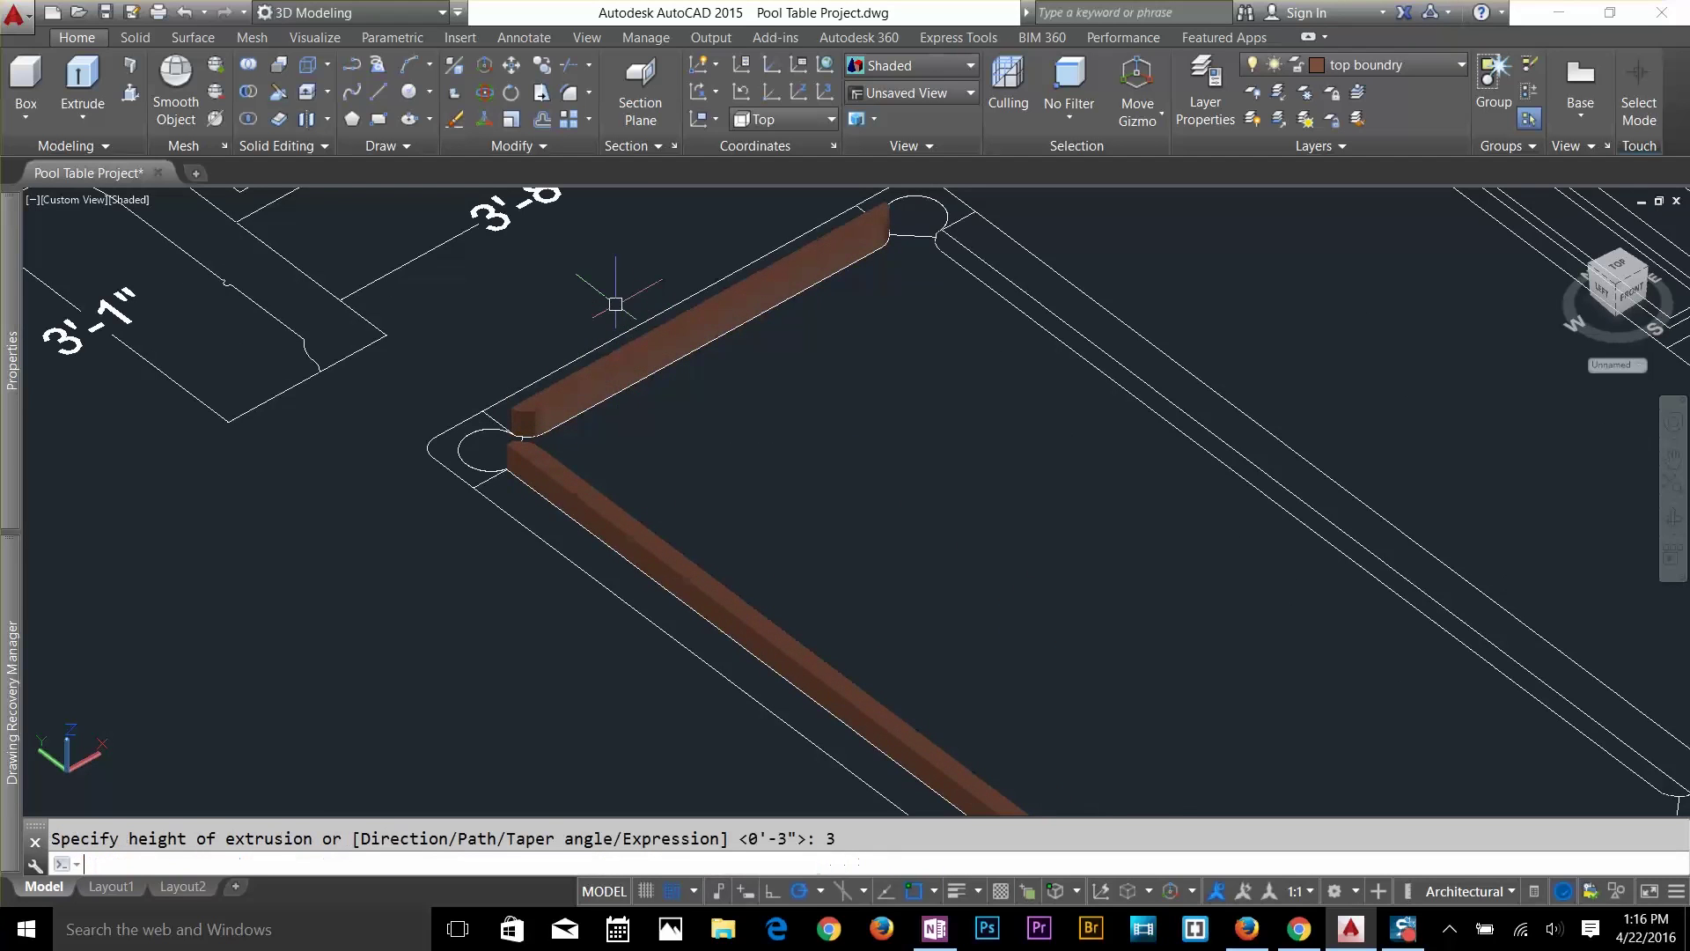
# Switch to the SW isometric view and orbit to face the long cushion's end at the nearest pocket.
pyautogui.click(948, 93)
pyautogui.click(932, 247)
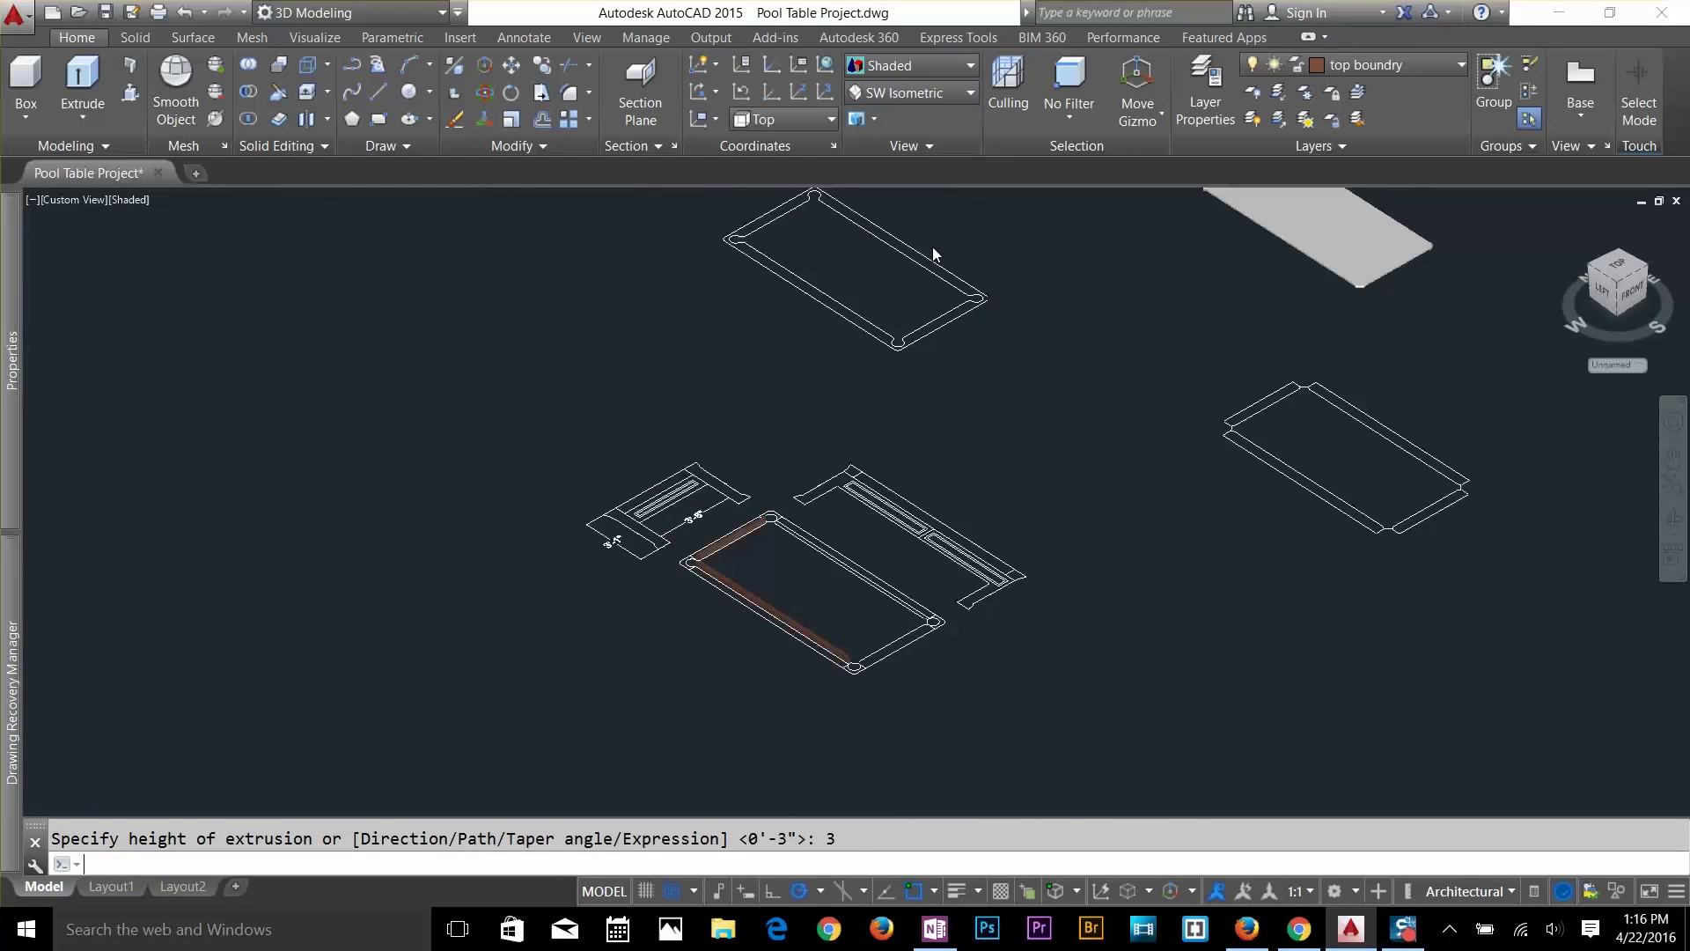
pyautogui.scroll(8, 613, 424)
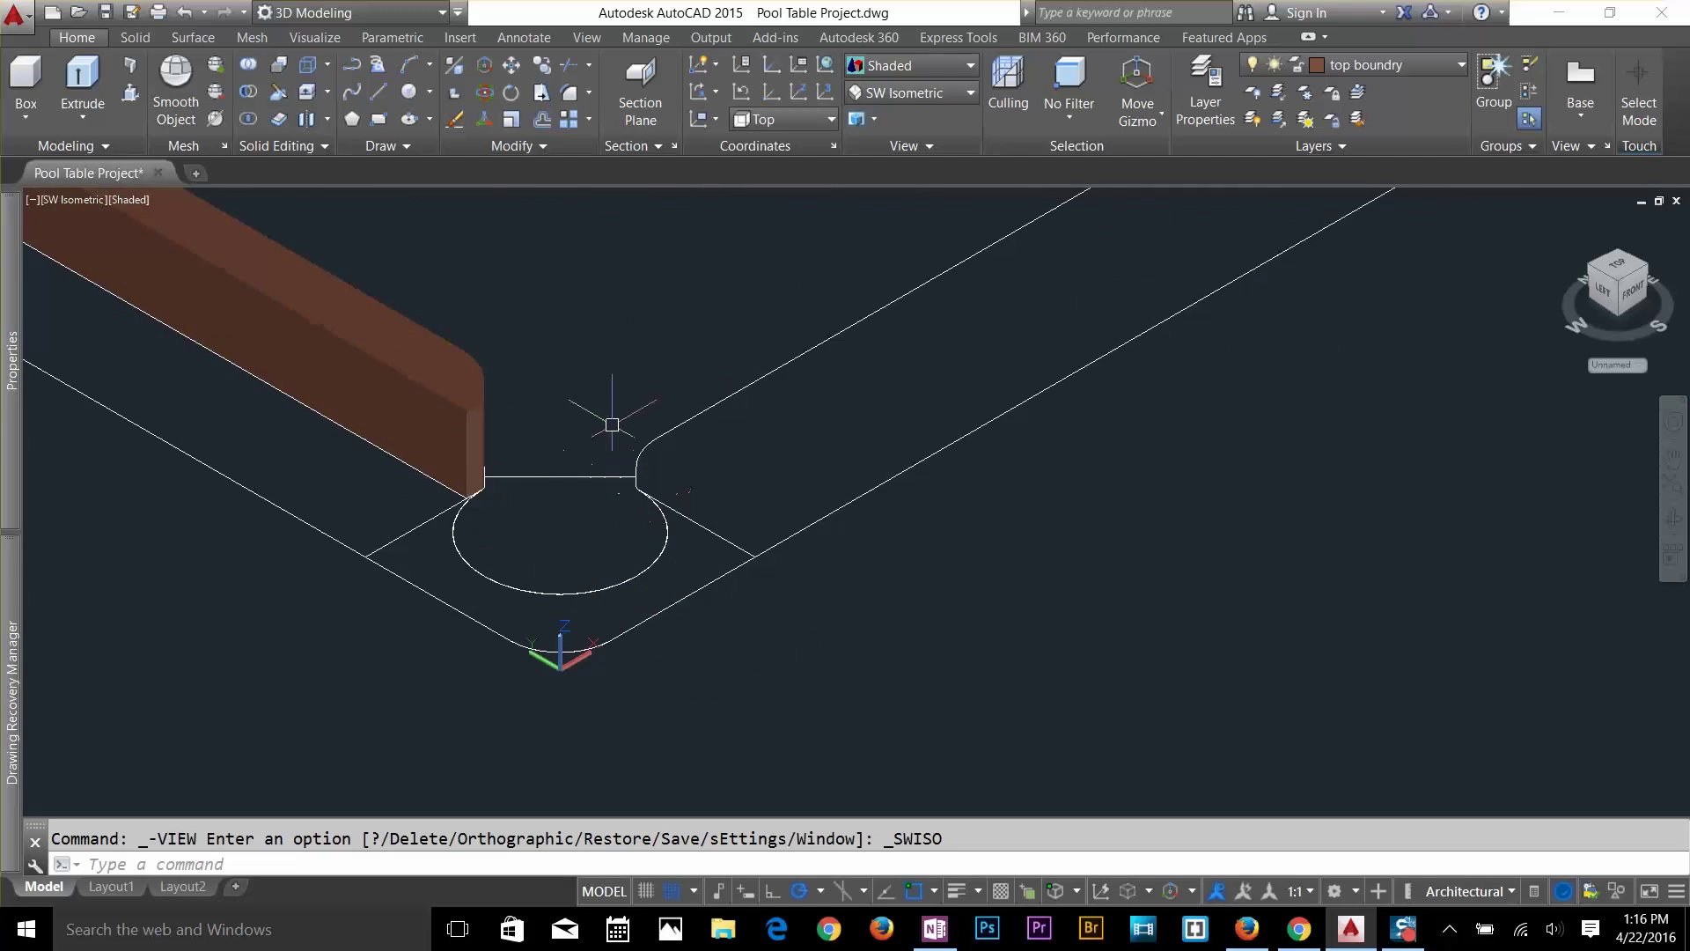
pyautogui.keyDown('shift'); pyautogui.moveTo(818, 456); pyautogui.dragTo(690, 430, button='middle'); pyautogui.keyUp('shift')
pyautogui.scroll(5, 531, 400)
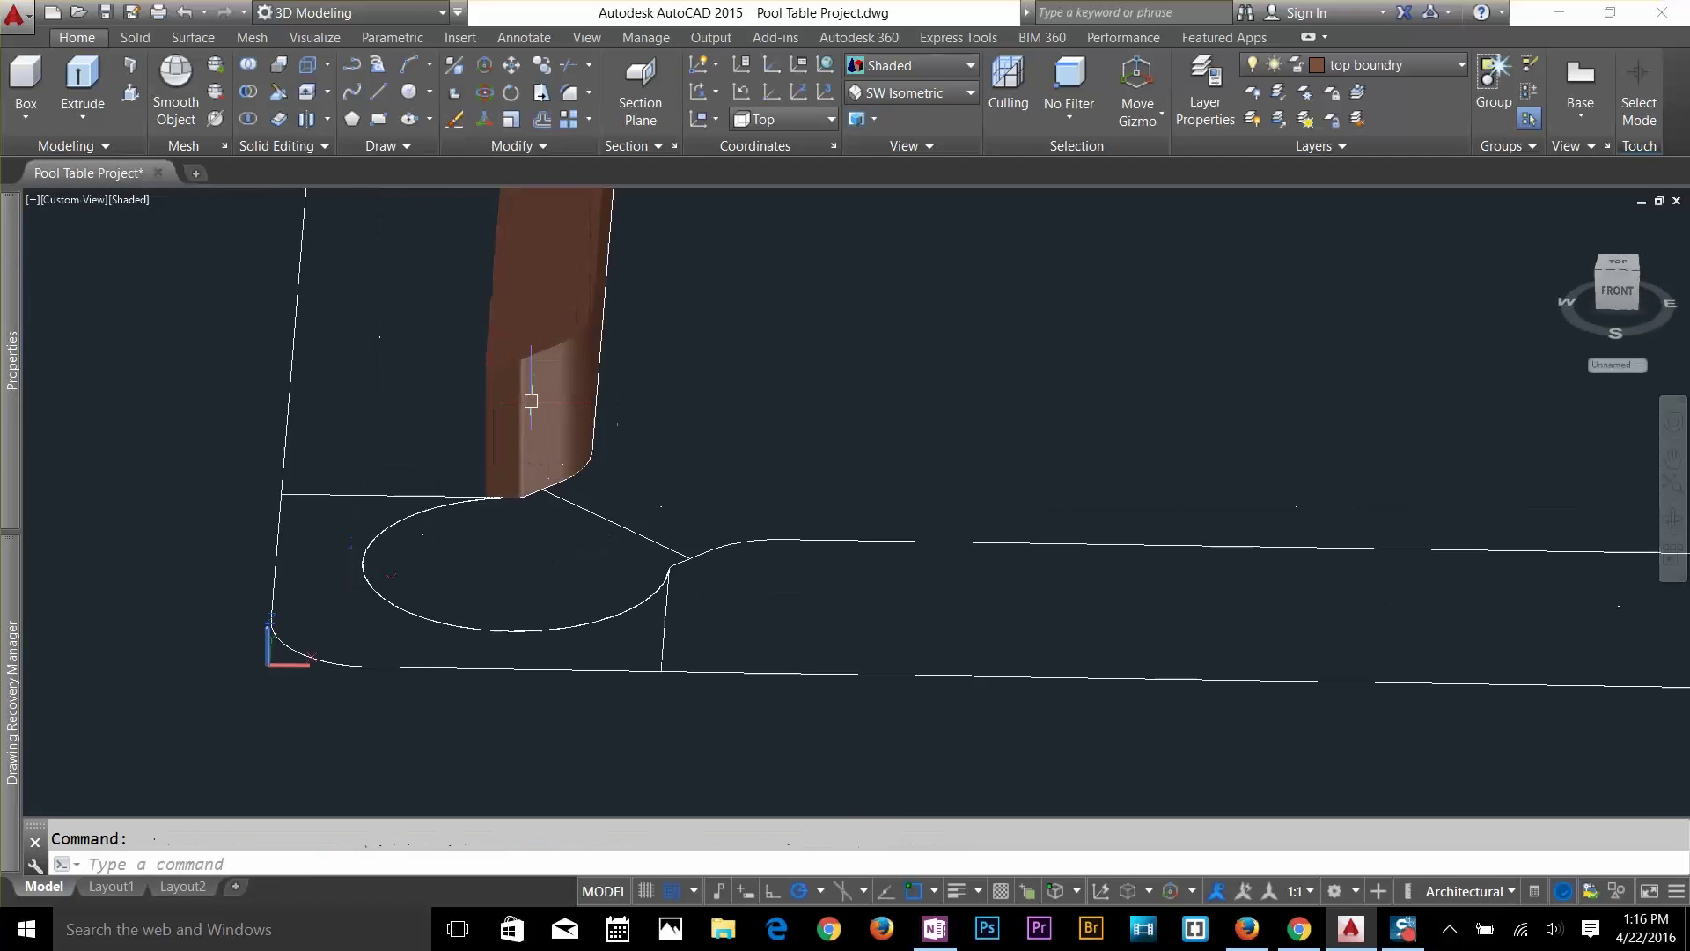
# Set the visual style to Wireframe and frame the lower edges of the long cushion's end.
pyautogui.click(931, 65)
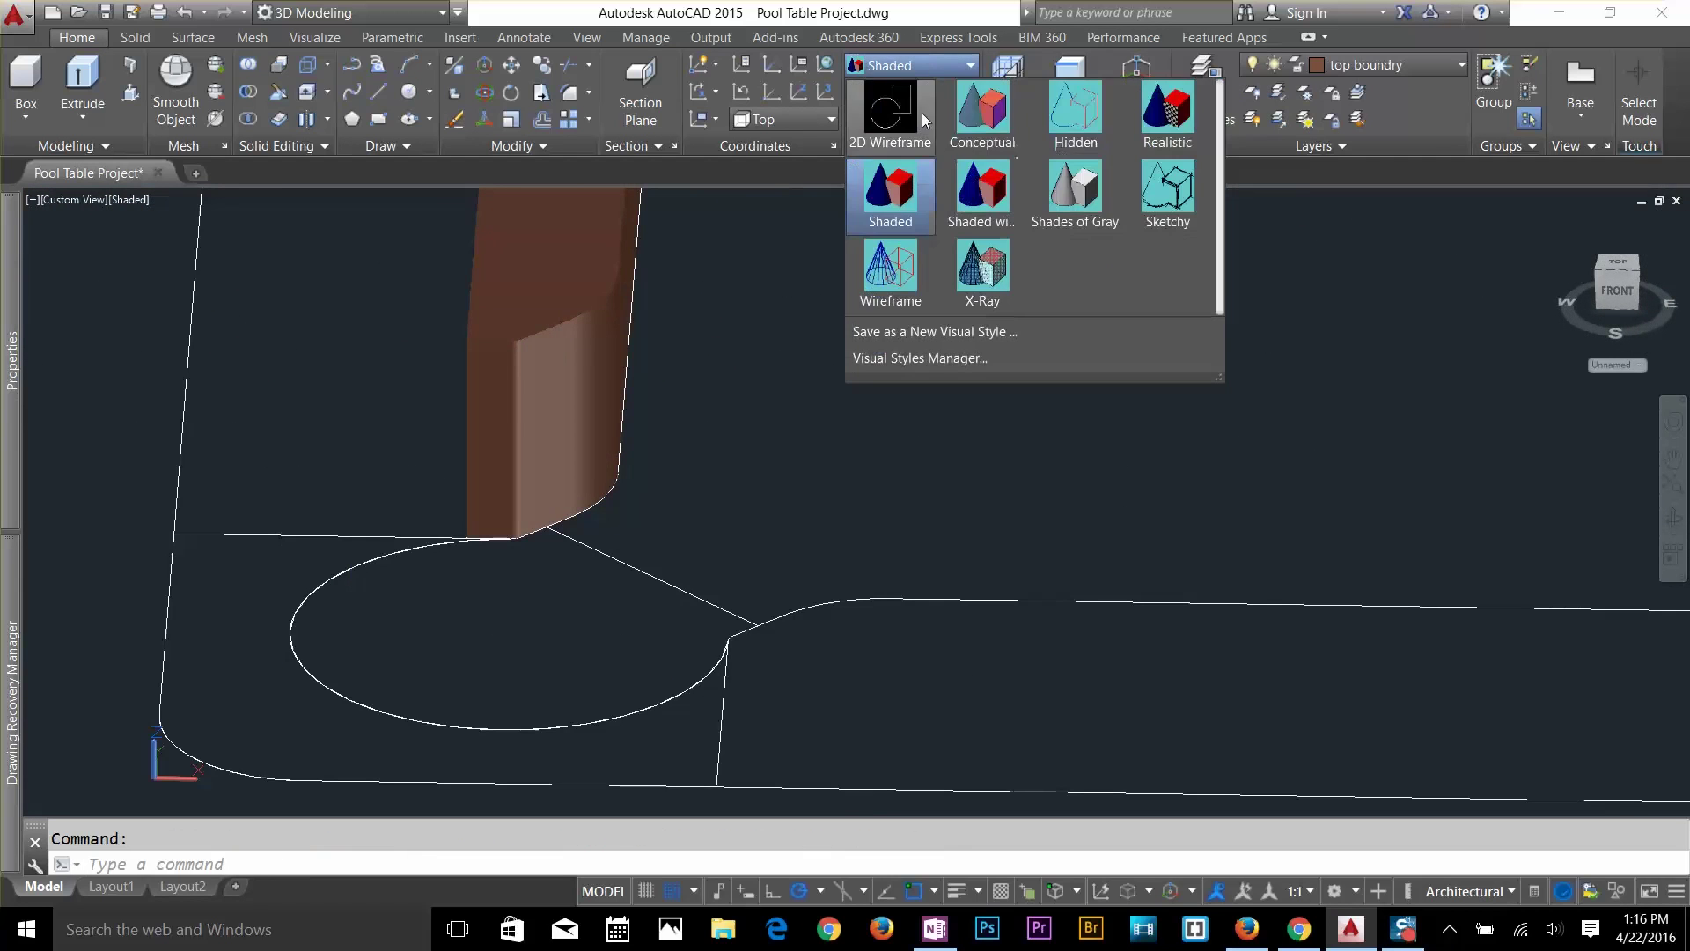
pyautogui.click(890, 272)
pyautogui.keyDown('shift'); pyautogui.moveTo(739, 493); pyautogui.dragTo(727, 501, button='middle'); pyautogui.keyUp('shift')
pyautogui.scroll(5, 679, 596)
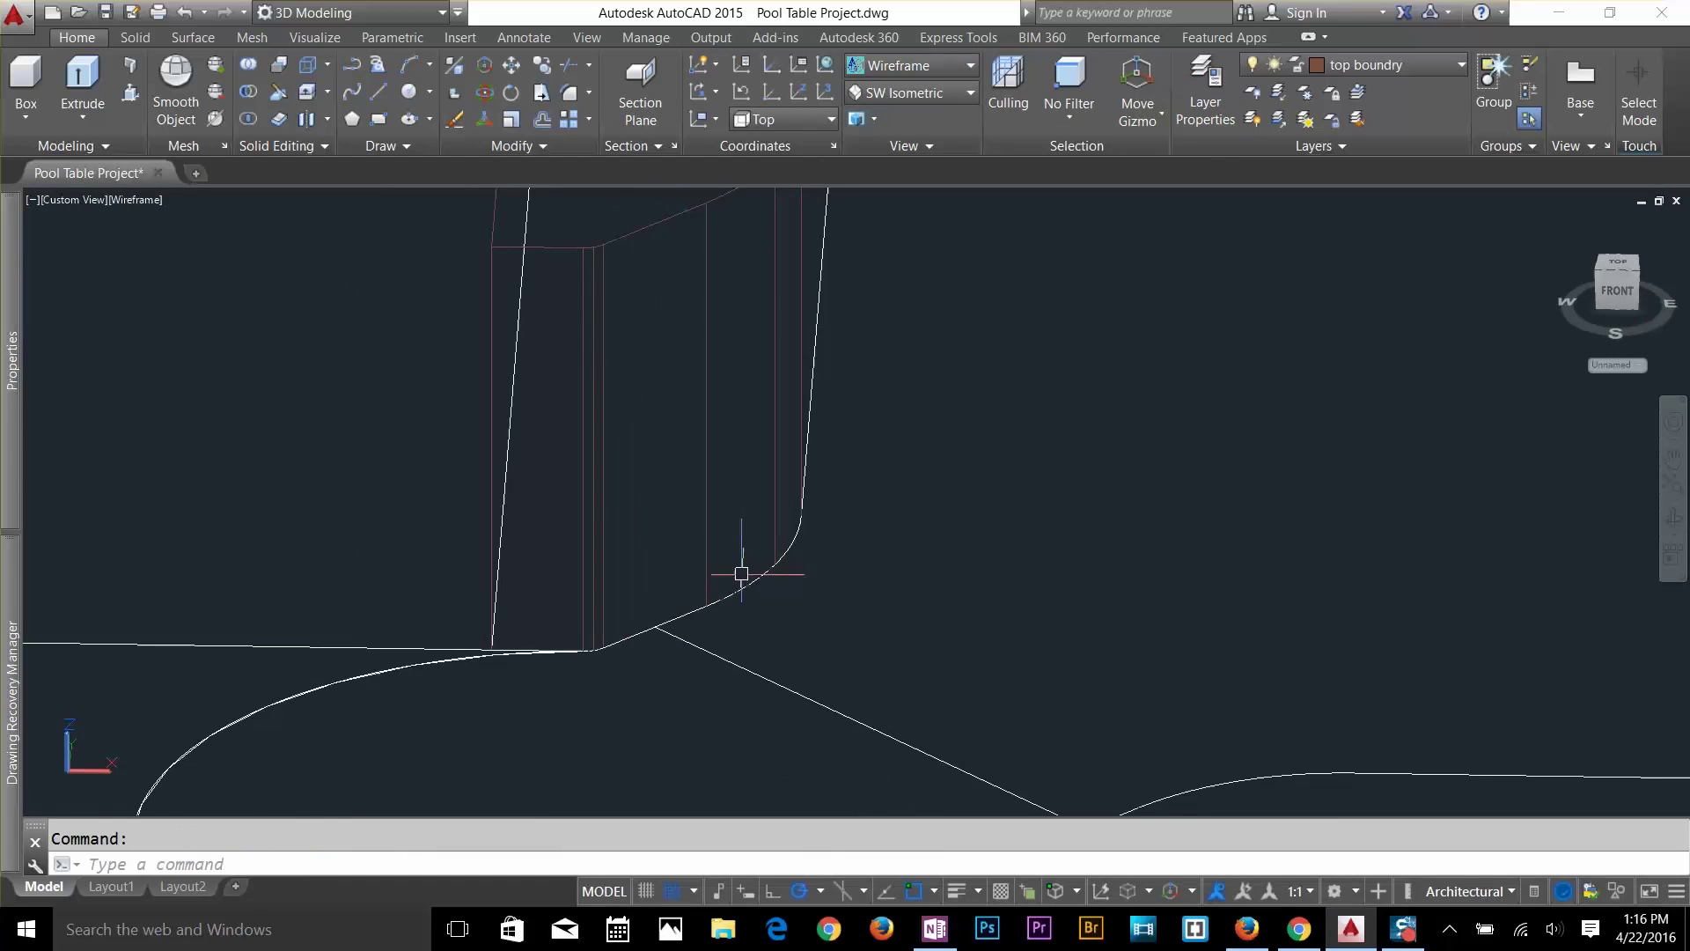
pyautogui.moveTo(741, 573); pyautogui.dragTo(930, 534, button='middle')
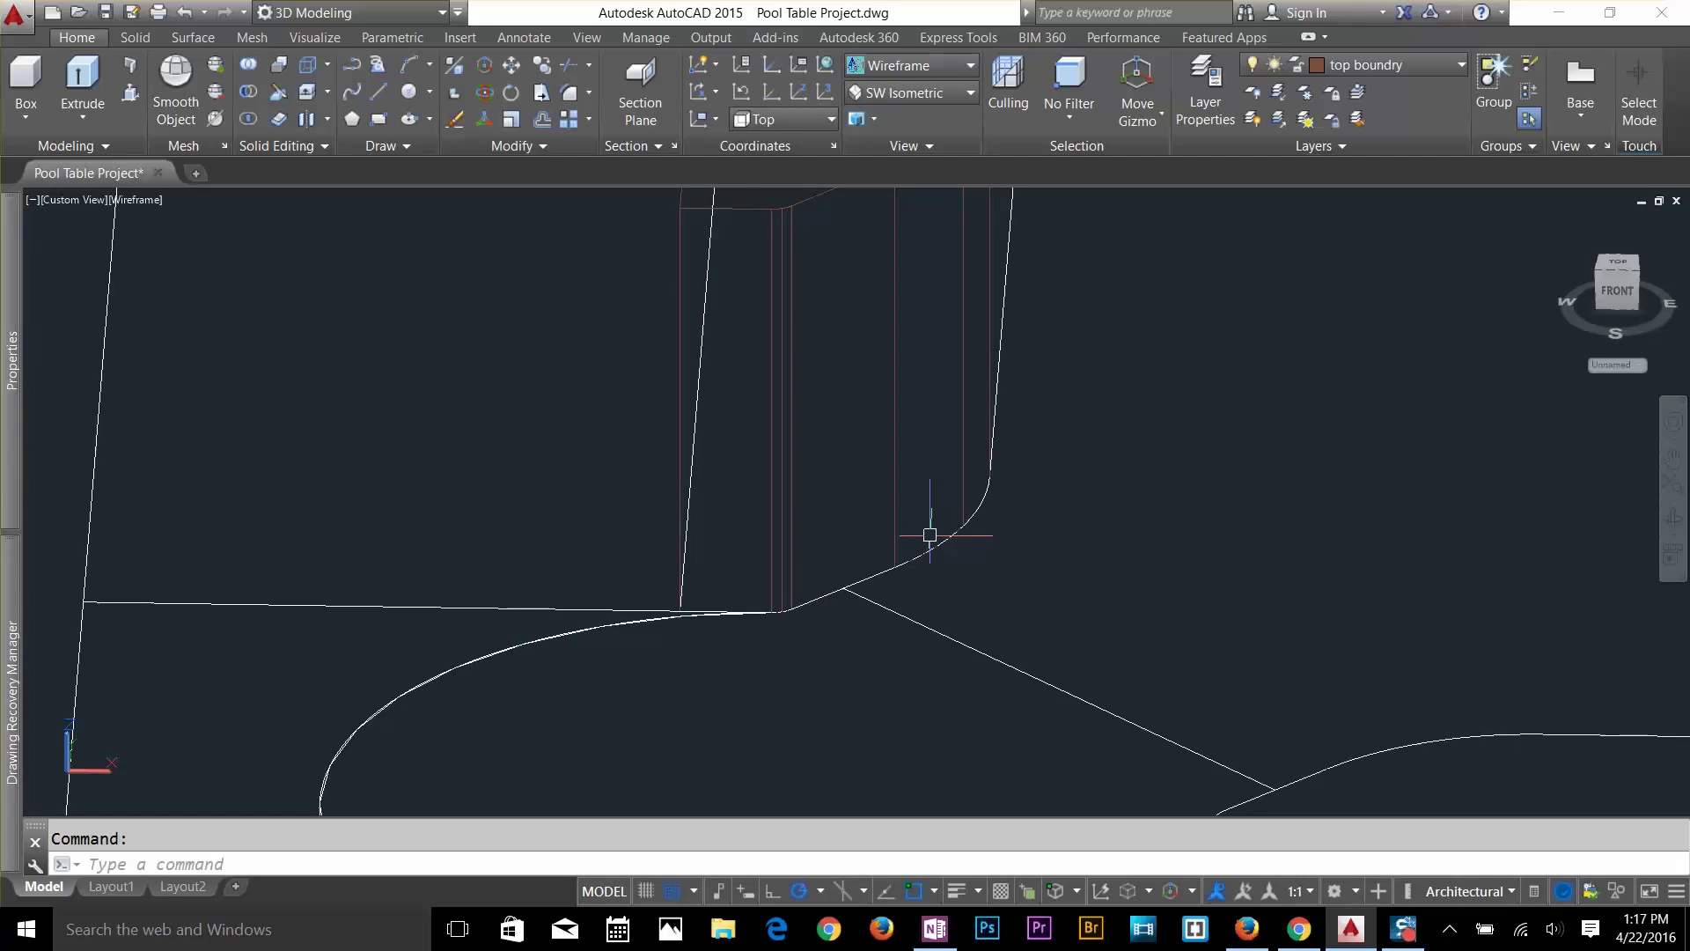
# Turn grid snap off and set the UCS at the cushion end's lower outer corner, with X along its bottom edge and Y upward.
pyautogui.press('Return')
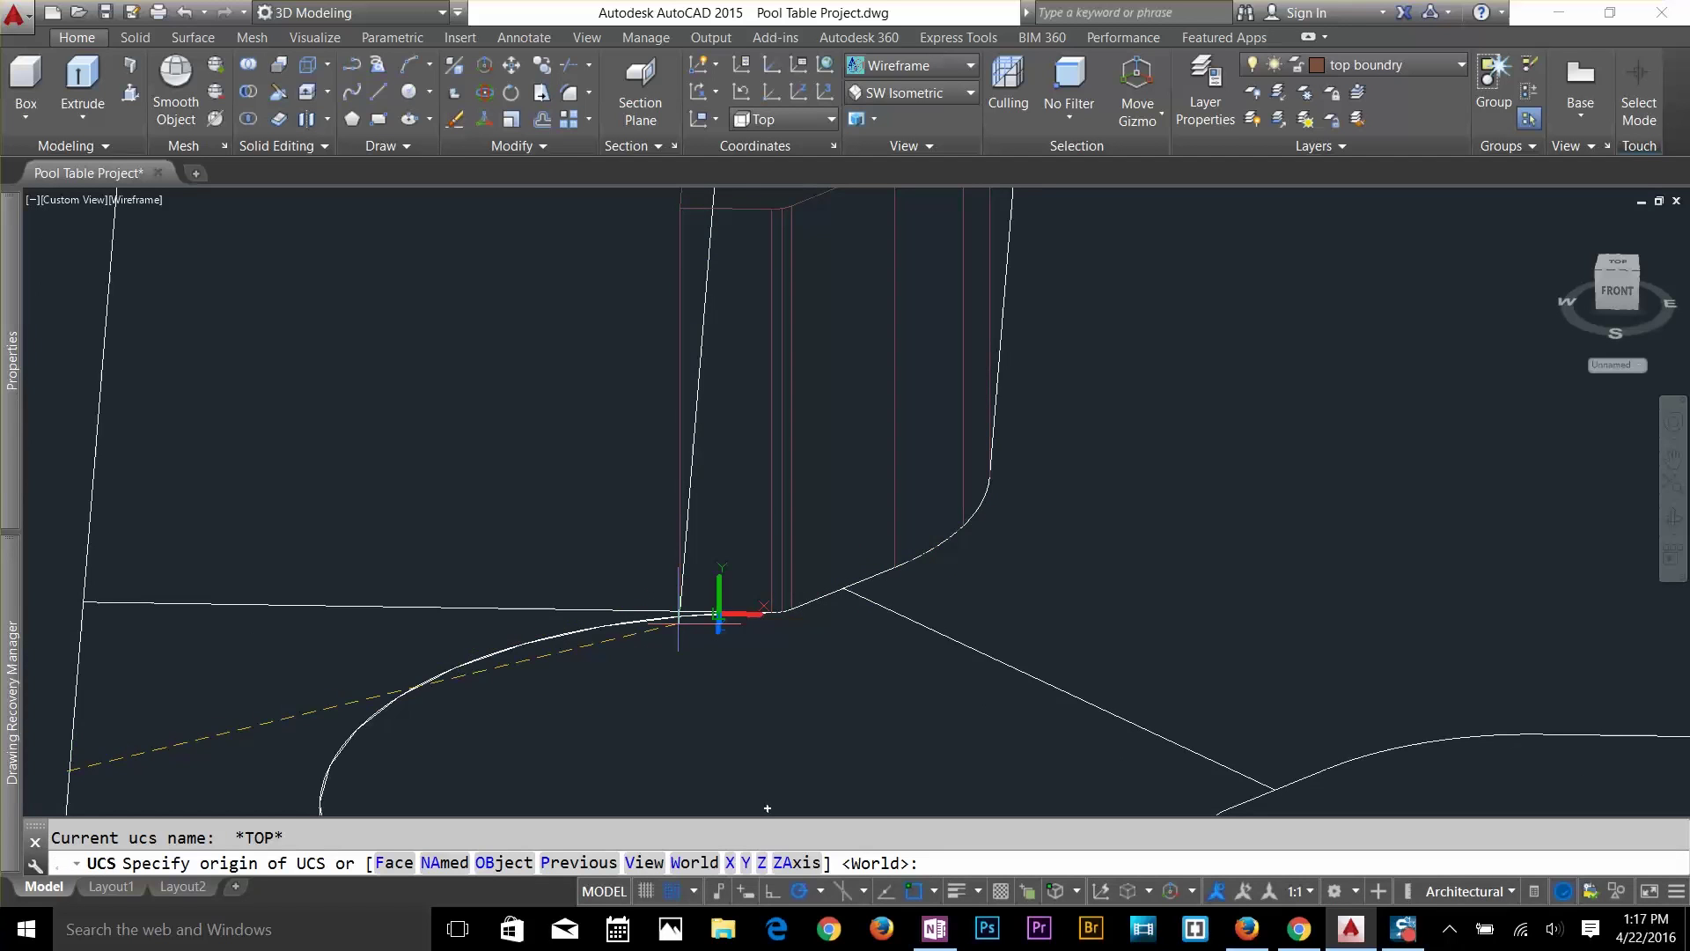
pyautogui.press('F9')
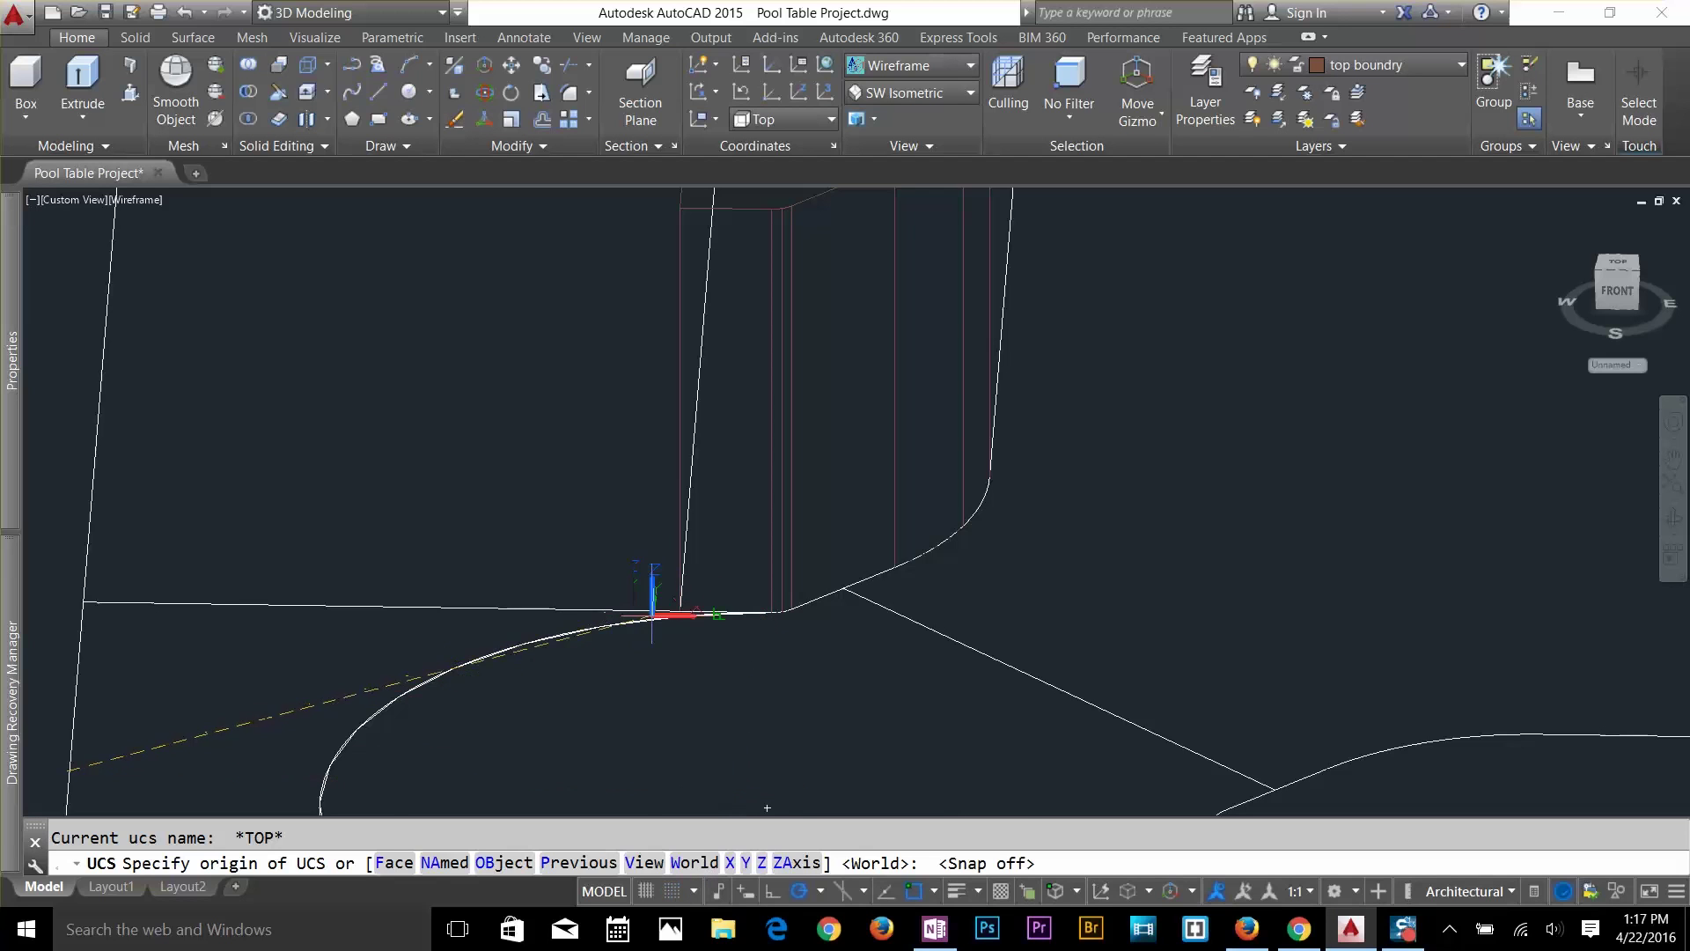
pyautogui.click(680, 611)
pyautogui.scroll(3, 752, 615)
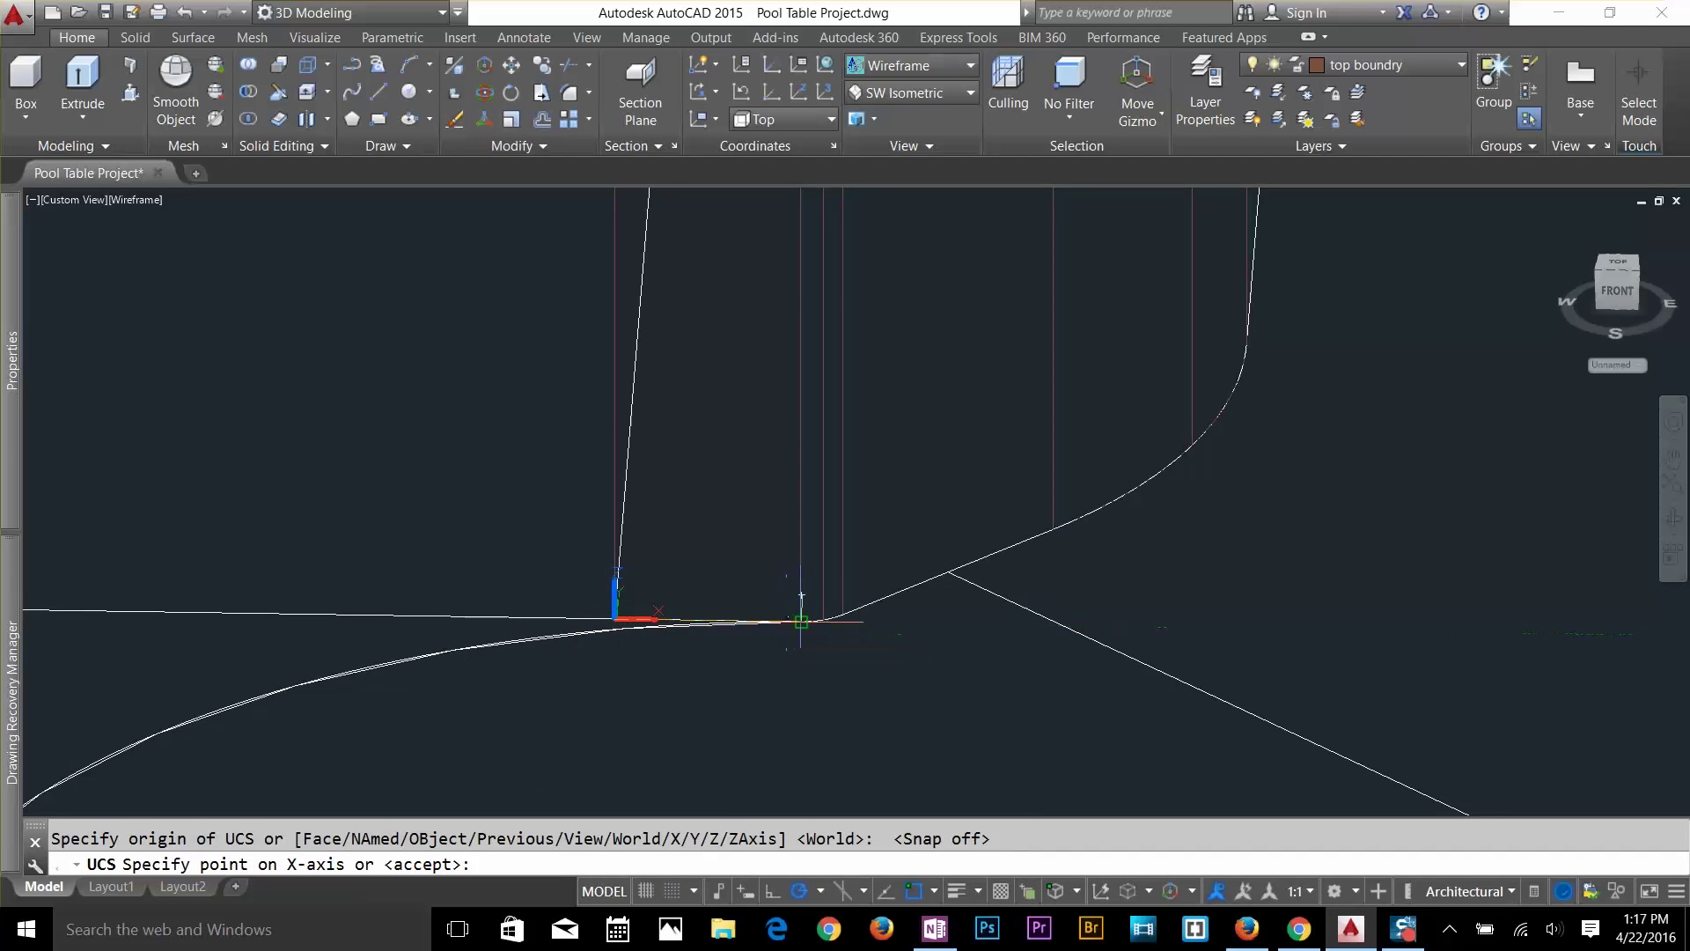
pyautogui.click(800, 621)
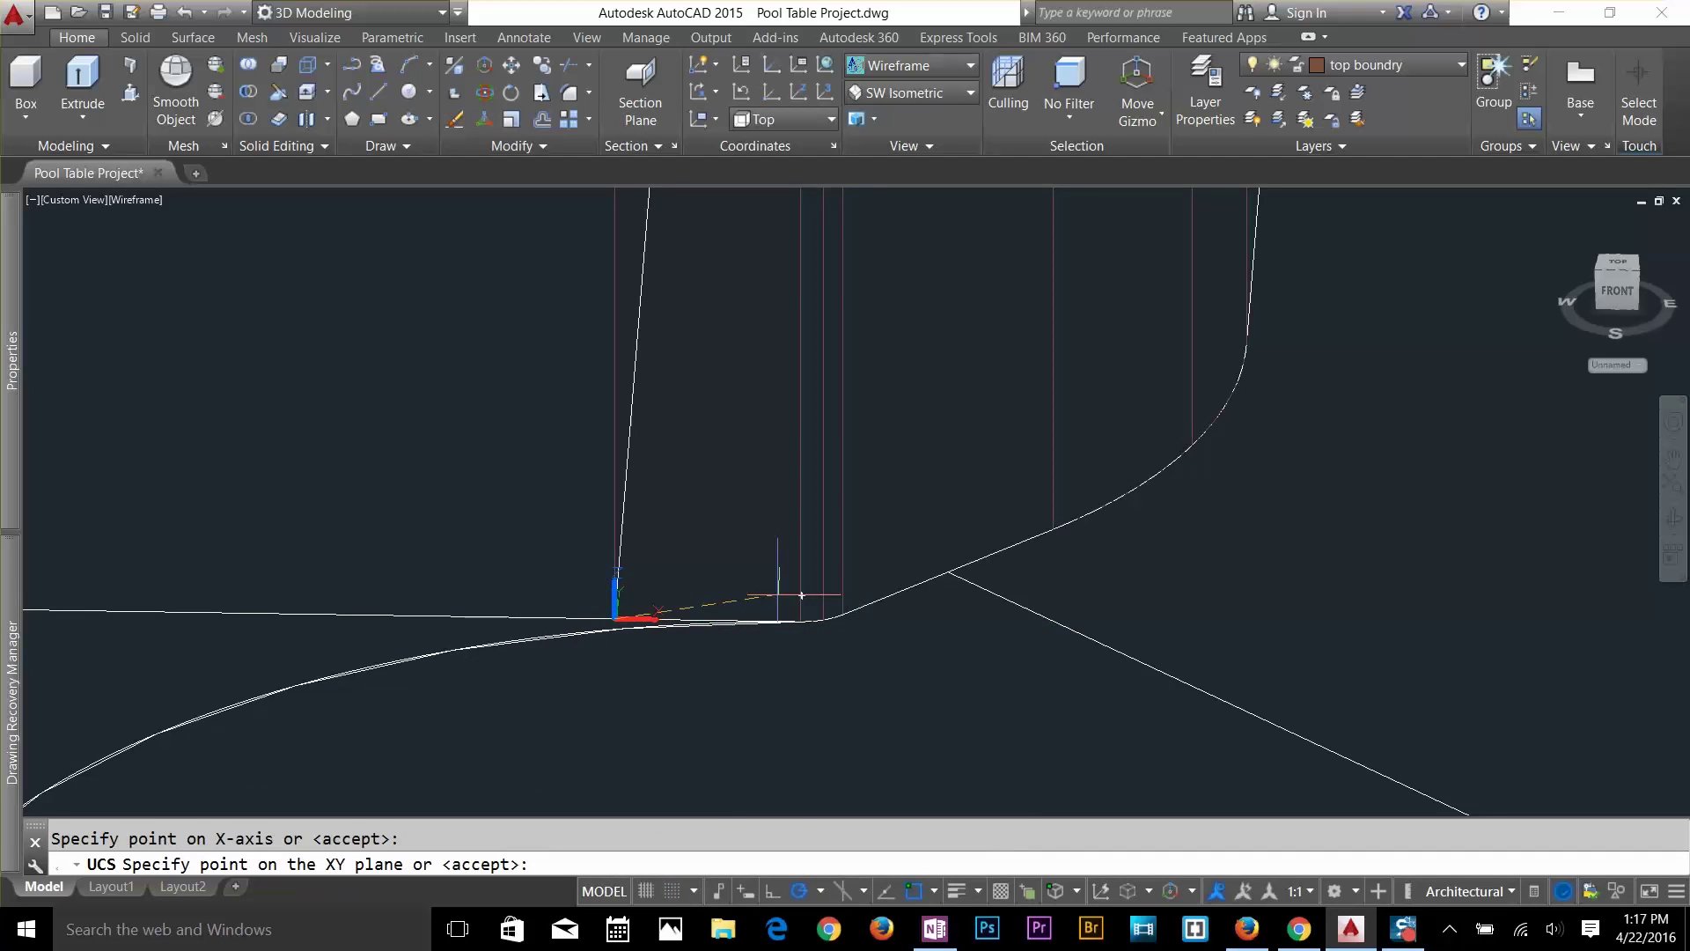
pyautogui.click(613, 335)
pyautogui.scroll(-5, 752, 622)
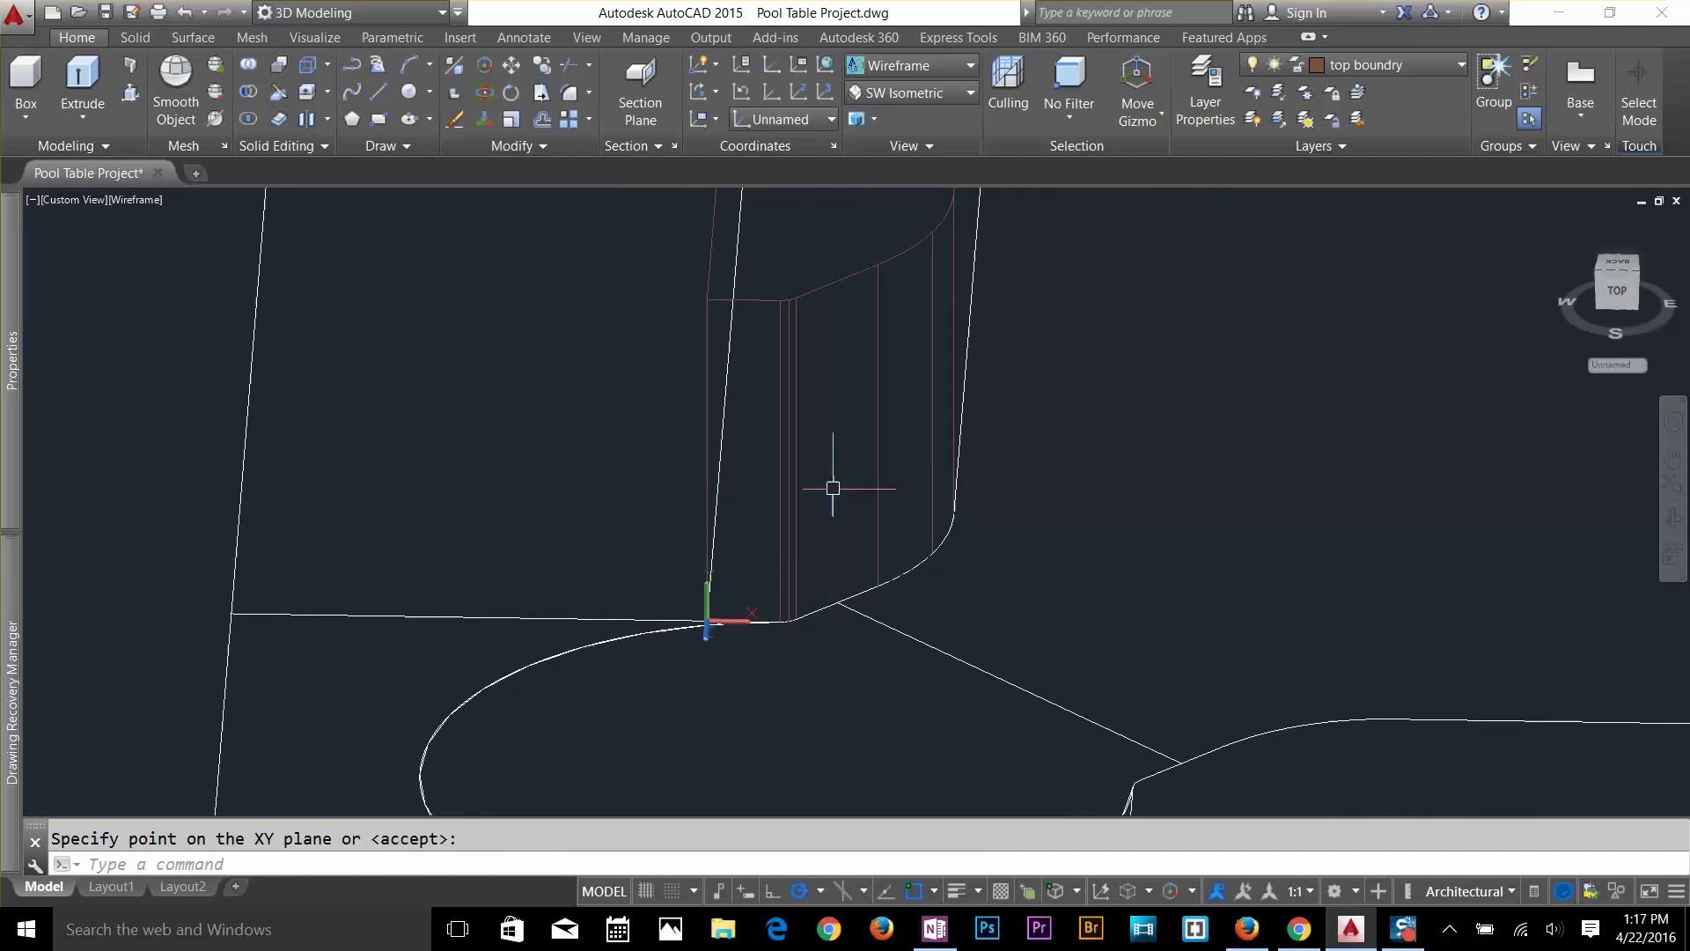
# Slice the long cushion diagonally from its lower outer corner to a nearest-snapped point high on the inner vertical edge, keeping the upper part.
pyautogui.keyDown('shift'); pyautogui.moveTo(880, 616); pyautogui.dragTo(942, 659, button='middle'); pyautogui.keyUp('shift')
pyautogui.scroll(5, 860, 549)
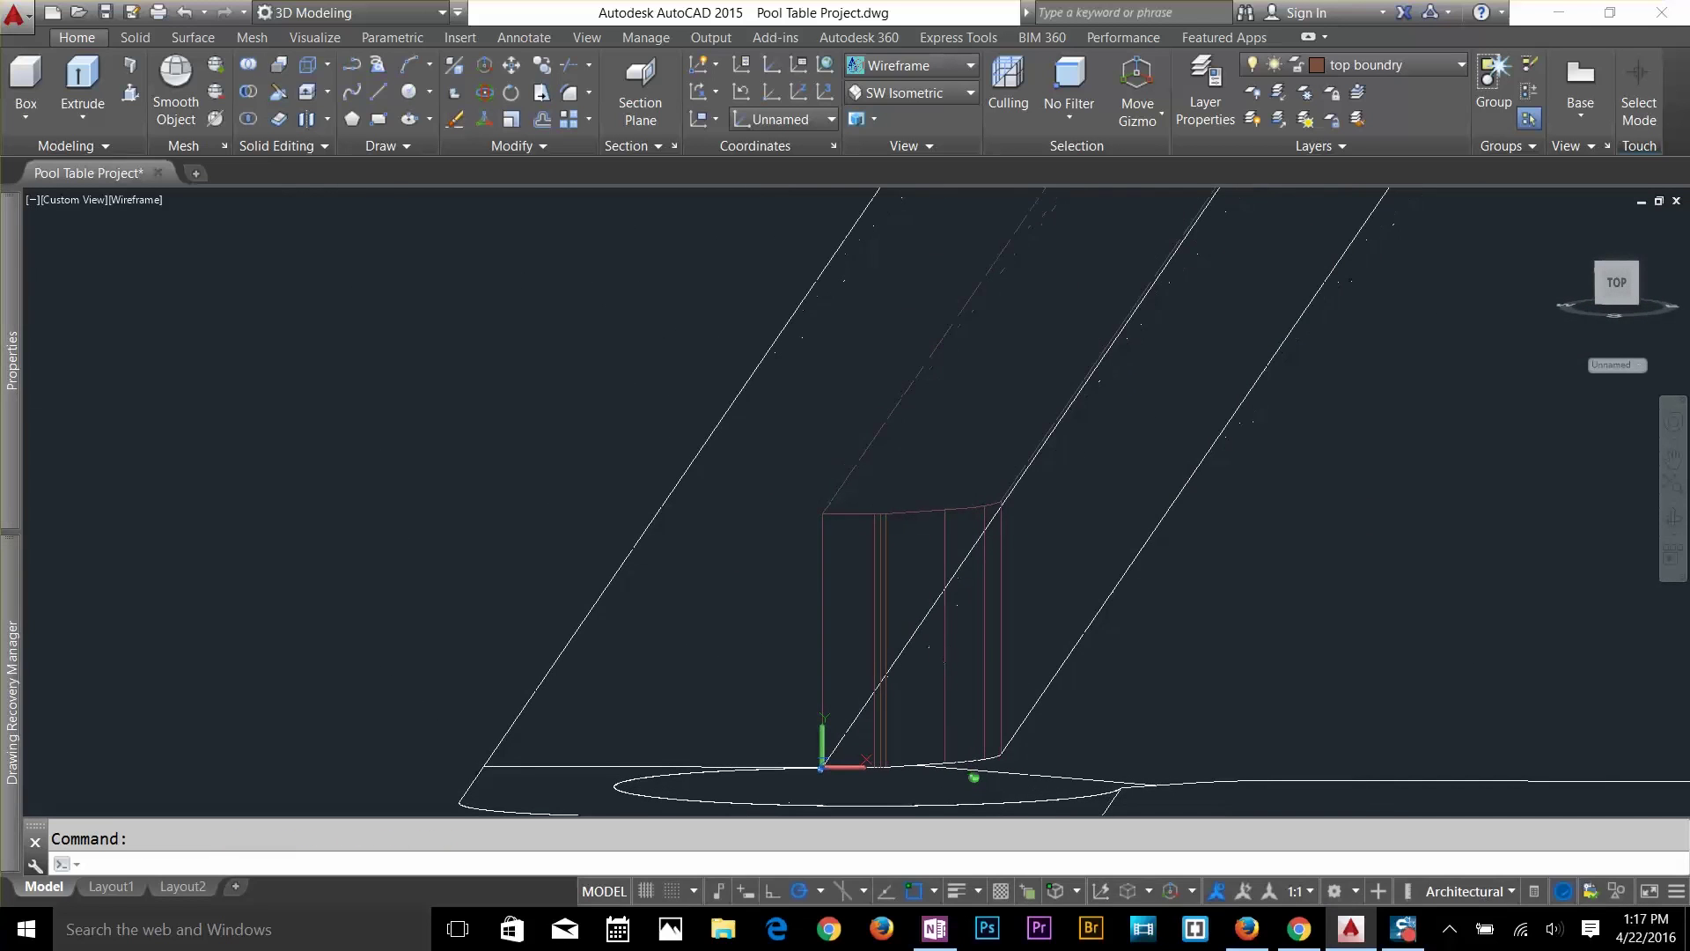
pyautogui.click(280, 93)
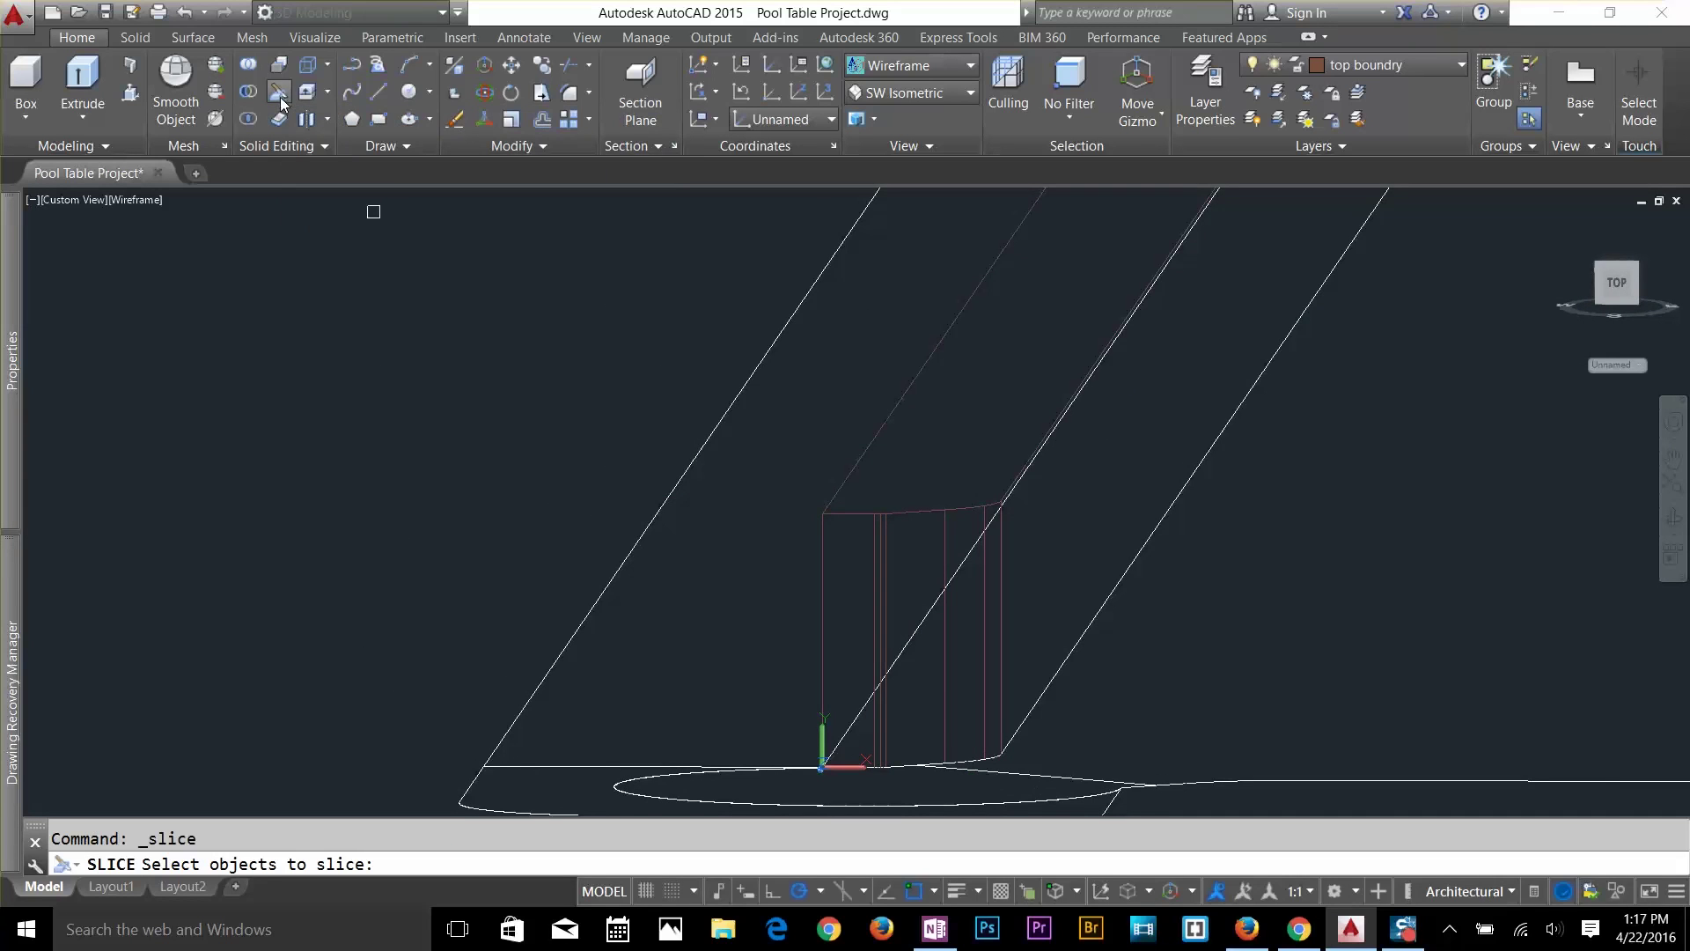
pyautogui.click(850, 512)
pyautogui.press('Return')
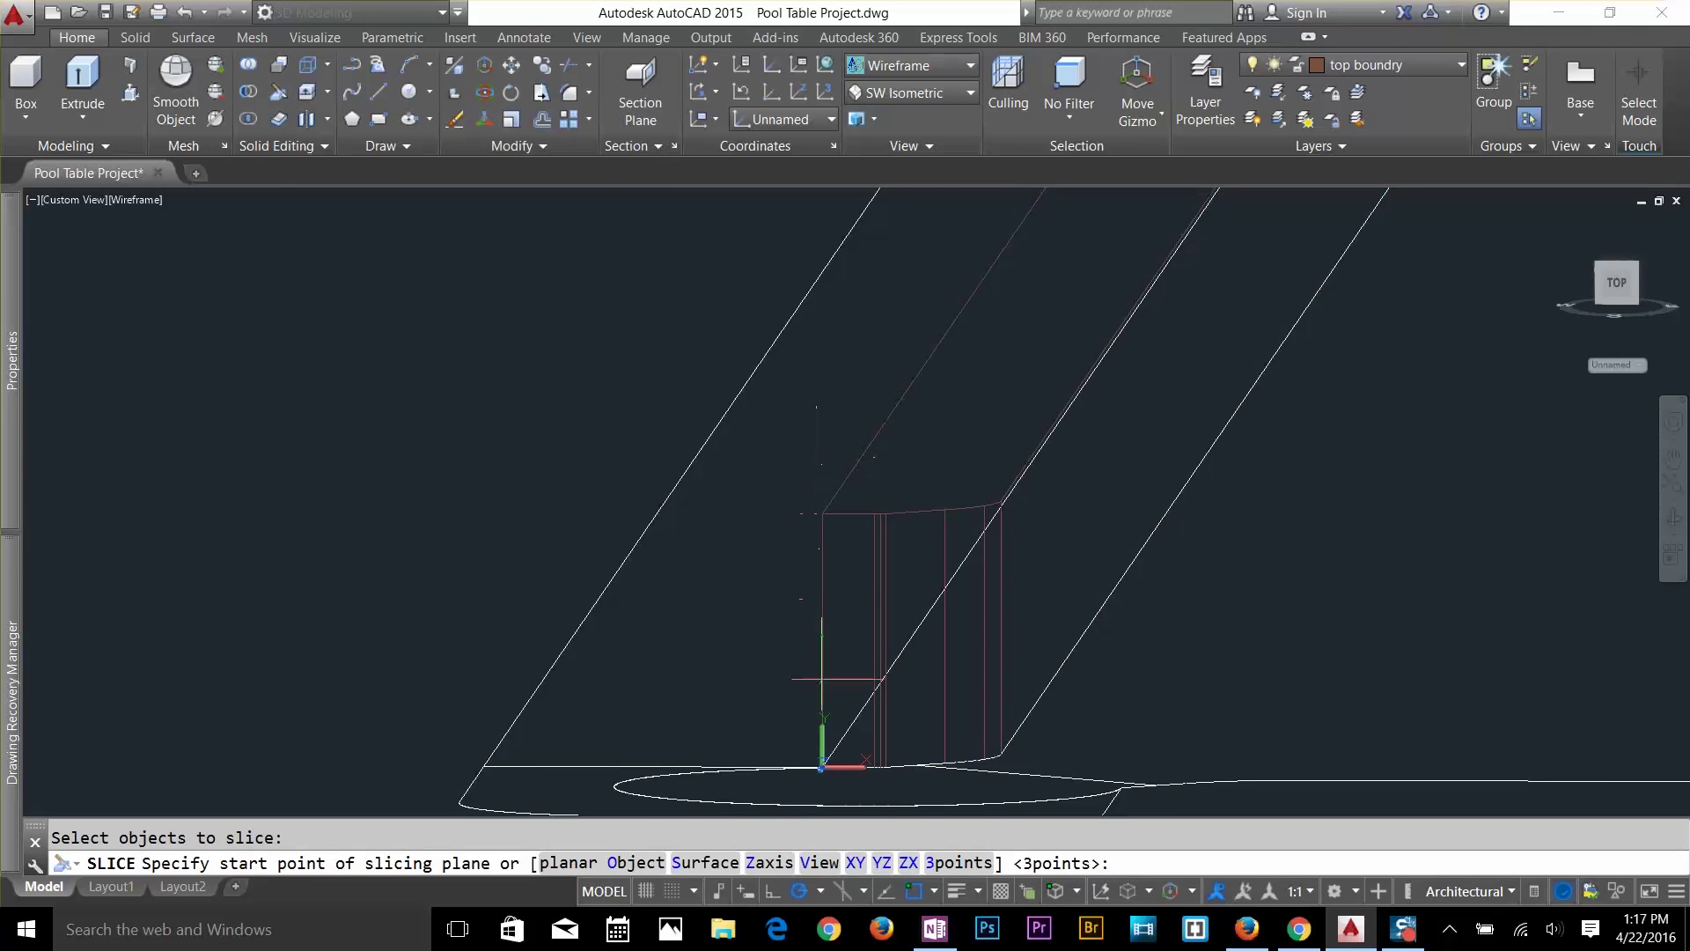
pyautogui.click(822, 765)
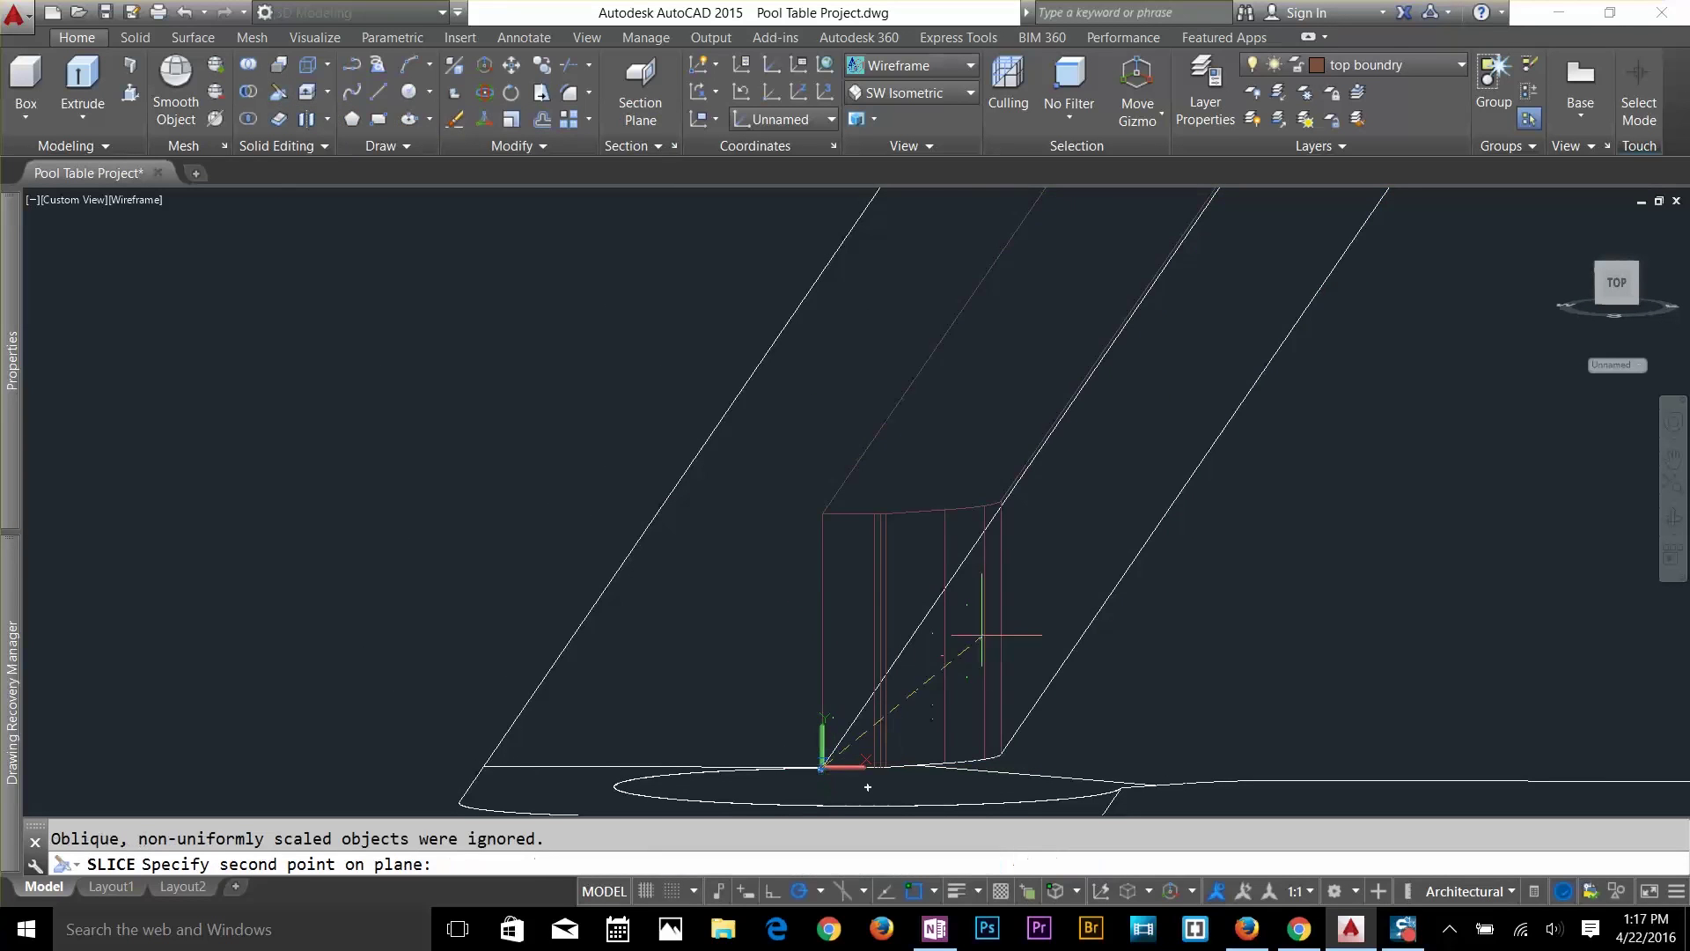
pyautogui.keyDown('shift'); pyautogui.rightClick(998, 620); pyautogui.keyUp('shift')
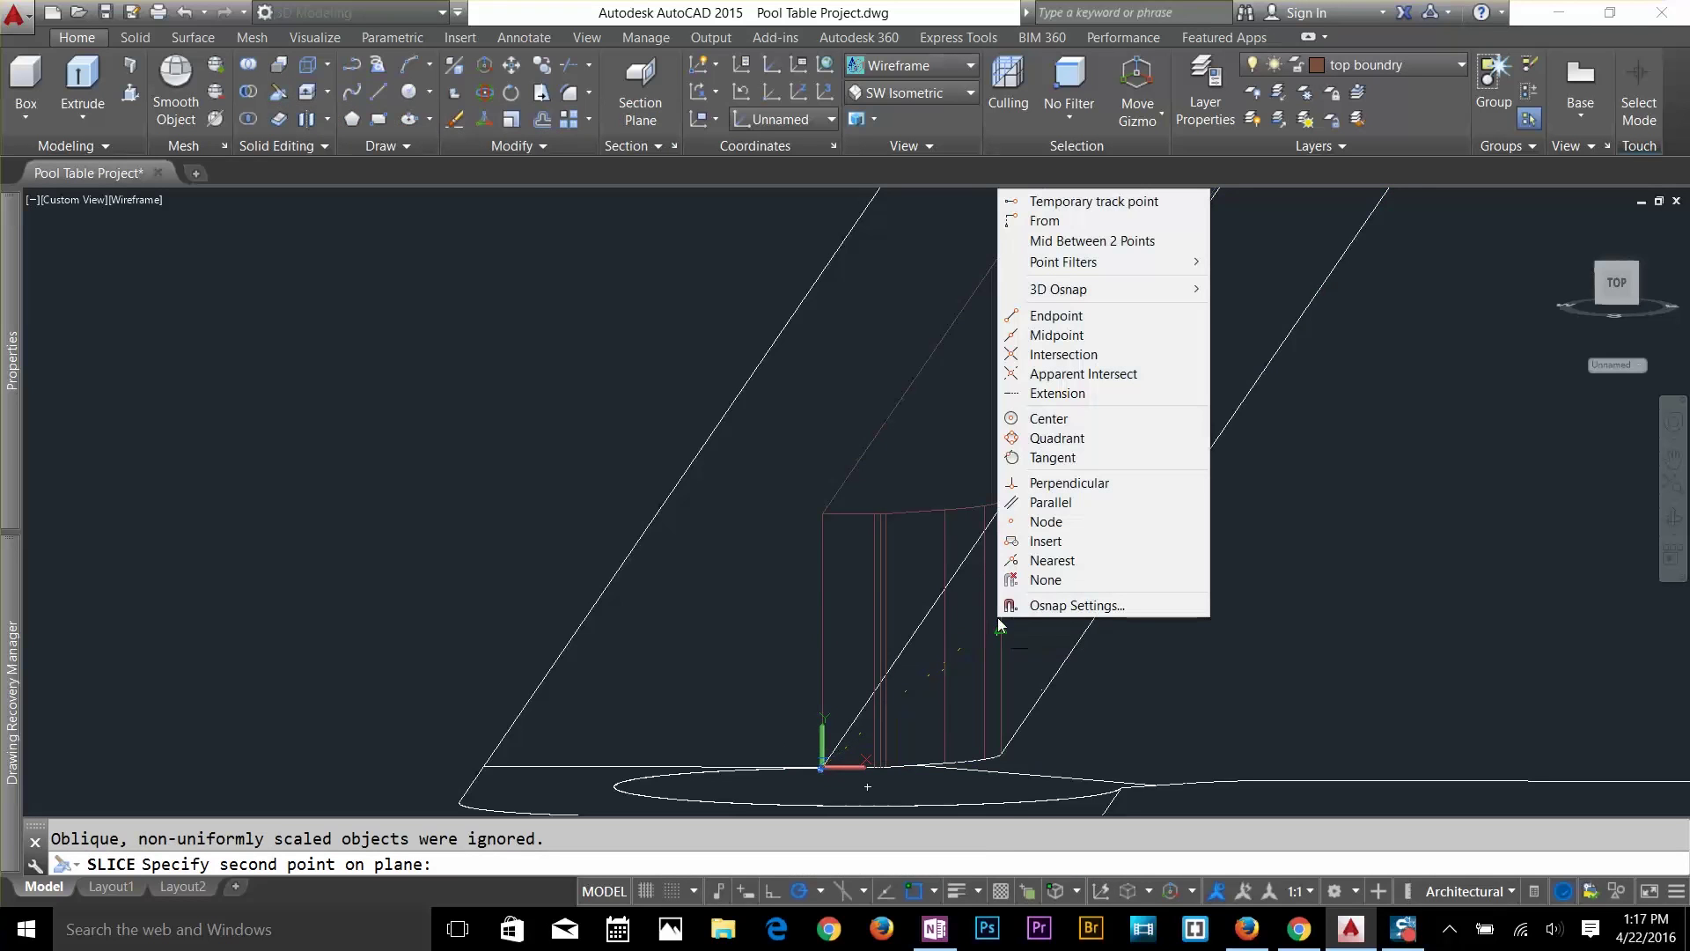
pyautogui.click(1059, 561)
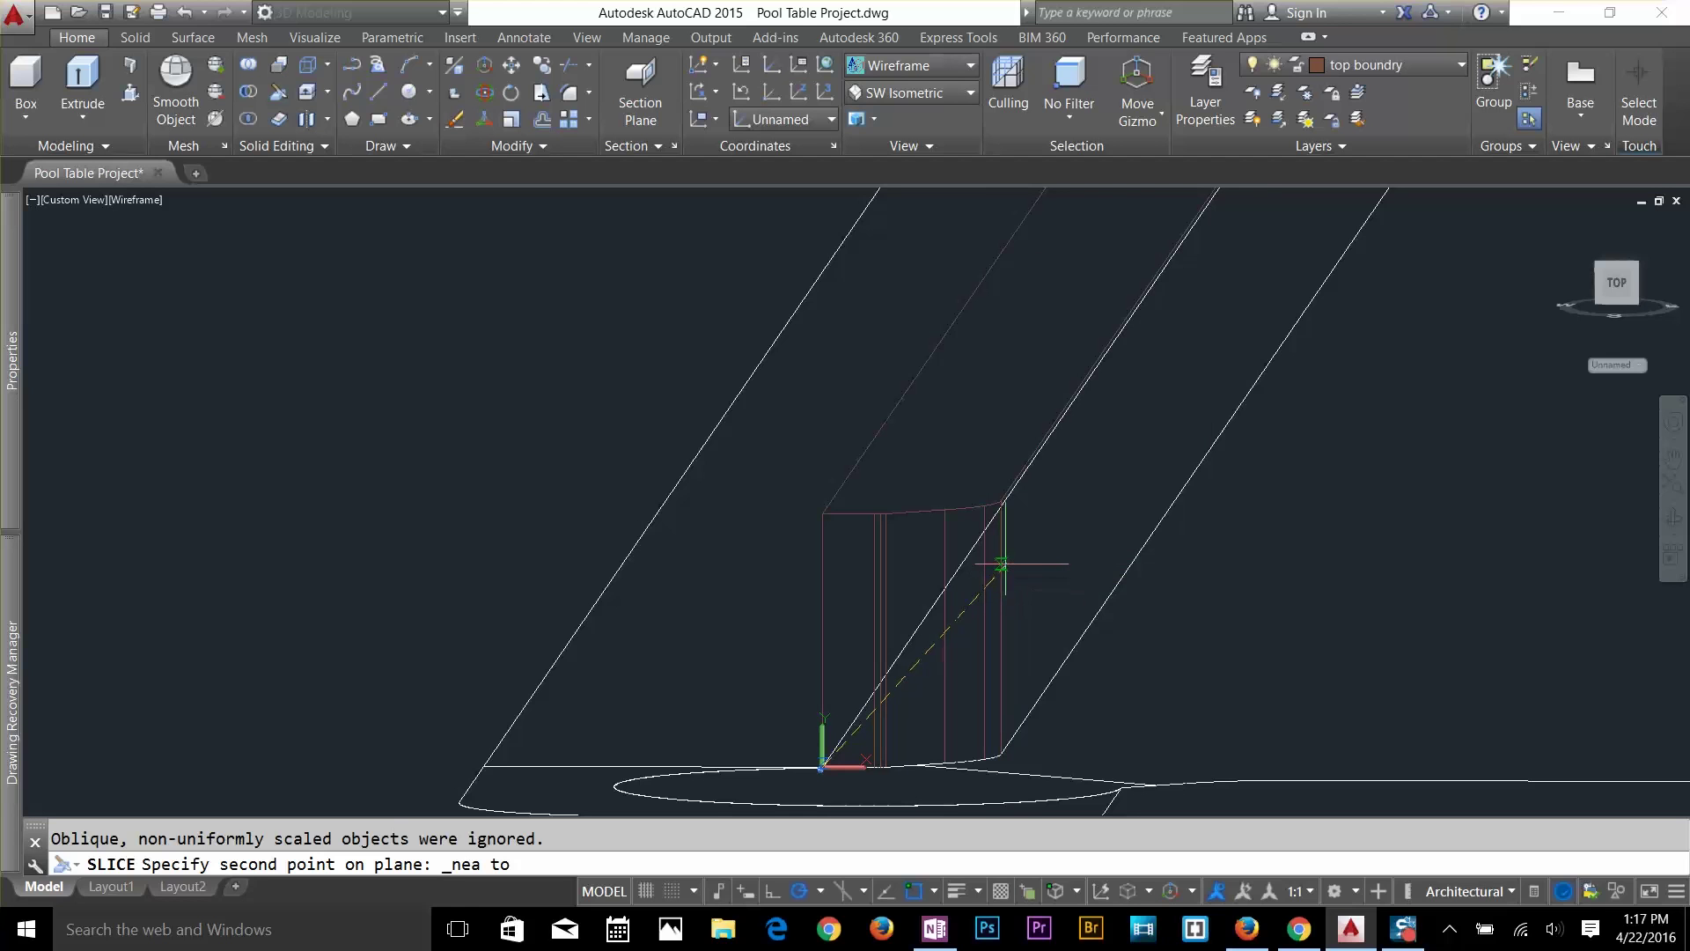
pyautogui.click(1000, 561)
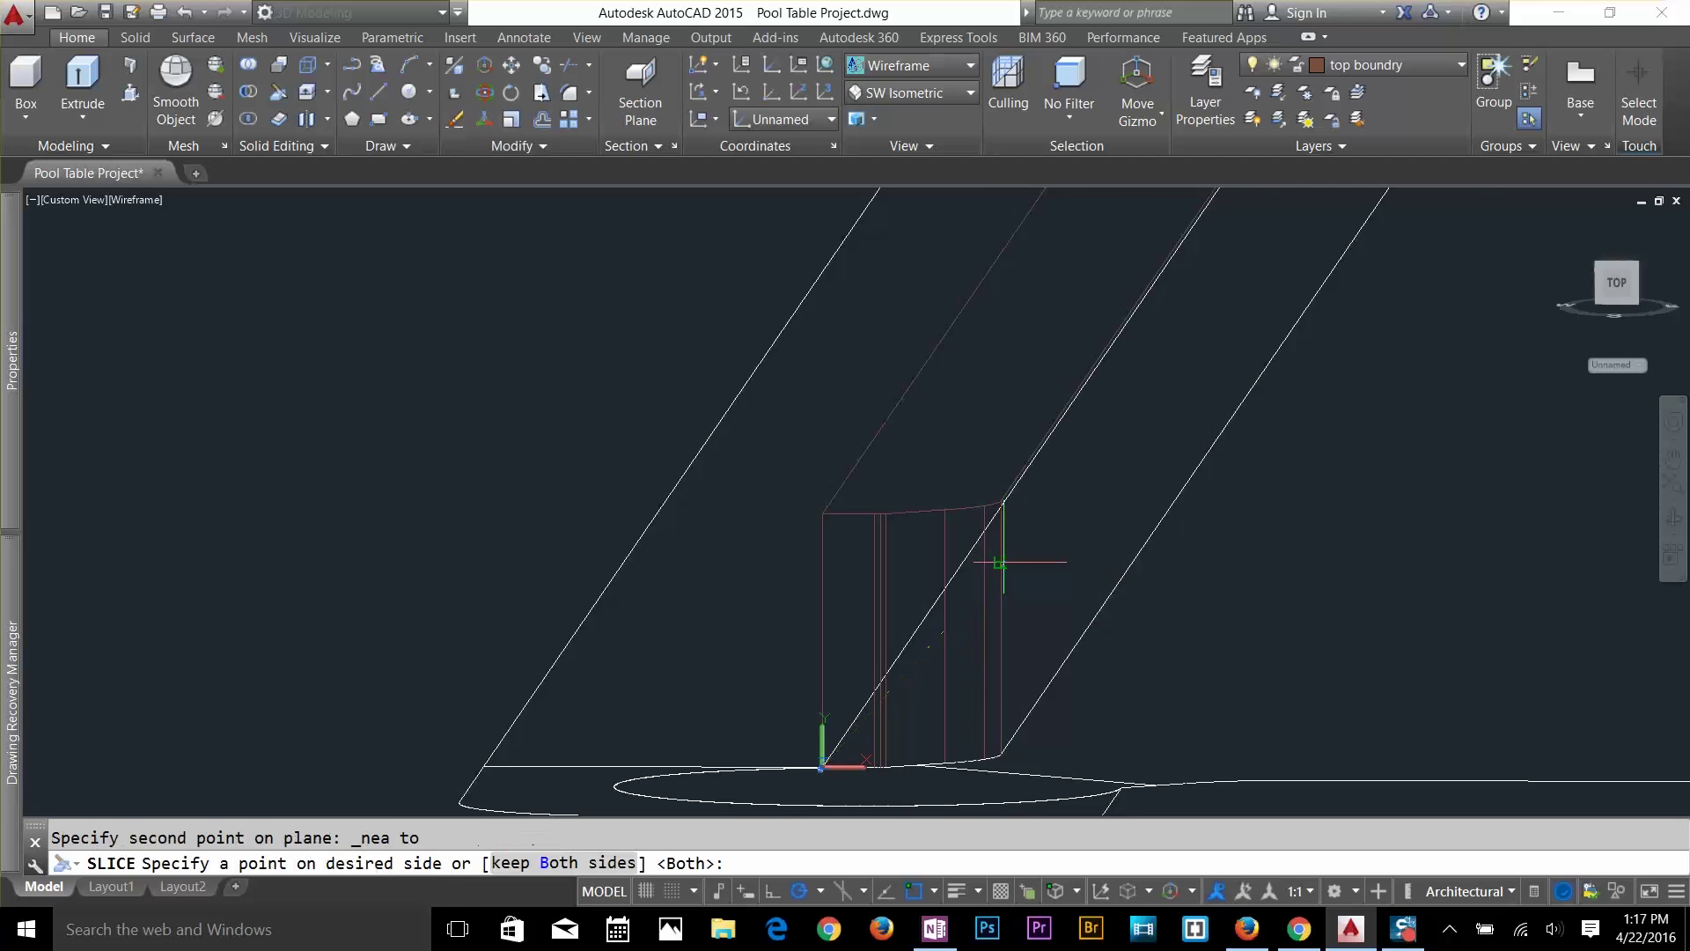
pyautogui.scroll(-5, 1080, 539)
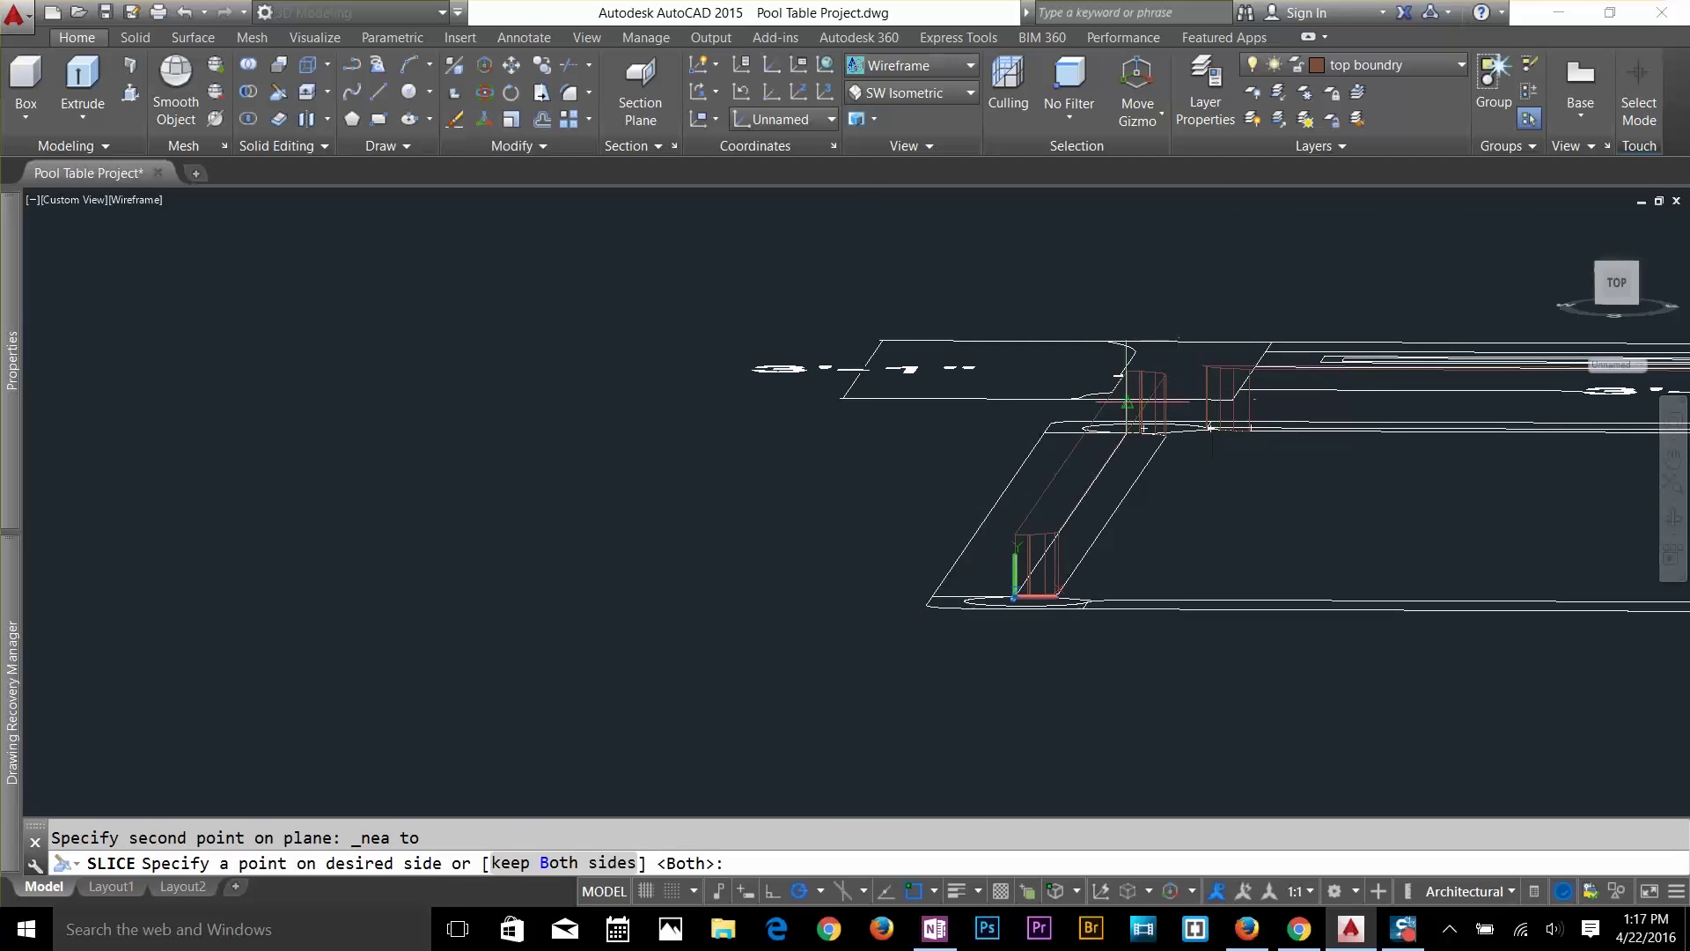
pyautogui.click(1125, 386)
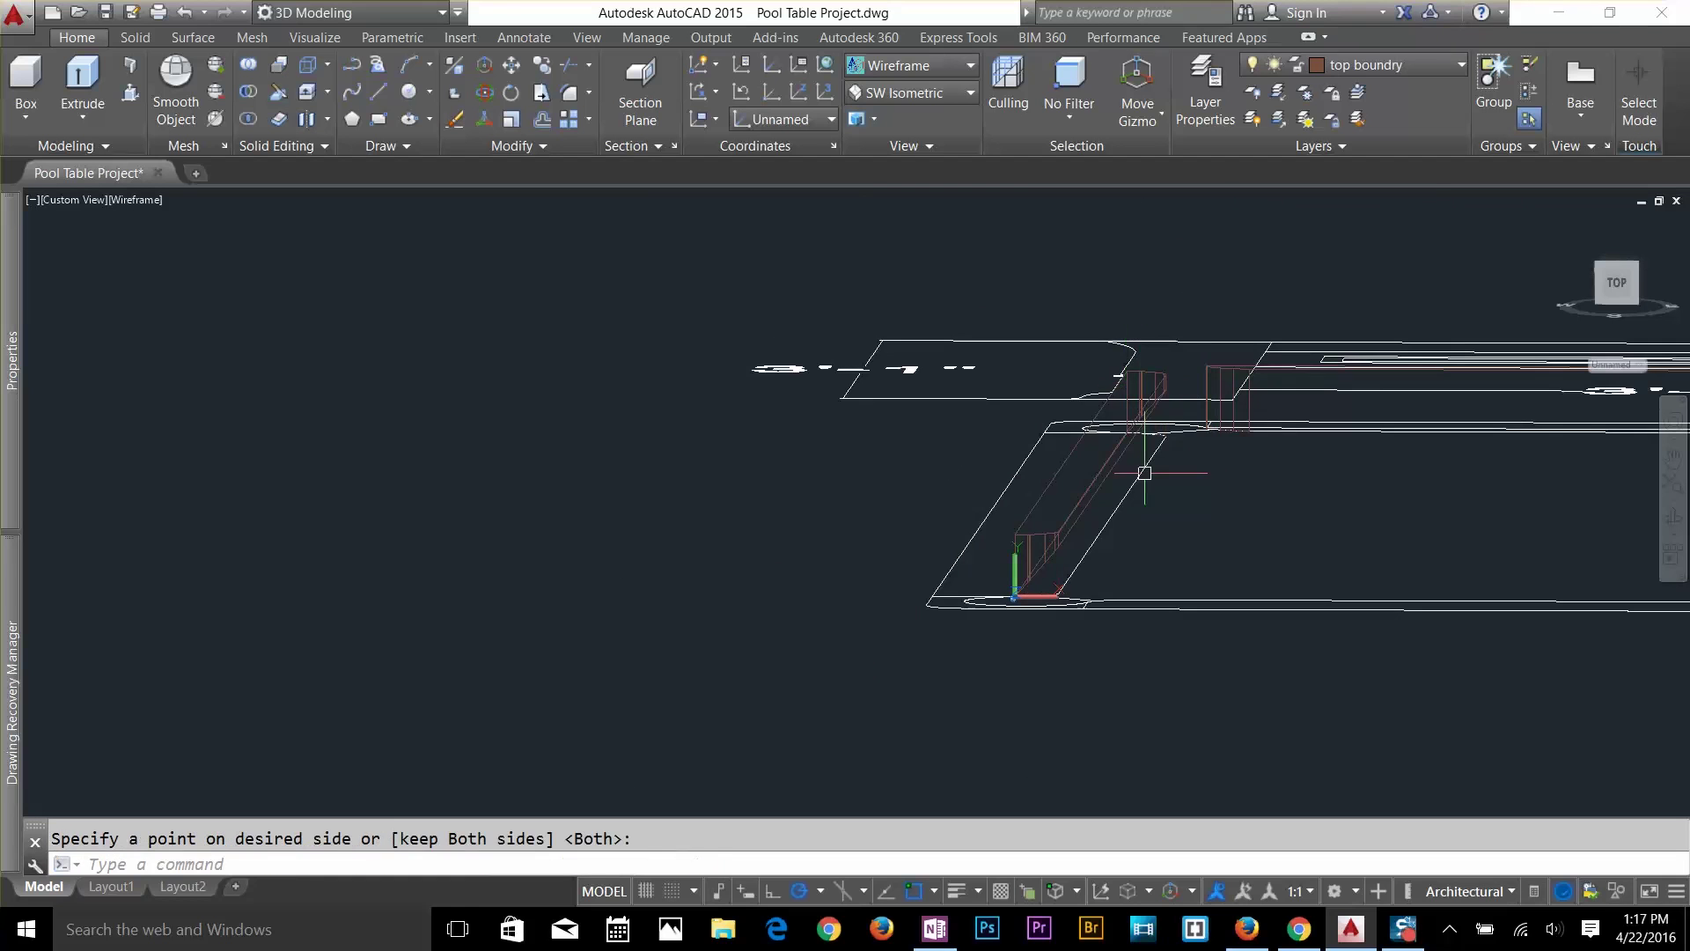
# Set the visual style to Shaded and orbit to show the sliced long cushion along its length.
pyautogui.scroll(4, 1095, 519)
pyautogui.moveTo(1114, 501)
pyautogui.keyDown('shift'); pyautogui.mouseDown(button='middle')
pyautogui.moveTo(1121, 472)
pyautogui.moveTo(1105, 475)
pyautogui.mouseUp(button='middle'); pyautogui.keyUp('shift')
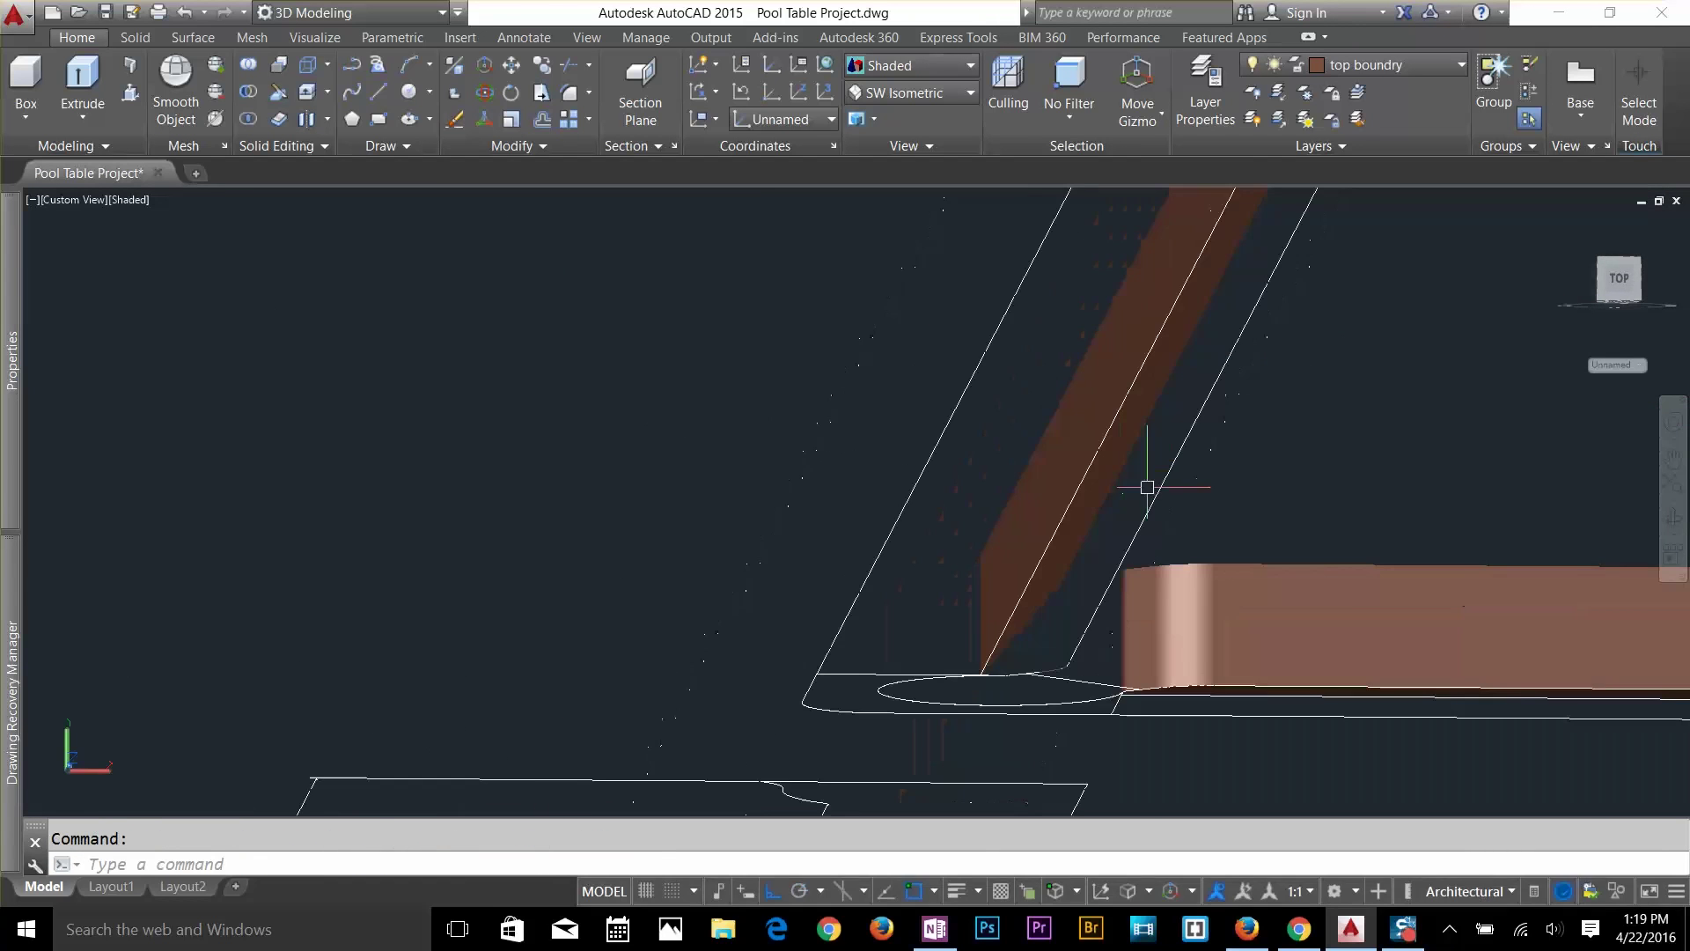
pyautogui.keyDown('shift'); pyautogui.moveTo(1147, 487); pyautogui.dragTo(1067, 626, button='middle'); pyautogui.keyUp('shift')
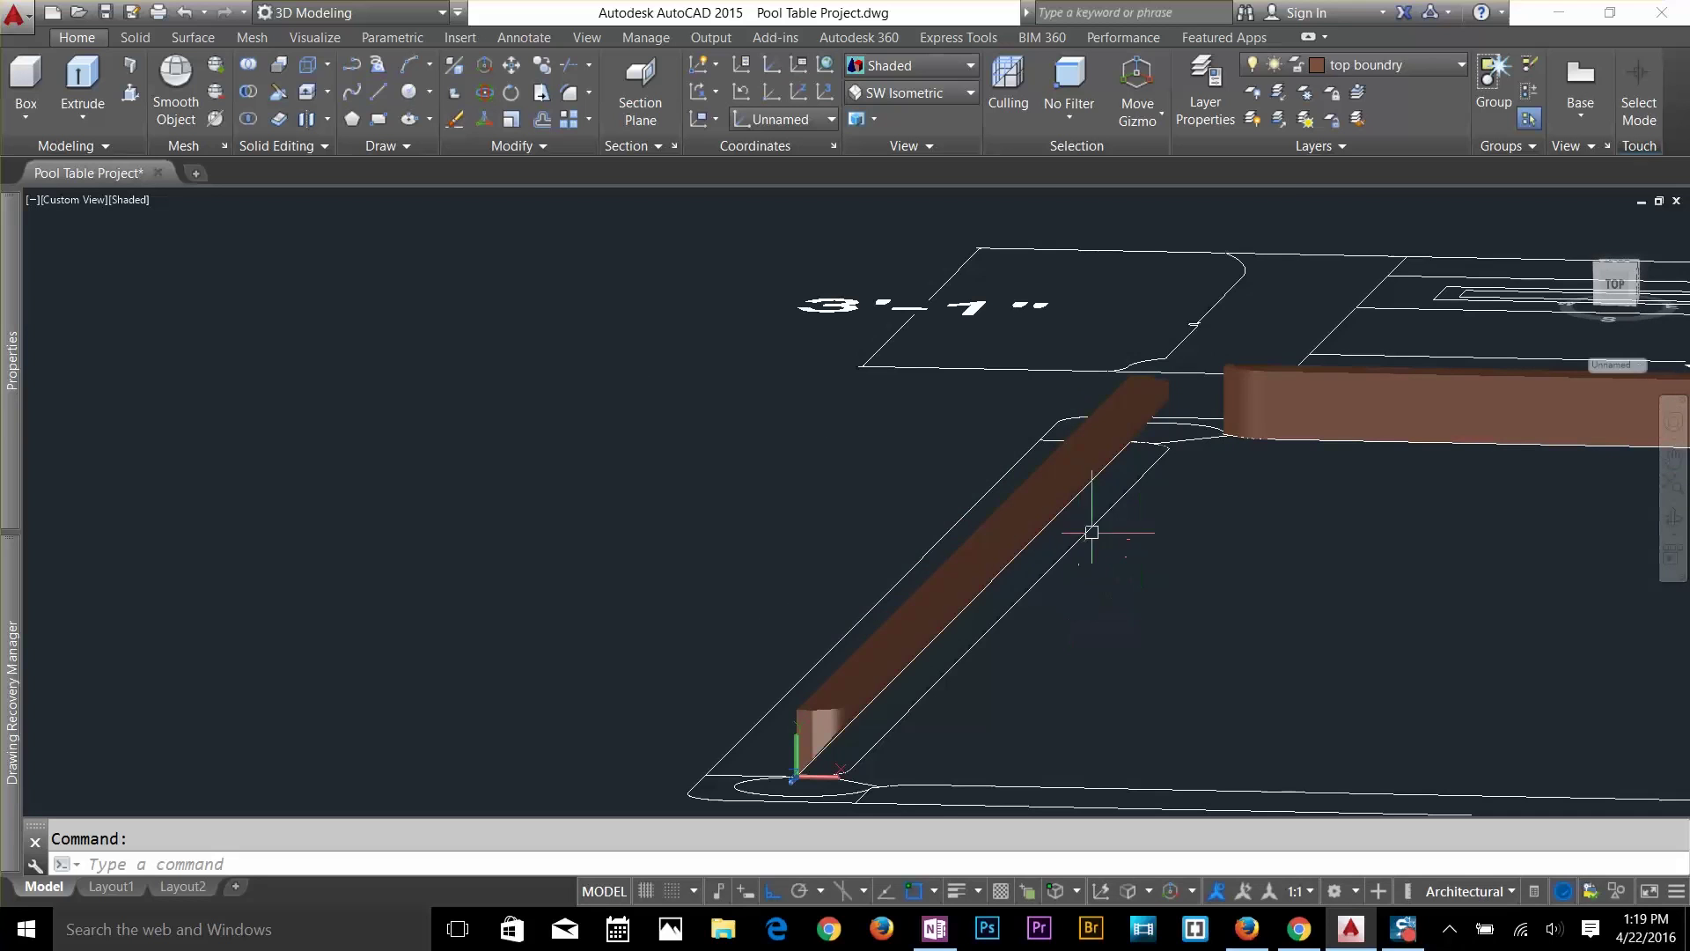
# Create a layer named rubber with colour 85.
pyautogui.click(1386, 66)
pyautogui.click(1205, 88)
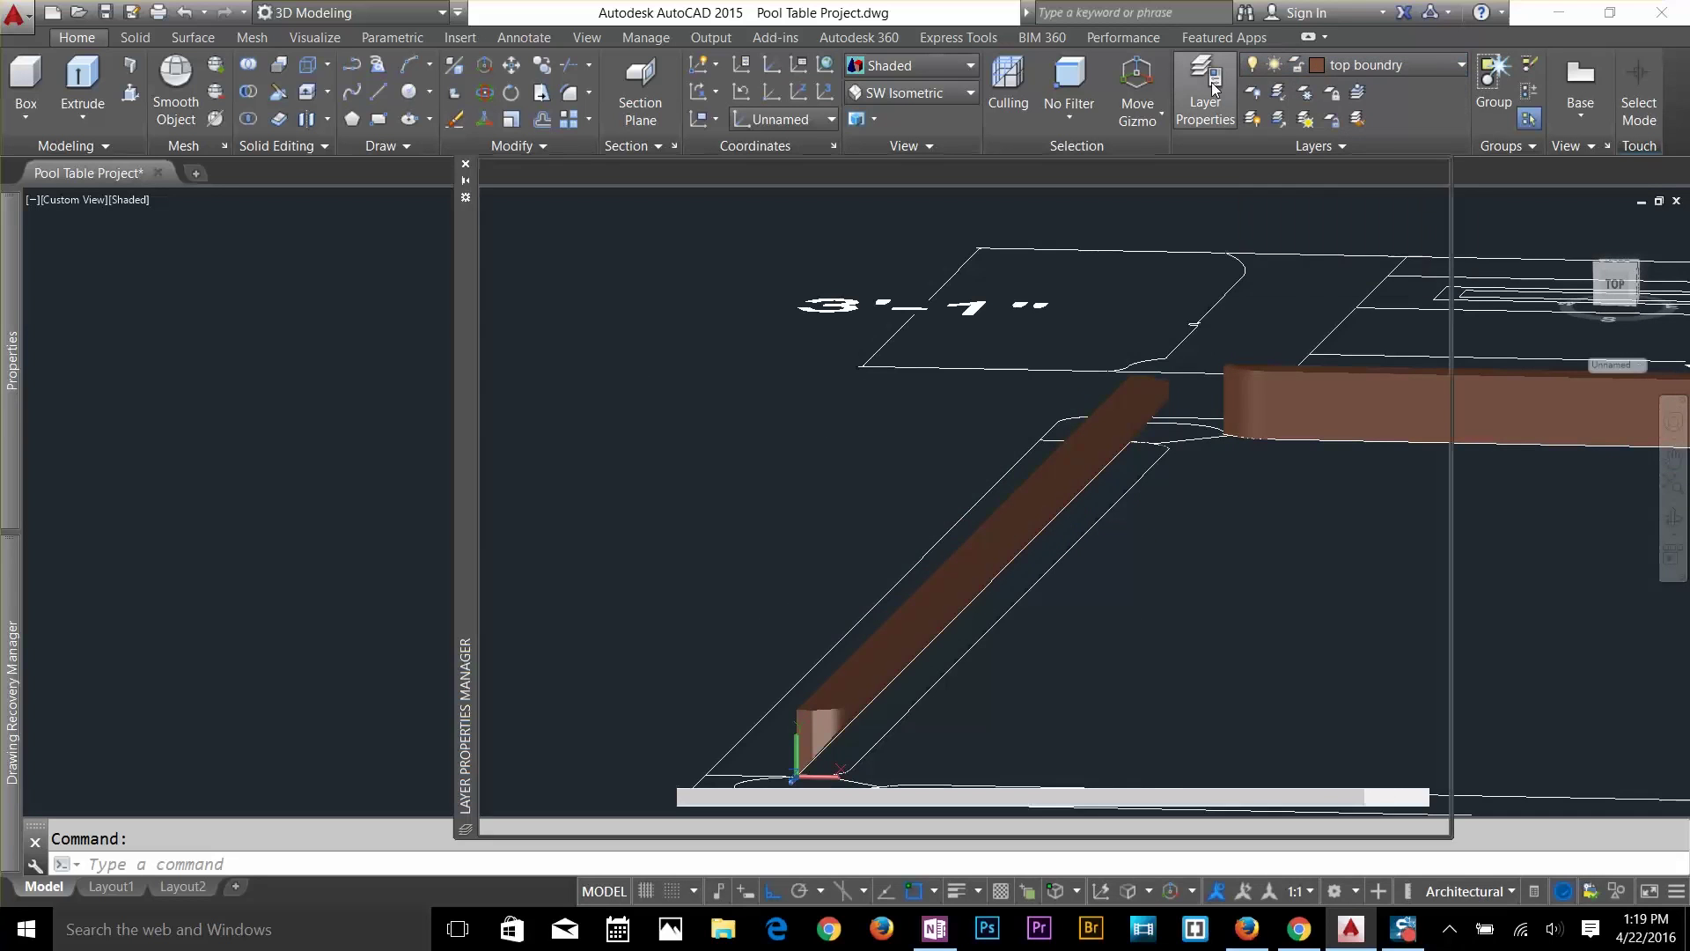
pyautogui.click(601, 195)
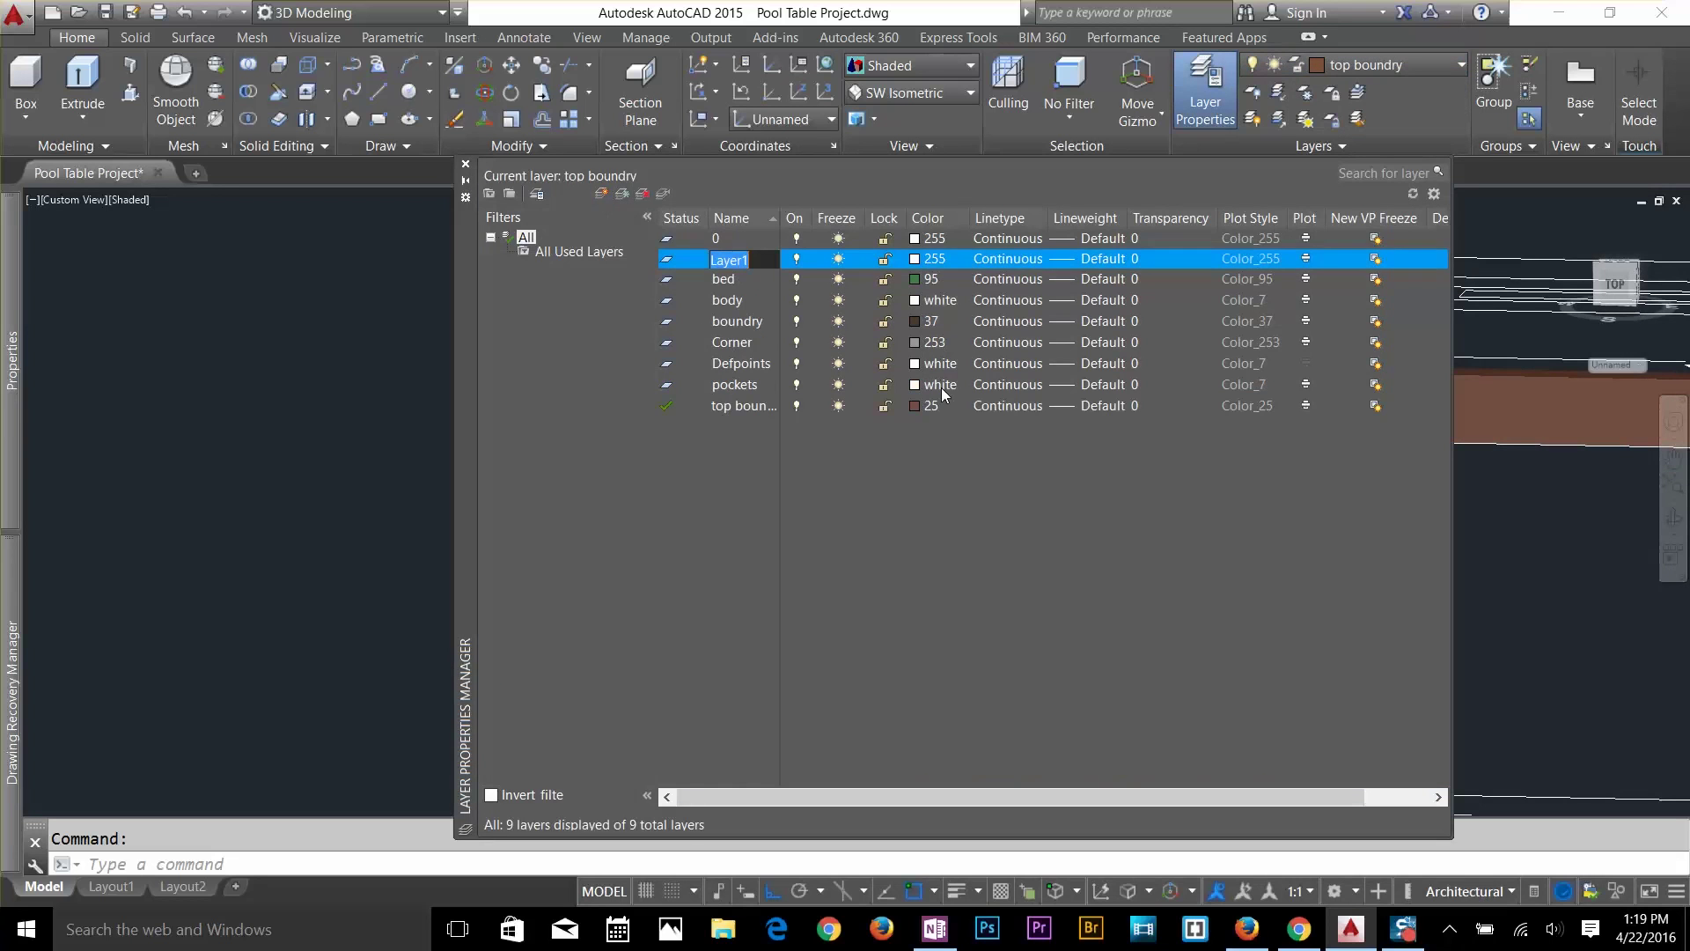
pyautogui.write('rubber')
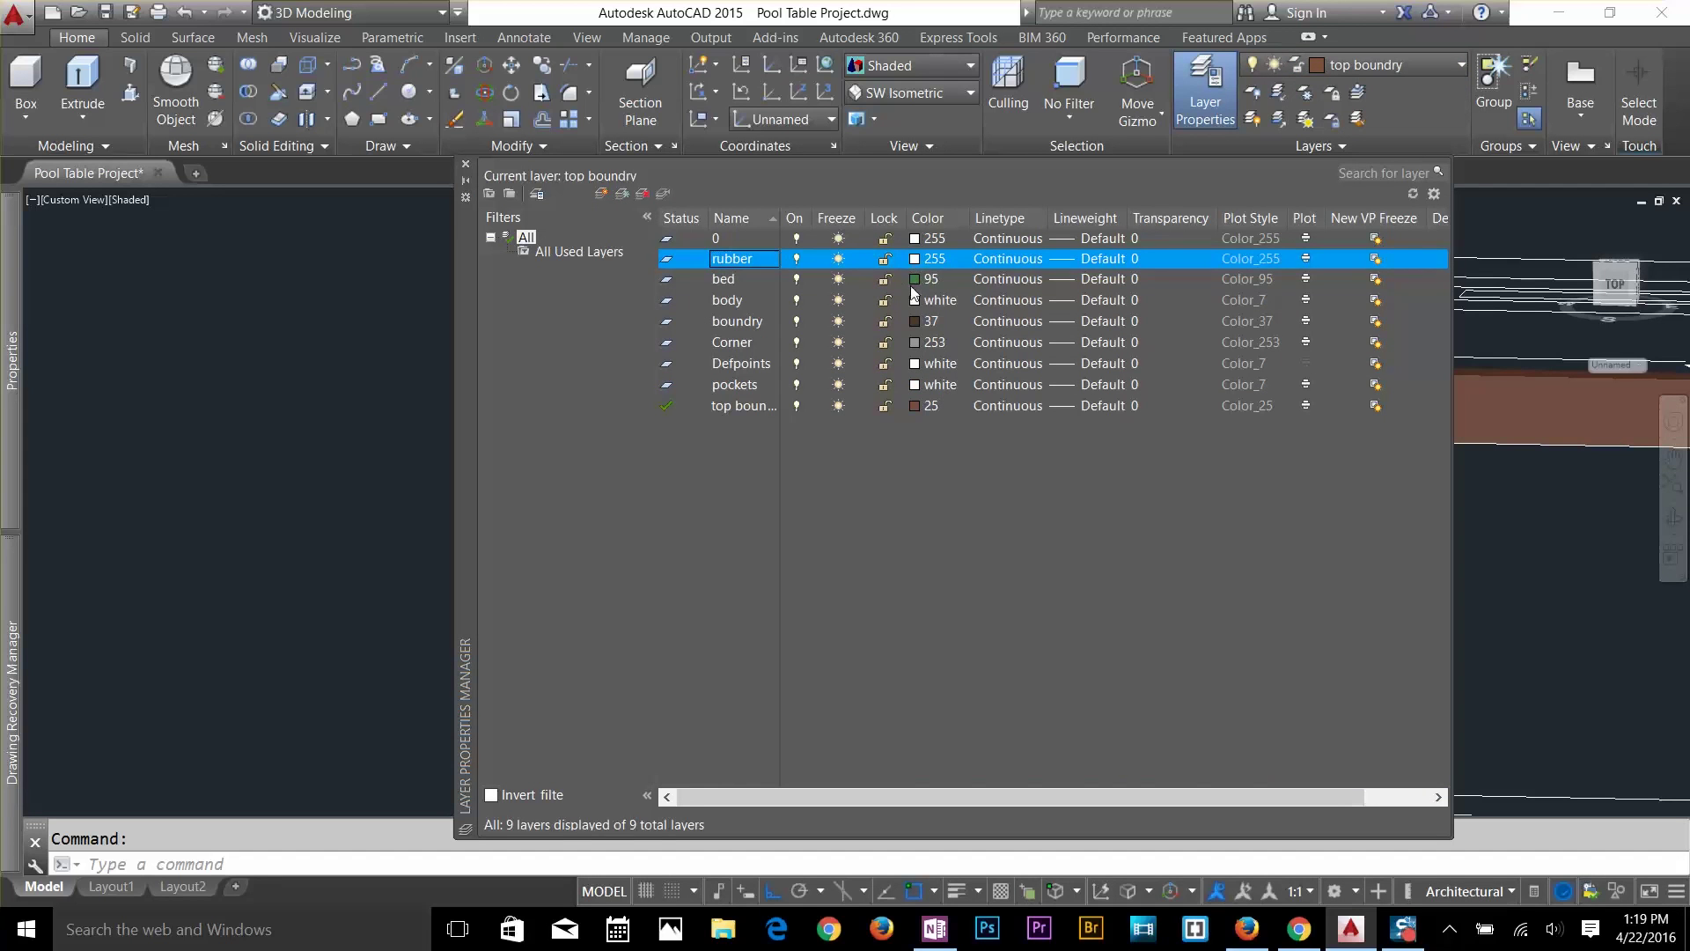
pyautogui.click(924, 258)
pyautogui.click(769, 435)
pyautogui.click(814, 633)
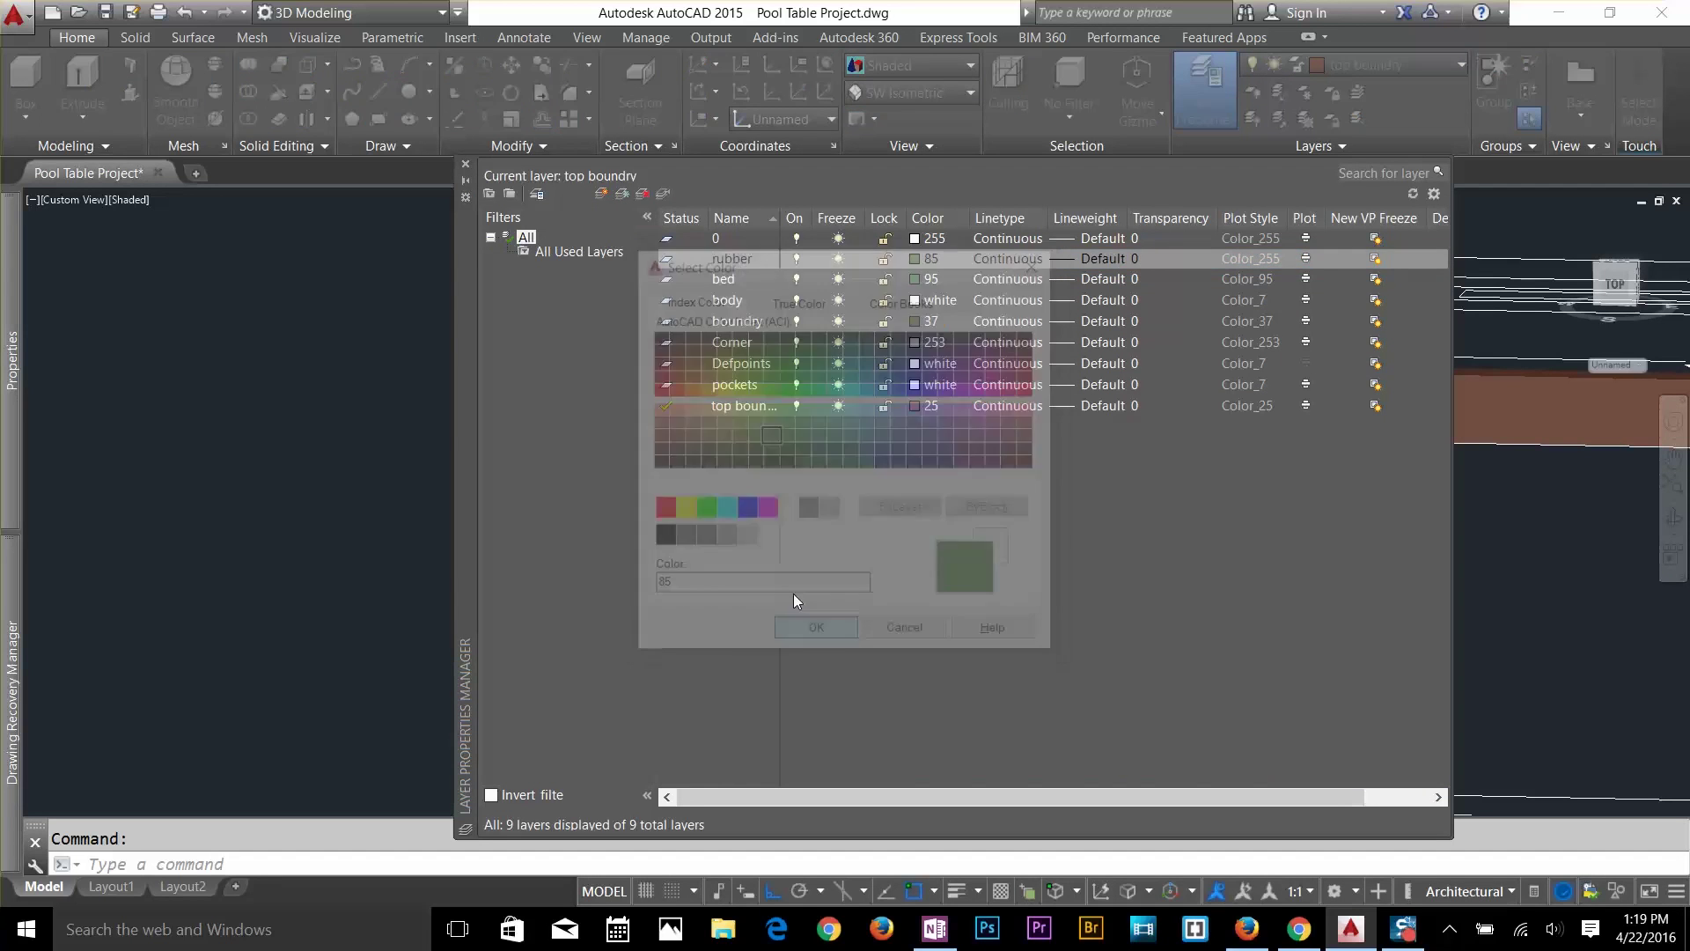
pyautogui.click(466, 164)
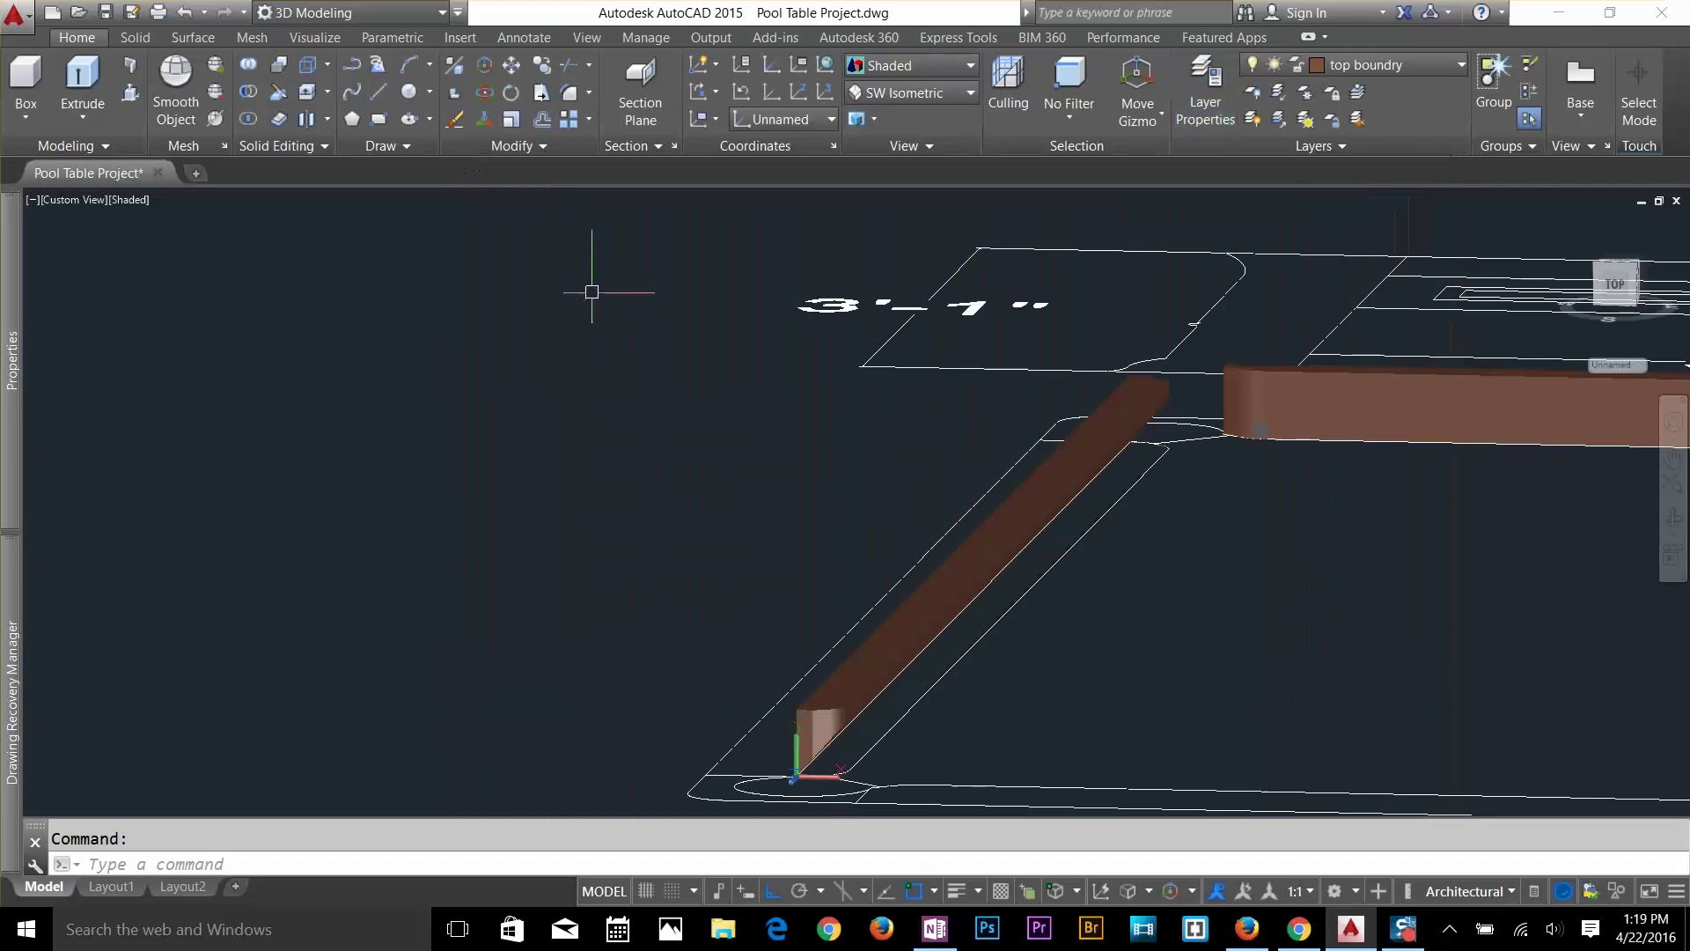
# Assign the sliced long cushion to the rubber layer and clear the selection.
pyautogui.click(892, 612)
pyautogui.click(1403, 63)
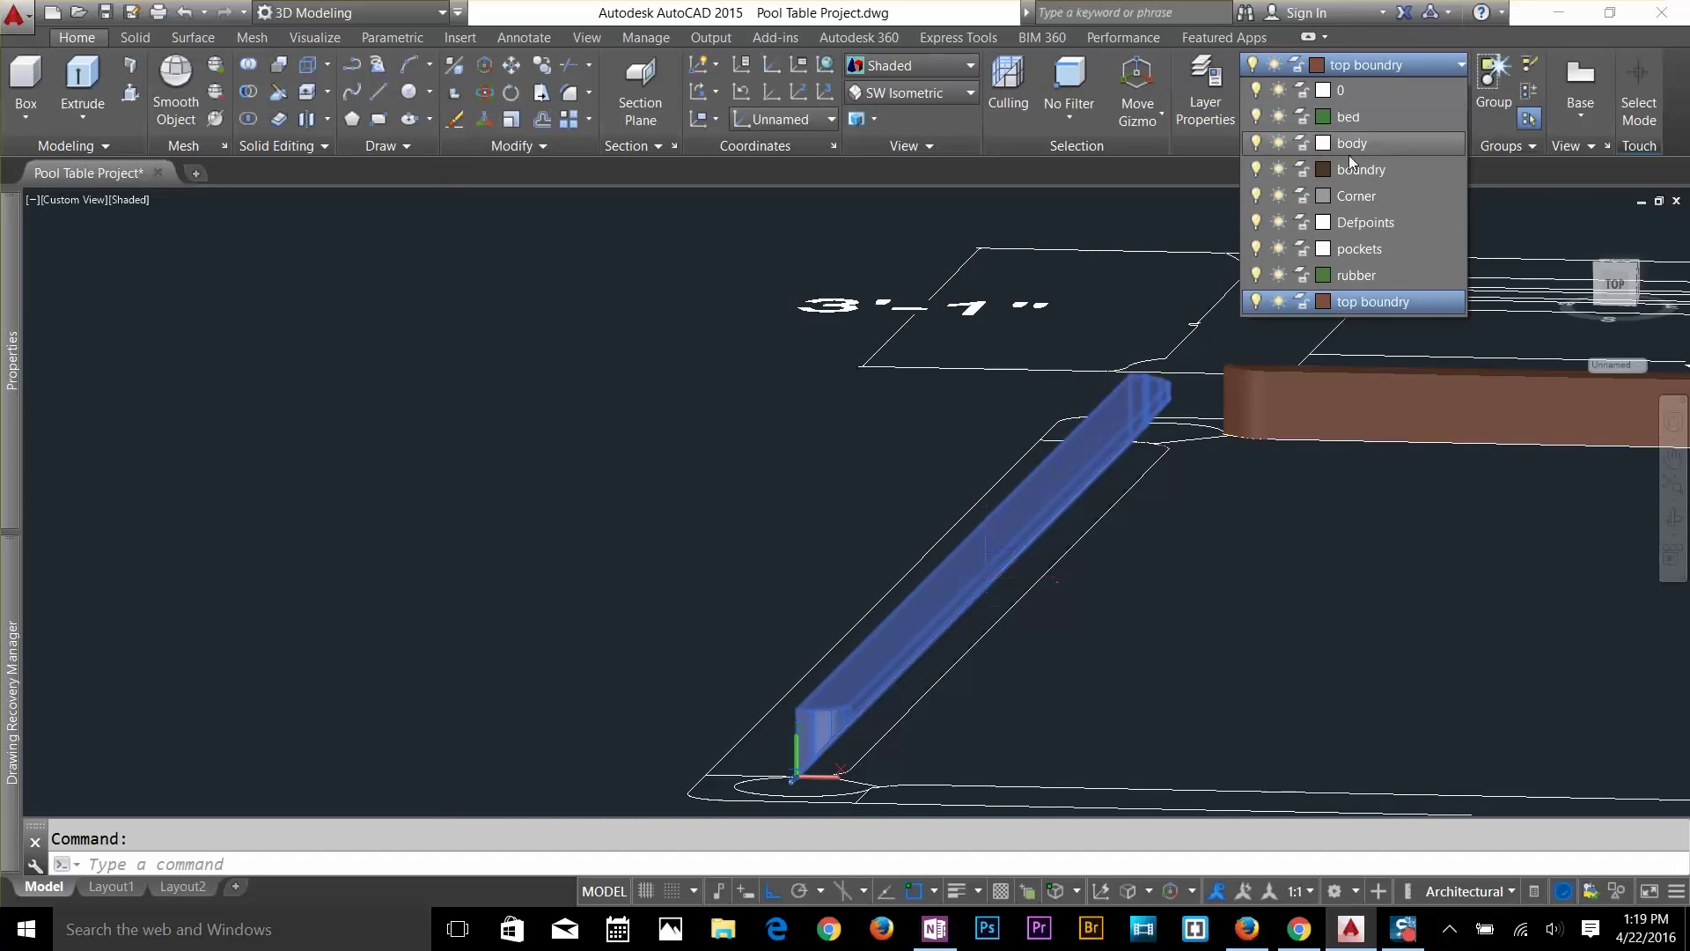
pyautogui.click(1333, 291)
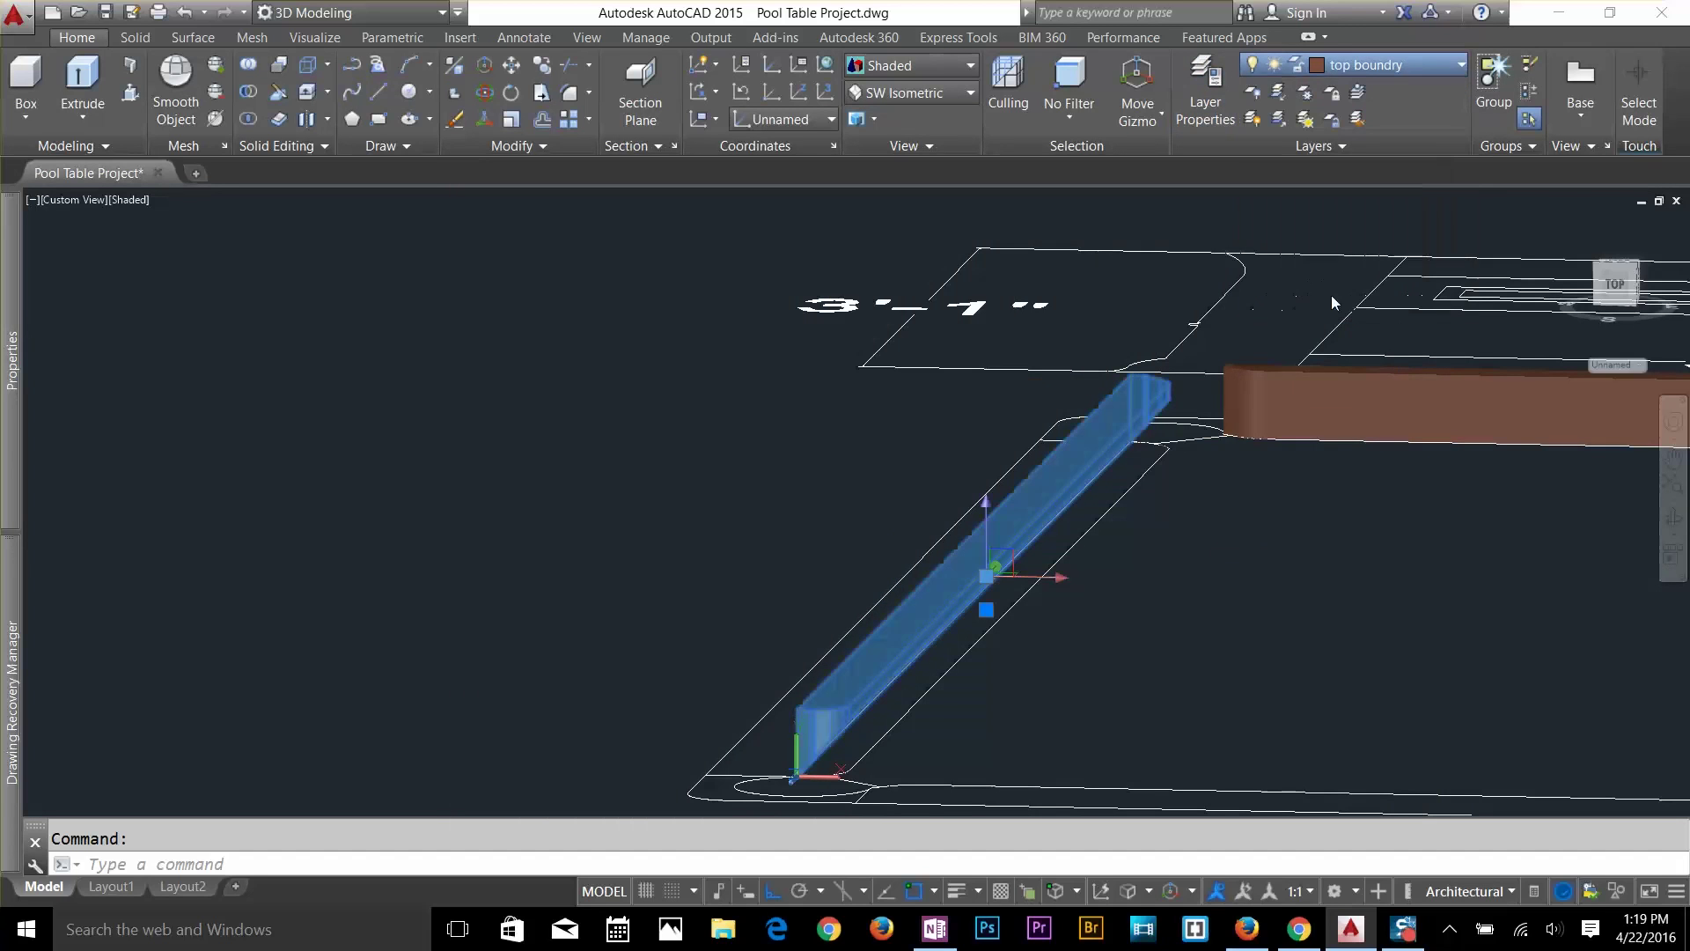
pyautogui.click(1232, 603)
pyautogui.press('Escape')
pyautogui.click(1158, 613)
pyautogui.press('Escape')
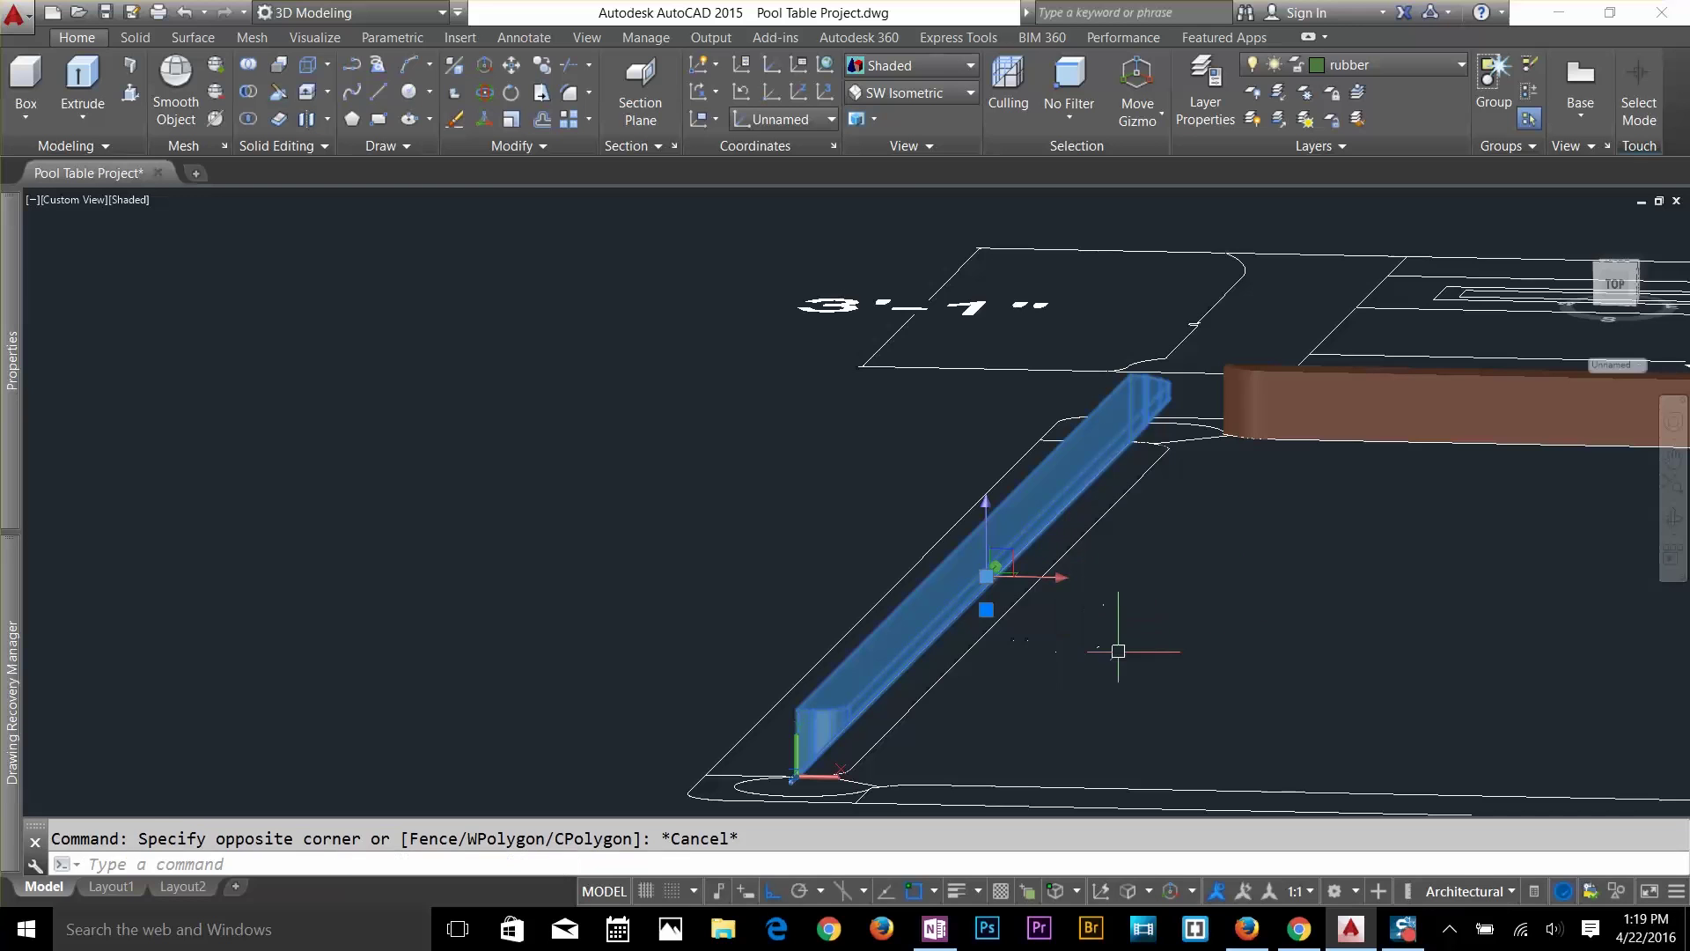
pyautogui.press('Escape')
# Mirror the green long cushion to the opposite side of the table about the short side's midpoint, keeping the original.
pyautogui.scroll(3, 954, 660)
pyautogui.scroll(-2, 954, 661)
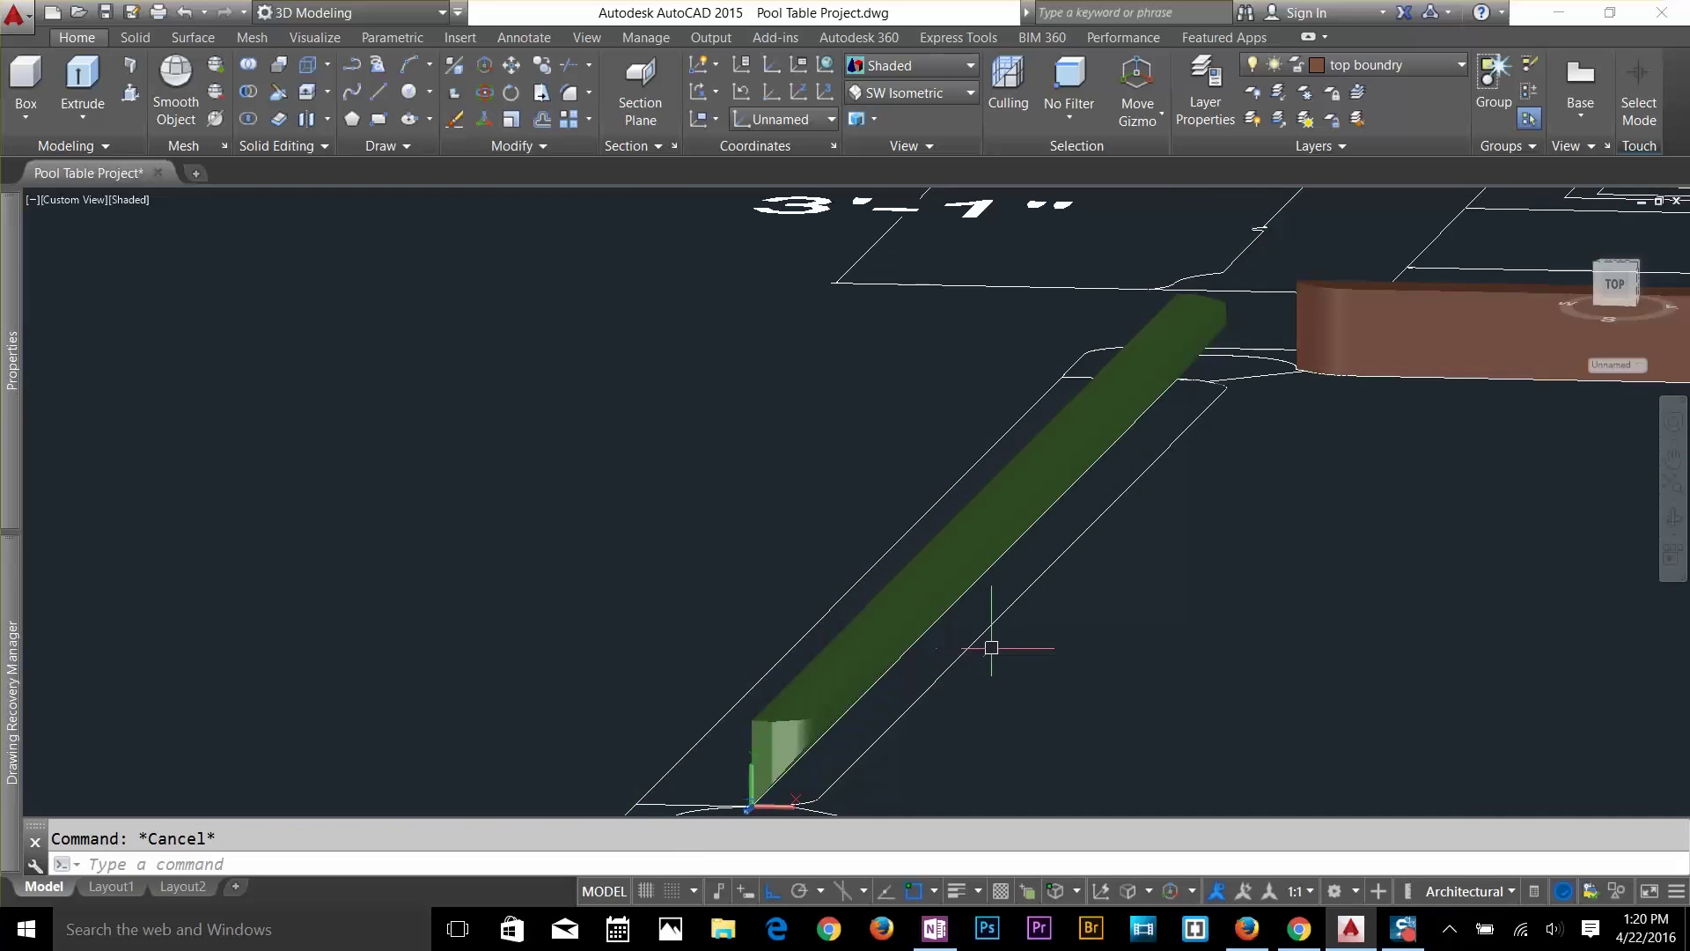
pyautogui.scroll(-2, 991, 648)
pyautogui.keyDown('shift'); pyautogui.moveTo(995, 673); pyautogui.dragTo(658, 428, button='middle'); pyautogui.keyUp('shift')
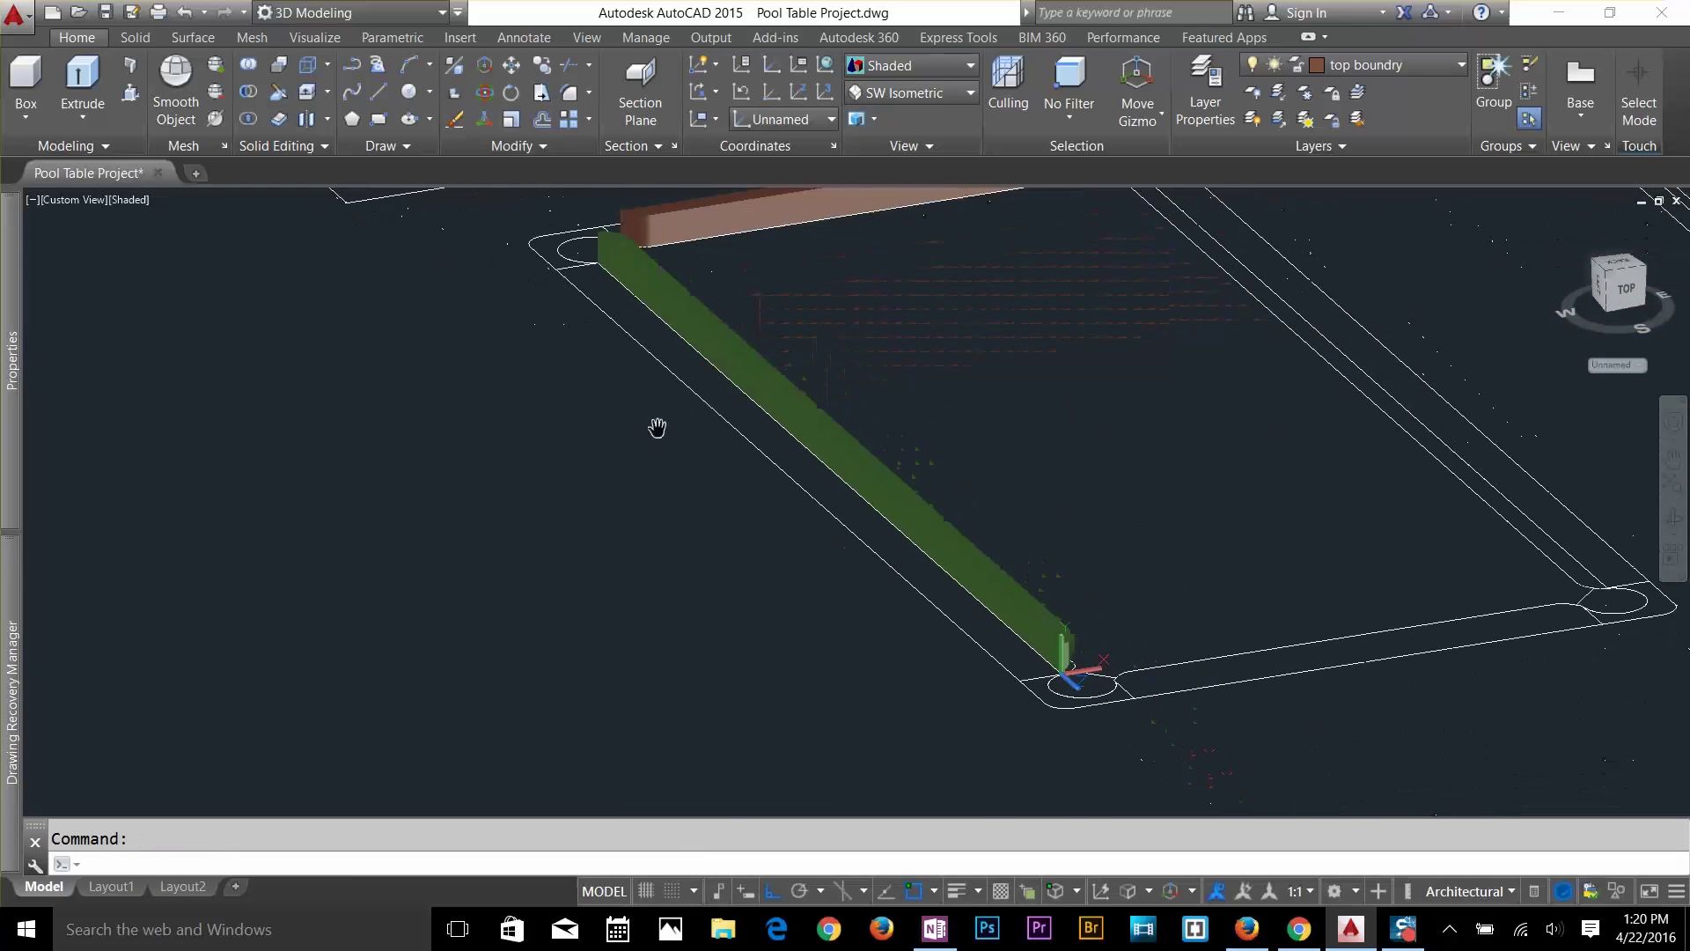
pyautogui.press('Return')
pyautogui.click(963, 502)
pyautogui.press('Return')
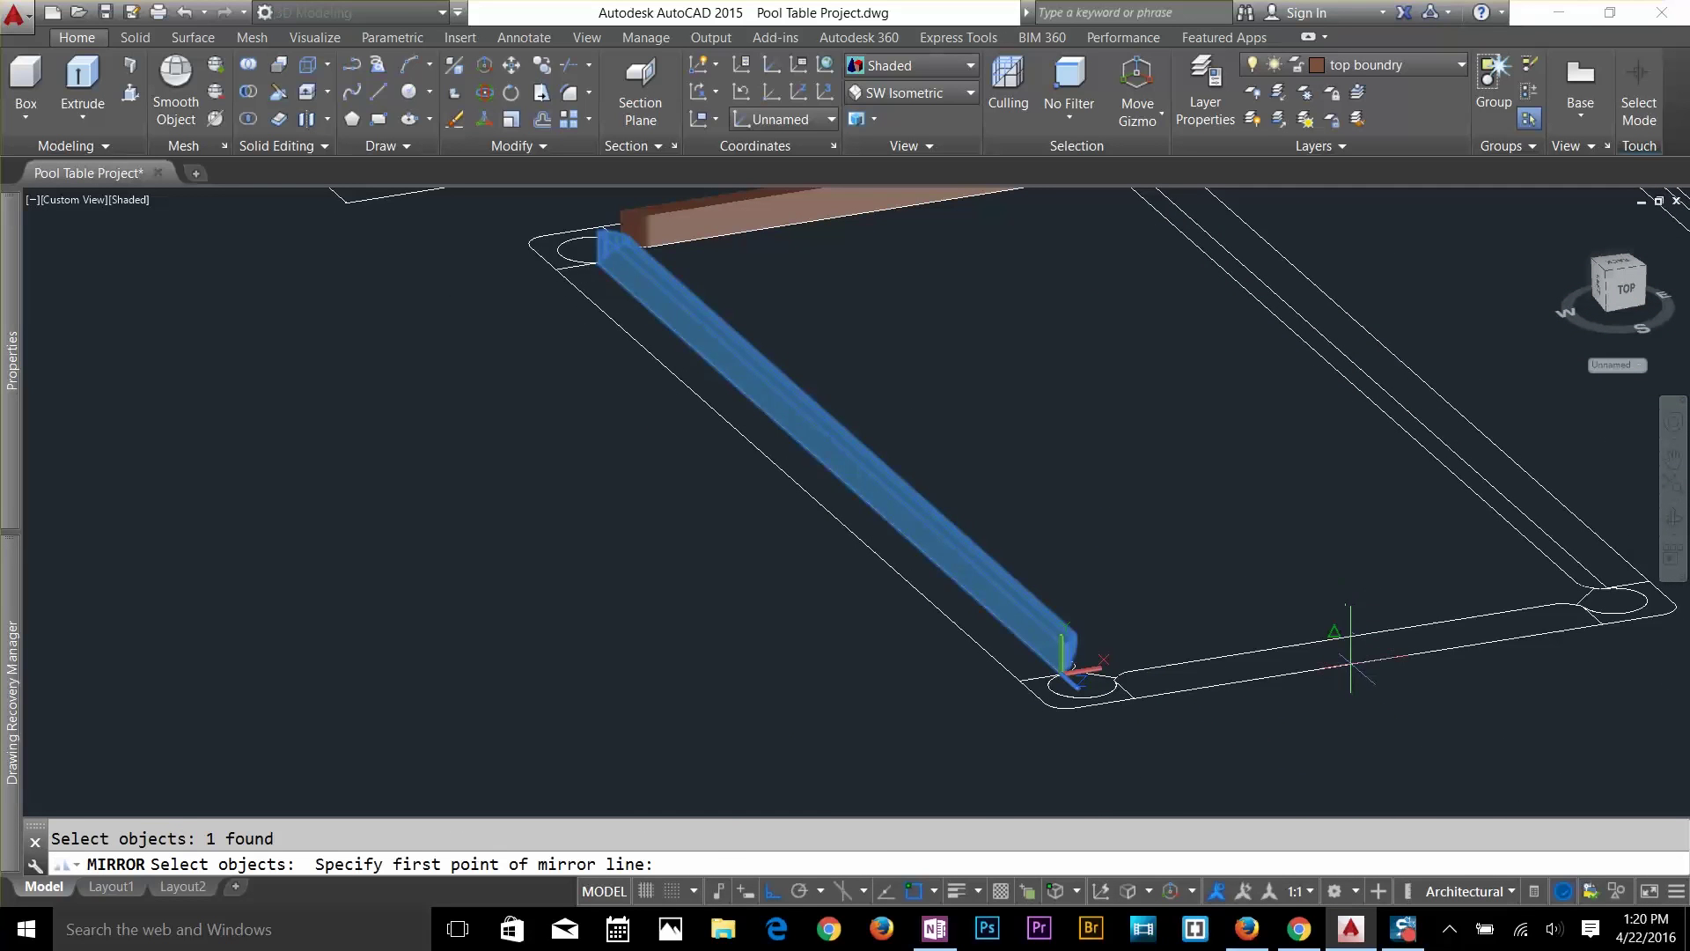
pyautogui.click(1334, 632)
pyautogui.click(1219, 452)
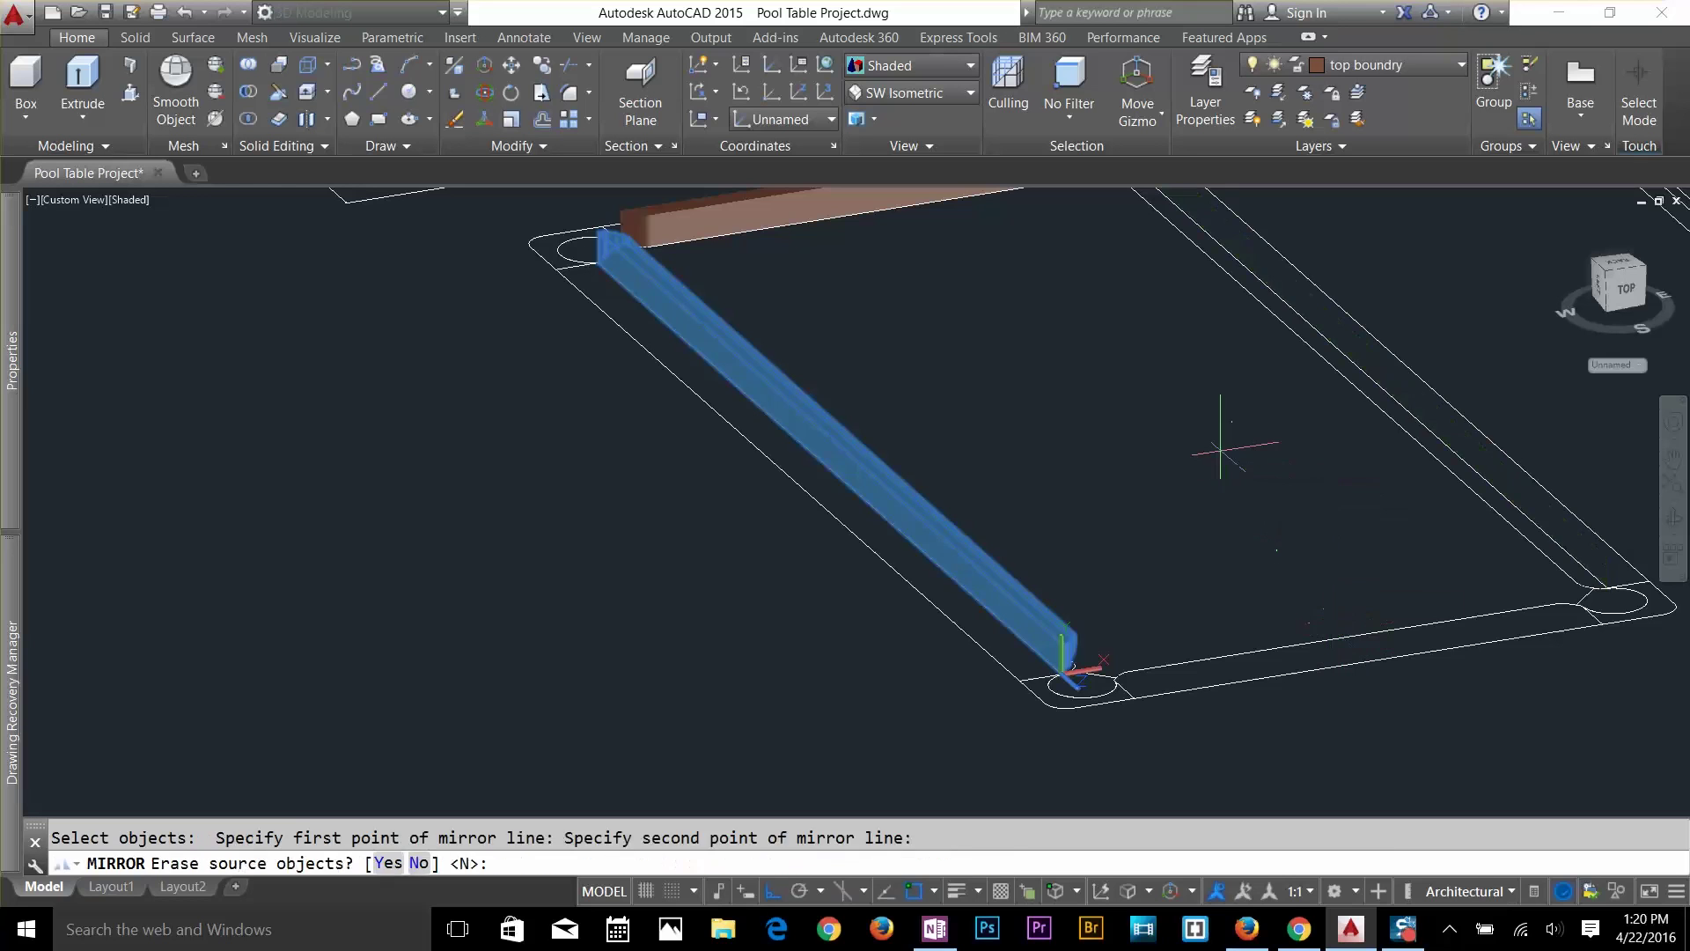
pyautogui.press('Return')
# Inspect the mirrored cushion and frame the end of the unsliced short-side cushion at the corner pocket.
pyautogui.scroll(6, 1615, 529)
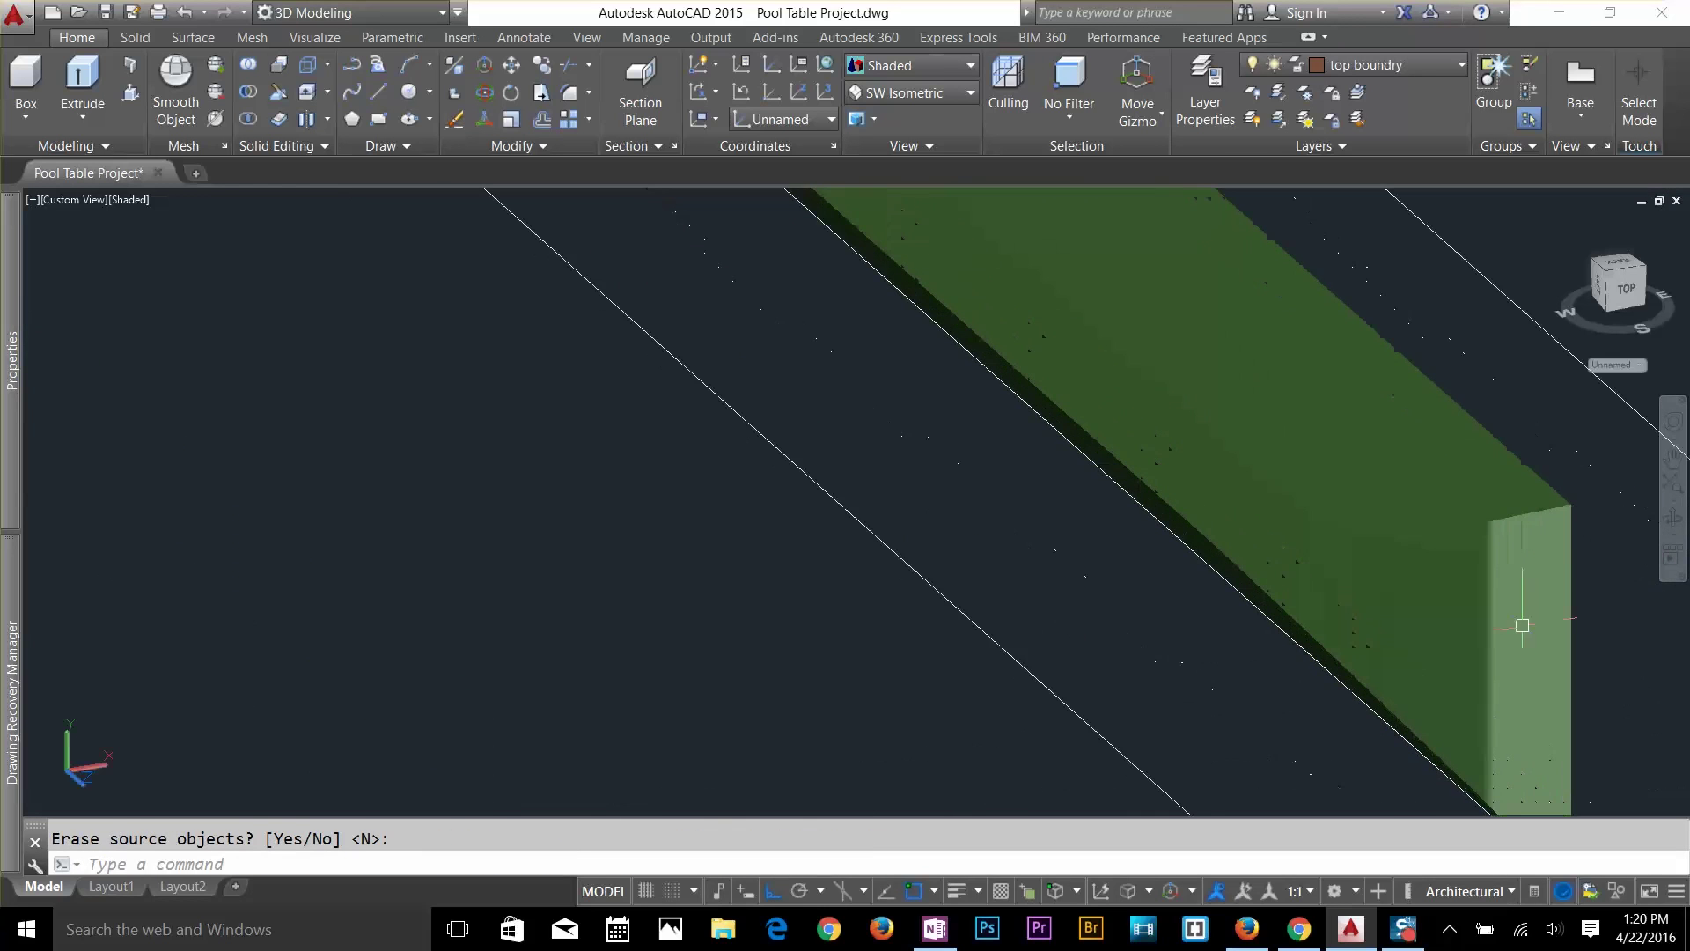
pyautogui.scroll(-3, 1531, 628)
pyautogui.scroll(-1, 1226, 663)
pyautogui.moveTo(1121, 649); pyautogui.dragTo(1456, 543, button='middle')
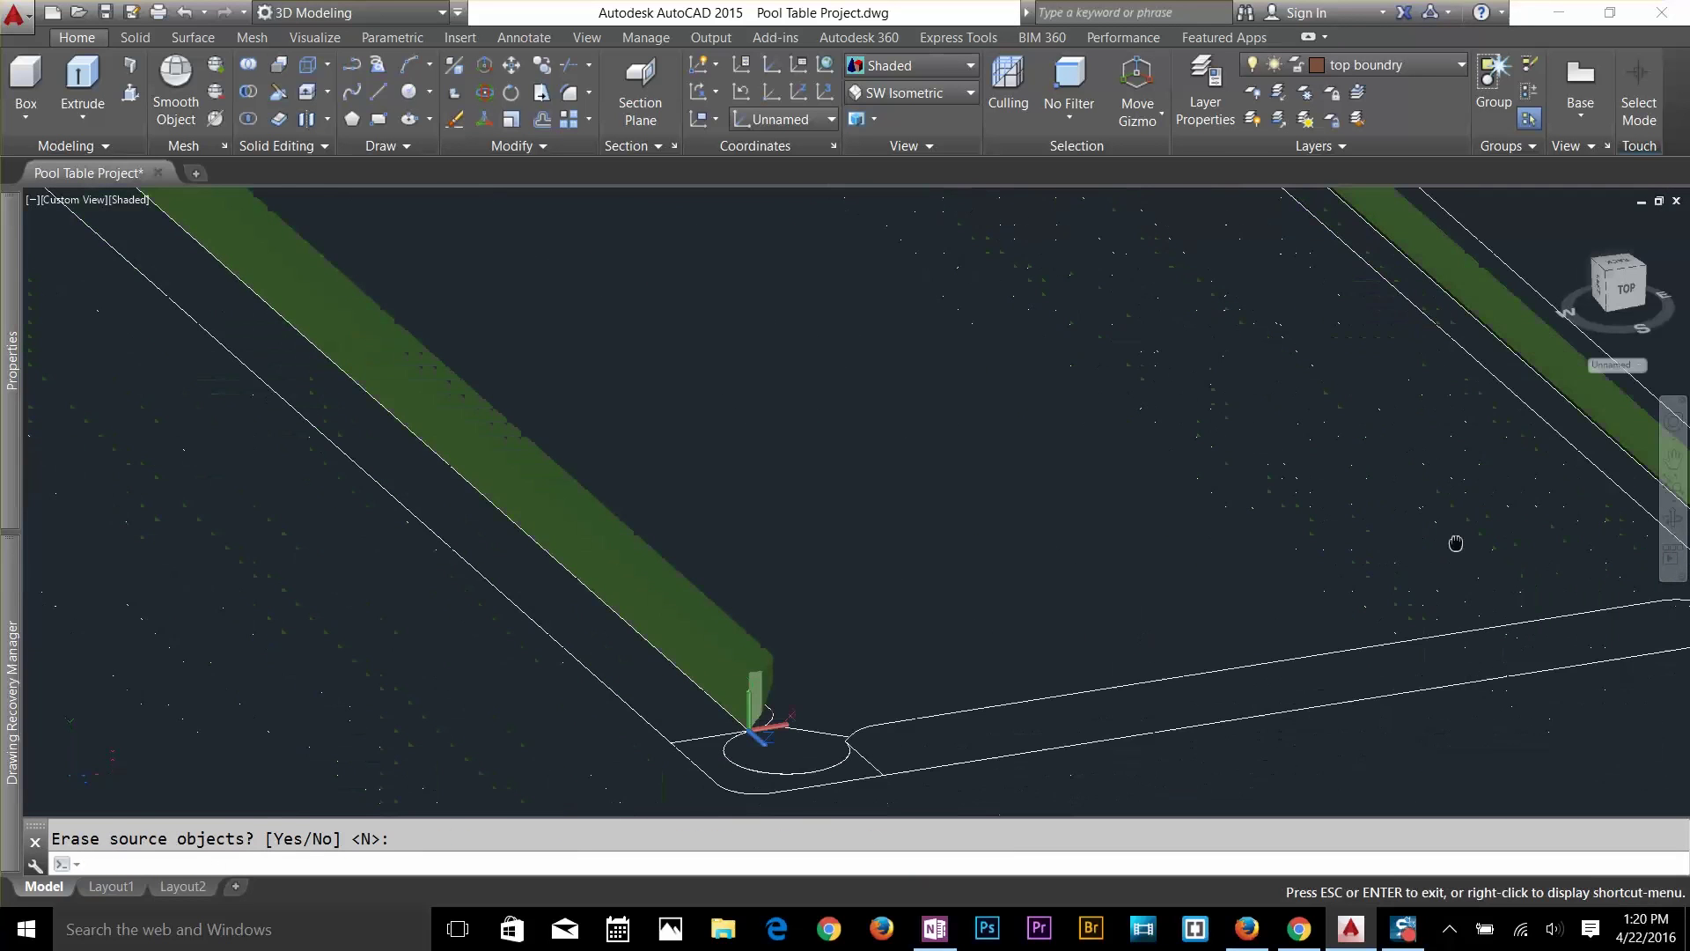
pyautogui.scroll(-5, 1043, 621)
pyautogui.moveTo(714, 303); pyautogui.dragTo(1139, 480, button='middle')
pyautogui.scroll(5, 1133, 475)
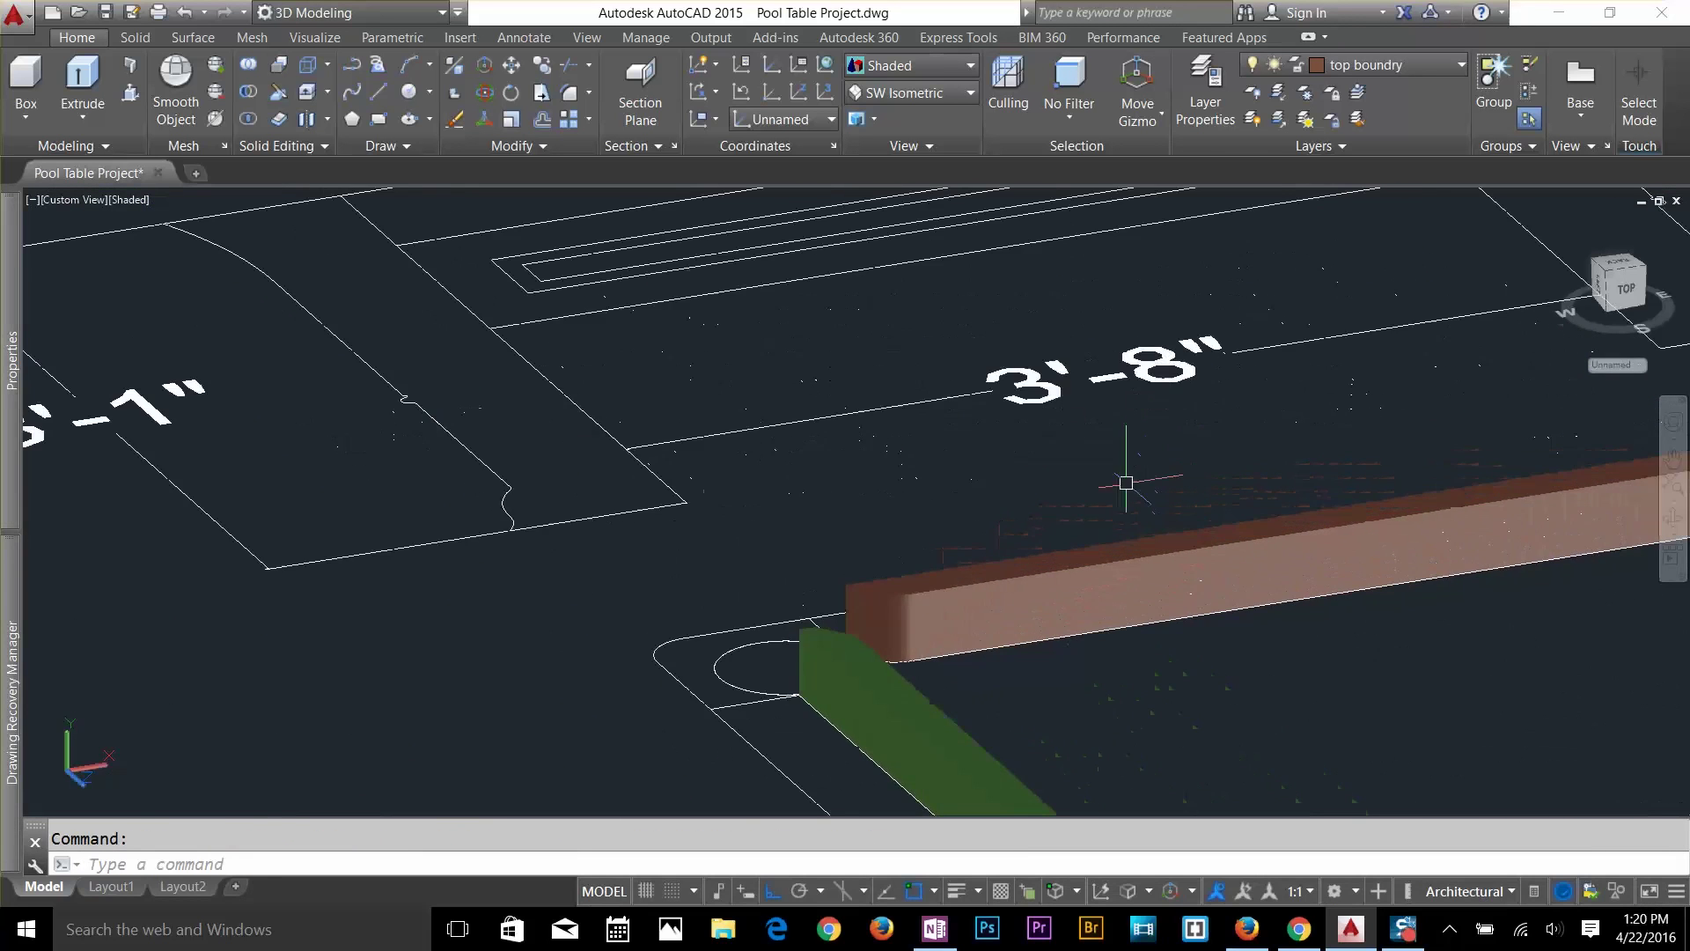
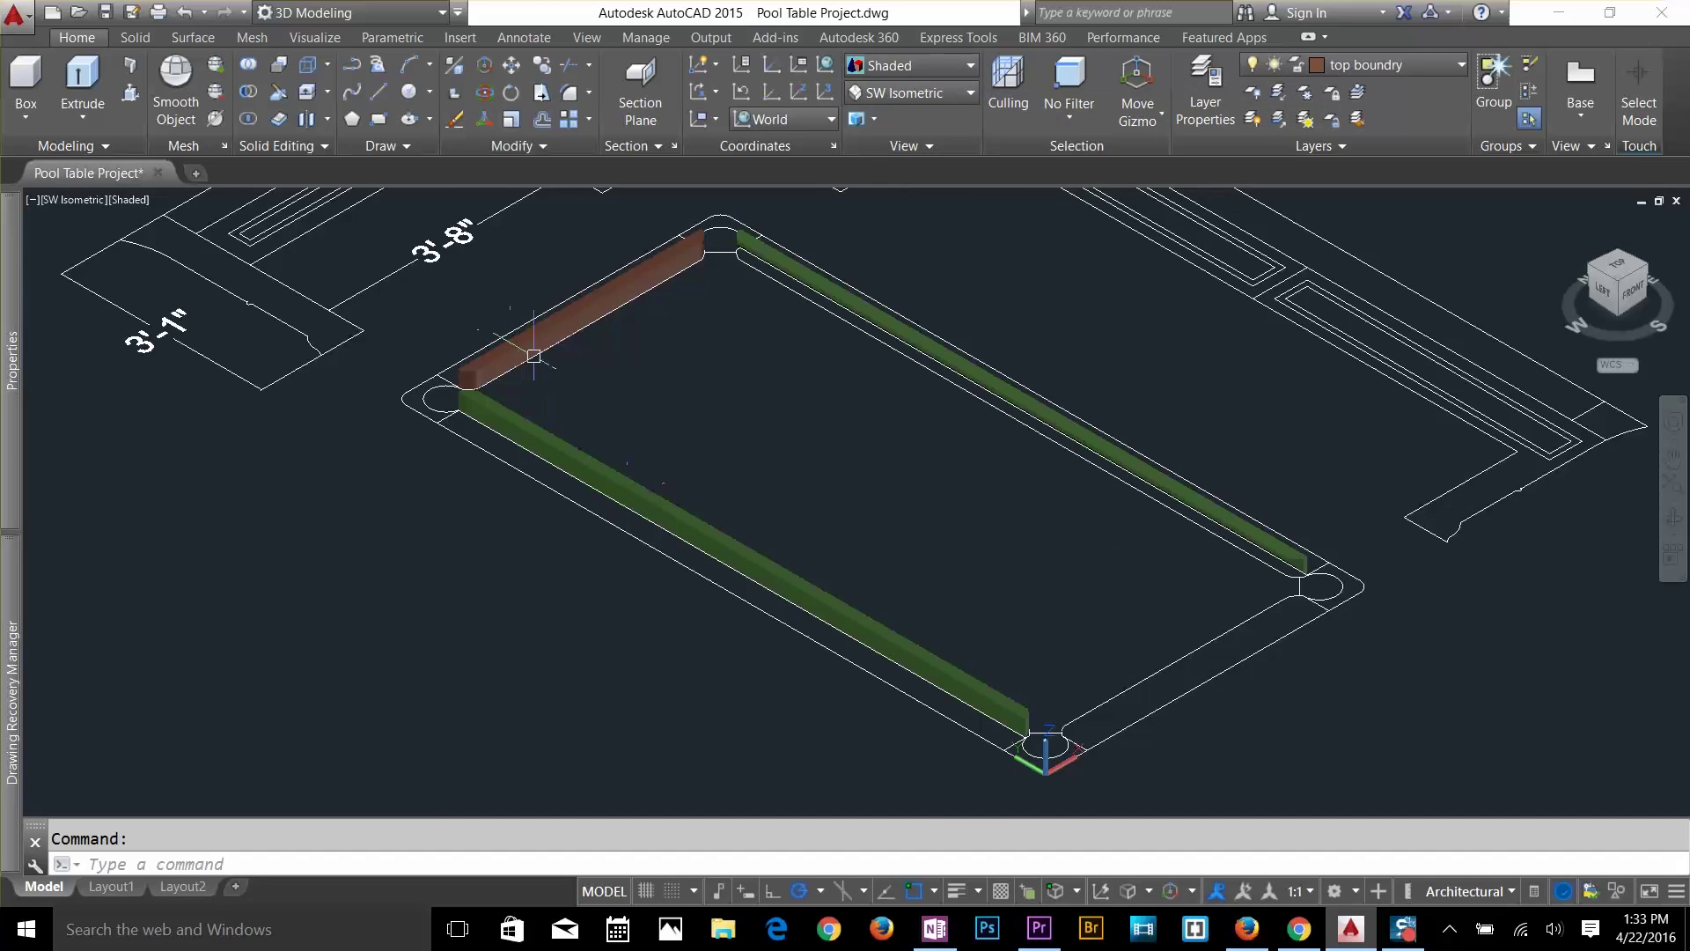
# Switch the model's visual style from Shaded to Wireframe.
pyautogui.click(913, 84)
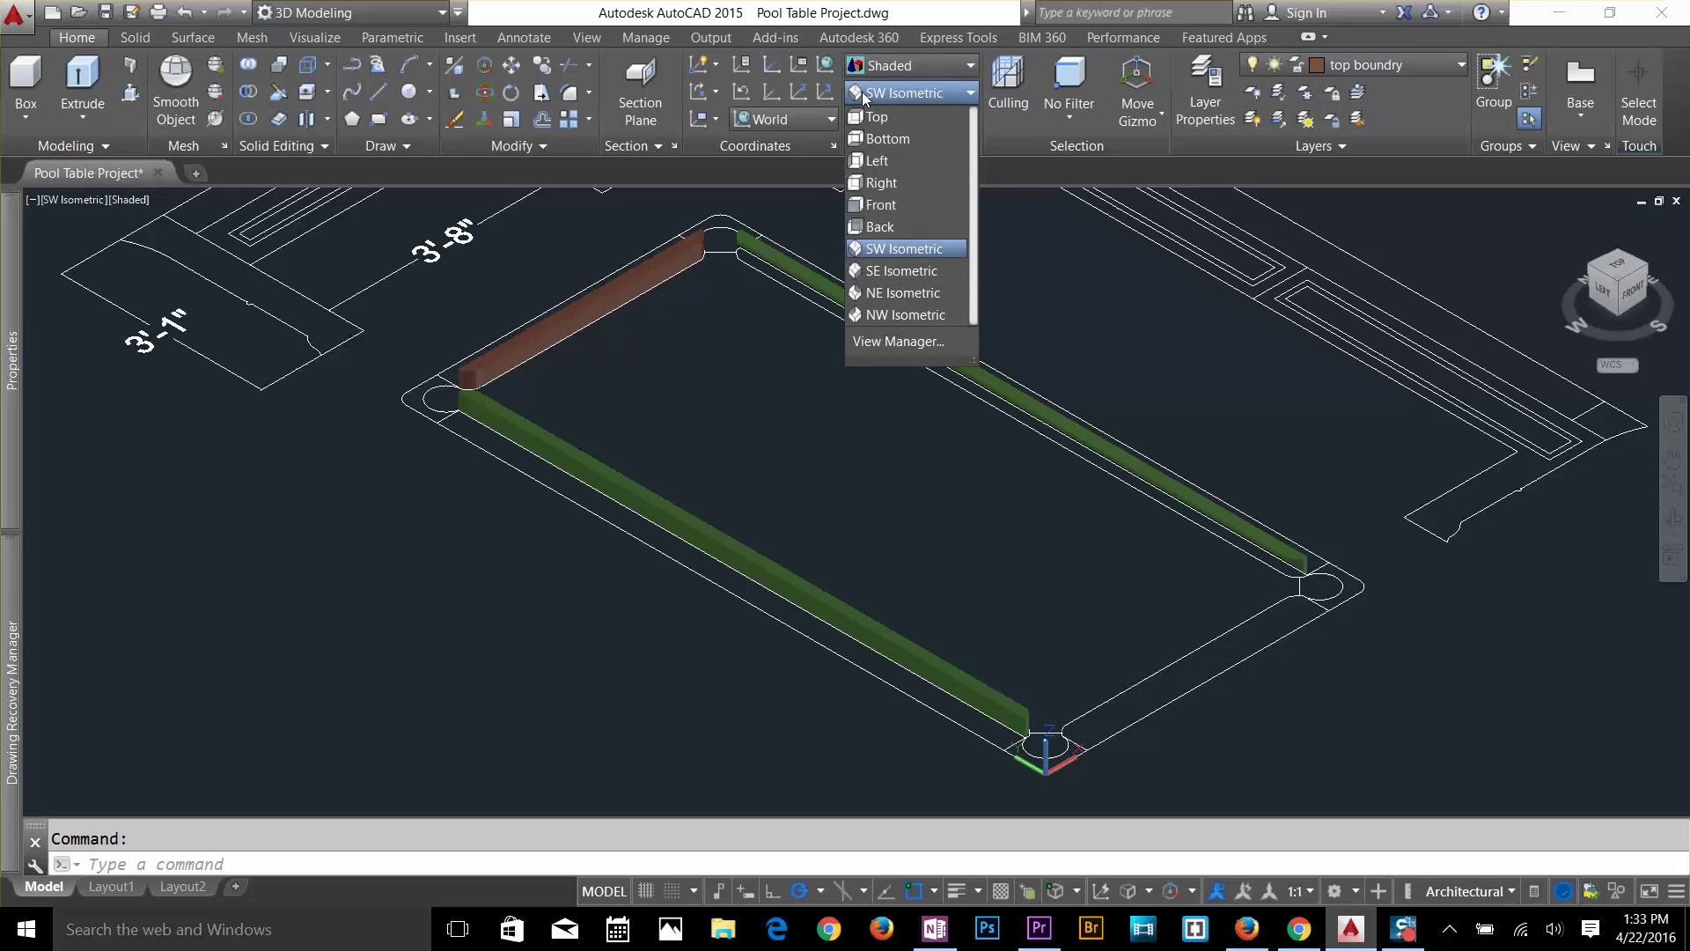
pyautogui.click(913, 65)
pyautogui.click(917, 72)
pyautogui.click(912, 93)
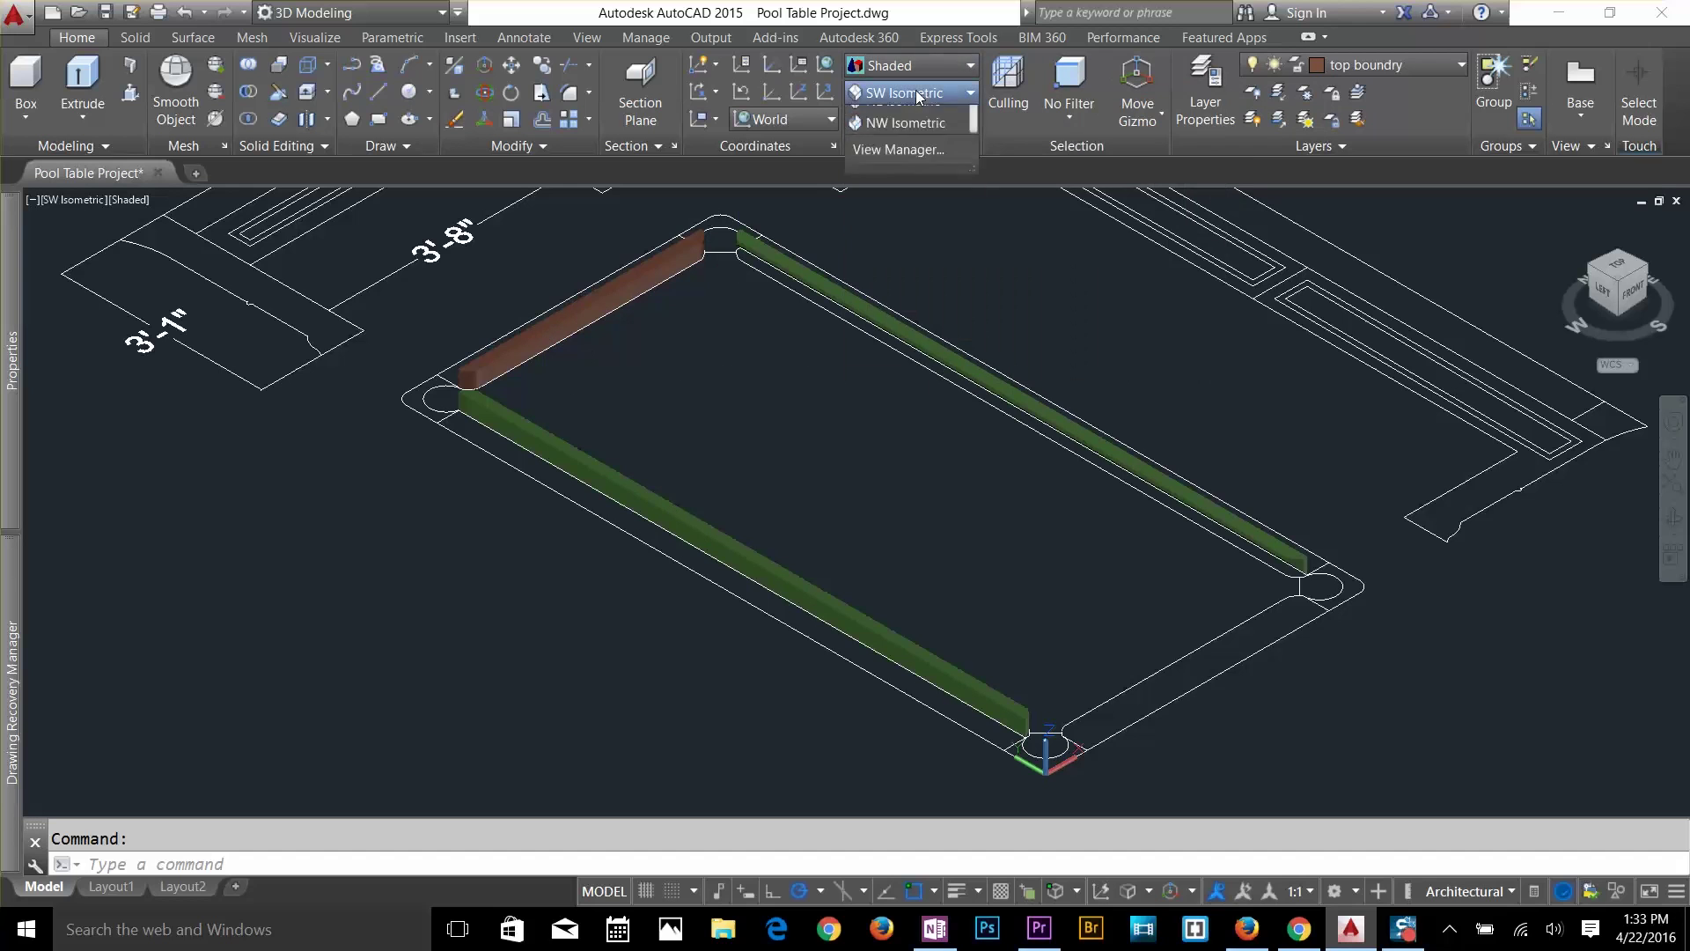
pyautogui.click(889, 78)
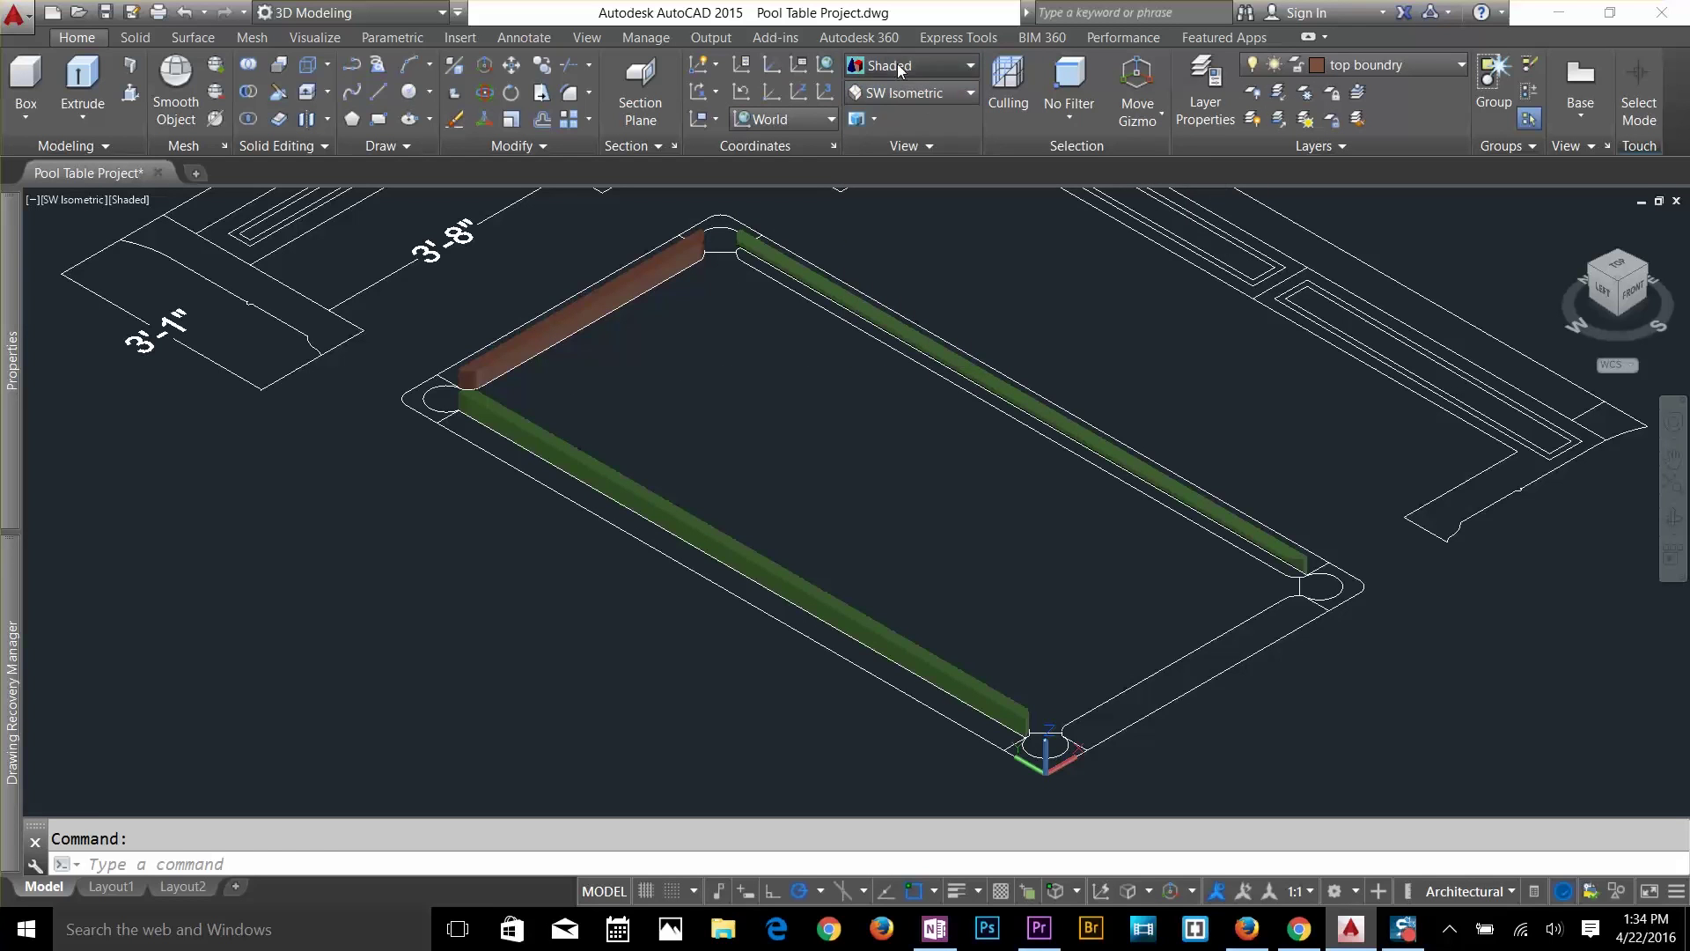
pyautogui.click(898, 69)
pyautogui.click(890, 282)
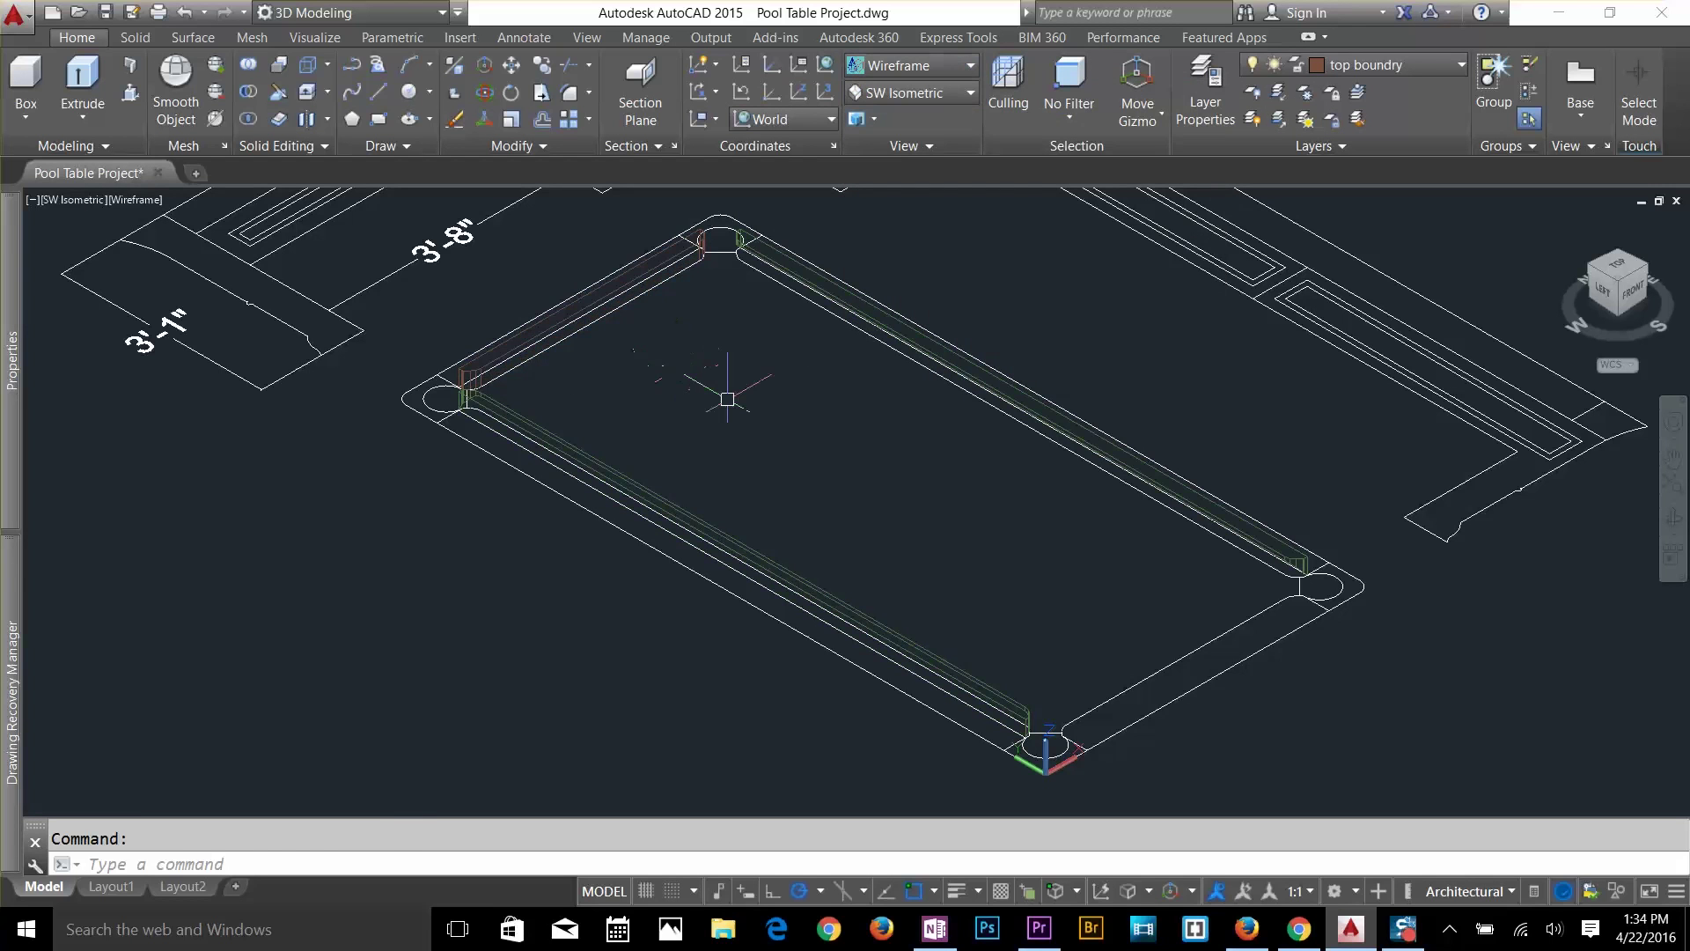
# Copy the long cushion nearest the front, from its lower edge midpoint, to the empty space outside the table.
pyautogui.press('Return')
pyautogui.click(587, 455)
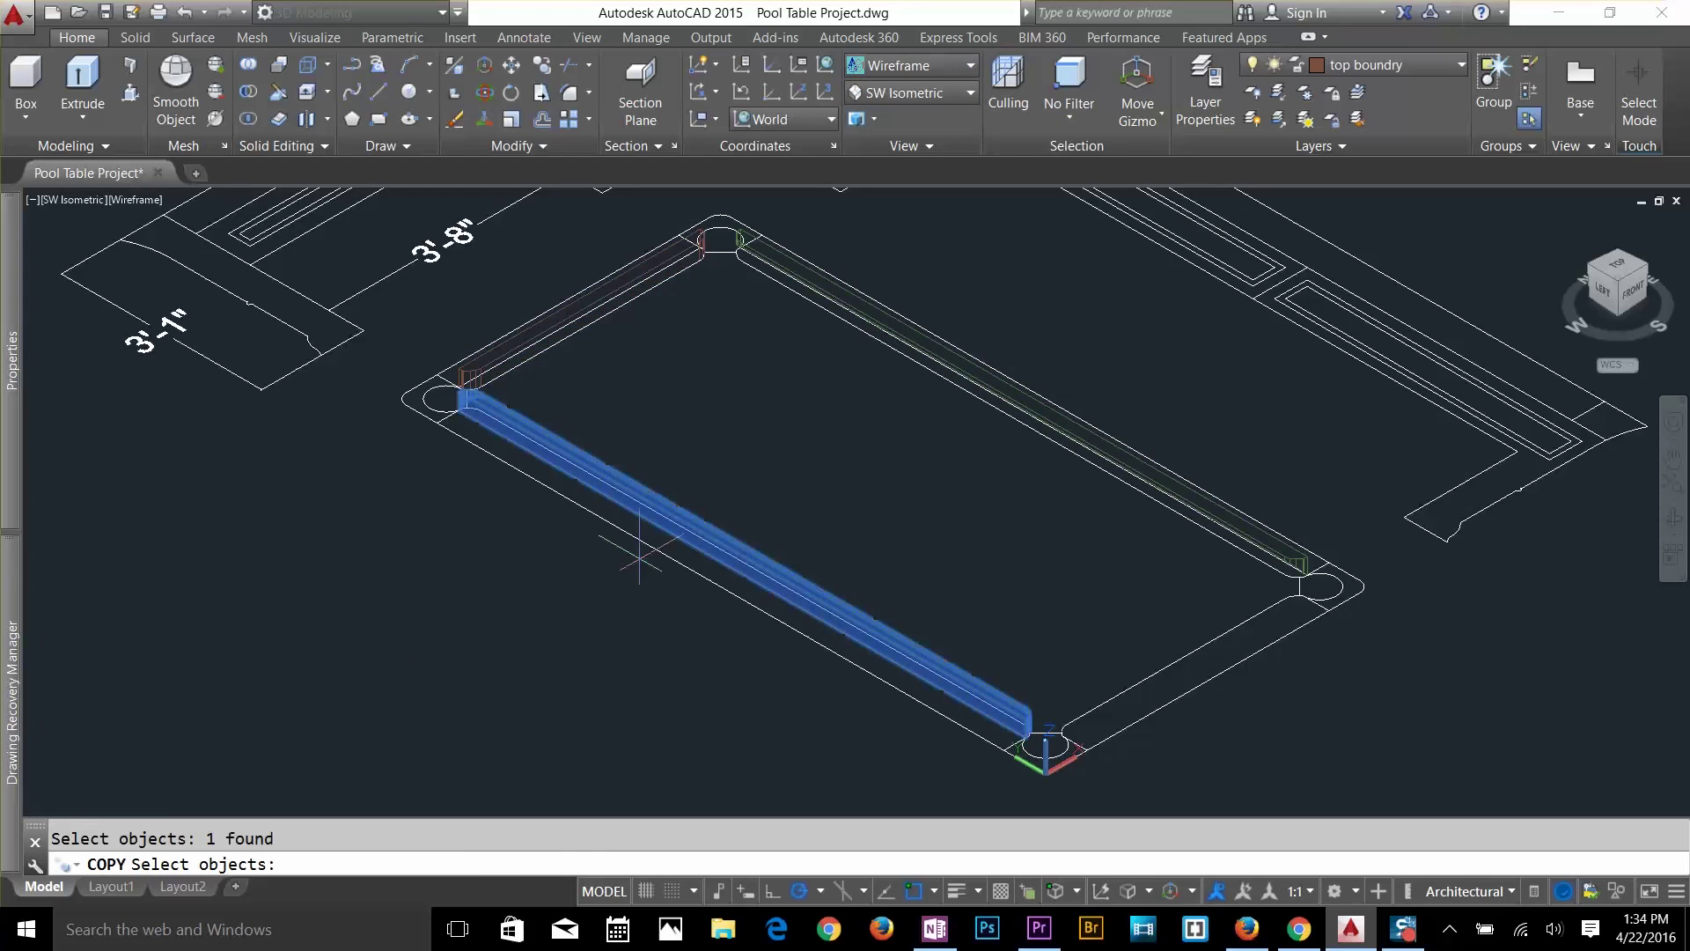
pyautogui.press('Return')
pyautogui.click(742, 574)
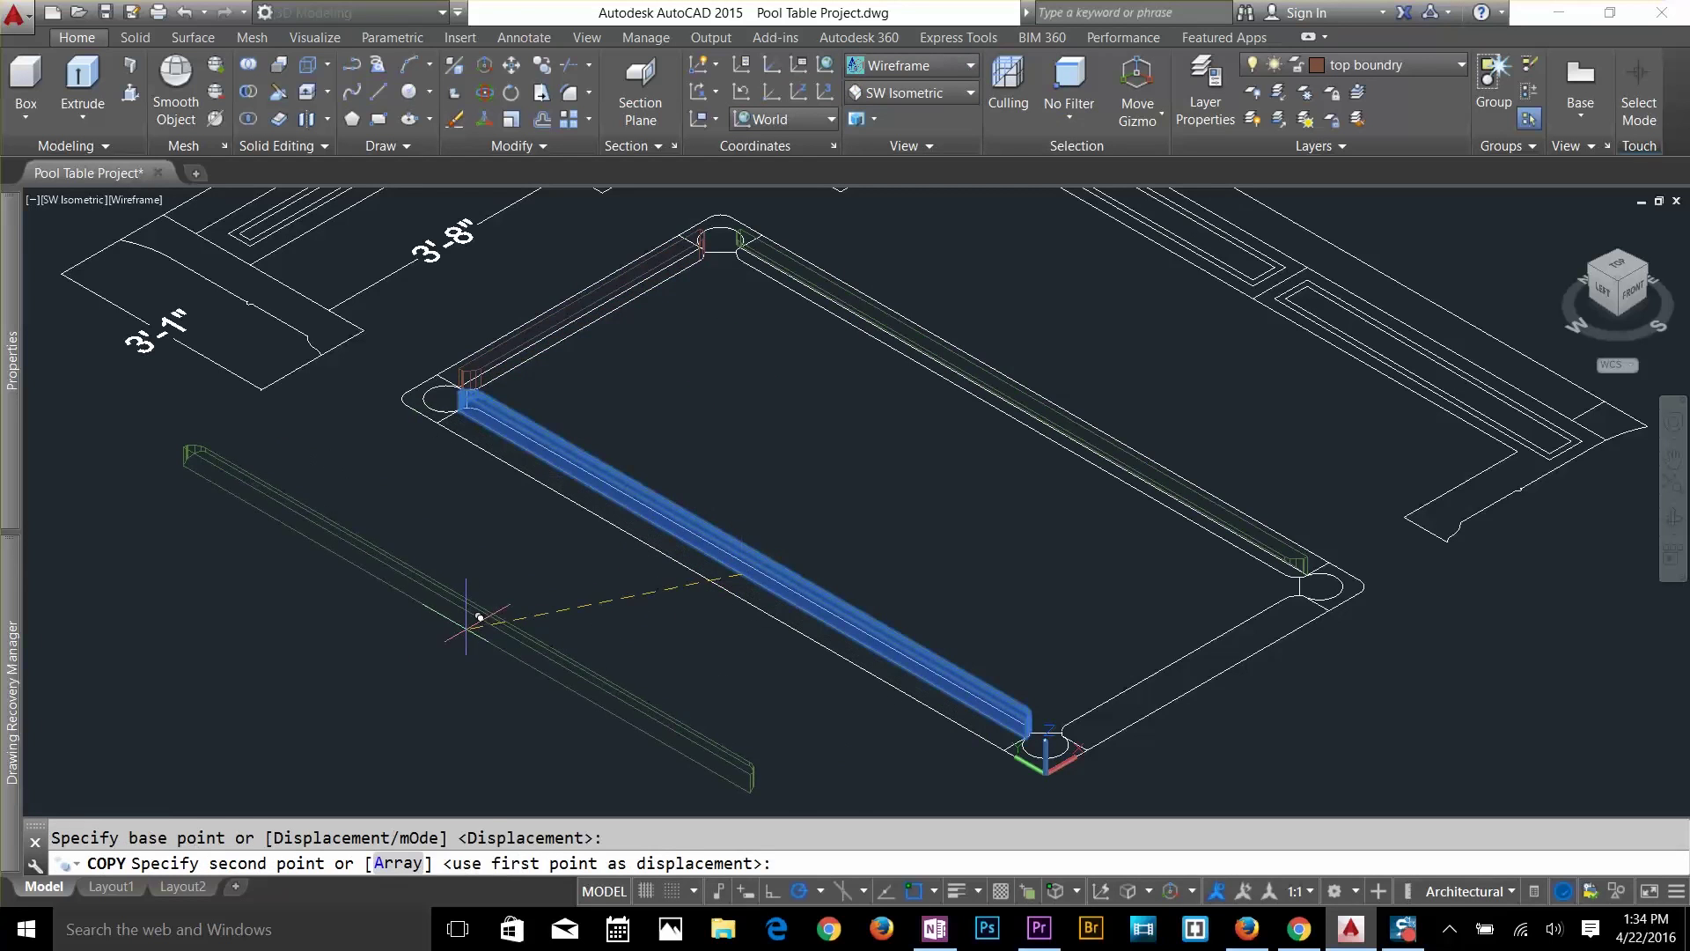
pyautogui.click(468, 624)
pyautogui.press('Escape')
# Rotate the copied cushion about its lower edge midpoint until it runs parallel to the table's short sides.
pyautogui.write('ro')
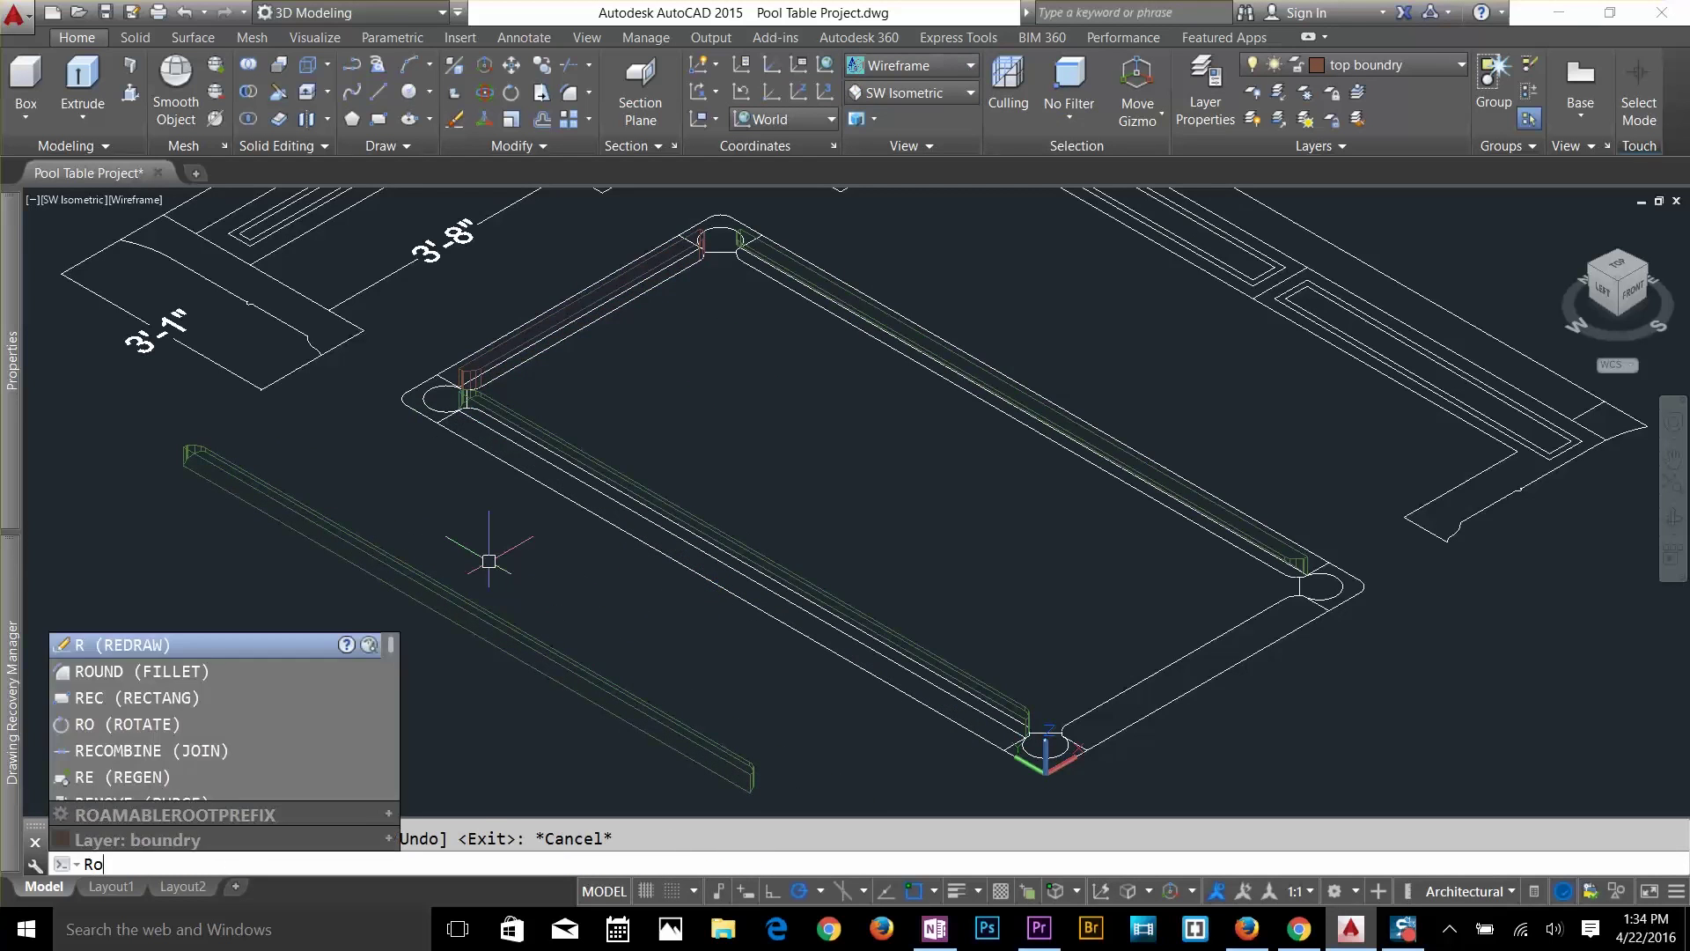
pyautogui.press('Return')
pyautogui.click(478, 626)
pyautogui.press('Return')
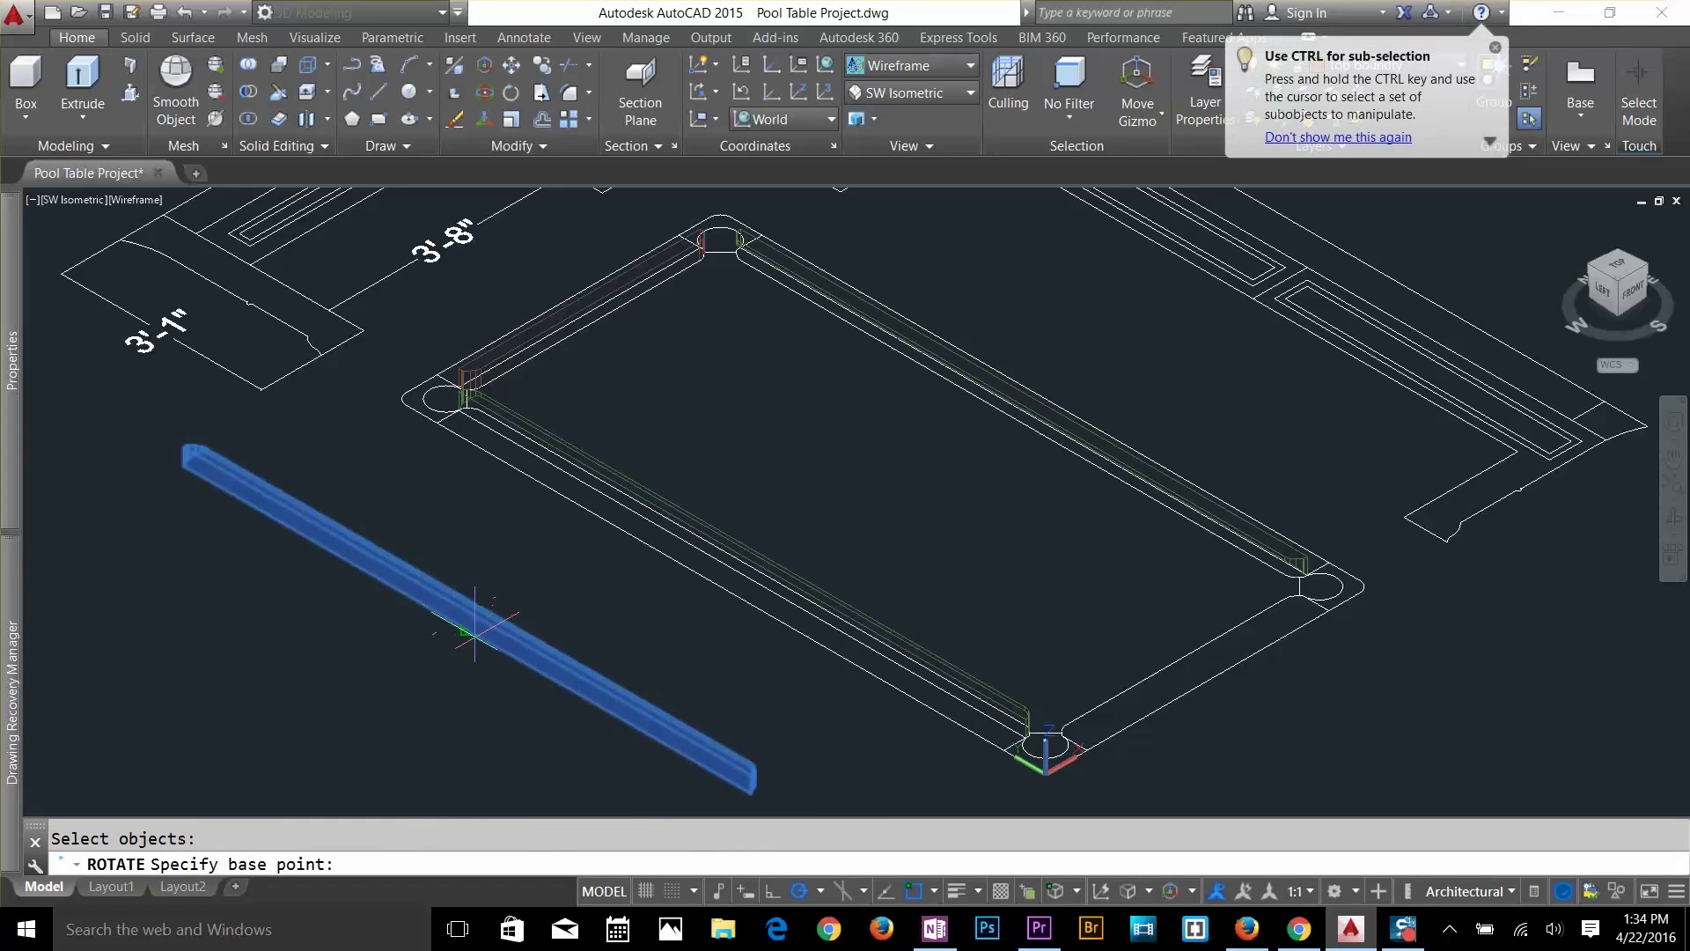
pyautogui.click(466, 630)
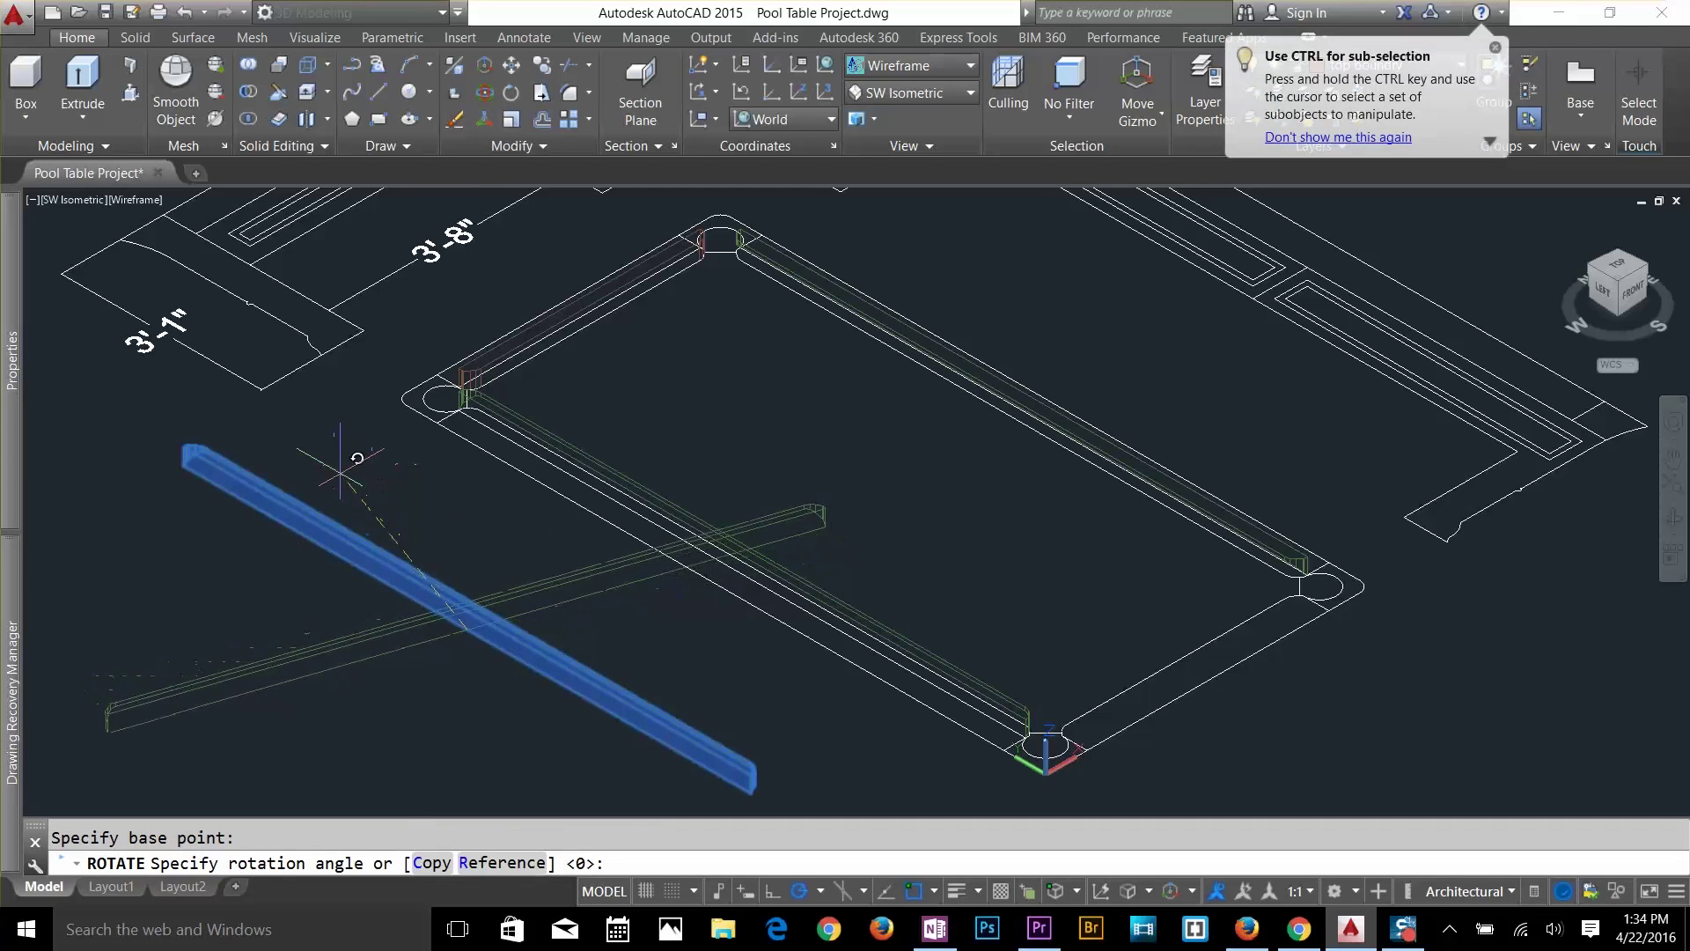
pyautogui.scroll(-2, 534, 558)
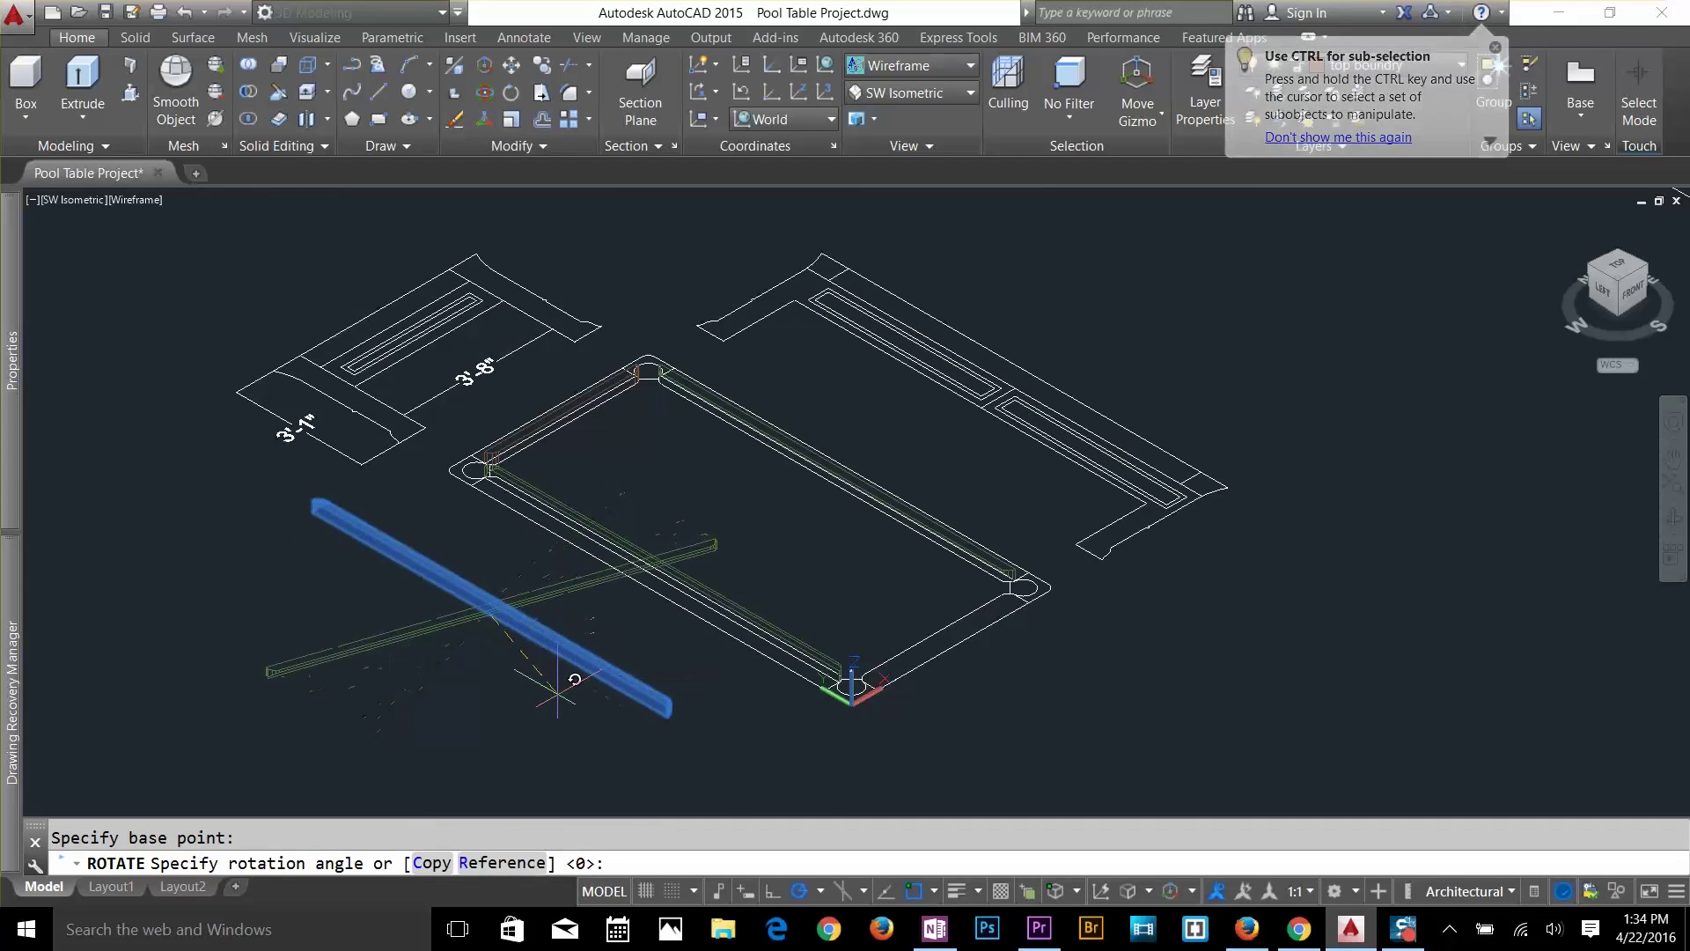
pyautogui.click(697, 719)
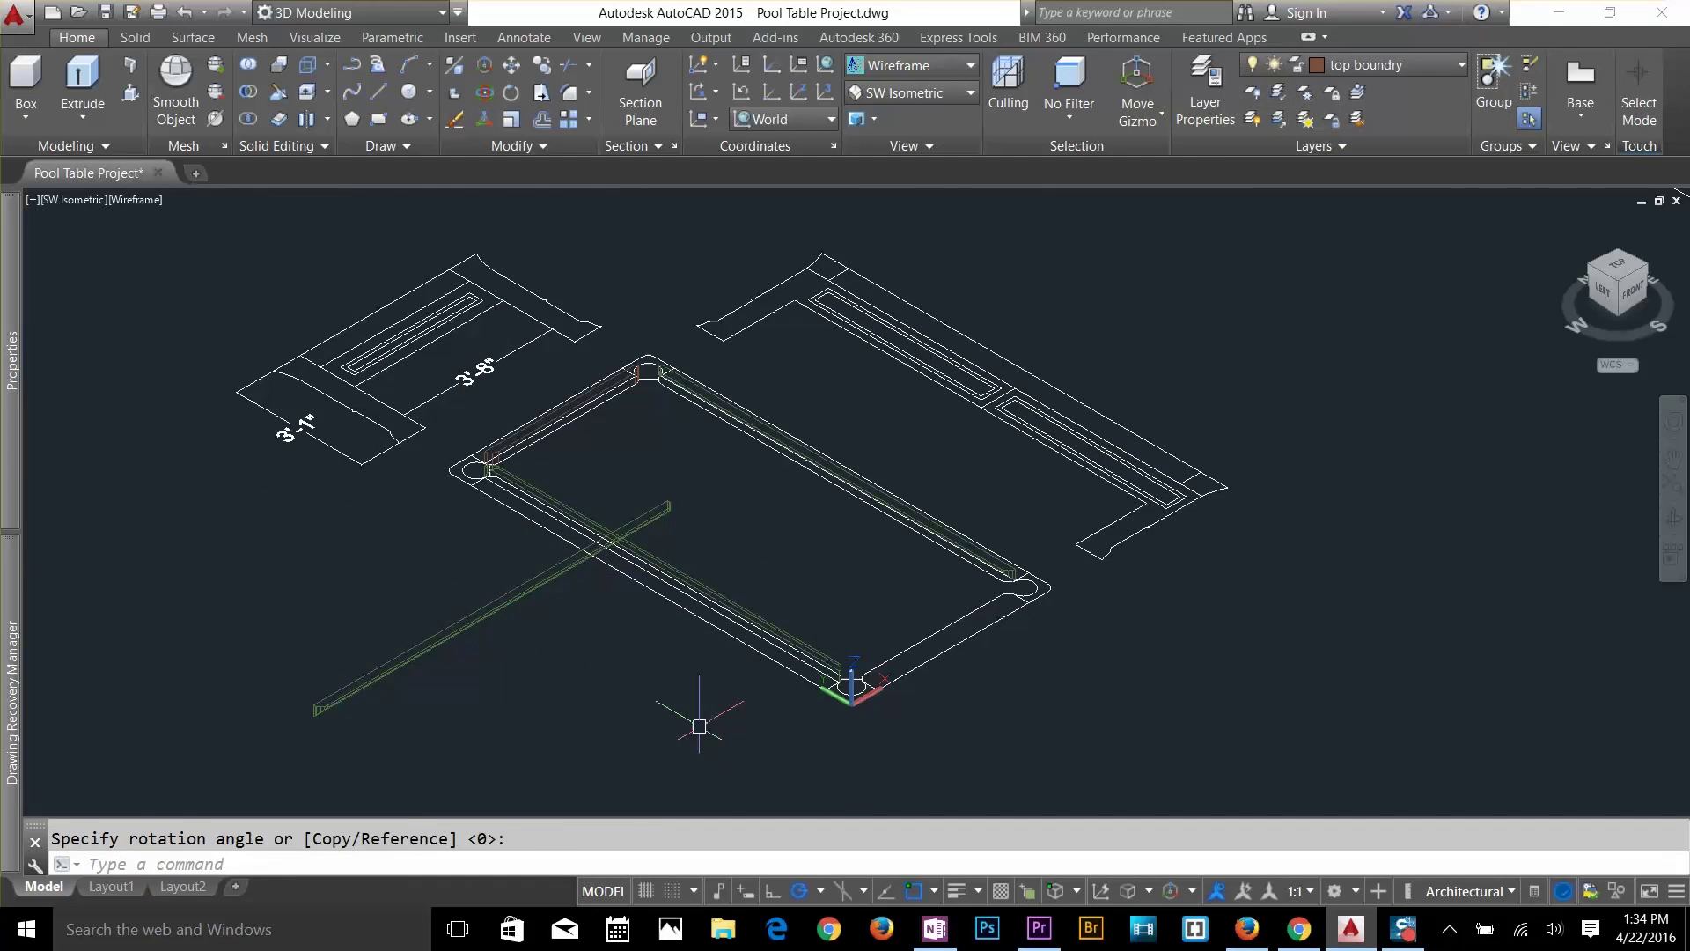
pyautogui.scroll(2, 491, 594)
pyautogui.scroll(2, 488, 597)
pyautogui.press('Escape')
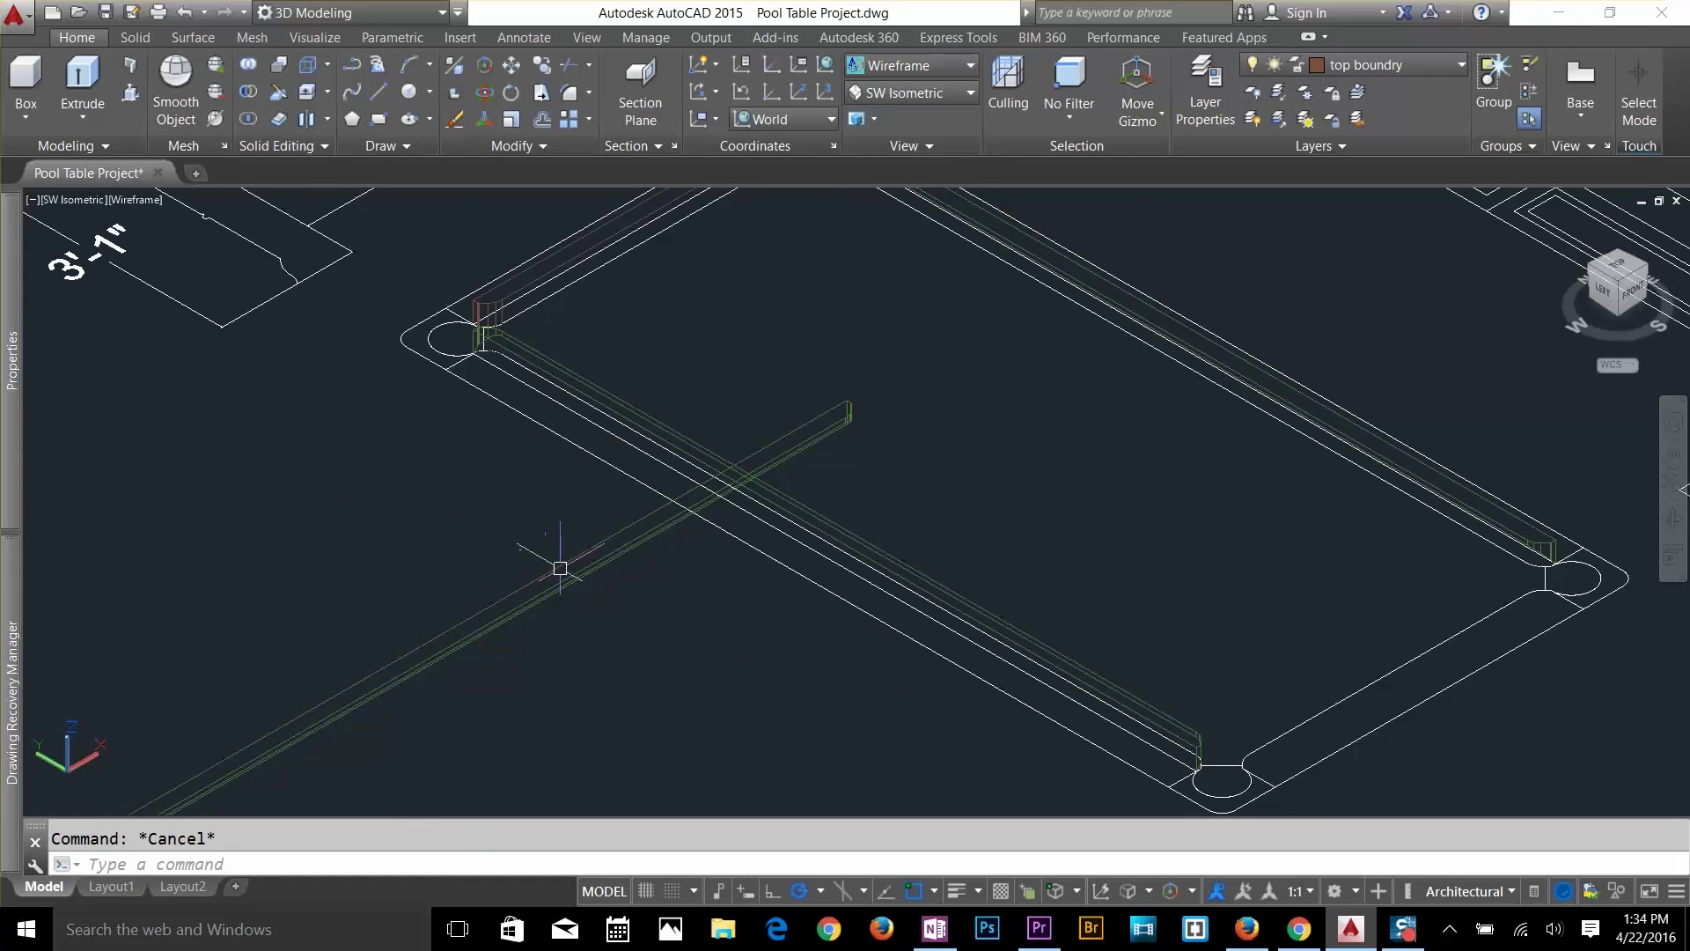
# In the NE Isometric view, move the rotated cushion by its lower edge midpoint onto the short-side cushion's lower outer edge midpoint.
pyautogui.click(933, 93)
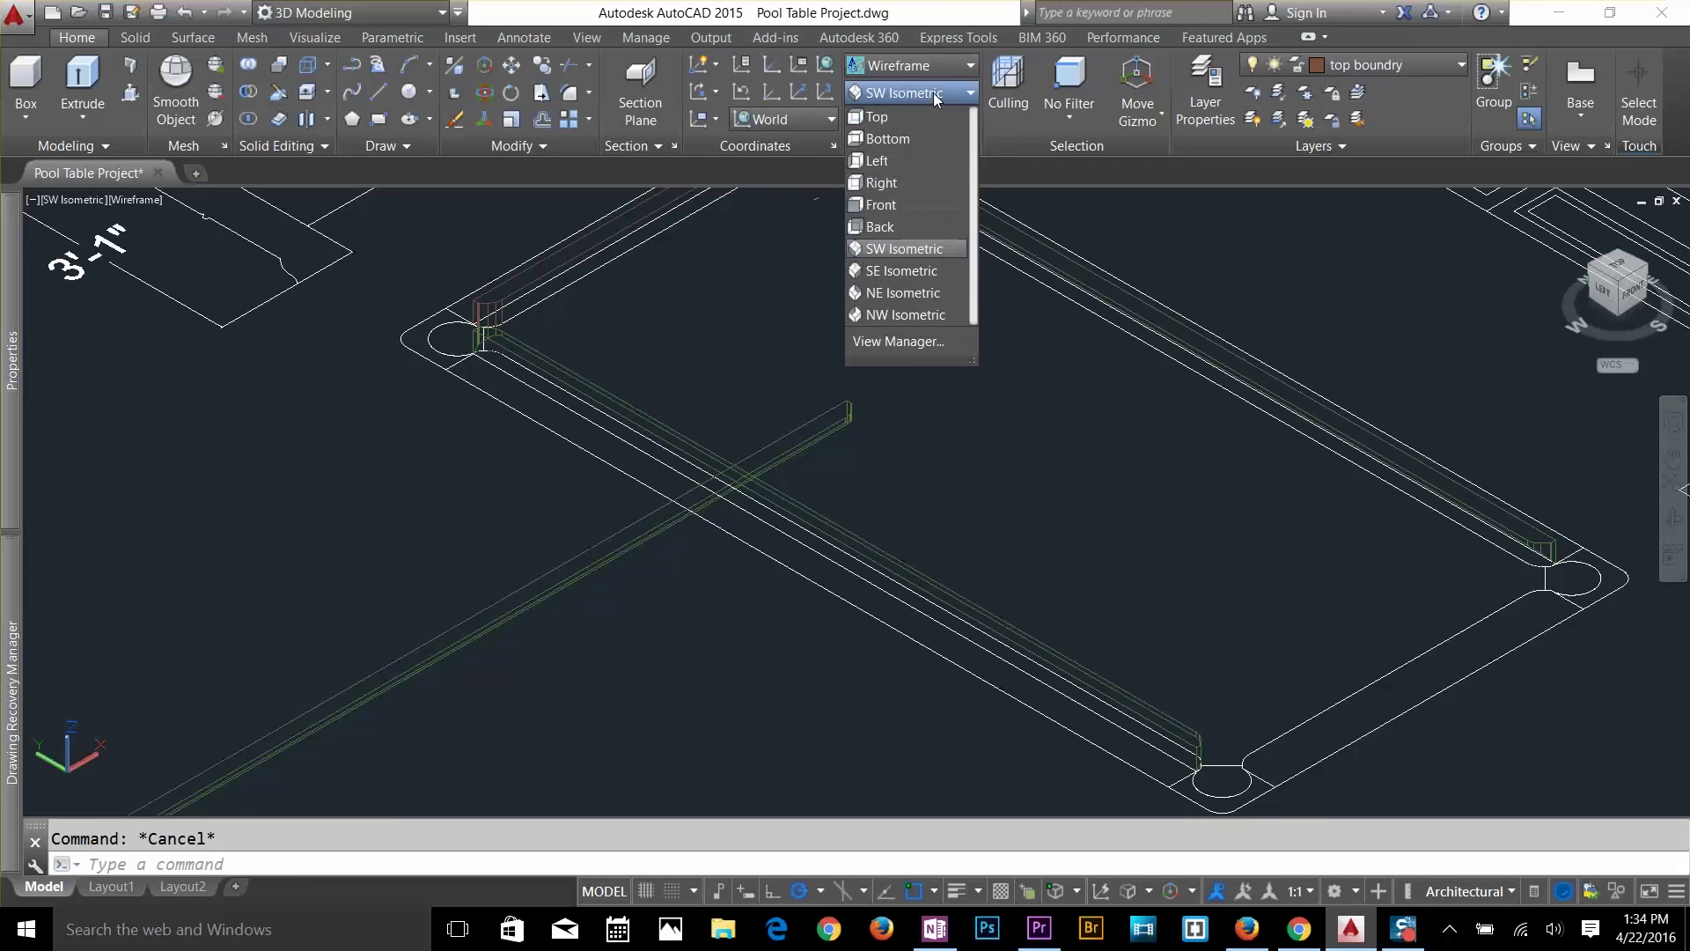
pyautogui.click(905, 285)
pyautogui.scroll(5, 931, 534)
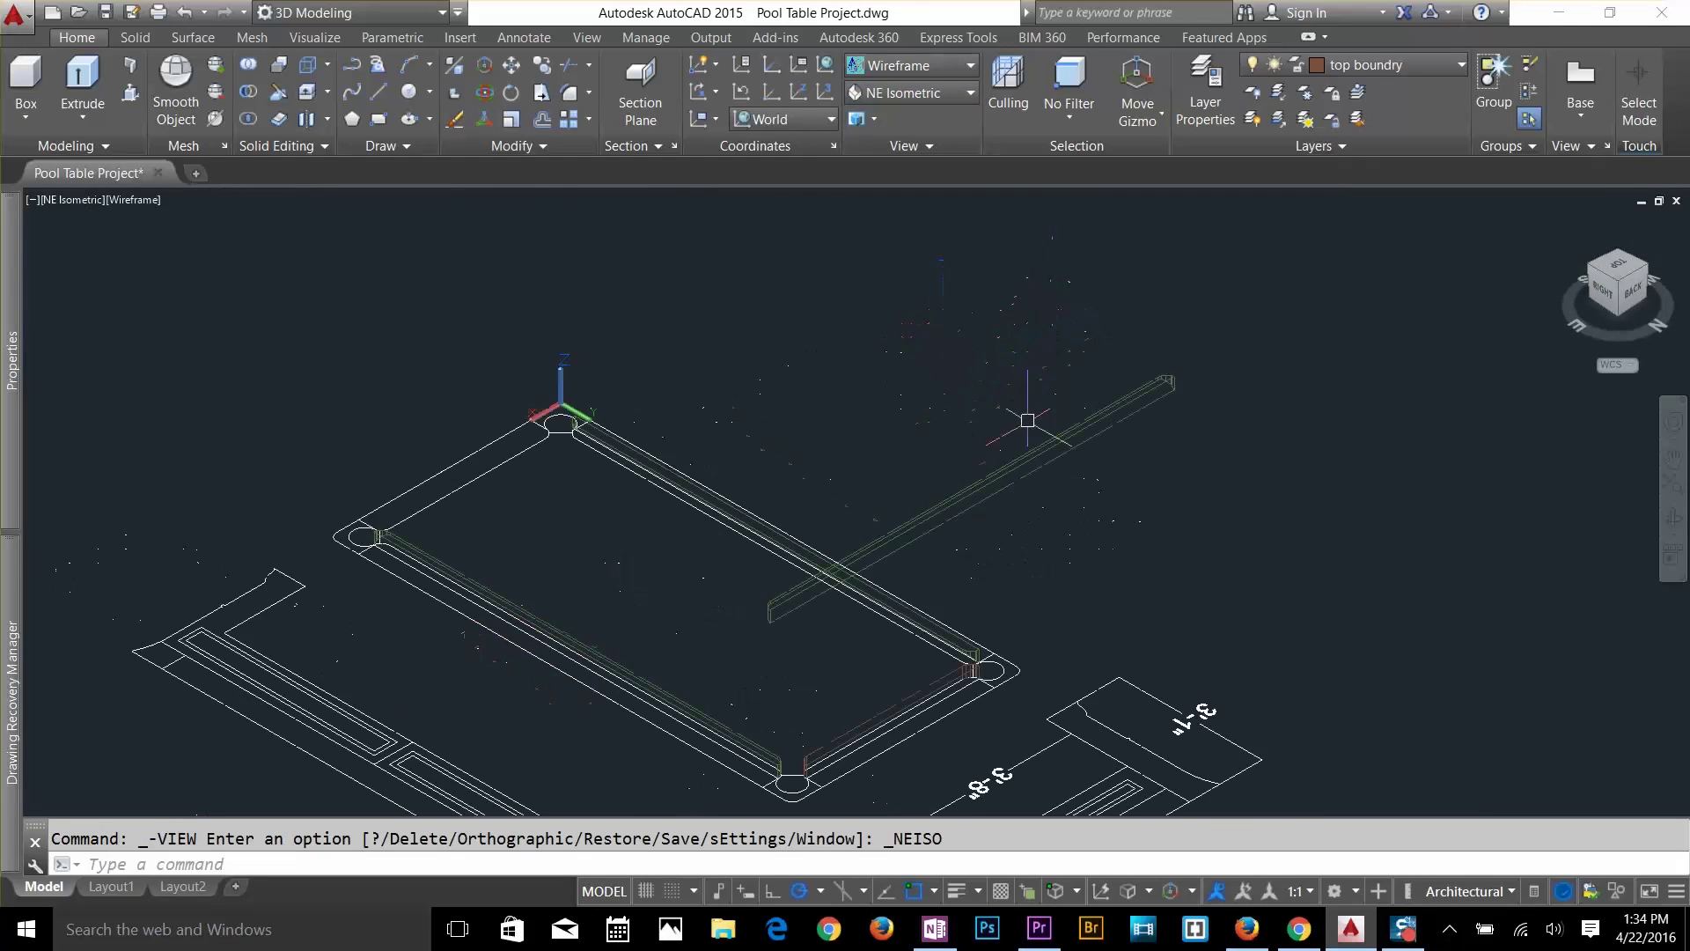
pyautogui.write('m')
pyautogui.press('Return')
pyautogui.click(997, 496)
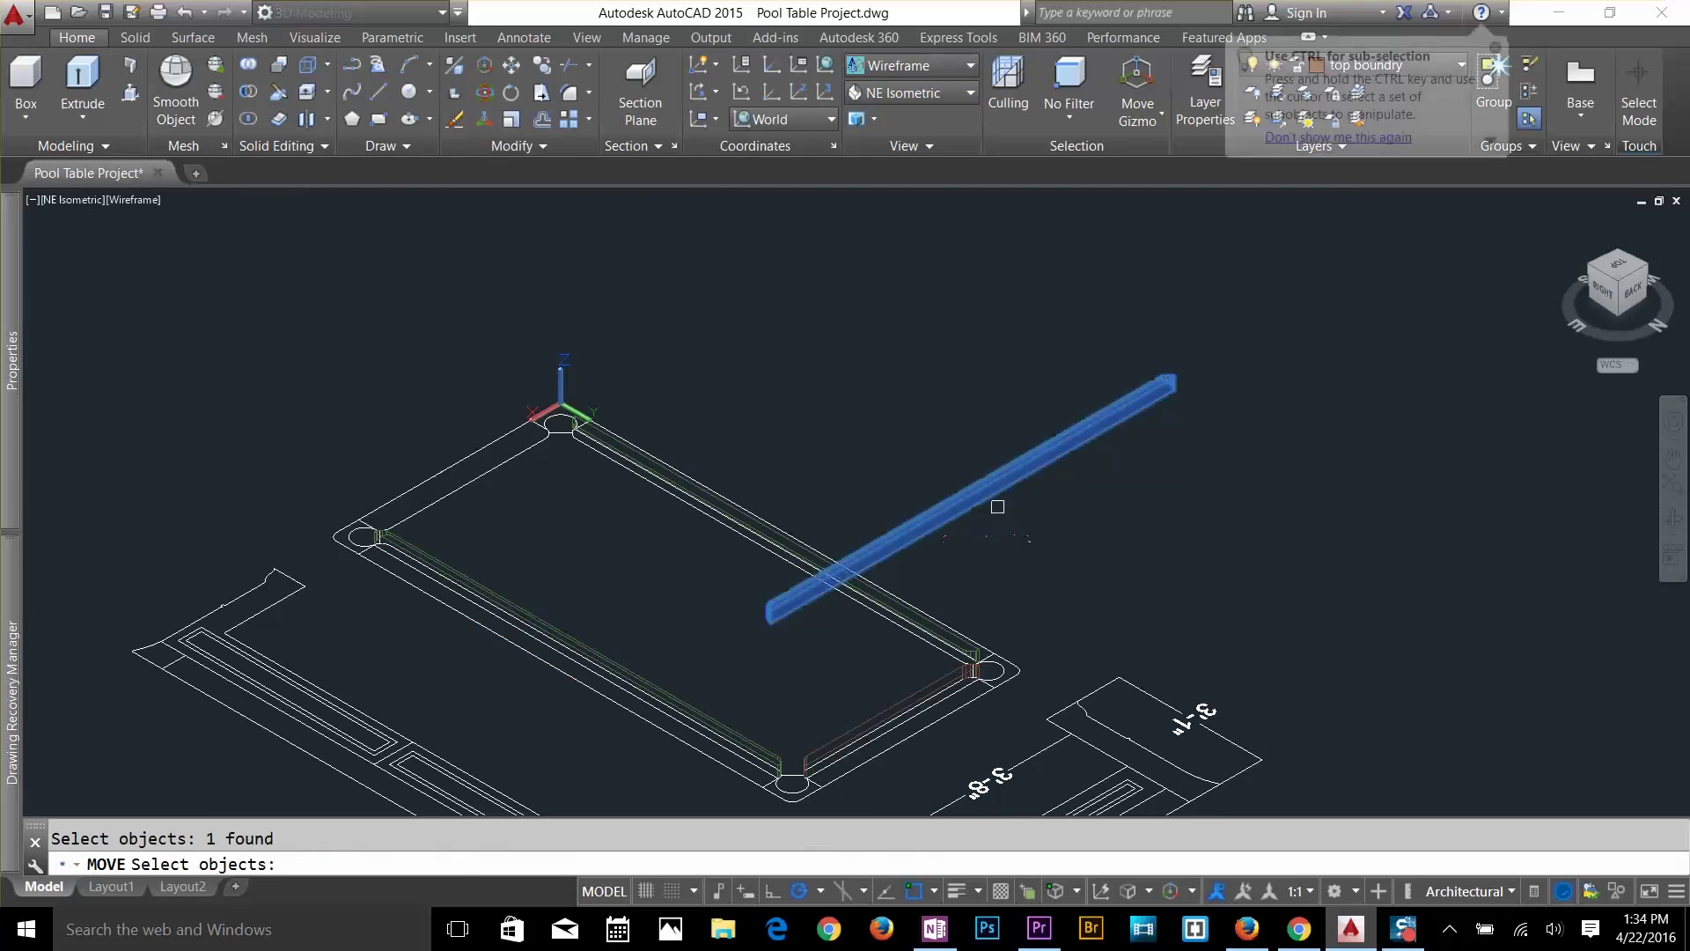
pyautogui.press('Return')
pyautogui.scroll(5, 1002, 490)
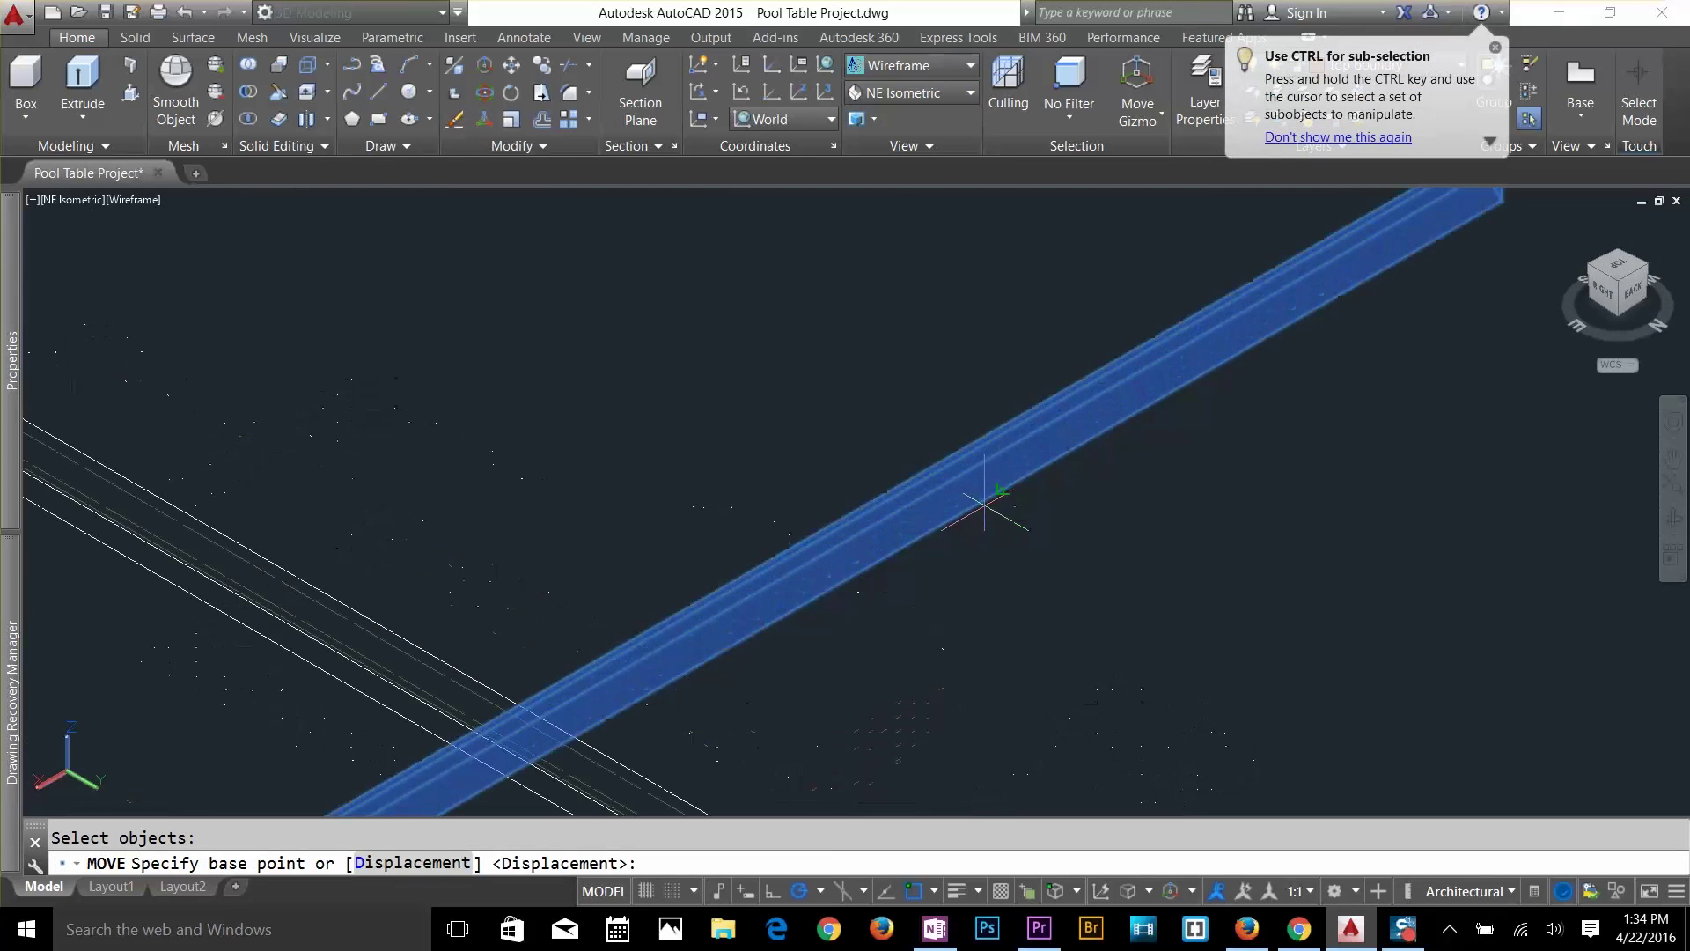
pyautogui.click(913, 542)
pyautogui.scroll(-5, 924, 528)
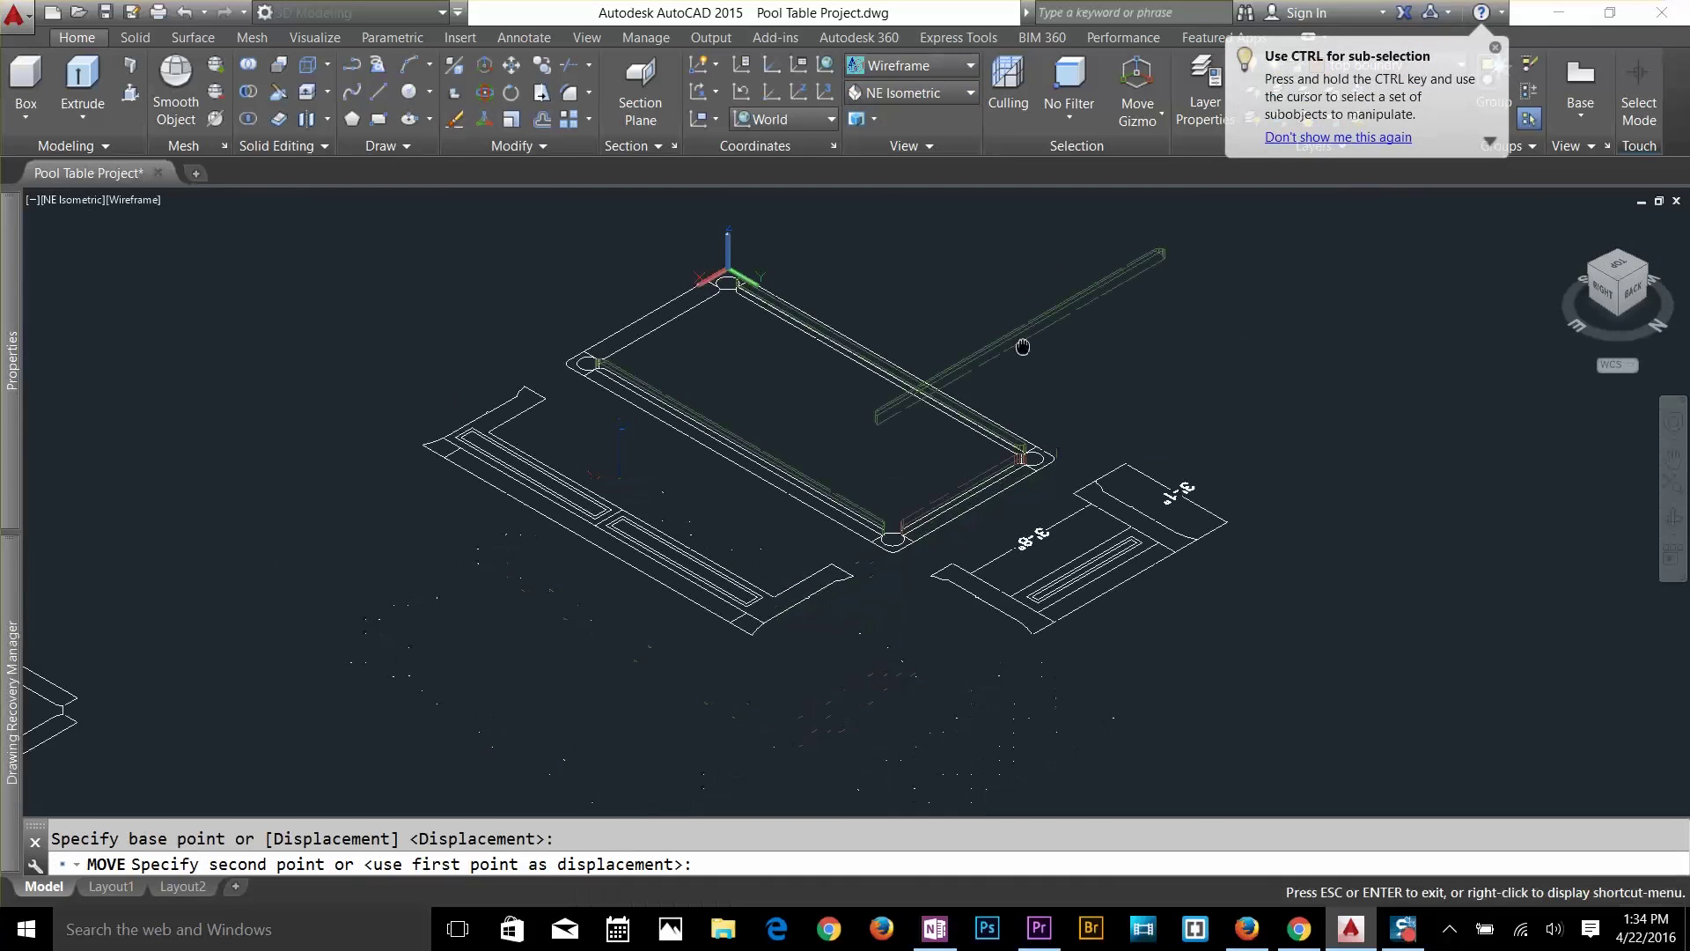
pyautogui.scroll(5, 986, 479)
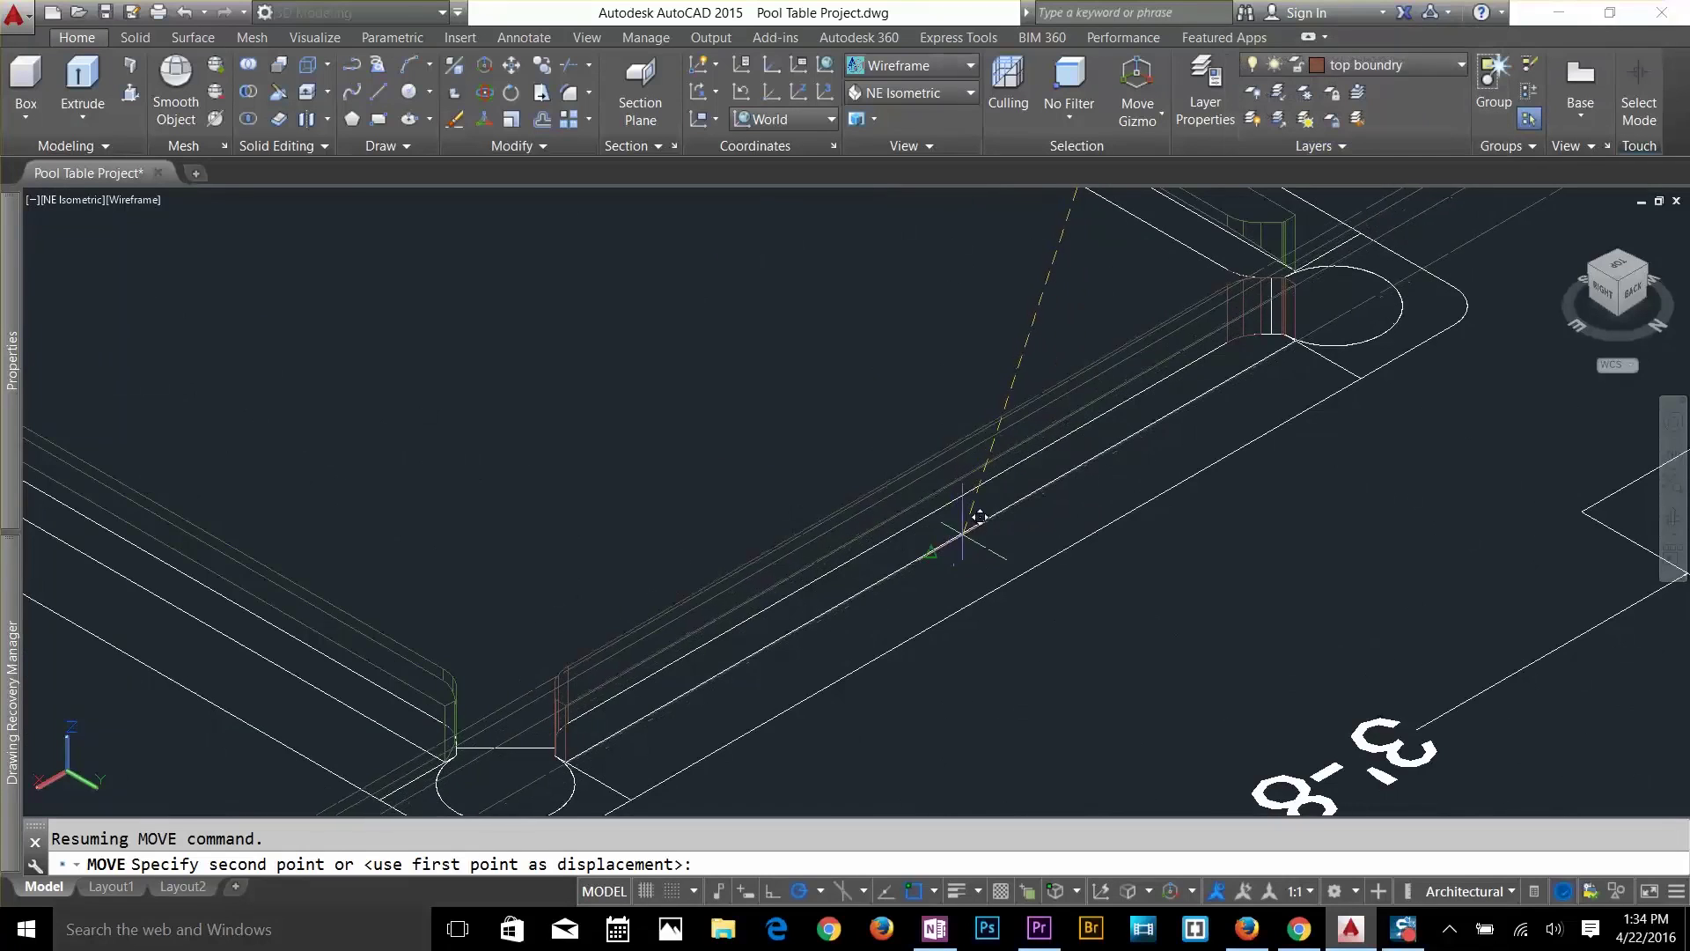
pyautogui.click(946, 532)
# Set the visual style to Shaded and orbit to the inner side of the overlapping short-side cushions.
pyautogui.scroll(-3, 968, 546)
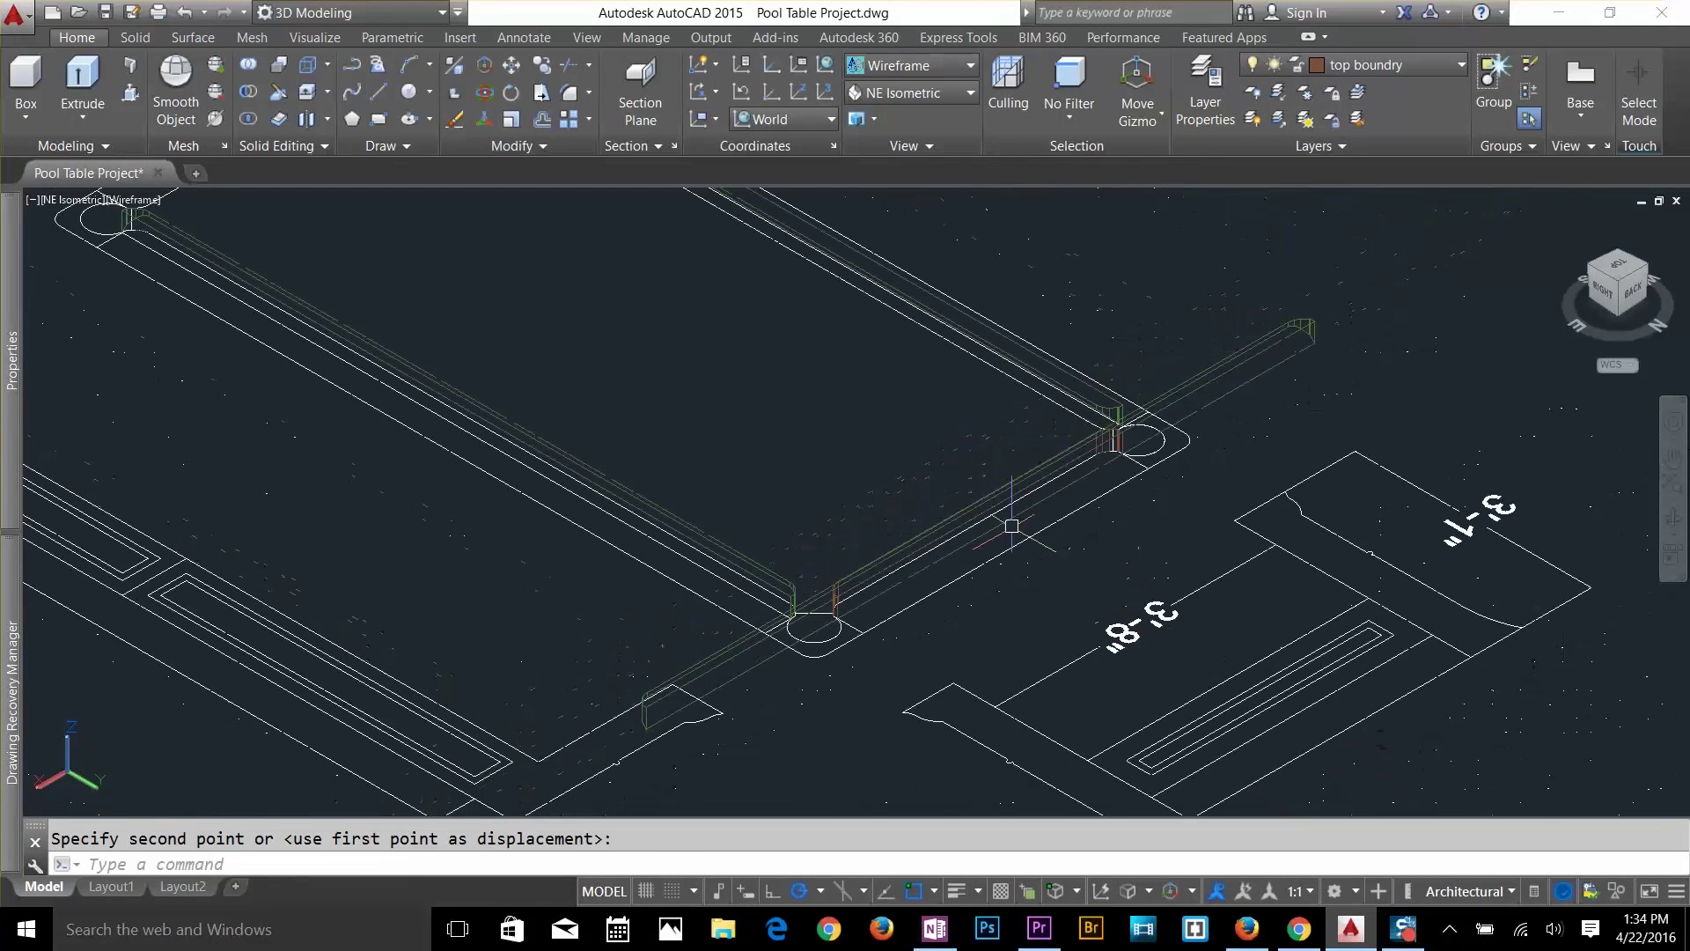
pyautogui.scroll(-2, 912, 569)
pyautogui.keyDown('shift'); pyautogui.moveTo(913, 570); pyautogui.dragTo(1165, 543, button='middle'); pyautogui.keyUp('shift')
pyautogui.scroll(5, 987, 464)
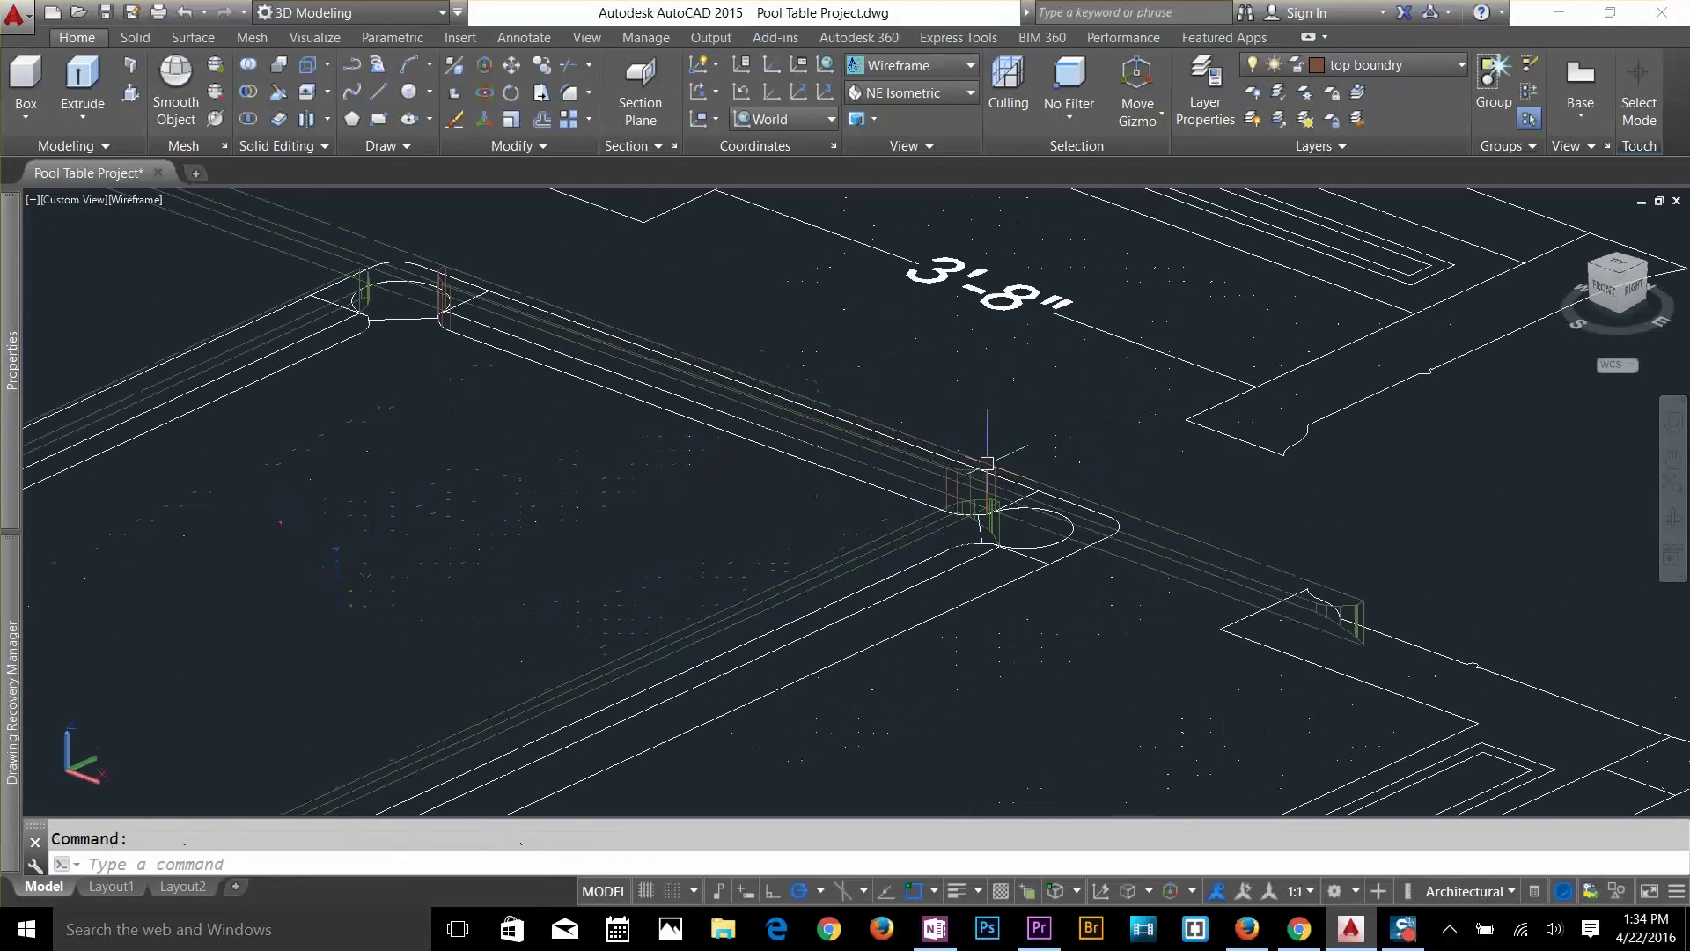
pyautogui.click(888, 69)
pyautogui.click(889, 181)
pyautogui.keyDown('shift'); pyautogui.moveTo(1053, 328); pyautogui.dragTo(1013, 444, button='middle'); pyautogui.keyUp('shift')
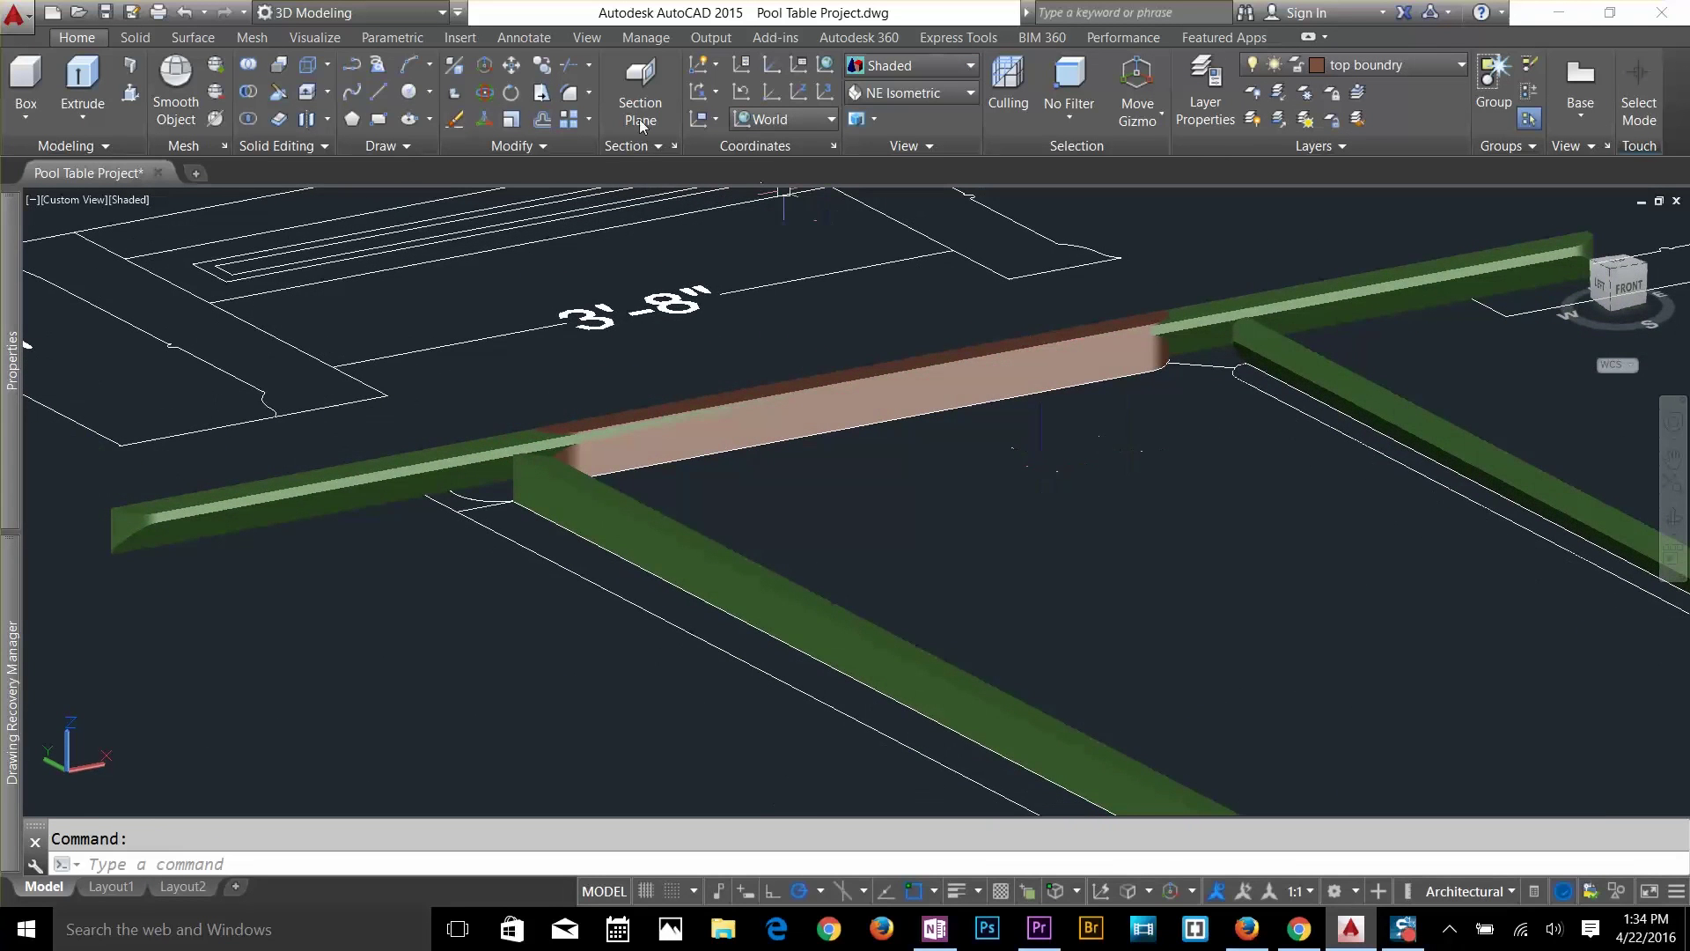
# Intersect the rotated green cushion with the brown short-side cushion to form one trimmed cushion.
pyautogui.click(248, 121)
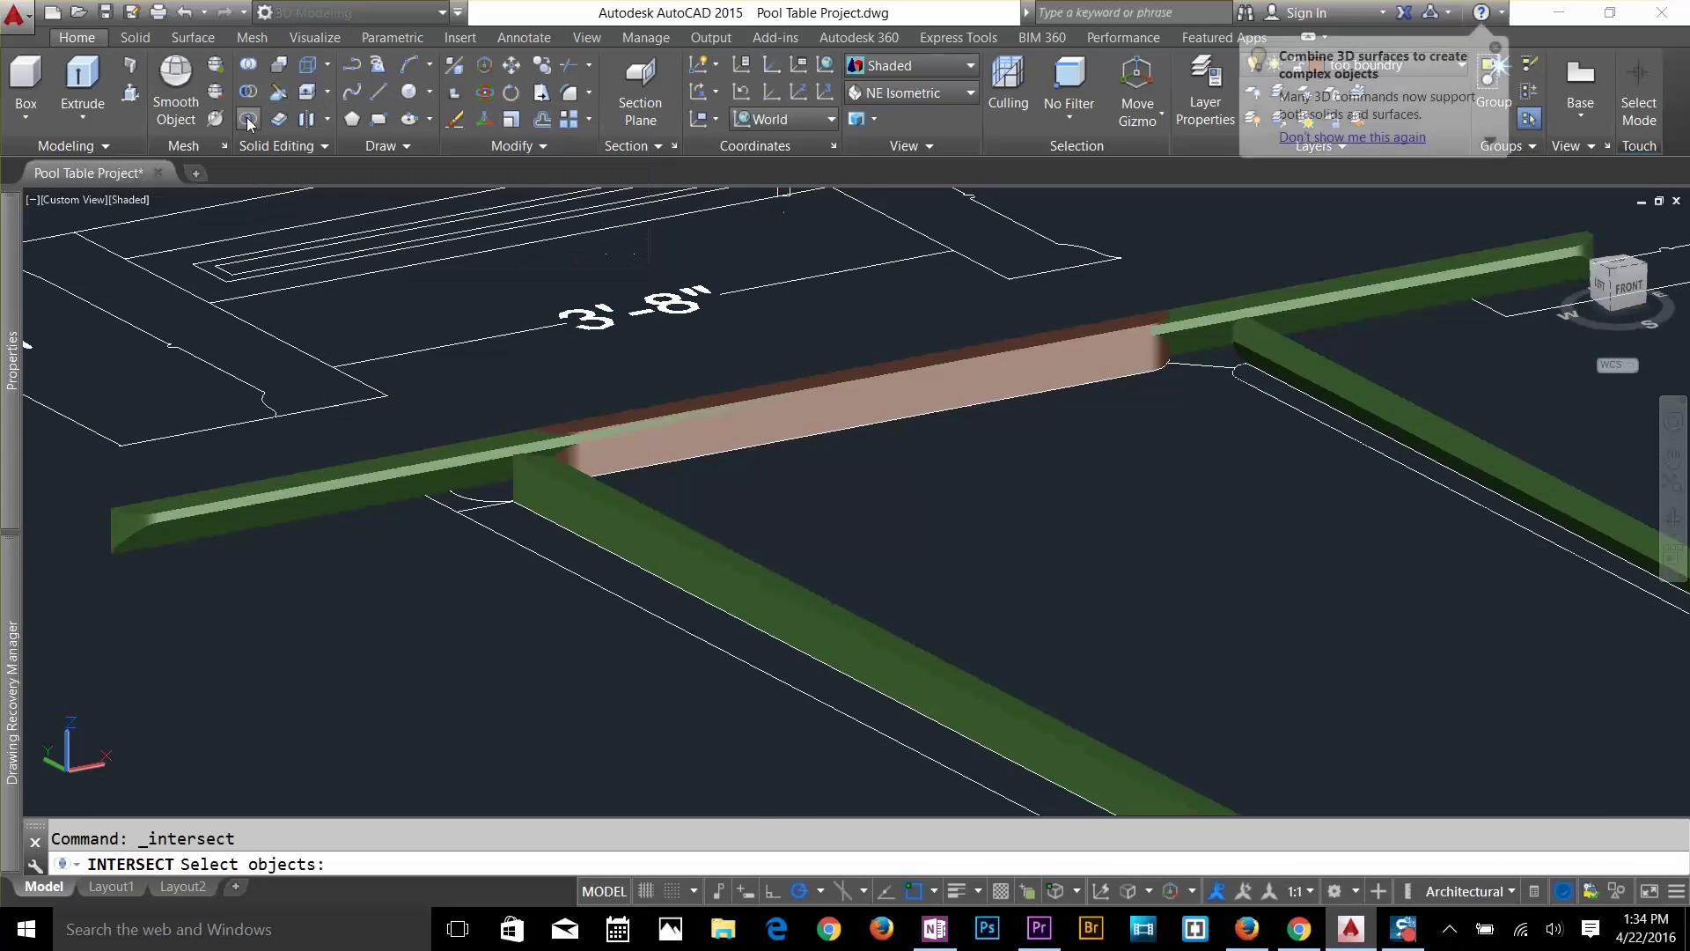
pyautogui.click(1368, 291)
pyautogui.click(1068, 359)
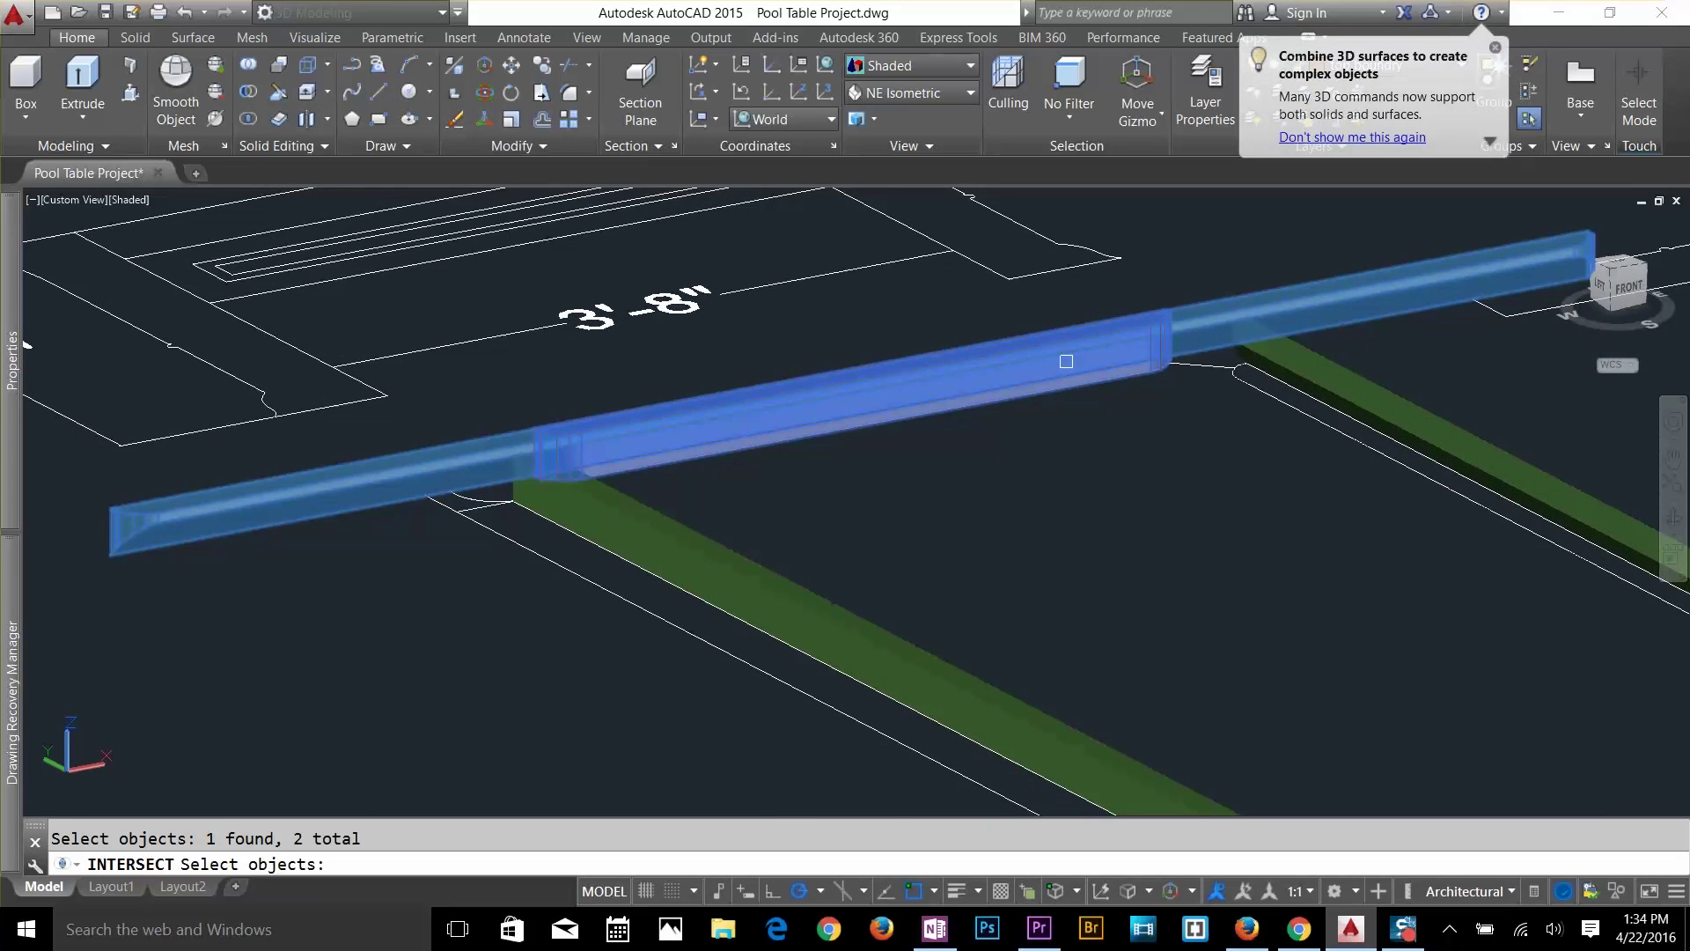
pyautogui.press('Return')
pyautogui.press('Return')
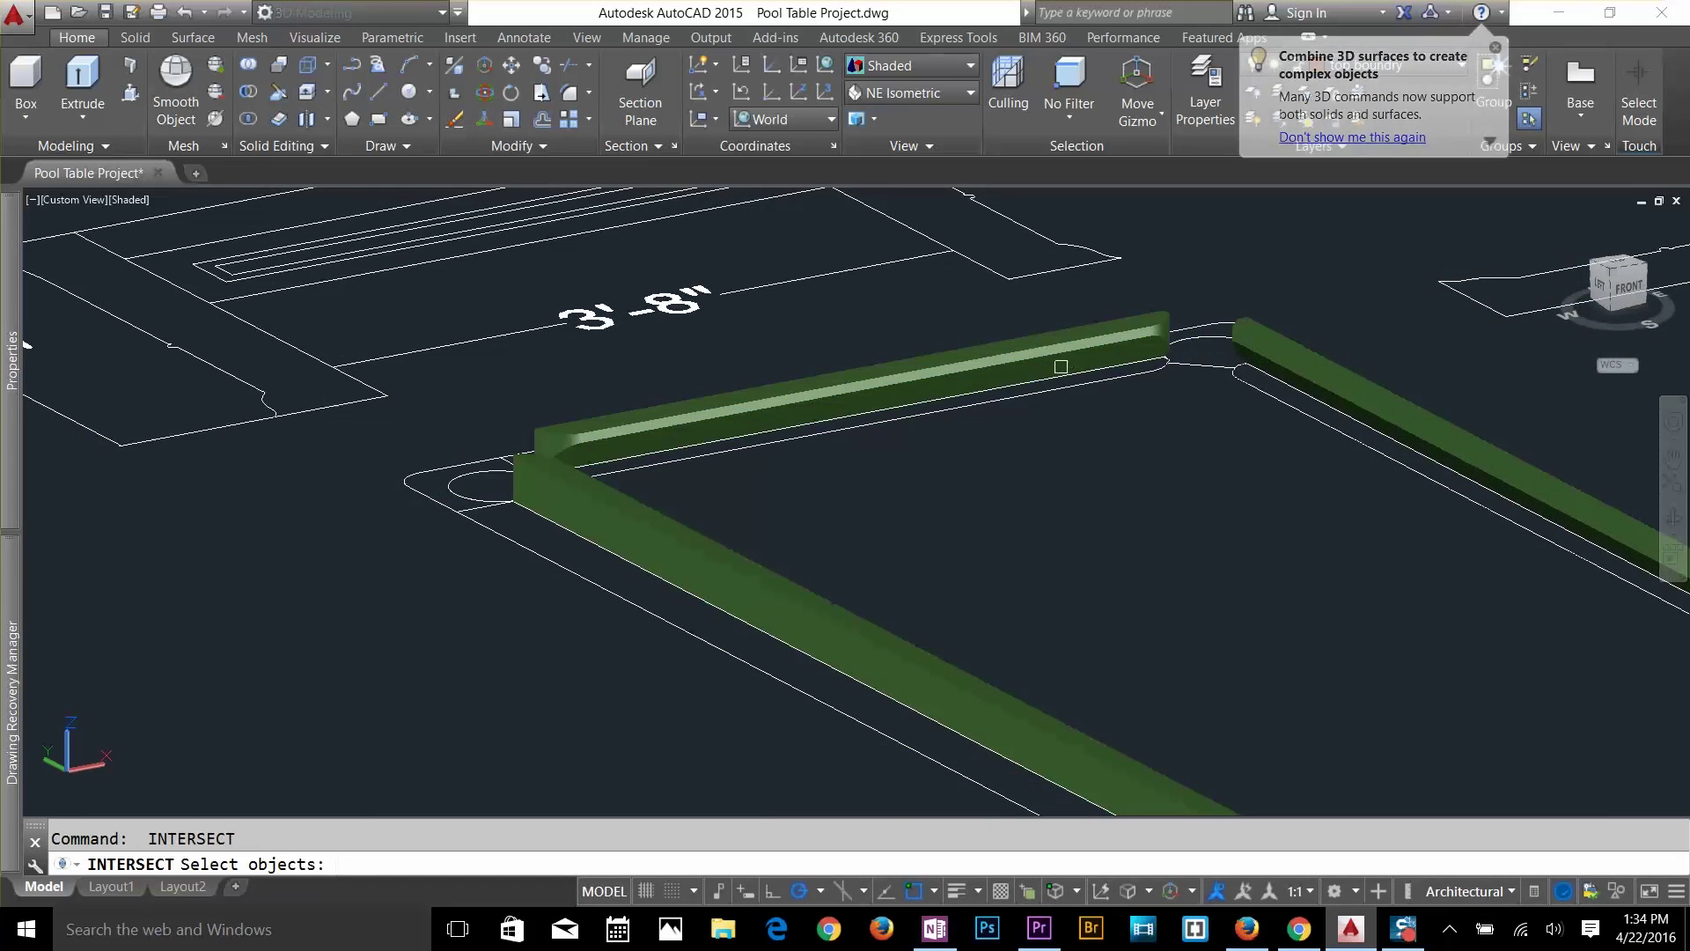
pyautogui.press('Escape')
# Mirror the trimmed short-side cushion to the opposite end of the table about the long side's midpoint, keeping the original.
pyautogui.scroll(5, 532, 430)
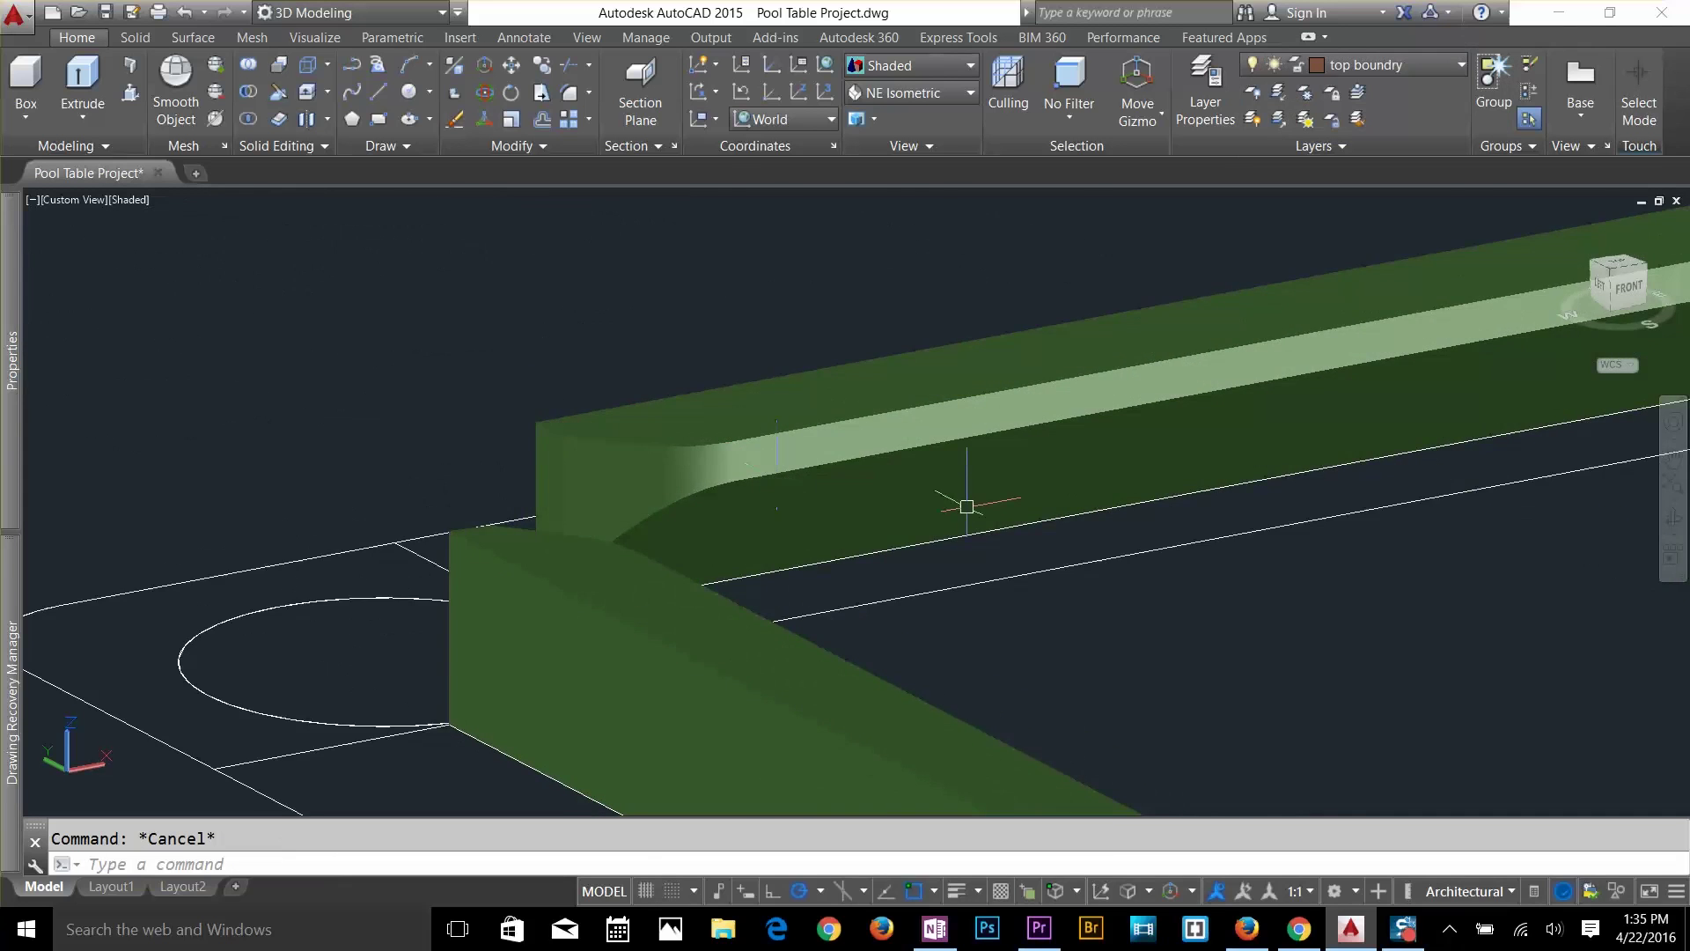
pyautogui.scroll(-6, 967, 506)
pyautogui.moveTo(1104, 499); pyautogui.dragTo(797, 401, button='middle')
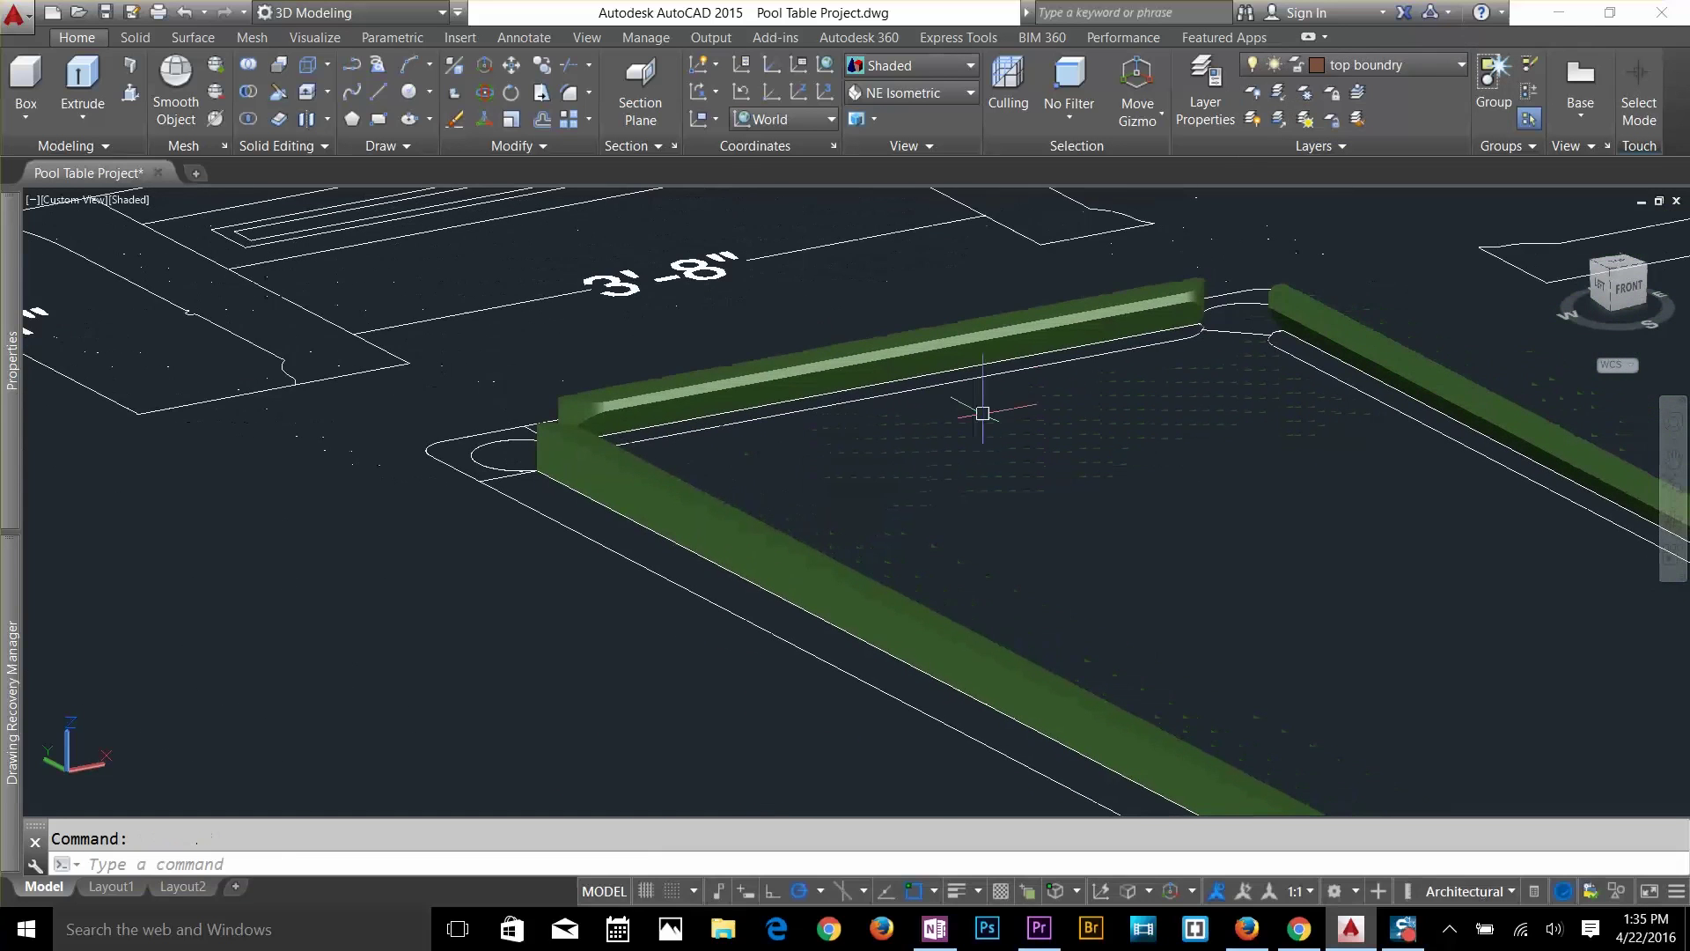
pyautogui.scroll(-2, 1012, 435)
pyautogui.keyDown('shift'); pyautogui.moveTo(1127, 460); pyautogui.dragTo(1072, 525, button='middle'); pyautogui.keyUp('shift')
pyautogui.moveTo(845, 491); pyautogui.dragTo(935, 500, button='middle')
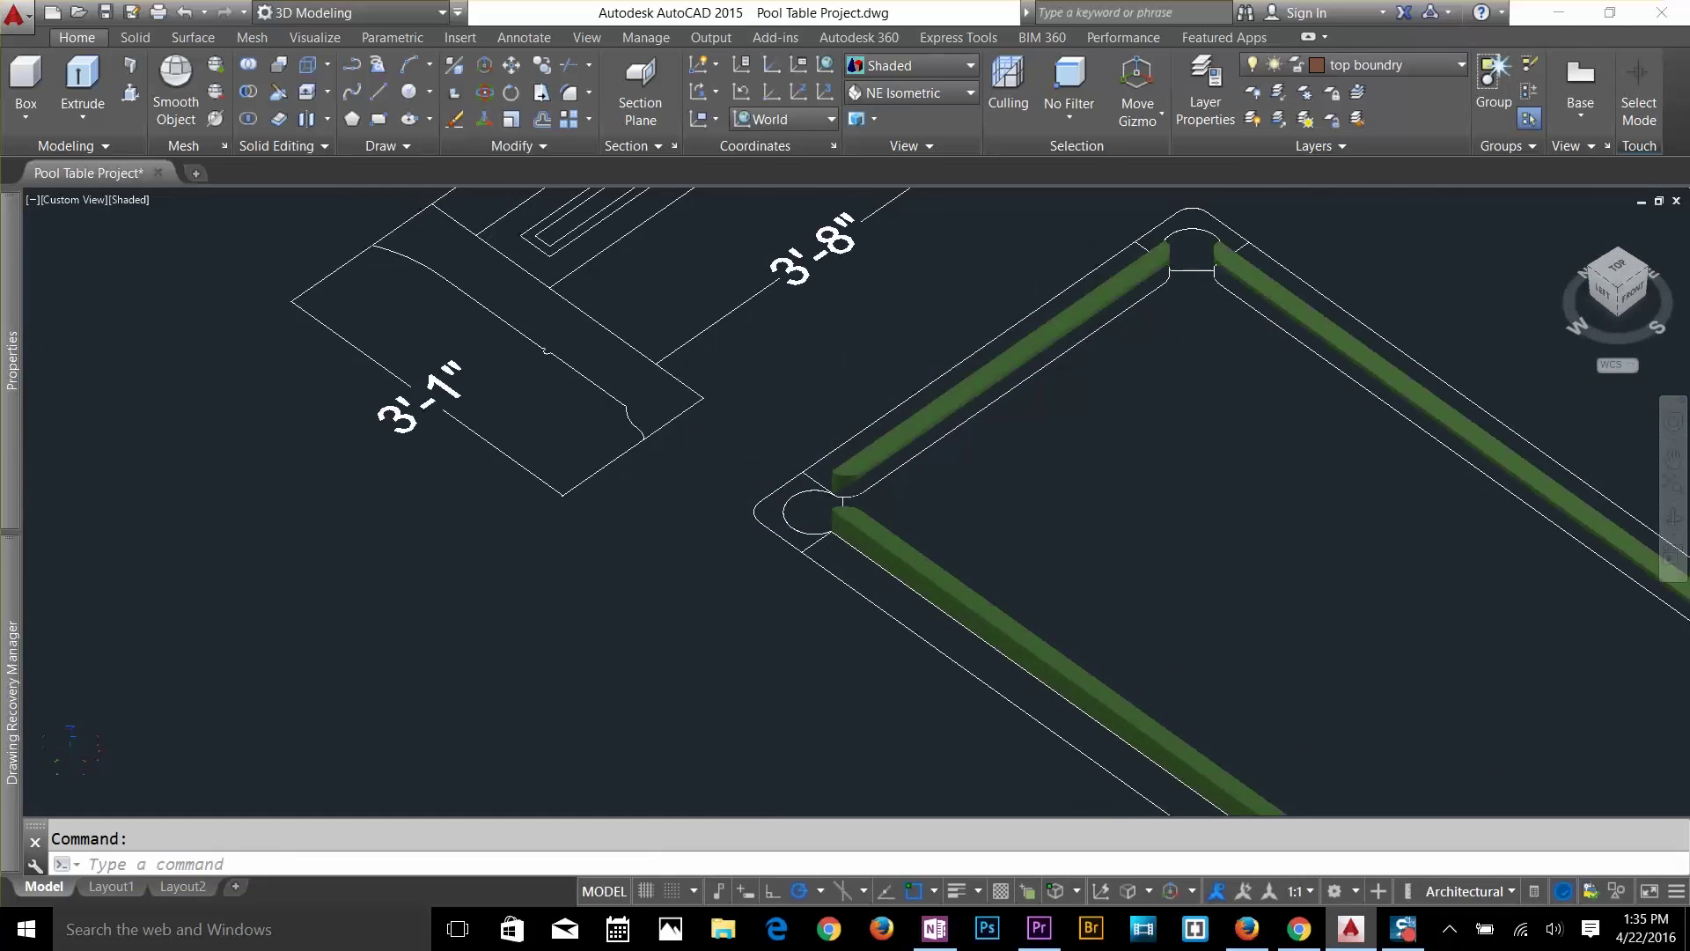
pyautogui.scroll(-1, 927, 497)
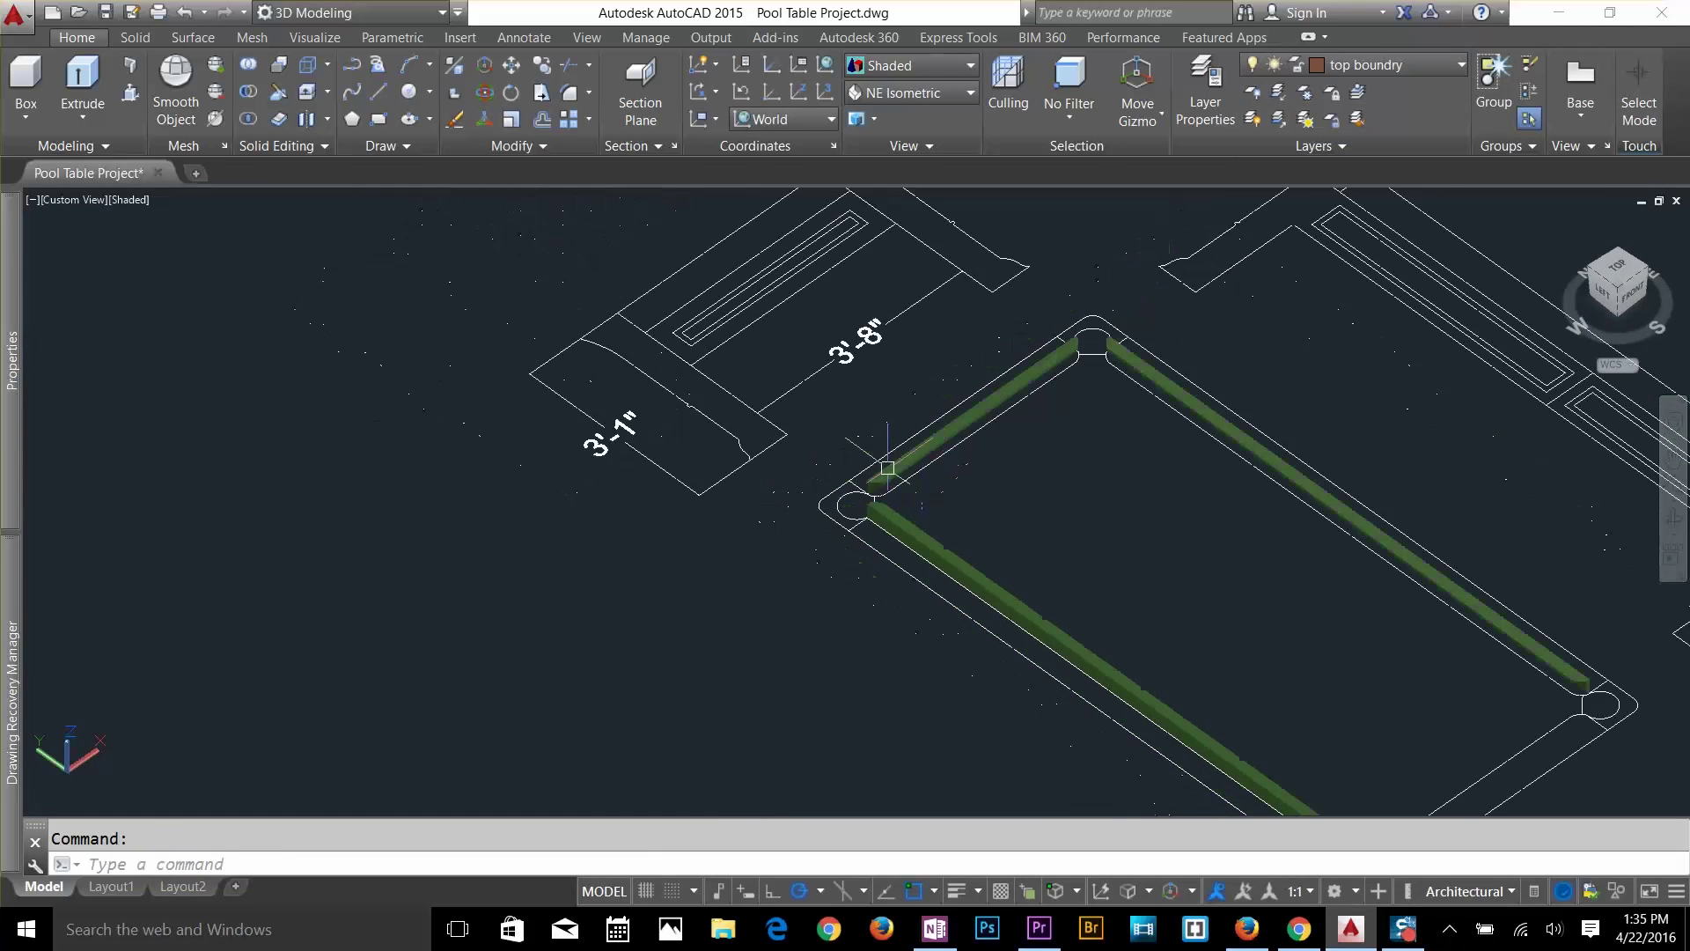
pyautogui.press('Return')
pyautogui.click(947, 471)
pyautogui.press('Return')
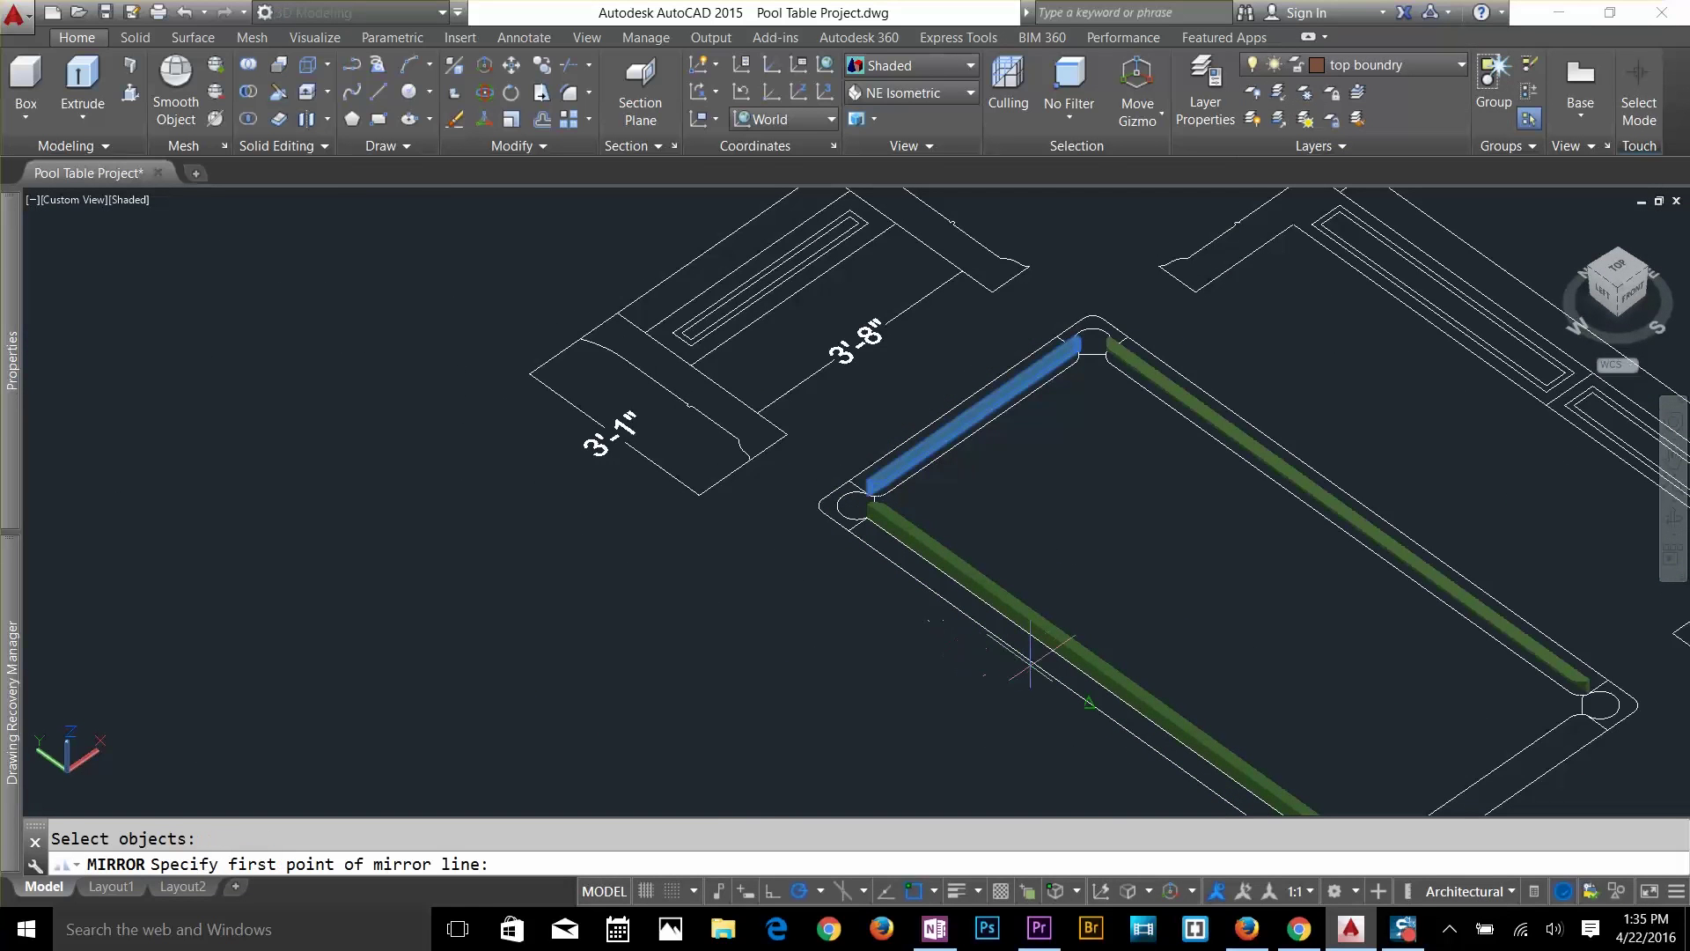
pyautogui.click(1089, 704)
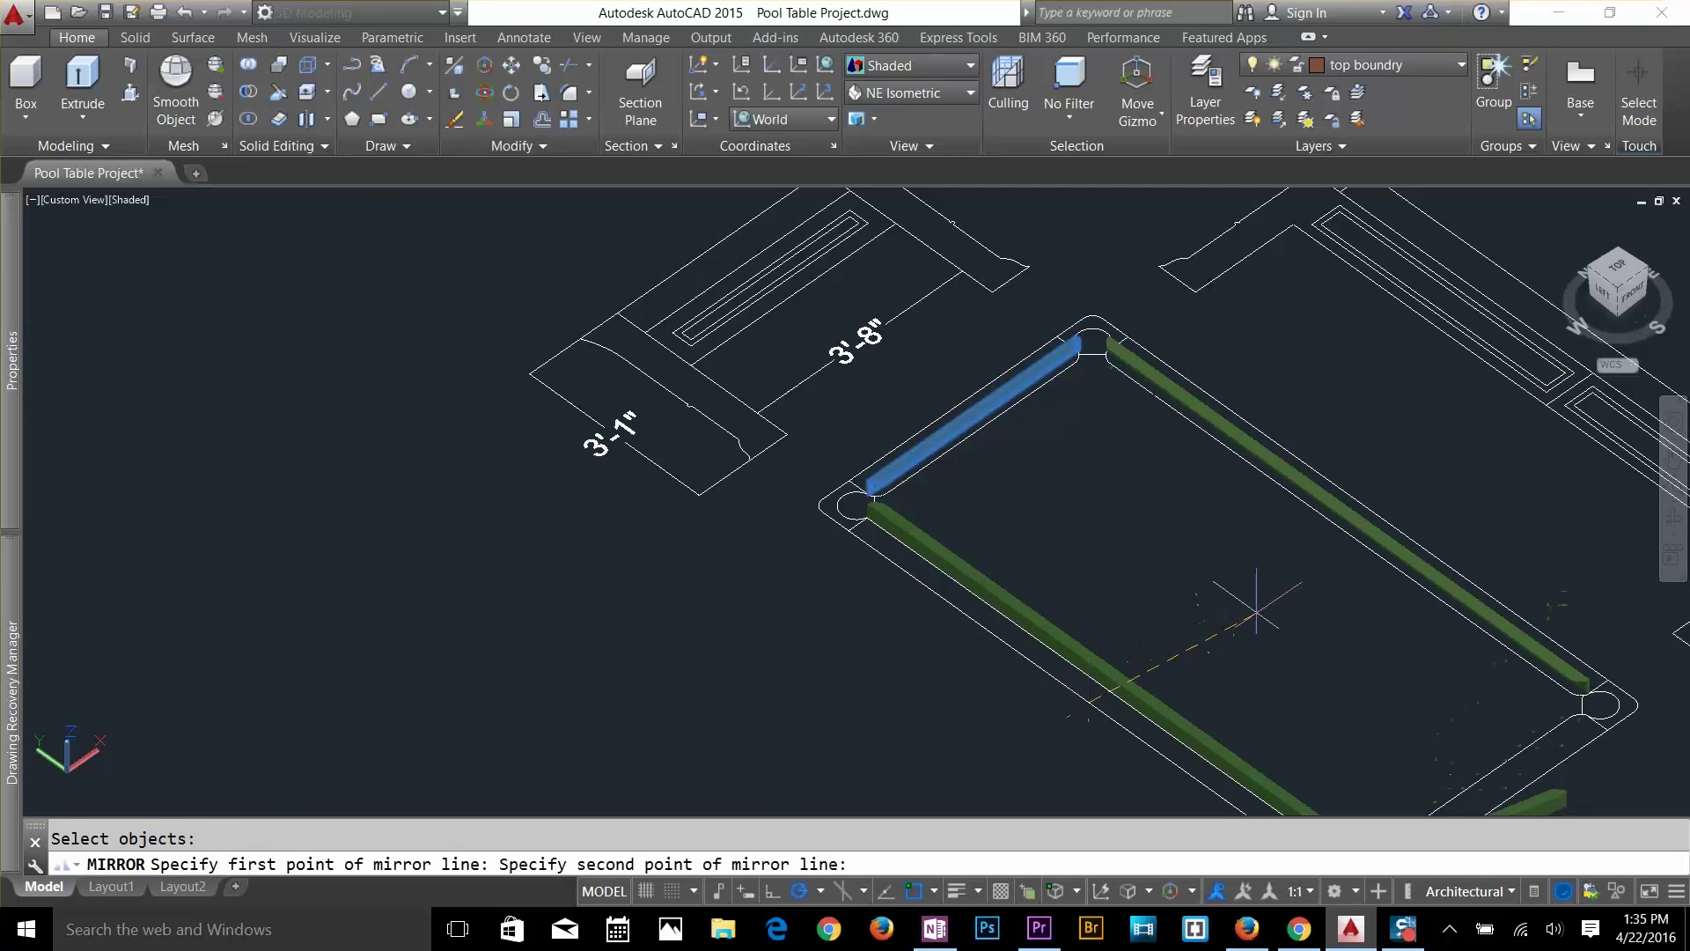
pyautogui.click(1256, 565)
pyautogui.press('Return')
# Copy all four cushions from the corner-pocket line's outer endpoint on the plan to the matching lower corner of the 3D table's grey pocket piece.
pyautogui.scroll(-3, 1233, 566)
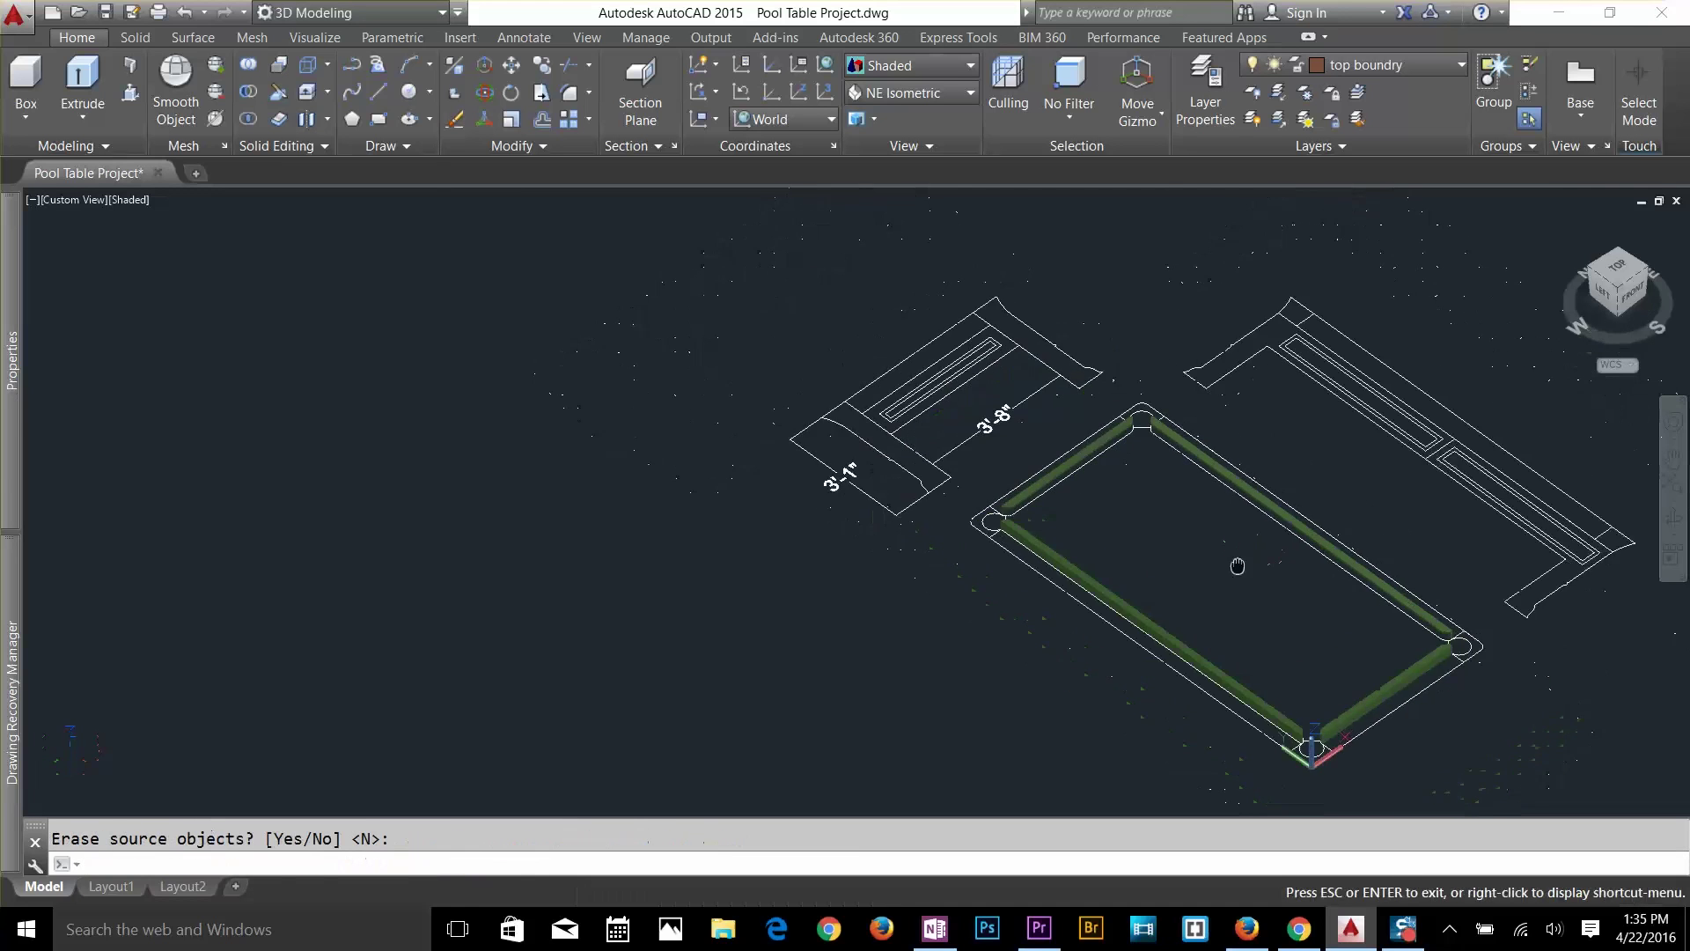
pyautogui.scroll(5, 1320, 630)
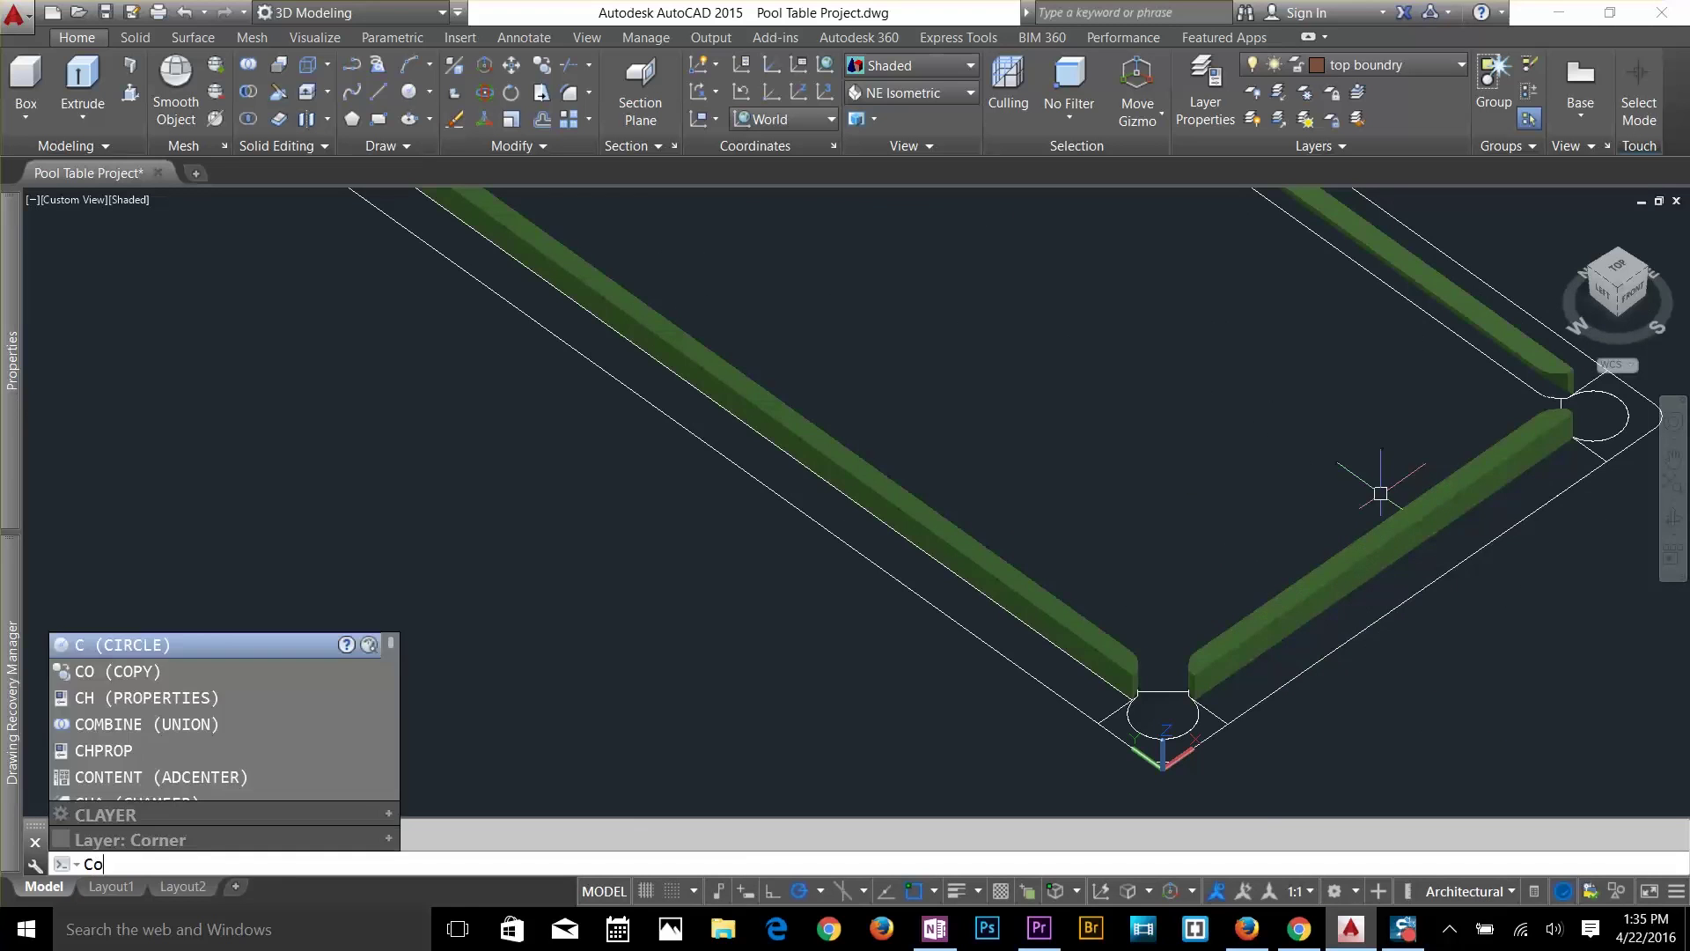
pyautogui.press('Down')
pyautogui.press('Return')
pyautogui.click(1084, 618)
pyautogui.click(1267, 626)
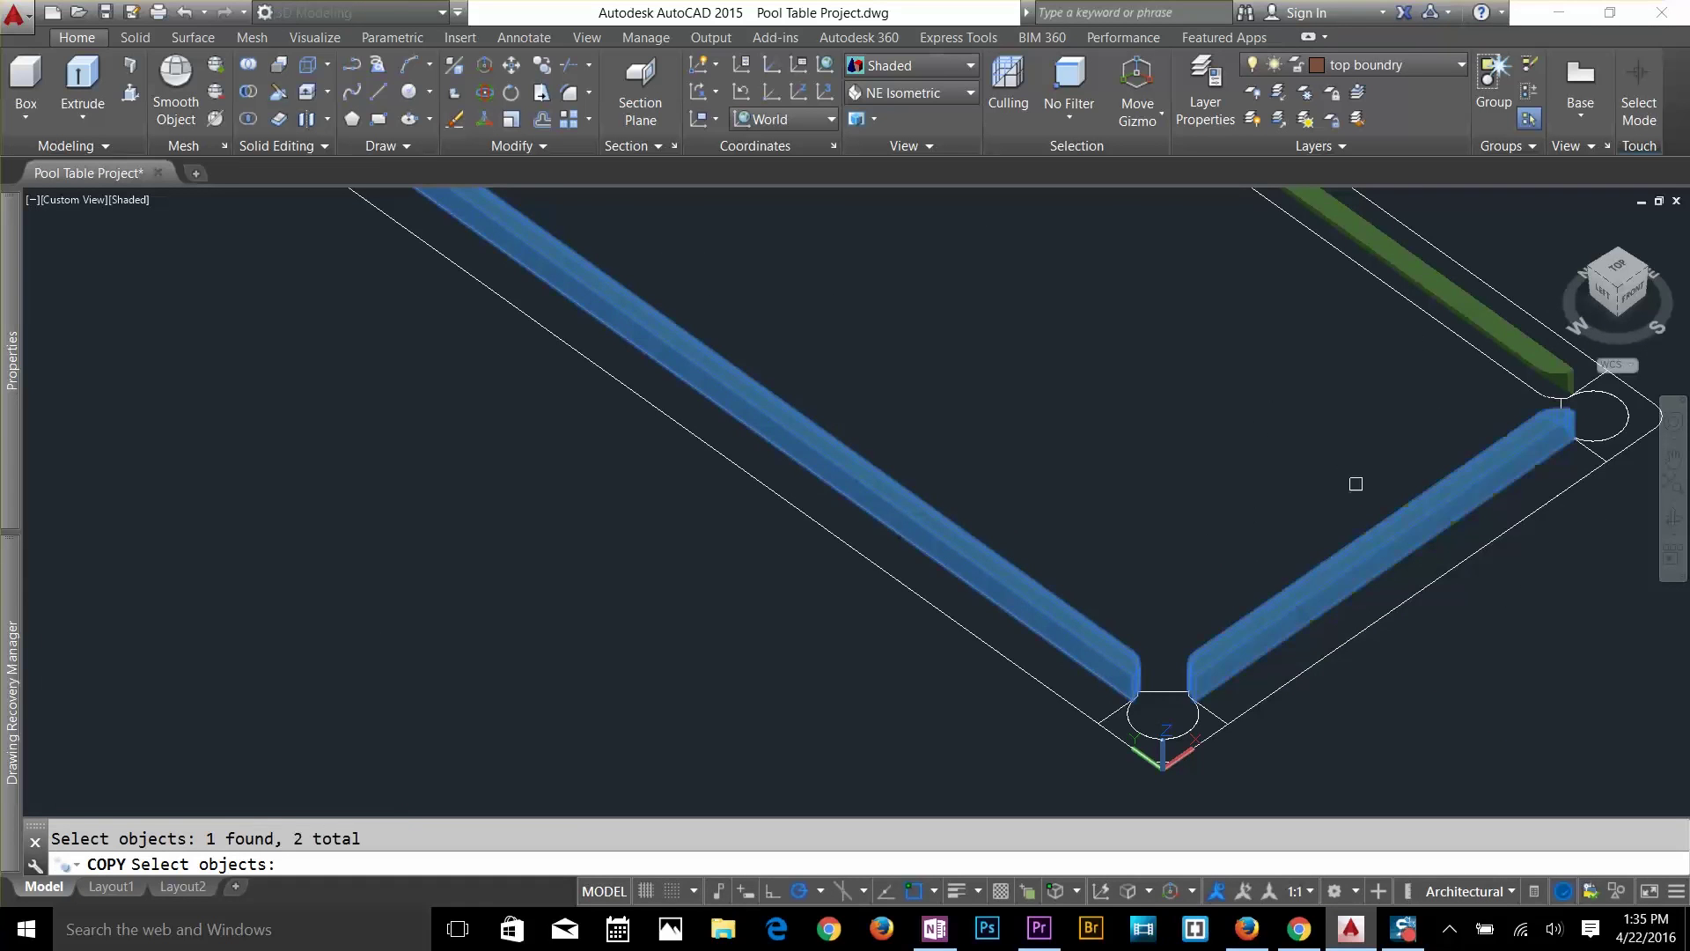
pyautogui.click(1518, 341)
pyautogui.scroll(-2, 1090, 419)
pyautogui.moveTo(1089, 406); pyautogui.dragTo(1365, 675, button='middle')
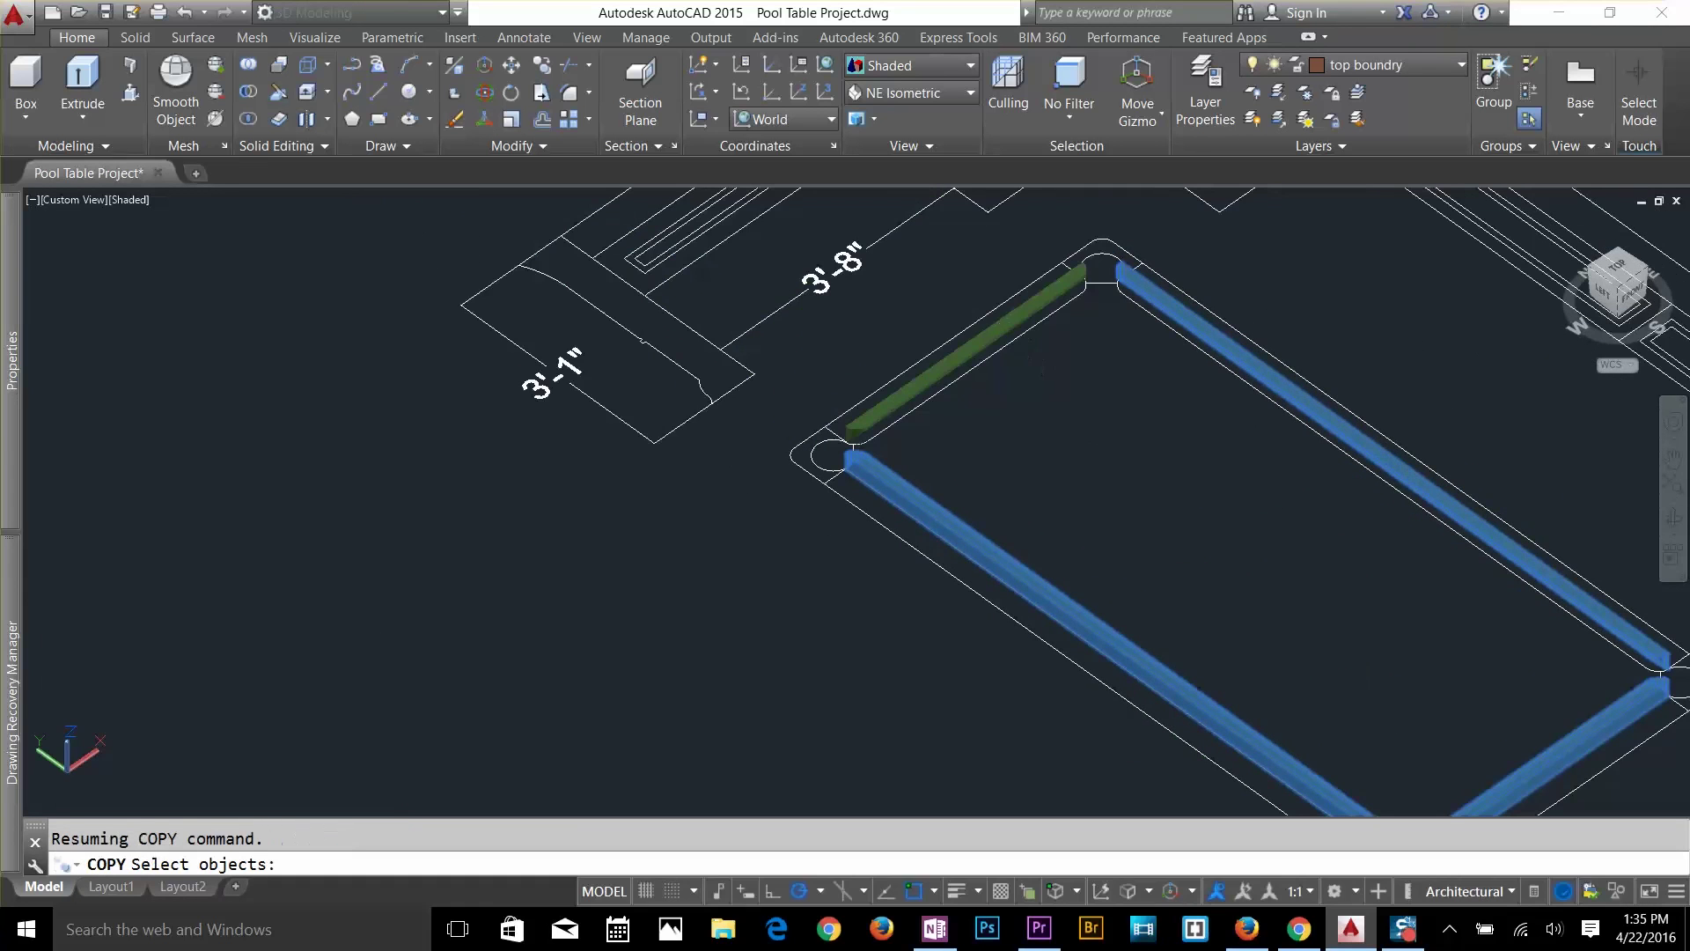
pyautogui.click(1006, 330)
pyautogui.moveTo(1289, 528); pyautogui.dragTo(942, 215, button='middle')
pyautogui.press('Return')
pyautogui.scroll(5, 1075, 559)
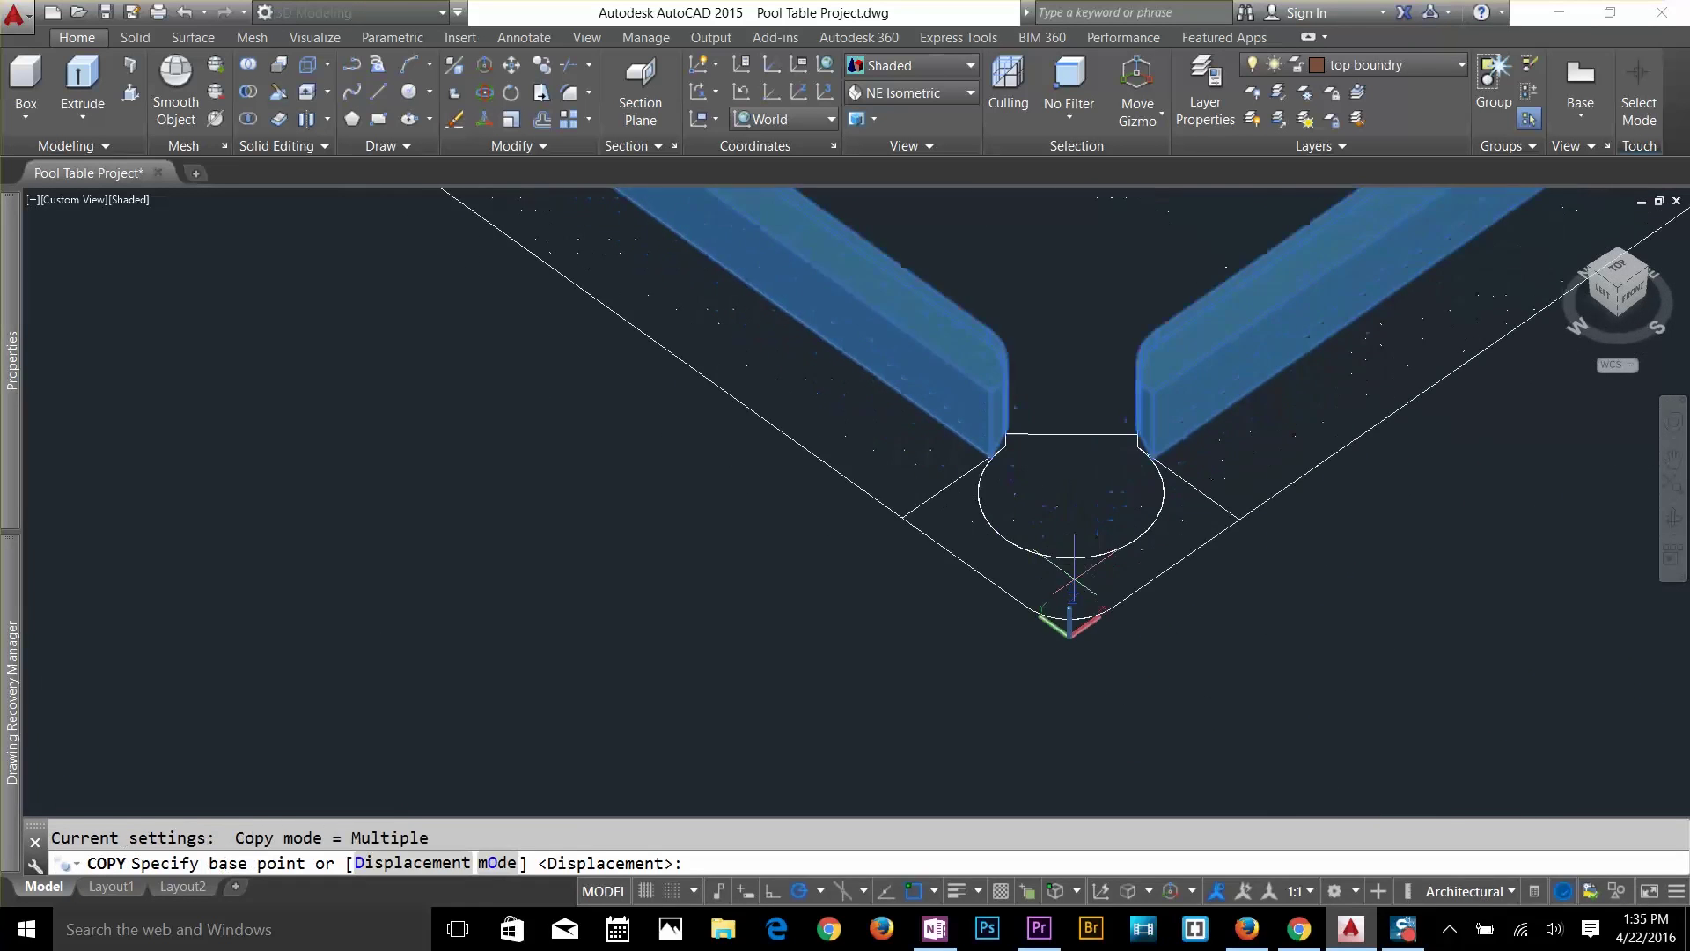
pyautogui.scroll(3, 990, 457)
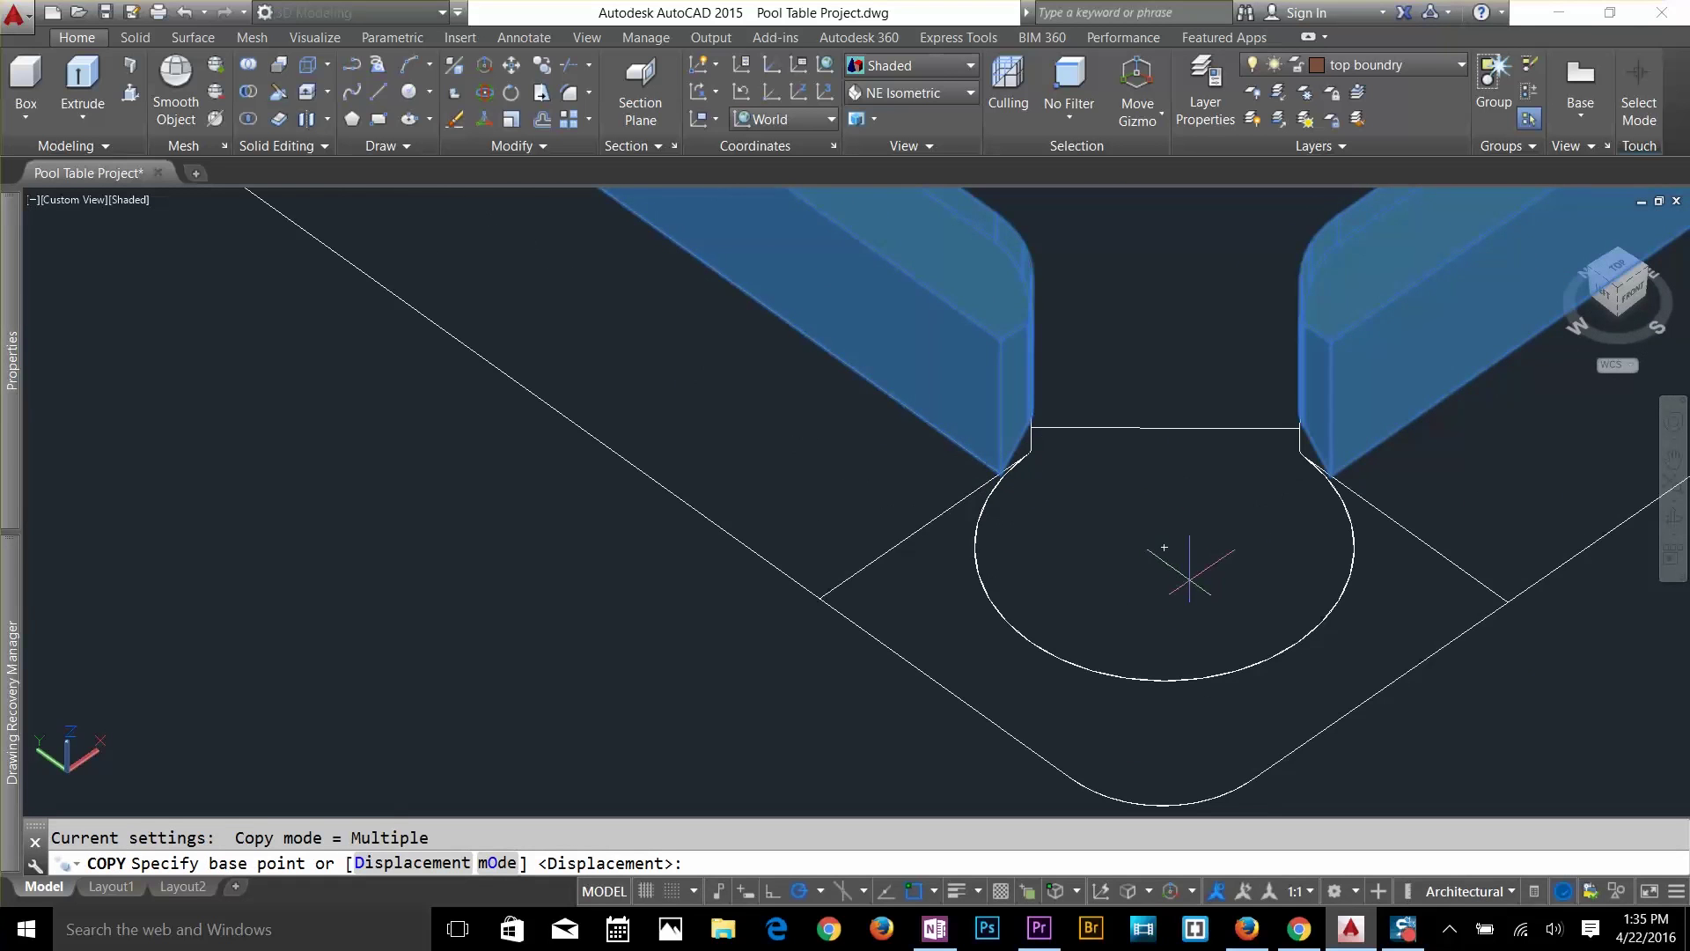
pyautogui.scroll(-2, 1154, 600)
pyautogui.moveTo(1154, 602); pyautogui.dragTo(1004, 483, button='middle')
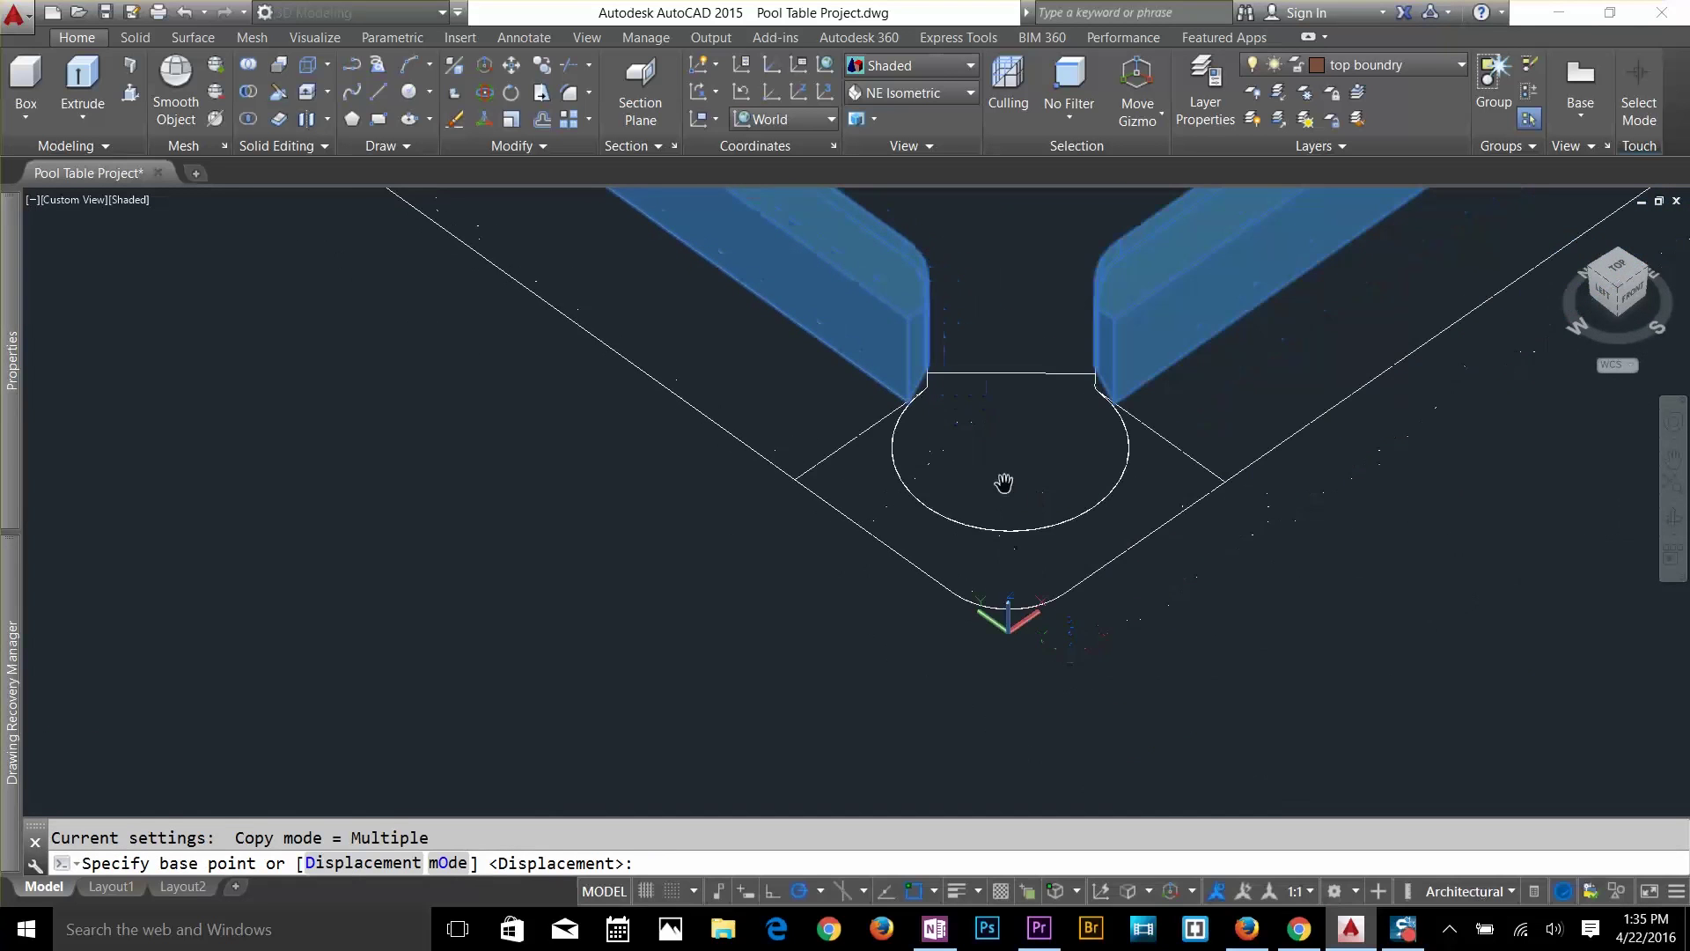
pyautogui.scroll(-2, 1188, 511)
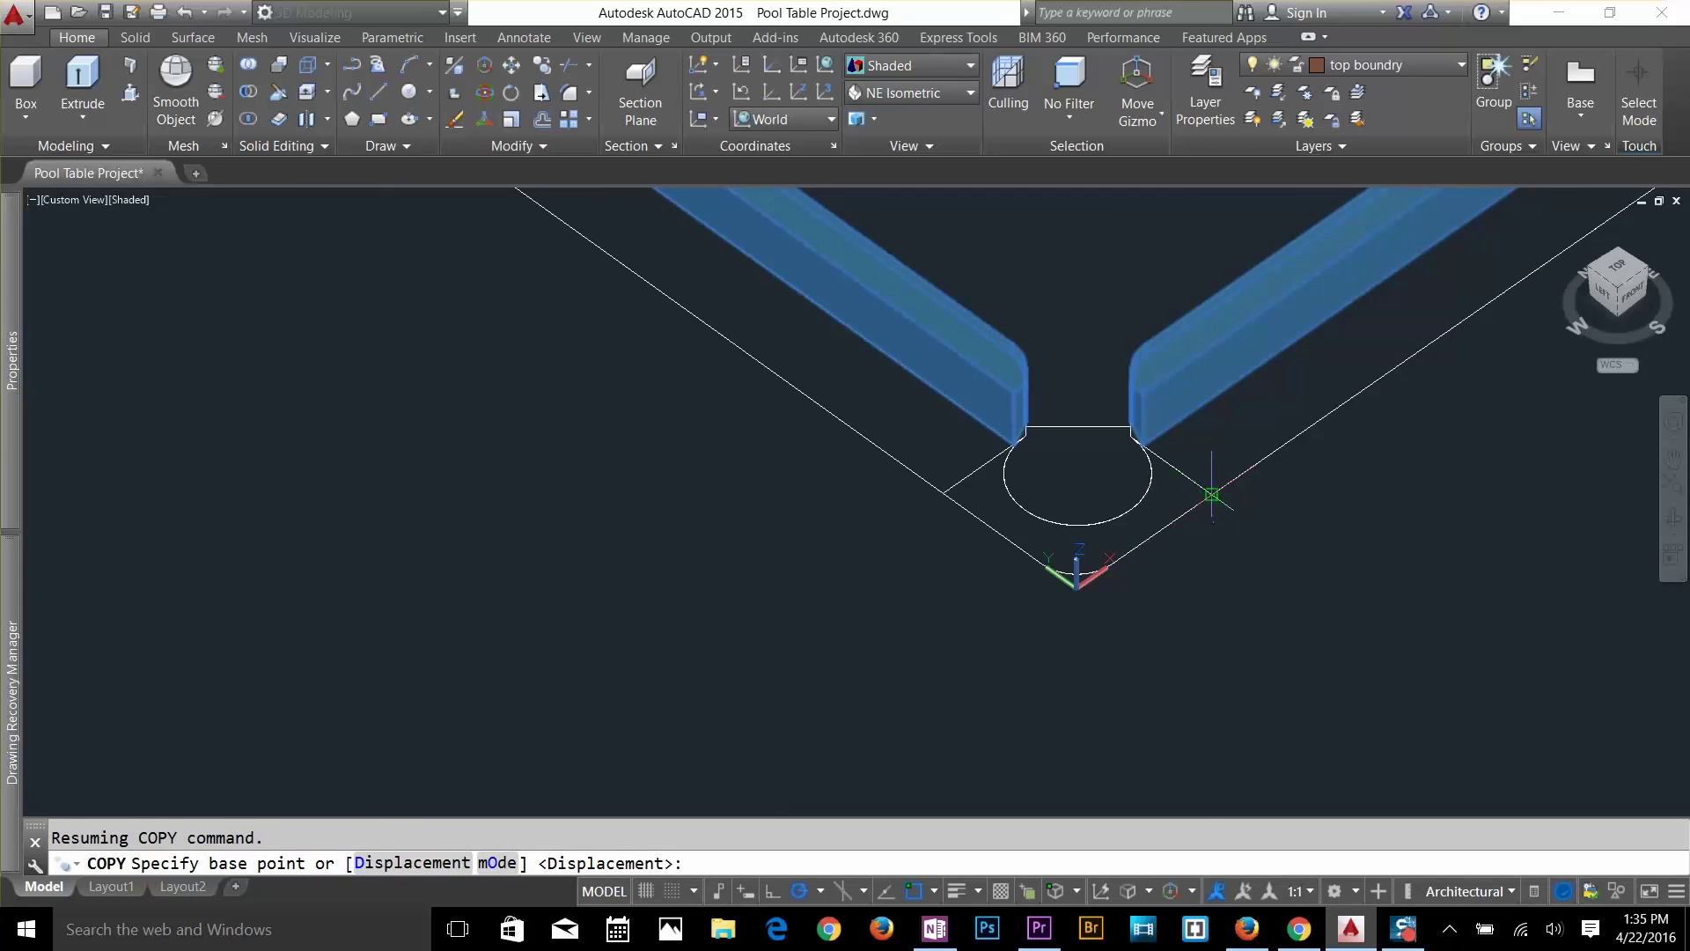
pyautogui.click(1212, 494)
pyautogui.scroll(-6, 1212, 495)
pyautogui.scroll(2, 1166, 270)
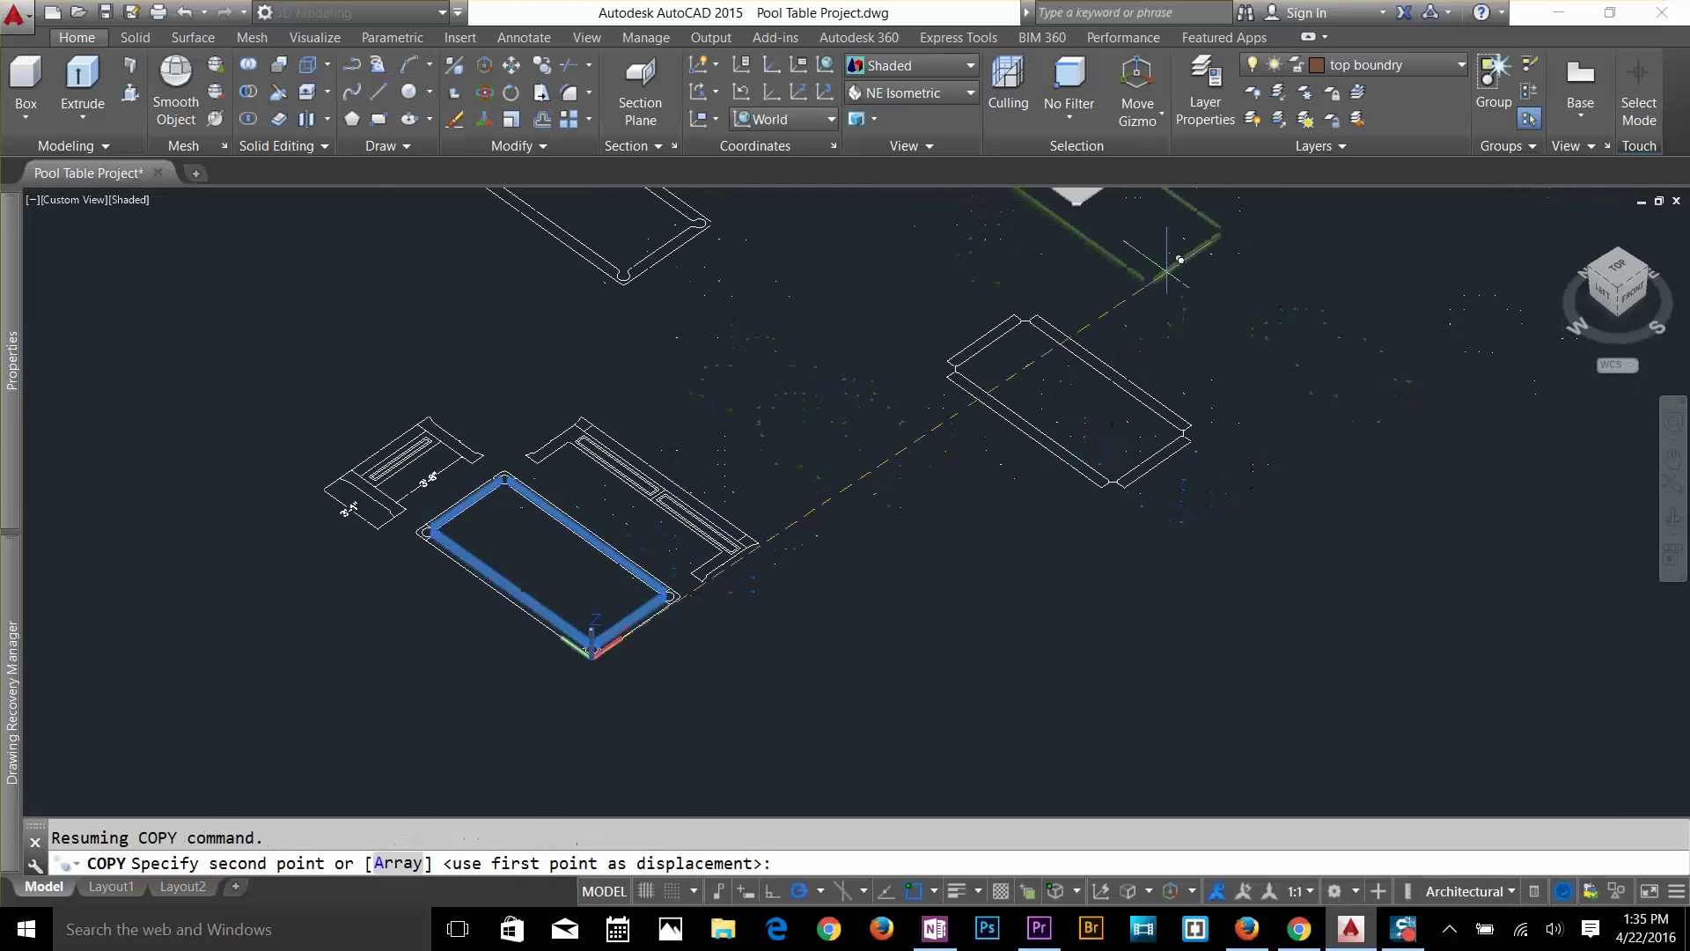
pyautogui.scroll(6, 1166, 270)
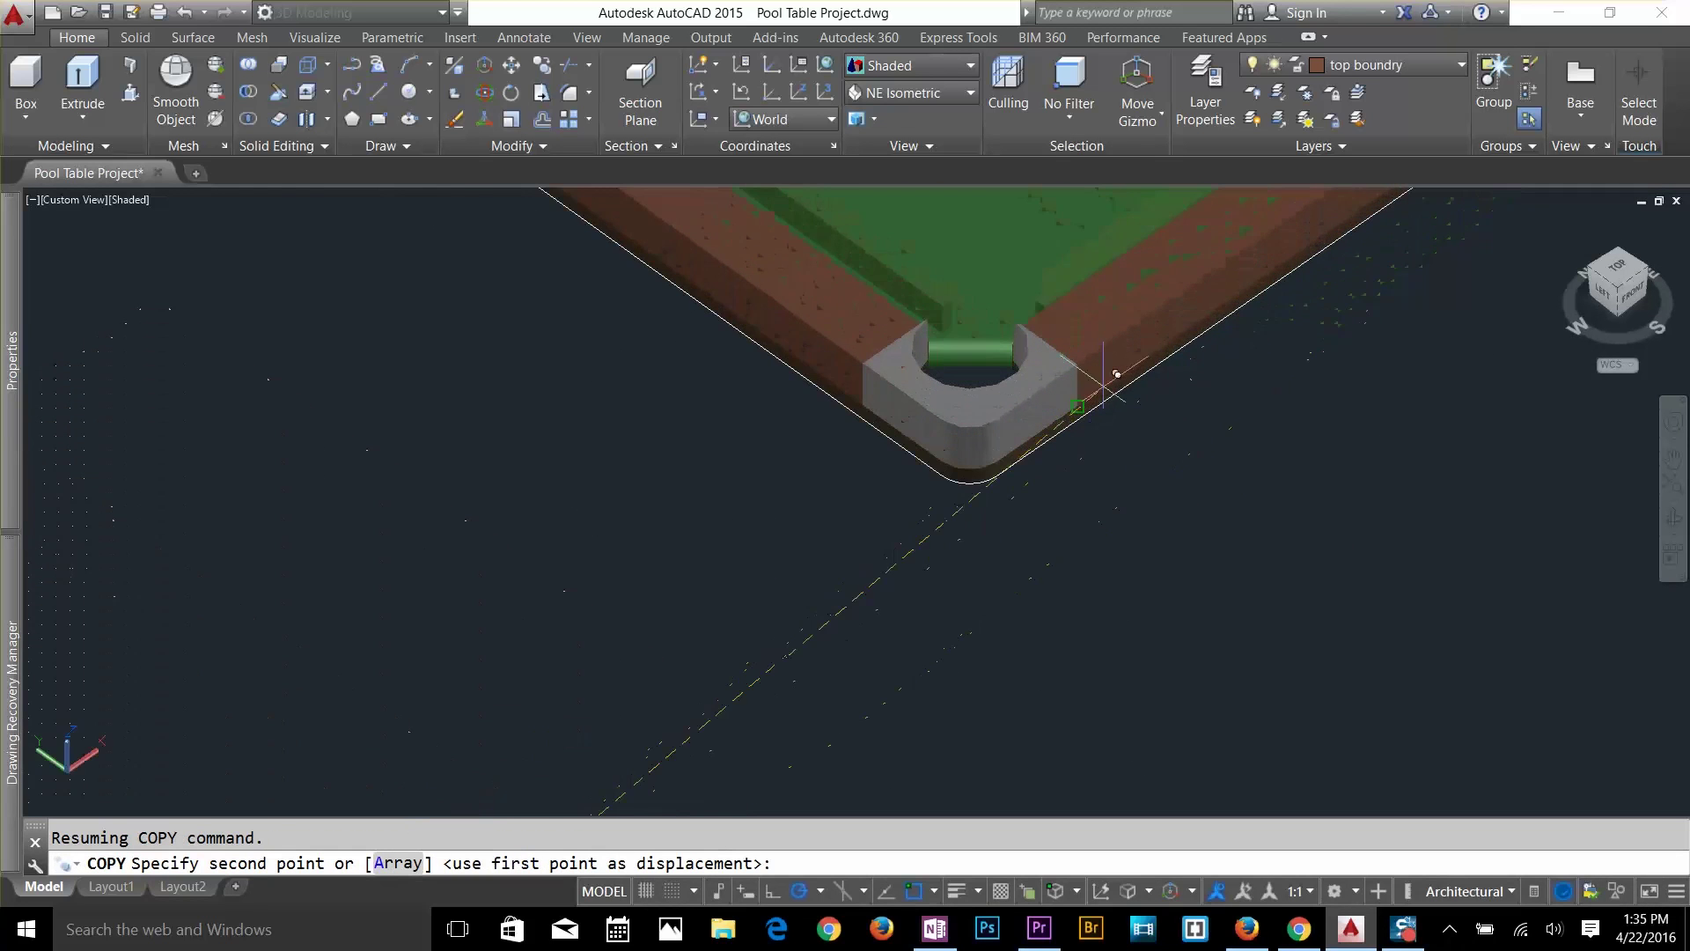
pyautogui.scroll(4, 1104, 380)
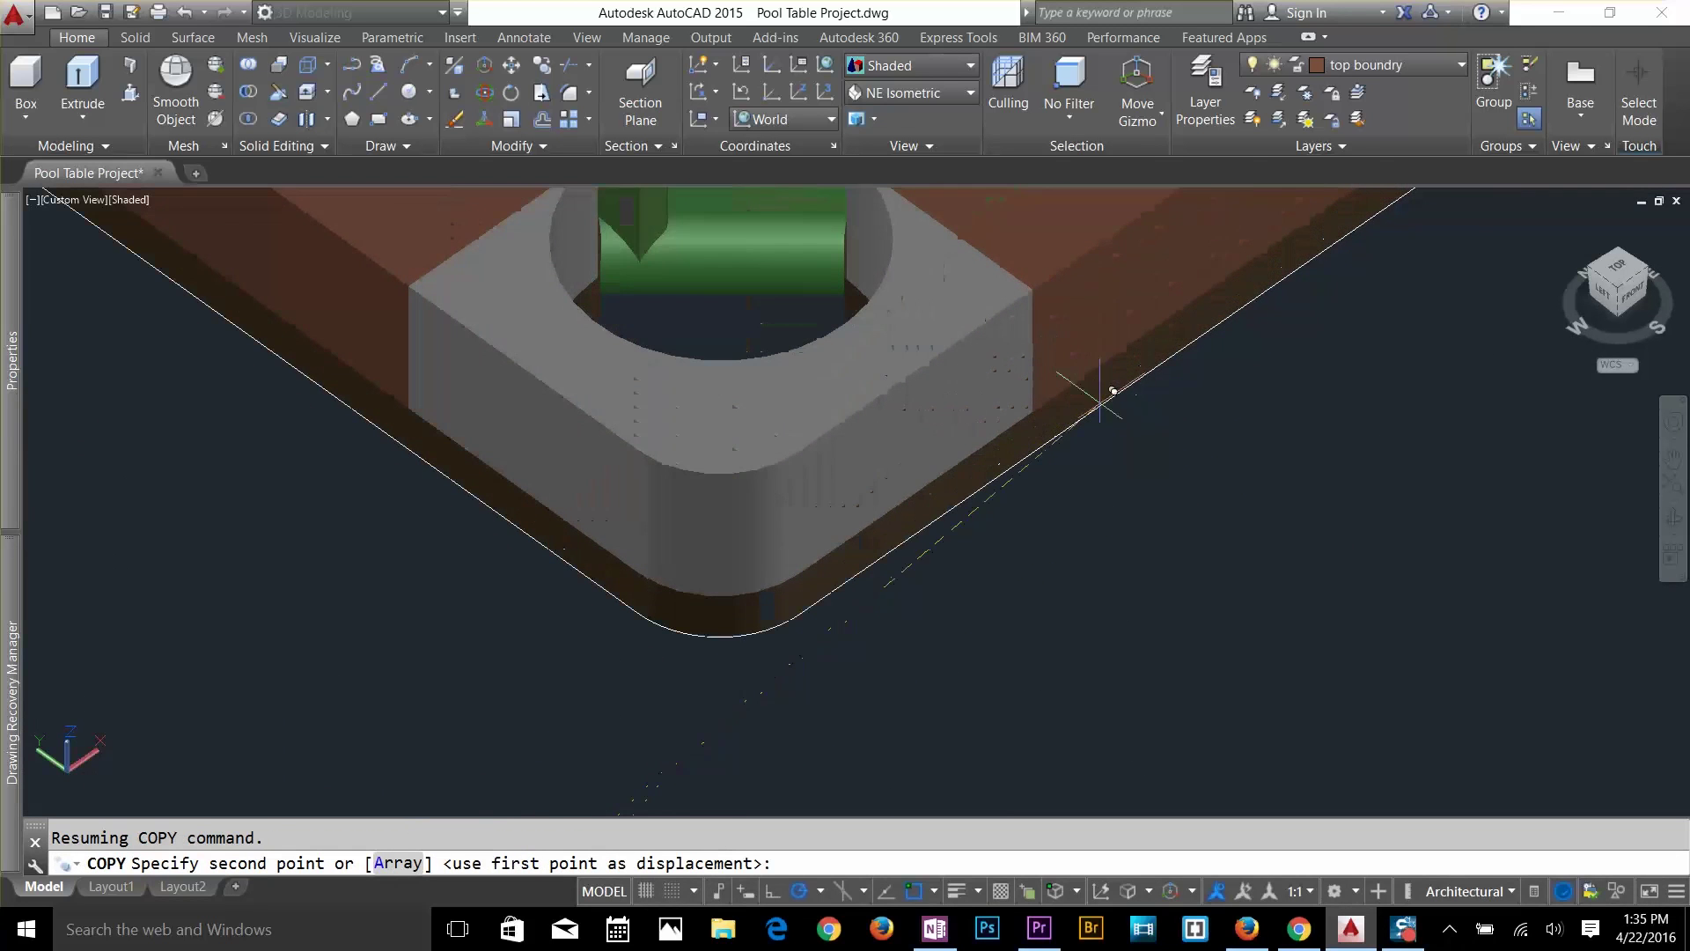
pyautogui.click(1033, 412)
pyautogui.press('Return')
pyautogui.scroll(-4, 1096, 528)
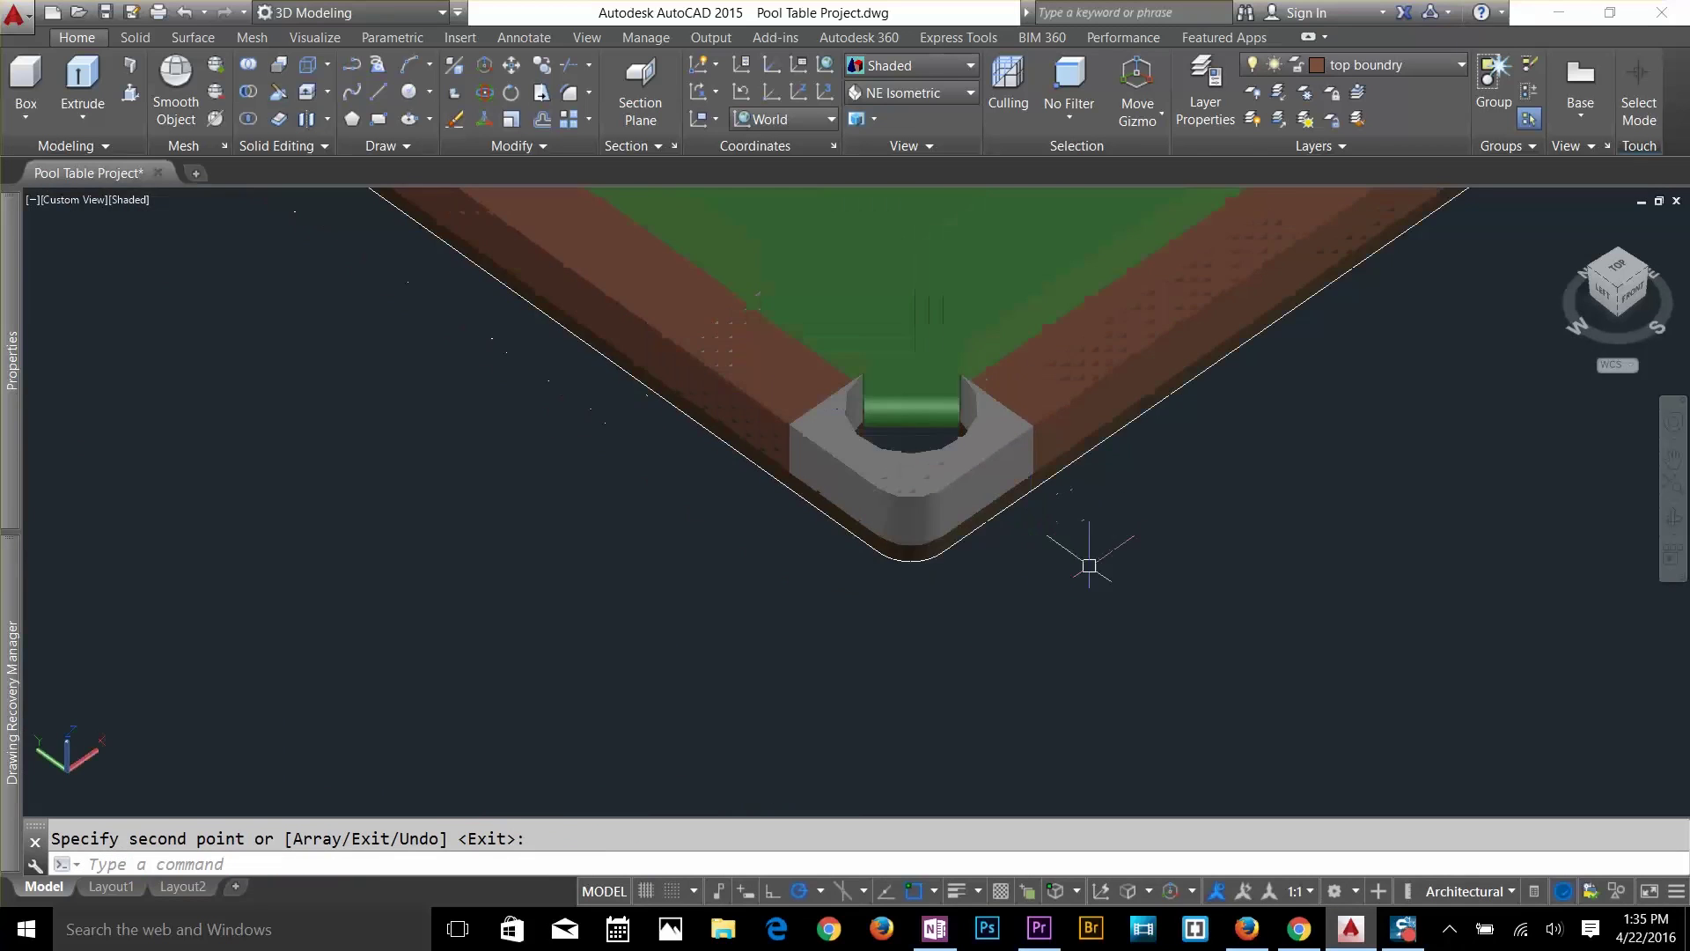
pyautogui.moveTo(993, 528)
pyautogui.keyDown('shift'); pyautogui.mouseDown(button='middle')
pyautogui.moveTo(1305, 471)
pyautogui.moveTo(1338, 460)
pyautogui.moveTo(1352, 423)
pyautogui.mouseUp(button='middle'); pyautogui.keyUp('shift')
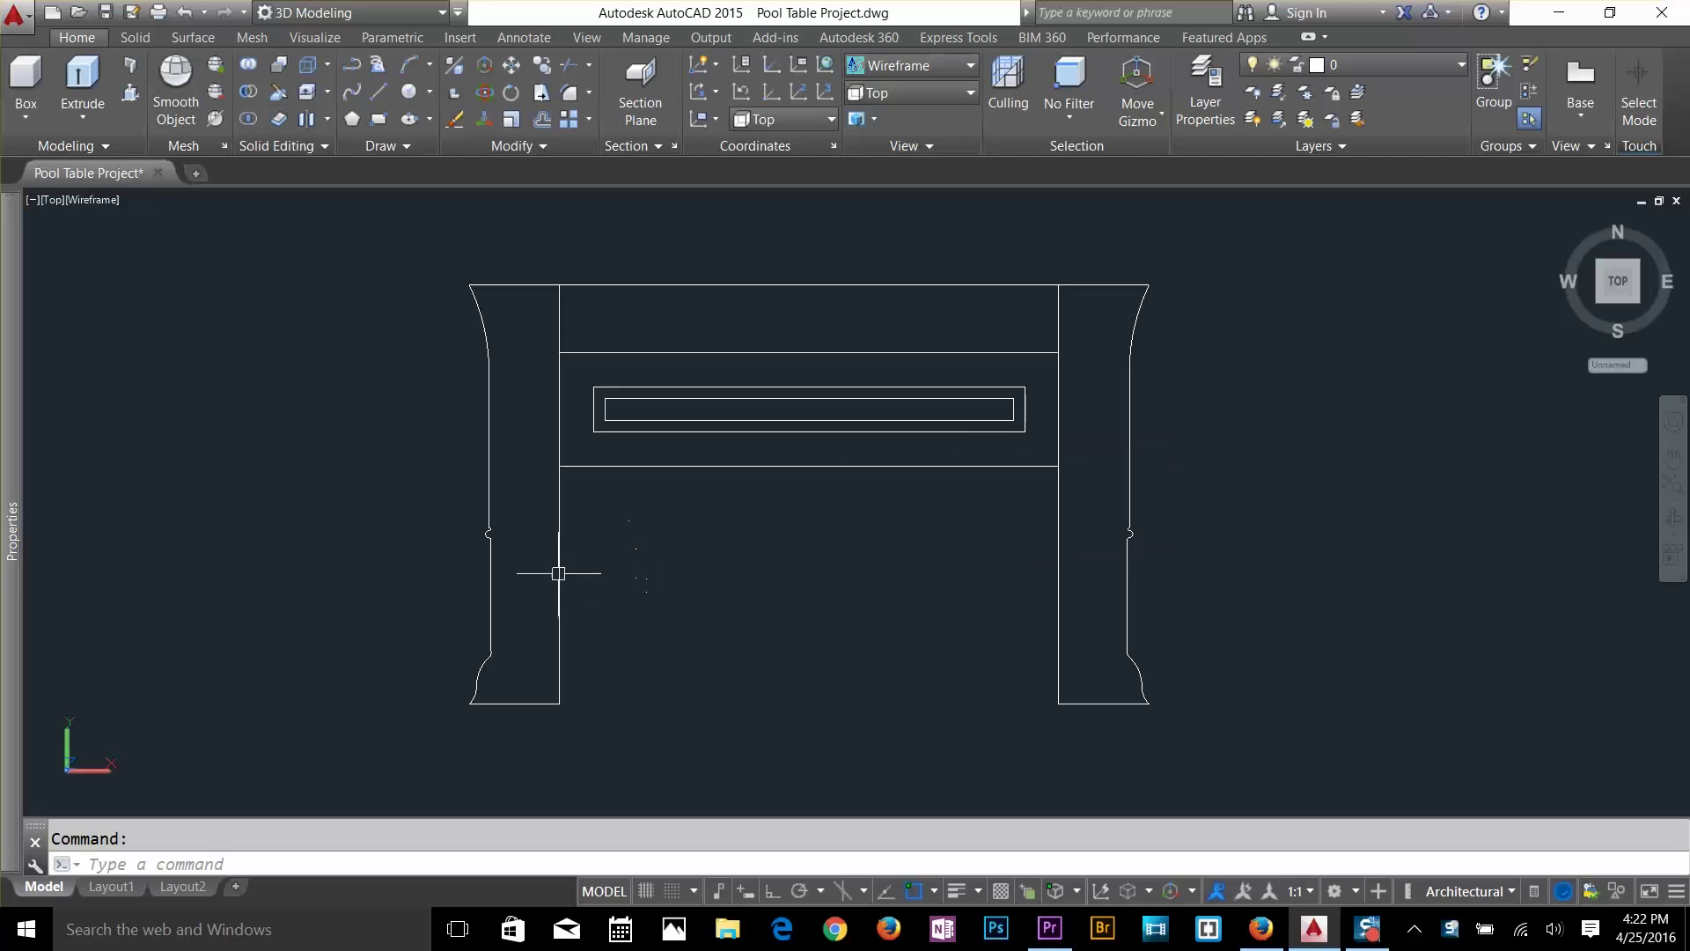
# Draw a vertical line through the end view's left leg, from its top edge midpoint to its bottom edge midpoint.
pyautogui.write('1')
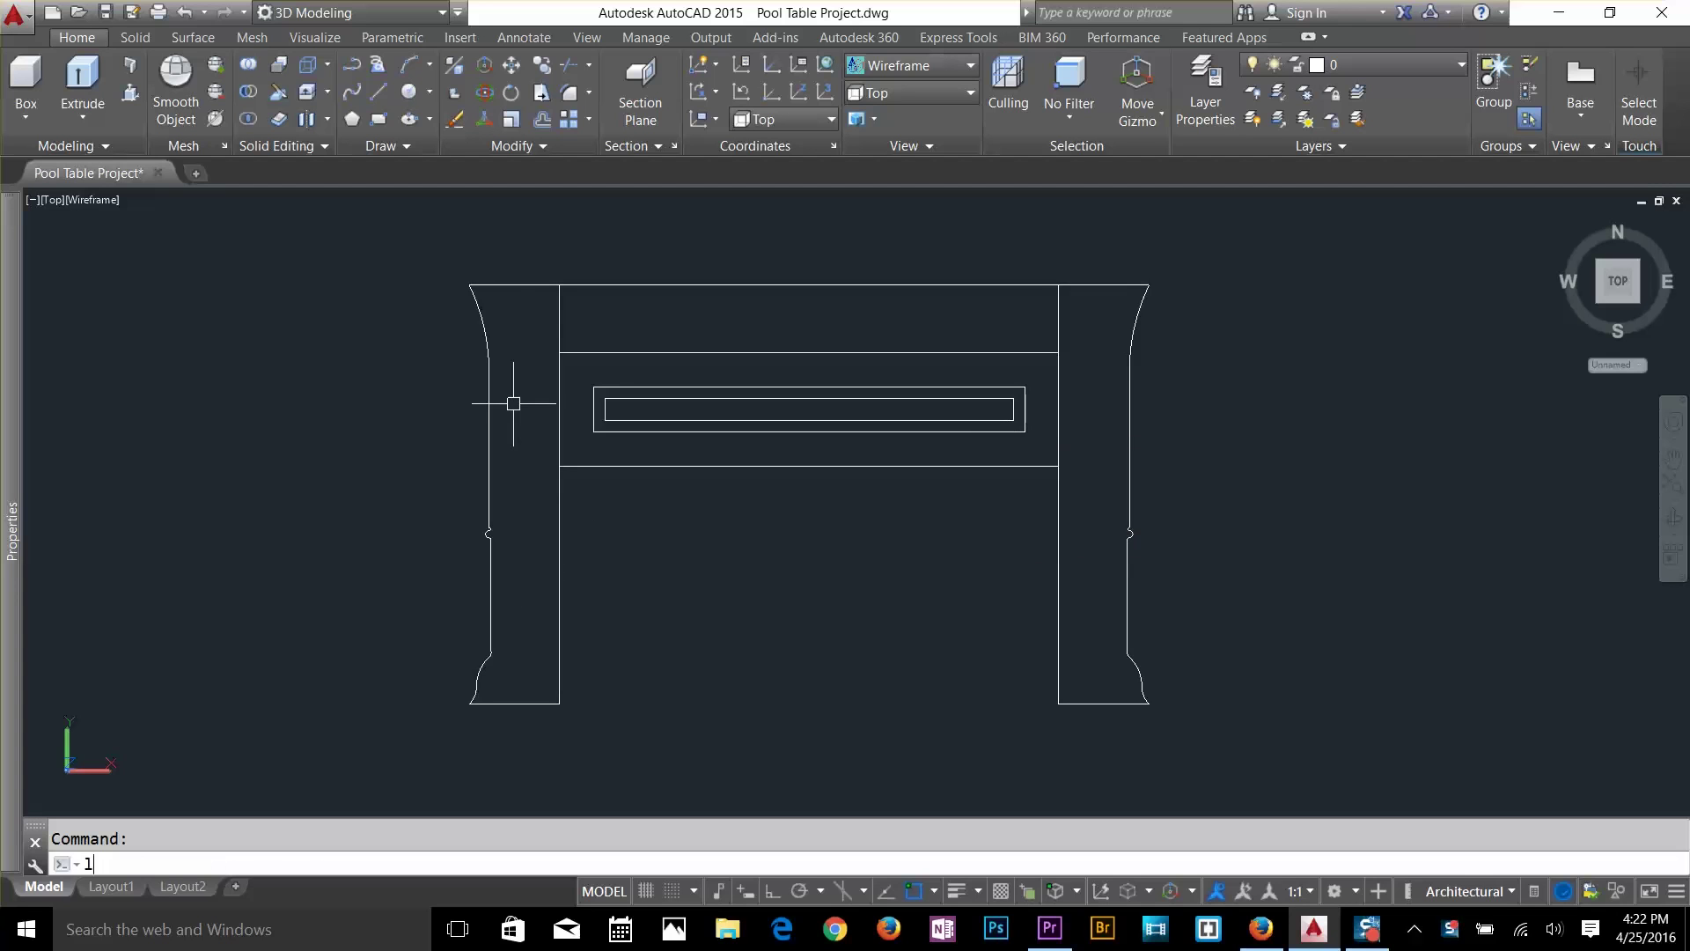
pyautogui.press('Return')
pyautogui.click(515, 284)
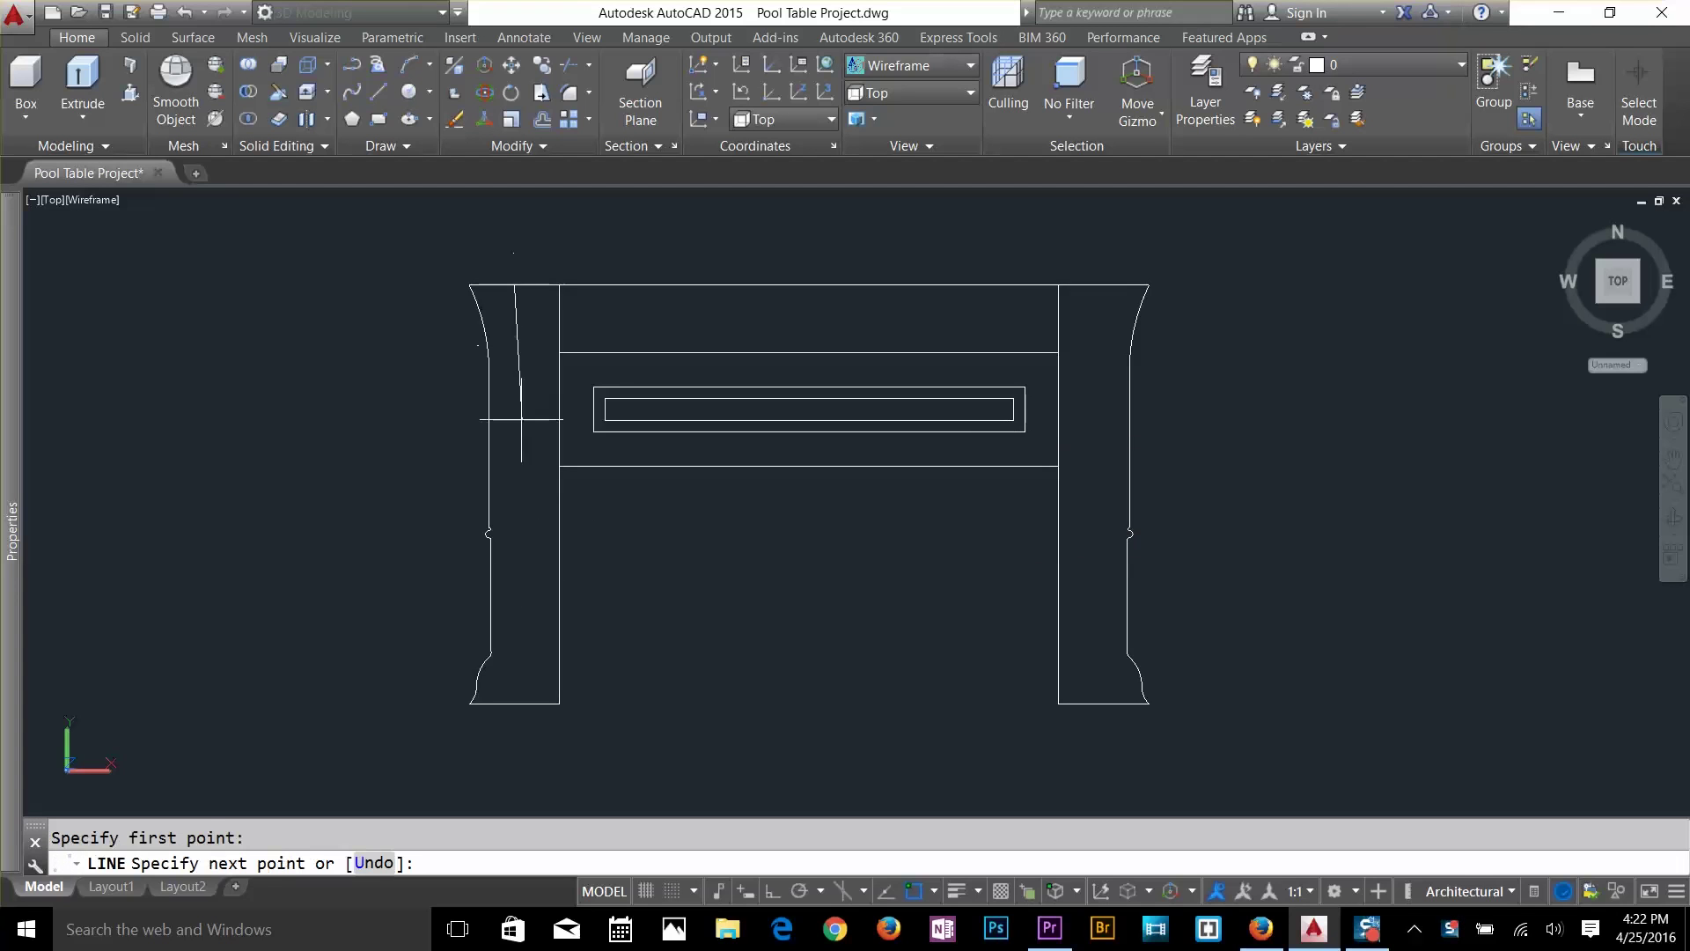
pyautogui.click(515, 704)
pyautogui.press('Return')
pyautogui.press('Return')
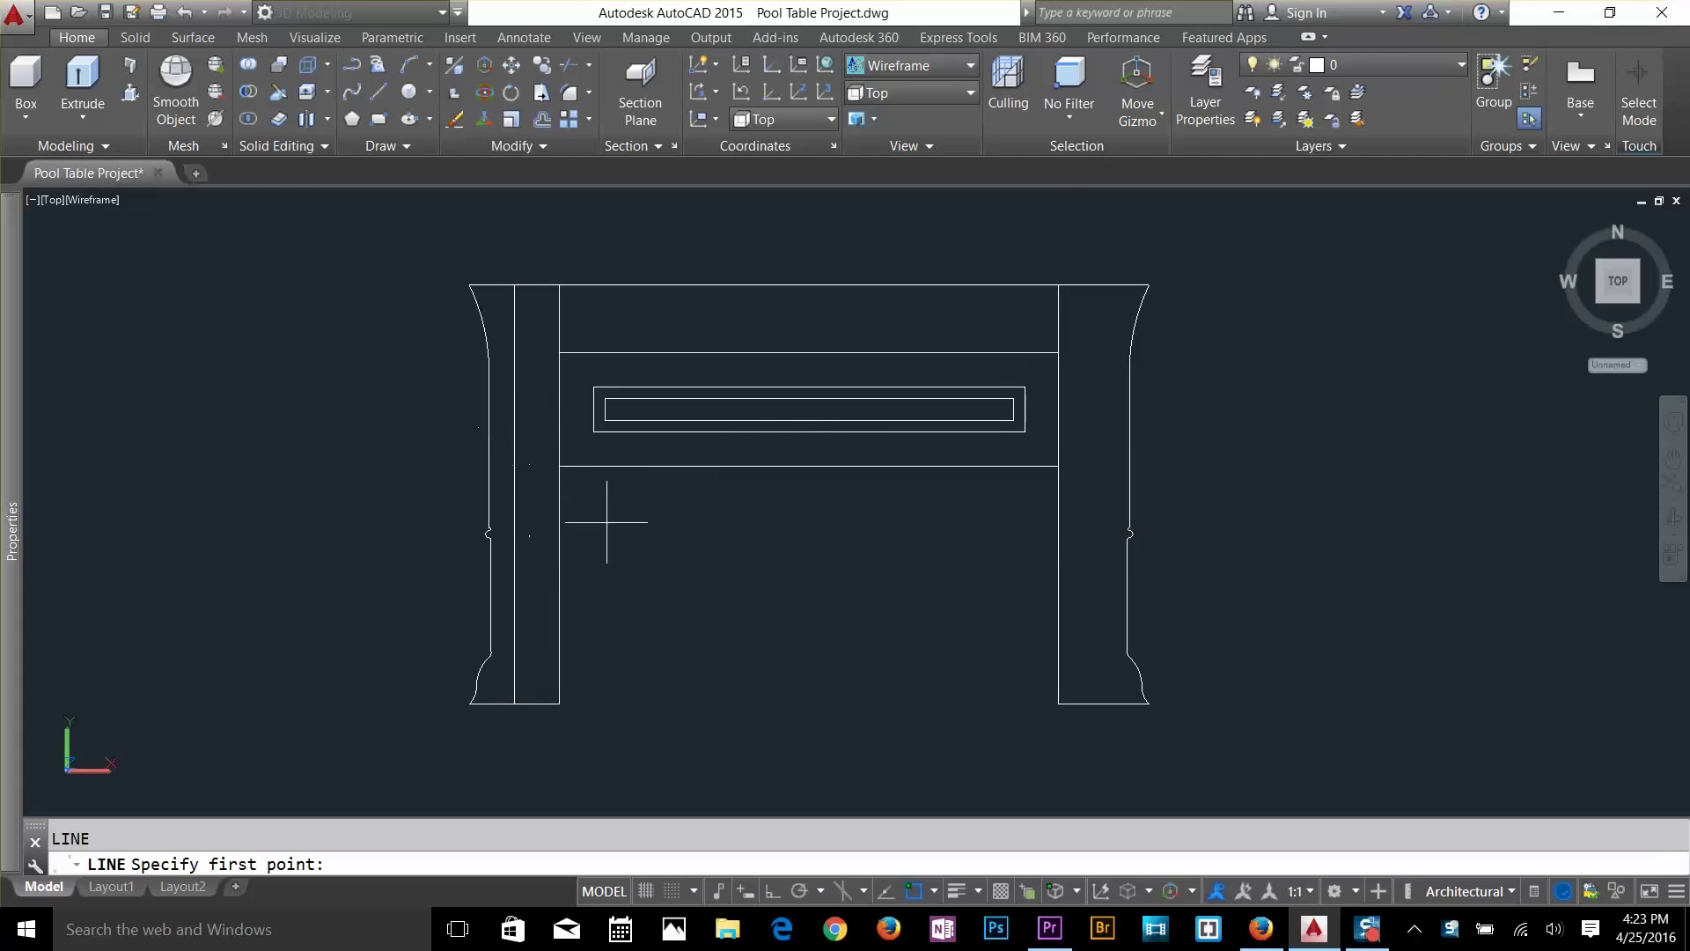
pyautogui.press('Escape')
pyautogui.scroll(1, 511, 571)
pyautogui.press('Escape')
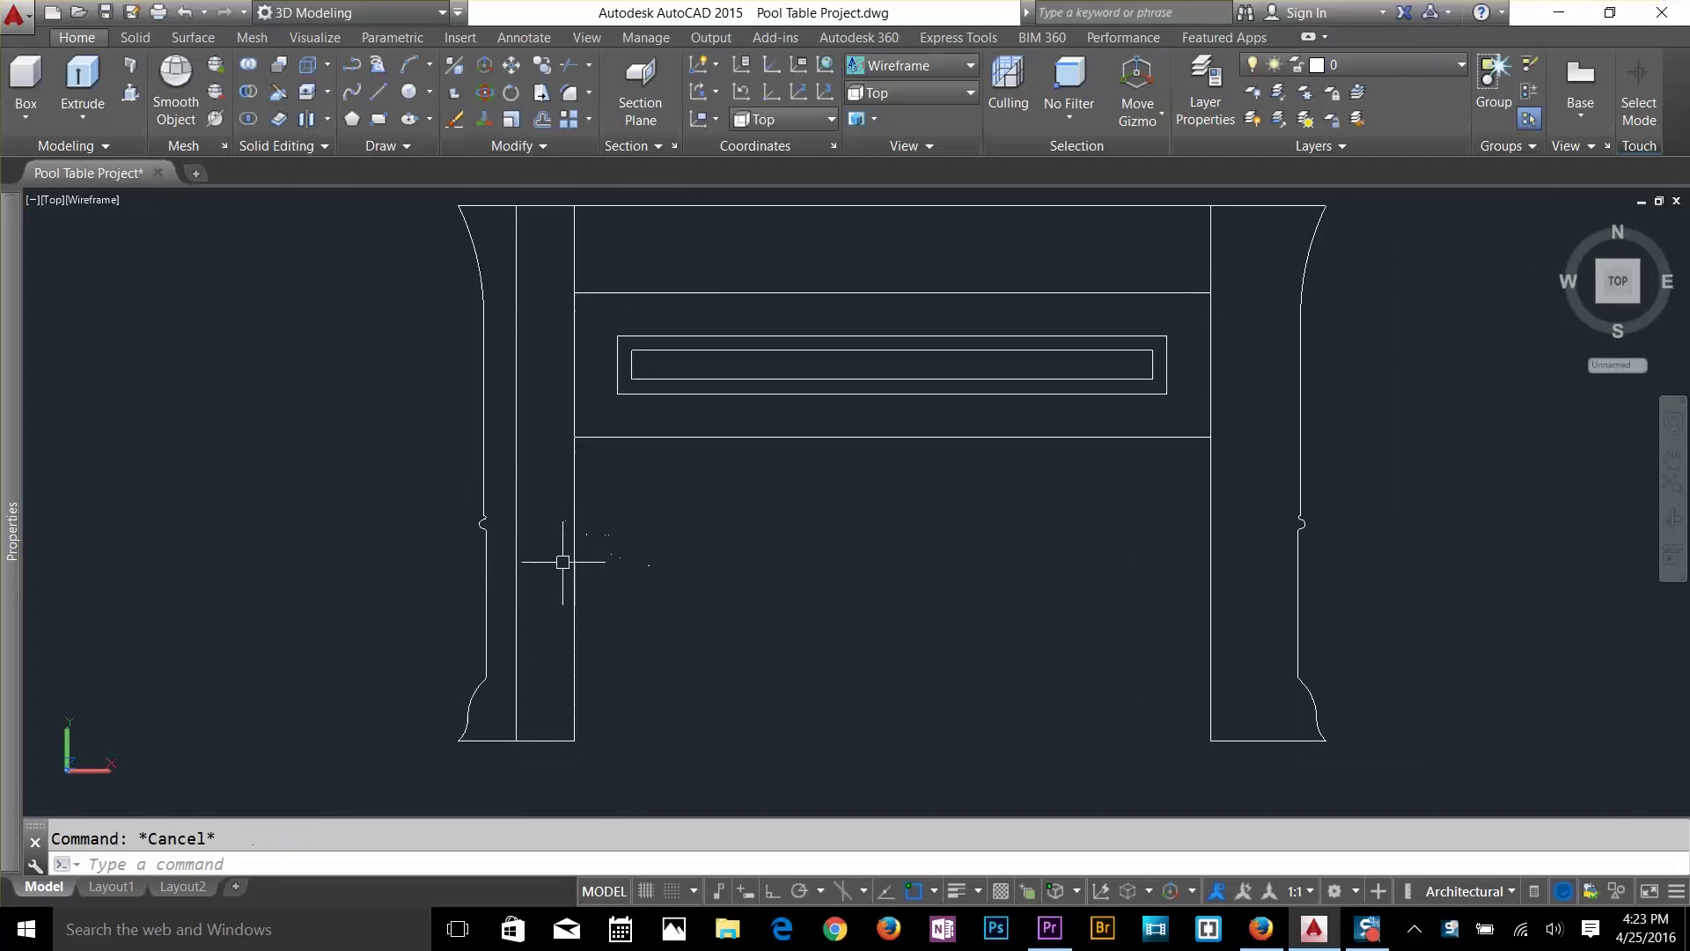
# Stretch the left leg outline's two inner corners onto the centre line's endpoints to leave a half profile.
pyautogui.click(543, 737)
pyautogui.click(516, 740)
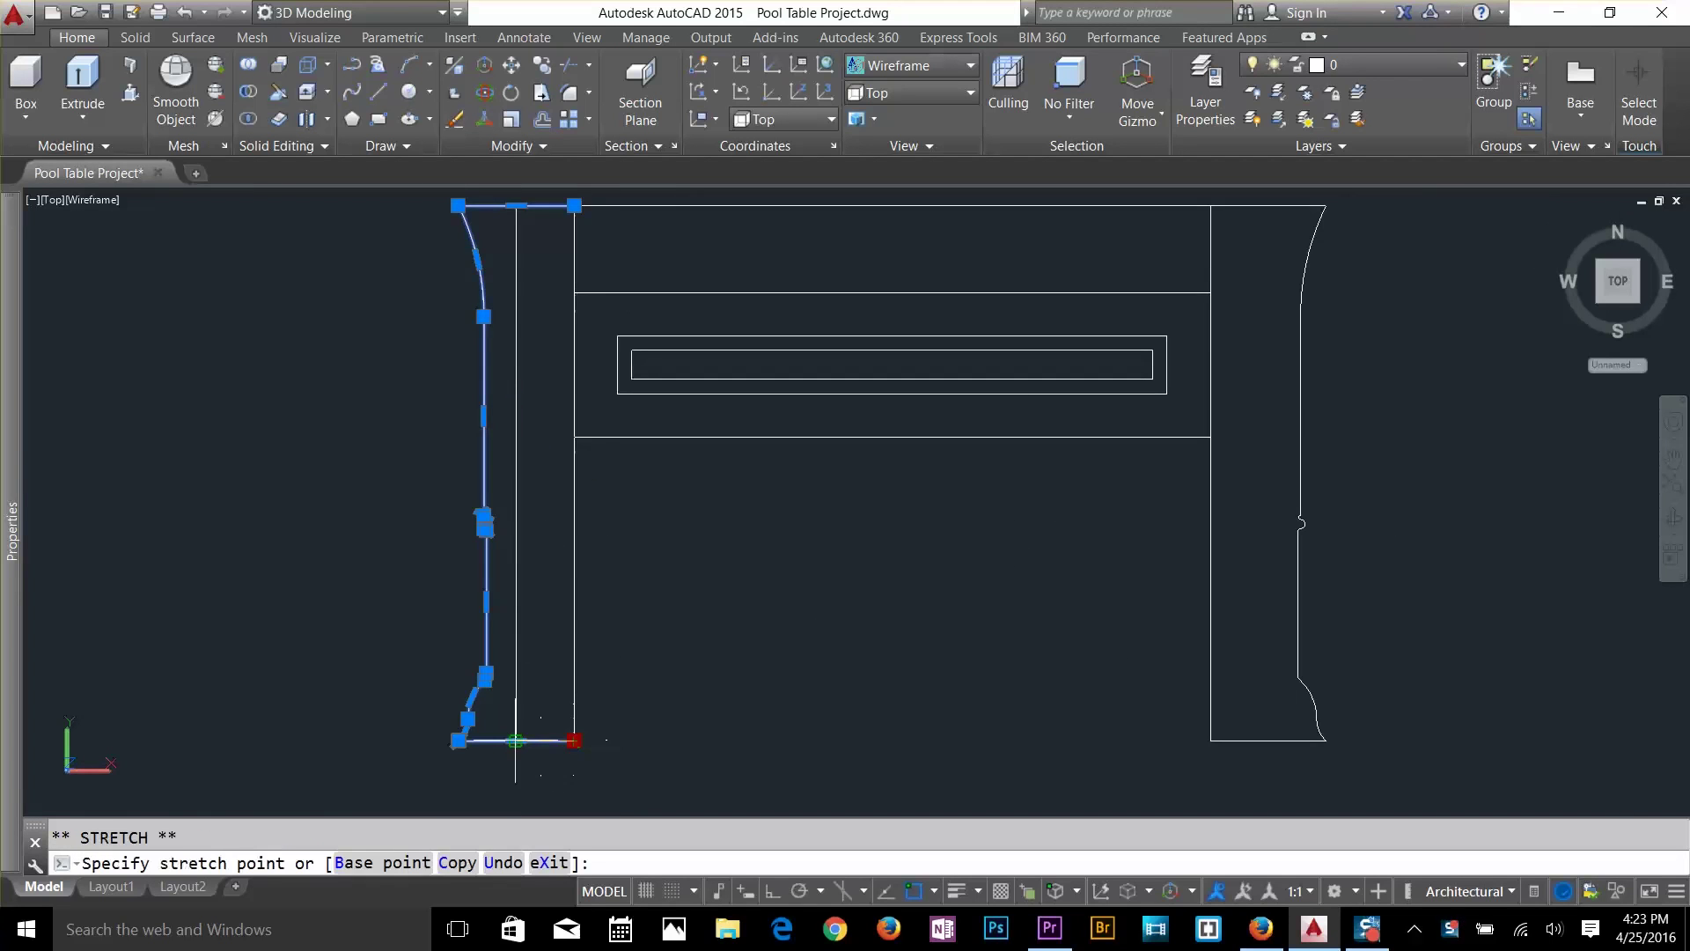
pyautogui.press('Escape')
pyautogui.press('Escape')
pyautogui.click(566, 207)
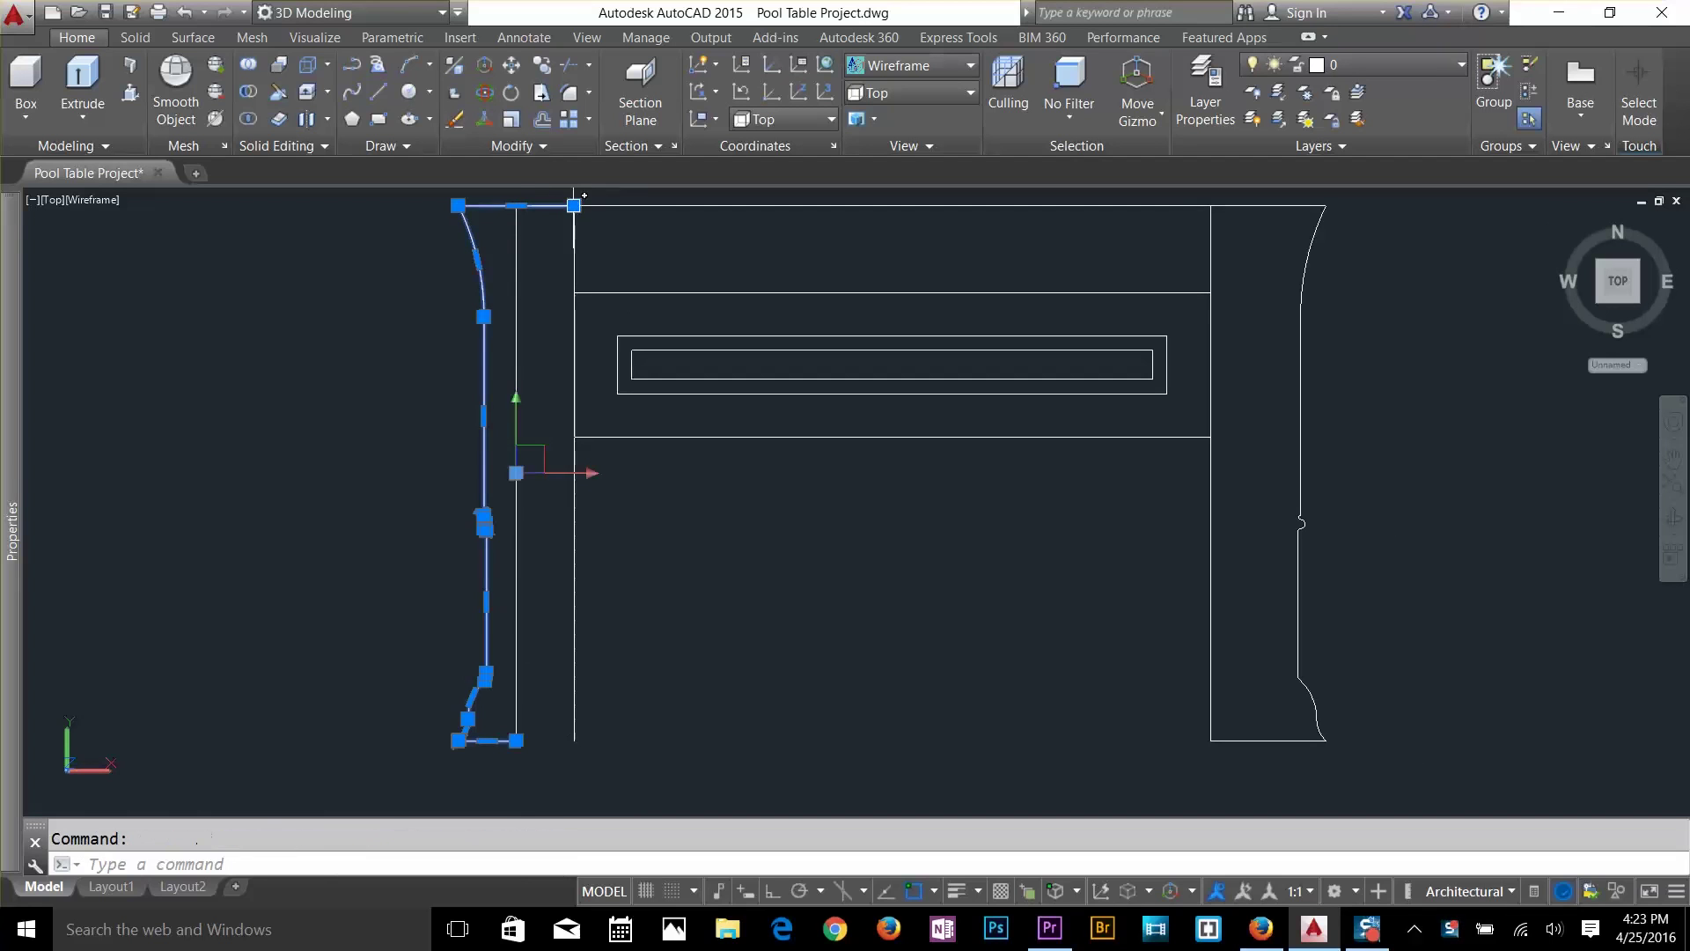
pyautogui.click(573, 205)
pyautogui.click(515, 205)
pyautogui.press('Escape')
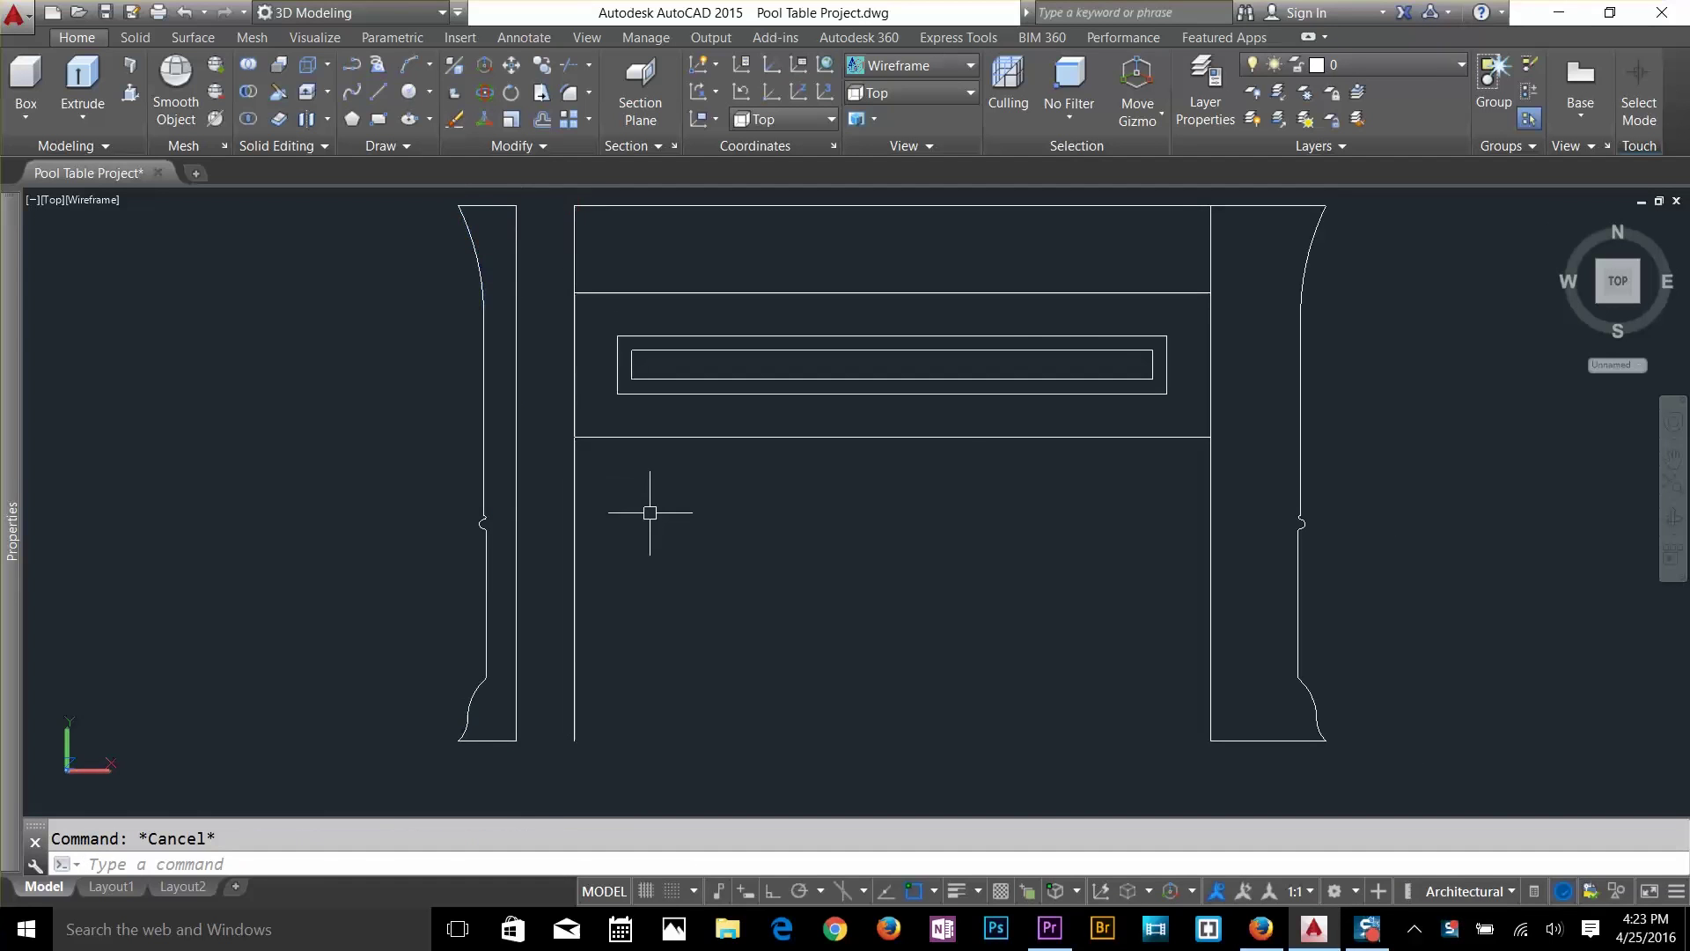
# In the SW Isometric view, revolve the half leg profile 360 degrees about its straight centre edge into a solid leg.
pyautogui.scroll(-1, 648, 513)
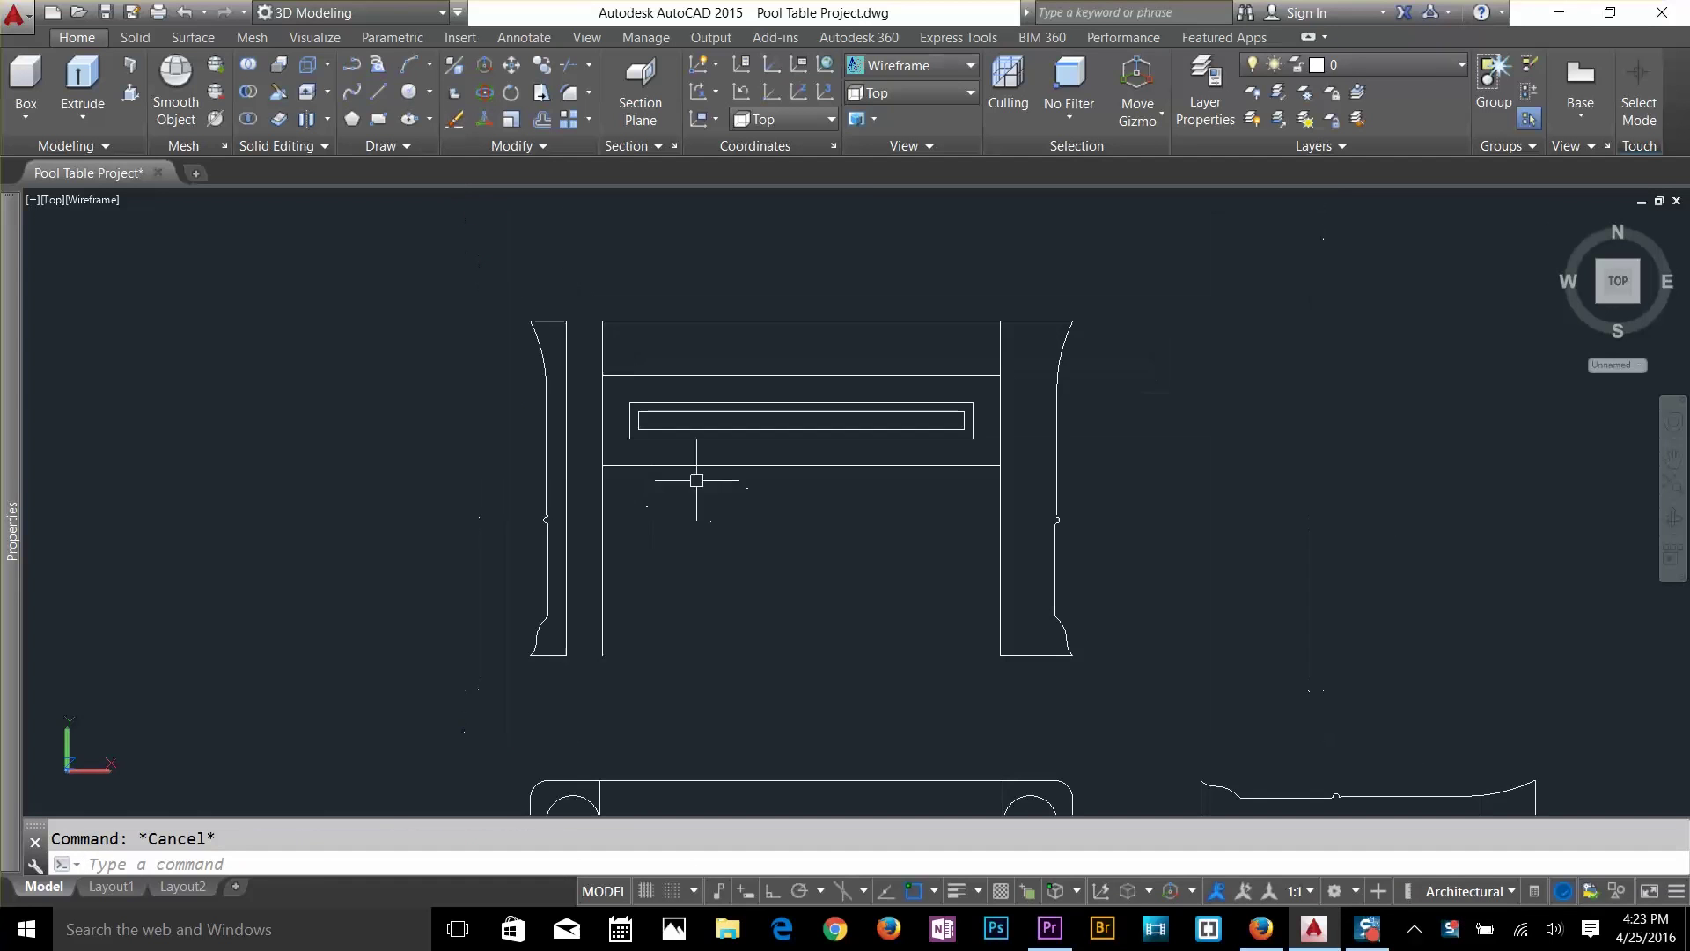
pyautogui.click(907, 92)
pyautogui.click(873, 247)
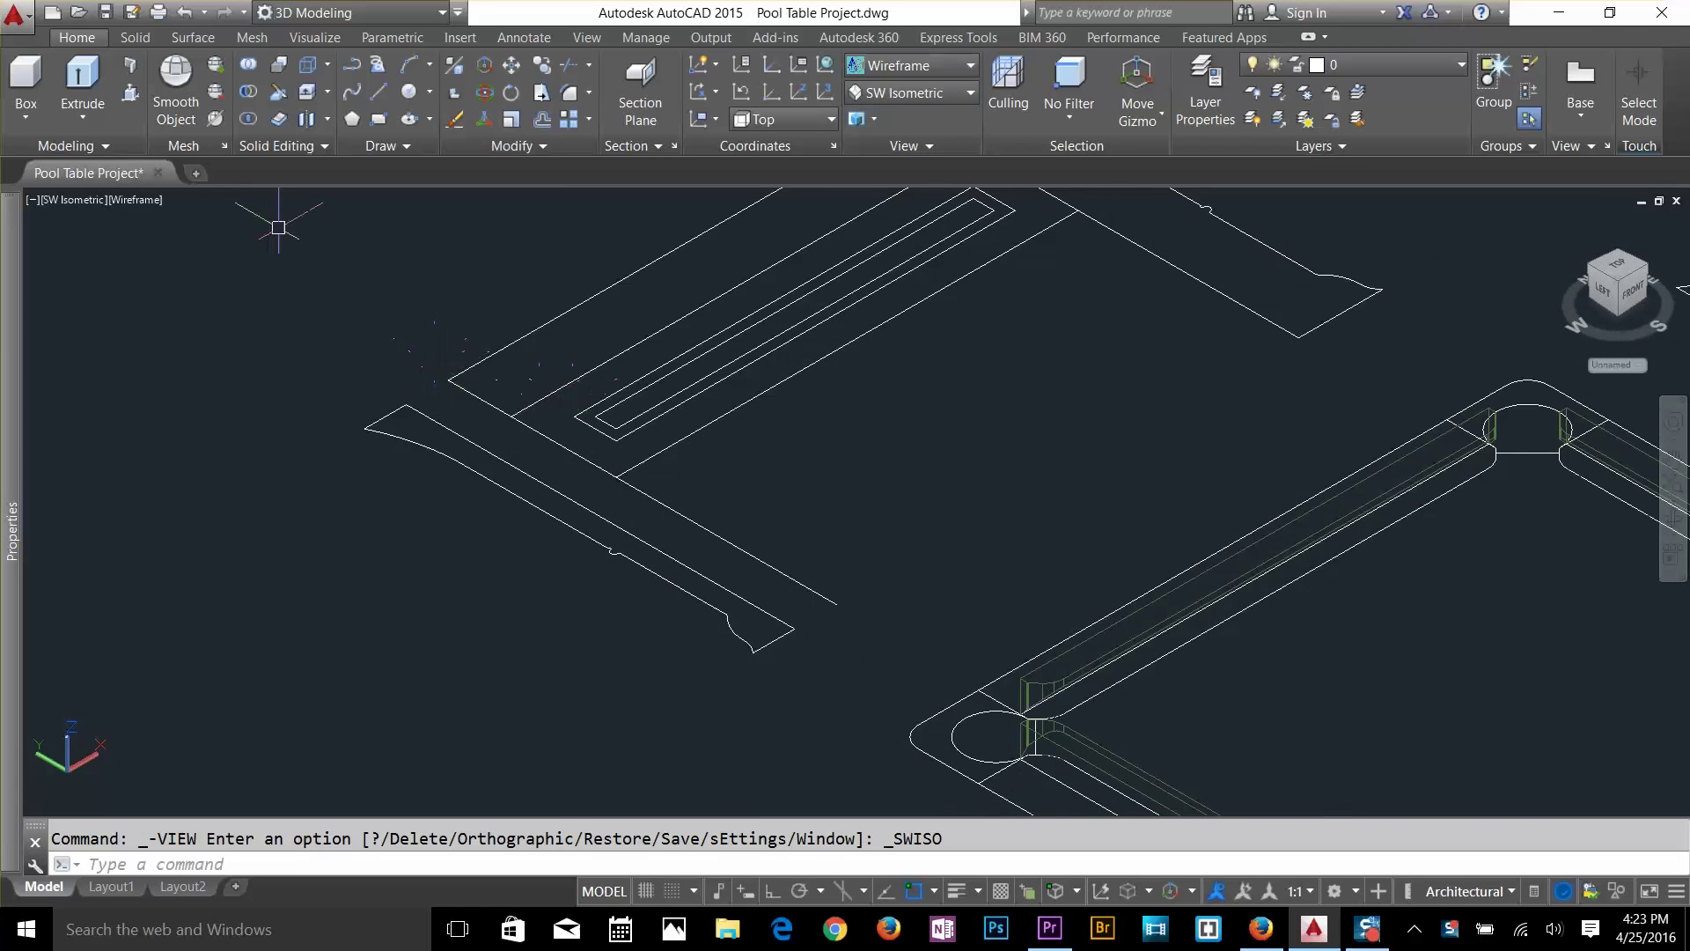
pyautogui.click(84, 114)
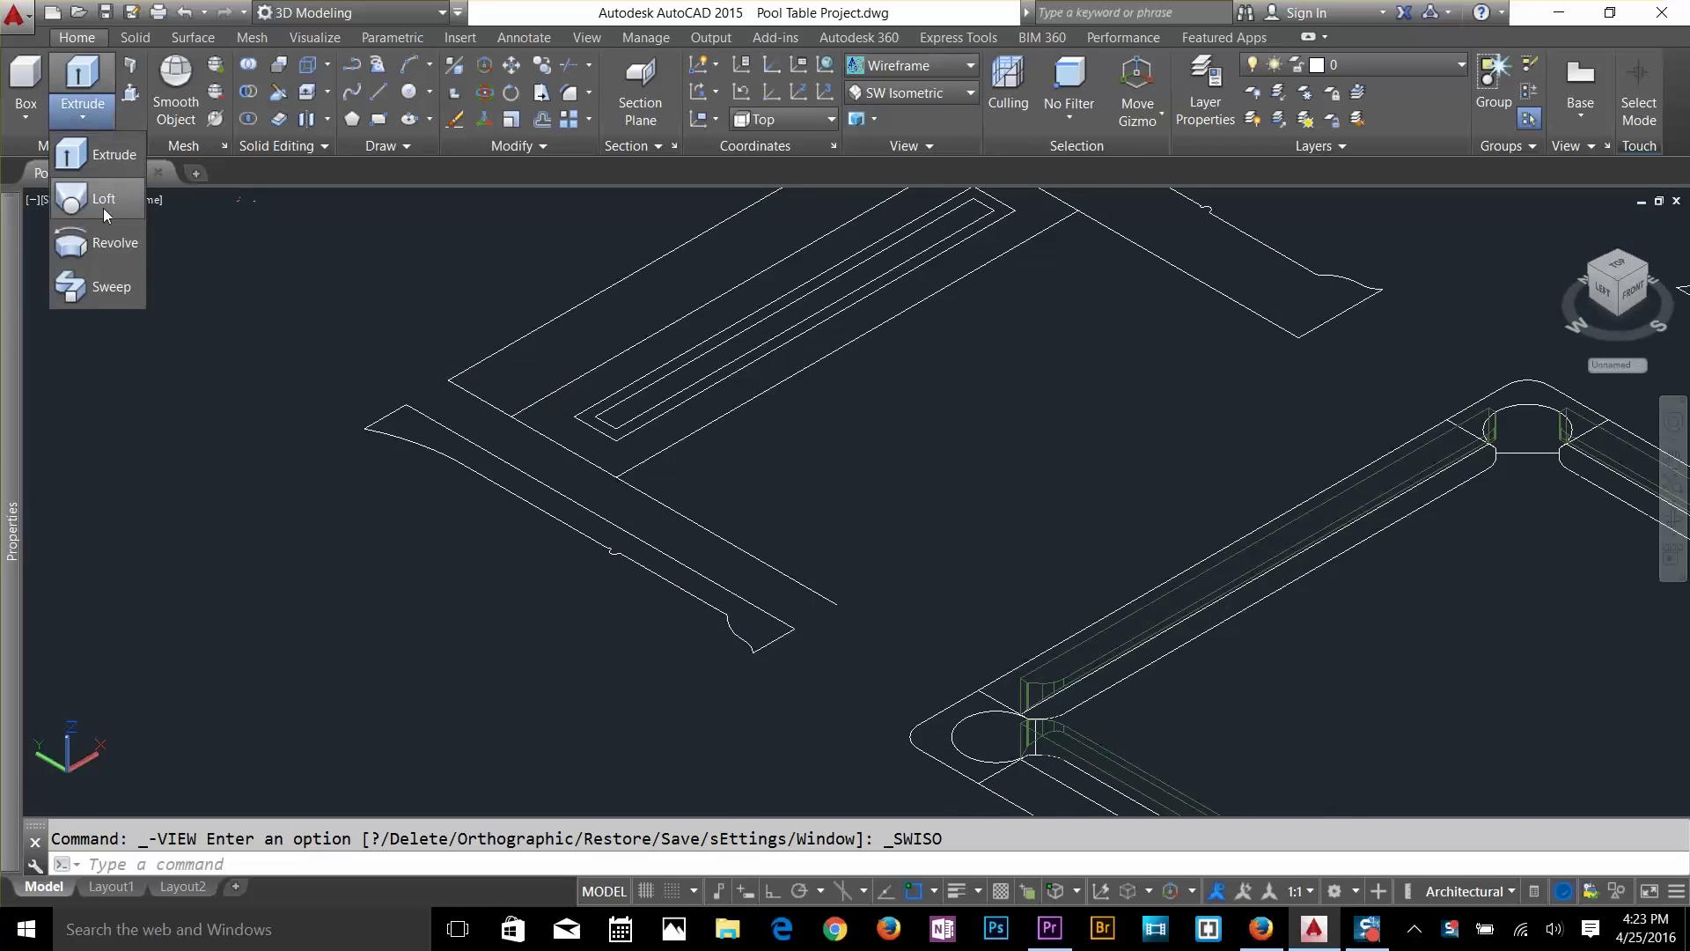
pyautogui.click(615, 557)
pyautogui.click(612, 555)
pyautogui.click(612, 551)
pyautogui.press('Return')
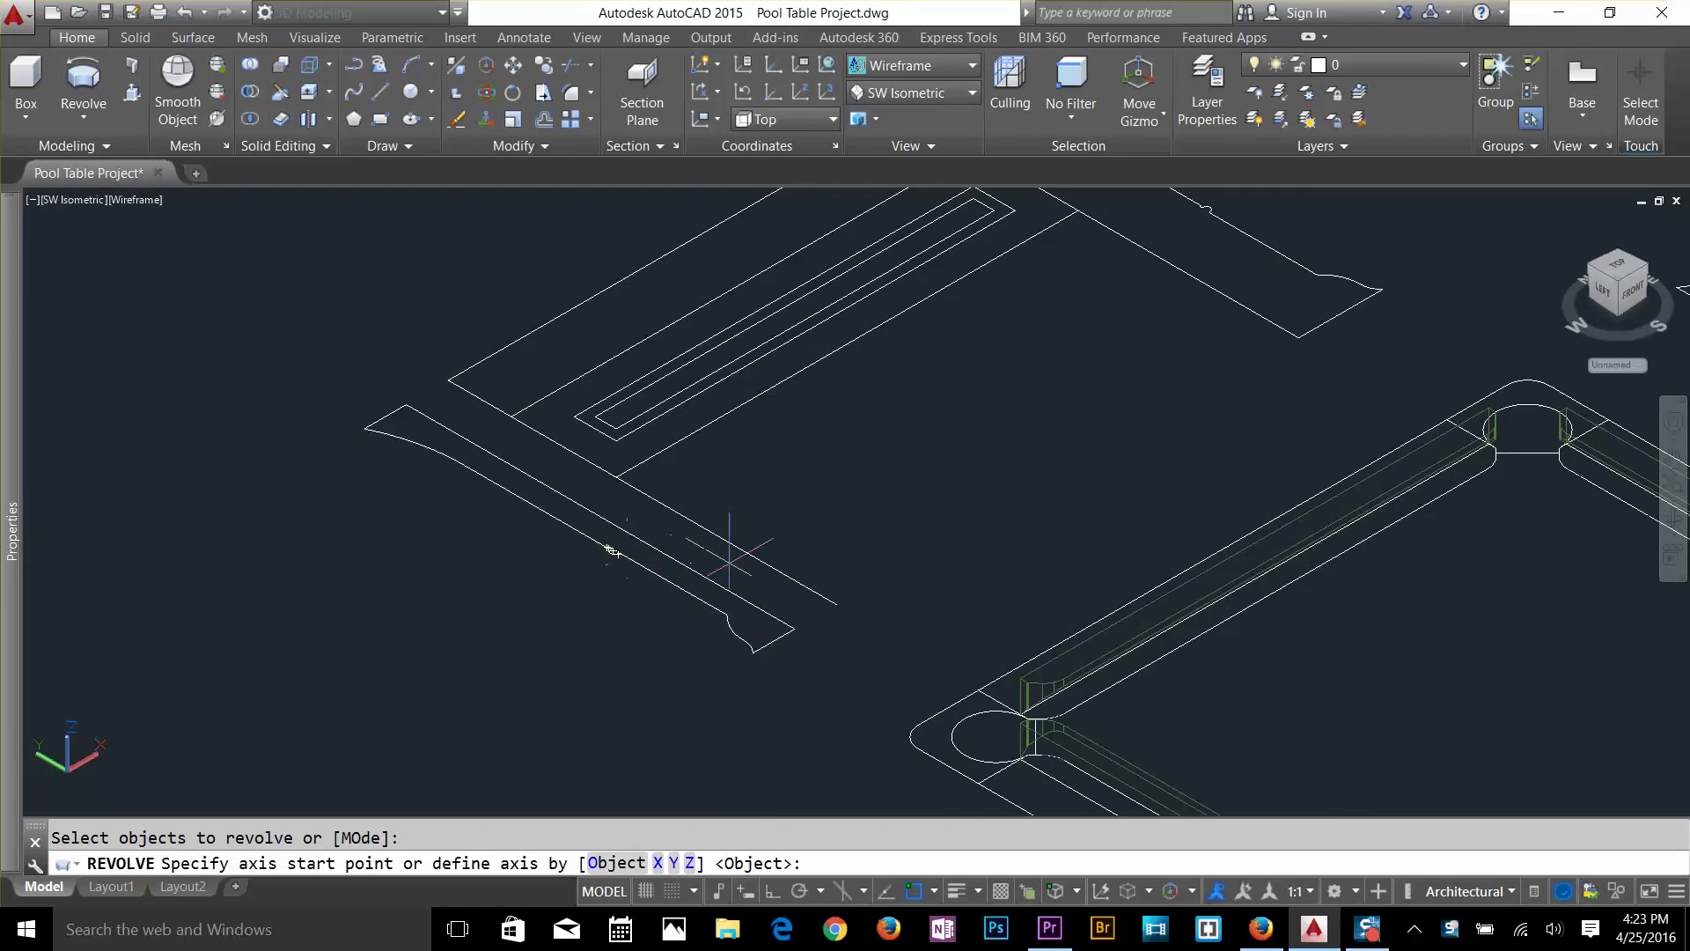
pyautogui.click(794, 629)
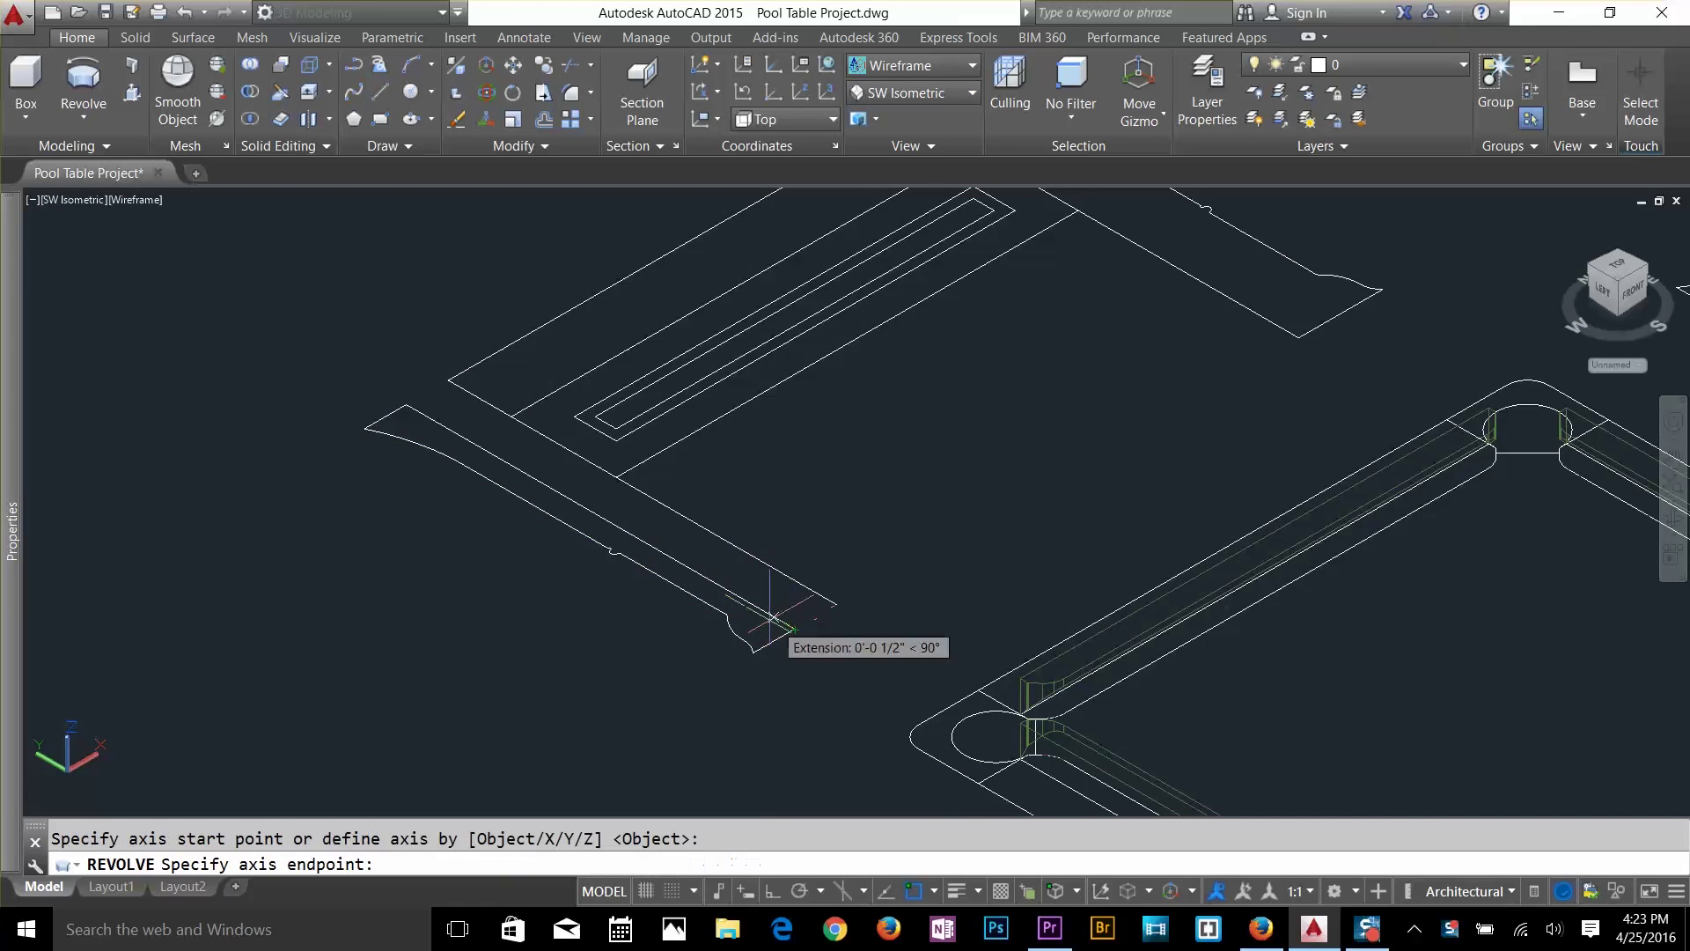
pyautogui.click(407, 405)
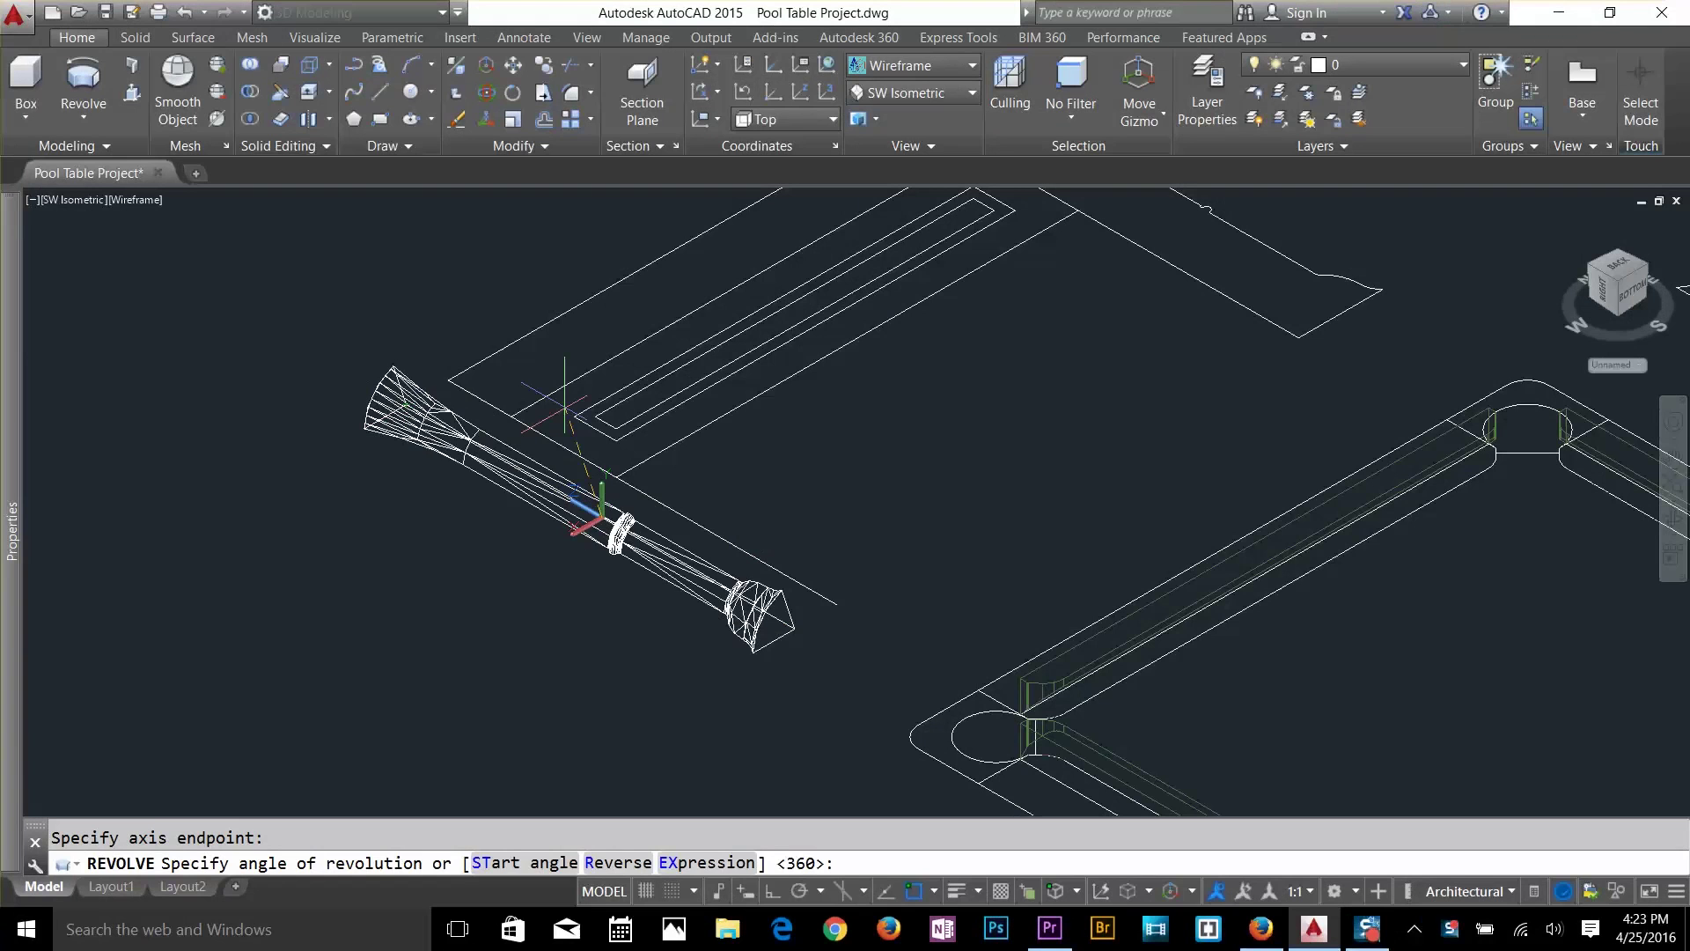
pyautogui.press('Return')
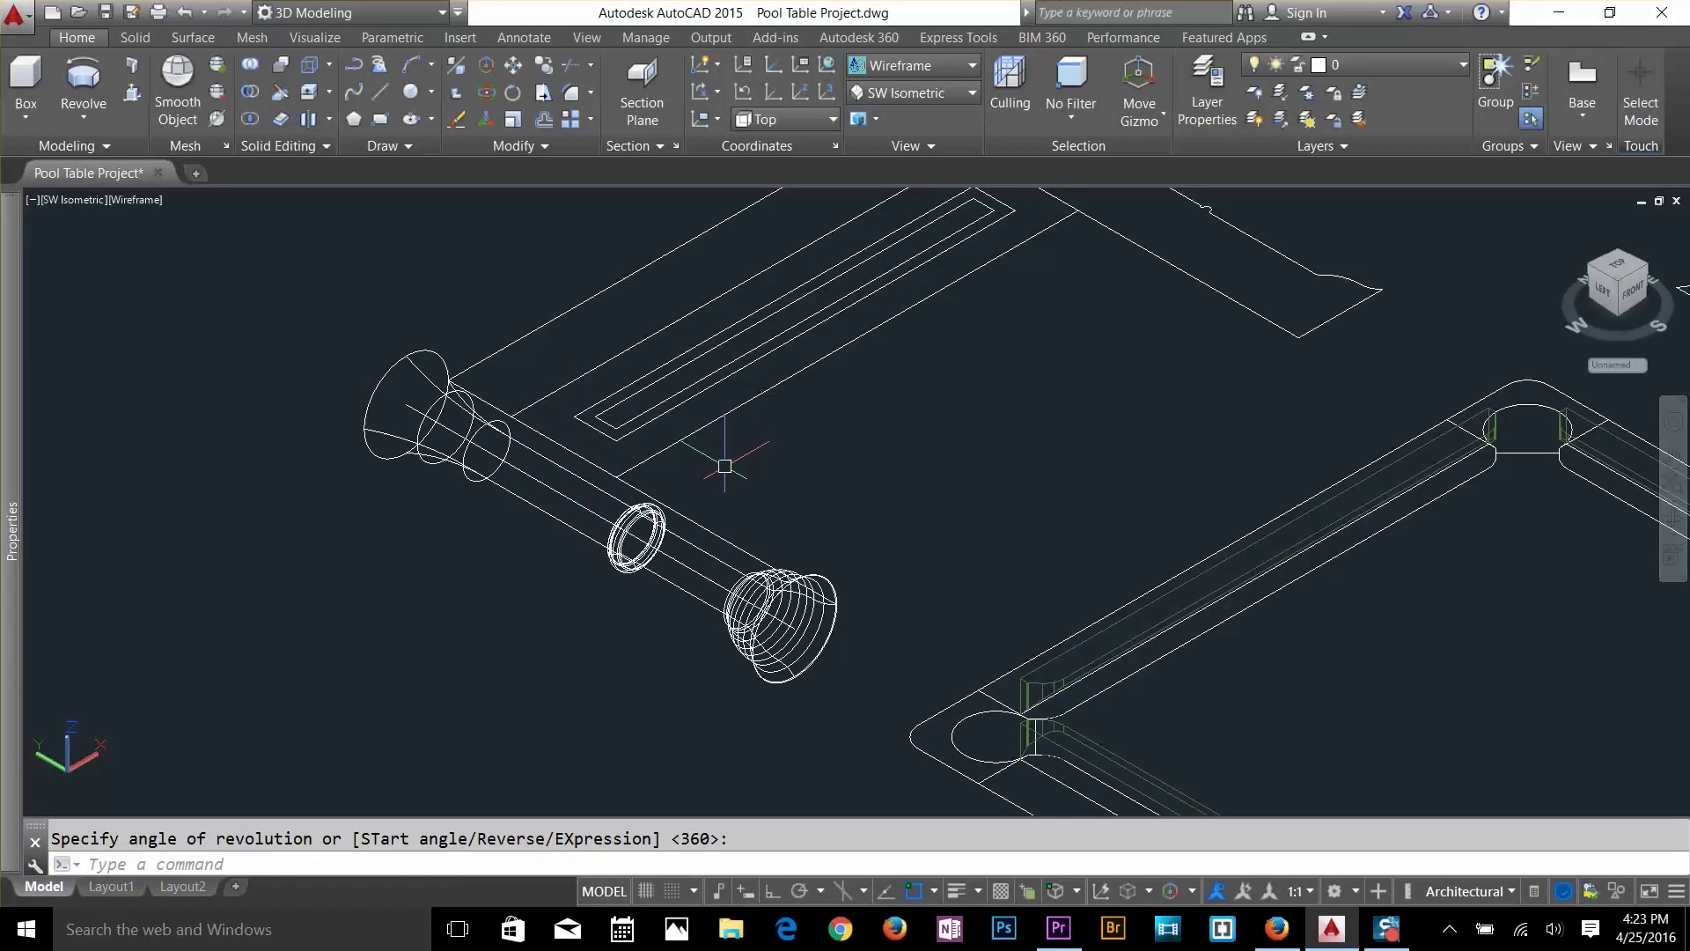
pyautogui.press('Escape')
pyautogui.press('Escape')
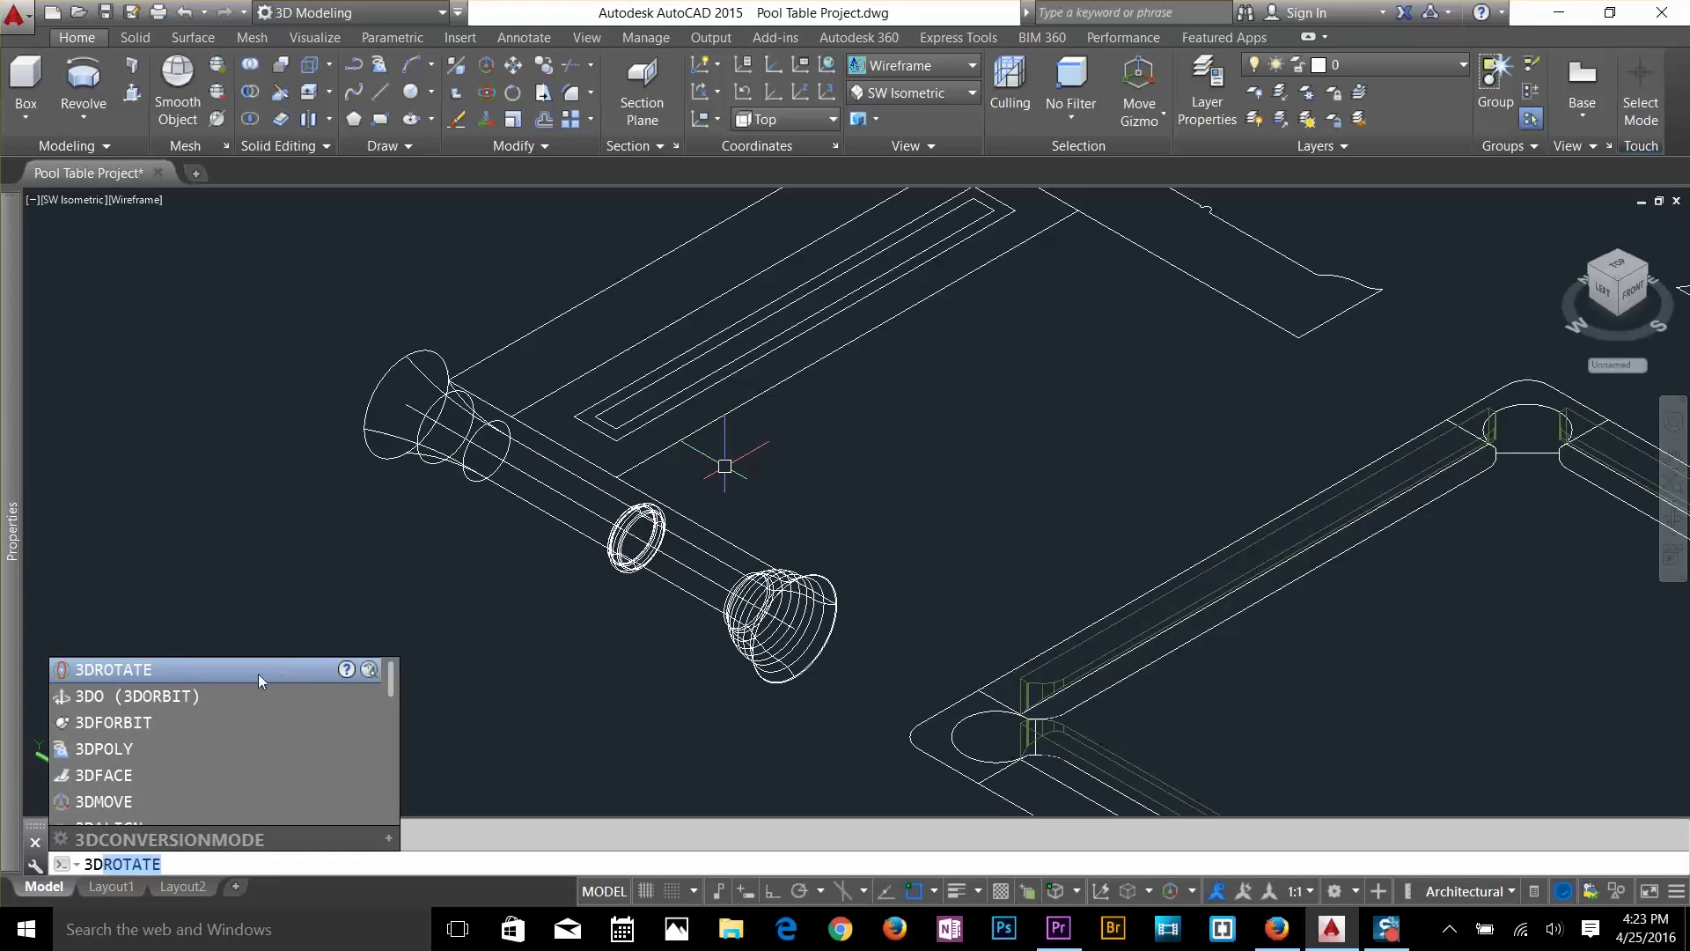
# 3D rotate the revolved leg 90 degrees about the X axis at its base centre so that it stands upright.
pyautogui.write('3d')
pyautogui.press('Return')
pyautogui.click(779, 616)
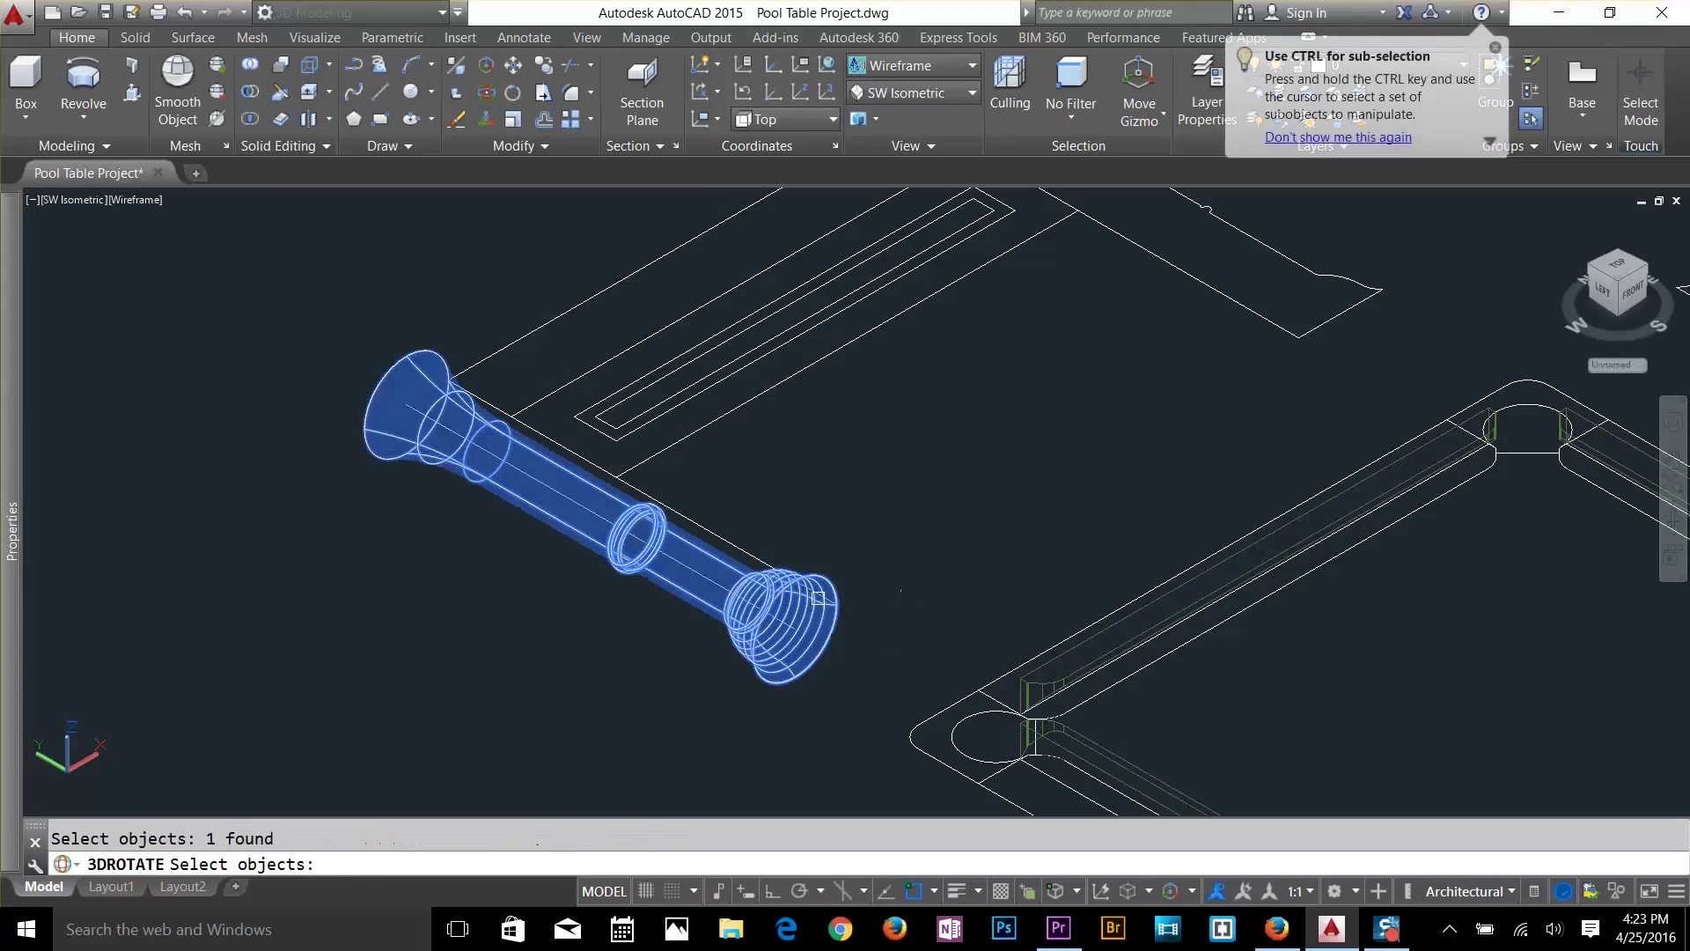
pyautogui.press('Return')
pyautogui.click(779, 618)
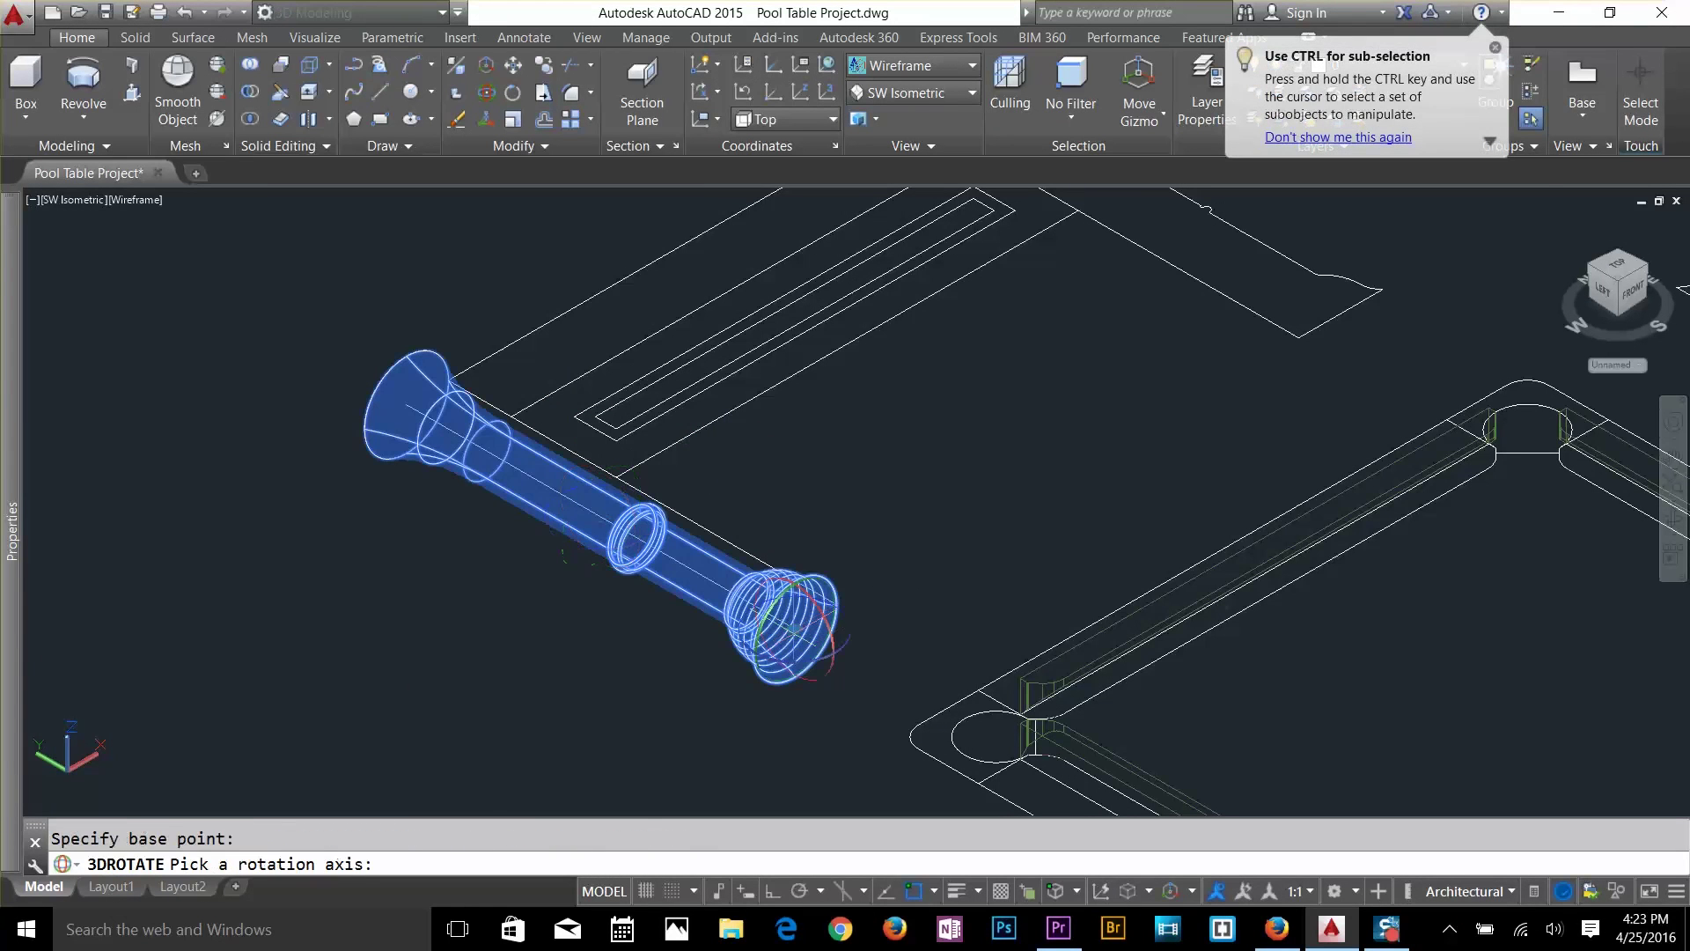
pyautogui.click(825, 628)
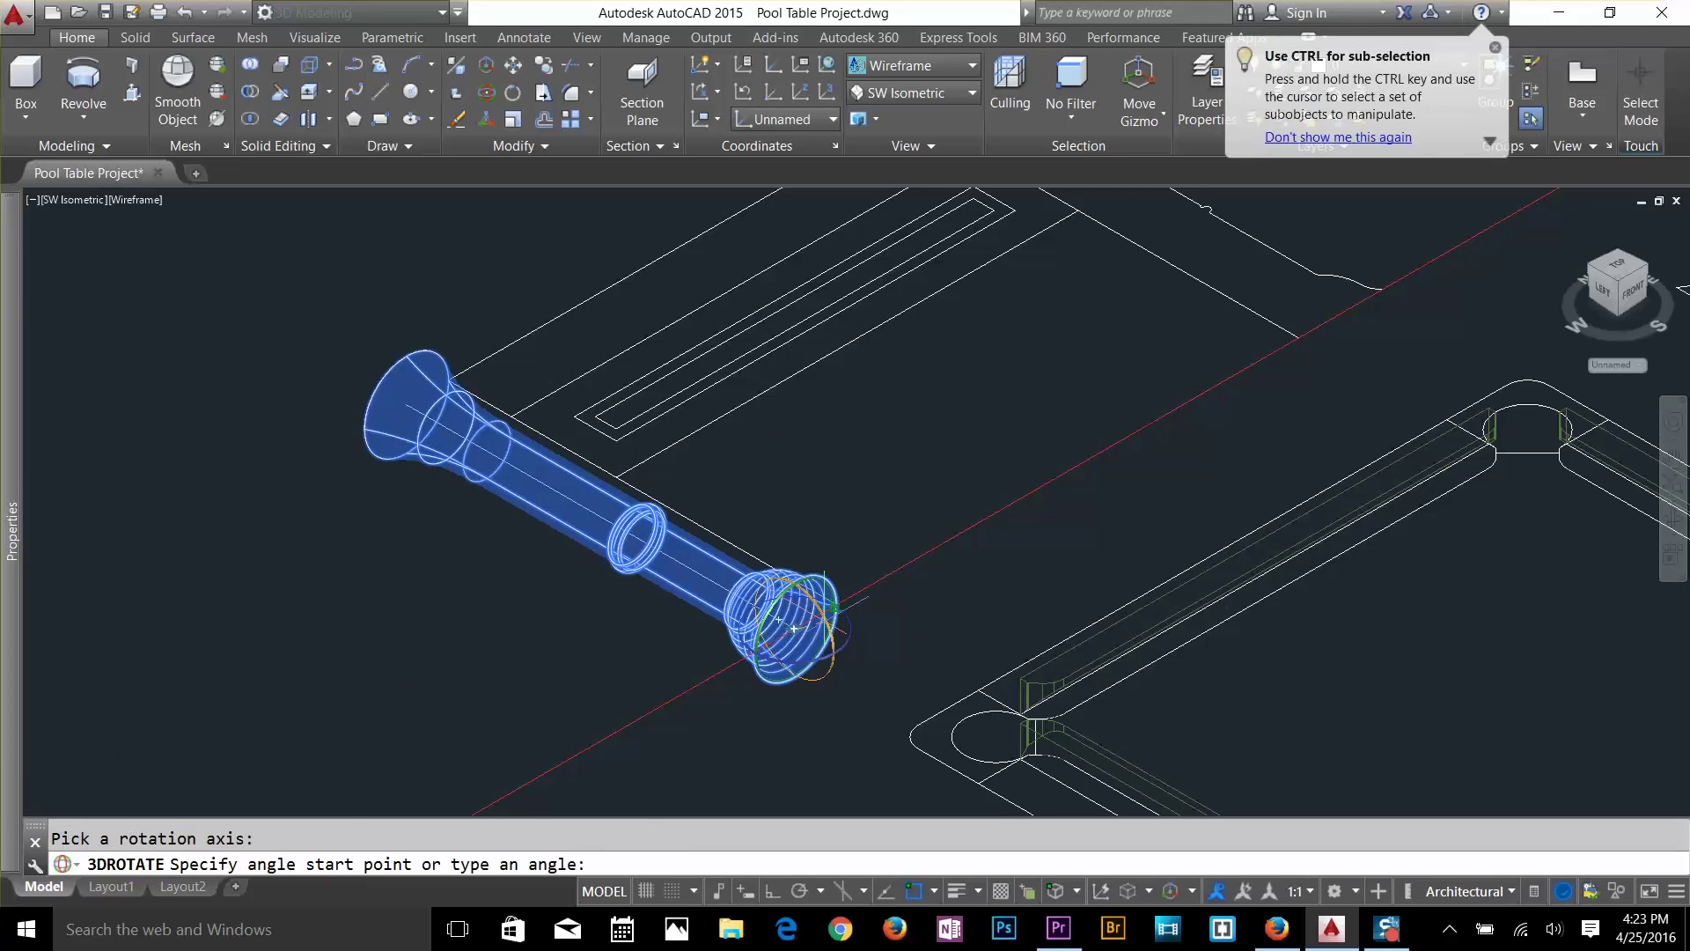
pyautogui.write('90')
pyautogui.press('Return')
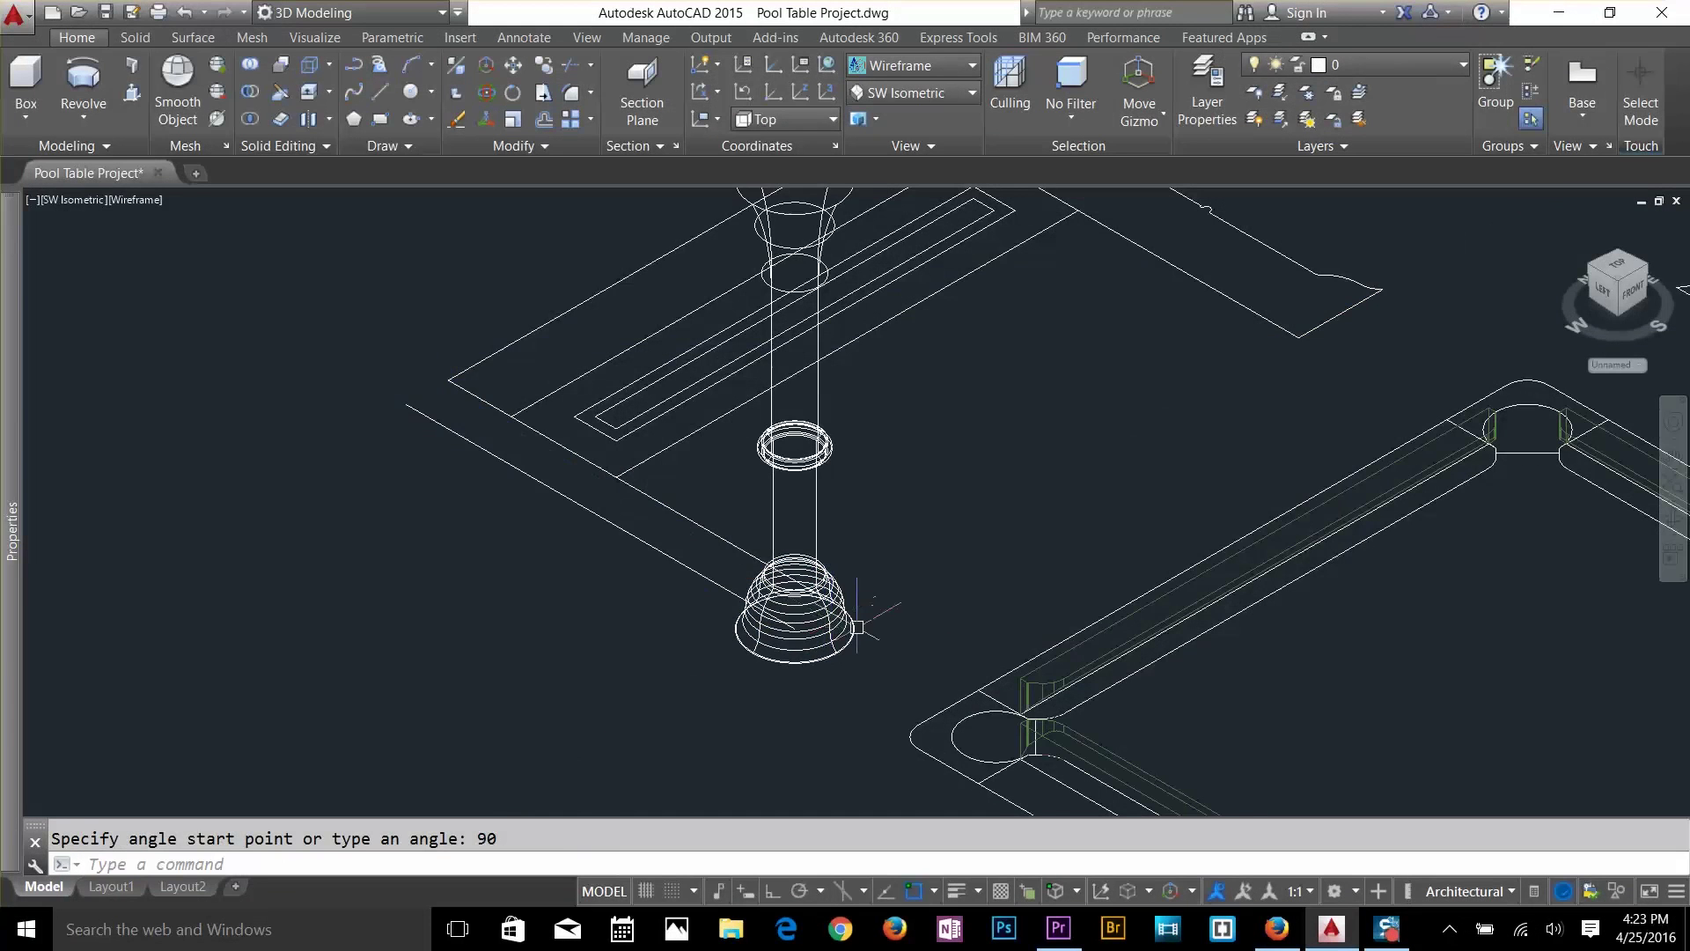
pyautogui.press('Escape')
# Erase the four cushion solids from the flat table outline.
pyautogui.scroll(-2, 968, 616)
pyautogui.click(1019, 648)
pyautogui.press('Delete')
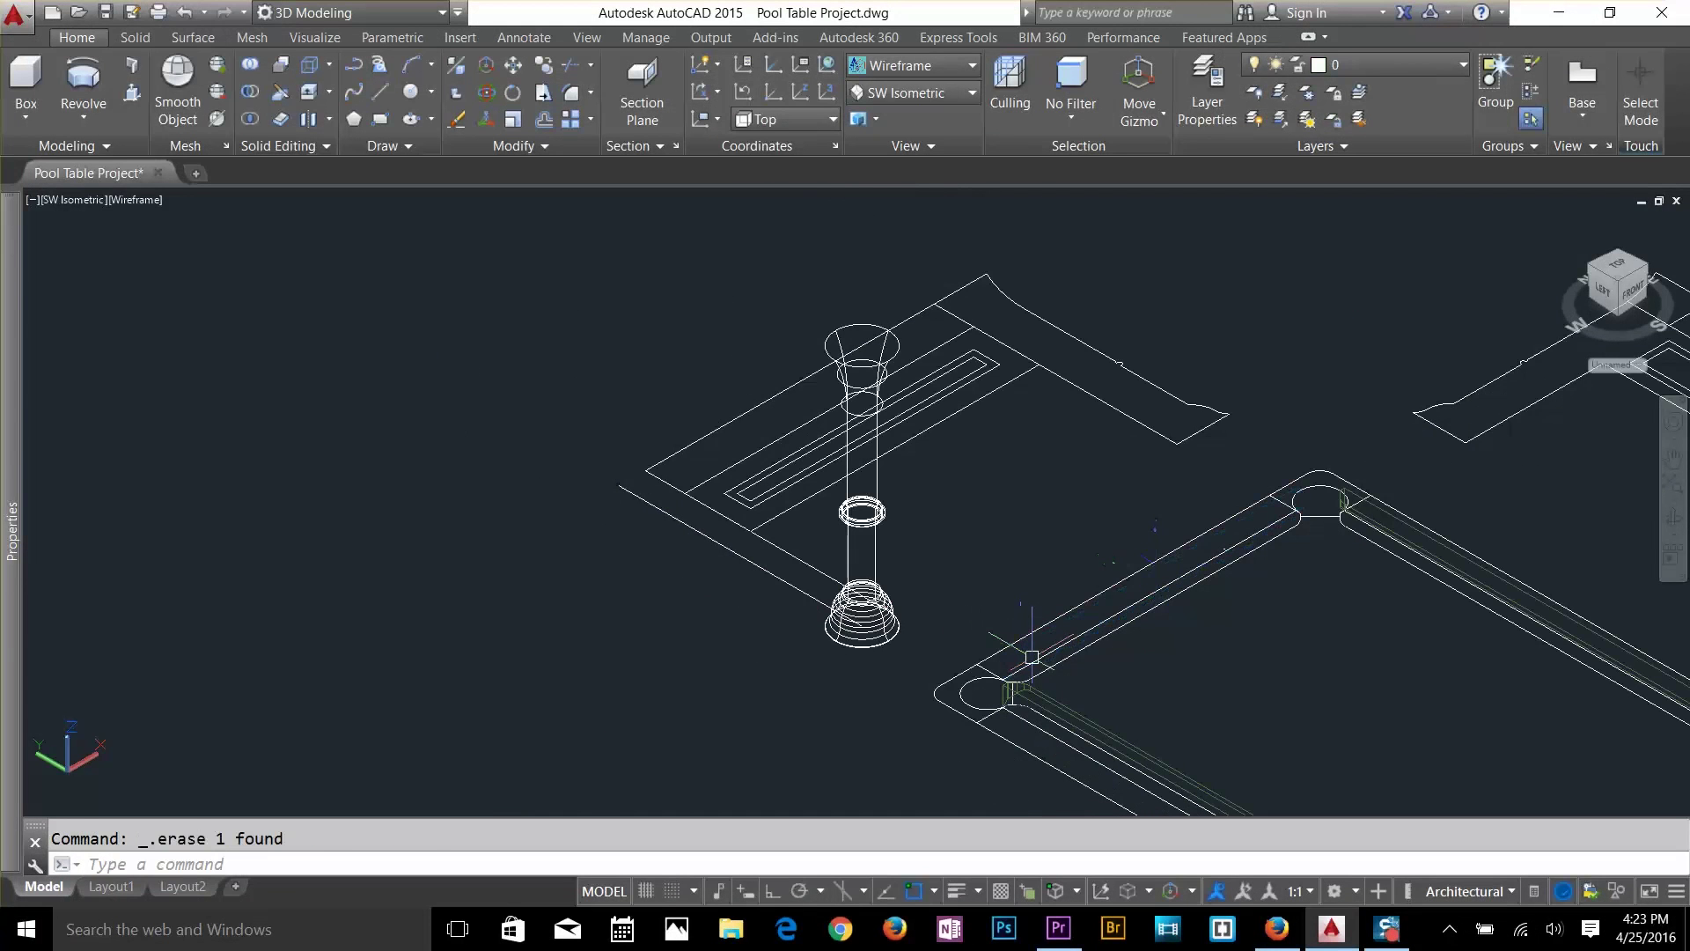
pyautogui.click(1081, 708)
pyautogui.press('Delete')
pyautogui.click(1463, 558)
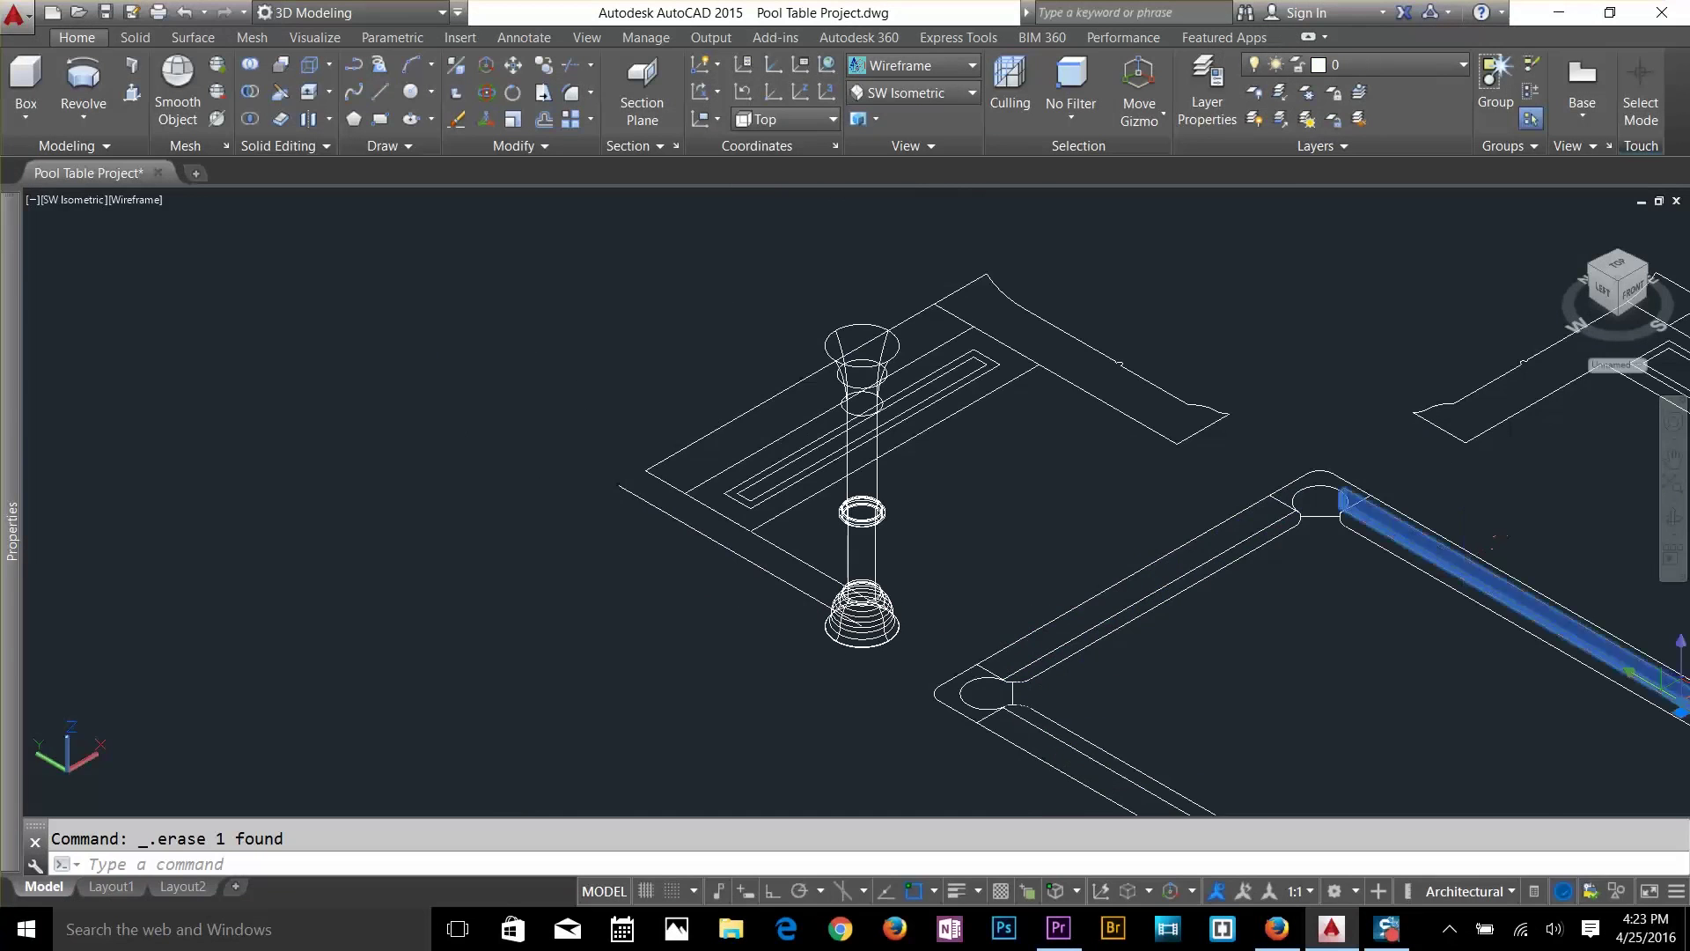
pyautogui.press('Delete')
pyautogui.scroll(-2, 1463, 558)
pyautogui.moveTo(1367, 558)
pyautogui.mouseDown(button='middle')
pyautogui.moveTo(1327, 592)
pyautogui.moveTo(1103, 517)
pyautogui.mouseUp(button='middle')
pyautogui.scroll(3, 1361, 716)
pyautogui.click(1333, 647)
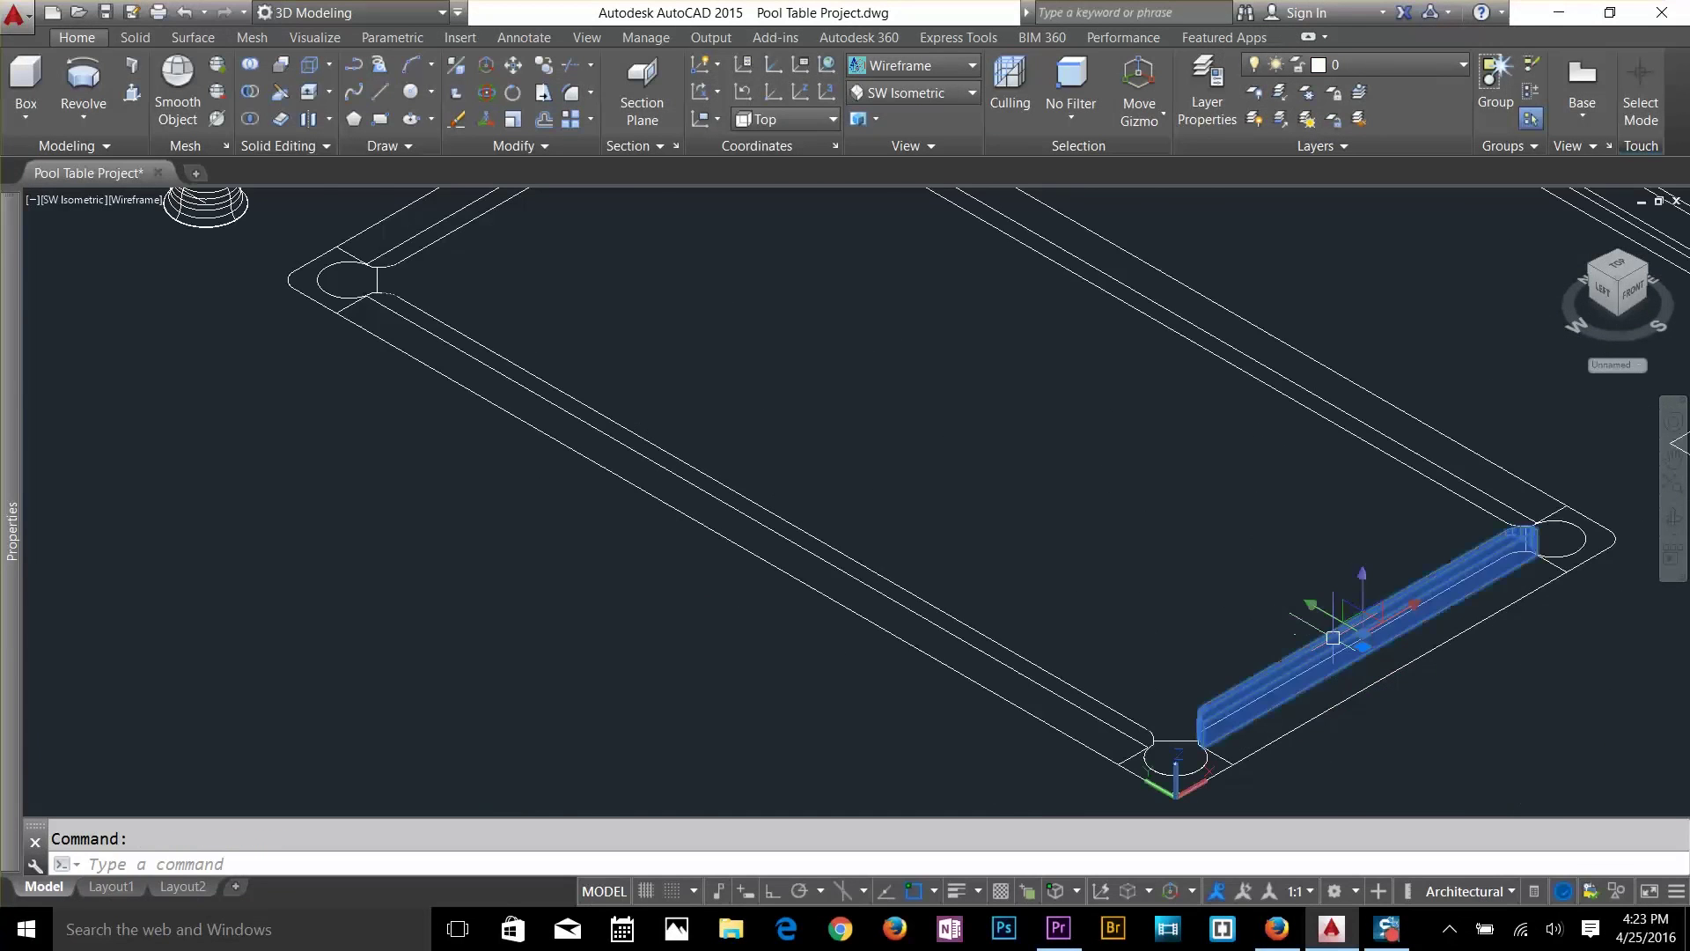
pyautogui.press('Delete')
pyautogui.scroll(-2, 792, 515)
pyautogui.moveTo(792, 514); pyautogui.dragTo(1137, 676, button='middle')
pyautogui.scroll(2, 810, 466)
pyautogui.press('Escape')
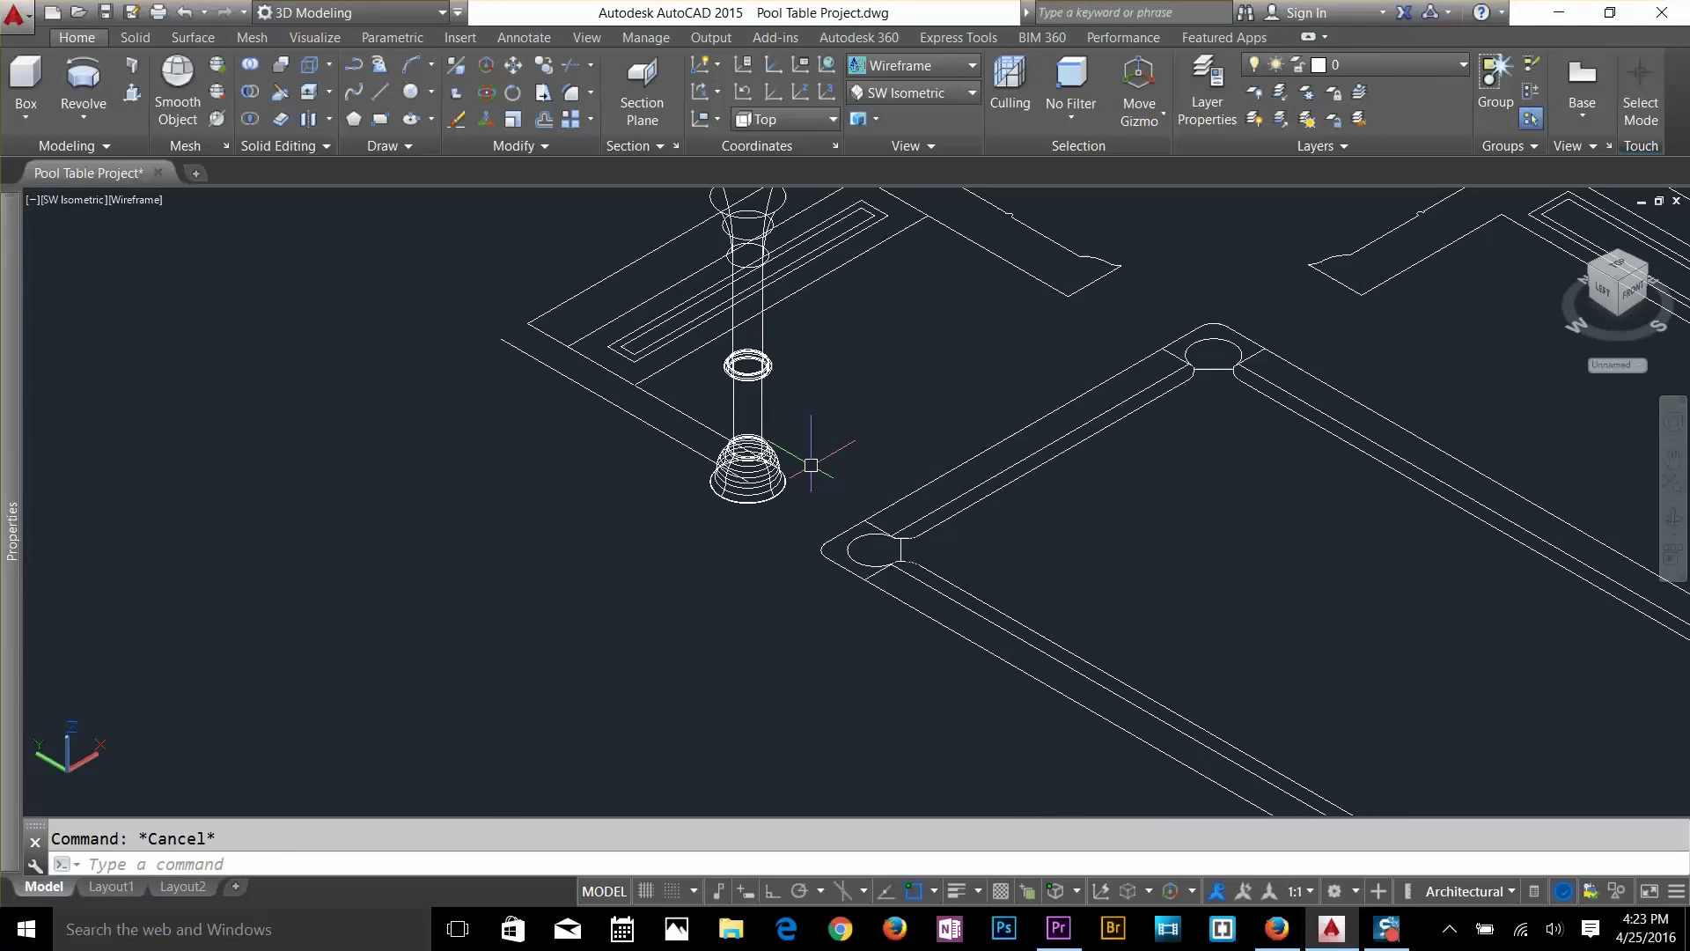
pyautogui.press('Return')
pyautogui.click(777, 504)
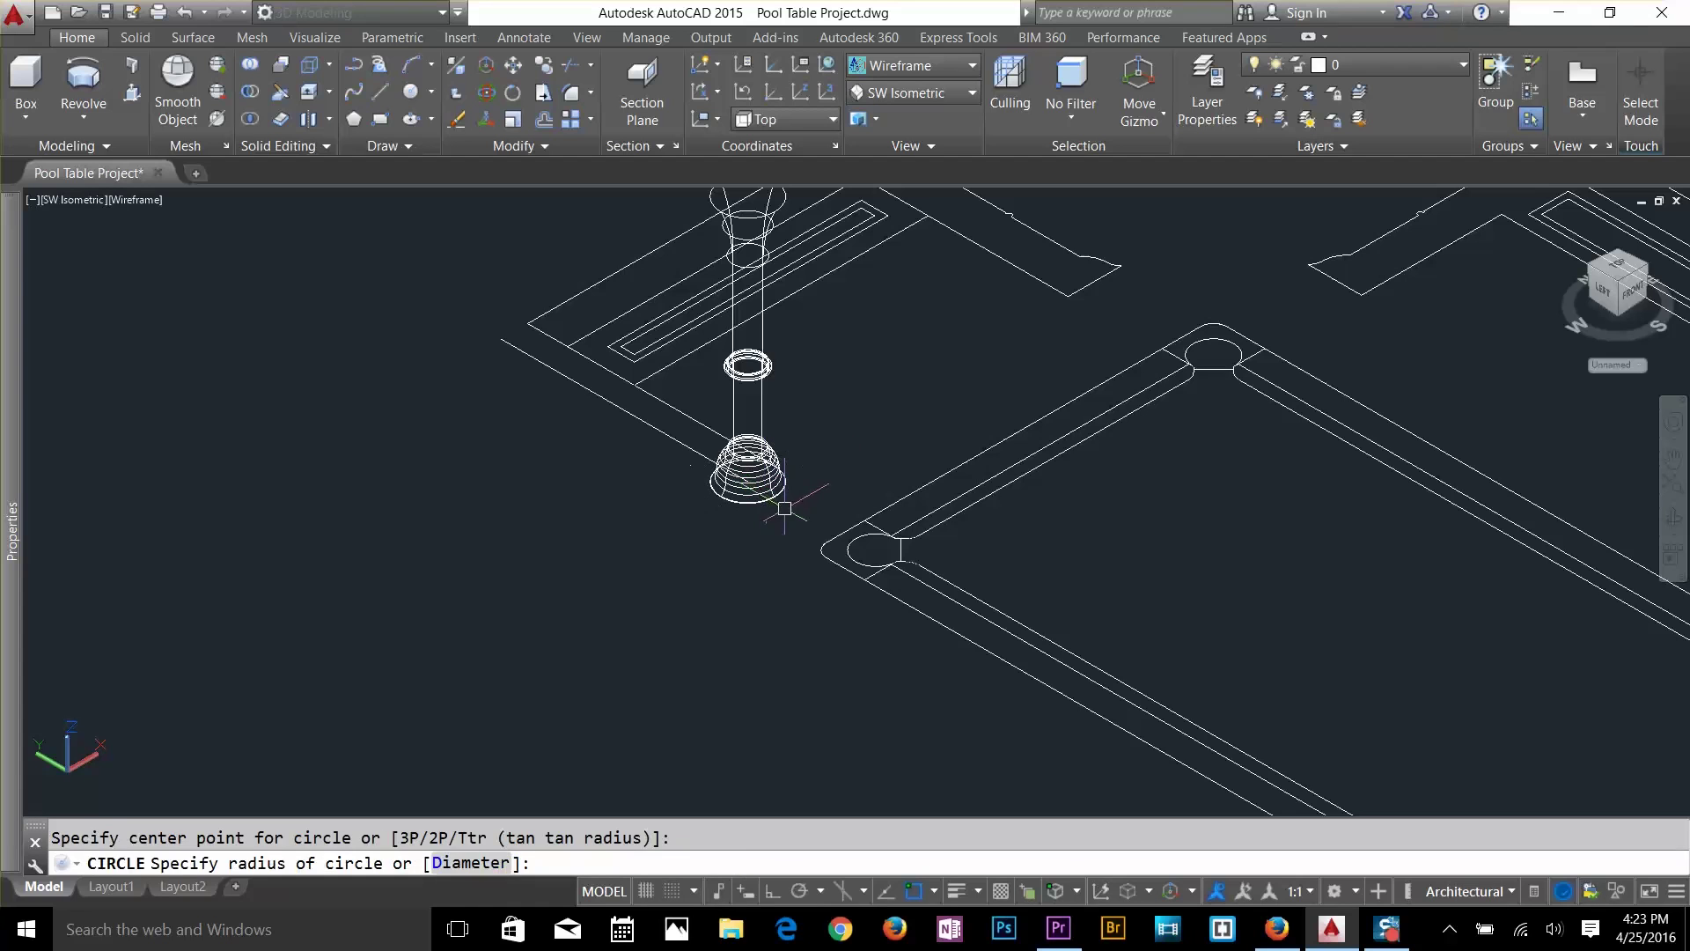
pyautogui.press('Escape')
# Copy the upright leg from its base quadrant onto the long outer edge of the table outline, beside the nearest corner.
pyautogui.write('co')
pyautogui.press('Return')
pyautogui.click(777, 503)
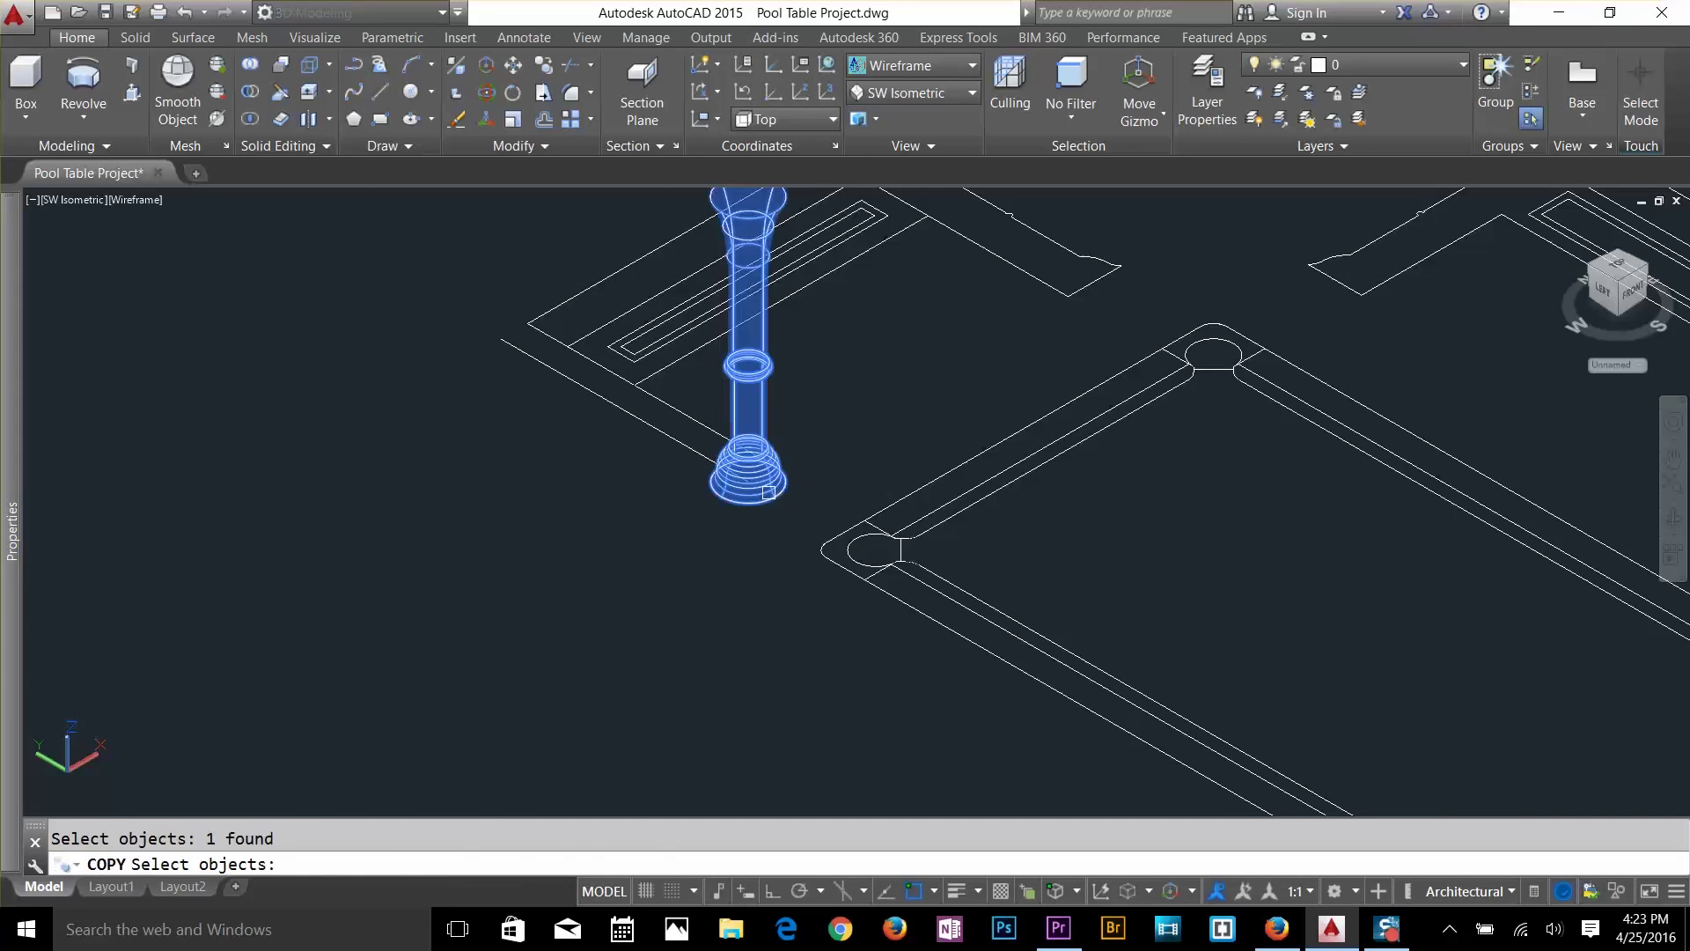
pyautogui.press('Return')
pyautogui.scroll(4, 739, 489)
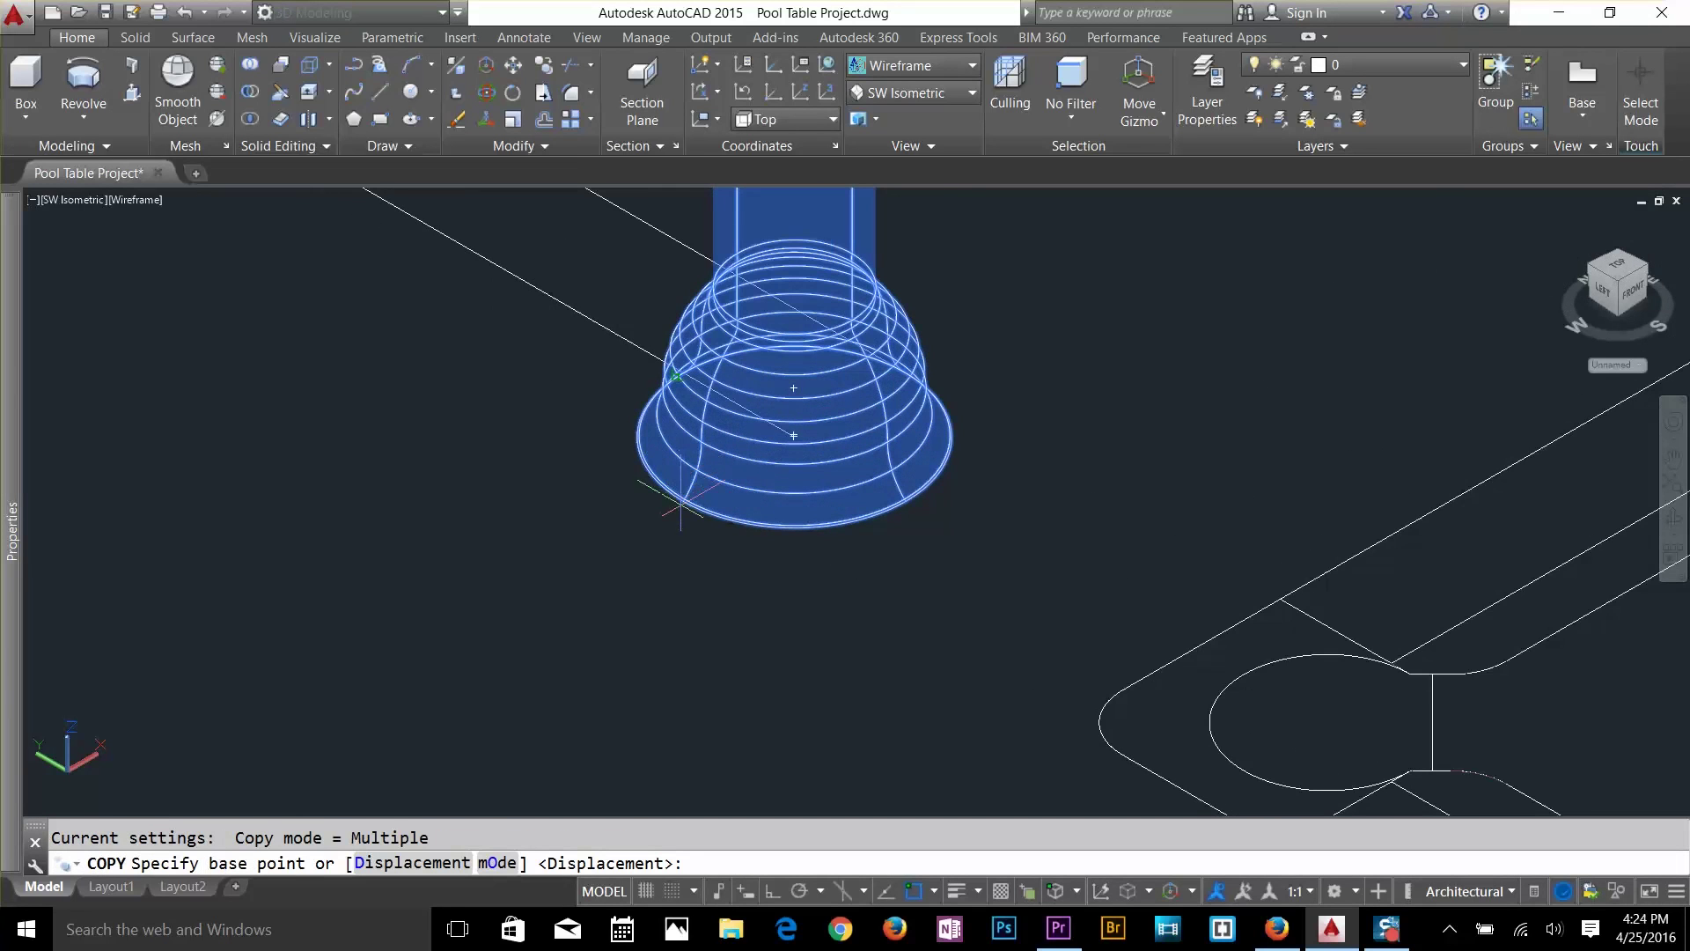
pyautogui.keyDown('shift'); pyautogui.rightClick(680, 361); pyautogui.keyUp('shift')
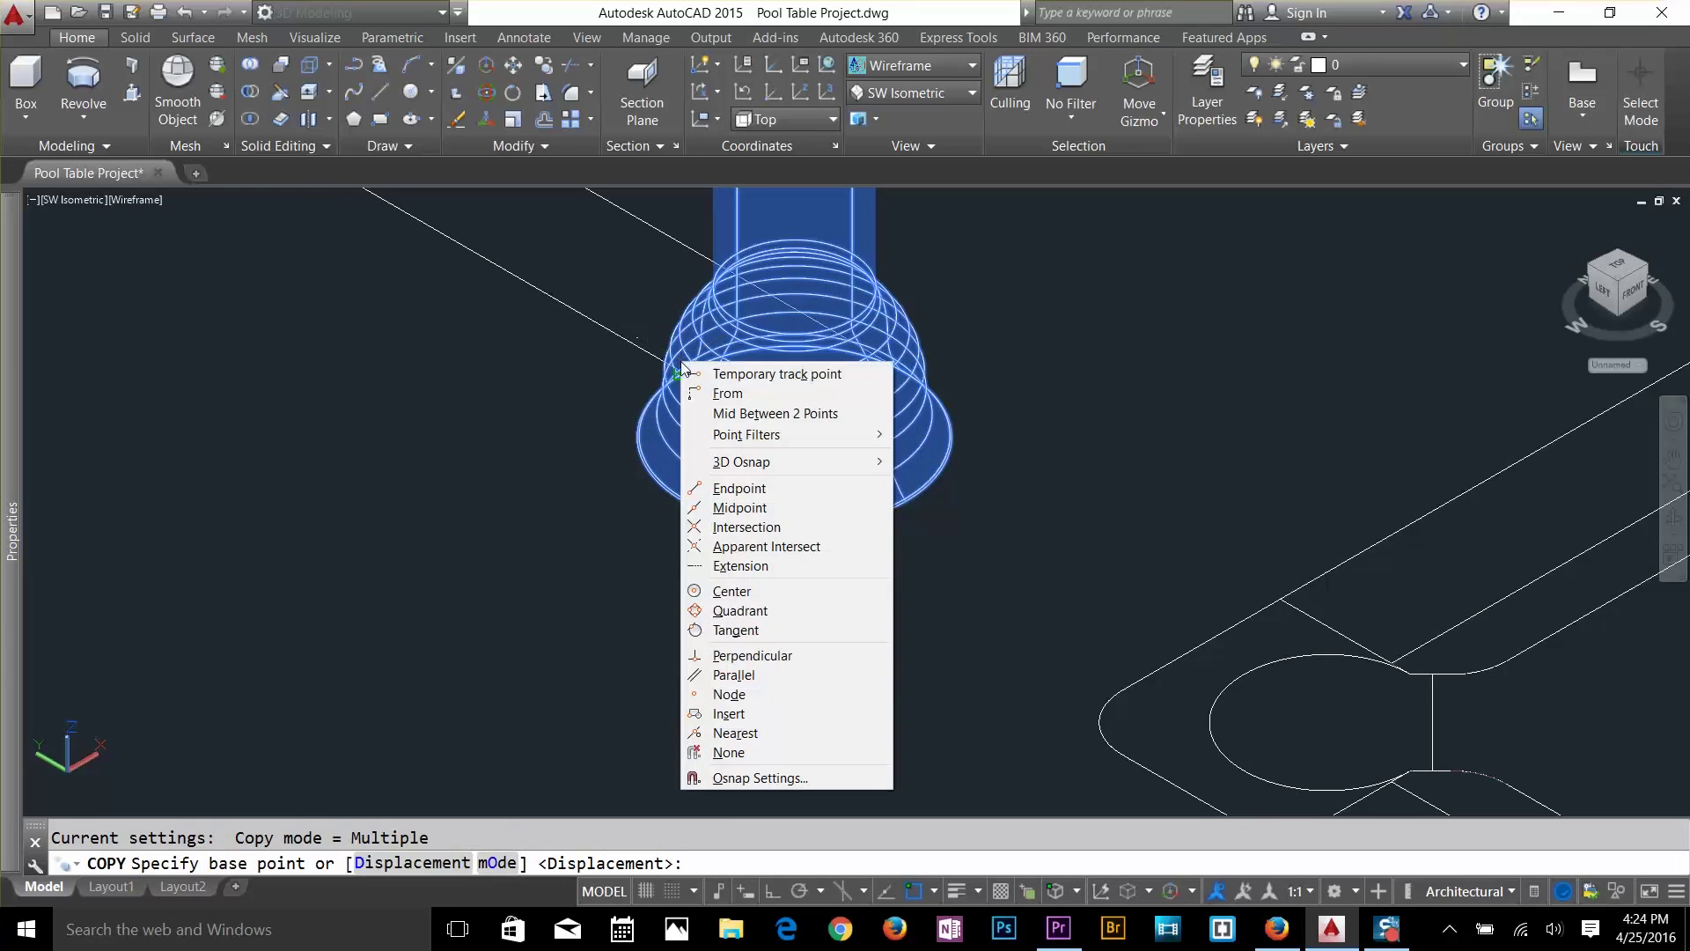
pyautogui.click(746, 613)
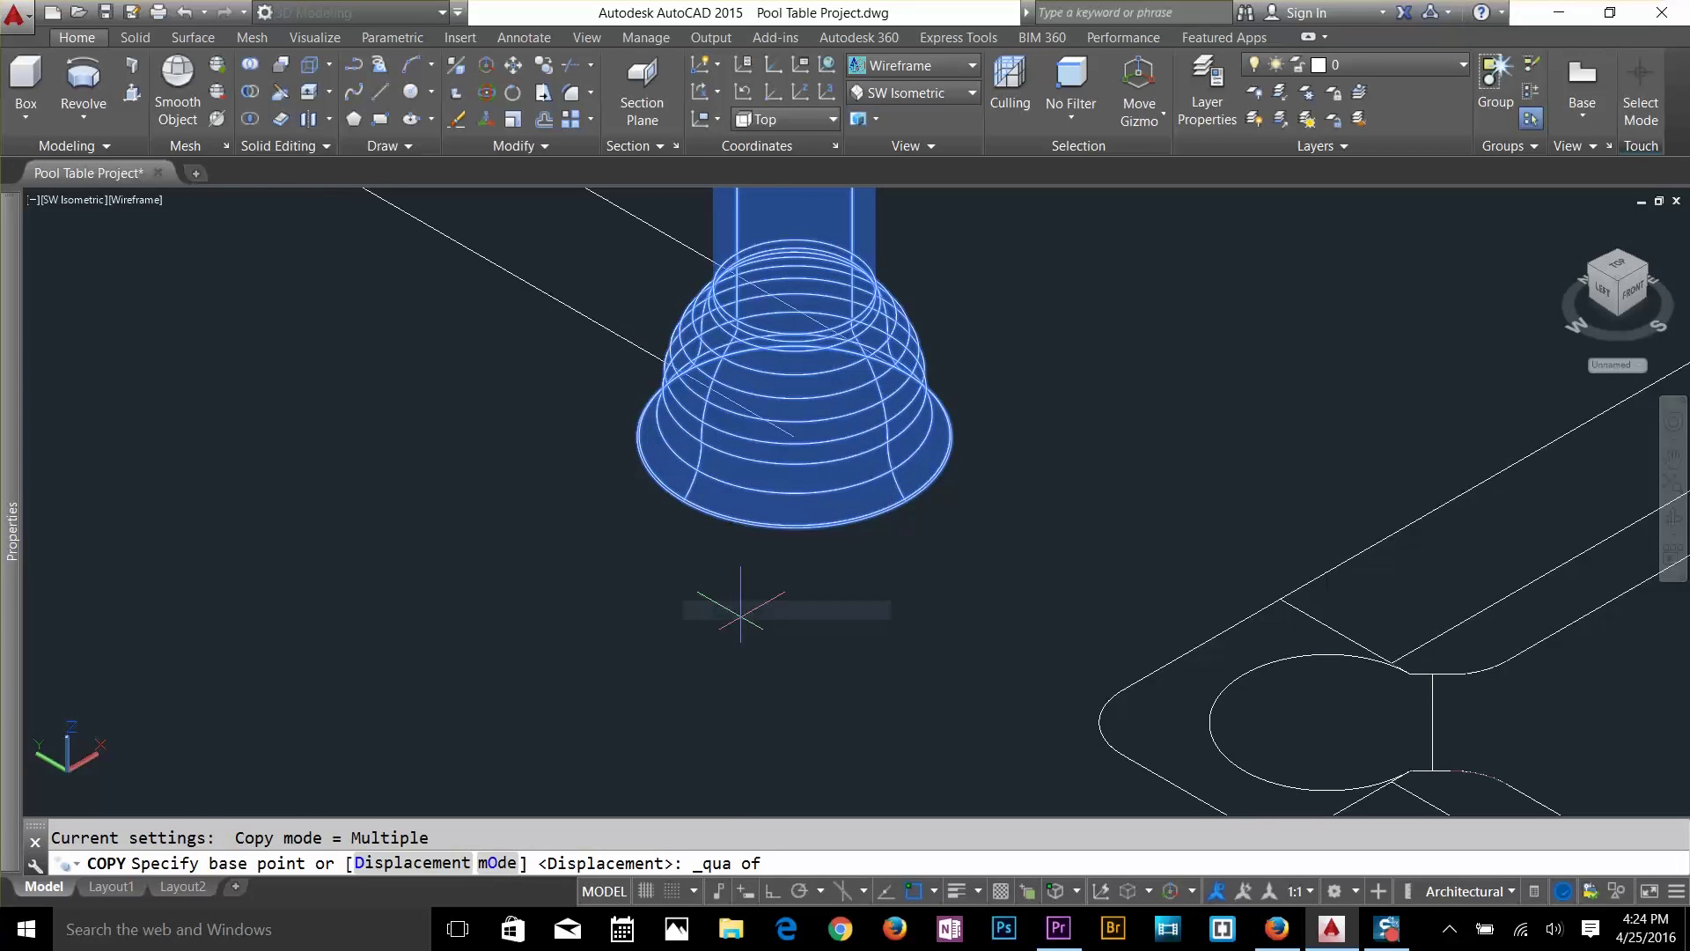
pyautogui.click(678, 503)
pyautogui.scroll(-4, 810, 584)
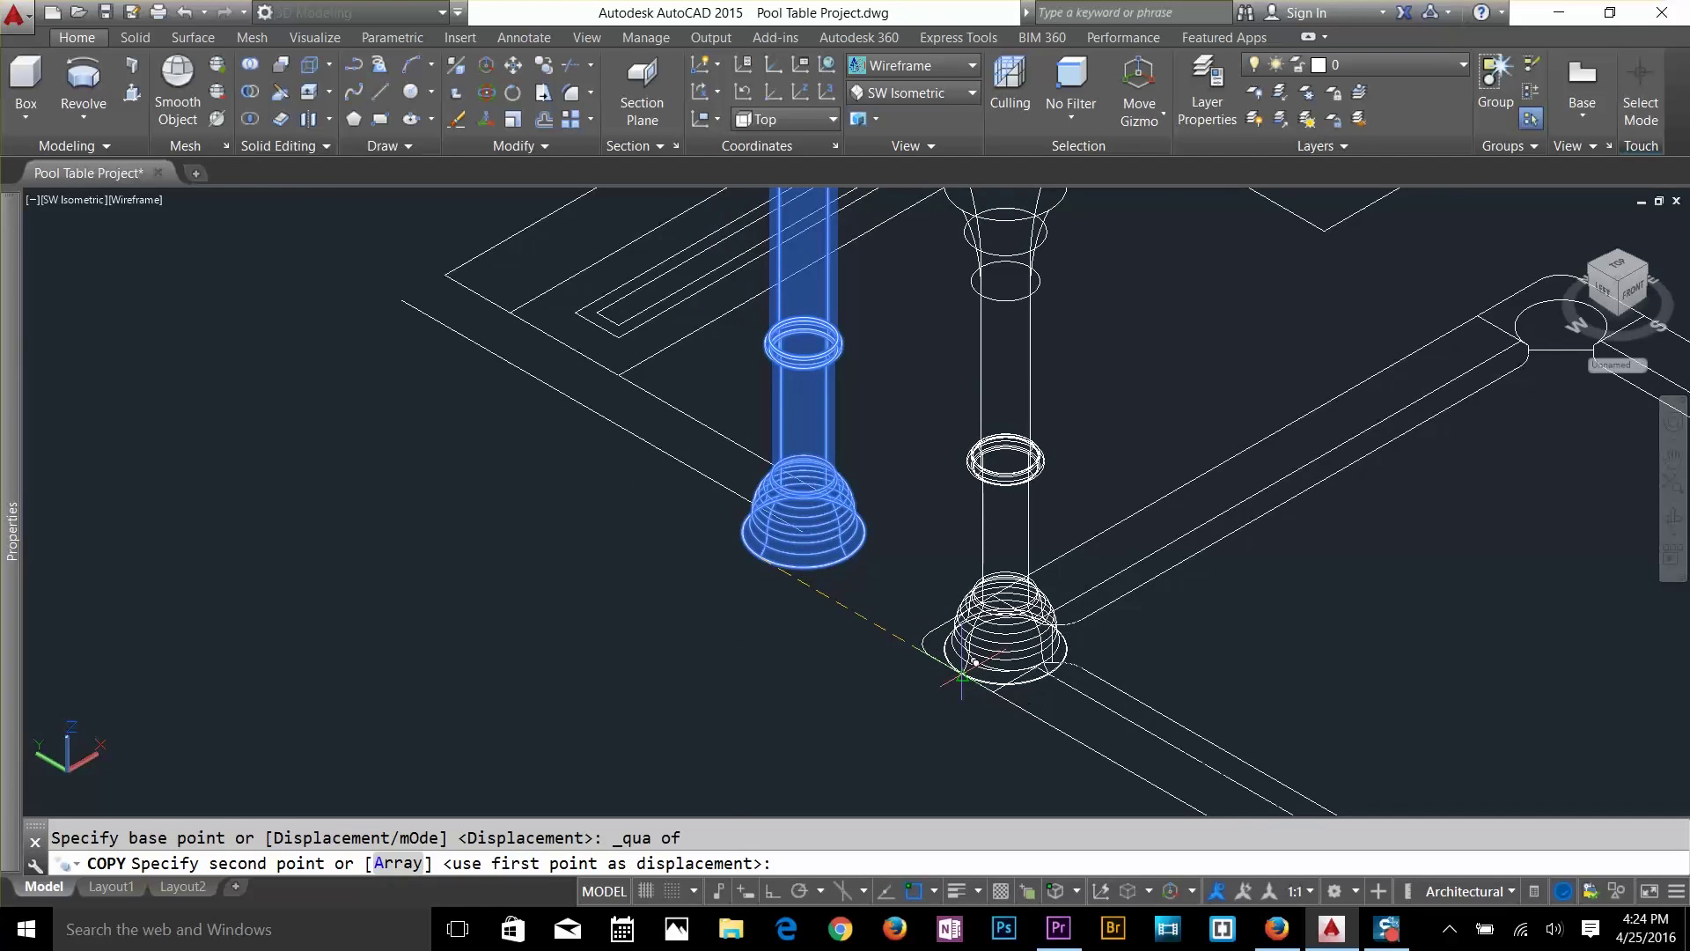
pyautogui.click(961, 676)
pyautogui.scroll(-3, 675, 392)
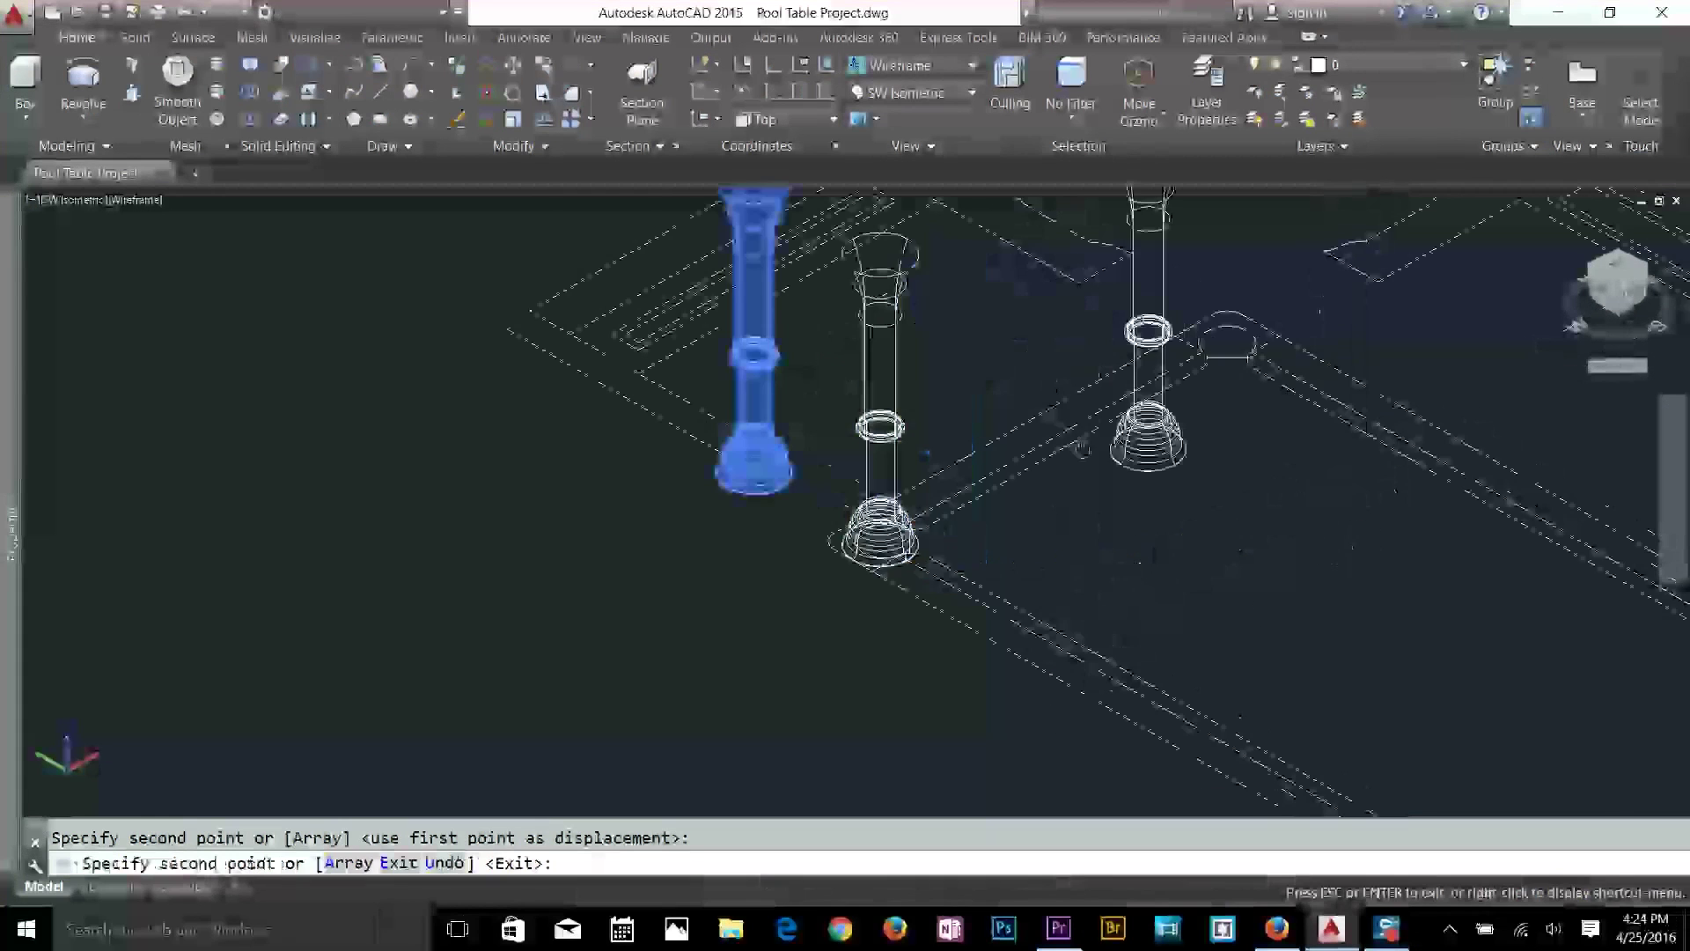
pyautogui.scroll(-2, 1007, 483)
pyautogui.scroll(5, 1215, 691)
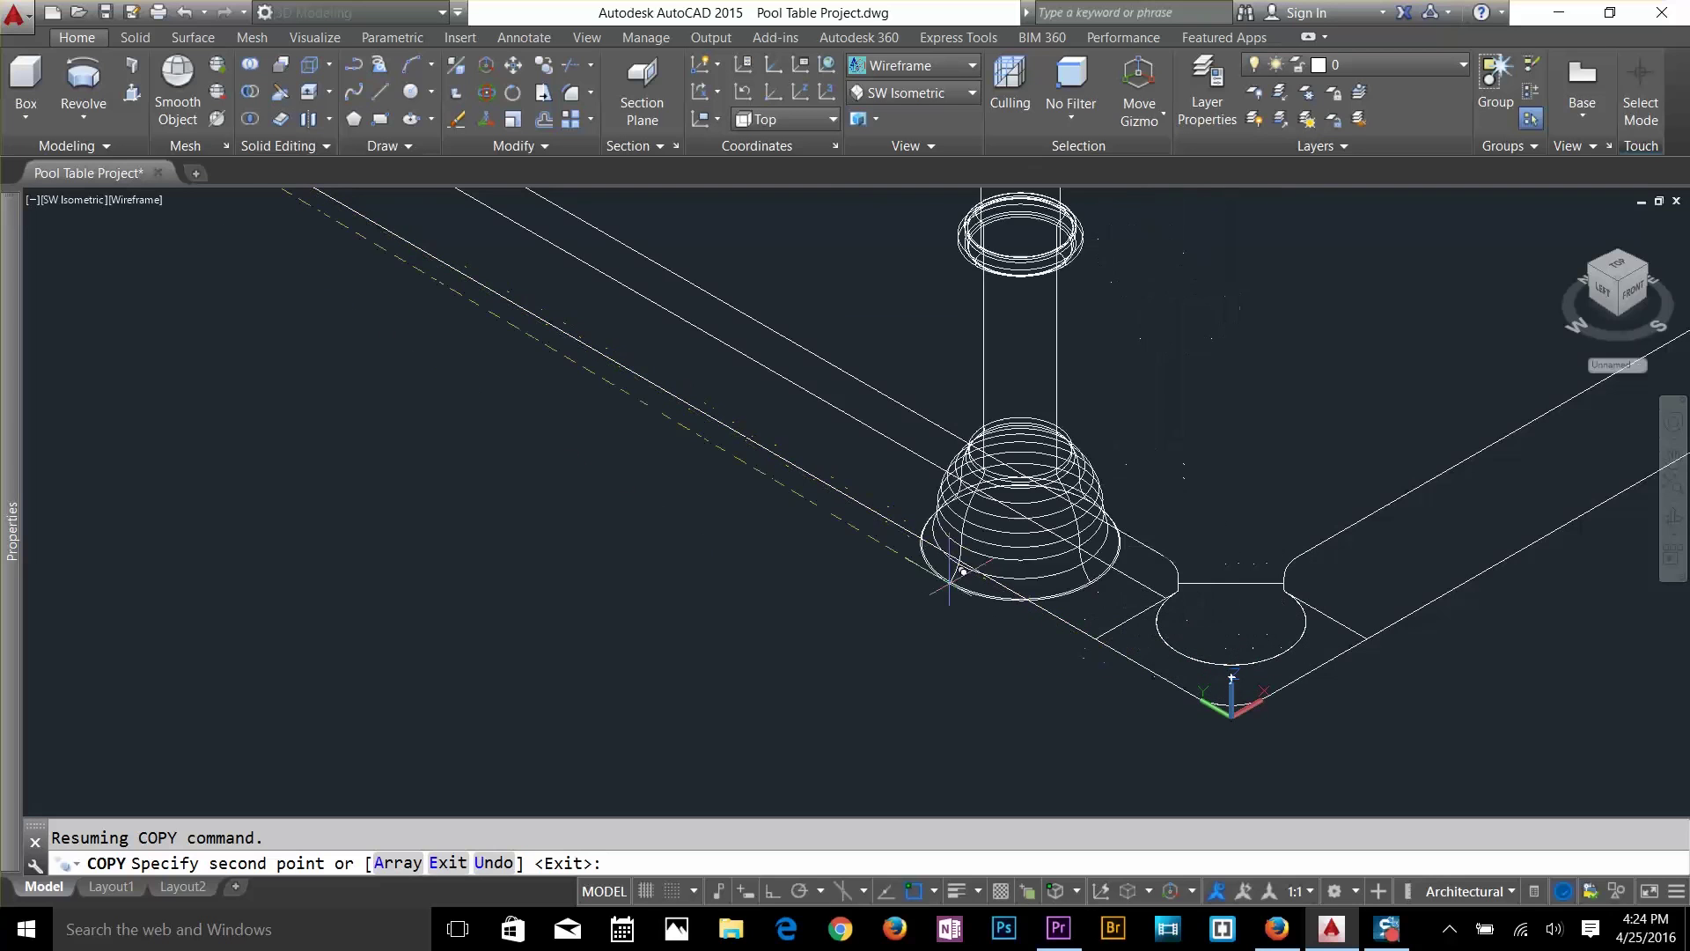
pyautogui.press('Return')
# Move the copied leg from its base quadrant onto the outline's short outer edge so that it sits in the corner.
pyautogui.scroll(-4, 815, 630)
pyautogui.moveTo(555, 484); pyautogui.dragTo(1343, 754, button='middle')
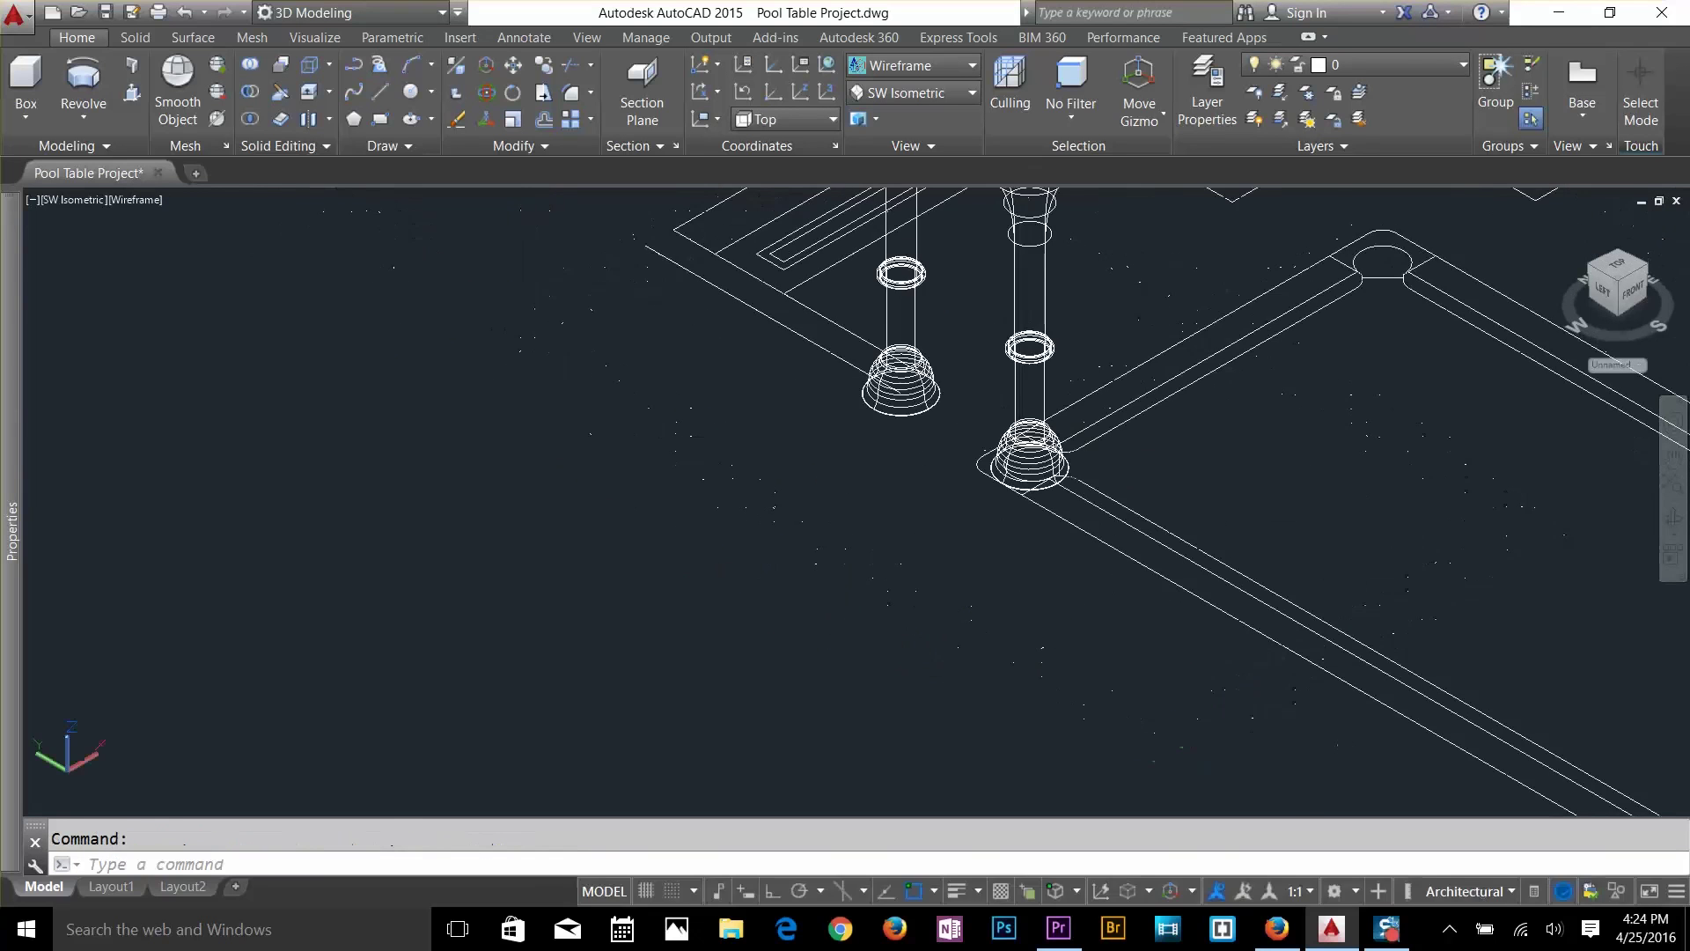
pyautogui.moveTo(1112, 460); pyautogui.dragTo(1154, 656, button='middle')
pyautogui.scroll(9, 1090, 687)
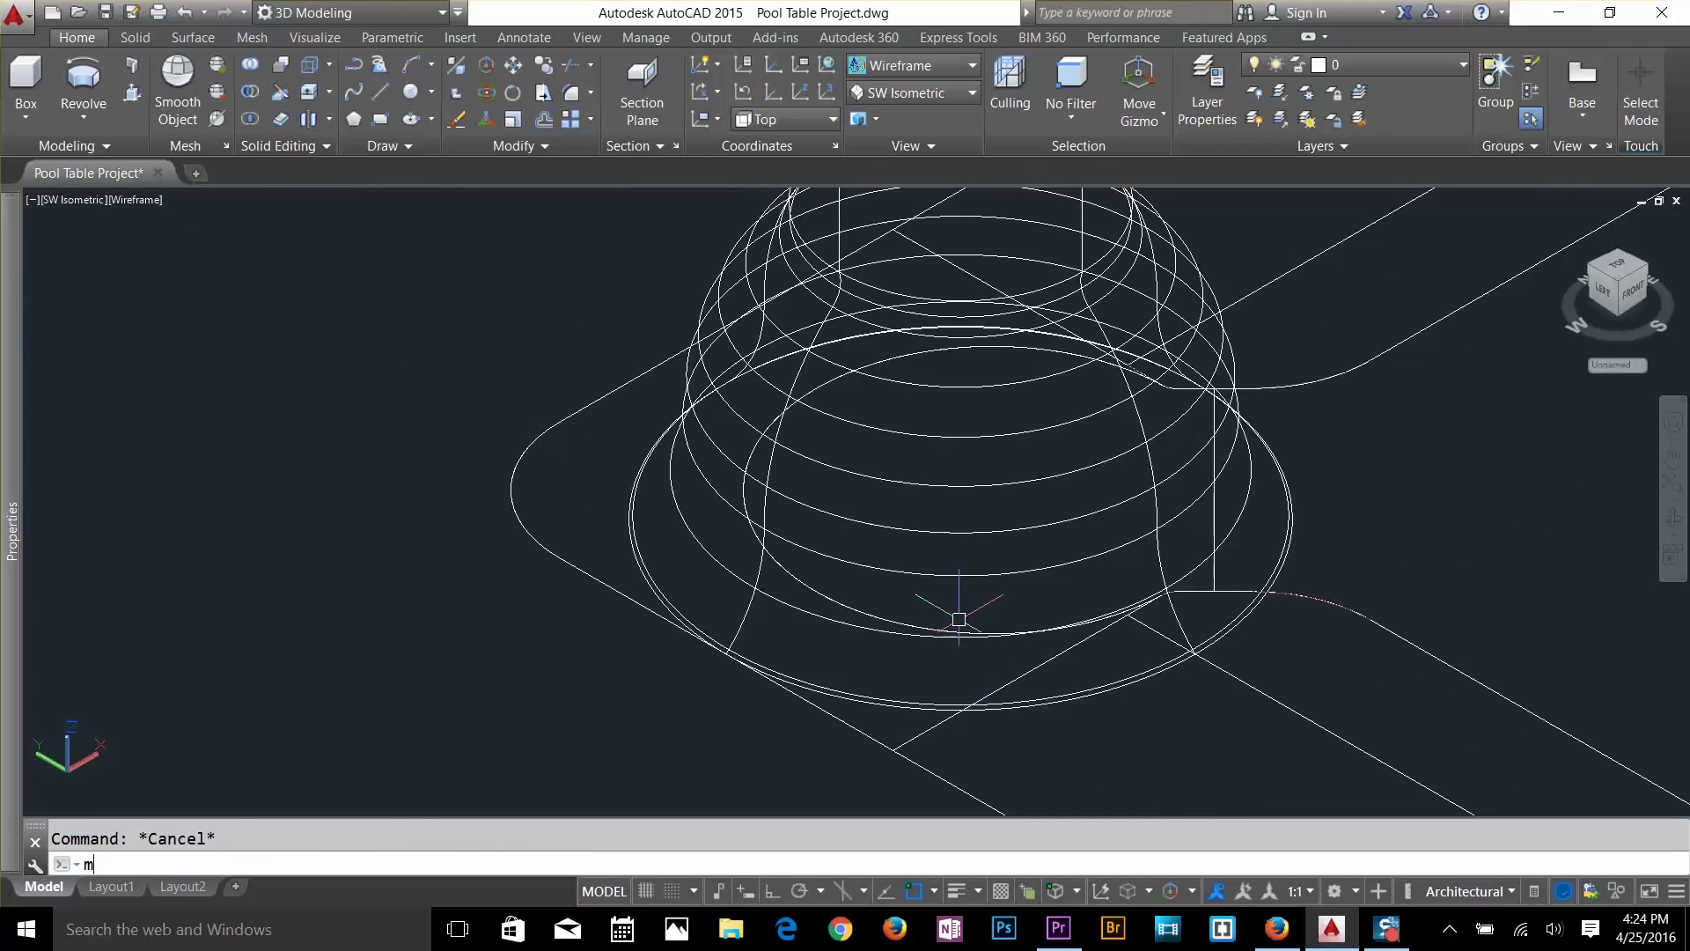
pyautogui.press('Return')
pyautogui.click(687, 490)
pyautogui.press('Return')
pyautogui.keyDown('shift'); pyautogui.moveTo(687, 491); pyautogui.dragTo(889, 651, button='middle'); pyautogui.keyUp('shift')
pyautogui.keyDown('shift'); pyautogui.rightClick(889, 655); pyautogui.keyUp('shift')
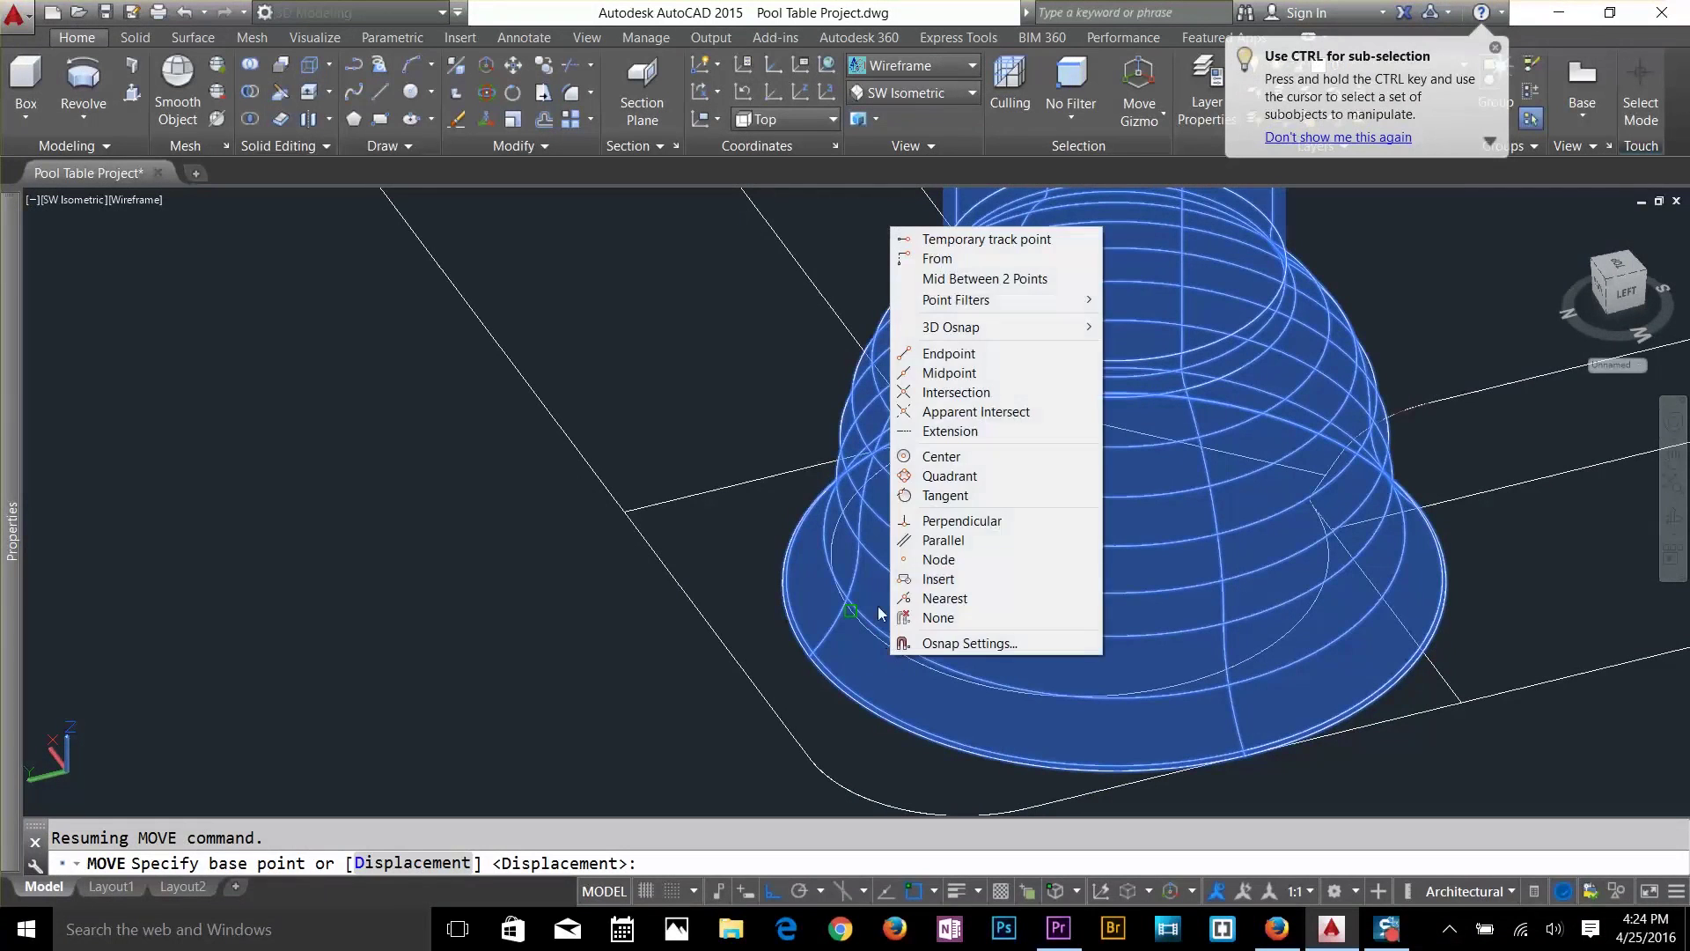
pyautogui.click(951, 476)
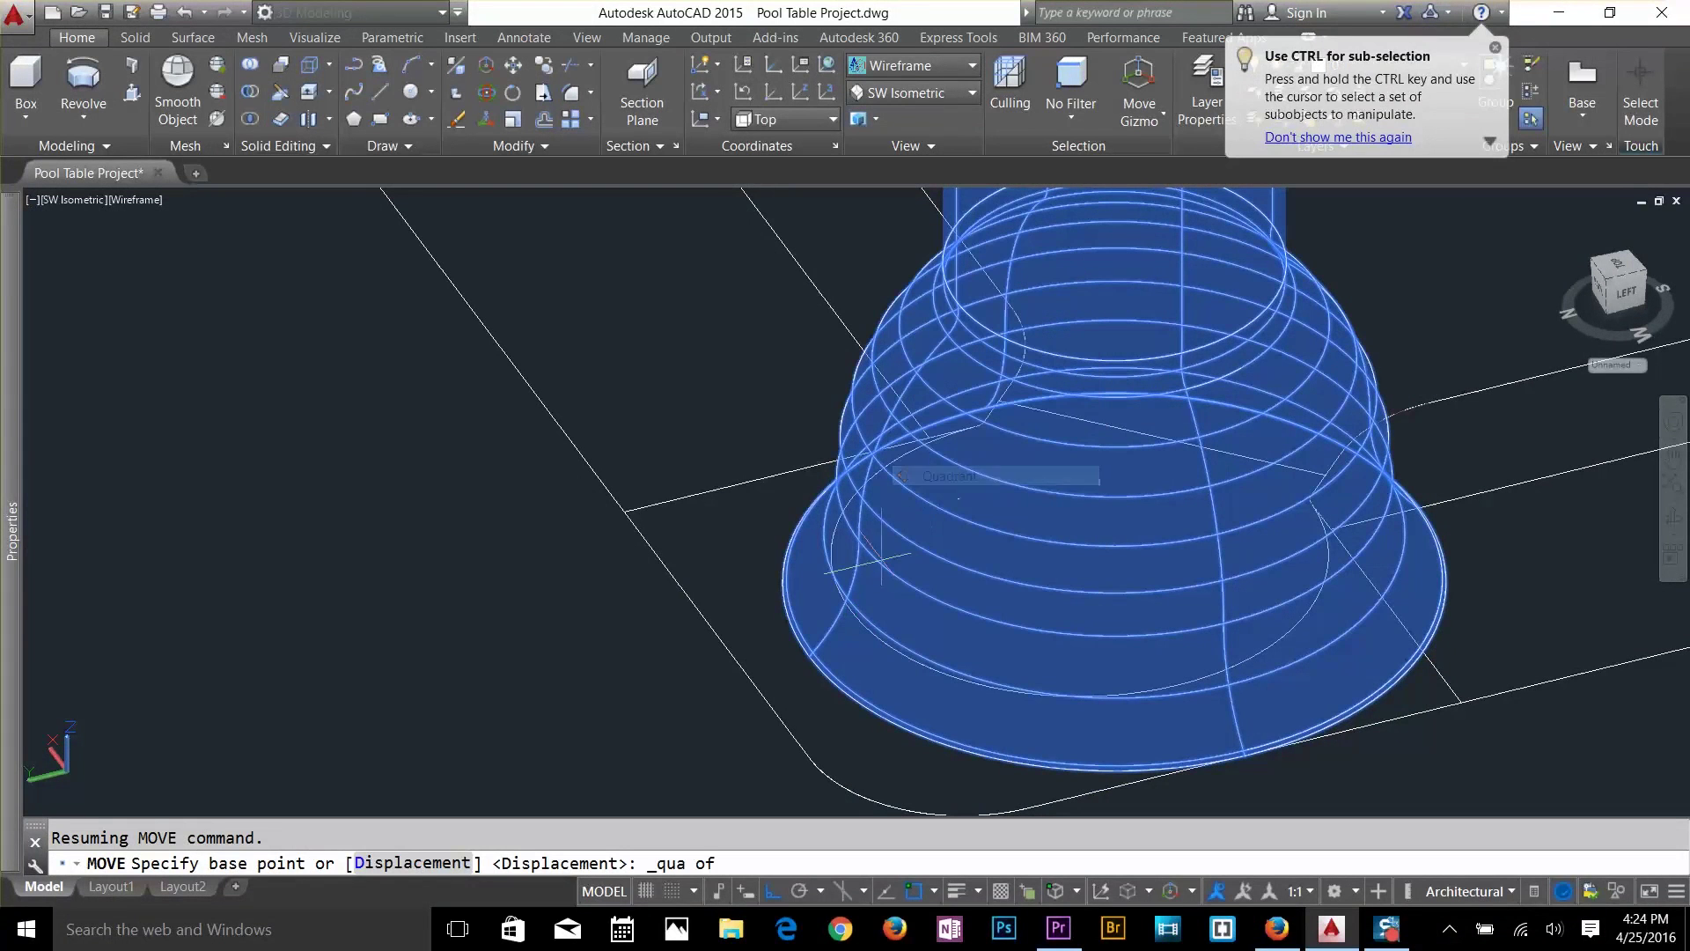
pyautogui.click(808, 660)
pyautogui.click(745, 668)
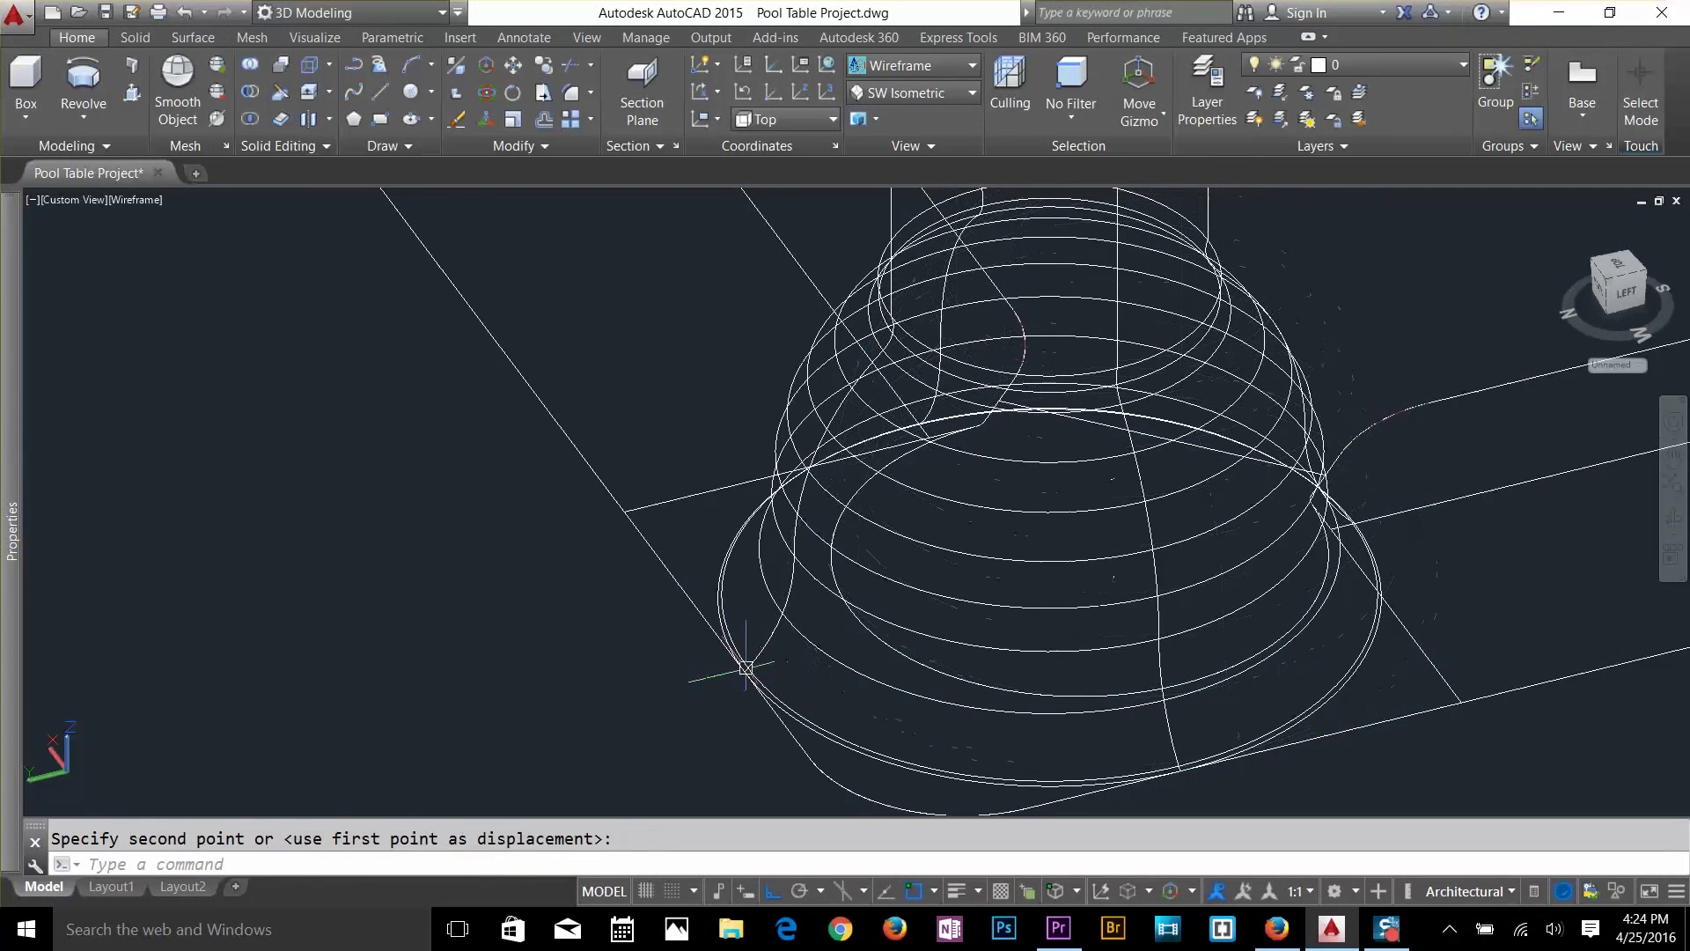
# Mirror the corner leg across the midpoint of the table's short edge, keeping the original.
pyautogui.scroll(-2, 1162, 699)
pyautogui.moveTo(1264, 681); pyautogui.dragTo(908, 678, button='middle')
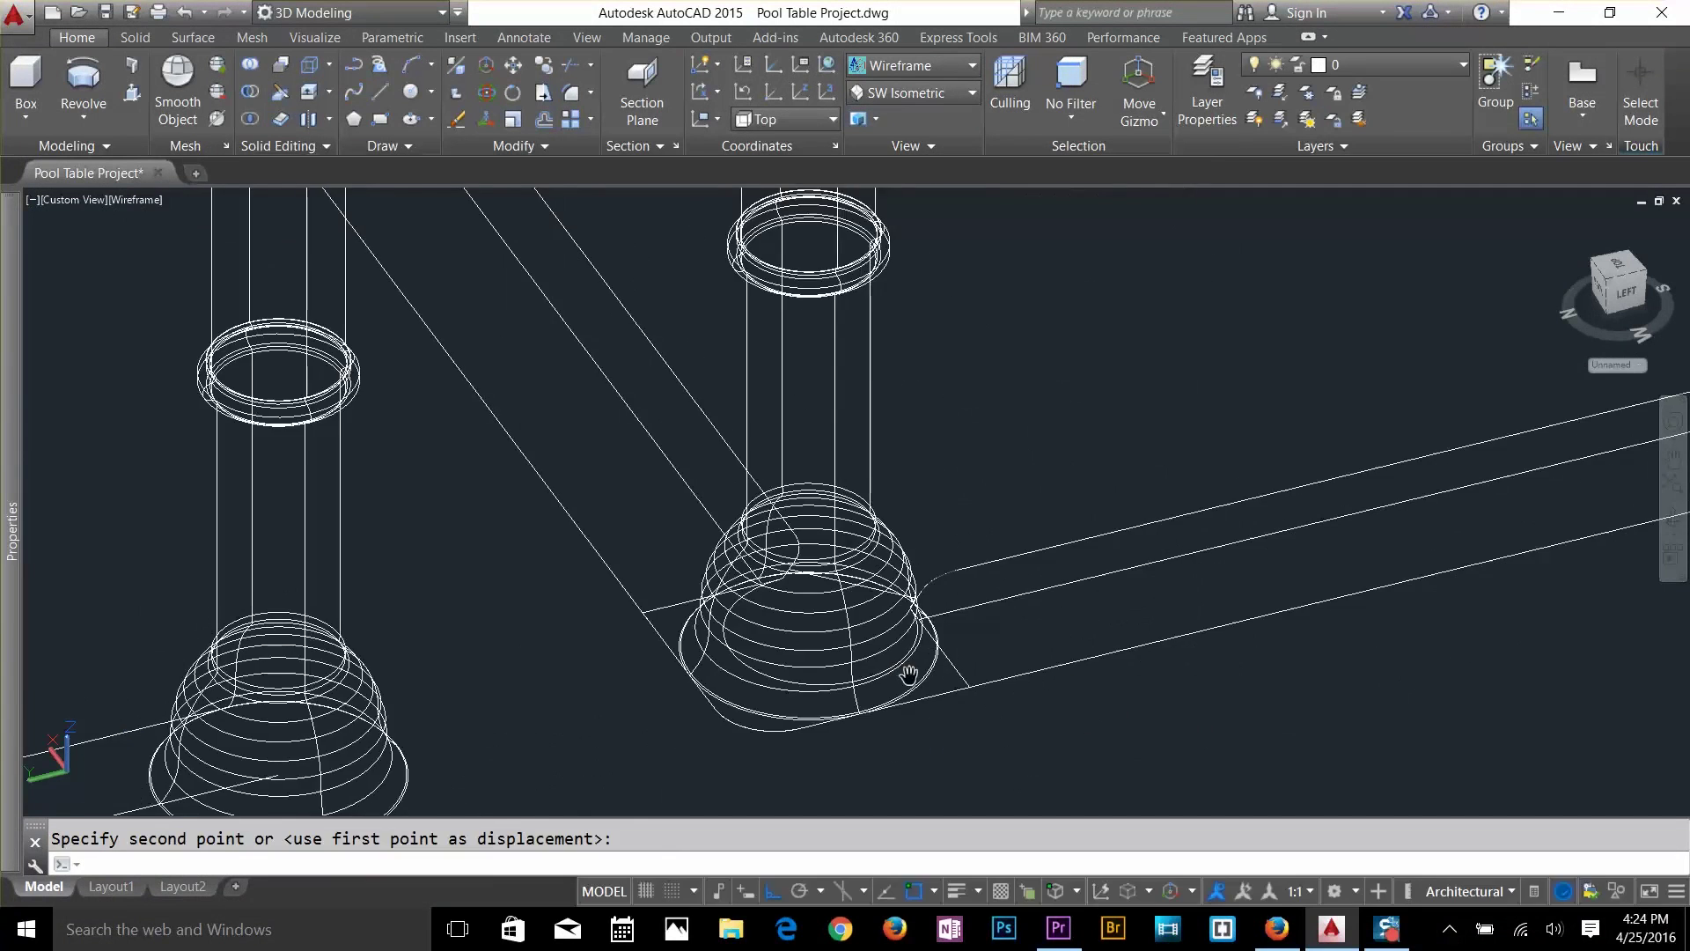
pyautogui.scroll(-1, 910, 683)
pyautogui.scroll(-4, 1027, 616)
pyautogui.keyDown('shift'); pyautogui.moveTo(1126, 616); pyautogui.dragTo(979, 599, button='middle'); pyautogui.keyUp('shift')
pyautogui.write('mi')
pyautogui.press('Return')
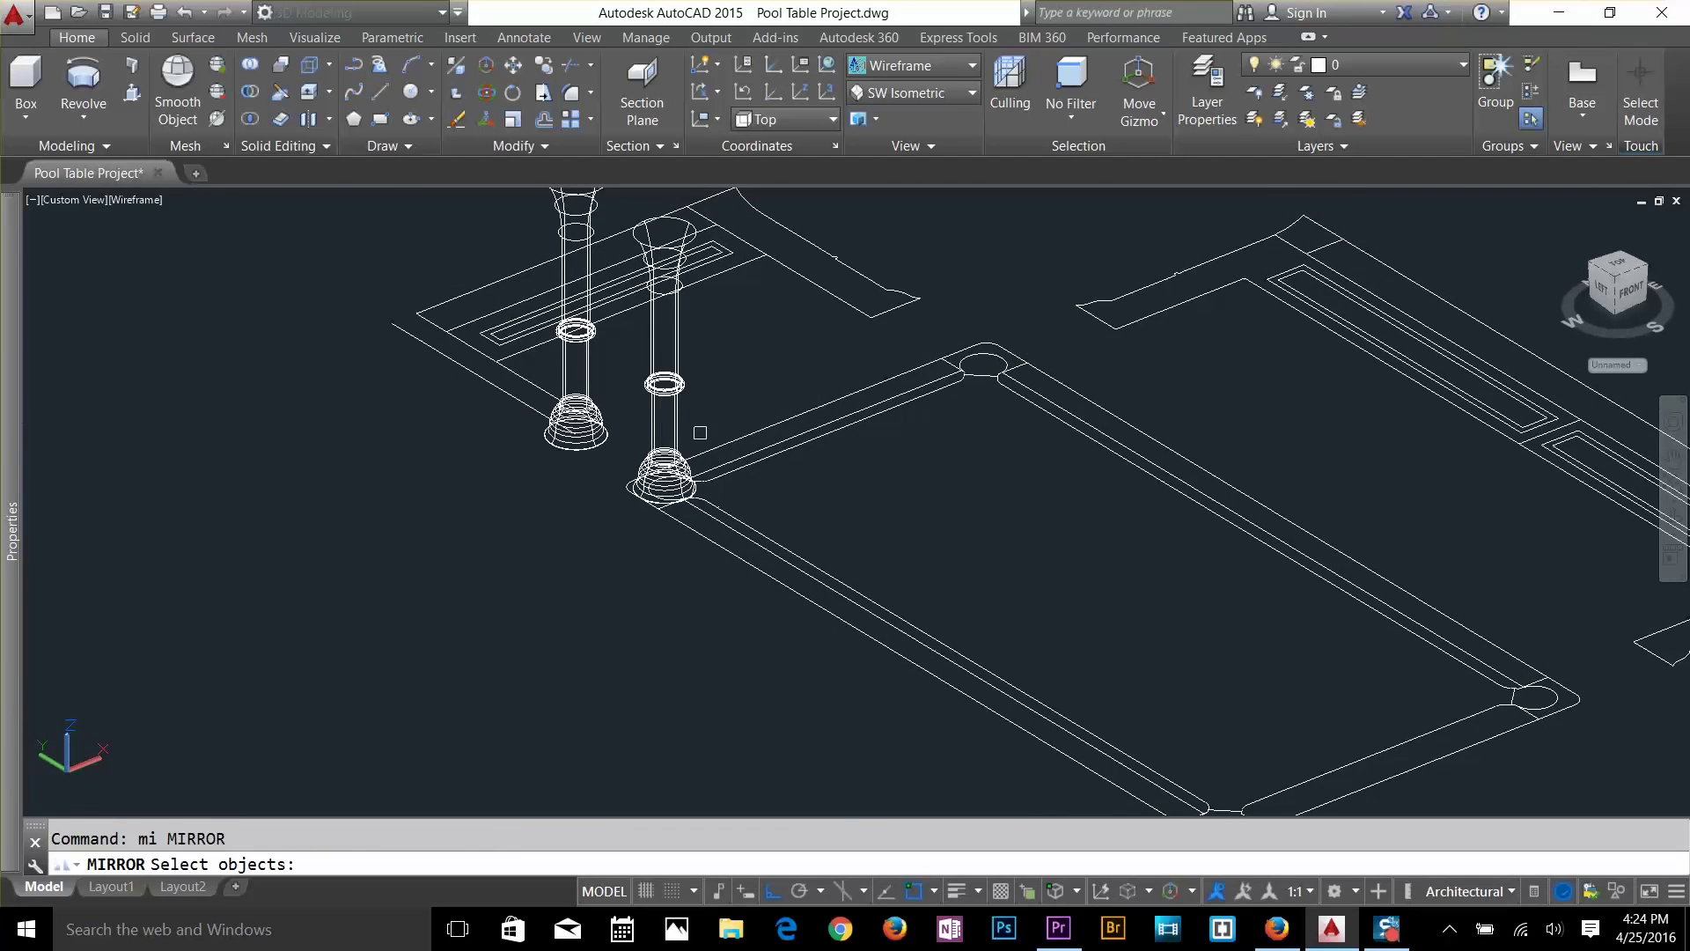
pyautogui.click(679, 420)
pyautogui.press('Return')
pyautogui.click(804, 412)
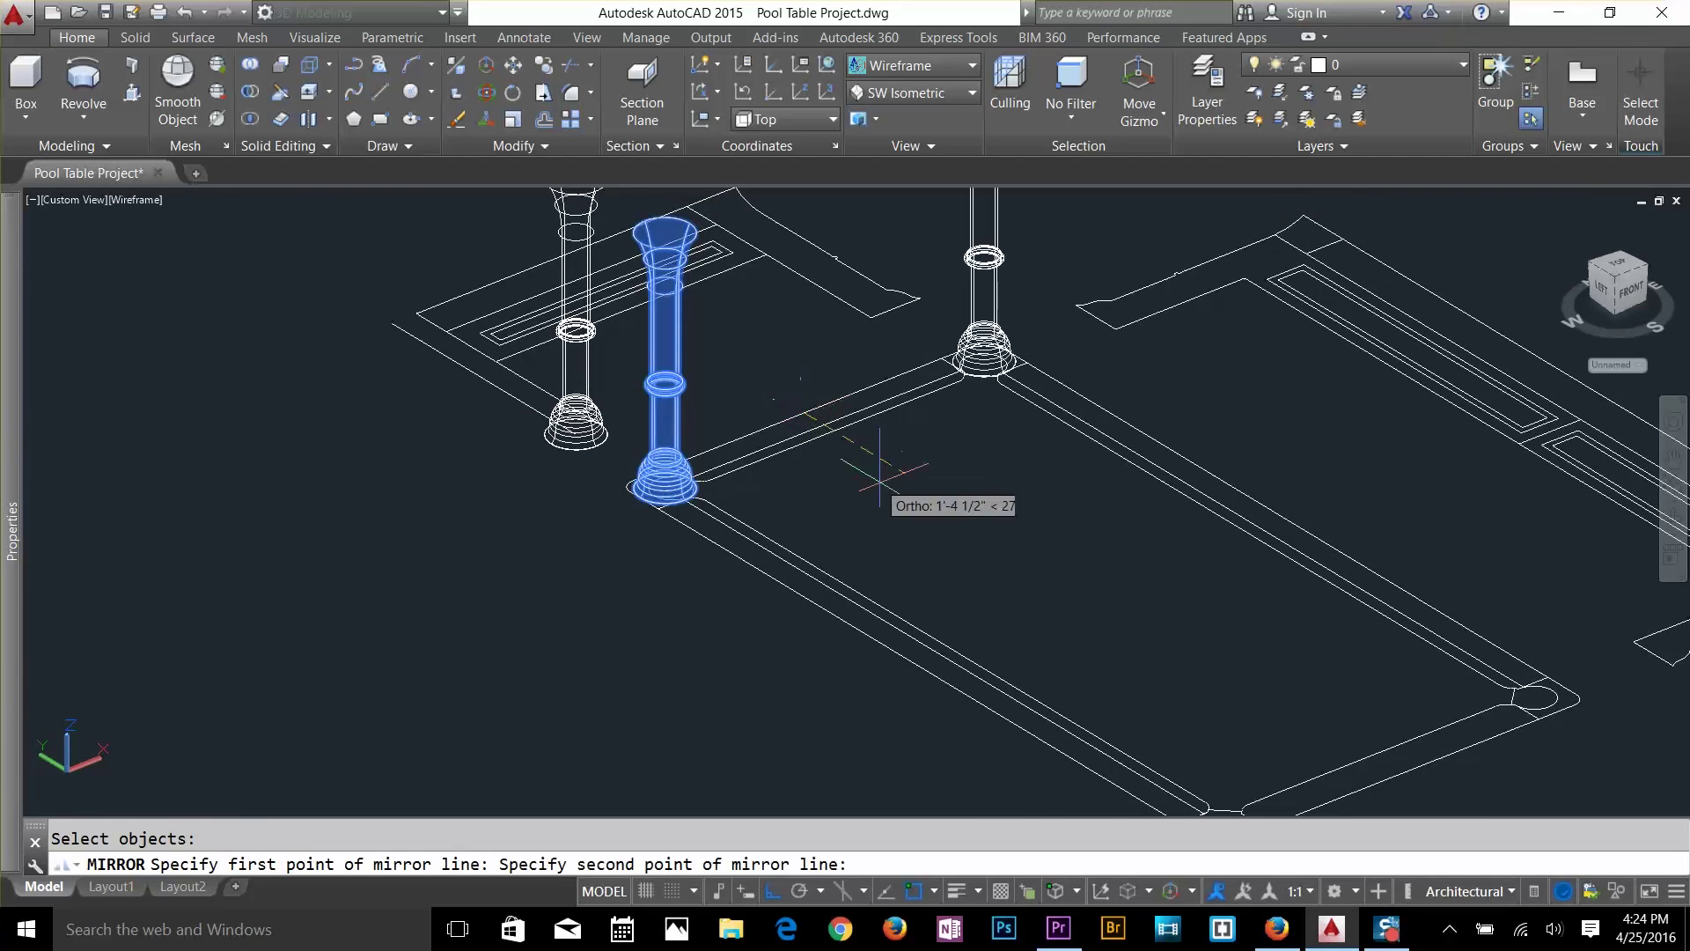
pyautogui.click(890, 481)
pyautogui.press('Return')
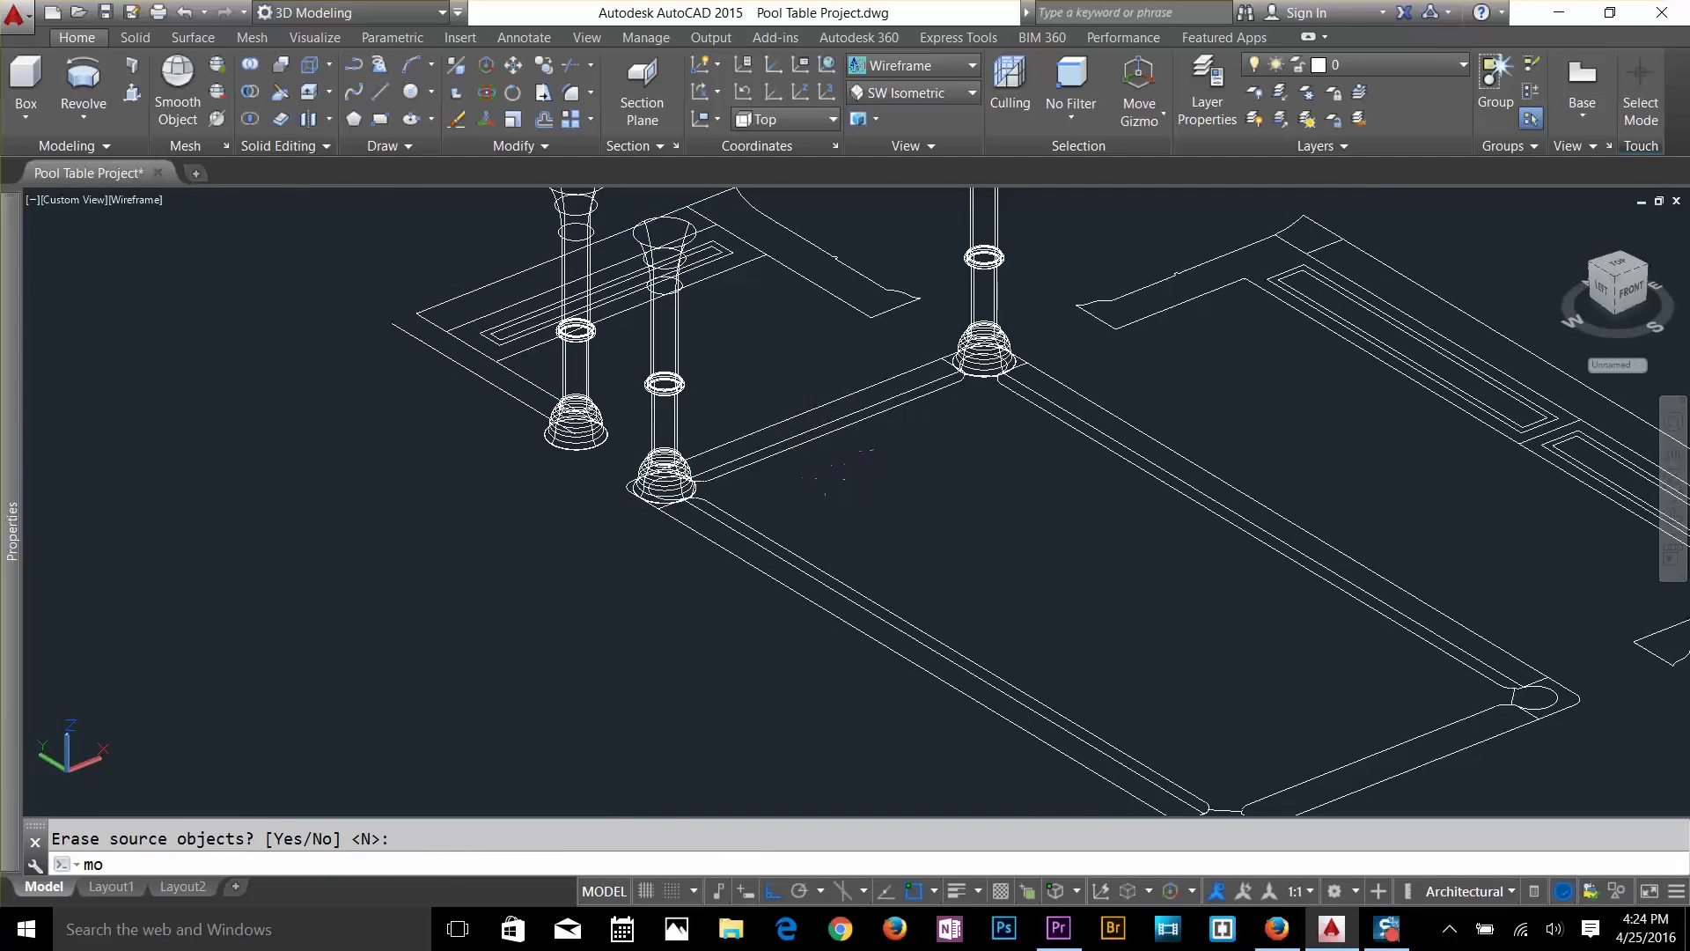
pyautogui.press('Return')
pyautogui.press('Escape')
# Mirror both corner legs across the midpoint of the table's long edge, keeping the originals.
pyautogui.write('mi')
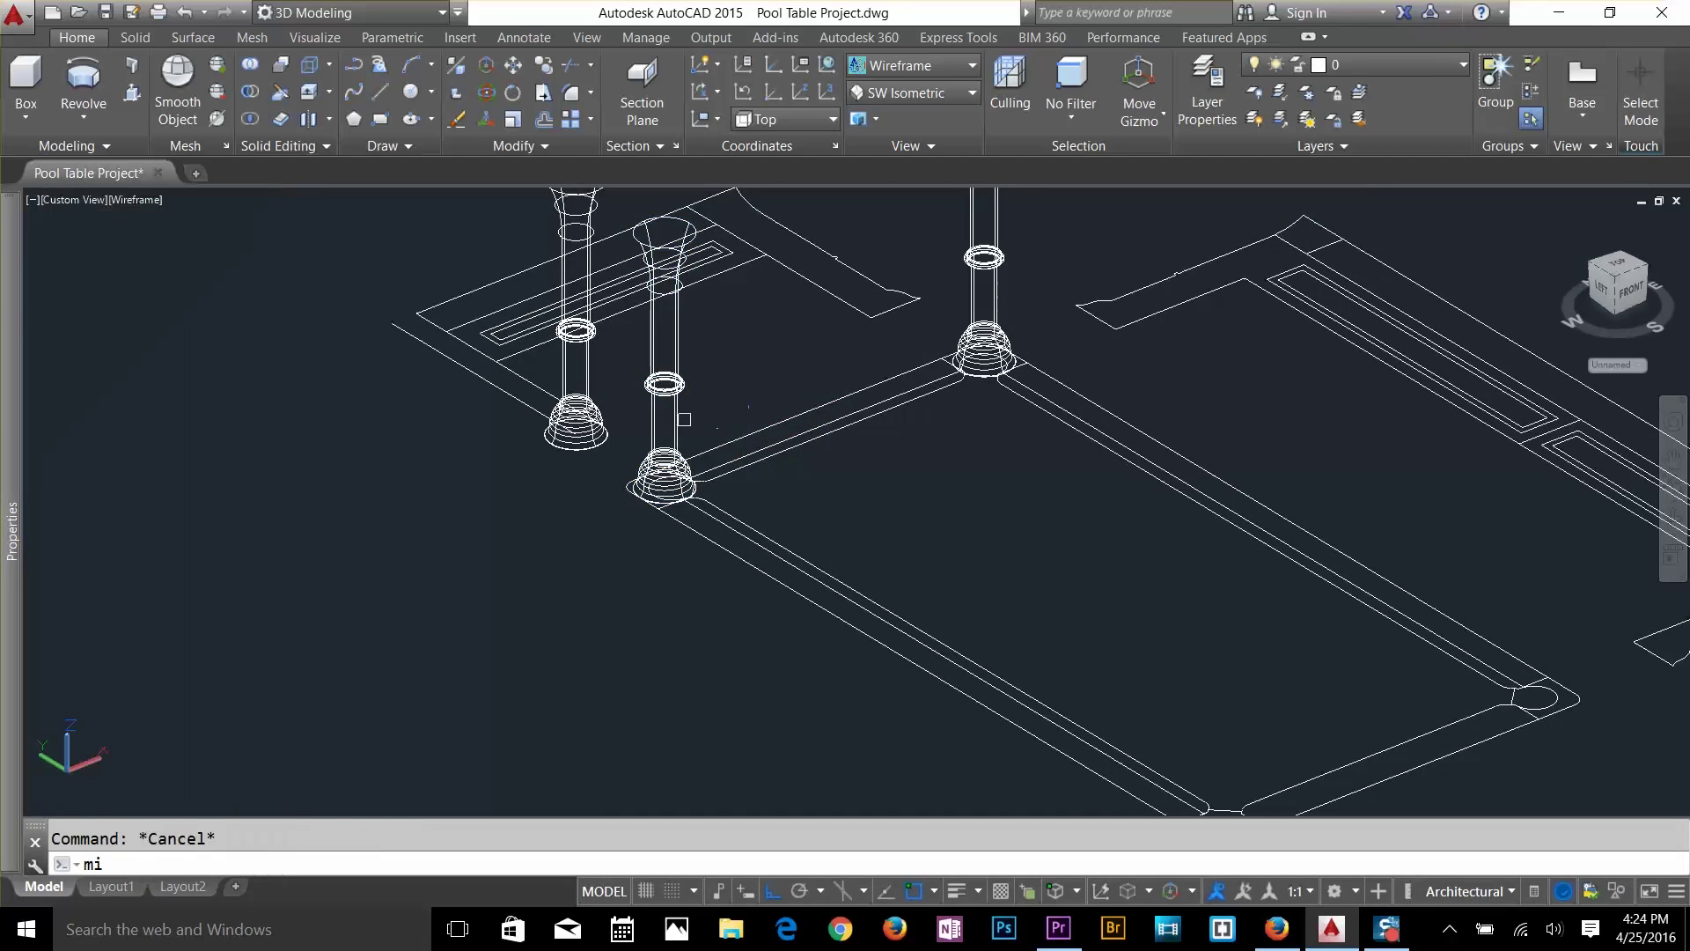
pyautogui.press('Return')
pyautogui.click(677, 418)
pyautogui.click(966, 321)
pyautogui.press('Return')
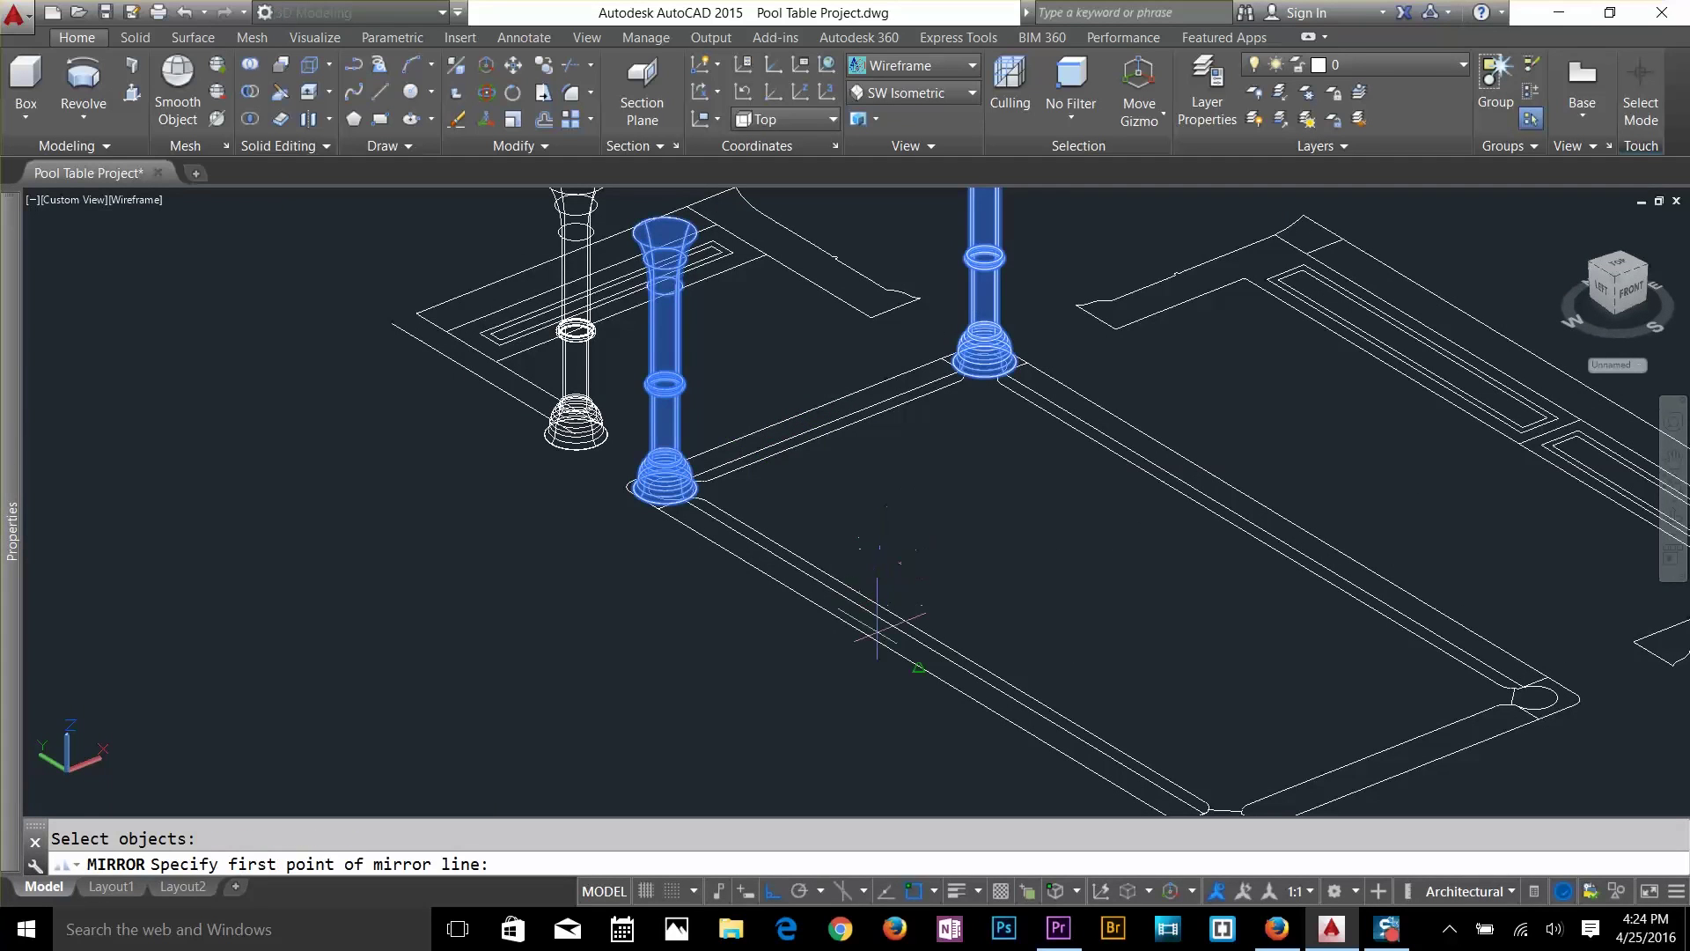
pyautogui.click(917, 663)
pyautogui.click(1080, 607)
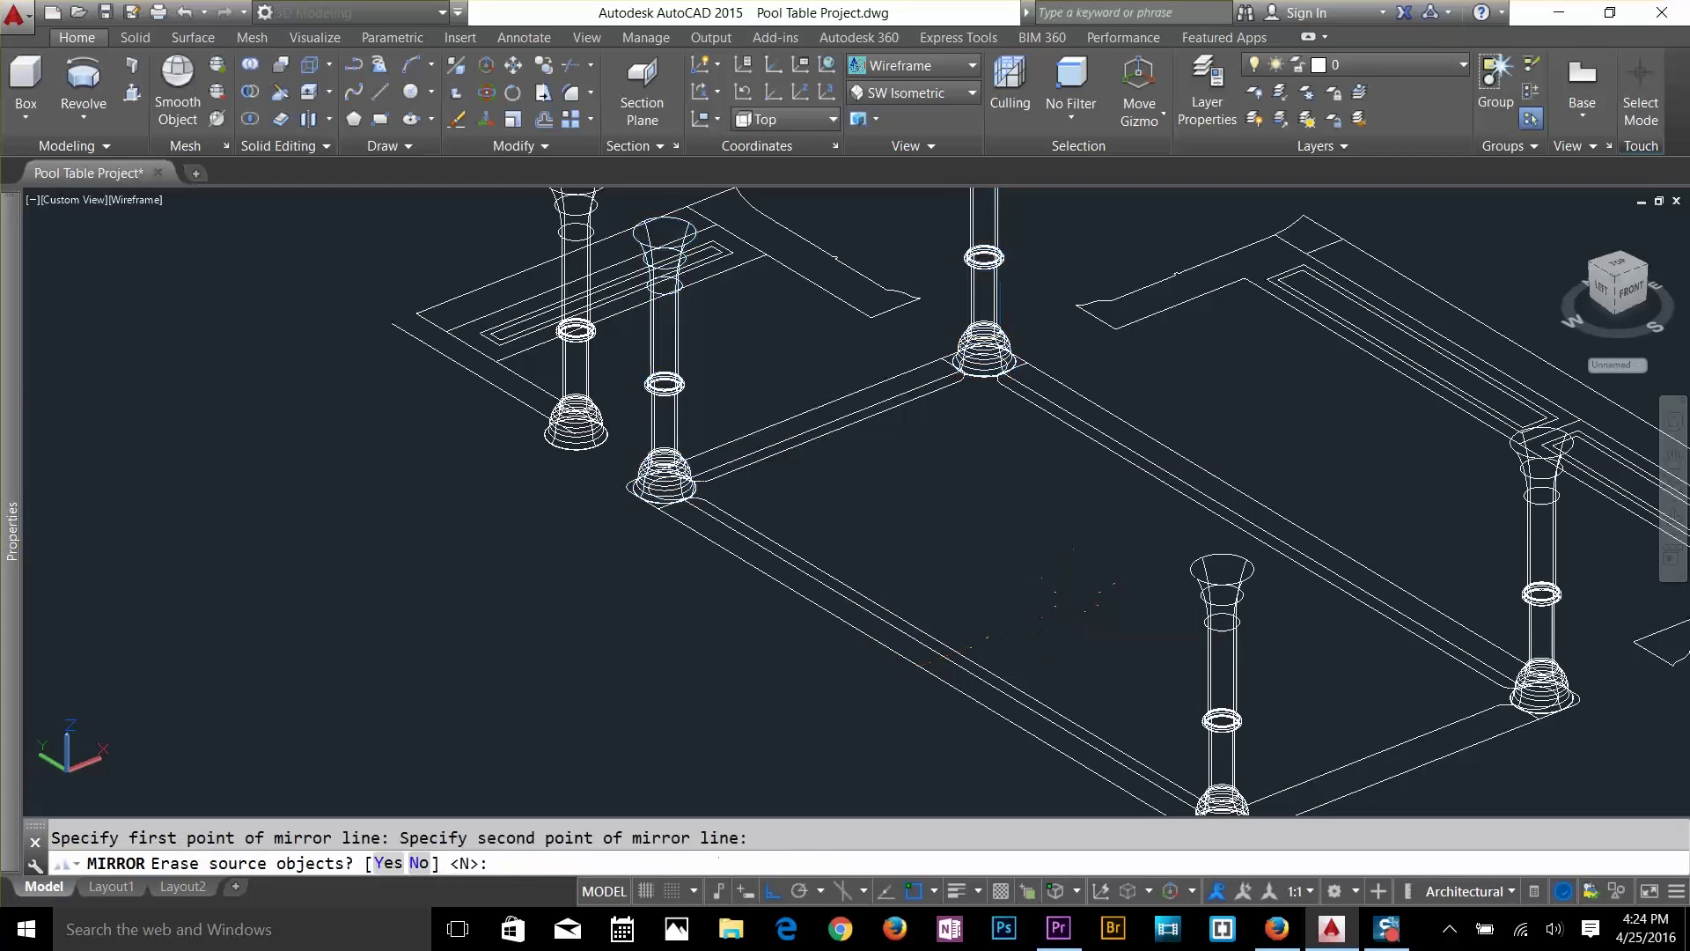
pyautogui.press('Return')
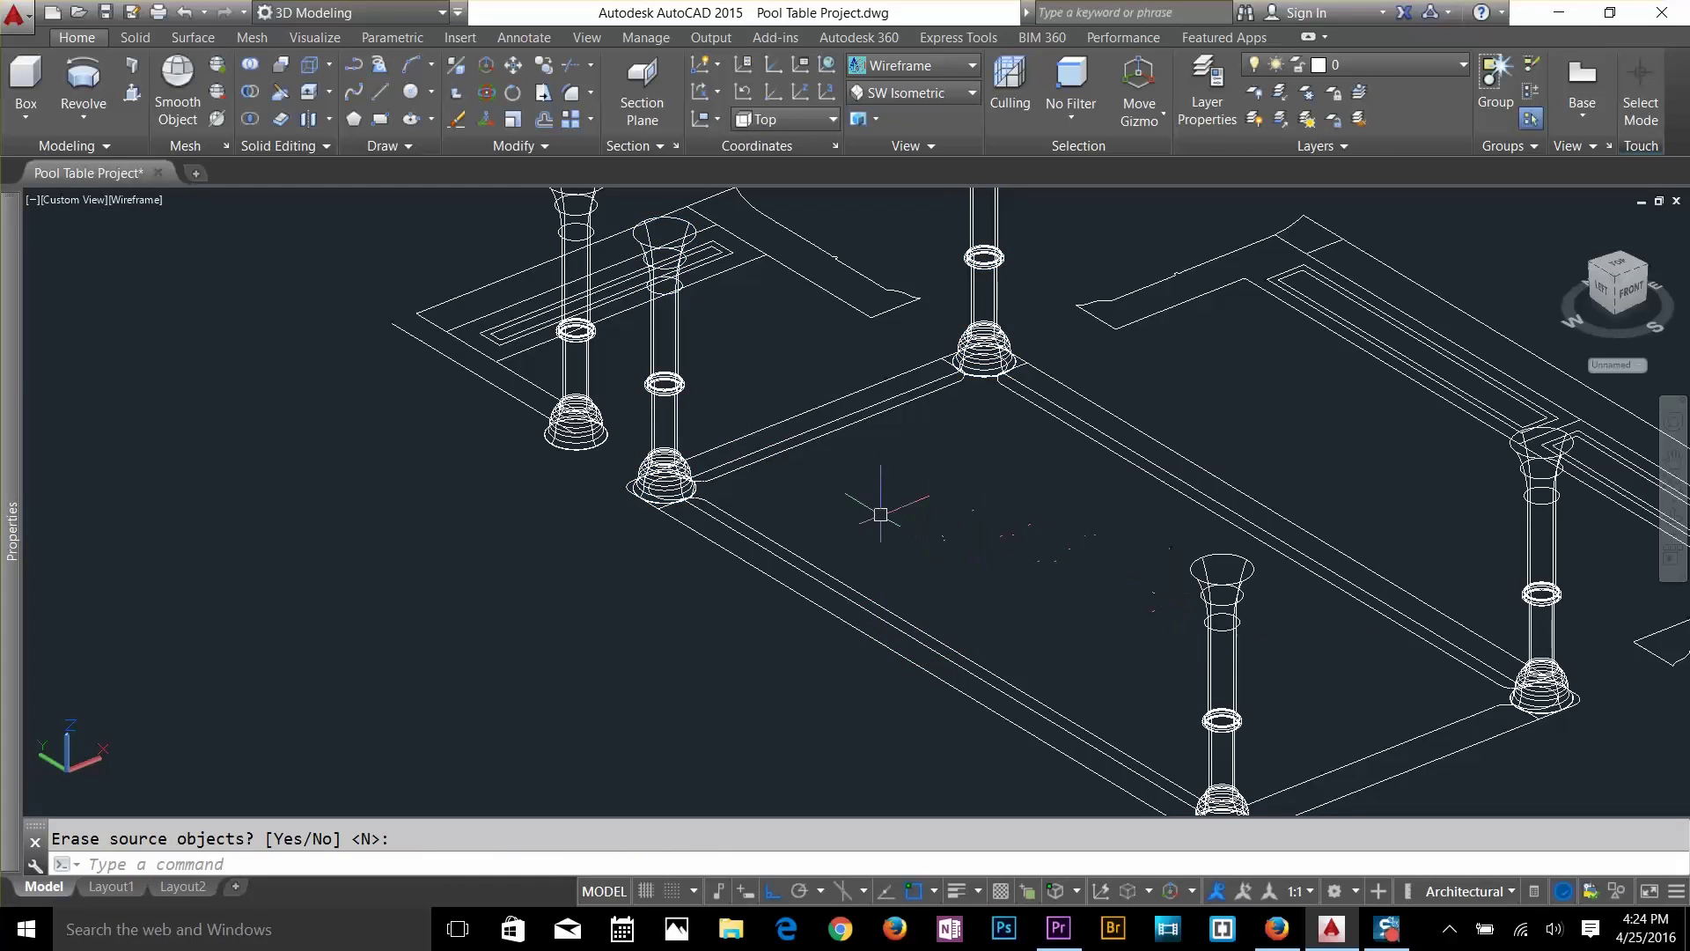
pyautogui.press('Escape')
# Create a new layer named piller in the layer properties.
pyautogui.click(1281, 90)
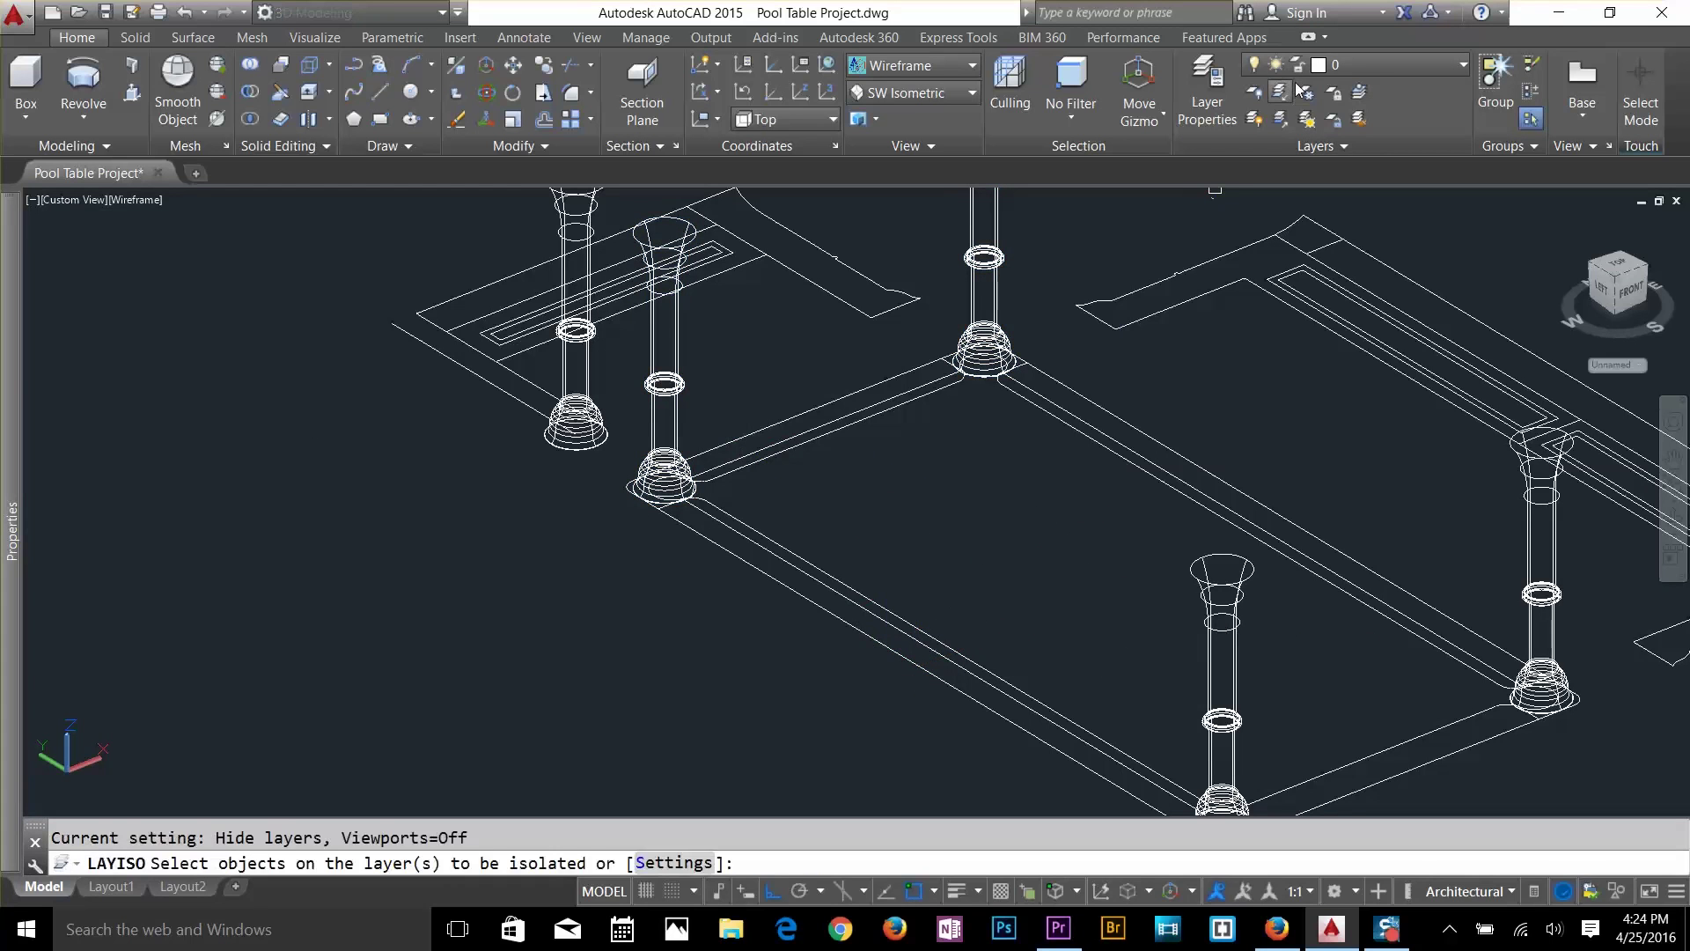
pyautogui.press('Escape')
pyautogui.click(1280, 65)
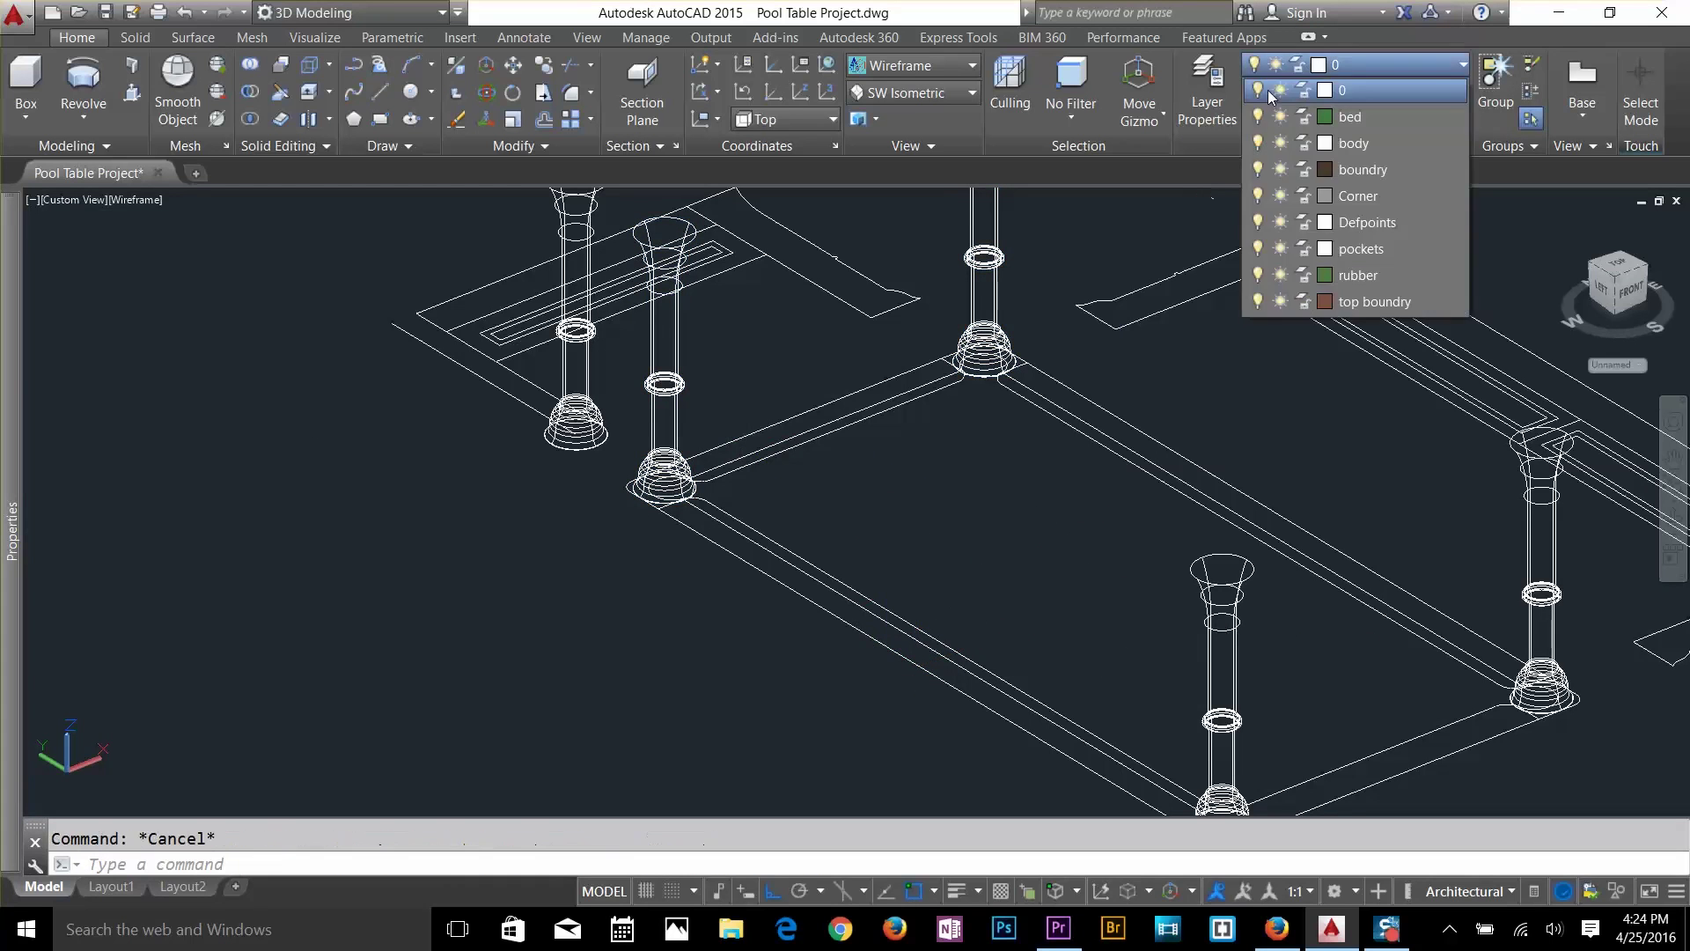
pyautogui.click(1207, 92)
pyautogui.click(1206, 92)
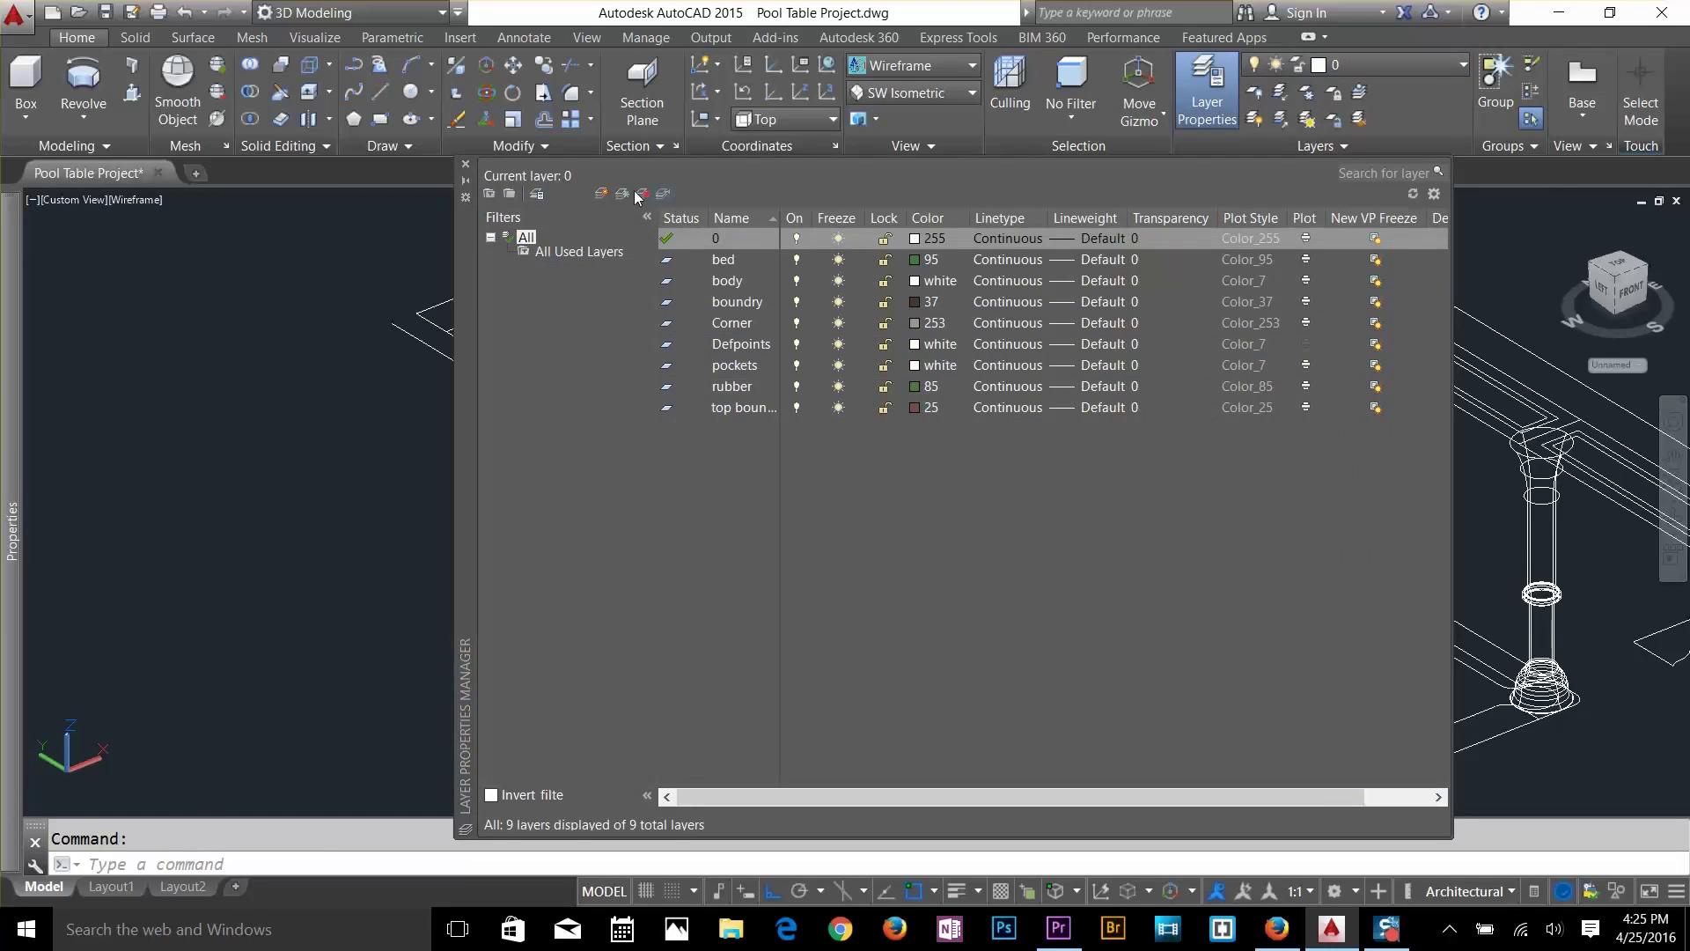
pyautogui.click(604, 194)
pyautogui.write('piller')
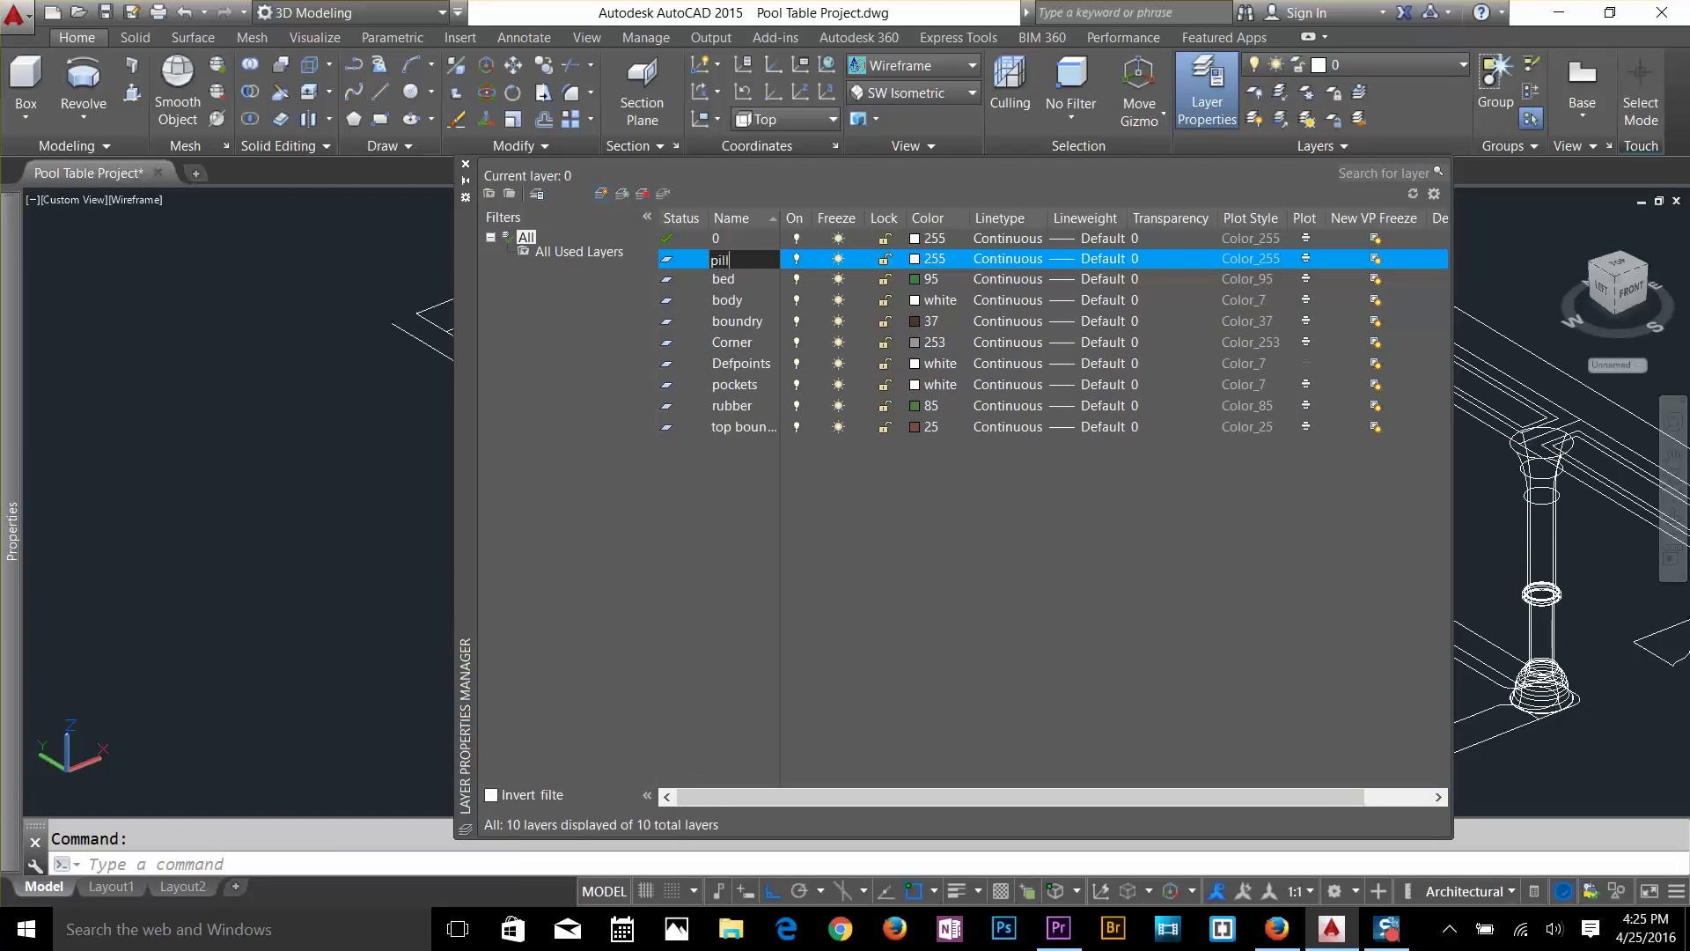
# Set the piller layer's color to index 25 and close the layer properties.
pyautogui.click(914, 259)
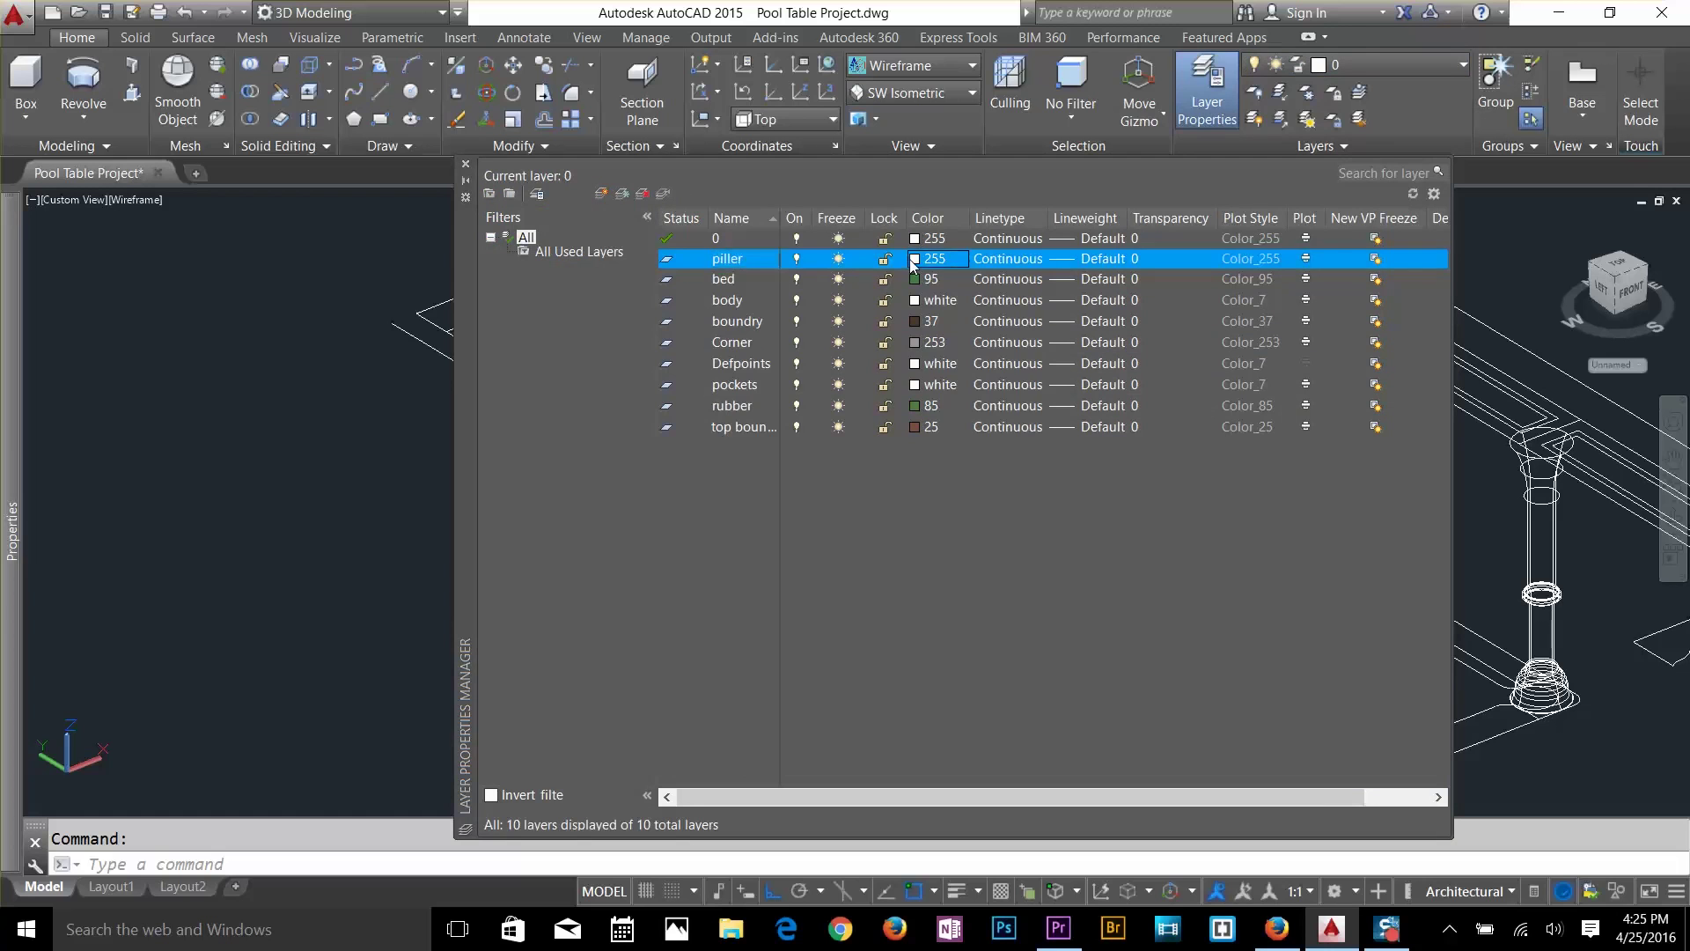
pyautogui.click(913, 260)
pyautogui.click(667, 440)
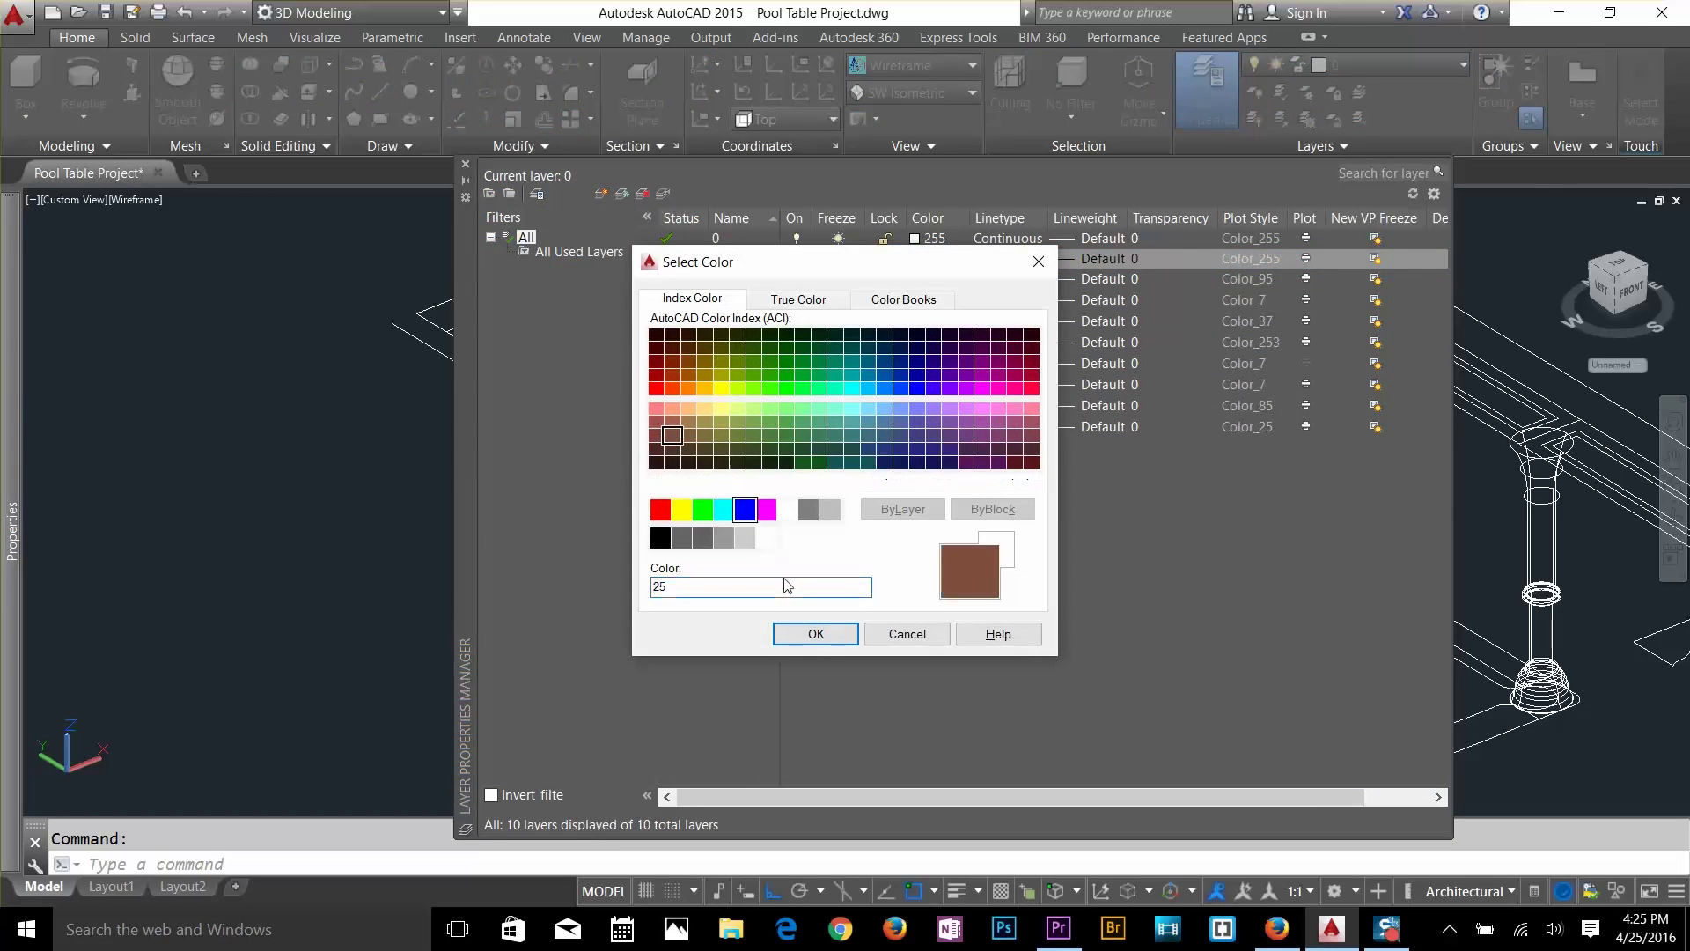
pyautogui.click(815, 633)
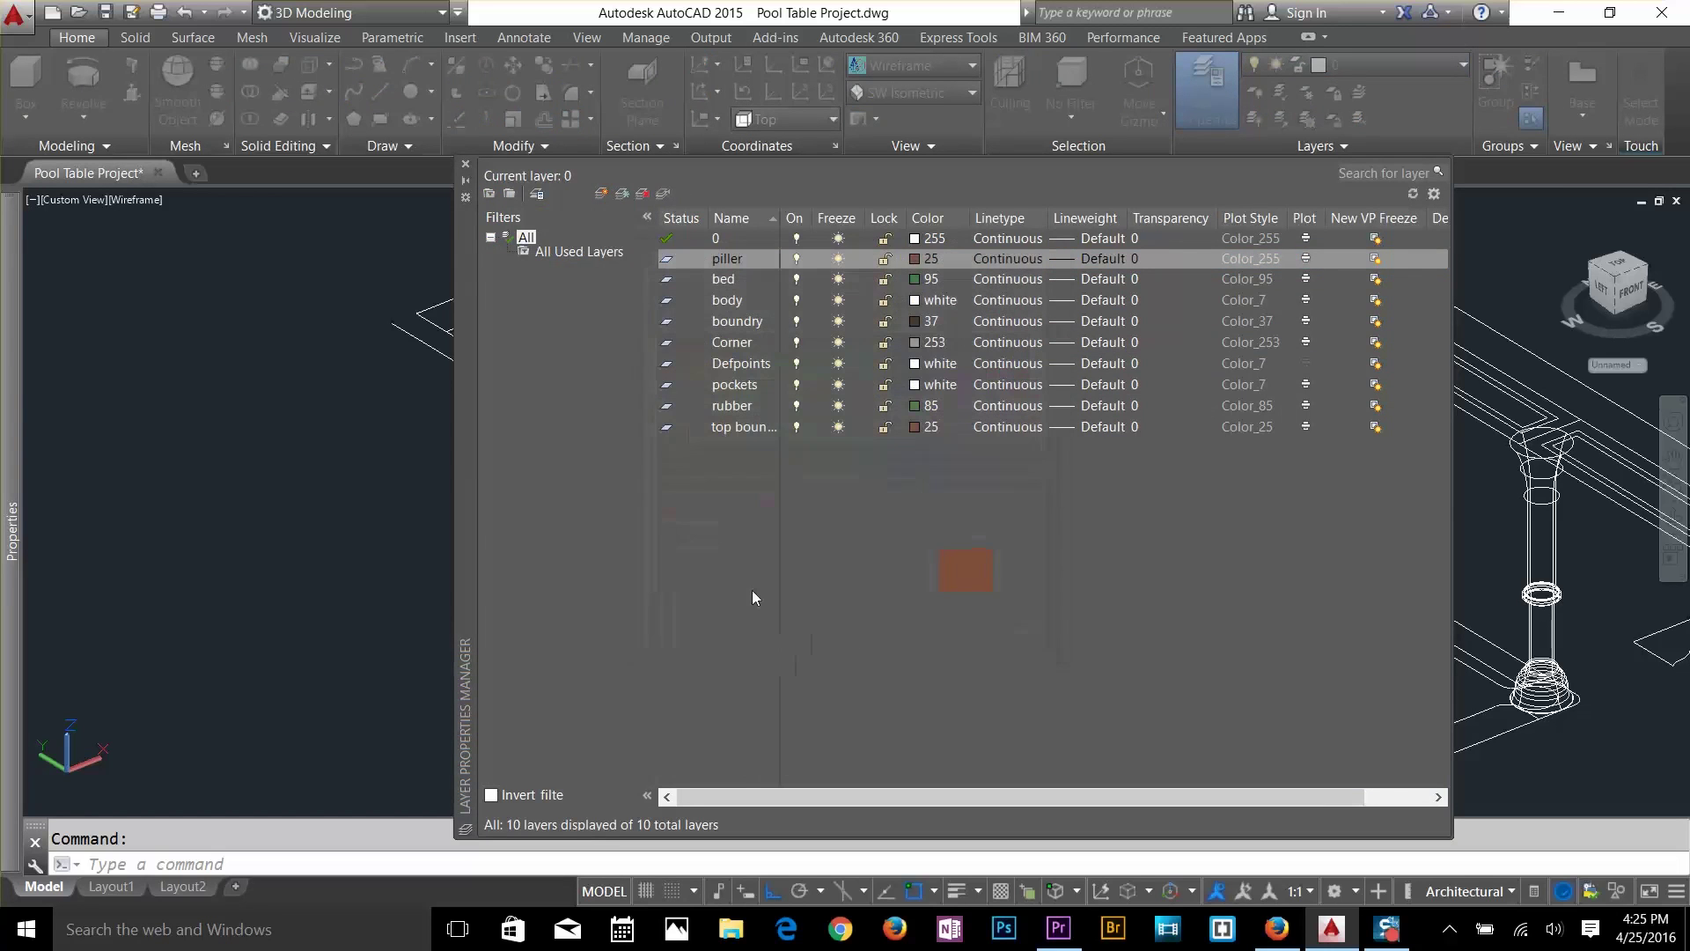
pyautogui.click(464, 165)
# Assign all four corner legs of the table to the piller layer.
pyautogui.click(658, 343)
pyautogui.click(984, 291)
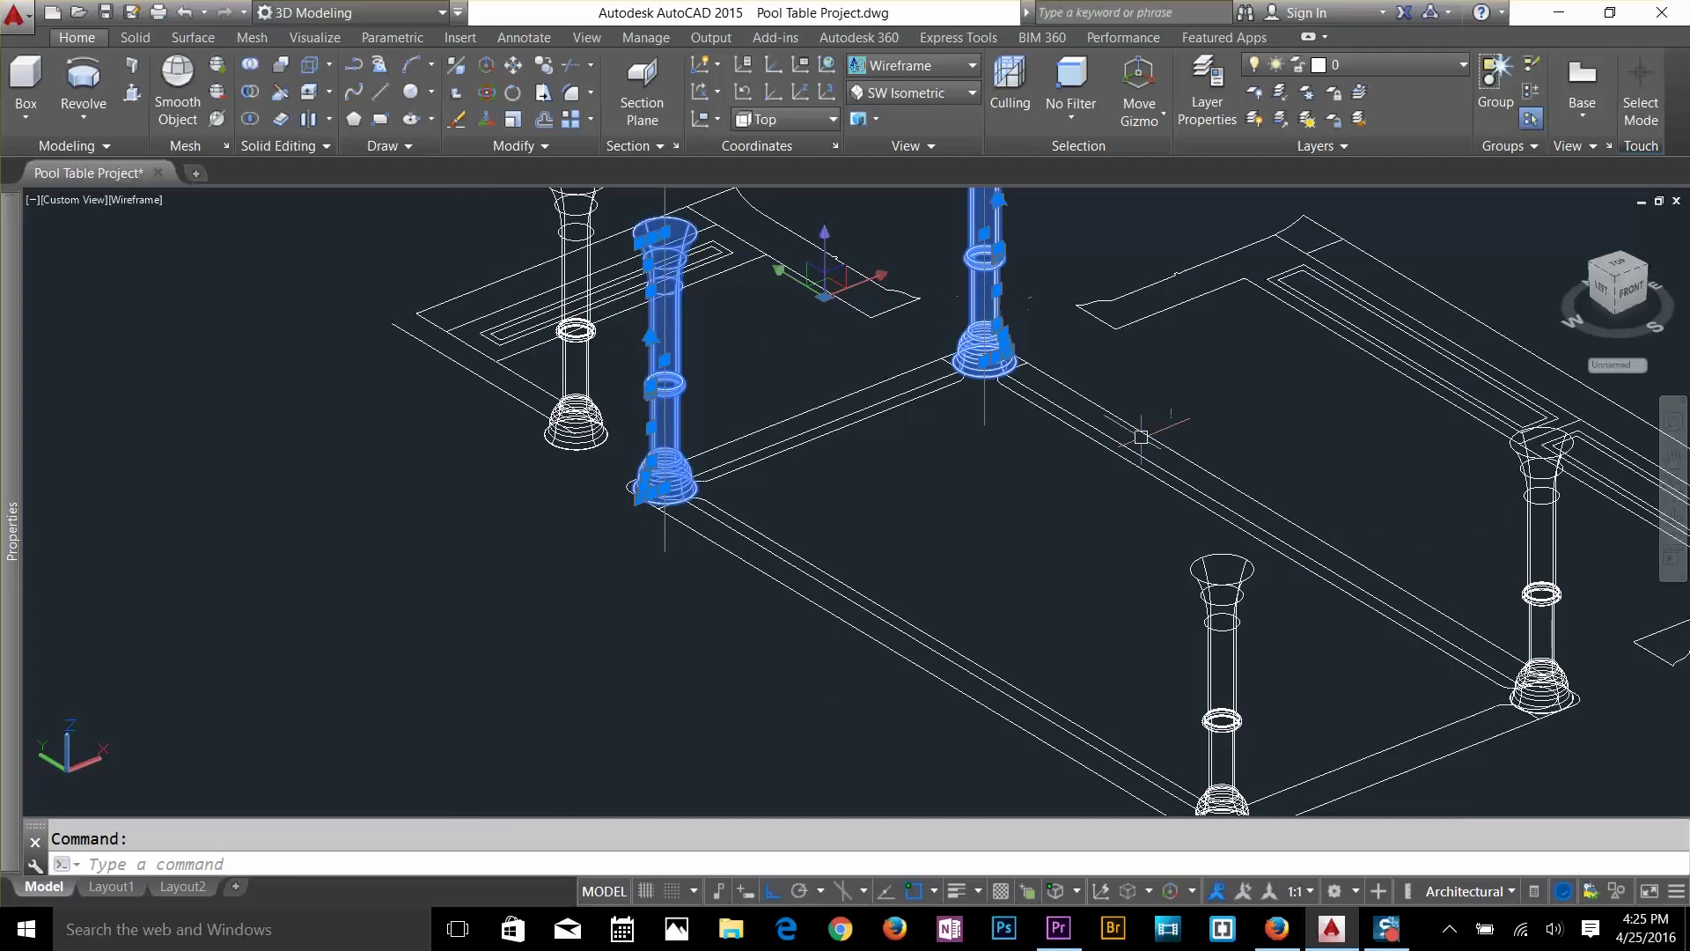
pyautogui.click(1563, 549)
pyautogui.click(1488, 625)
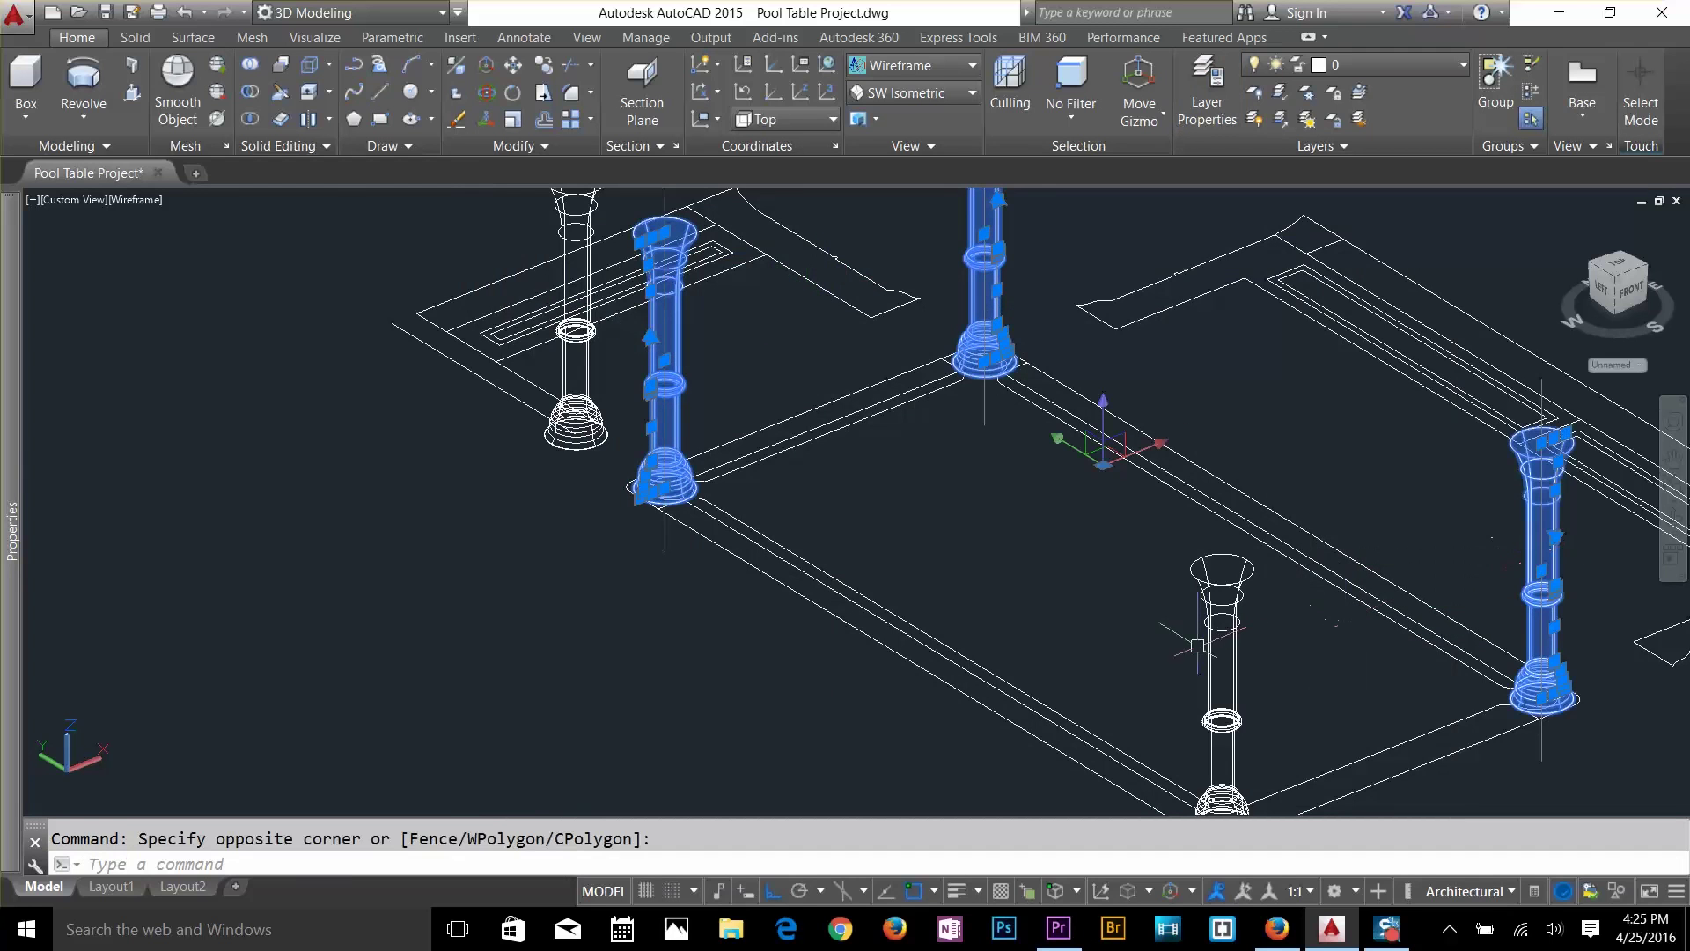
pyautogui.click(1222, 635)
pyautogui.click(1373, 64)
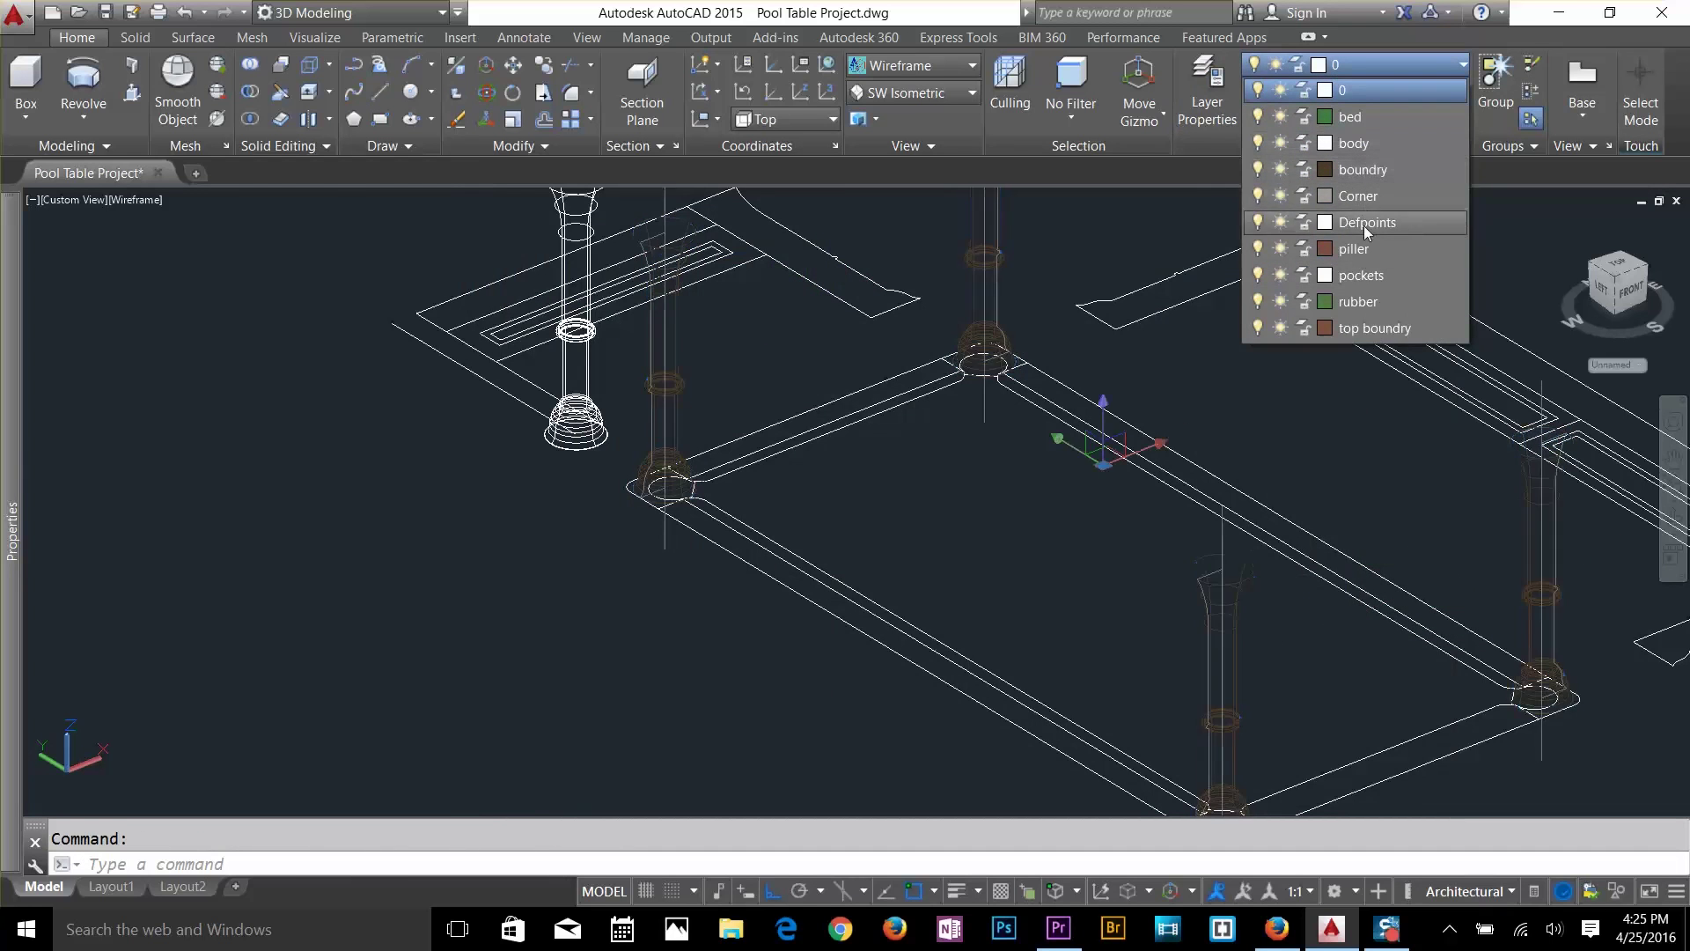
pyautogui.click(1359, 250)
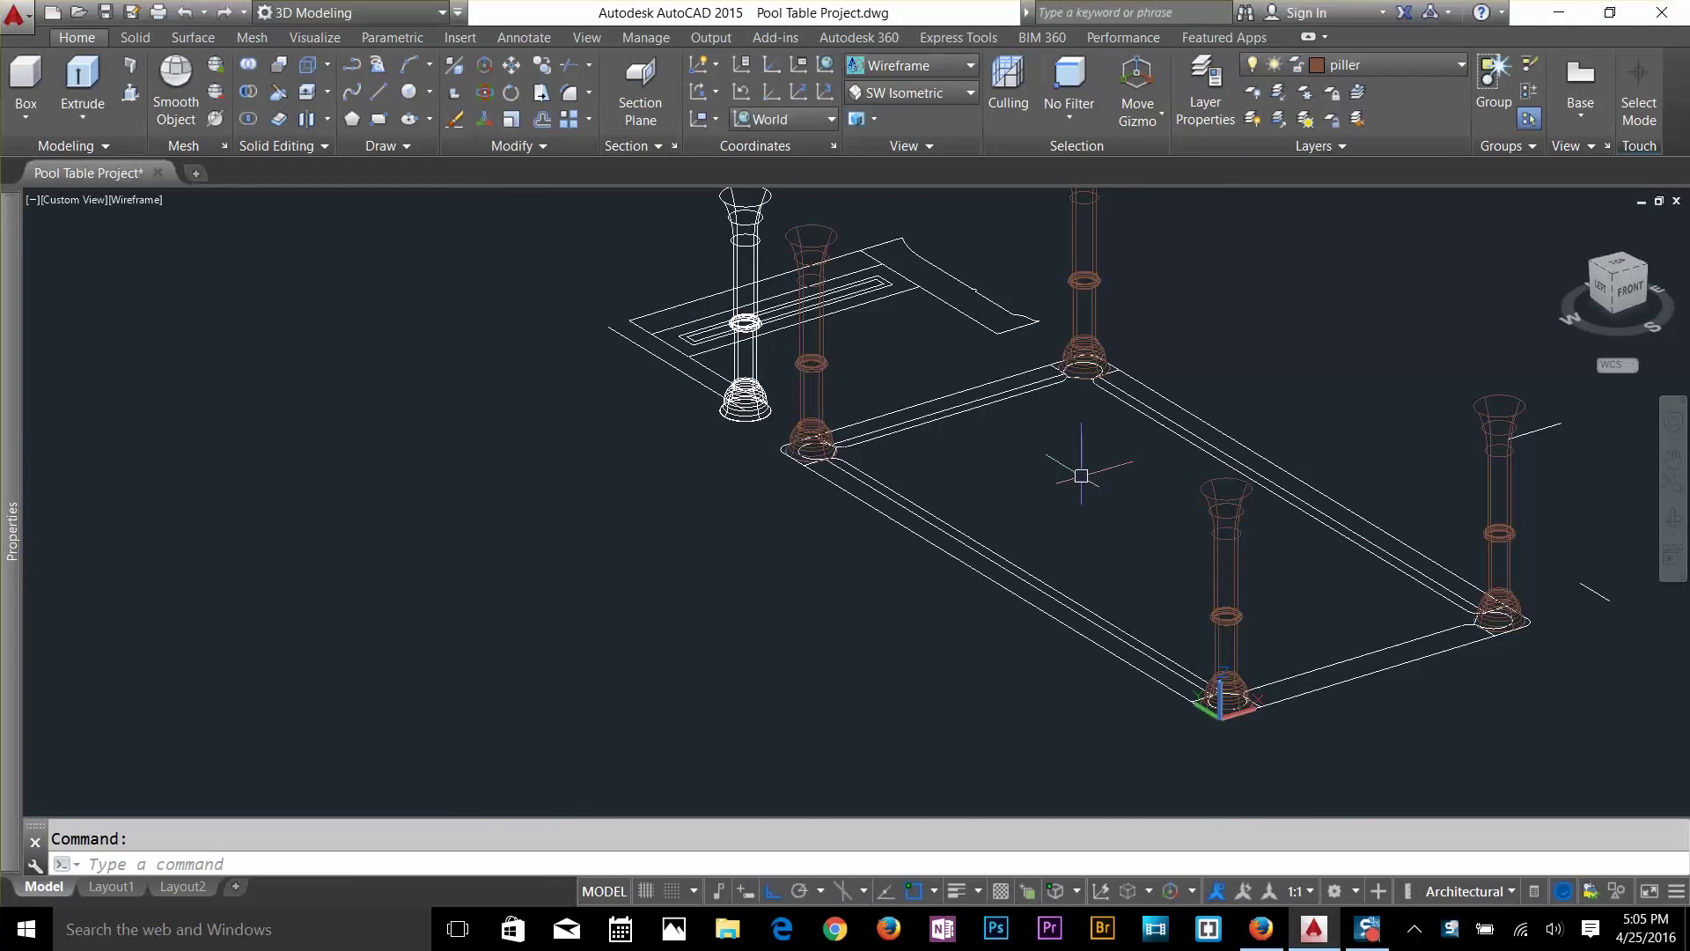
# Copy the table base's outer rectangular outline to the empty area beside the table.
pyautogui.press('Escape')
pyautogui.write('C')
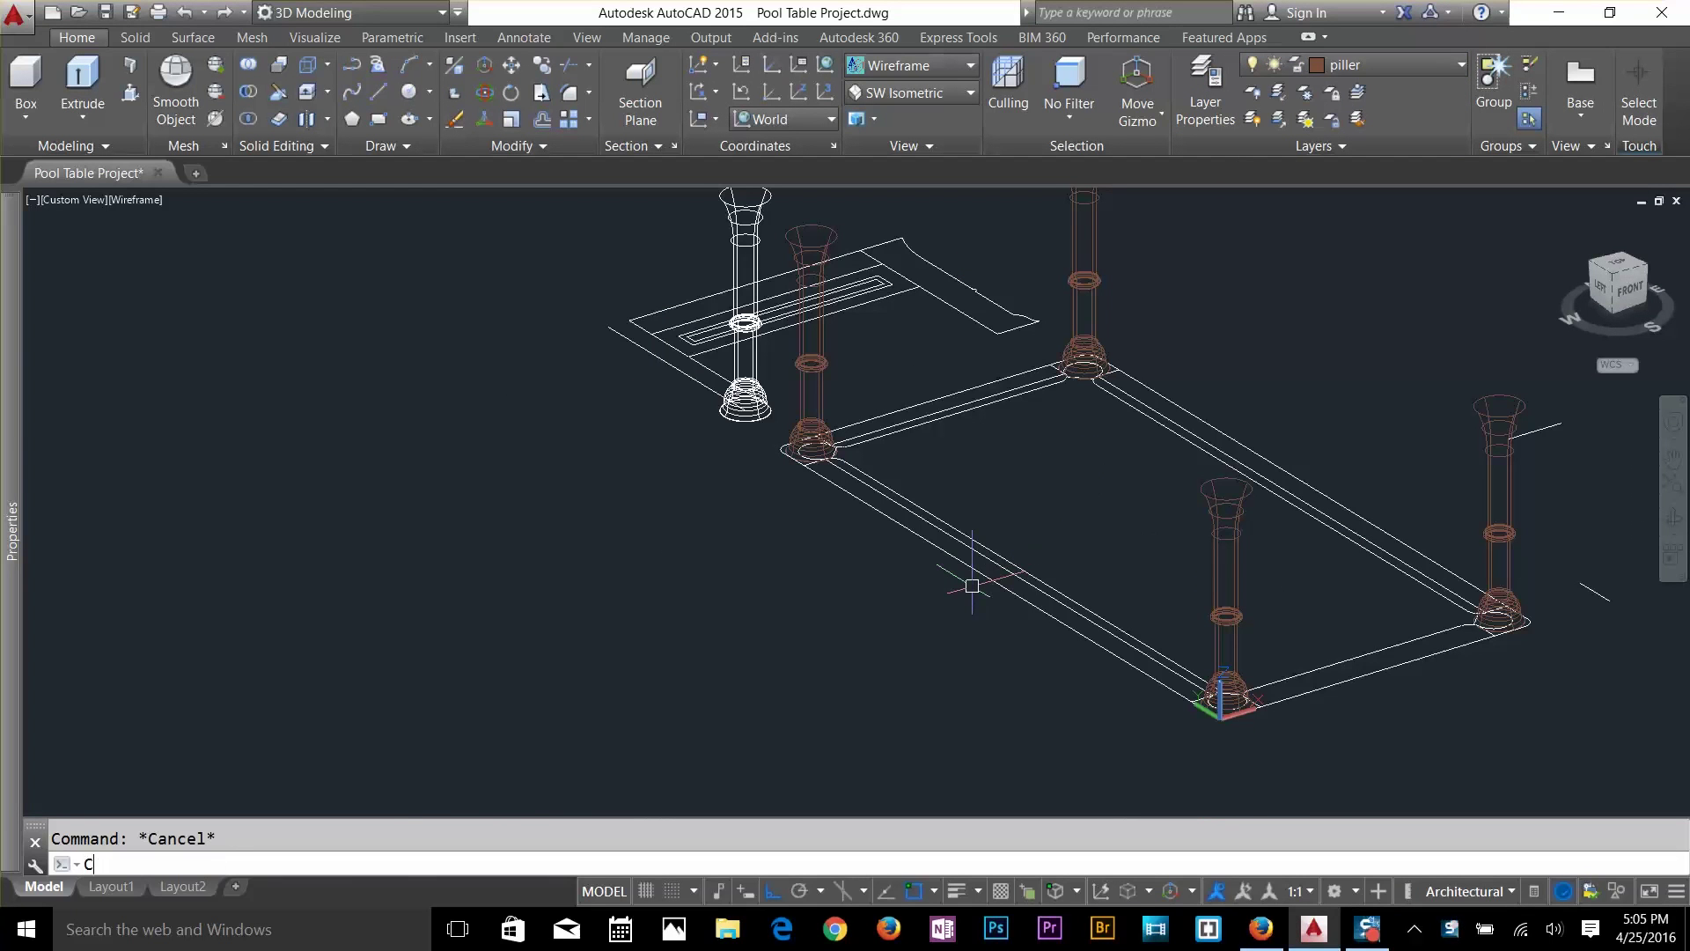
pyautogui.write('O')
pyautogui.press('Return')
pyautogui.click(998, 581)
pyautogui.press('Return')
pyautogui.click(997, 584)
pyautogui.scroll(-3, 998, 584)
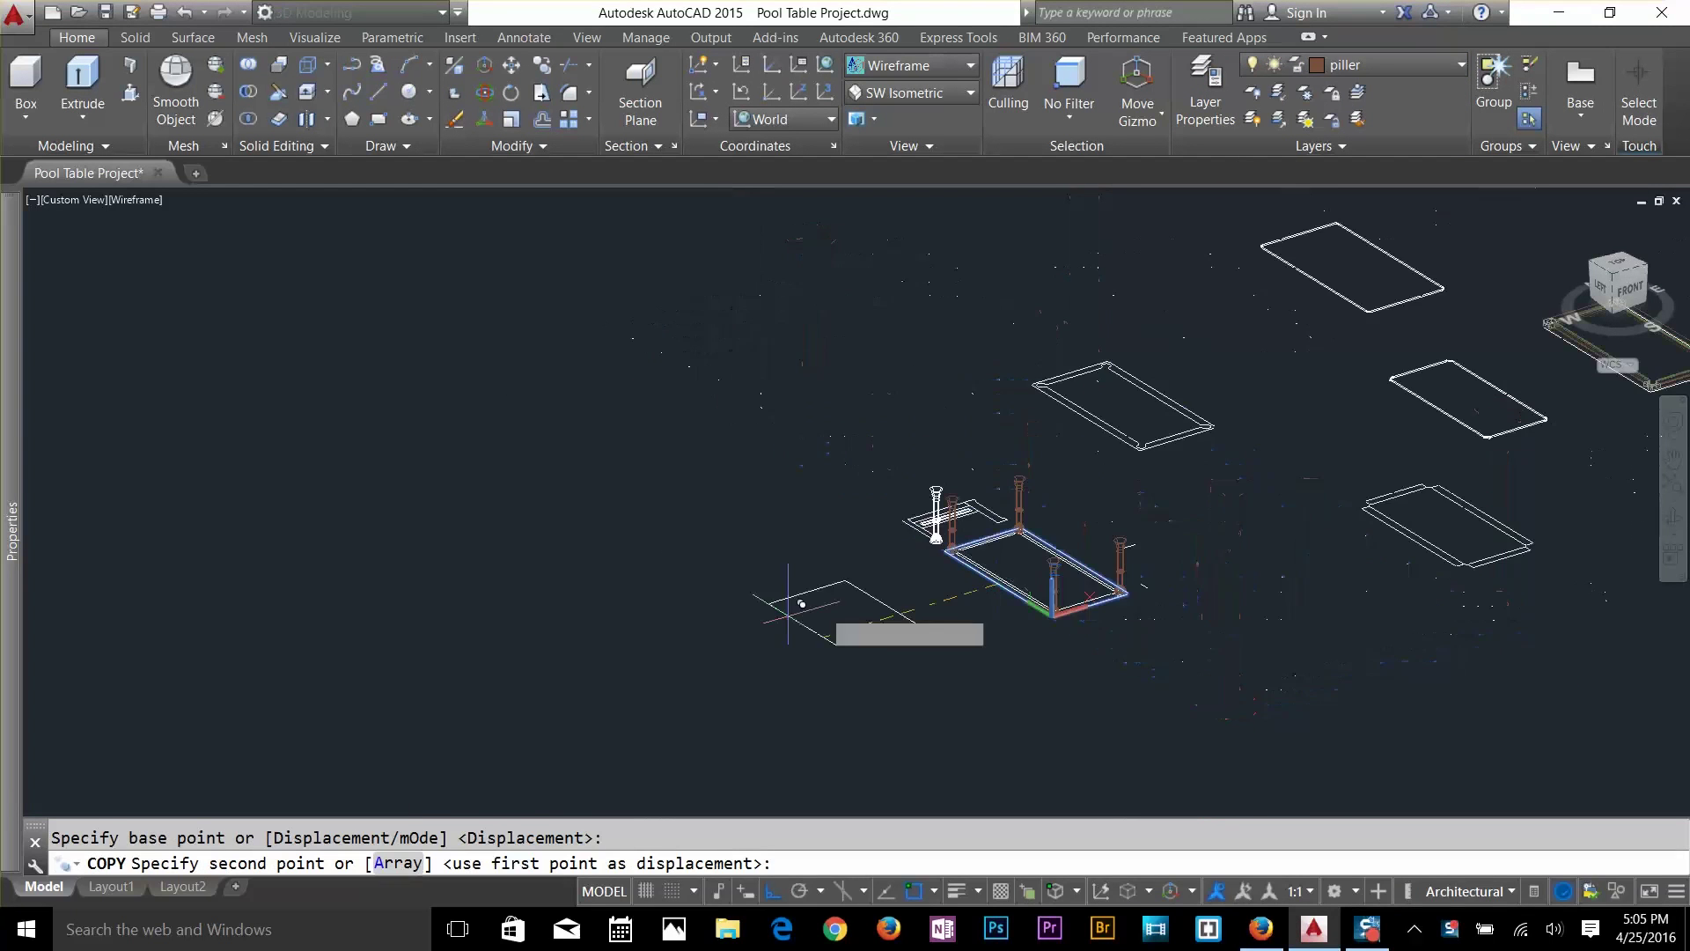
pyautogui.click(759, 626)
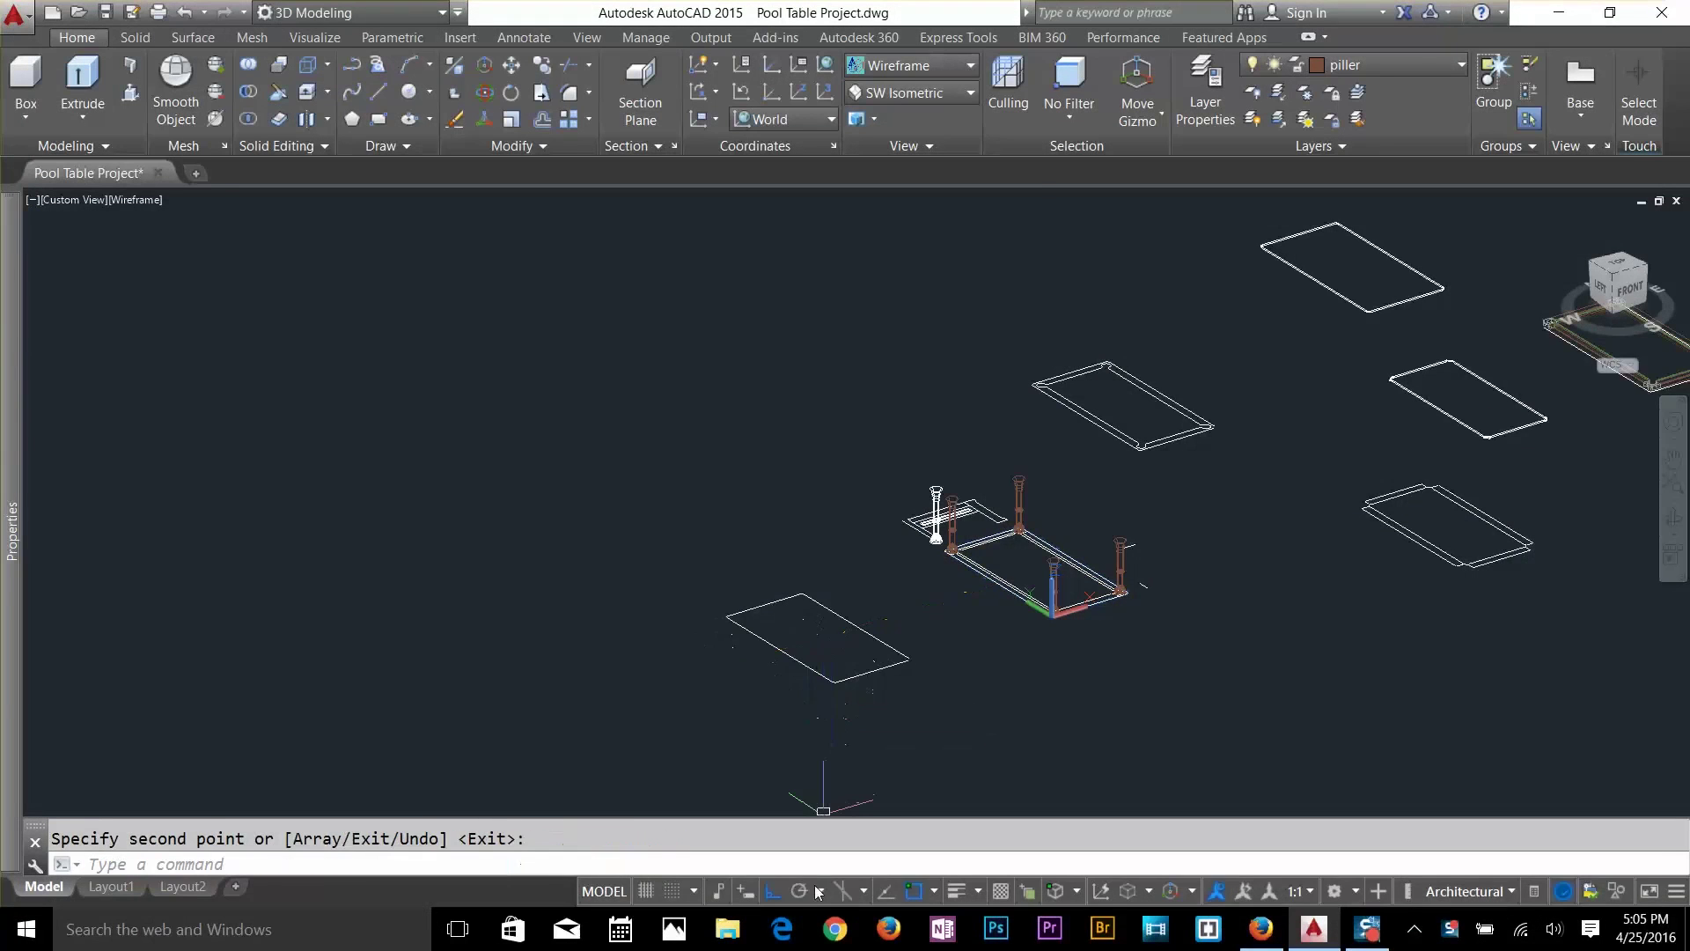
# Turn on polar tracking and fillet the open corner of the copied outline with a 2-inch radius.
pyautogui.click(805, 890)
pyautogui.scroll(3, 912, 647)
pyautogui.moveTo(742, 684); pyautogui.dragTo(960, 612, button='middle')
pyautogui.press('Escape')
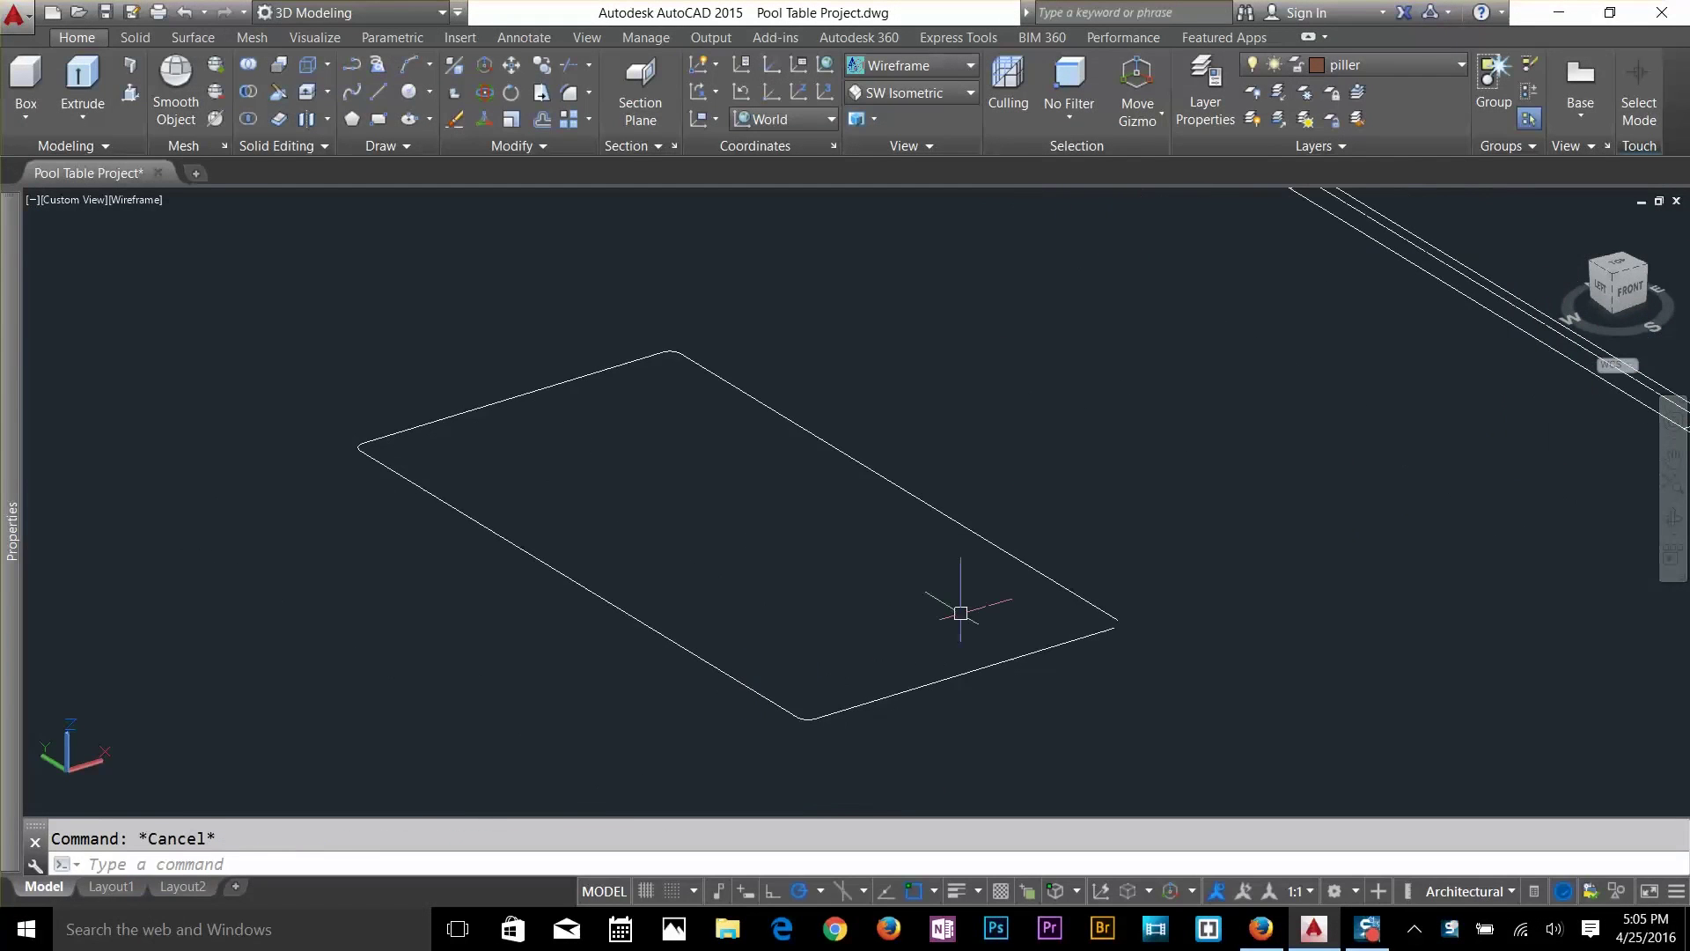
pyautogui.write('F')
pyautogui.press('Return')
pyautogui.write('R')
pyautogui.press('Return')
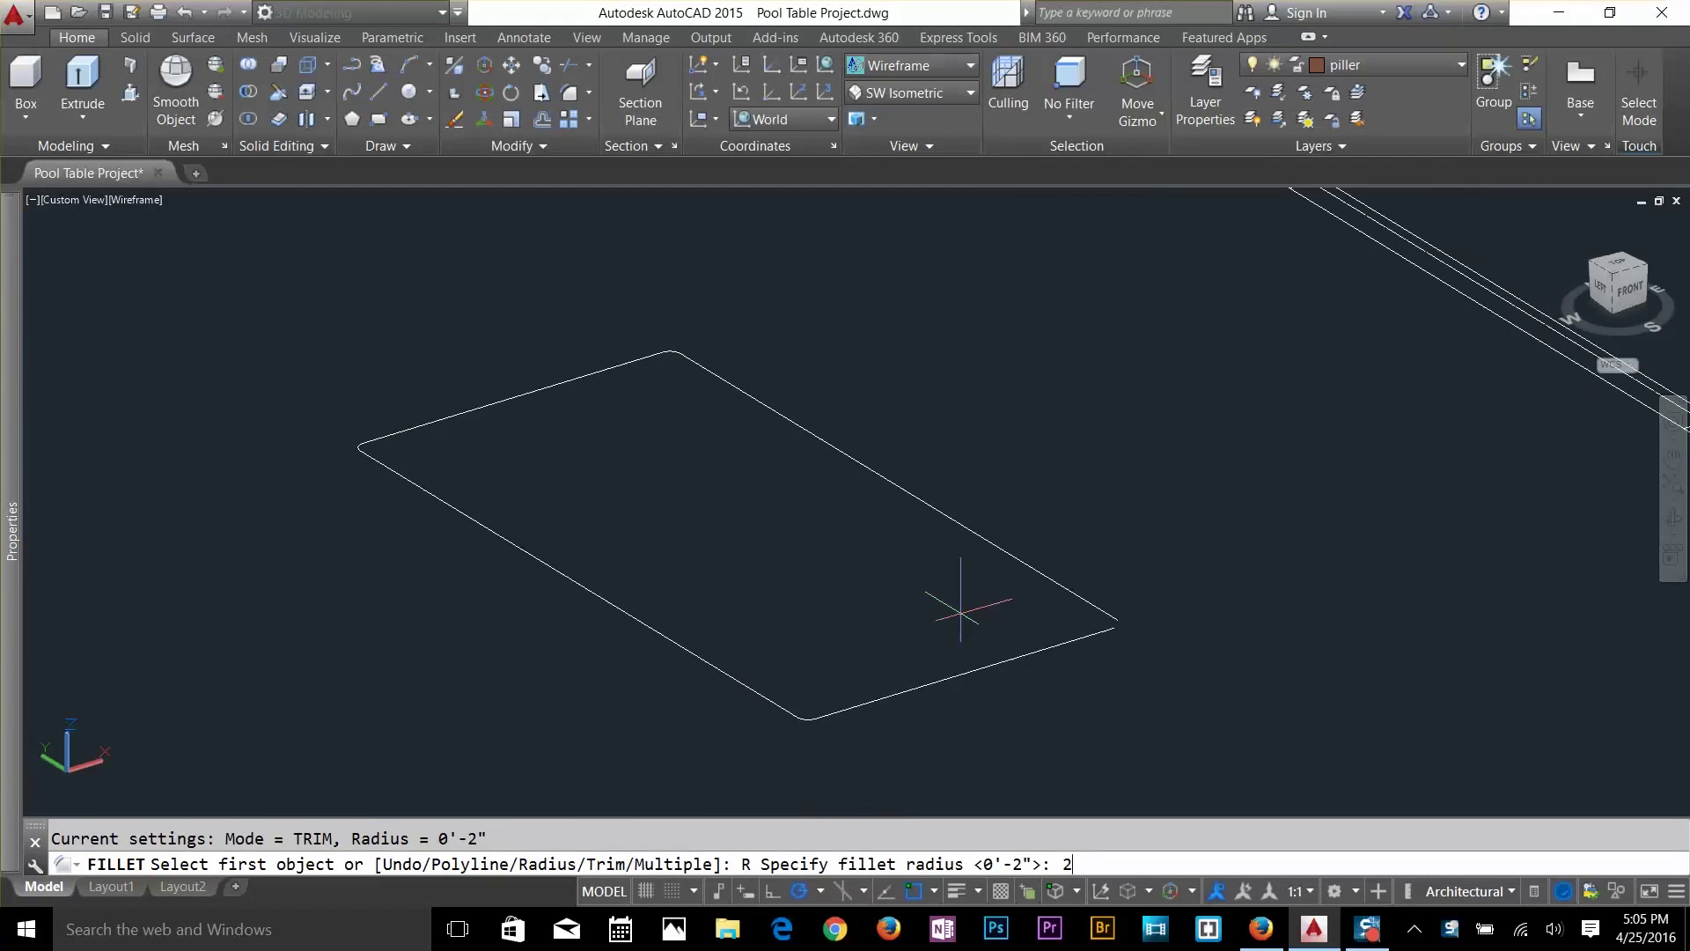
pyautogui.write('2')
pyautogui.press('Return')
pyautogui.click(1104, 636)
pyautogui.click(1106, 616)
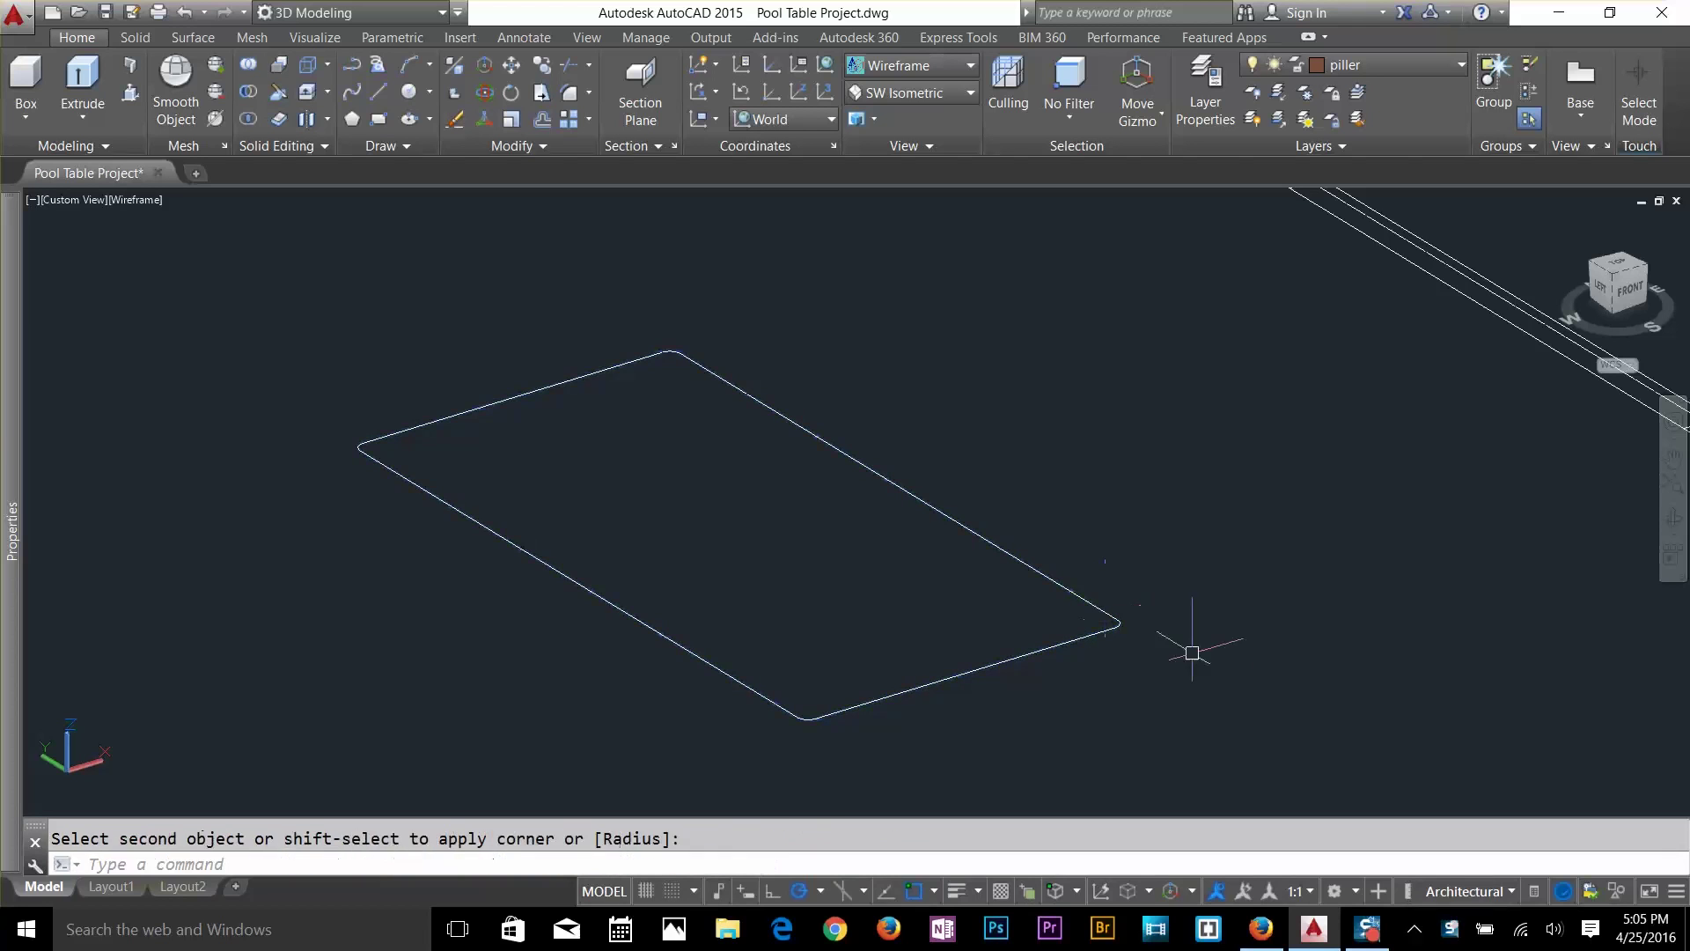
pyautogui.press('Escape')
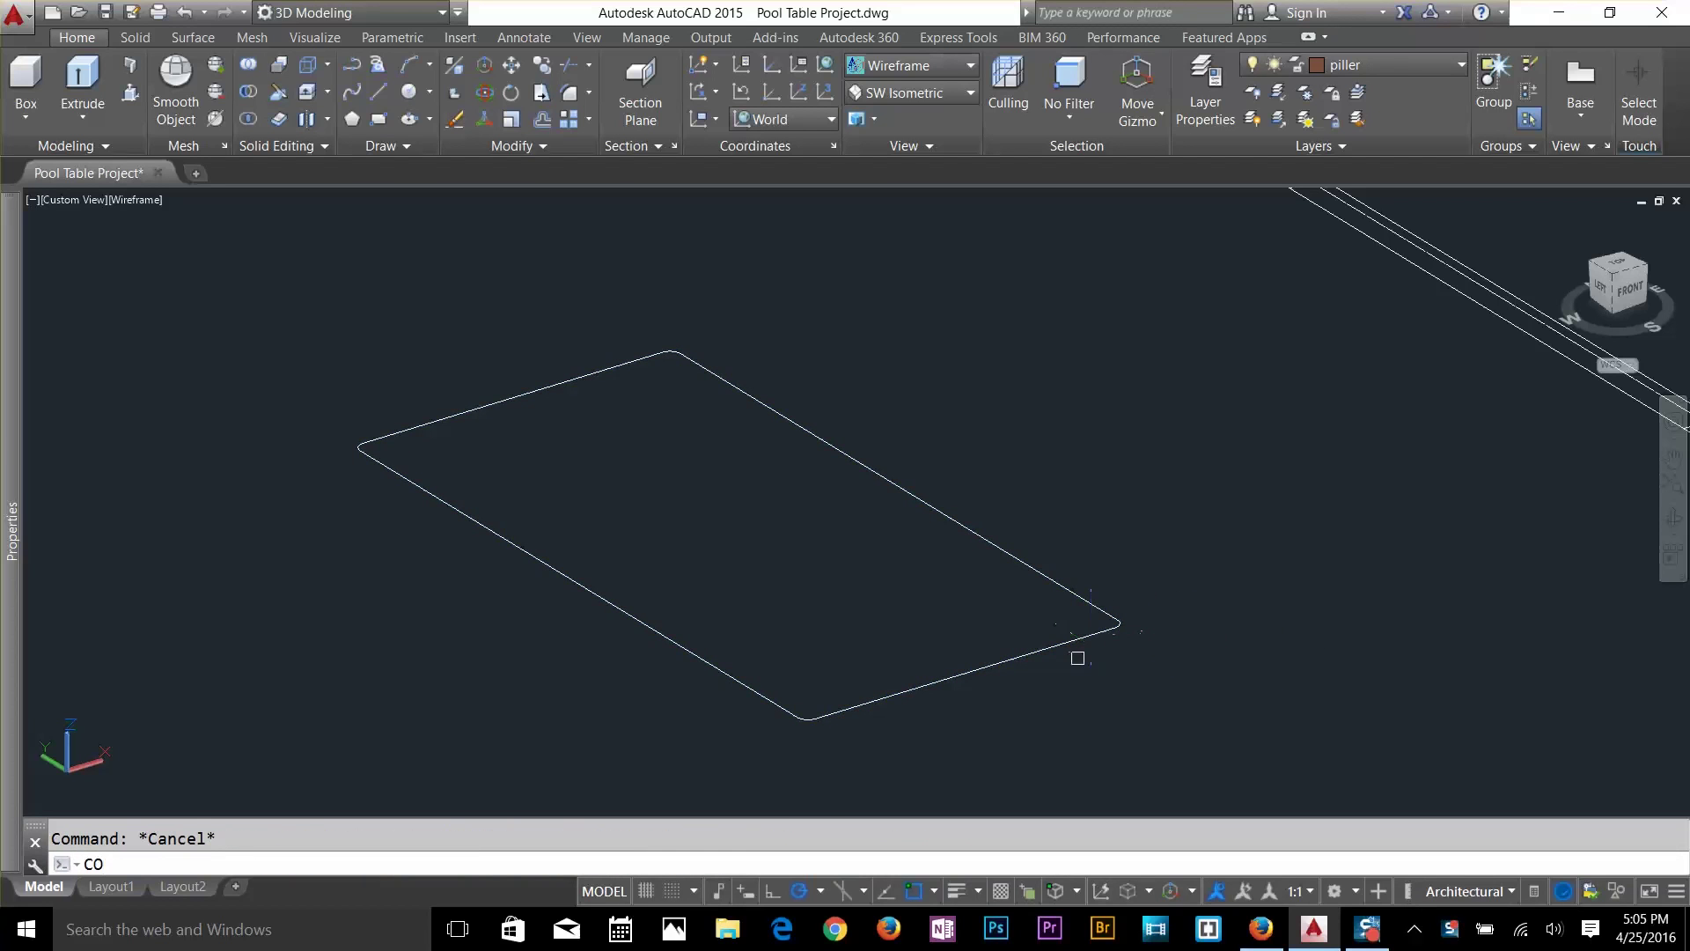
# Copy the filleted outline to a free spot next to the original outline.
pyautogui.write('CO')
pyautogui.press('Return')
pyautogui.click(1067, 669)
pyautogui.click(1010, 635)
pyautogui.press('Return')
pyautogui.click(986, 625)
pyautogui.scroll(-5, 954, 604)
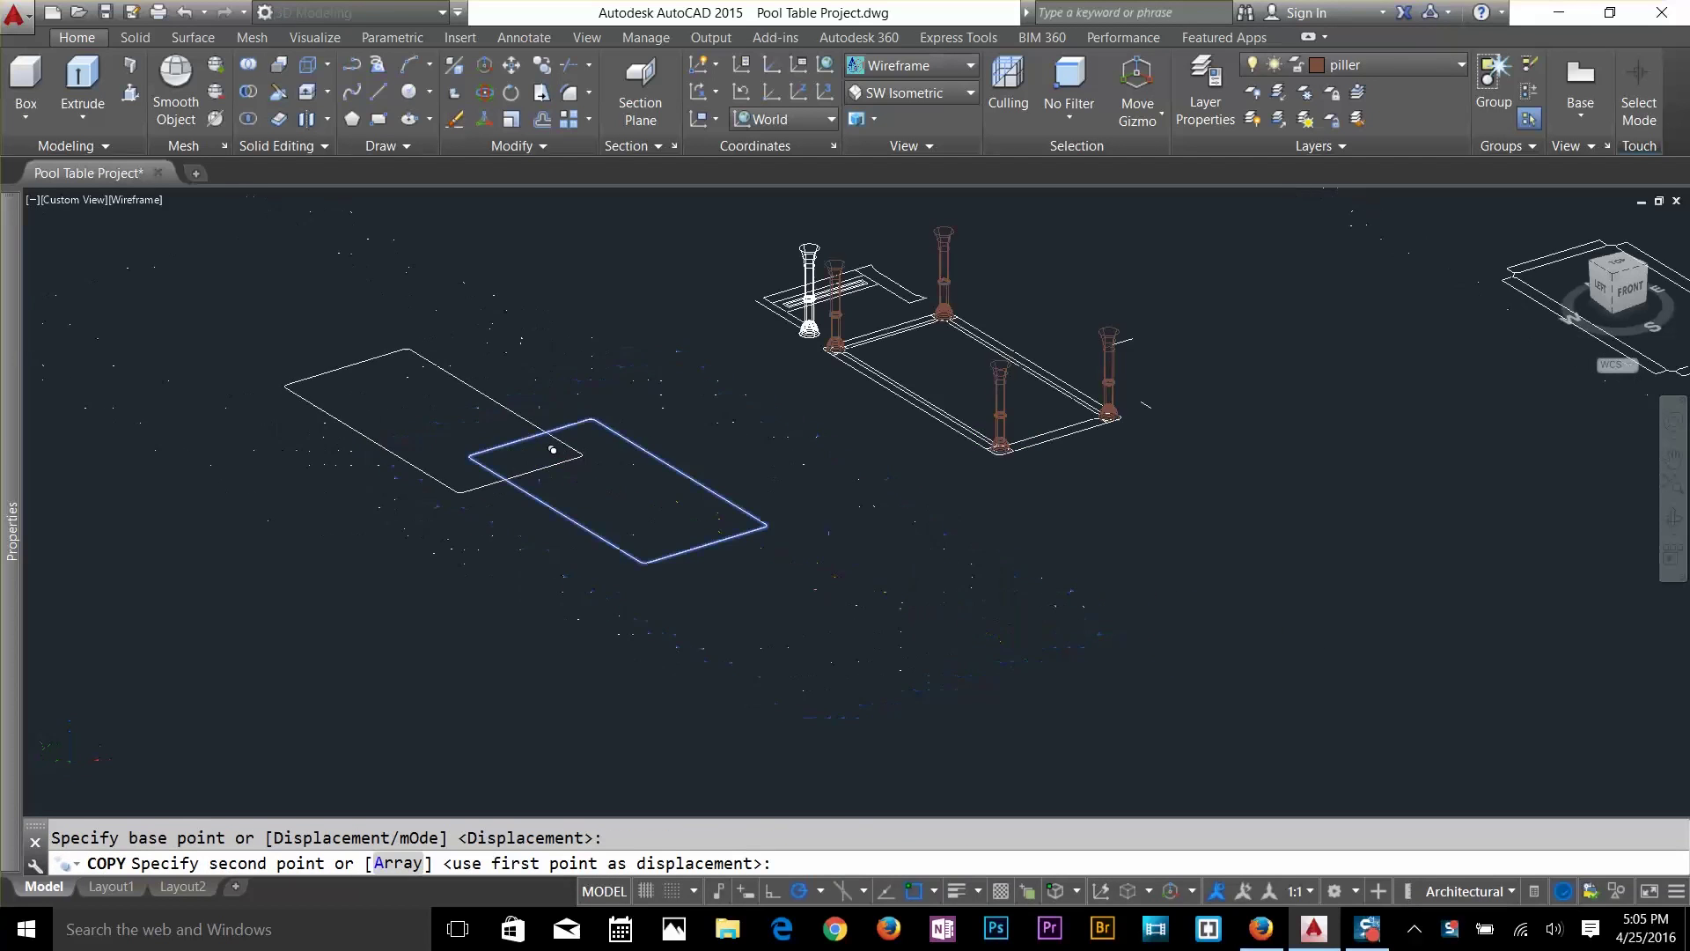
pyautogui.click(533, 358)
pyautogui.press('Escape')
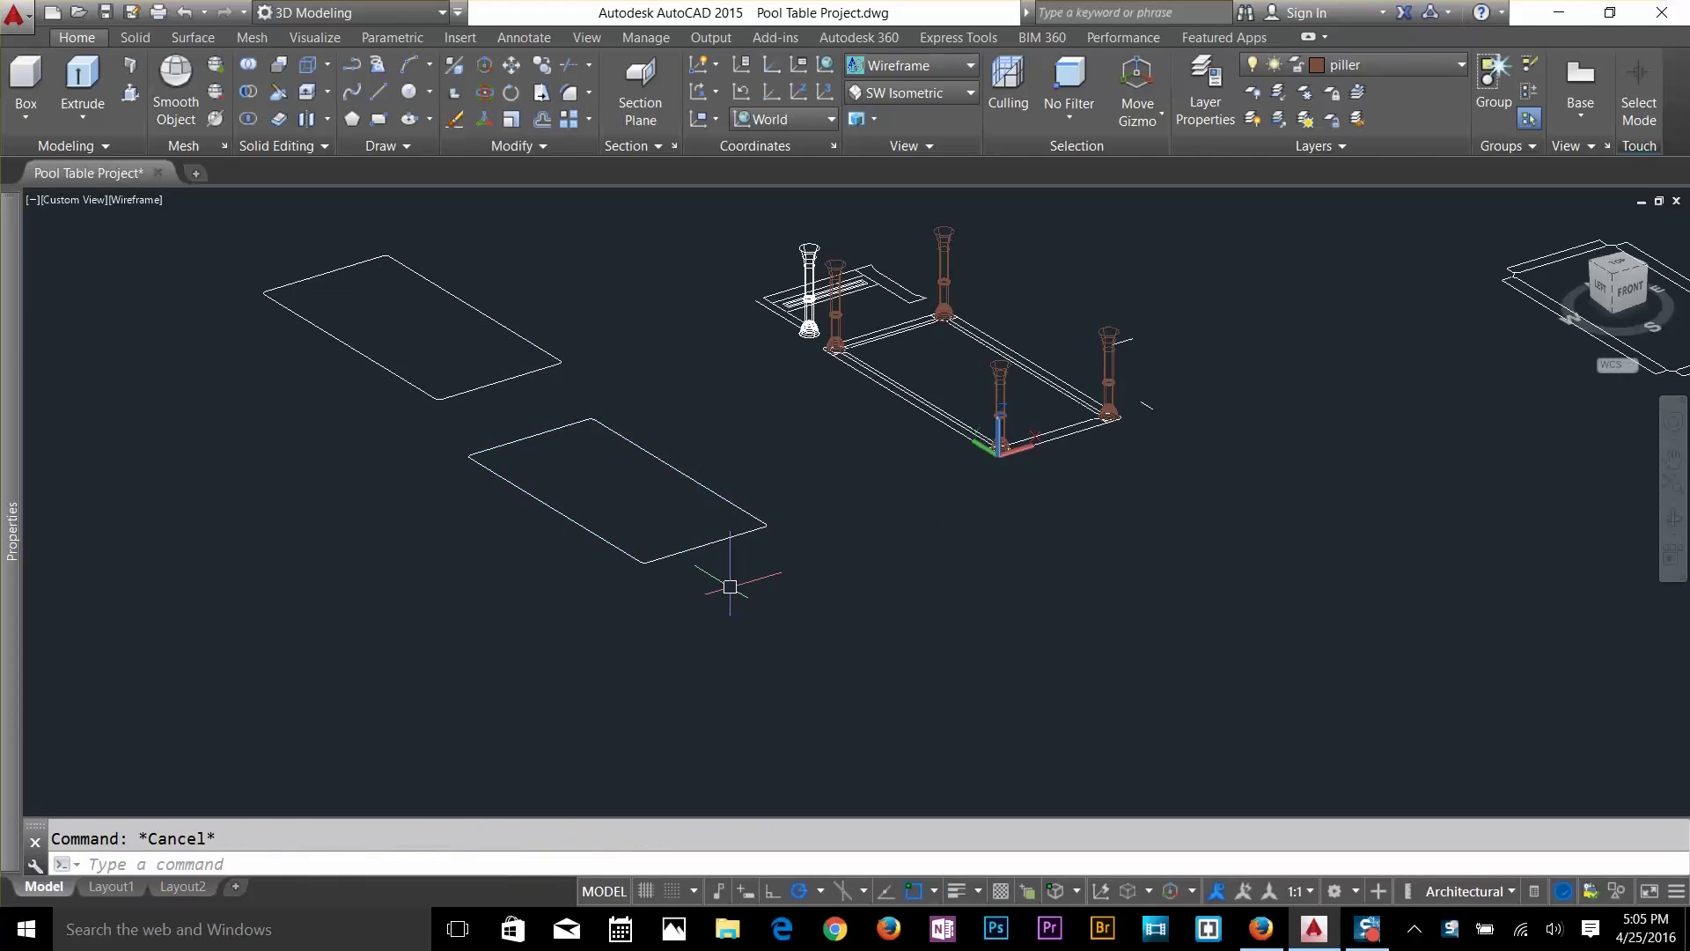
pyautogui.write('EXT')
pyautogui.scroll(5, 730, 586)
pyautogui.middleClick(652, 502)
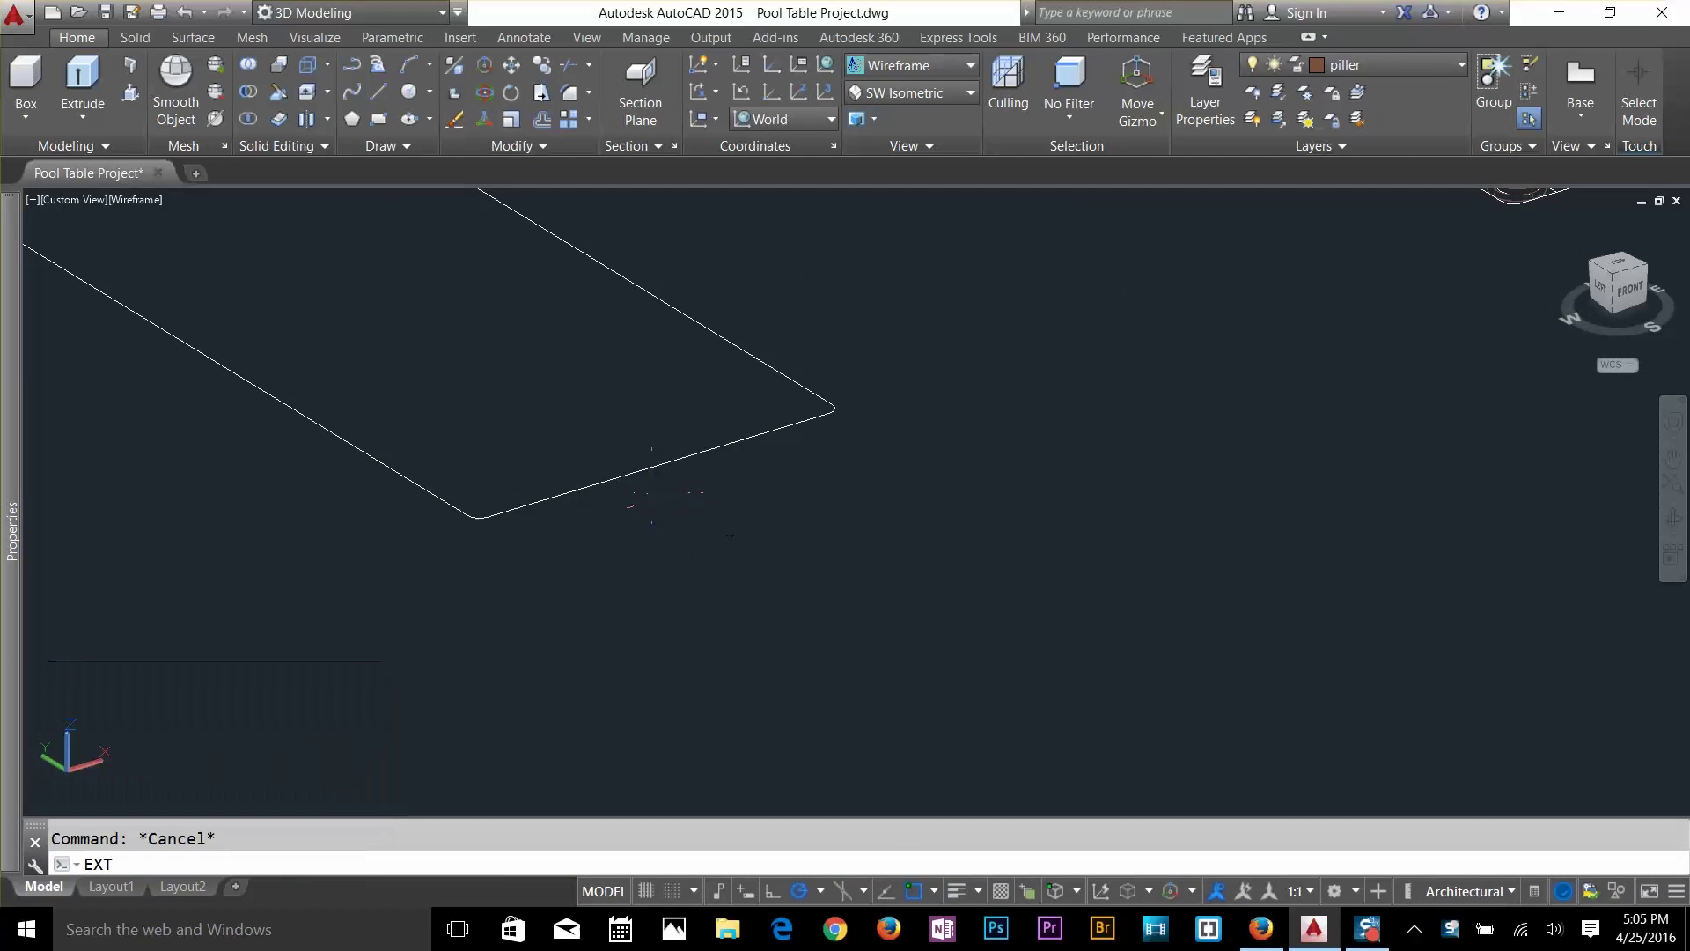
pyautogui.press('Escape')
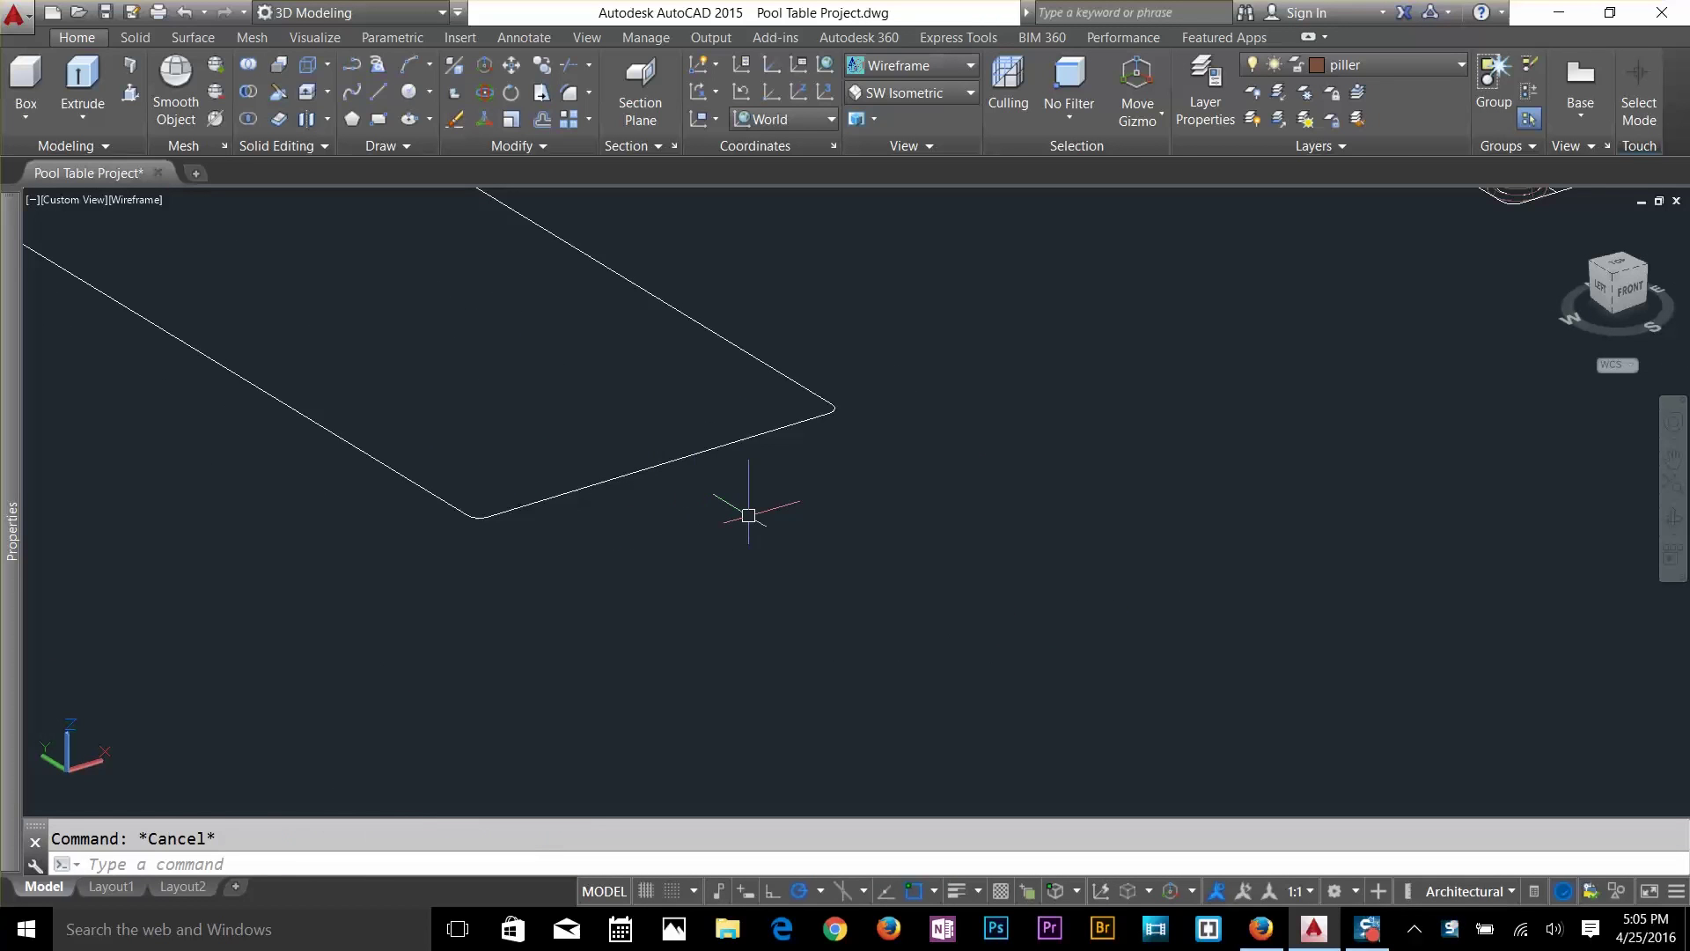
# Move the filleted outline back onto the table base, aligning its rounded corner with the matching base corner.
pyautogui.write('M')
pyautogui.press('Return')
pyautogui.click(671, 458)
pyautogui.press('Return')
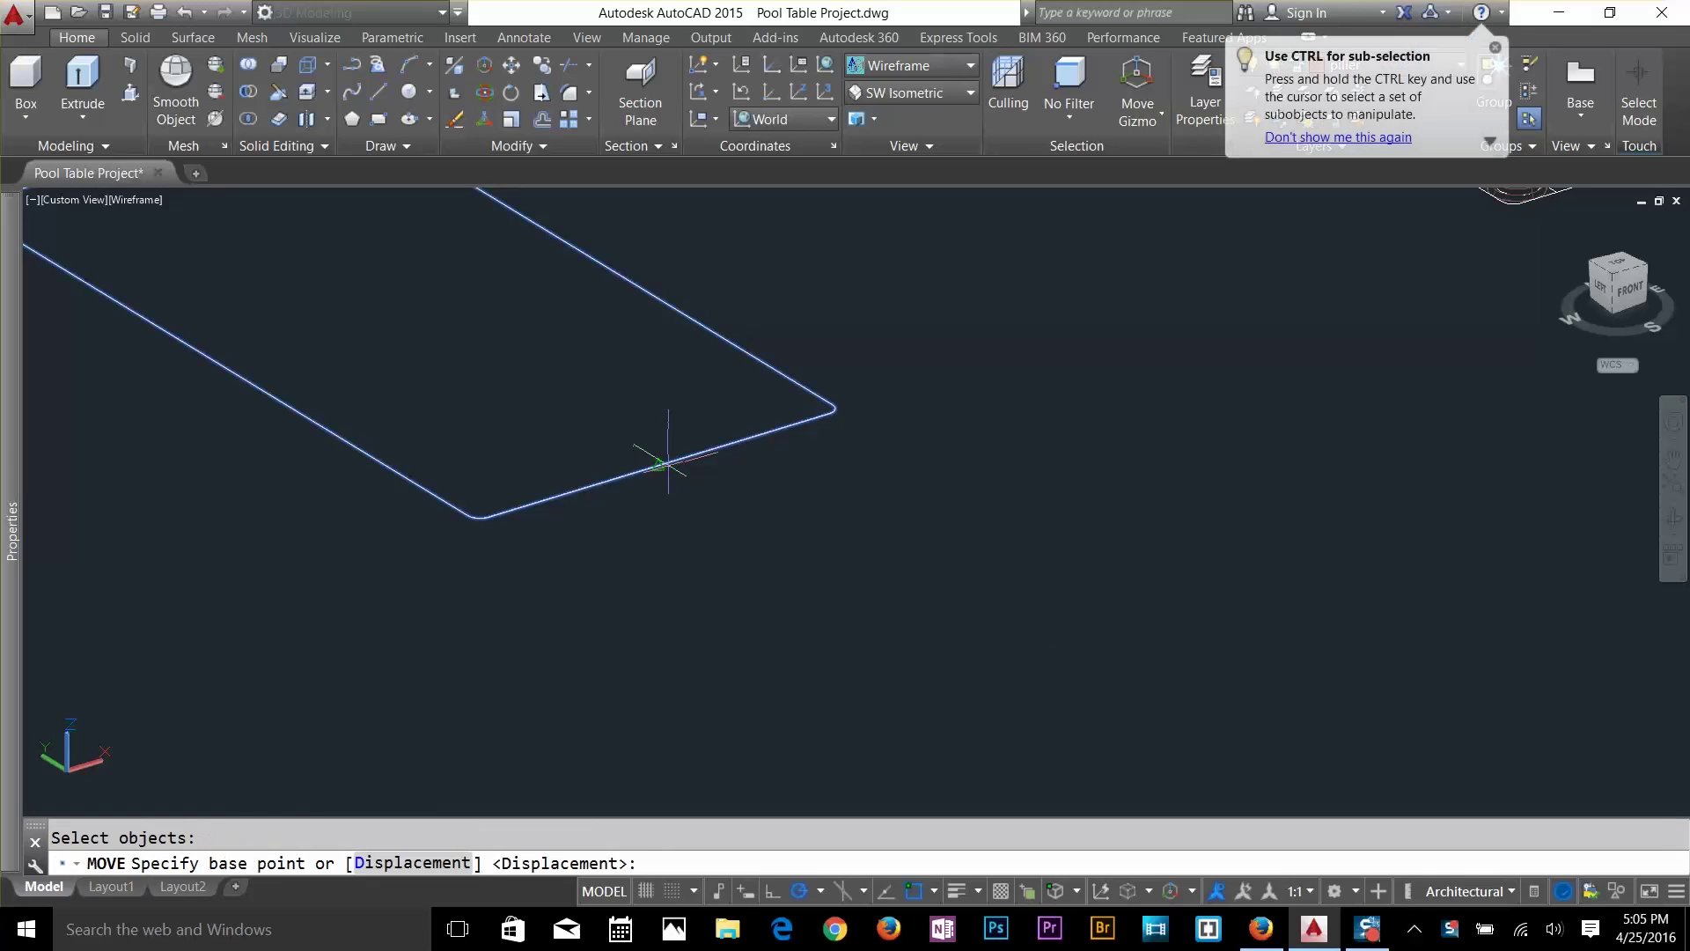
pyautogui.scroll(3, 785, 431)
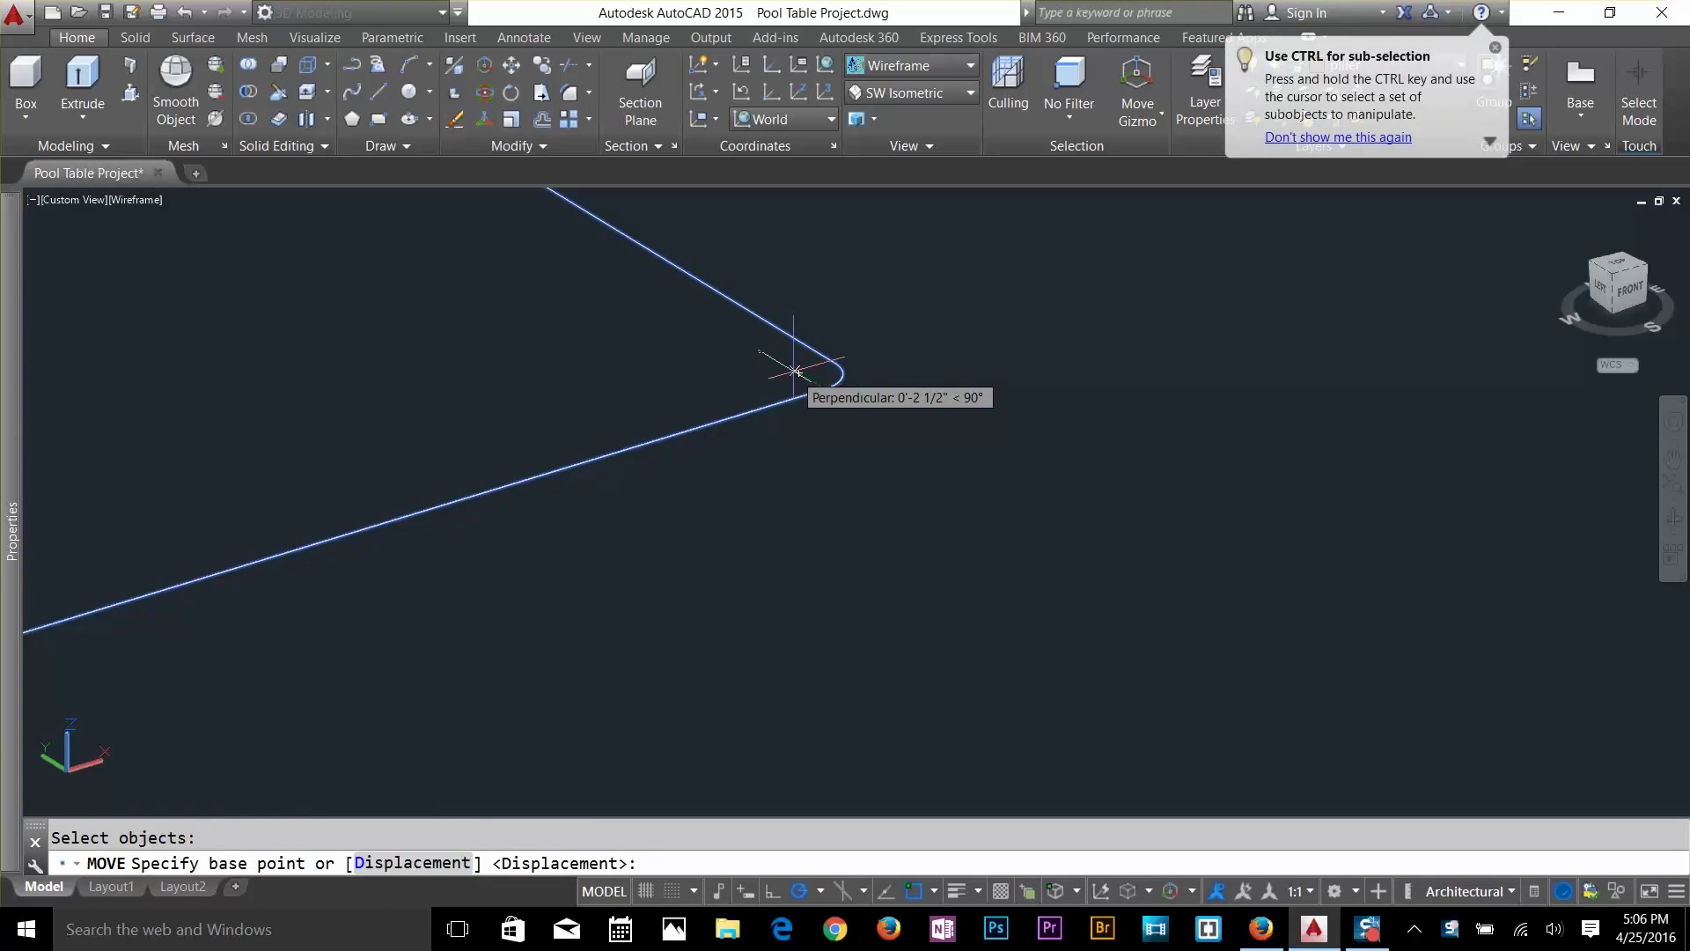
pyautogui.scroll(-3, 817, 390)
pyautogui.click(808, 376)
pyautogui.scroll(-2, 1192, 372)
pyautogui.scroll(5, 1193, 373)
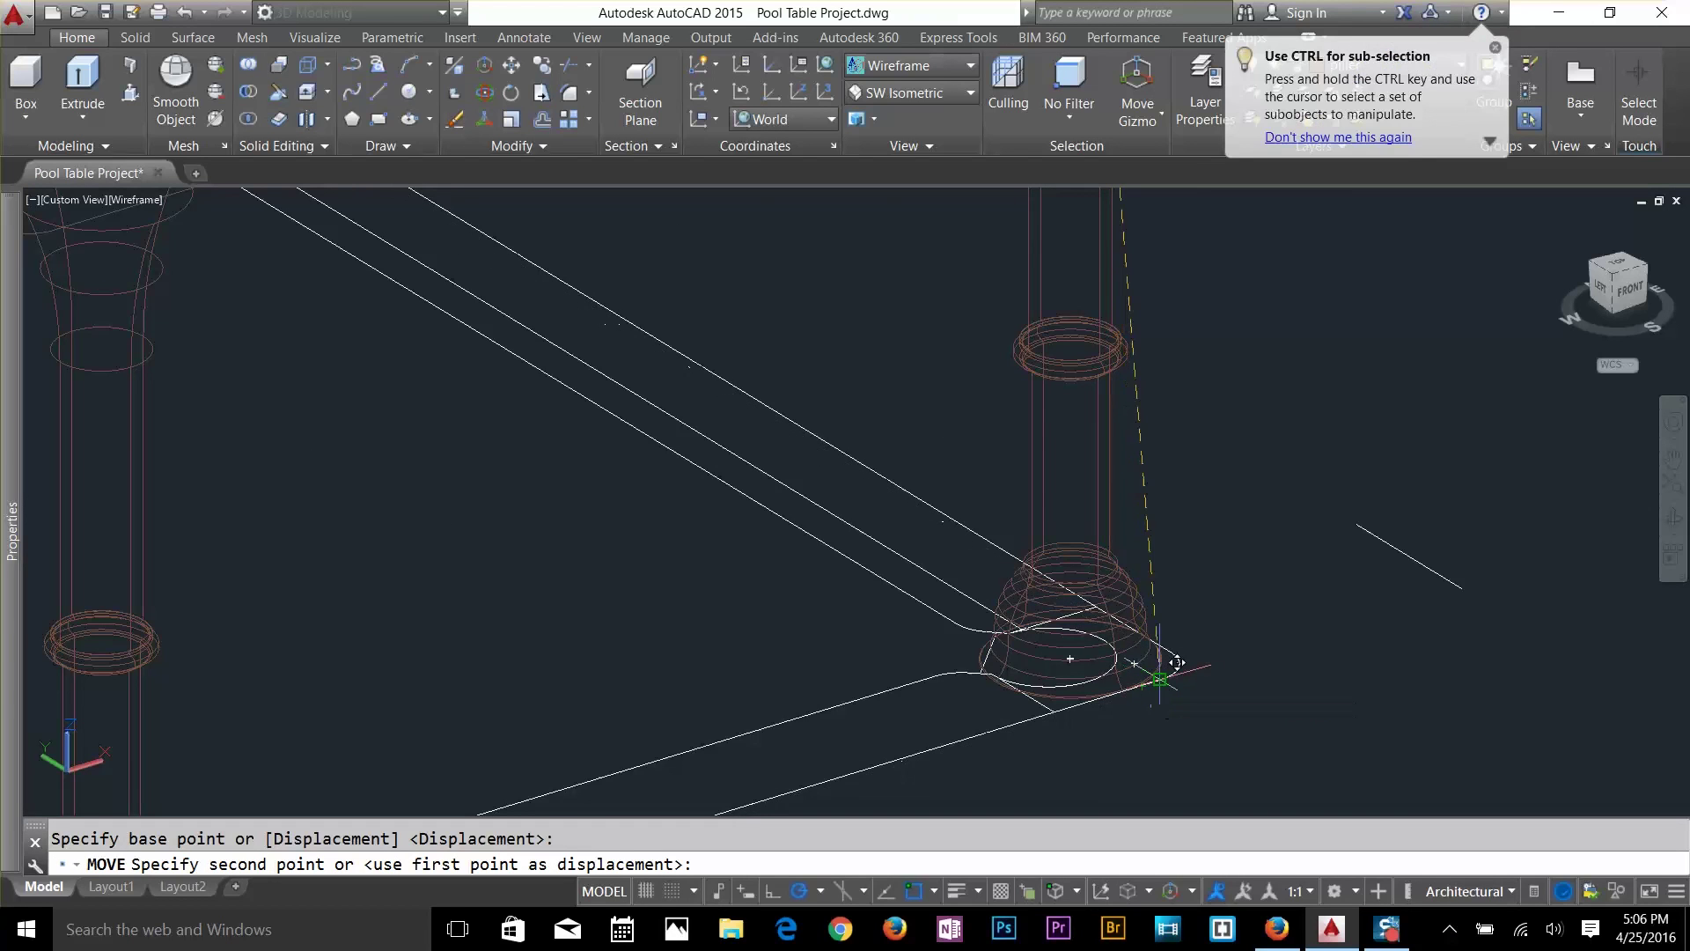
pyautogui.press('Escape')
pyautogui.press('Escape')
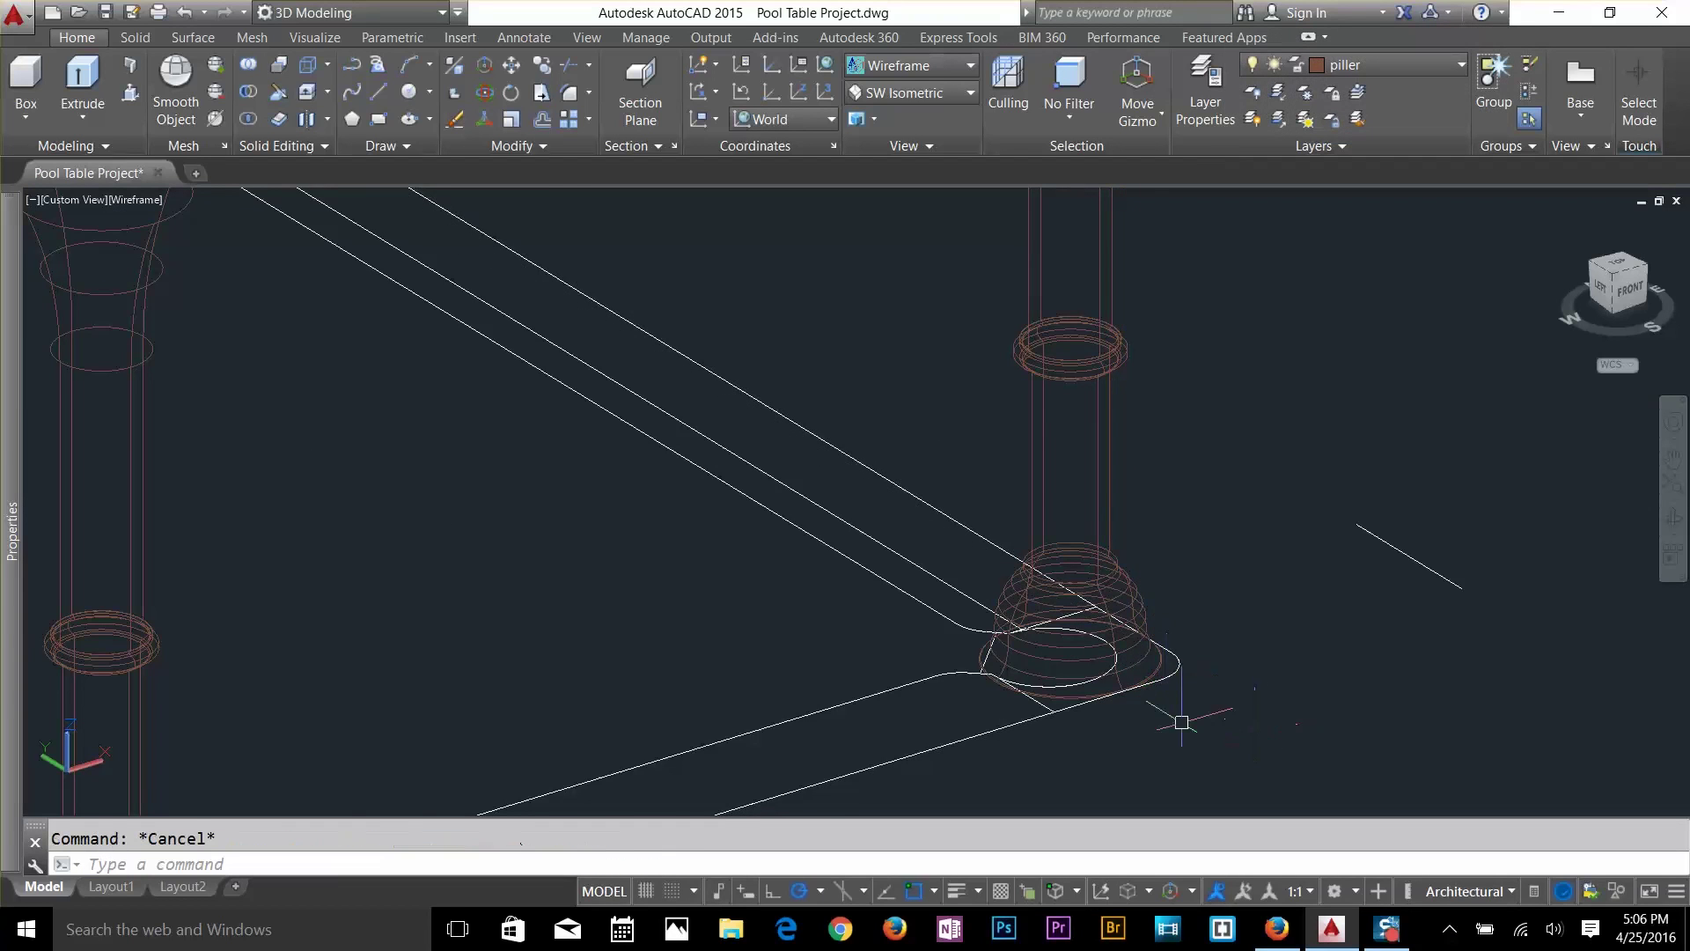
# Offset the table base's outer outline 3 inches inward.
pyautogui.scroll(-4, 1181, 716)
pyautogui.write('o')
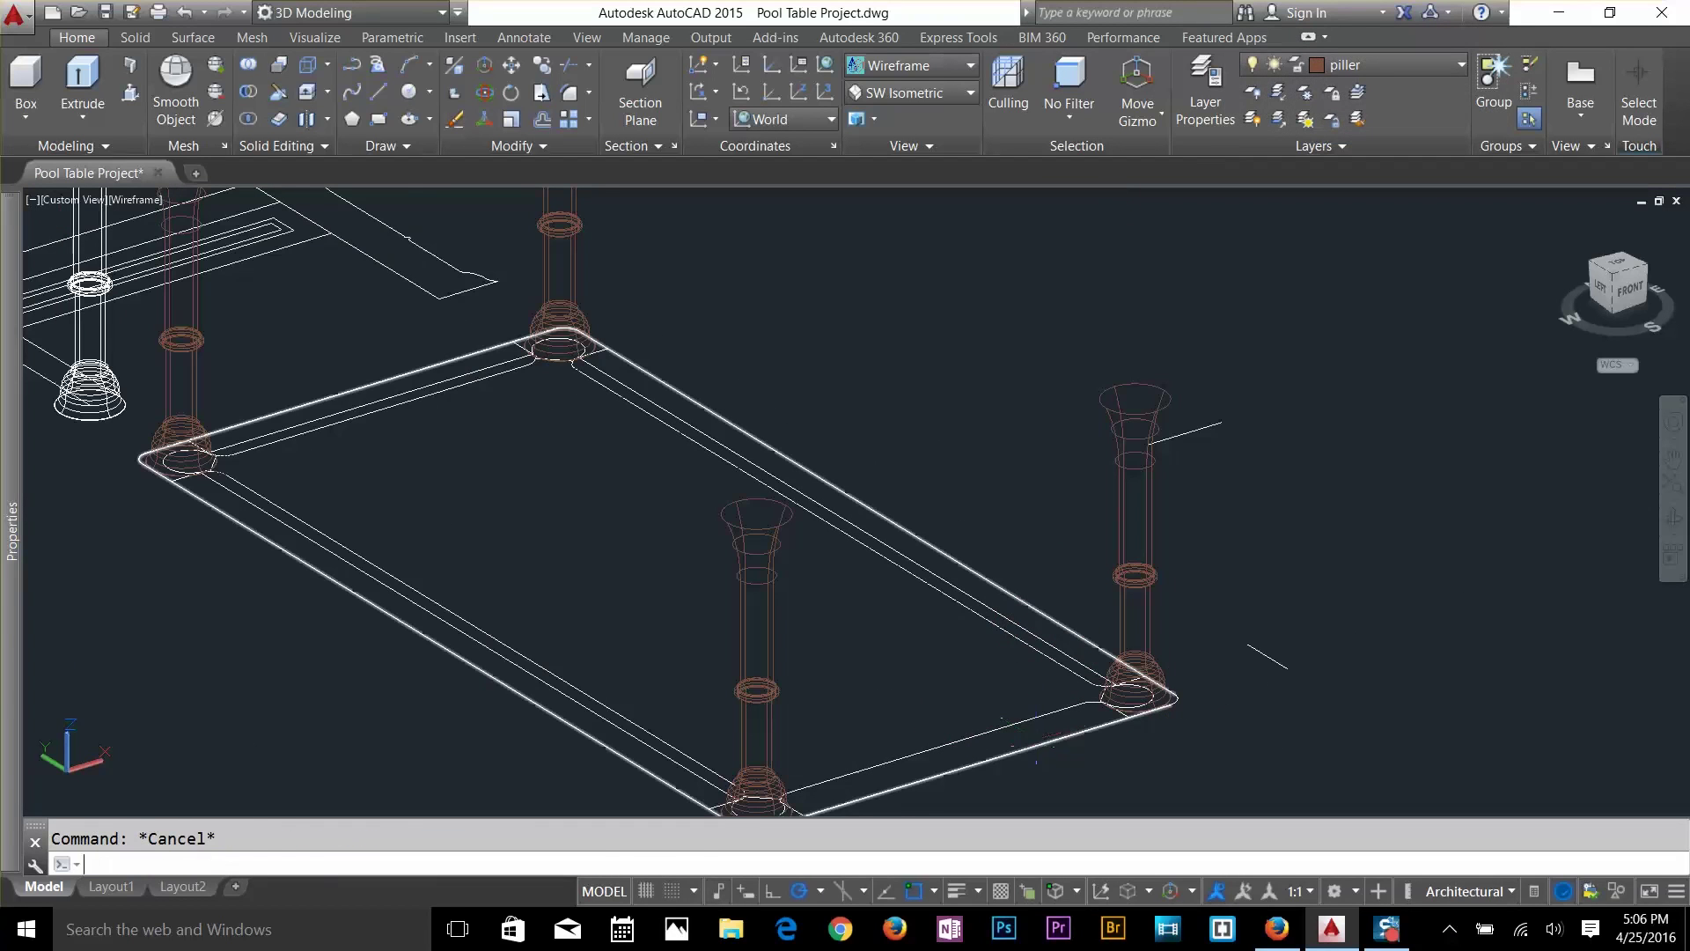
pyautogui.press('Return')
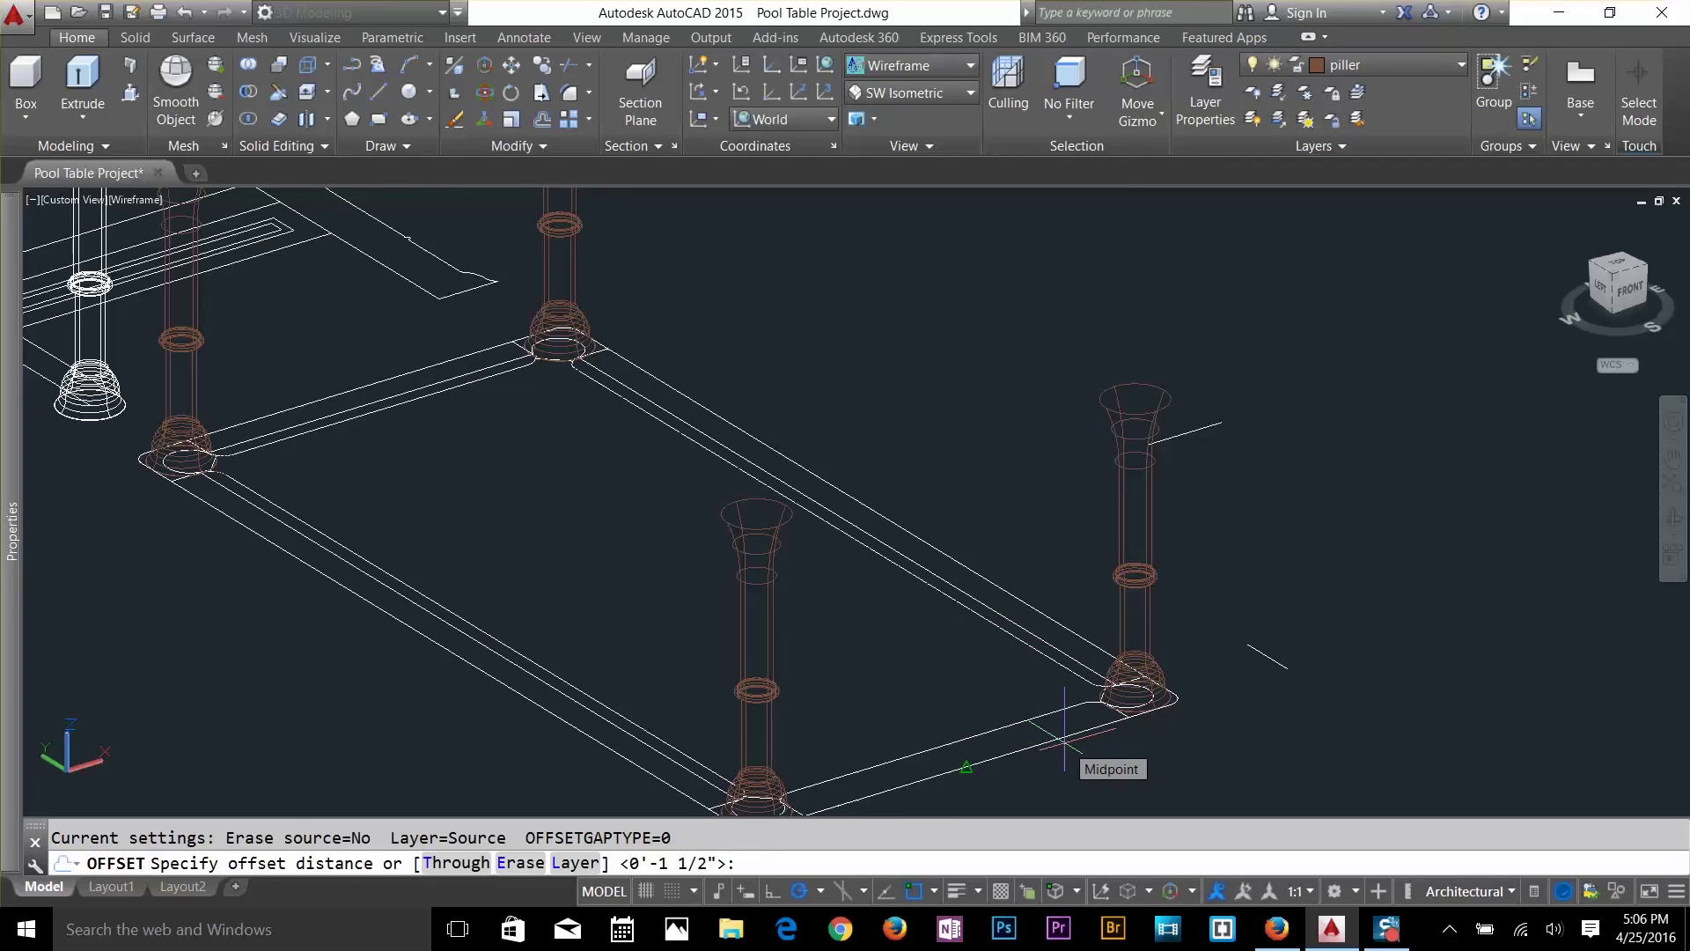
pyautogui.write('3')
pyautogui.press('Return')
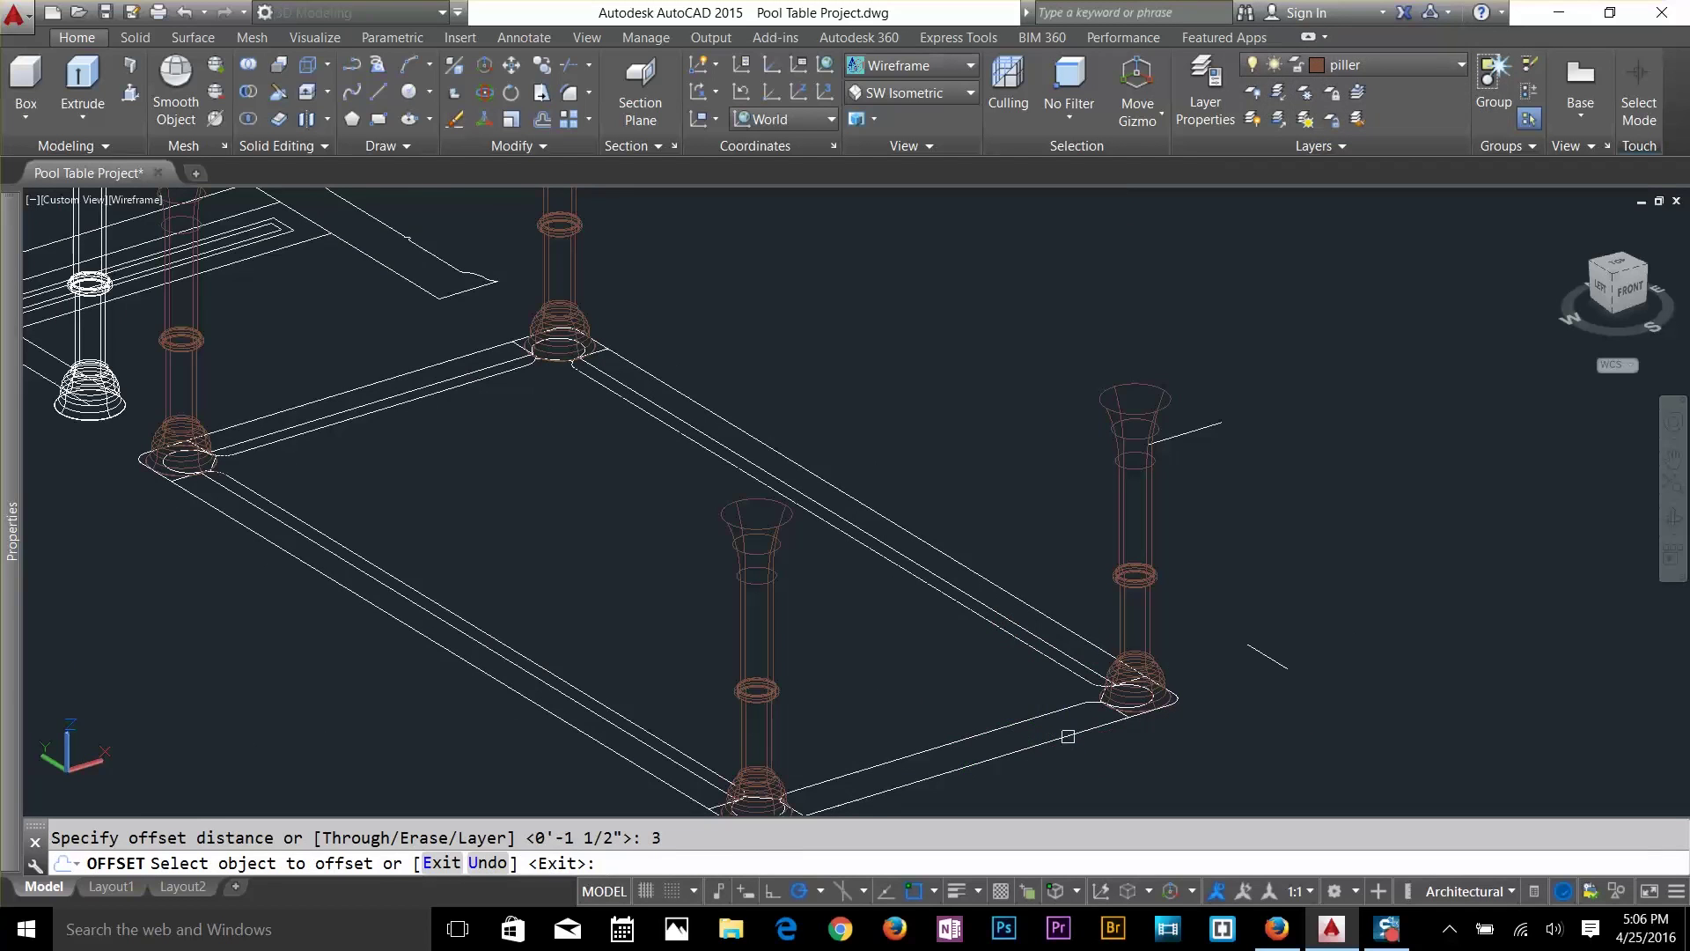
pyautogui.click(1068, 735)
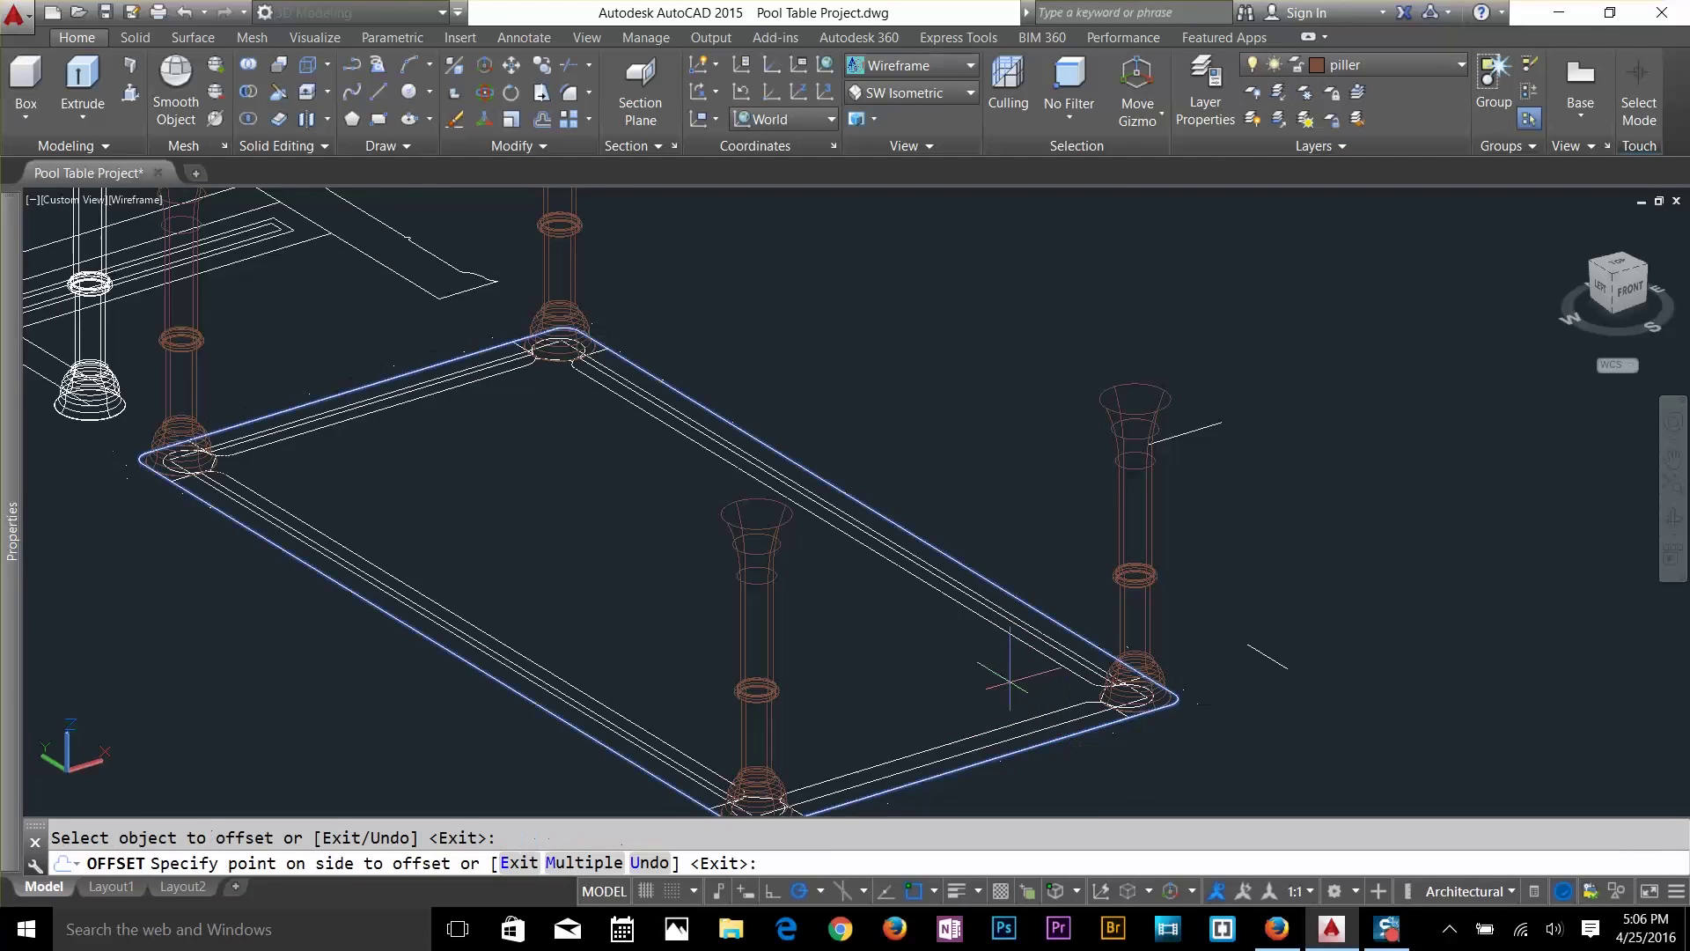
pyautogui.click(962, 656)
pyautogui.scroll(-3, 1138, 793)
pyautogui.press('Escape')
# Extrude the inward offset outline to a height of 12 inches.
pyautogui.write('E')
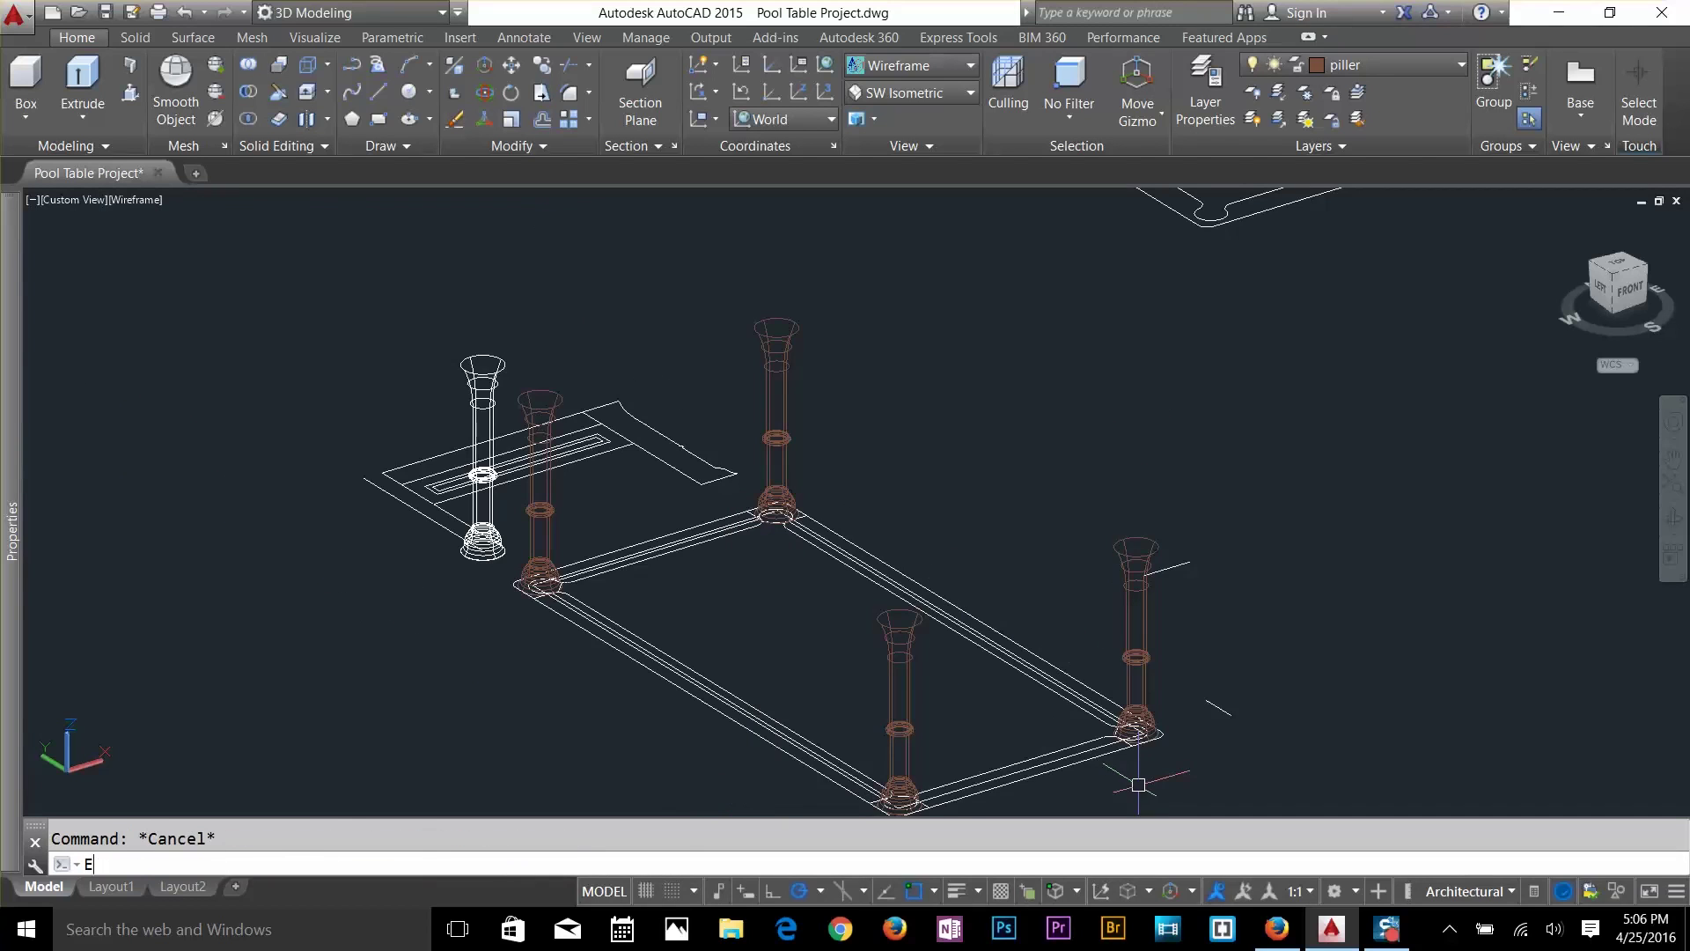
pyautogui.write('XT')
pyautogui.press('Return')
pyautogui.click(1084, 746)
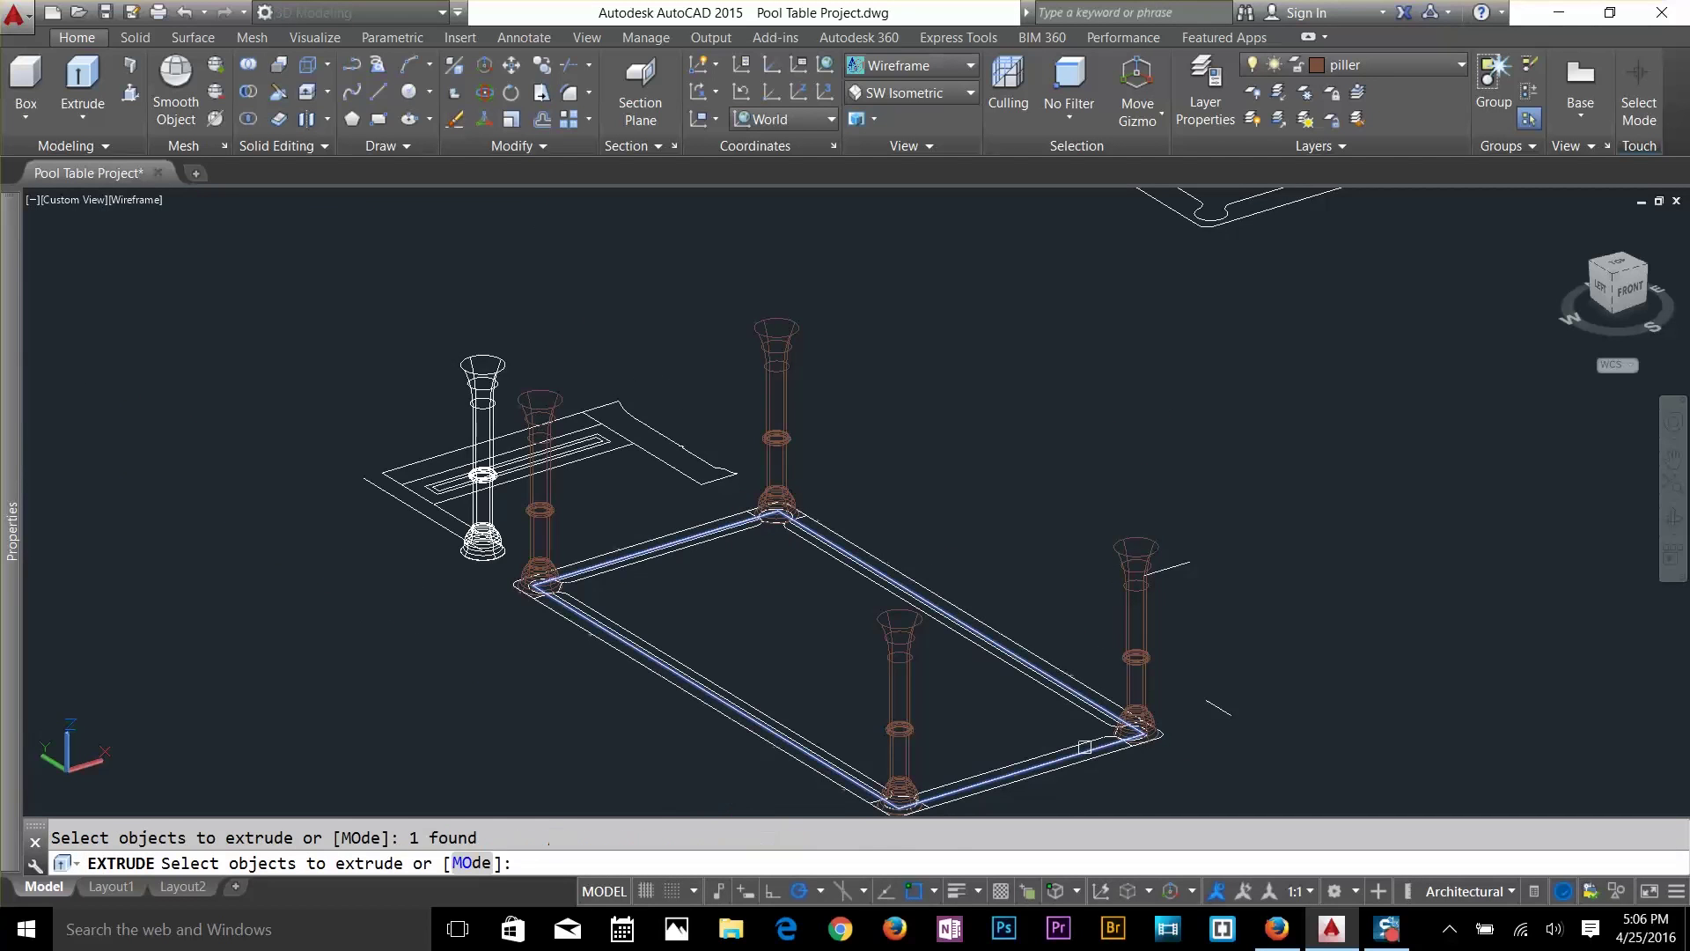
pyautogui.press('Return')
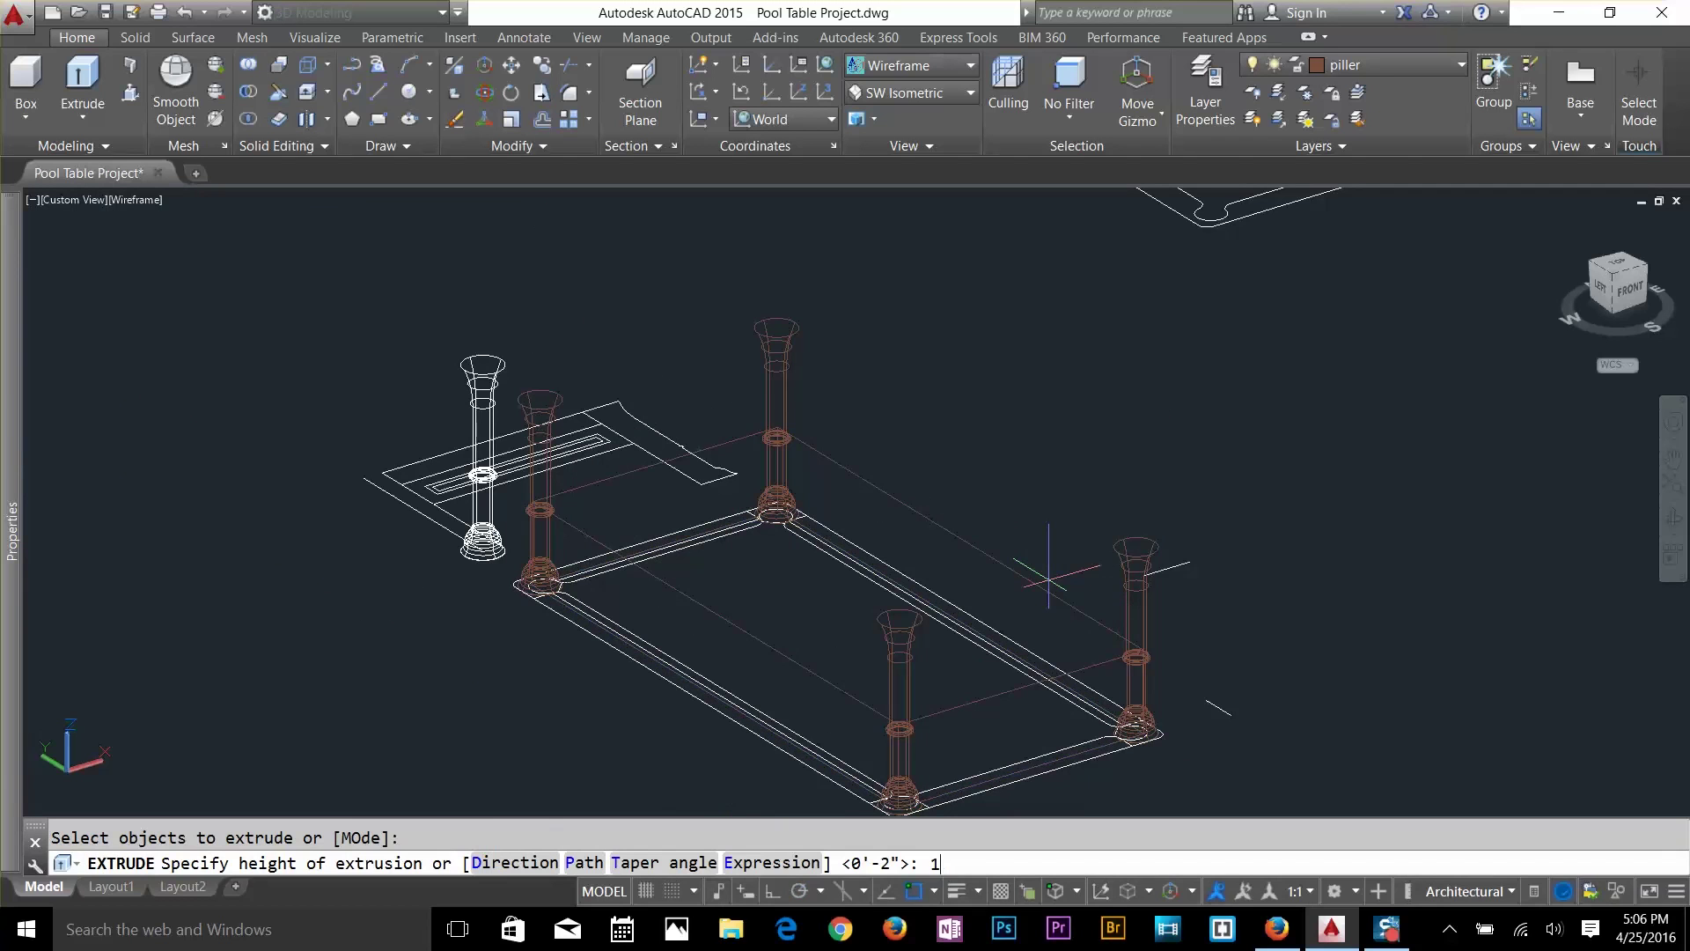
pyautogui.press('Escape')
pyautogui.press('Escape')
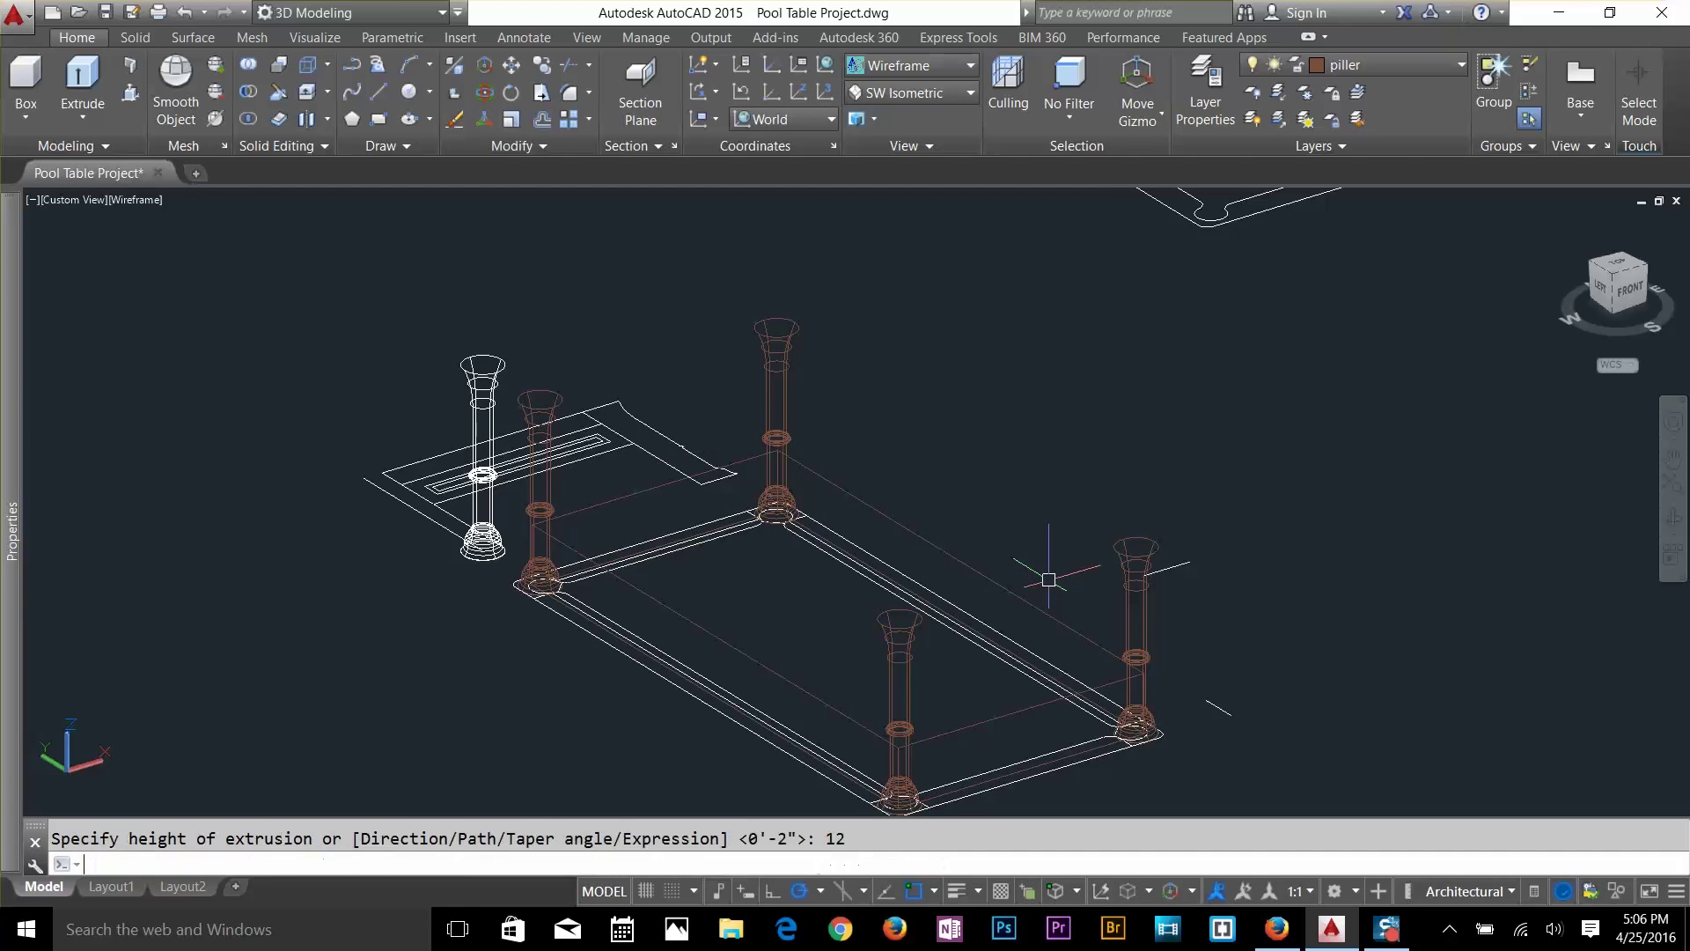
# Move the extruded box up to the tops of the four corner legs.
pyautogui.write('m')
pyautogui.press('Return')
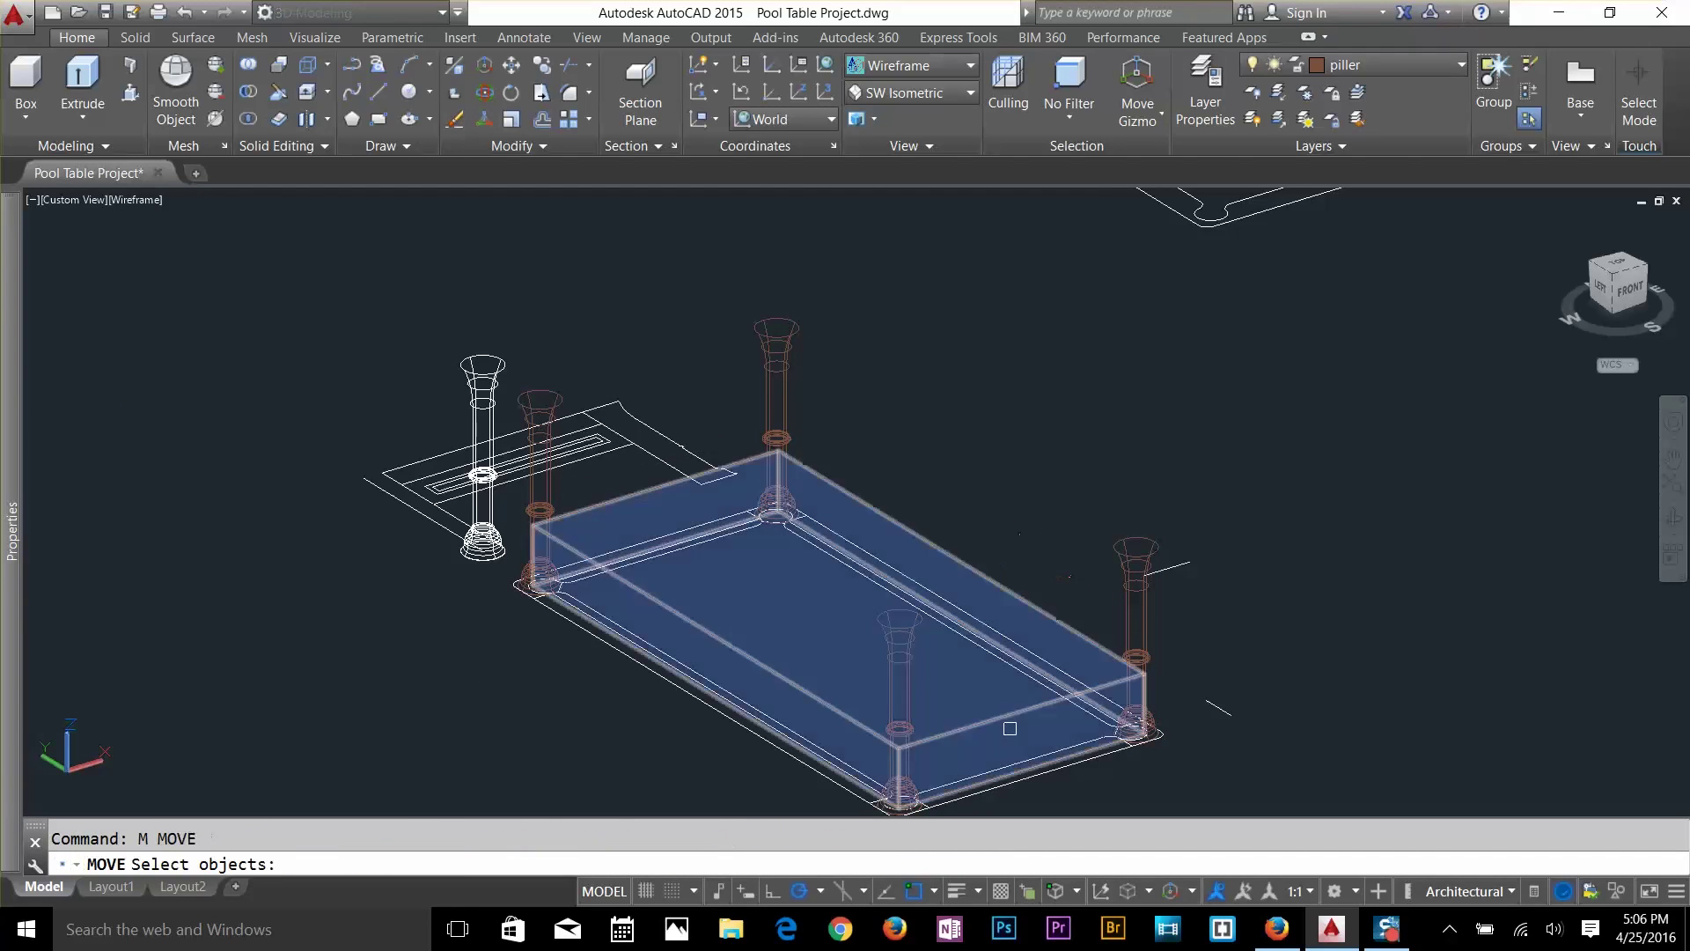
pyautogui.click(1012, 718)
pyautogui.press('Return')
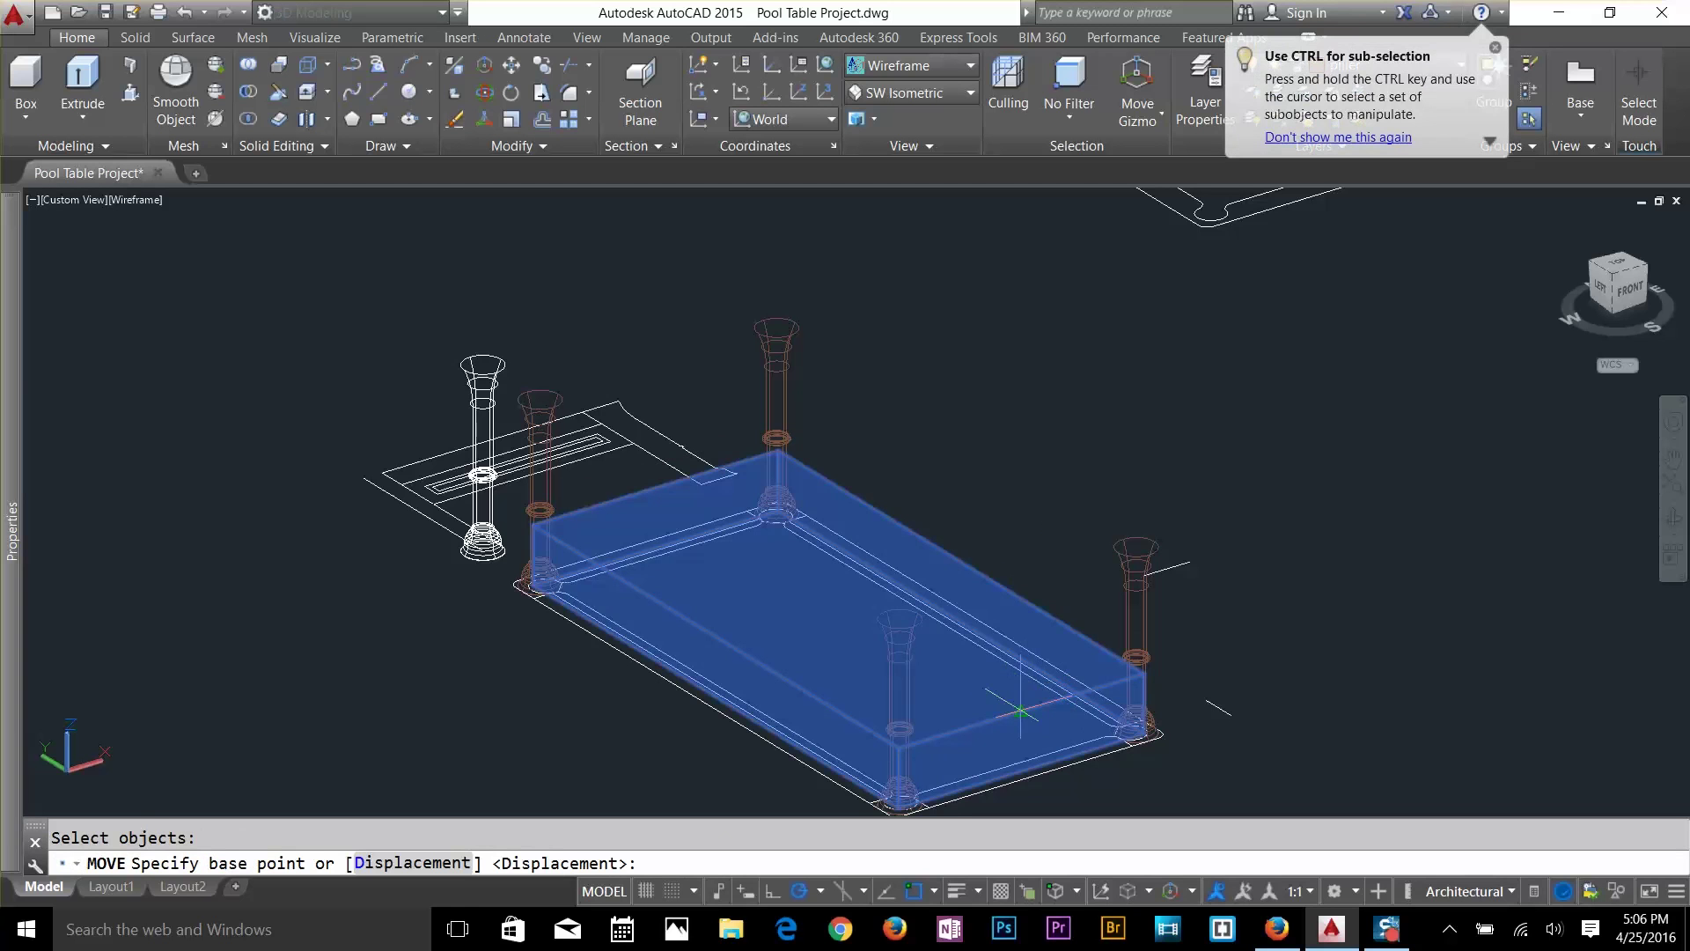
pyautogui.click(1020, 710)
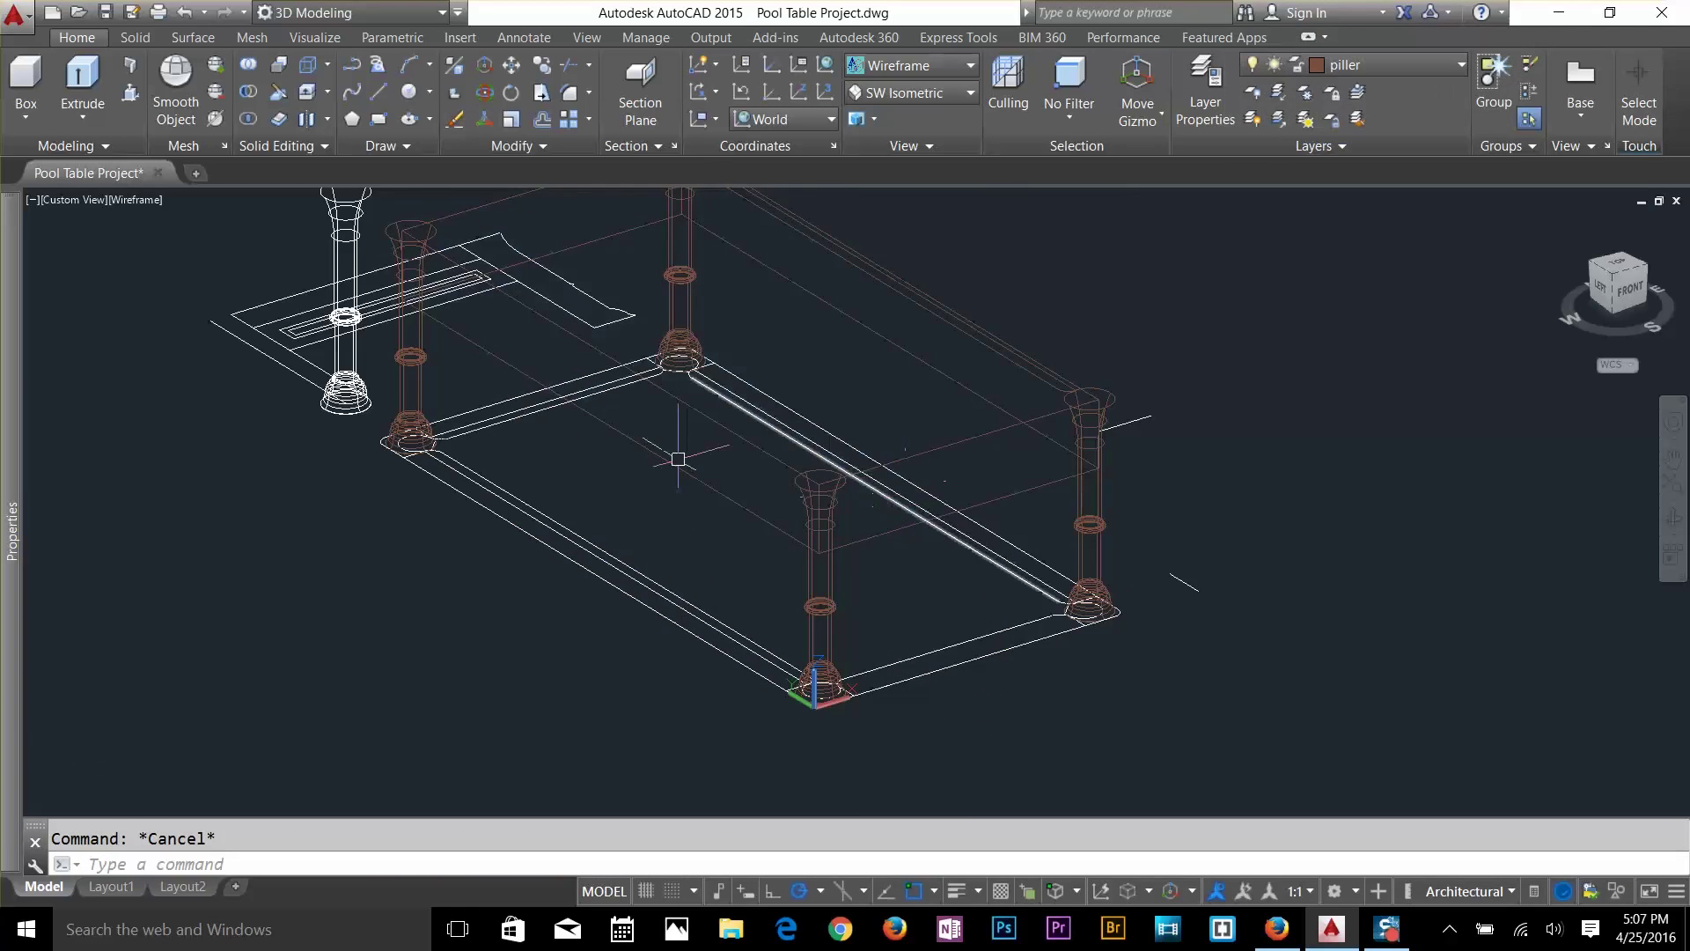
pyautogui.moveTo(691, 418); pyautogui.dragTo(853, 520, button='middle')
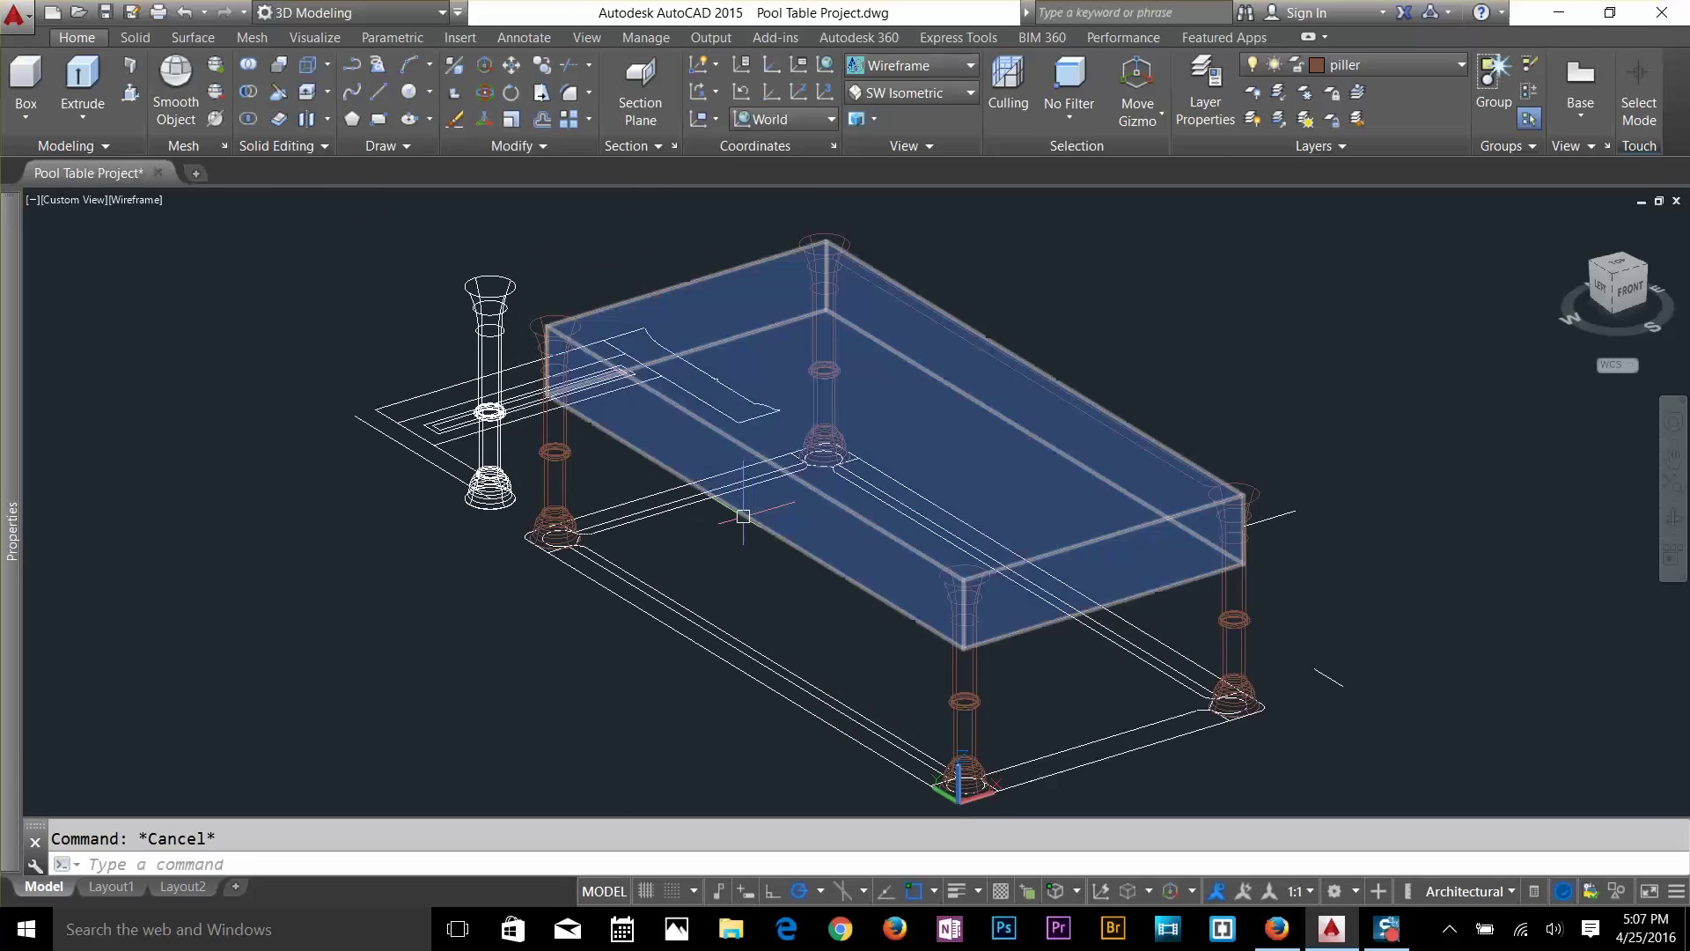
pyautogui.click(728, 525)
pyautogui.press('Delete')
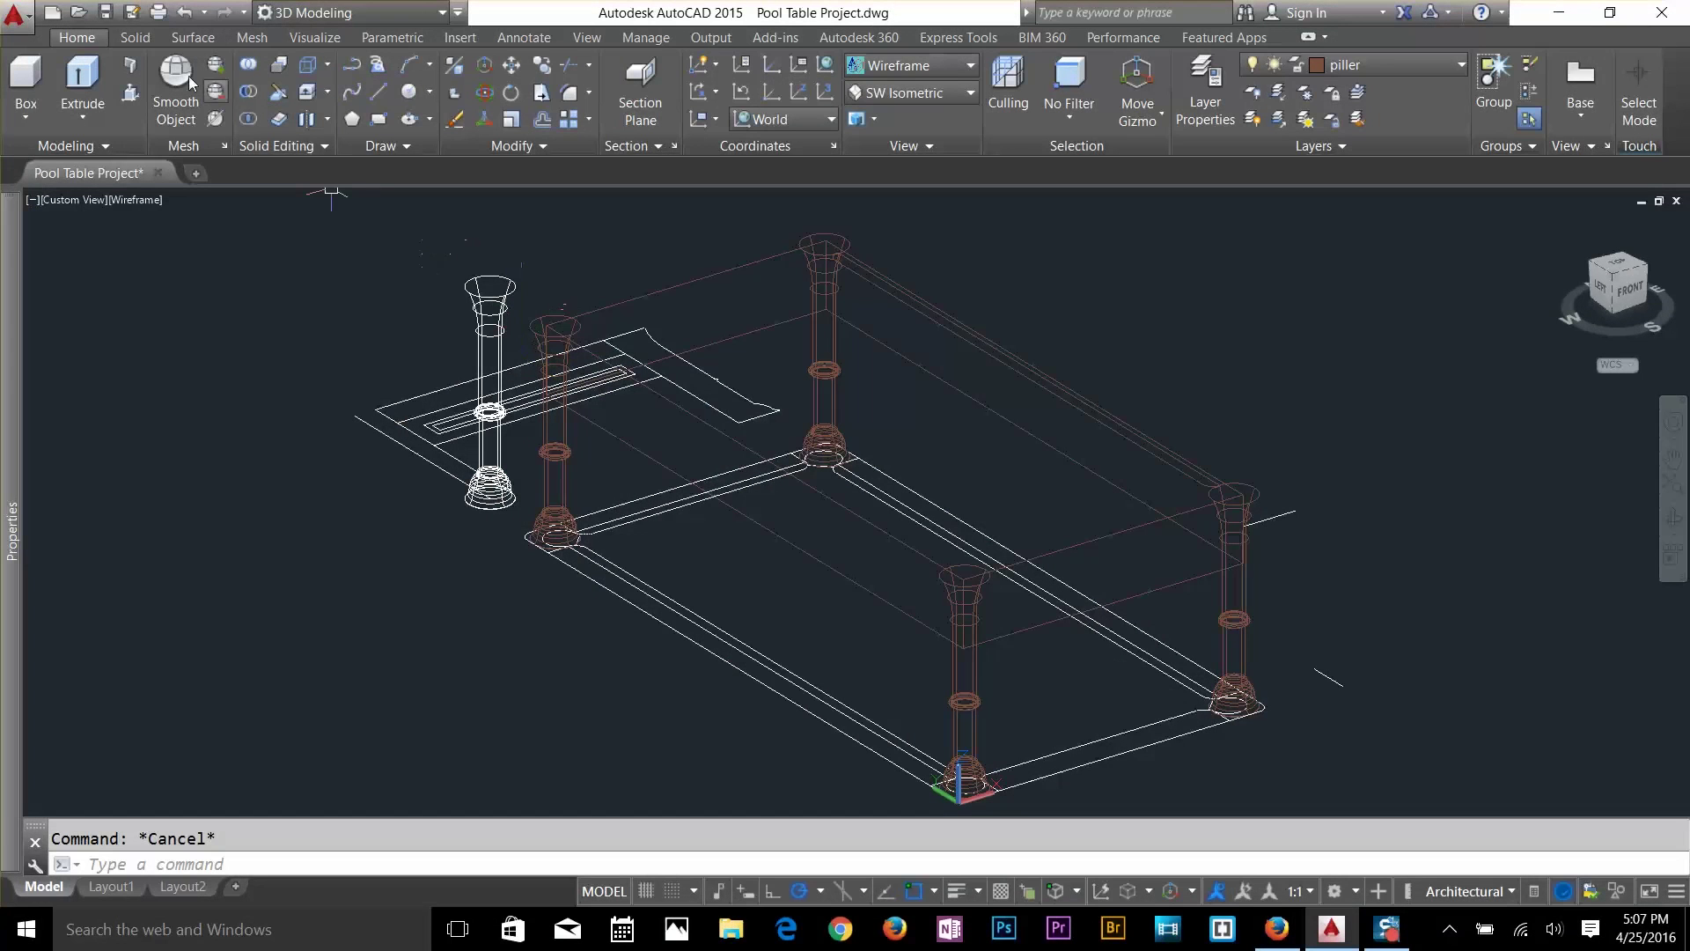
pyautogui.click(132, 38)
pyautogui.click(950, 83)
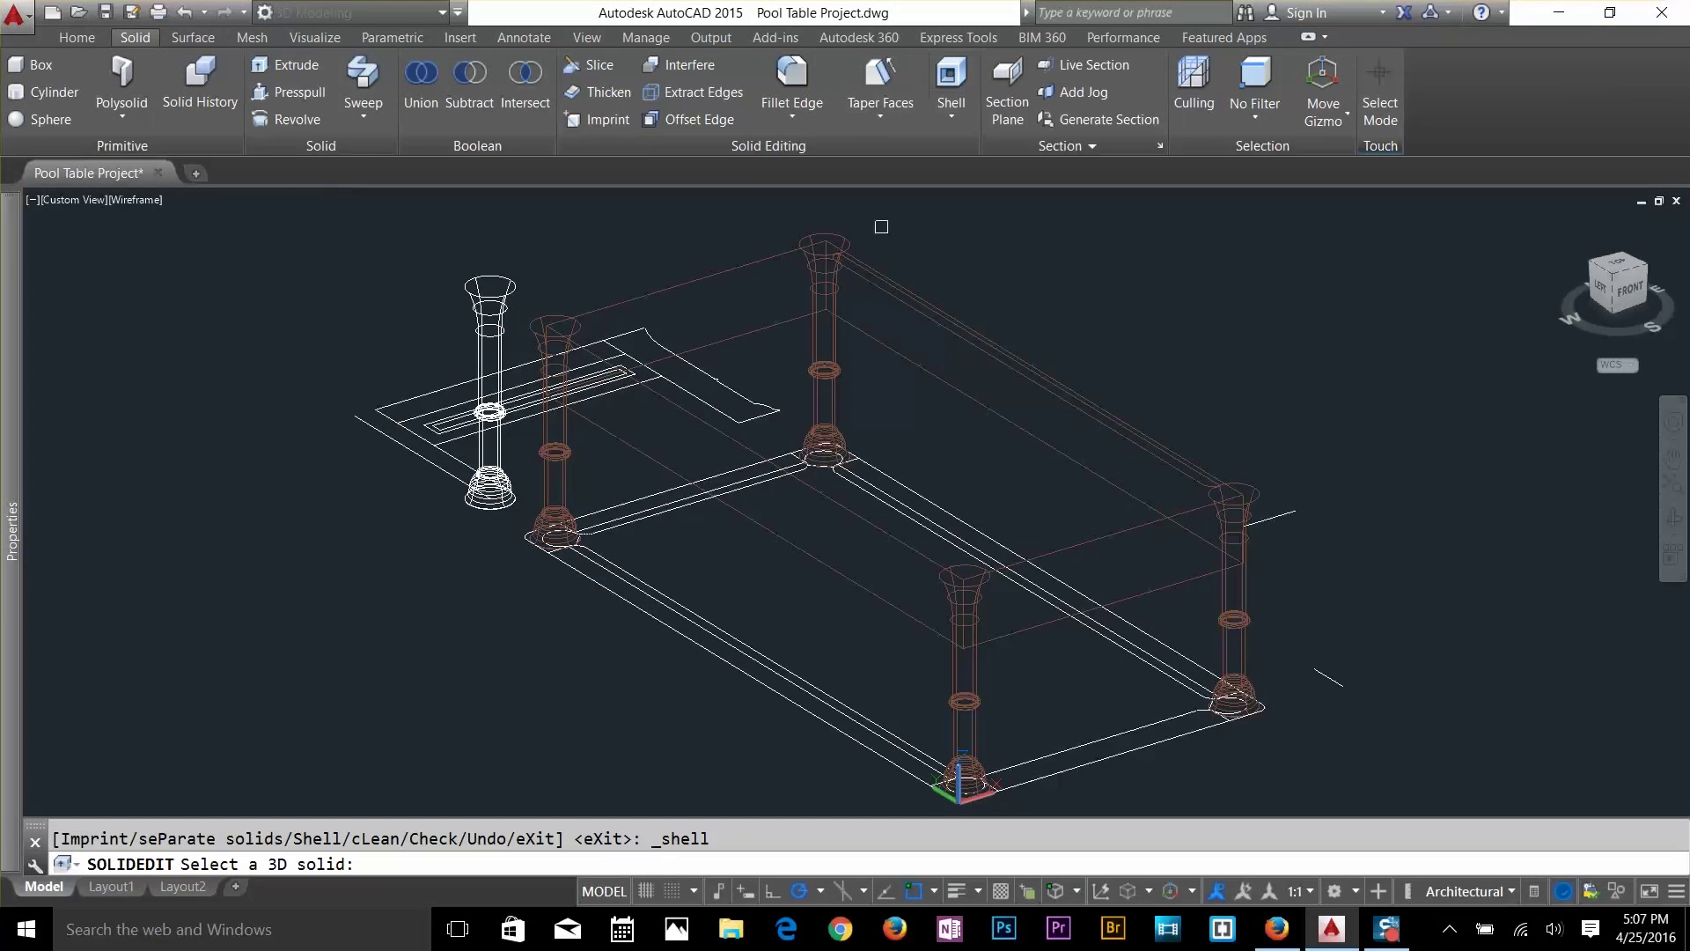
pyautogui.click(783, 465)
pyautogui.press('Escape')
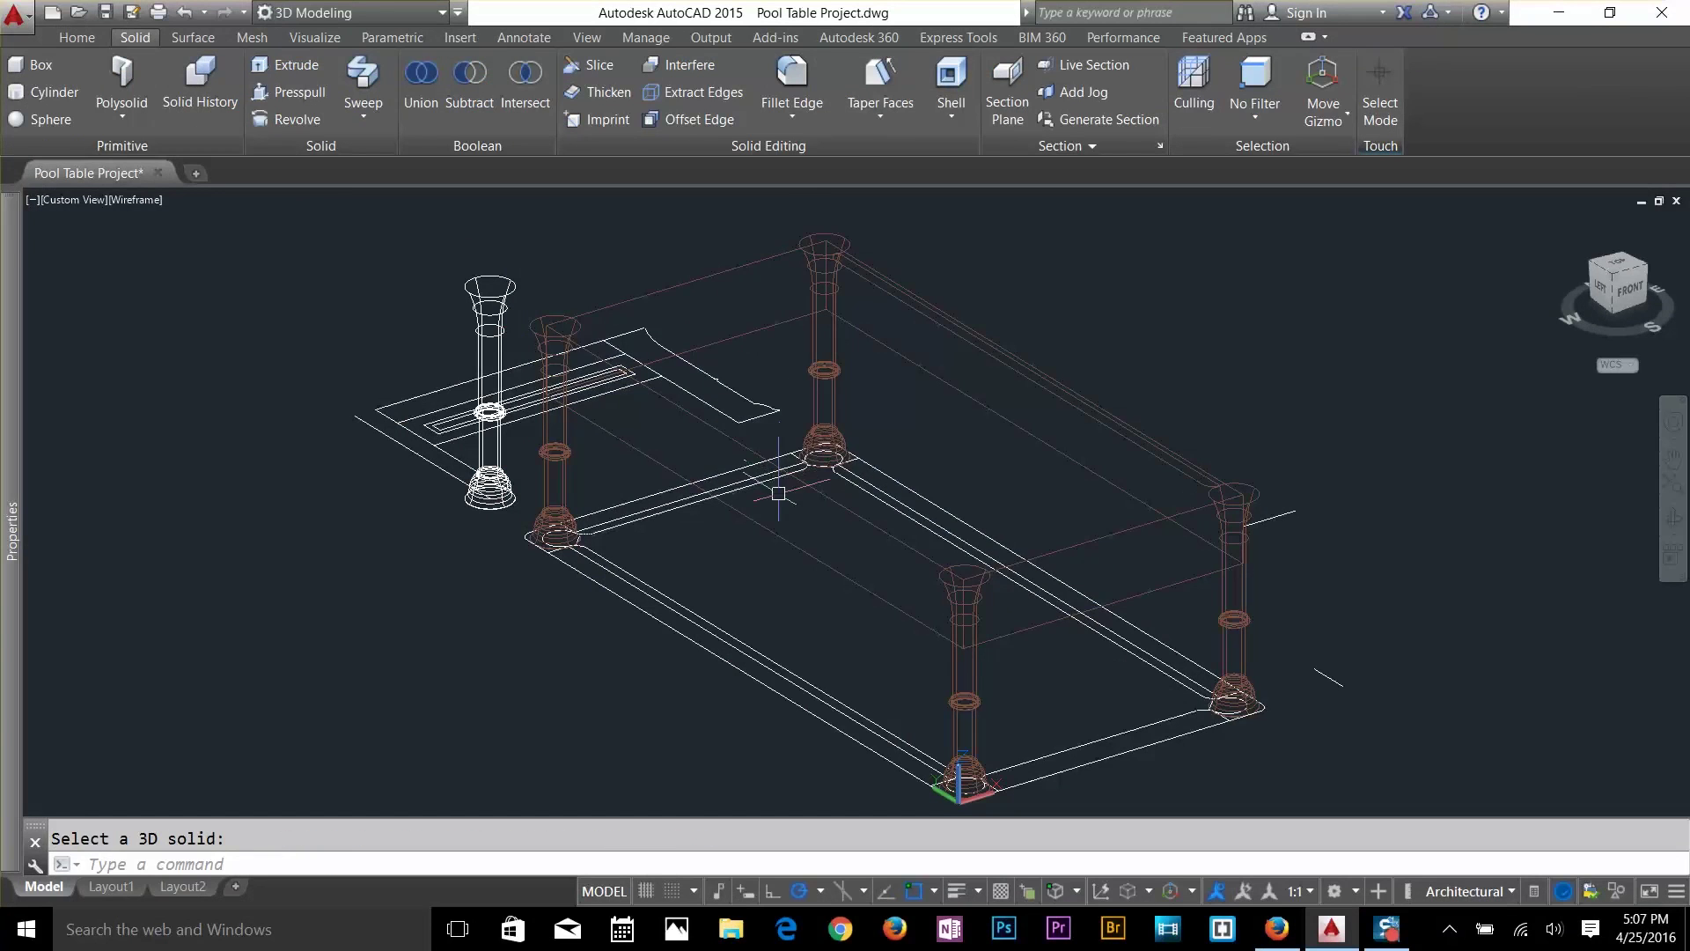
pyautogui.press('Return')
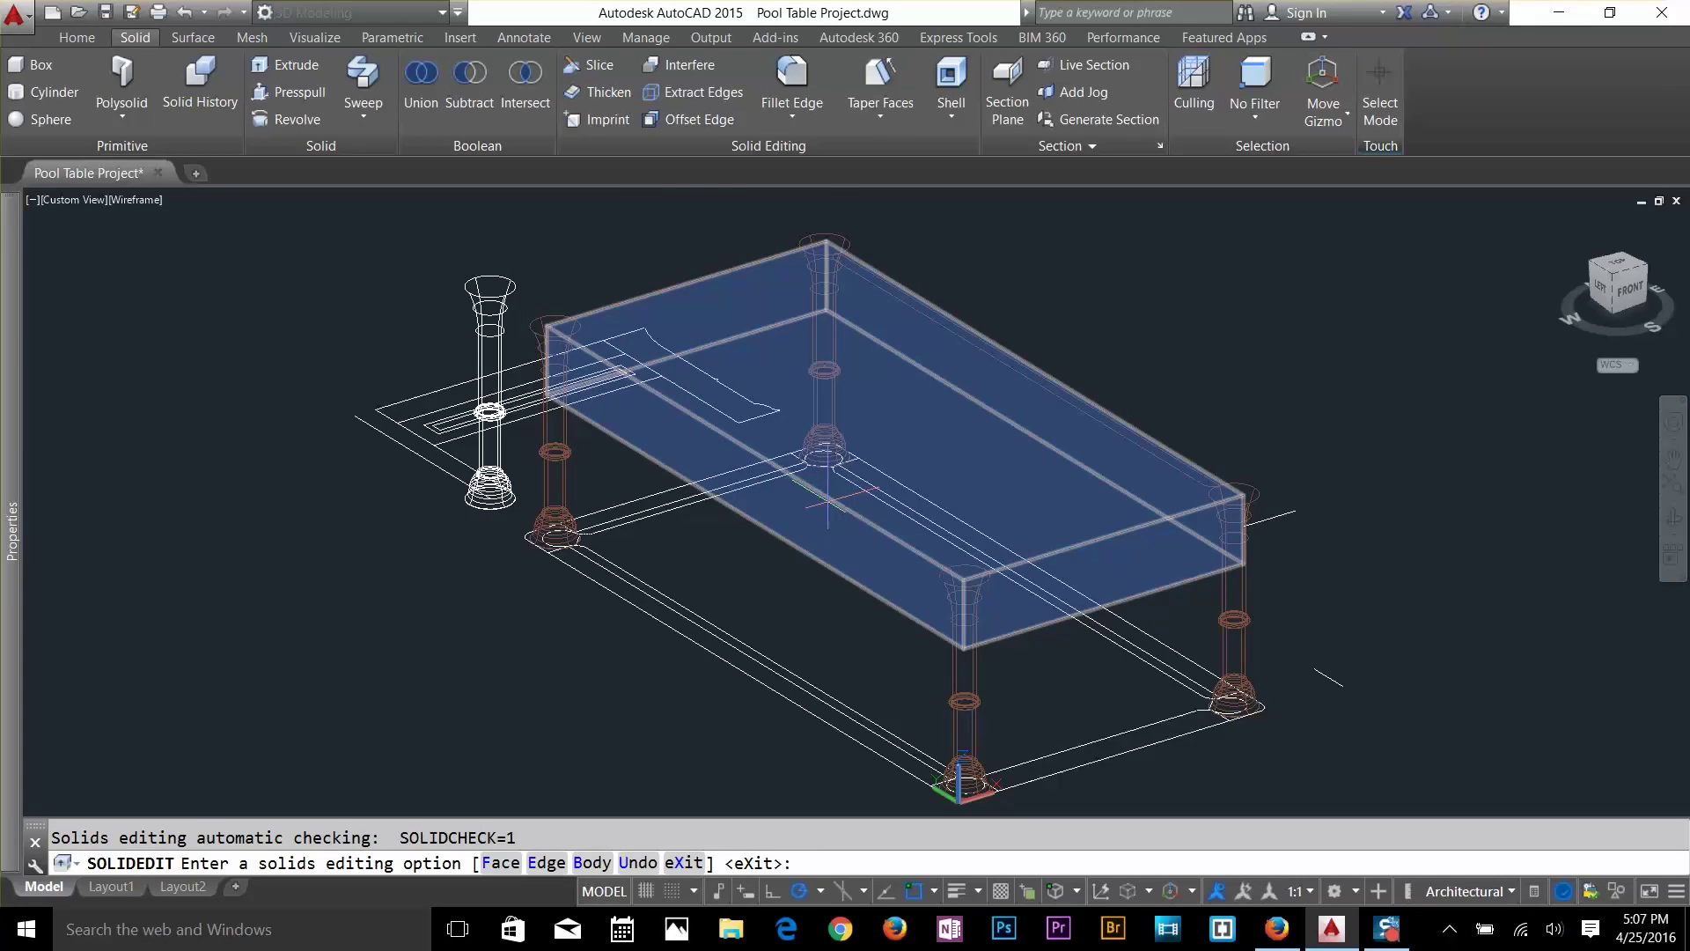
pyautogui.press('Escape')
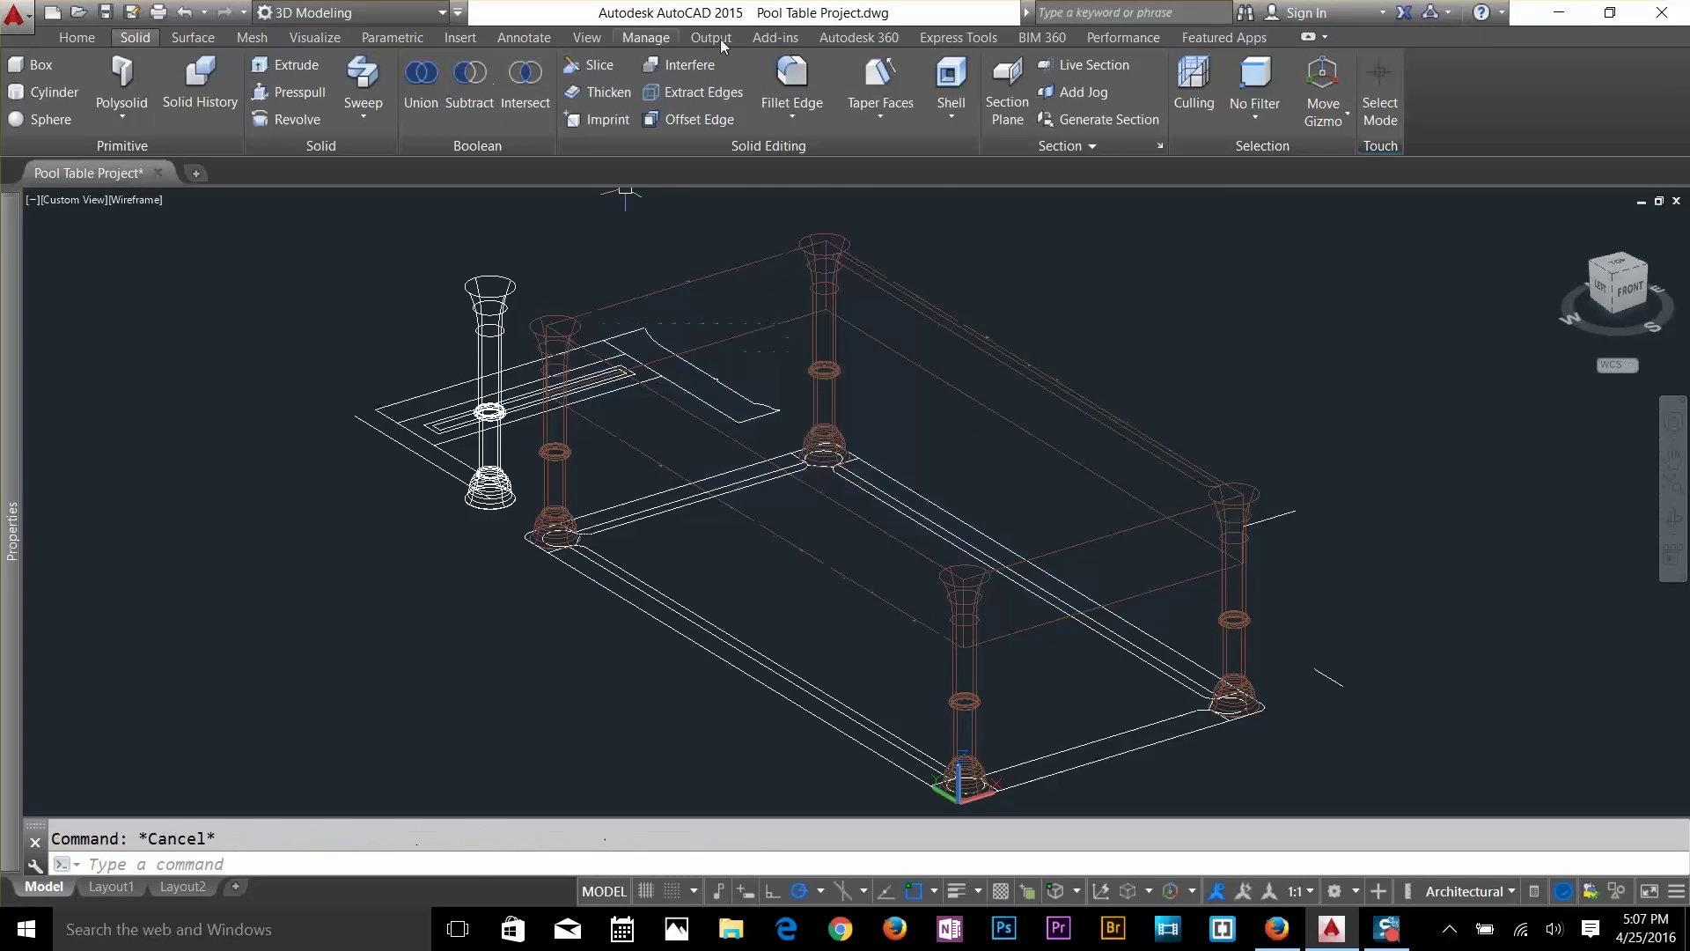
pyautogui.click(880, 78)
pyautogui.press('Escape')
# Shell the extruded table box with a 2-inch wall thickness, without removing any faces.
pyautogui.click(942, 78)
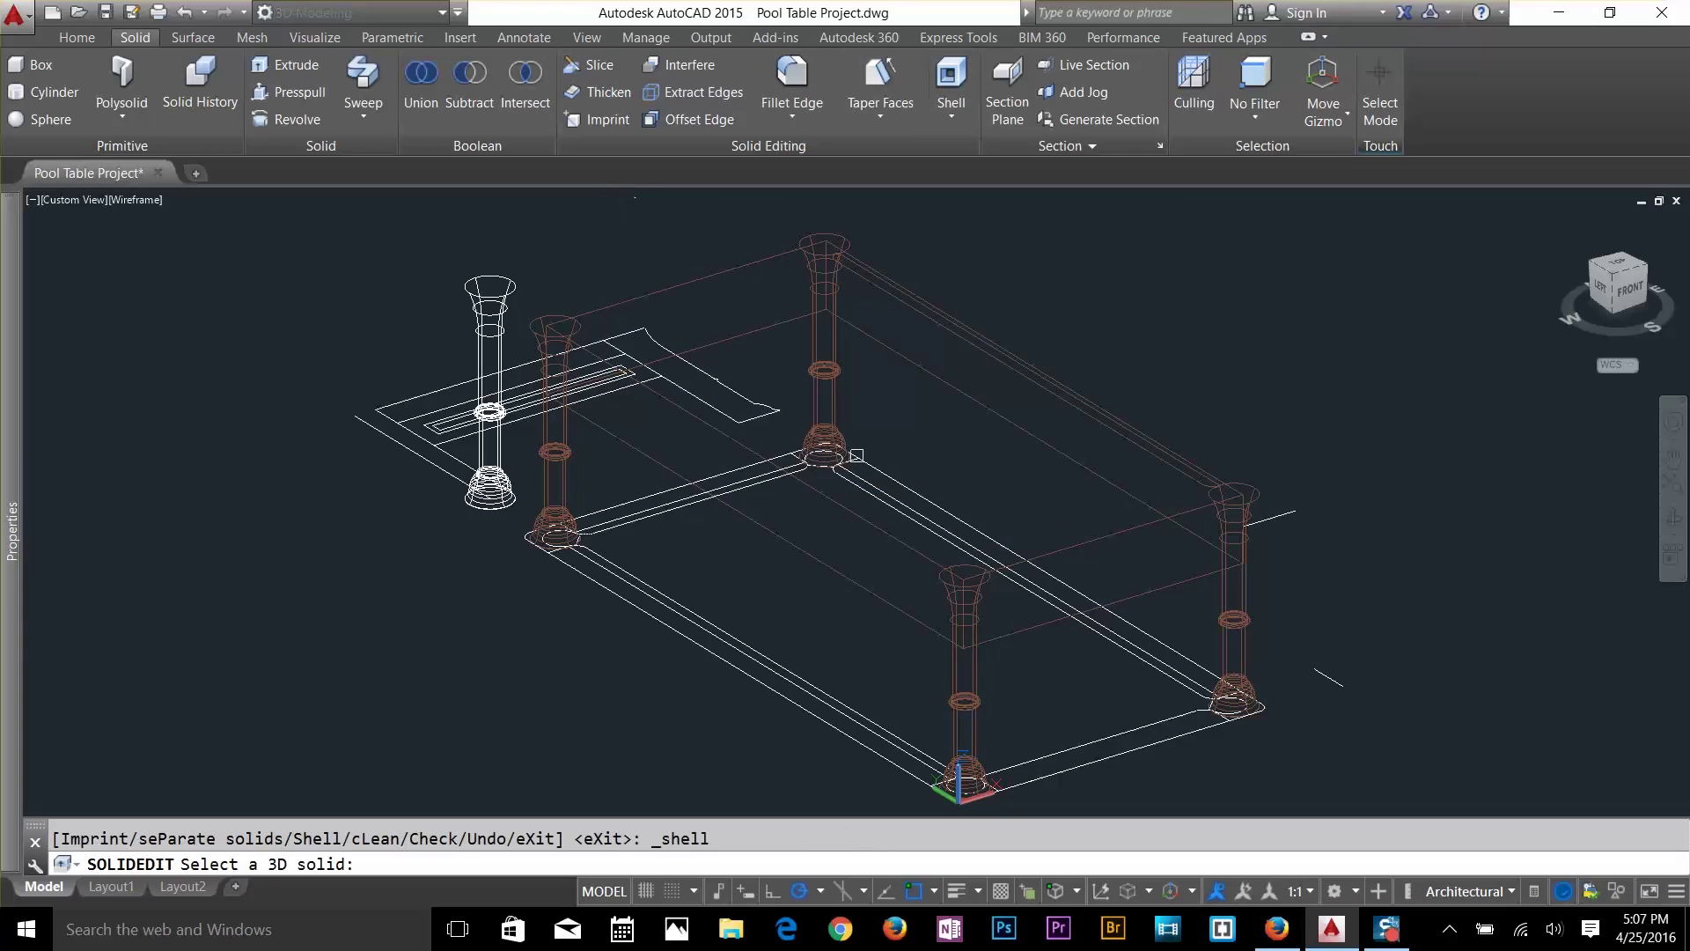
pyautogui.click(837, 498)
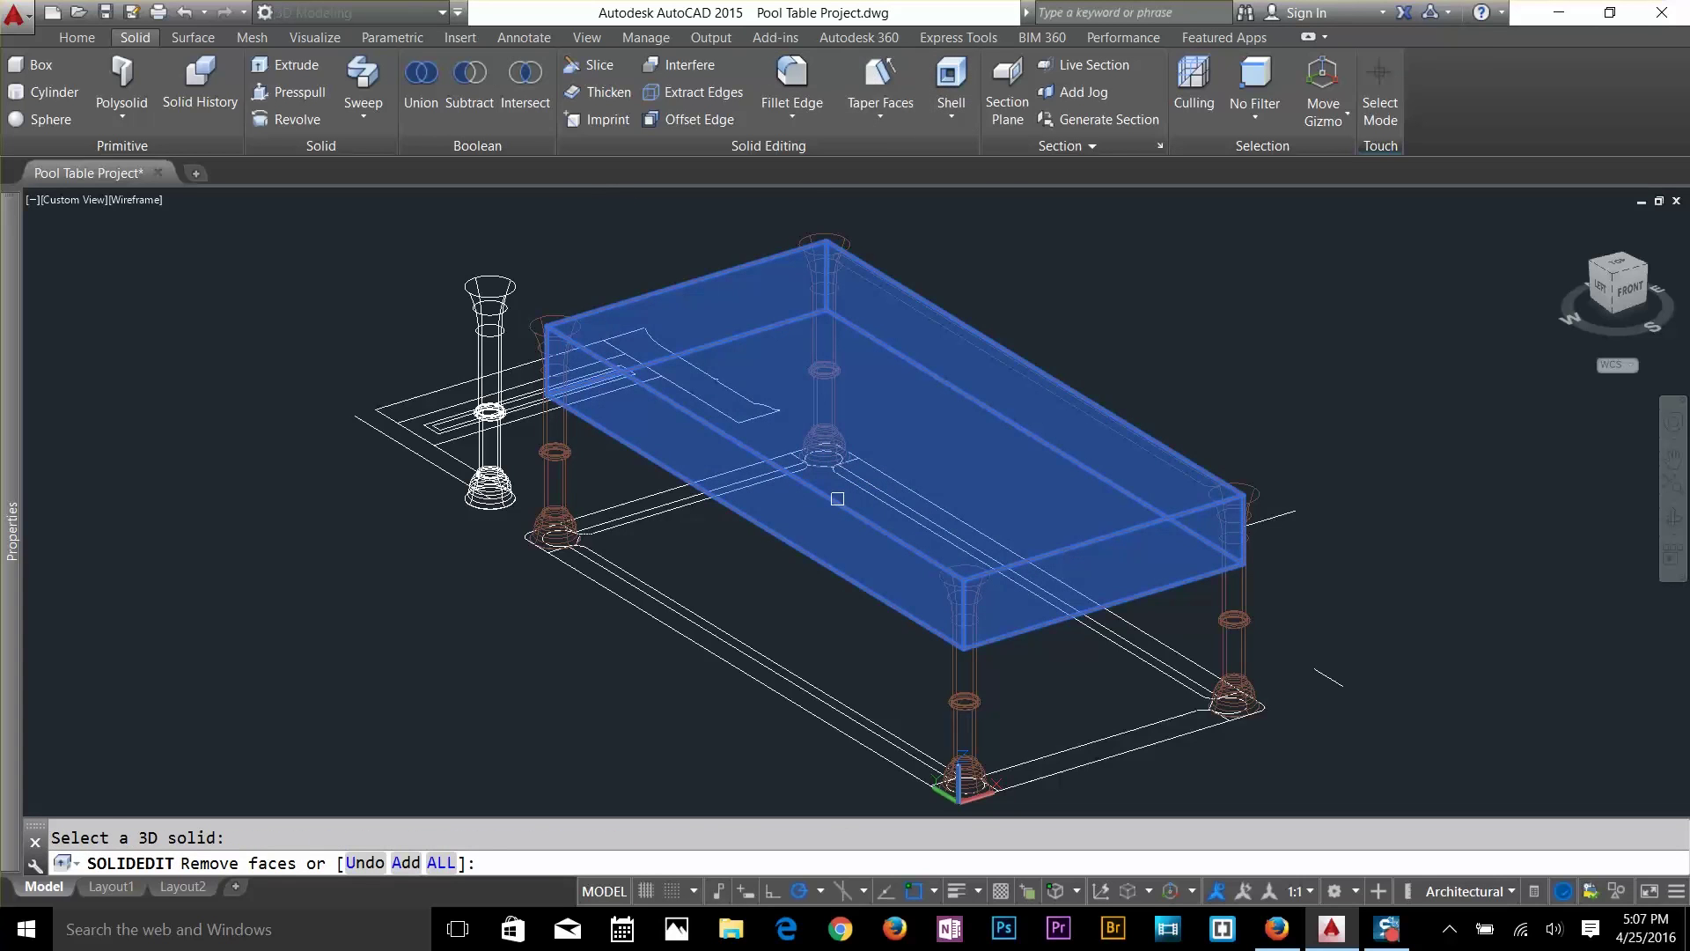
pyautogui.press('Return')
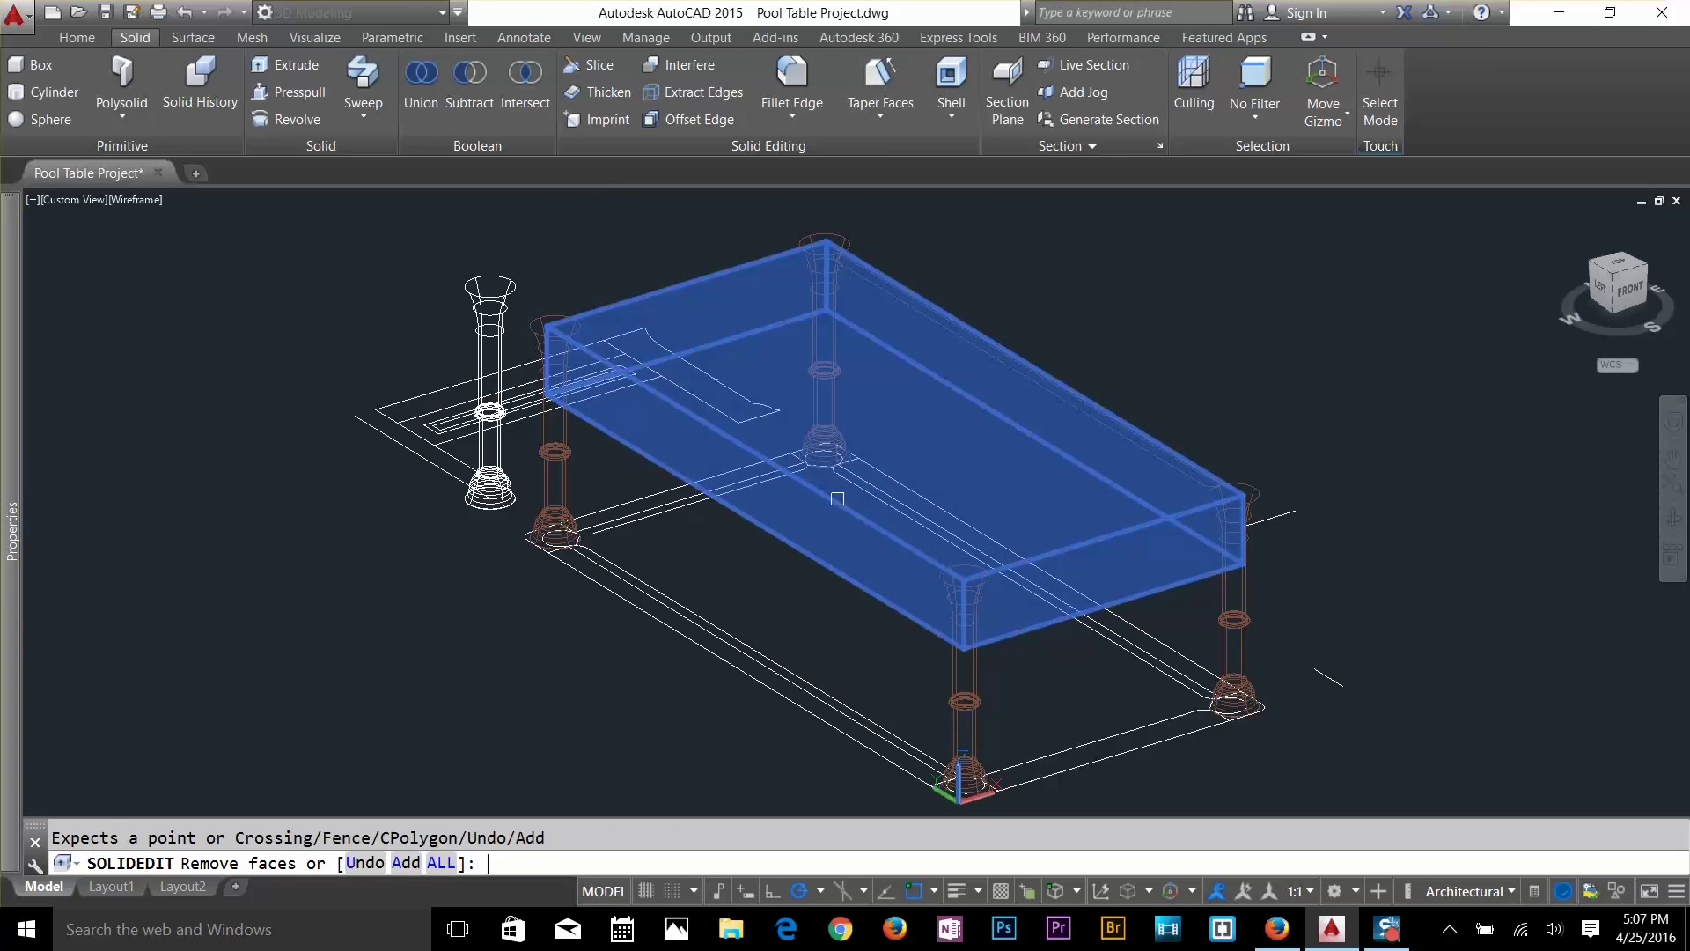
pyautogui.press('Return')
pyautogui.write('2')
pyautogui.press('Return')
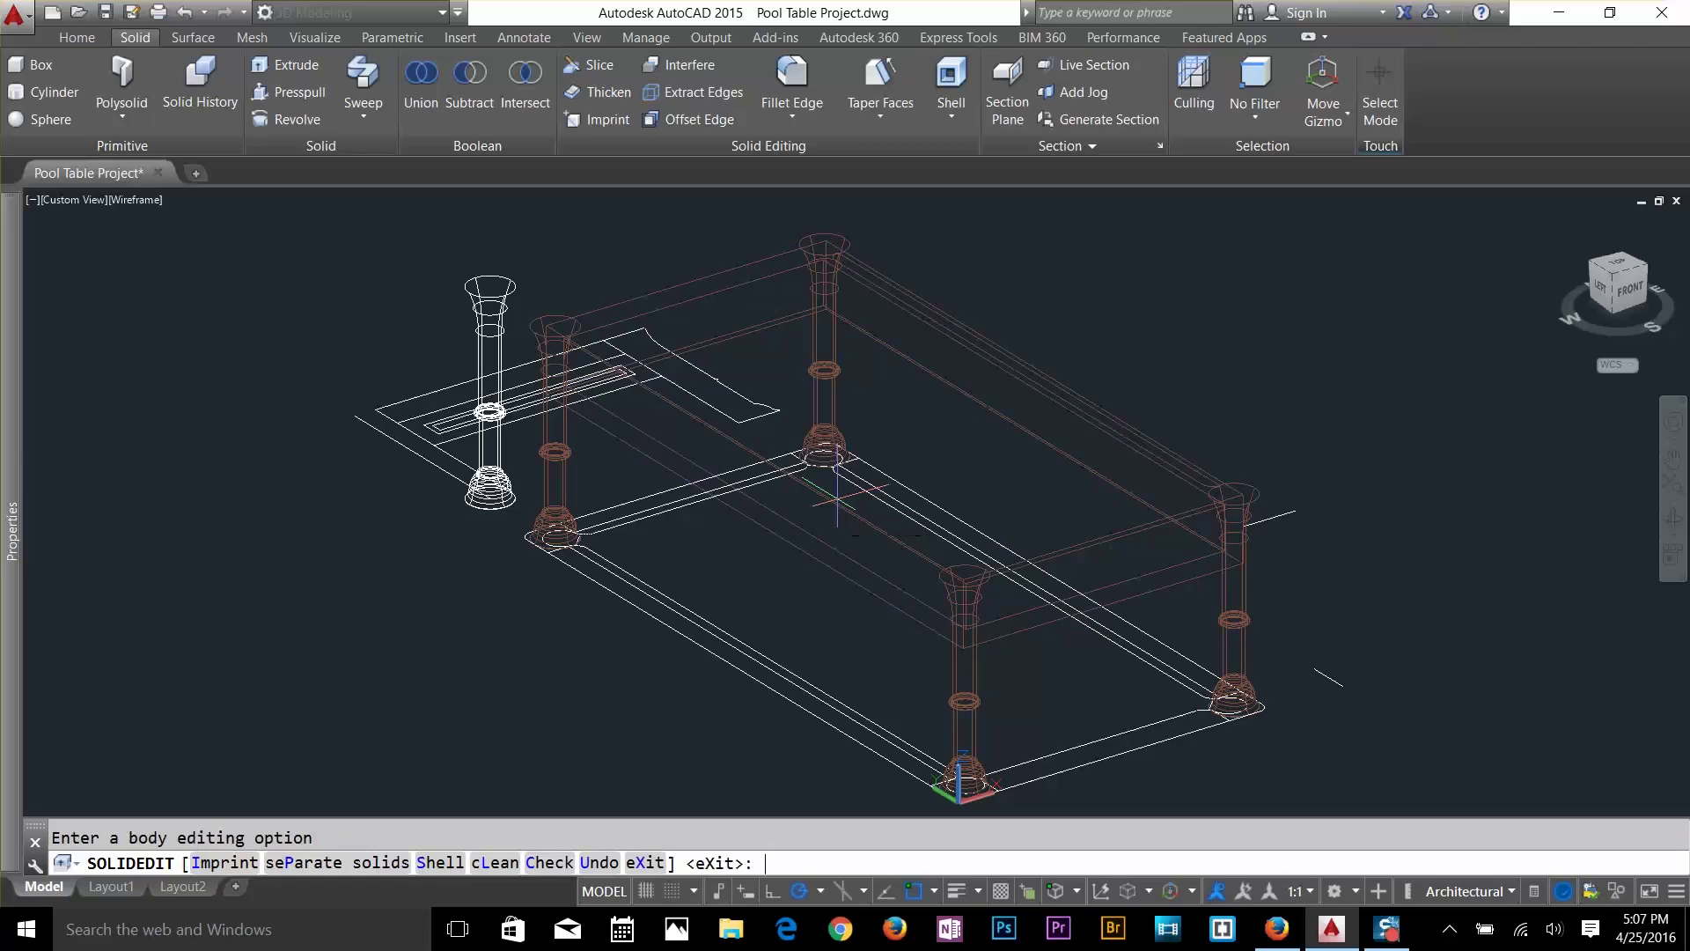
pyautogui.press('Escape')
pyautogui.scroll(-4, 660, 646)
pyautogui.scroll(4, 660, 646)
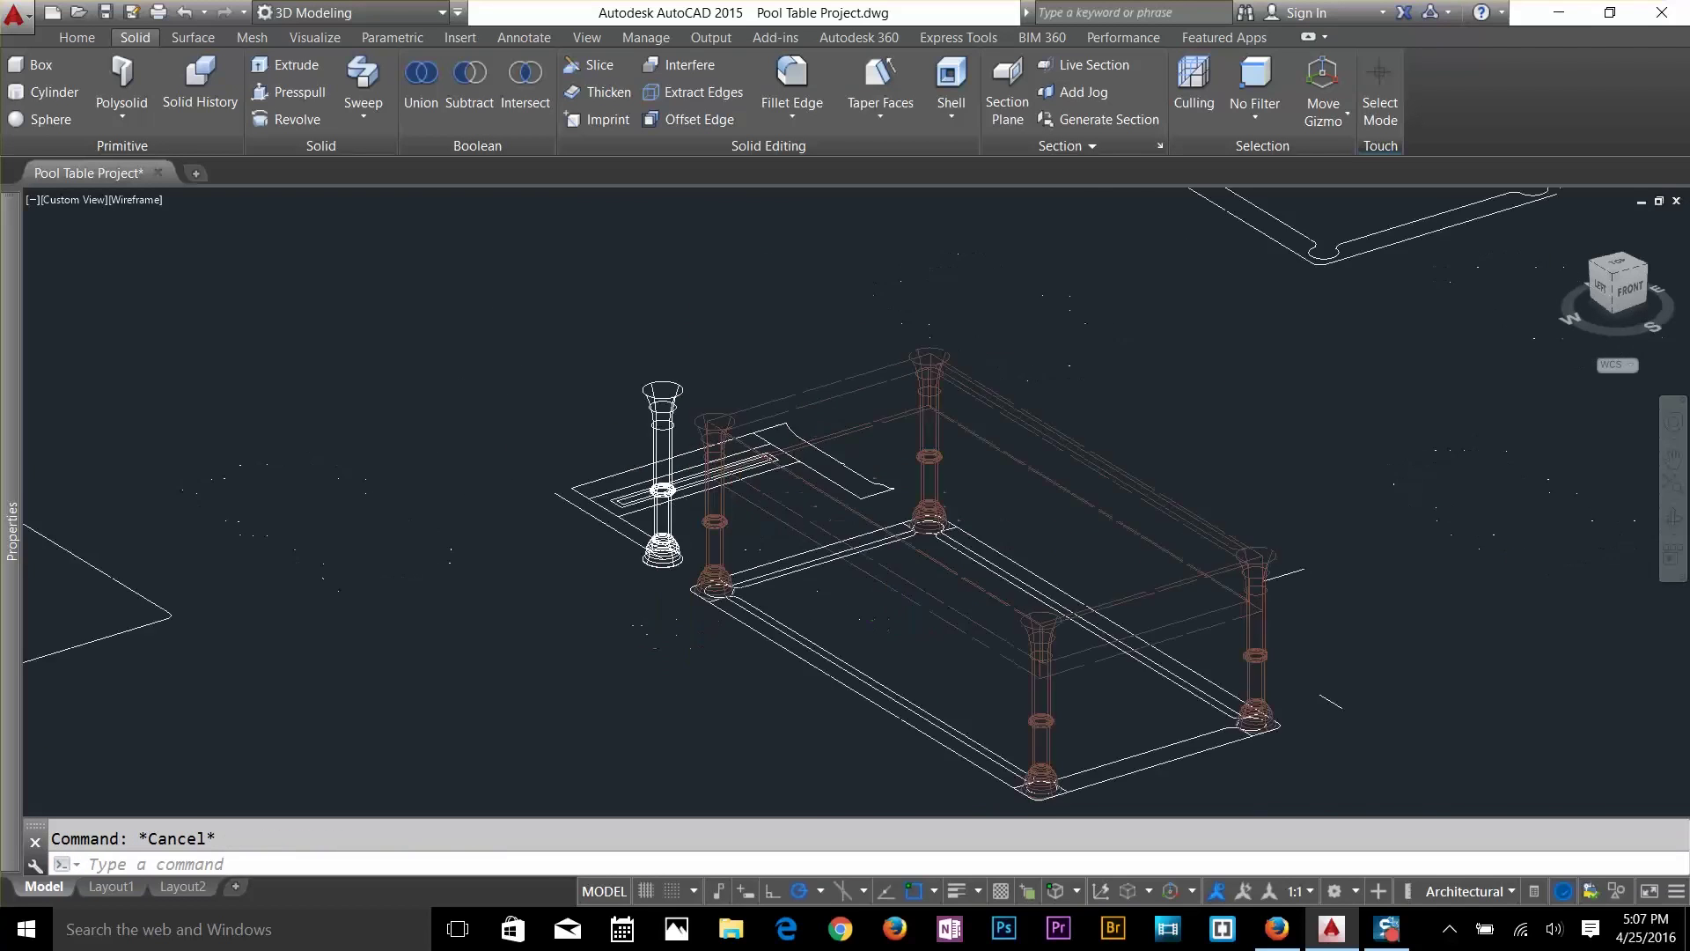
pyautogui.scroll(-4, 517, 671)
pyautogui.moveTo(516, 671); pyautogui.dragTo(1078, 526, button='middle')
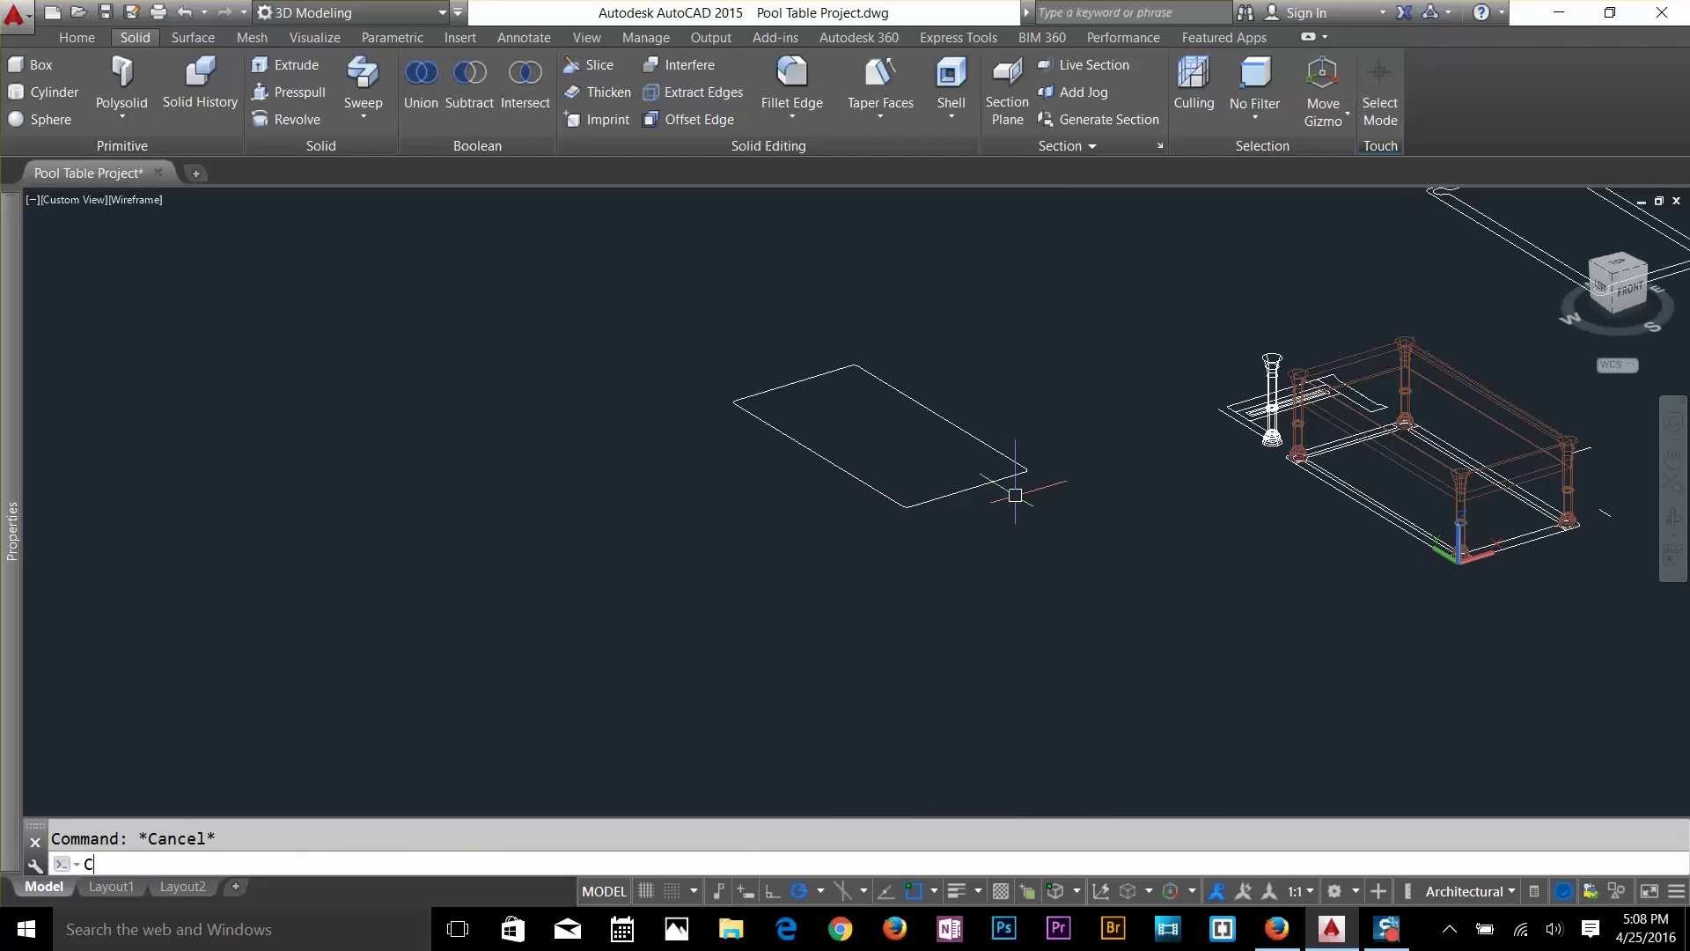
pyautogui.press('Return')
pyautogui.click(1024, 470)
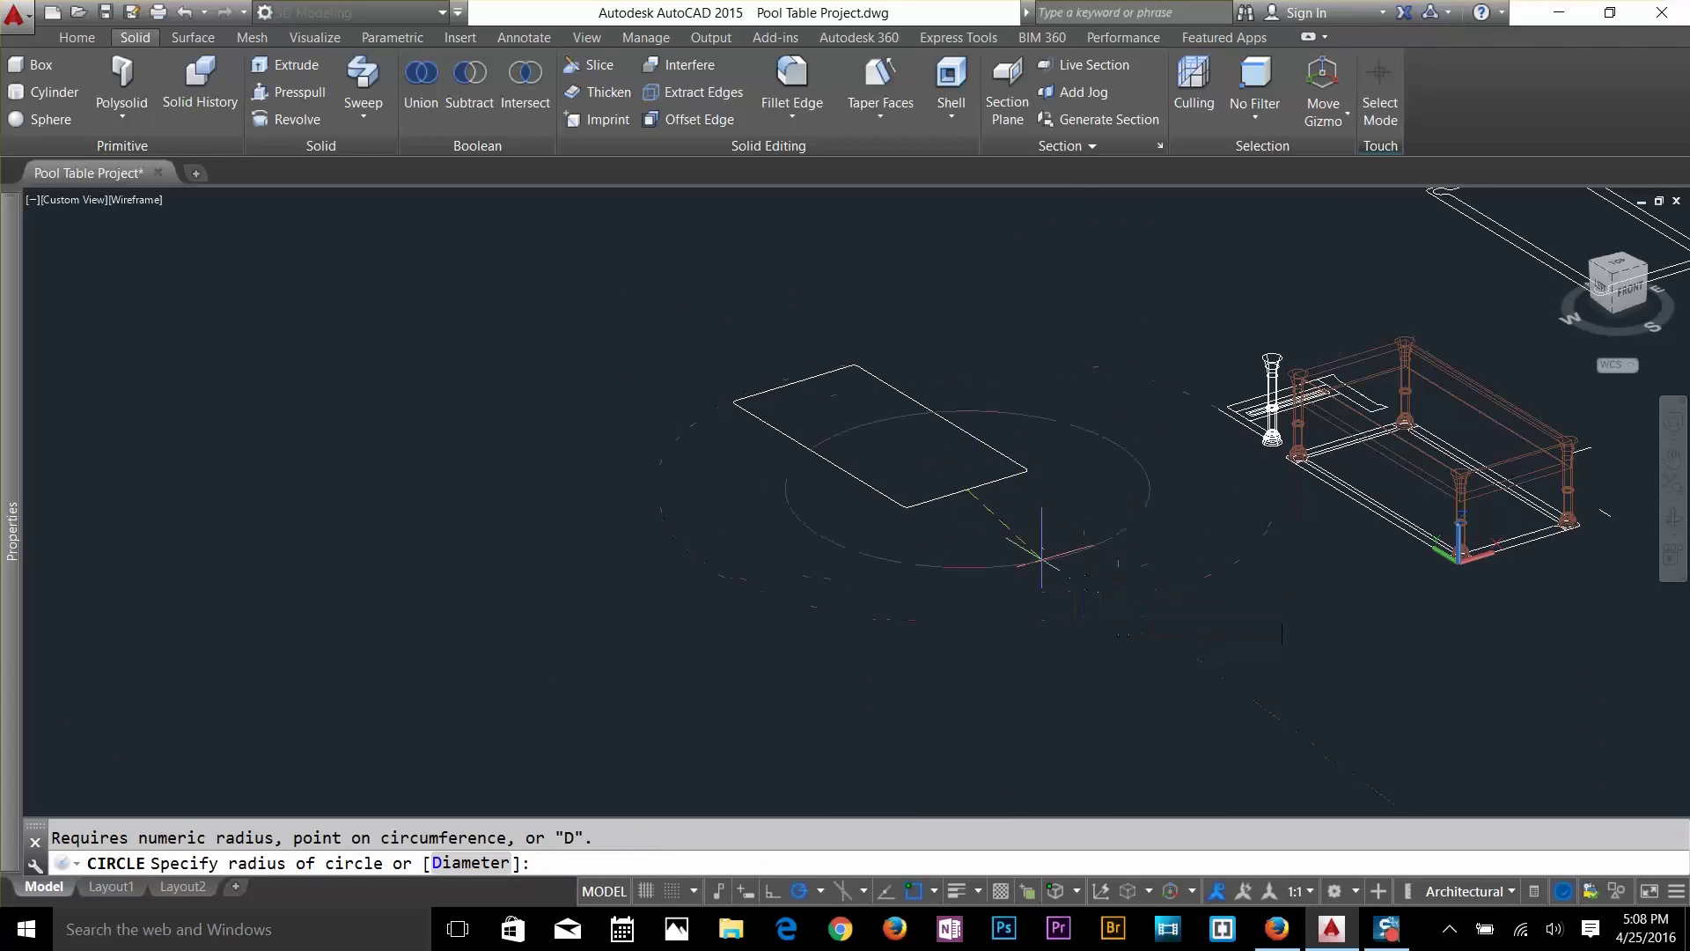
pyautogui.press('Escape')
# Offset the separate copy of the table outline 3 inches inward.
pyautogui.write('o')
pyautogui.press('Return')
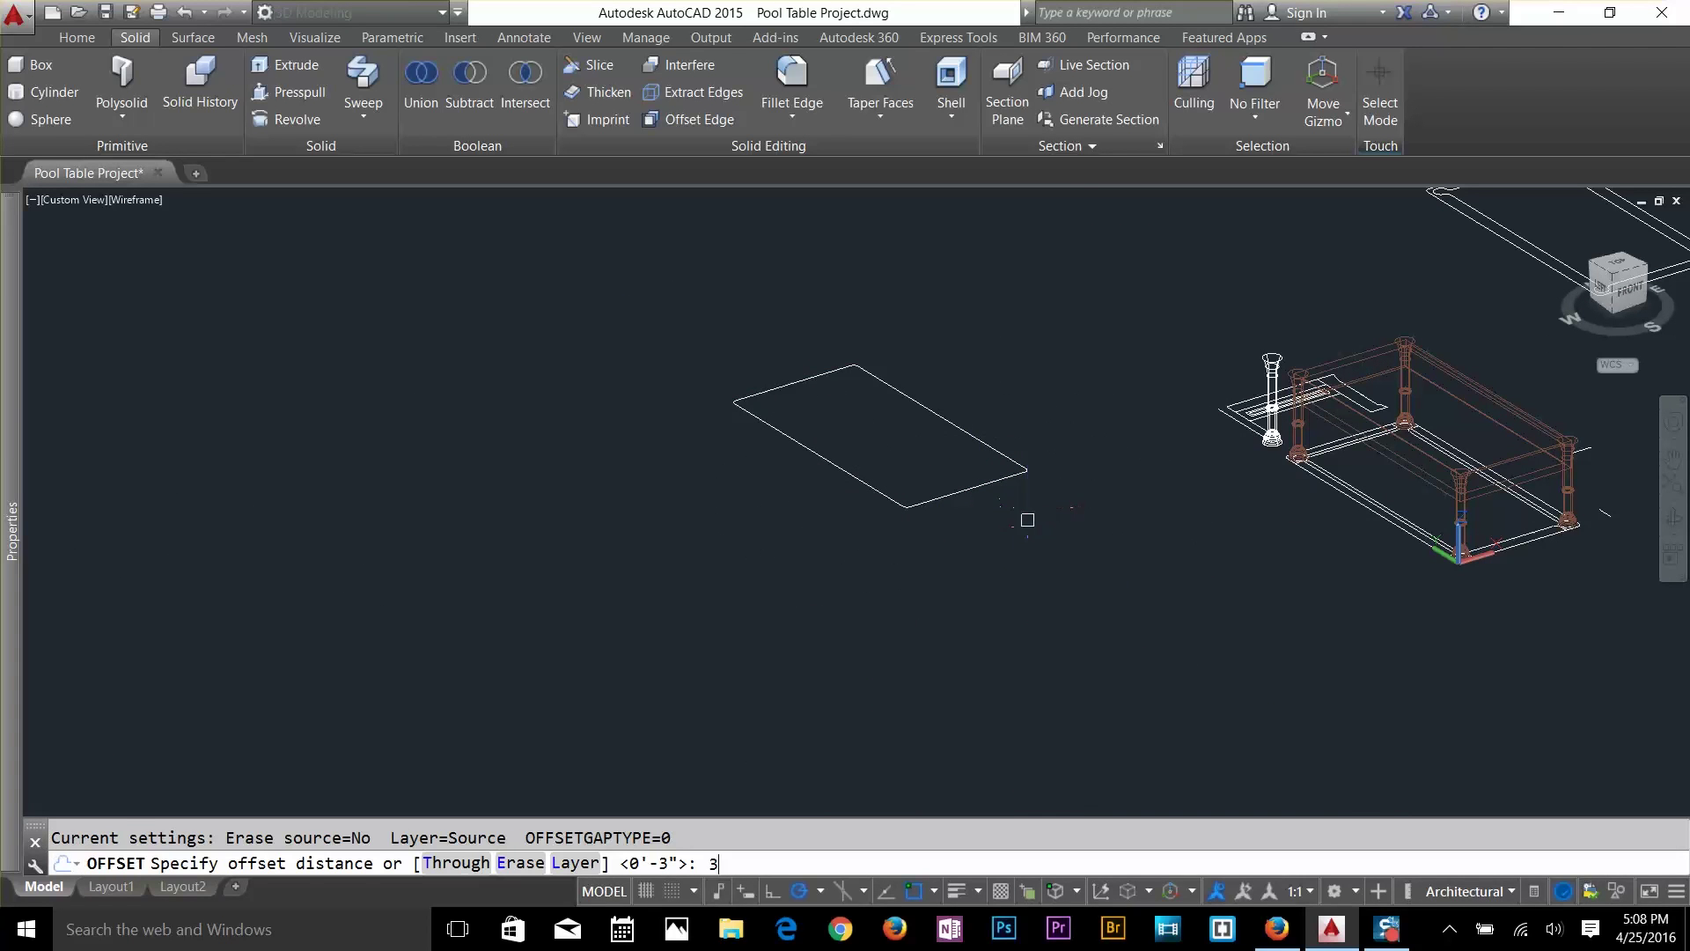
pyautogui.write('3')
pyautogui.press('Return')
pyautogui.click(924, 414)
pyautogui.click(919, 433)
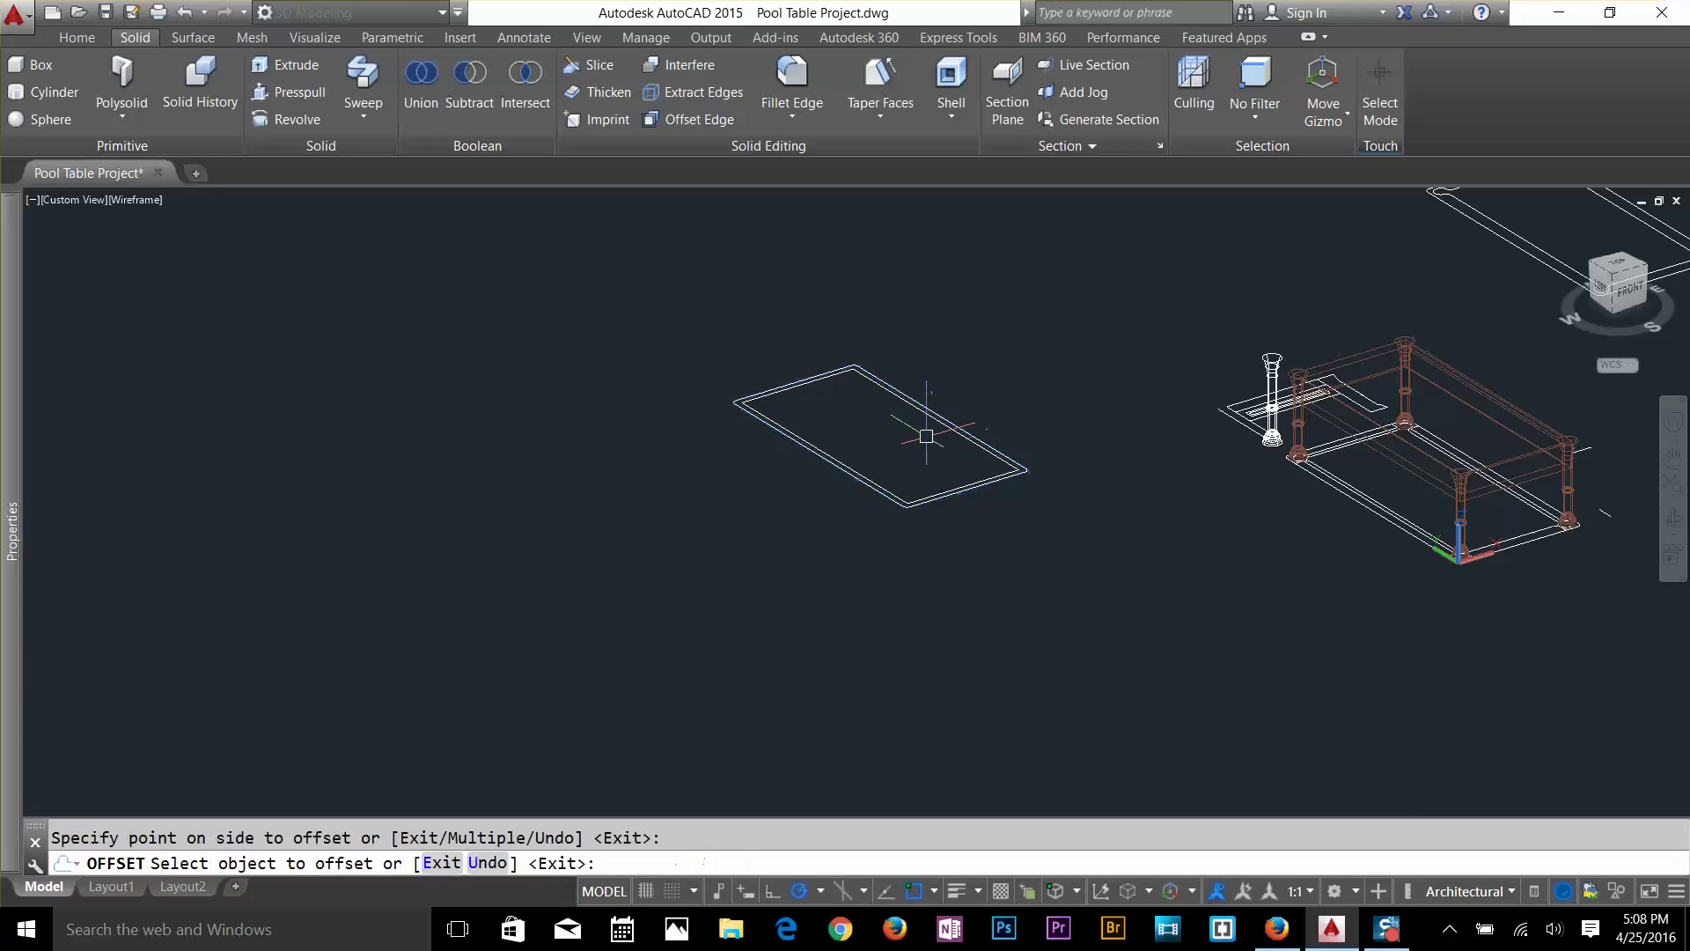
pyautogui.press('Escape')
# Extrude the inner offset outline upward into a thin slab.
pyautogui.scroll(3, 918, 433)
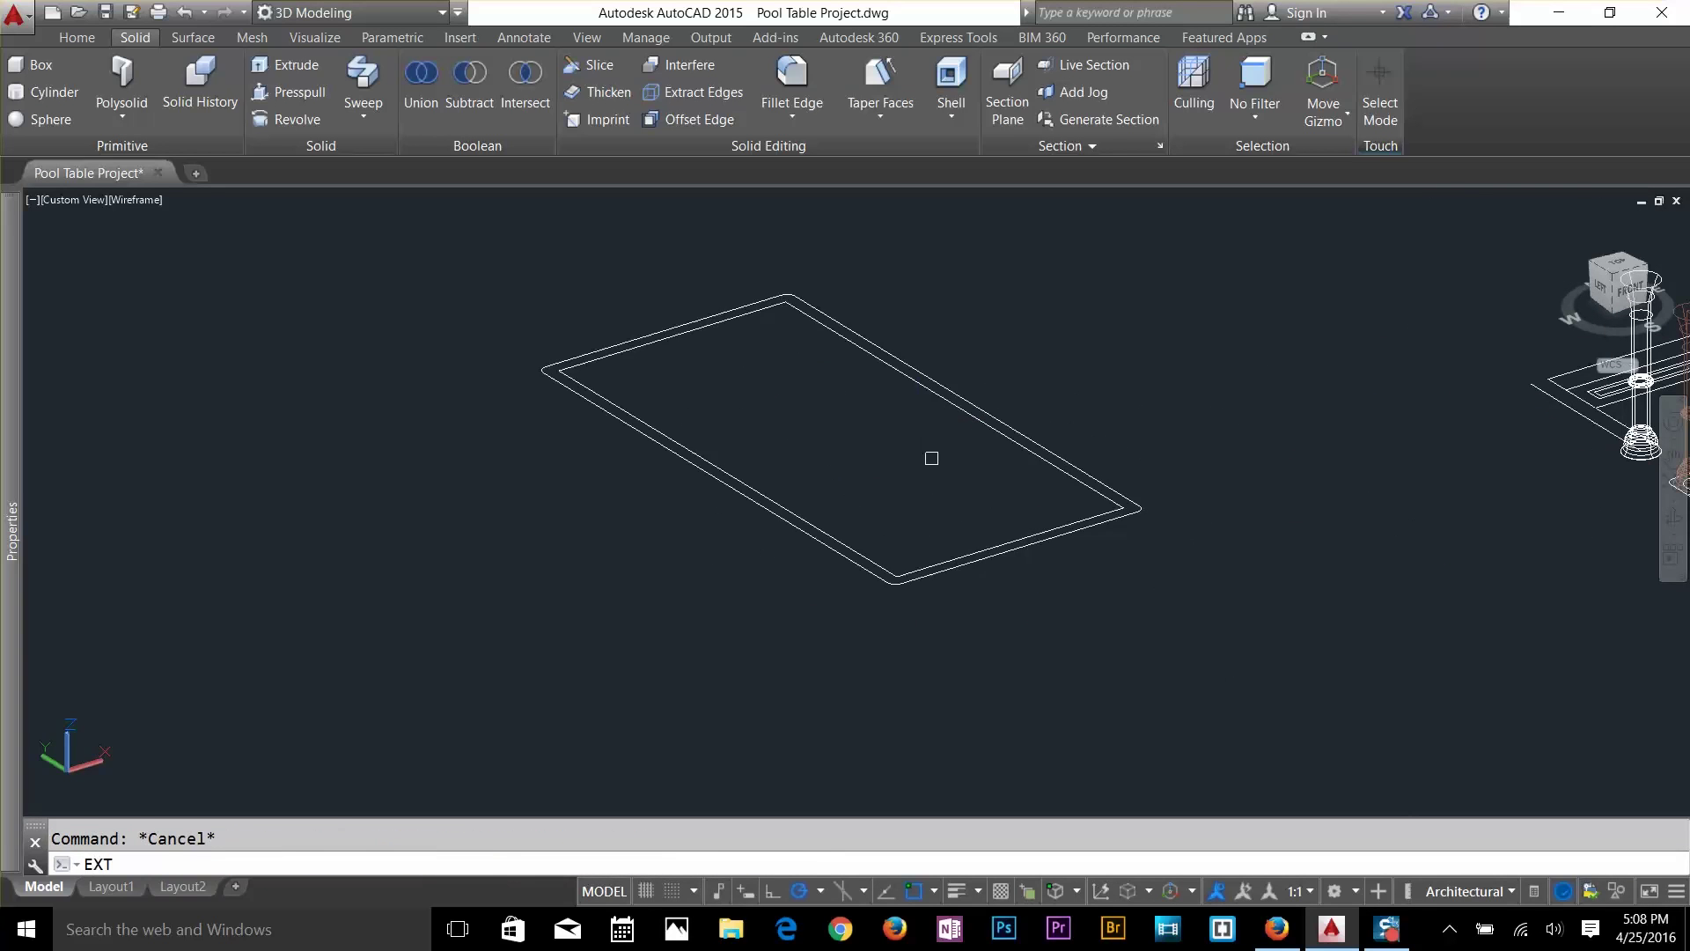
pyautogui.write('EXT')
pyautogui.press('Return')
pyautogui.click(959, 559)
pyautogui.press('Return')
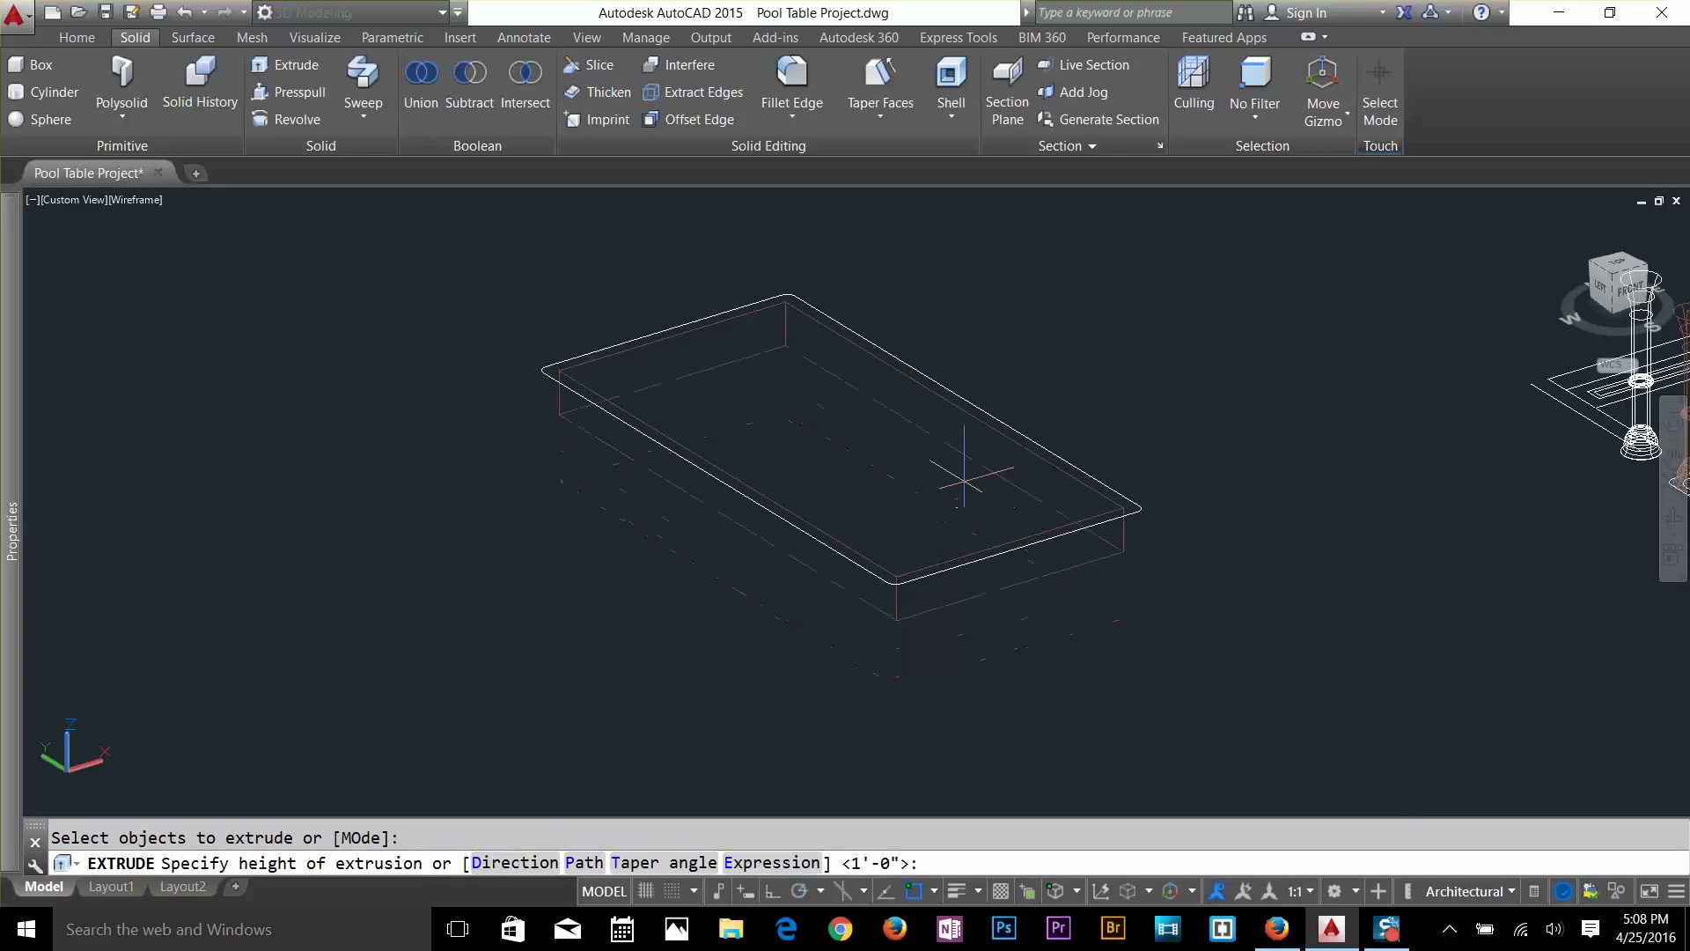
pyautogui.press('Escape')
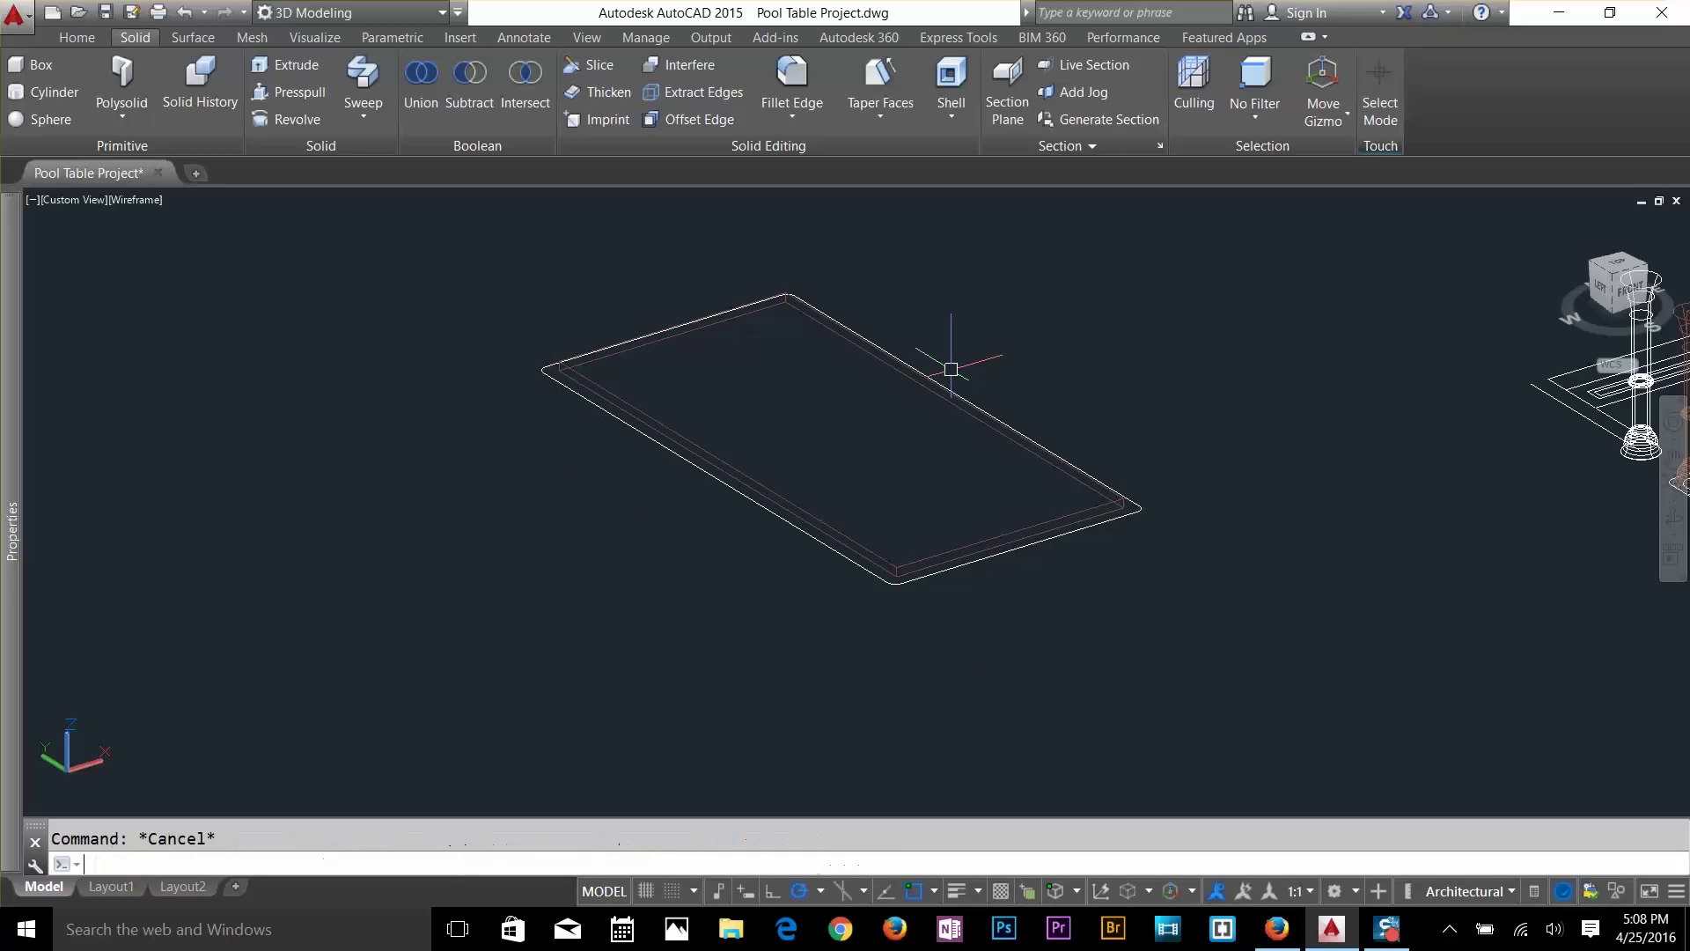
# Move the thin slab onto the top of the shelled box, aligning their short edges at the midpoint.
pyautogui.write('MOVE')
pyautogui.press('Return')
pyautogui.click(1007, 532)
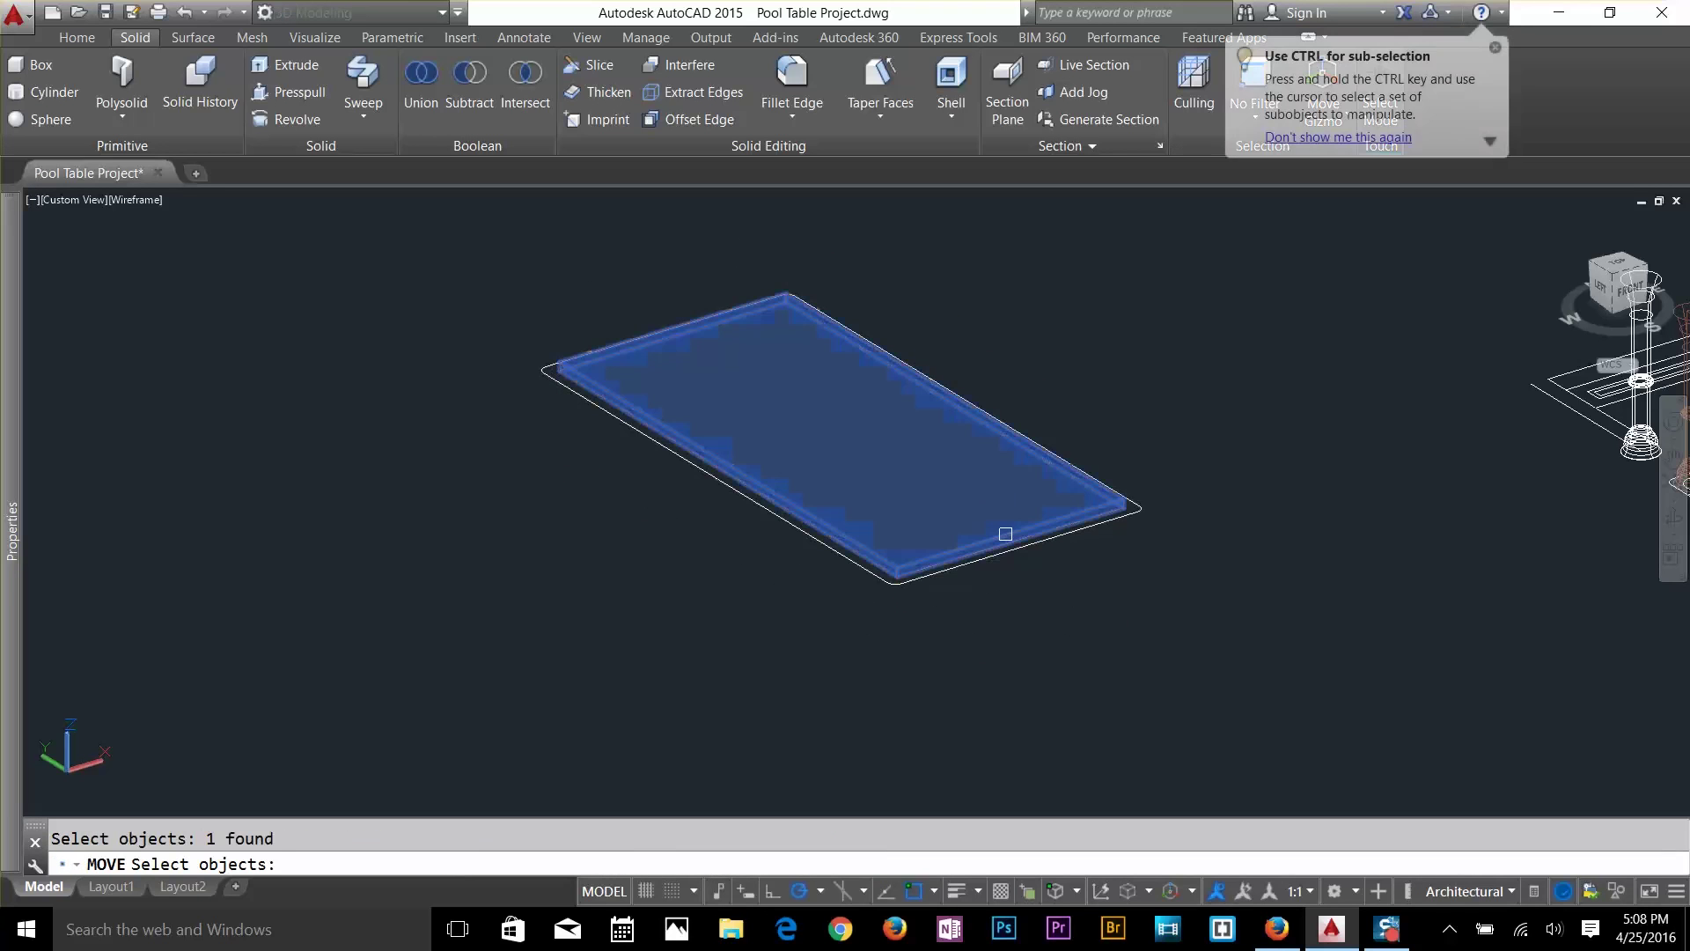
pyautogui.press('Return')
pyautogui.click(1009, 532)
pyautogui.scroll(-5, 1218, 490)
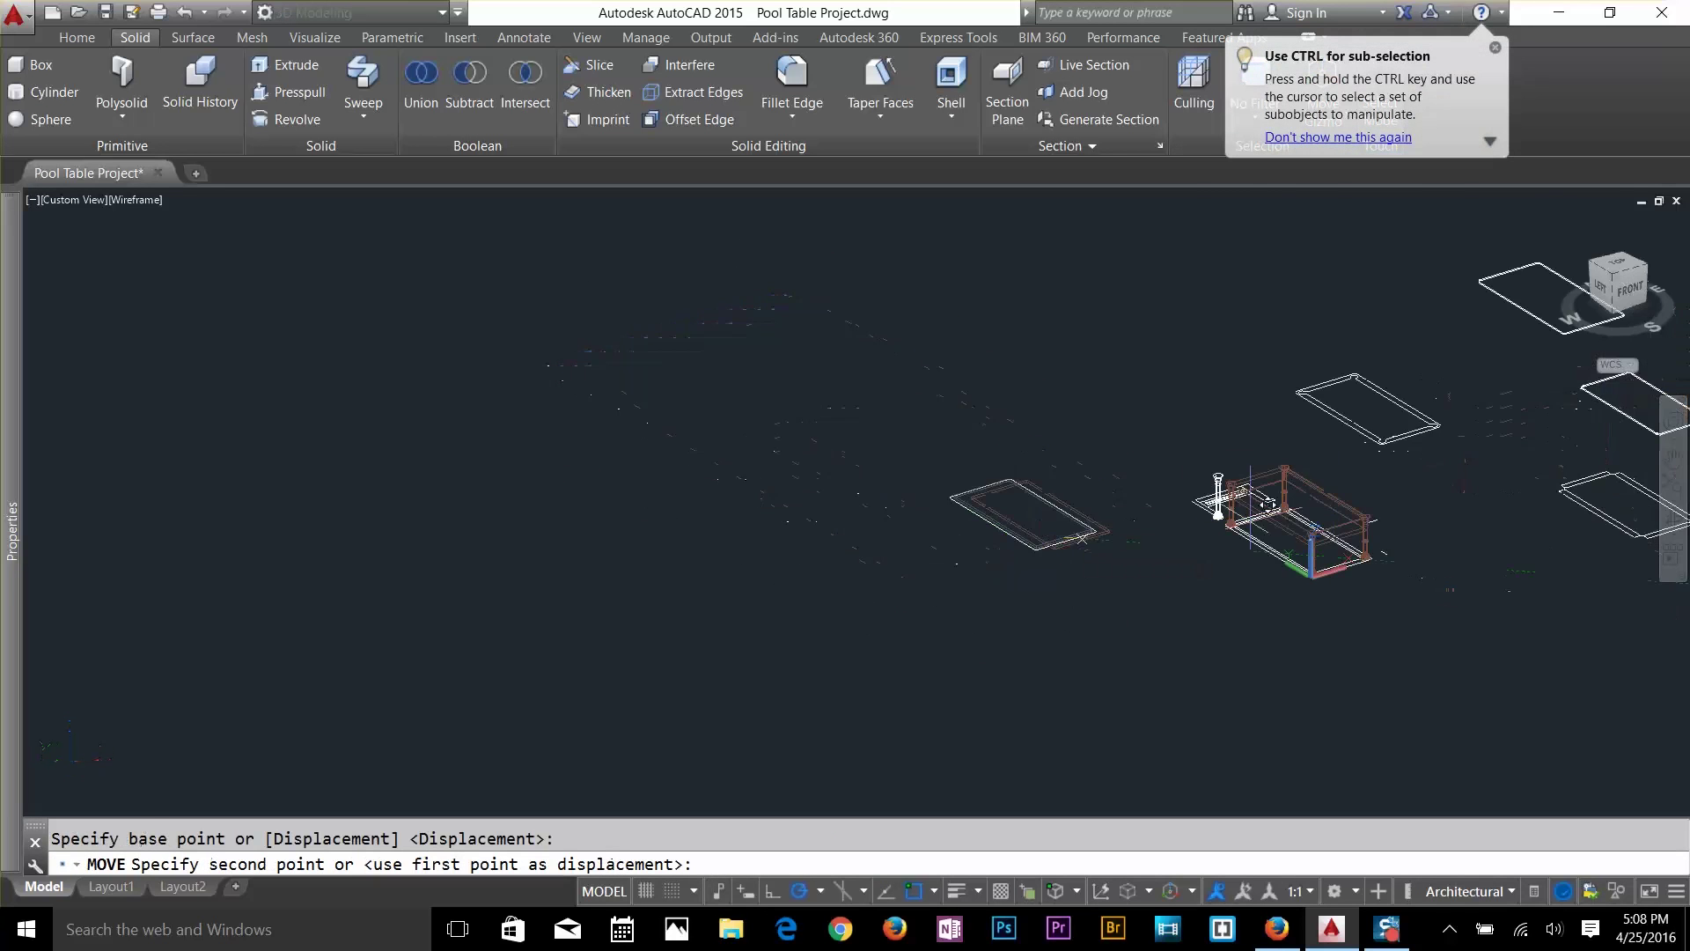
pyautogui.scroll(10, 1138, 516)
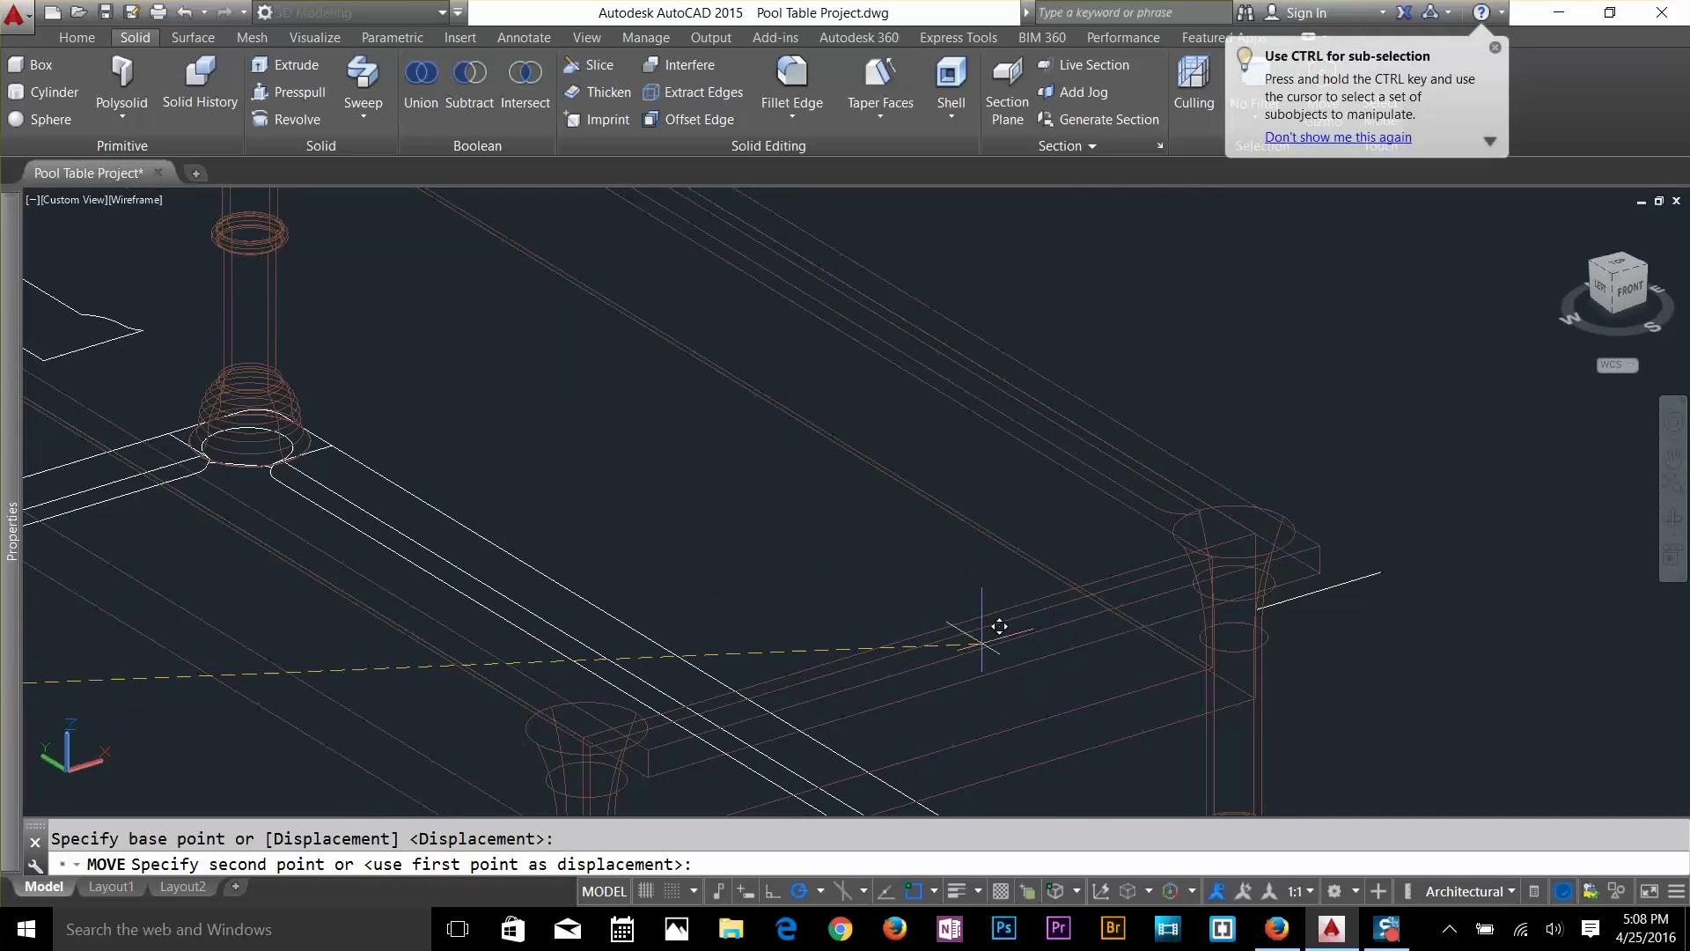
pyautogui.click(912, 640)
pyautogui.press('Escape')
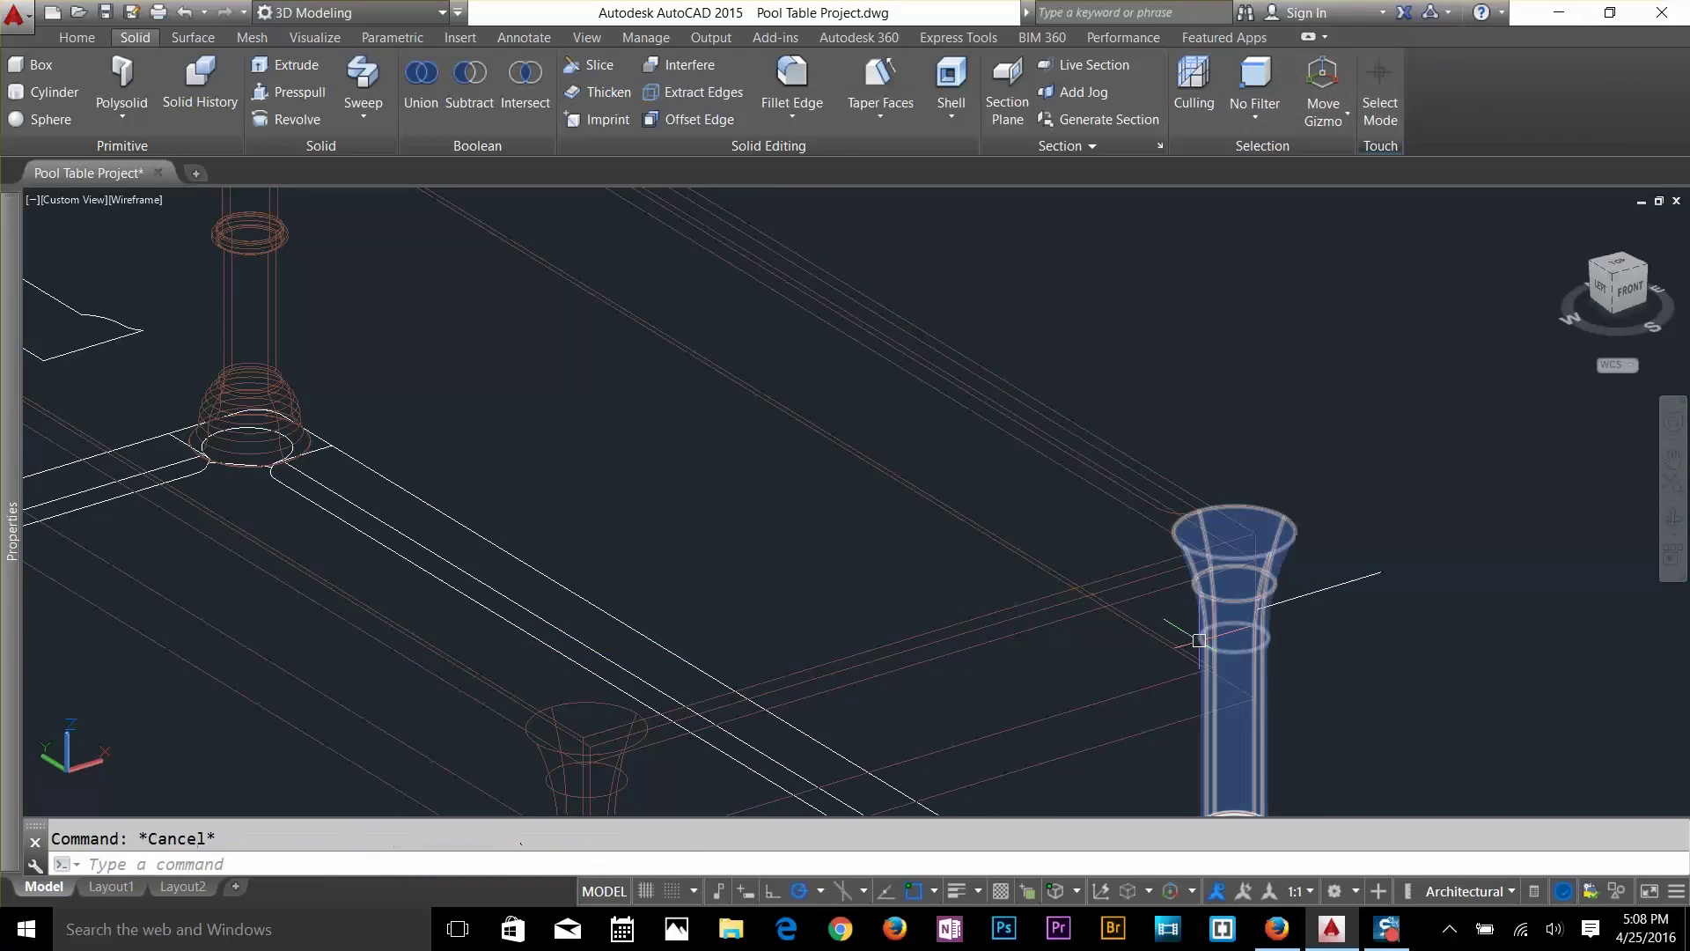
pyautogui.write('SU')
pyautogui.press('Return')
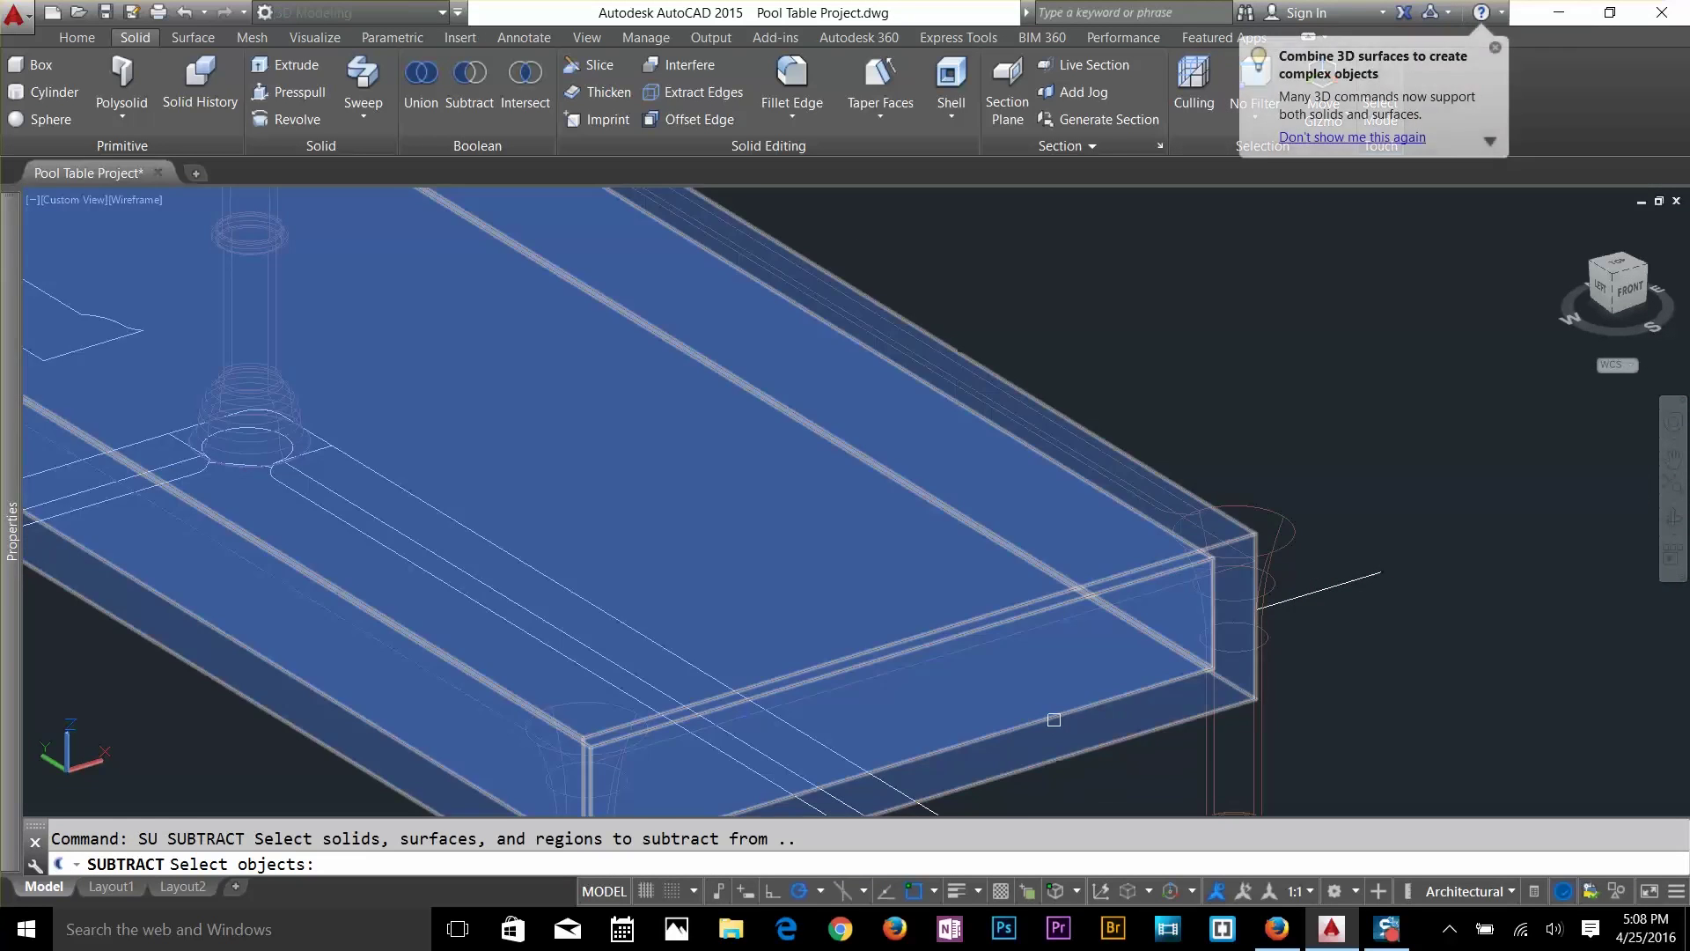
pyautogui.click(1049, 713)
pyautogui.scroll(3, 1020, 600)
pyautogui.click(1263, 517)
pyautogui.press('Escape')
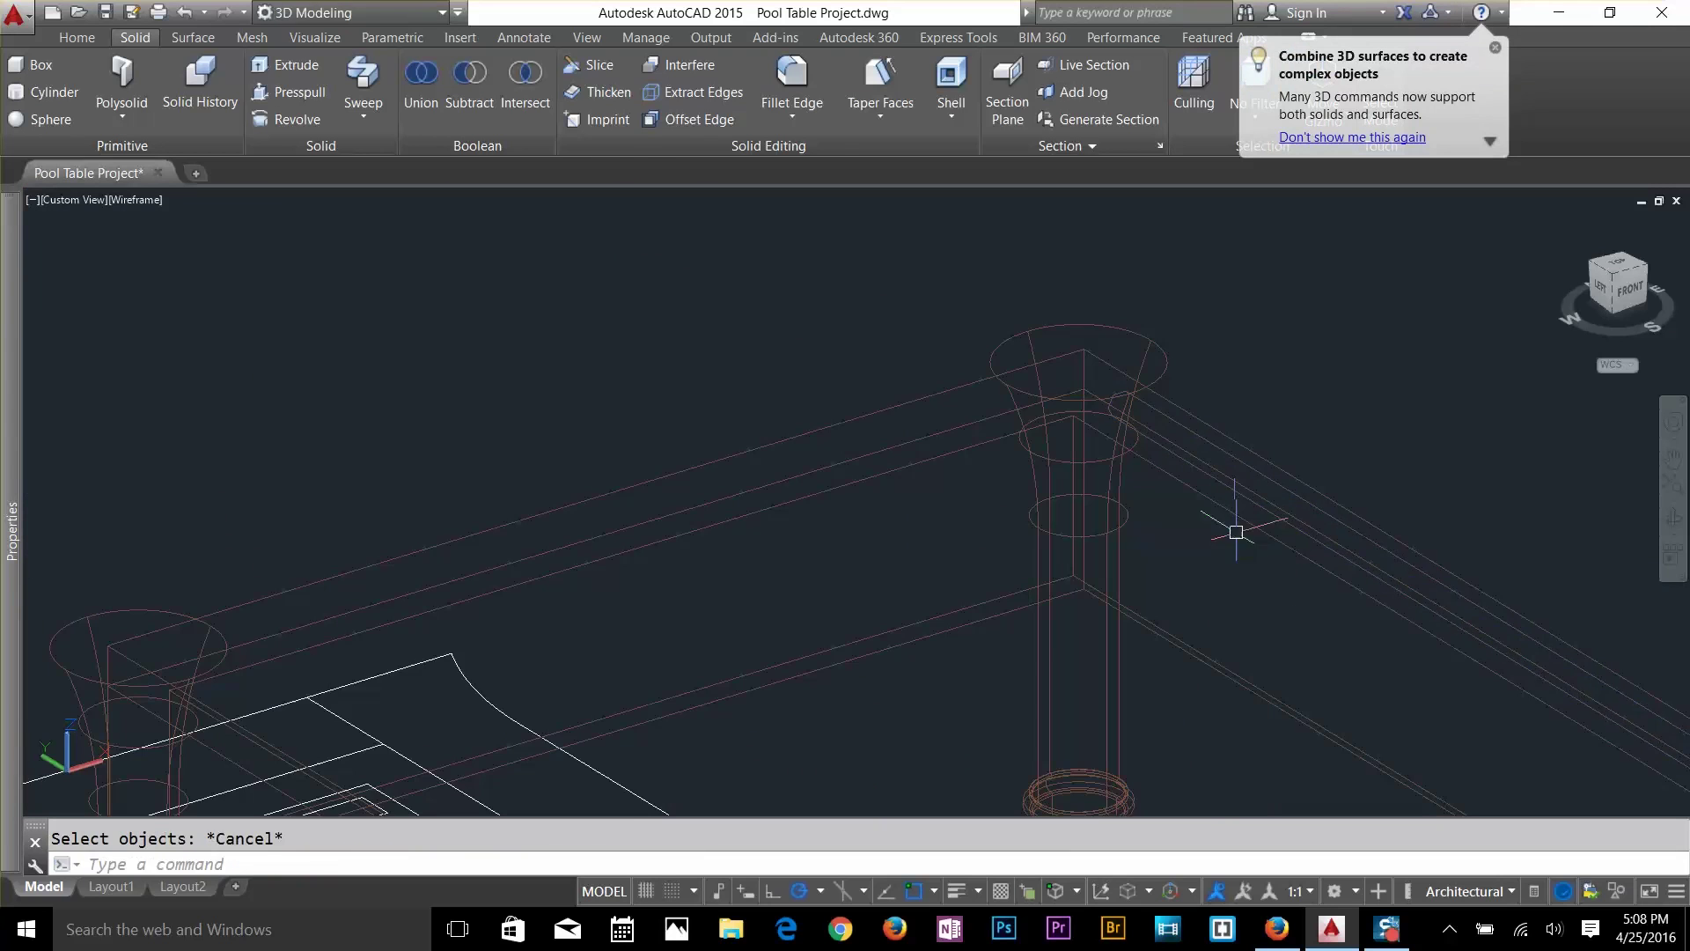
# Subtract the thin slab from the shelled box to open up its top.
pyautogui.press('Return')
pyautogui.click(1214, 672)
pyautogui.press('Return')
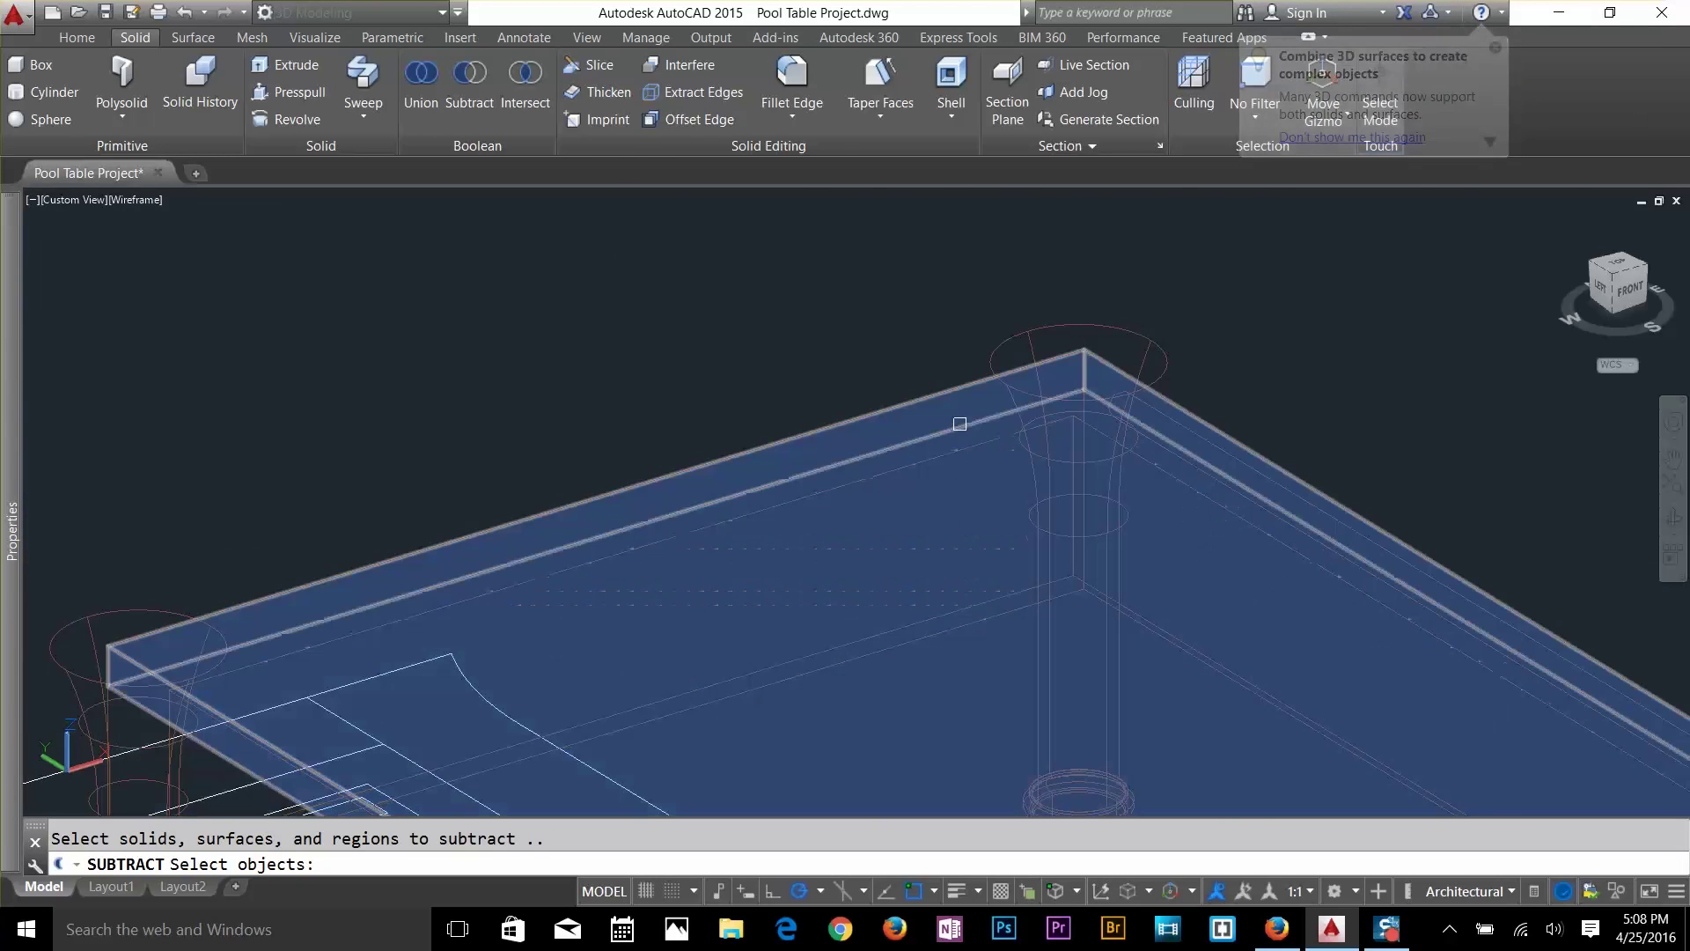
pyautogui.click(962, 422)
pyautogui.press('Return')
pyautogui.scroll(-3, 962, 422)
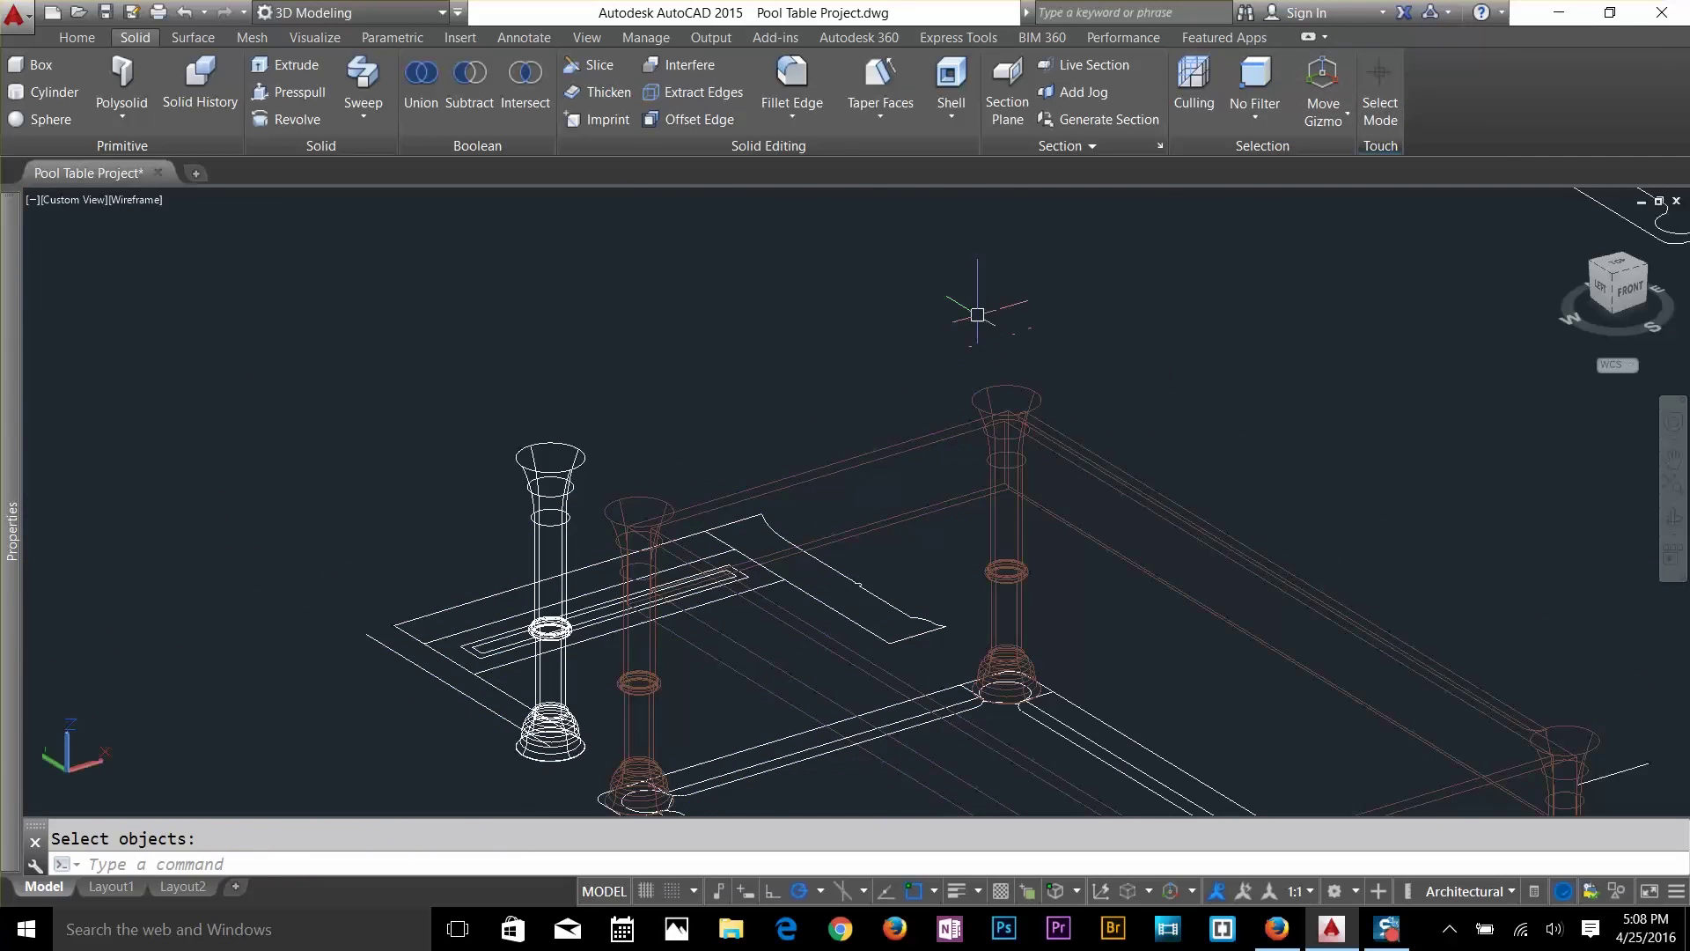
# Display the model in the Shaded visual style and inspect the opened table body.
pyautogui.click(93, 44)
pyautogui.click(924, 65)
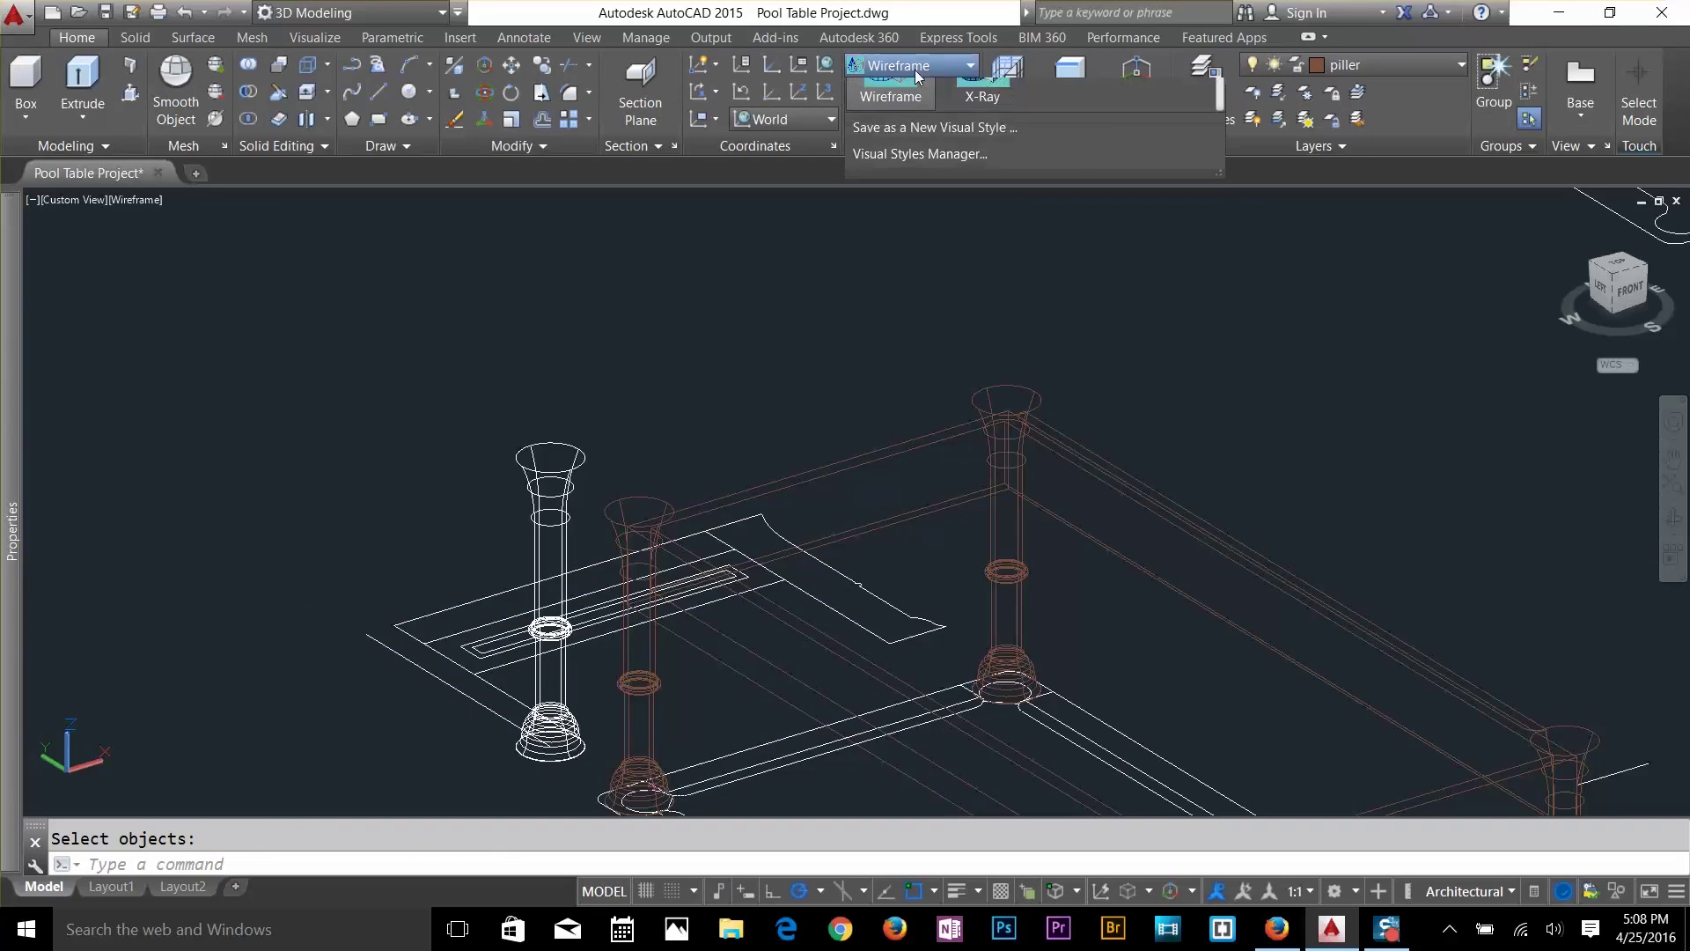
pyautogui.click(891, 219)
pyautogui.scroll(-2, 1002, 190)
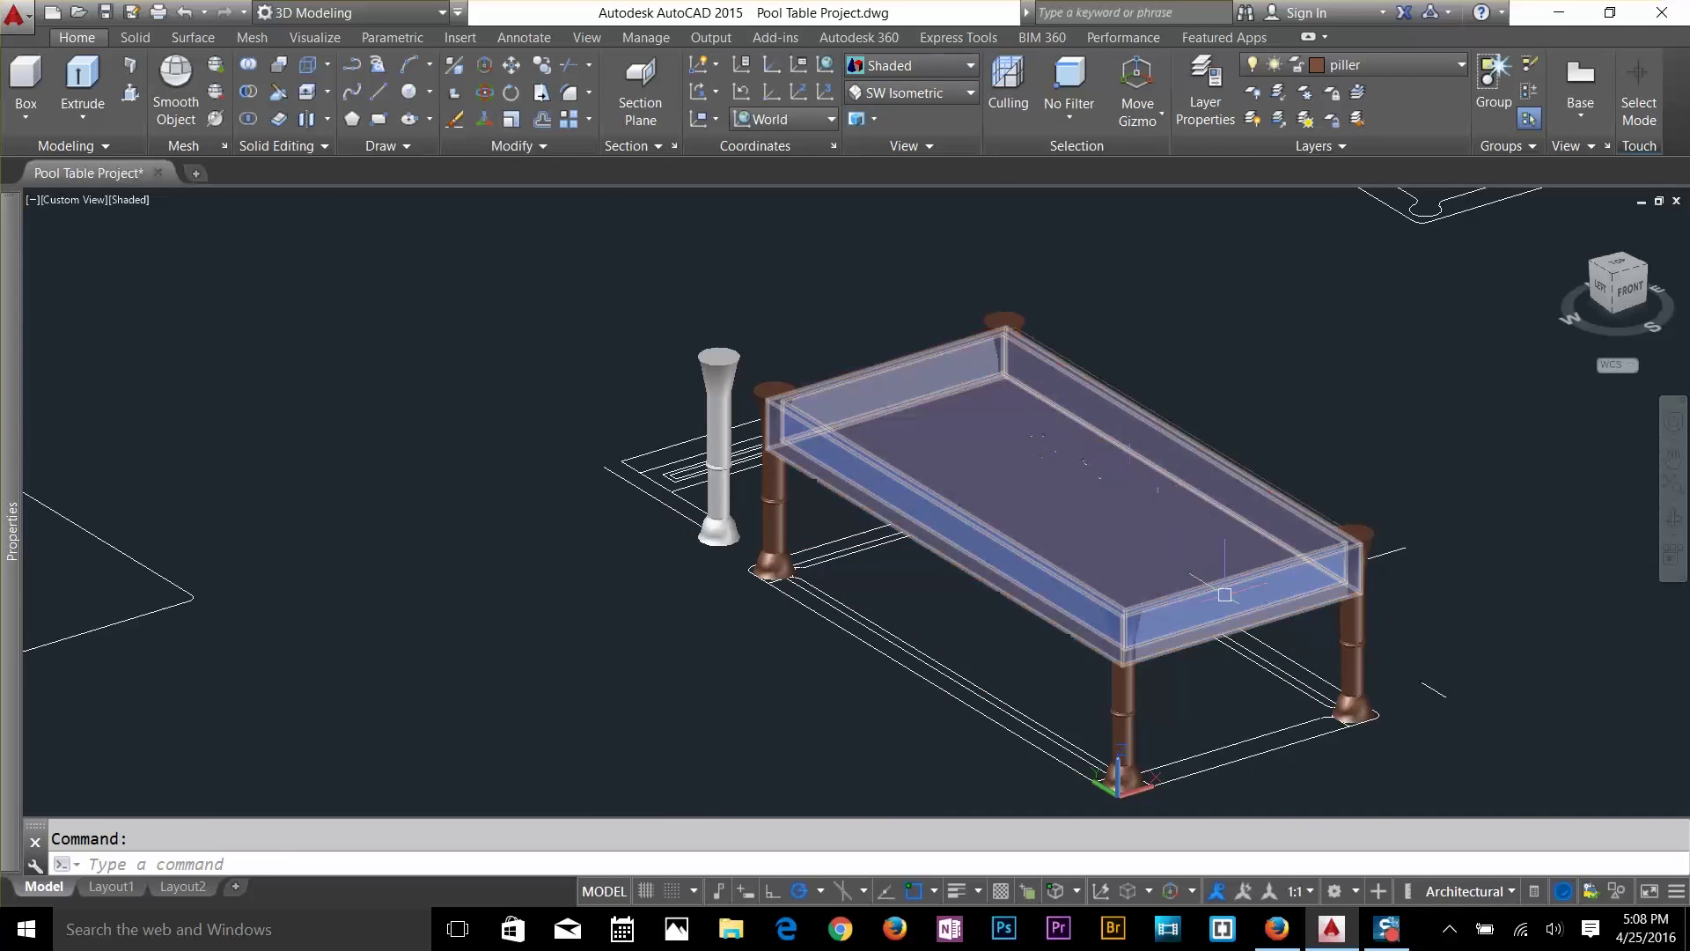
pyautogui.keyDown('shift'); pyautogui.moveTo(1576, 561); pyautogui.dragTo(1529, 543, button='middle'); pyautogui.keyUp('shift')
pyautogui.scroll(2, 1529, 543)
# Create a new layer named base with the colour white.
pyautogui.click(1212, 116)
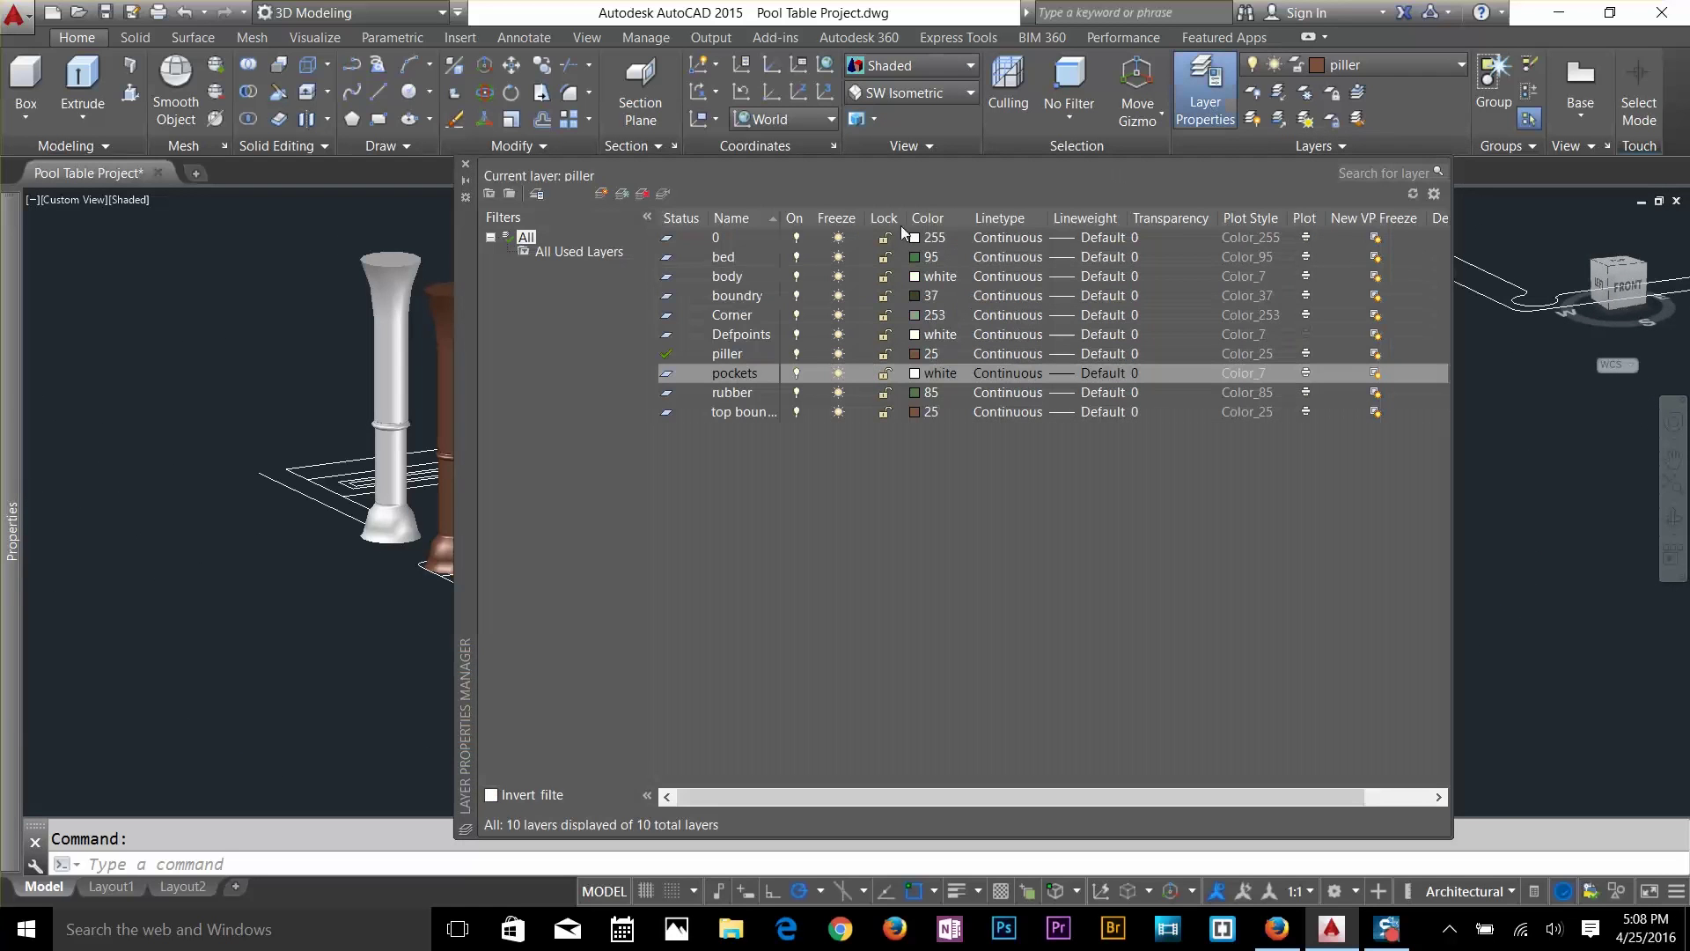
pyautogui.click(602, 194)
pyautogui.write('base')
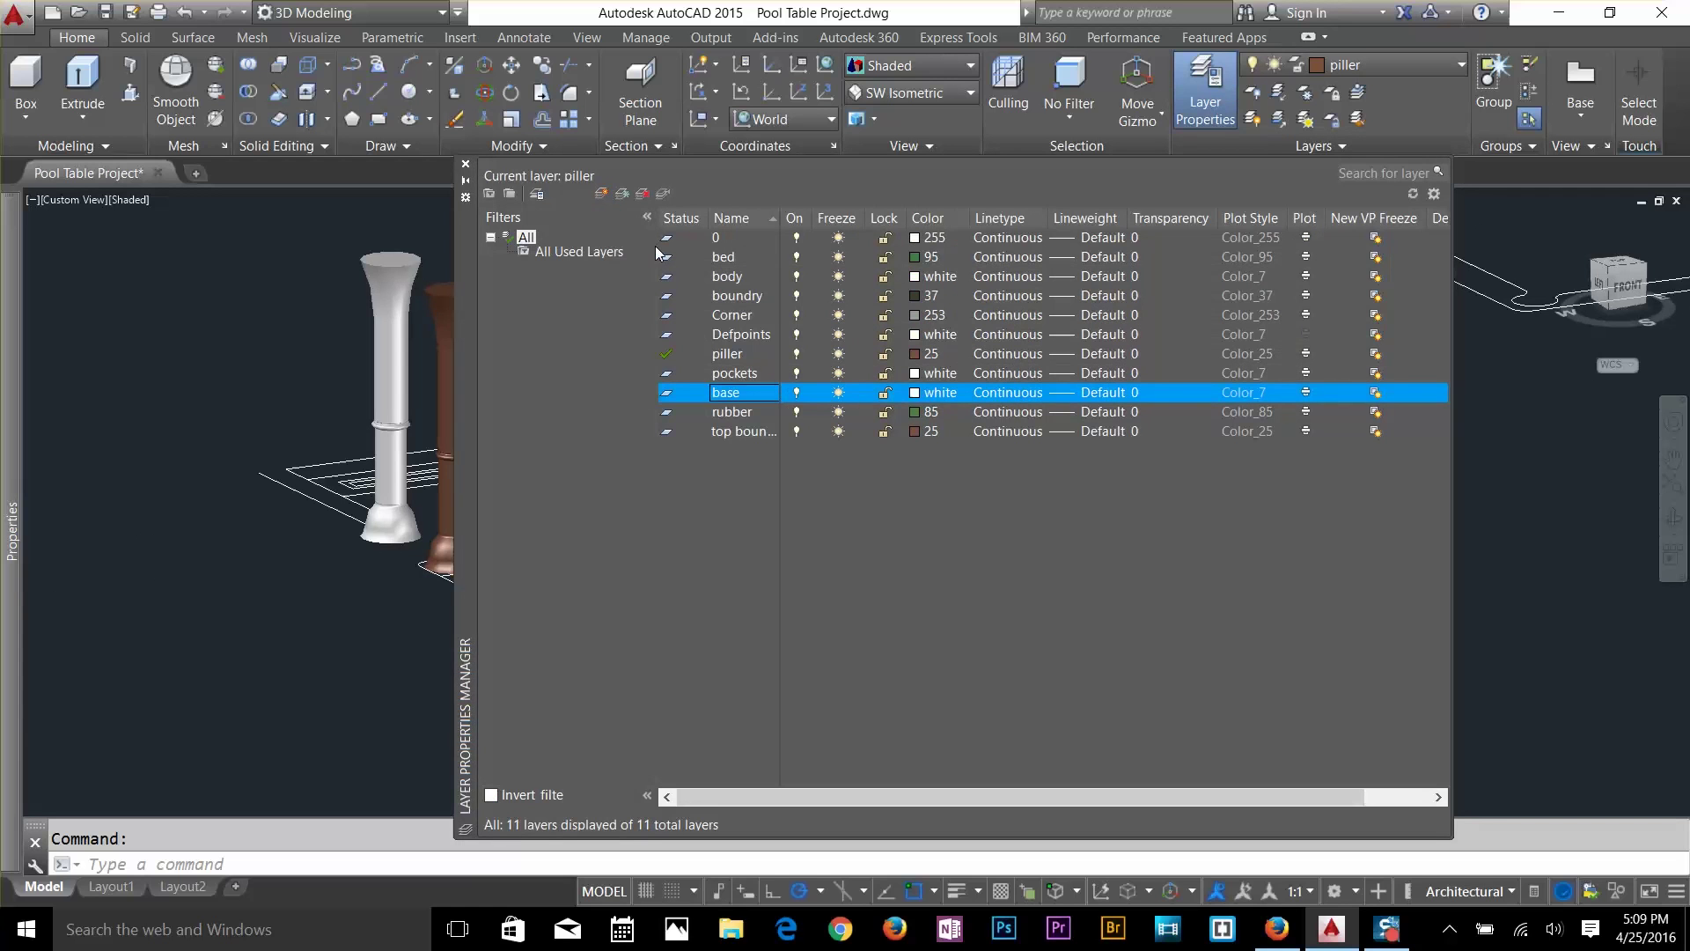
pyautogui.click(915, 392)
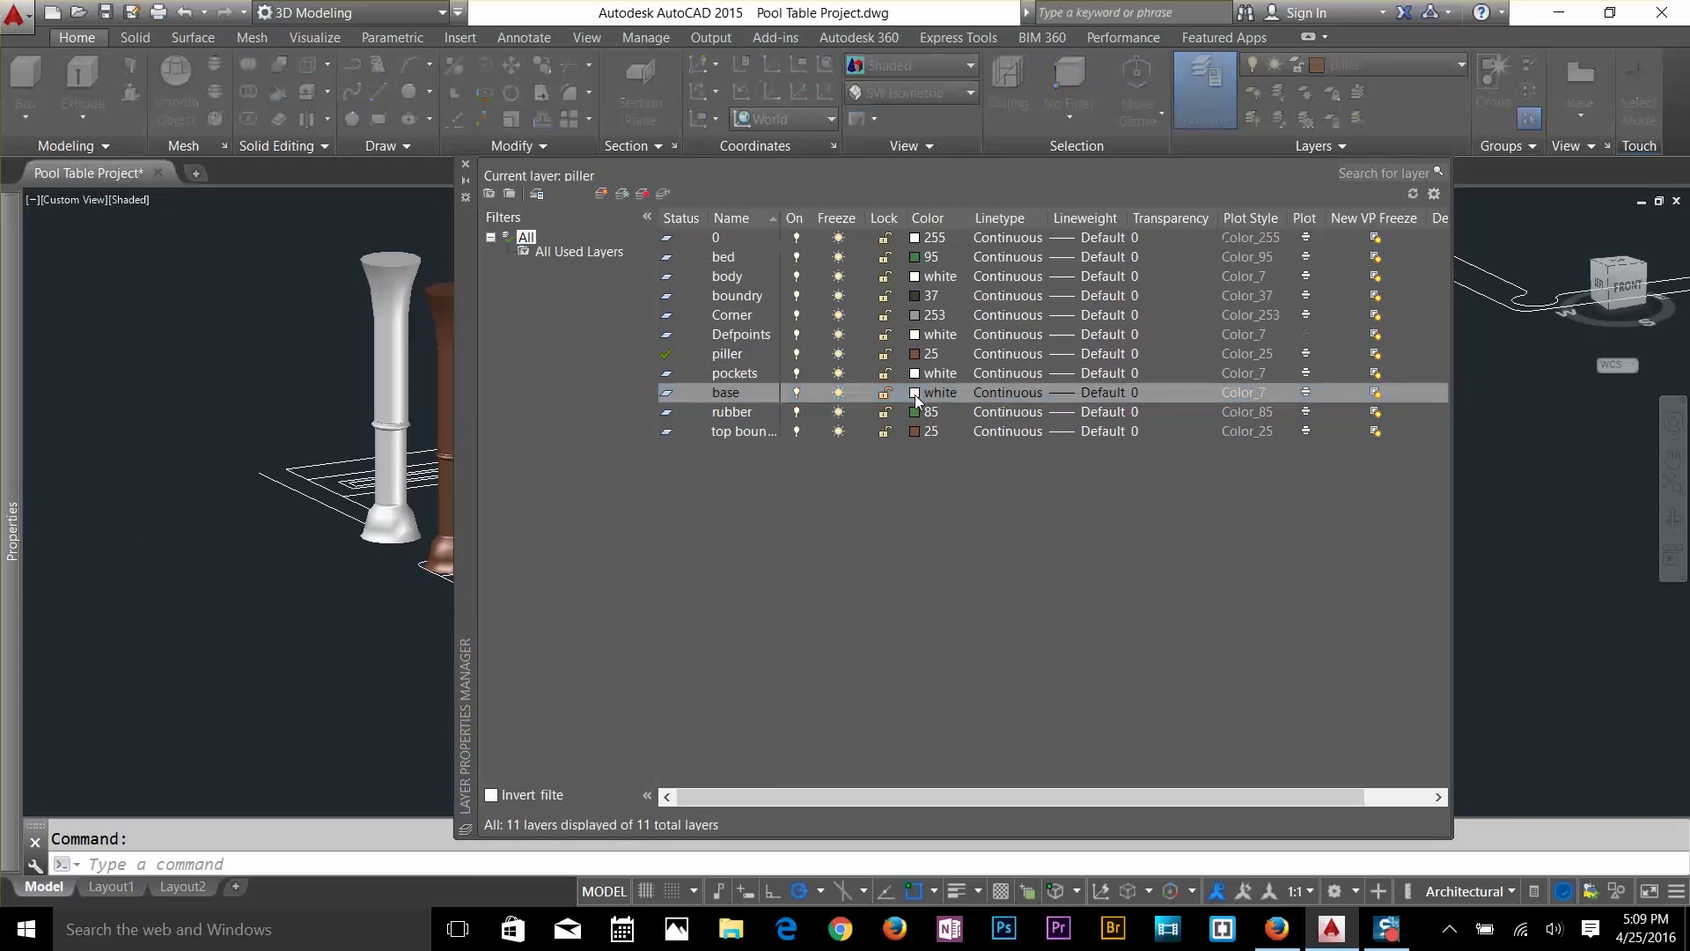
pyautogui.click(816, 633)
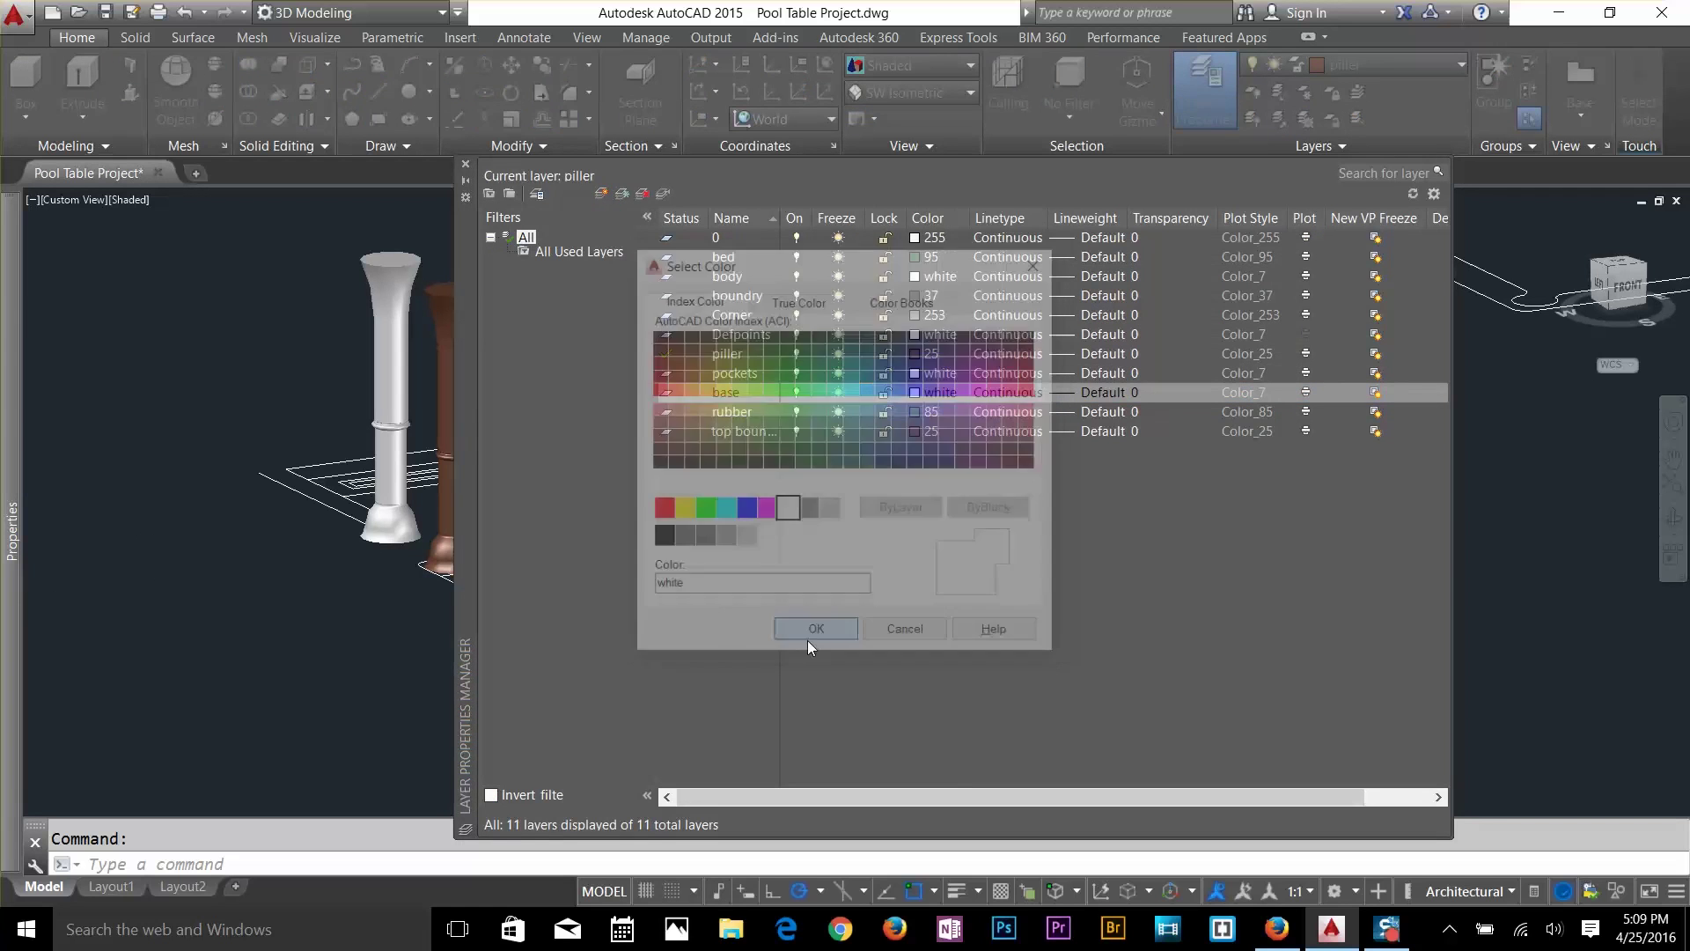
pyautogui.click(465, 162)
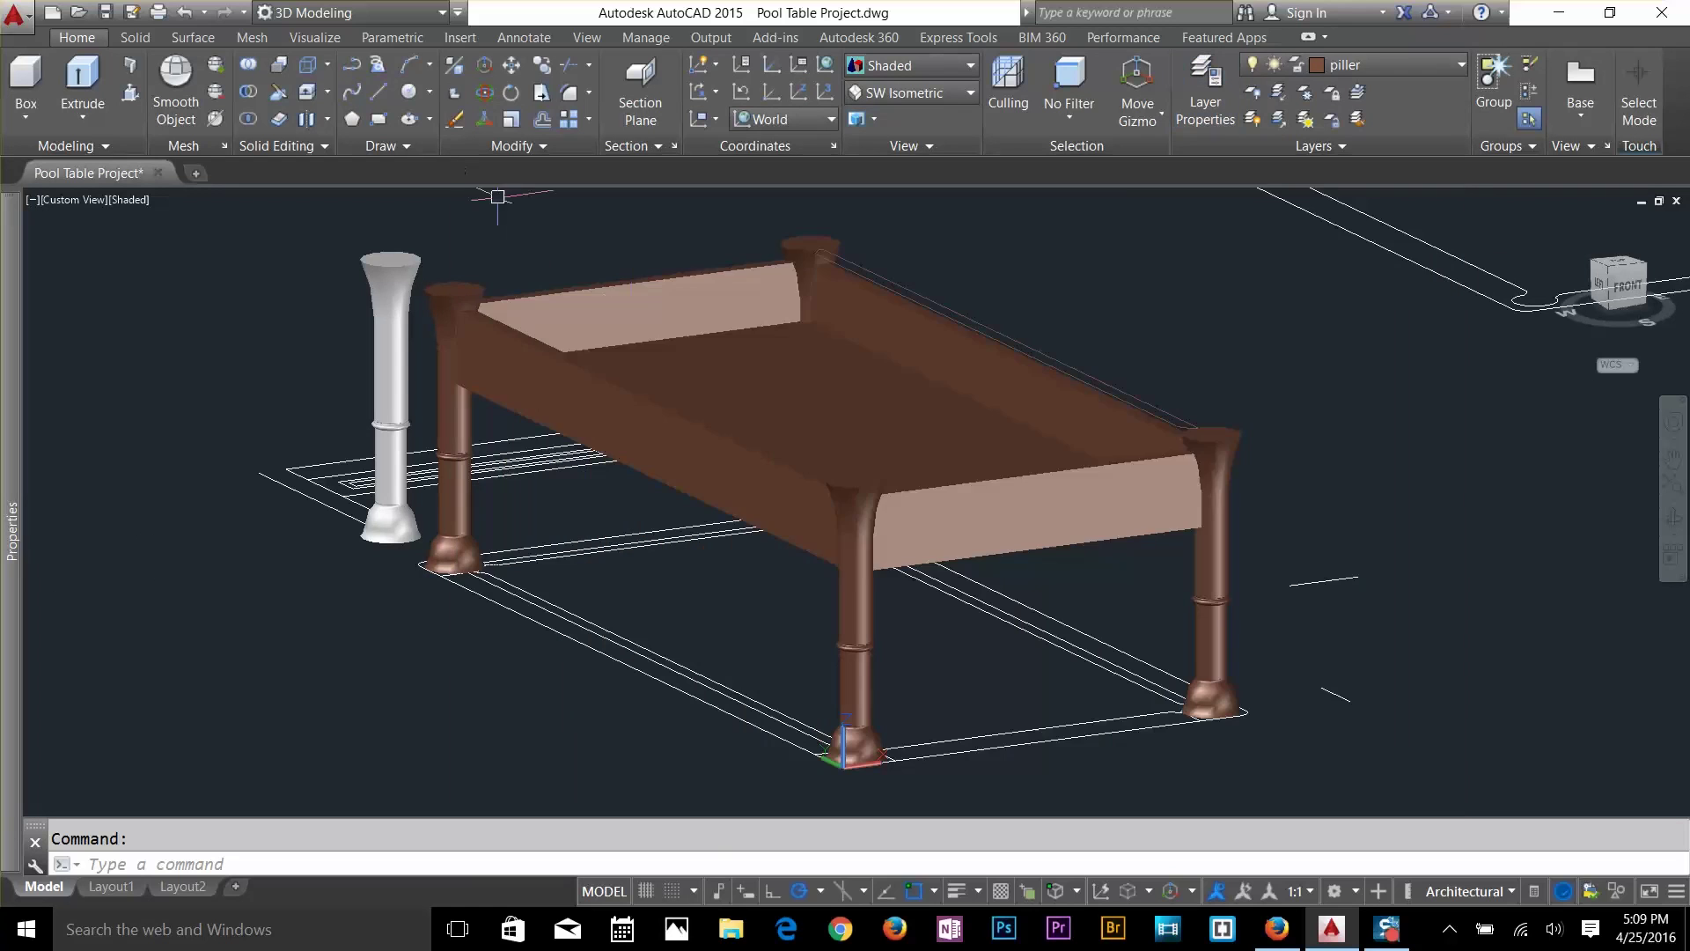
# Assign the hollow table body to the base layer.
pyautogui.click(678, 403)
pyautogui.click(1316, 71)
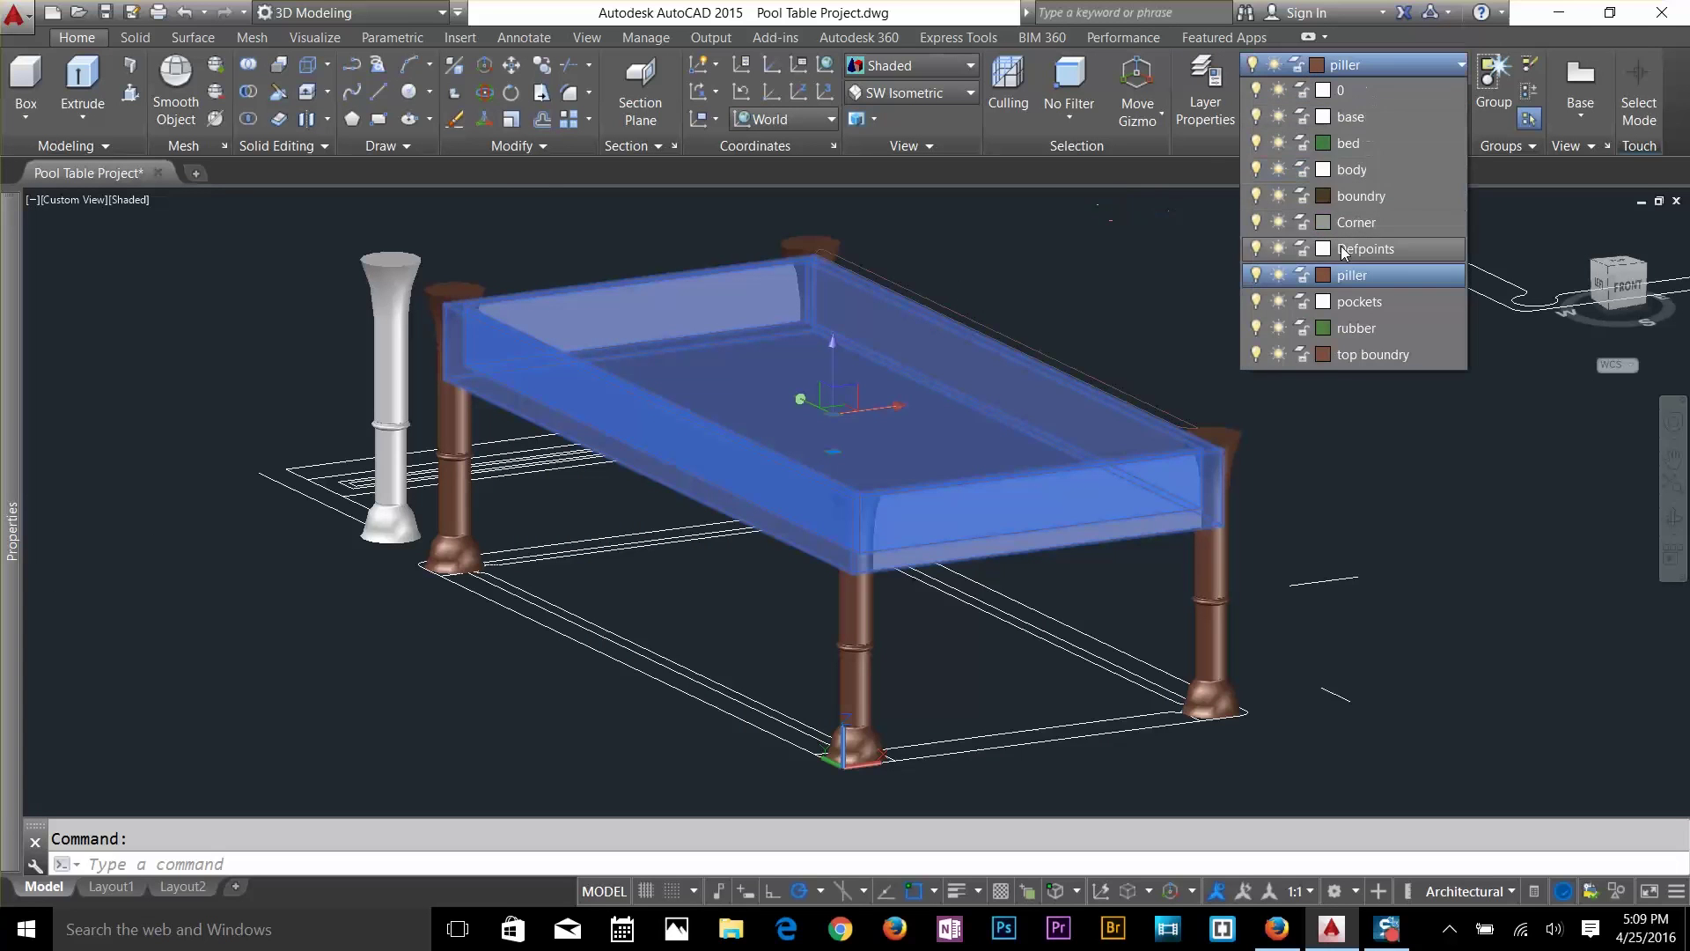
pyautogui.click(1344, 118)
pyautogui.press('Escape')
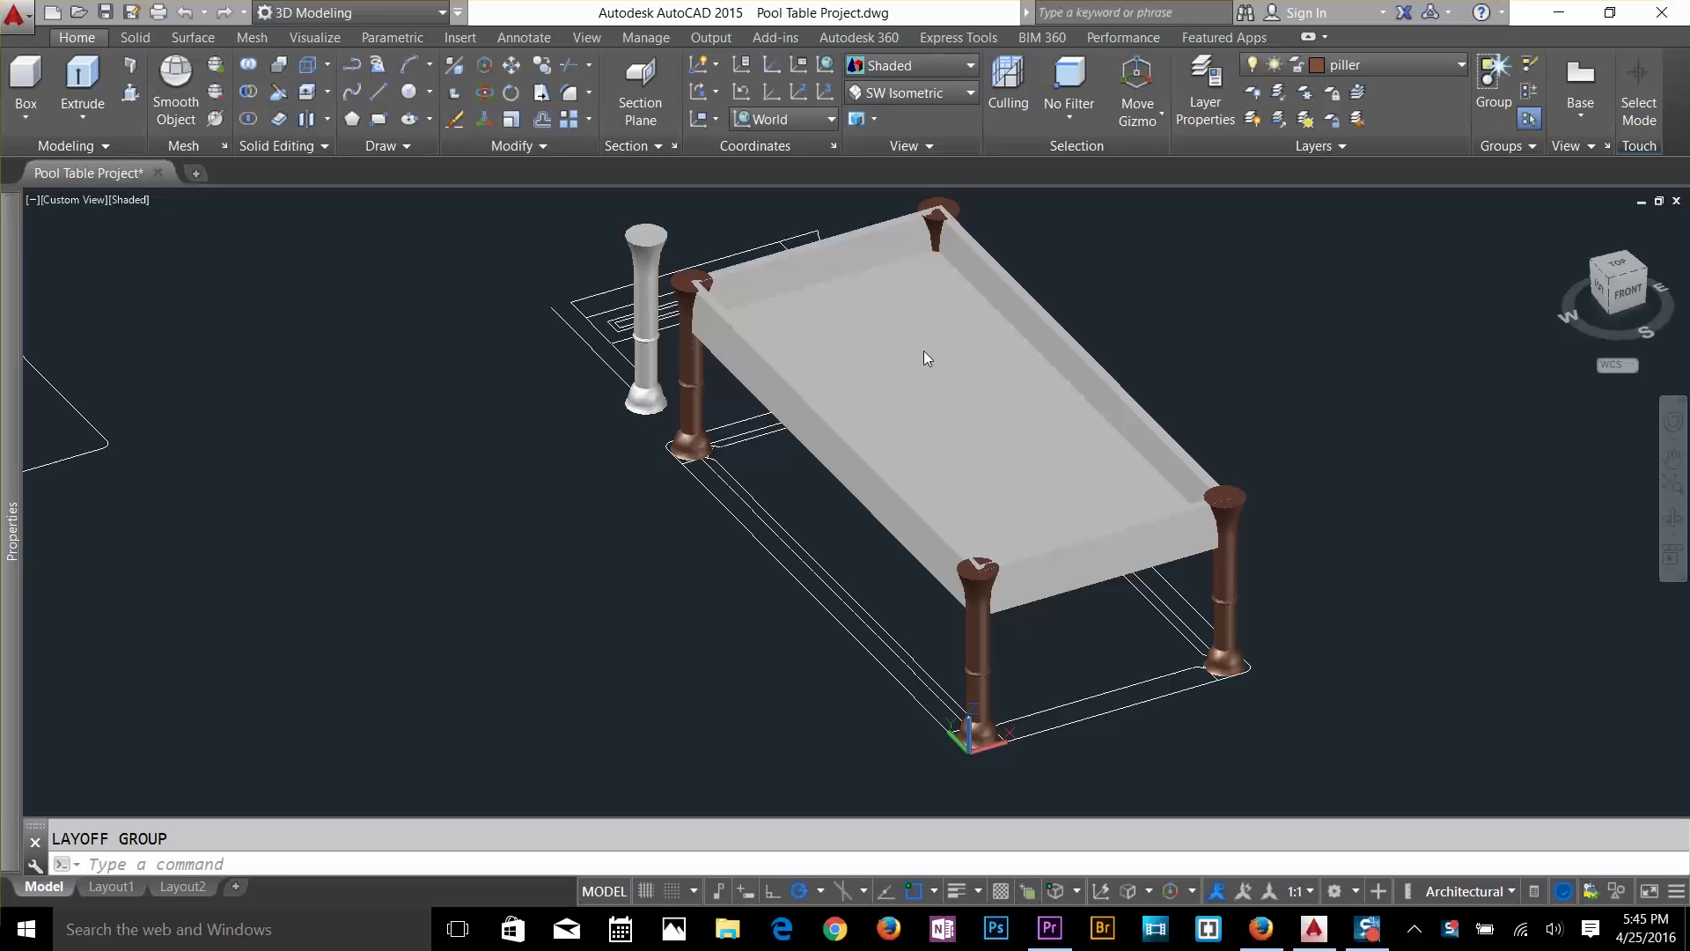
pyautogui.click(1256, 100)
pyautogui.click(1237, 497)
pyautogui.press('Escape')
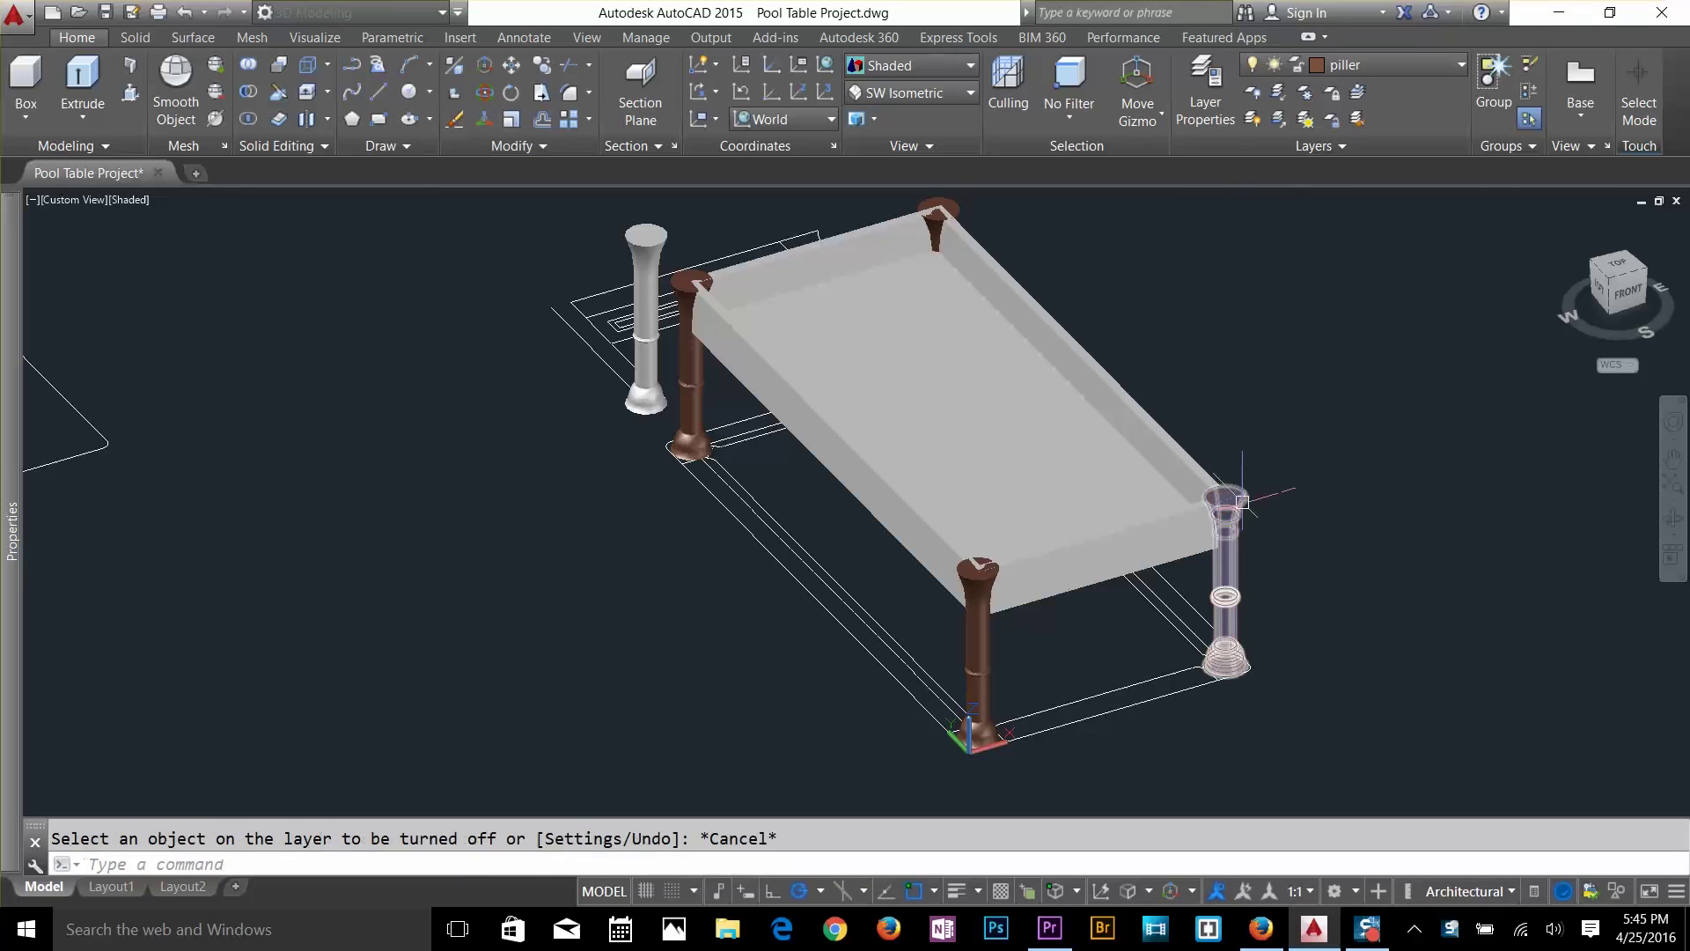
# Turn off the base layer to hide the hollow table body.
pyautogui.click(1302, 67)
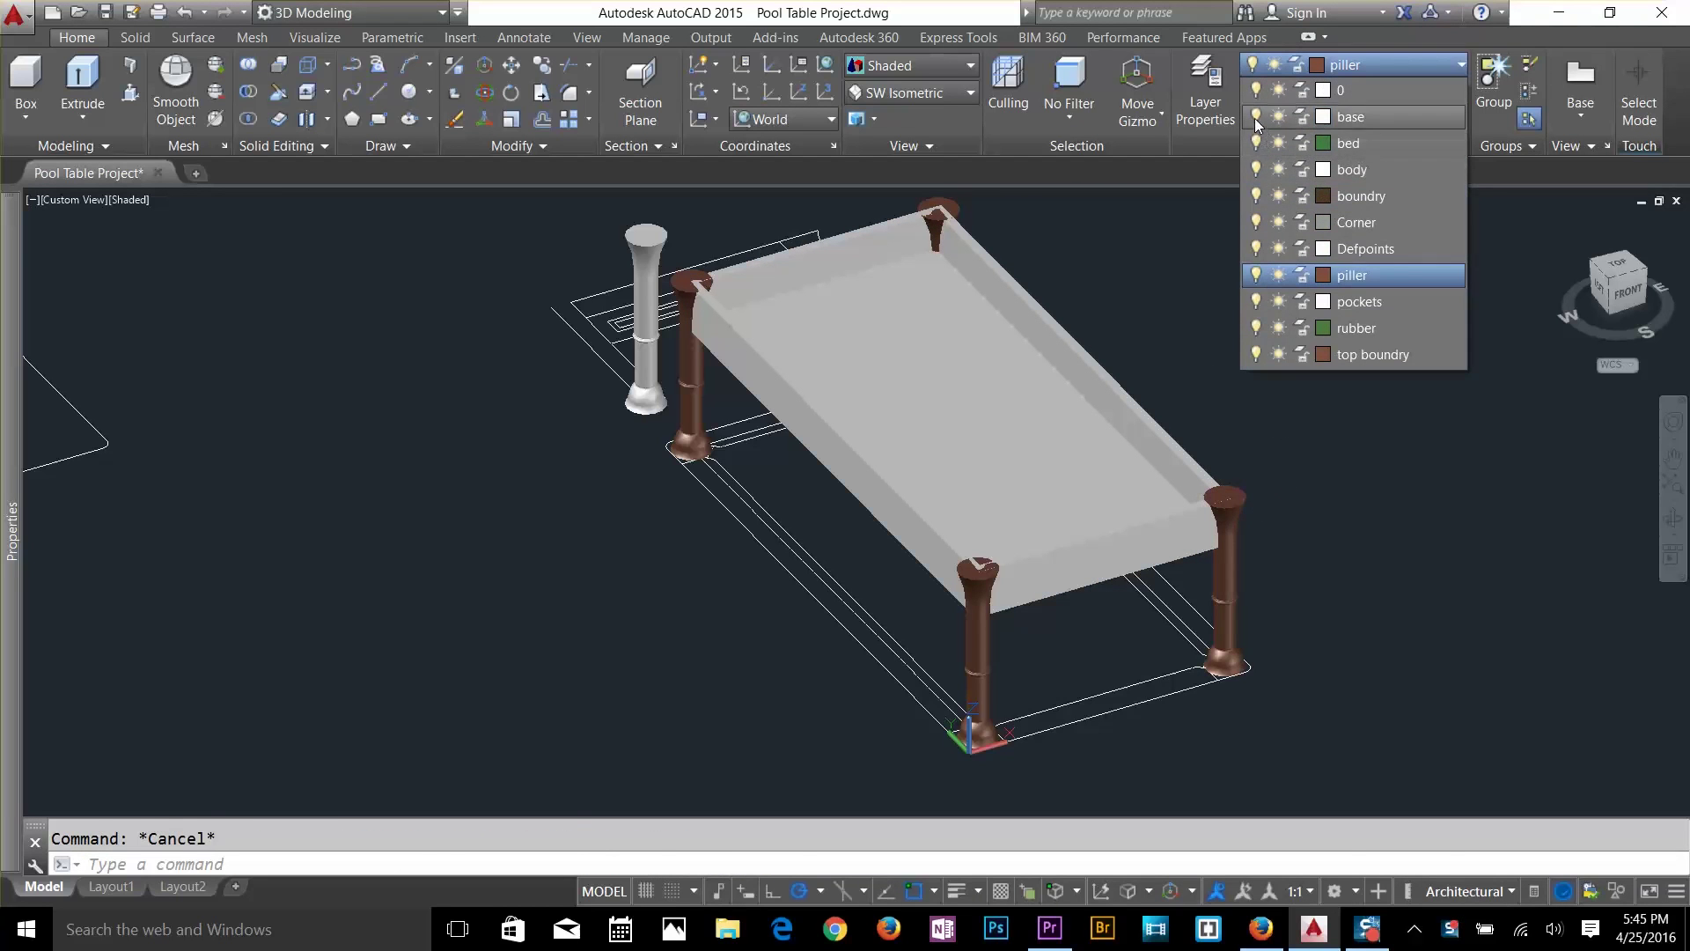
pyautogui.click(1256, 143)
pyautogui.click(1316, 64)
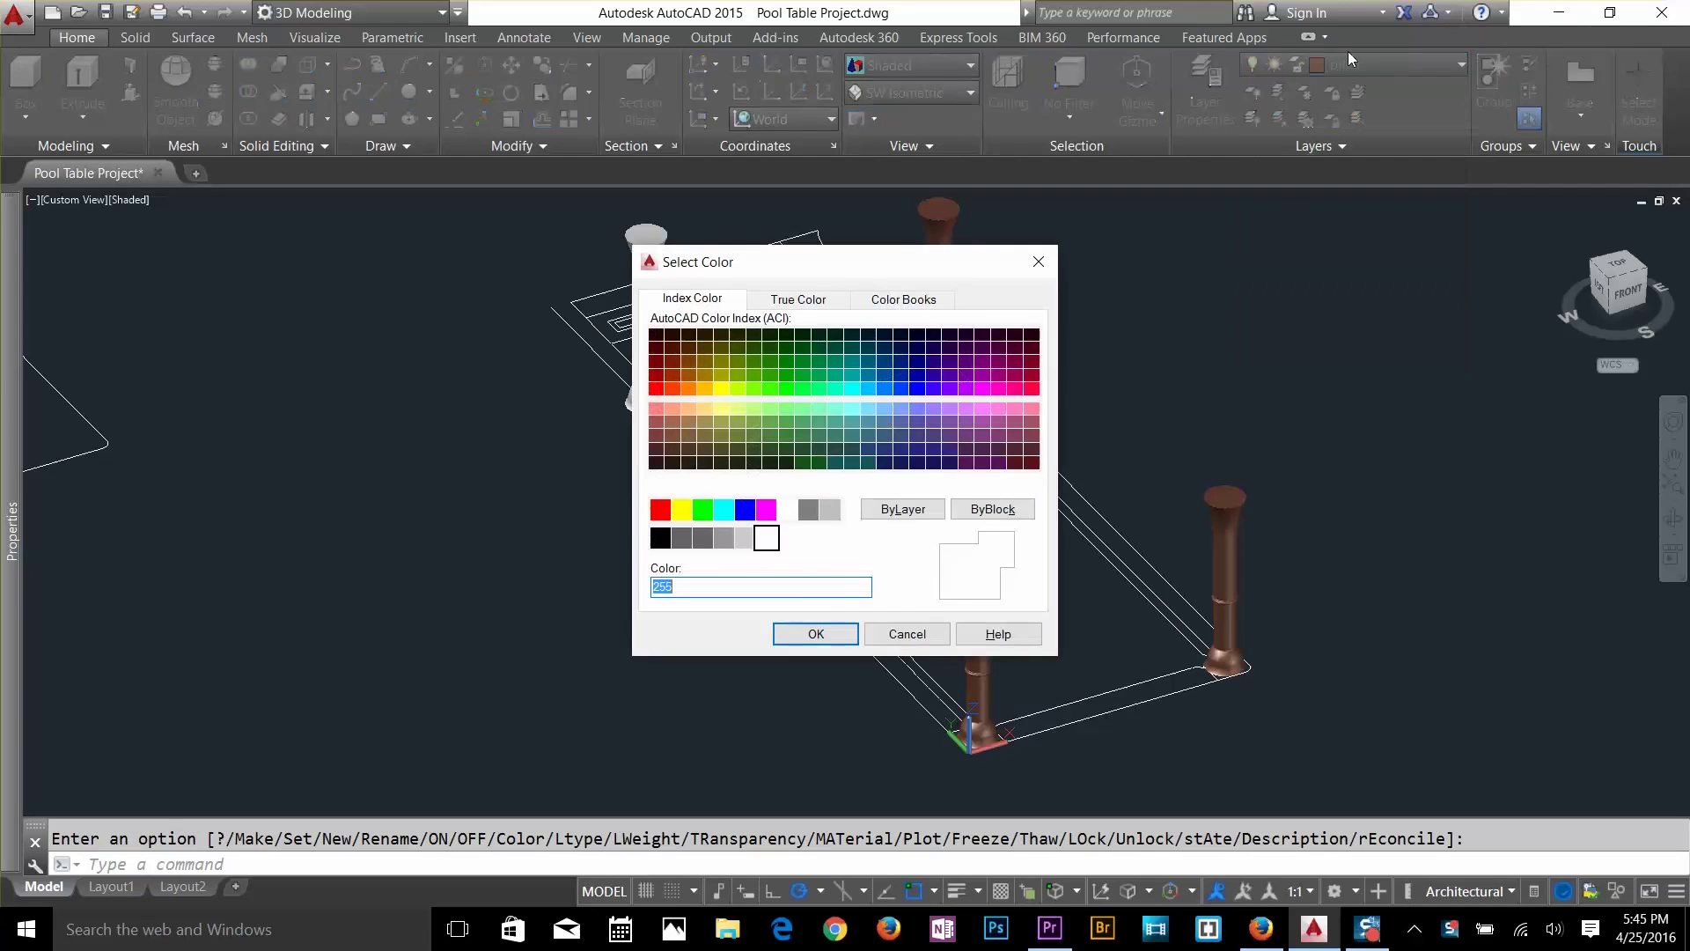
pyautogui.click(906, 632)
# Make layer 0 current and turn off the piller layer to hide the brown corner legs.
pyautogui.click(1366, 71)
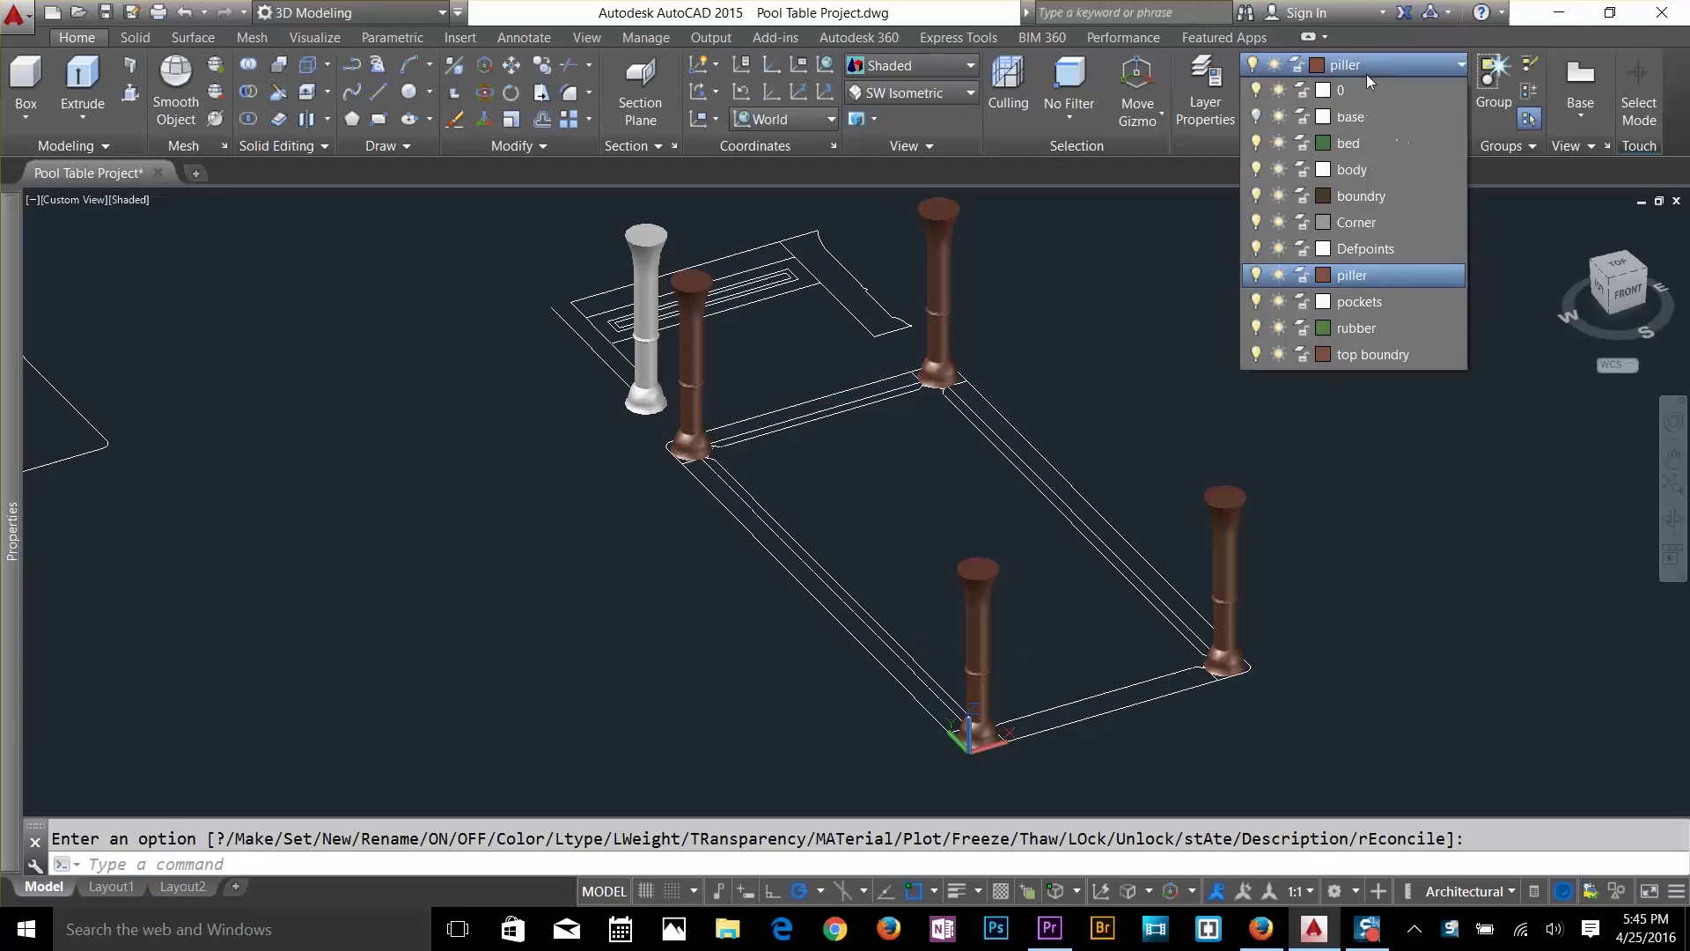
pyautogui.click(1359, 90)
pyautogui.click(1364, 64)
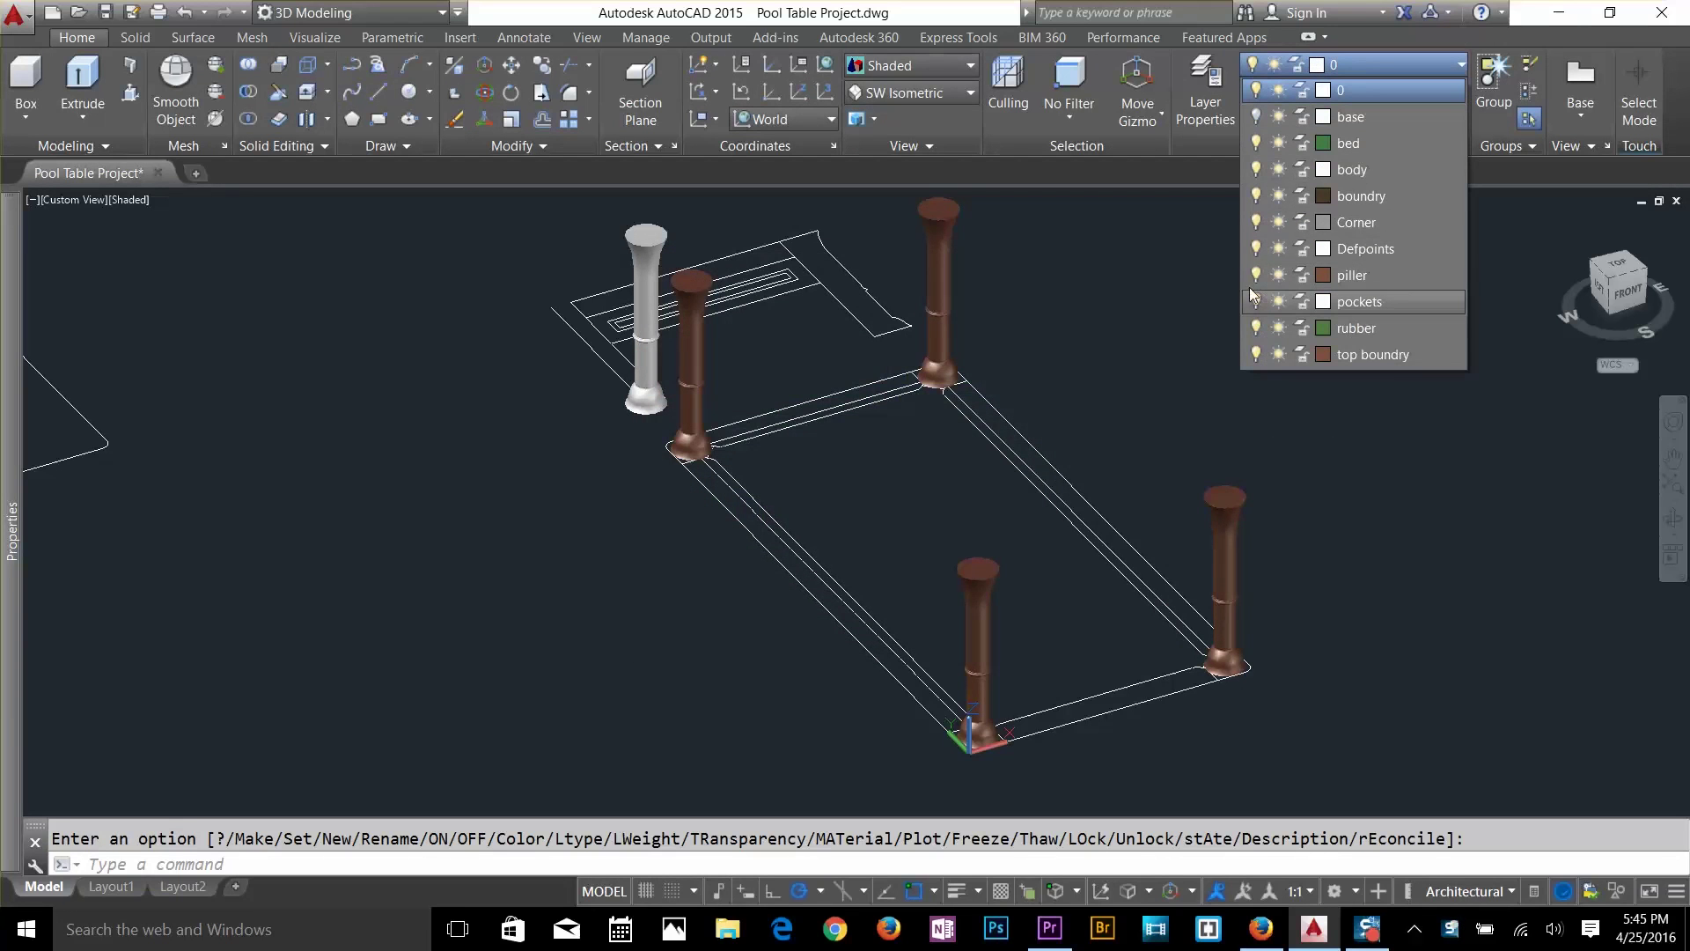
pyautogui.click(1255, 276)
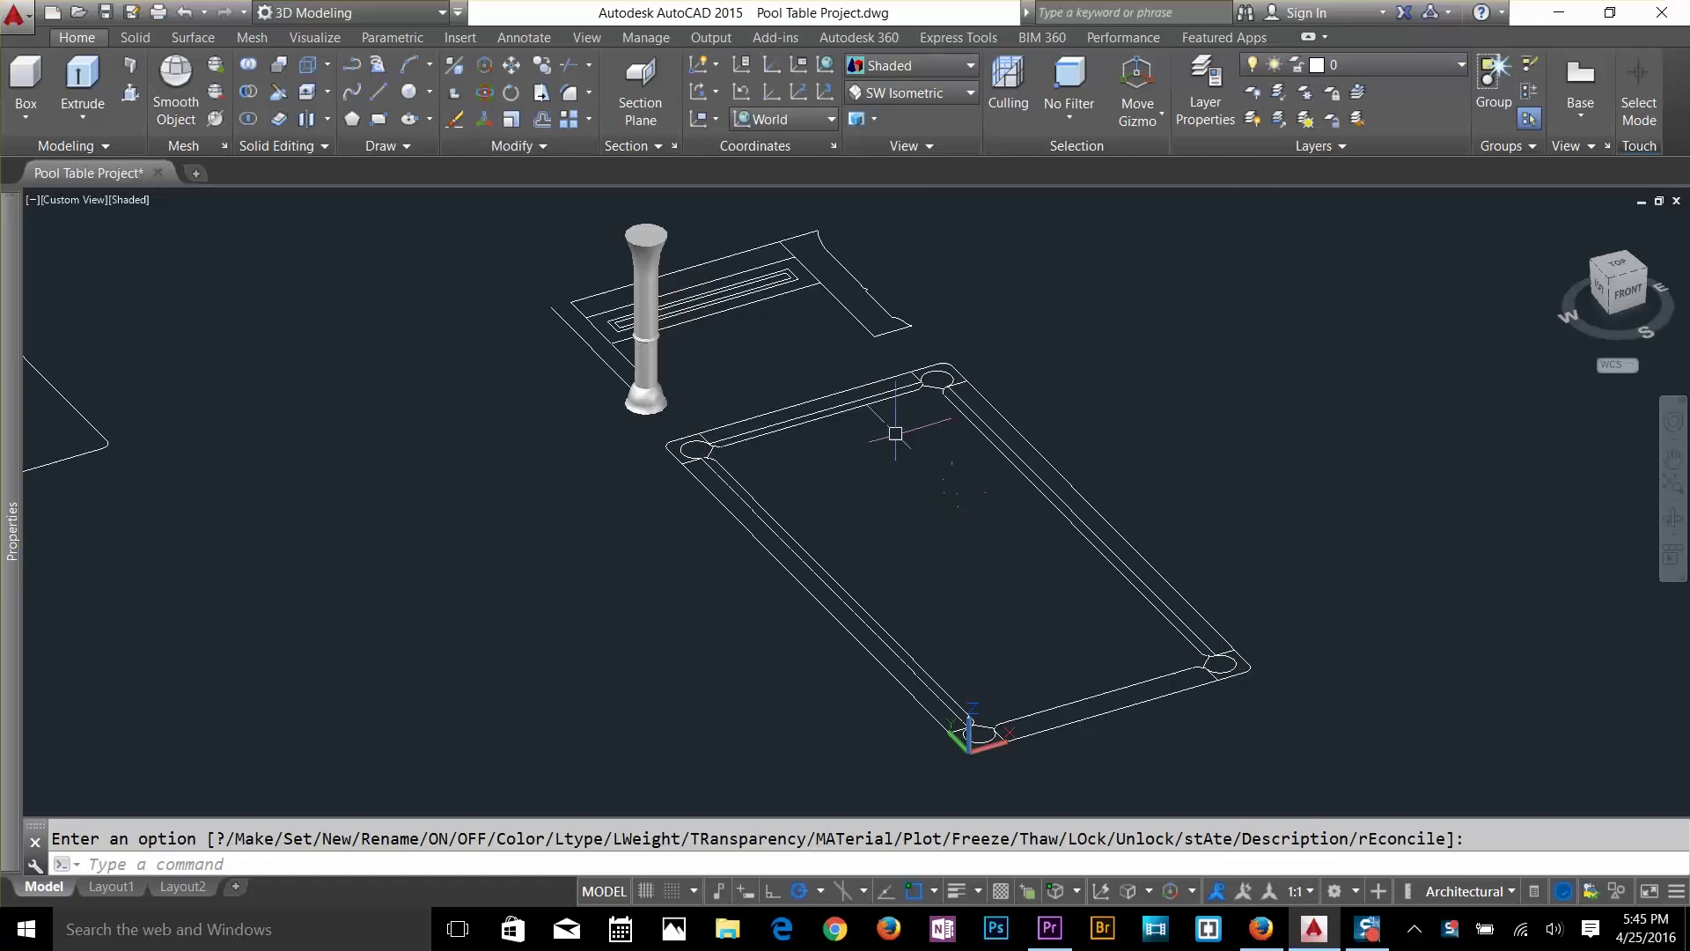
# Create a closed boundary polyline inside the round pocket outline at the far corner of the table's 2D plan.
pyautogui.scroll(3, 895, 370)
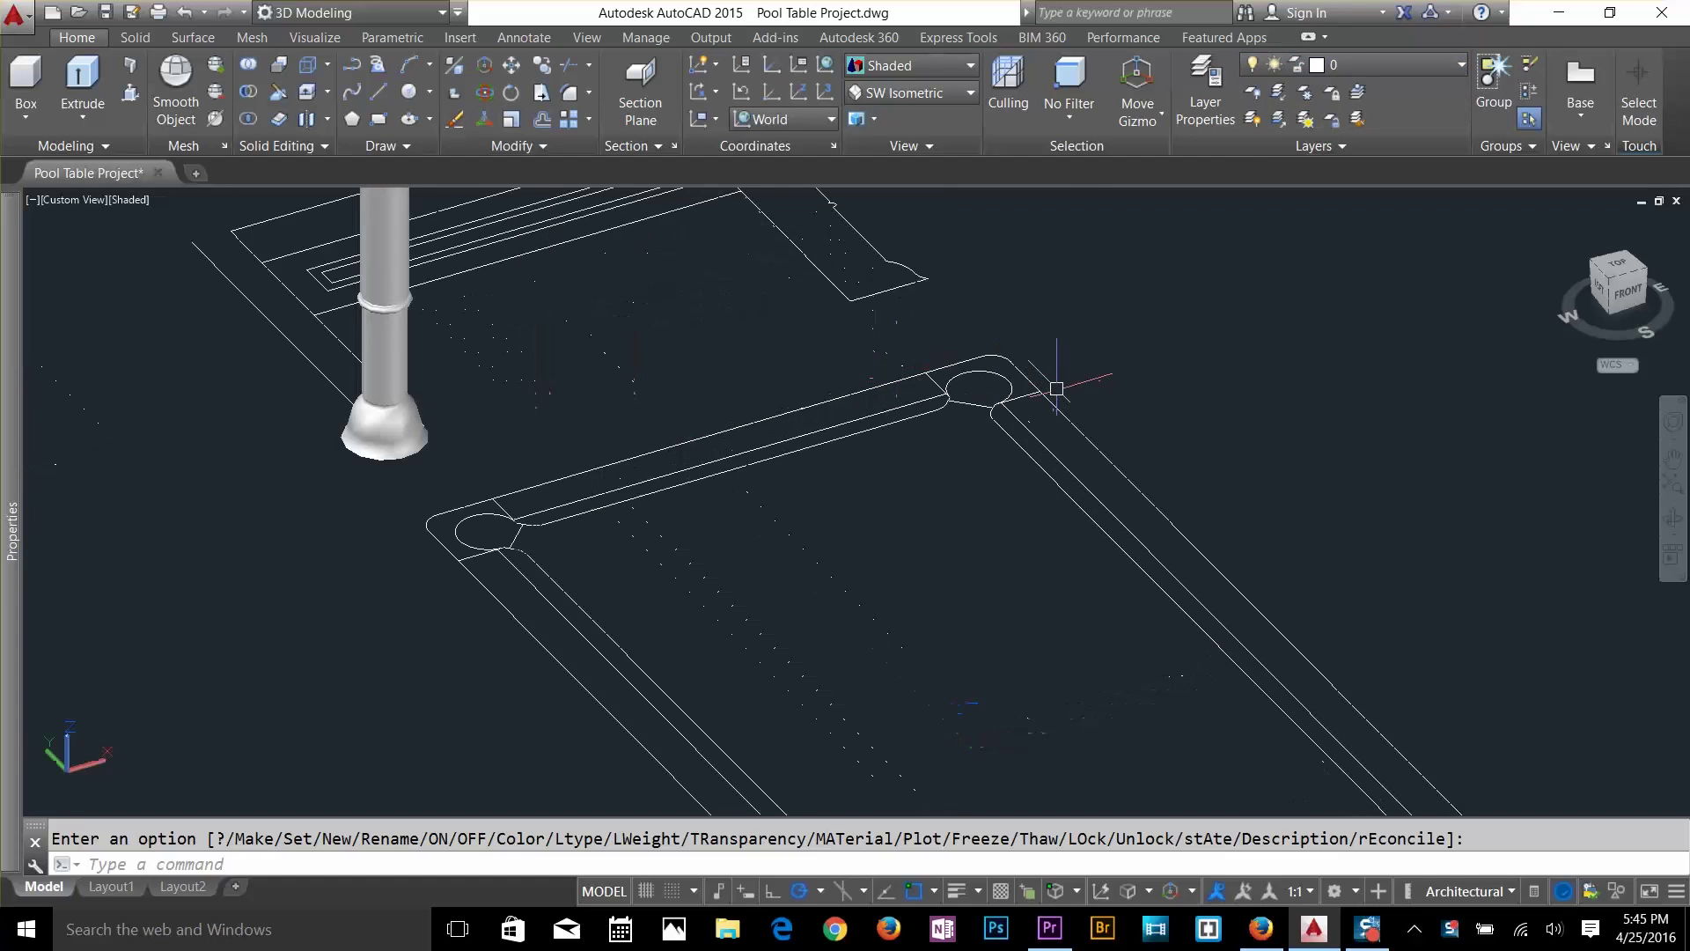
pyautogui.press('Escape')
pyautogui.scroll(3, 967, 370)
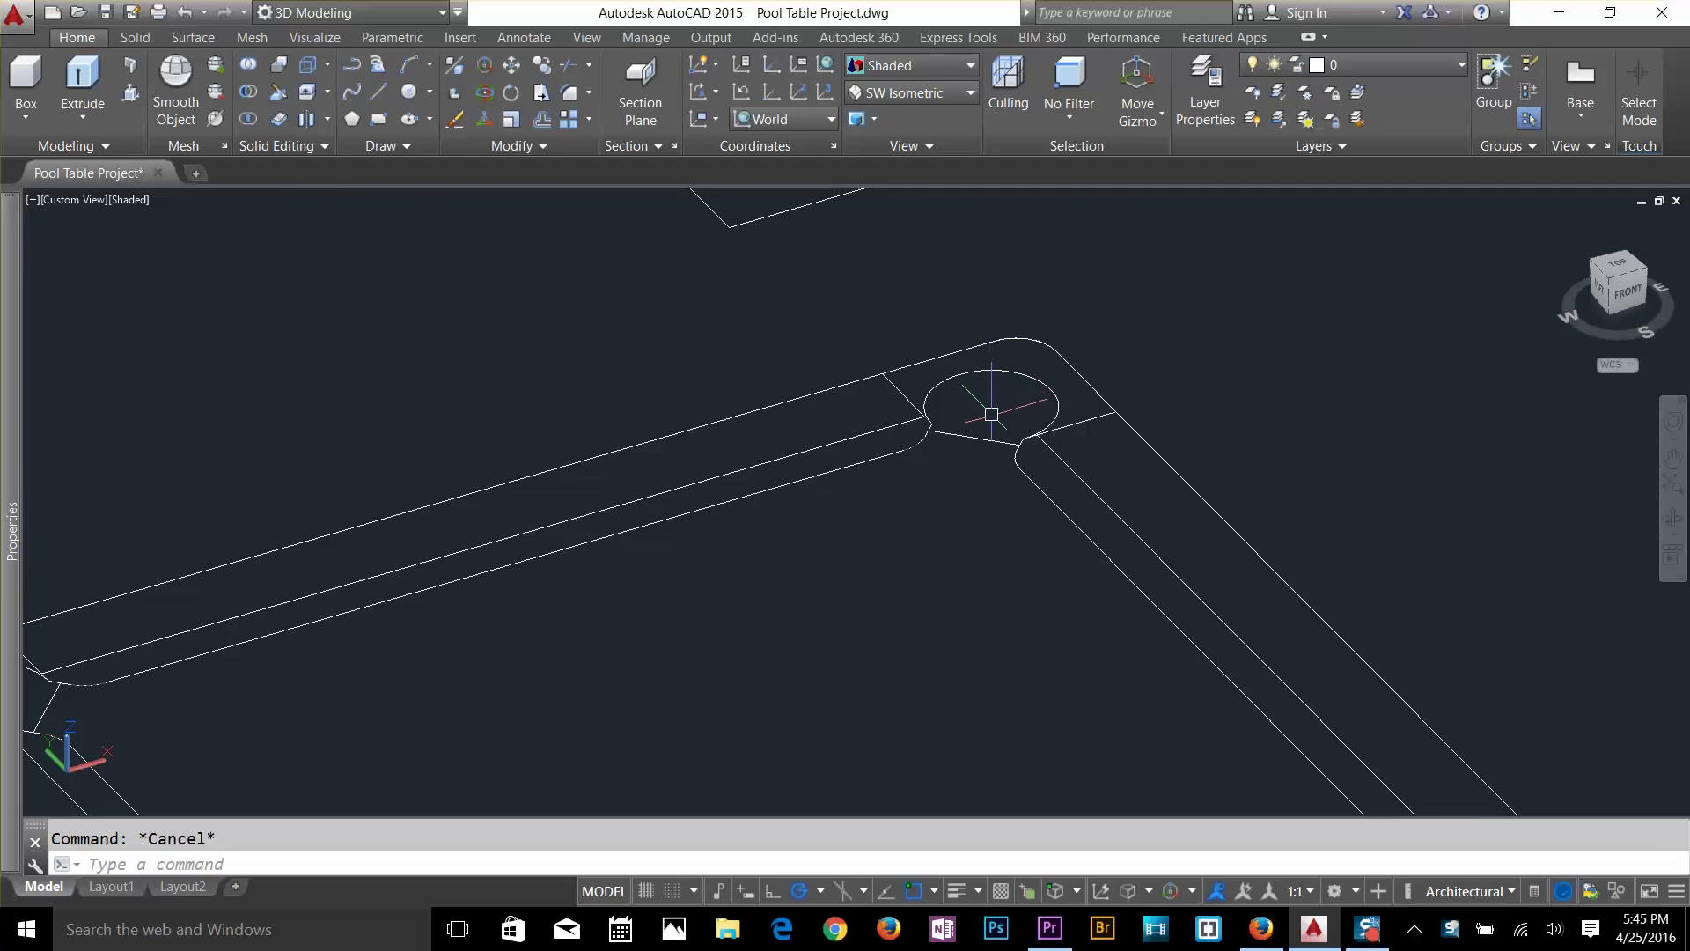
pyautogui.press('Return')
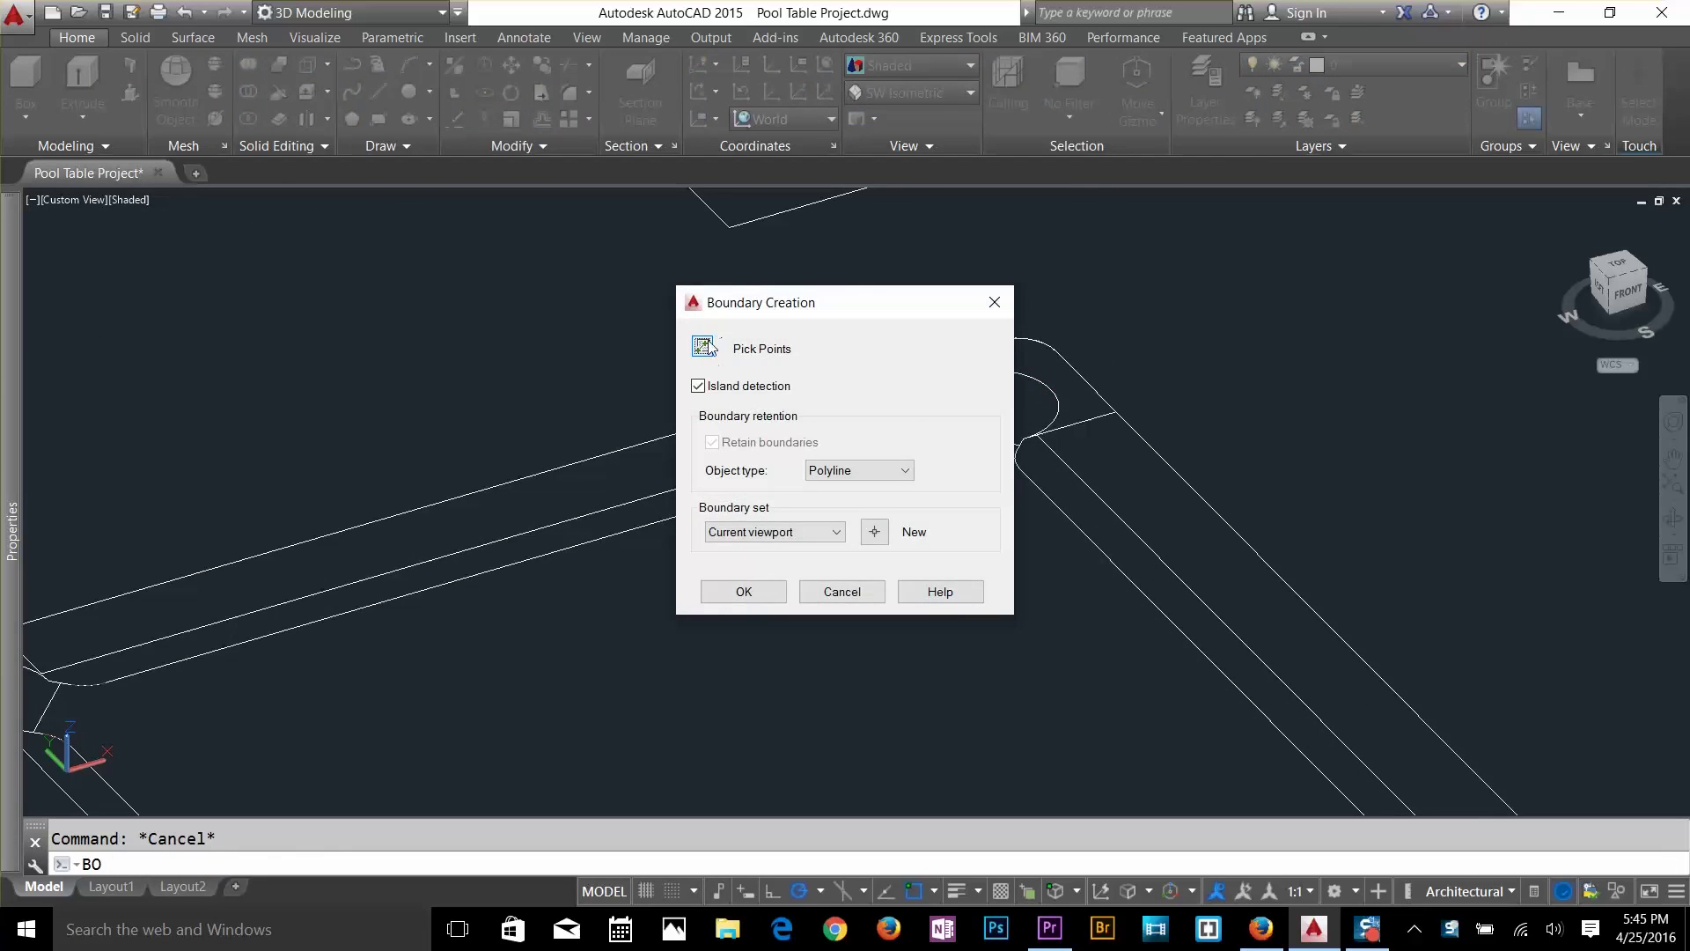
pyautogui.click(704, 345)
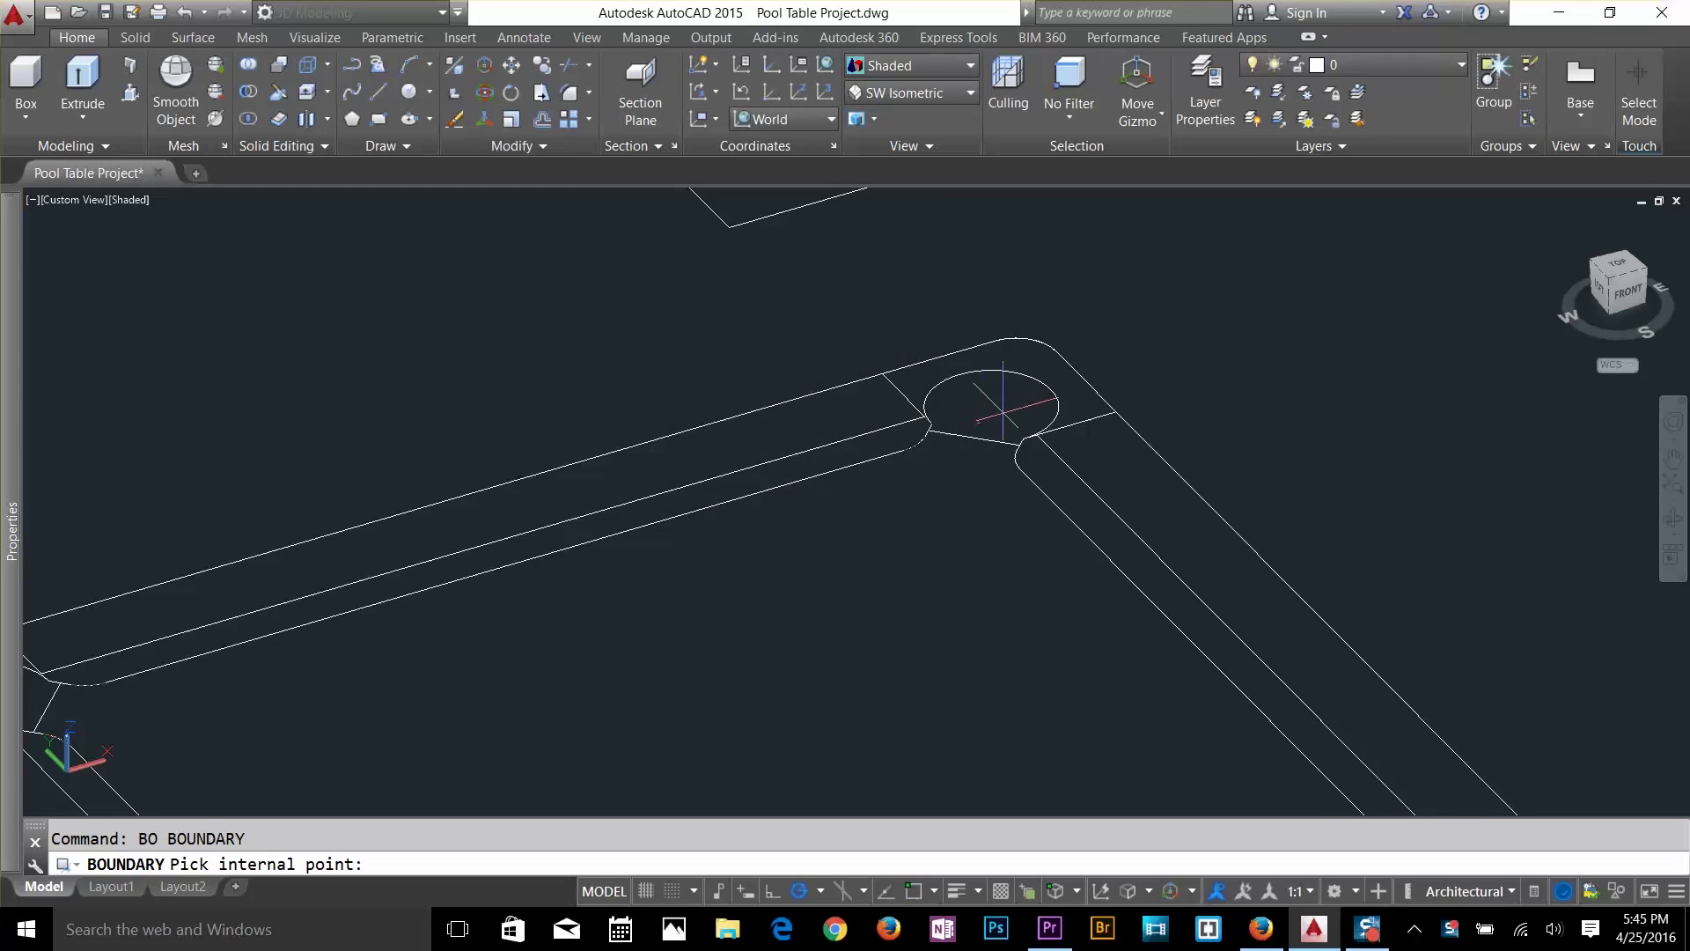
pyautogui.scroll(5, 1003, 409)
pyautogui.click(989, 407)
pyautogui.press('Return')
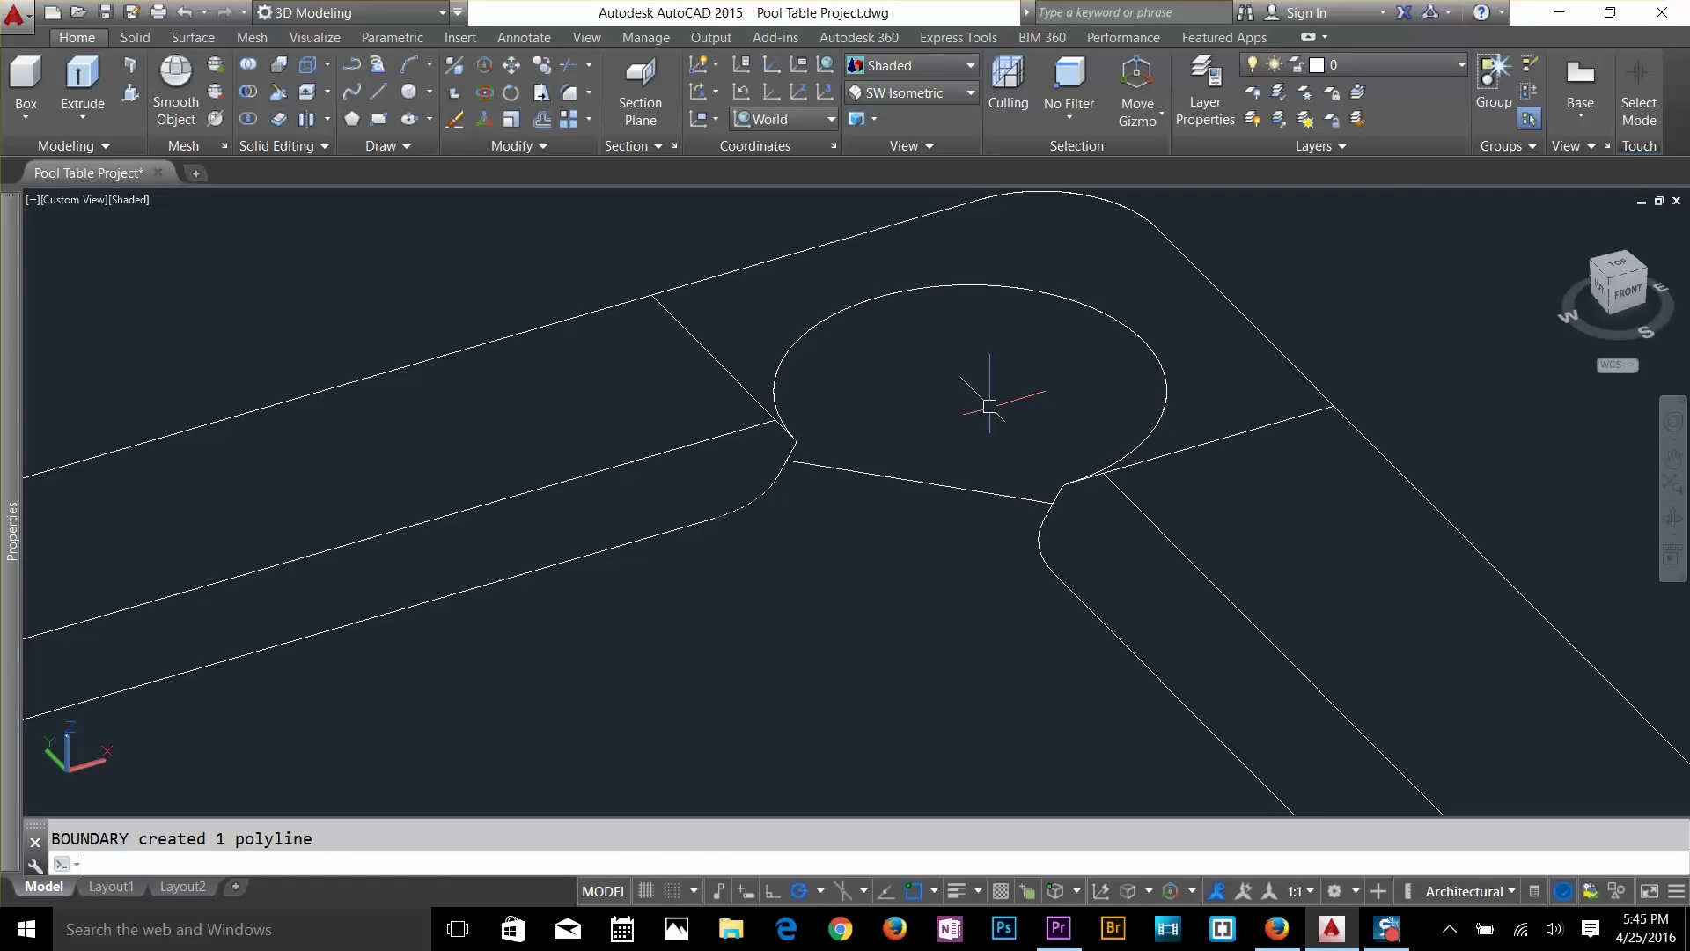
# Offset the far corner's pocket boundary inward by .6.
pyautogui.write('o')
pyautogui.press('Return')
pyautogui.write('.6')
pyautogui.press('Return')
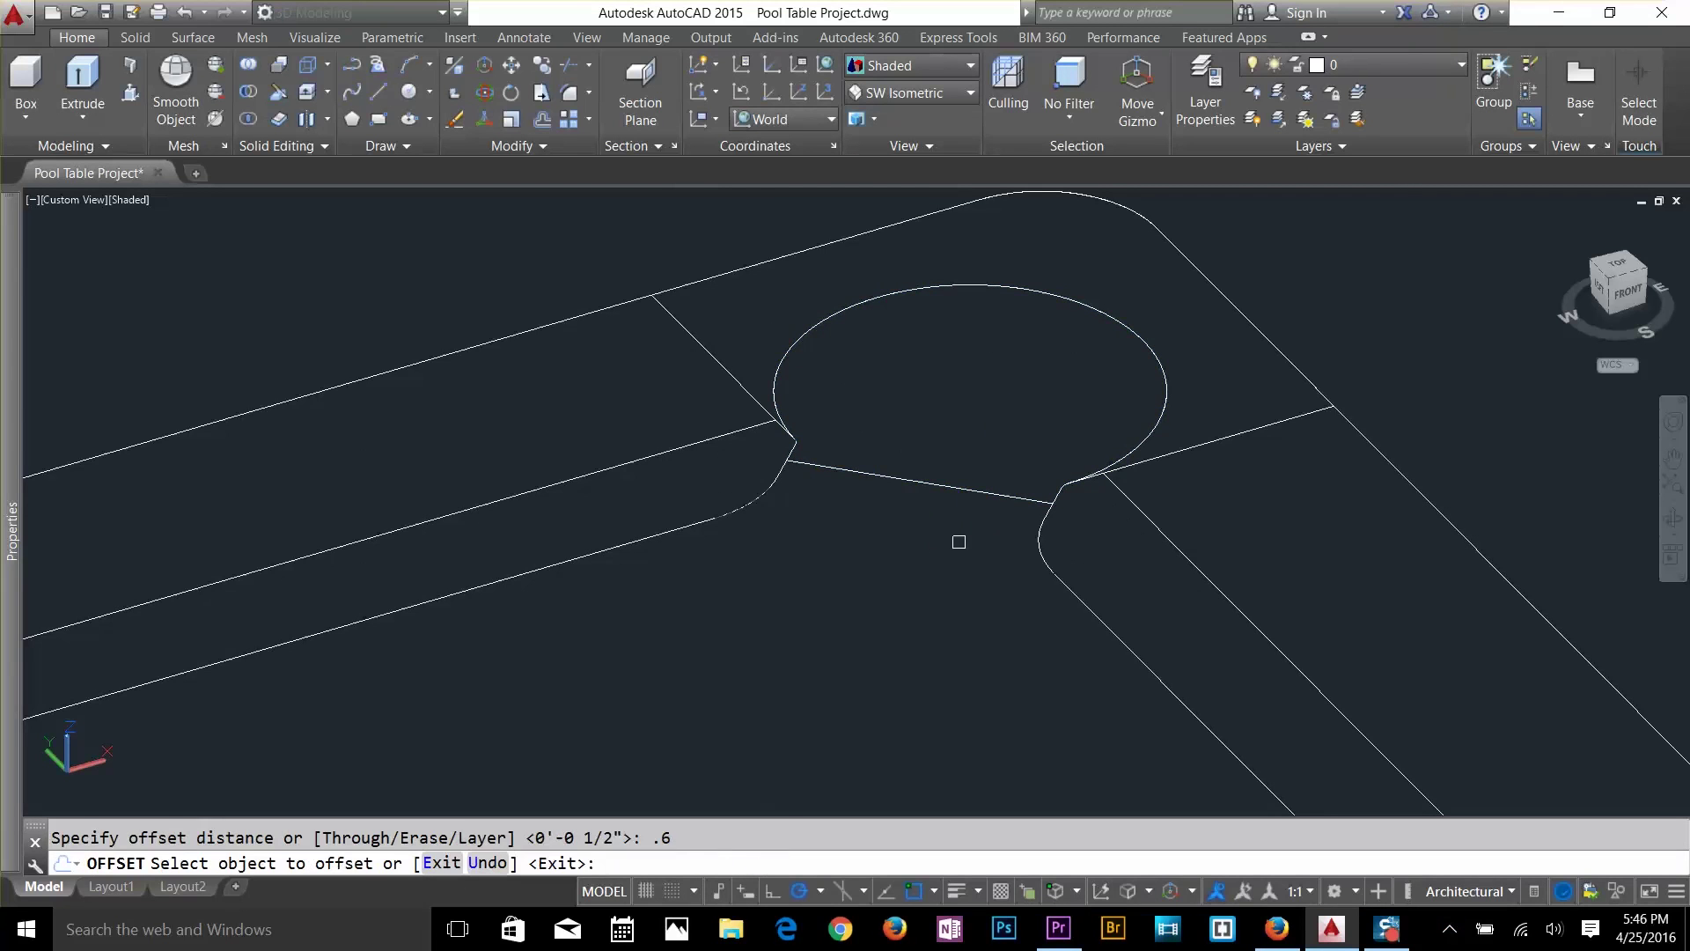
pyautogui.click(964, 490)
pyautogui.click(1006, 418)
pyautogui.press('Escape')
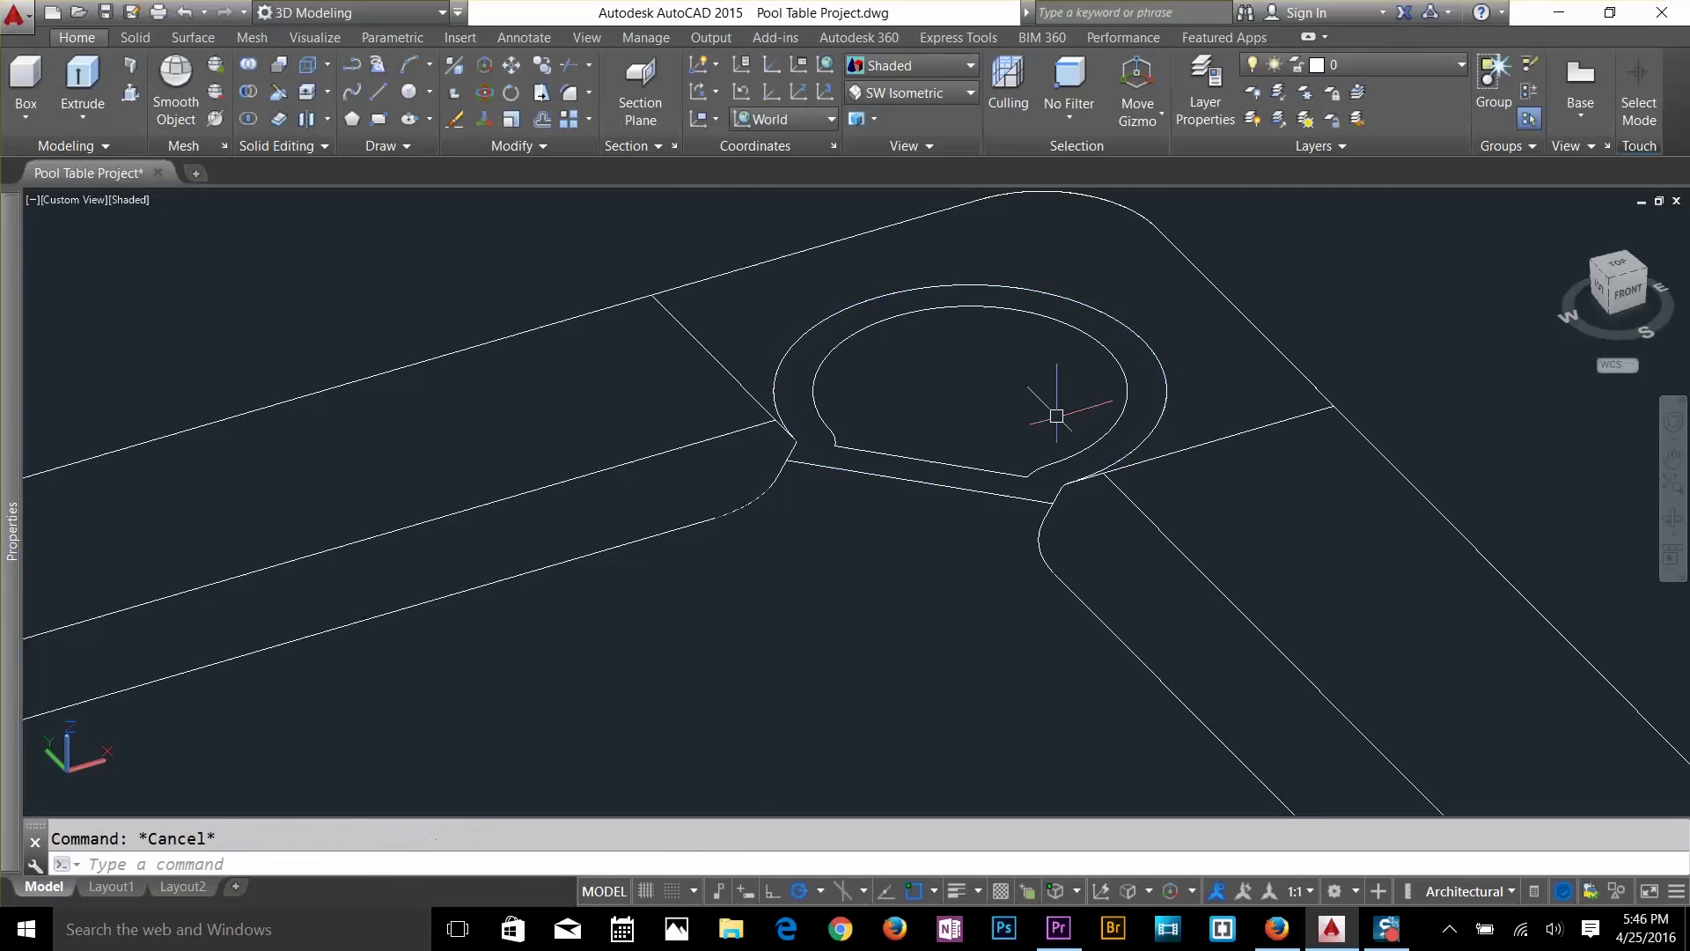
# Extrude the inner offset pocket outline to a height of 4 inches.
pyautogui.write('EXt')
pyautogui.press('Return')
pyautogui.click(1012, 473)
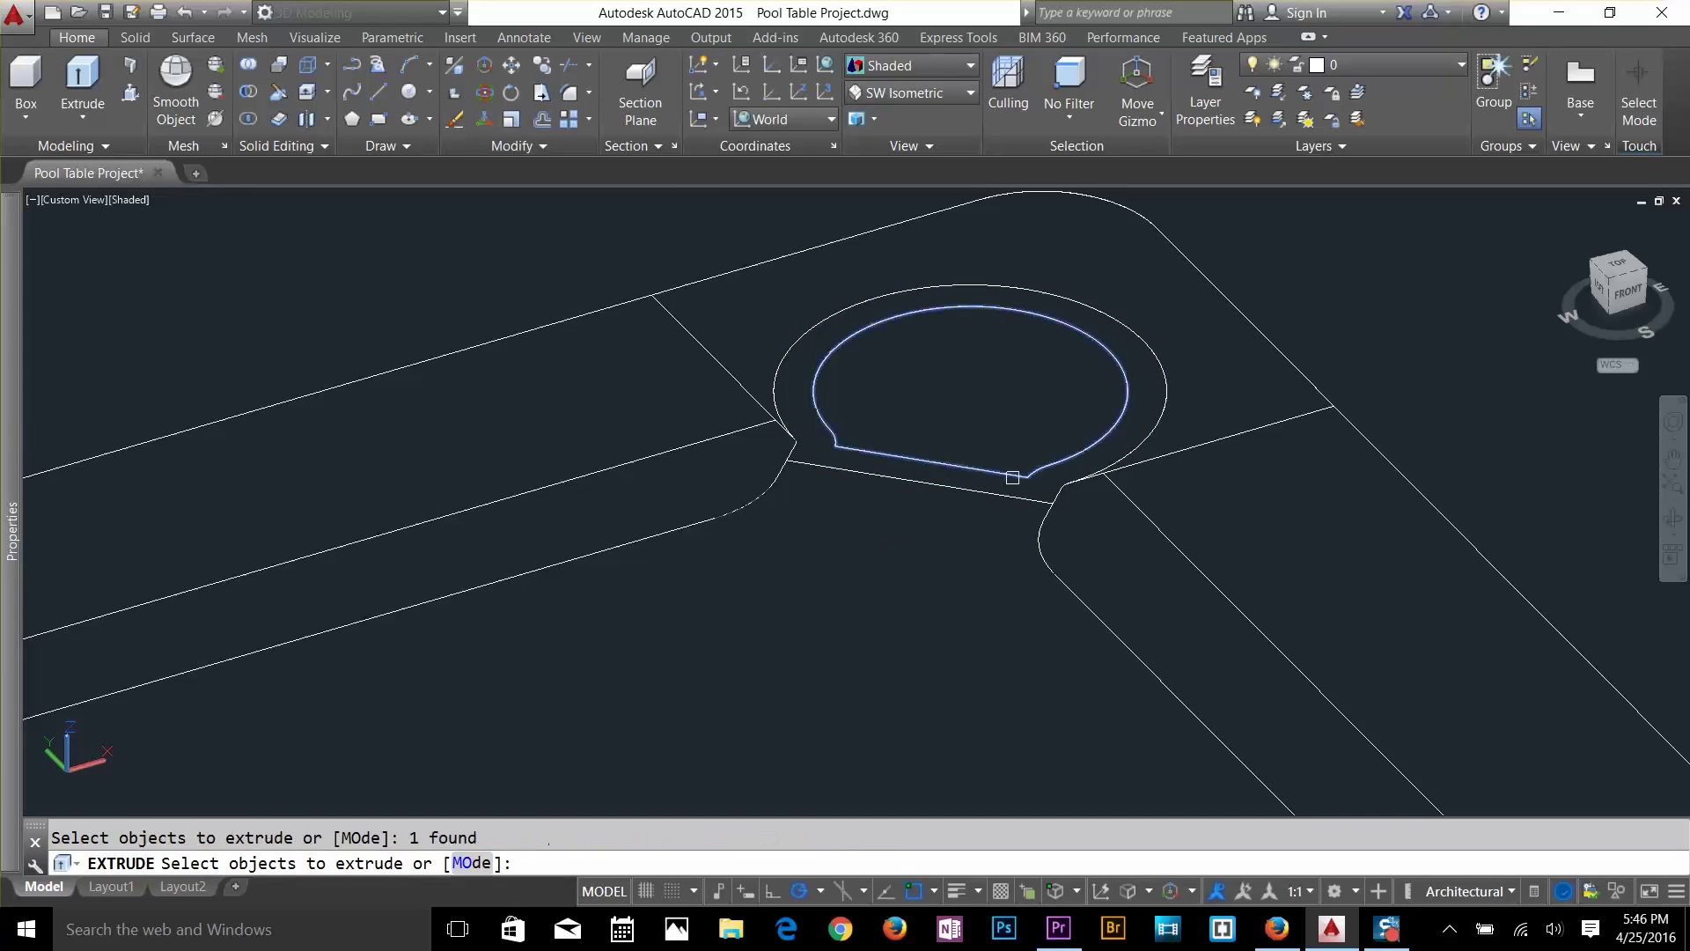
pyautogui.press('Return')
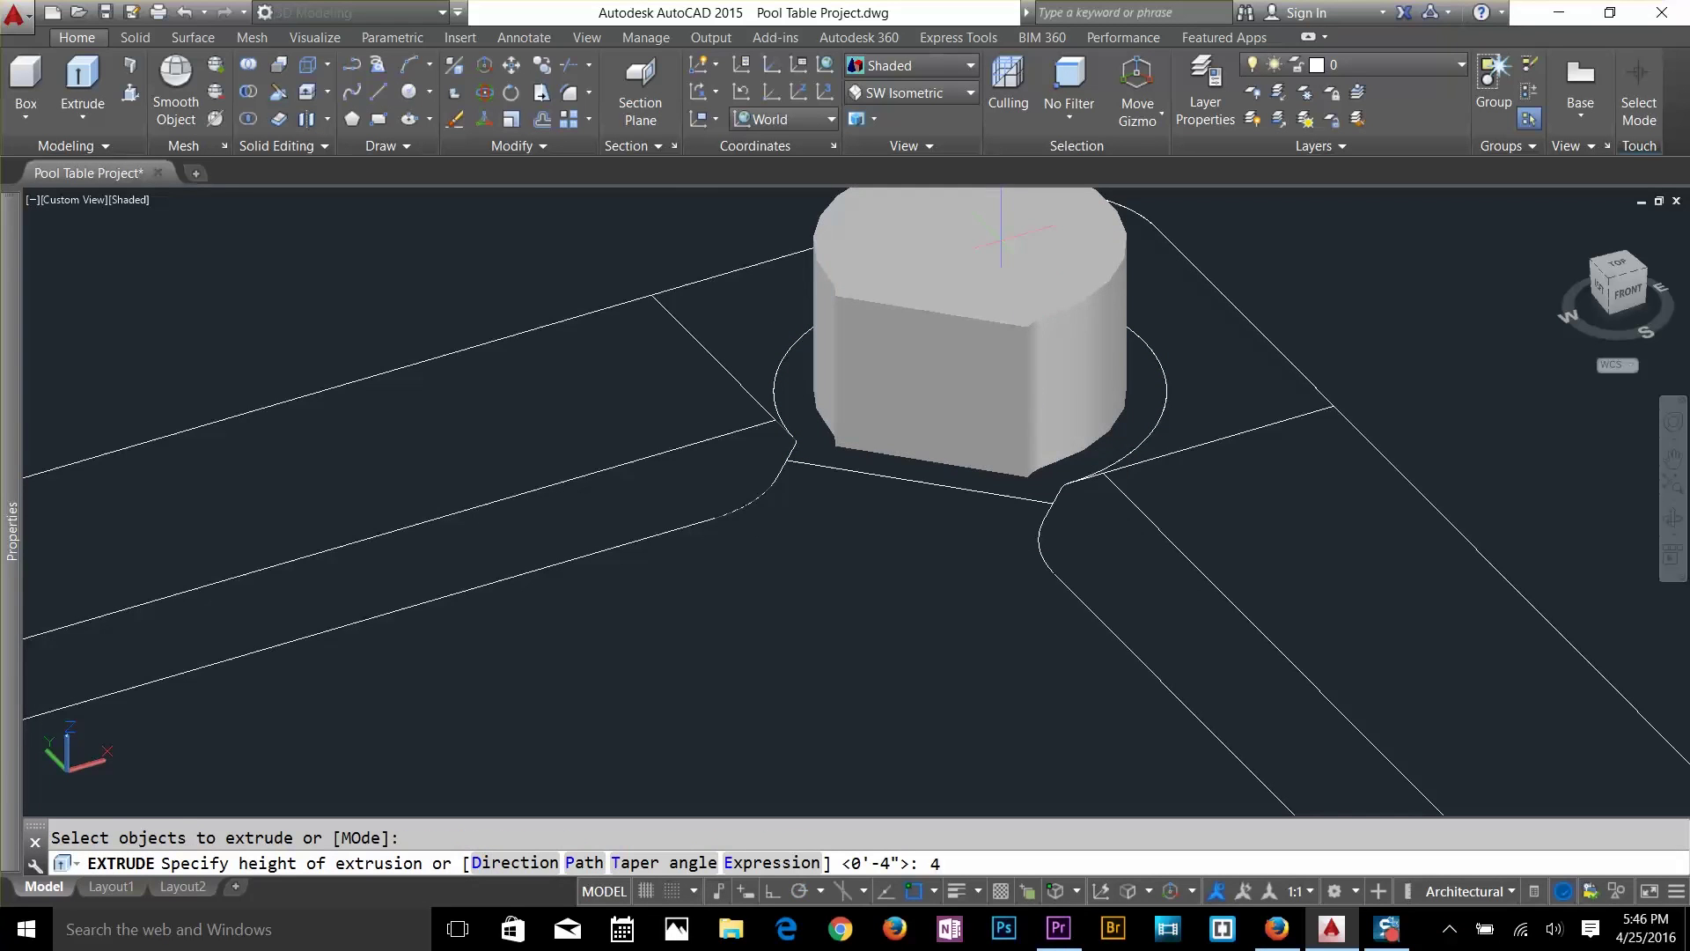
pyautogui.press('Return')
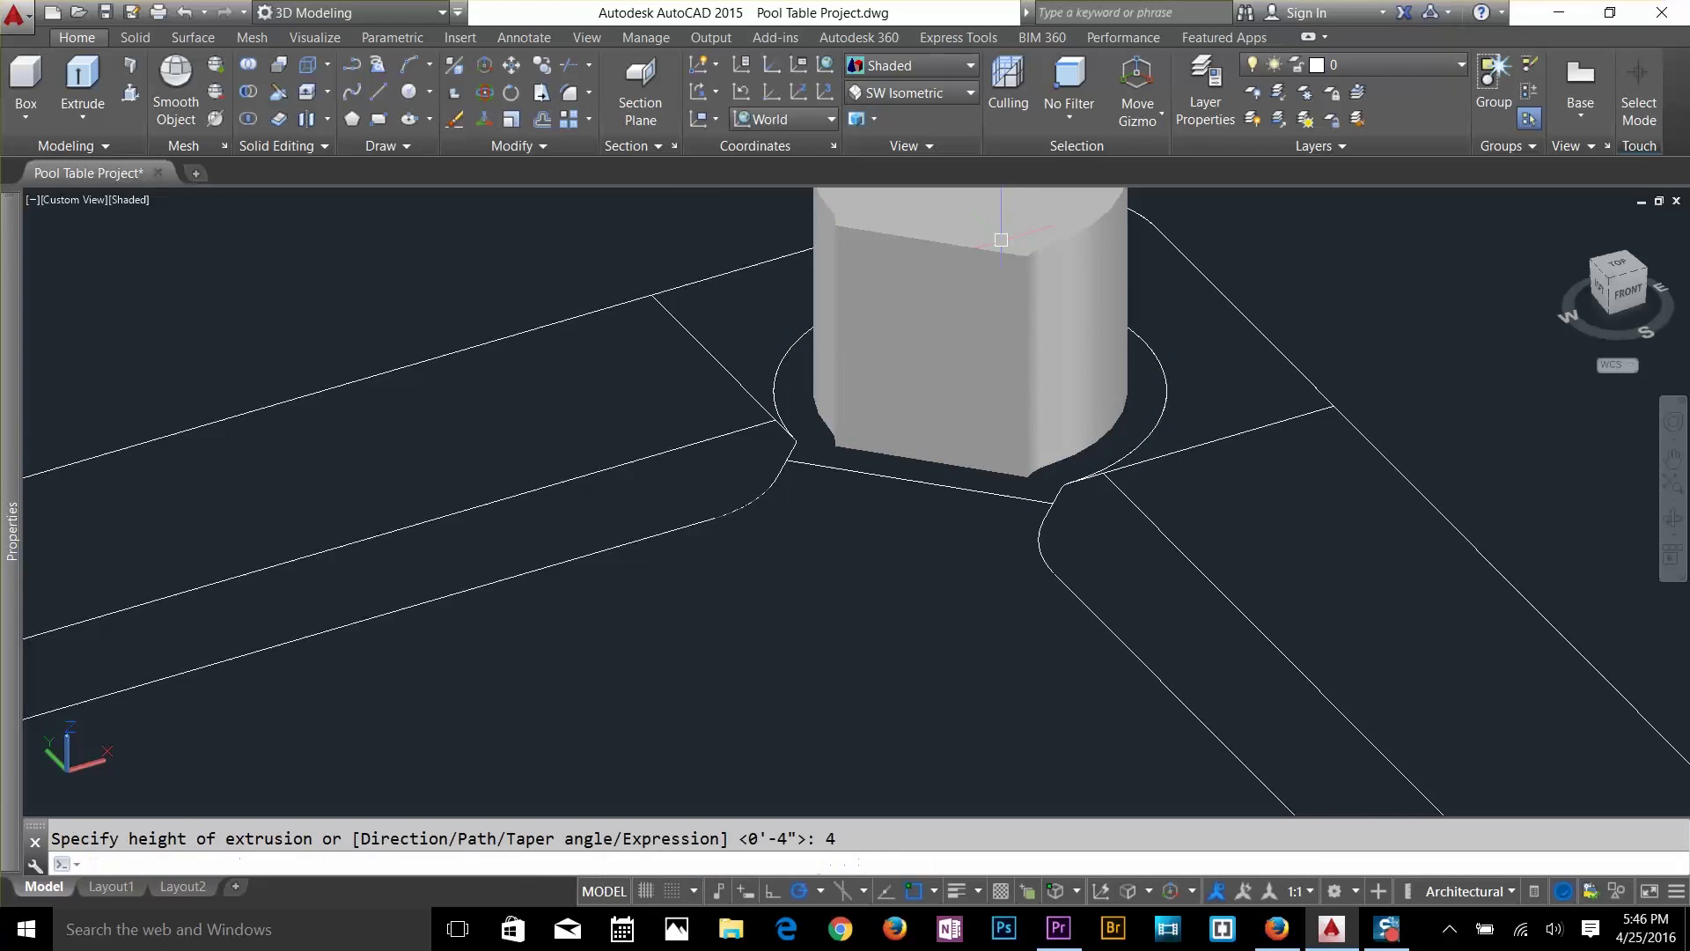
# Mirror the extruded pocket solid about the midpoint of the adjoining short side onto the neighbouring corner, keeping the original.
pyautogui.scroll(-8, 1087, 388)
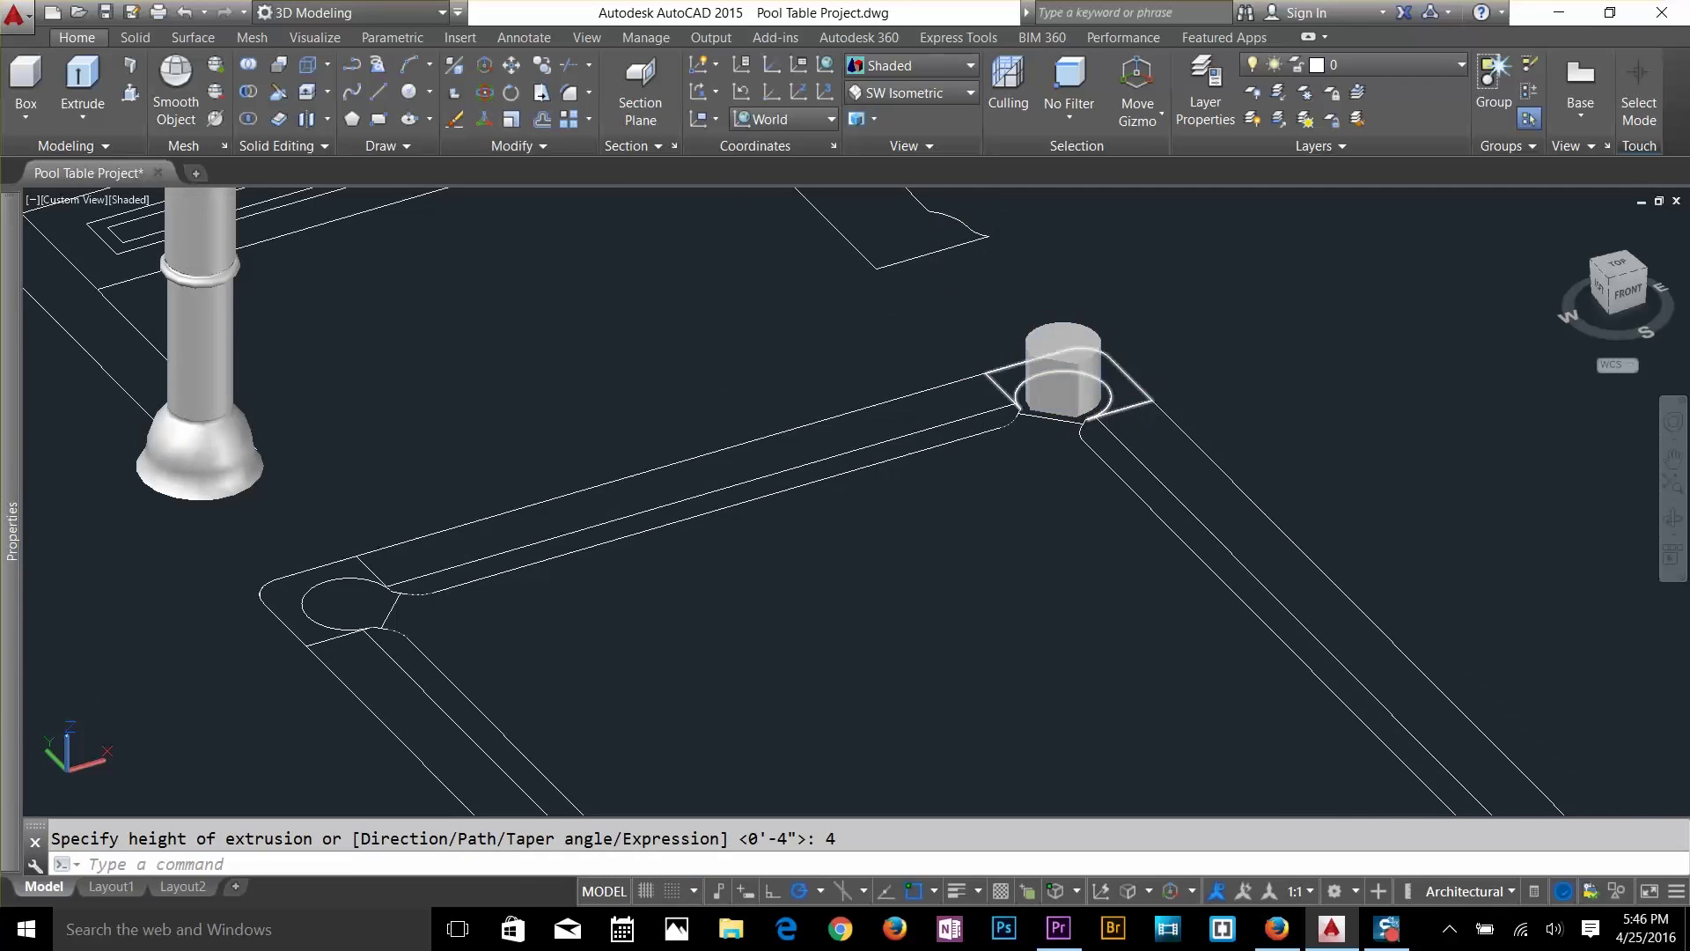
pyautogui.press('Escape')
pyautogui.press('Return')
pyautogui.click(1065, 374)
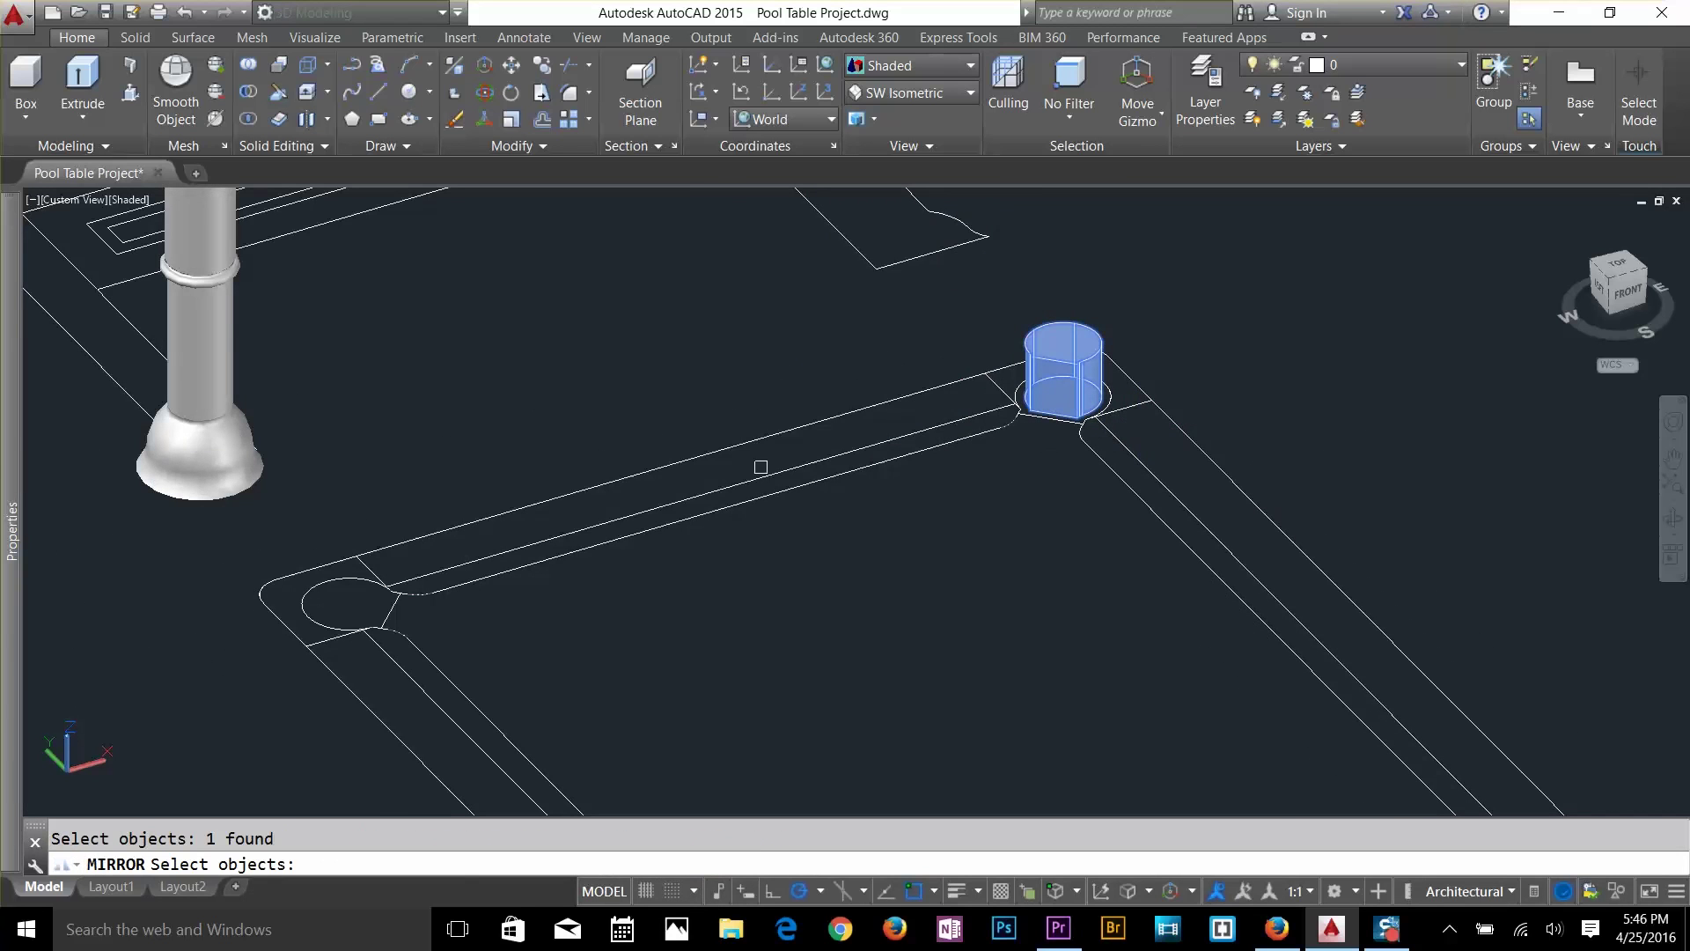
pyautogui.press('Return')
pyautogui.click(671, 465)
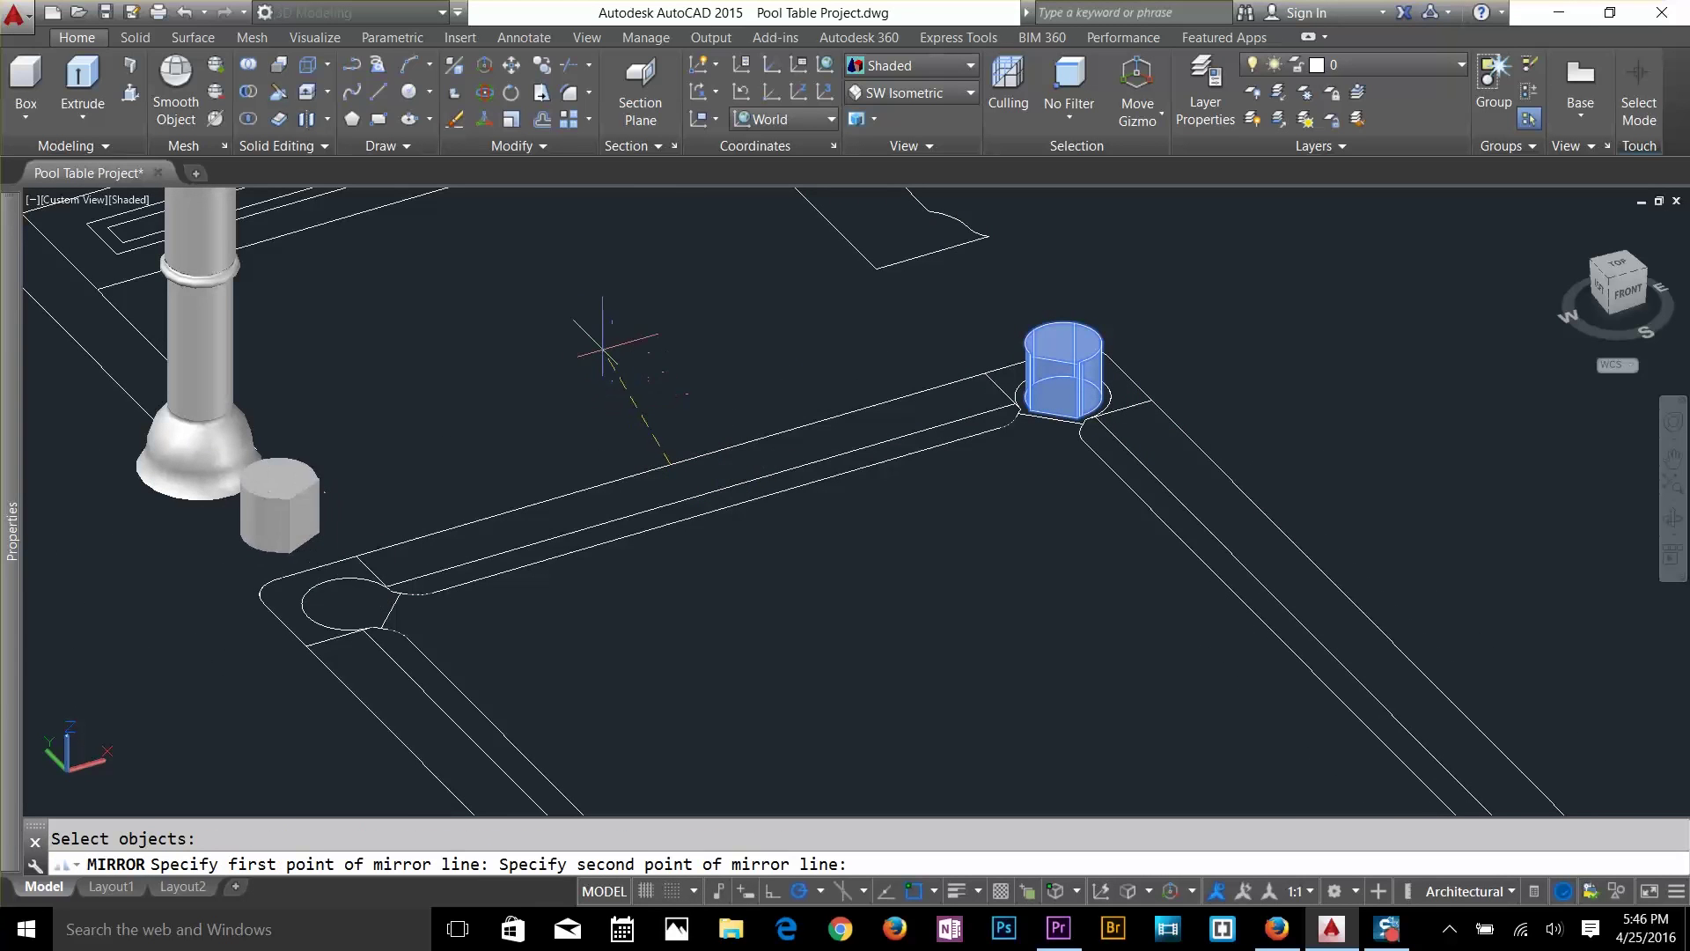
pyautogui.click(672, 422)
pyautogui.press('Return')
pyautogui.press('Return')
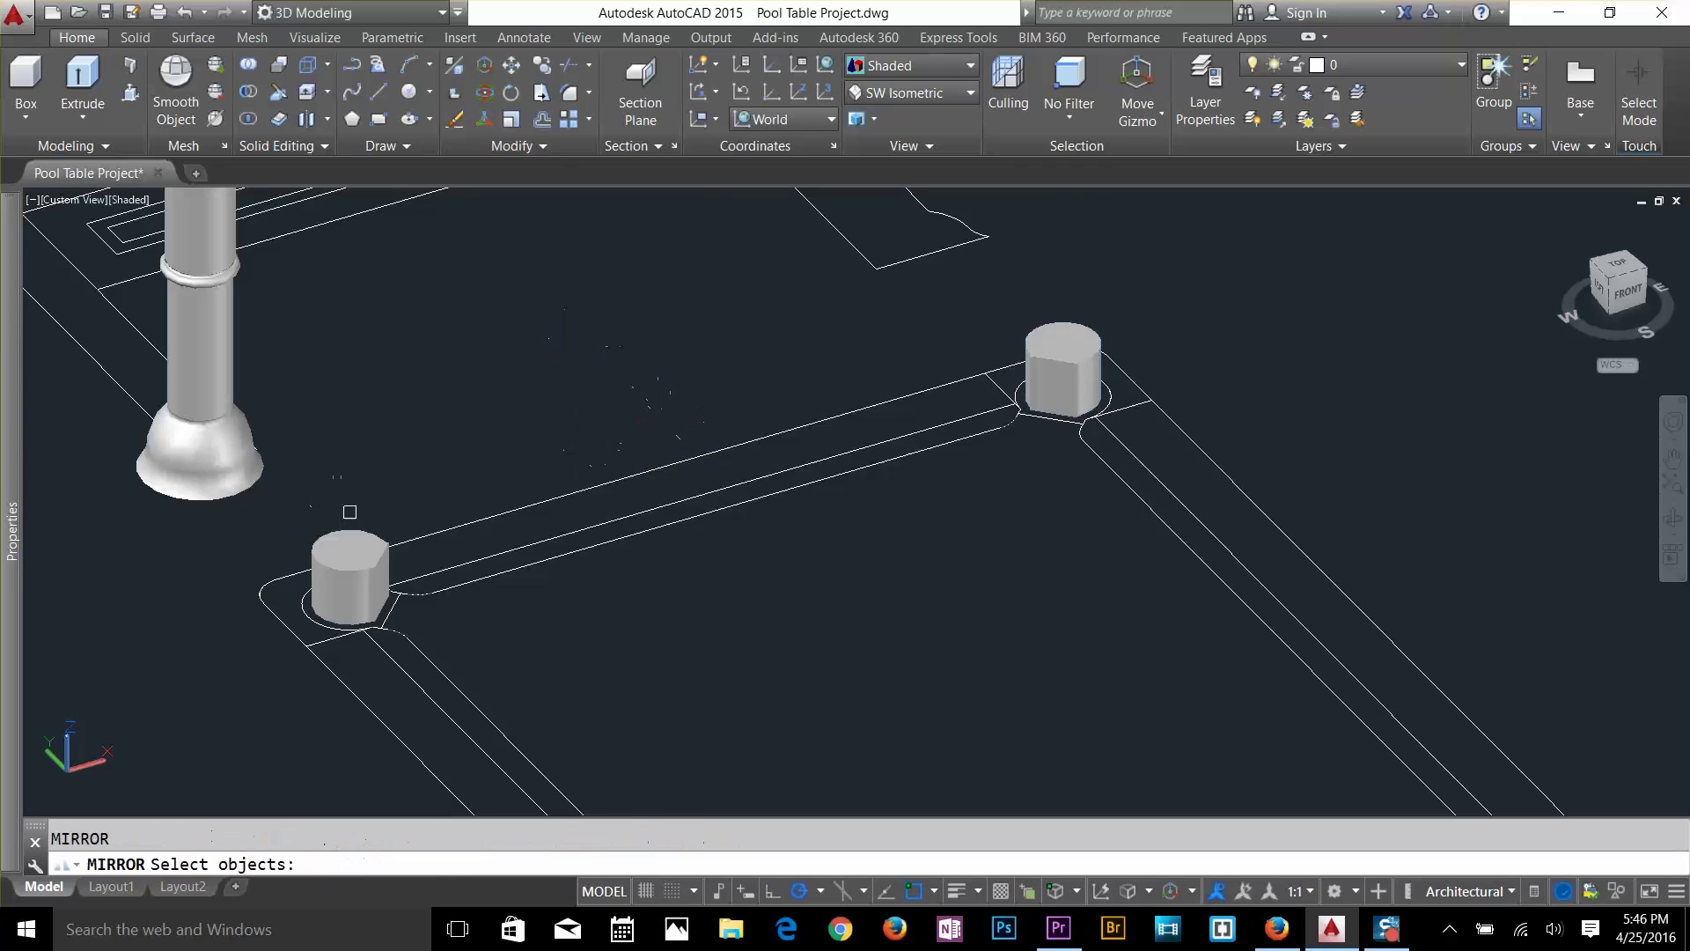
# Mirror both pocket solids about the midpoint of the long side onto the two corners at the opposite end, keeping the originals.
pyautogui.click(348, 537)
pyautogui.click(1031, 364)
pyautogui.scroll(-3, 1031, 364)
pyautogui.moveTo(1000, 517); pyautogui.dragTo(1000, 362, button='middle')
pyautogui.press('Return')
pyautogui.click(895, 505)
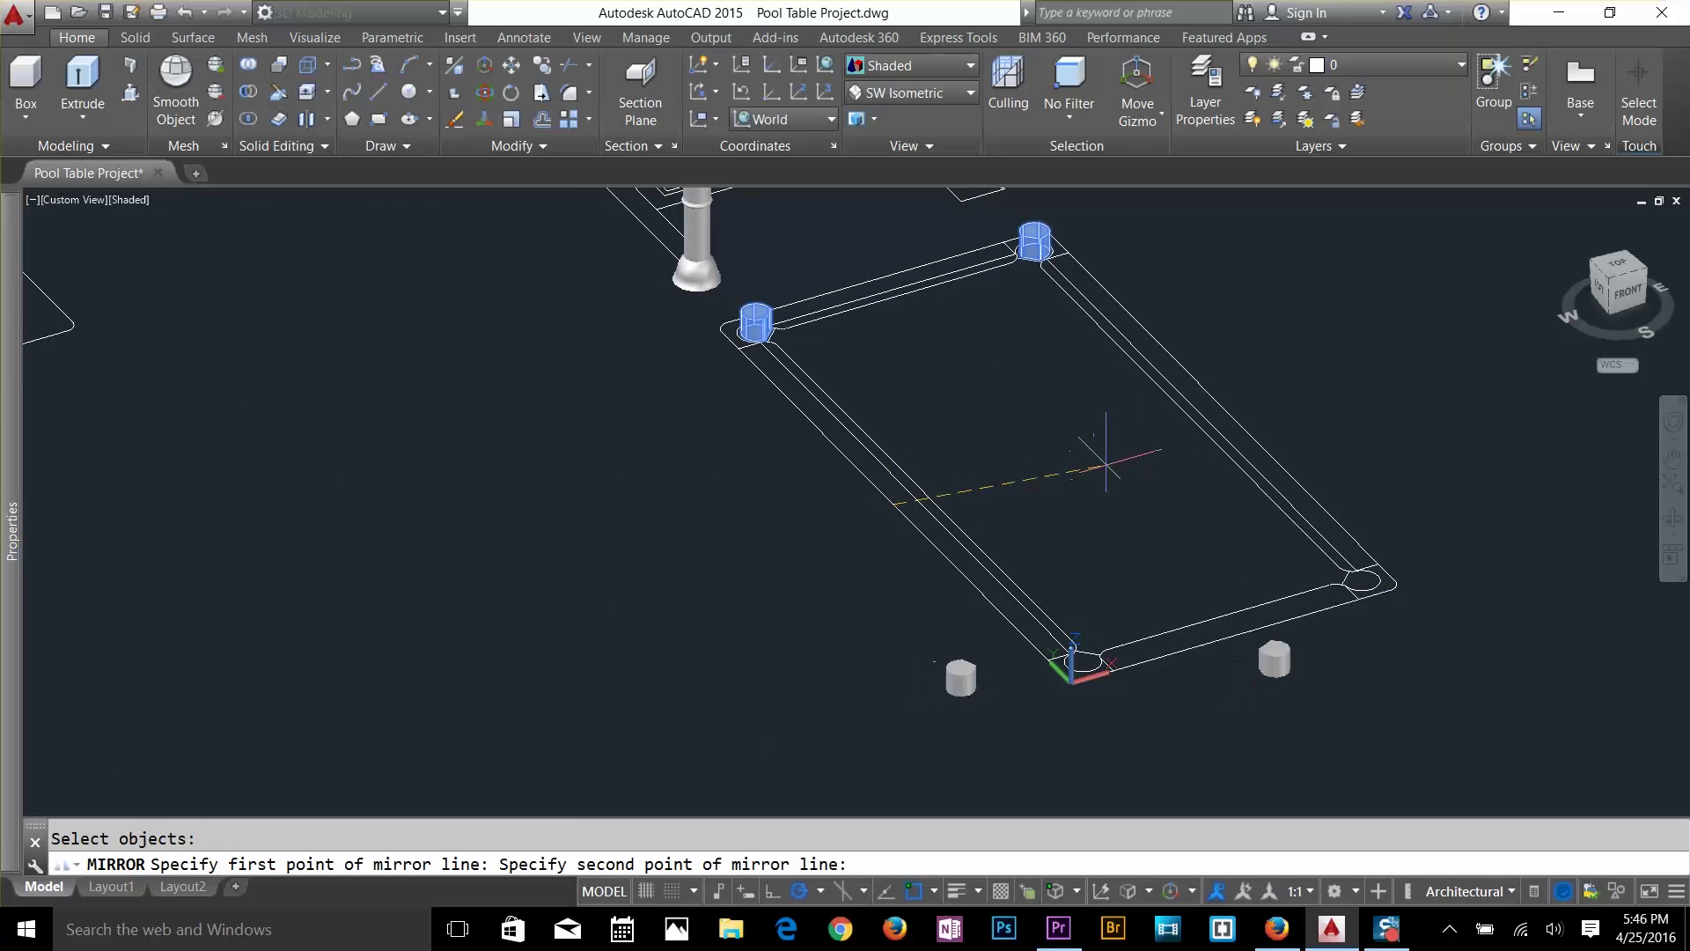
pyautogui.click(1170, 447)
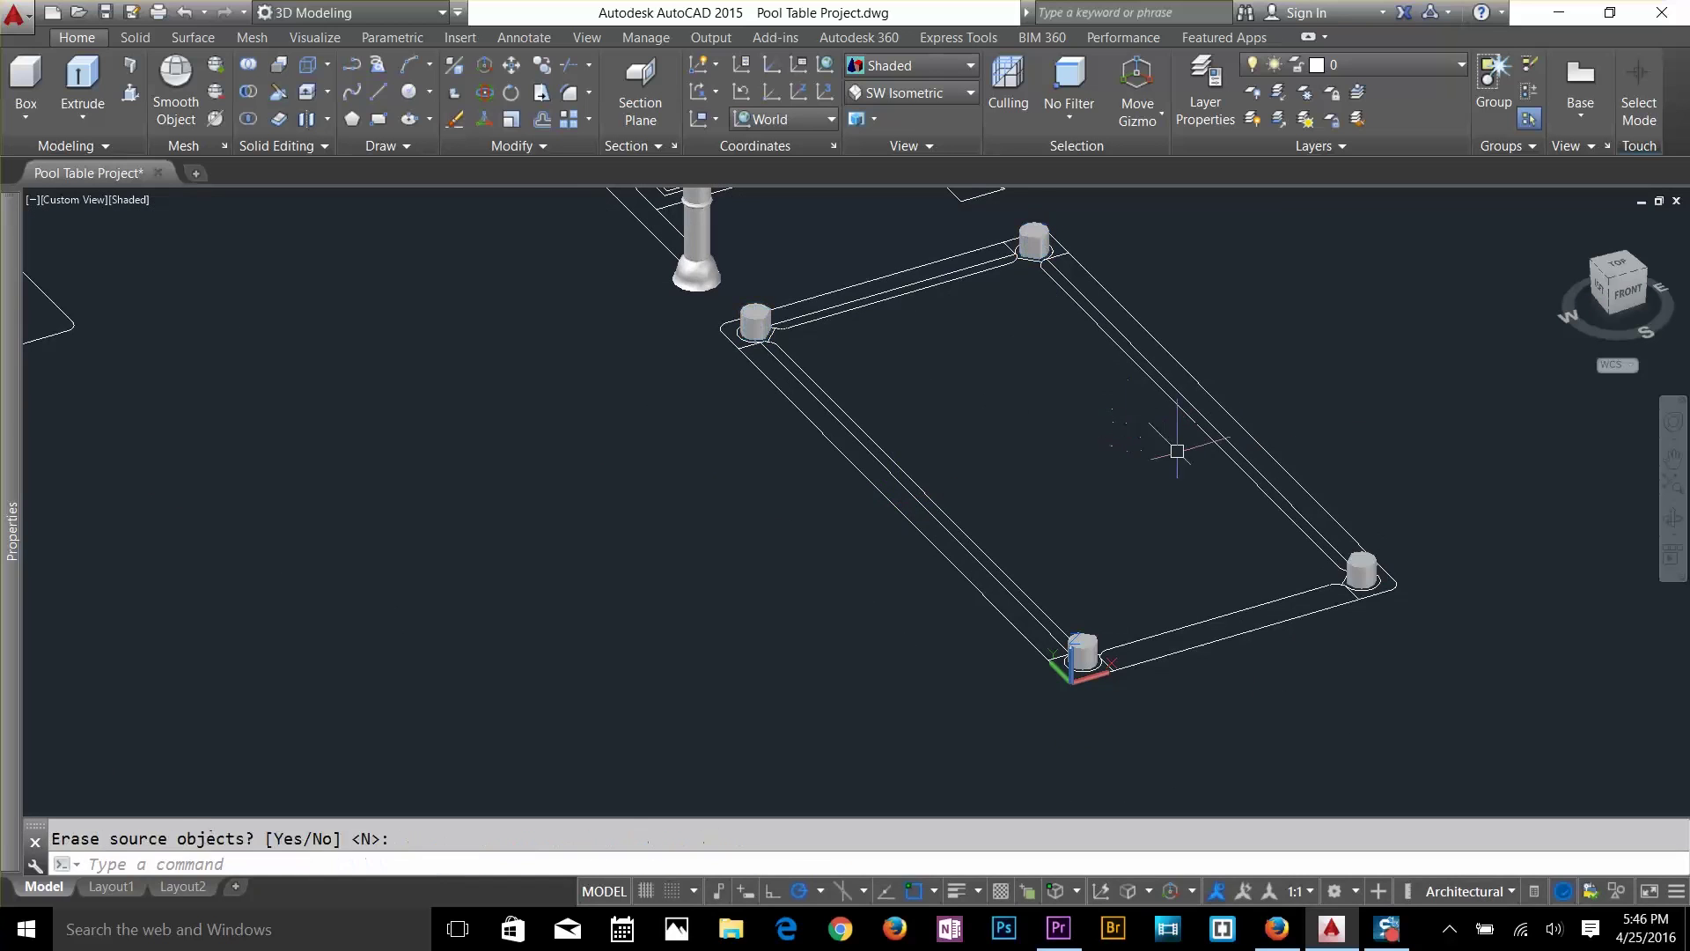
pyautogui.press('Escape')
# Move the four corner pocket solids up into the tops of the legs and turn all layers back on.
pyautogui.write('m')
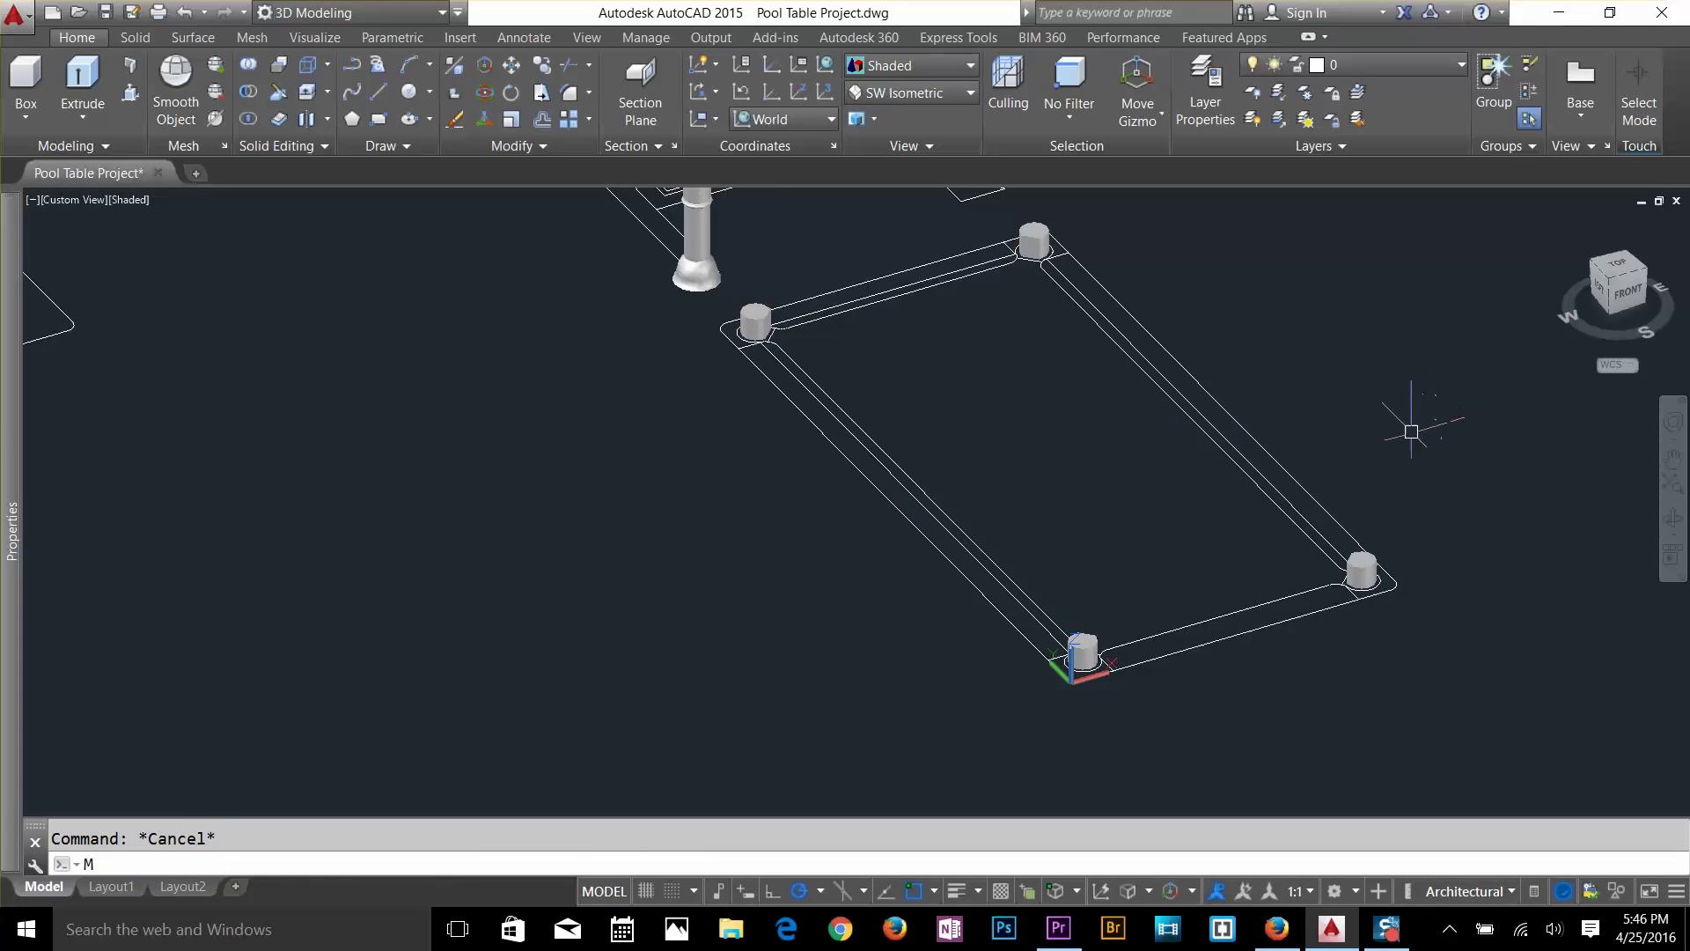
pyautogui.press('Return')
pyautogui.click(1362, 567)
pyautogui.click(1035, 235)
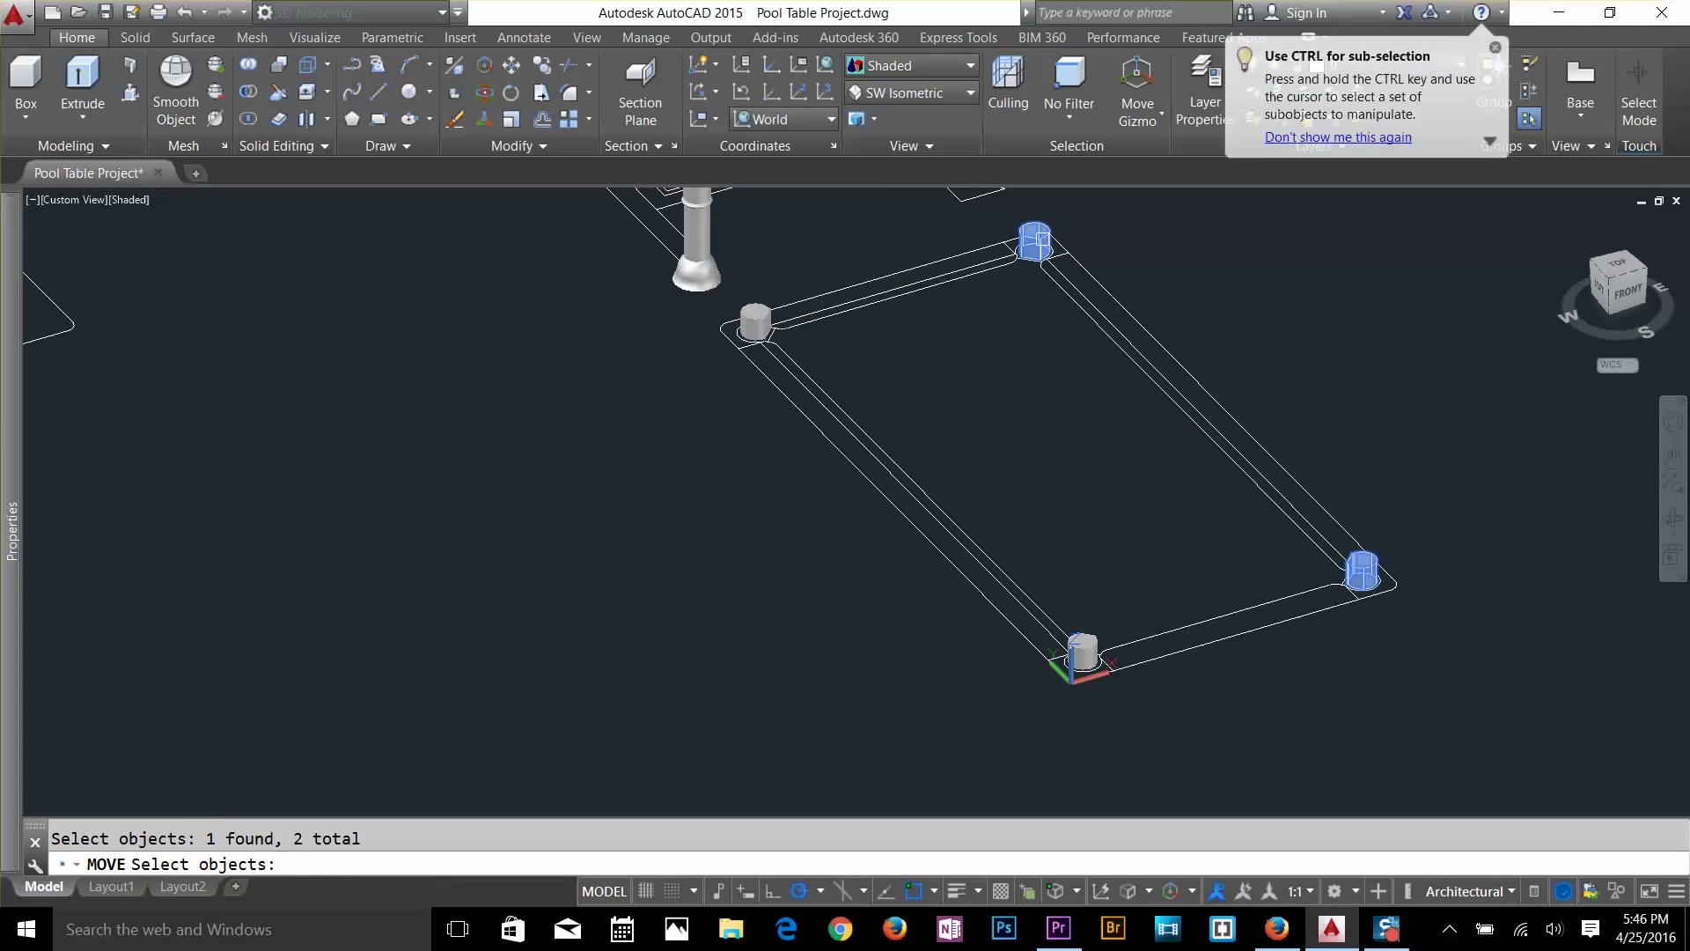
pyautogui.click(1082, 652)
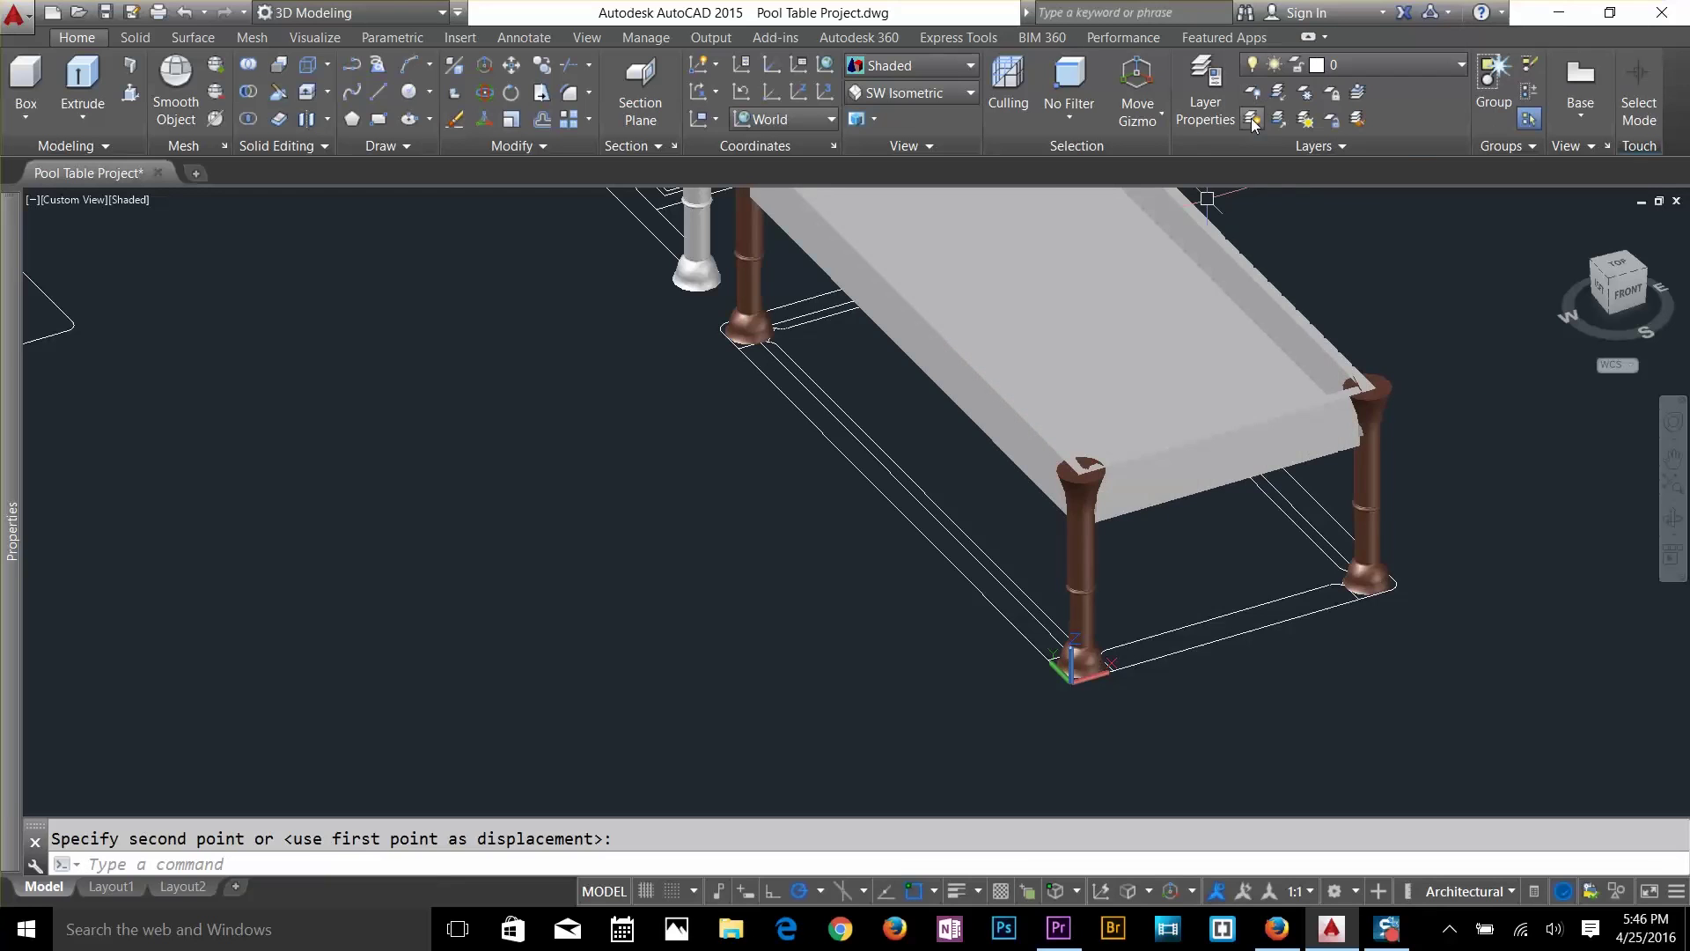
# Move the same four pocket solids further up along Z until they protrude above the leg tops.
pyautogui.scroll(3, 1419, 400)
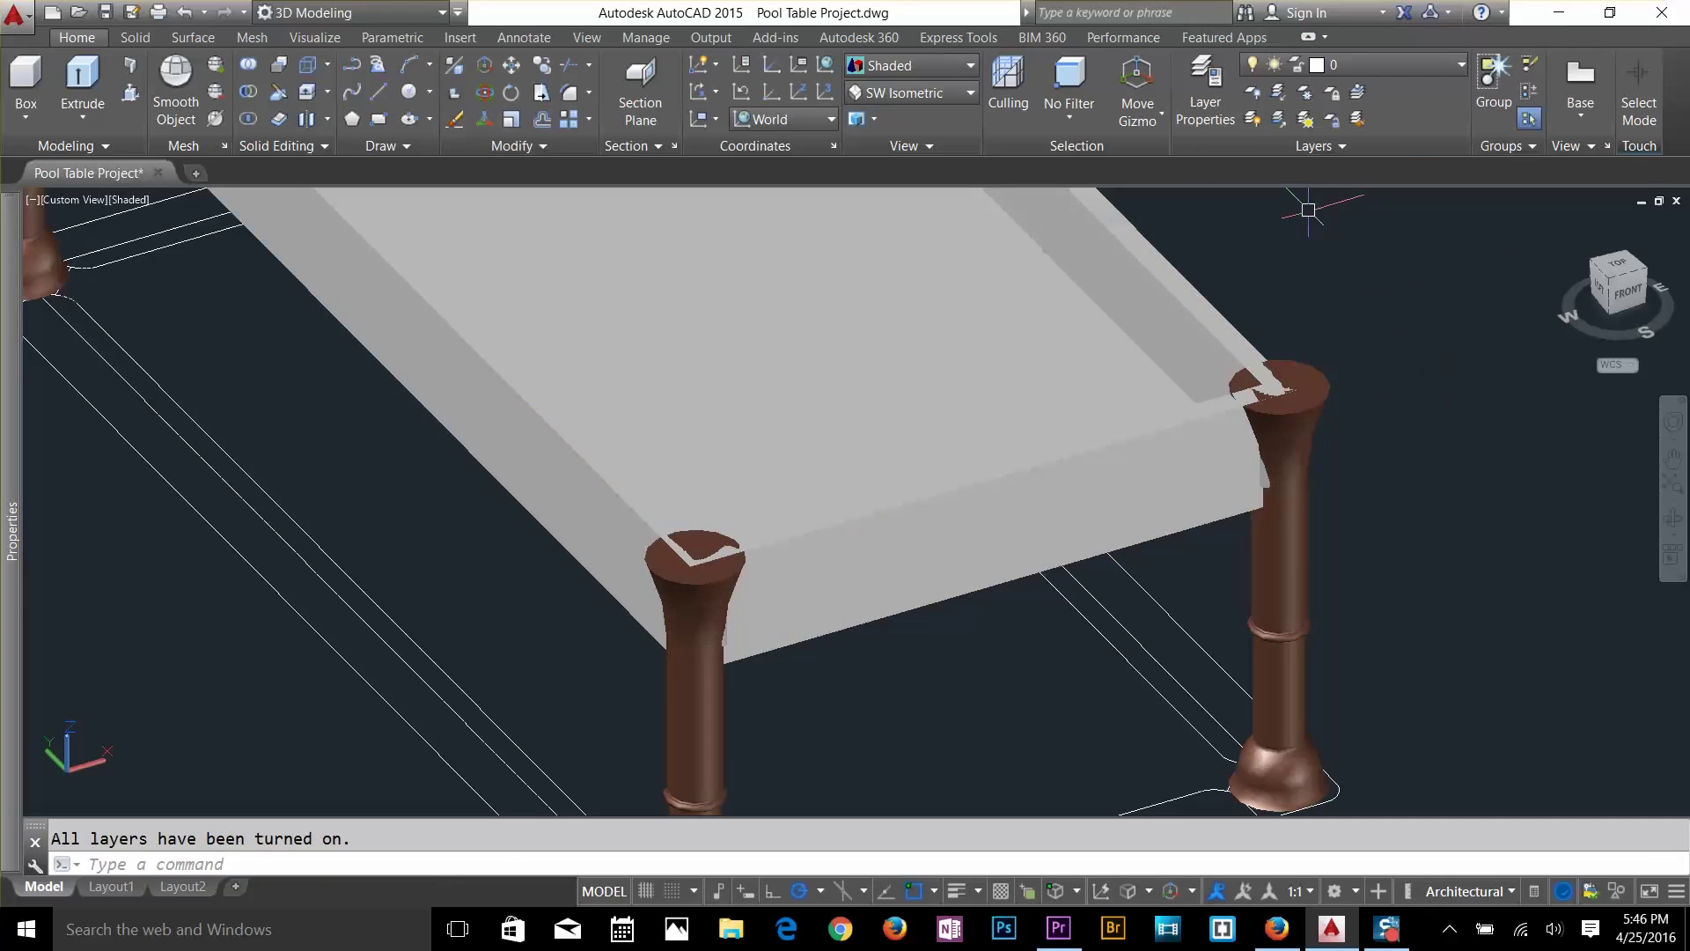
pyautogui.moveTo(1395, 468)
pyautogui.keyDown('shift'); pyautogui.mouseDown(button='middle')
pyautogui.moveTo(1384, 408)
pyautogui.moveTo(1381, 449)
pyautogui.moveTo(1423, 475)
pyautogui.moveTo(1408, 471)
pyautogui.mouseUp(button='middle'); pyautogui.keyUp('shift')
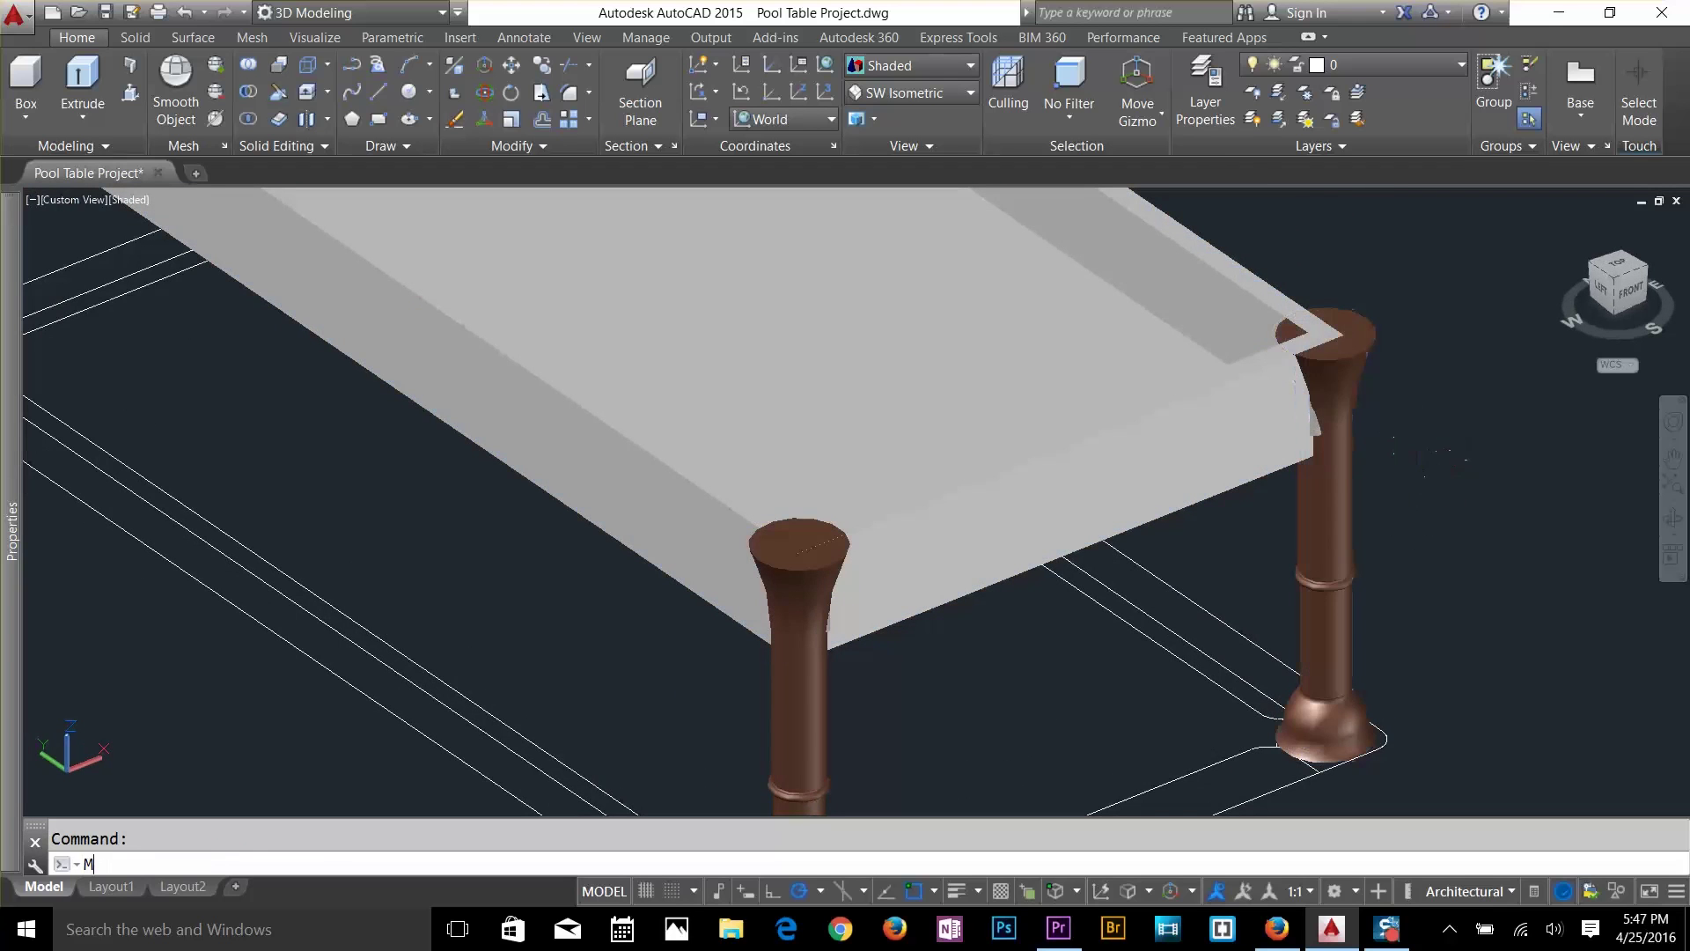
pyautogui.press('Return')
pyautogui.write('P')
pyautogui.press('Return')
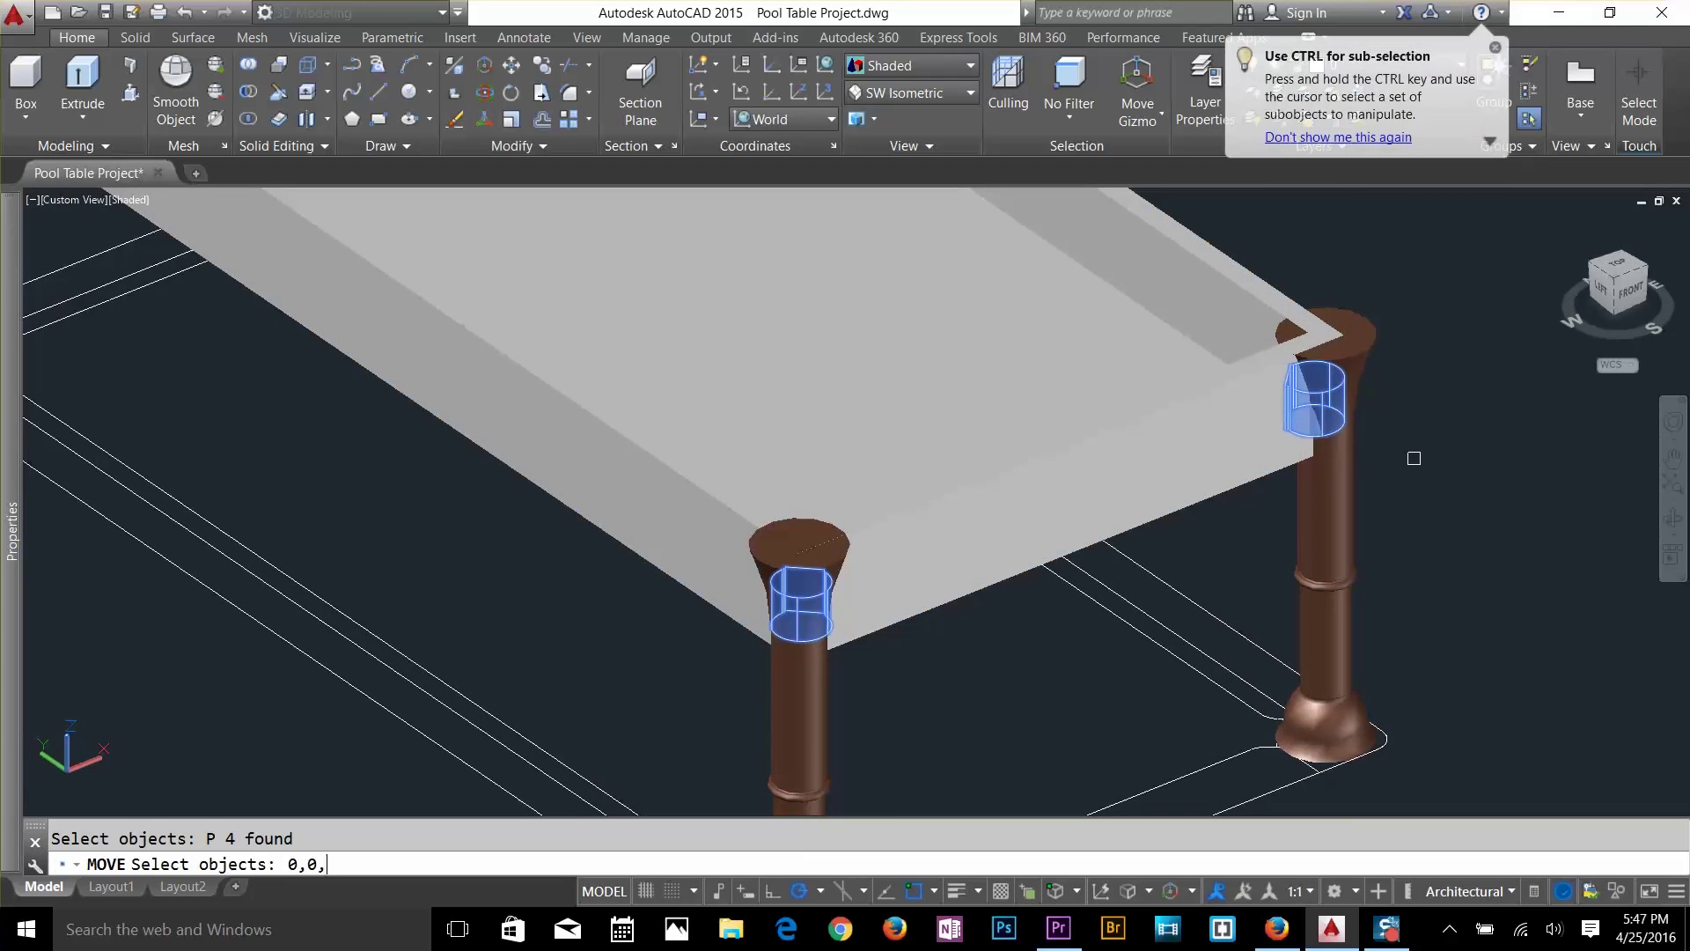
pyautogui.write('0,0,')
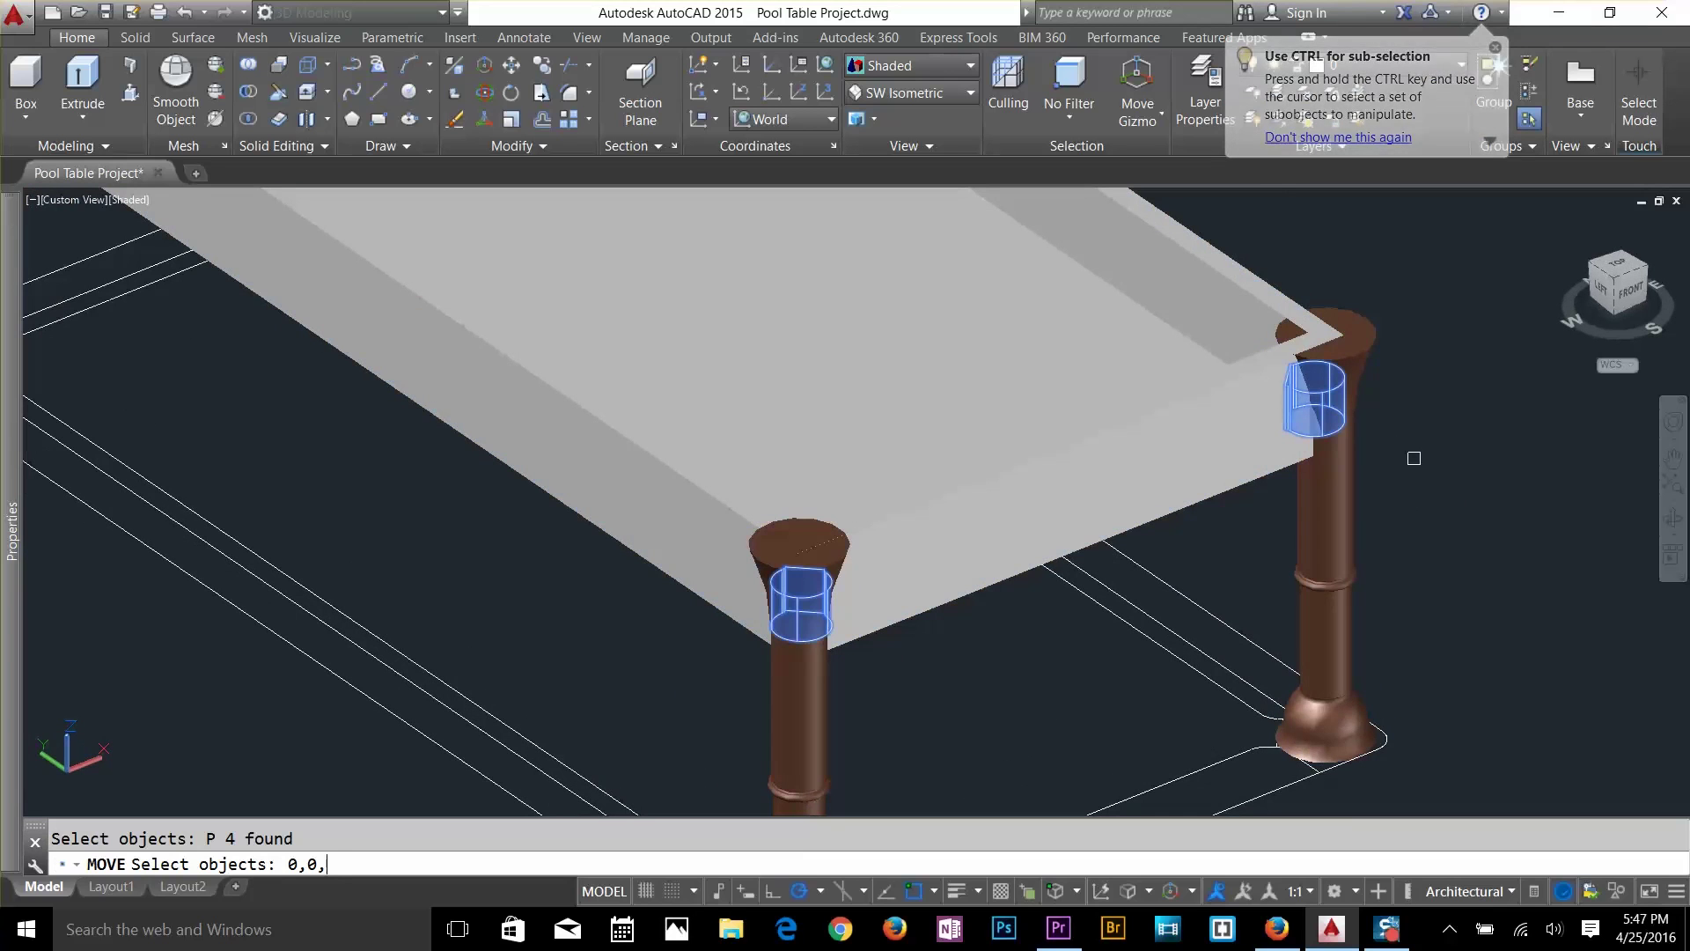
pyautogui.write('5')
pyautogui.press('Return')
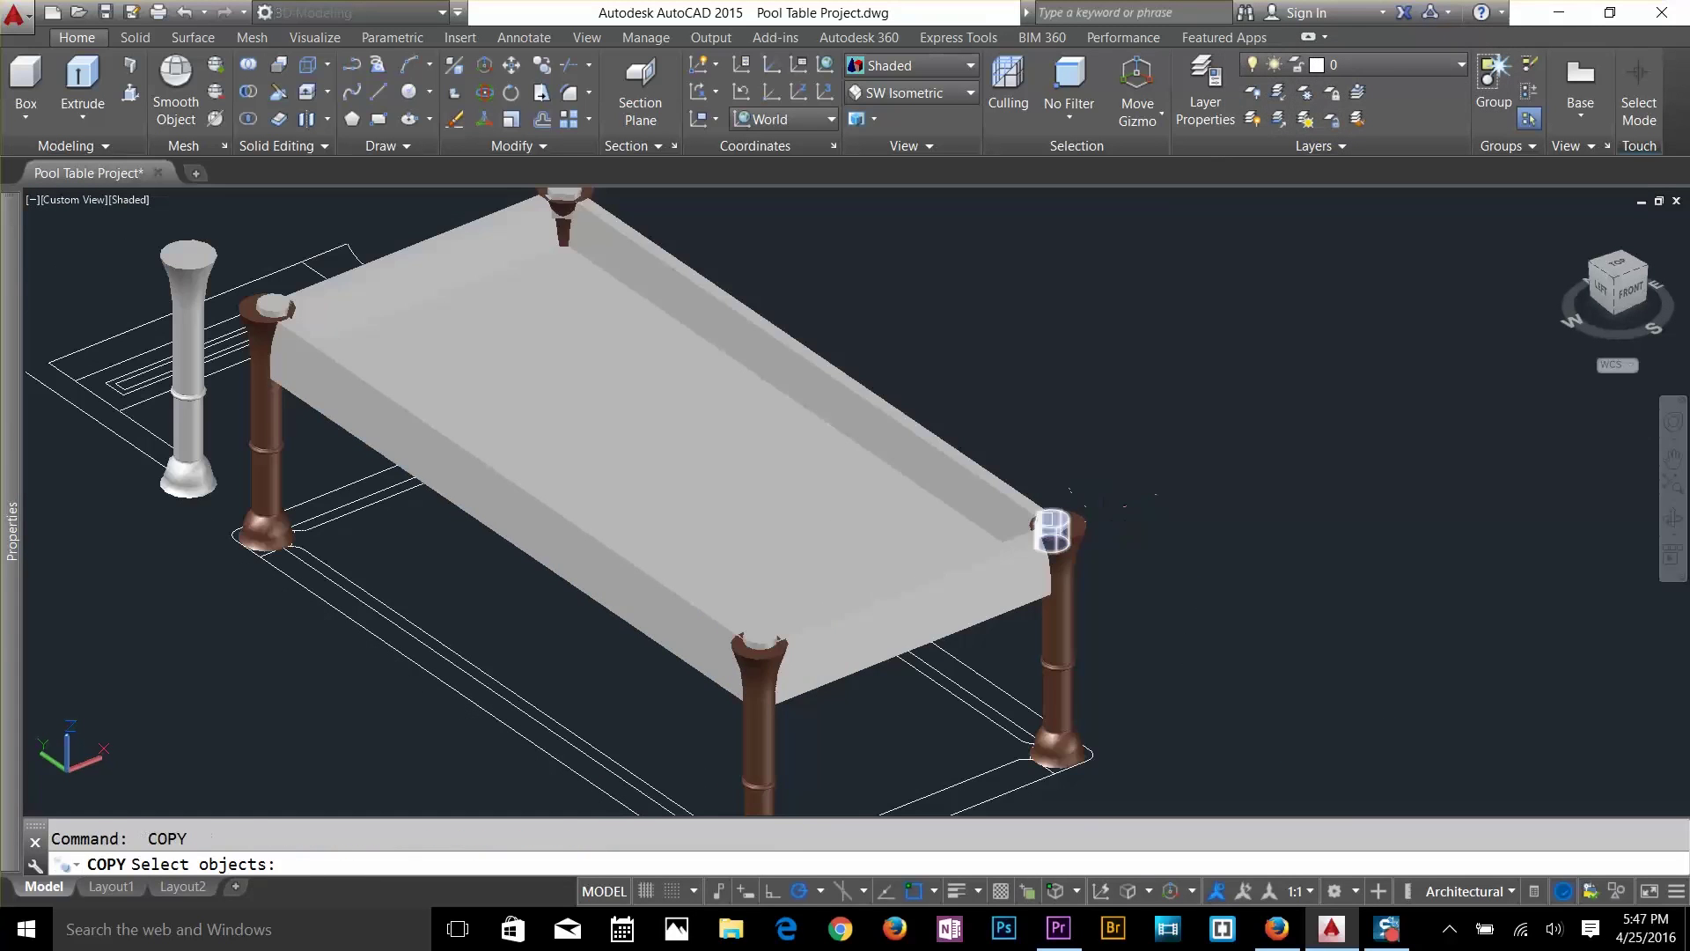
# Copy the four corner pocket solids about 17' in the negative X direction to the empty area beside the table.
pyautogui.click(1053, 529)
pyautogui.click(764, 630)
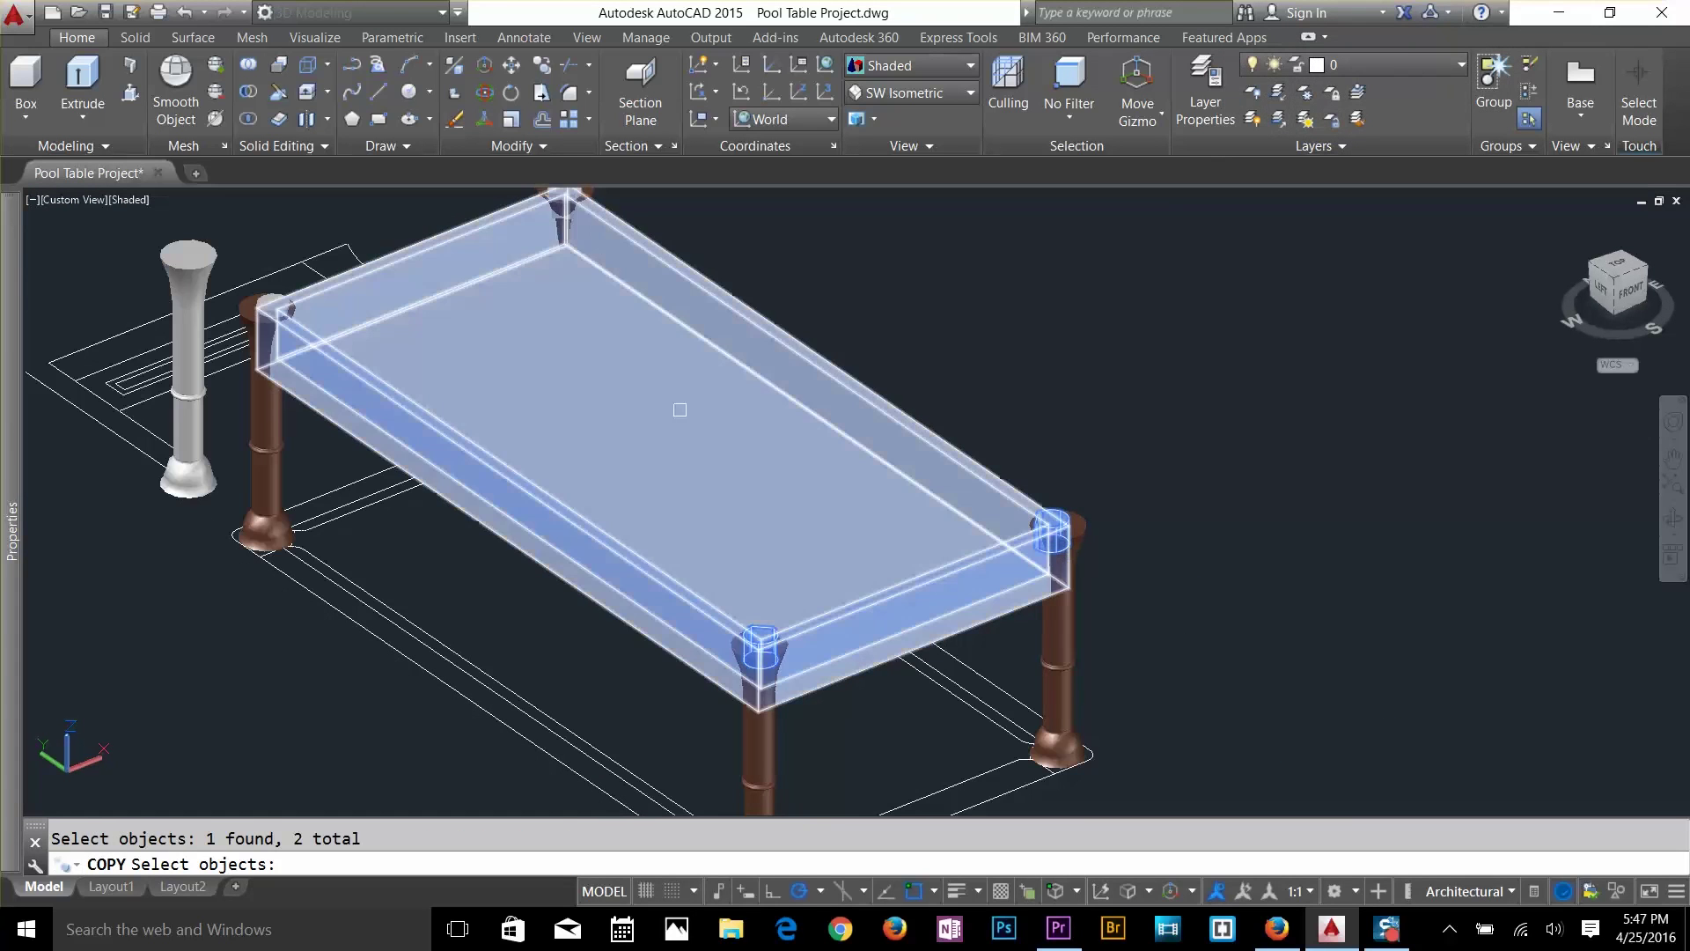
pyautogui.click(269, 296)
pyautogui.moveTo(445, 262); pyautogui.dragTo(483, 302, button='middle')
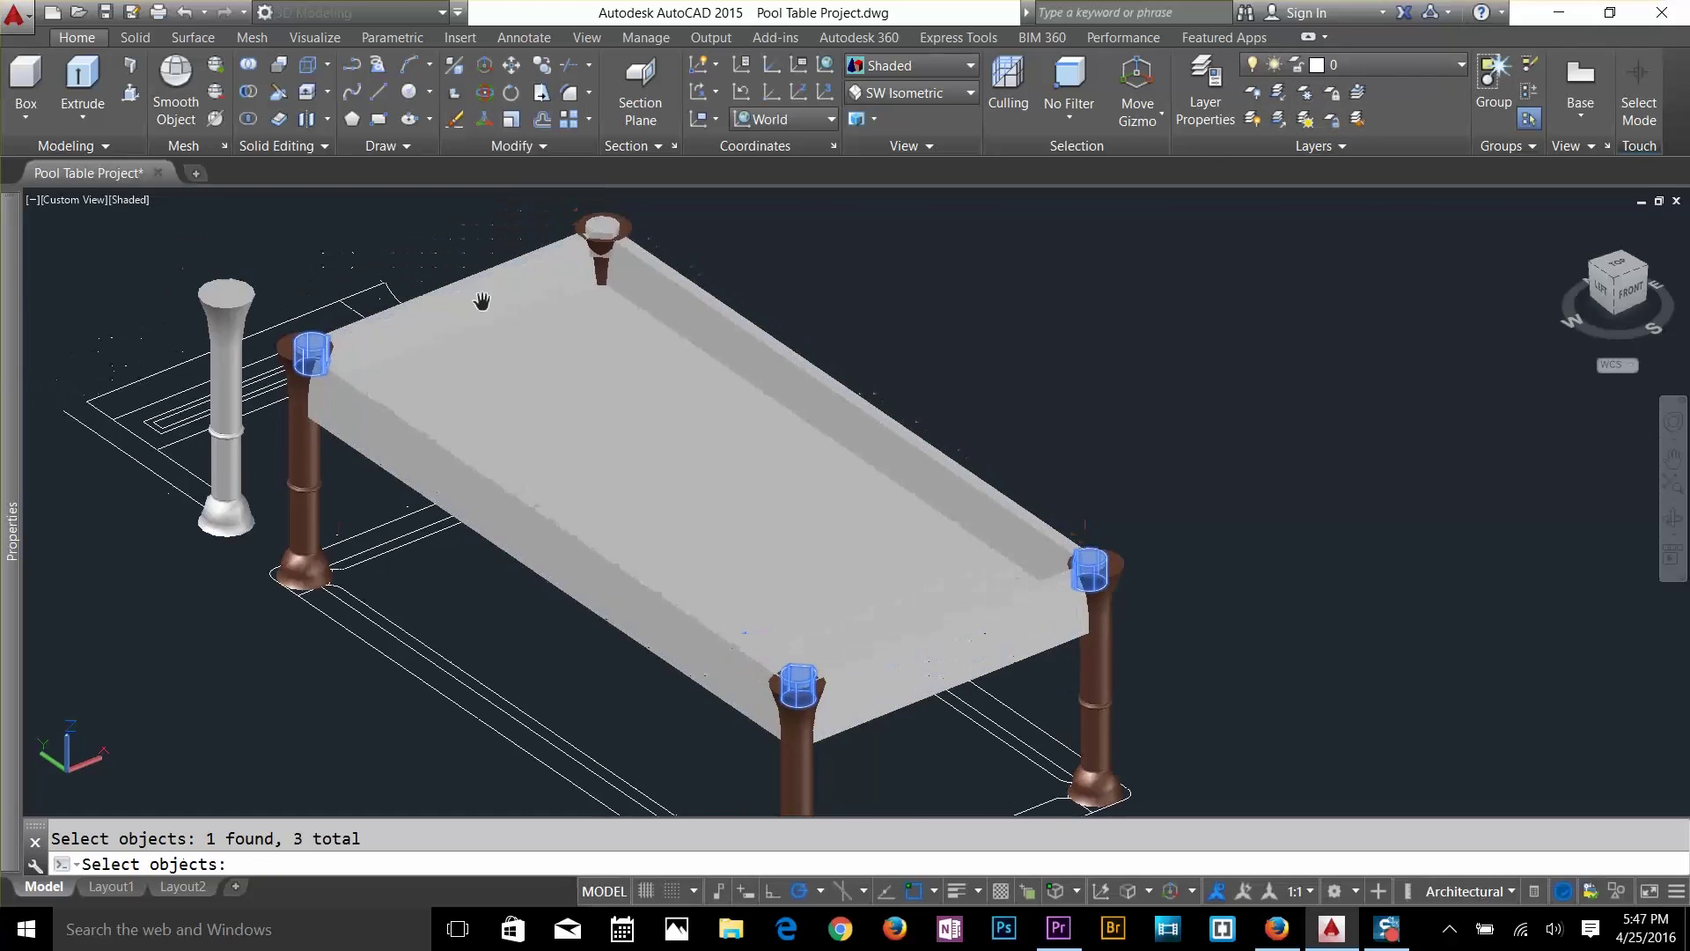
pyautogui.click(580, 222)
pyautogui.press('Return')
pyautogui.scroll(-2, 880, 493)
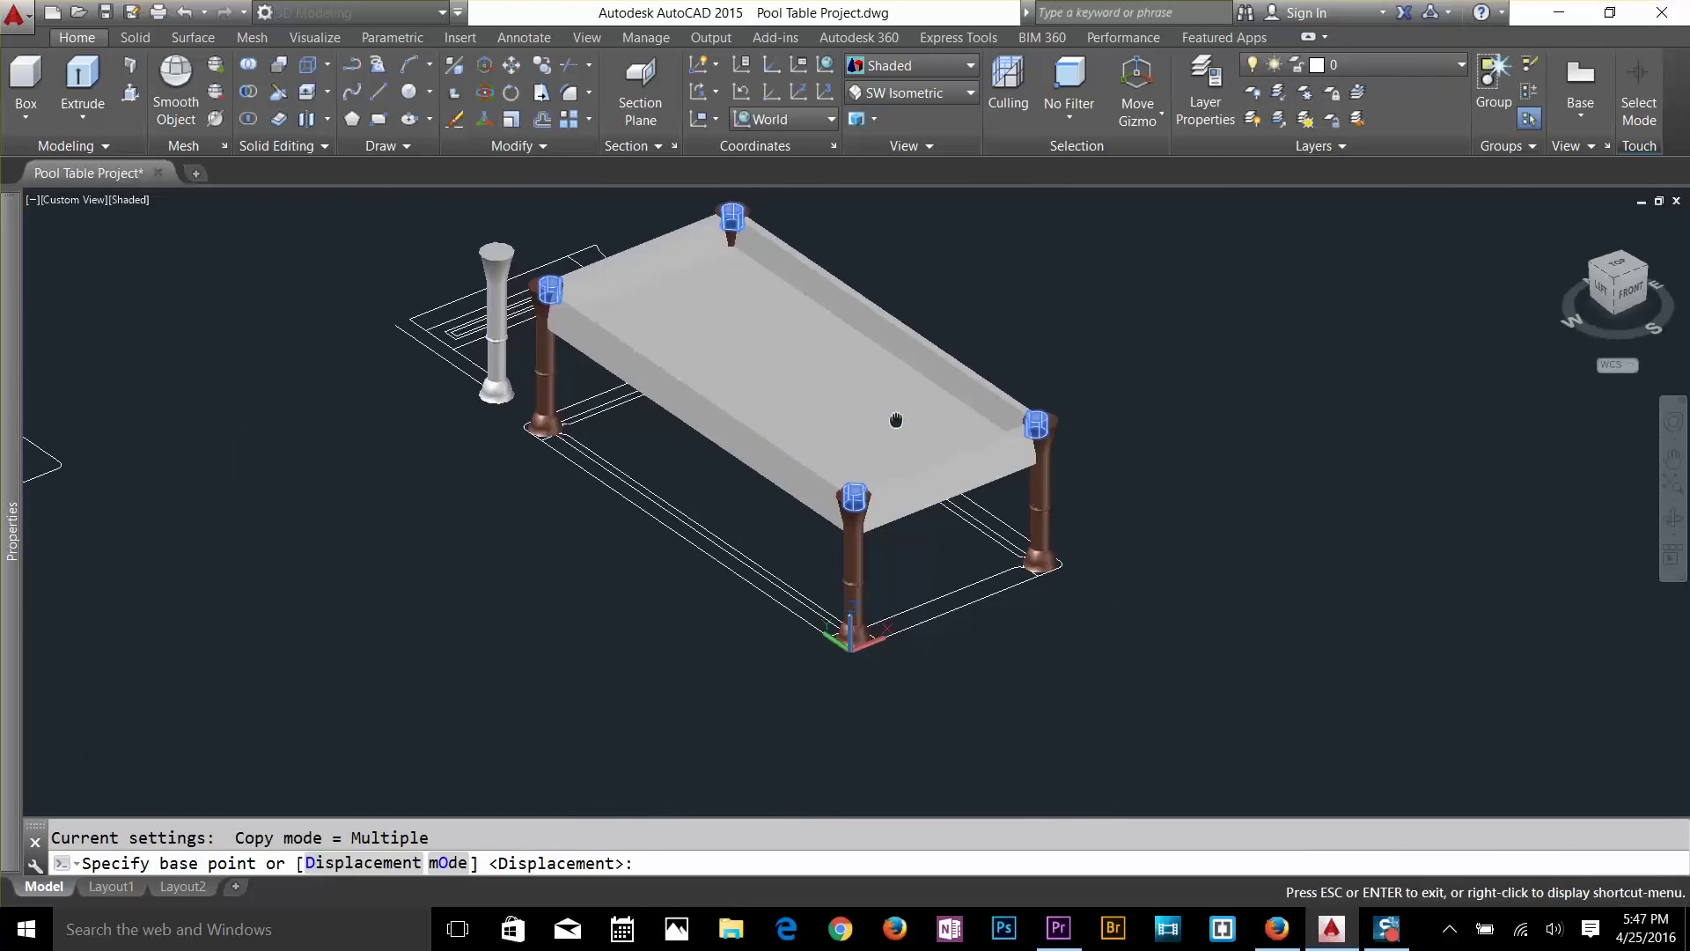
pyautogui.scroll(2, 948, 564)
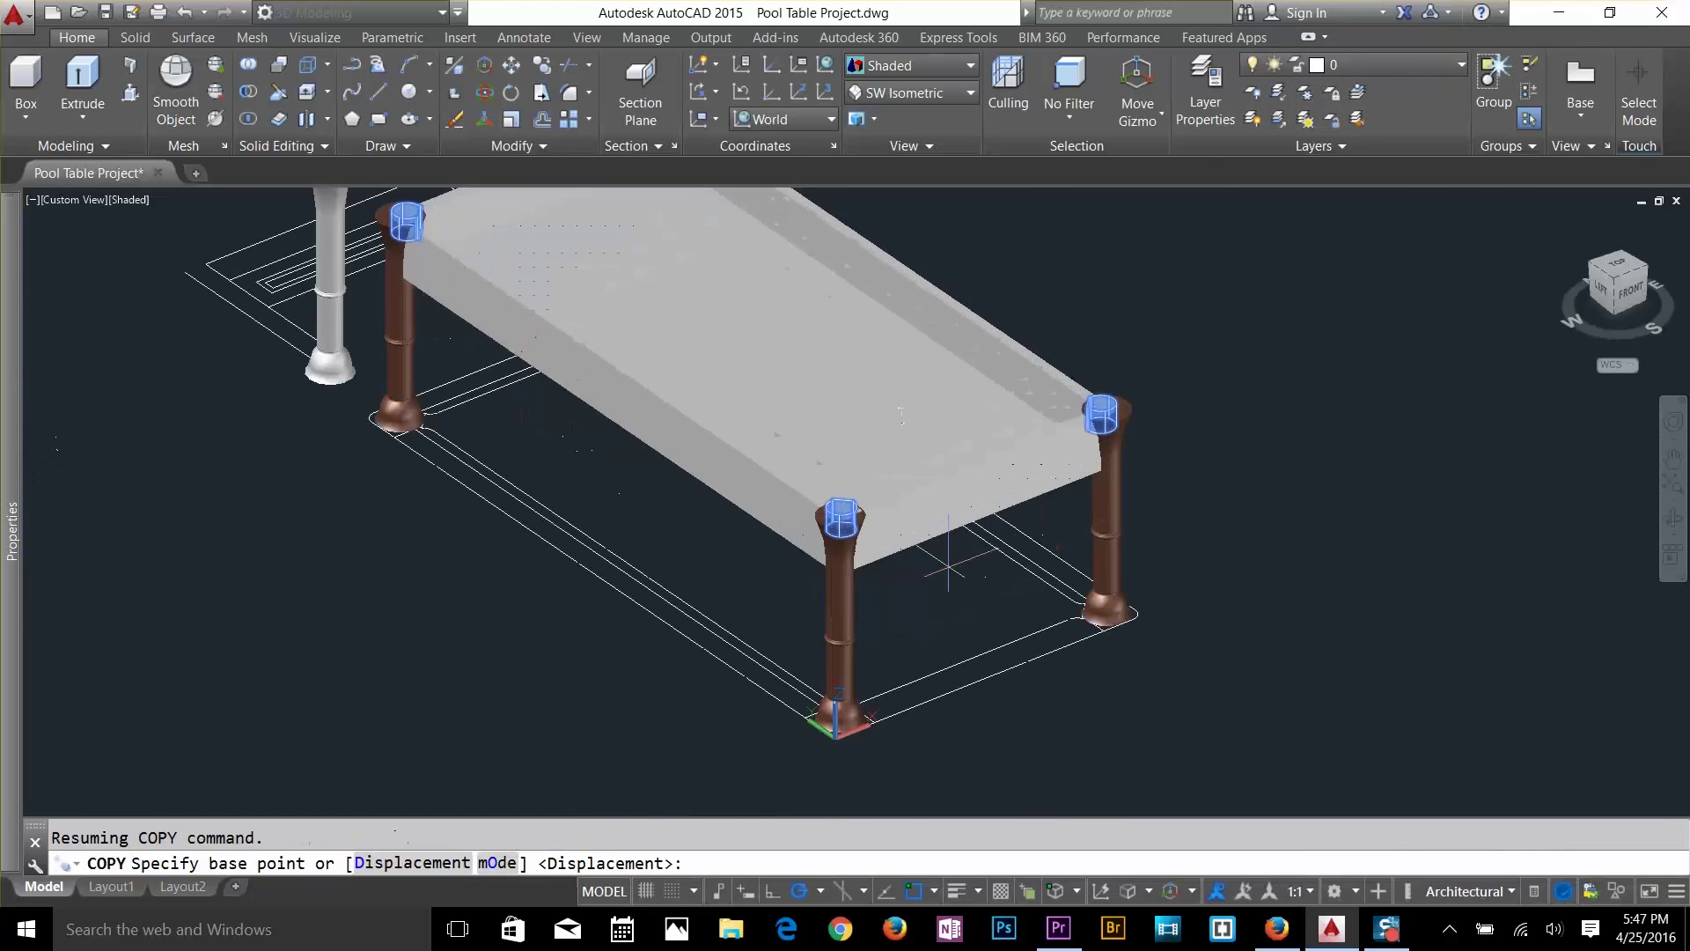
pyautogui.click(989, 678)
pyautogui.scroll(-5, 989, 678)
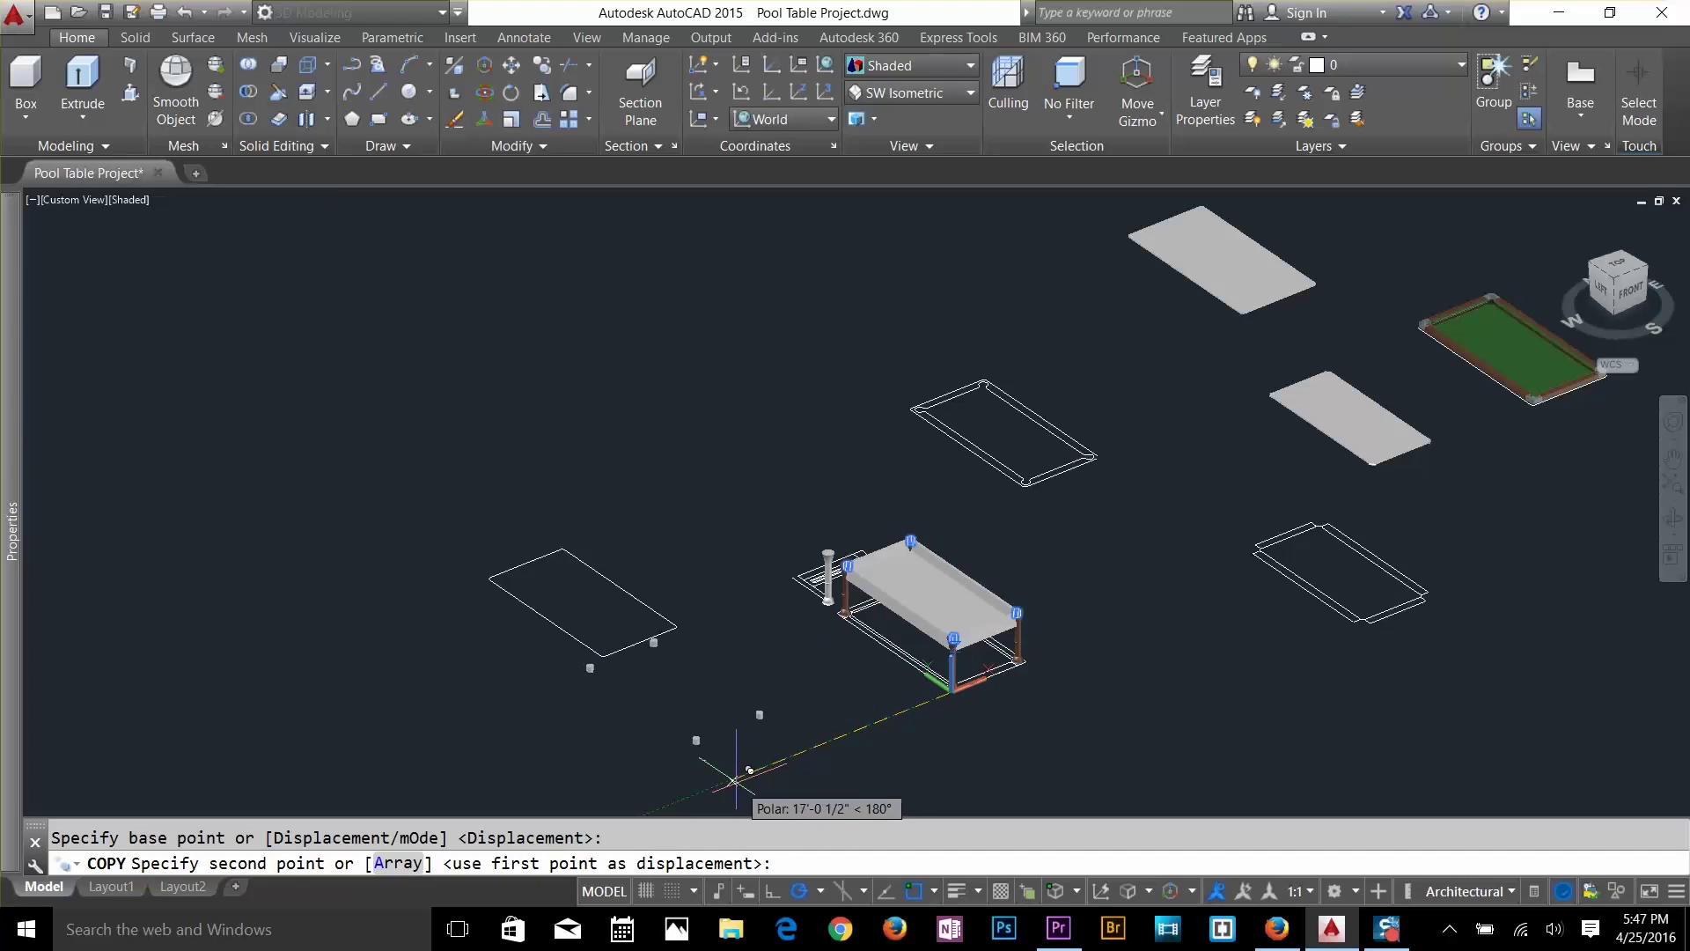
pyautogui.click(734, 780)
pyautogui.press('Return')
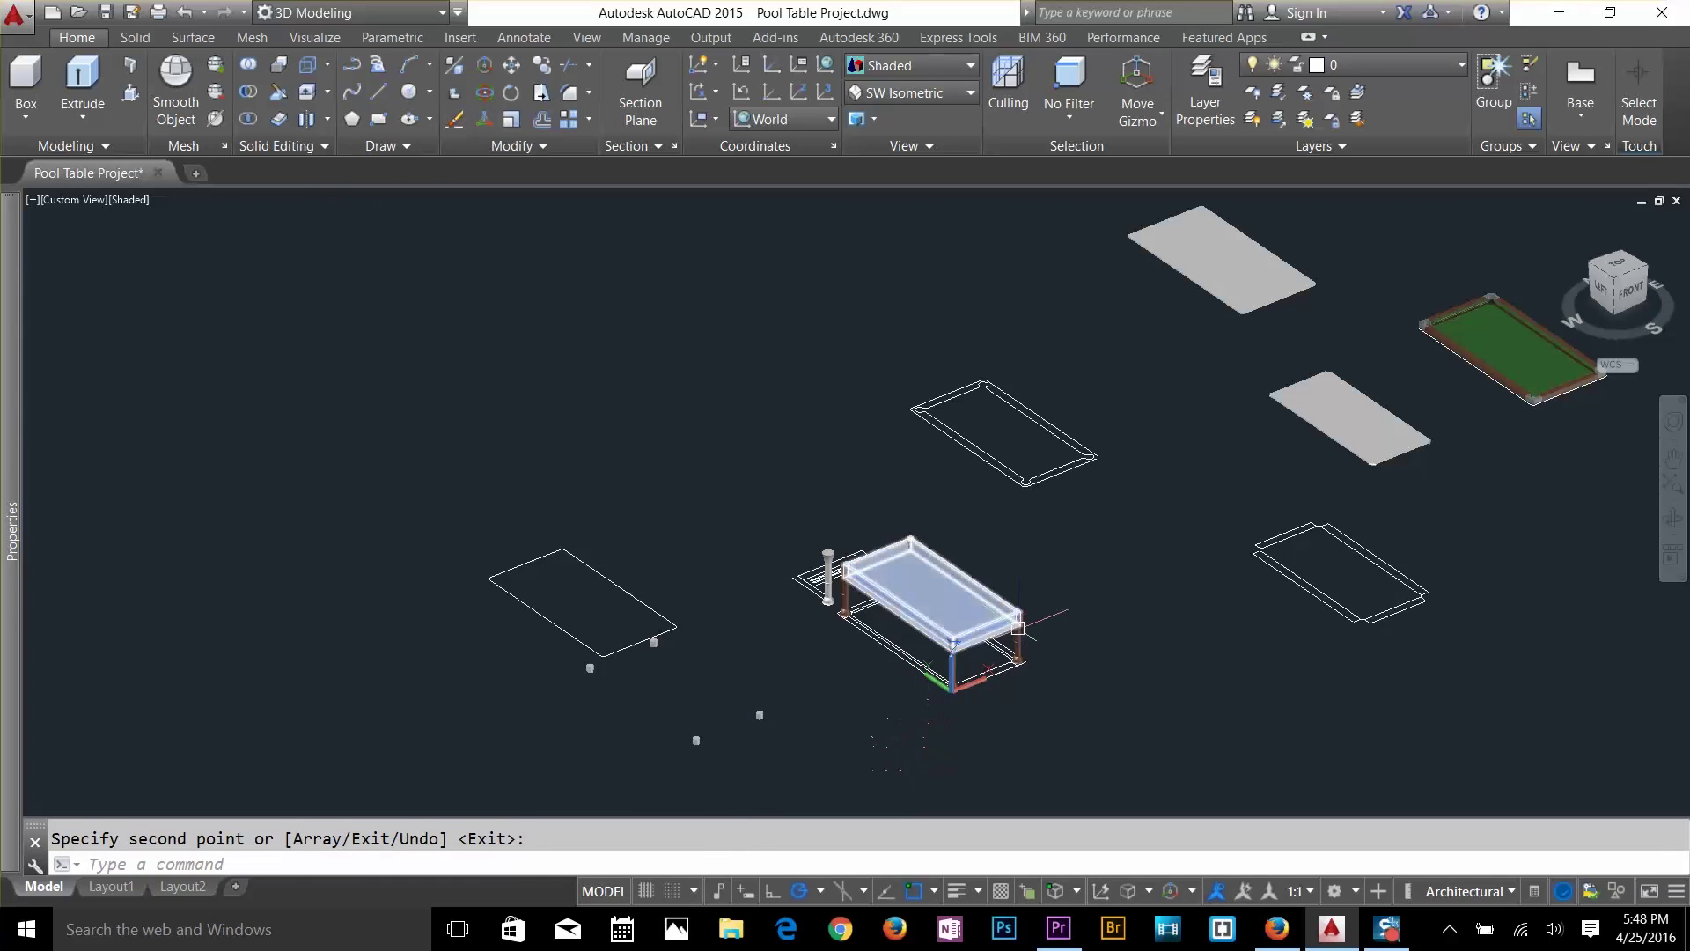
pyautogui.scroll(3, 1018, 628)
pyautogui.scroll(-2, 948, 705)
pyautogui.moveTo(949, 705); pyautogui.dragTo(1049, 575, button='middle')
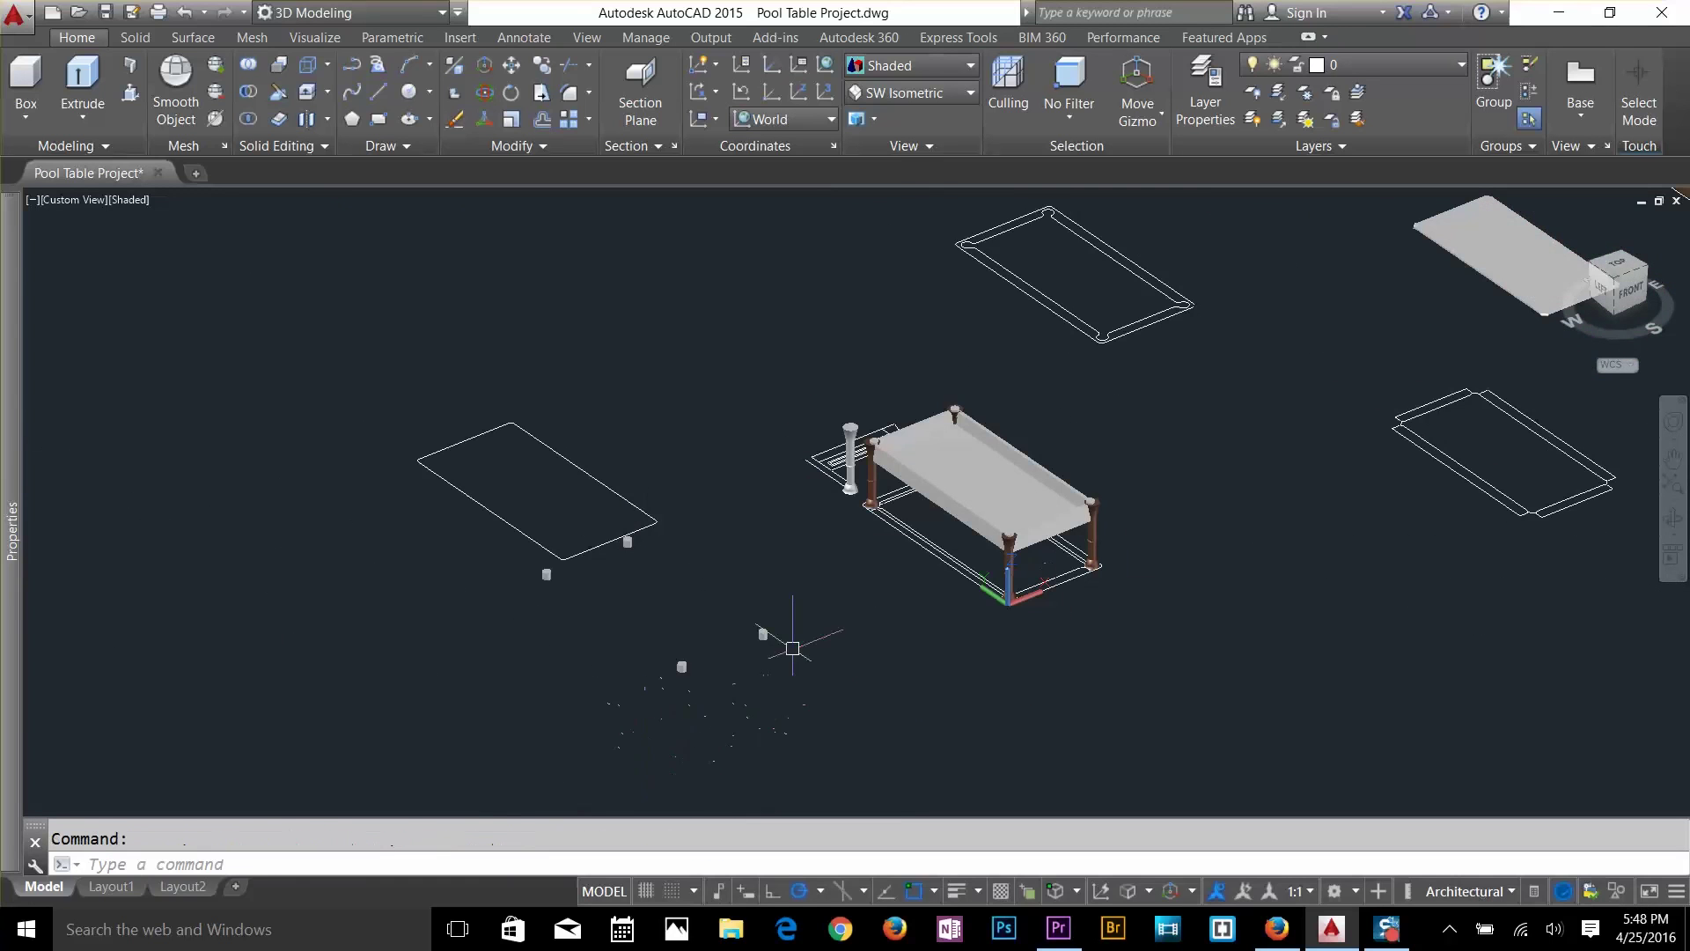
pyautogui.scroll(5, 1092, 519)
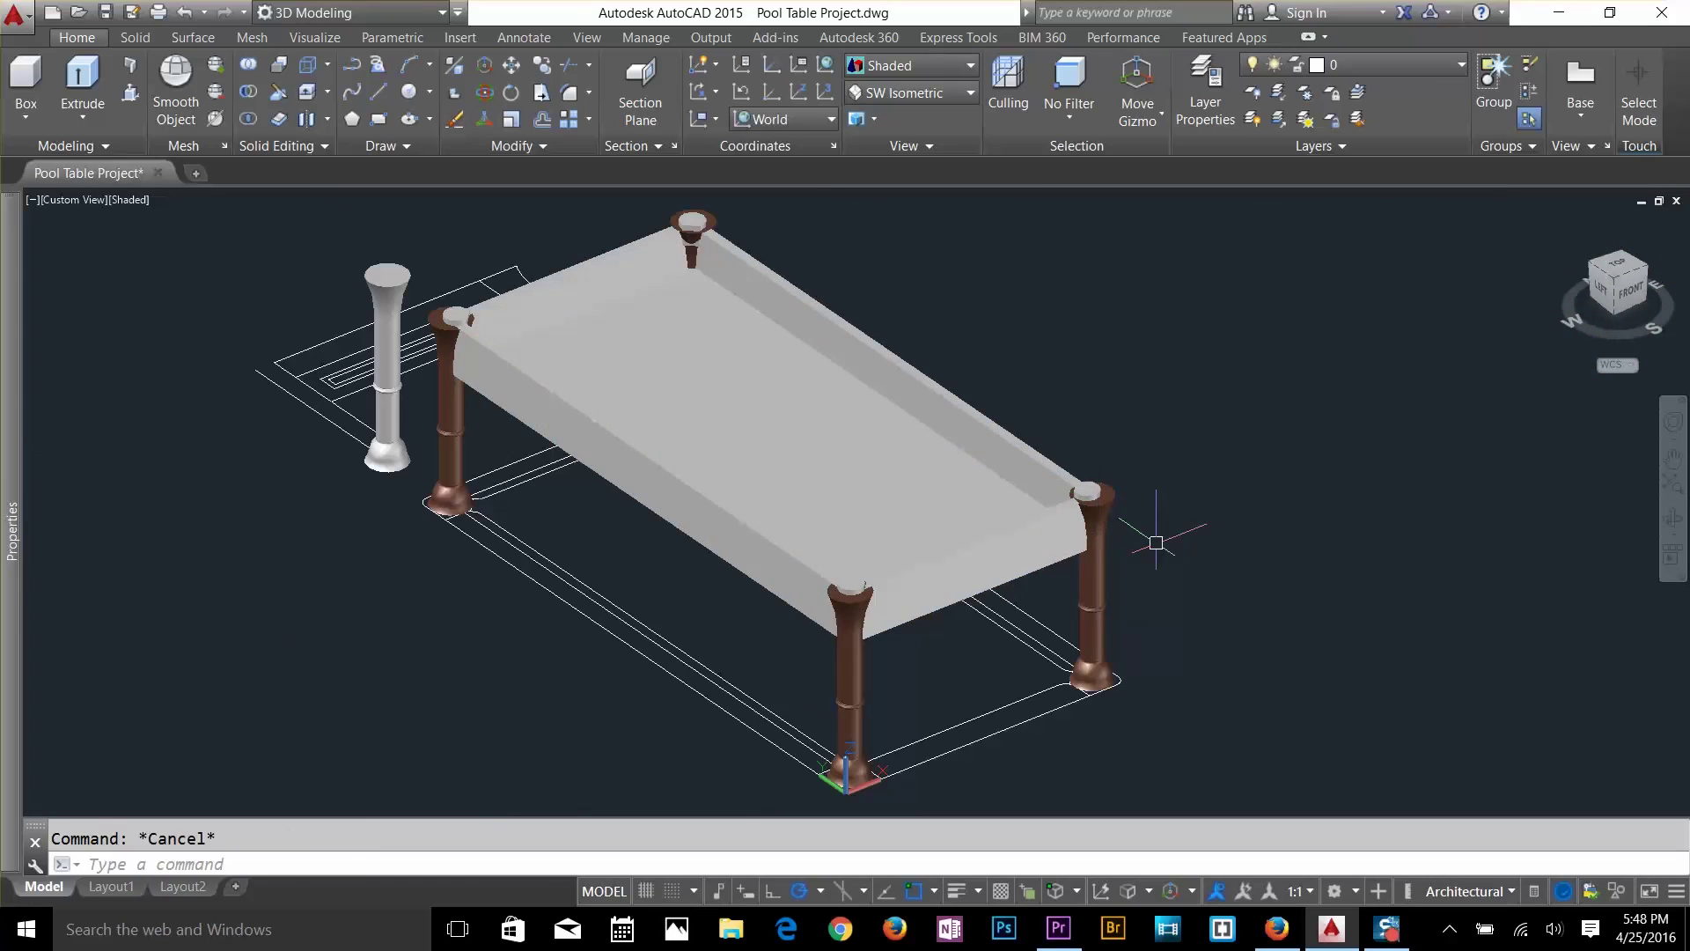
pyautogui.press('Return')
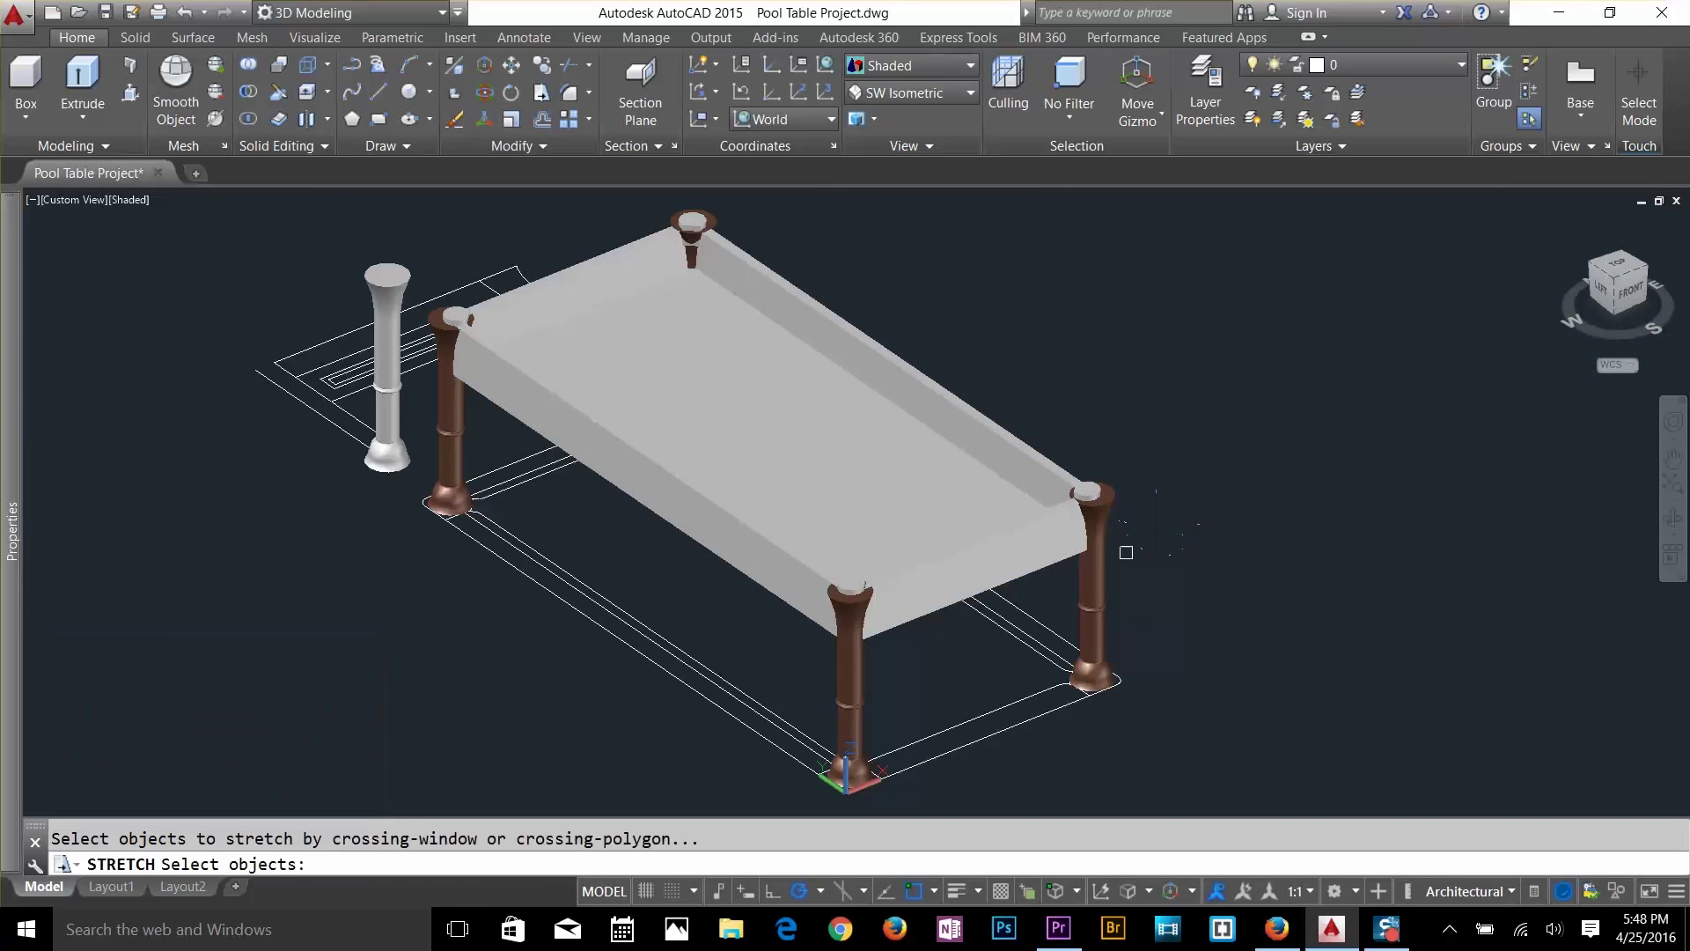
pyautogui.press('Escape')
pyautogui.write('u')
pyautogui.press('Return')
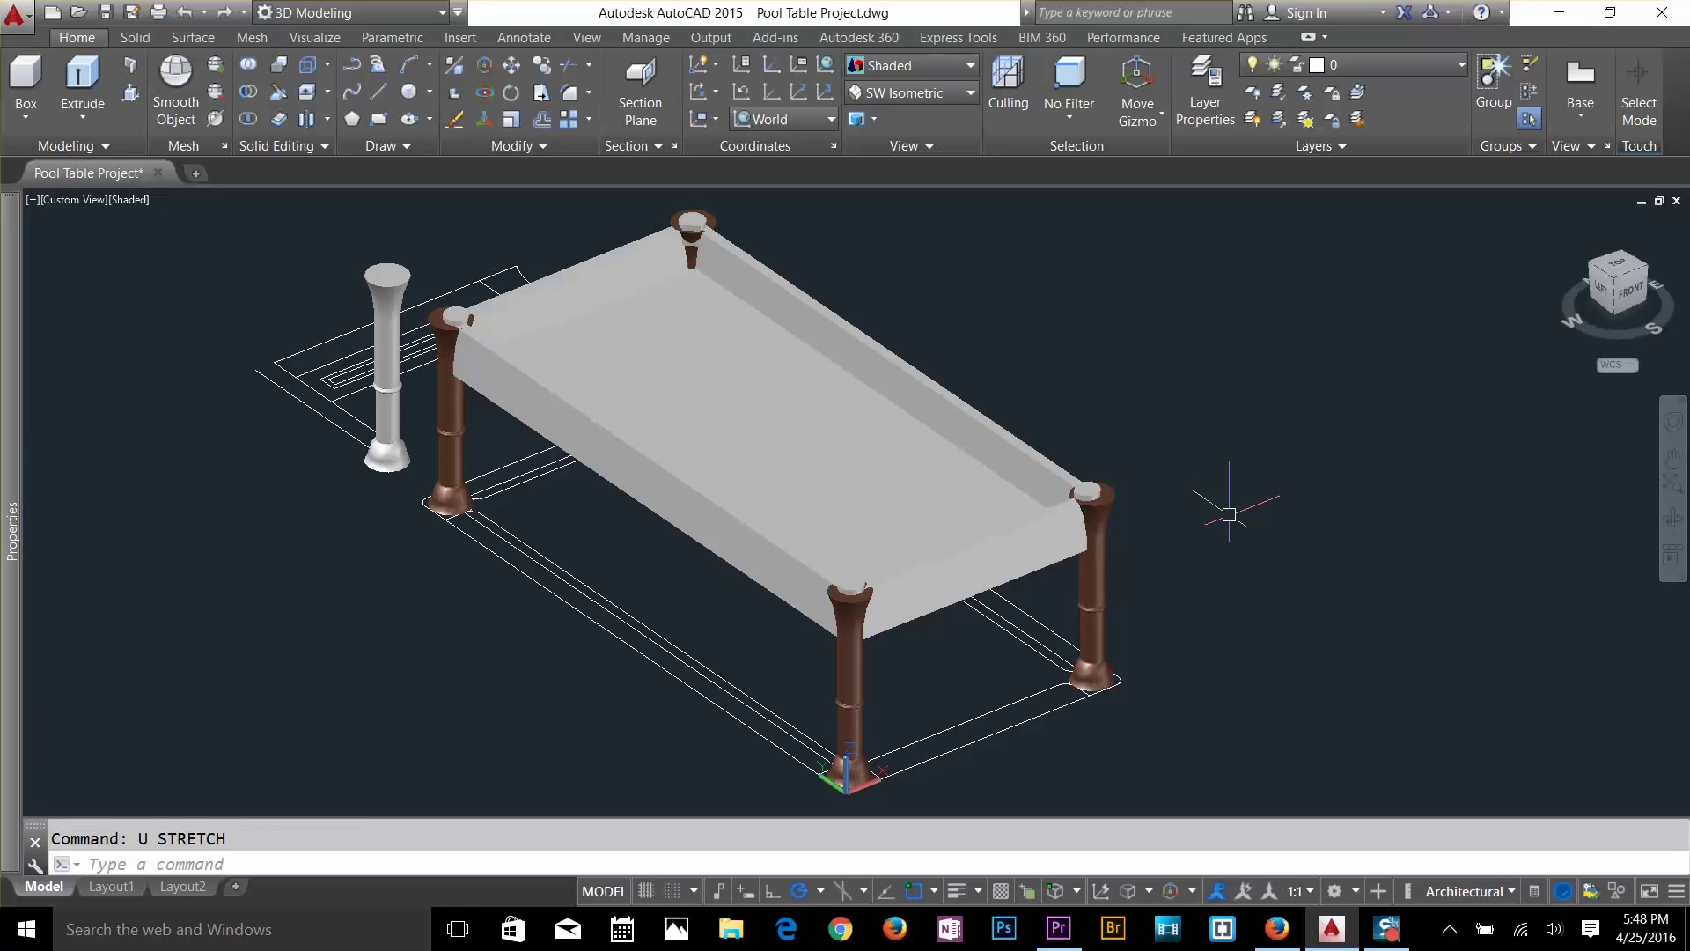
# Turn off the base layer by picking the hollow table body, leaving the legs and pocket solids displayed.
pyautogui.click(1260, 104)
pyautogui.click(1022, 550)
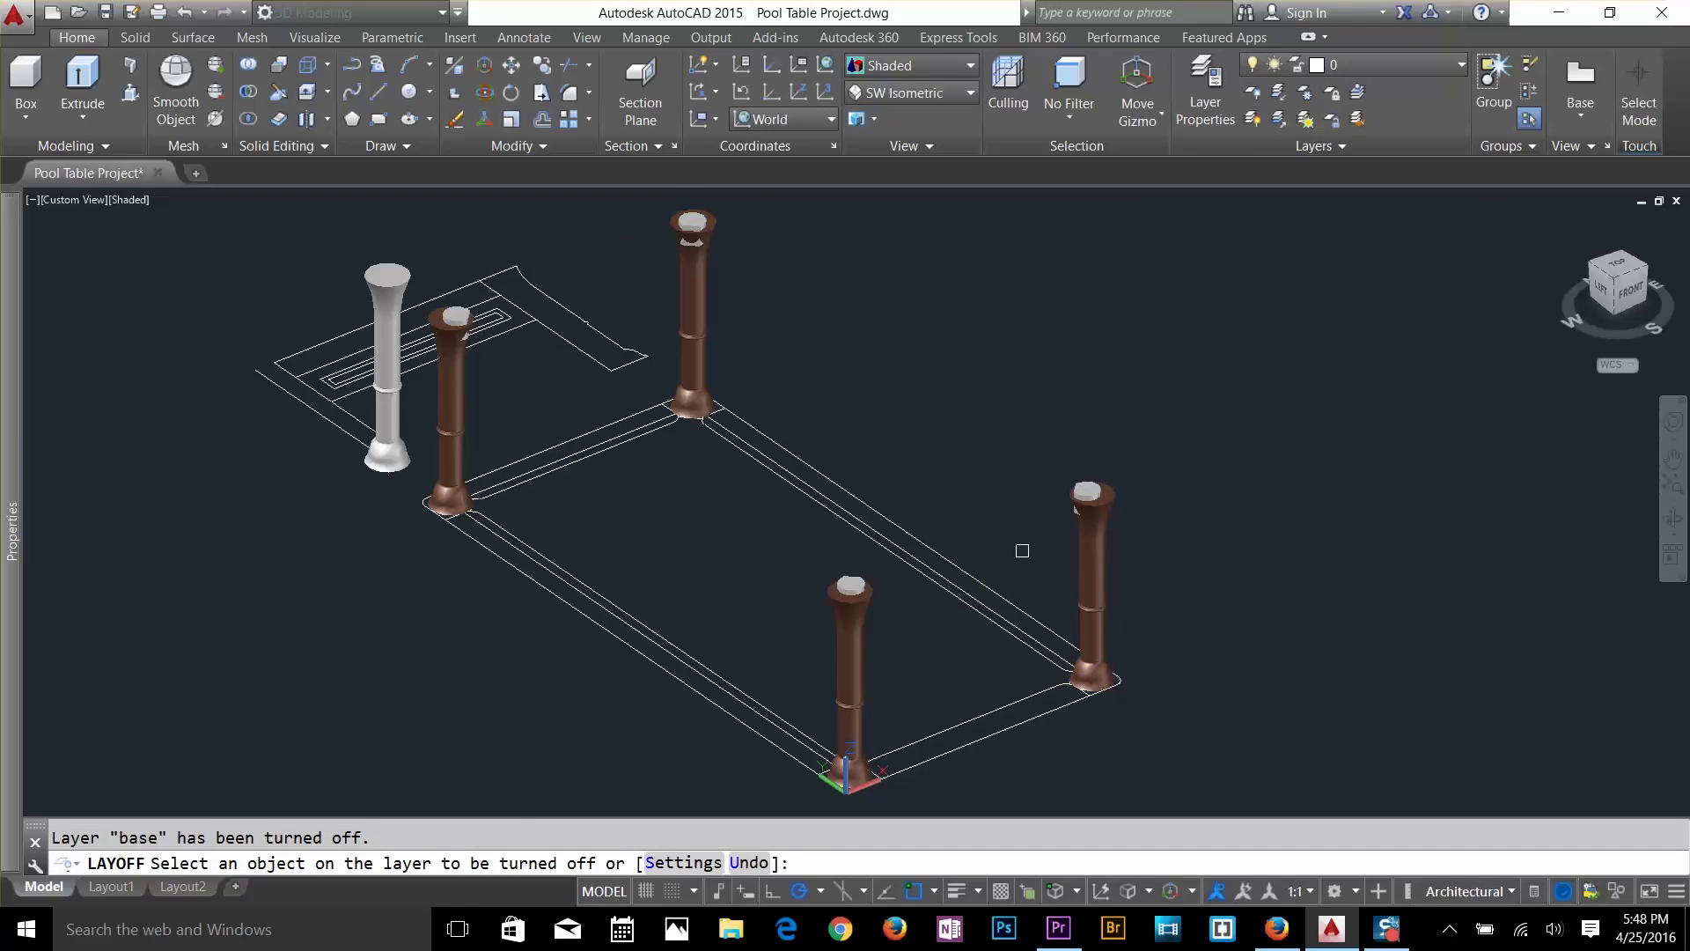
pyautogui.press('Escape')
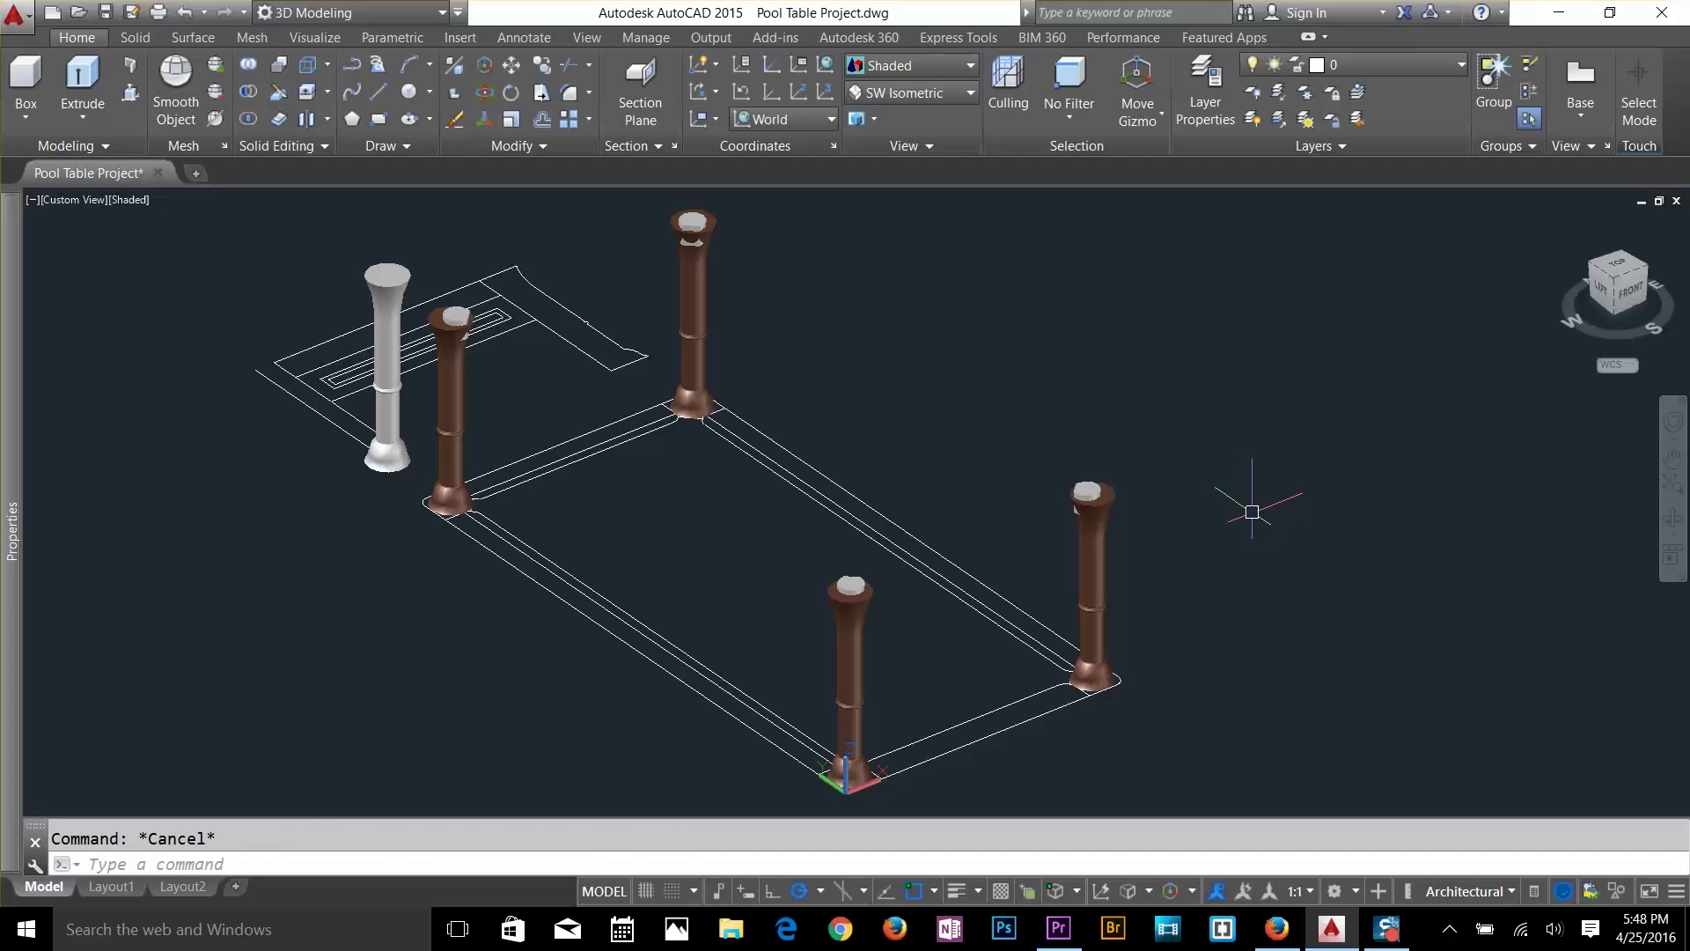
# Subtract the four corner pocket solids from the tops of the four brown legs.
pyautogui.write('SU')
pyautogui.press('Return')
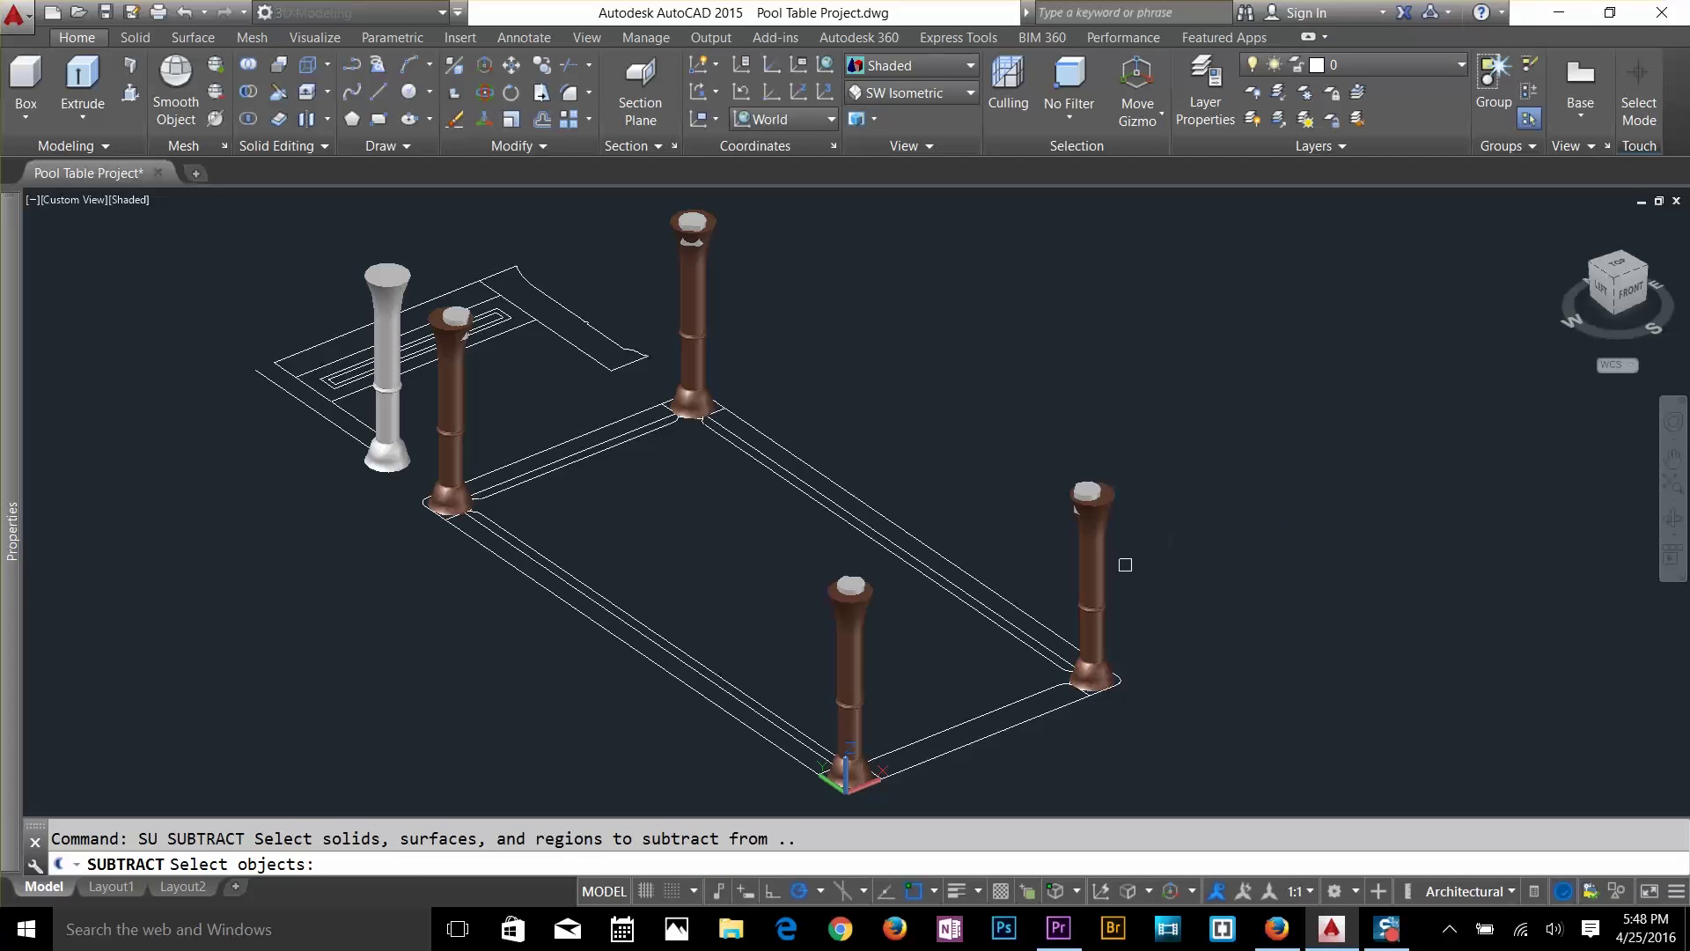
pyautogui.click(1104, 568)
pyautogui.click(843, 659)
pyautogui.click(712, 317)
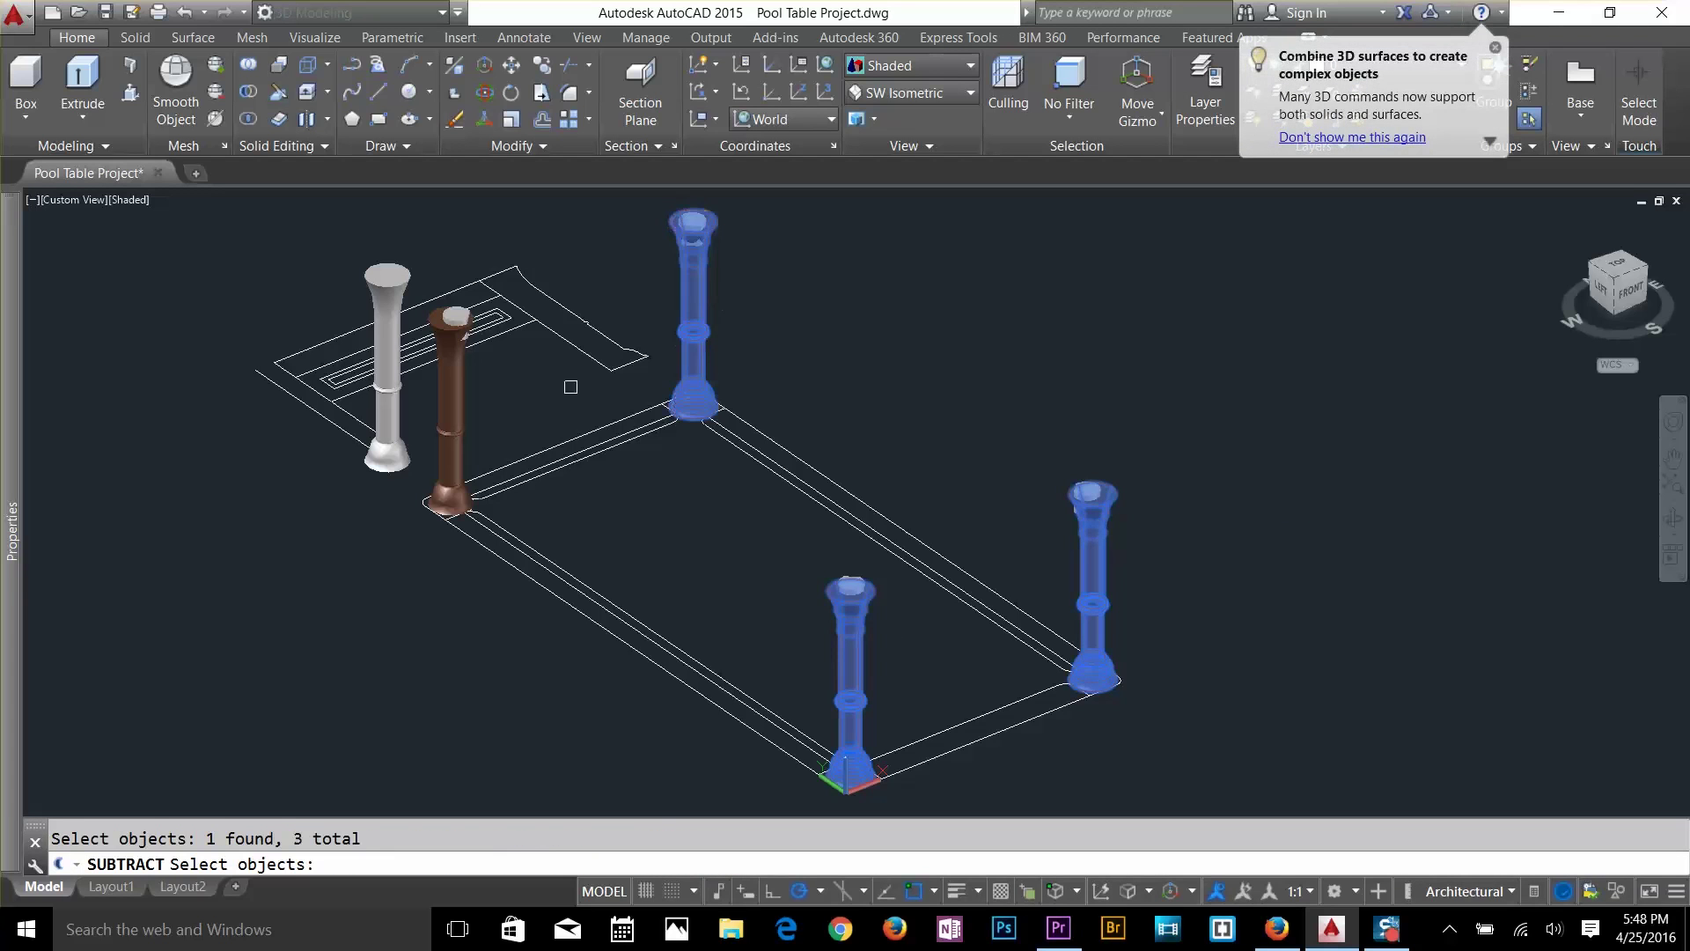
pyautogui.click(456, 400)
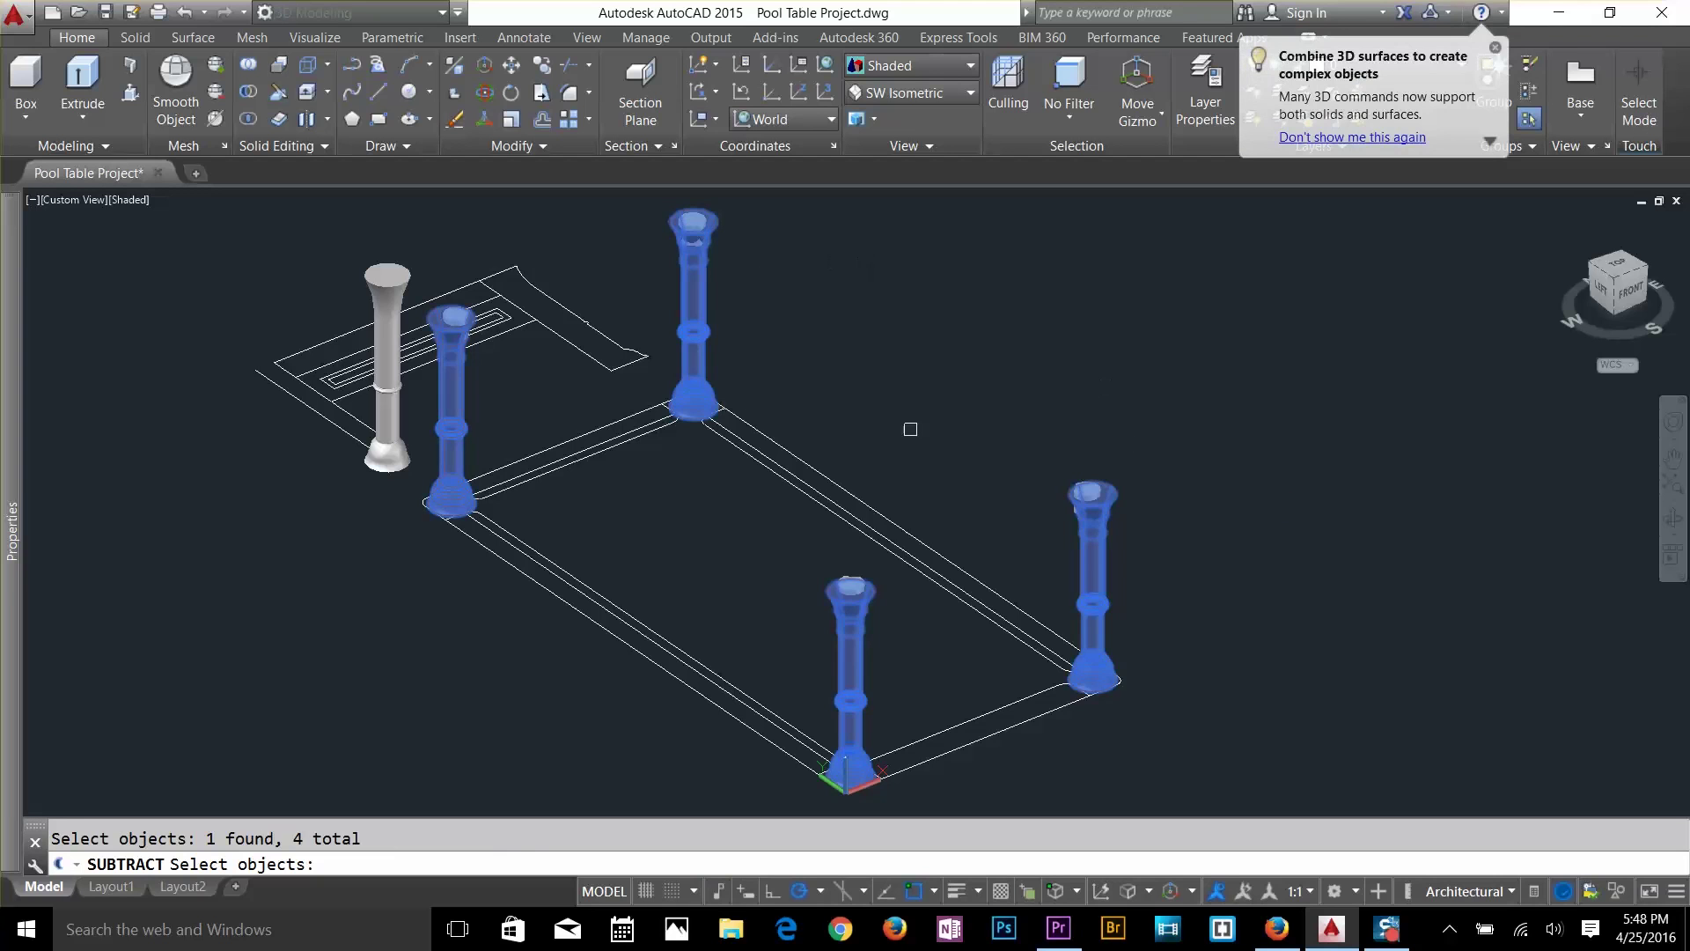
pyautogui.press('Return')
pyautogui.click(1087, 499)
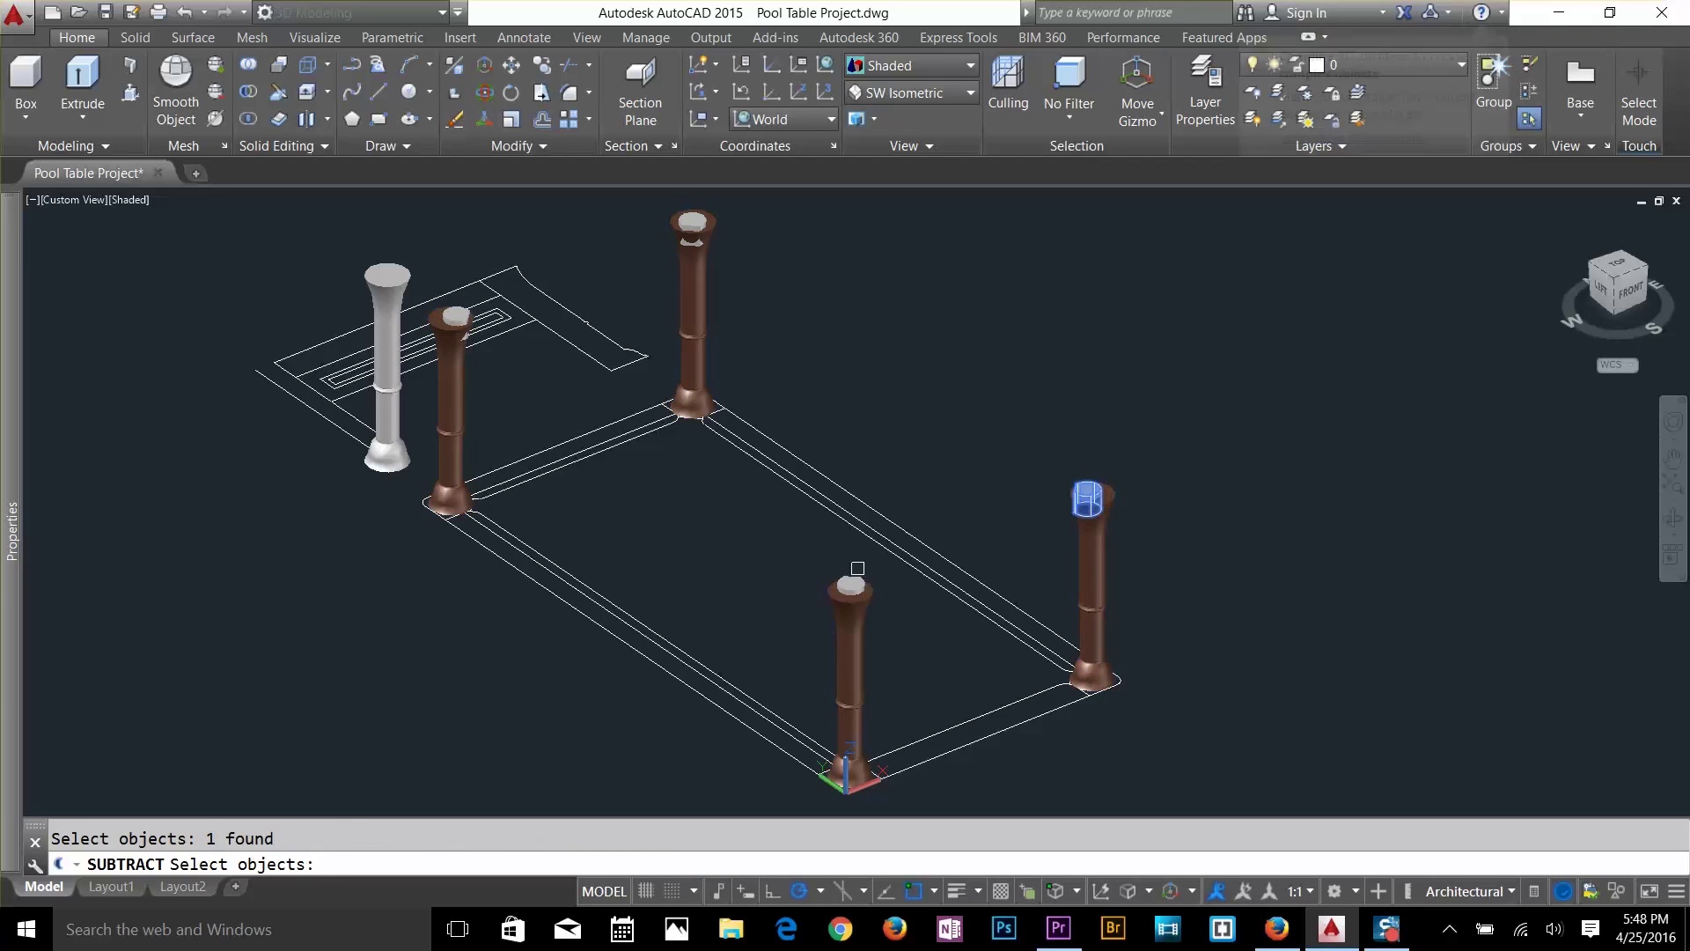
pyautogui.click(852, 586)
pyautogui.click(693, 229)
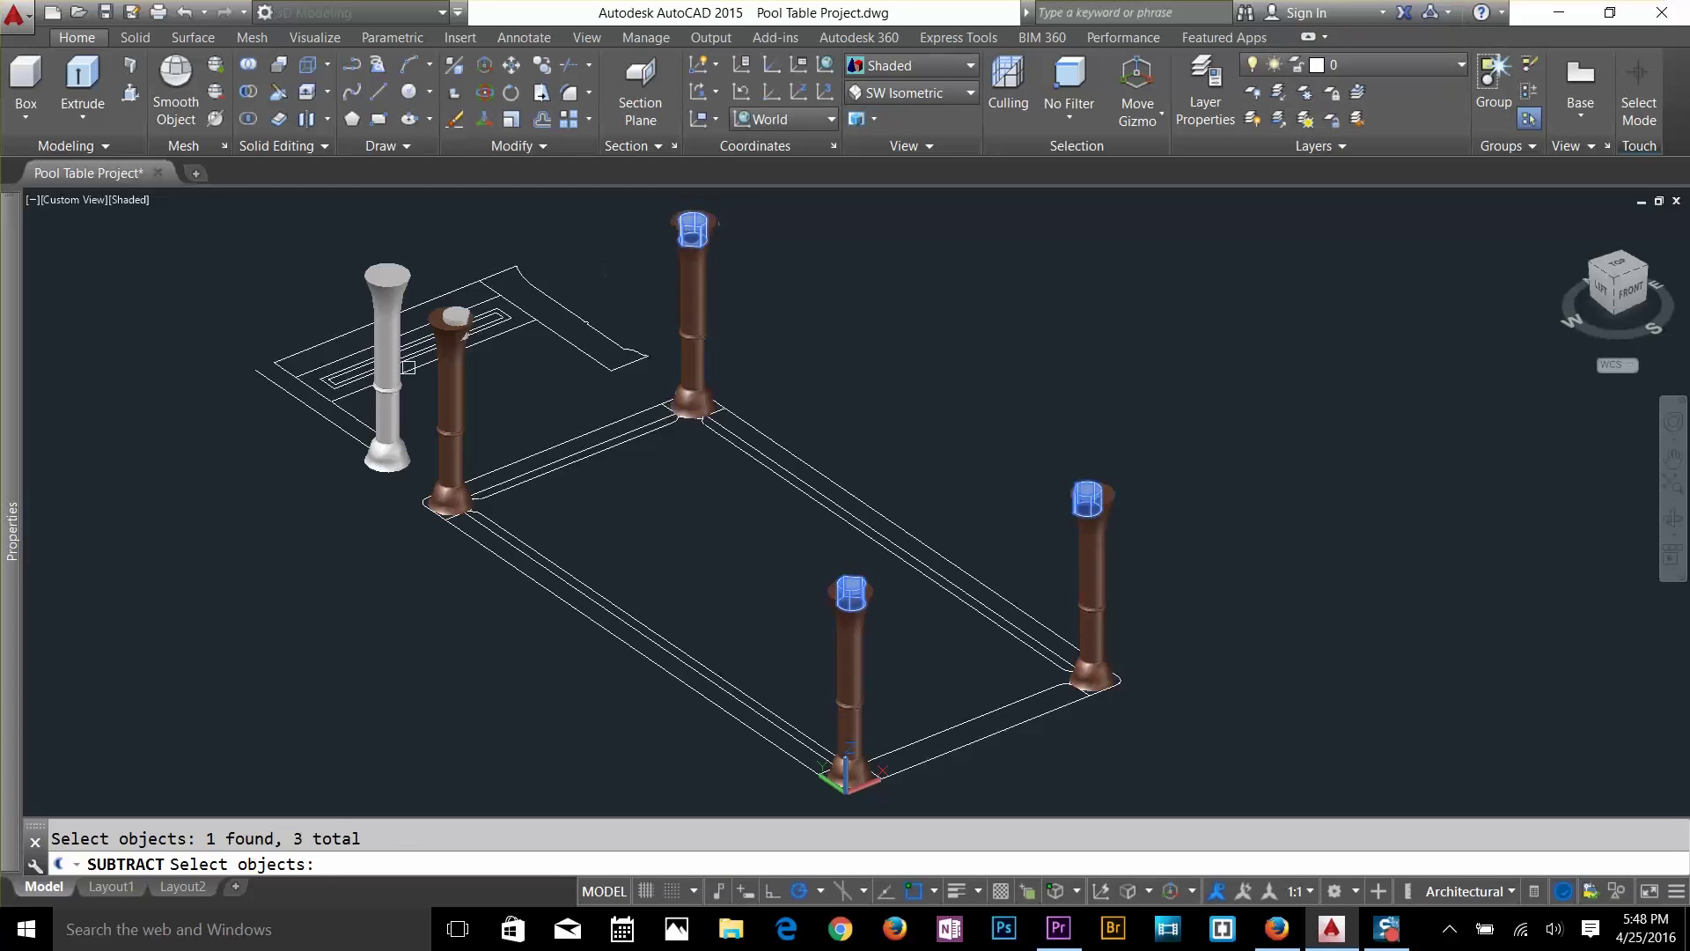
pyautogui.click(456, 317)
pyautogui.press('Return')
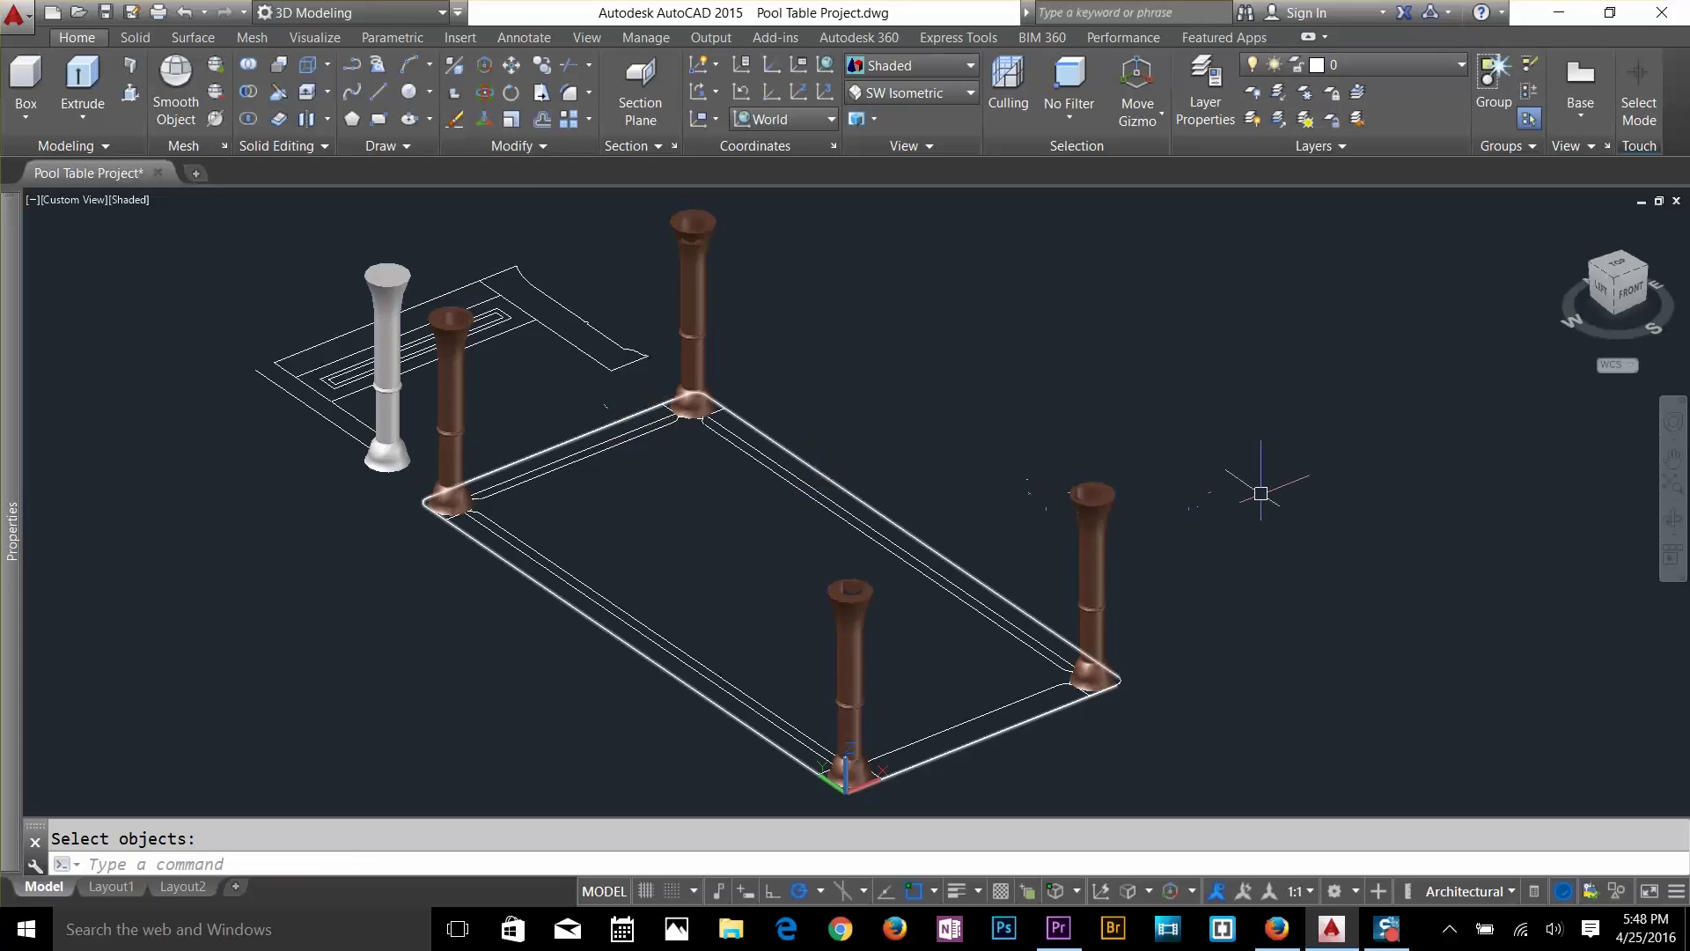
pyautogui.scroll(5, 1094, 520)
pyautogui.keyDown('shift'); pyautogui.moveTo(1084, 526); pyautogui.dragTo(1057, 578, button='middle'); pyautogui.keyUp('shift')
pyautogui.scroll(-6, 1057, 579)
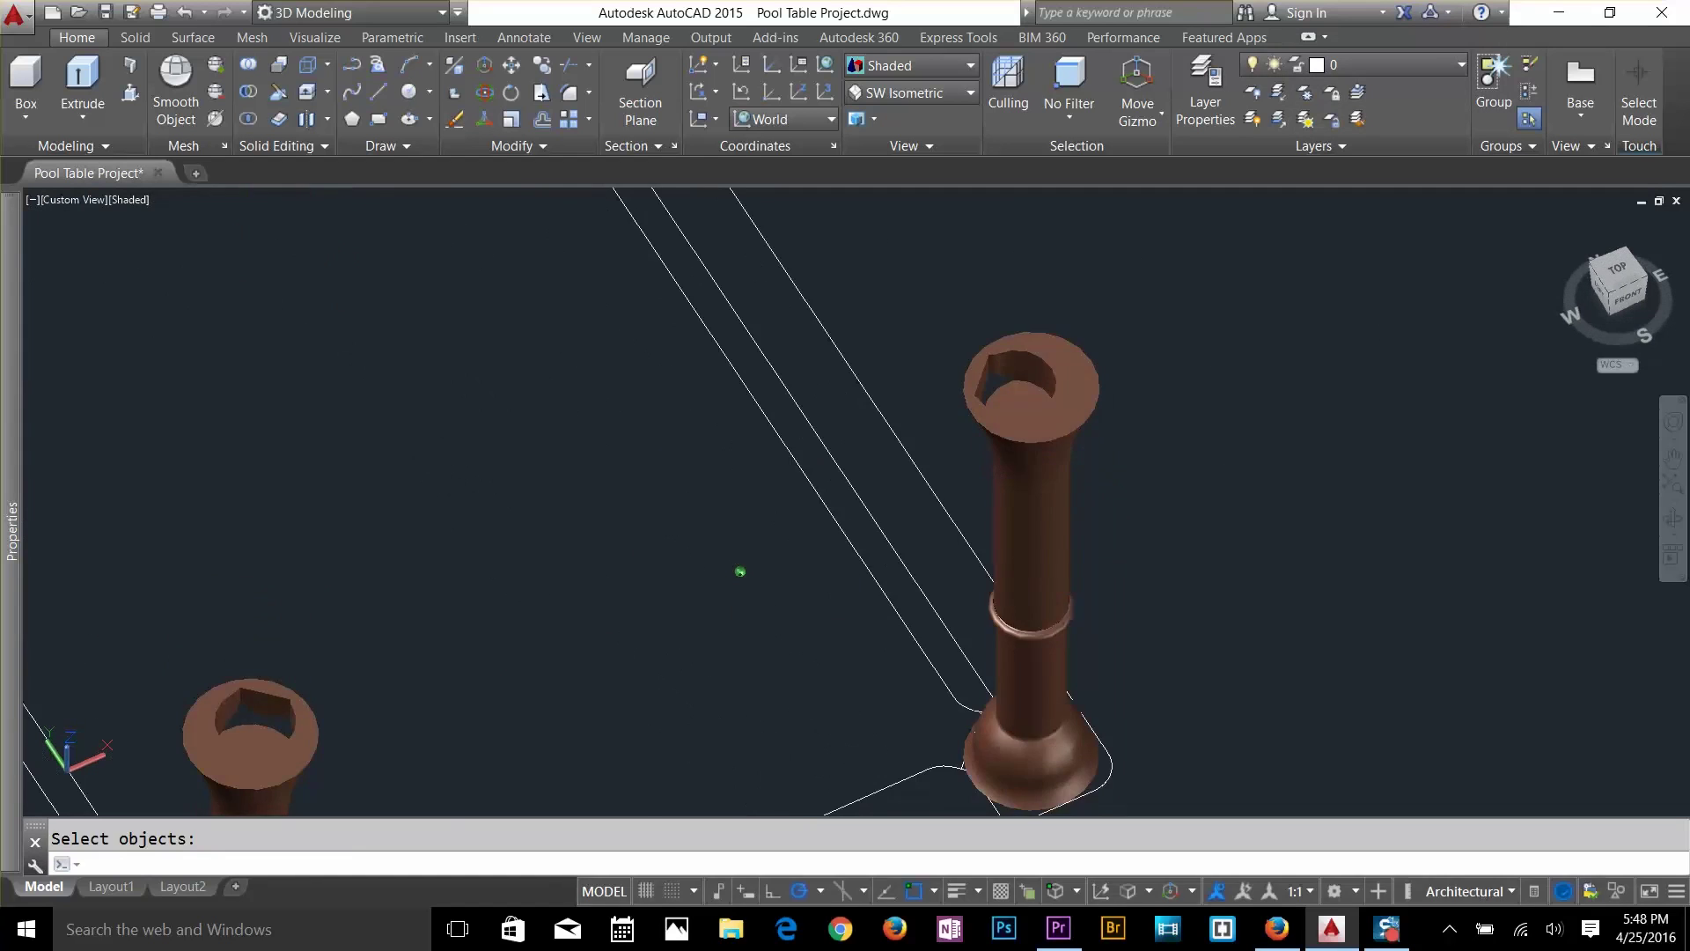
pyautogui.keyDown('shift'); pyautogui.moveTo(822, 501); pyautogui.dragTo(886, 453, button='middle'); pyautogui.keyUp('shift')
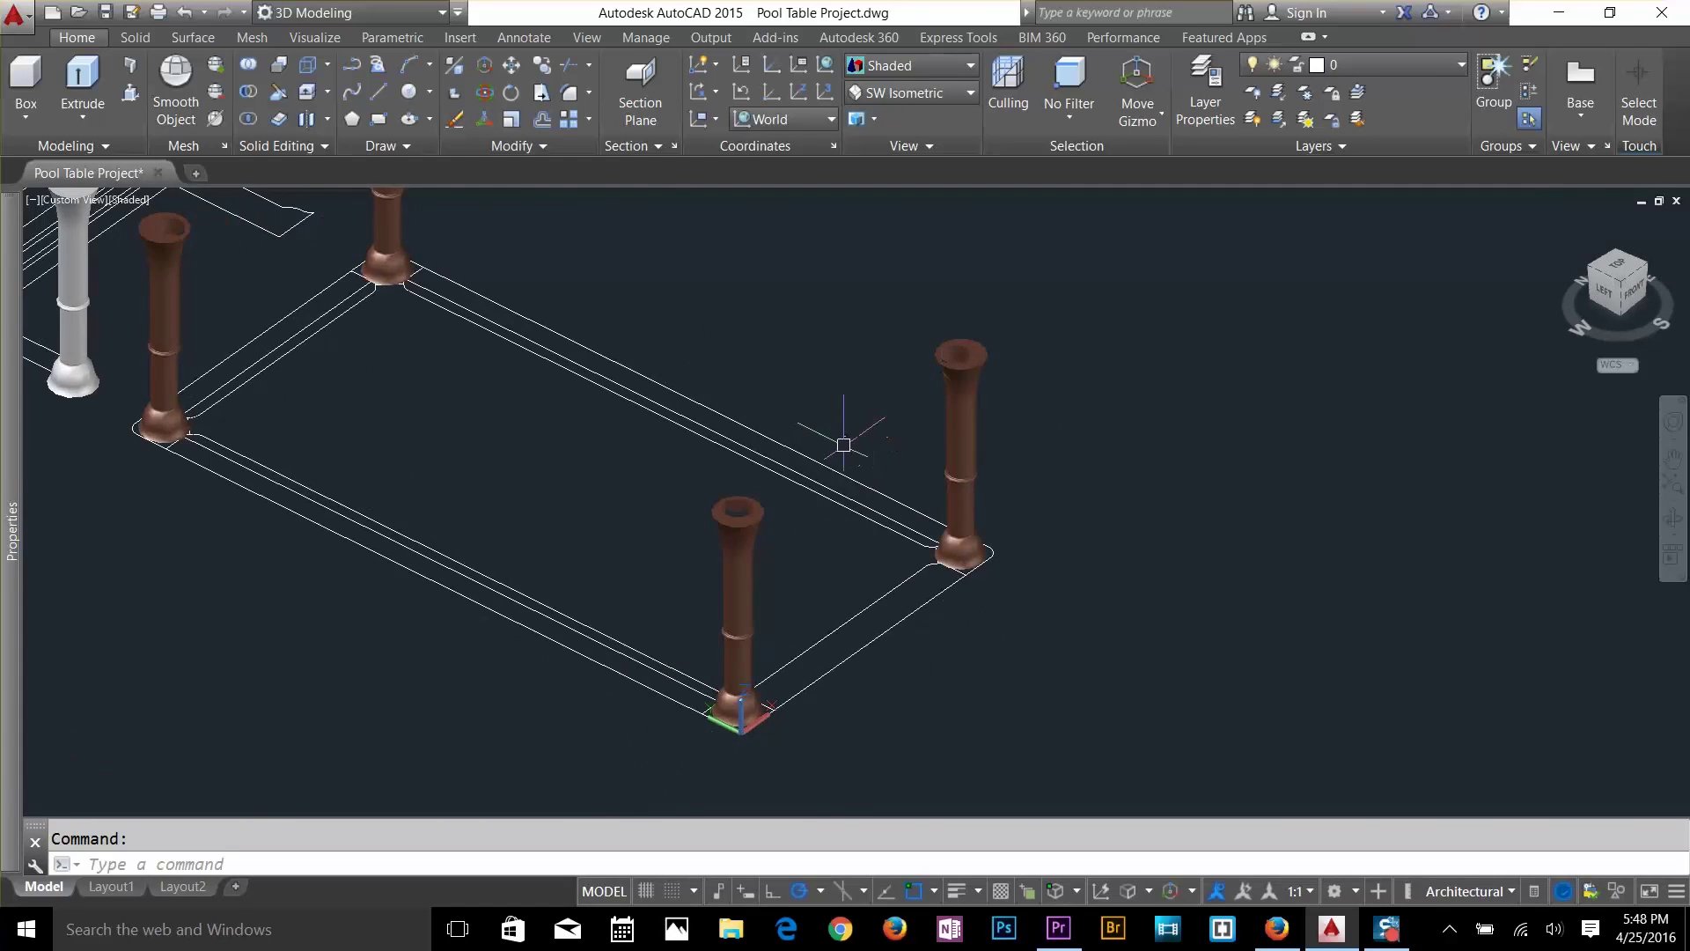
# Copy the four spare pocket solids back onto the leg tops, using a solid's base centre and the matching centre in the leg's pocket cut.
pyautogui.scroll(-2, 844, 444)
pyautogui.moveTo(414, 700); pyautogui.dragTo(827, 462, button='middle')
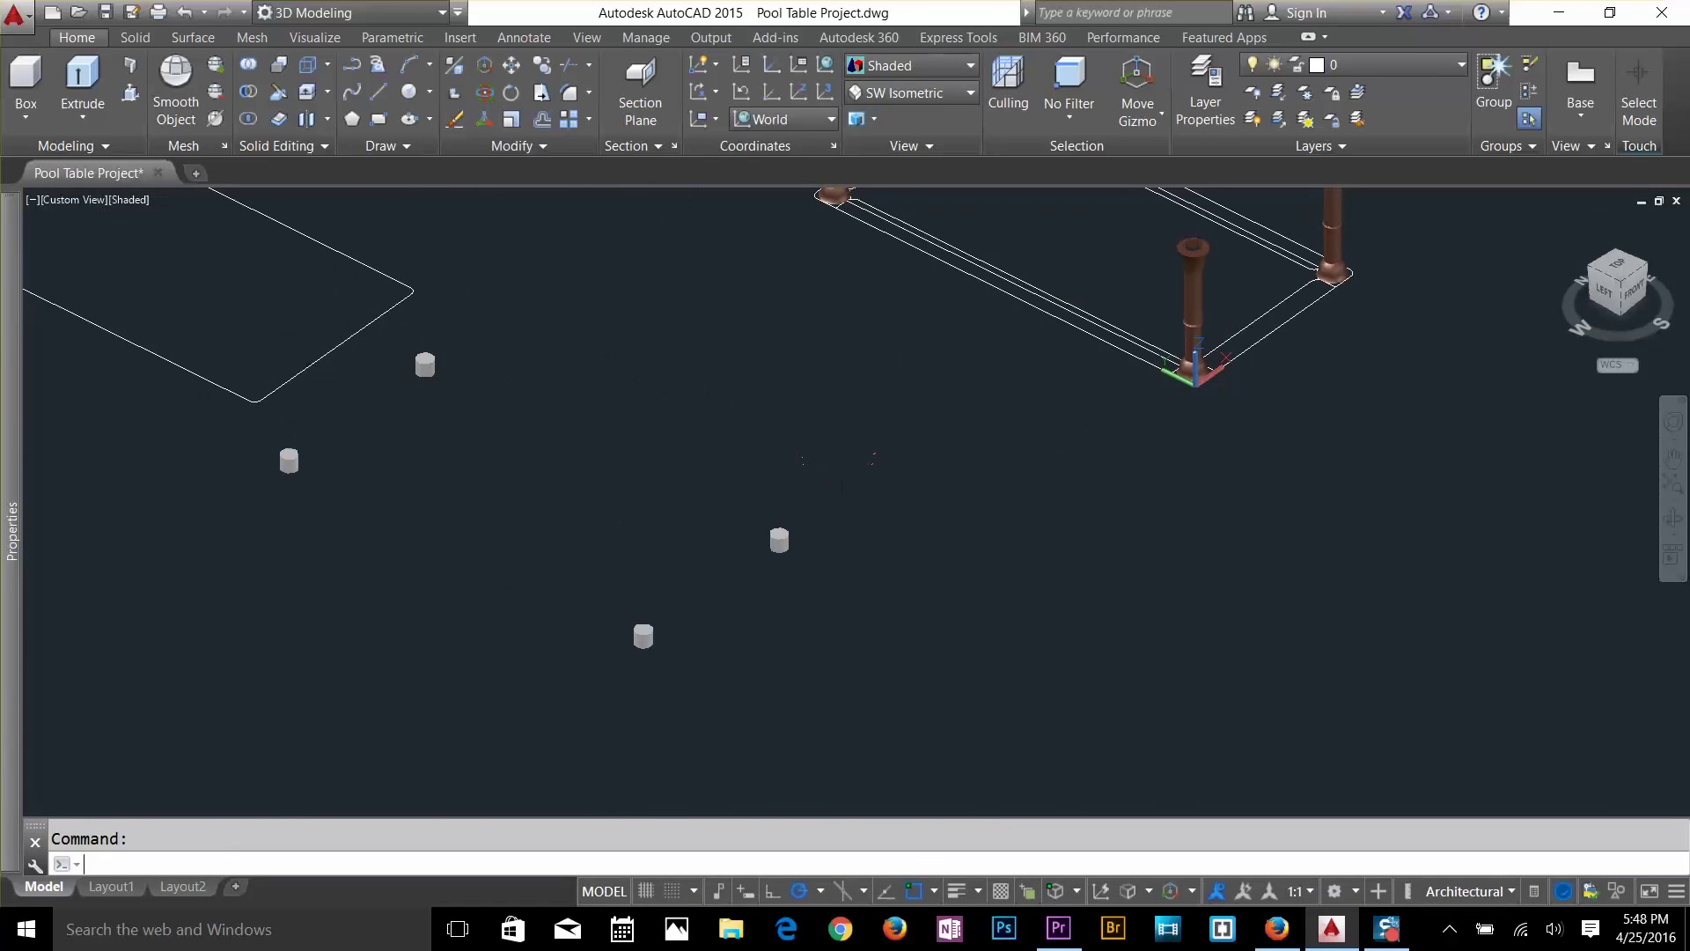
pyautogui.press('Return')
pyautogui.click(804, 502)
pyautogui.click(588, 636)
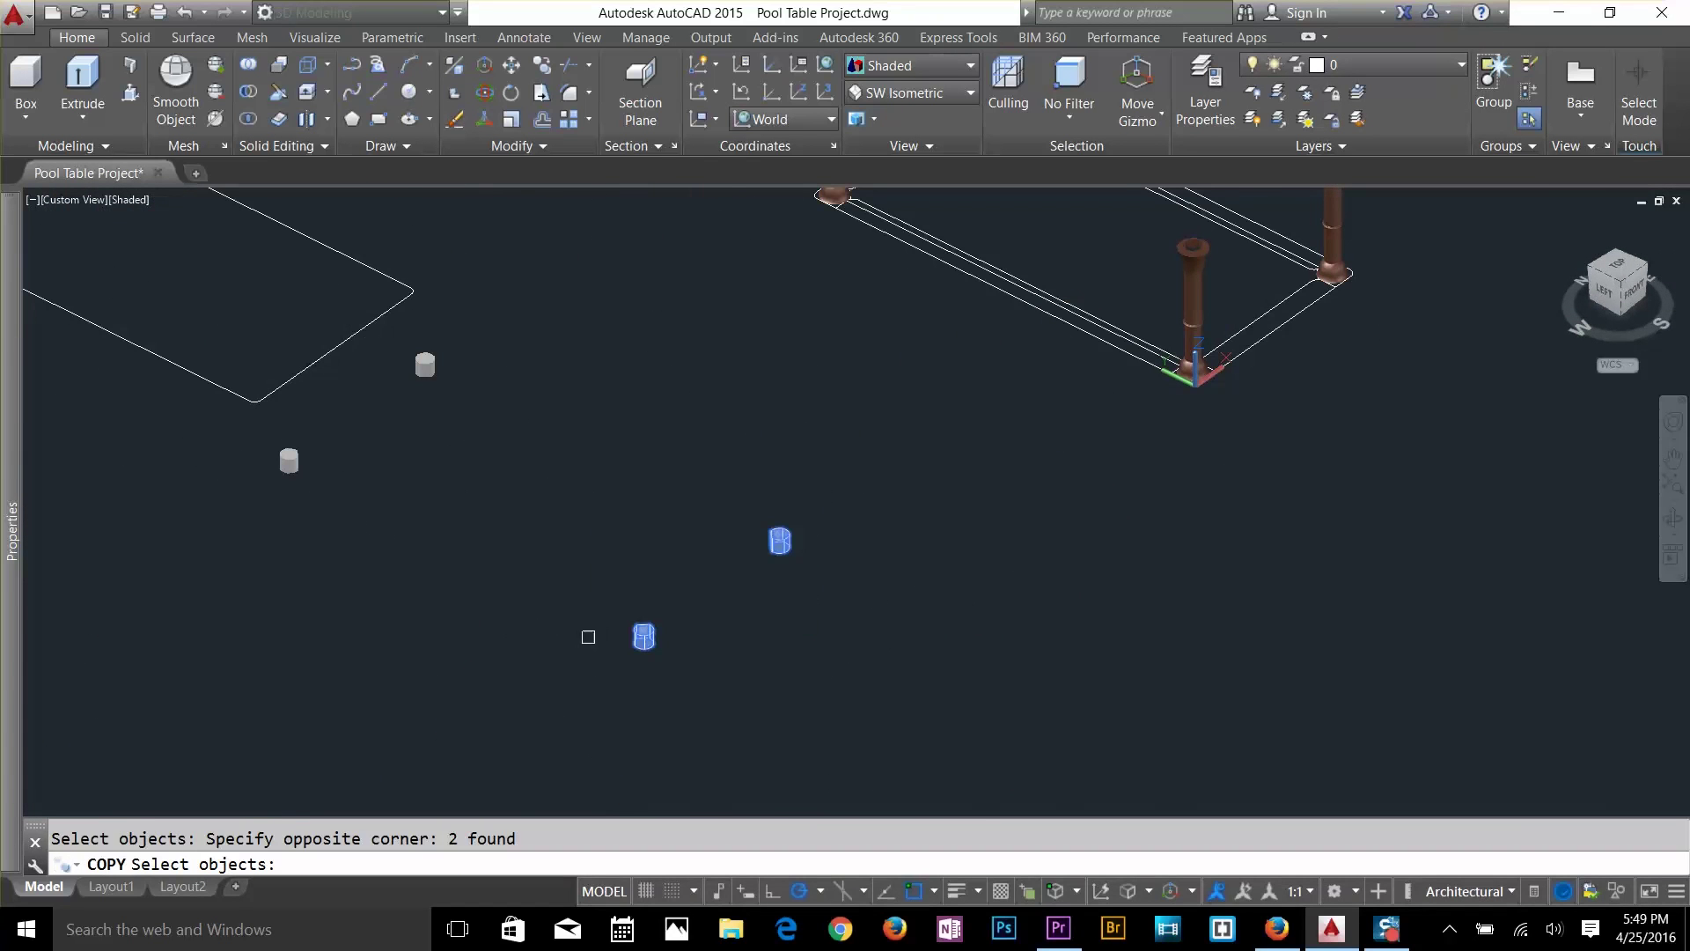
pyautogui.click(476, 342)
pyautogui.click(384, 414)
pyautogui.click(369, 445)
pyautogui.click(237, 519)
pyautogui.press('Return')
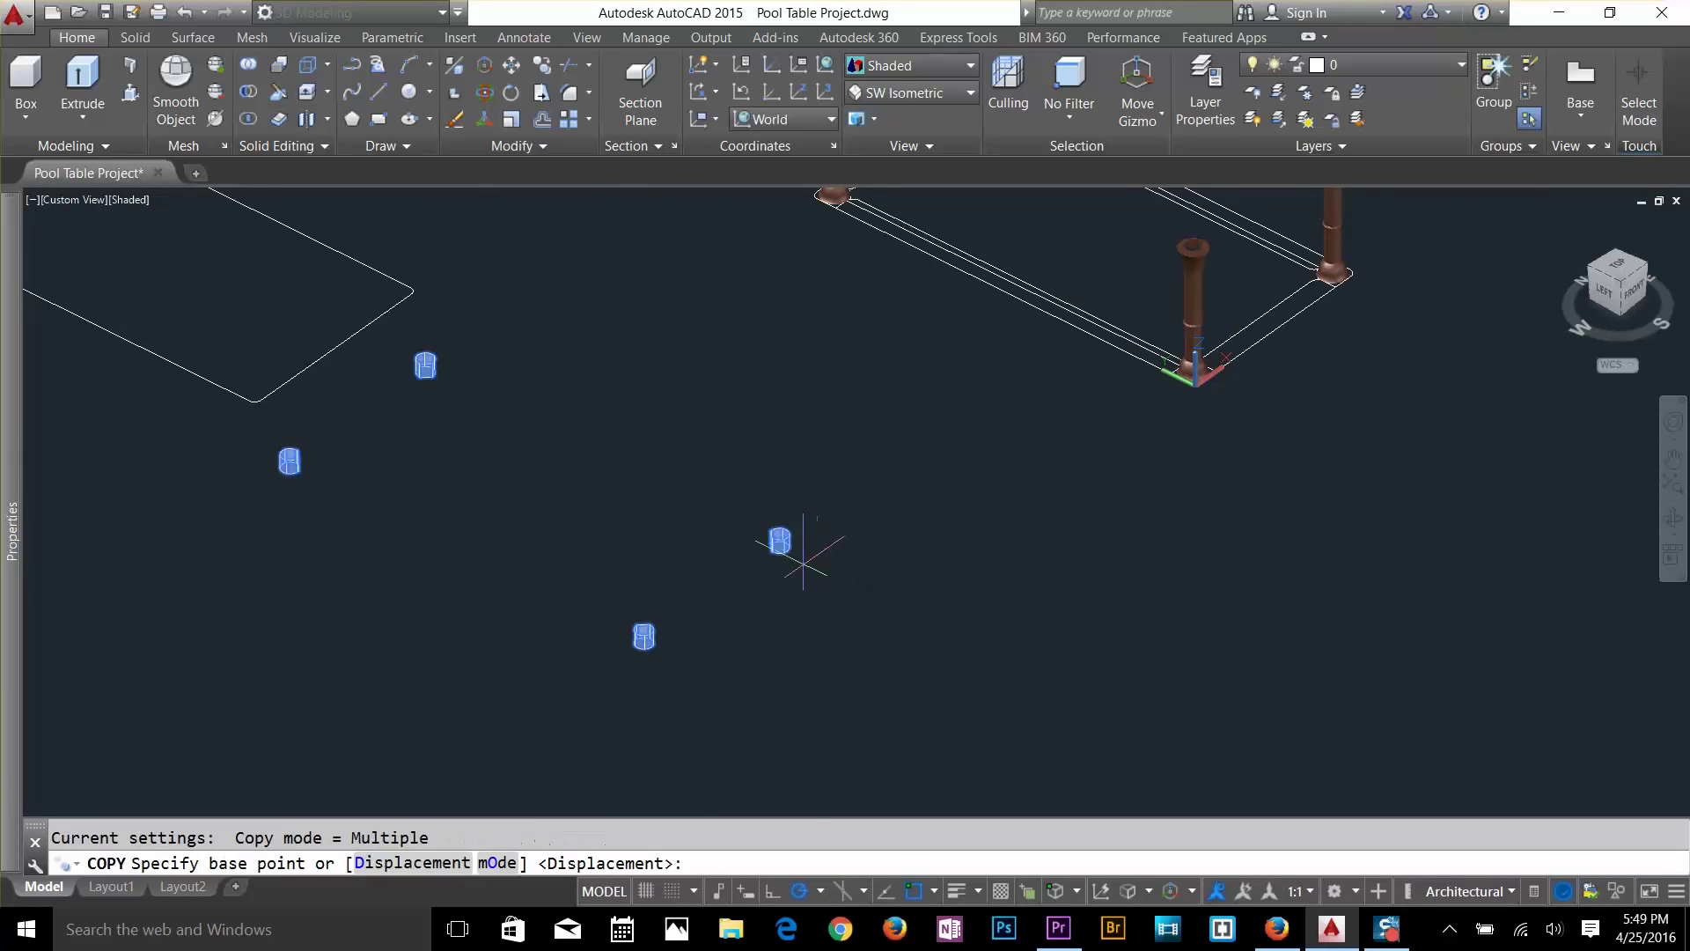
pyautogui.scroll(9, 804, 557)
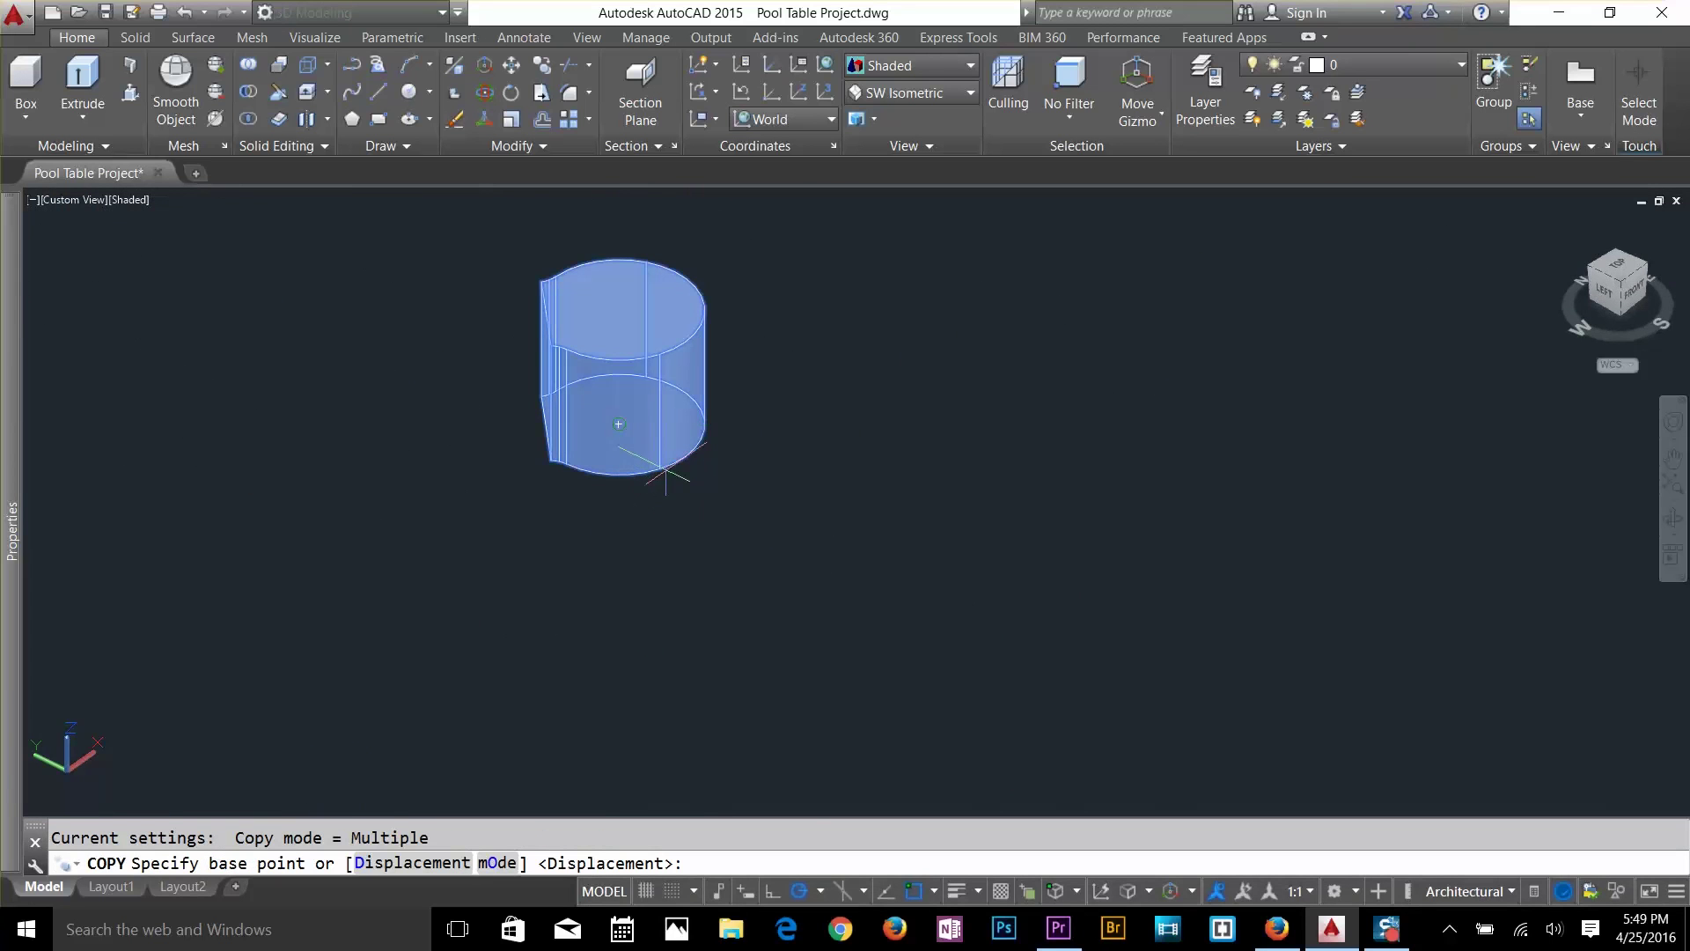
pyautogui.click(619, 424)
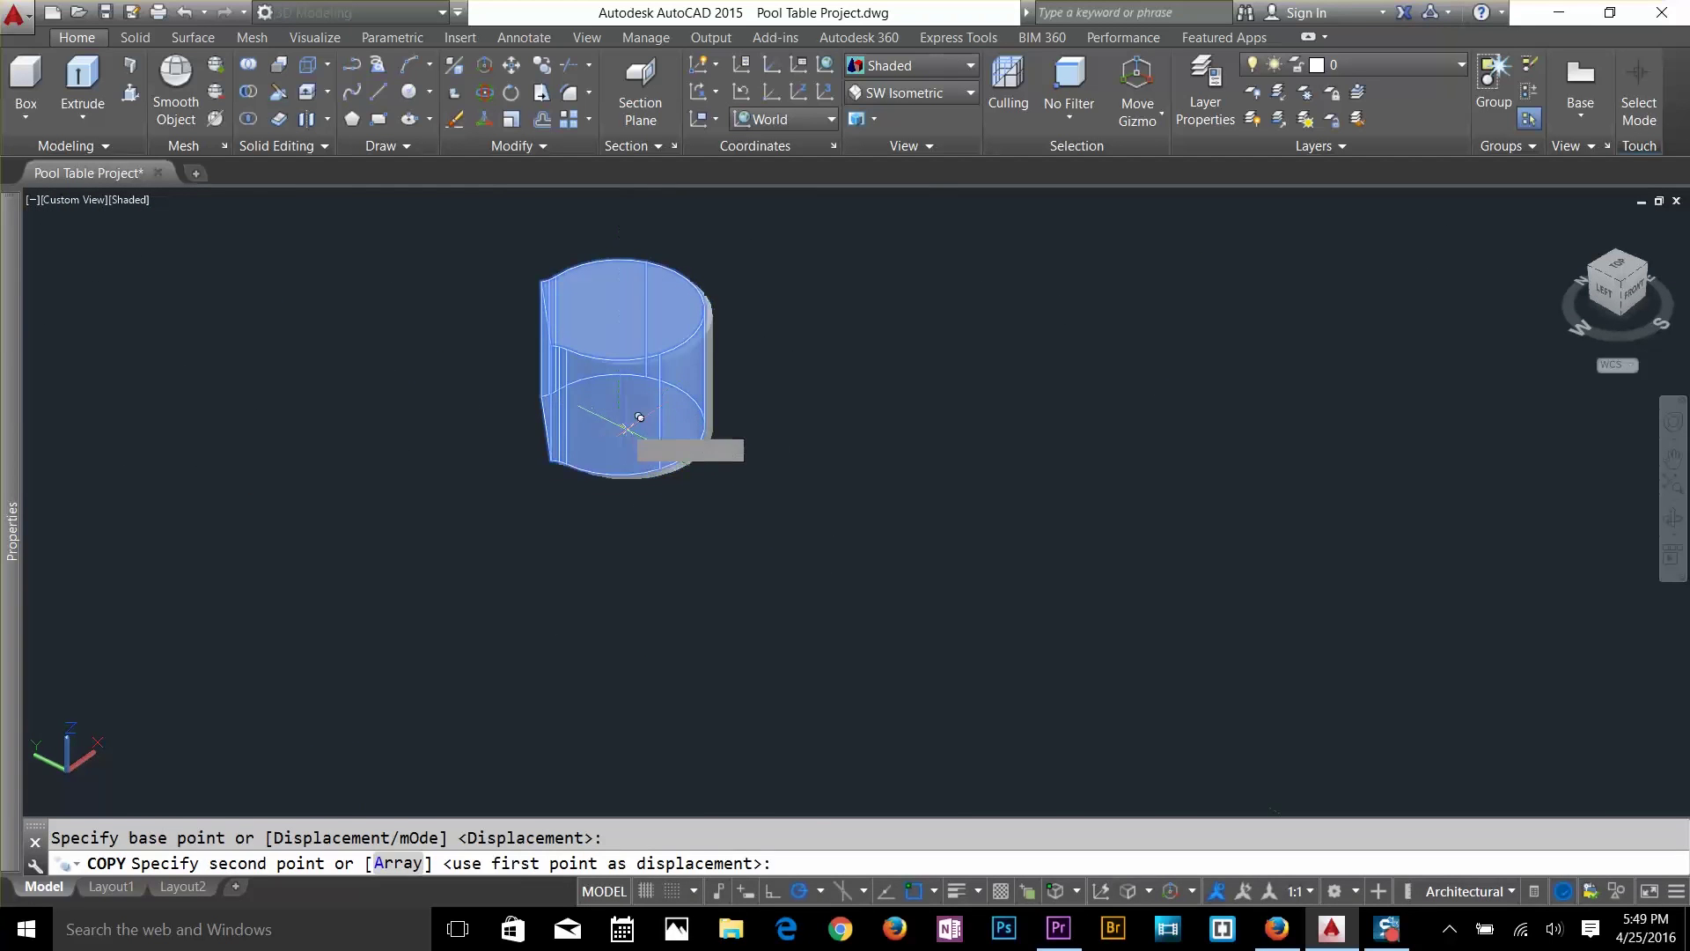
pyautogui.scroll(-5, 693, 442)
pyautogui.moveTo(1085, 276); pyautogui.dragTo(1054, 642, button='middle')
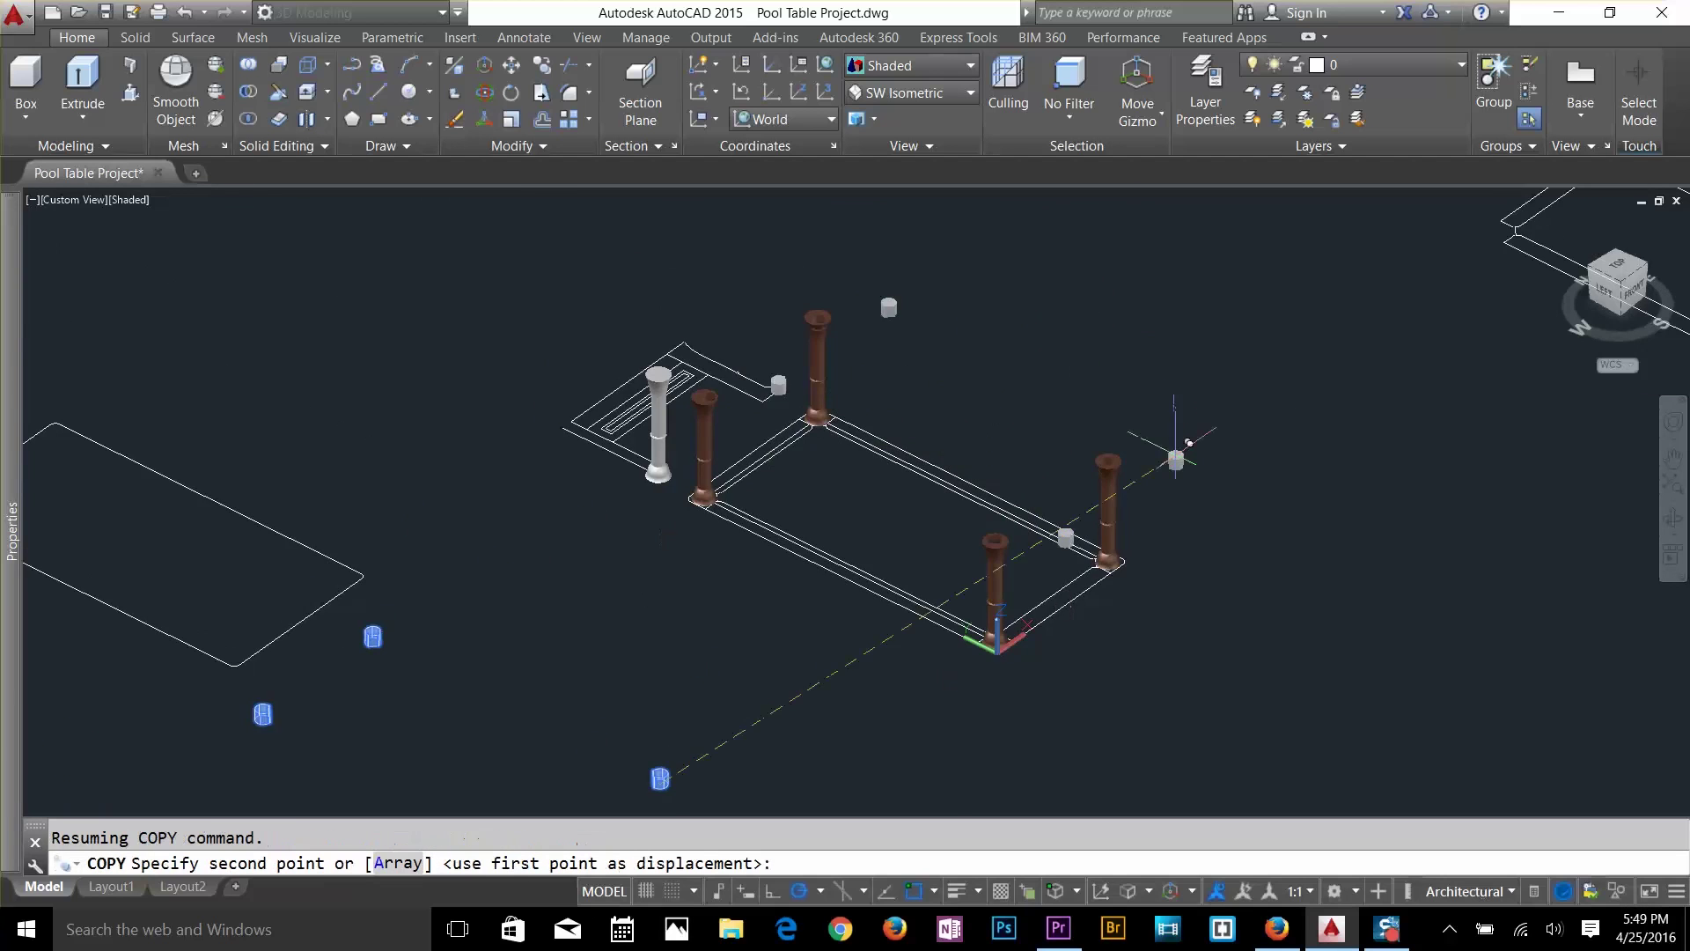
pyautogui.scroll(6, 927, 543)
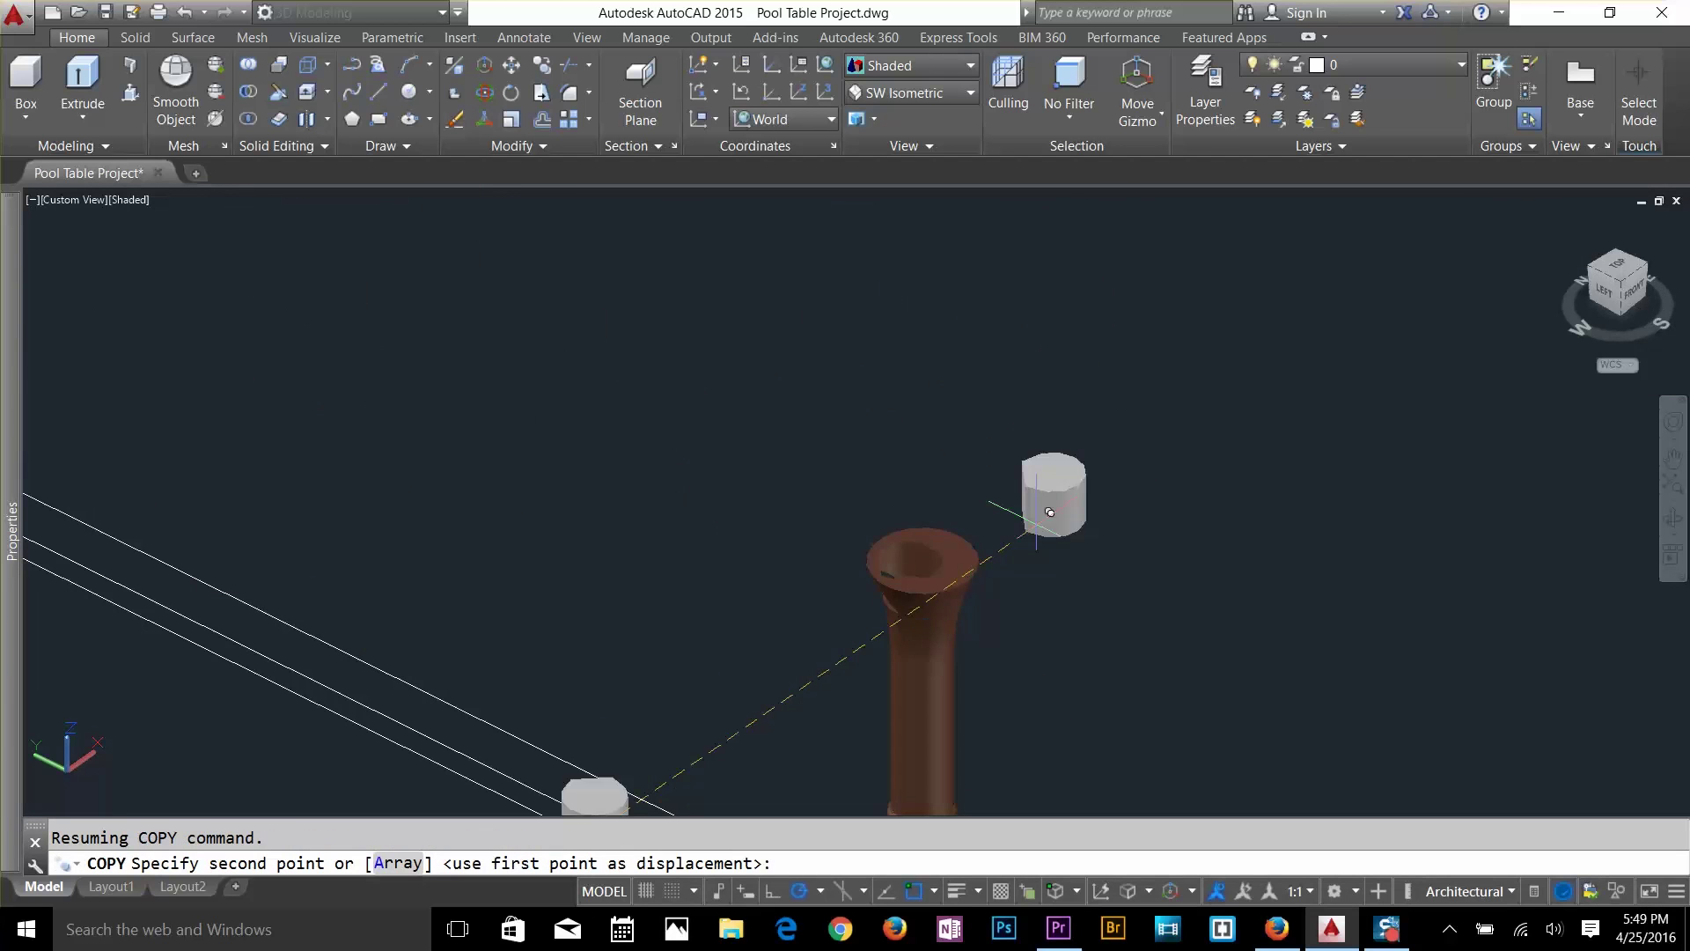
pyautogui.click(908, 596)
pyautogui.scroll(-6, 1260, 269)
pyautogui.press('Return')
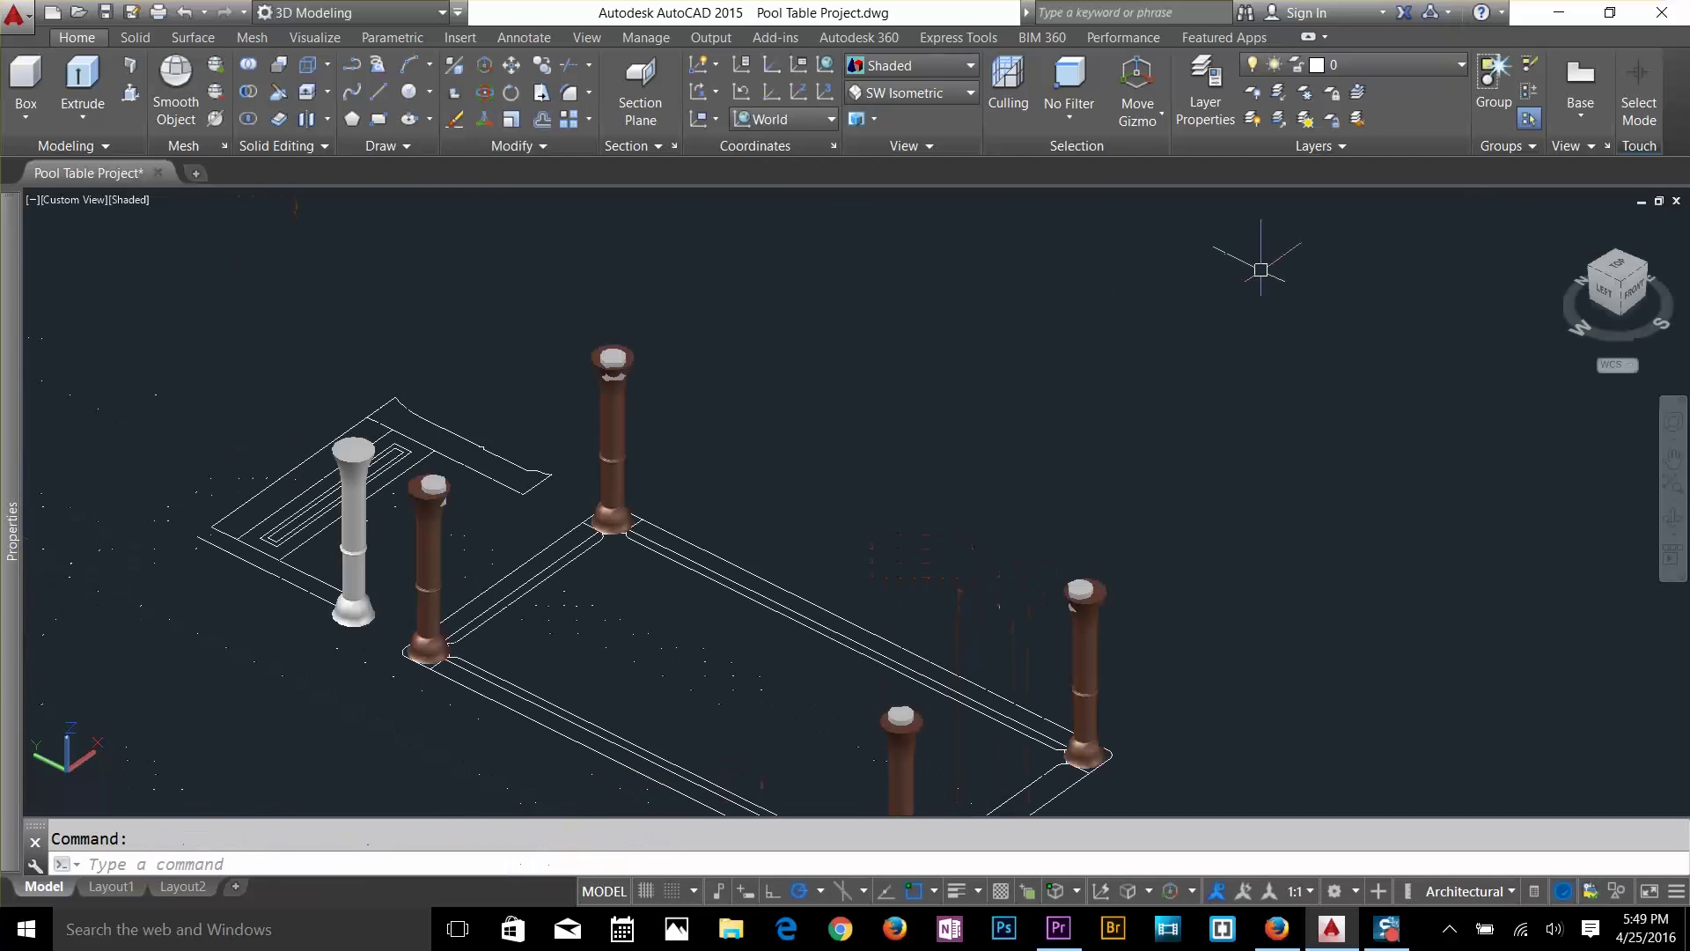
# Turn off the piller layer and turn the base layer back on to show the table body with the pocket solids.
pyautogui.write('layoff')
pyautogui.press('Return')
pyautogui.click(1089, 652)
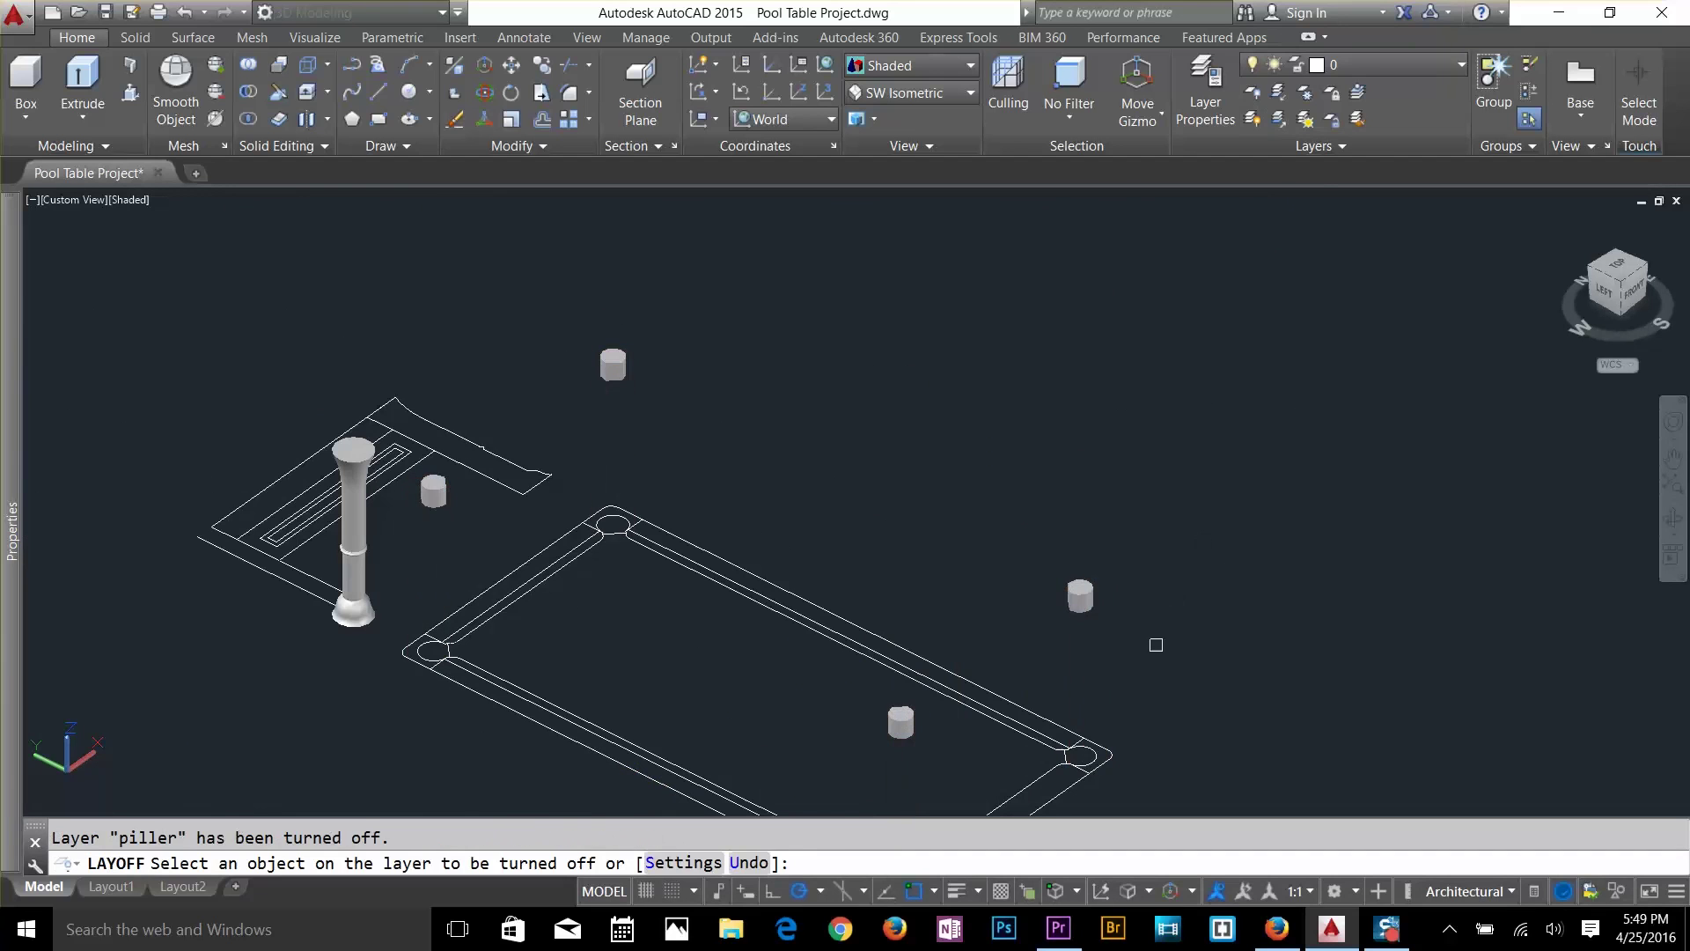
pyautogui.press('Escape')
pyautogui.click(1323, 67)
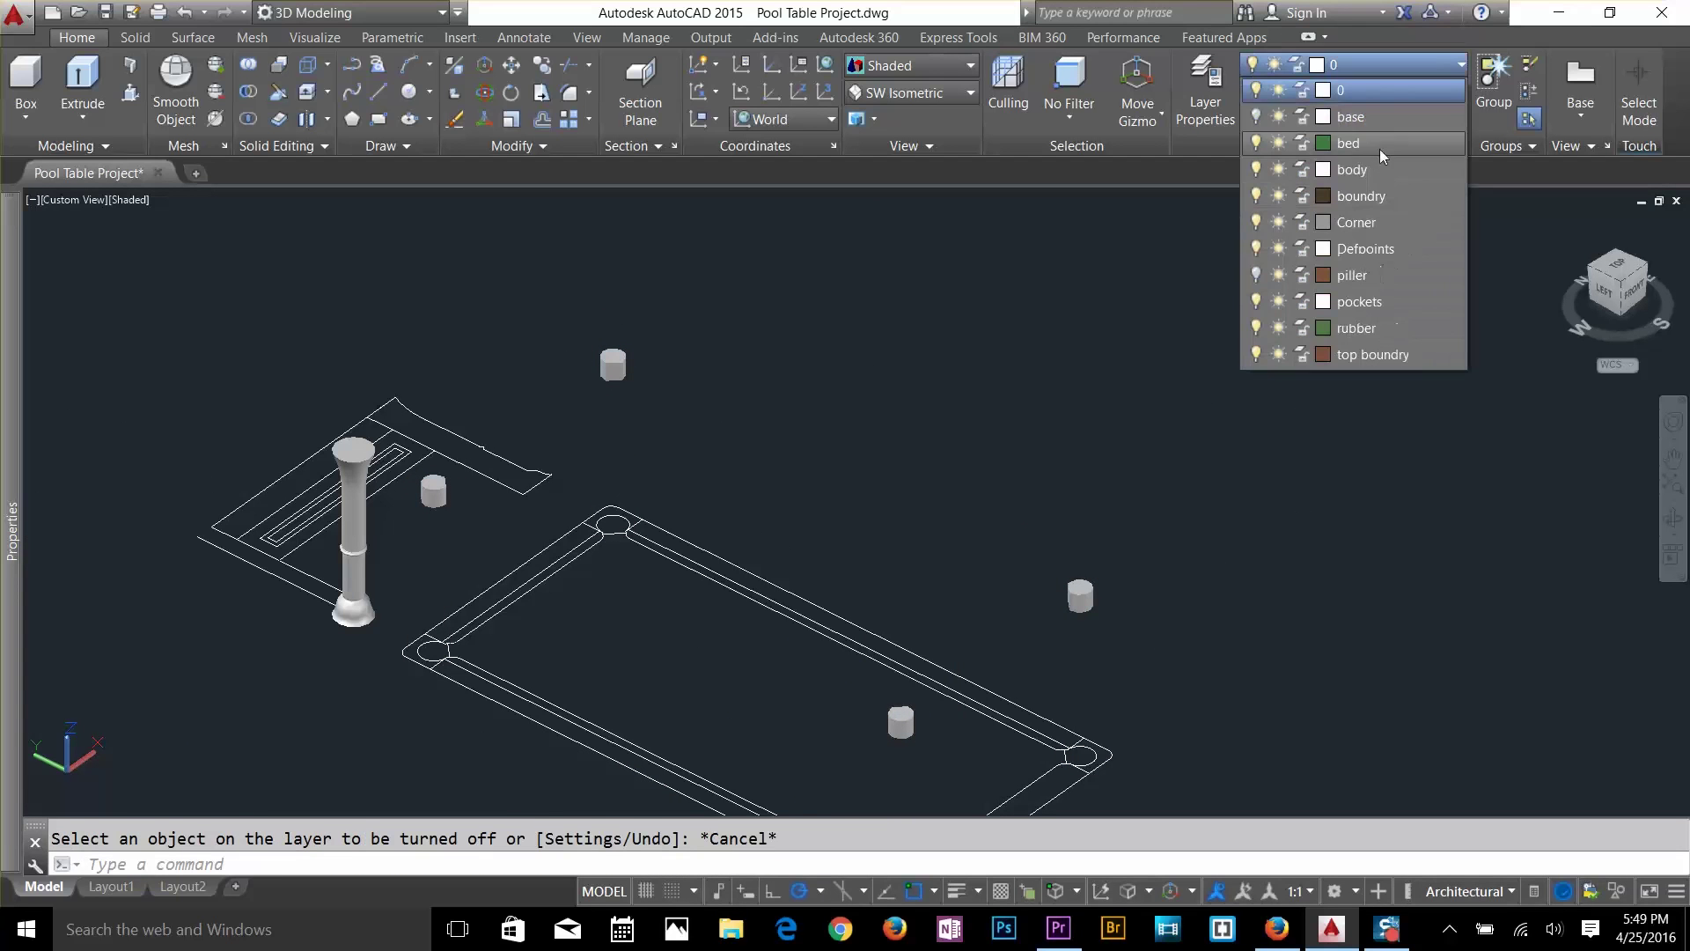
pyautogui.click(1256, 117)
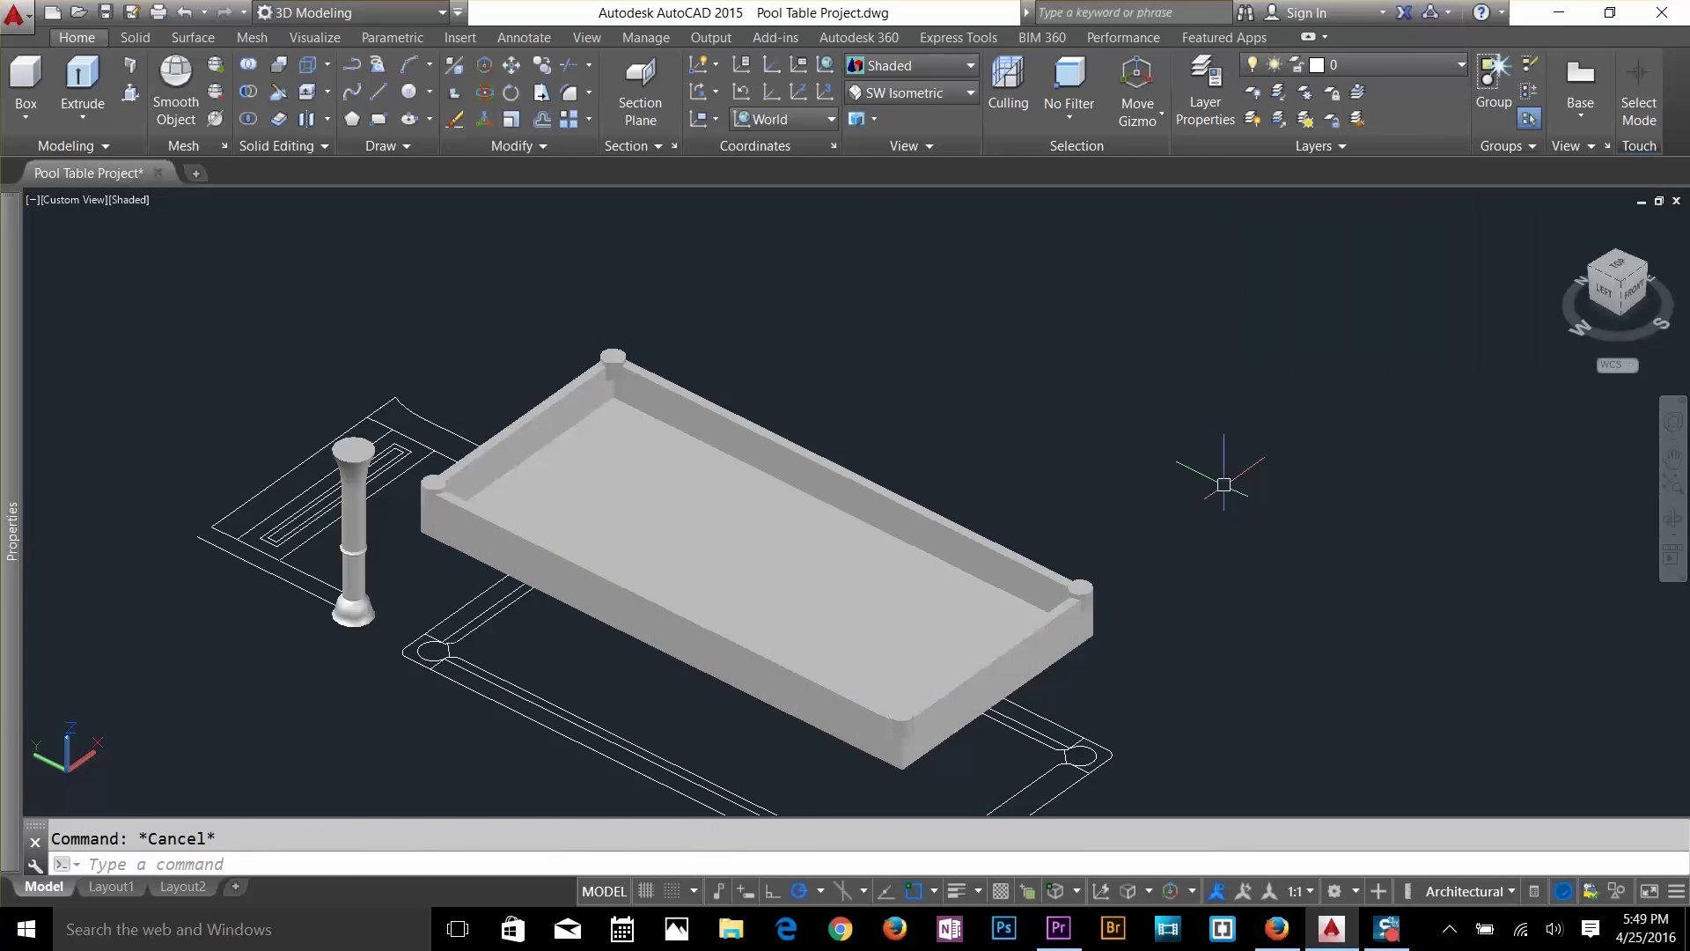
# Subtract the four pocket solids from the corners of the hollow table body and turn all layers back on.
pyautogui.write('u')
pyautogui.press('Return')
pyautogui.click(1090, 587)
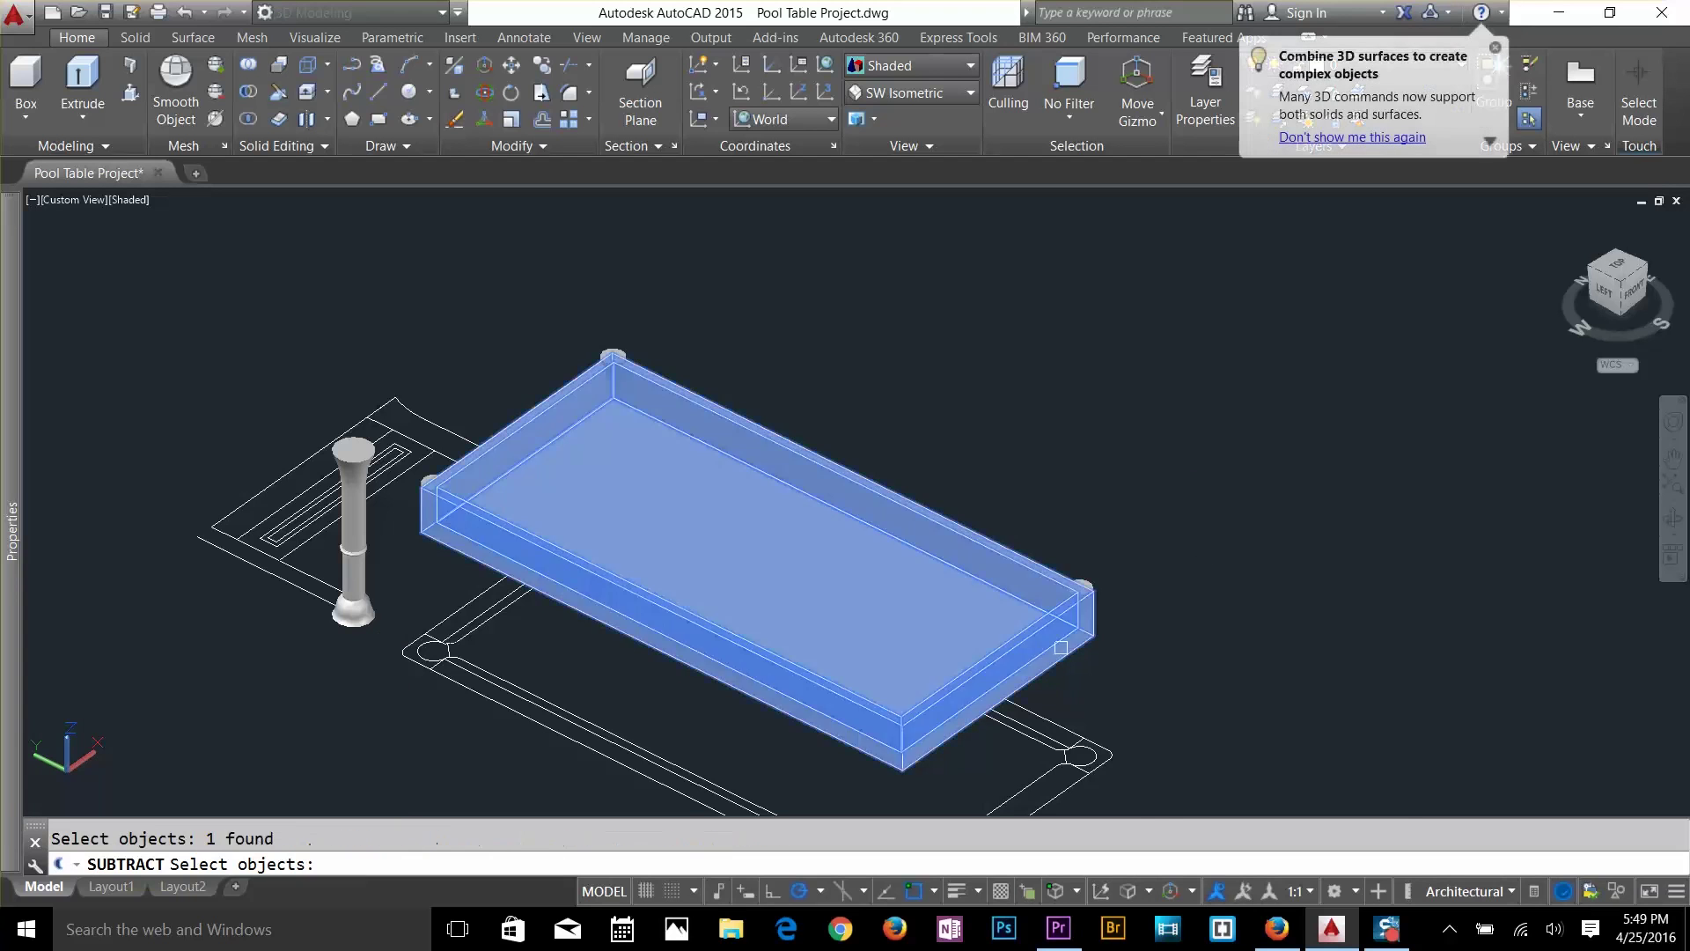
pyautogui.press('Return')
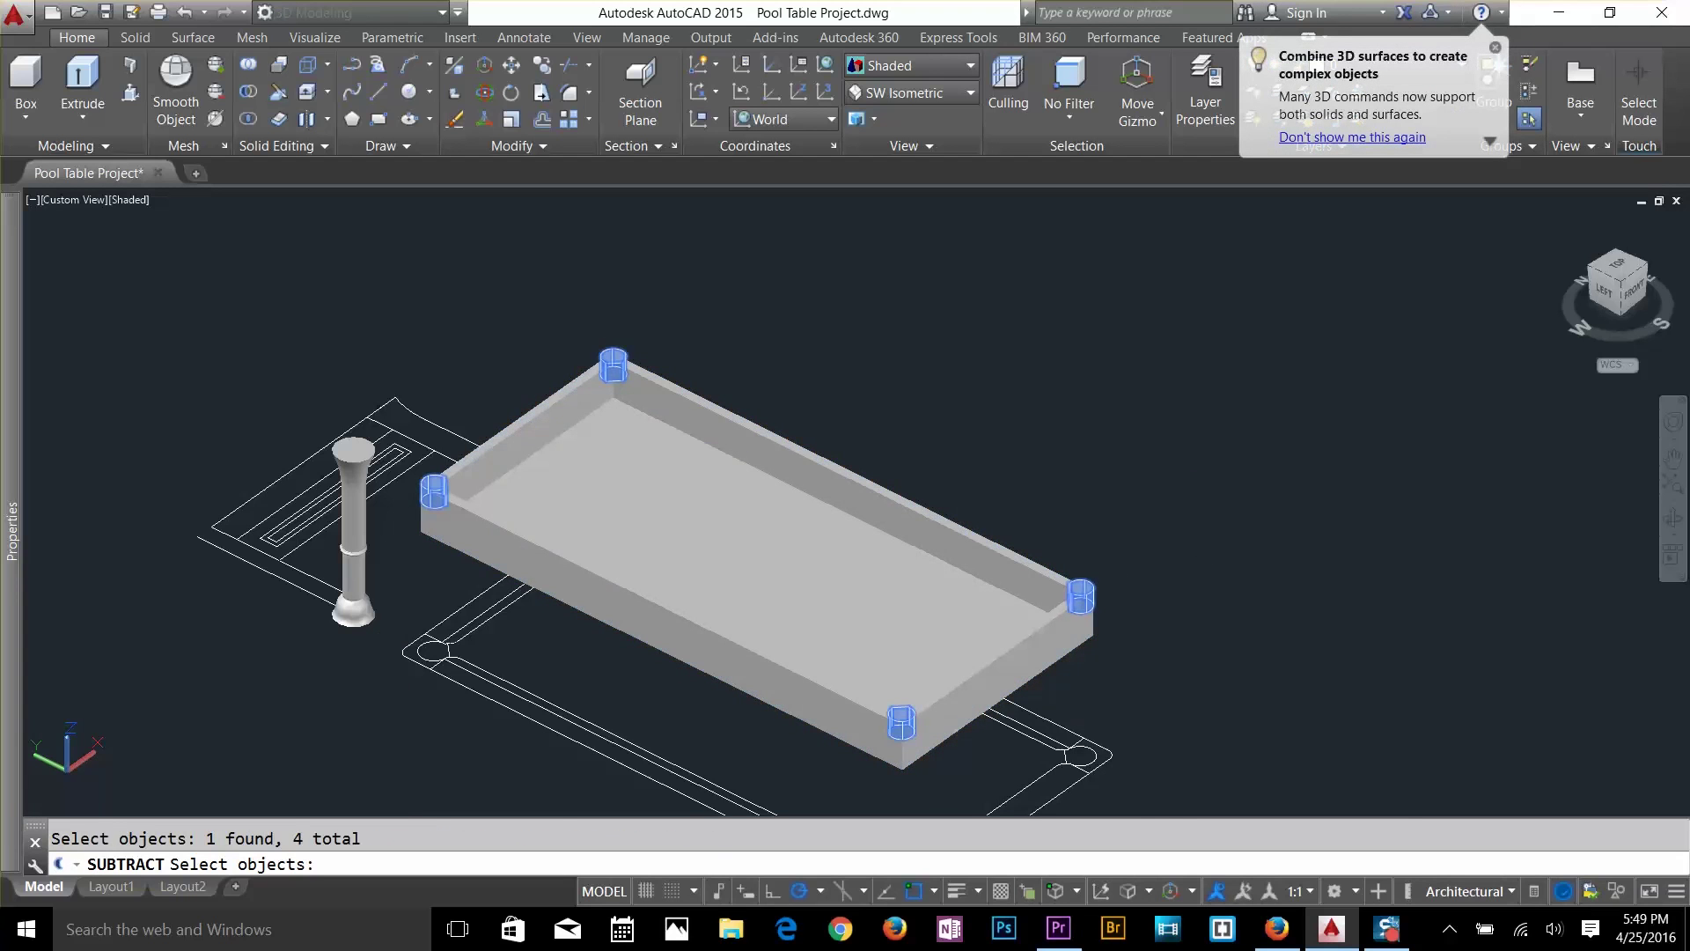
pyautogui.press('Return')
pyautogui.scroll(5, 1092, 599)
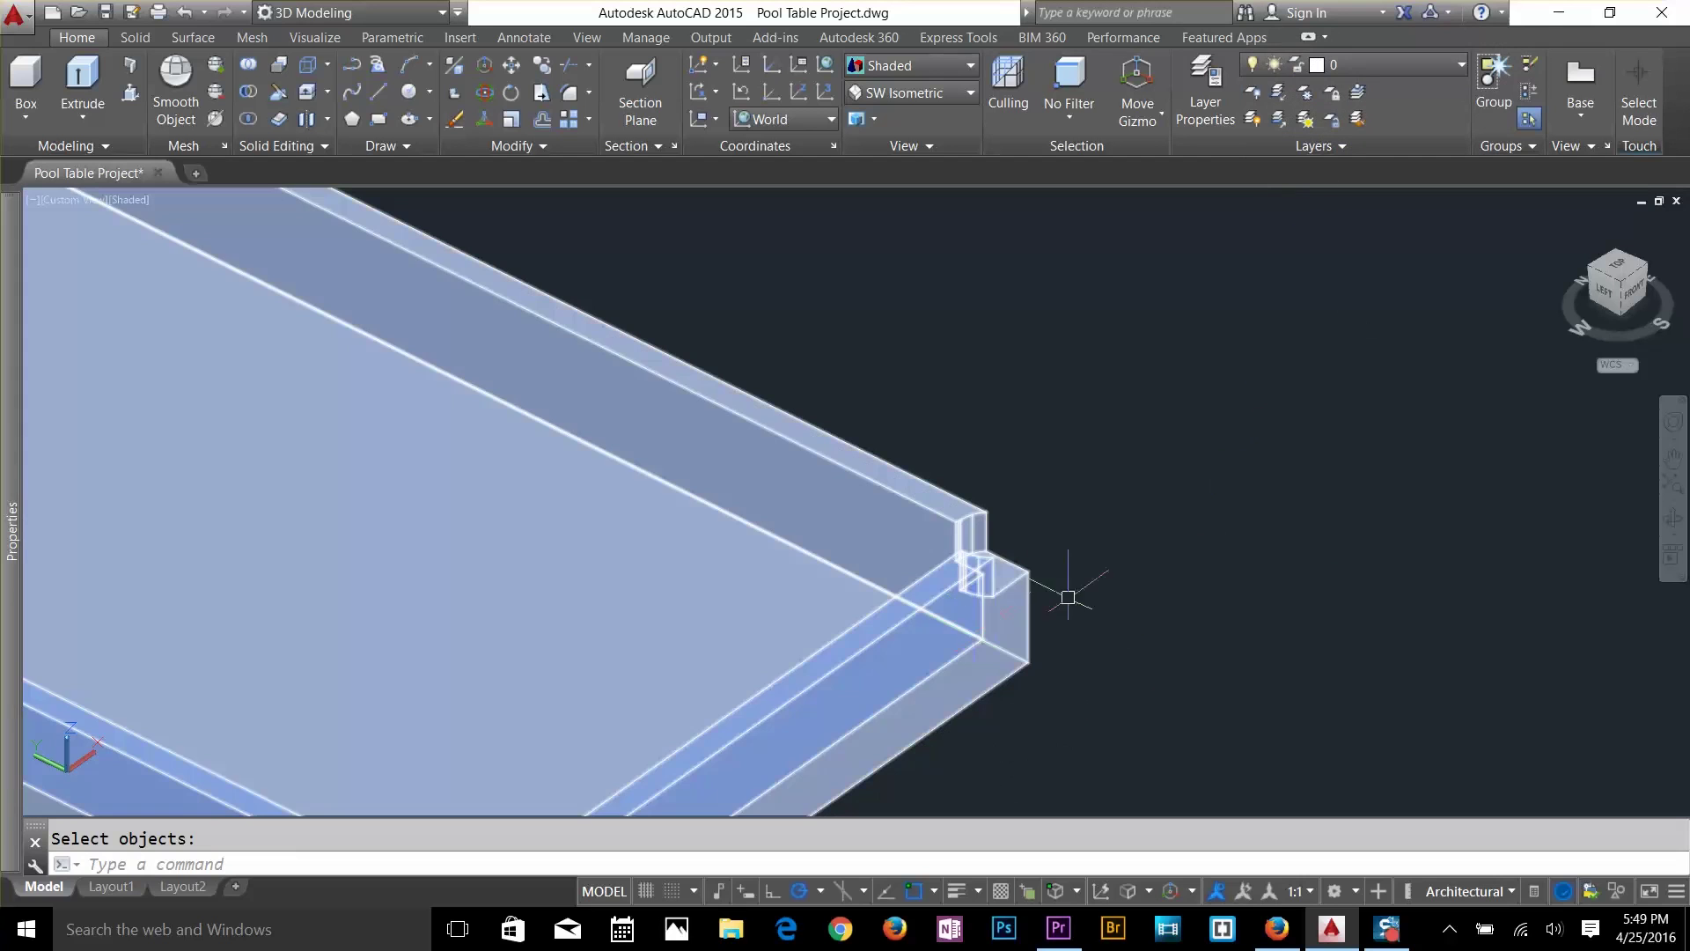
pyautogui.click(1272, 123)
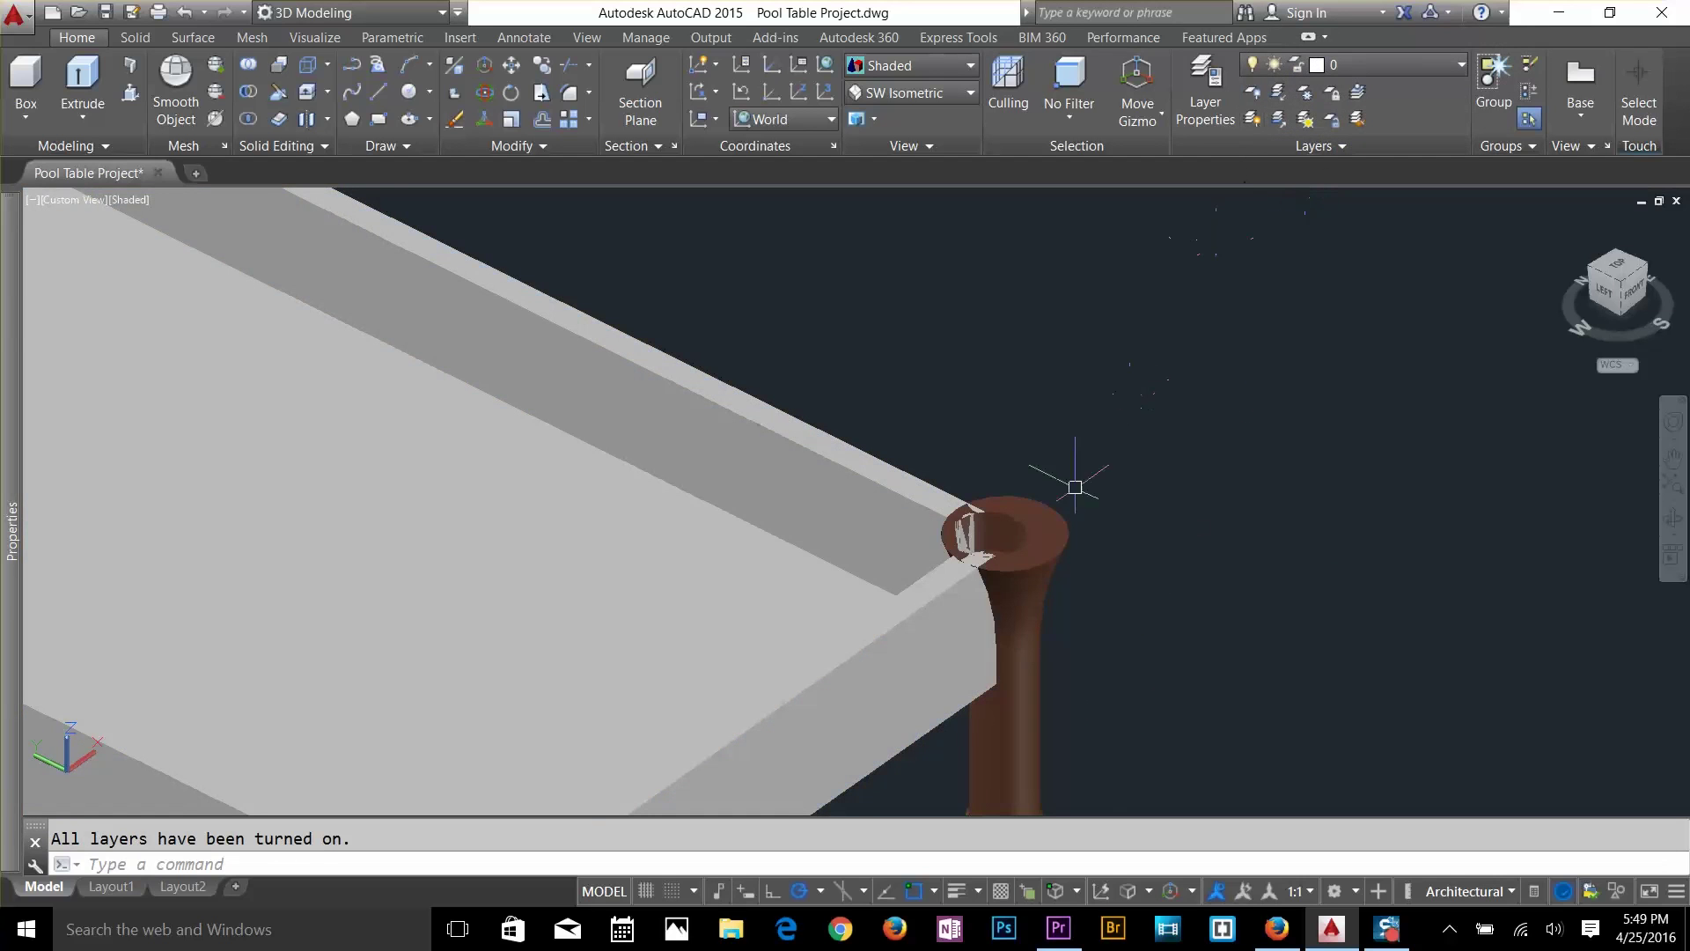
# Examine the pocket cuts where the table body meets the corner legs from several angles.
pyautogui.scroll(-5, 1223, 565)
pyautogui.keyDown('shift'); pyautogui.moveTo(1230, 563); pyautogui.dragTo(1286, 637, button='middle'); pyautogui.keyUp('shift')
pyautogui.scroll(2, 1171, 352)
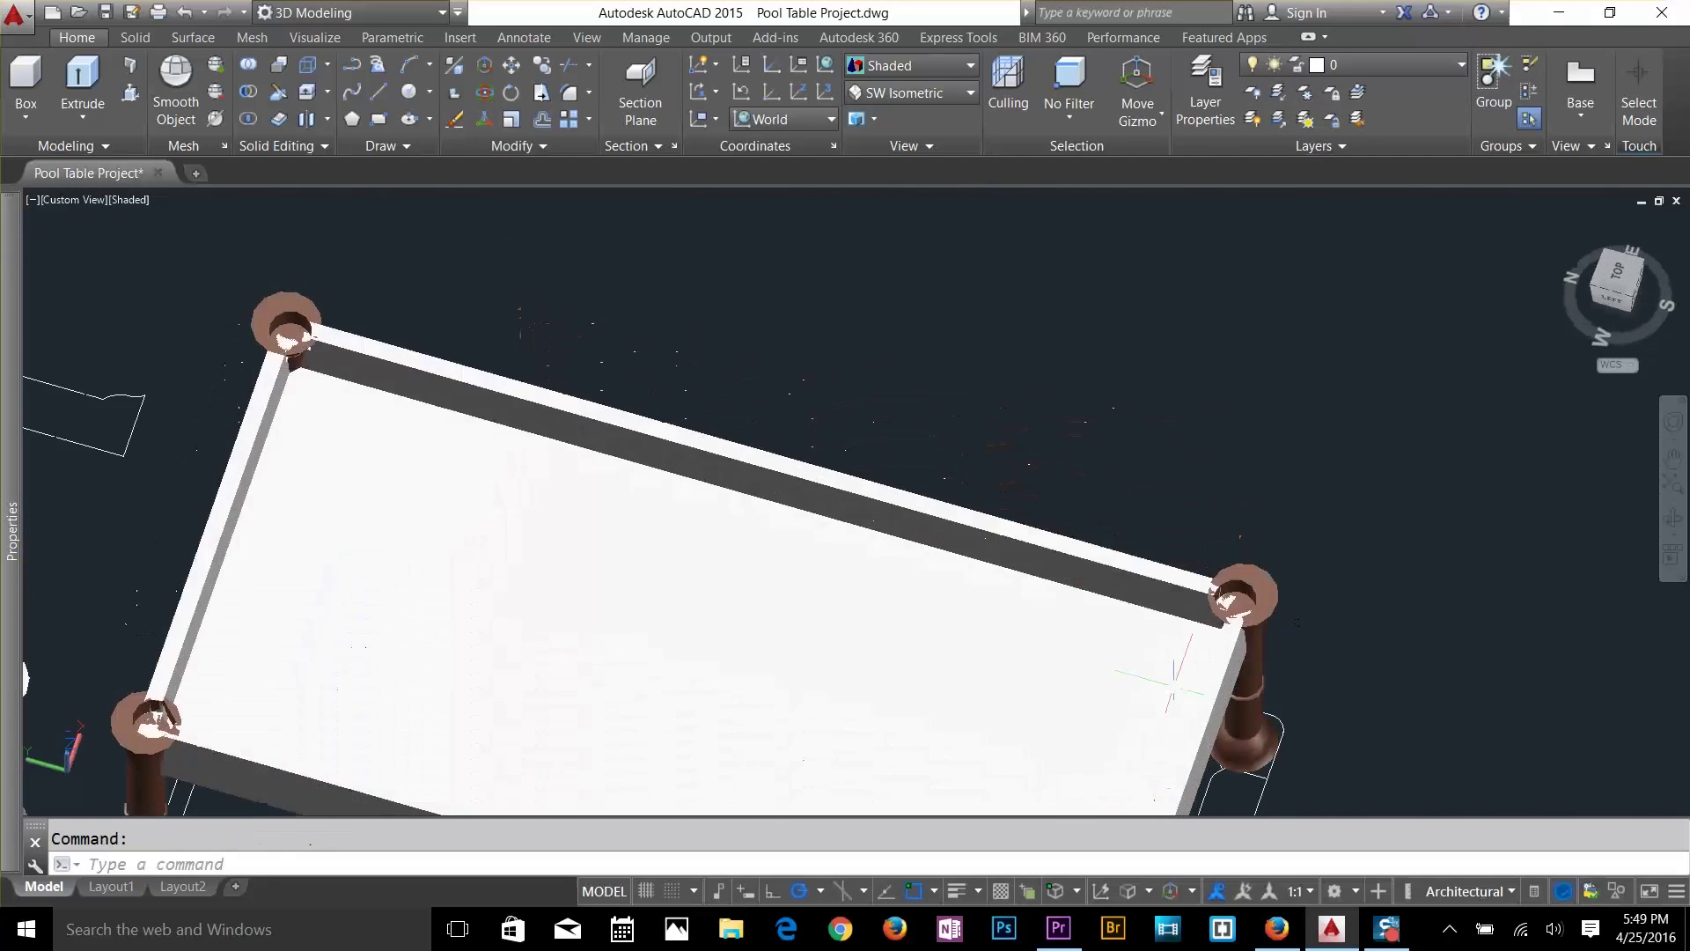
pyautogui.moveTo(1174, 671); pyautogui.dragTo(1216, 311, button='middle')
pyautogui.scroll(5, 1174, 623)
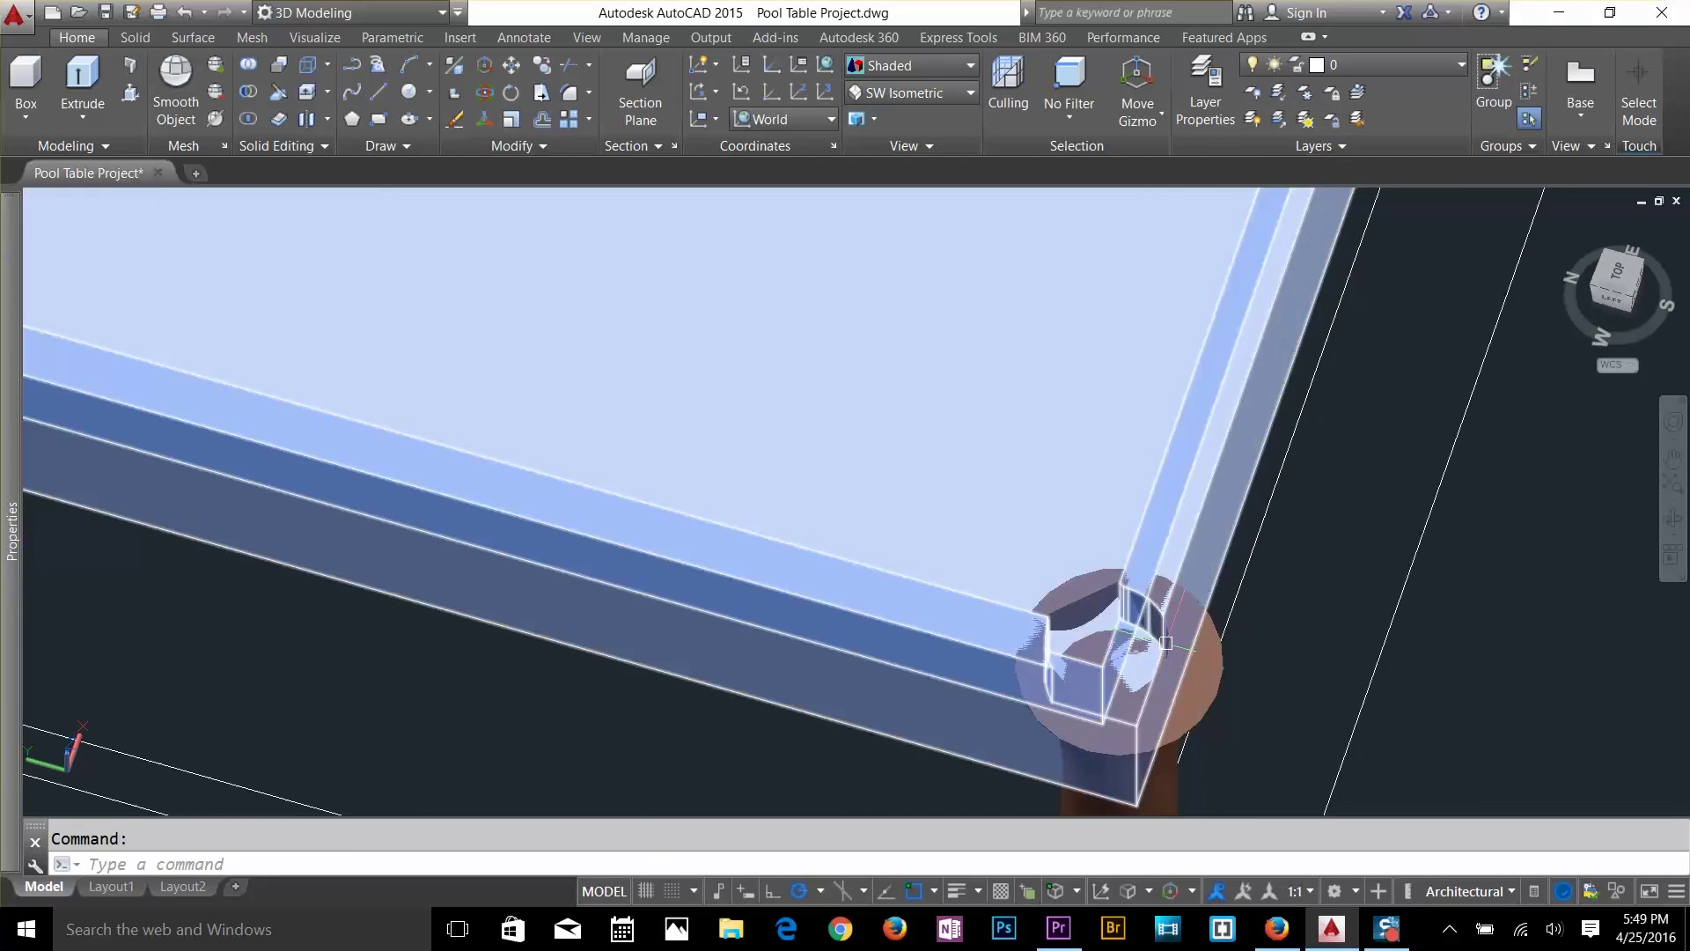
pyautogui.scroll(-6, 1205, 621)
pyautogui.scroll(-2, 1256, 595)
pyautogui.scroll(5, 1364, 510)
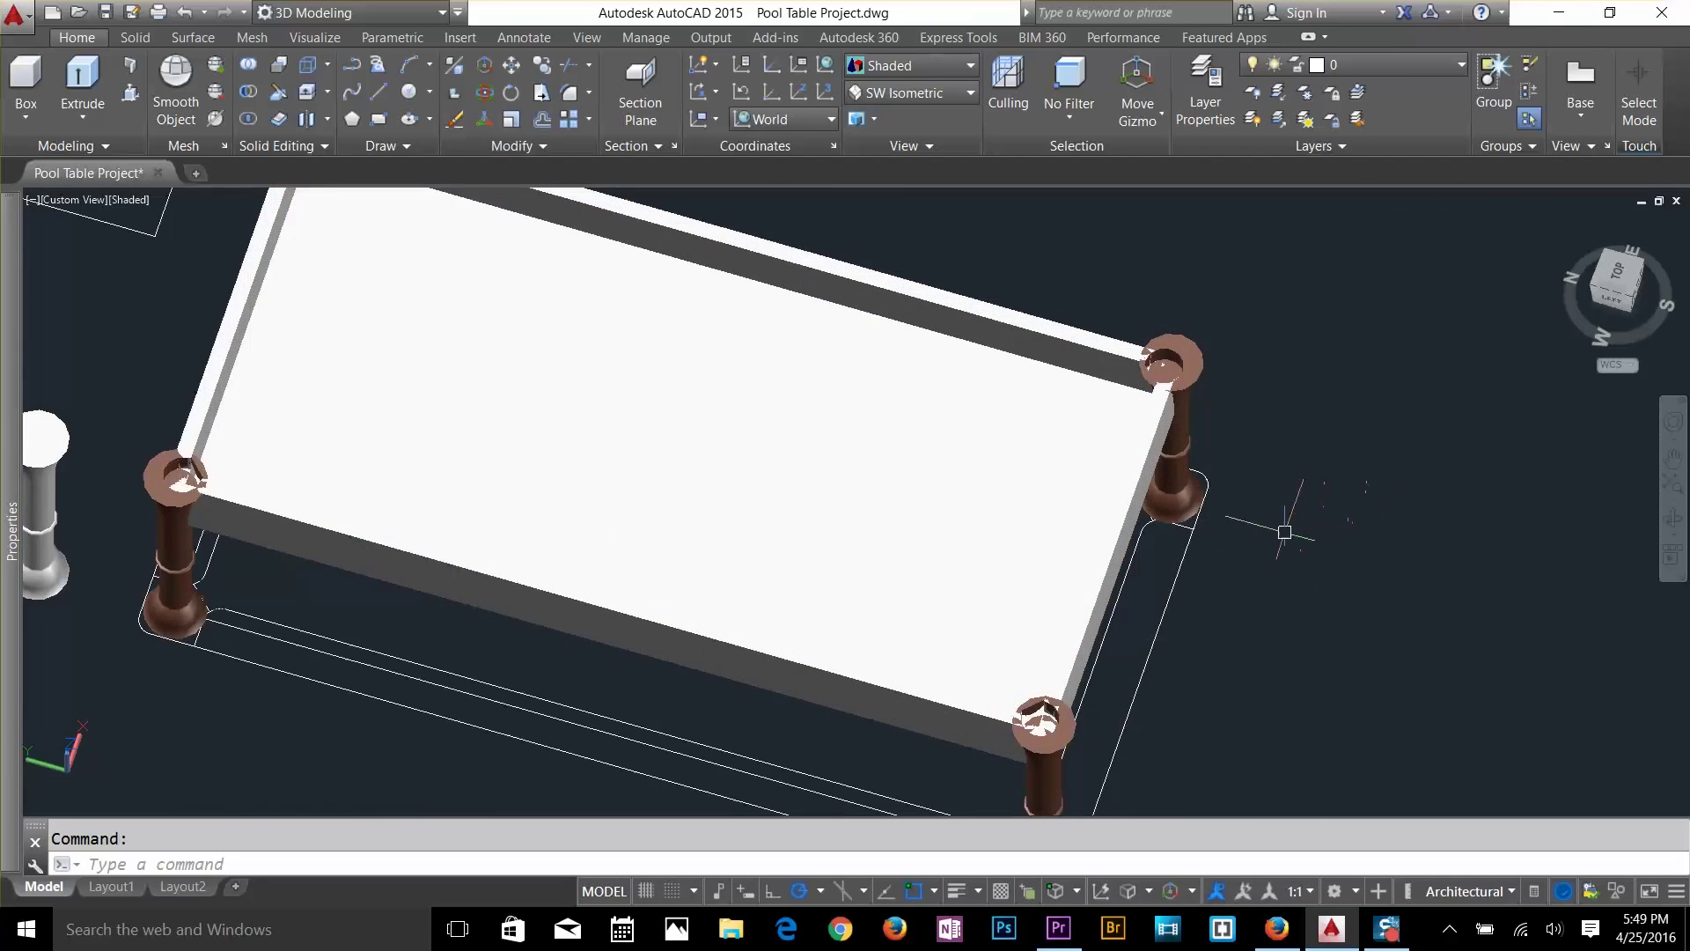
pyautogui.moveTo(1290, 527)
pyautogui.keyDown('shift'); pyautogui.mouseDown(button='middle')
pyautogui.moveTo(1230, 384)
pyautogui.moveTo(1260, 423)
pyautogui.mouseUp(button='middle'); pyautogui.keyUp('shift')
pyautogui.press('Escape')
pyautogui.scroll(-3, 1260, 423)
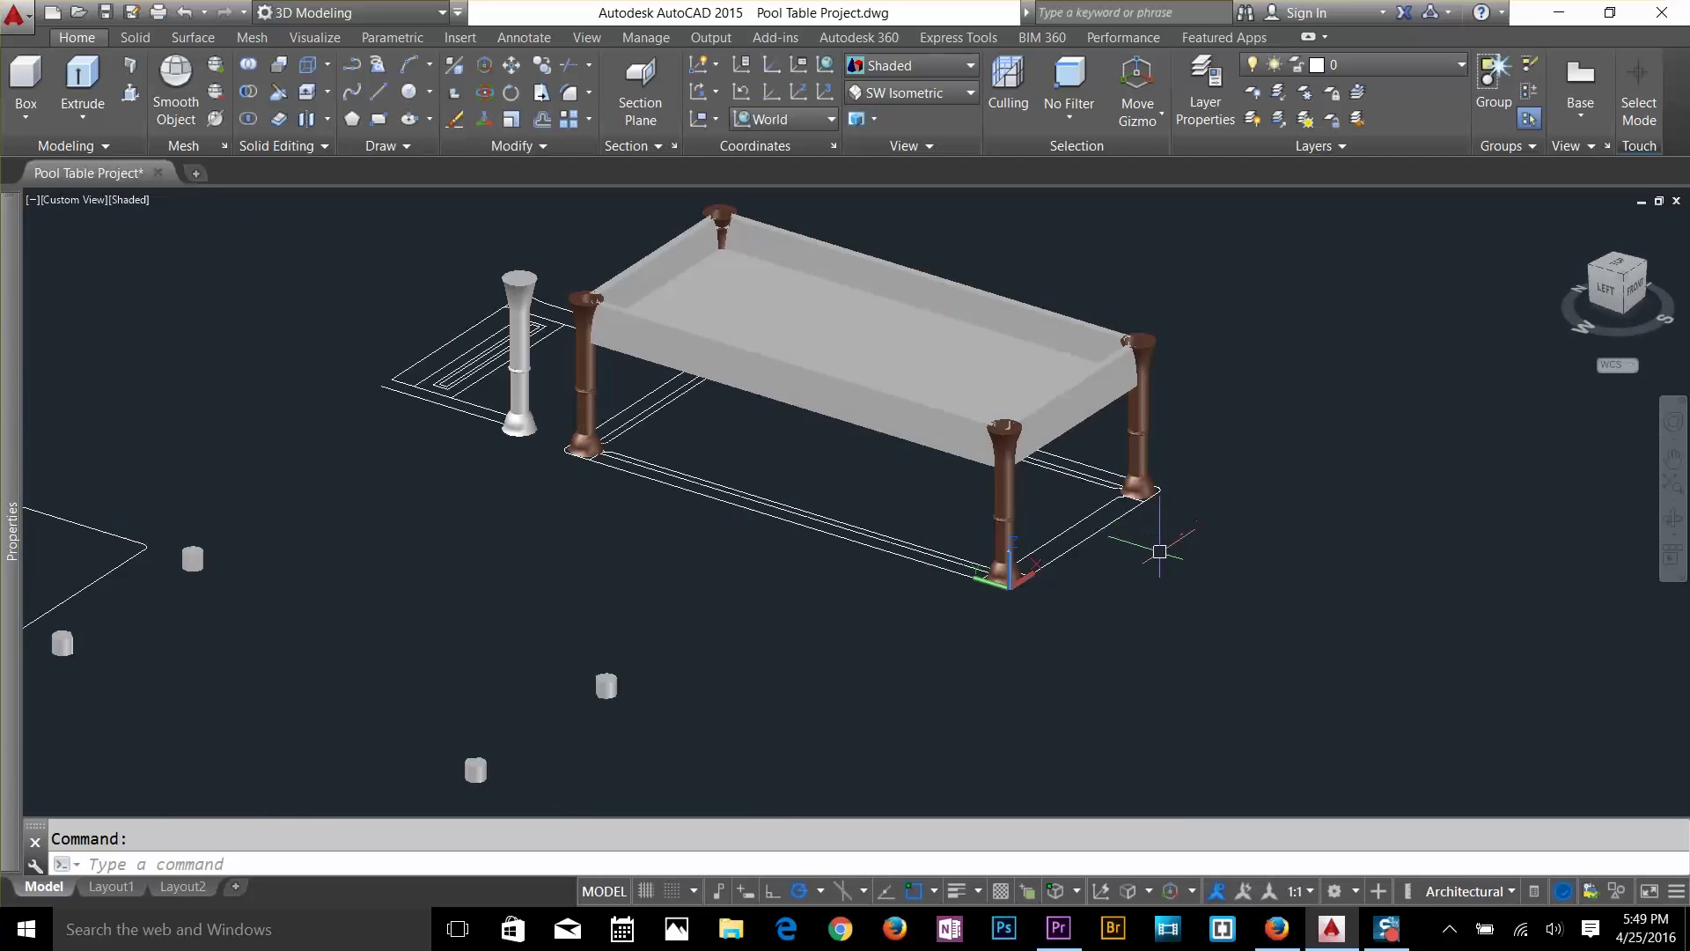
# Copy the hollow table body to an empty area away from the legs.
pyautogui.press('Escape')
pyautogui.write('C')
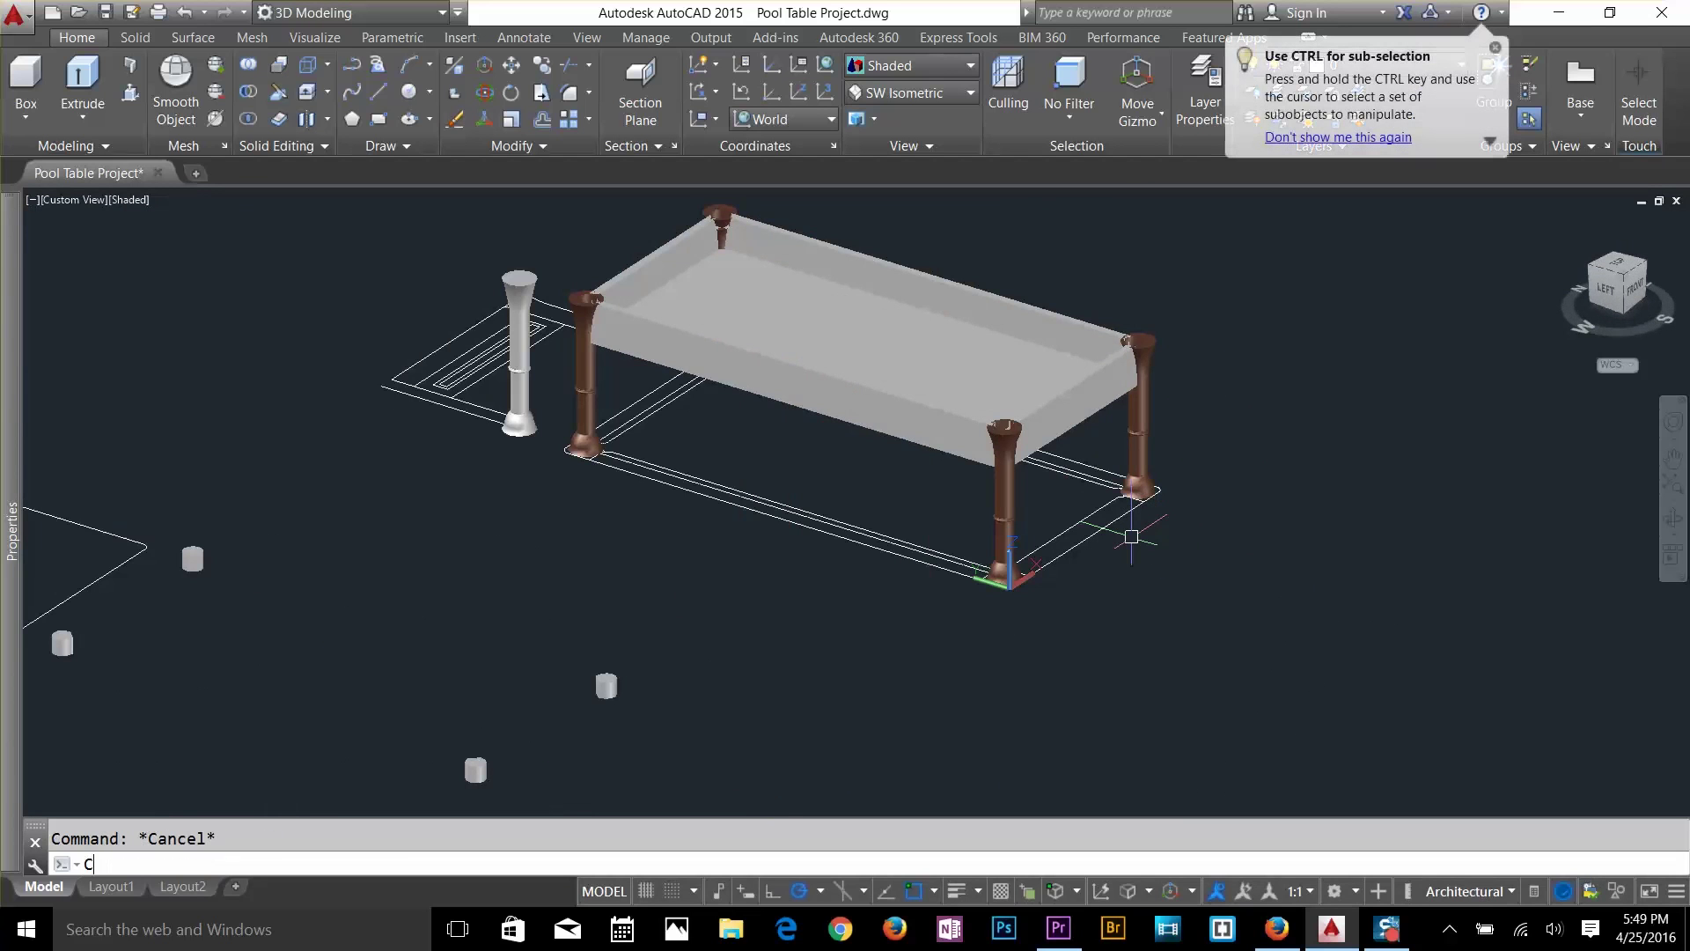
pyautogui.write('O')
pyautogui.press('Return')
pyautogui.click(862, 352)
pyautogui.press('Return')
pyautogui.scroll(-4, 938, 446)
pyautogui.click(966, 499)
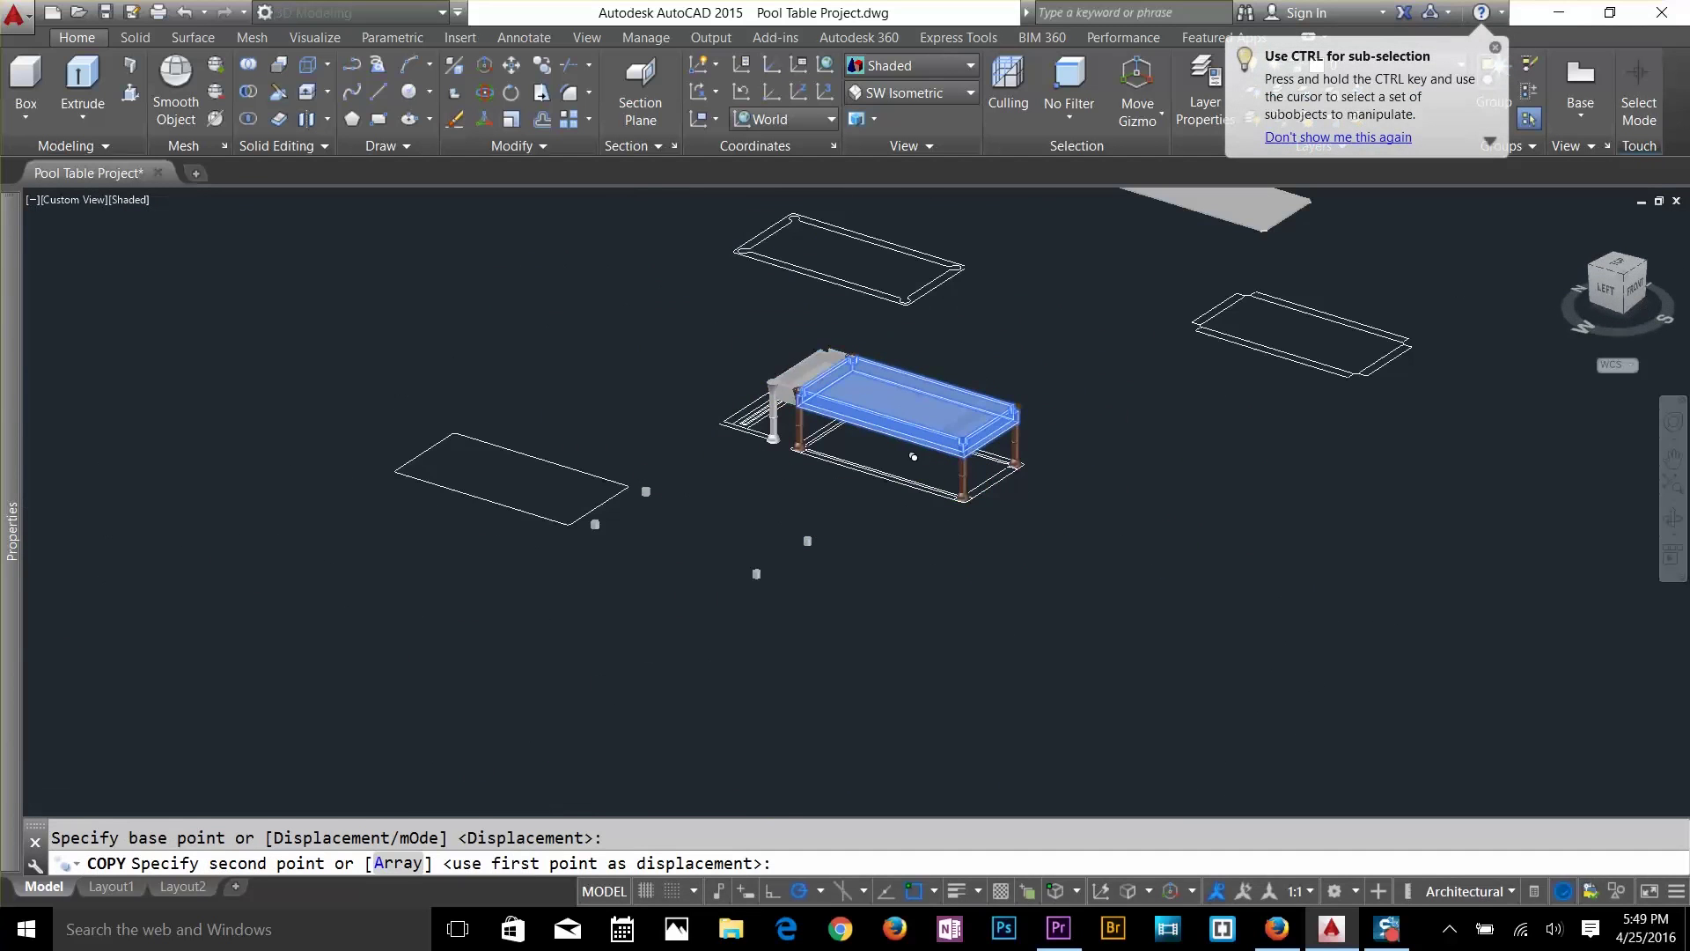
pyautogui.press('Escape')
# Subtract the original table body from the four combined brown legs.
pyautogui.scroll(5, 996, 451)
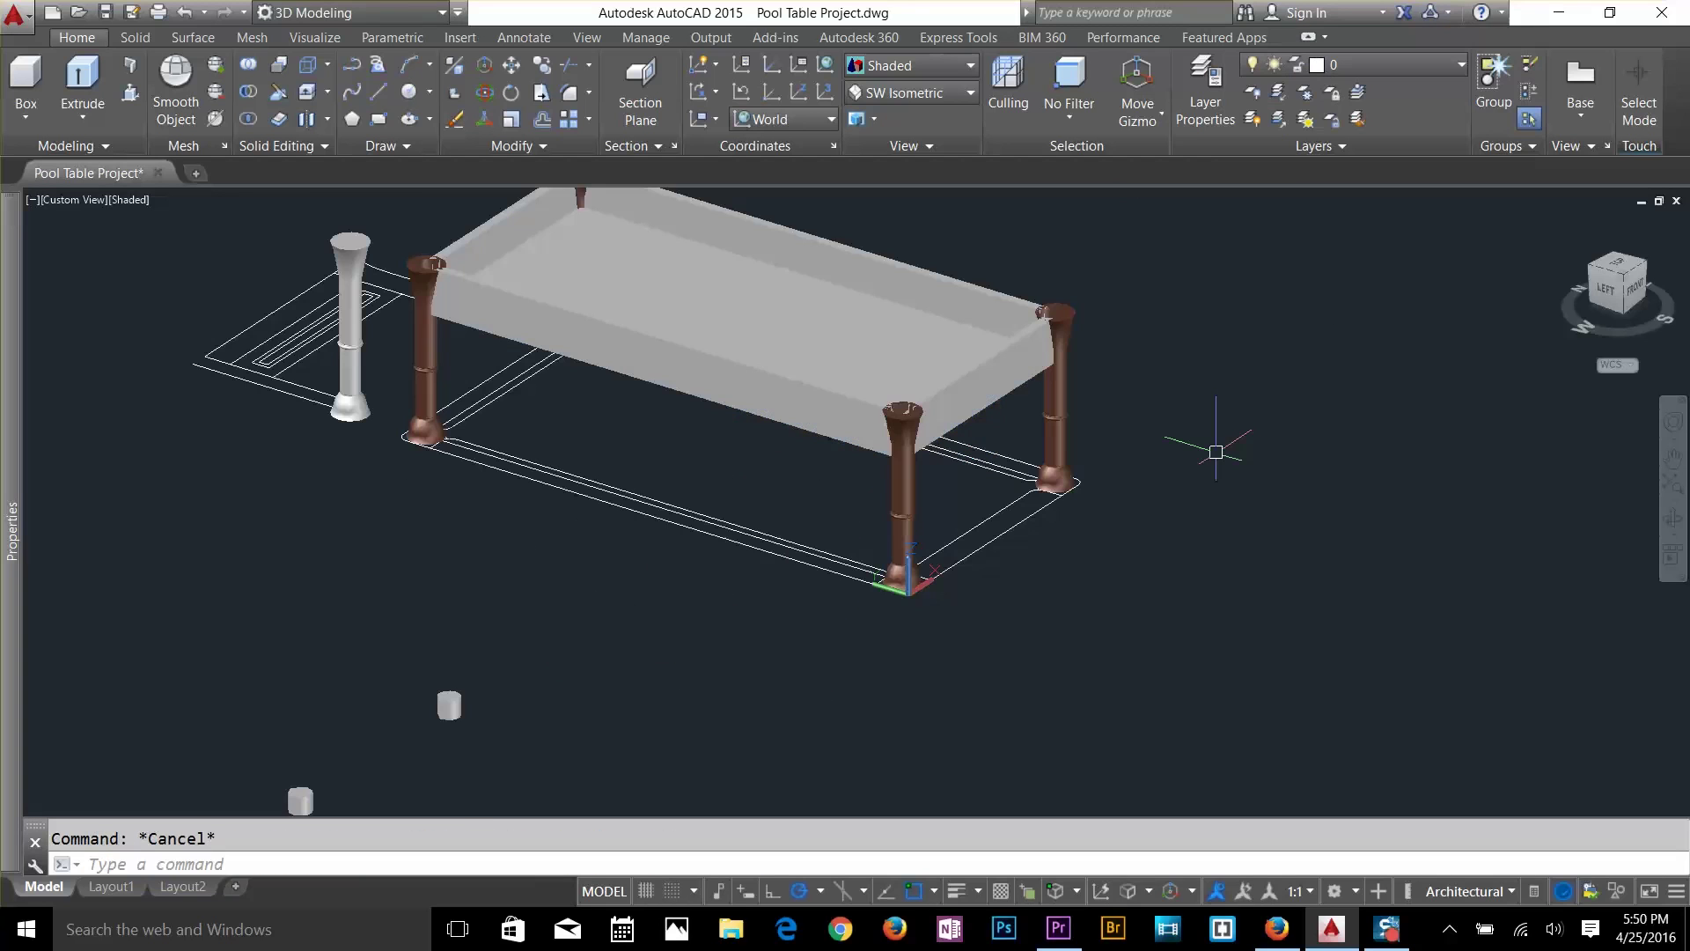
pyautogui.write('SU')
pyautogui.press('Return')
pyautogui.click(1056, 413)
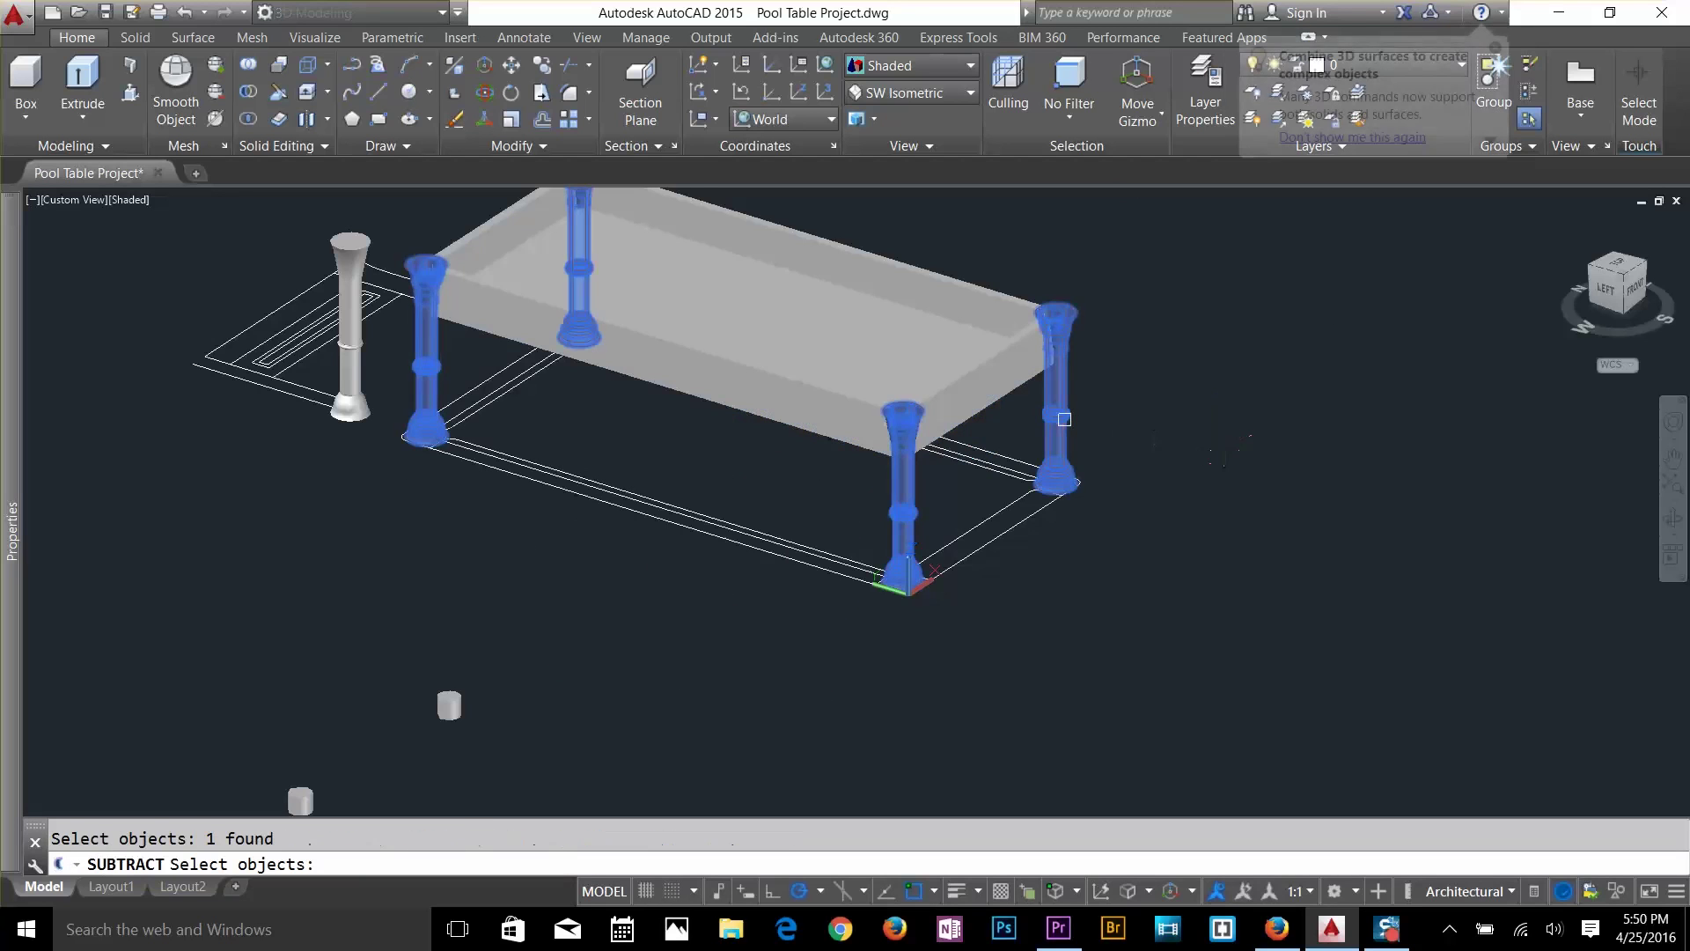
pyautogui.press('Return')
pyautogui.click(616, 362)
pyautogui.press('Return')
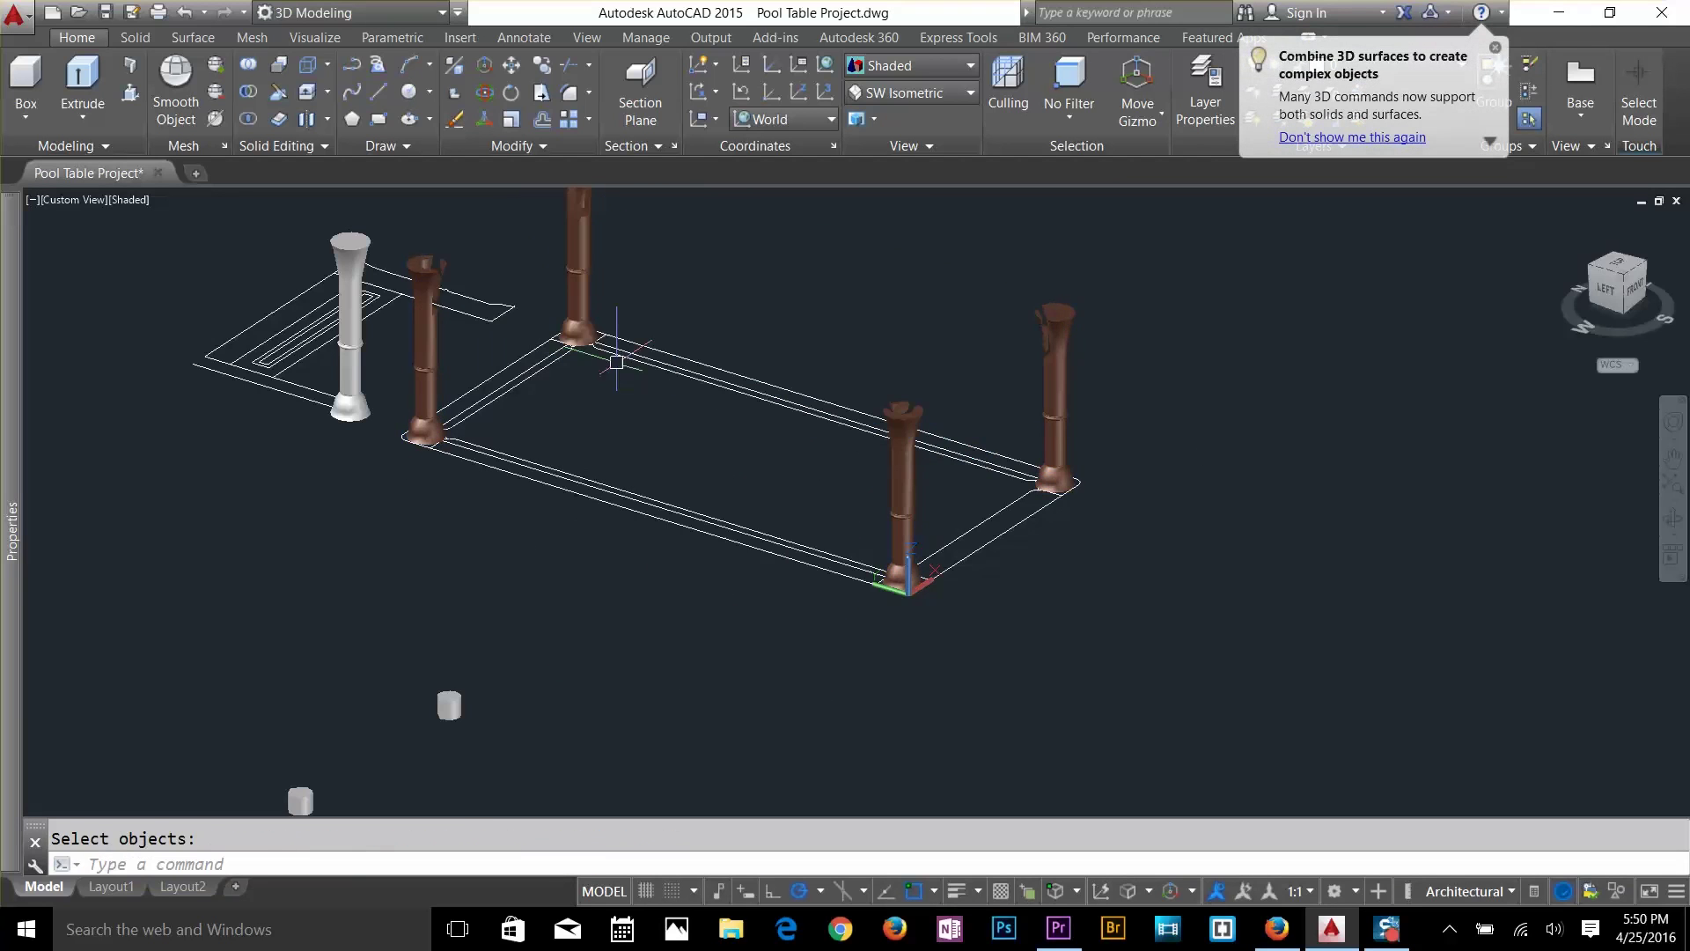
# Explode the combined leg solid.
pyautogui.scroll(5, 1074, 396)
pyautogui.keyDown('shift'); pyautogui.moveTo(1074, 415); pyautogui.dragTo(1042, 453, button='middle'); pyautogui.keyUp('shift')
pyautogui.write('X EXPLODE')
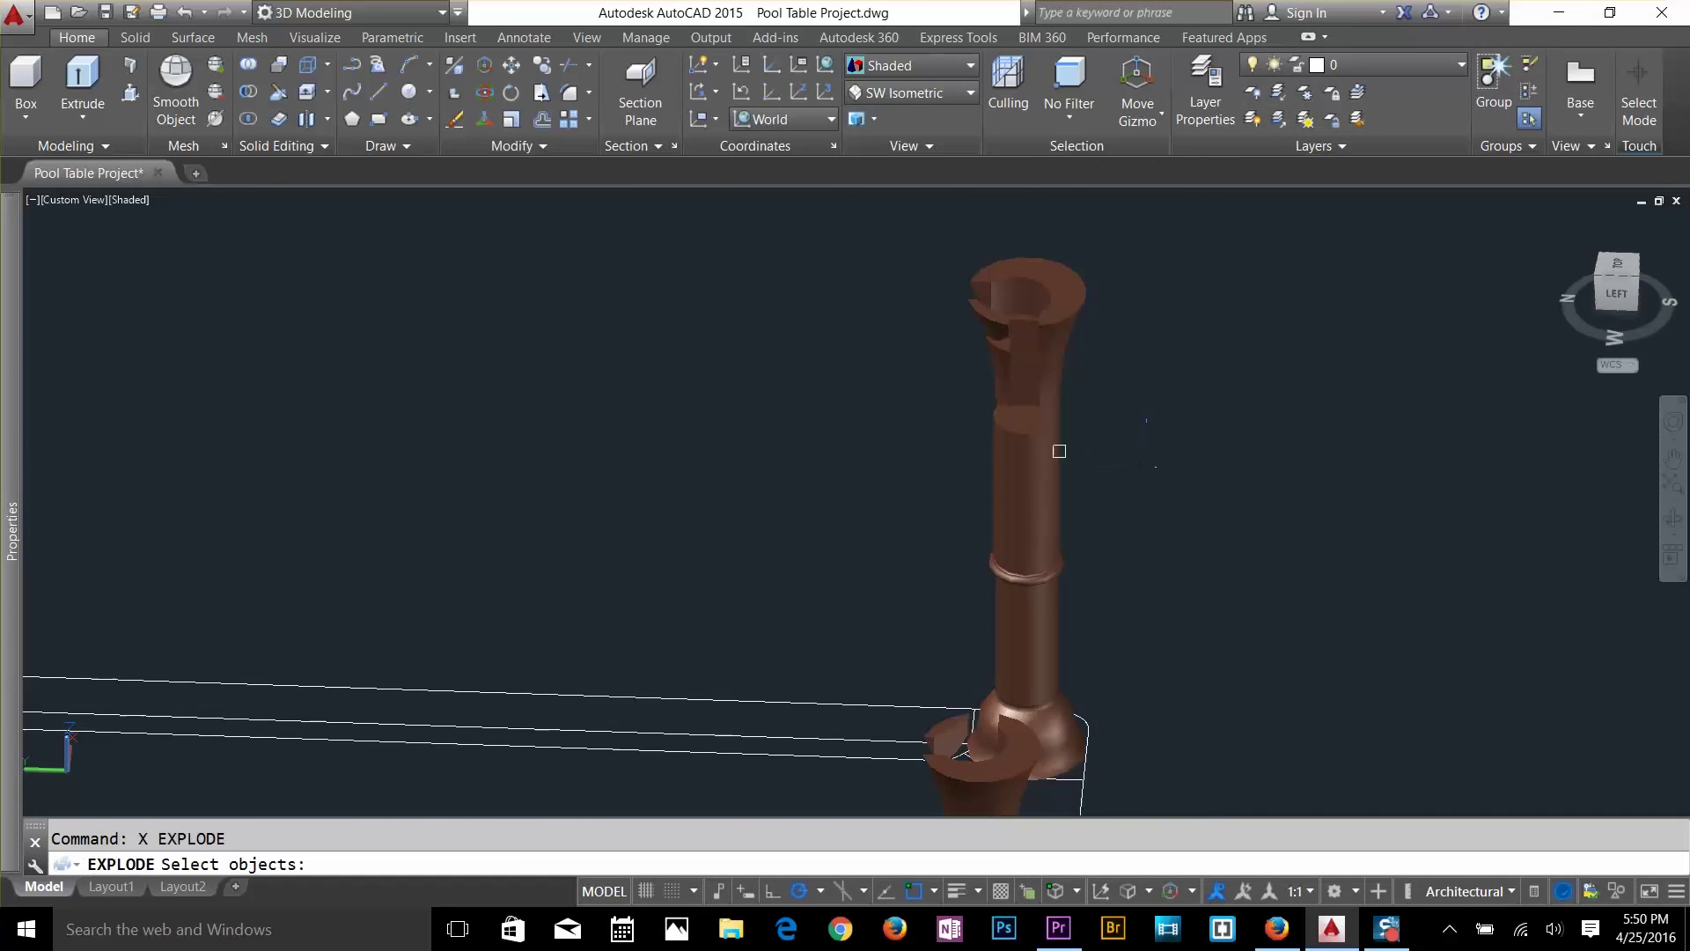
pyautogui.click(1059, 451)
pyautogui.scroll(-3, 1069, 484)
pyautogui.press('Return')
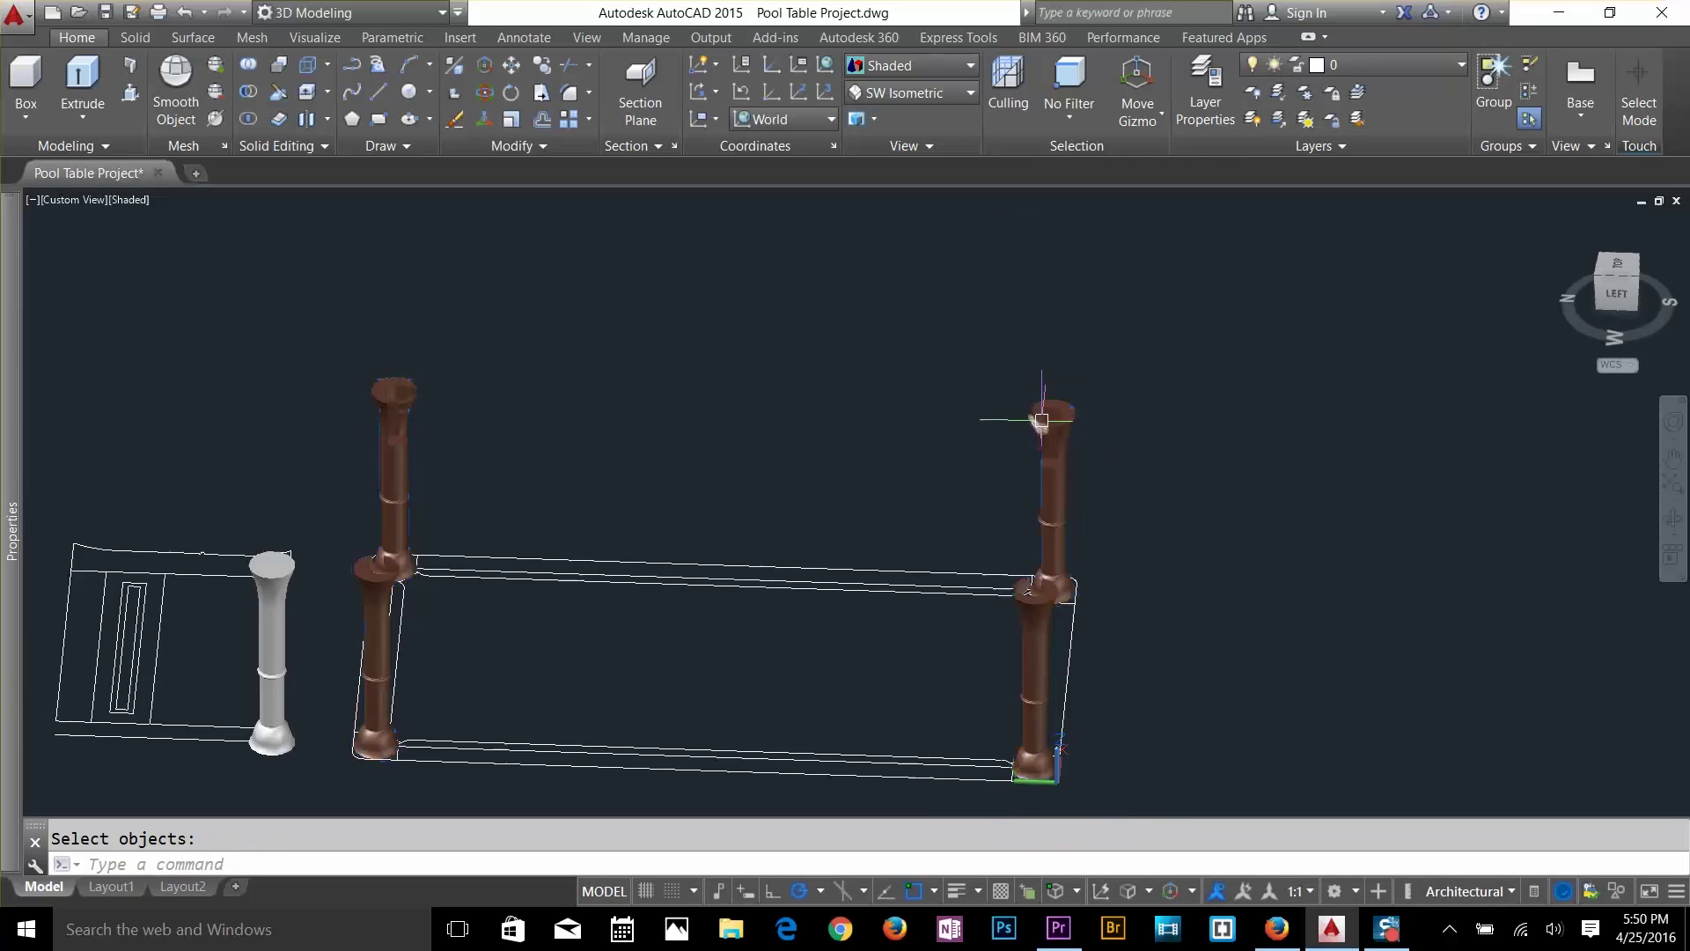
# Erase the leftover piece sticking out of the cut near the top of the exploded leg.
pyautogui.scroll(4, 1047, 414)
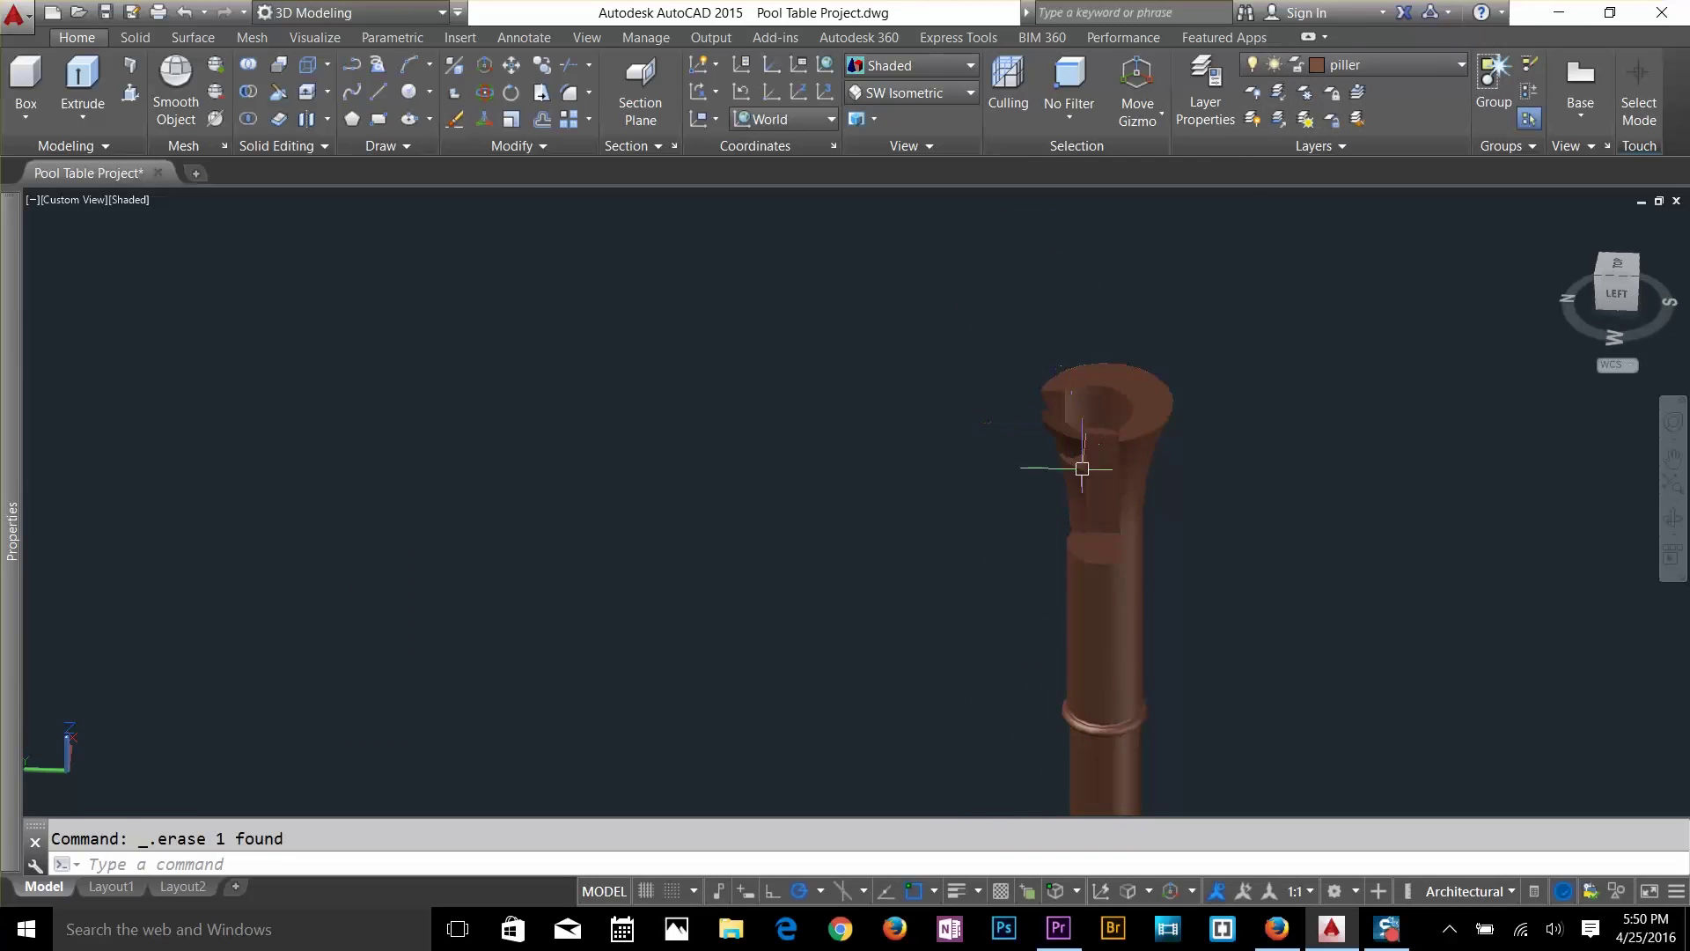
pyautogui.scroll(2, 1082, 468)
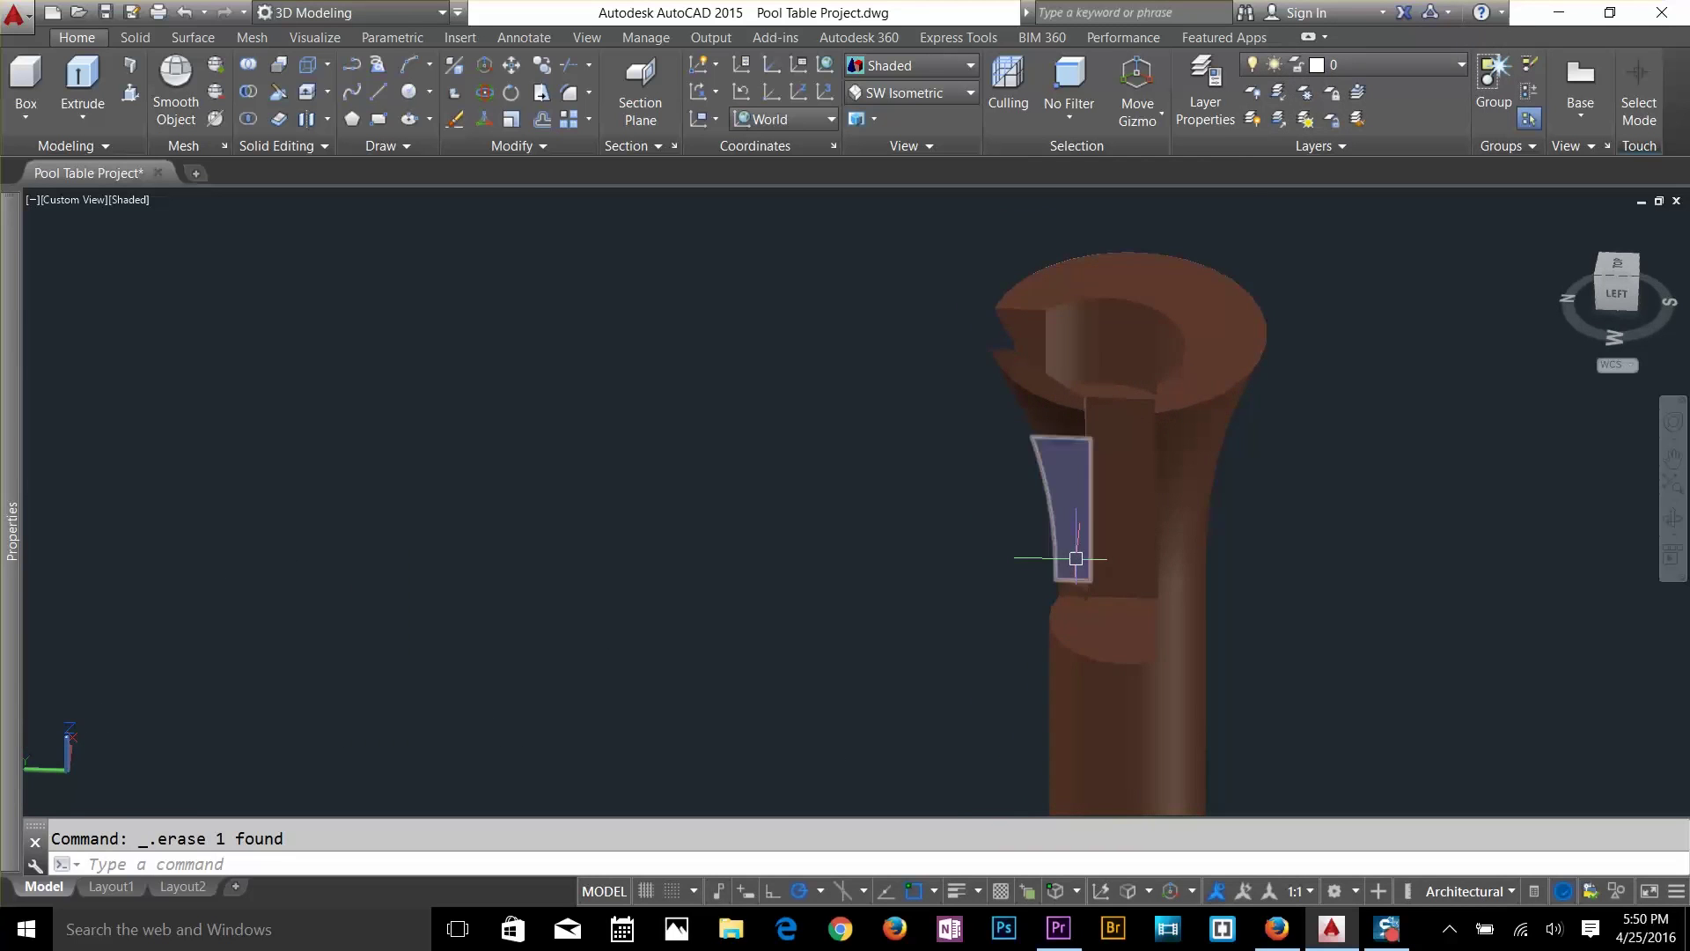
pyautogui.click(1069, 429)
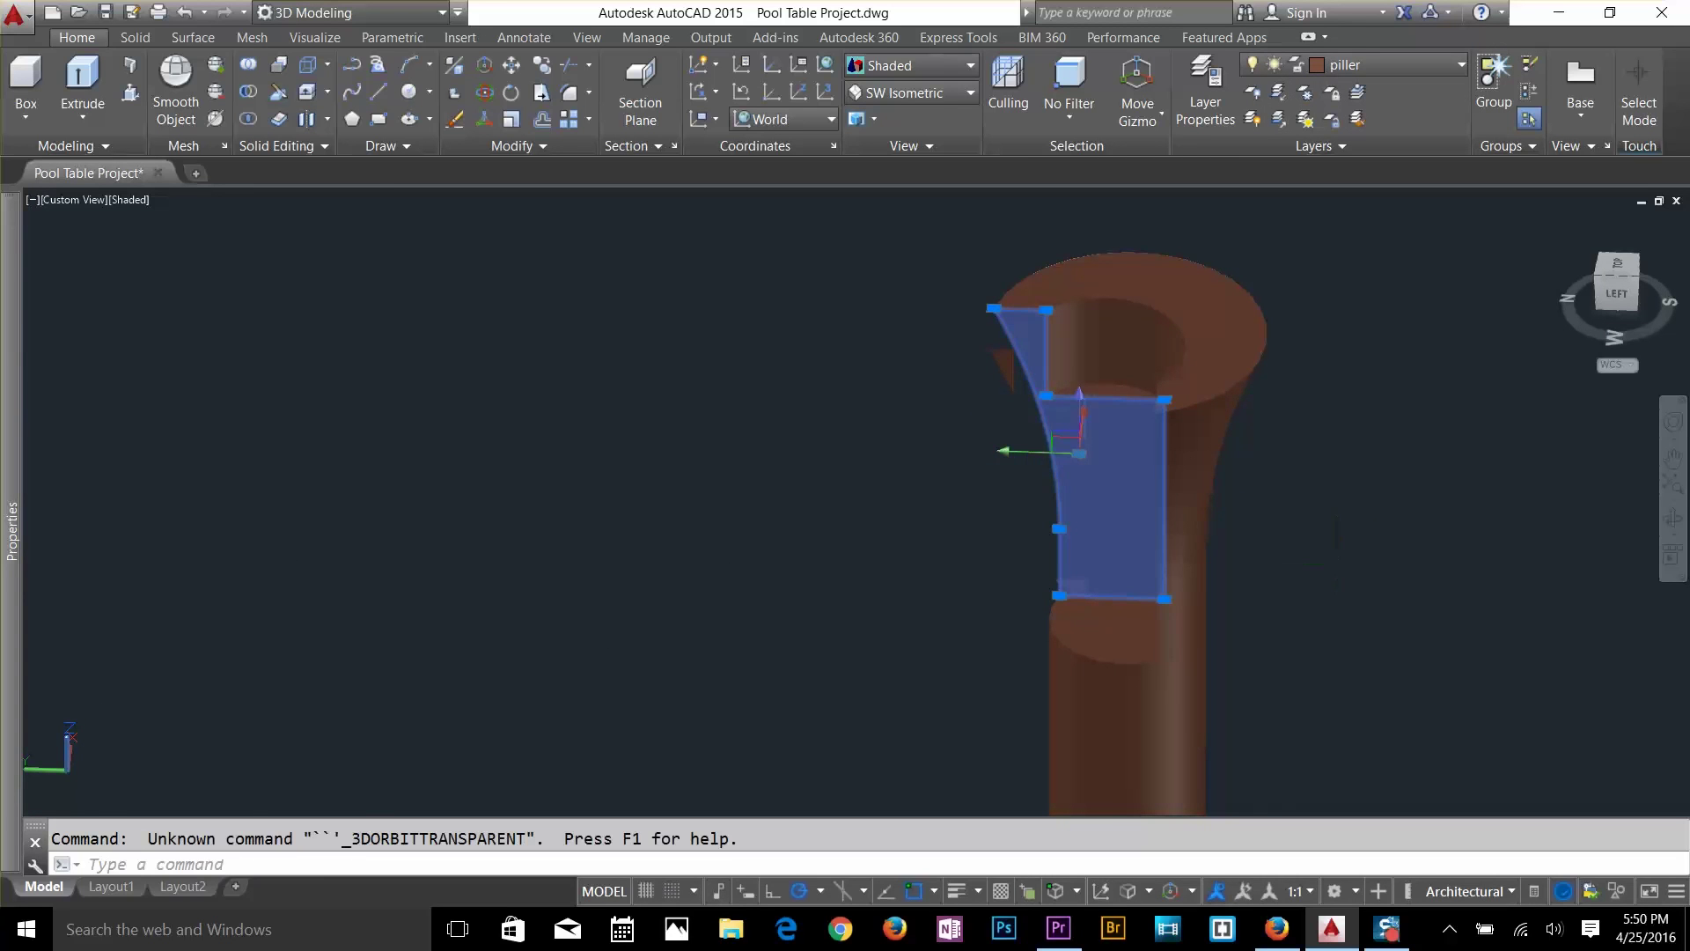
pyautogui.scroll(-3, 1322, 549)
pyautogui.keyDown('shift'); pyautogui.moveTo(1298, 591); pyautogui.dragTo(1533, 645, button='middle'); pyautogui.keyUp('shift')
pyautogui.scroll(5, 1533, 645)
pyautogui.press('Escape')
pyautogui.scroll(5, 1245, 498)
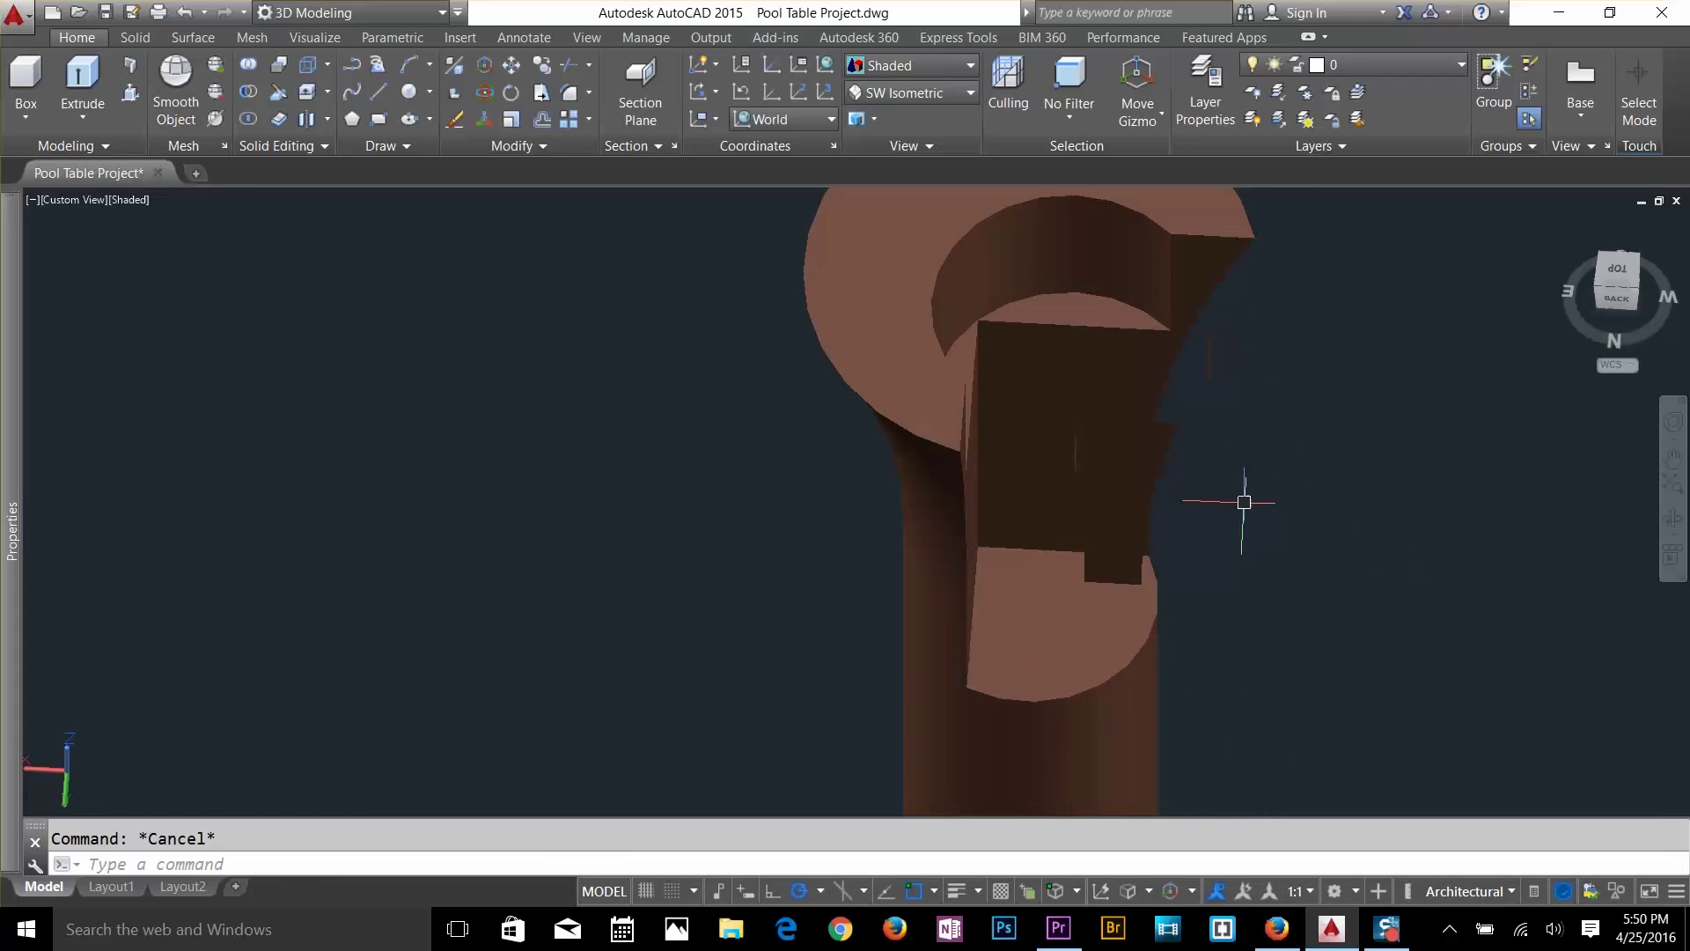
pyautogui.click(1144, 479)
pyautogui.press('Delete')
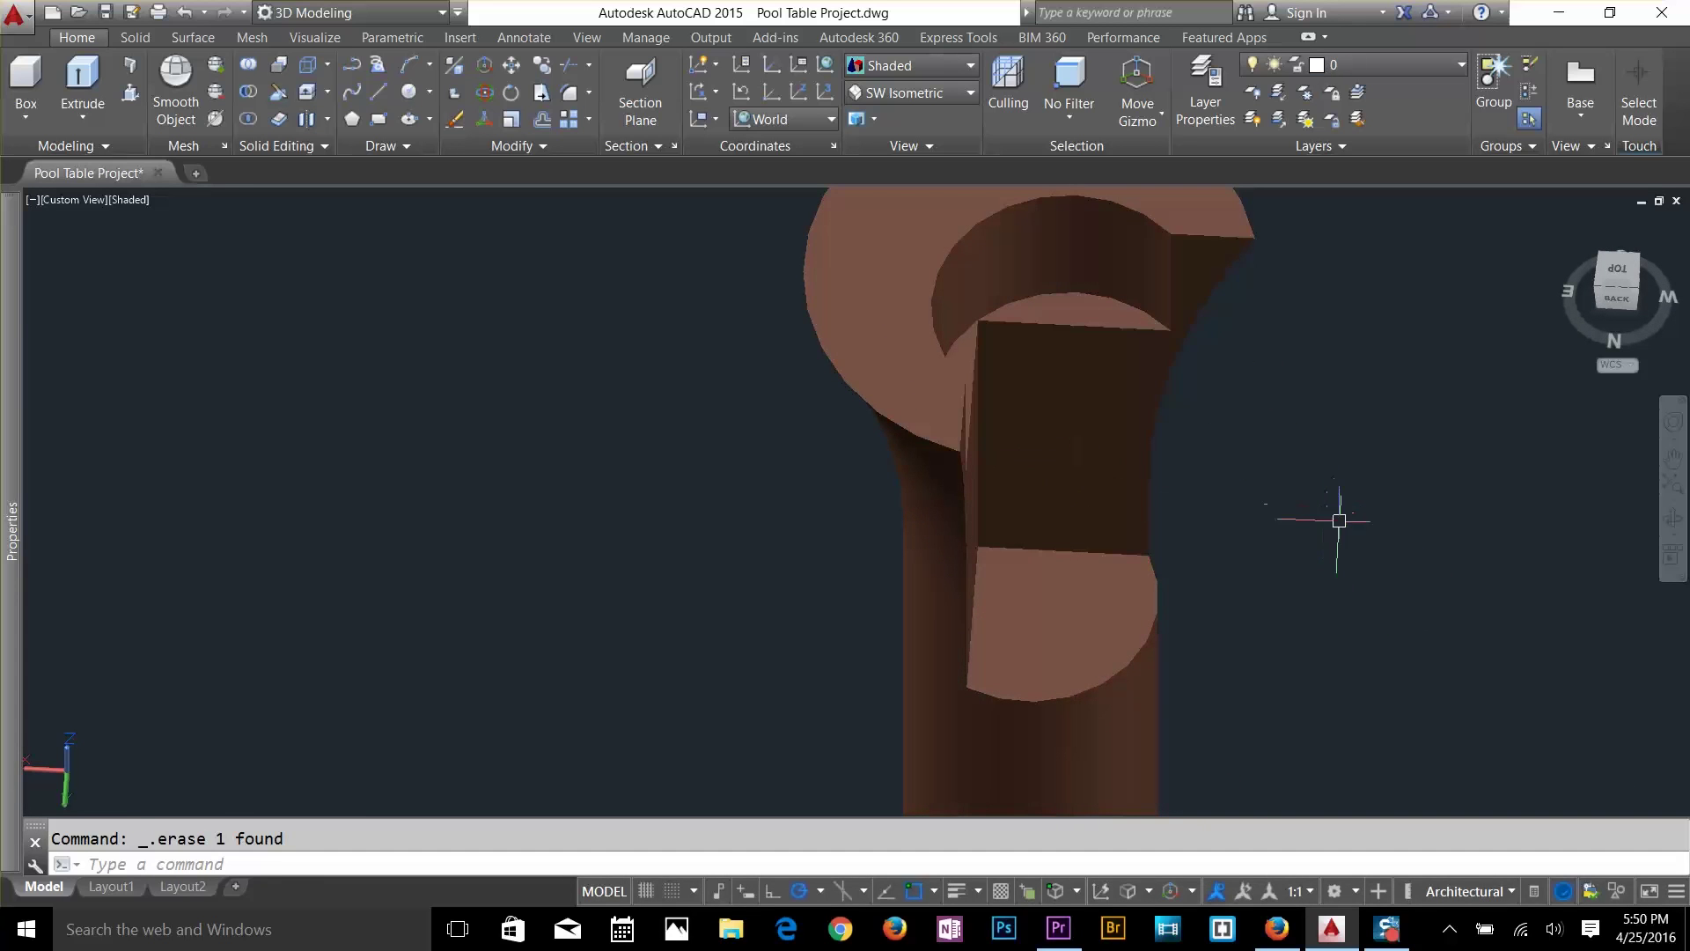
# Erase the remaining loose fragments beside and above the cut of the same leg.
pyautogui.keyDown('shift'); pyautogui.moveTo(1339, 520); pyautogui.dragTo(995, 463, button='middle'); pyautogui.keyUp('shift')
pyautogui.click(1020, 588)
pyautogui.click(1000, 628)
pyautogui.scroll(2, 999, 632)
pyautogui.press('Delete')
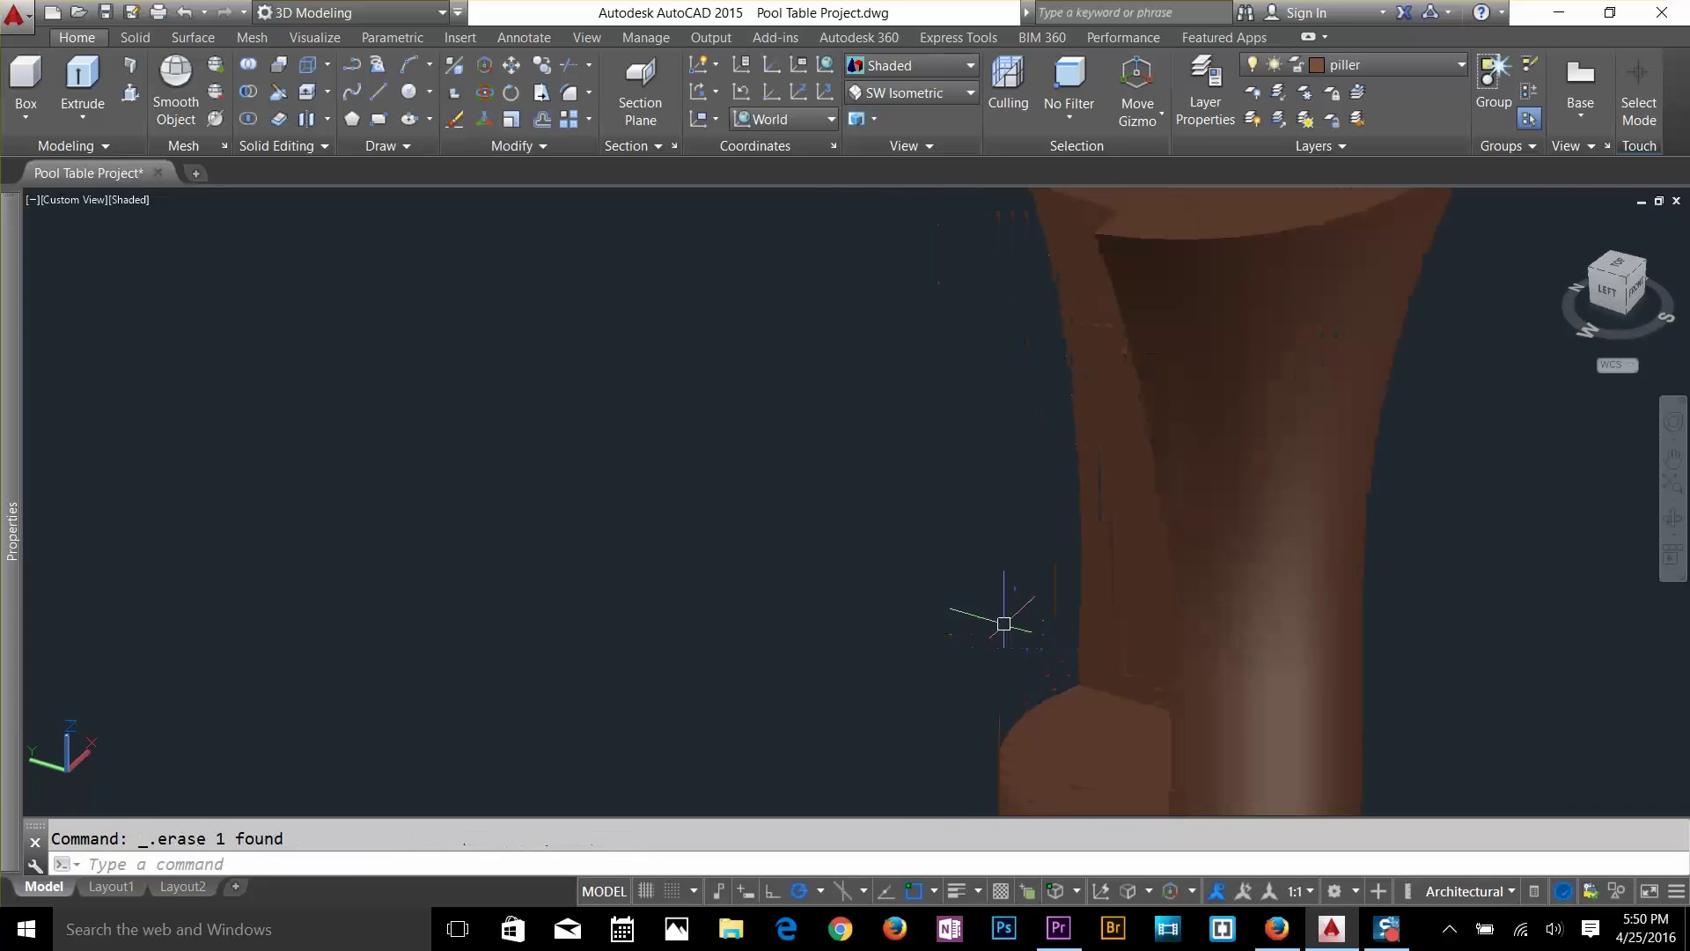
pyautogui.scroll(-2, 925, 482)
pyautogui.click(924, 364)
pyautogui.click(892, 311)
pyautogui.press('Delete')
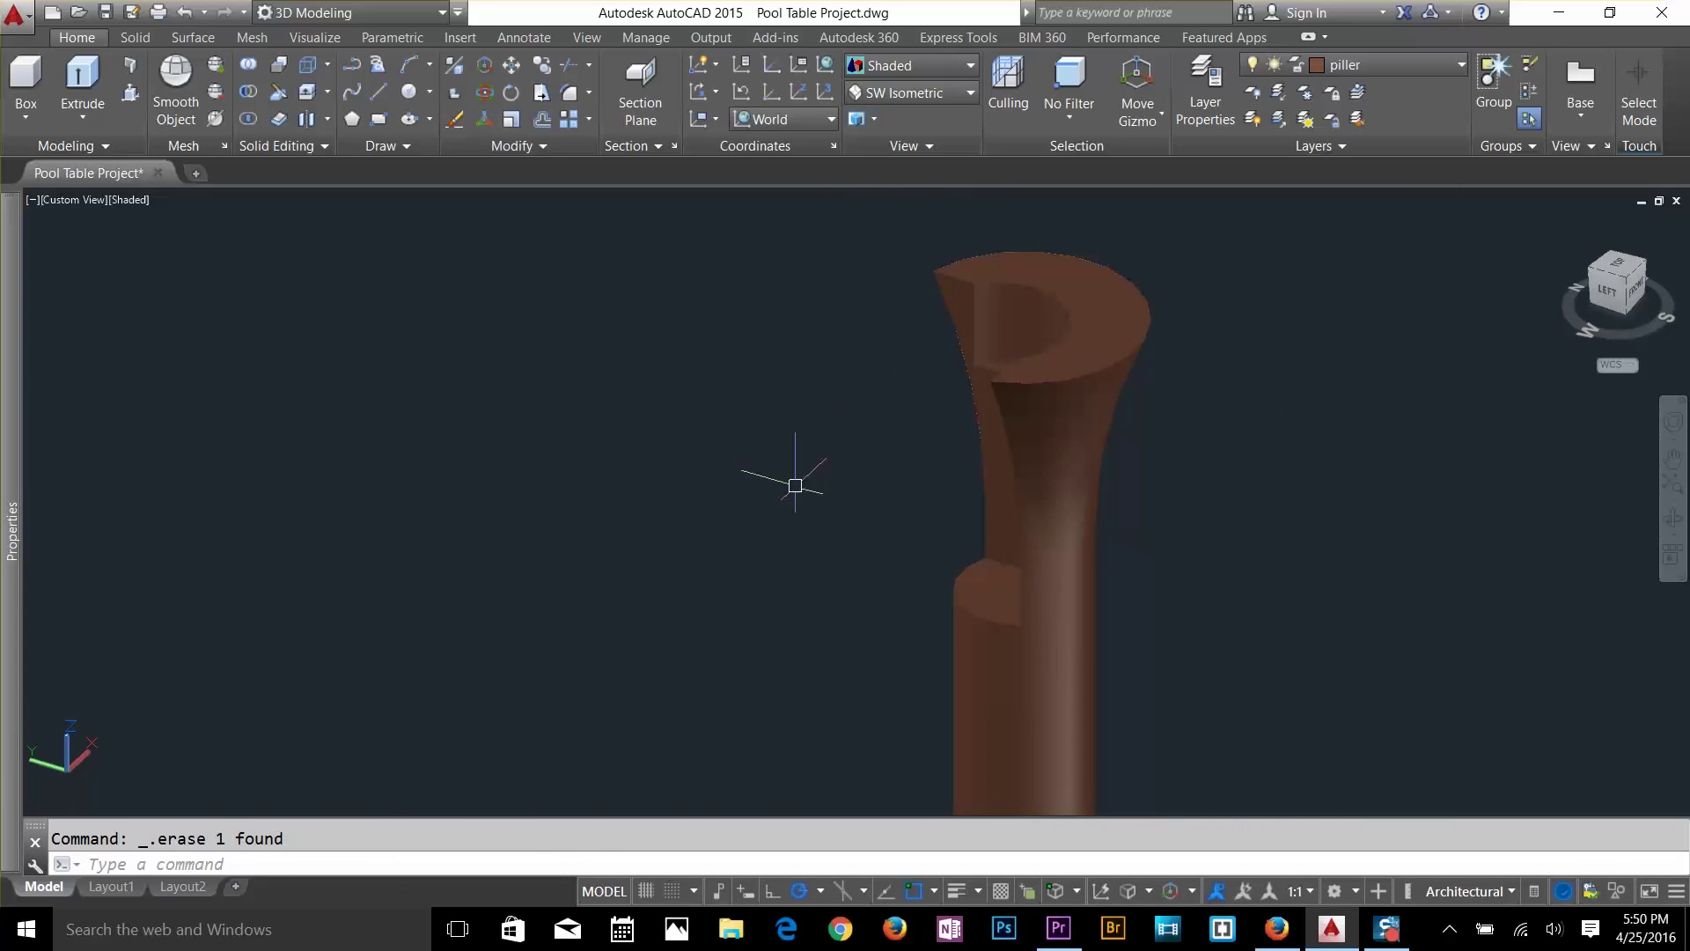
# Examine the loose piece at the pocket cut on top of the neighbouring leg.
pyautogui.scroll(-5, 795, 485)
pyautogui.scroll(5, 886, 488)
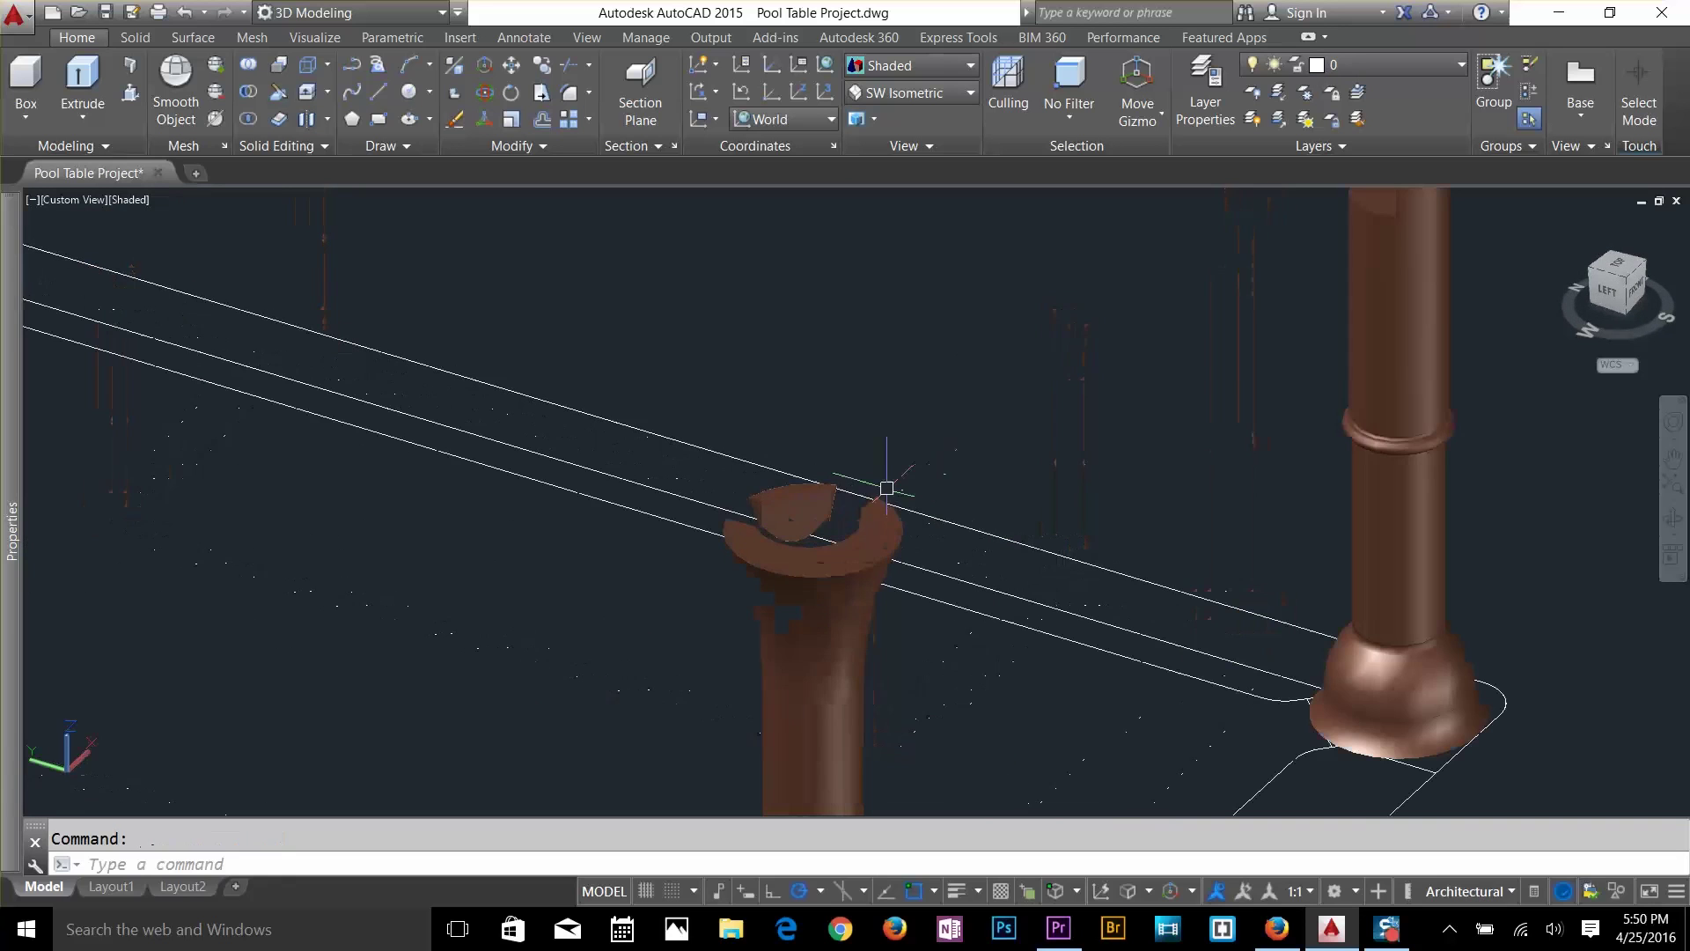
pyautogui.click(829, 489)
pyautogui.press('Escape')
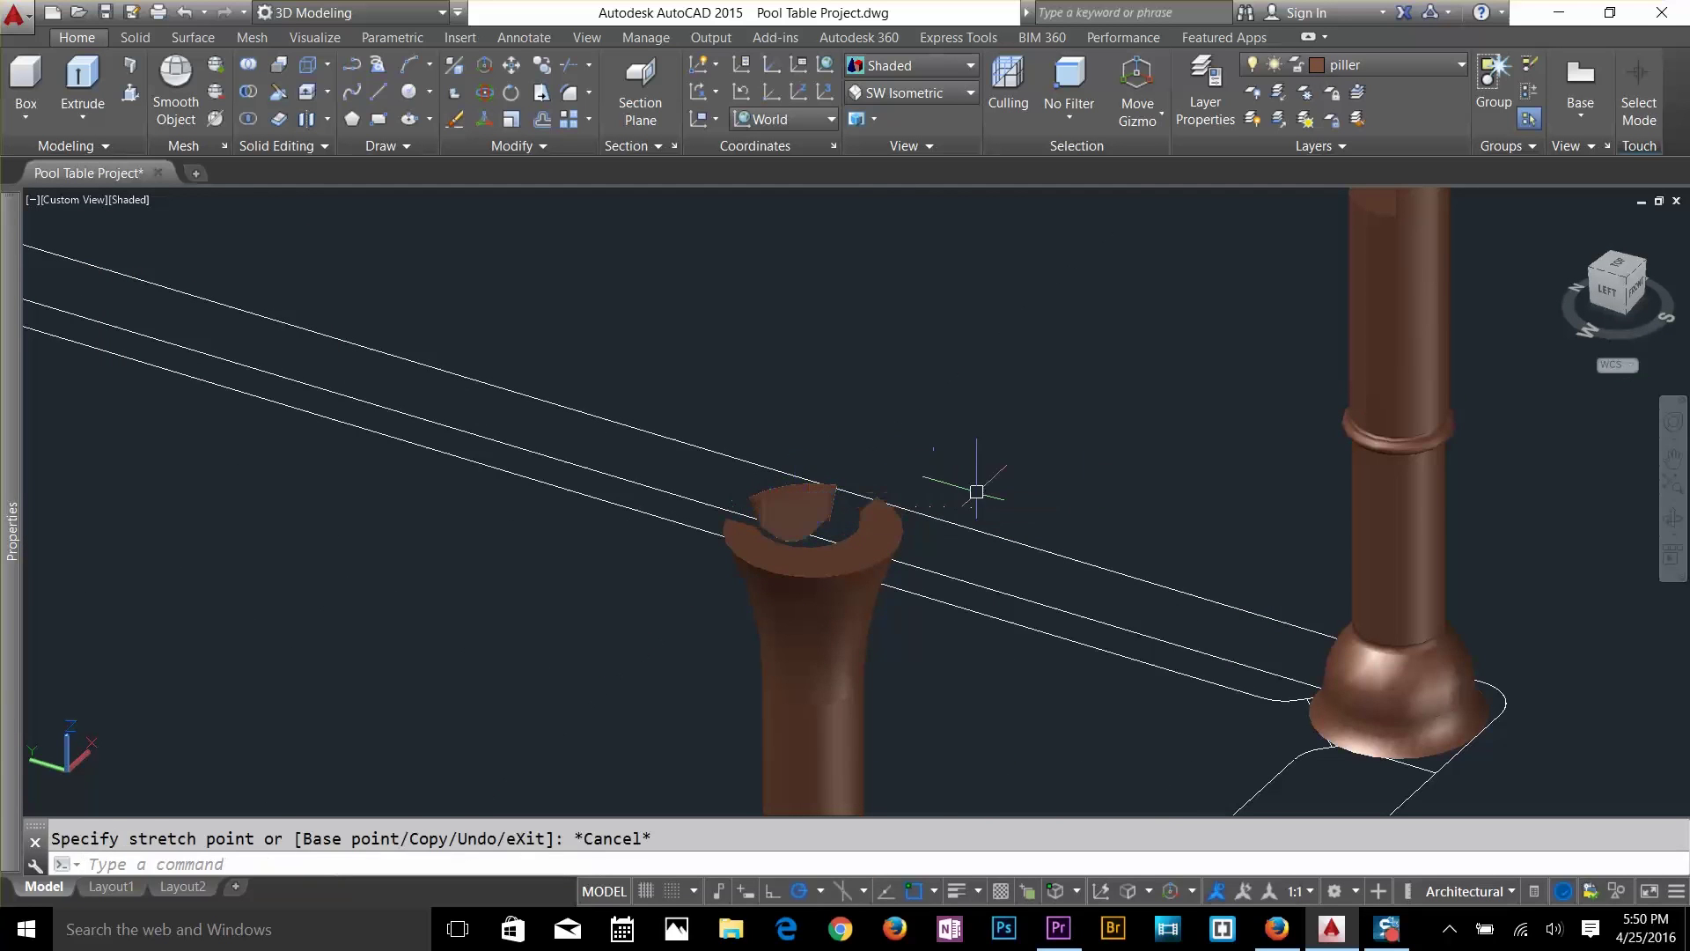
pyautogui.scroll(-2, 1079, 504)
pyautogui.scroll(-4, 968, 528)
pyautogui.scroll(4, 914, 511)
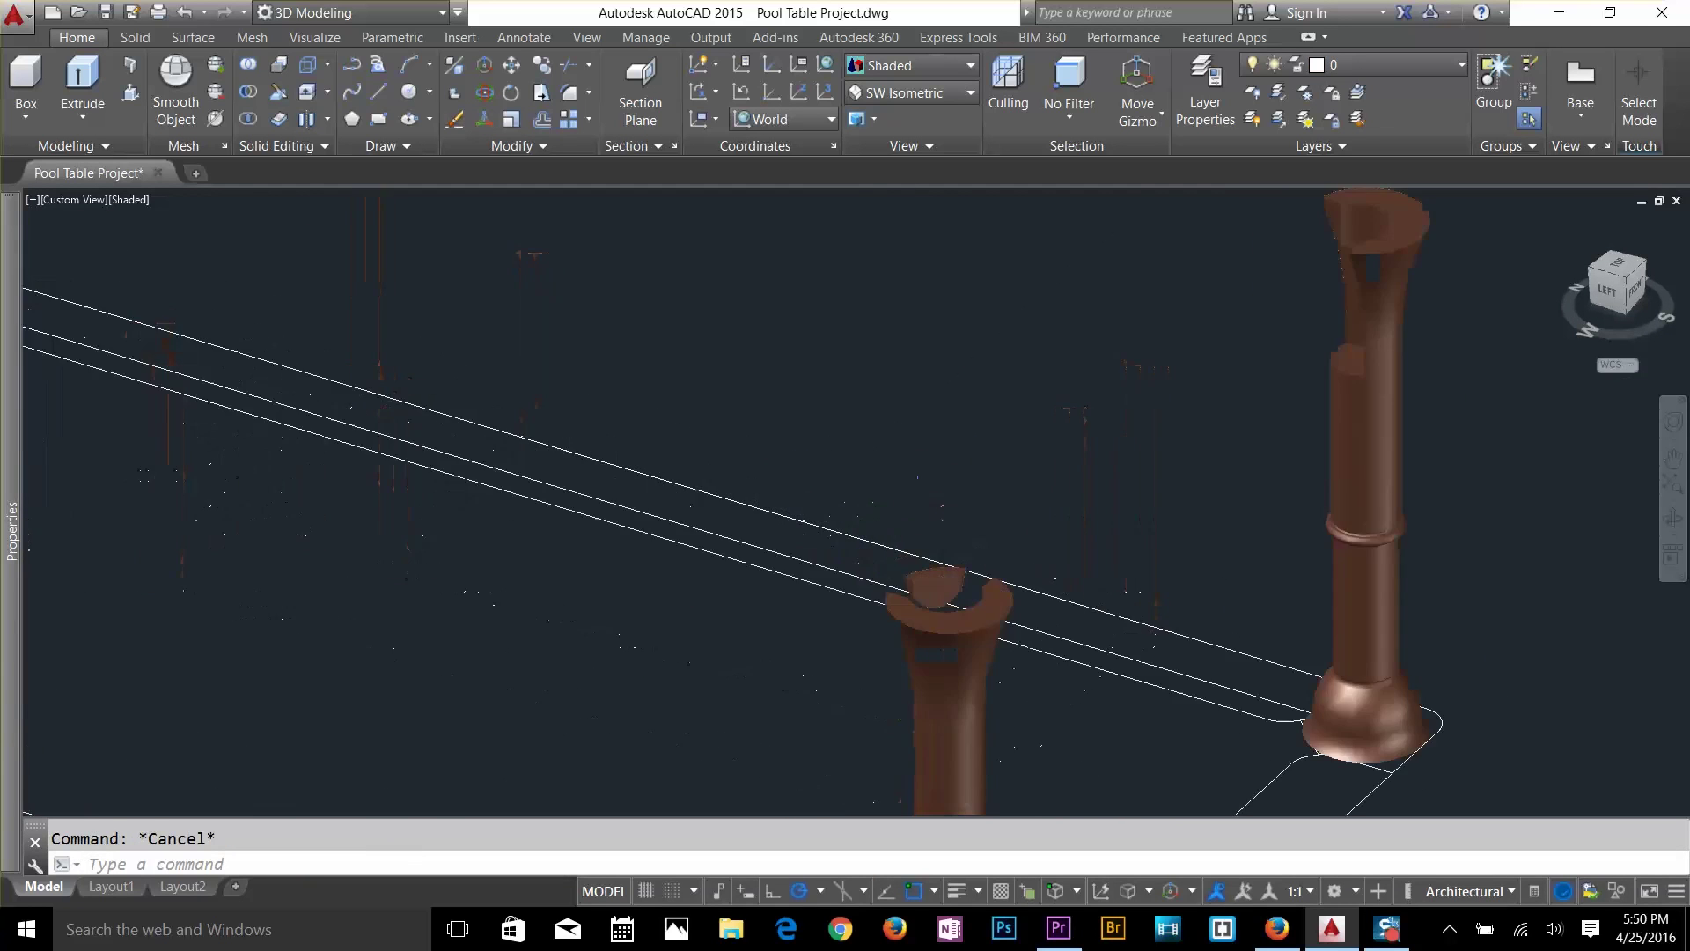
pyautogui.scroll(-7, 1001, 560)
pyautogui.moveTo(756, 607); pyautogui.dragTo(981, 362, button='middle')
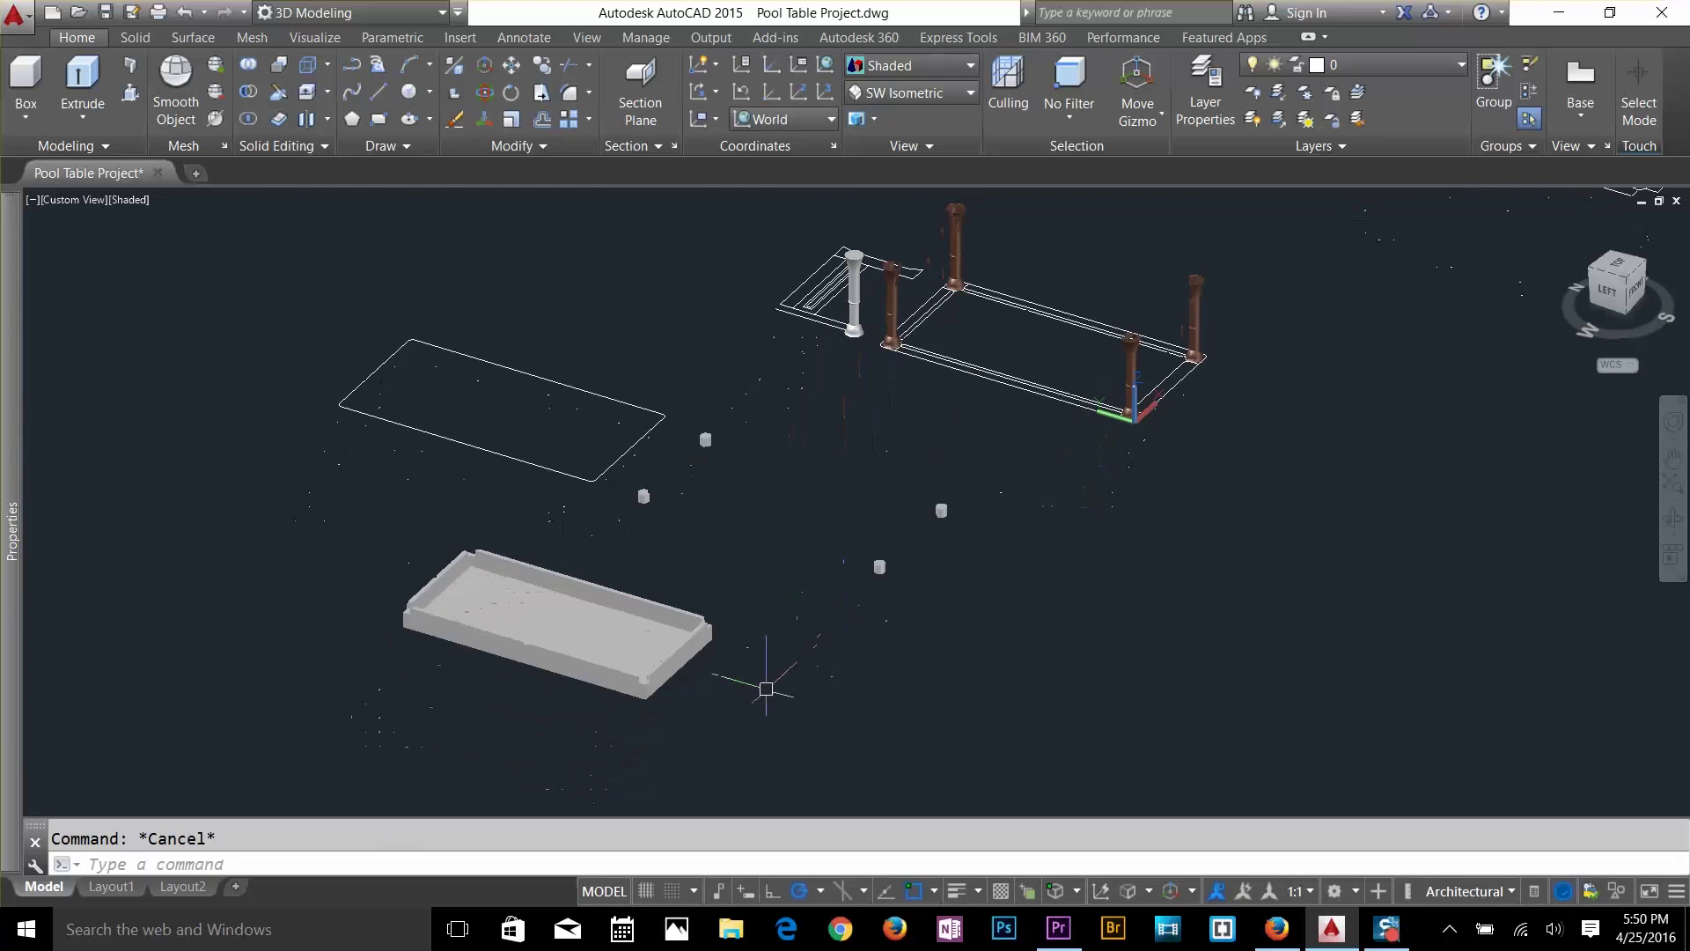
pyautogui.press('space')
pyautogui.keyDown('shift'); pyautogui.moveTo(826, 630); pyautogui.dragTo(502, 467, button='middle'); pyautogui.keyUp('shift')
pyautogui.scroll(4, 450, 423)
pyautogui.moveTo(592, 681); pyautogui.dragTo(1091, 737, button='middle')
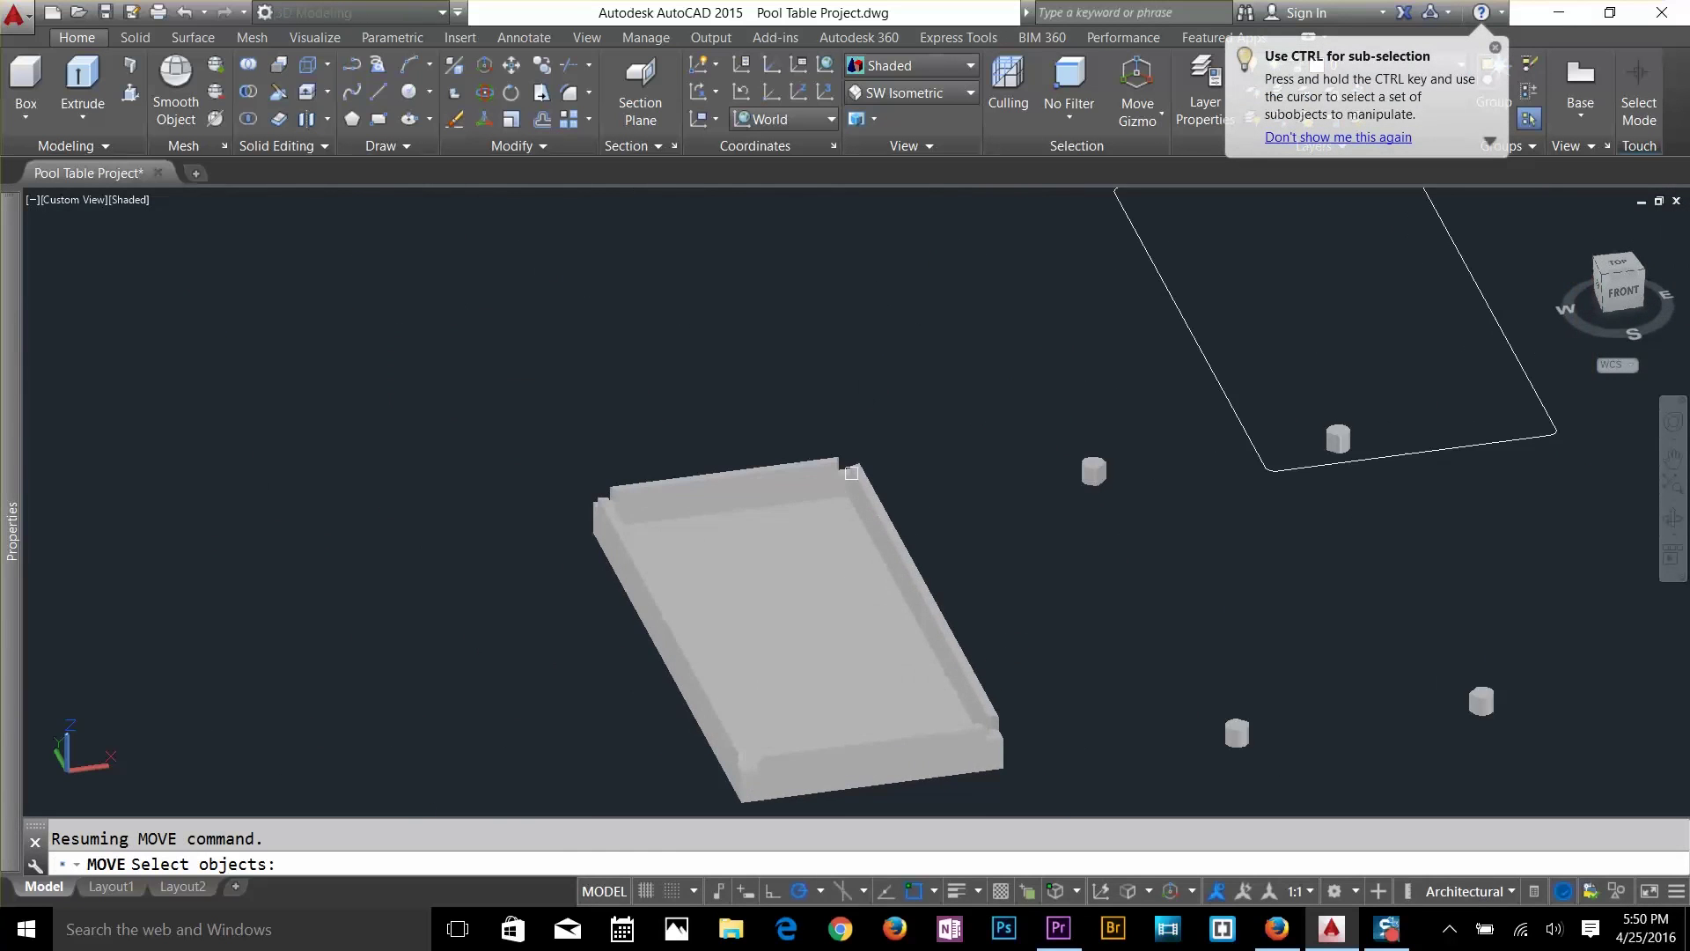
pyautogui.scroll(8, 851, 472)
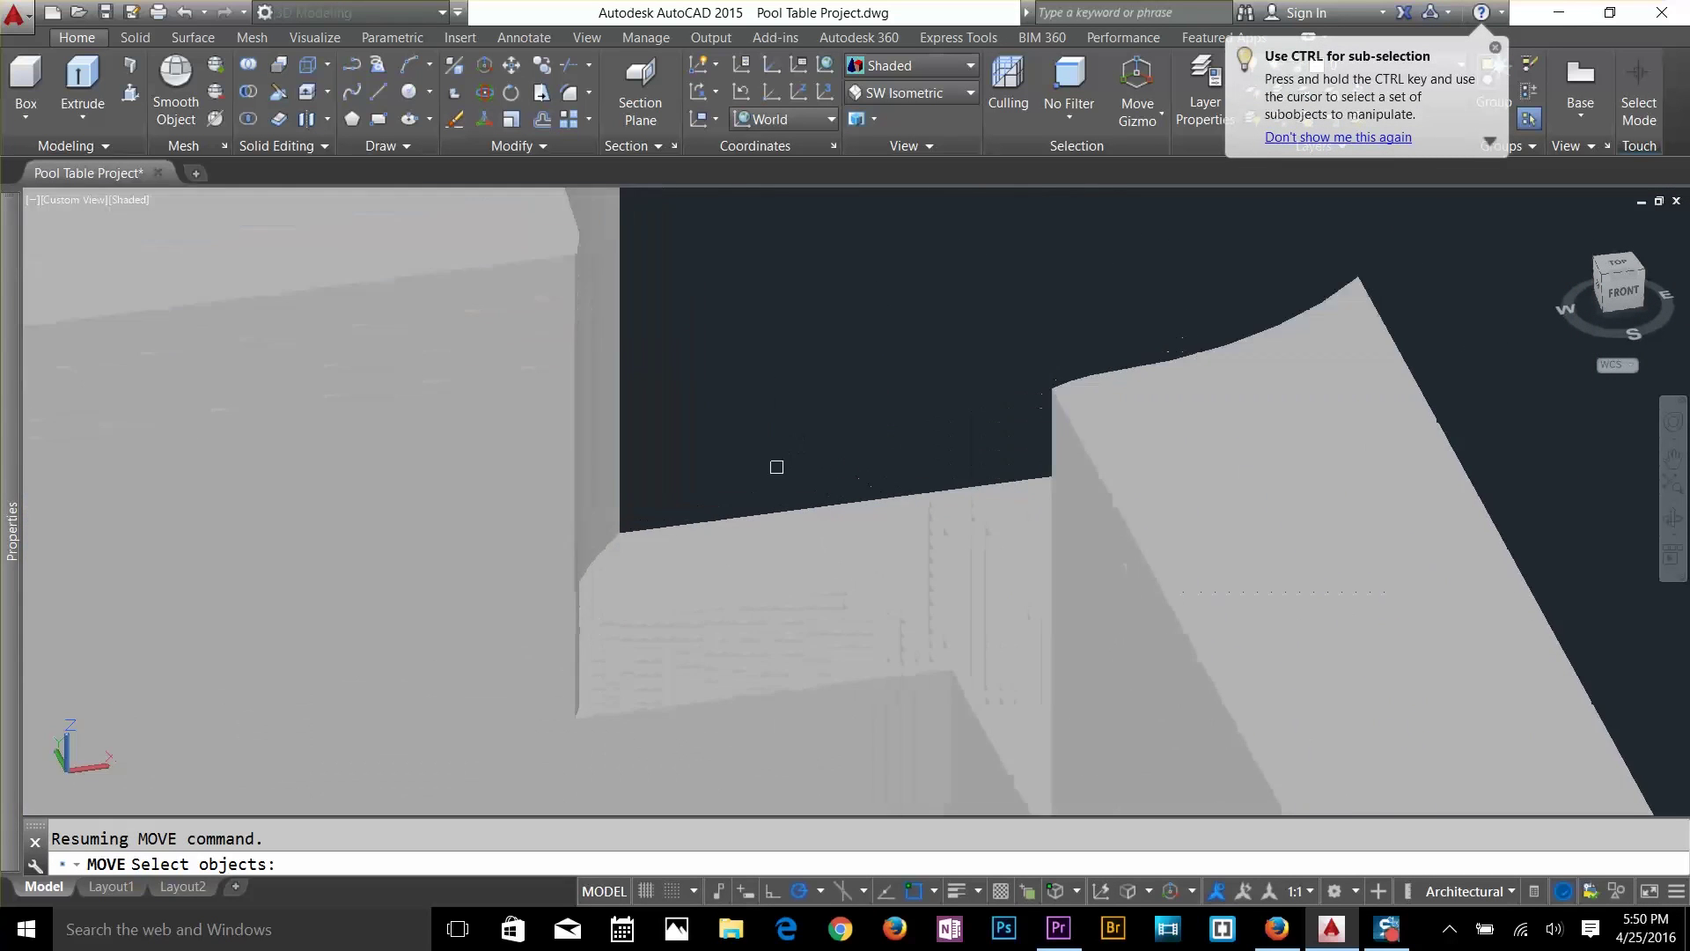
pyautogui.hotkey('ctrl', 'a')
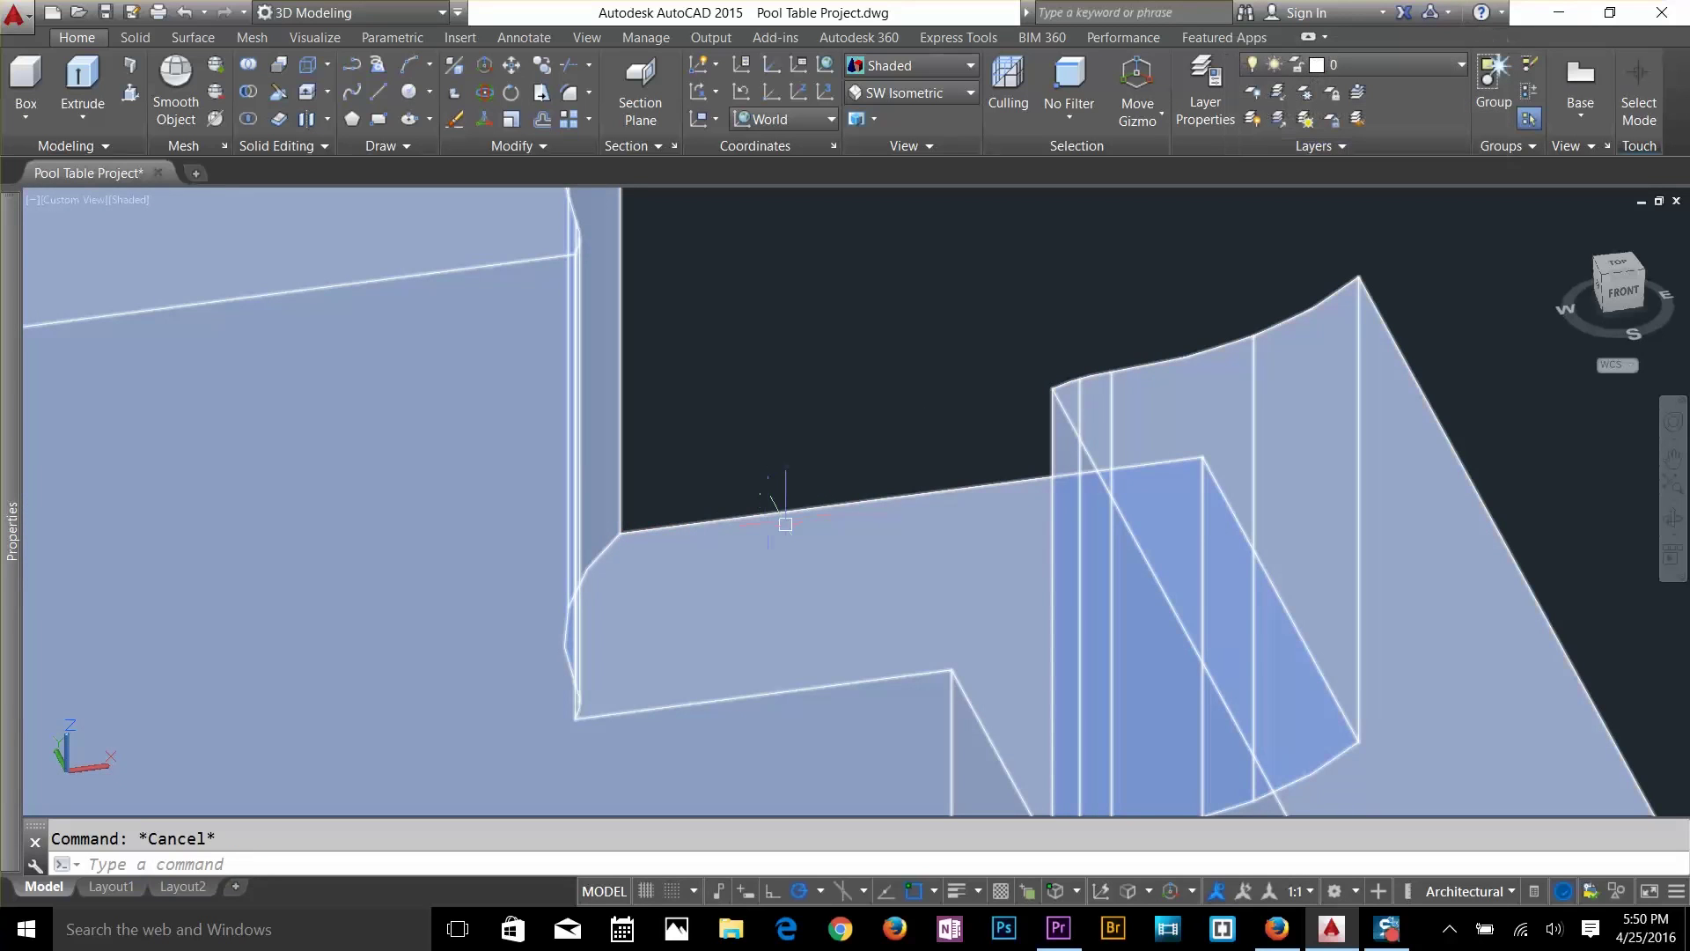
pyautogui.press('Return')
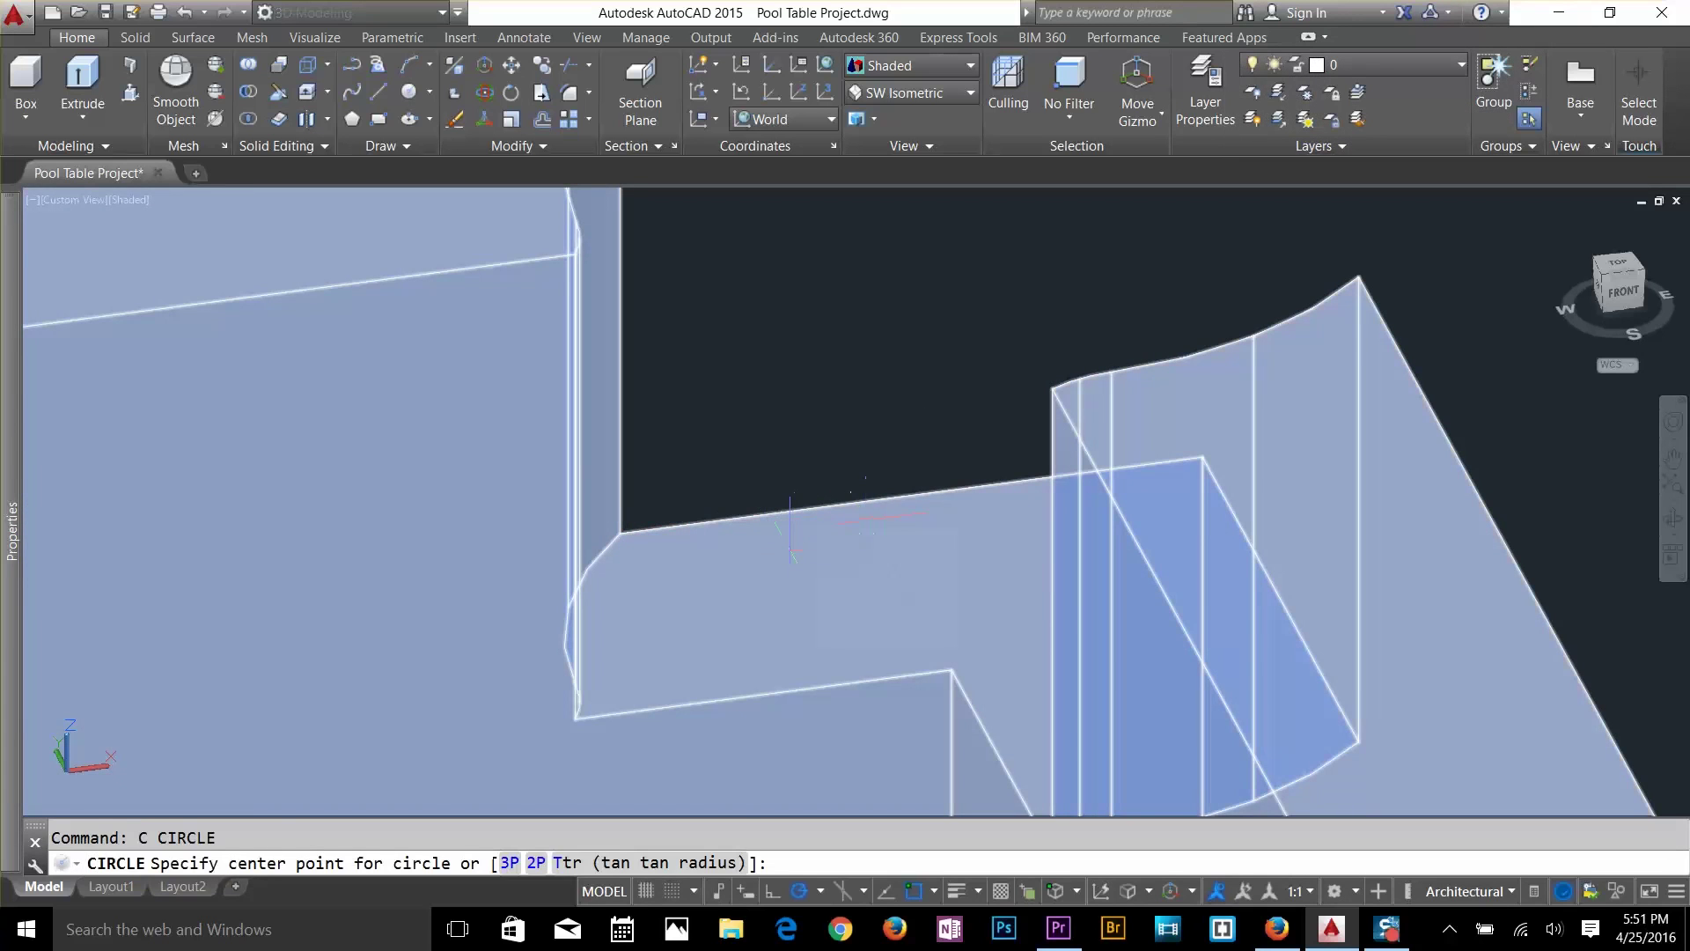
pyautogui.press('Escape')
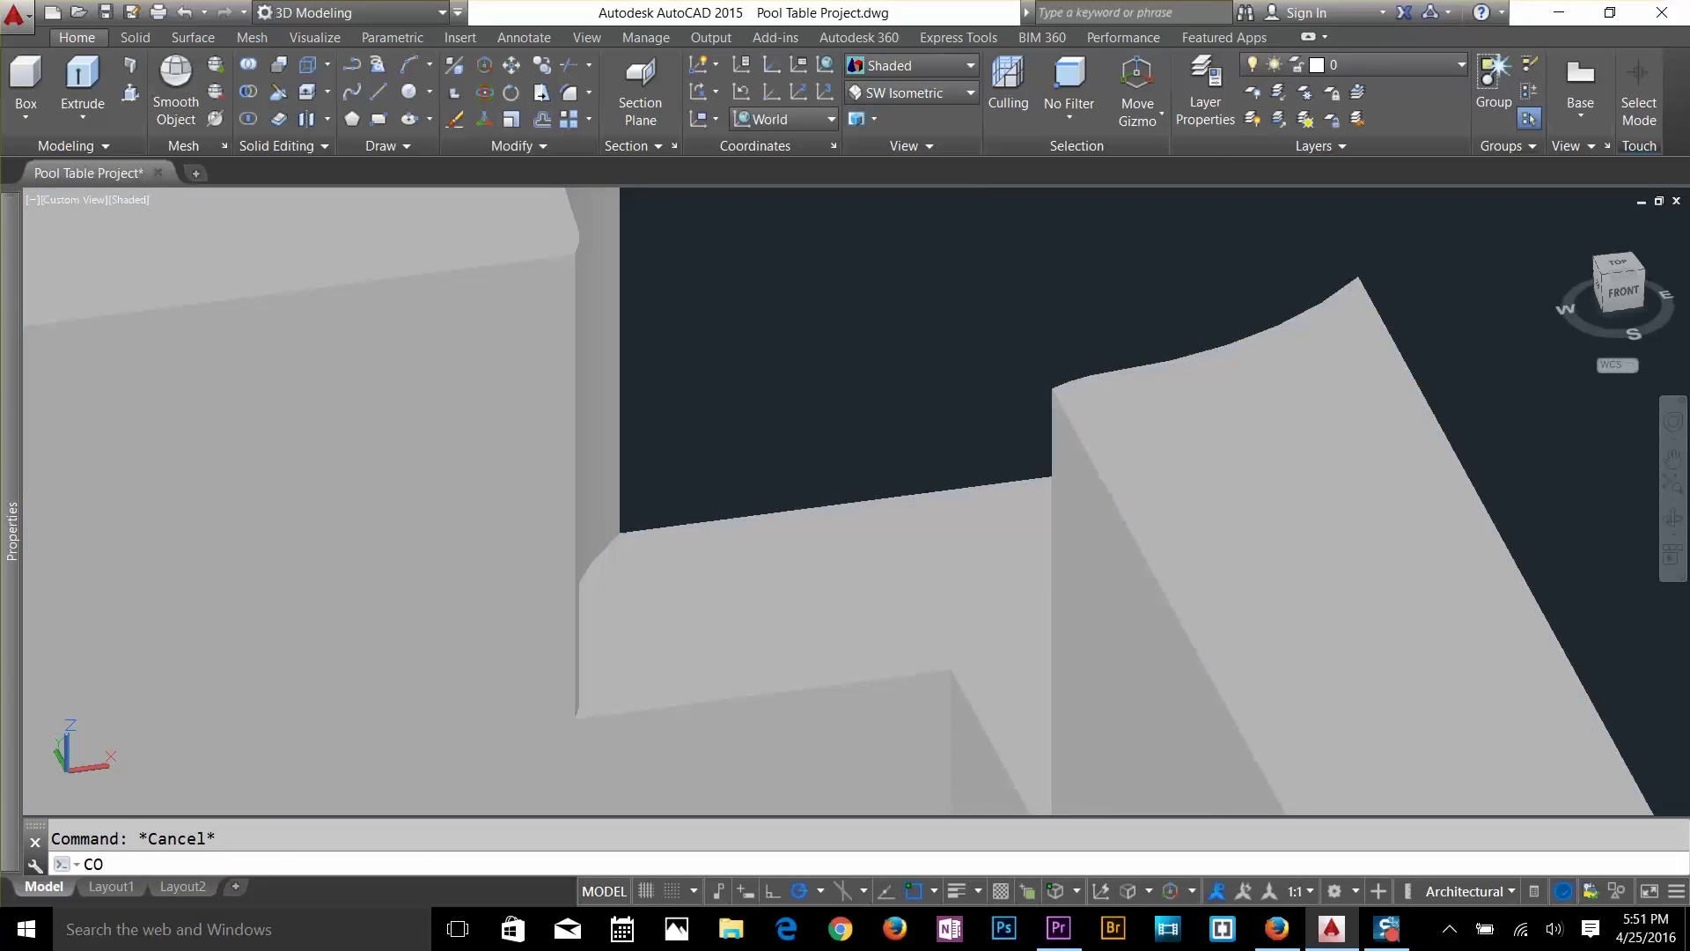
# Copy the spare table body back between the legs, using a corner of its pocket notch as base point and the leg's cut as target.
pyautogui.write('CO')
pyautogui.press('Return')
pyautogui.click(694, 558)
pyautogui.press('Return')
pyautogui.click(620, 533)
pyautogui.scroll(-10, 739, 537)
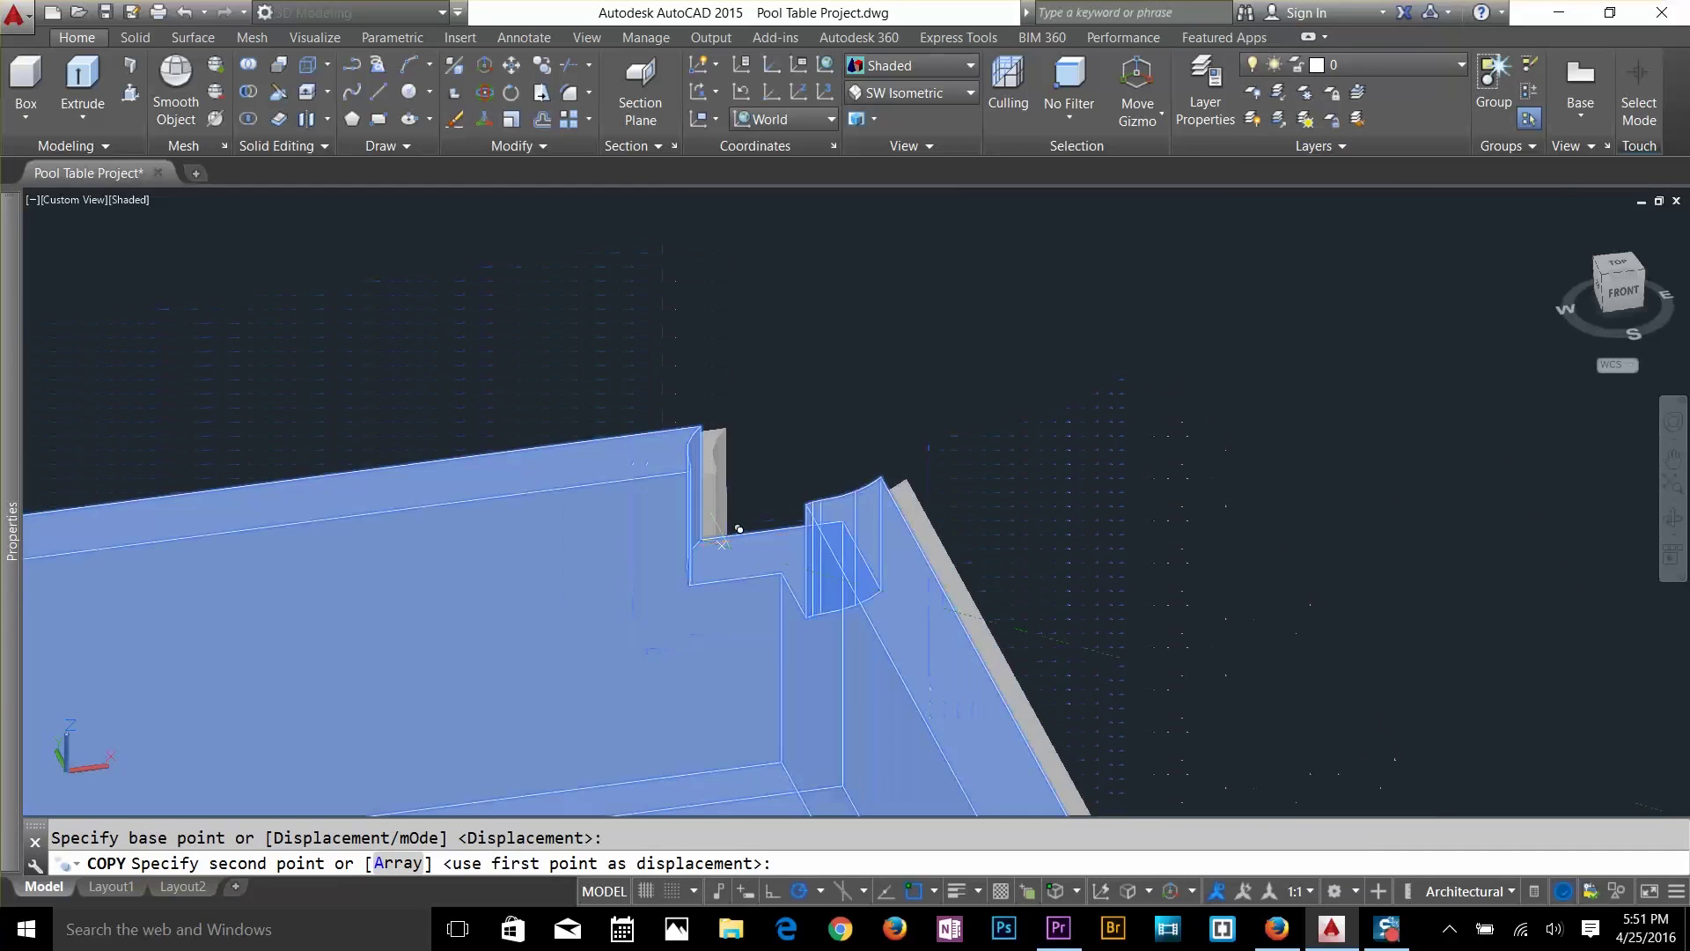
pyautogui.moveTo(1260, 481); pyautogui.dragTo(604, 570, button='middle')
pyautogui.scroll(7, 1461, 528)
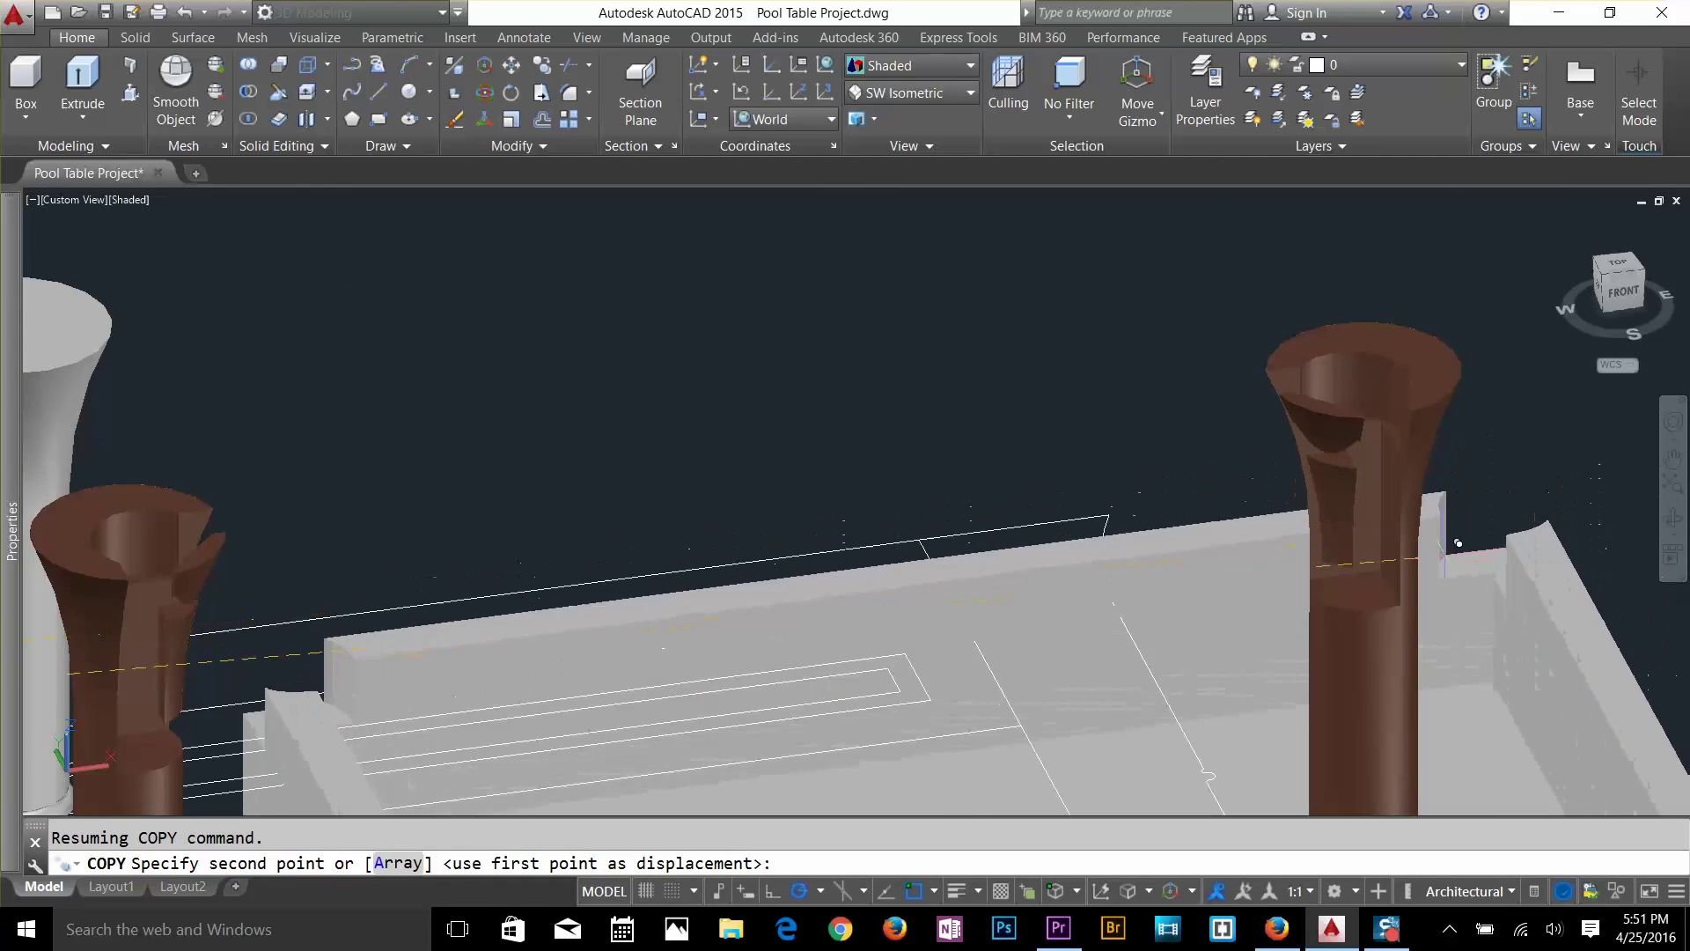
pyautogui.click(1363, 584)
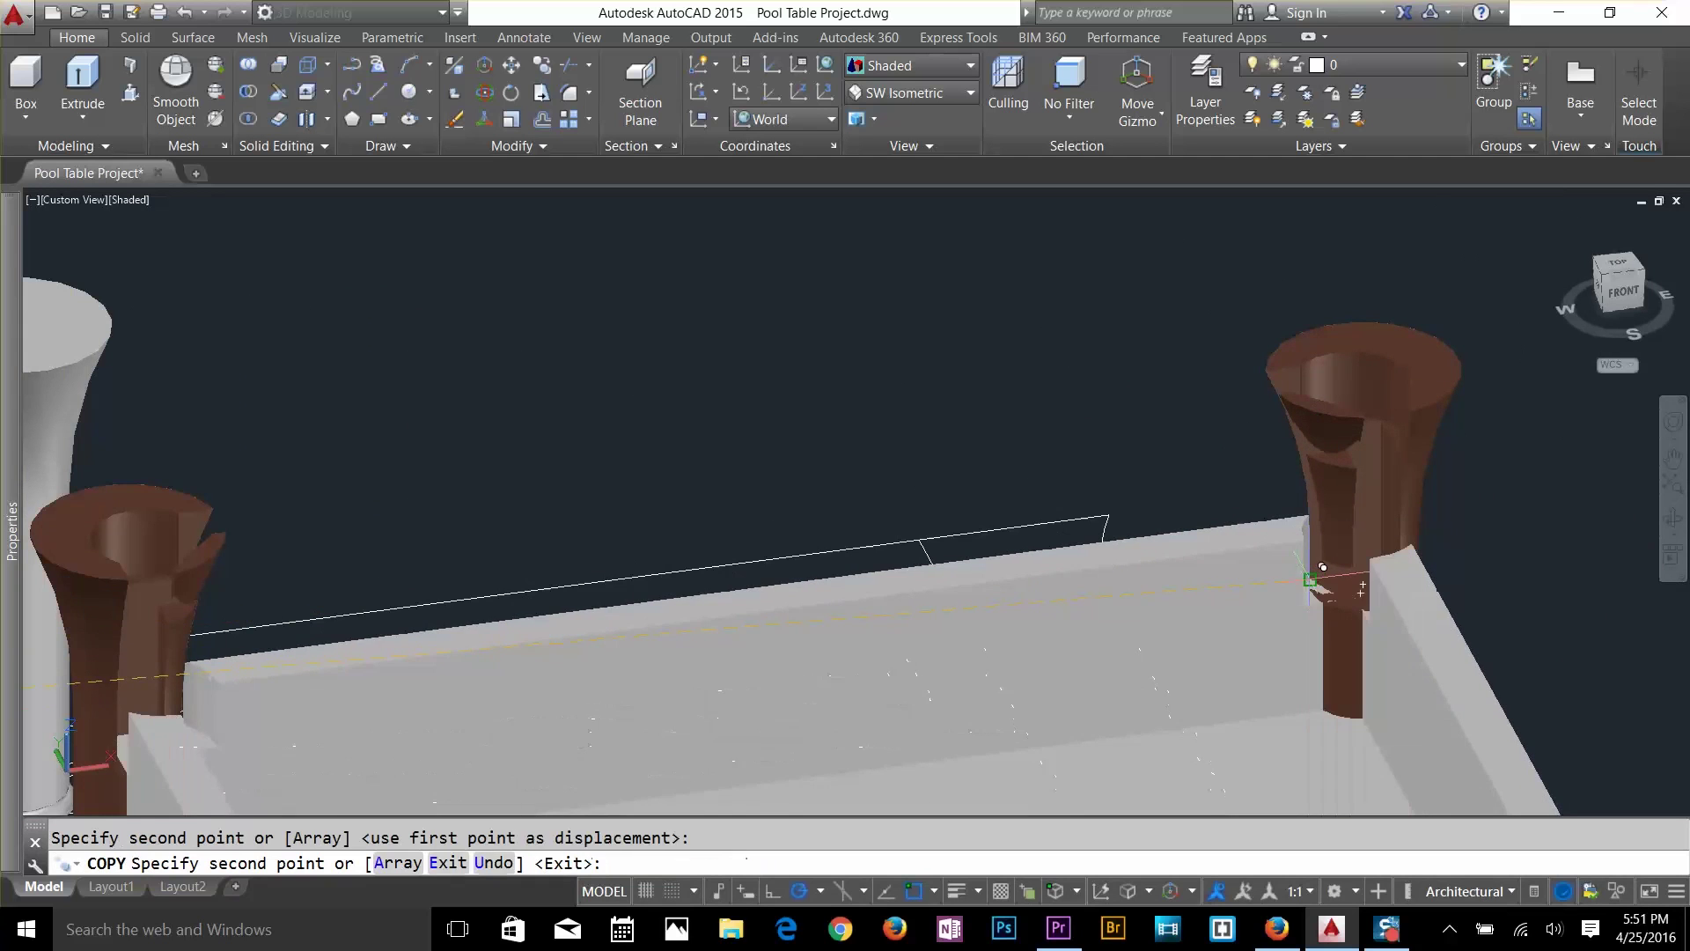
pyautogui.scroll(-8, 1251, 641)
pyautogui.press('Return')
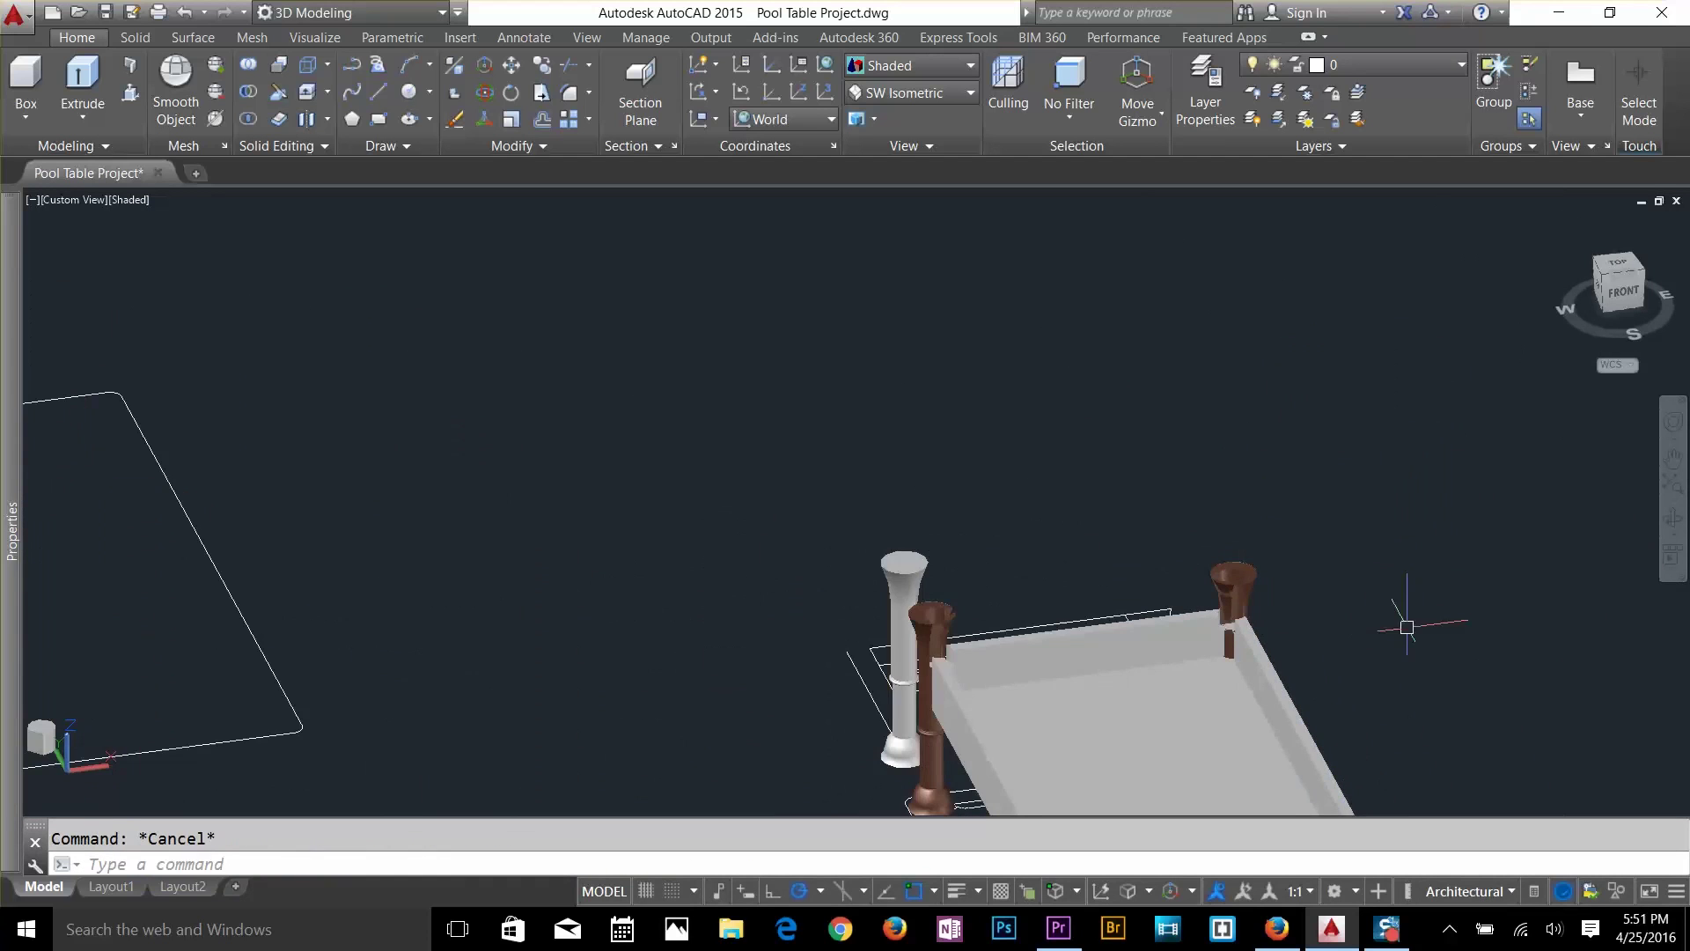
# Examine how the copied table body fits into the cuts of the legs from several sides.
pyautogui.scroll(4, 1341, 661)
pyautogui.scroll(-1, 1340, 661)
pyautogui.scroll(6, 1175, 601)
pyautogui.scroll(-7, 1190, 603)
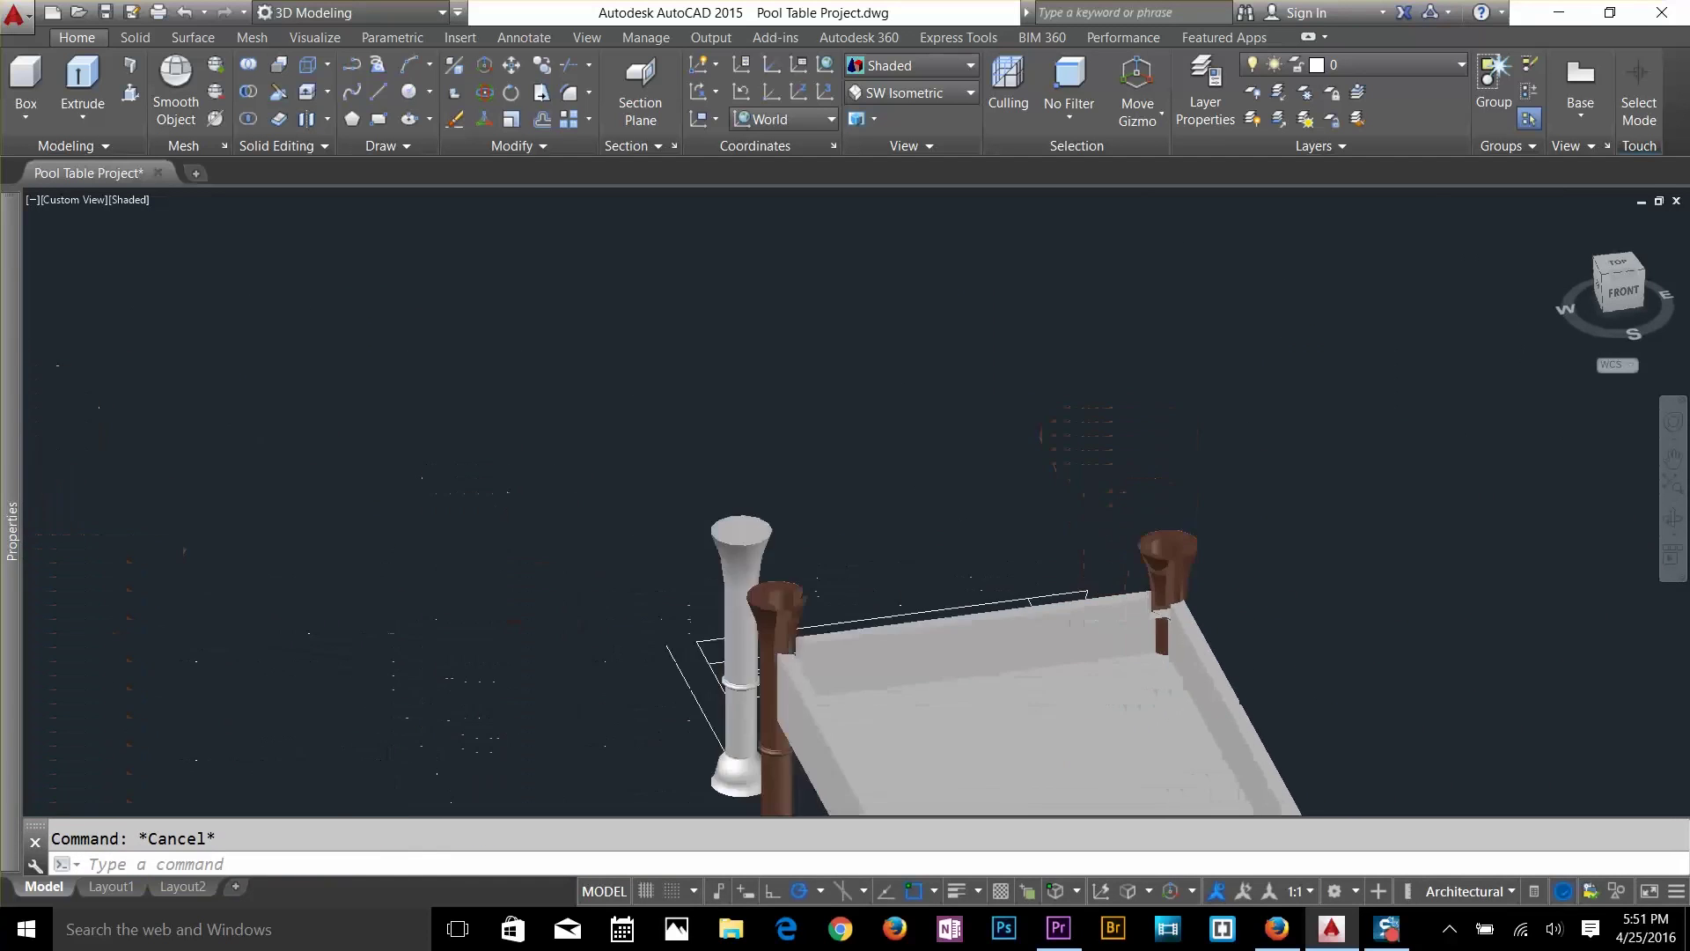
pyautogui.keyDown('shift'); pyautogui.moveTo(1177, 616); pyautogui.dragTo(1290, 588, button='middle'); pyautogui.keyUp('shift')
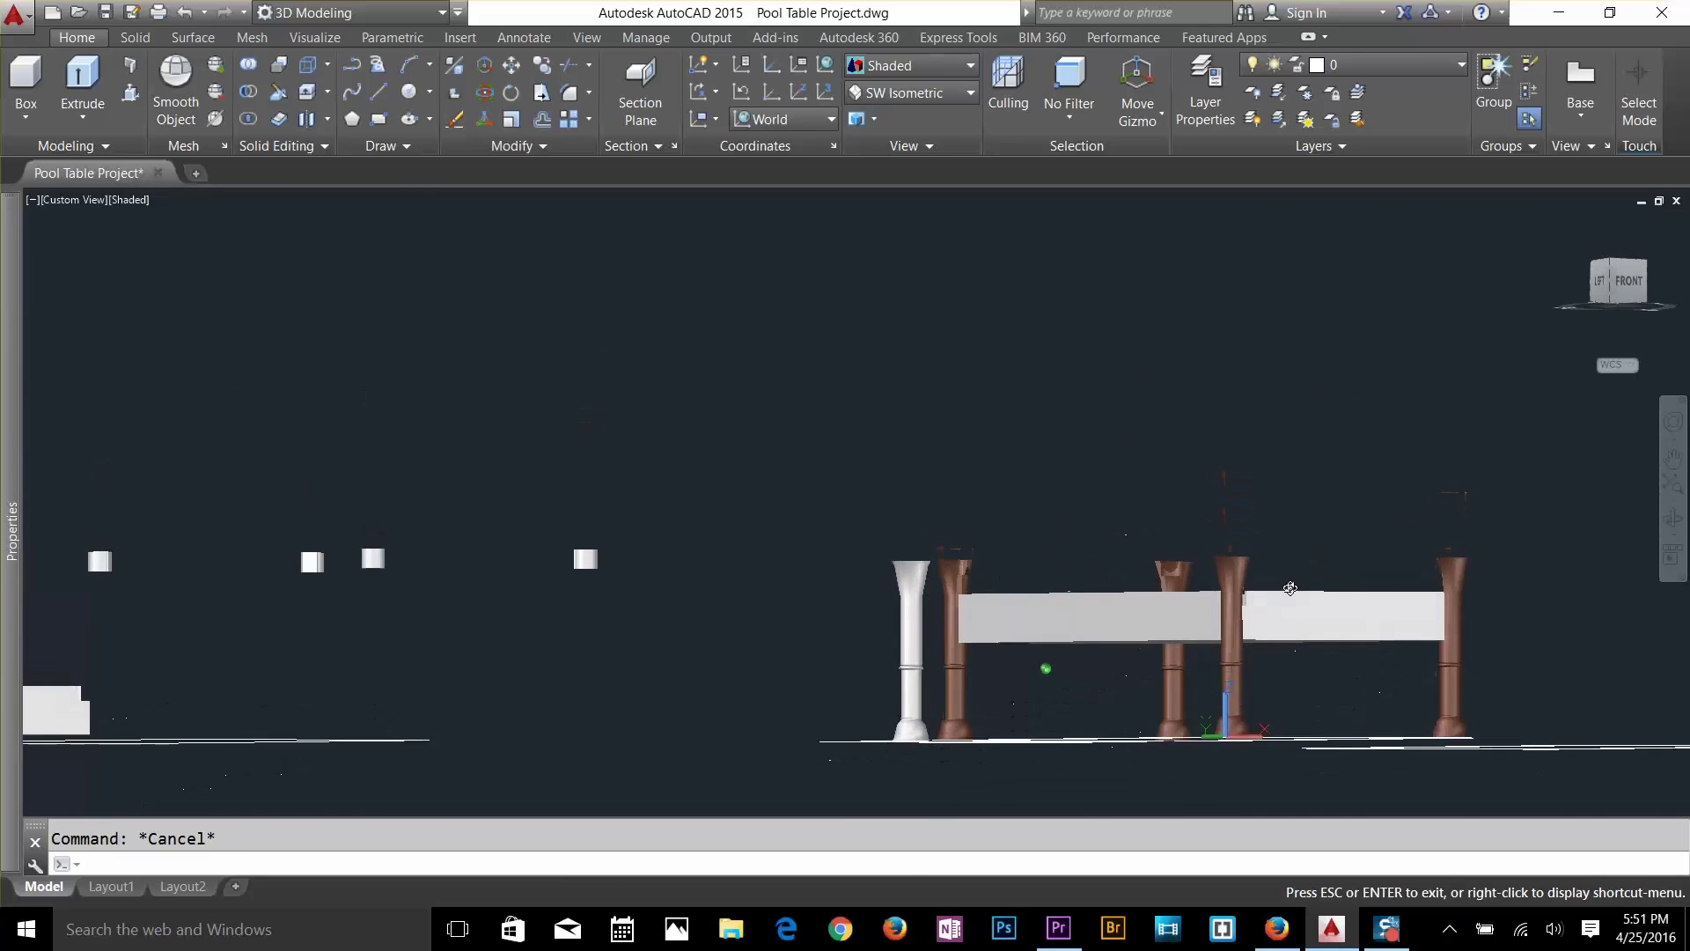
pyautogui.keyDown('shift'); pyautogui.moveTo(1388, 568); pyautogui.dragTo(1392, 649, button='middle'); pyautogui.keyUp('shift')
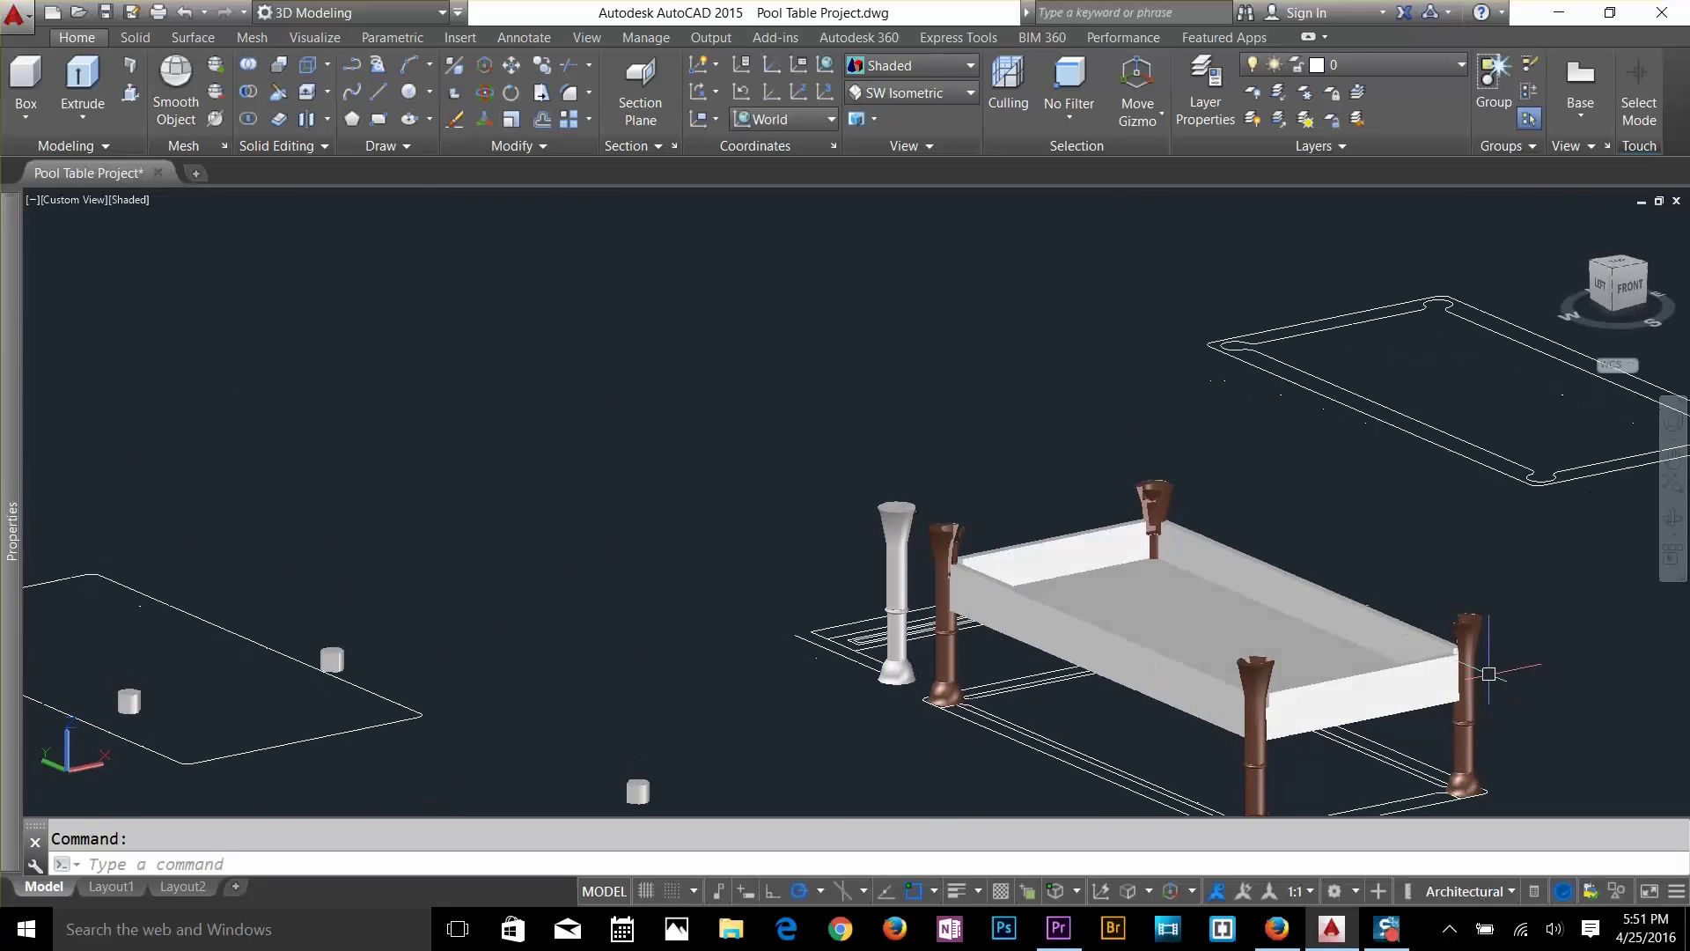
pyautogui.scroll(6, 1488, 673)
pyautogui.moveTo(1487, 673)
pyautogui.keyDown('shift'); pyautogui.mouseDown(button='middle')
pyautogui.moveTo(1502, 698)
pyautogui.moveTo(1616, 734)
pyautogui.moveTo(1497, 678)
pyautogui.mouseUp(button='middle'); pyautogui.keyUp('shift')
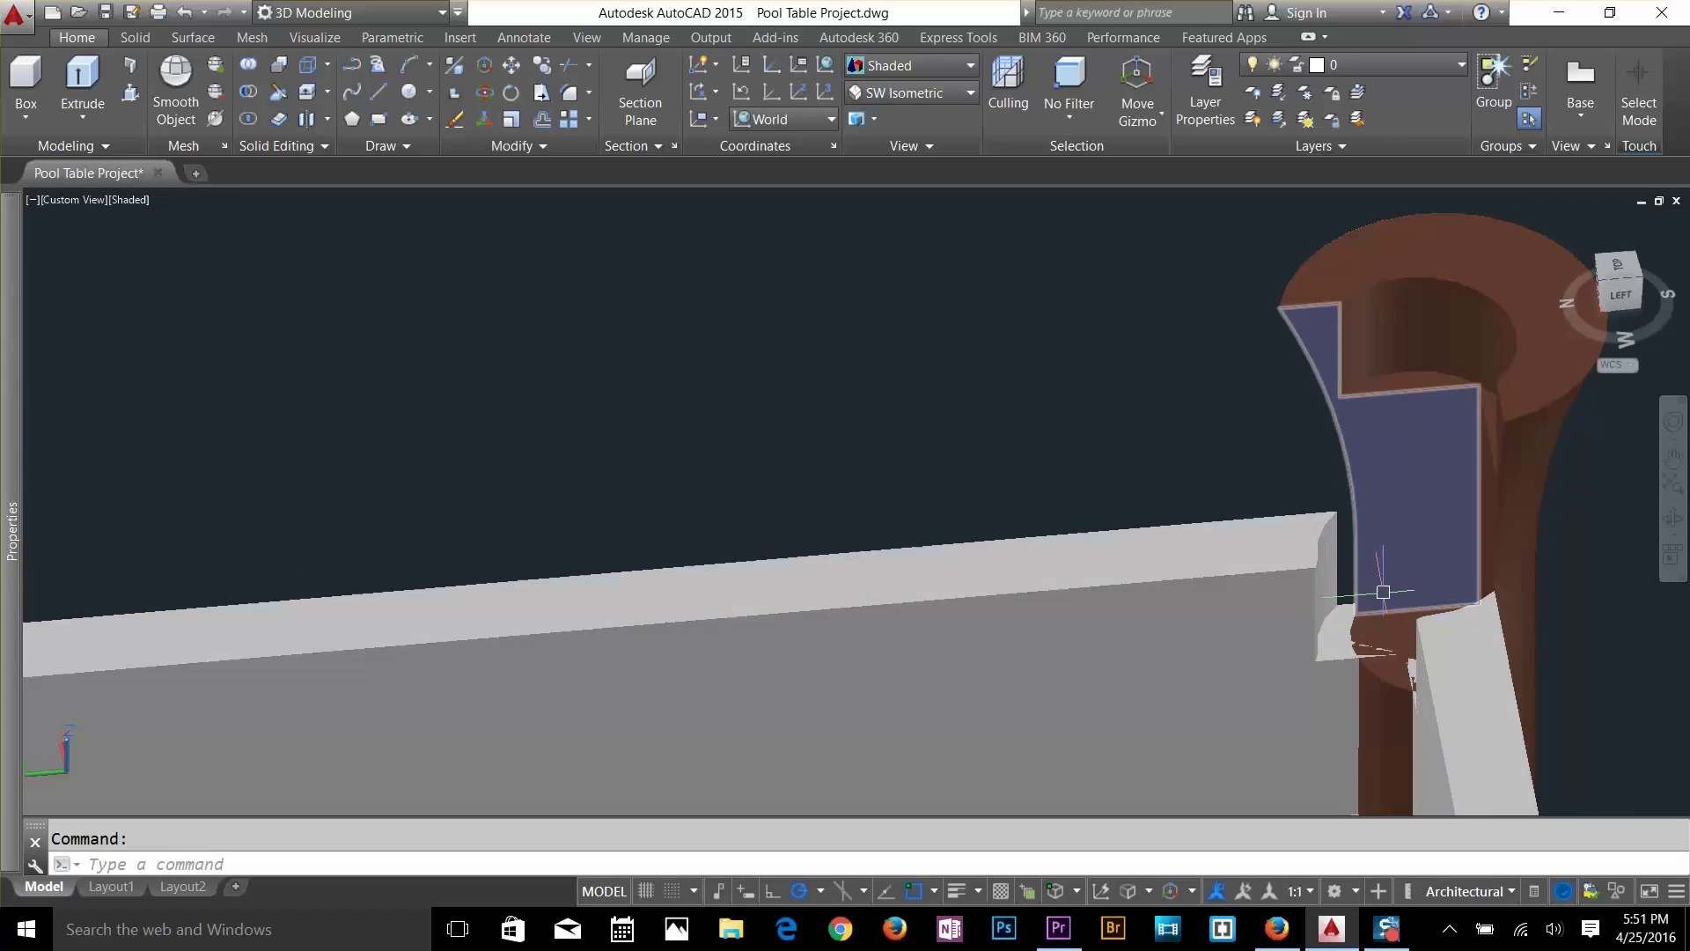
pyautogui.press('Escape')
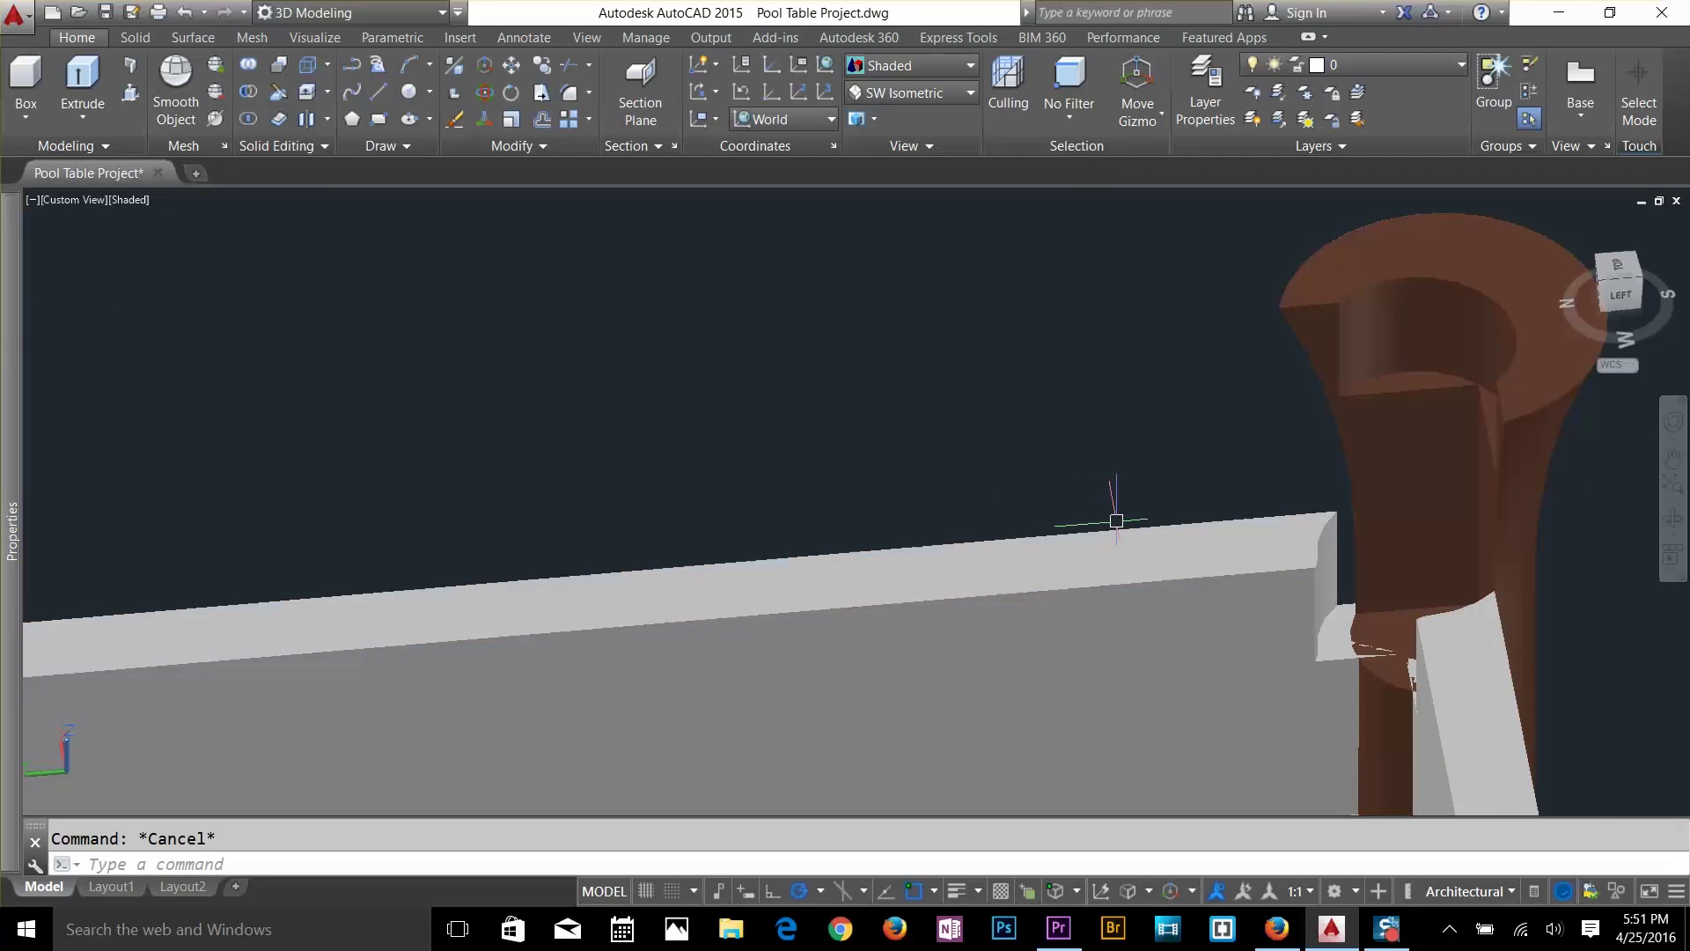
pyautogui.scroll(-5, 1159, 546)
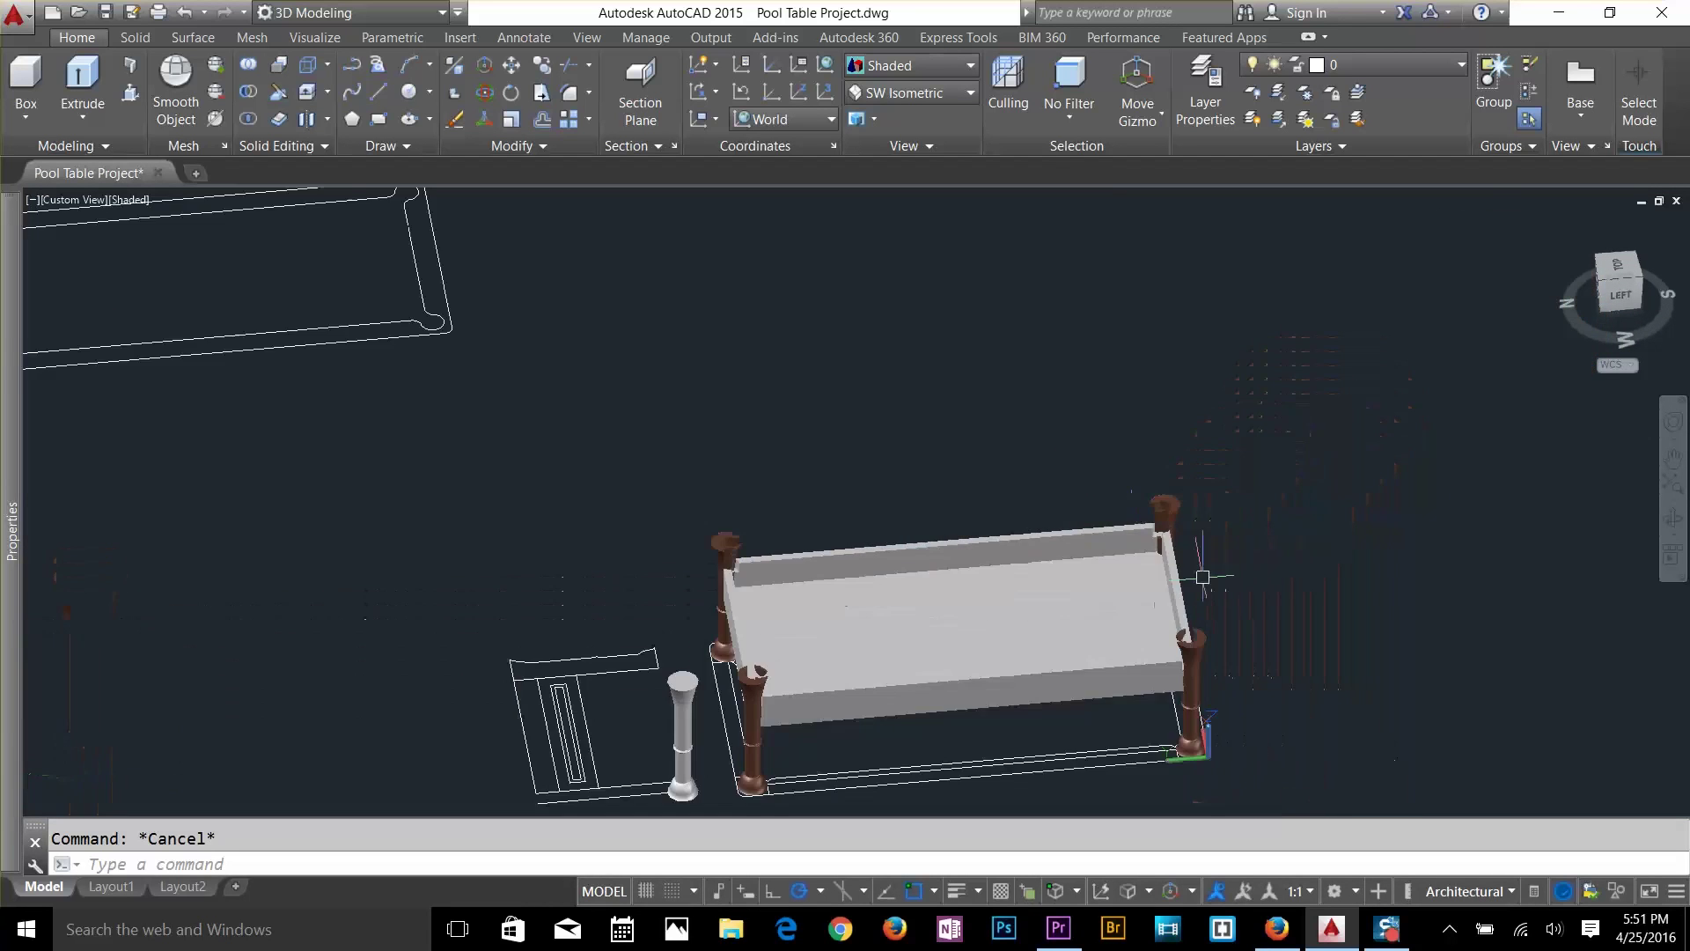
pyautogui.keyDown('shift'); pyautogui.moveTo(1292, 608); pyautogui.dragTo(1157, 759, button='middle'); pyautogui.keyUp('shift')
# Start moving the table body, using the midpoint of its short side's bottom edge as base point.
pyautogui.scroll(5, 1156, 758)
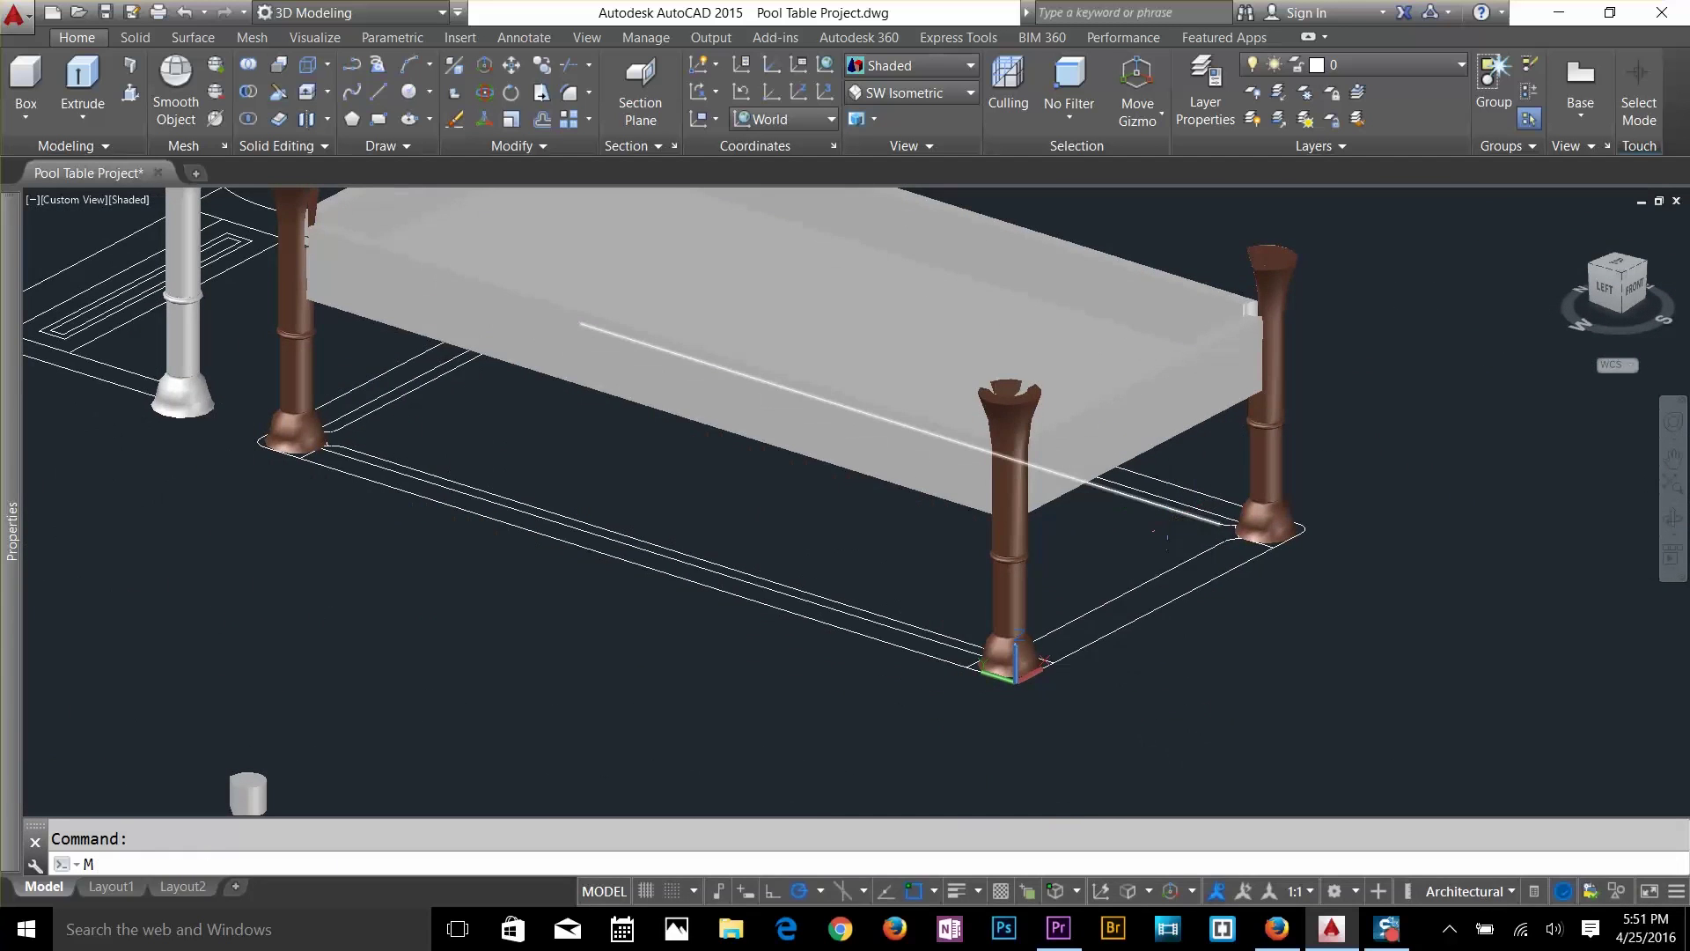
pyautogui.press('Return')
pyautogui.click(1199, 401)
pyautogui.press('Return')
pyautogui.click(1146, 449)
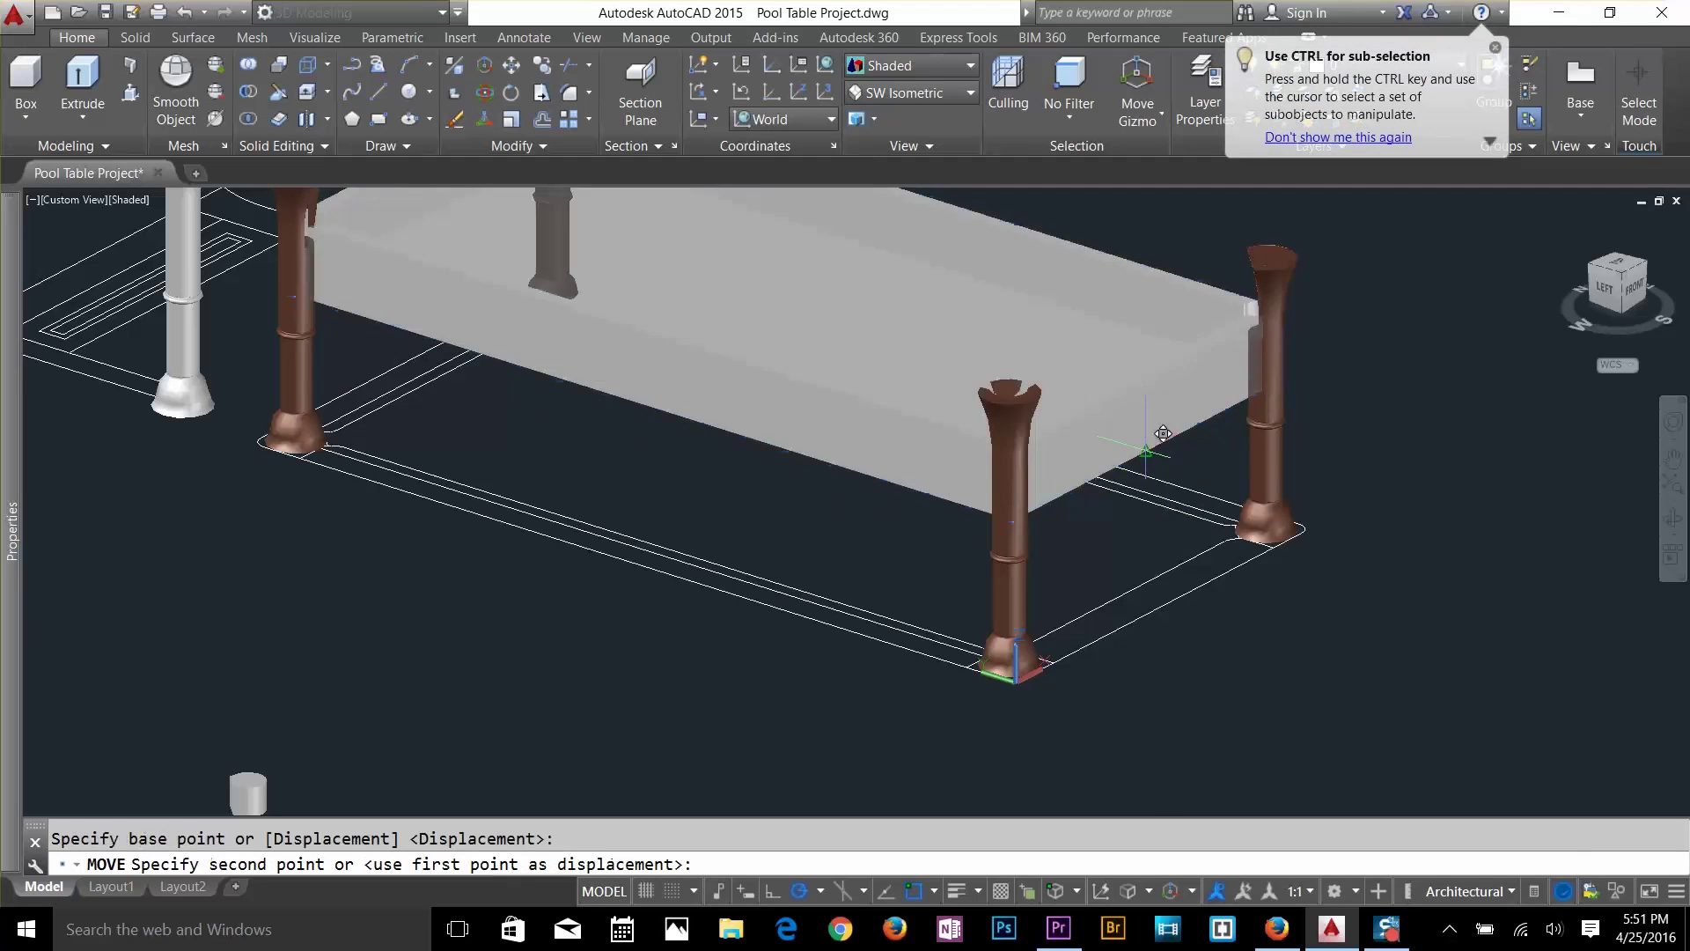
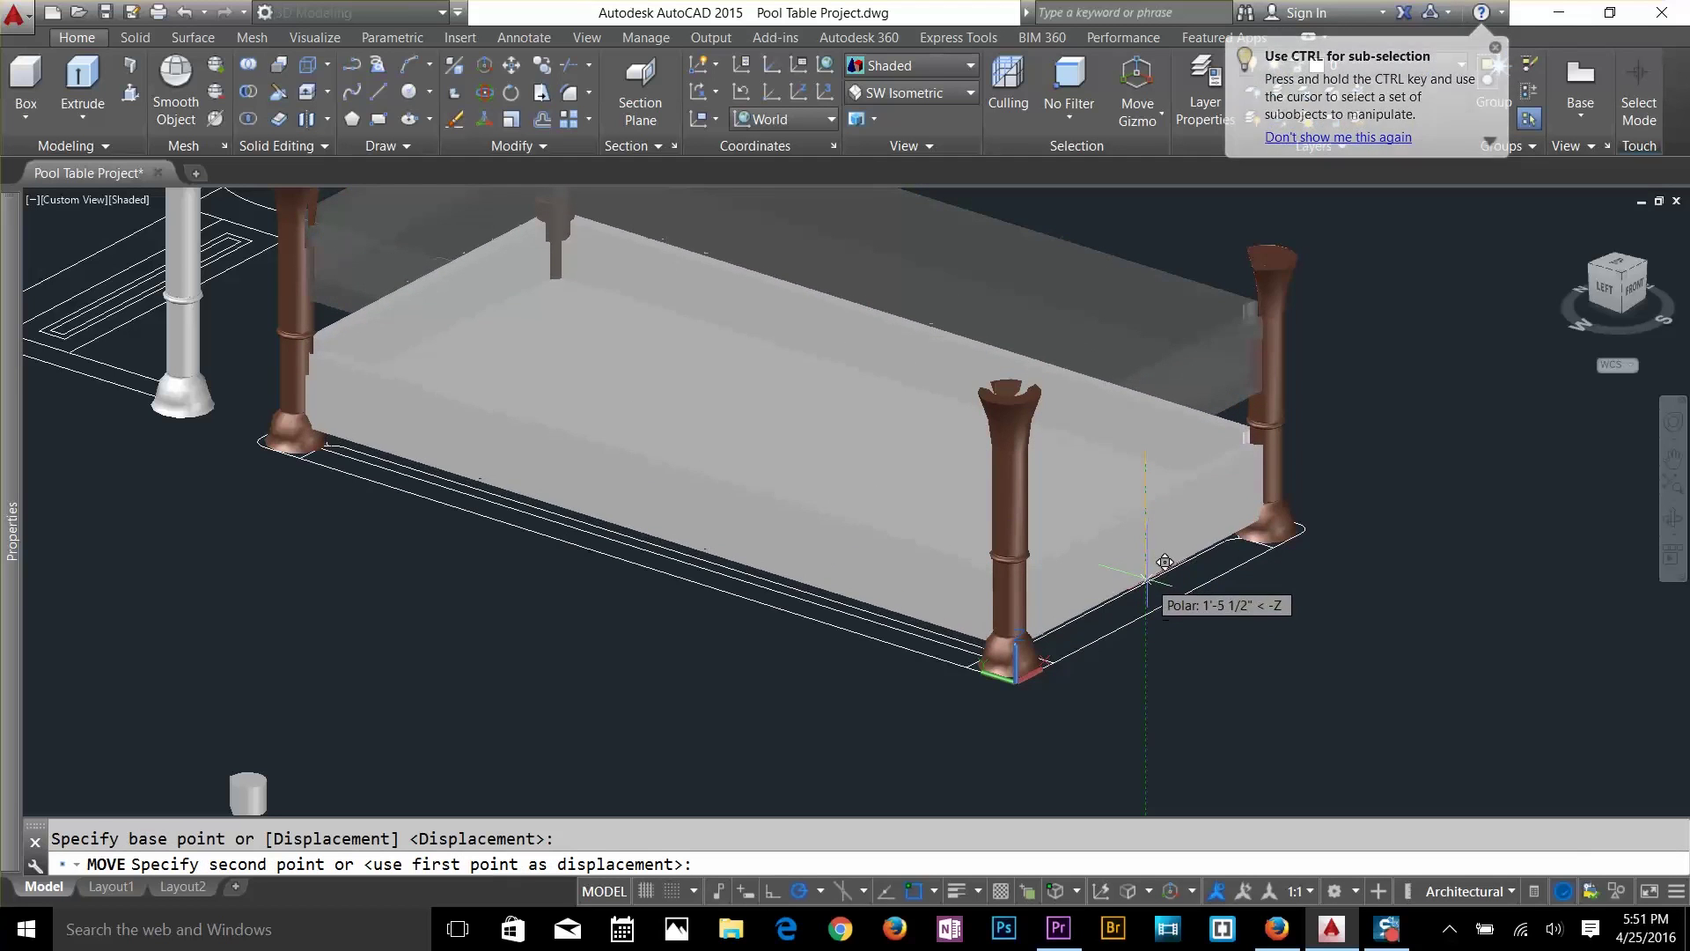
# Move the table body straight up between the legs, using its bottom outer corner at a leg as base point.
pyautogui.press('Escape')
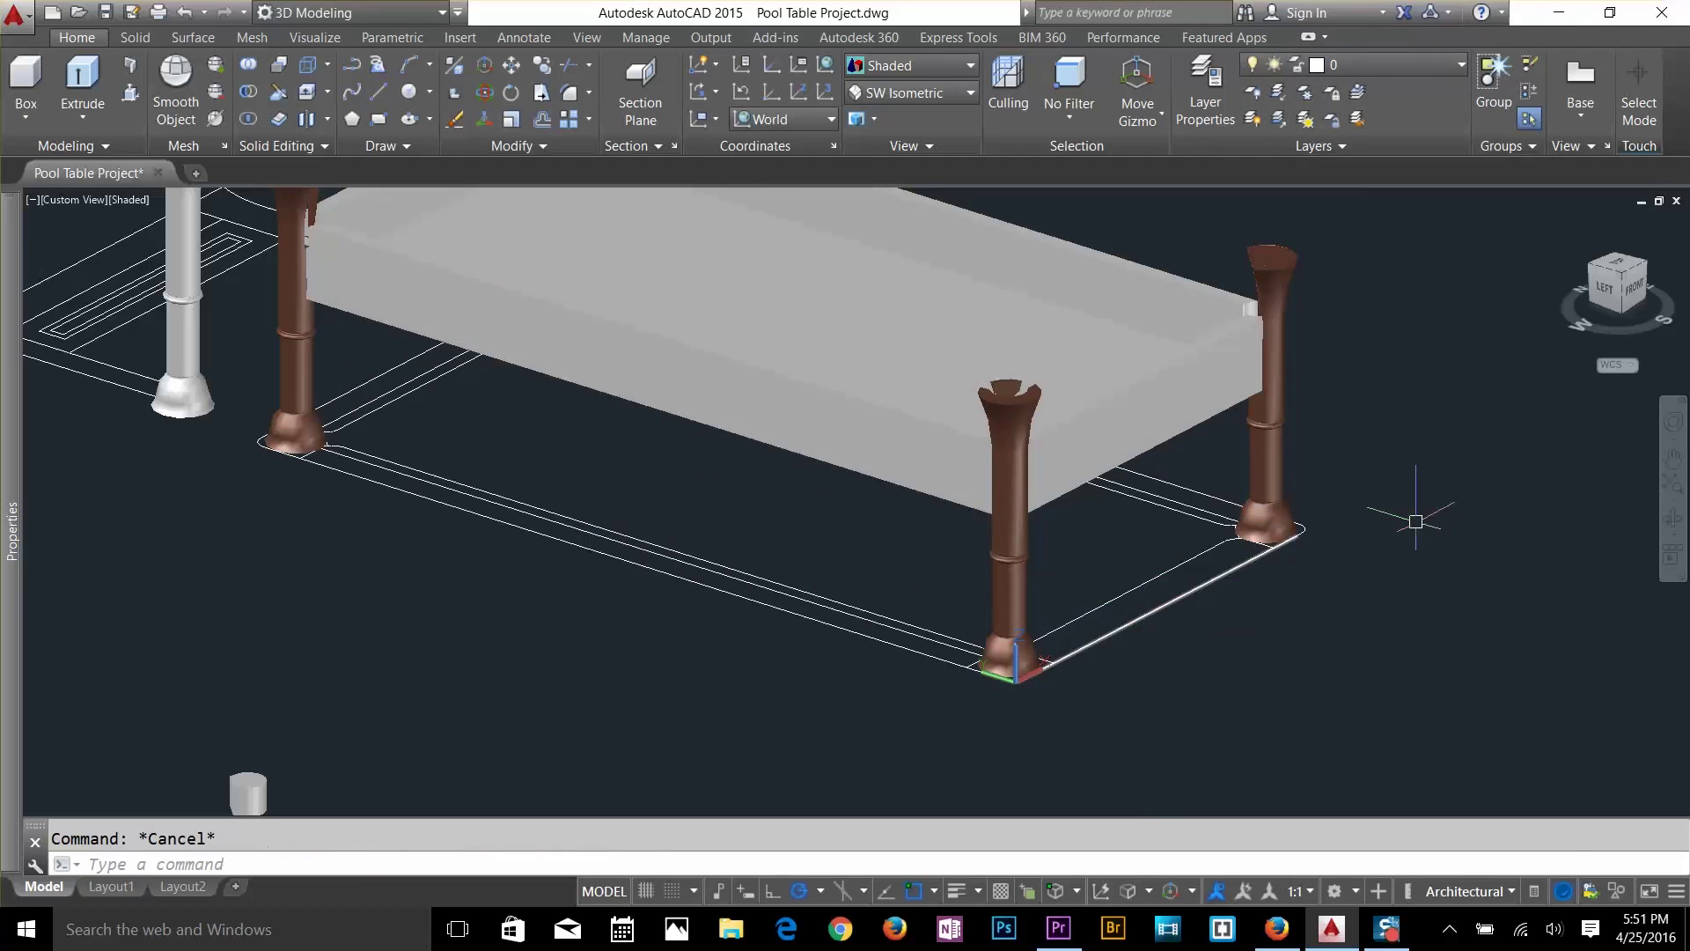
pyautogui.write('M')
pyautogui.press('Return')
pyautogui.click(1214, 388)
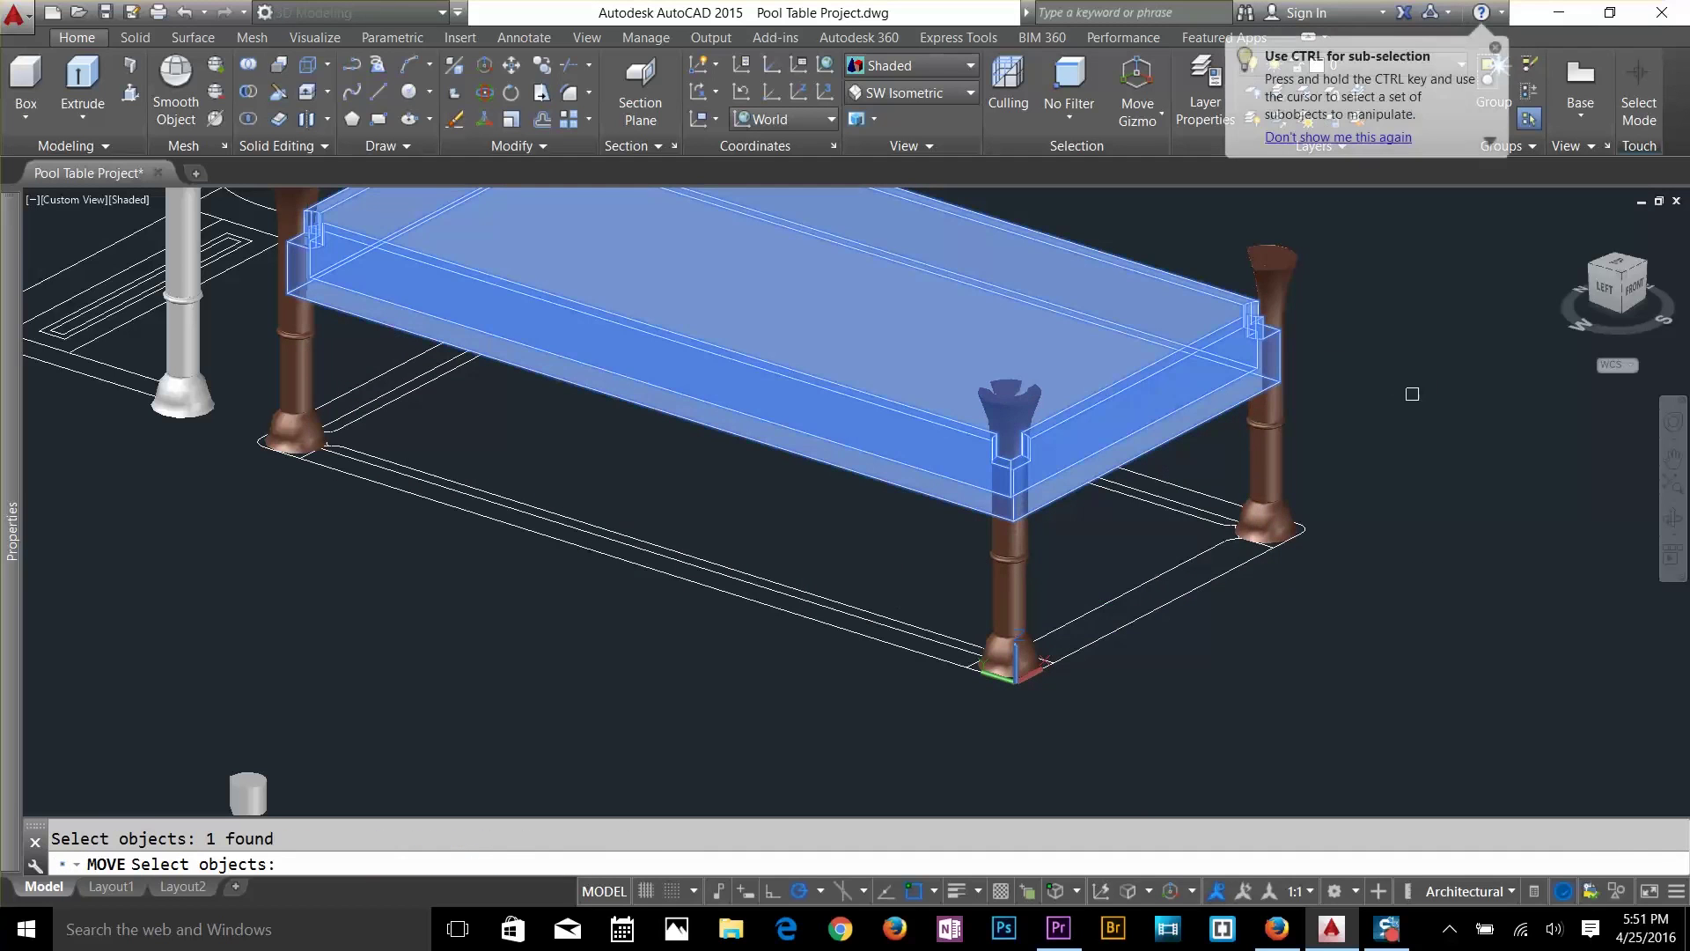
pyautogui.press('Return')
pyautogui.click(1279, 380)
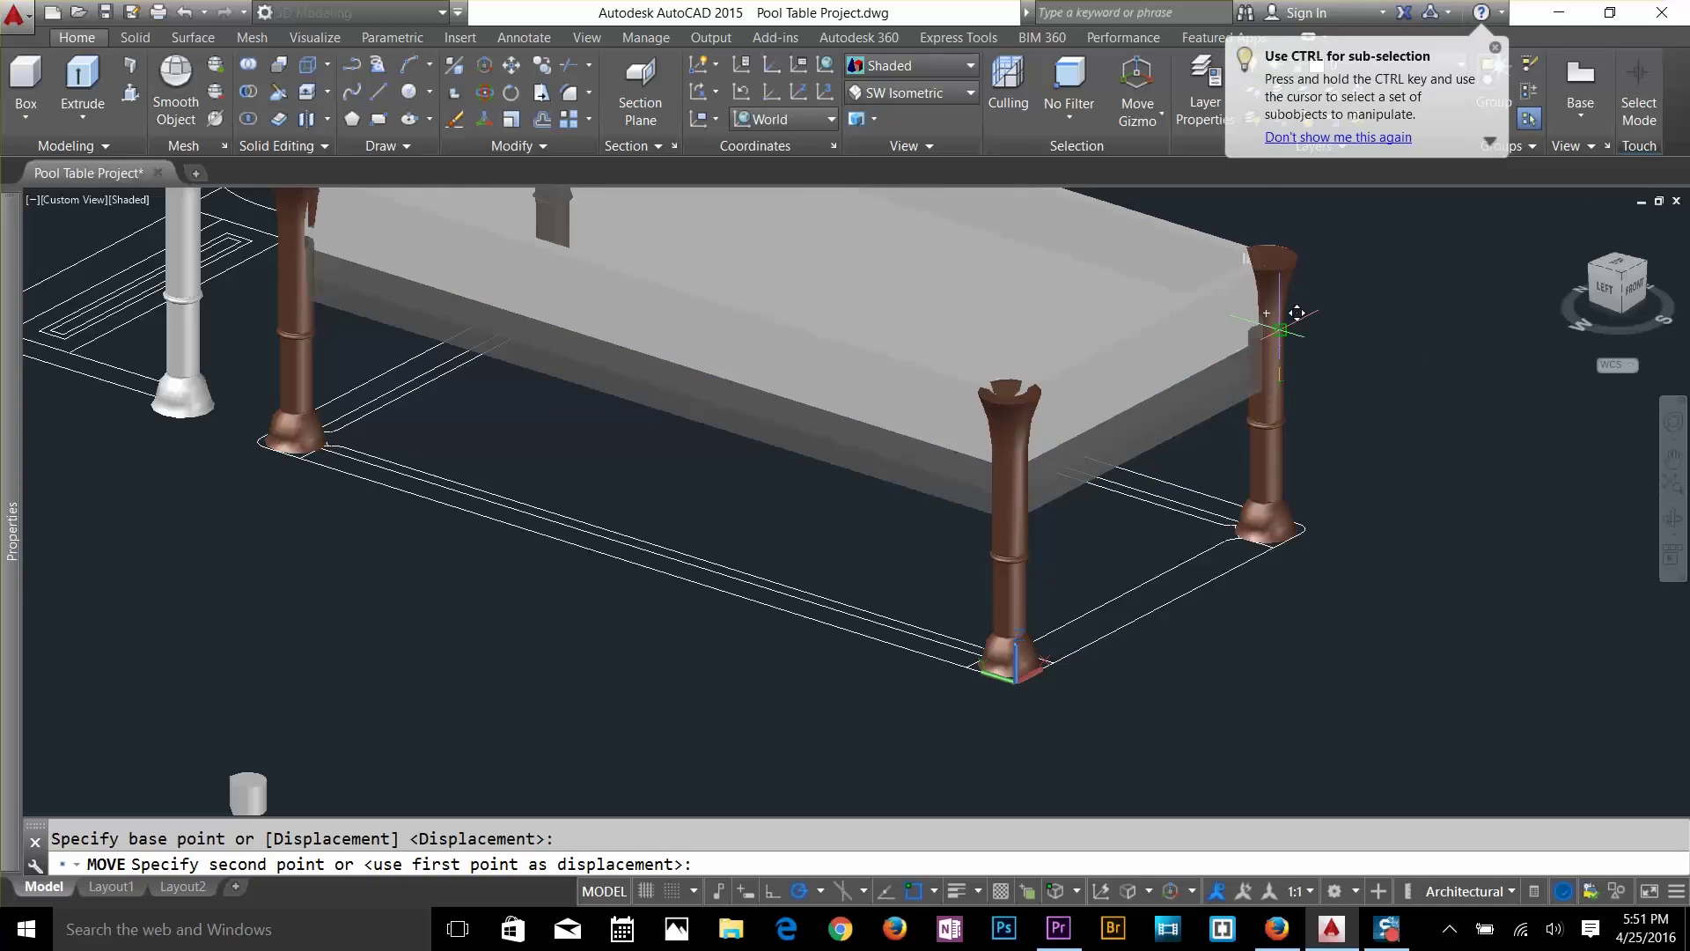
# Turn off the table body's layer to expose the loose pieces in the leg cuts.
pyautogui.keyDown('shift'); pyautogui.moveTo(1408, 383); pyautogui.dragTo(1386, 568, button='middle'); pyautogui.keyUp('shift')
pyautogui.scroll(4, 1303, 500)
pyautogui.keyDown('shift'); pyautogui.moveTo(1299, 495); pyautogui.dragTo(1434, 366, button='middle'); pyautogui.keyUp('shift')
pyautogui.scroll(-4, 1396, 437)
pyautogui.keyDown('shift'); pyautogui.moveTo(1264, 500); pyautogui.dragTo(1435, 343, button='middle'); pyautogui.keyUp('shift')
pyautogui.scroll(5, 1342, 264)
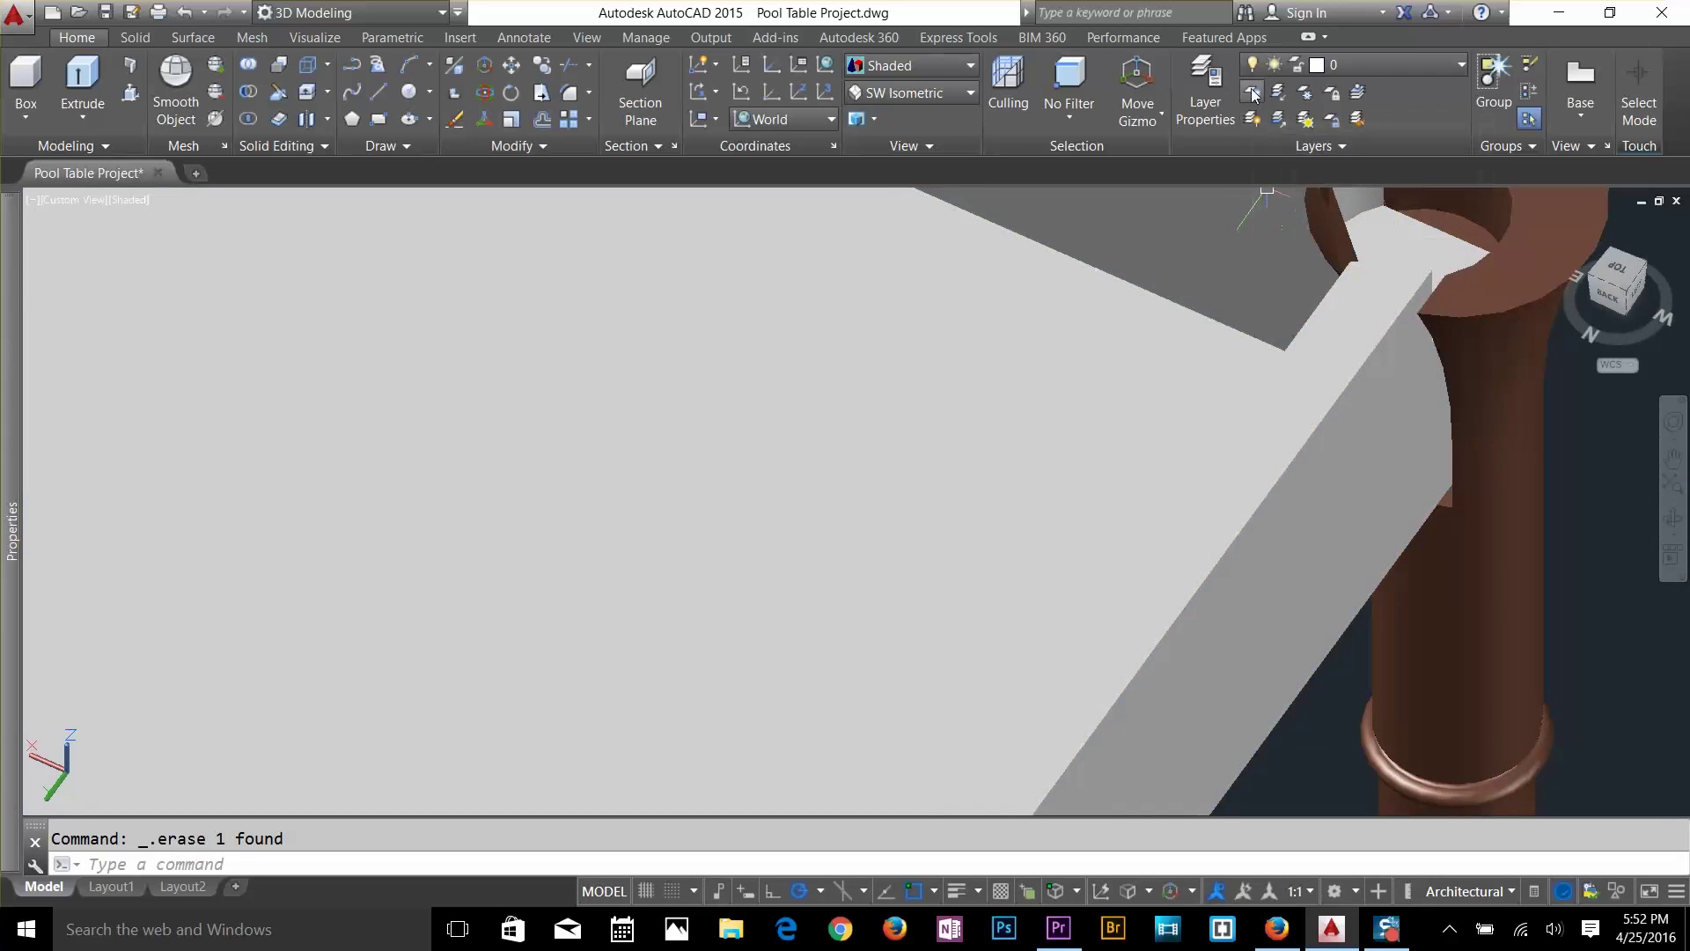
pyautogui.click(1251, 92)
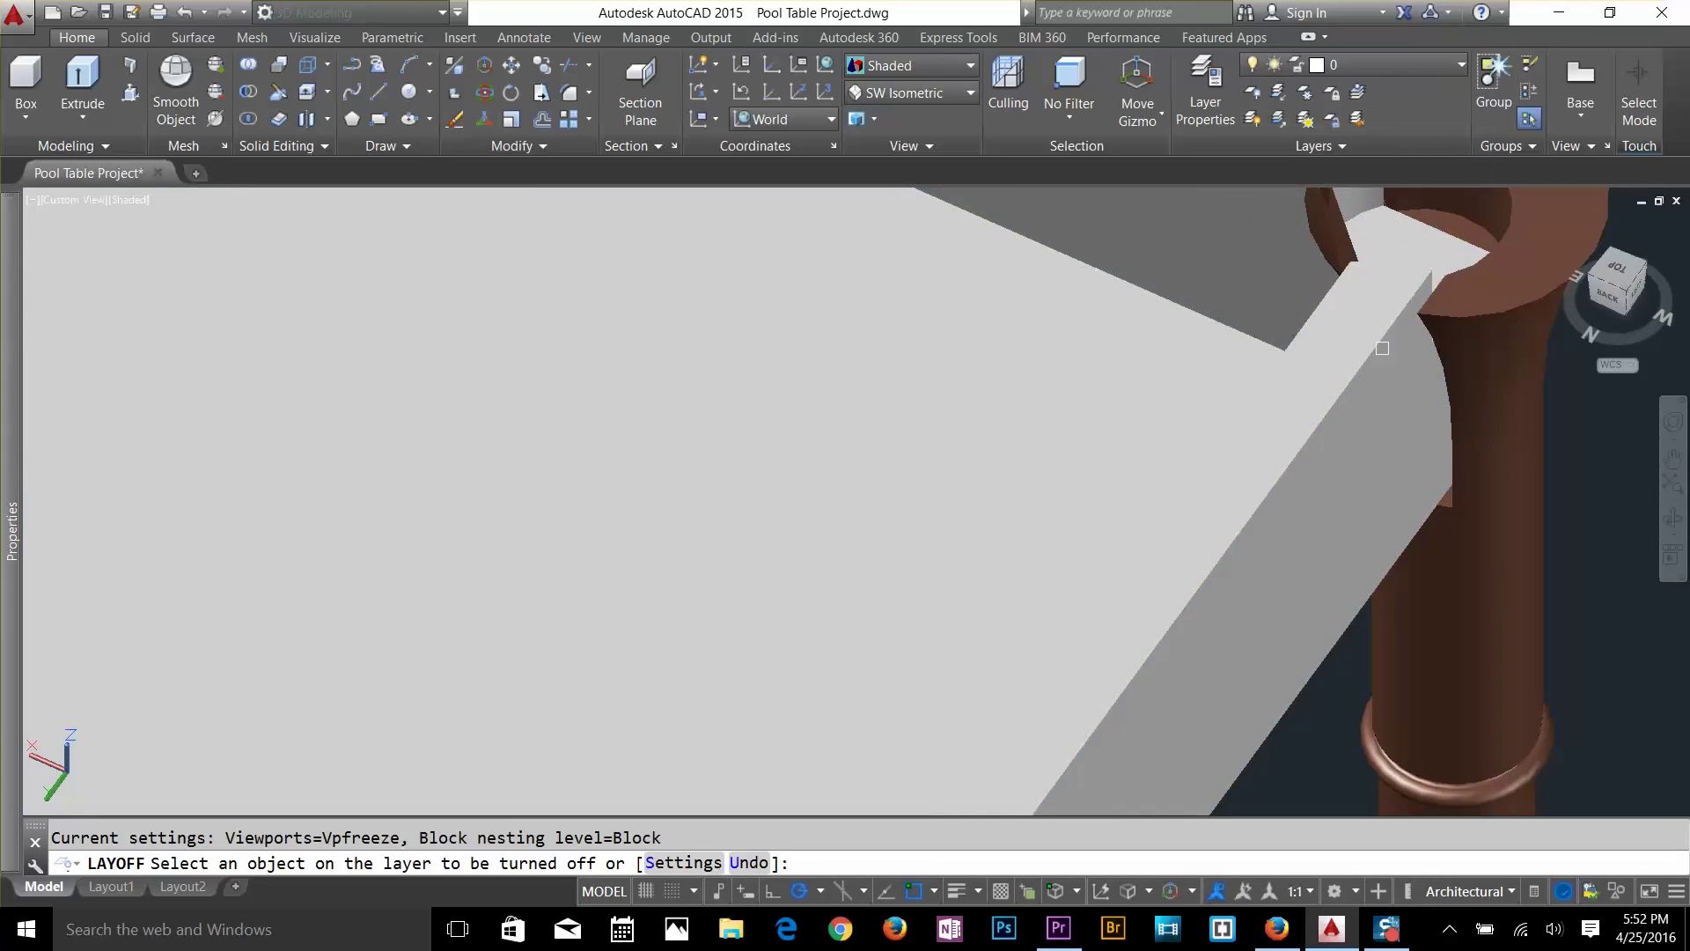
pyautogui.click(1329, 420)
pyautogui.press('Escape')
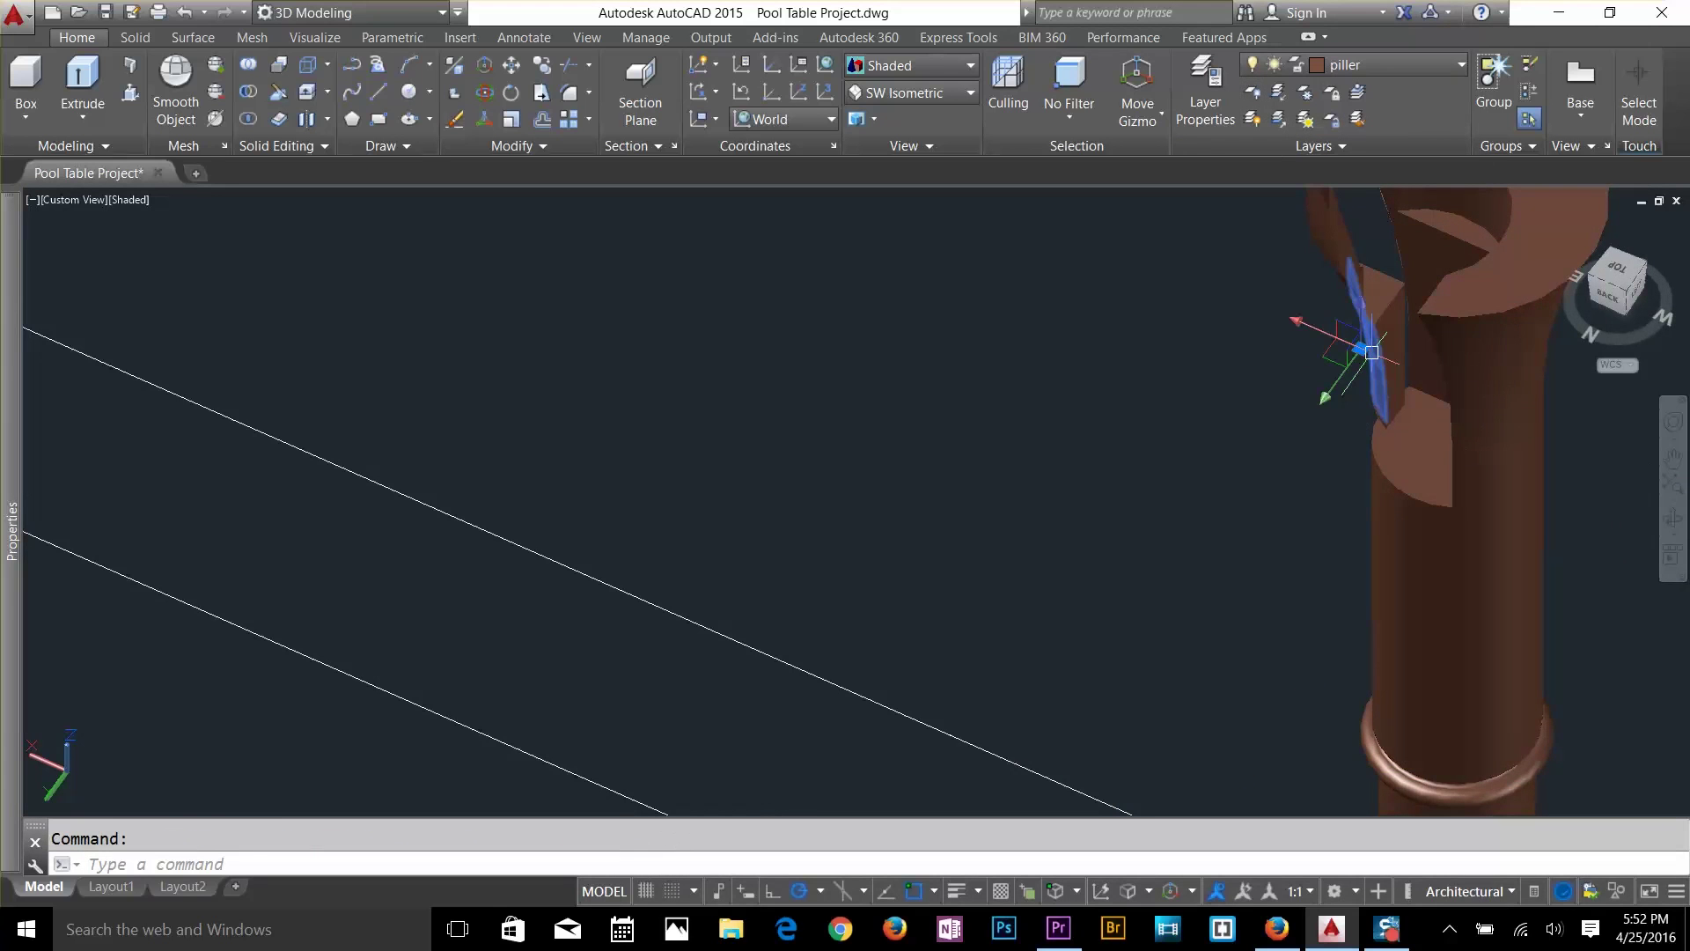
# Erase the loose pieces left in the cut and around the top of the exposed leg.
pyautogui.click(1351, 362)
pyautogui.click(1318, 251)
pyautogui.press('Delete')
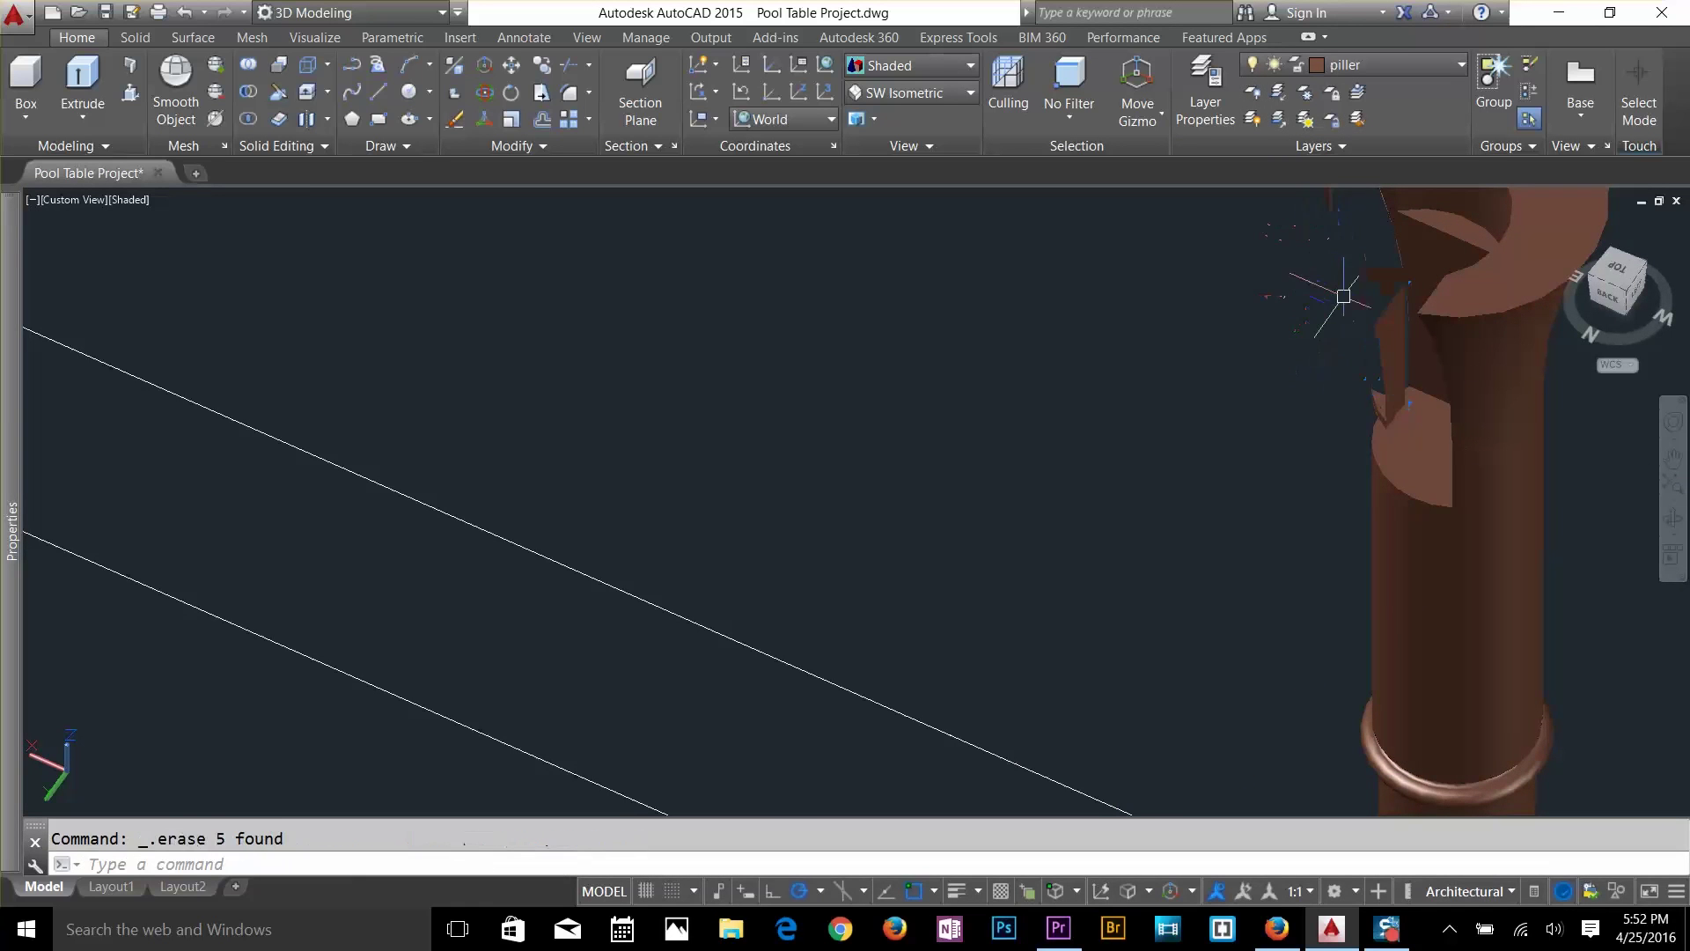
pyautogui.click(1332, 336)
pyautogui.click(1421, 457)
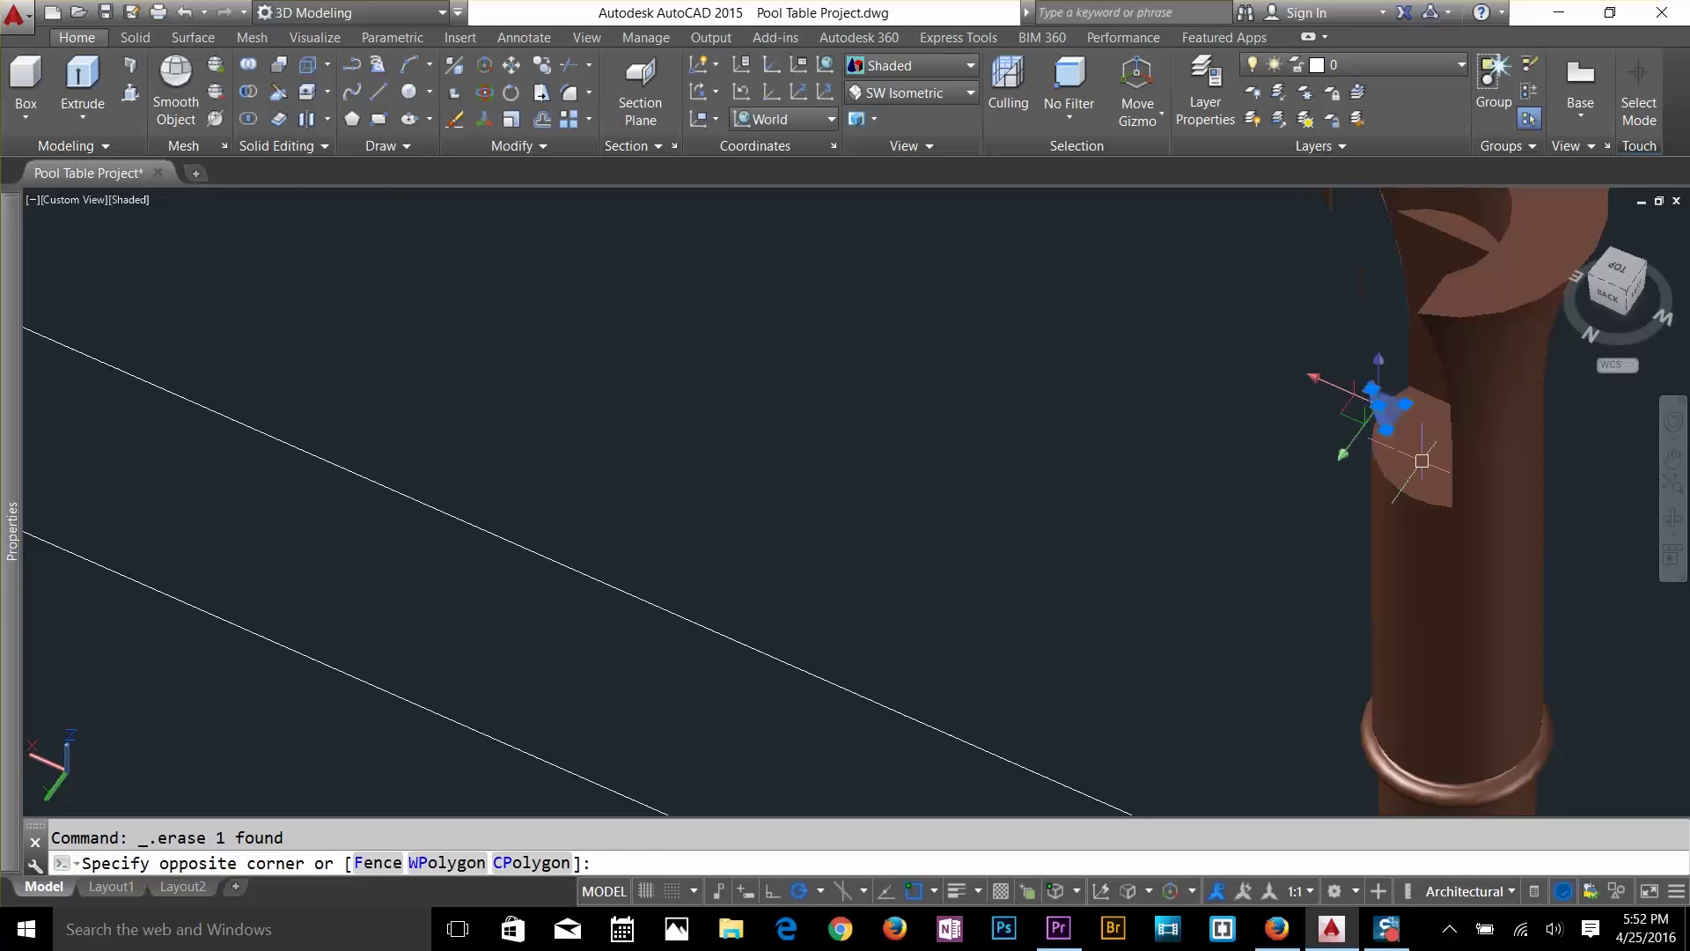
pyautogui.press('Delete')
pyautogui.scroll(-2, 1318, 445)
pyautogui.click(1293, 268)
pyautogui.click(1353, 337)
pyautogui.press('Delete')
pyautogui.scroll(-8, 1261, 454)
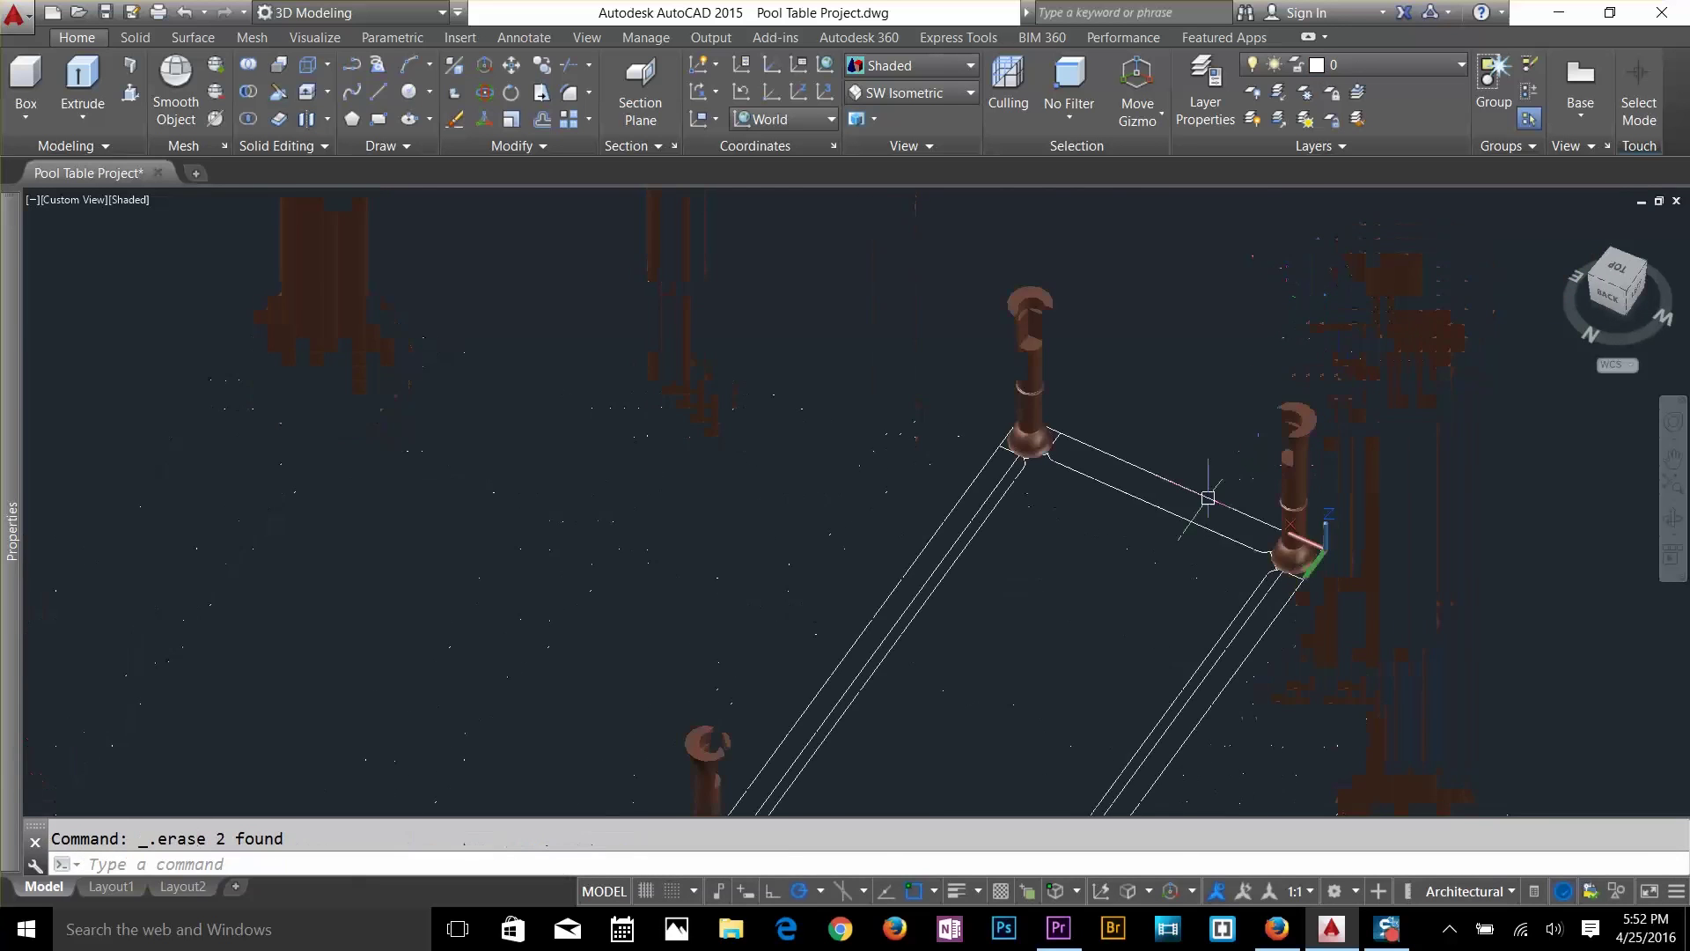
# Erase the small white loose pieces at the top of the next leg at the opposite end of the table.
pyautogui.moveTo(1173, 557); pyautogui.dragTo(1384, 325, button='middle')
pyautogui.scroll(2, 945, 549)
pyautogui.scroll(2, 957, 567)
pyautogui.click(917, 385)
pyautogui.click(958, 478)
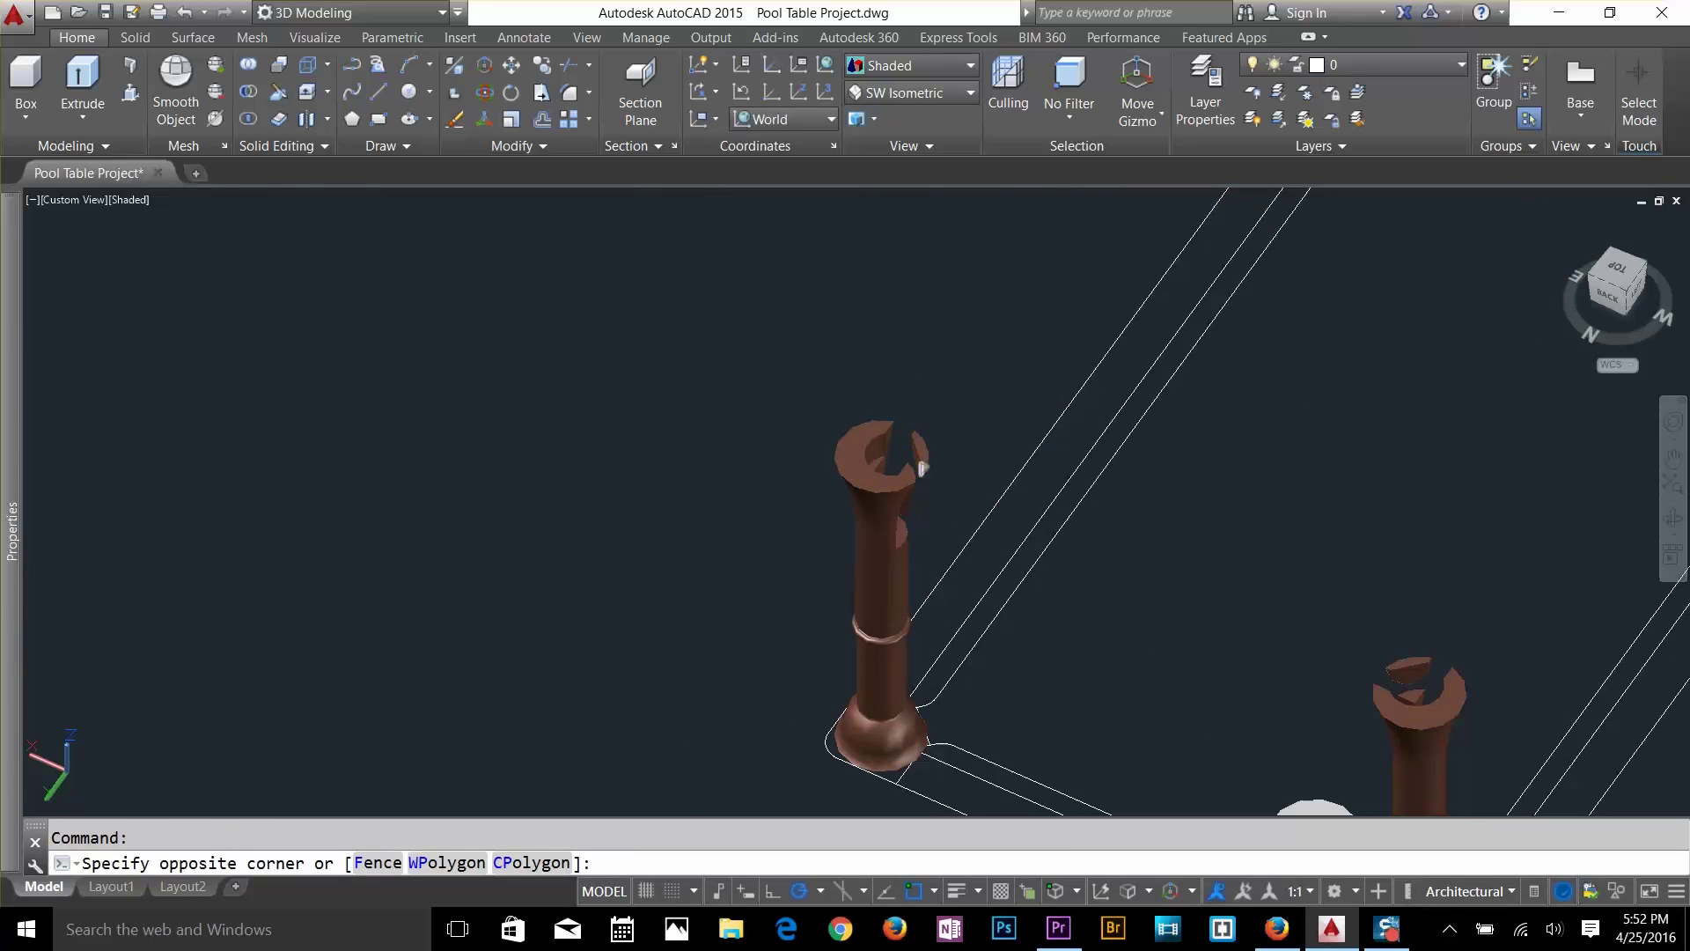
pyautogui.press('Delete')
pyautogui.click(896, 412)
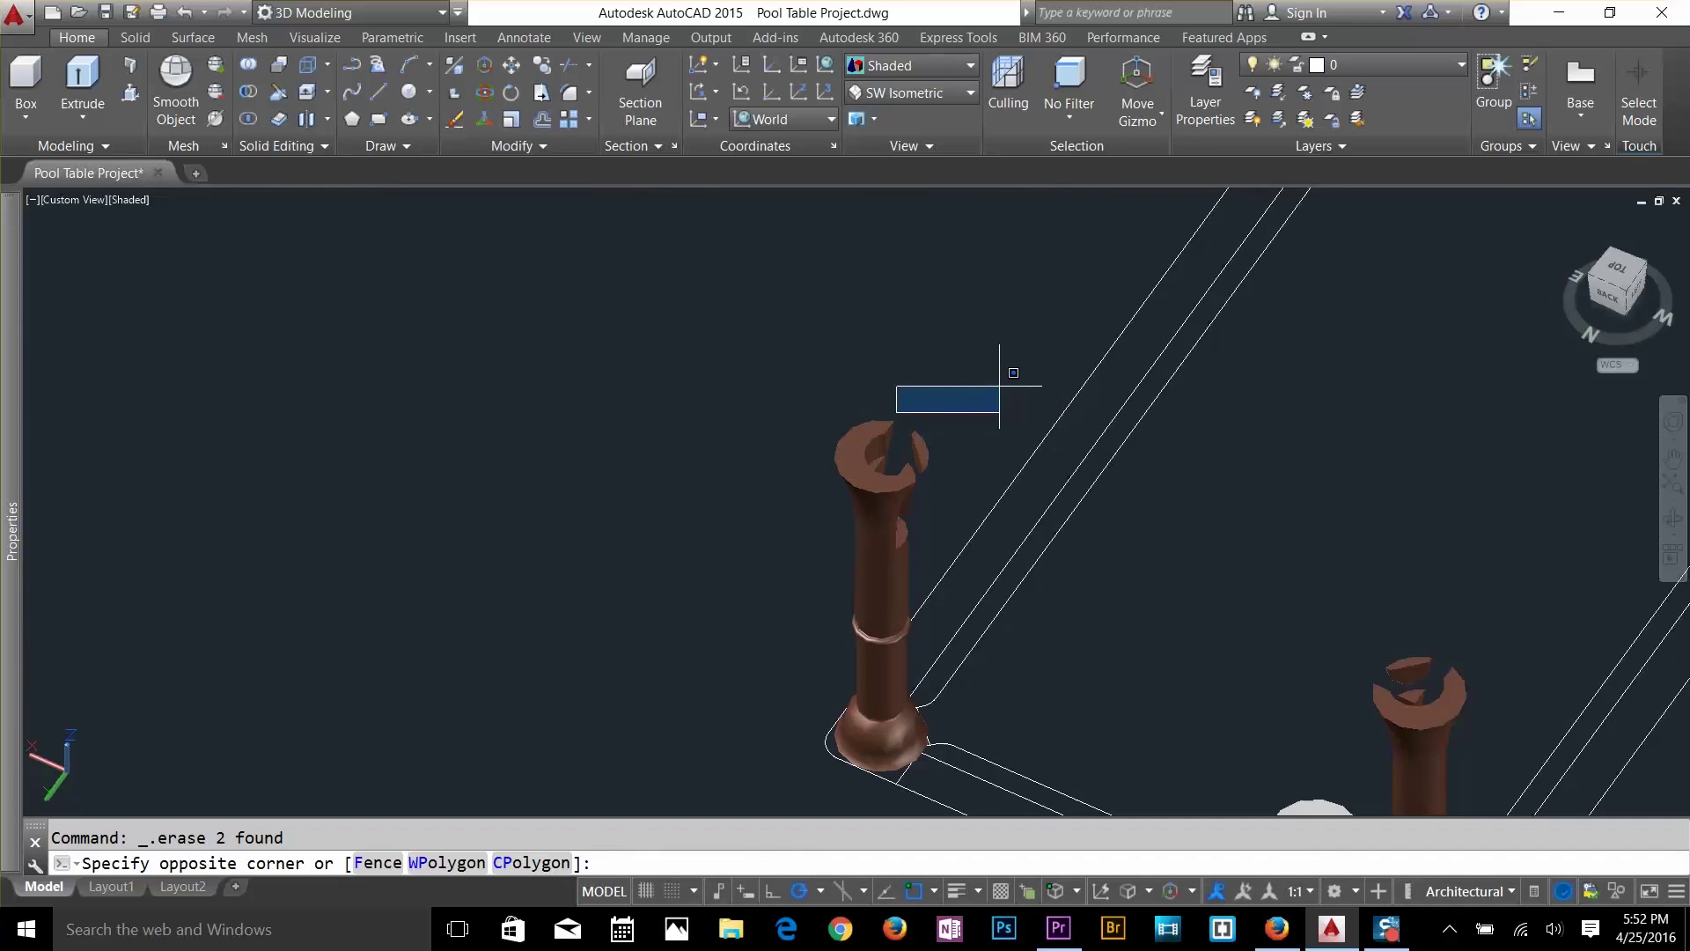
pyautogui.press('Escape')
pyautogui.scroll(-3, 968, 418)
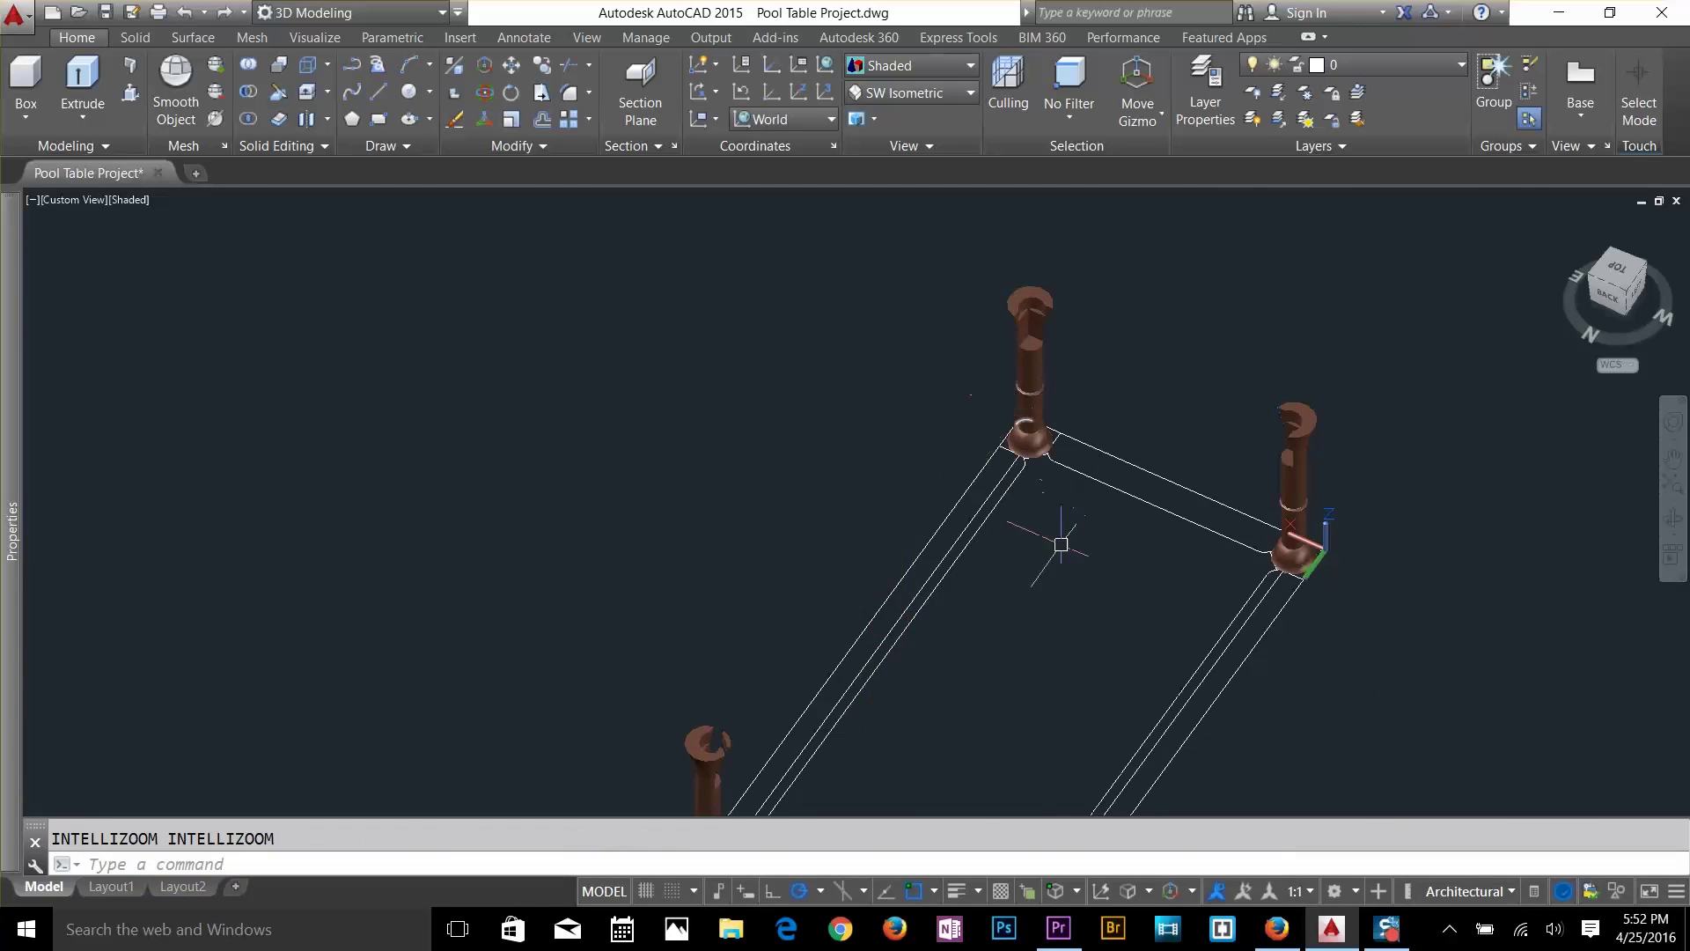
# Erase the remaining loose fragments along the top and down the cut of that same leg.
pyautogui.moveTo(1060, 544); pyautogui.dragTo(1310, 306, button='middle')
pyautogui.scroll(4, 963, 524)
pyautogui.click(1029, 461)
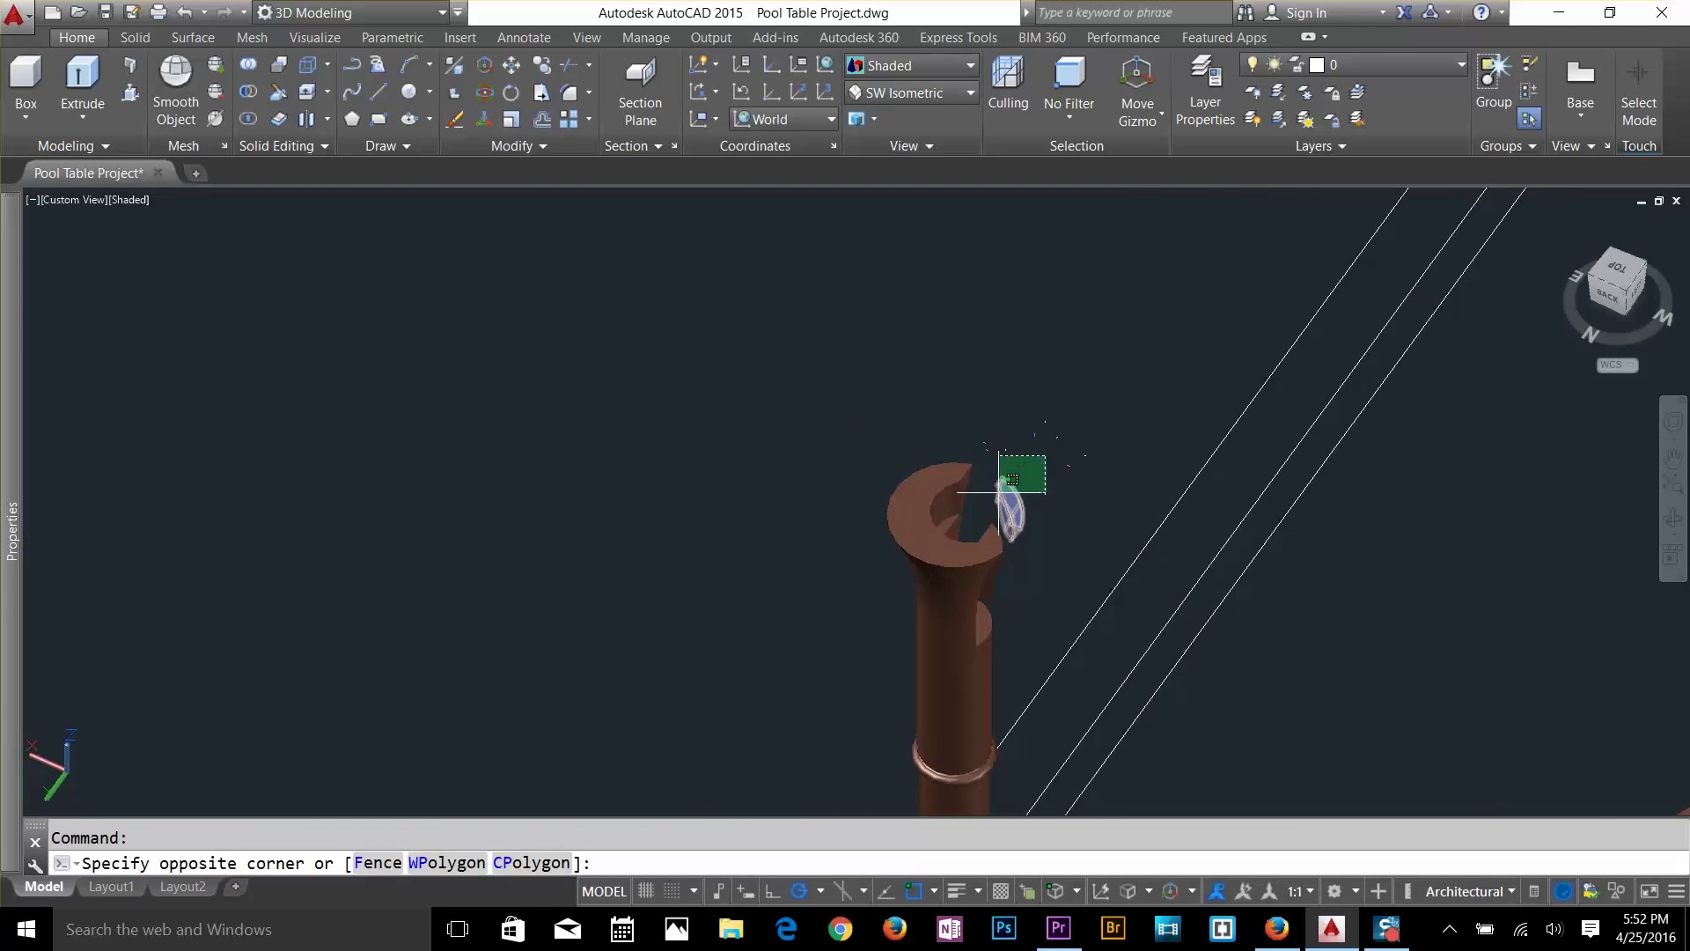
pyautogui.click(1003, 499)
pyautogui.press('Delete')
pyautogui.moveTo(1150, 555)
pyautogui.keyDown('shift'); pyautogui.mouseDown(button='middle')
pyautogui.moveTo(1105, 540)
pyautogui.moveTo(1101, 505)
pyautogui.moveTo(1085, 506)
pyautogui.mouseUp(button='middle'); pyautogui.keyUp('shift')
pyautogui.click(1058, 487)
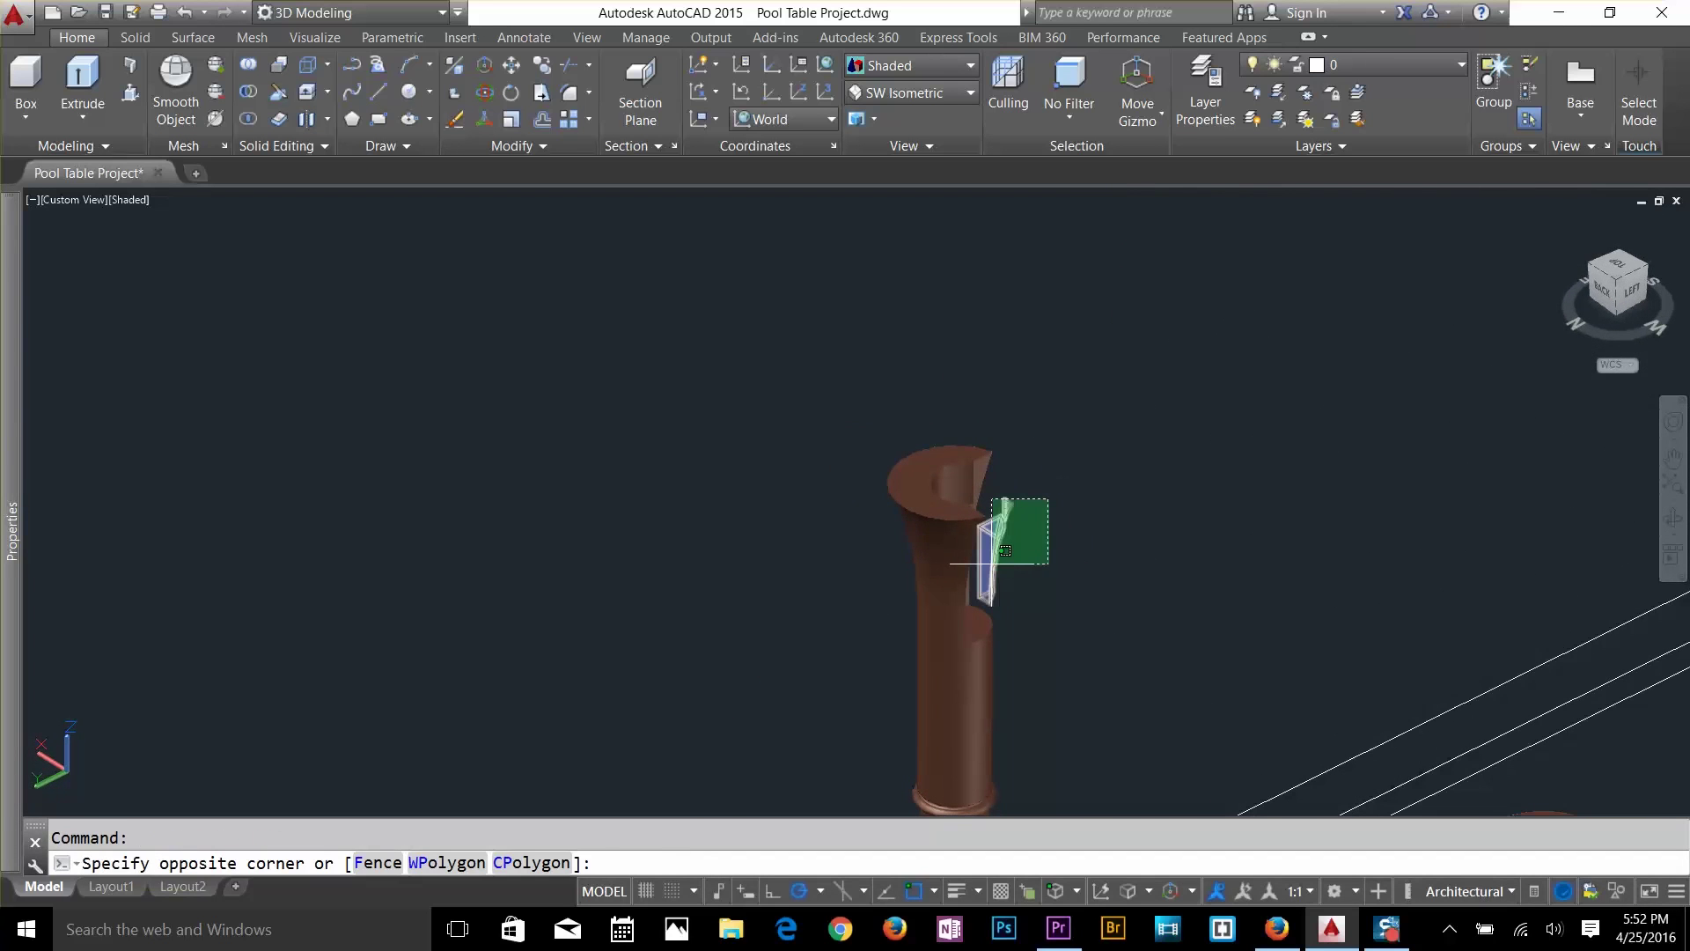
pyautogui.click(992, 564)
pyautogui.click(1157, 581)
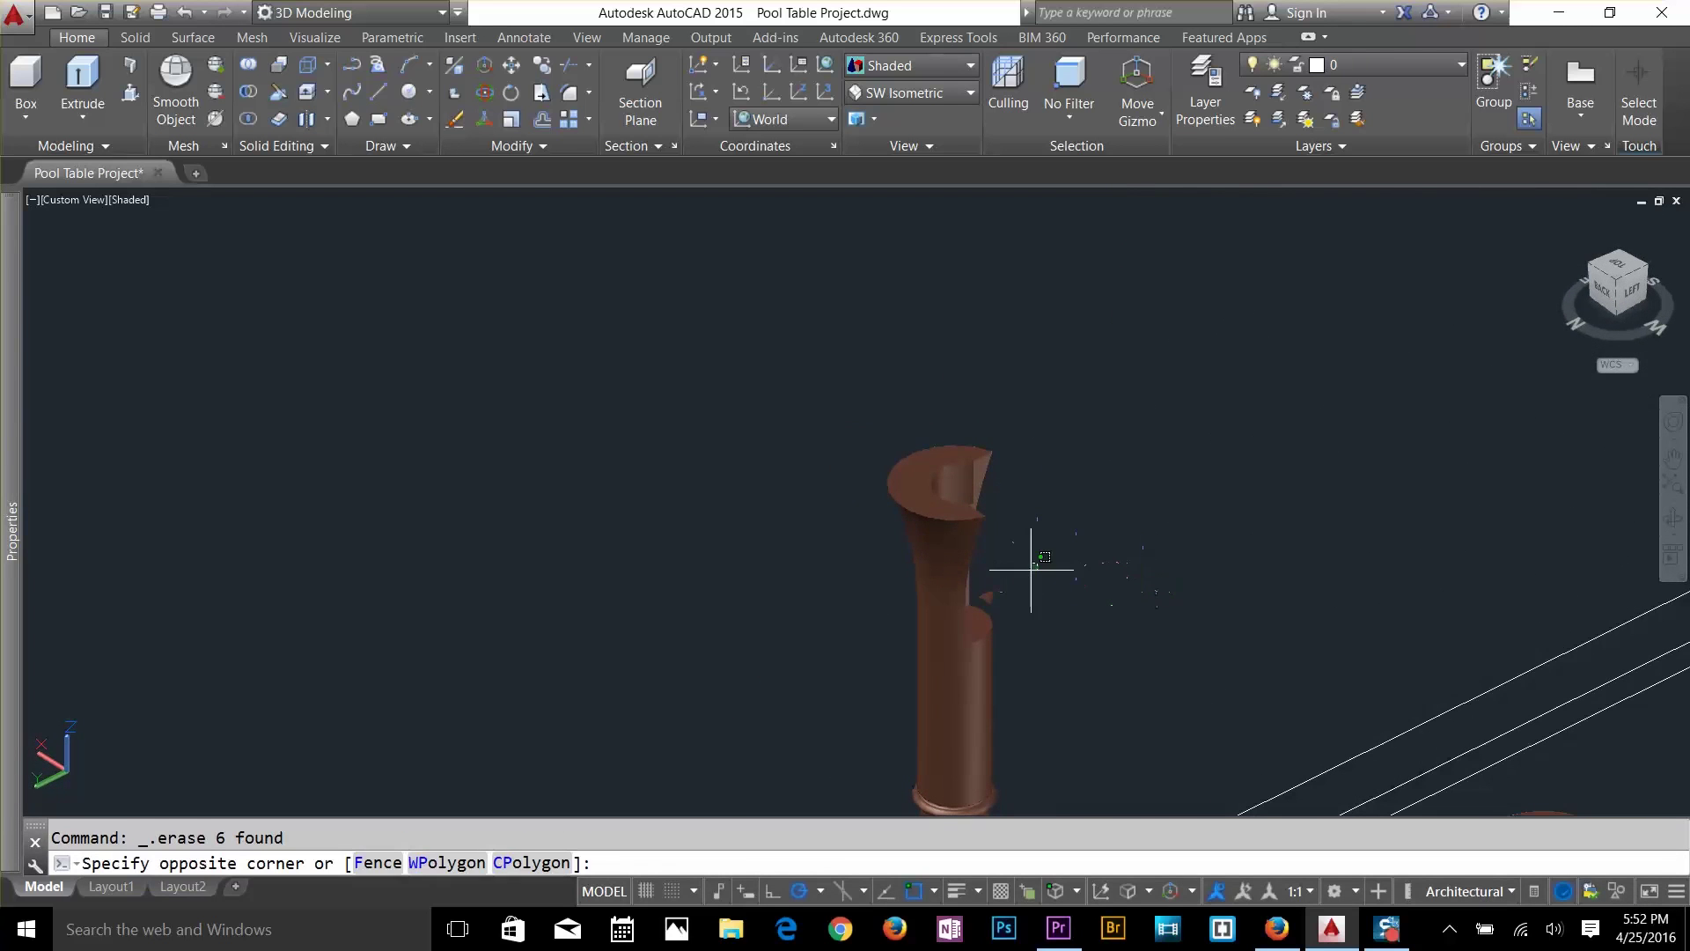
pyautogui.click(987, 606)
pyautogui.press('Delete')
pyautogui.scroll(-2, 1098, 613)
# Erase all loose pieces left in the cut of the leg next to the spare white leg.
pyautogui.keyDown('shift'); pyautogui.moveTo(1265, 715); pyautogui.dragTo(979, 616, button='middle'); pyautogui.keyUp('shift')
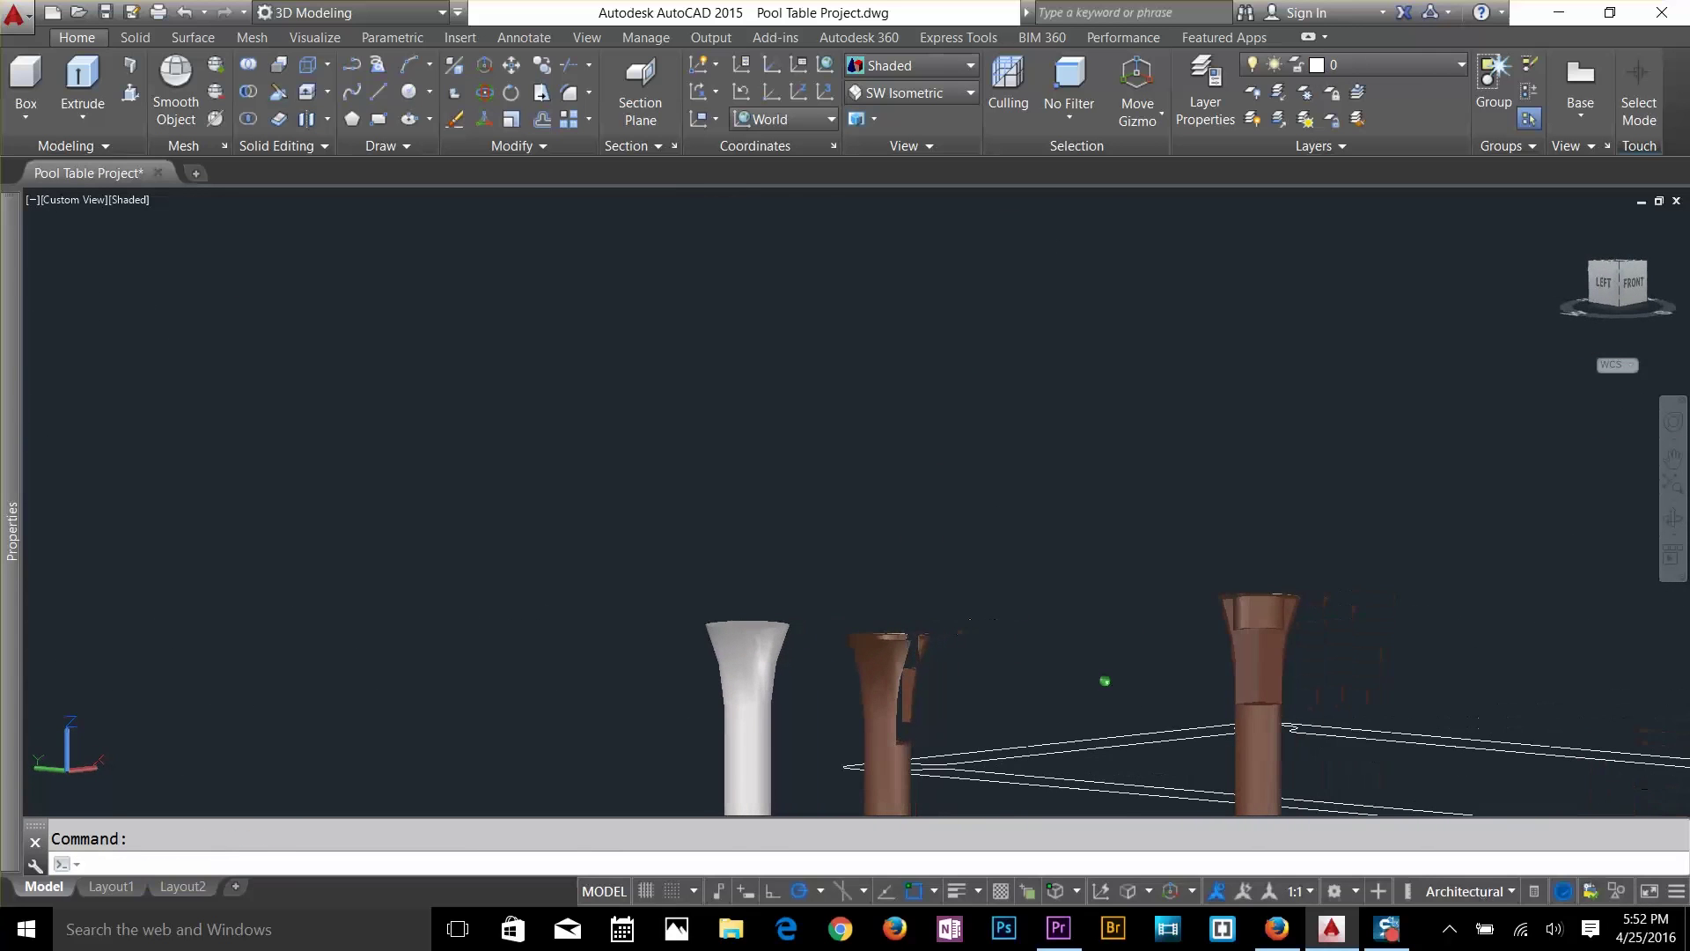
pyautogui.click(978, 615)
pyautogui.click(915, 670)
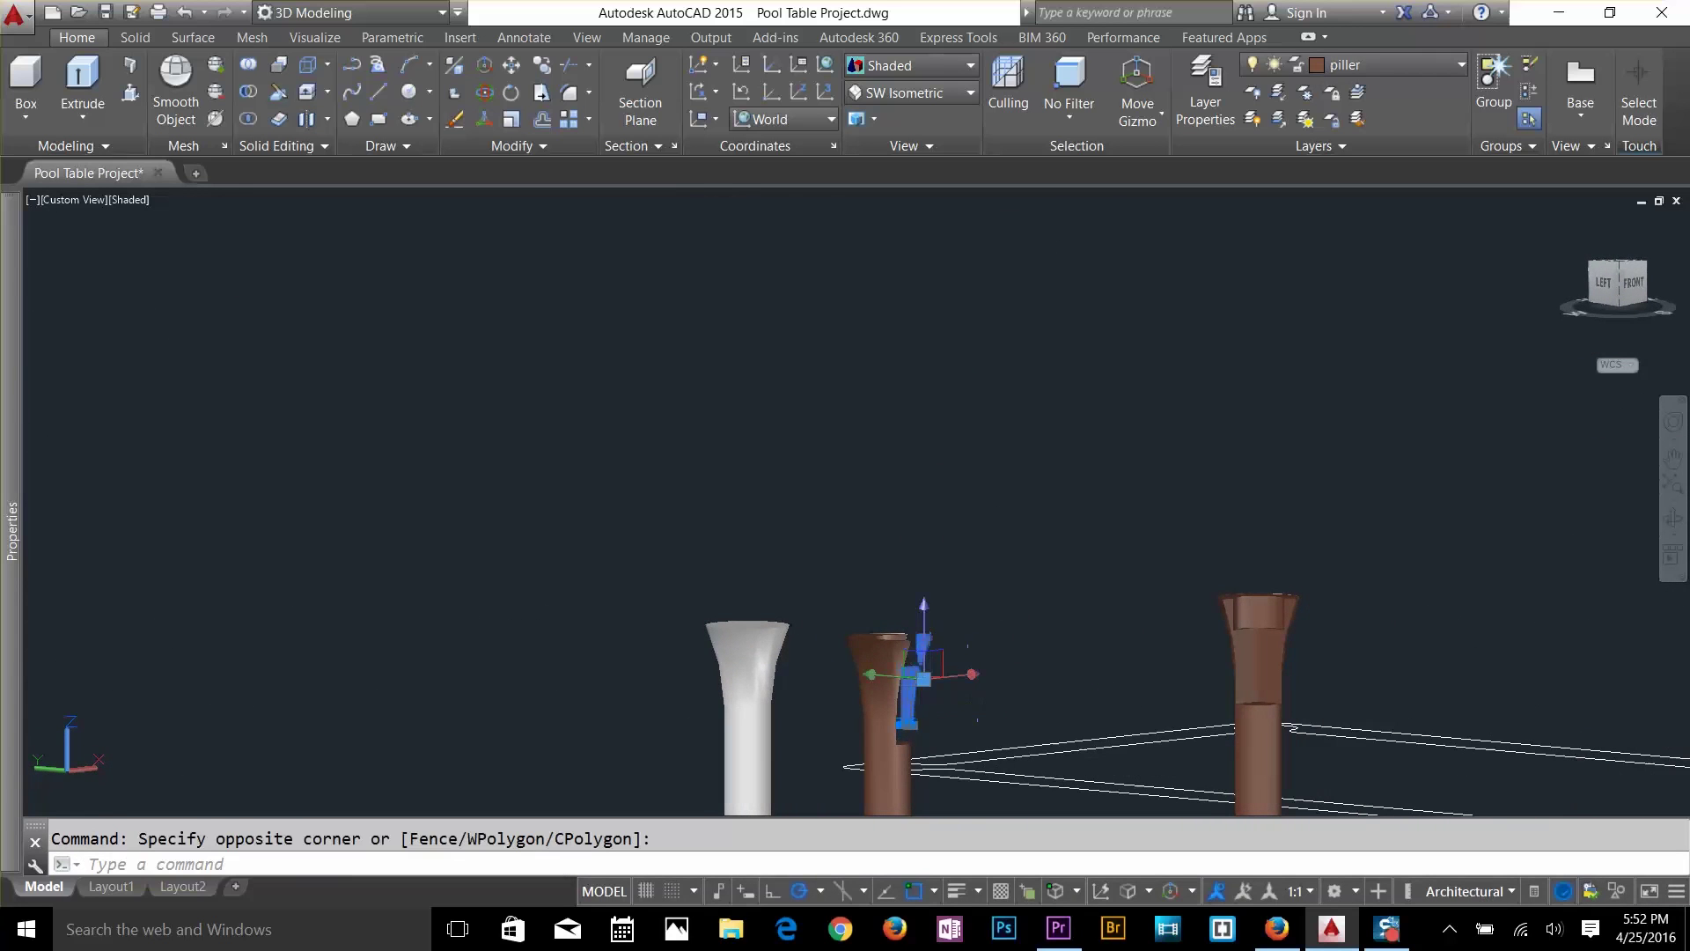
pyautogui.press('Delete')
pyautogui.scroll(5, 895, 722)
pyautogui.click(955, 592)
pyautogui.click(906, 695)
pyautogui.click(895, 699)
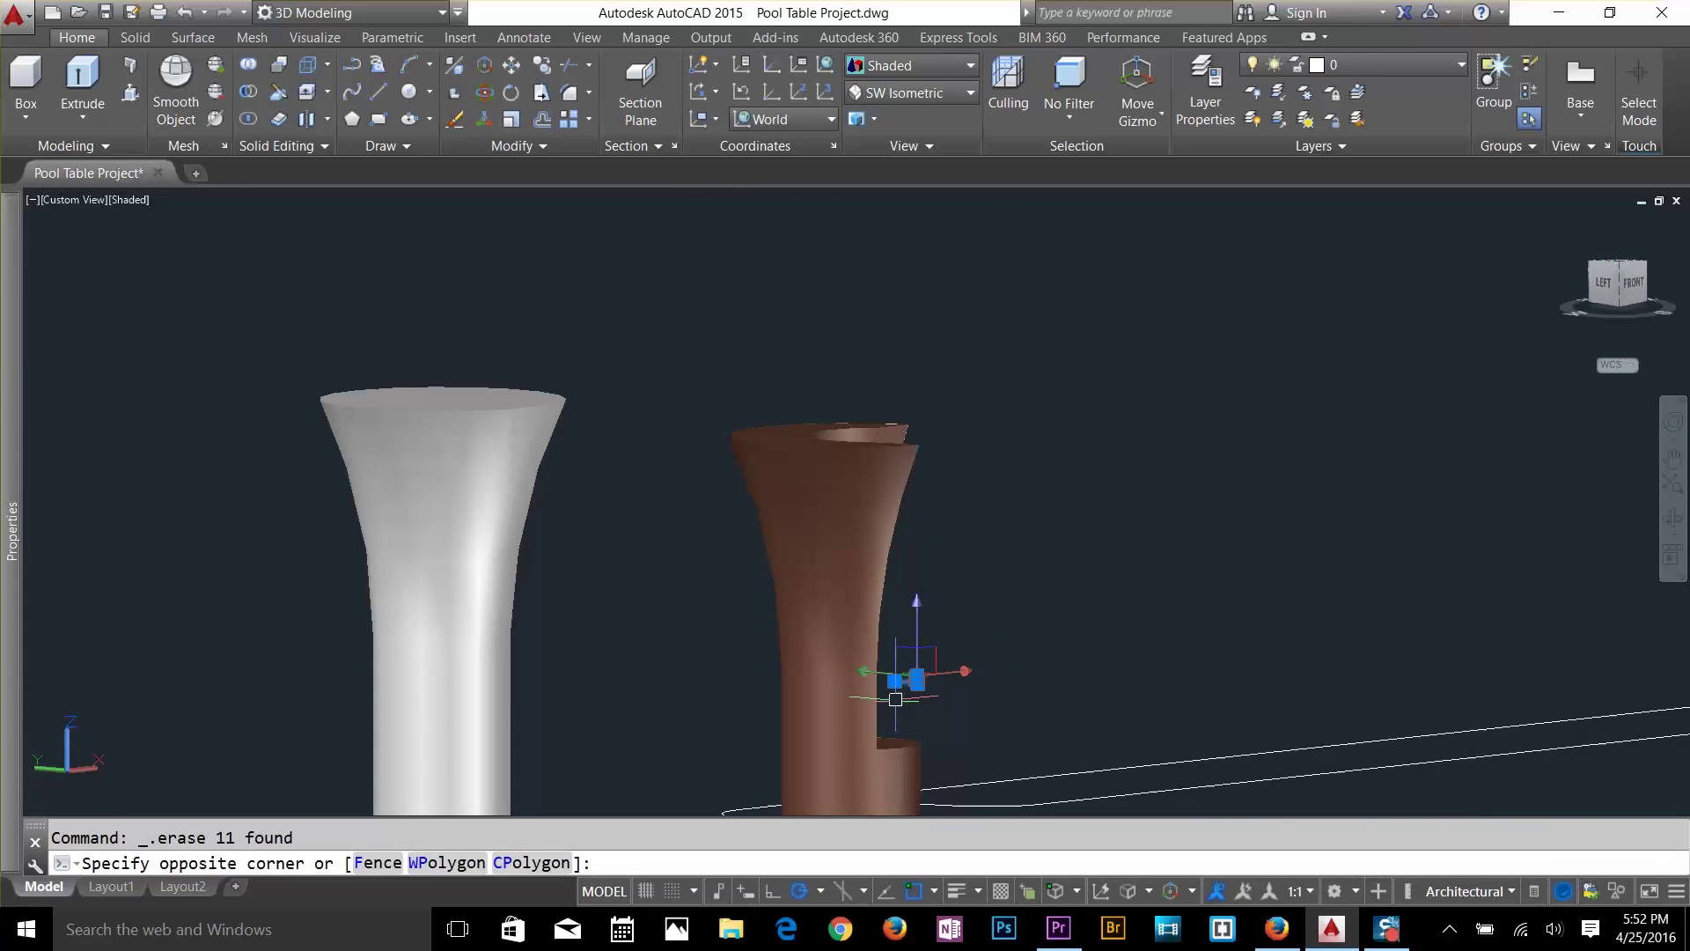
pyautogui.click(1051, 616)
# Turn all layers back on to show the table body between the cleaned legs.
pyautogui.keyDown('shift'); pyautogui.moveTo(1123, 674); pyautogui.dragTo(1083, 588, button='middle'); pyautogui.keyUp('shift')
pyautogui.scroll(-5, 737, 707)
pyautogui.scroll(-4, 1272, 682)
pyautogui.scroll(5, 1201, 642)
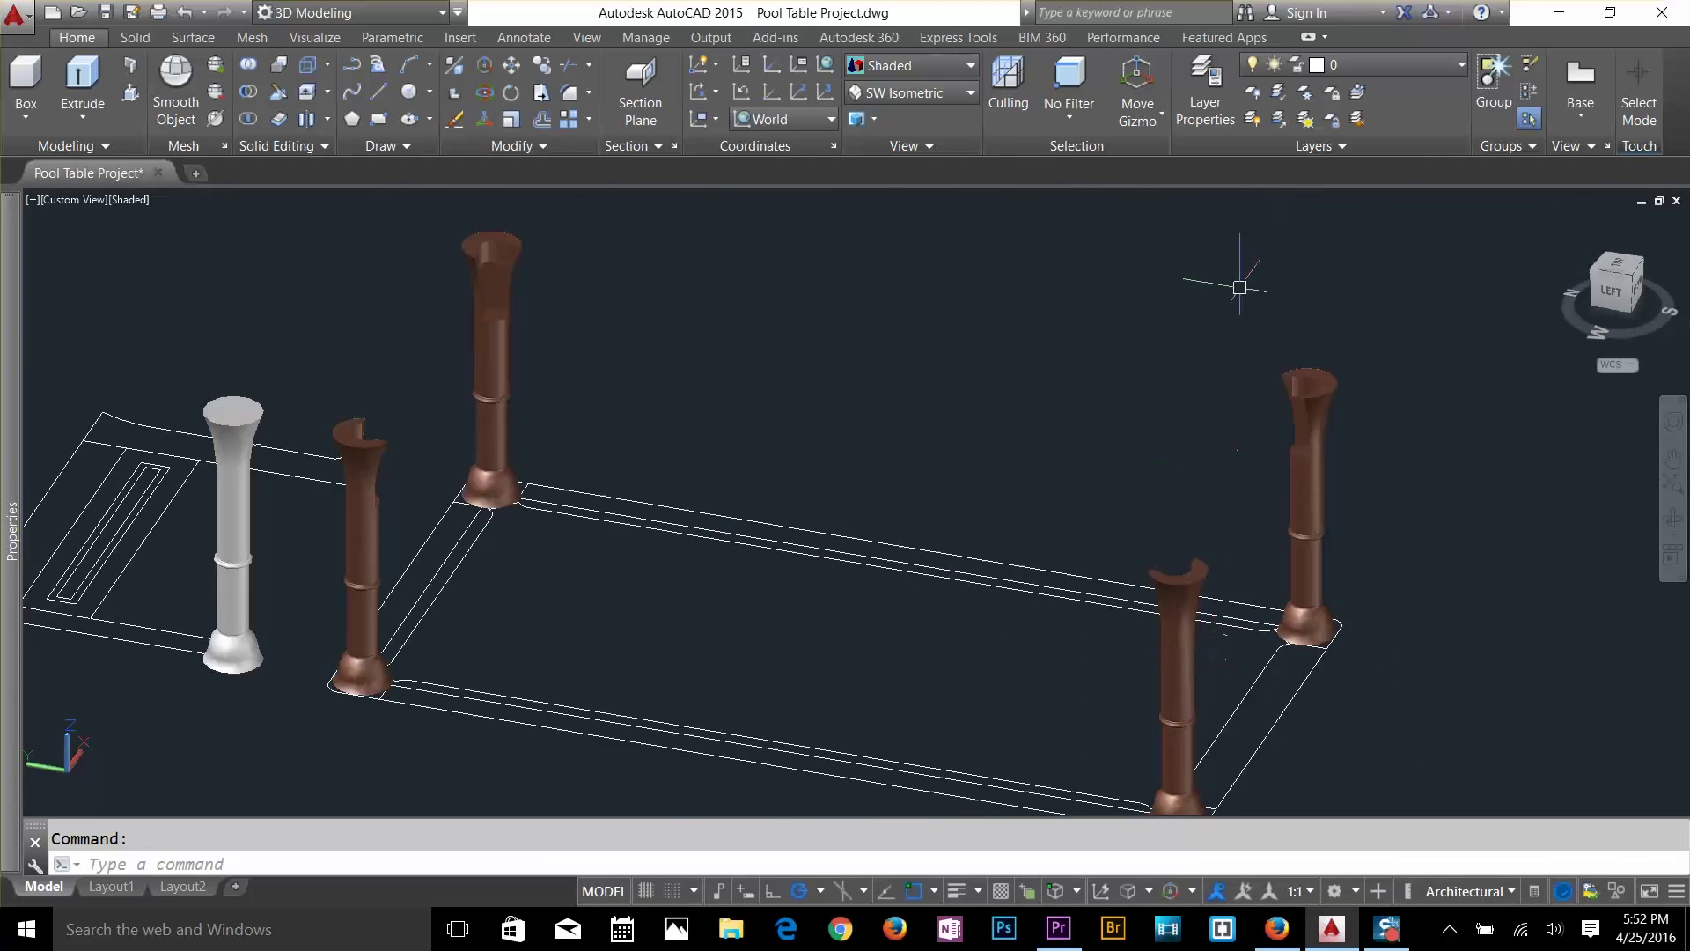
pyautogui.click(1253, 121)
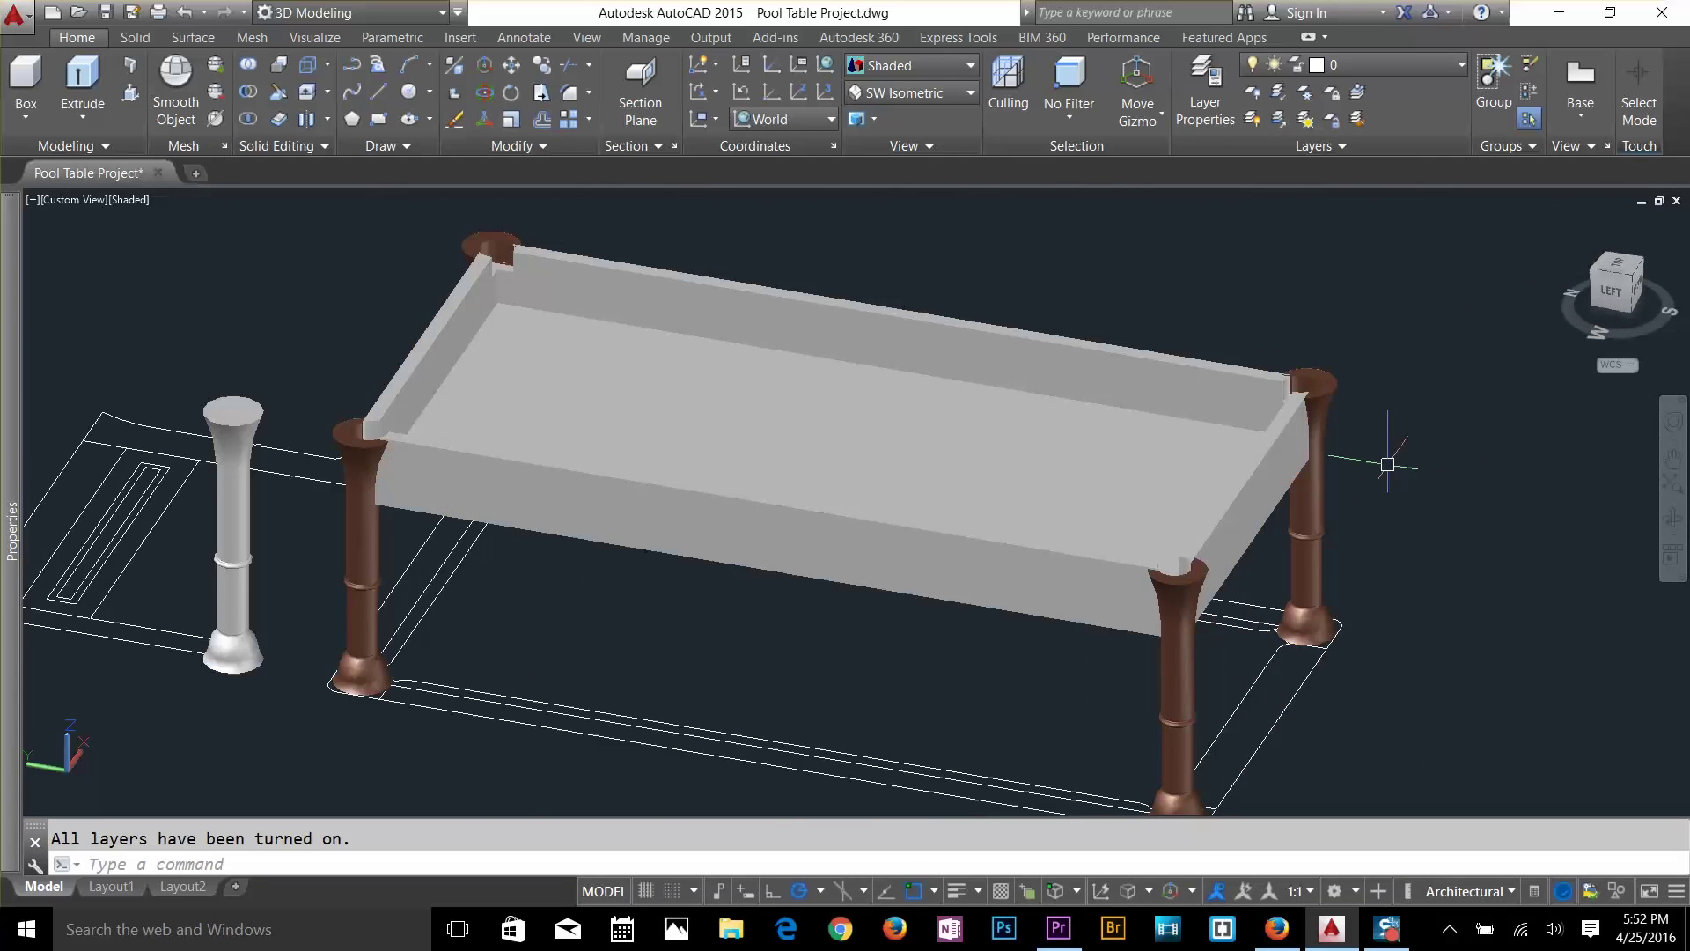
pyautogui.scroll(-2, 1385, 517)
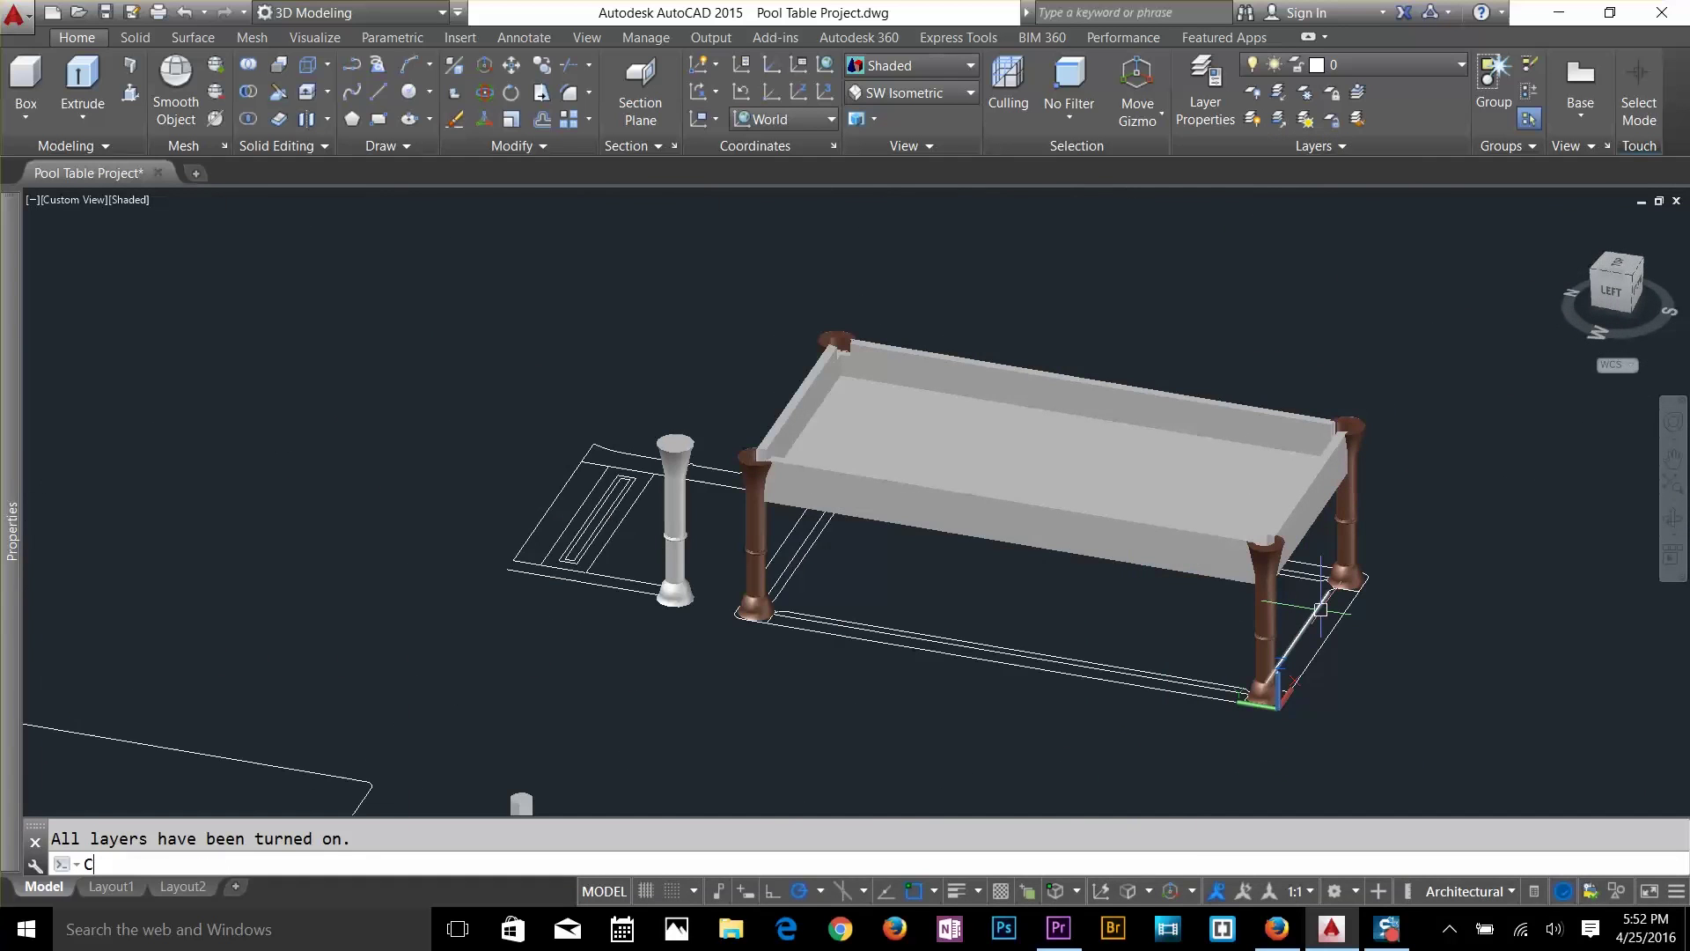
pyautogui.write('o')
pyautogui.press('Return')
pyautogui.click(1386, 462)
pyautogui.click(1003, 457)
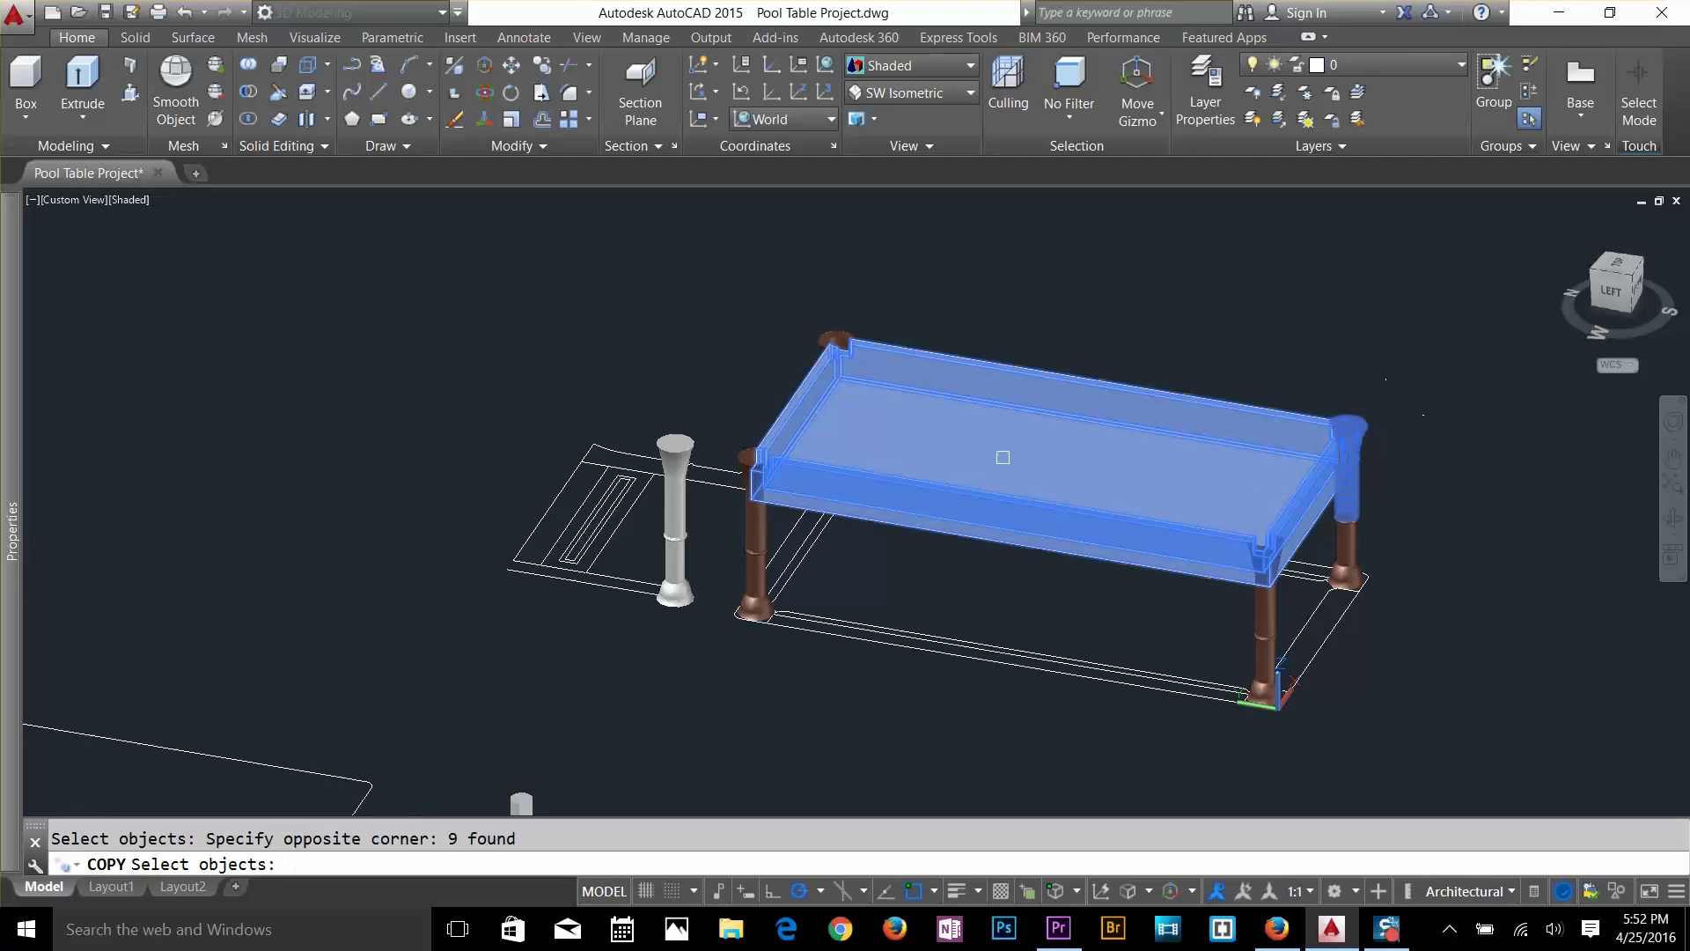
pyautogui.click(791, 305)
pyautogui.click(925, 402)
pyautogui.click(749, 528)
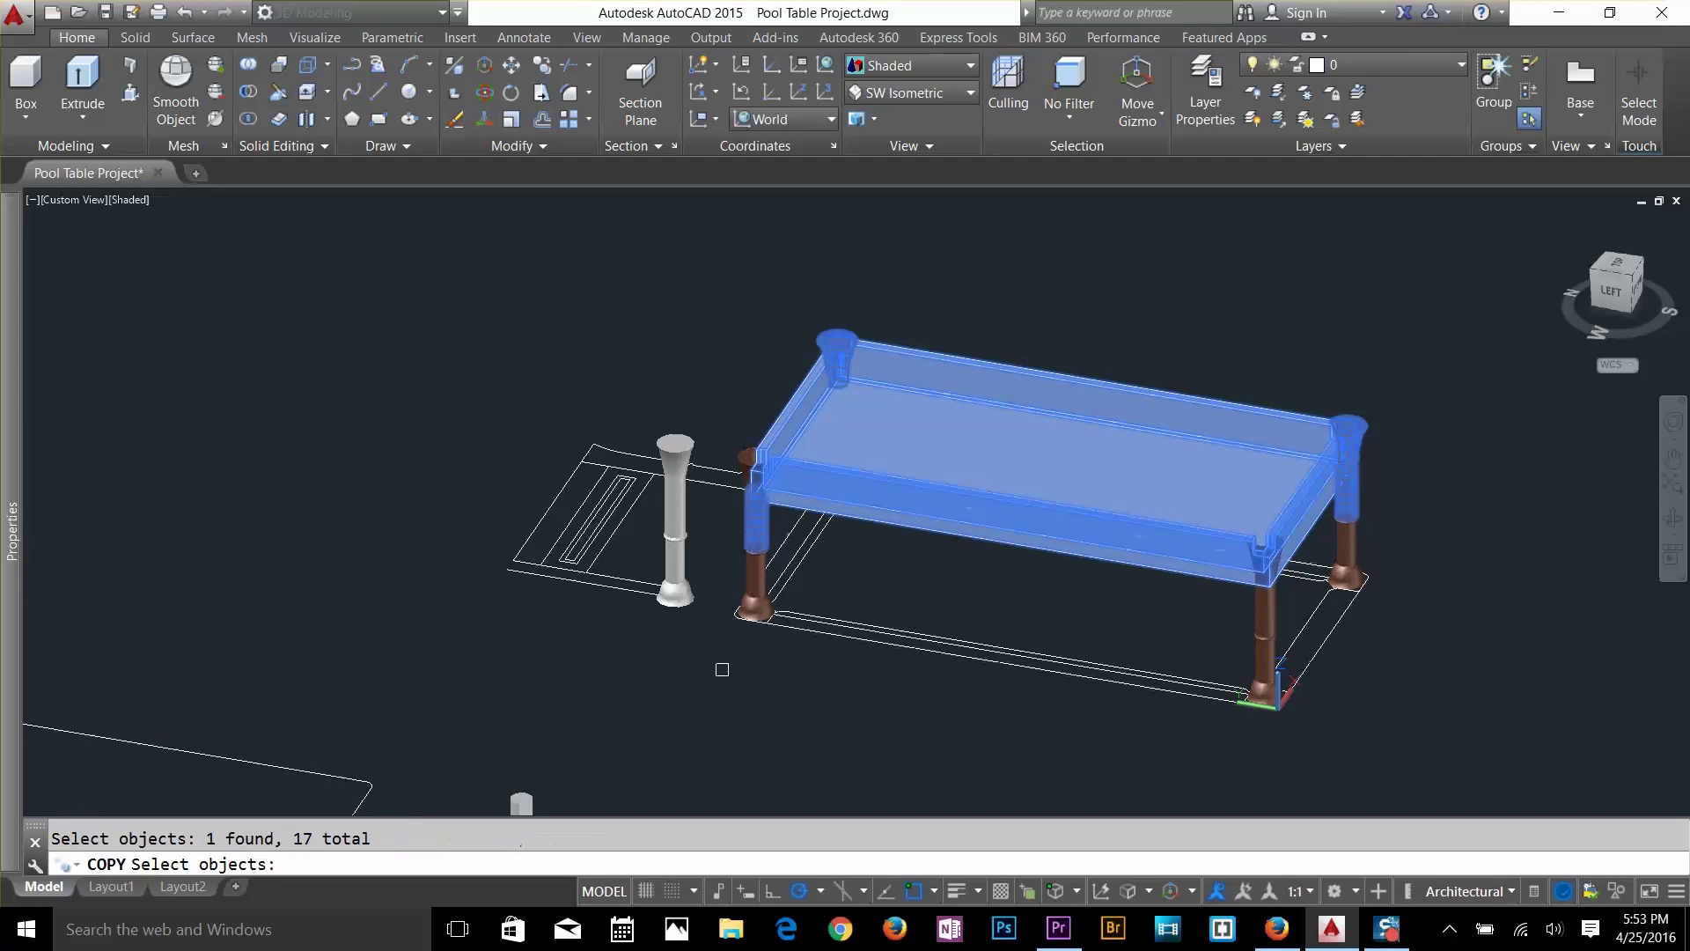
pyautogui.click(704, 694)
pyautogui.click(792, 567)
pyautogui.press('Escape')
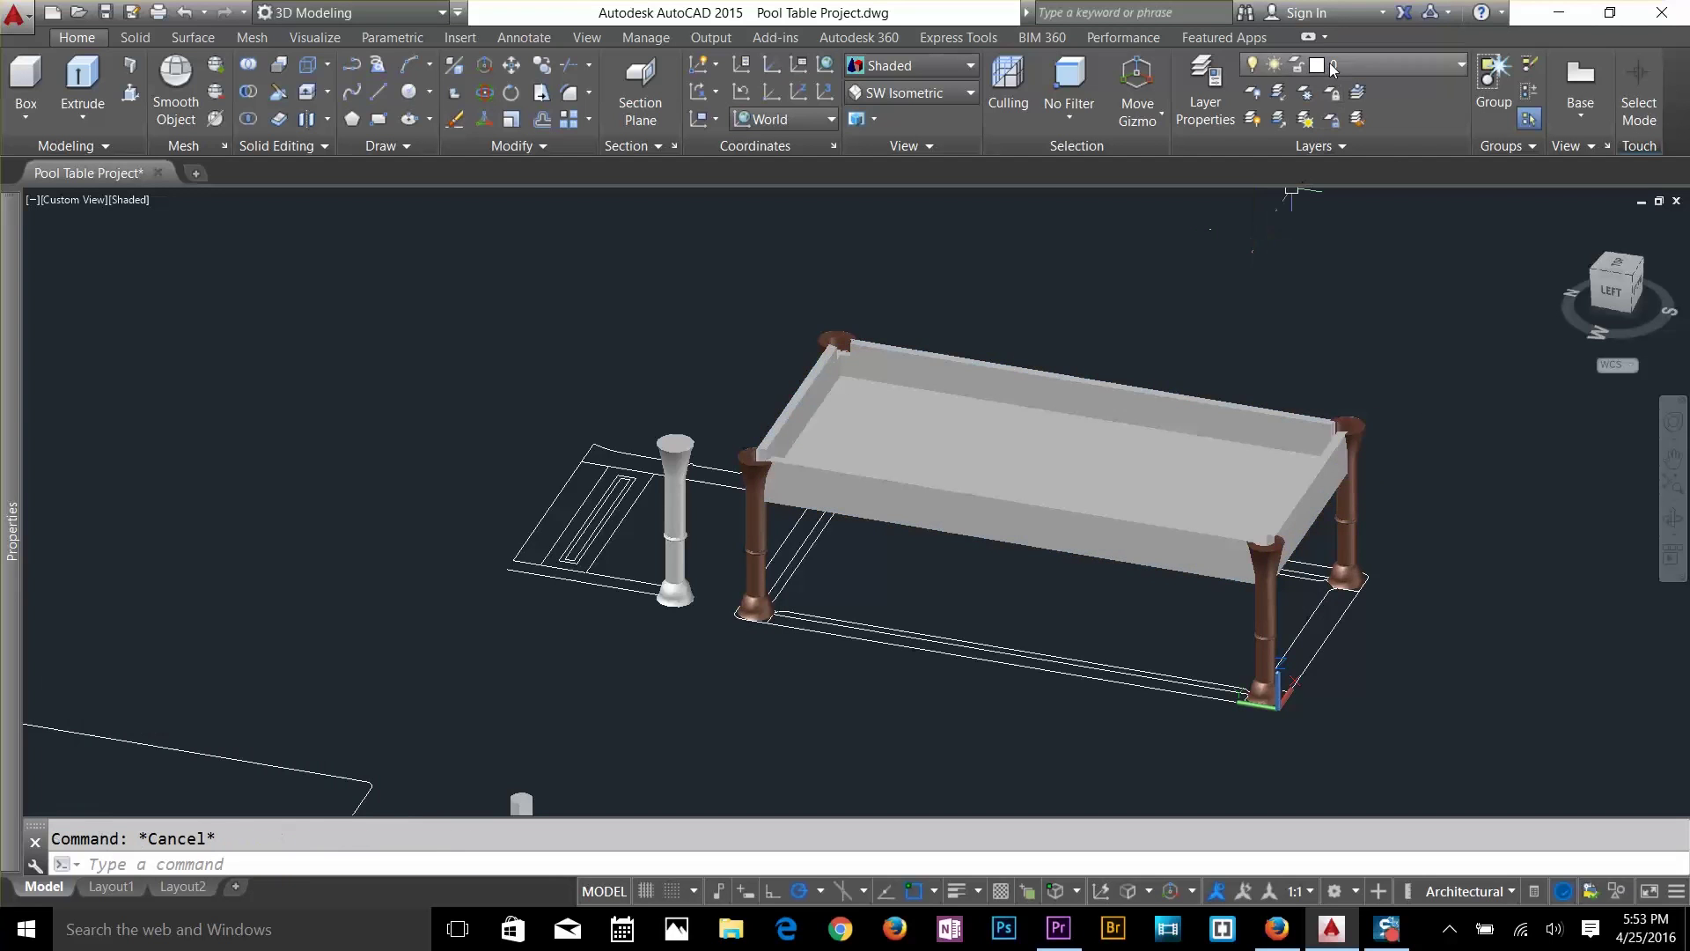
# Make the piller layer current and turn off layer 0.
pyautogui.click(1331, 69)
pyautogui.click(1348, 275)
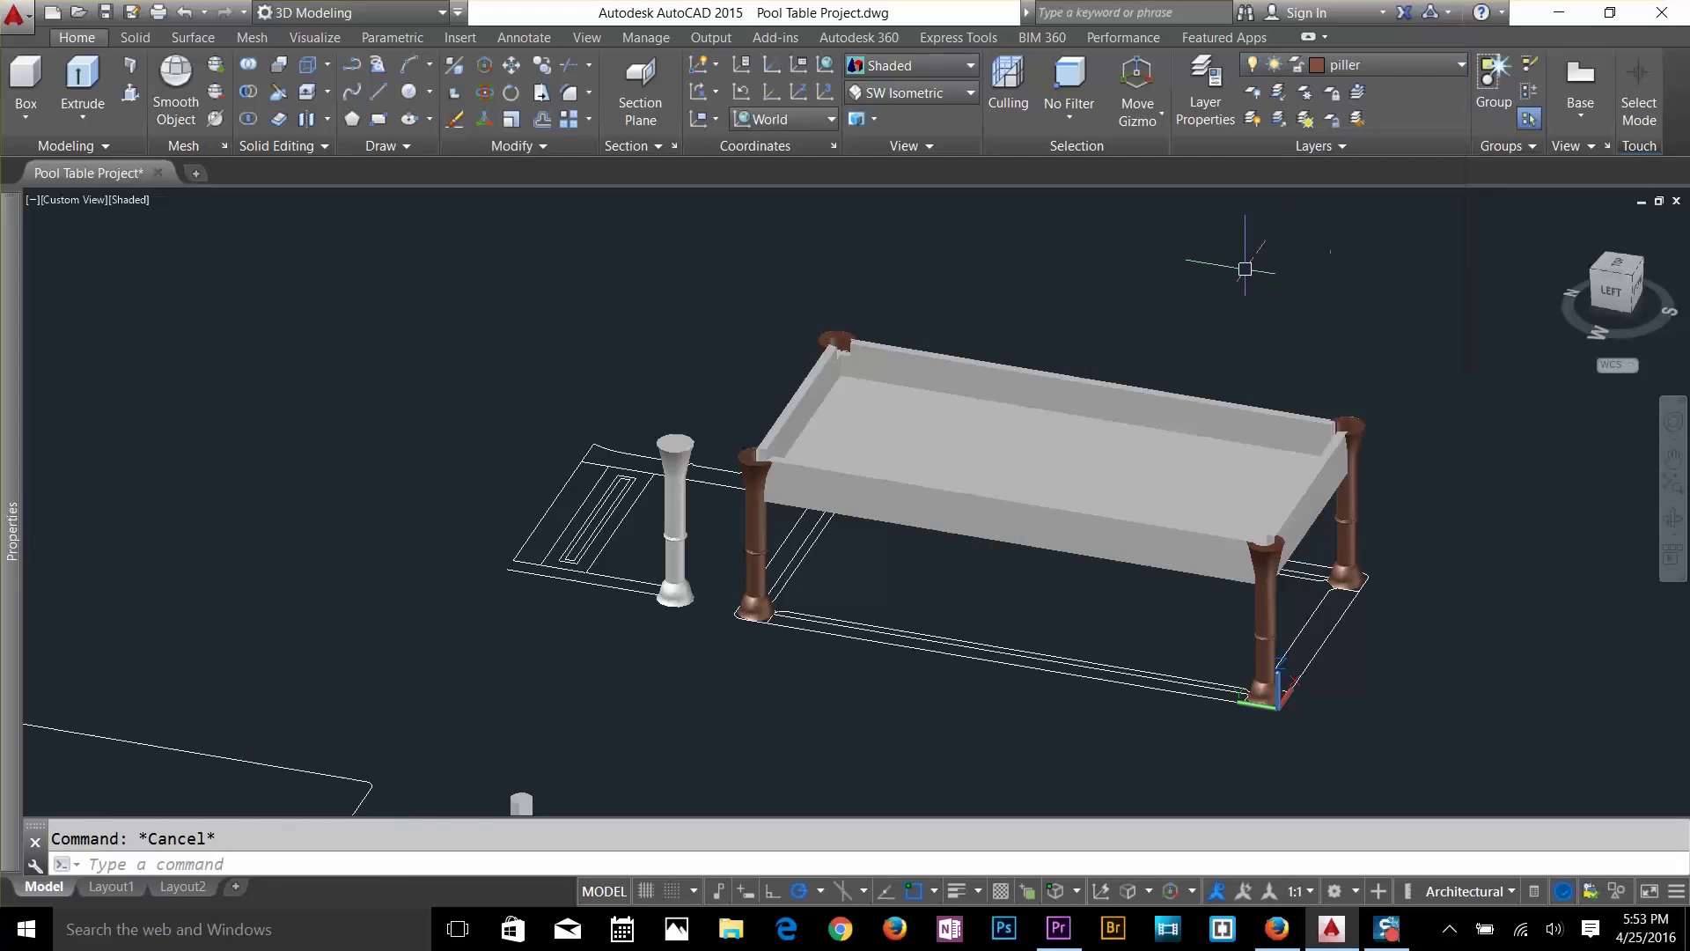
pyautogui.click(1355, 66)
pyautogui.click(1260, 91)
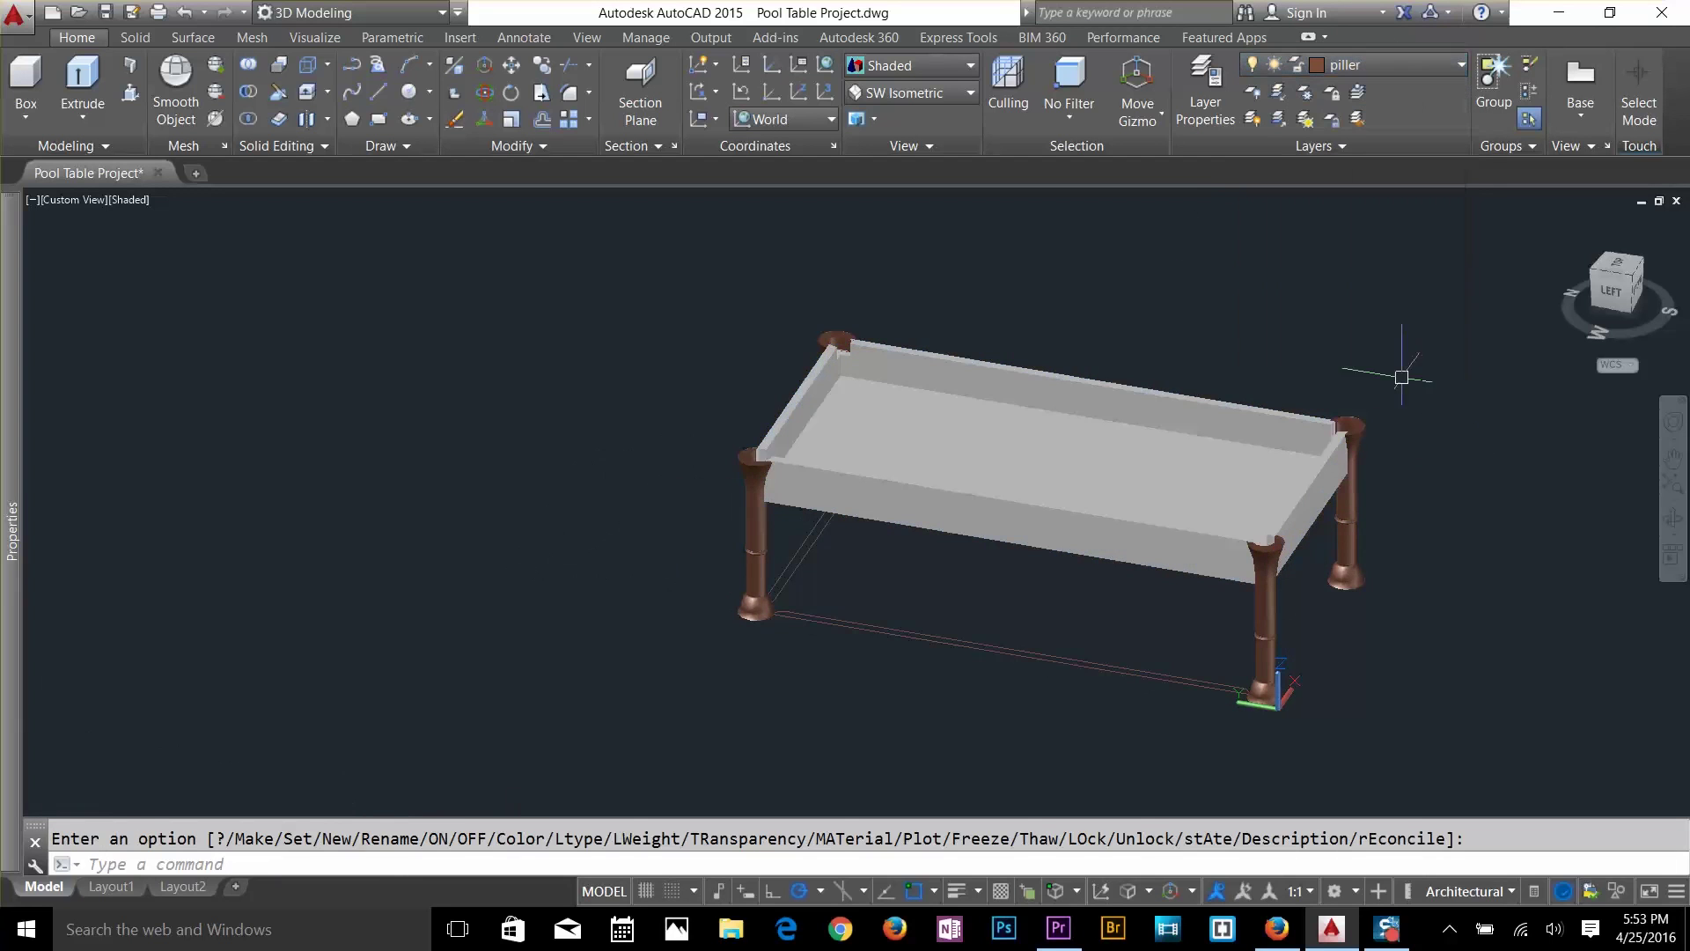
pyautogui.press('Escape')
# Erase the leftover floor outlines between the legs along the table's long side and short side.
pyautogui.click(1118, 620)
pyautogui.click(1038, 678)
pyautogui.press('Delete')
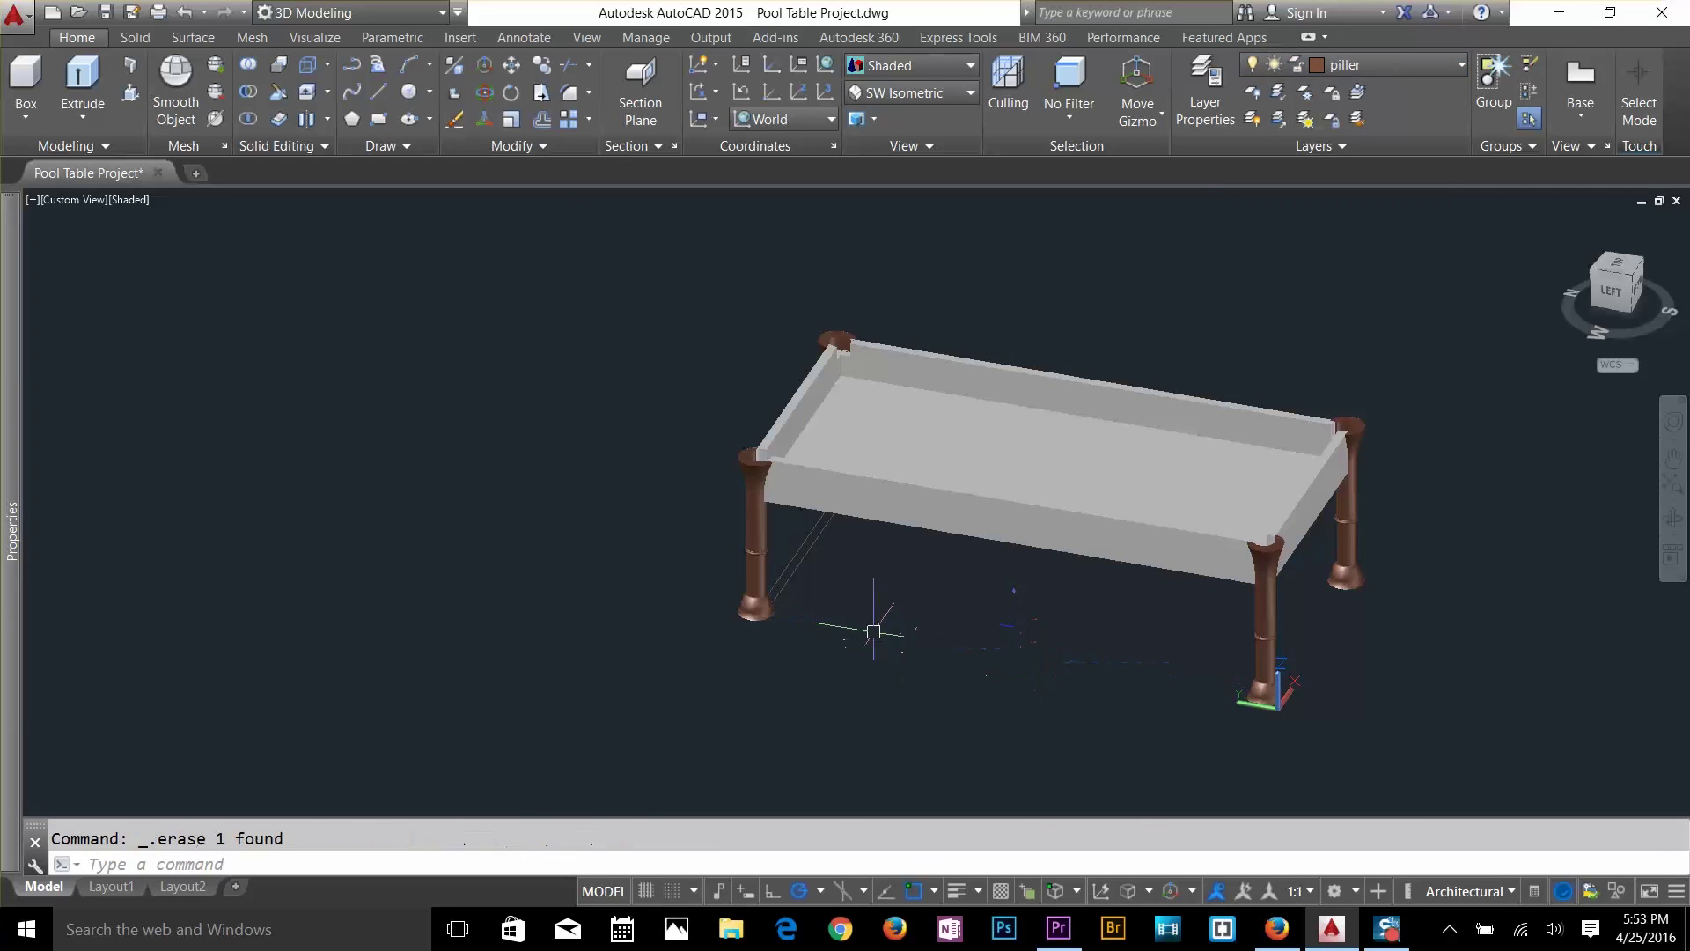
pyautogui.click(840, 600)
pyautogui.click(783, 537)
pyautogui.press('Delete')
pyautogui.write('CO')
pyautogui.press('Return')
pyautogui.click(1440, 347)
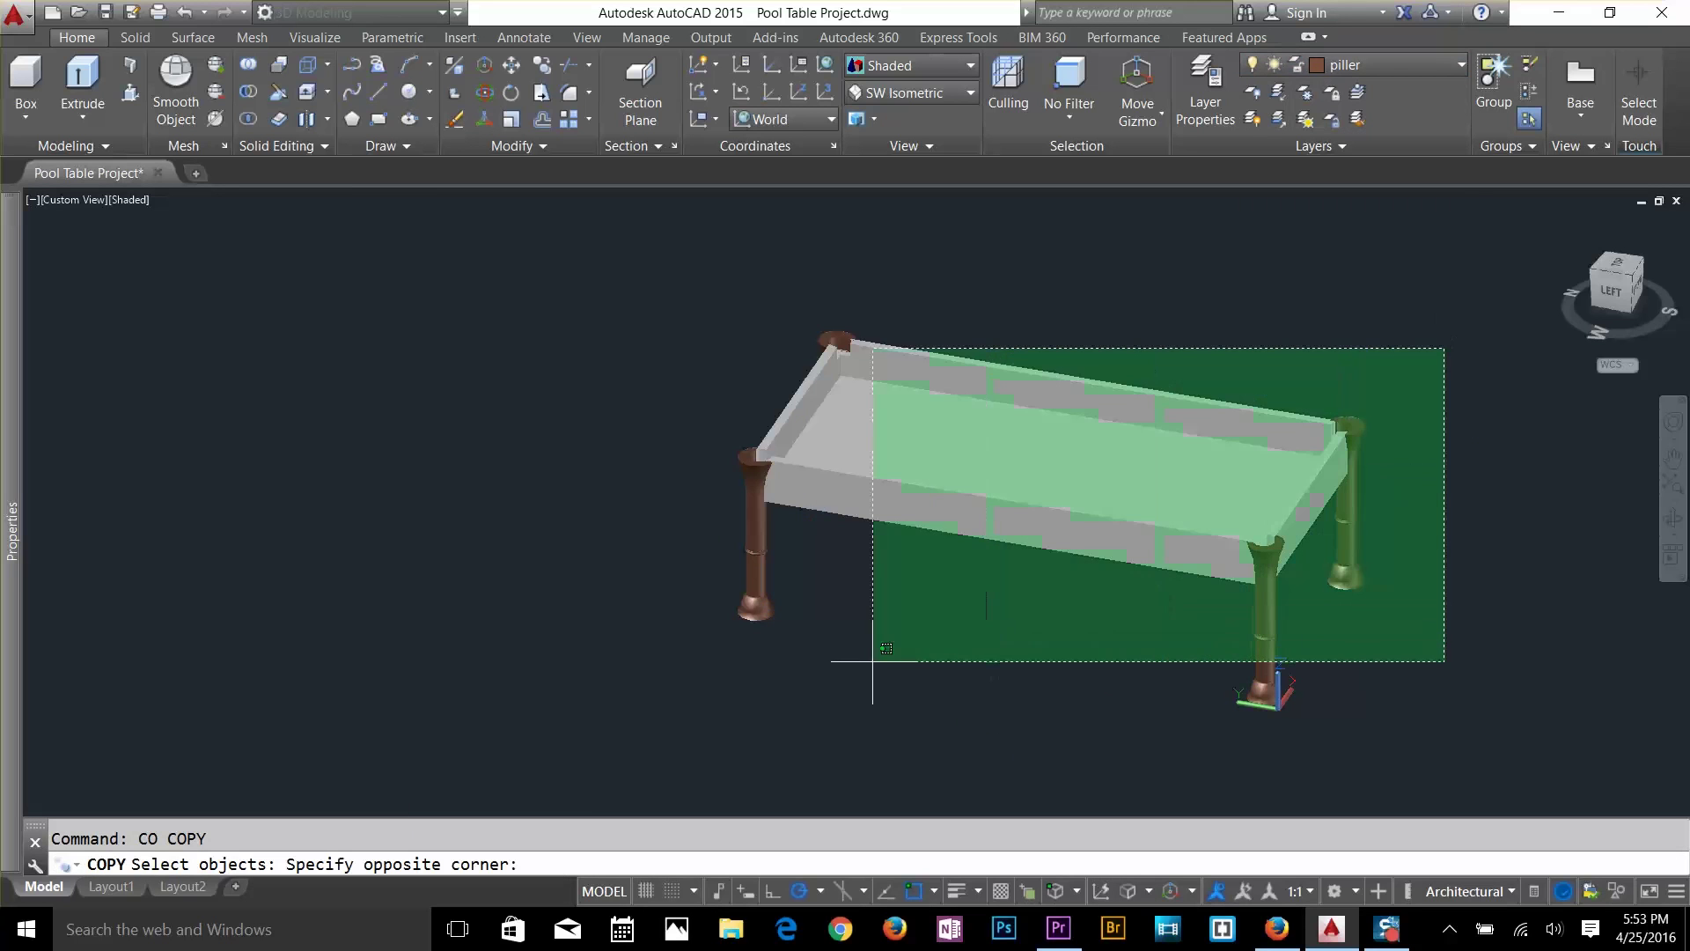
pyautogui.click(671, 707)
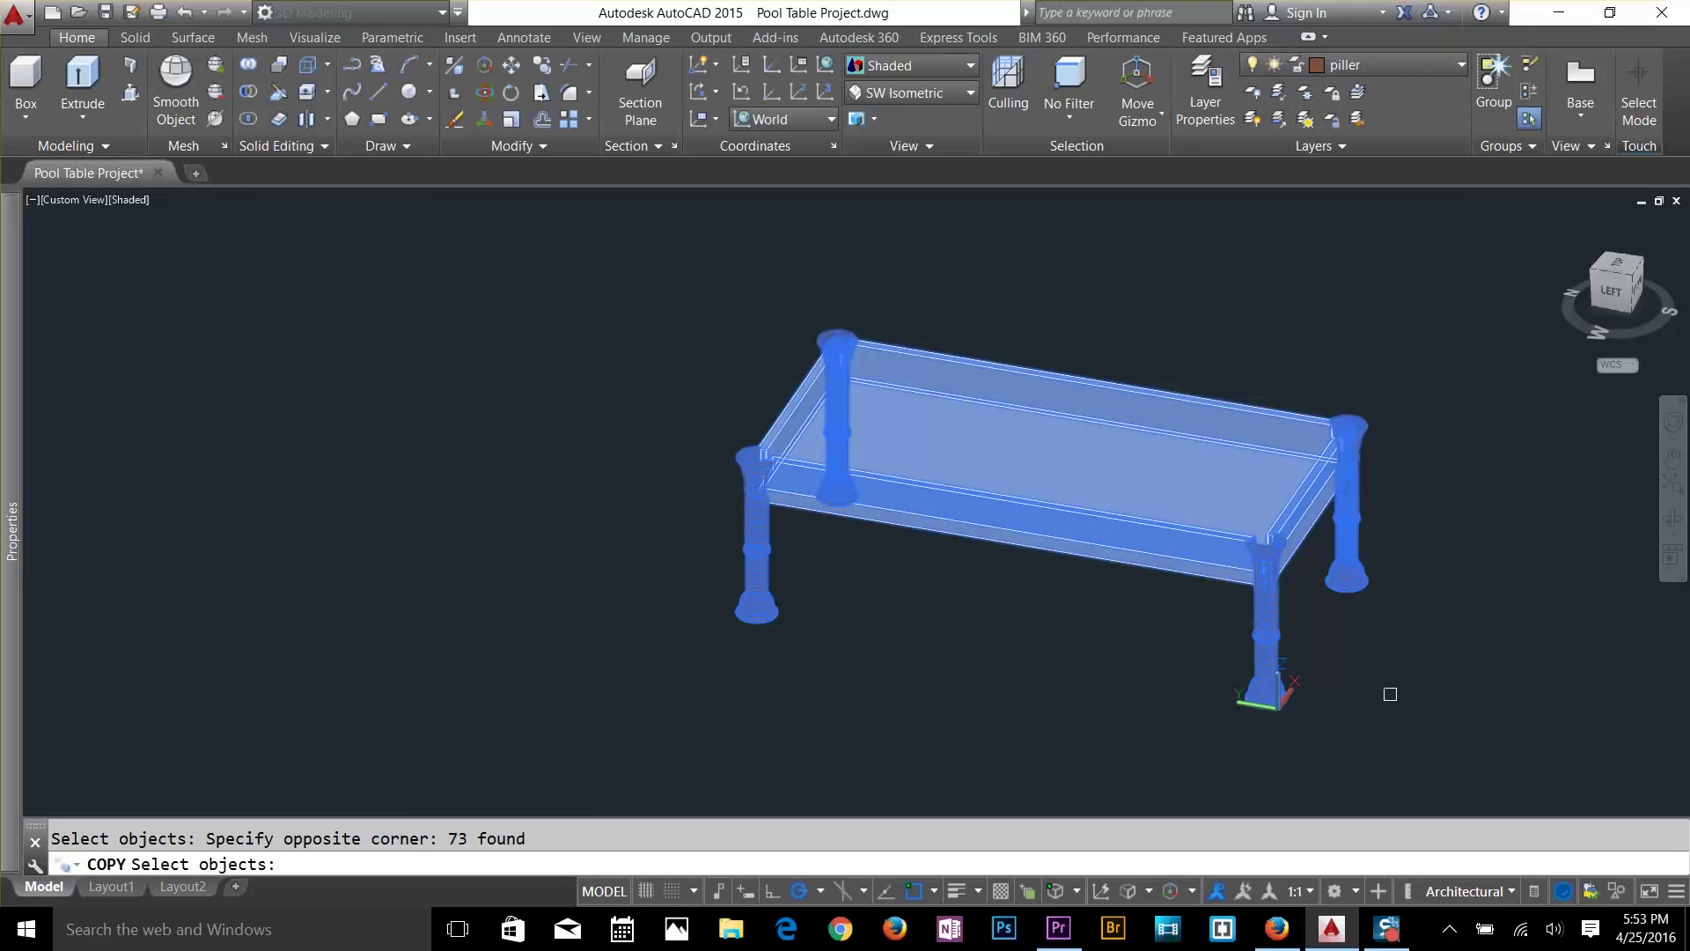
pyautogui.scroll(5, 1391, 626)
pyautogui.moveTo(1391, 625)
pyautogui.keyDown('shift'); pyautogui.mouseDown(button='middle')
pyautogui.moveTo(1400, 603)
pyautogui.moveTo(1371, 586)
pyautogui.moveTo(1423, 630)
pyautogui.mouseUp(button='middle'); pyautogui.keyUp('shift')
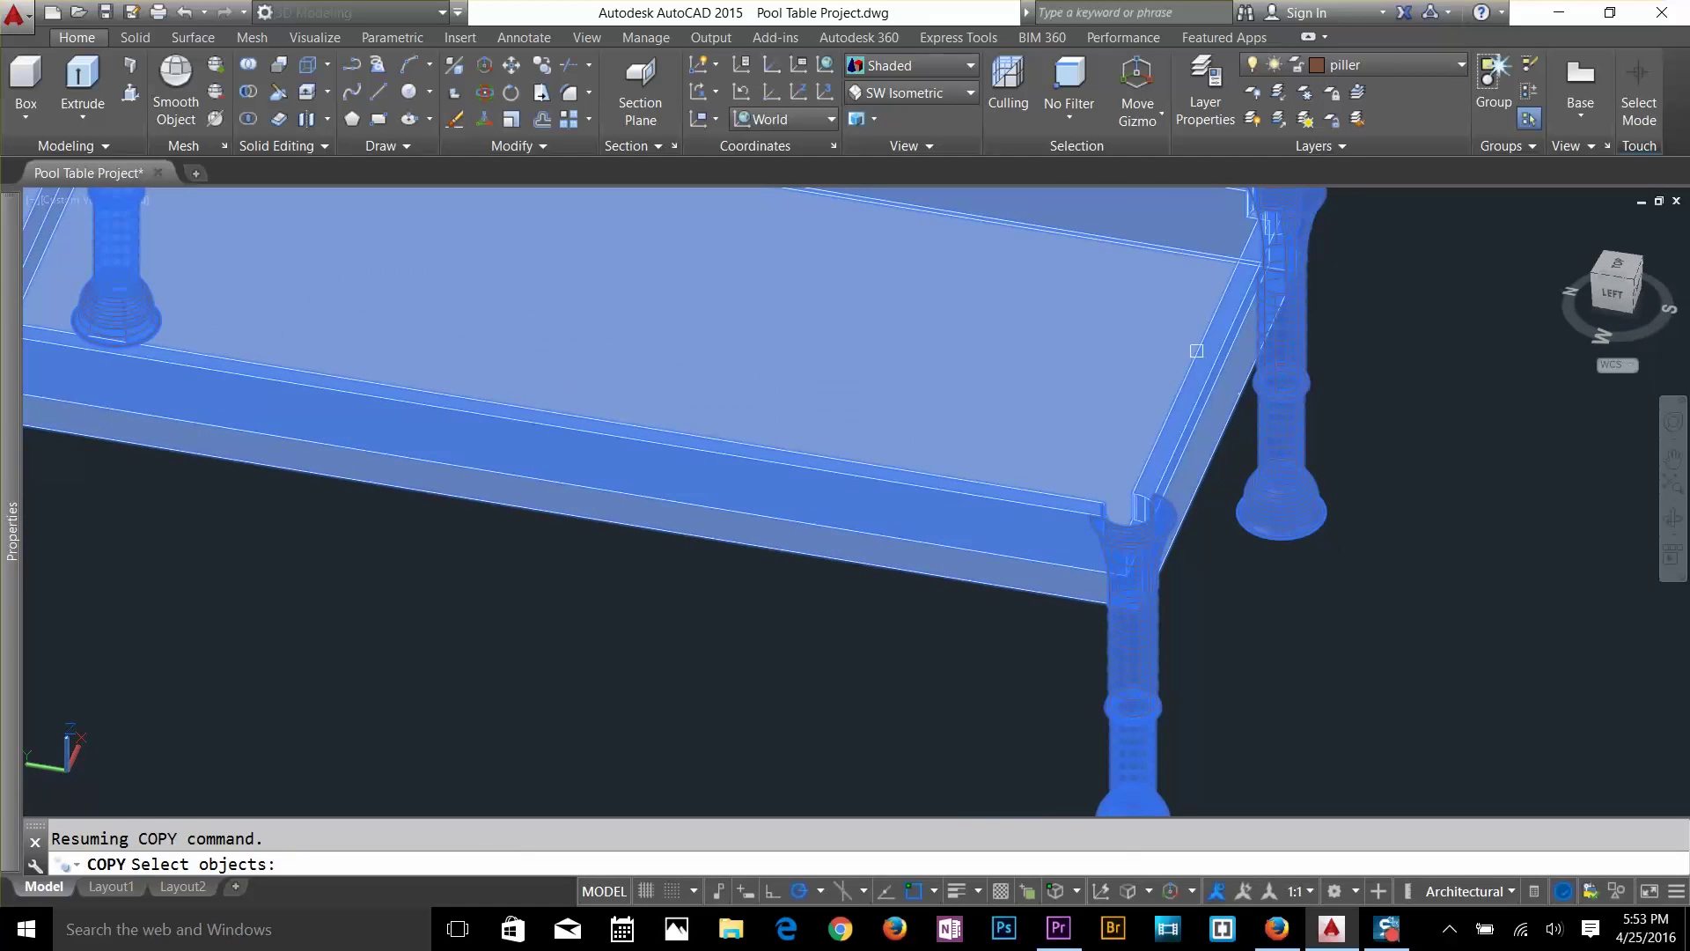
pyautogui.scroll(-5, 1286, 535)
pyautogui.press('Escape')
pyautogui.press('Escape')
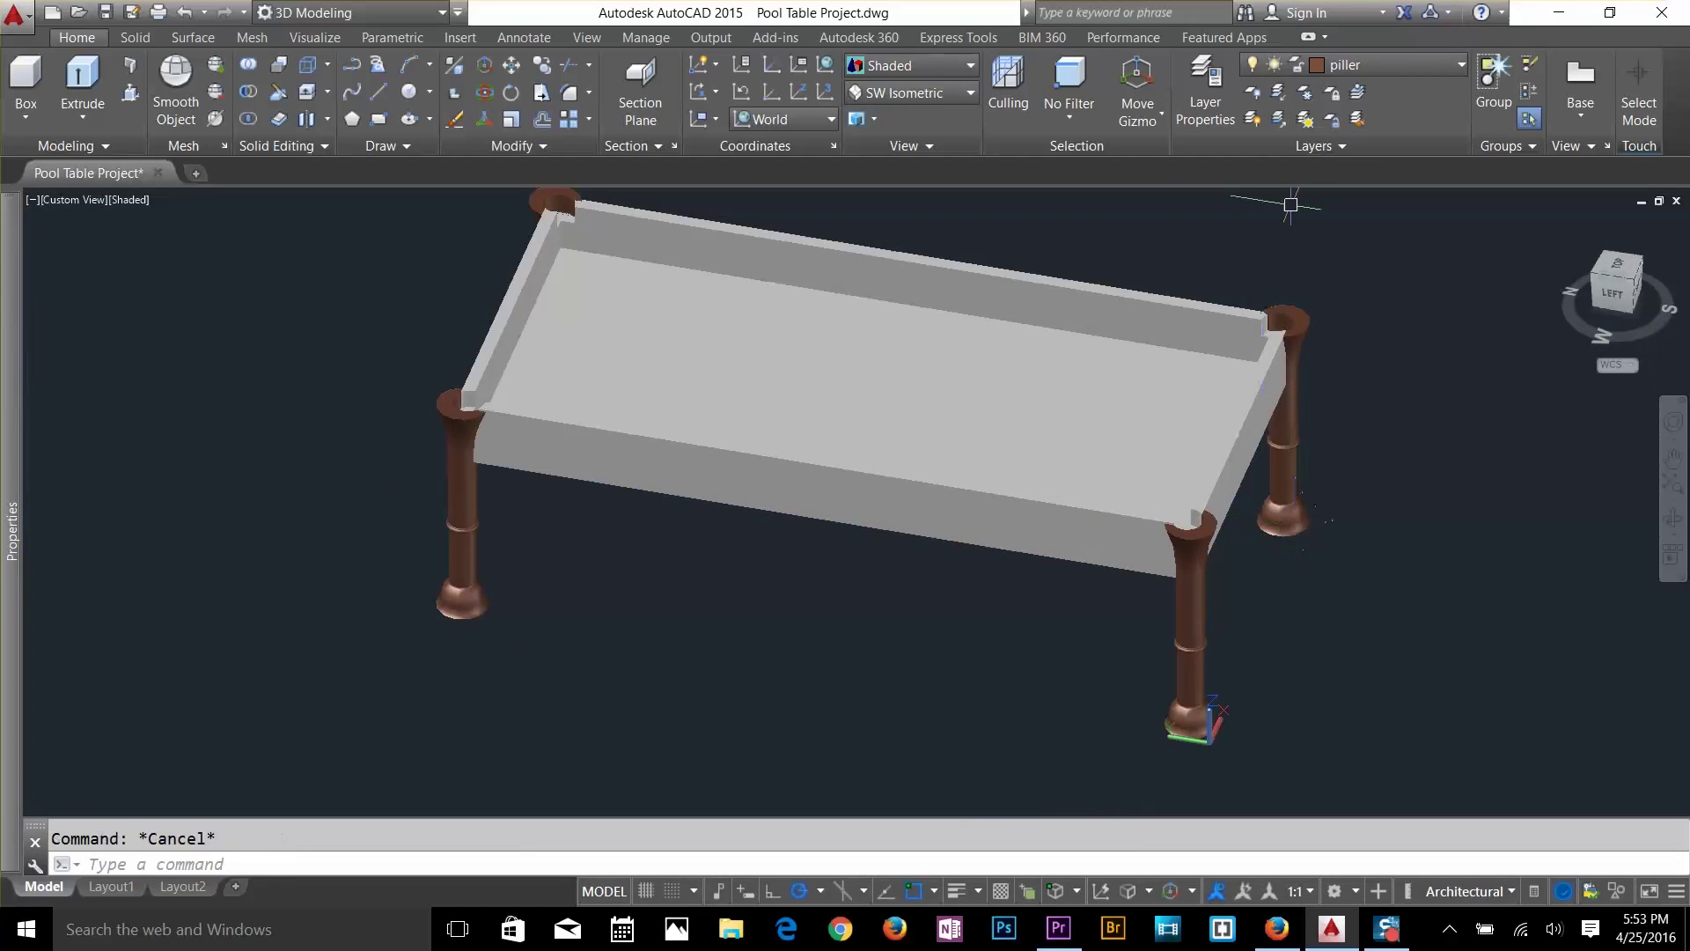
# Show layer 0 to move the floor line along the table's short side onto the piller layer, and hide layer 0 again.
pyautogui.click(1294, 65)
pyautogui.click(1256, 91)
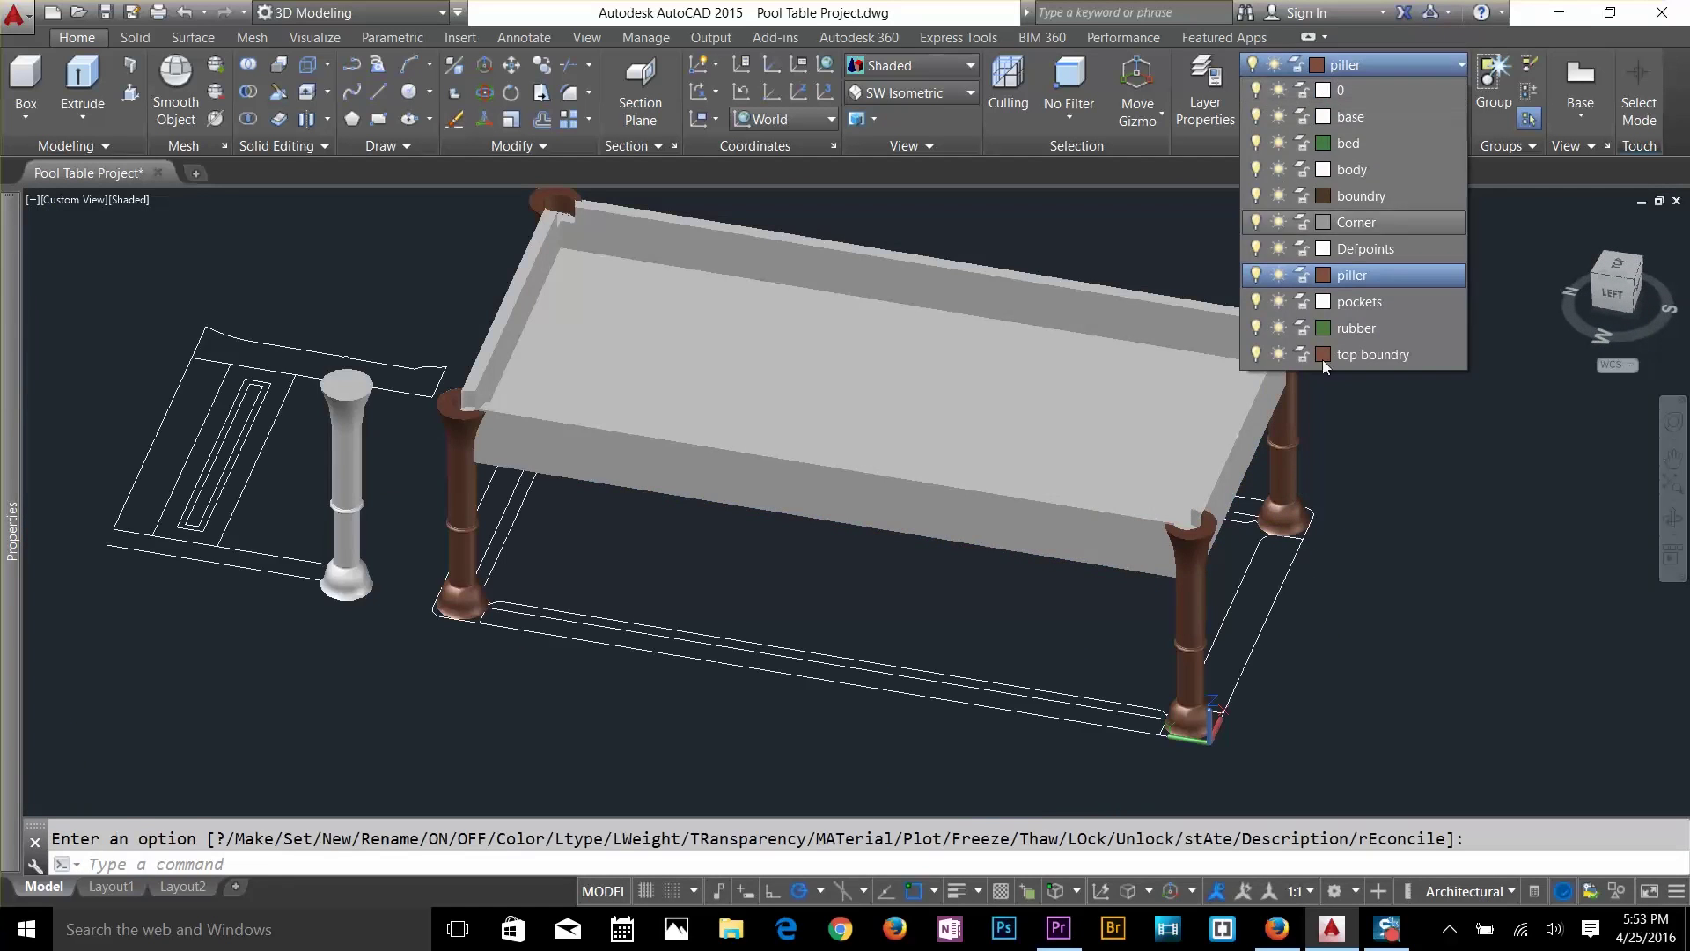
pyautogui.click(1267, 626)
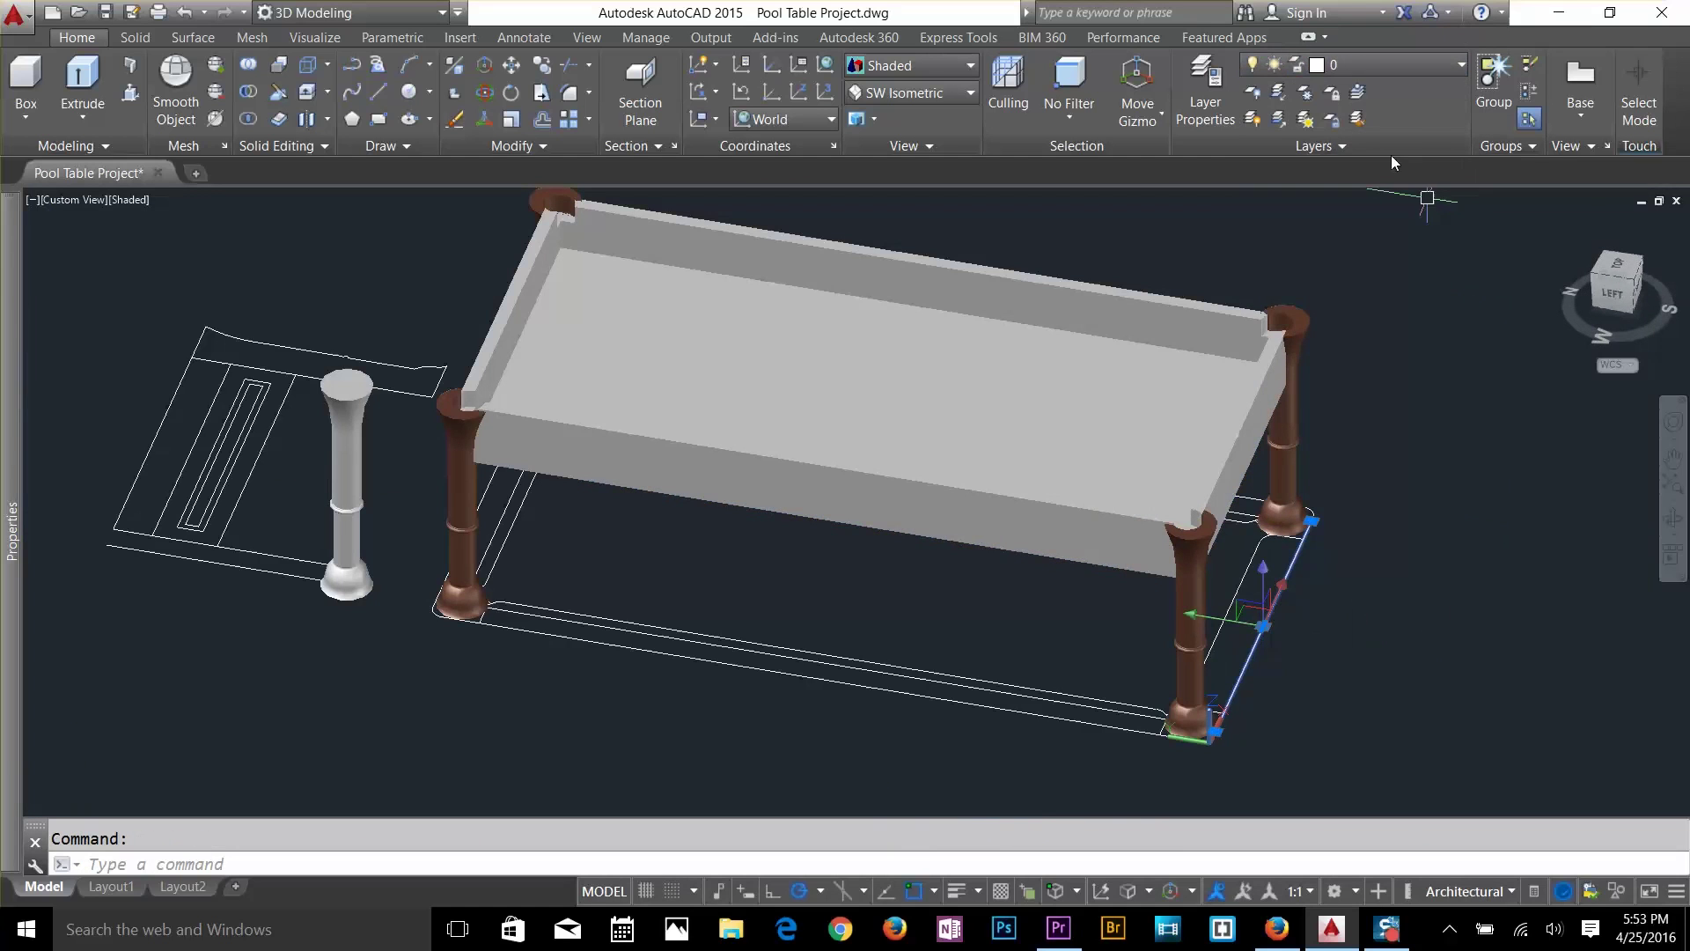
pyautogui.click(1366, 61)
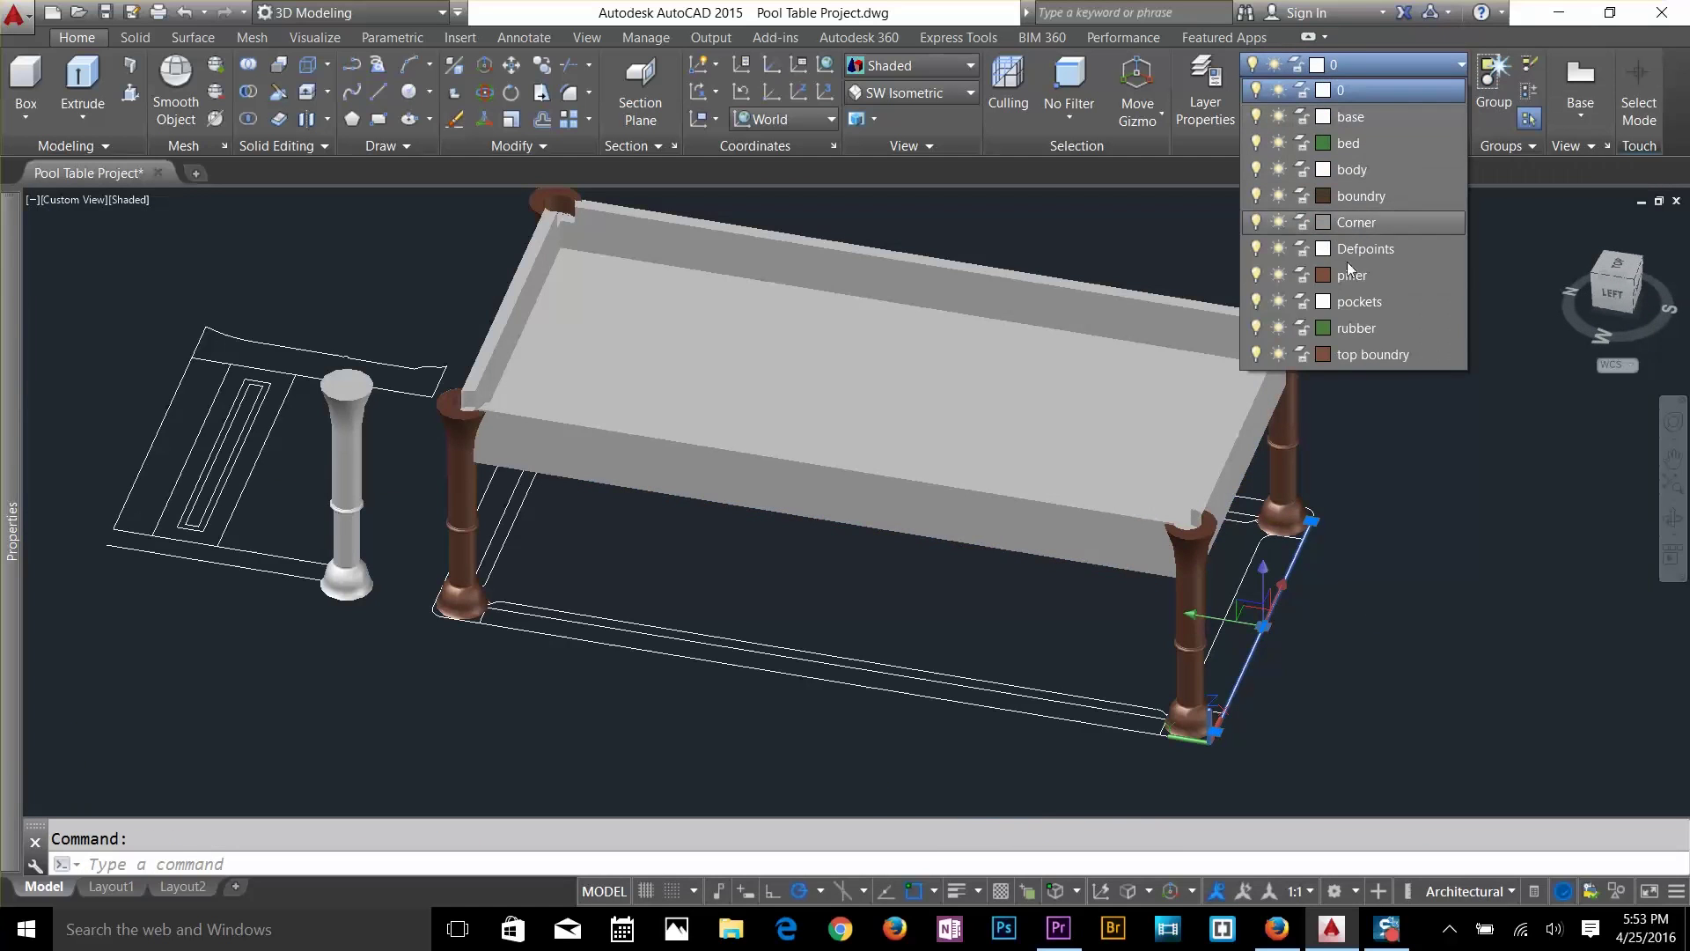
pyautogui.click(1350, 274)
pyautogui.press('Escape')
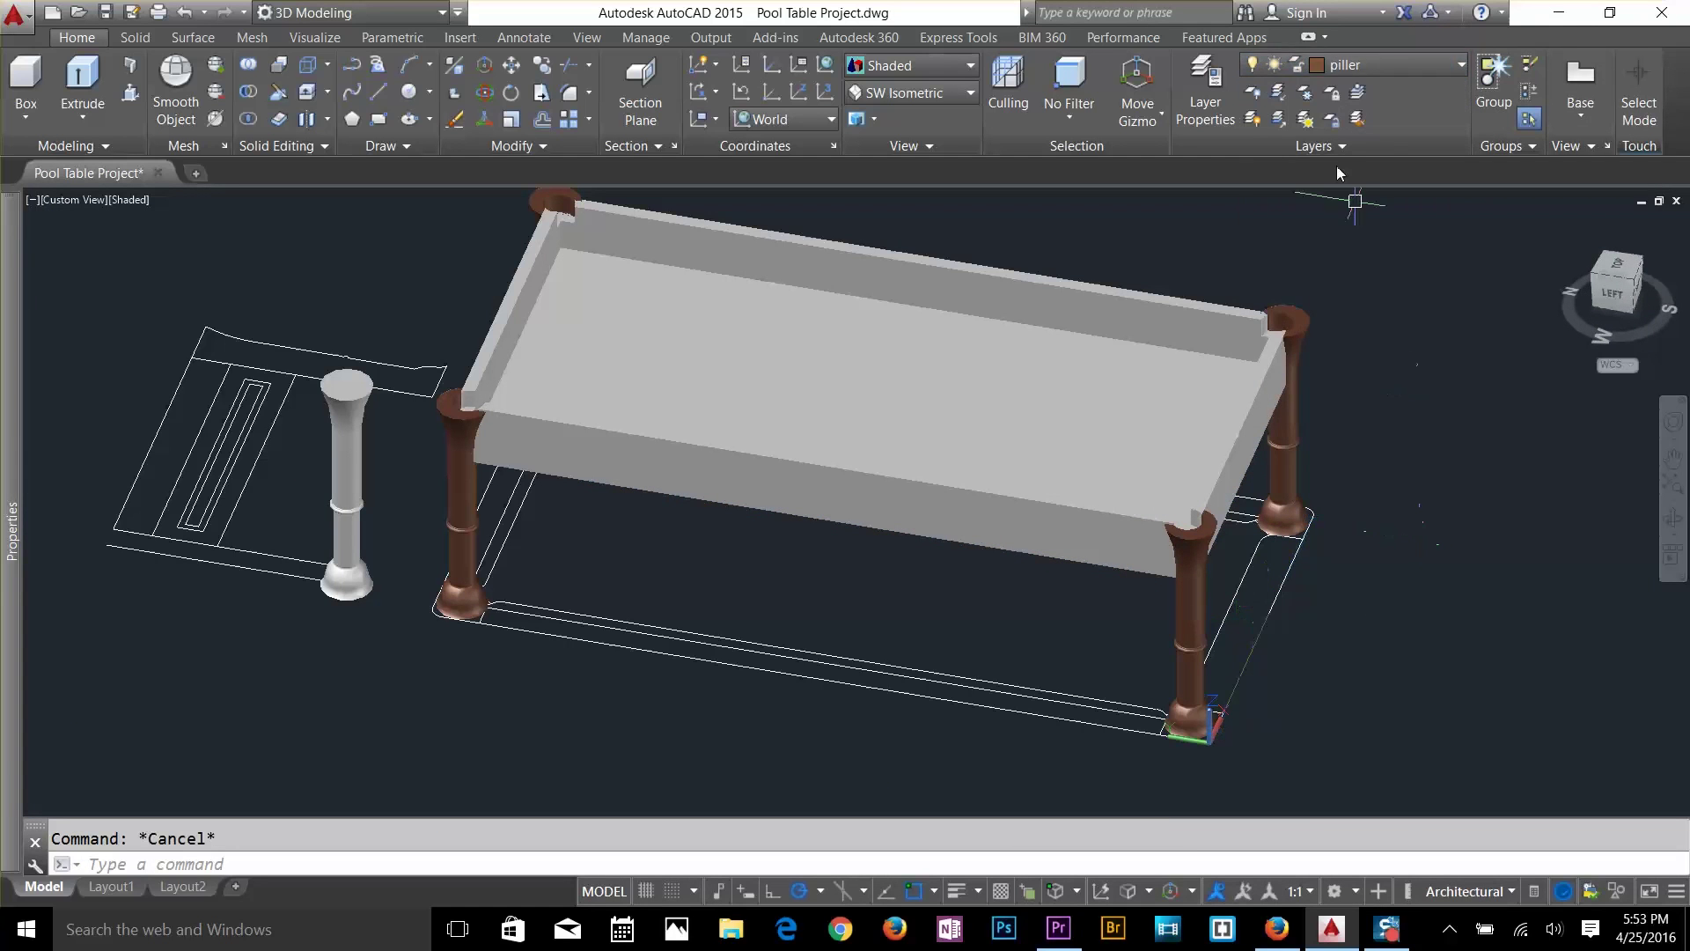
pyautogui.click(1320, 65)
pyautogui.click(1254, 169)
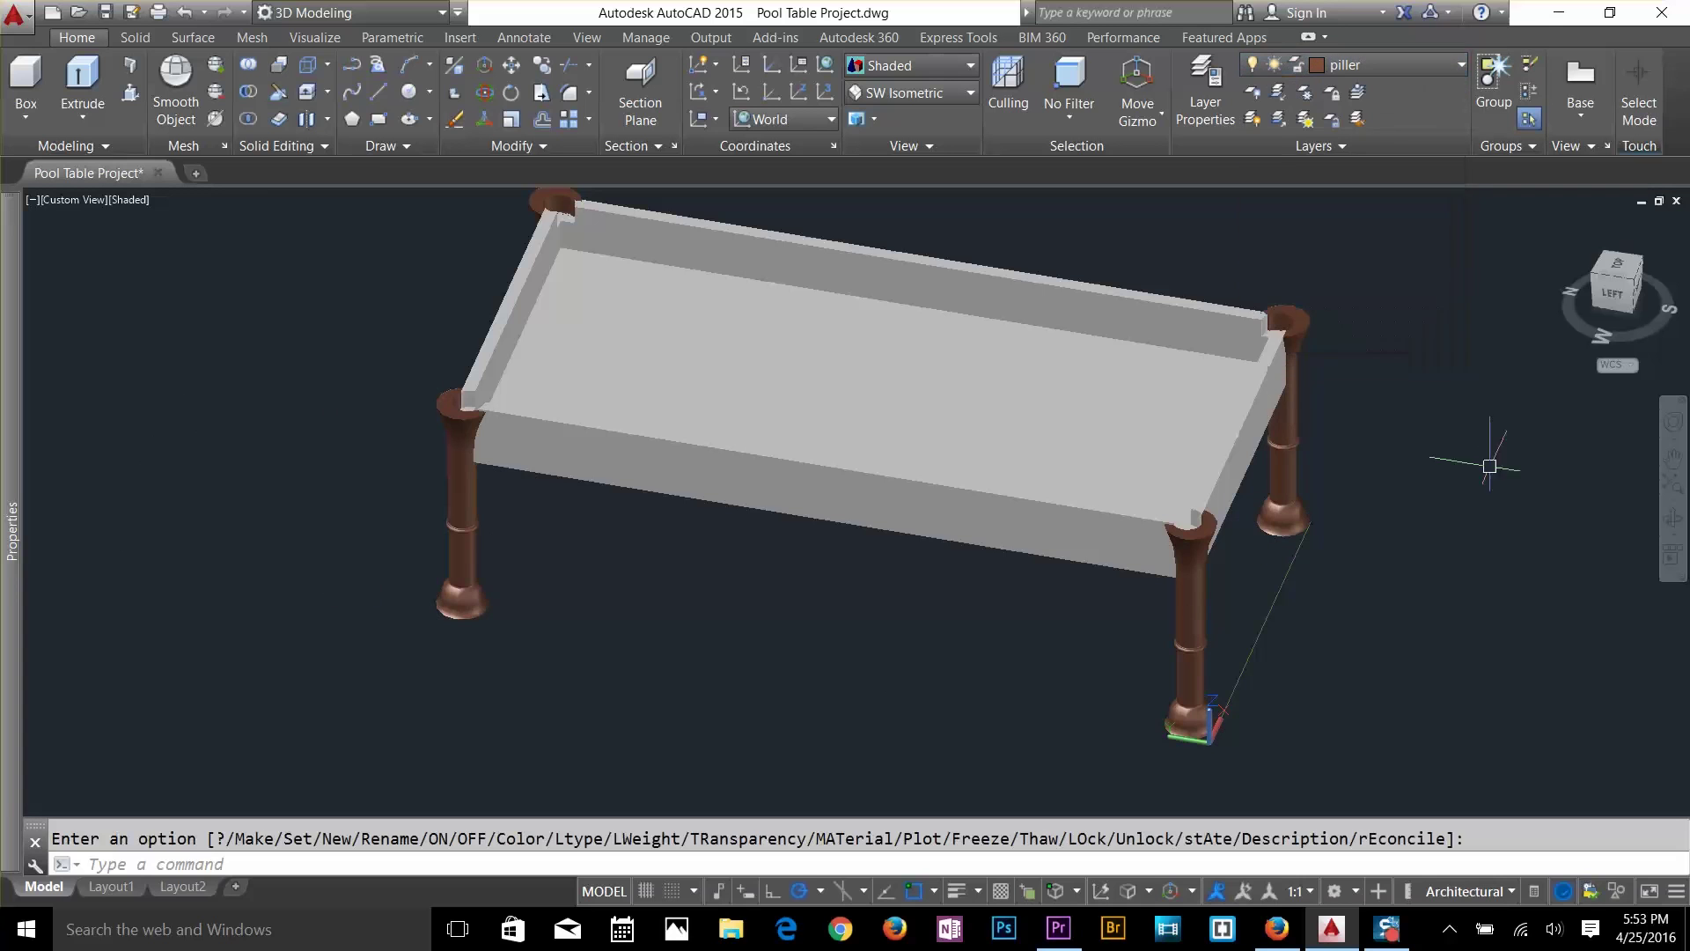
# Copy the table body and four legs from the midpoint of the short-side floor line to the midpoint of the green-bed frame's short side.
pyautogui.press('Escape')
pyautogui.write('CO')
pyautogui.press('Return')
pyautogui.click(1373, 229)
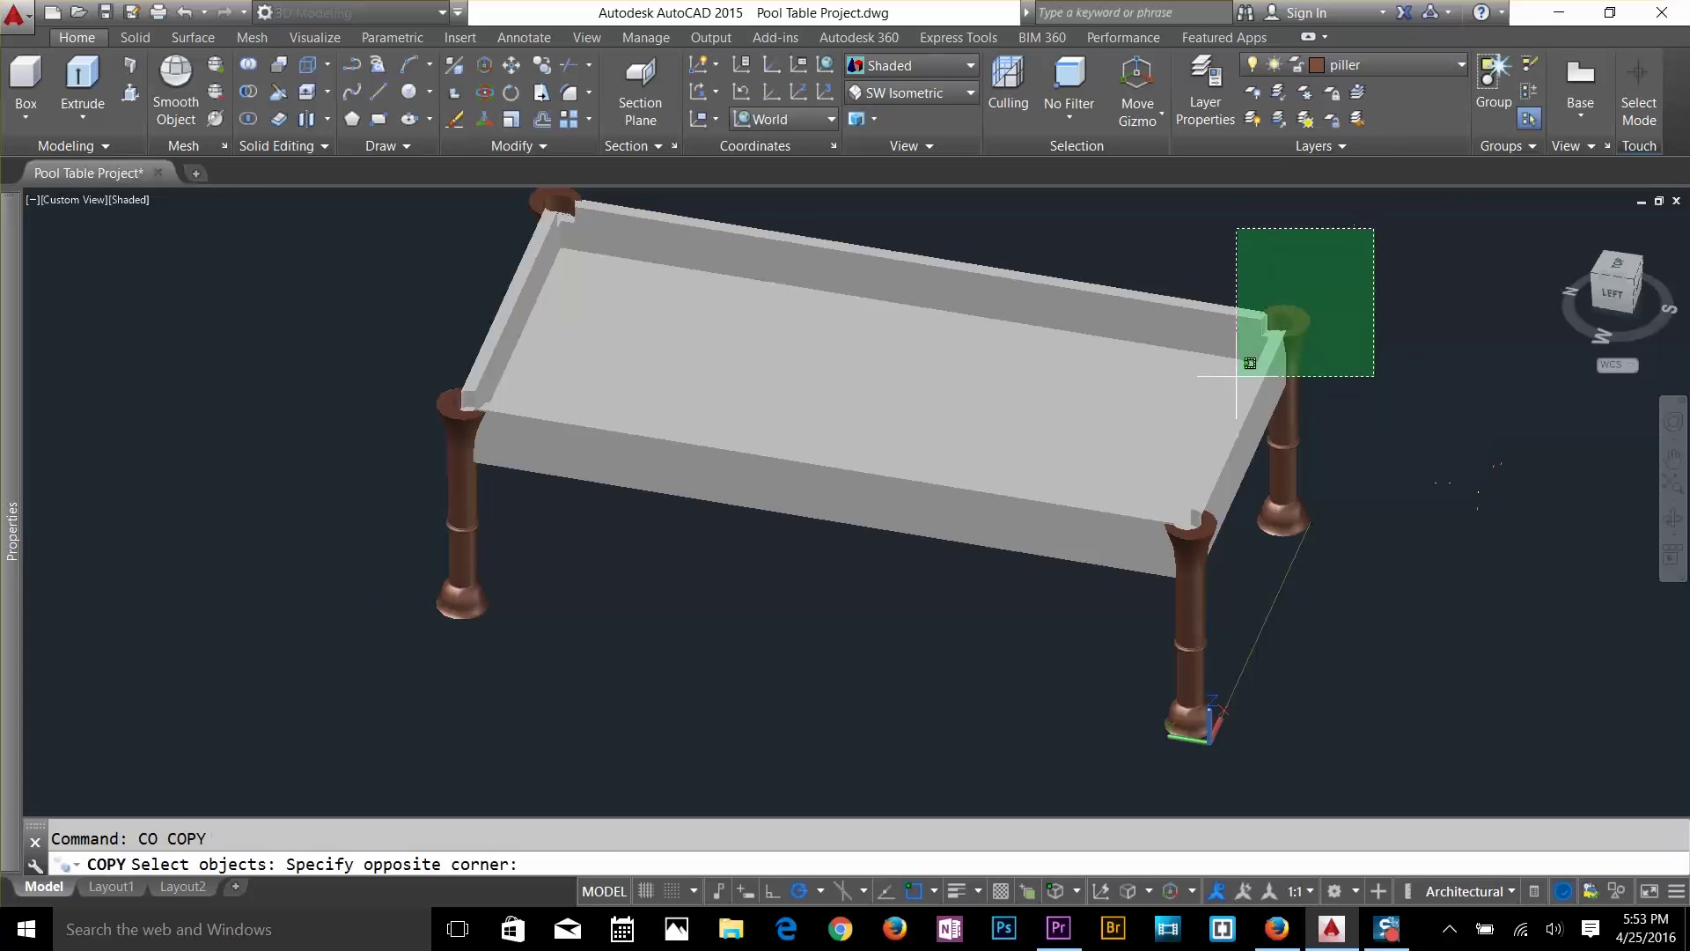
pyautogui.click(909, 358)
pyautogui.scroll(-4, 799, 467)
pyautogui.click(829, 346)
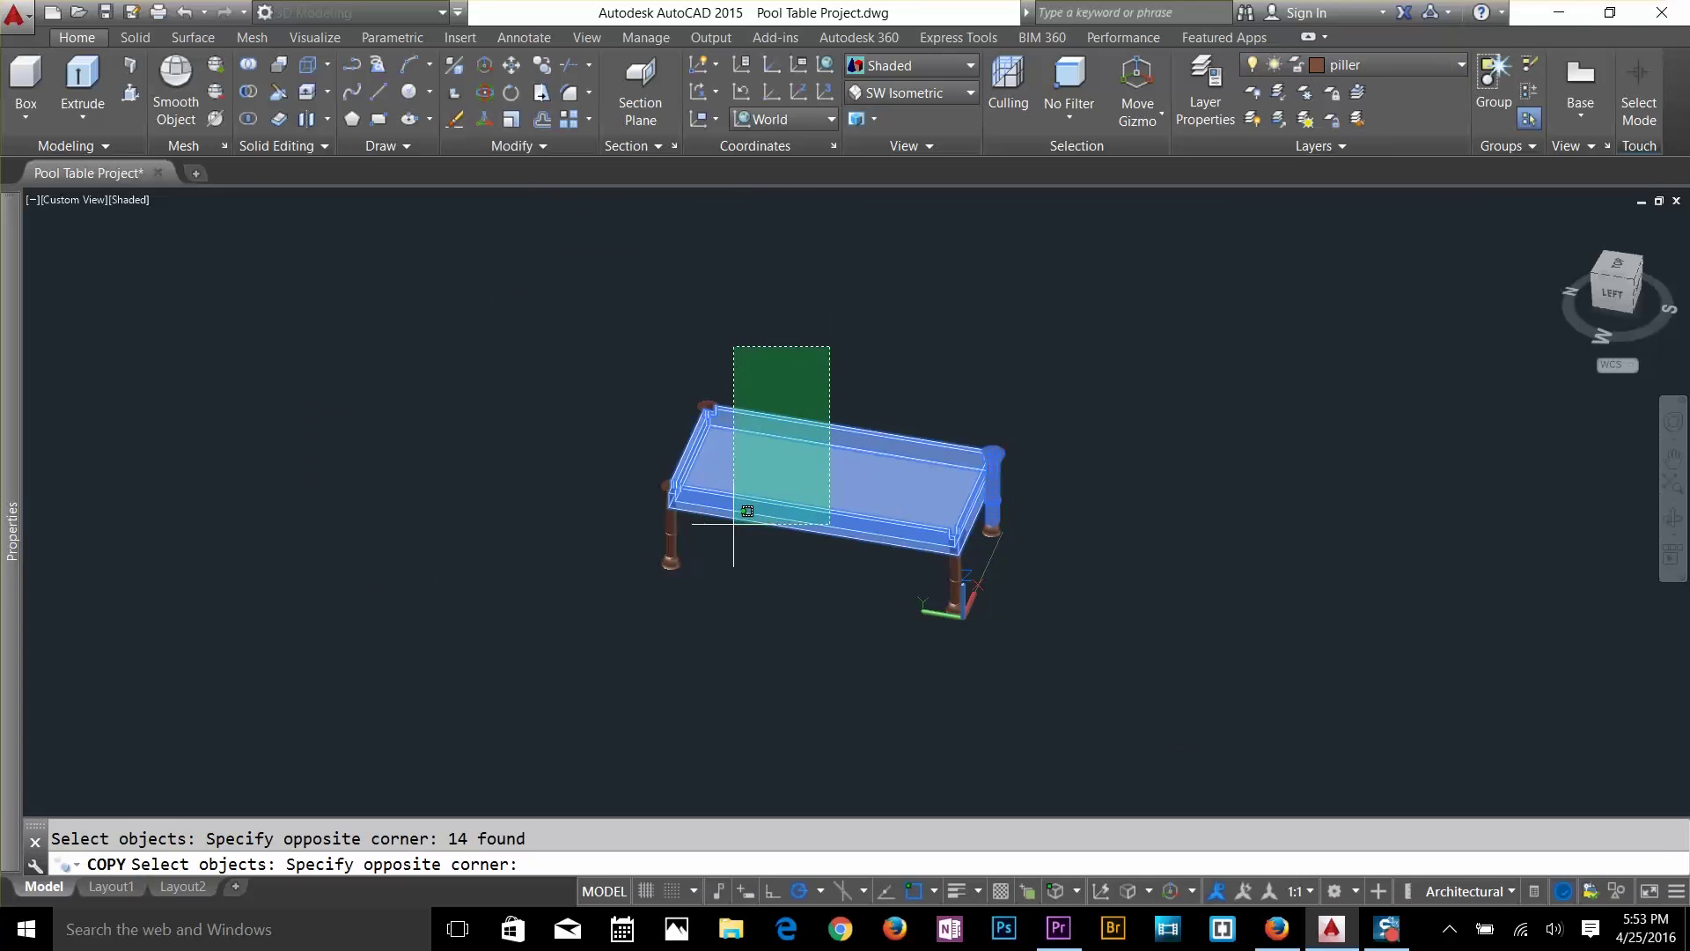
pyautogui.click(585, 607)
pyautogui.scroll(4, 919, 583)
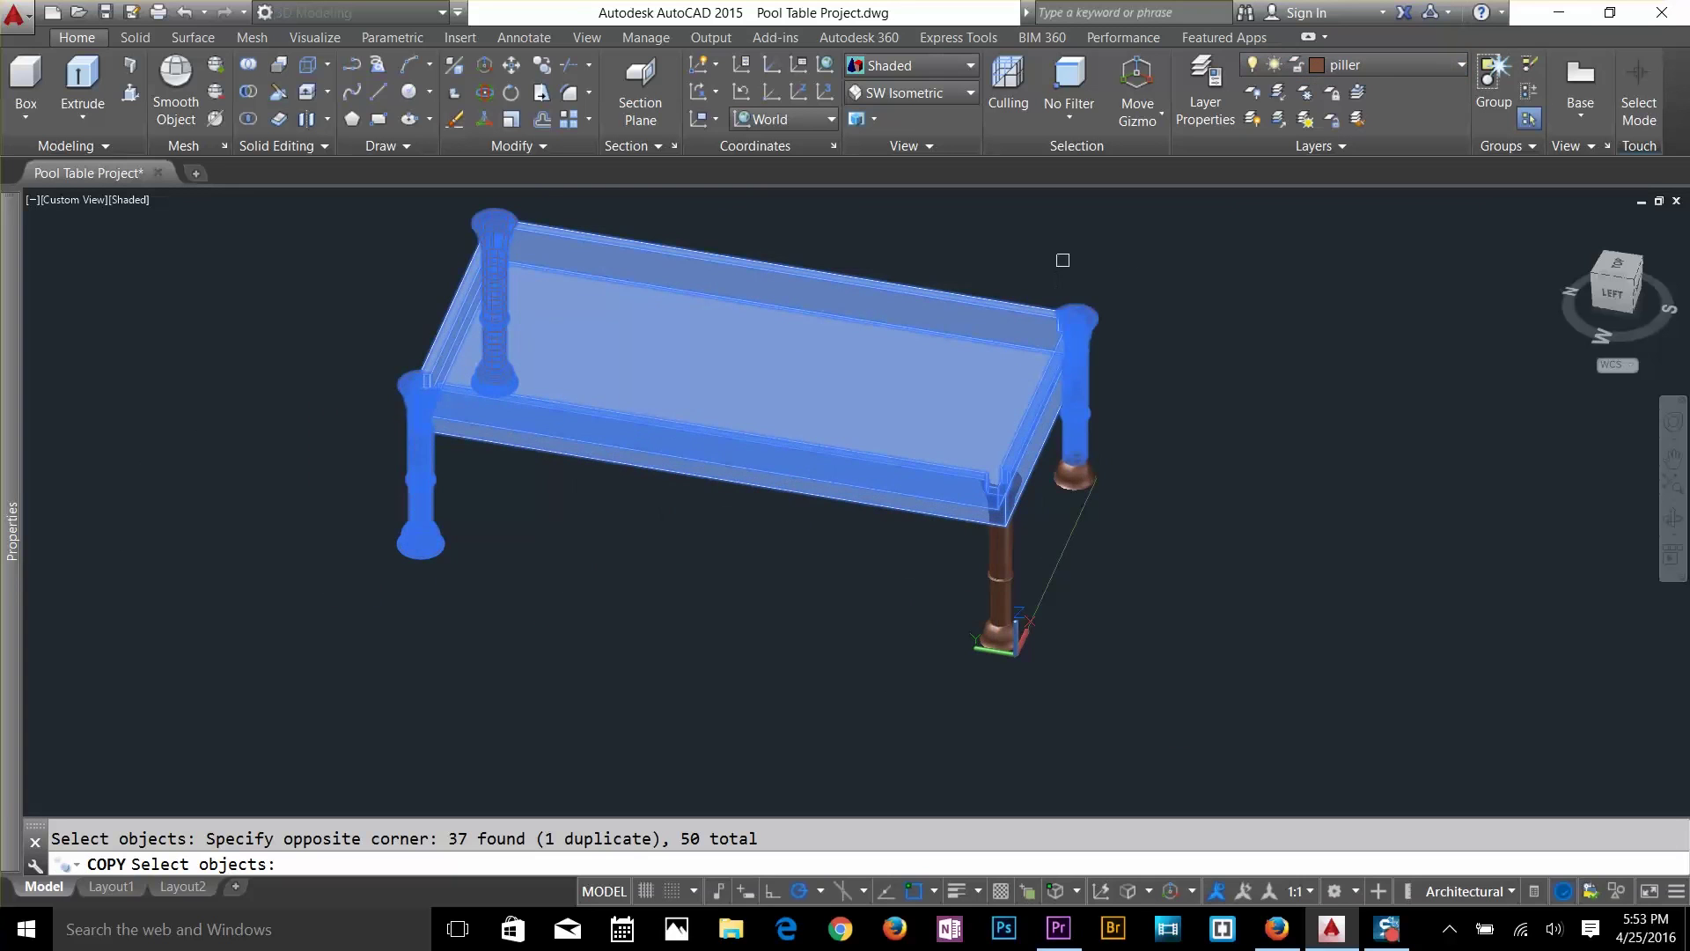
pyautogui.click(1127, 259)
pyautogui.click(1069, 358)
pyautogui.click(791, 679)
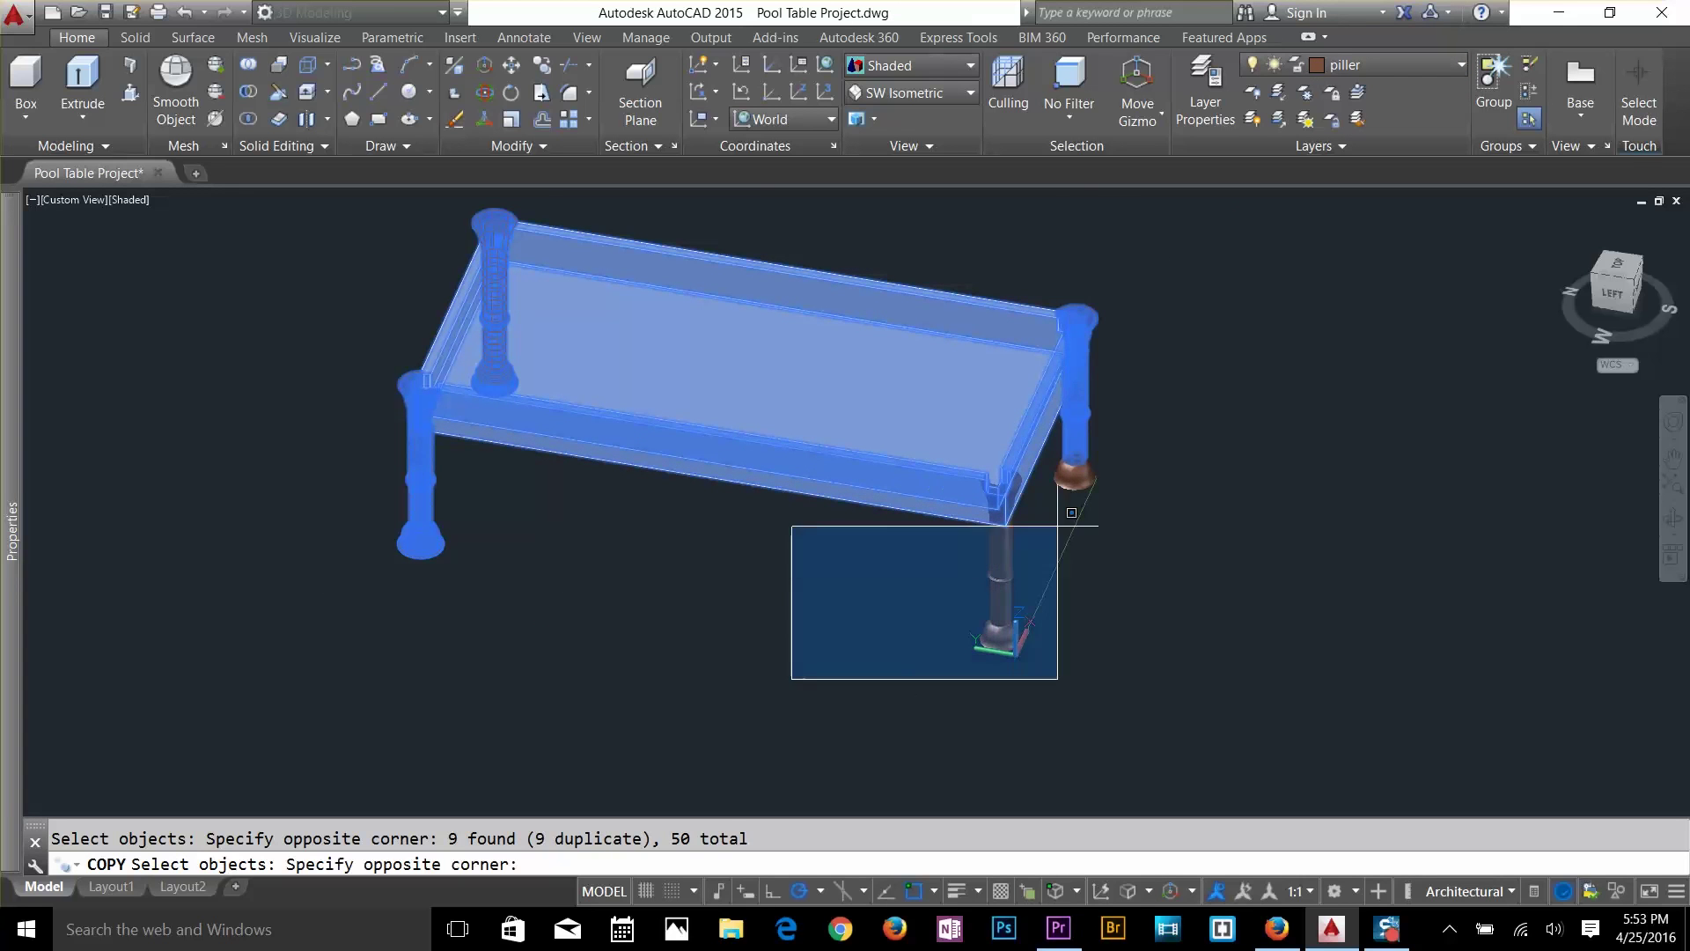
pyautogui.click(1119, 341)
pyautogui.click(1048, 635)
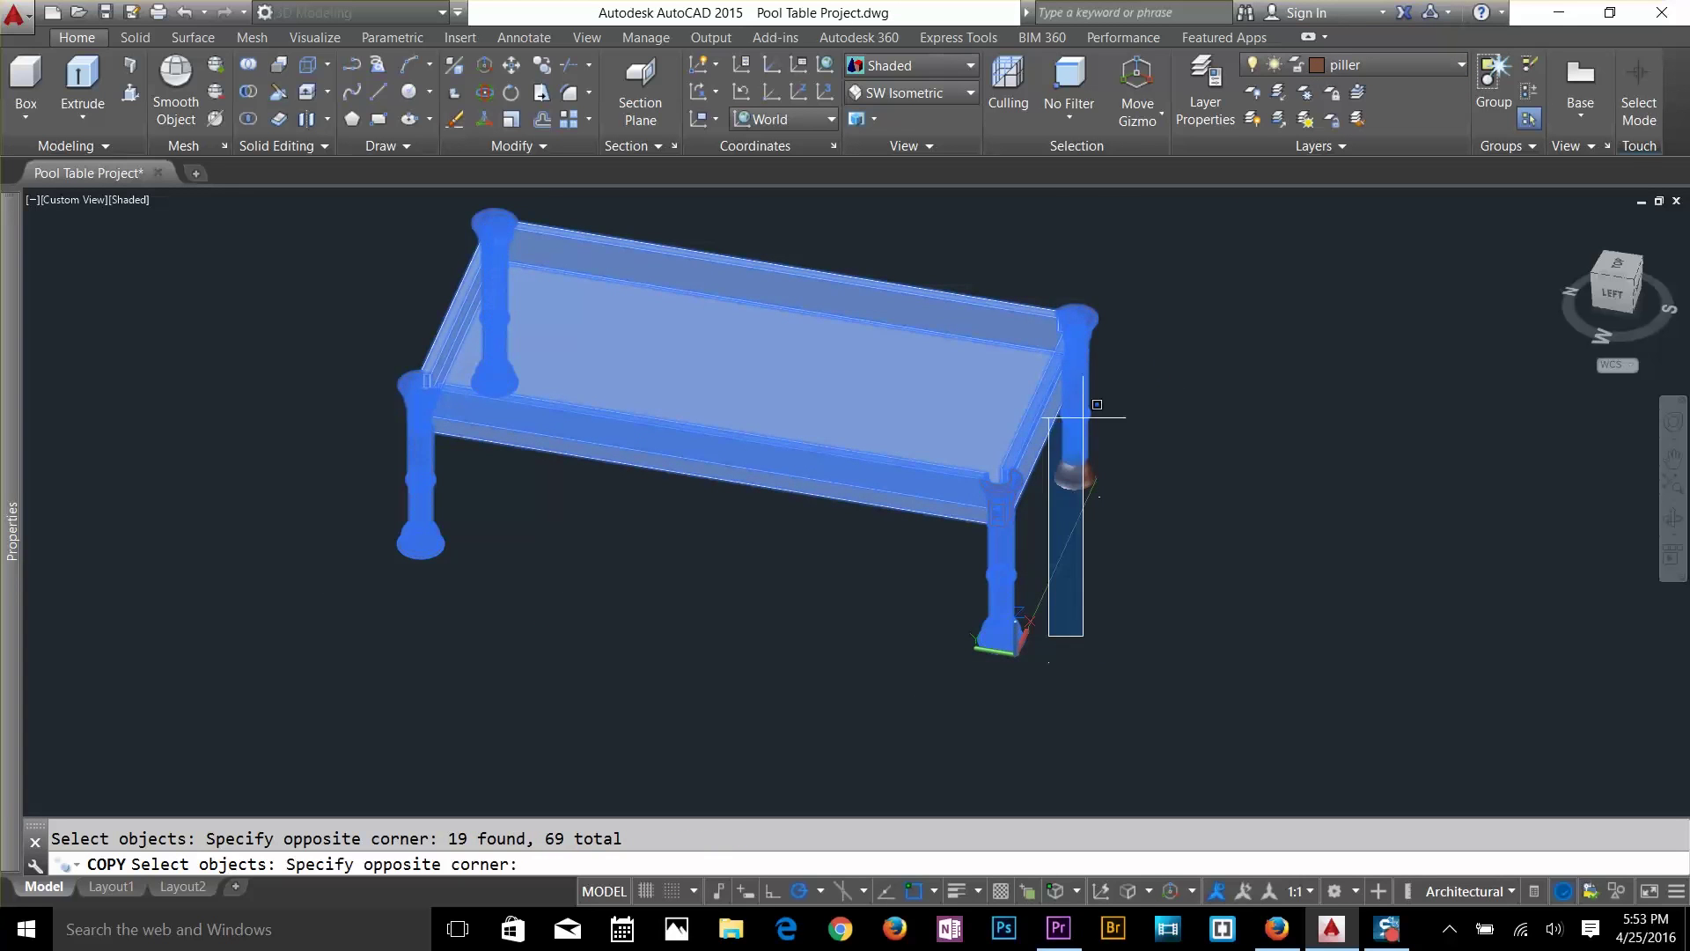
pyautogui.click(1153, 251)
pyautogui.press('Return')
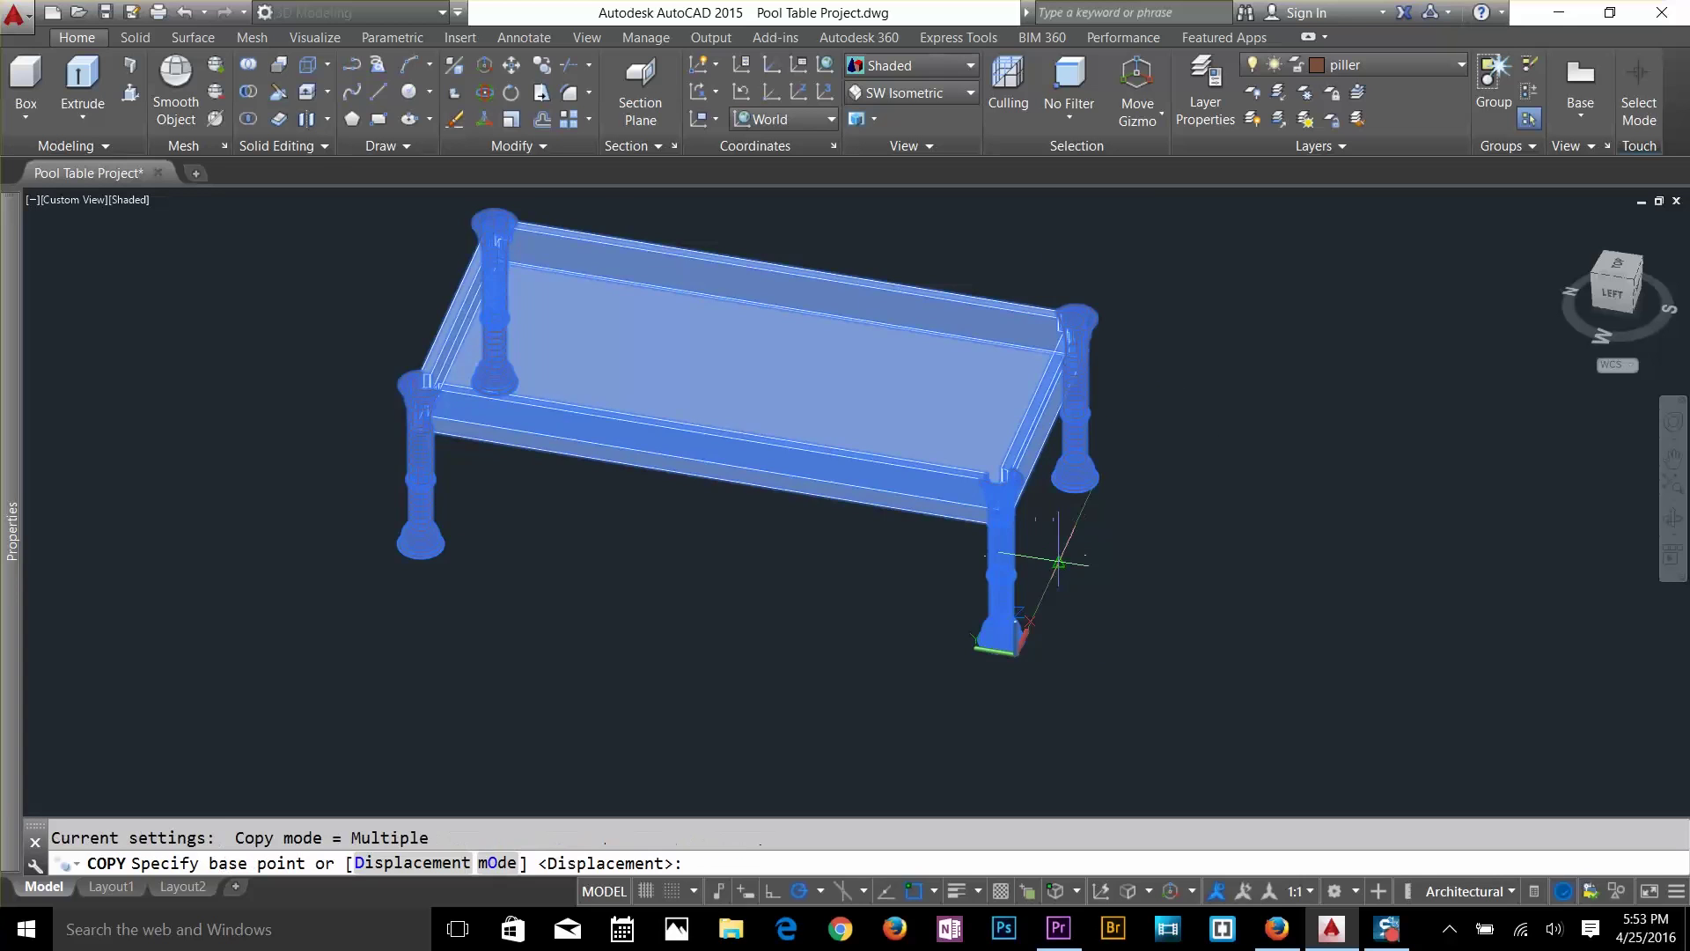
pyautogui.click(1059, 562)
pyautogui.scroll(-6, 1063, 555)
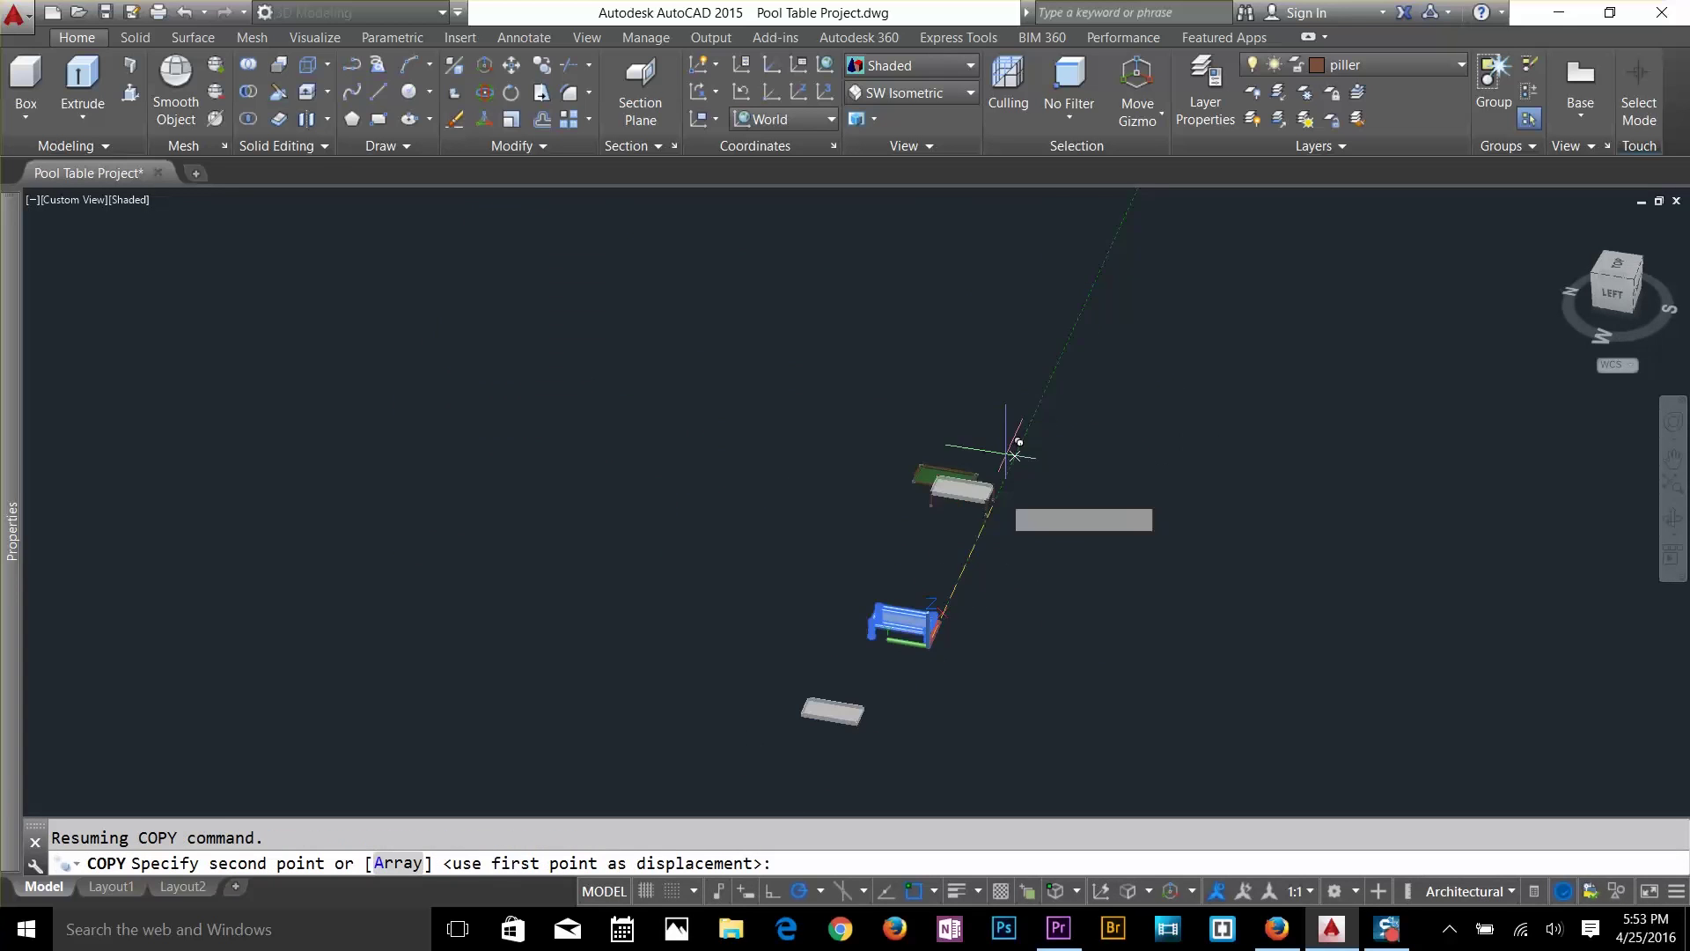
pyautogui.scroll(7, 1016, 442)
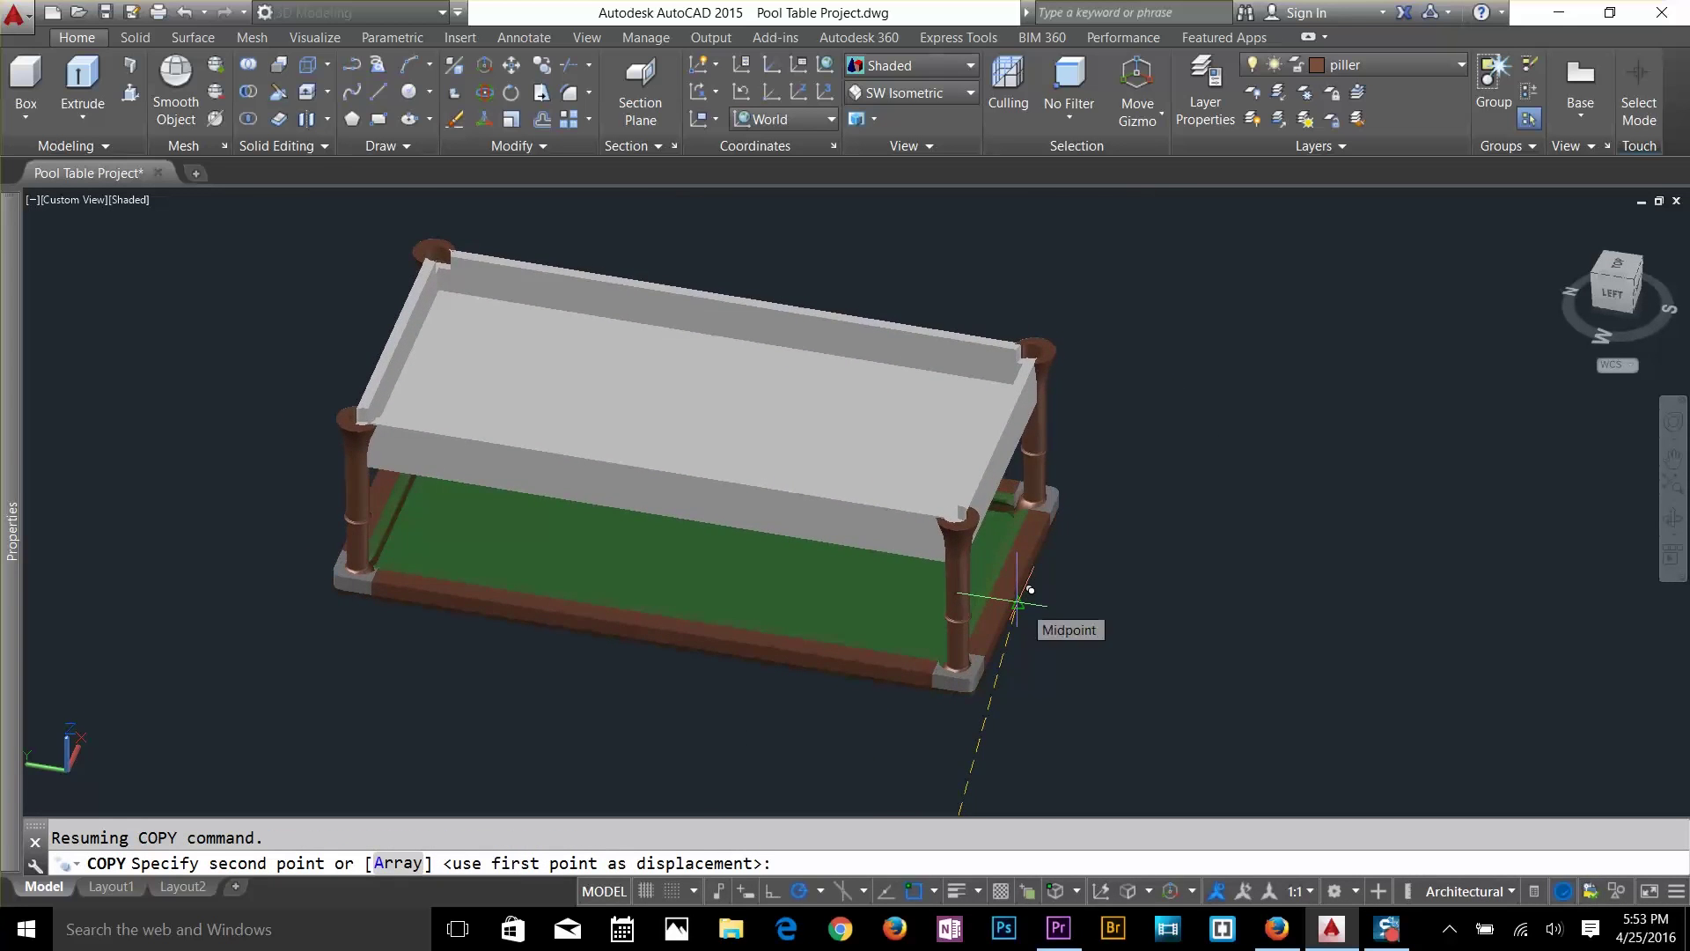
pyautogui.click(1018, 602)
pyautogui.press('Escape')
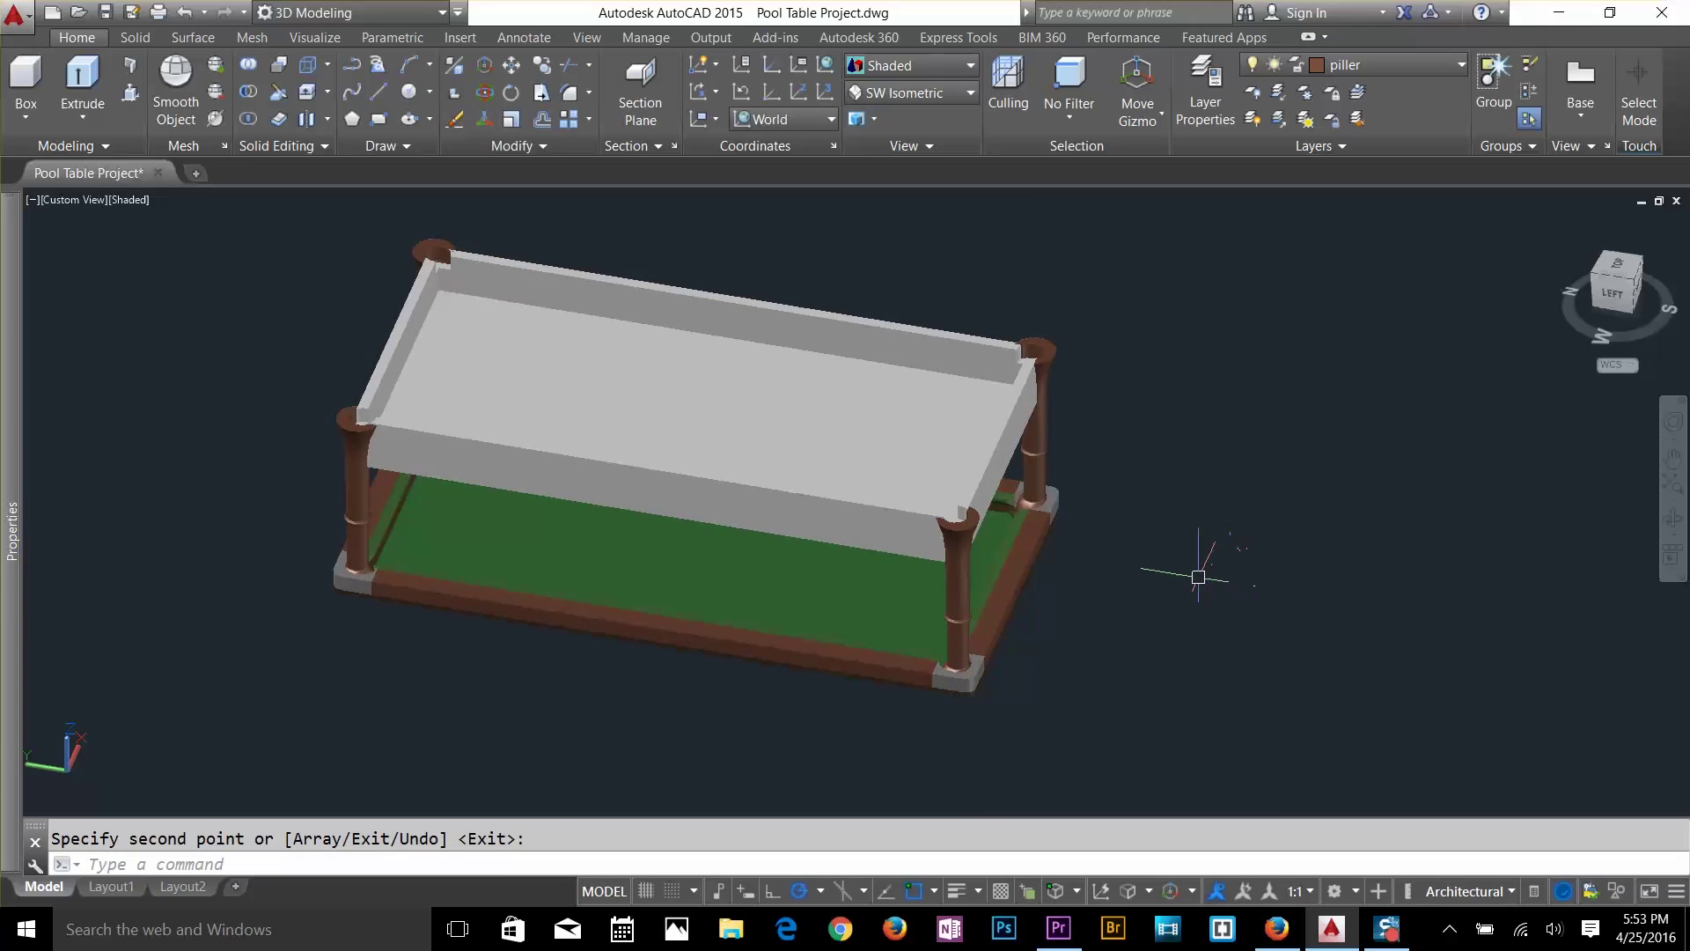
pyautogui.write('M')
pyautogui.press('Return')
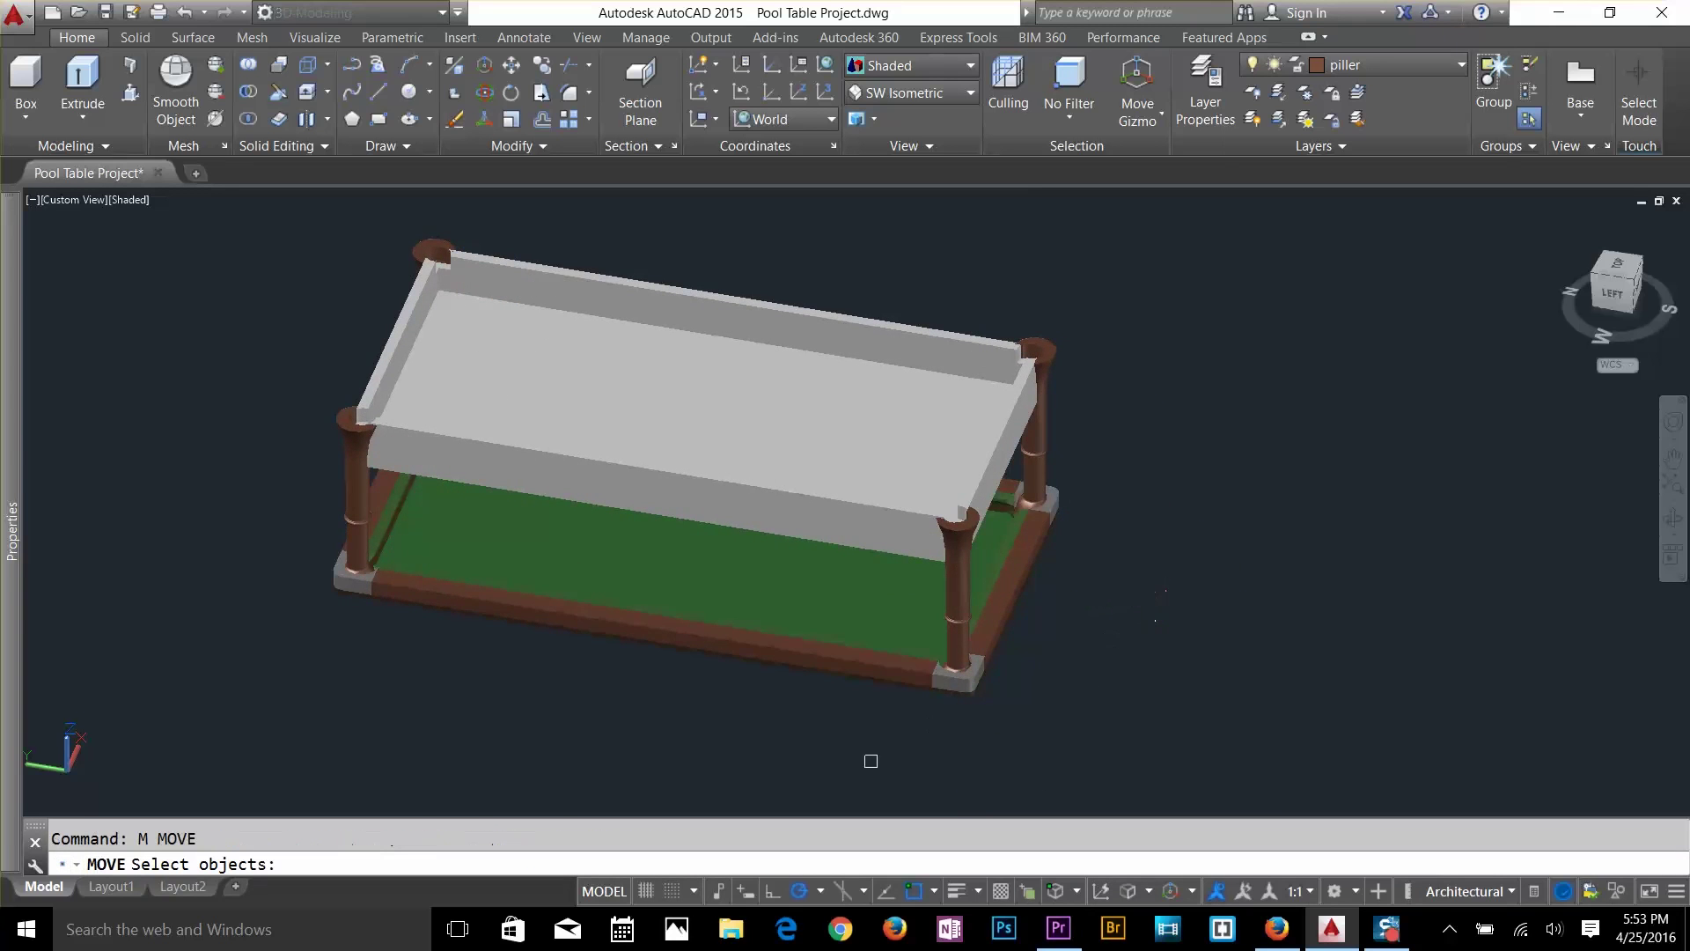
pyautogui.click(1040, 620)
pyautogui.click(869, 704)
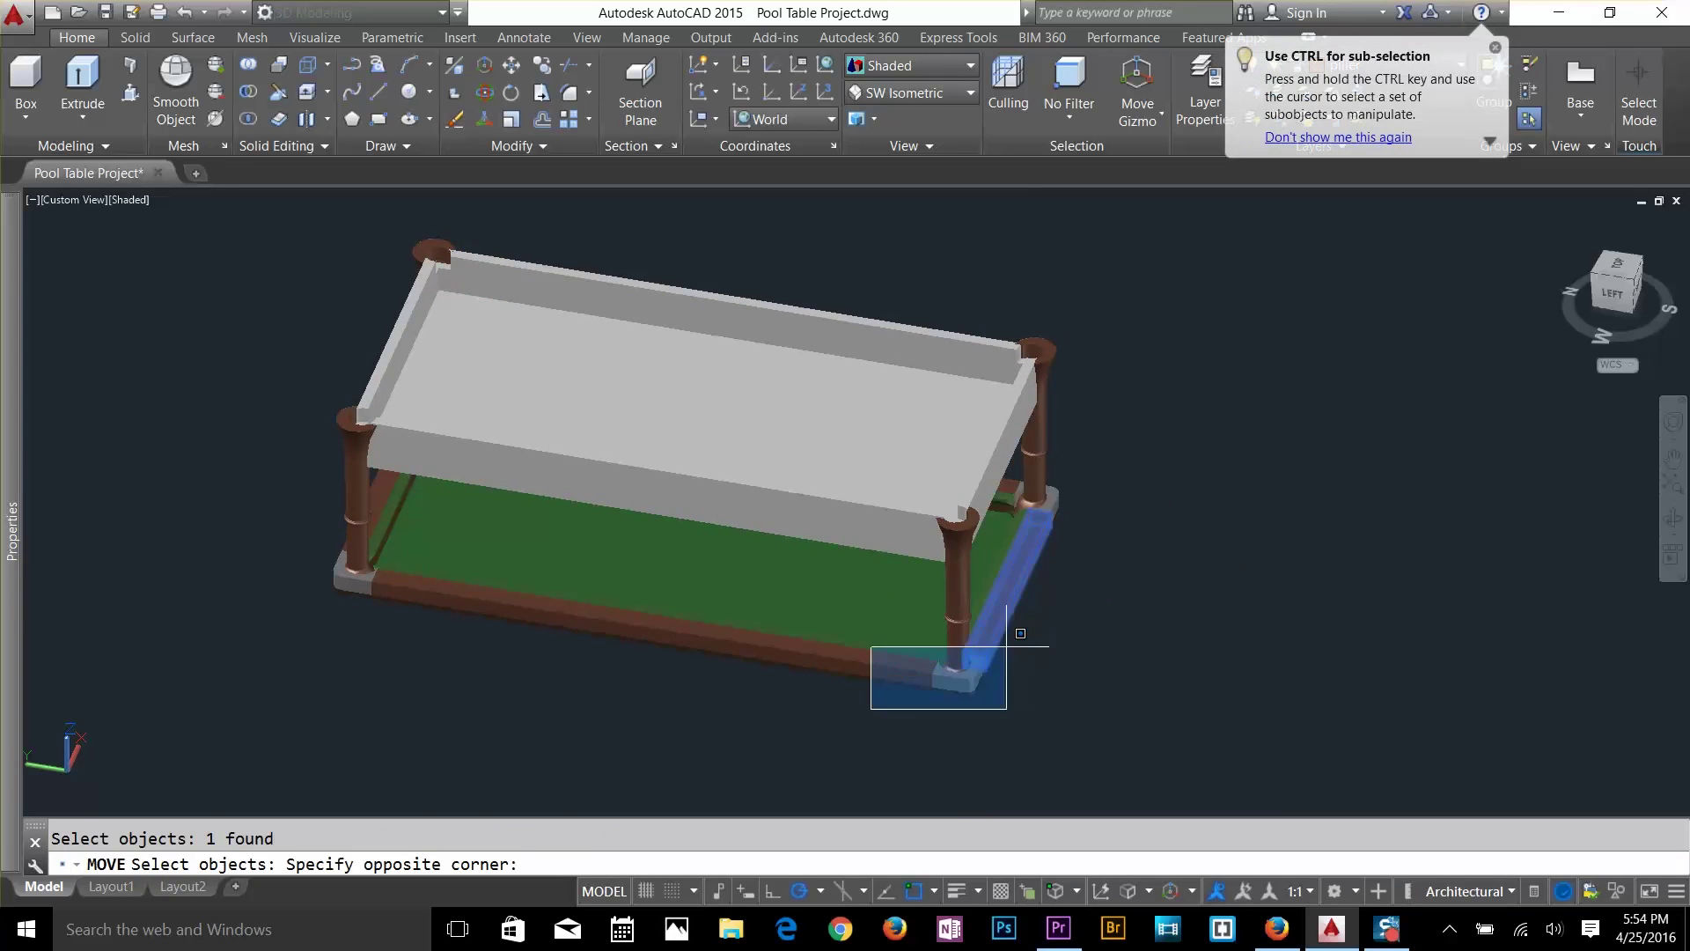
pyautogui.click(1047, 608)
pyautogui.click(831, 730)
pyautogui.click(652, 581)
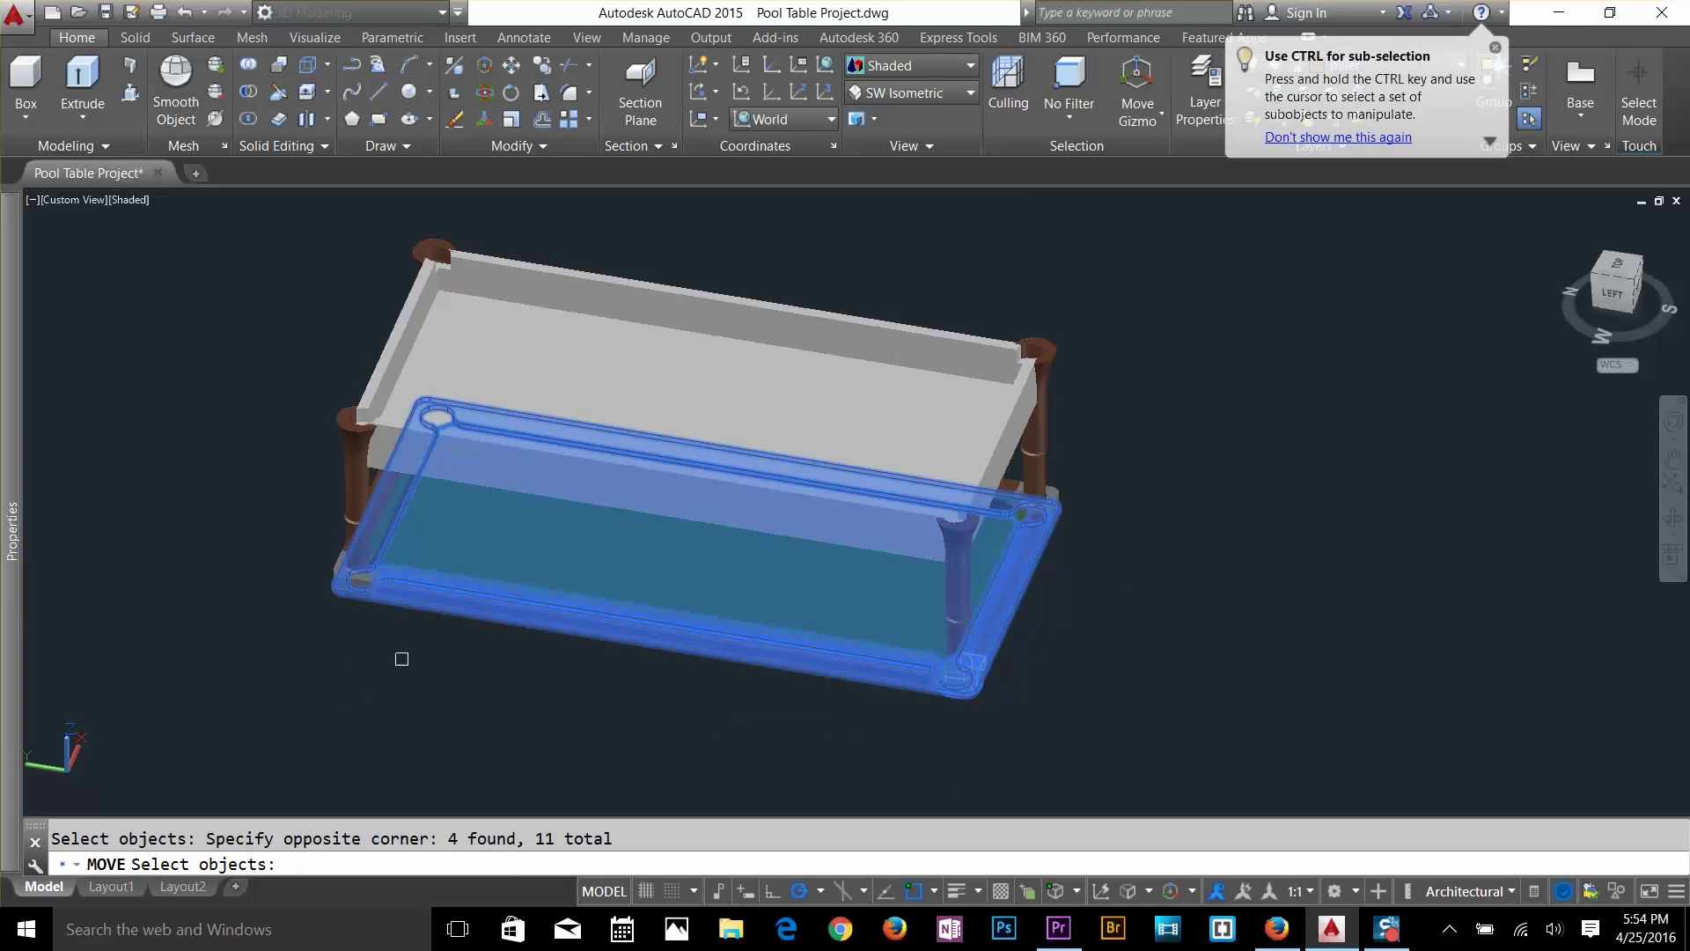
pyautogui.keyDown('shift'); pyautogui.moveTo(895, 637); pyautogui.dragTo(868, 642, button='middle'); pyautogui.keyUp('shift')
pyautogui.keyDown('shift'); pyautogui.rightClick(869, 642); pyautogui.keyUp('shift')
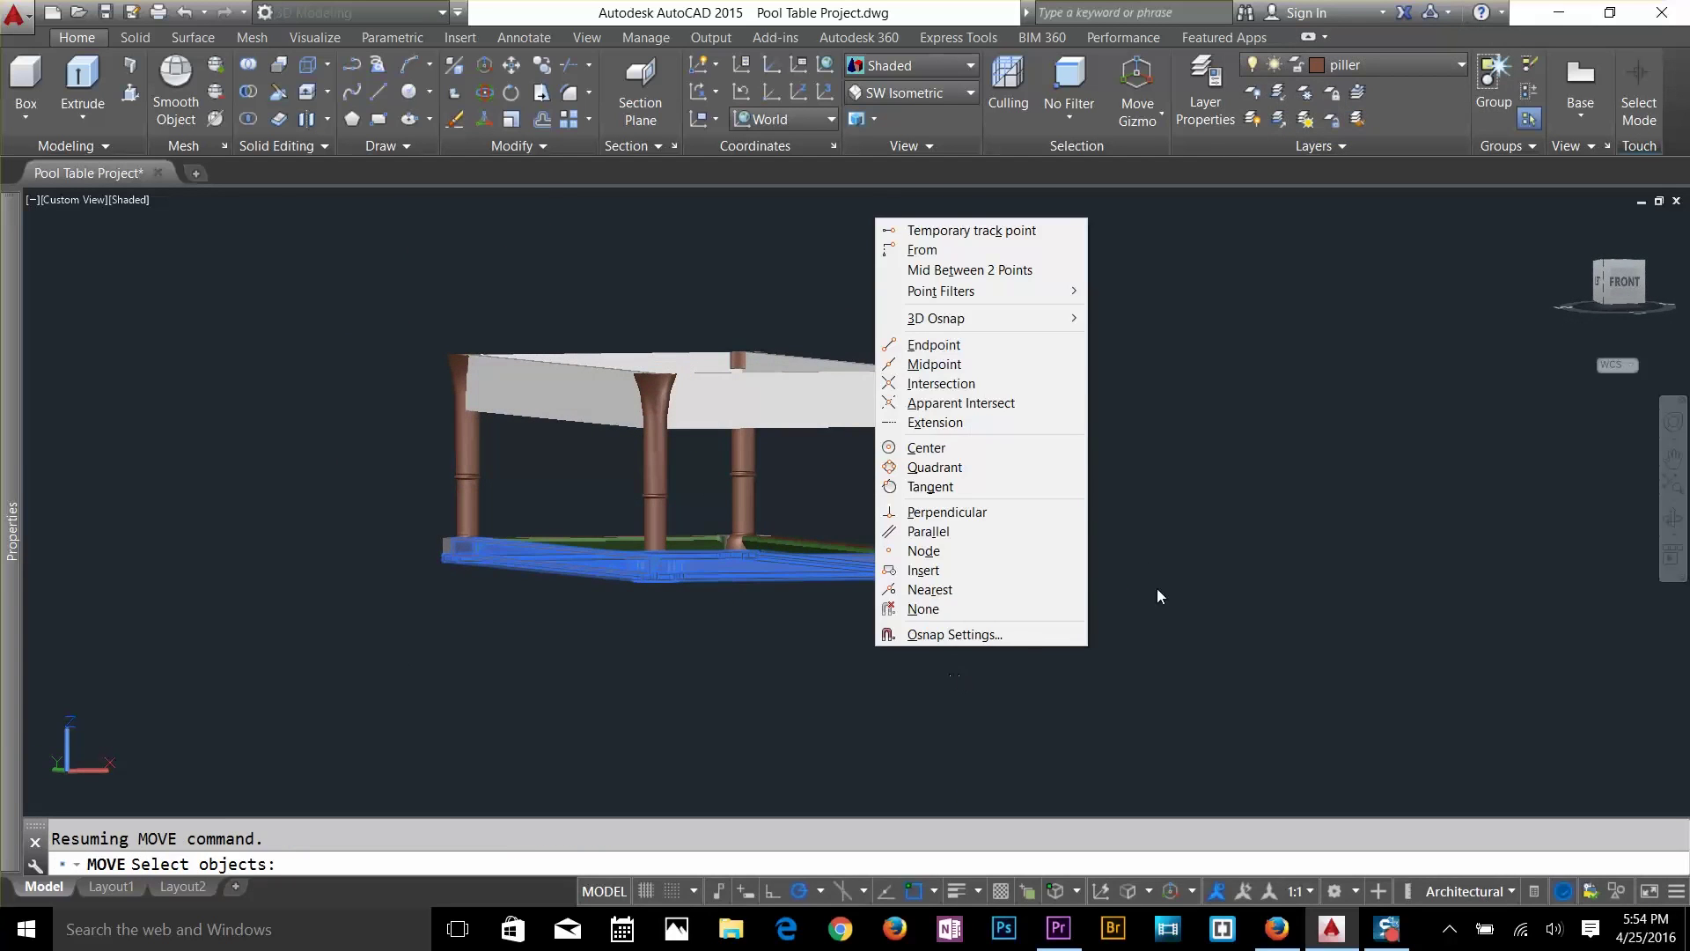
pyautogui.press('Escape')
pyautogui.press('Escape')
# Make the bed layer current and turn off the piller layer.
pyautogui.click(1391, 64)
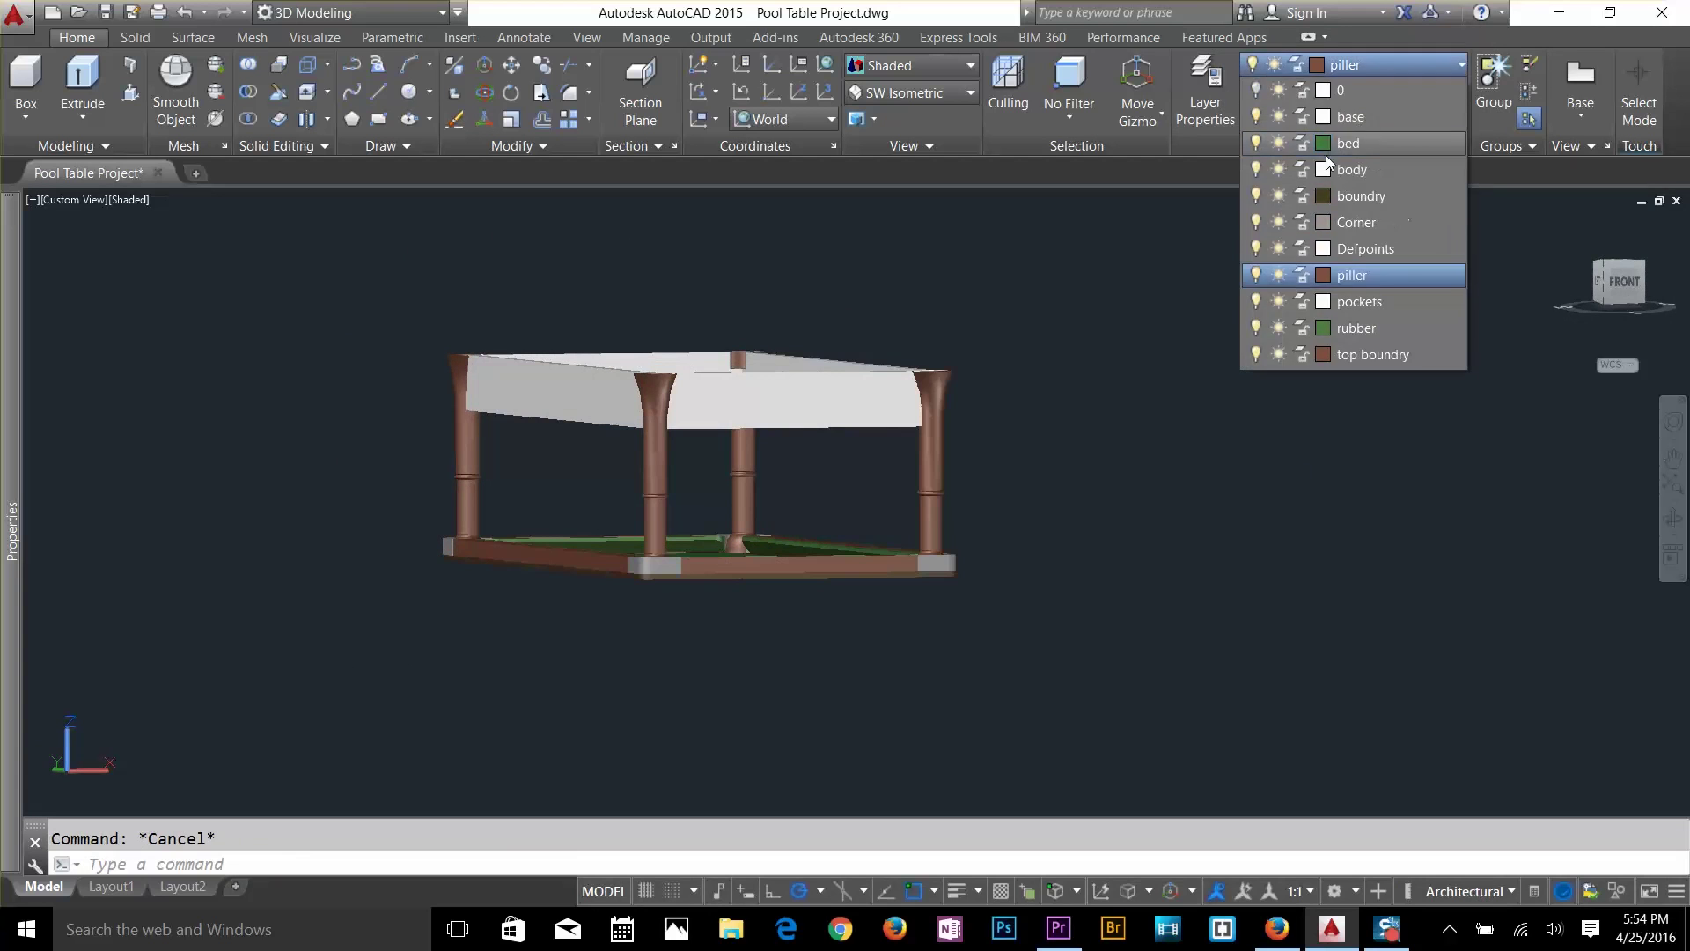
pyautogui.click(1286, 149)
pyautogui.press('Return')
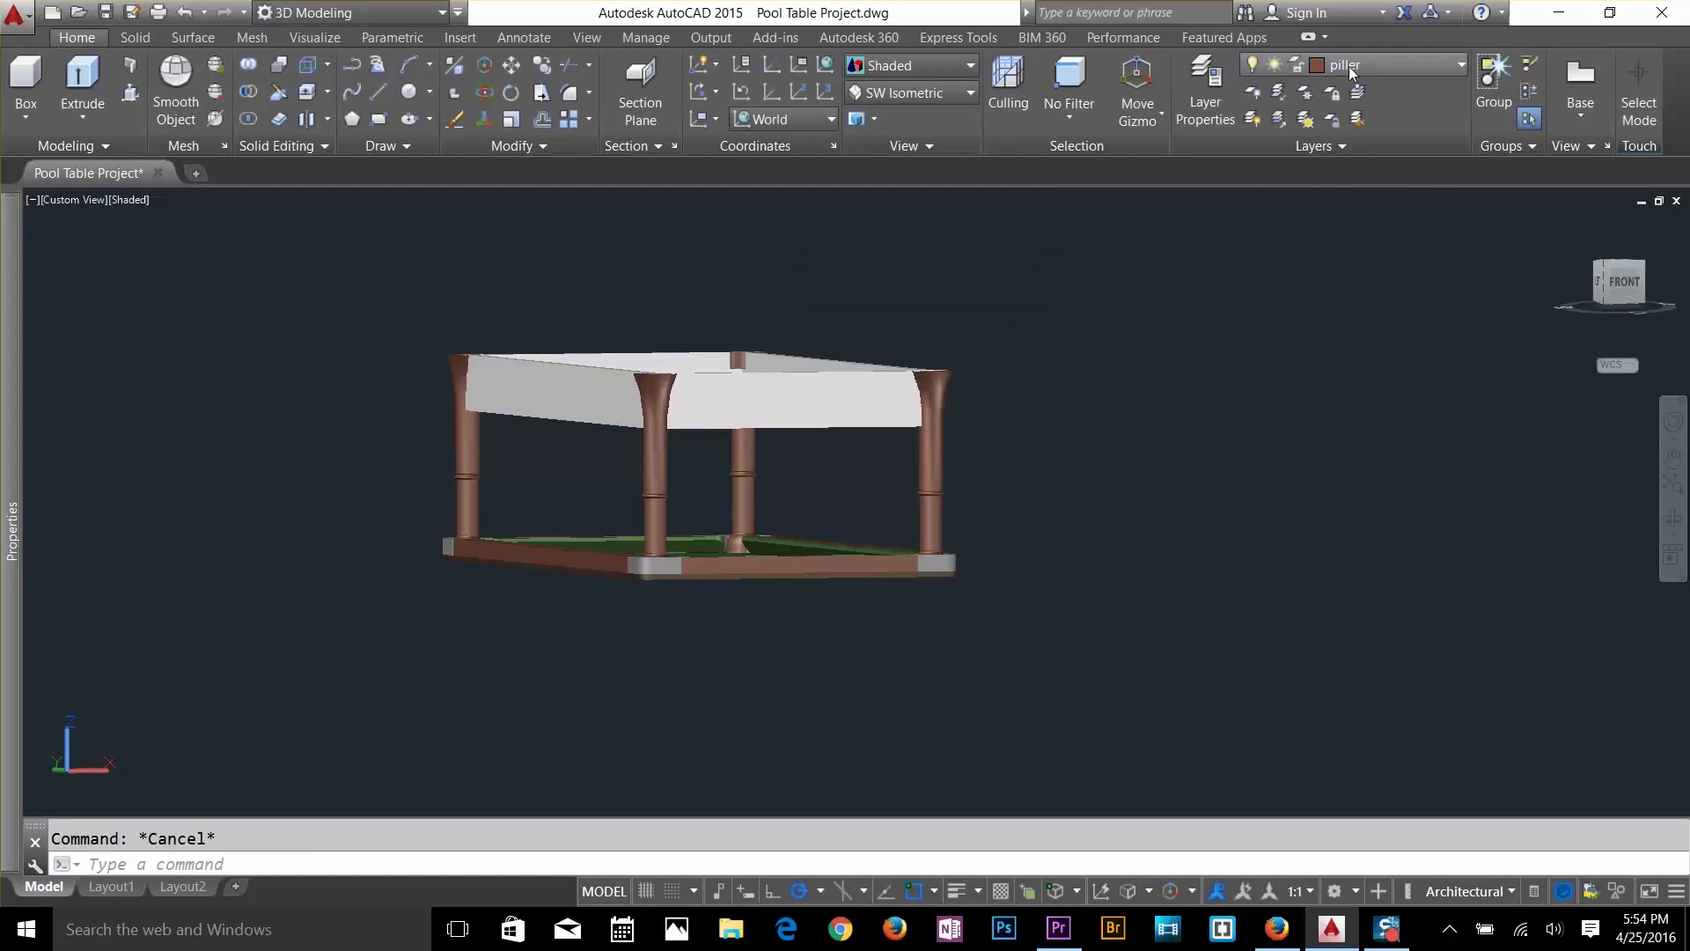
pyautogui.click(1366, 145)
pyautogui.click(1375, 66)
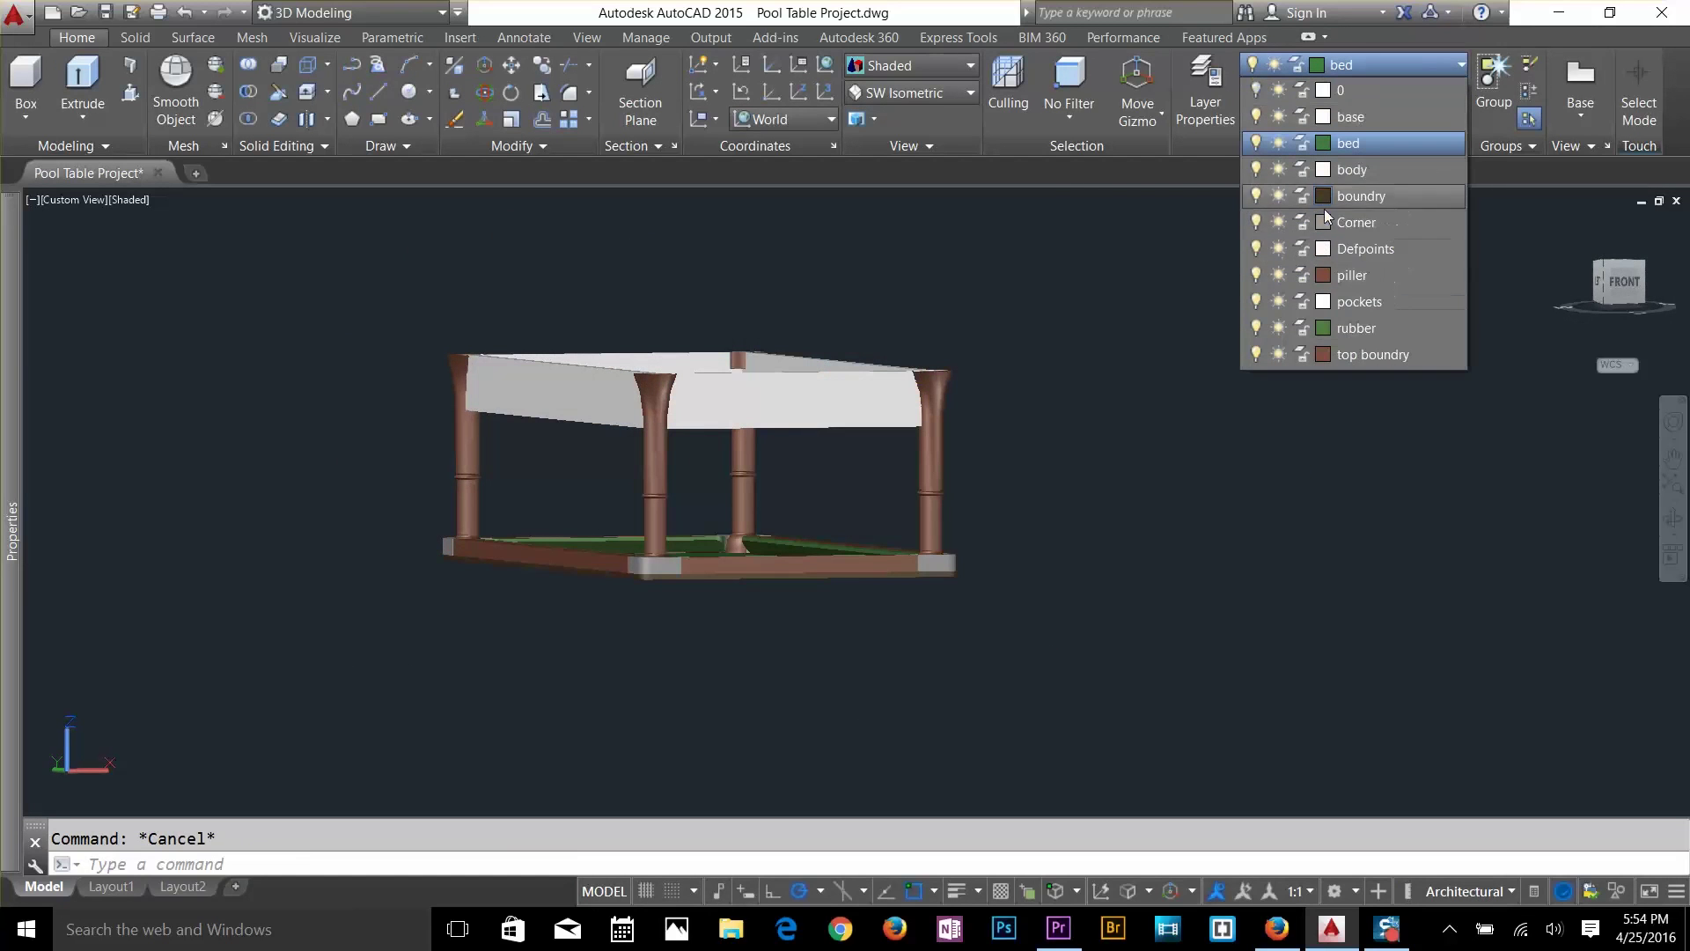
pyautogui.click(1255, 275)
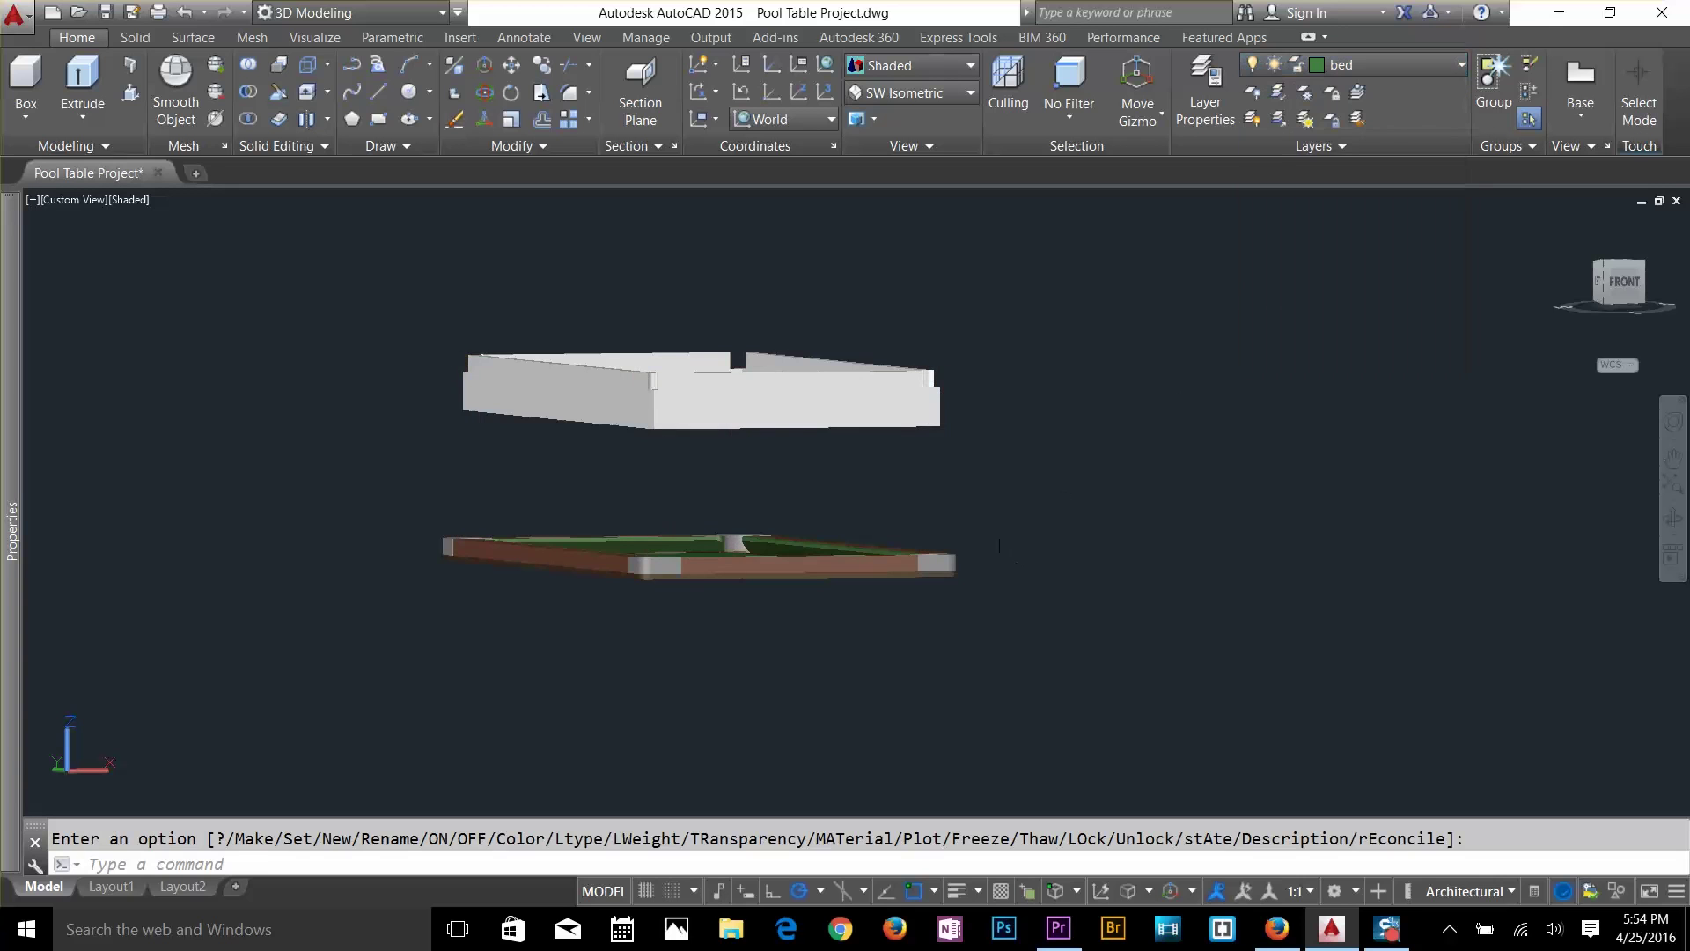
pyautogui.press('Escape')
# Move the whole green bed assembly with its frame and corners up onto the table body by the displacement 0,0,3'1.
pyautogui.scroll(2, 752, 558)
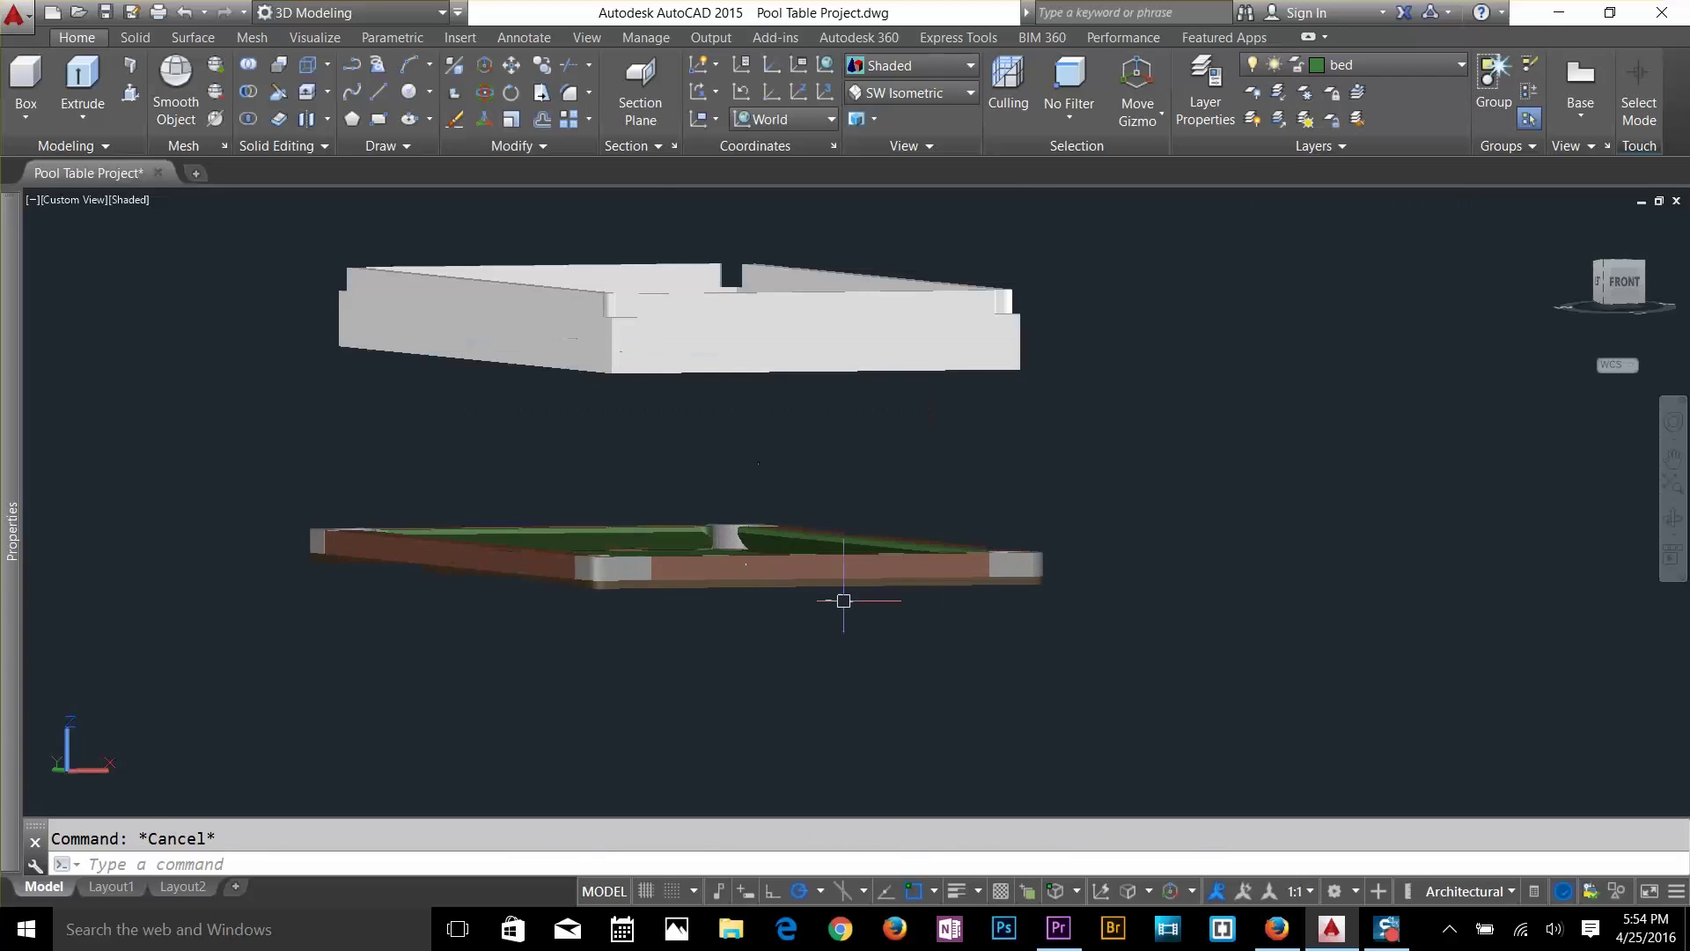
pyautogui.keyDown('shift'); pyautogui.moveTo(838, 593); pyautogui.dragTo(1043, 691, button='middle'); pyautogui.keyUp('shift')
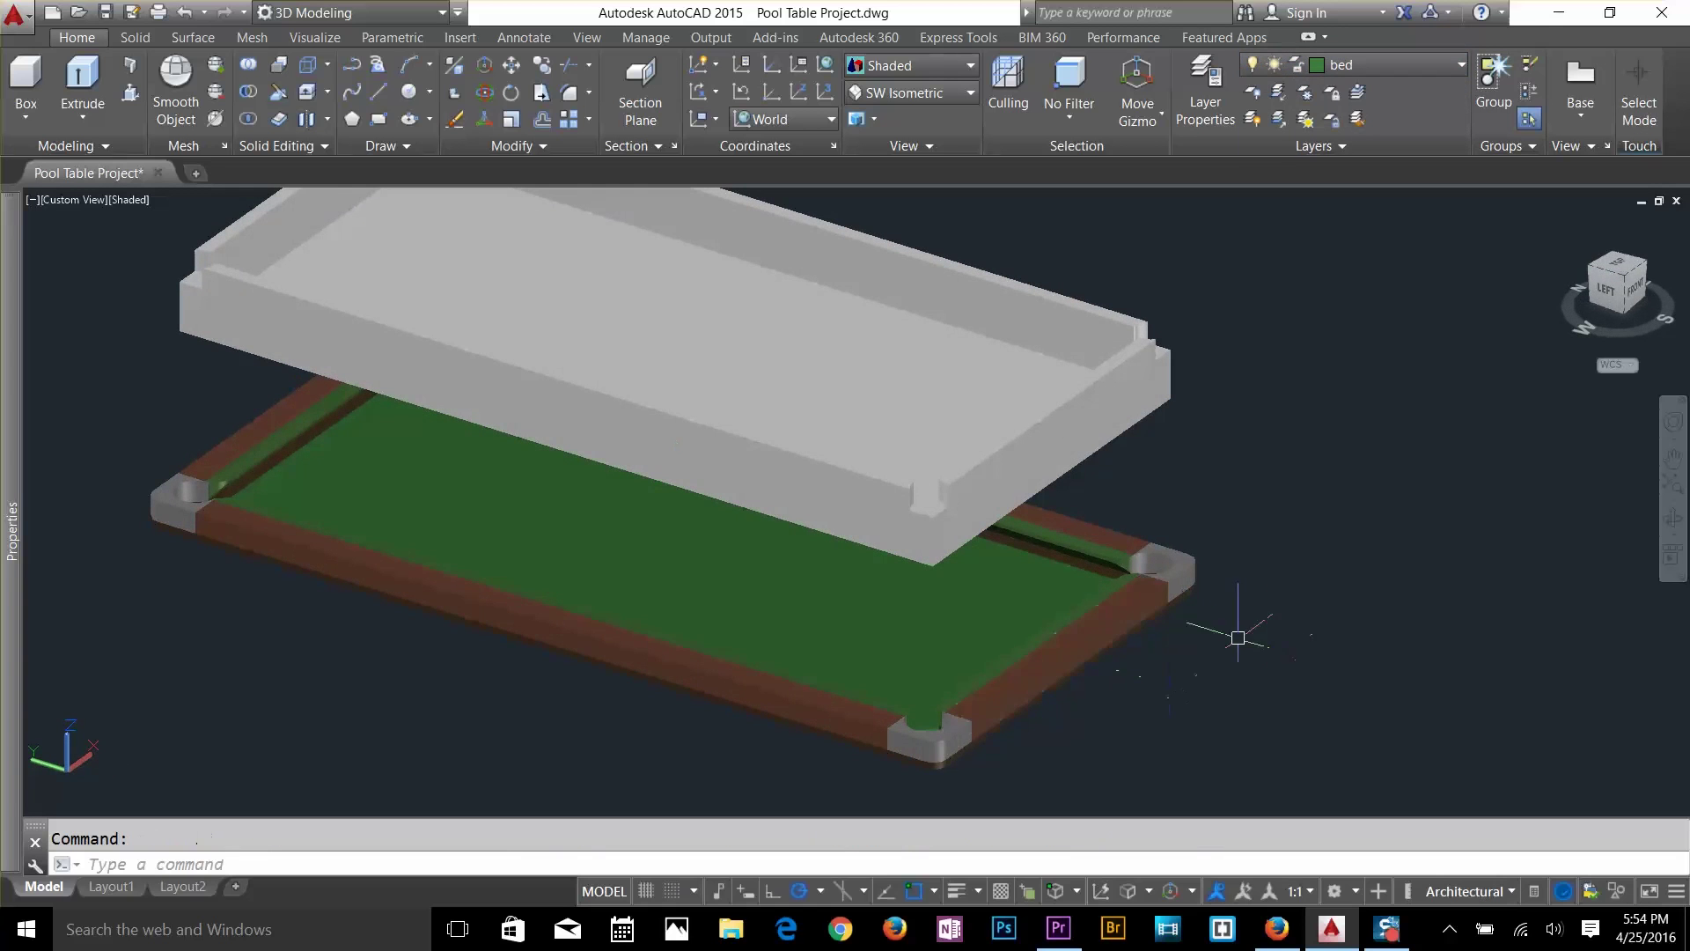
pyautogui.write('m')
pyautogui.press('Return')
pyautogui.click(1267, 483)
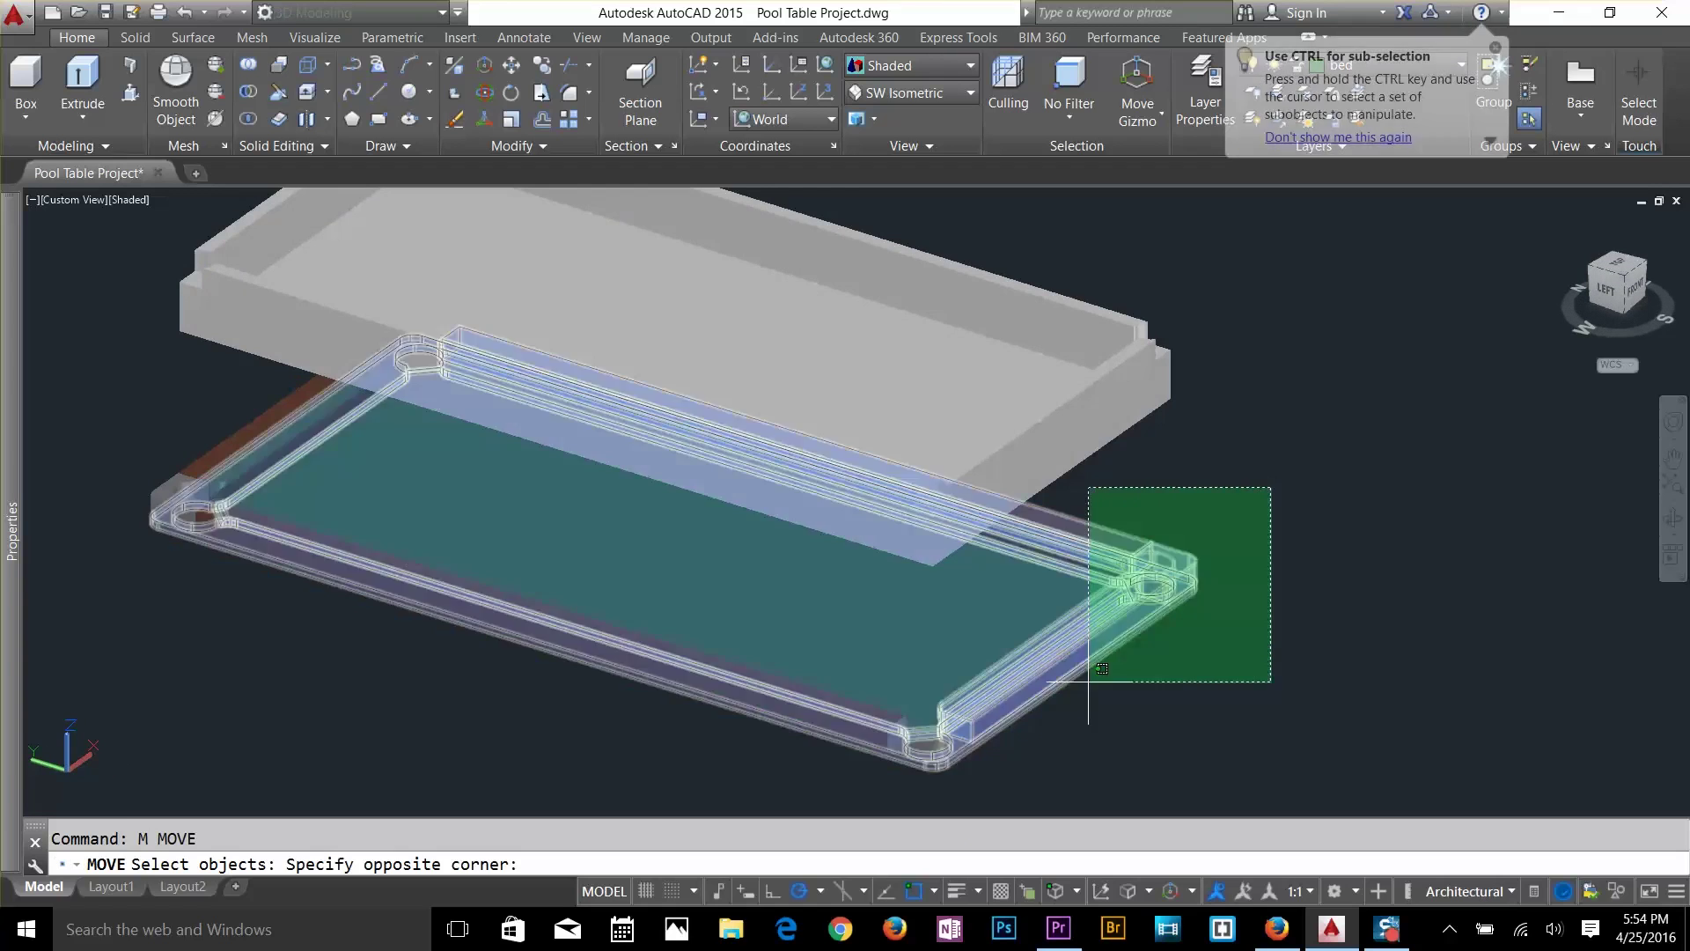
pyautogui.click(270, 612)
pyautogui.scroll(-3, 213, 618)
pyautogui.click(107, 484)
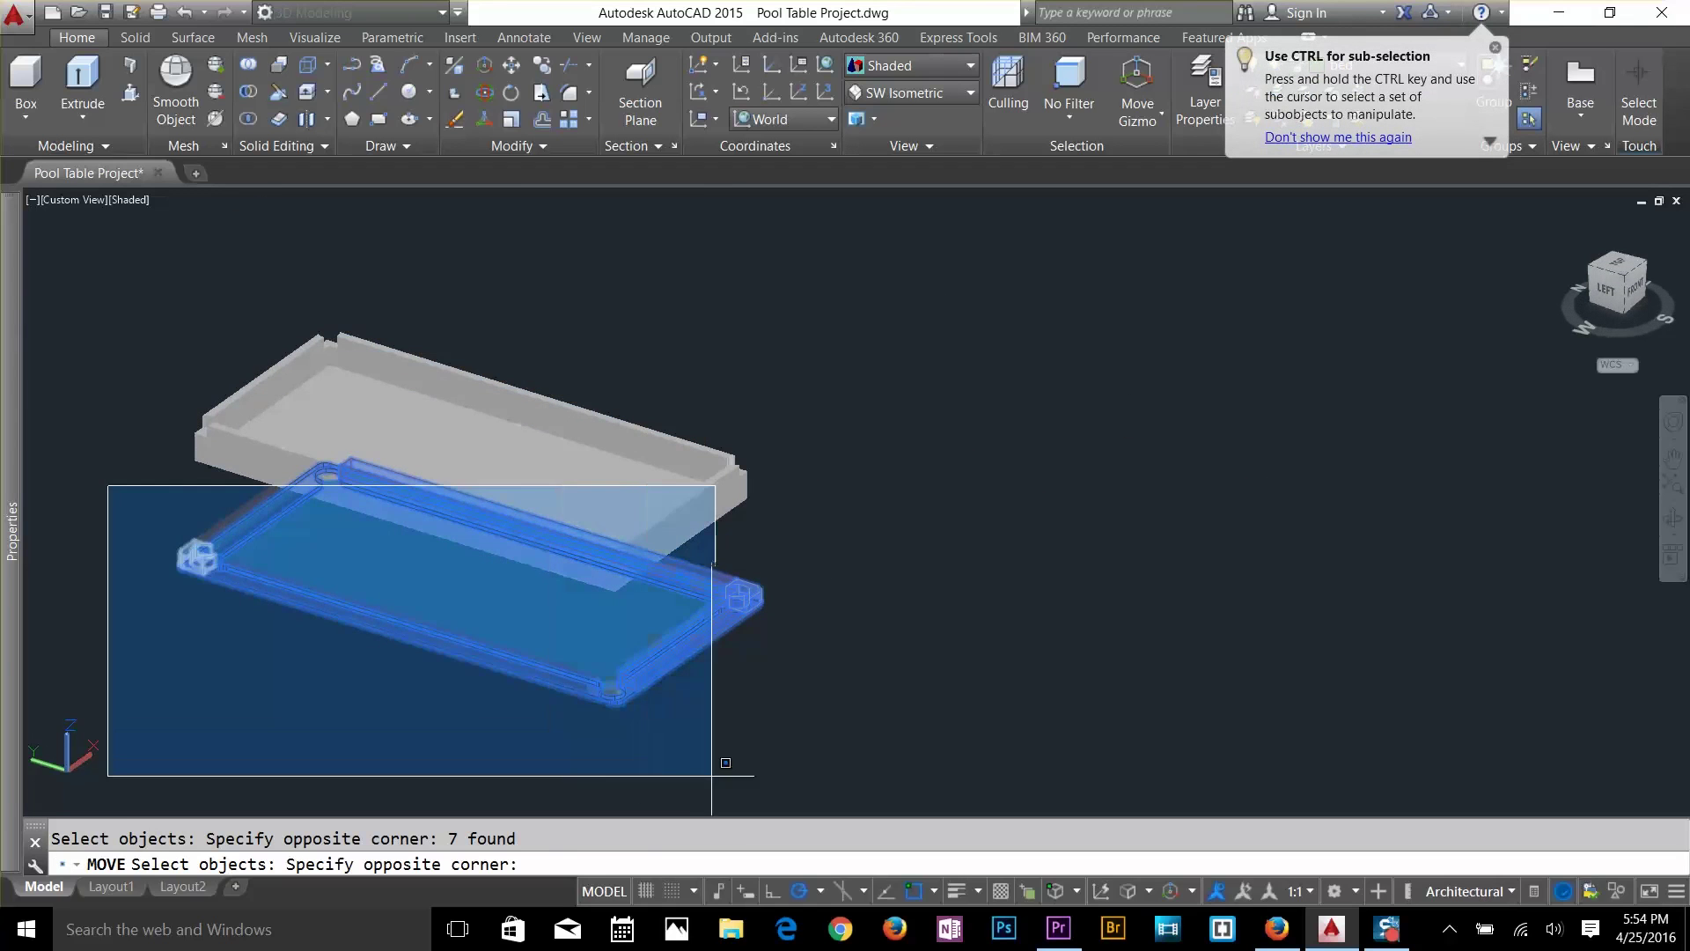
pyautogui.click(713, 766)
pyautogui.click(180, 652)
pyautogui.click(544, 297)
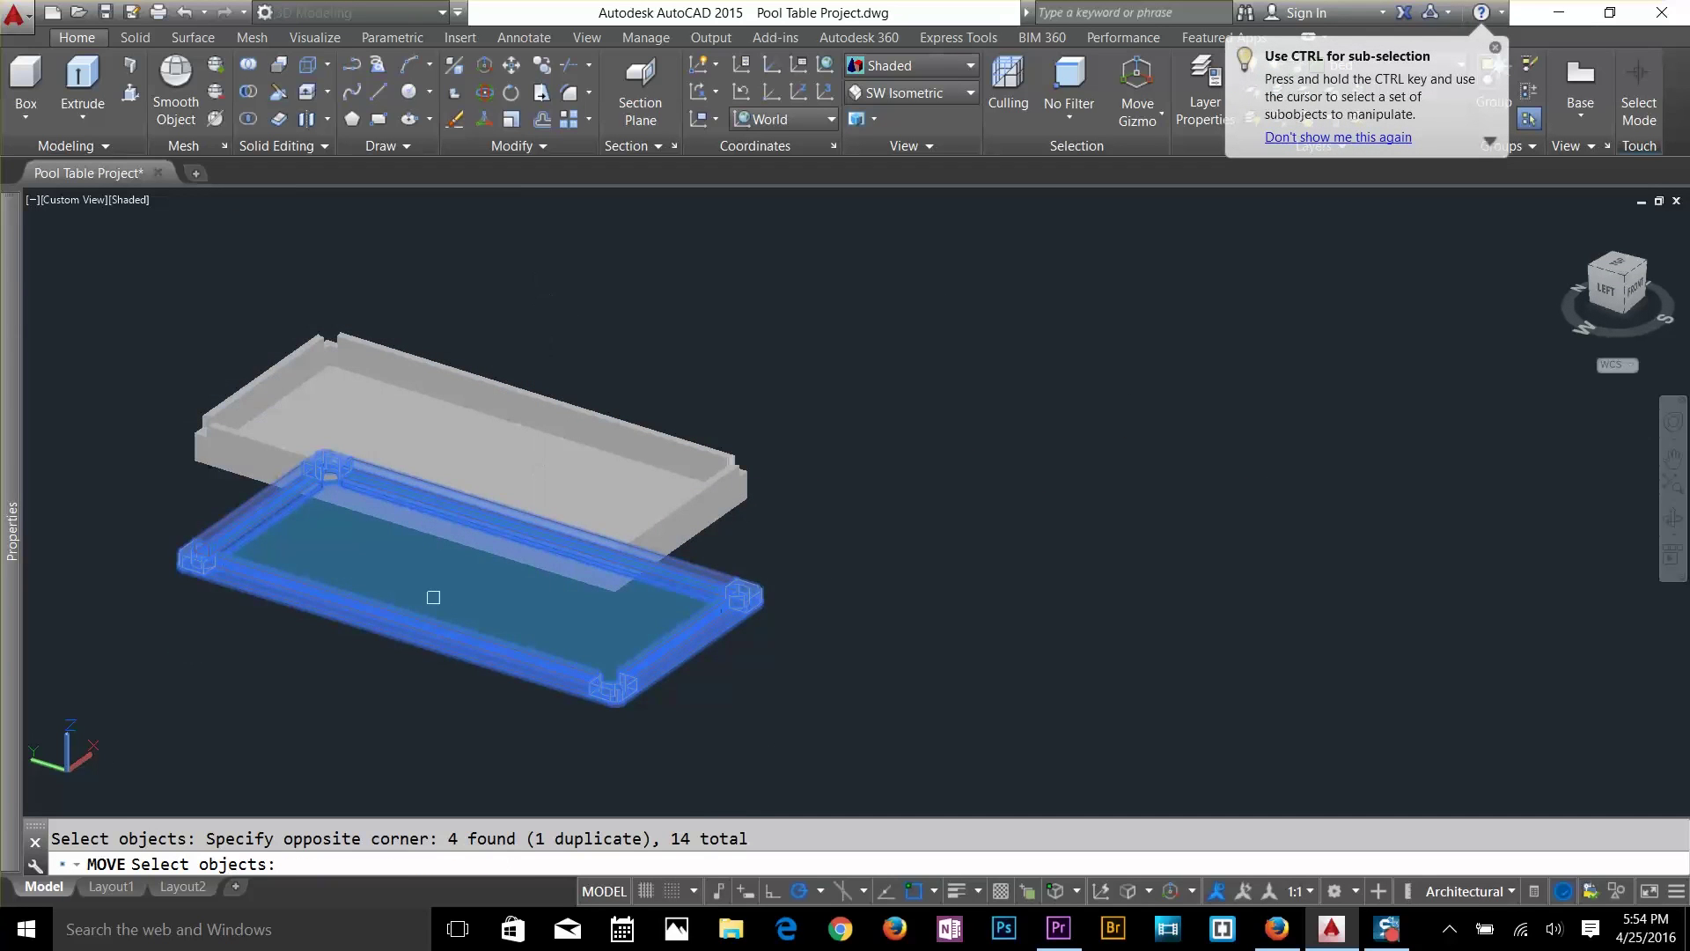
pyautogui.click(341, 716)
pyautogui.click(947, 491)
pyautogui.click(884, 539)
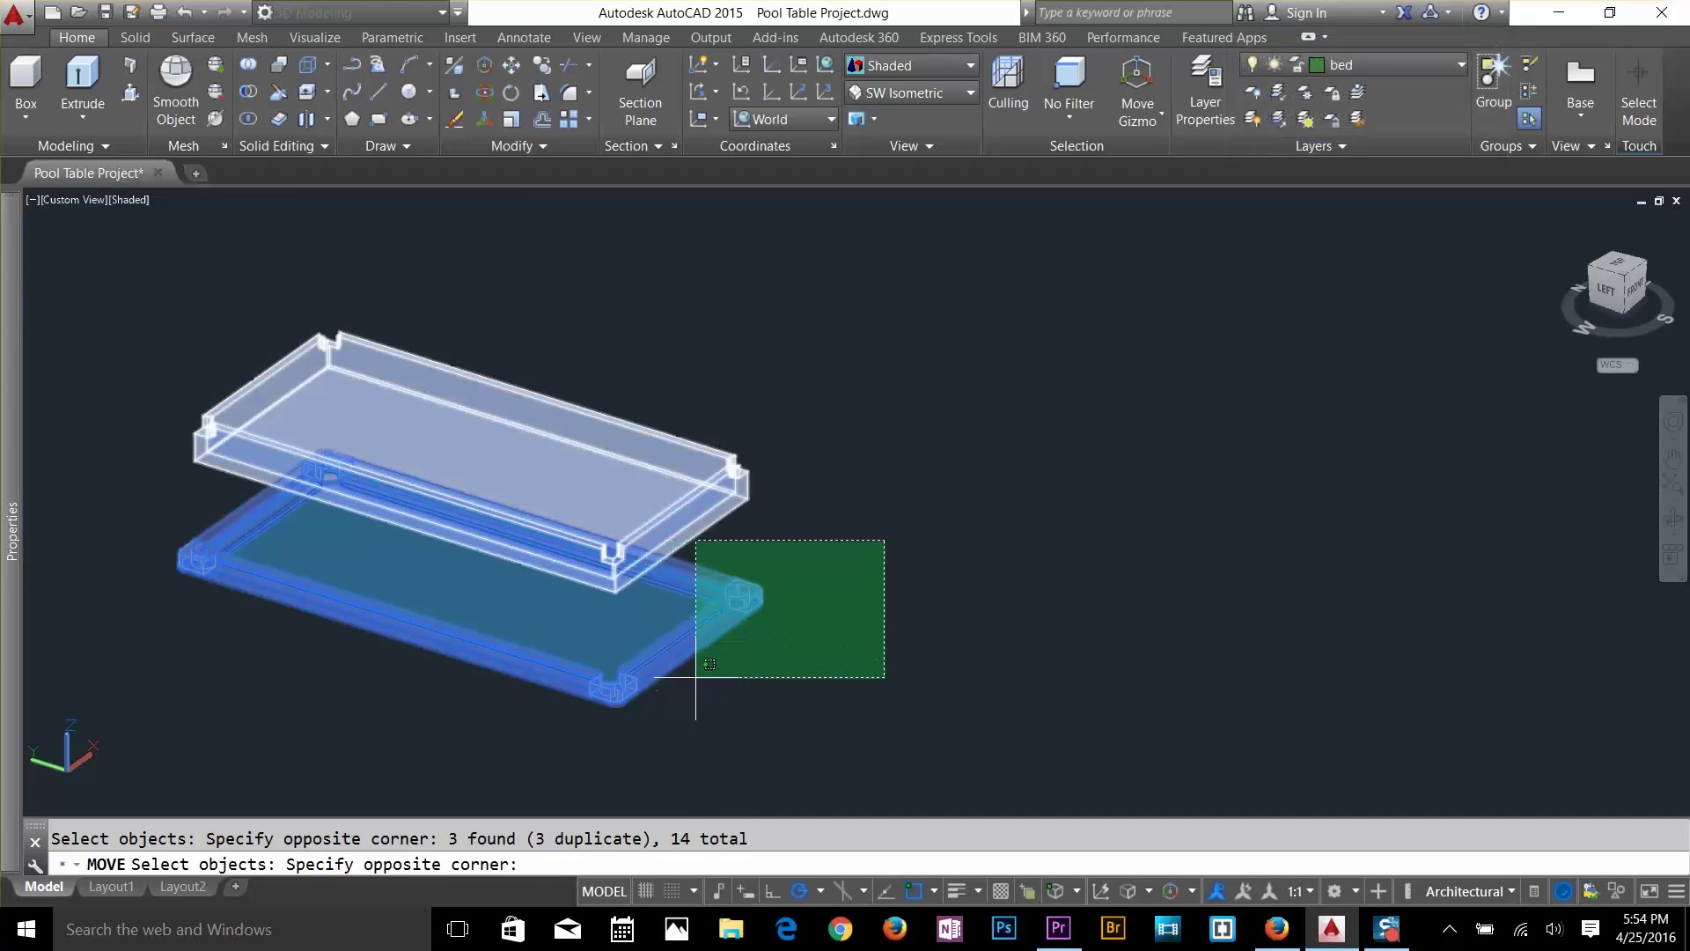
pyautogui.click(696, 676)
pyautogui.press('Return')
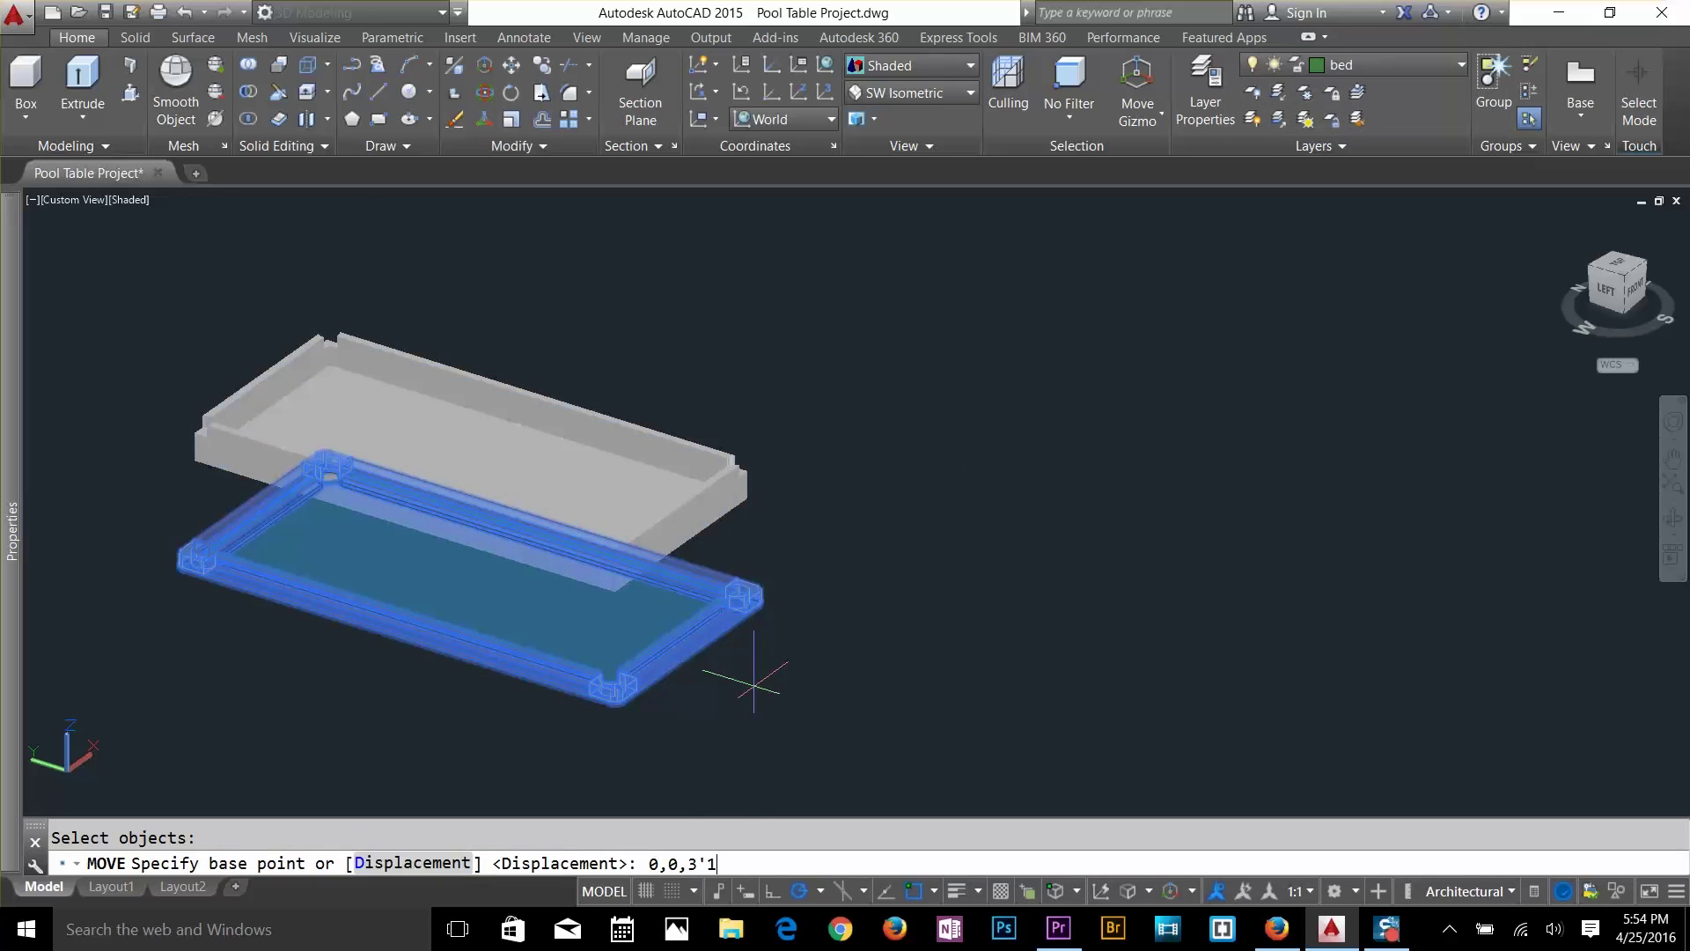
pyautogui.write("0,0,3'1")
pyautogui.press('Return')
pyautogui.scroll(3, 704, 511)
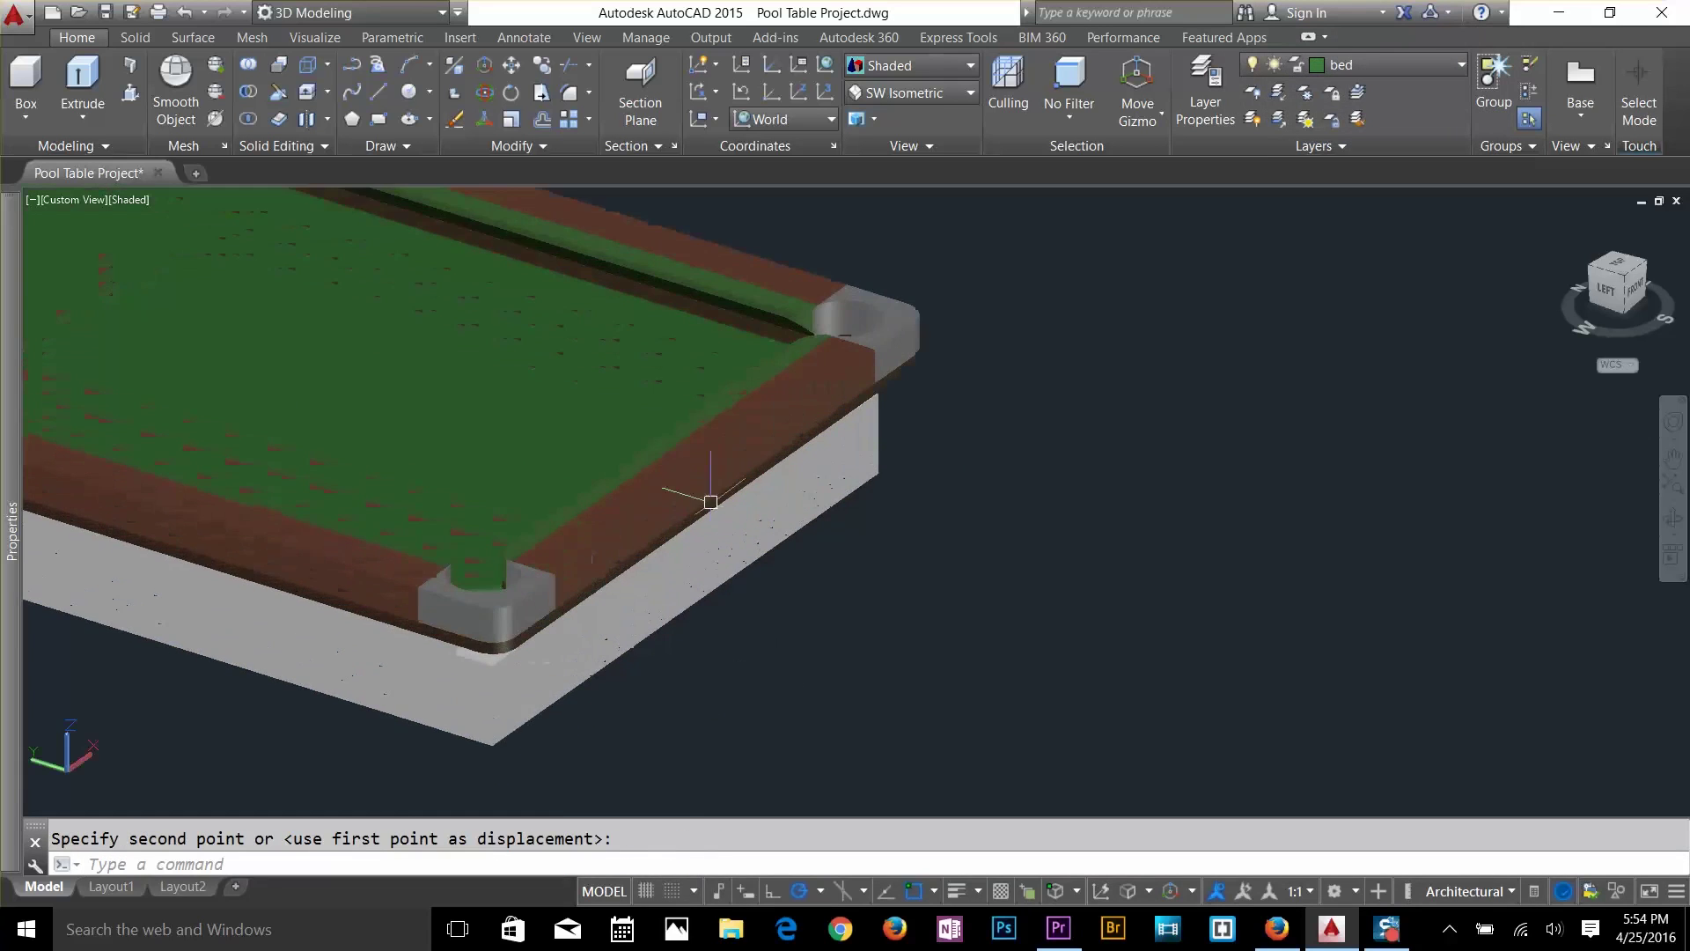
# Turn the piller layer back on and inspect how the legs meet the frame corners of the assembled table.
pyautogui.scroll(3, 916, 434)
pyautogui.moveTo(916, 434)
pyautogui.keyDown('shift'); pyautogui.mouseDown(button='middle')
pyautogui.moveTo(942, 335)
pyautogui.moveTo(1004, 343)
pyautogui.moveTo(995, 328)
pyautogui.moveTo(977, 377)
pyautogui.moveTo(920, 422)
pyautogui.mouseUp(button='middle'); pyautogui.keyUp('shift')
pyautogui.click(1302, 66)
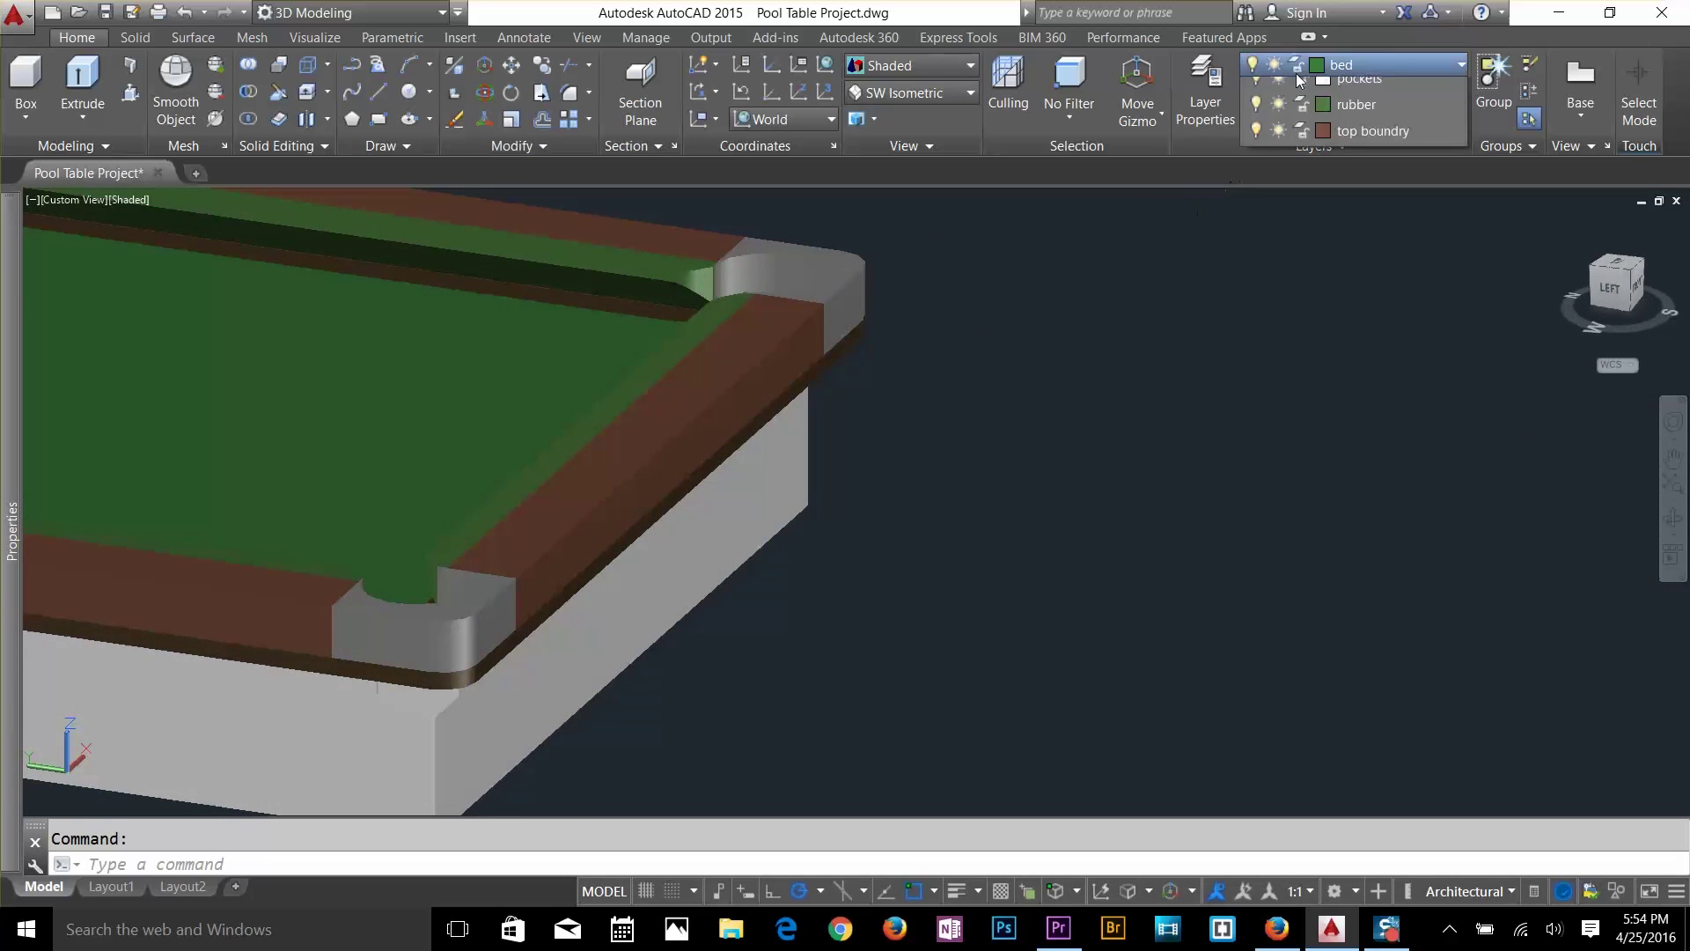
pyautogui.click(1256, 275)
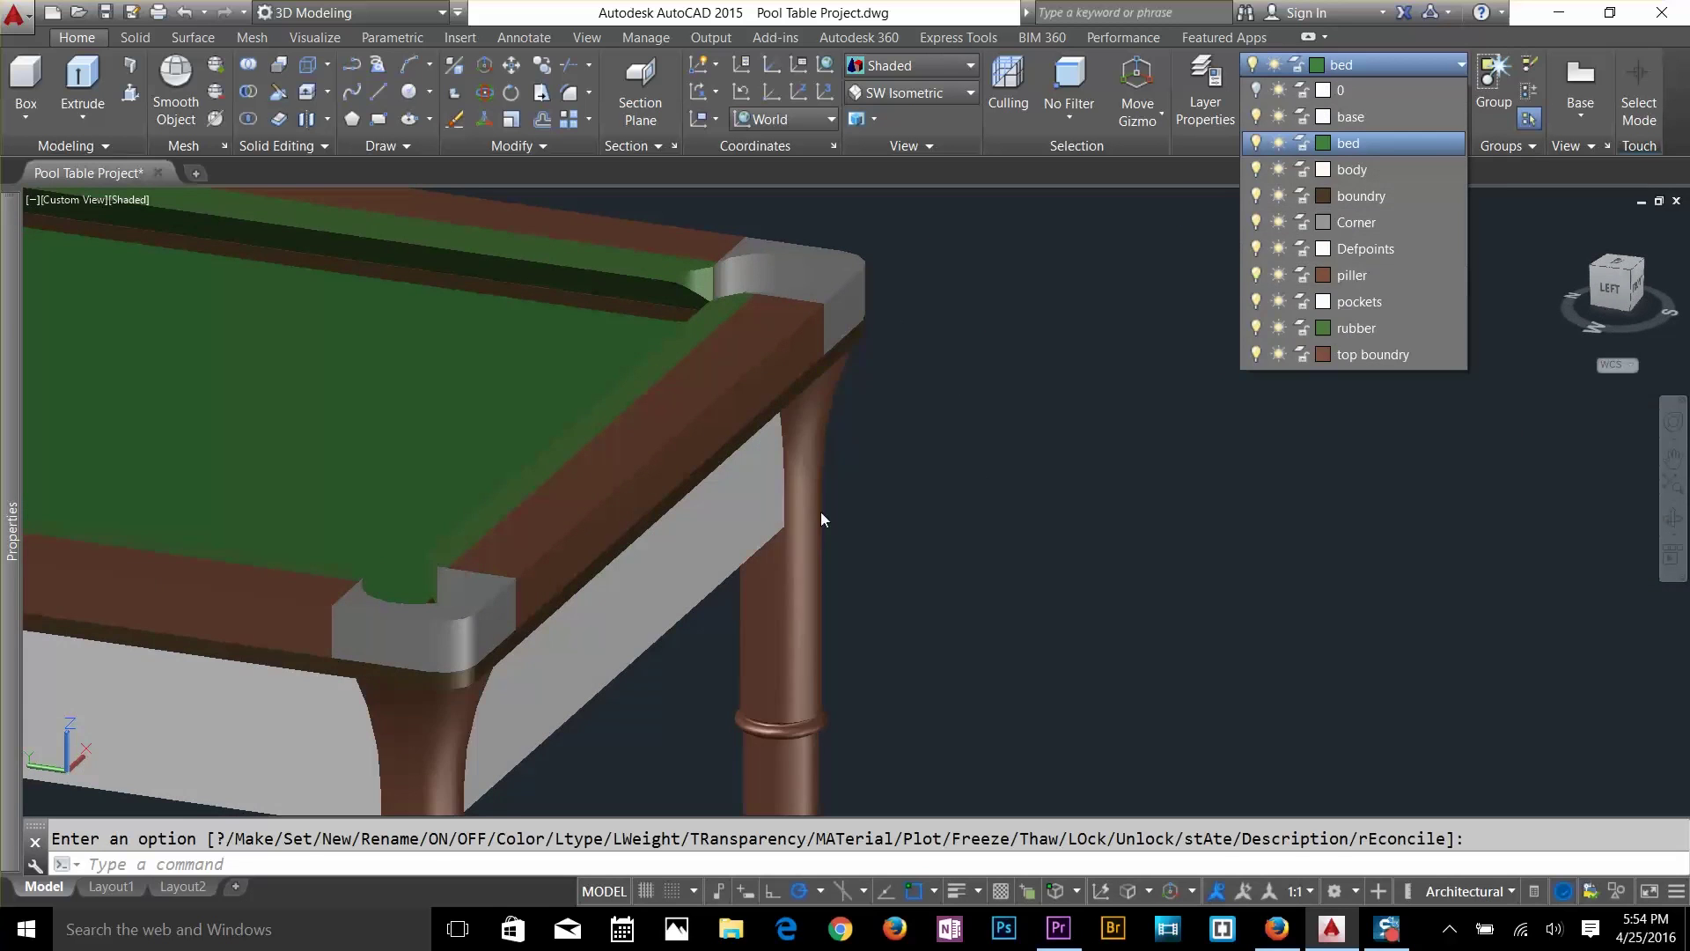
pyautogui.keyDown('shift'); pyautogui.moveTo(820, 511); pyautogui.dragTo(1039, 599, button='middle'); pyautogui.keyUp('shift')
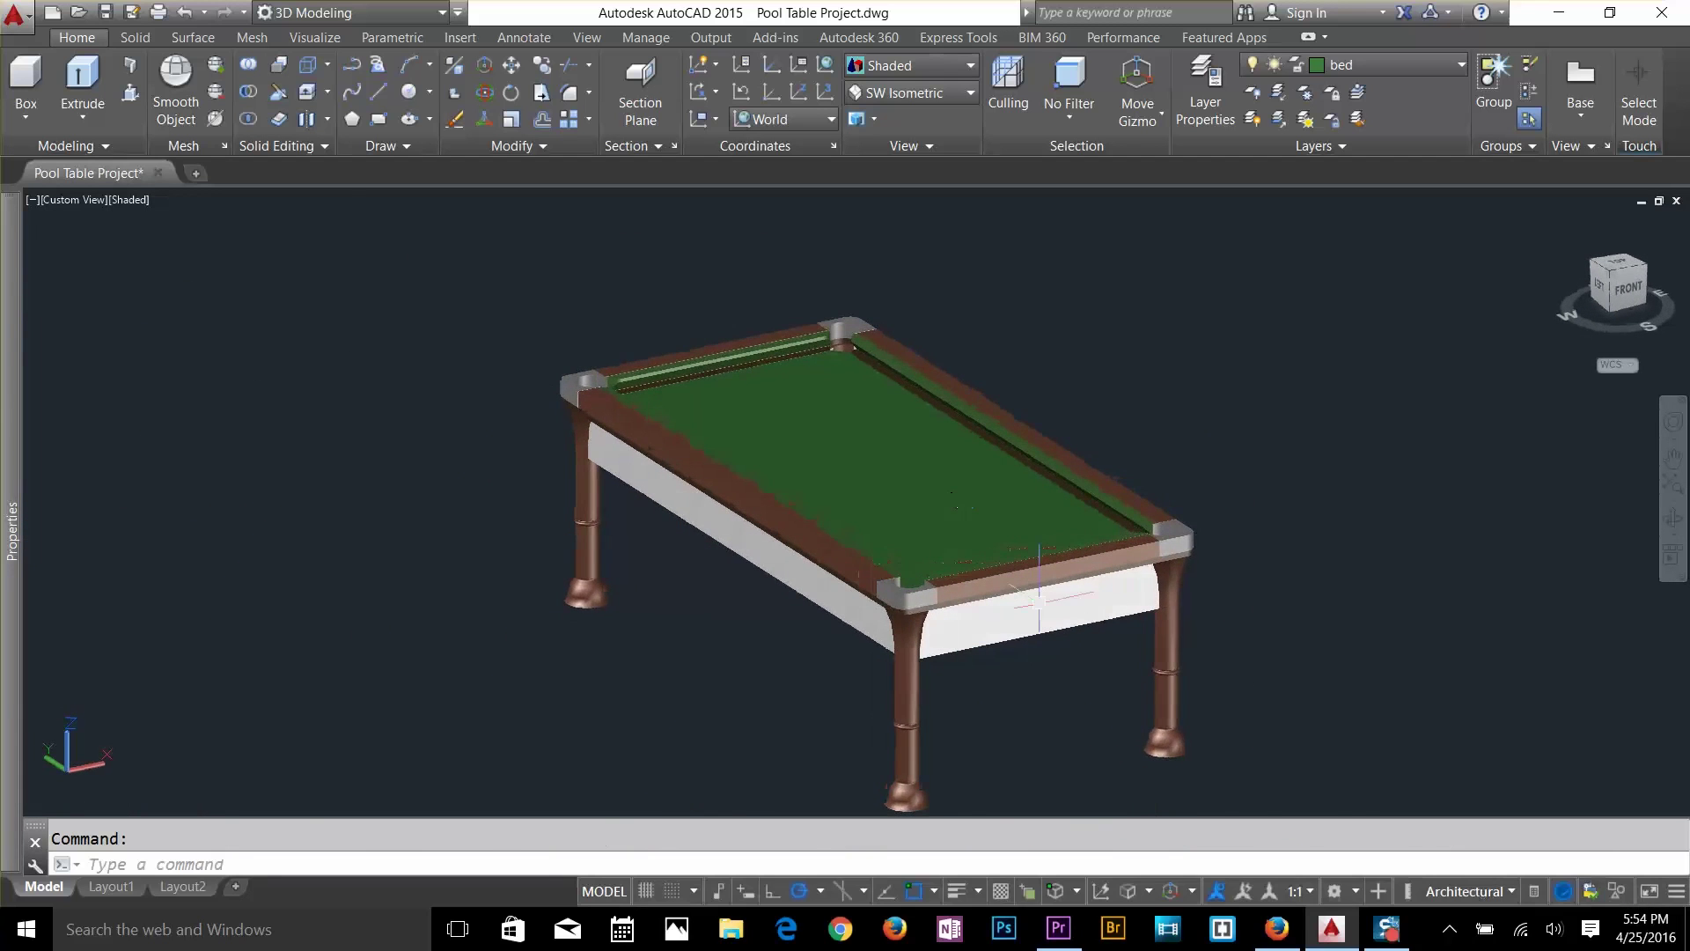
# Try turning off the layer of the white table body and undo it.
pyautogui.scroll(4, 1039, 598)
pyautogui.click(1255, 95)
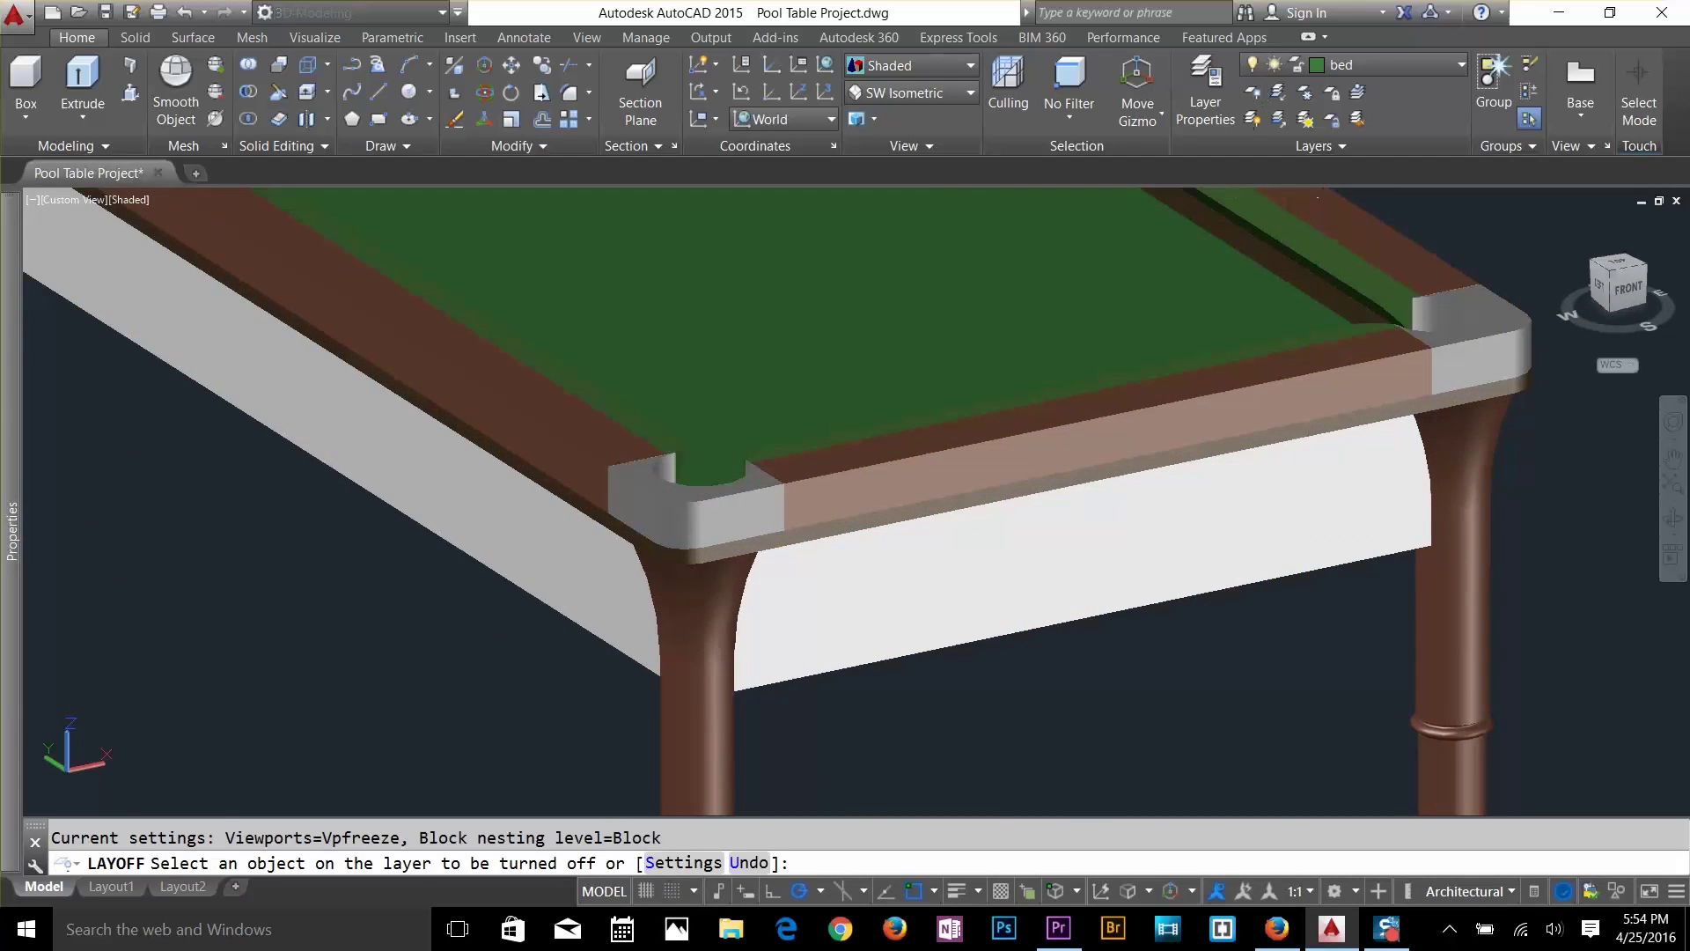
pyautogui.click(1098, 585)
pyautogui.press('Escape')
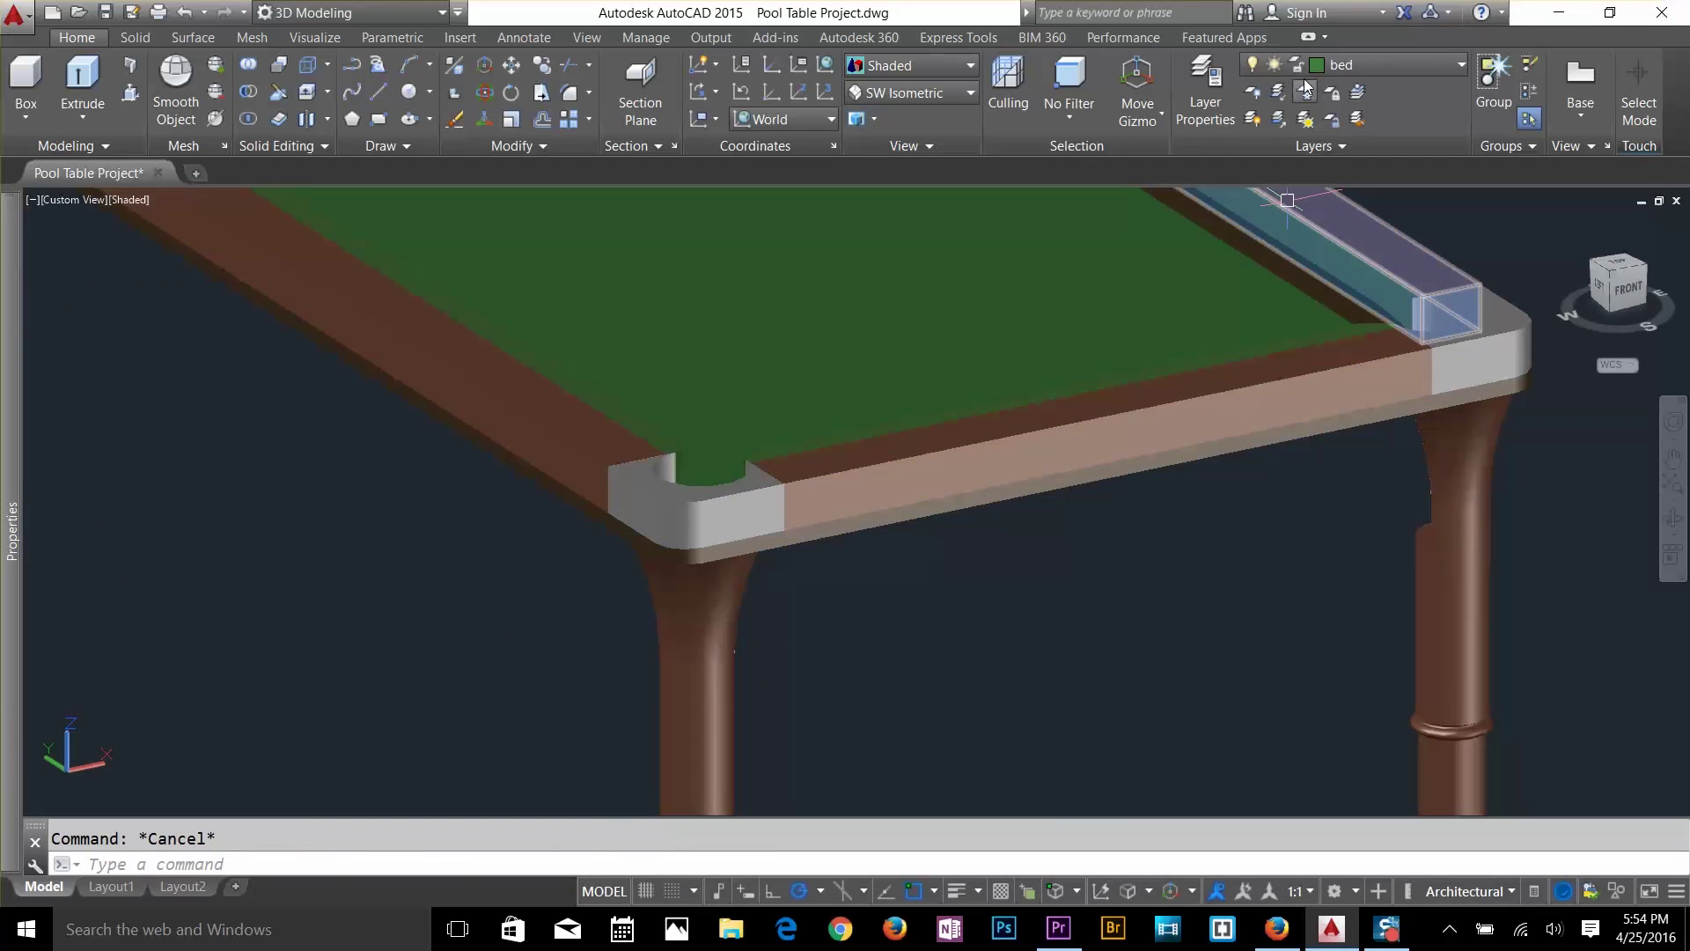
pyautogui.write('u')
pyautogui.press('Return')
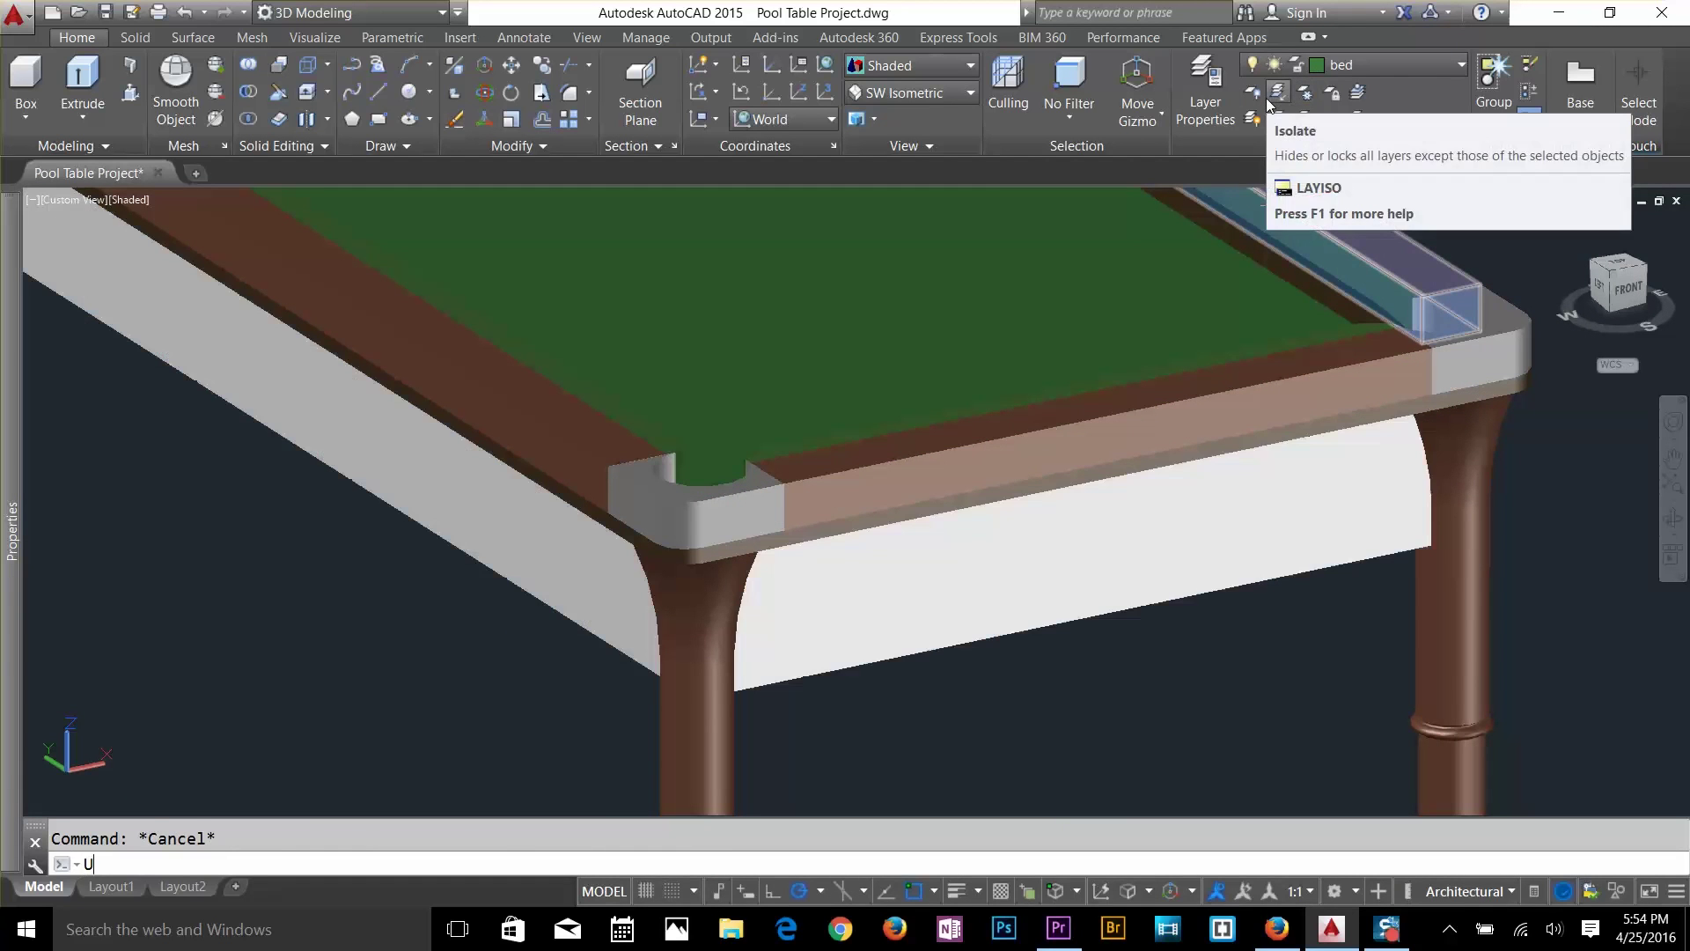
pyautogui.click(1307, 92)
pyautogui.press('Escape')
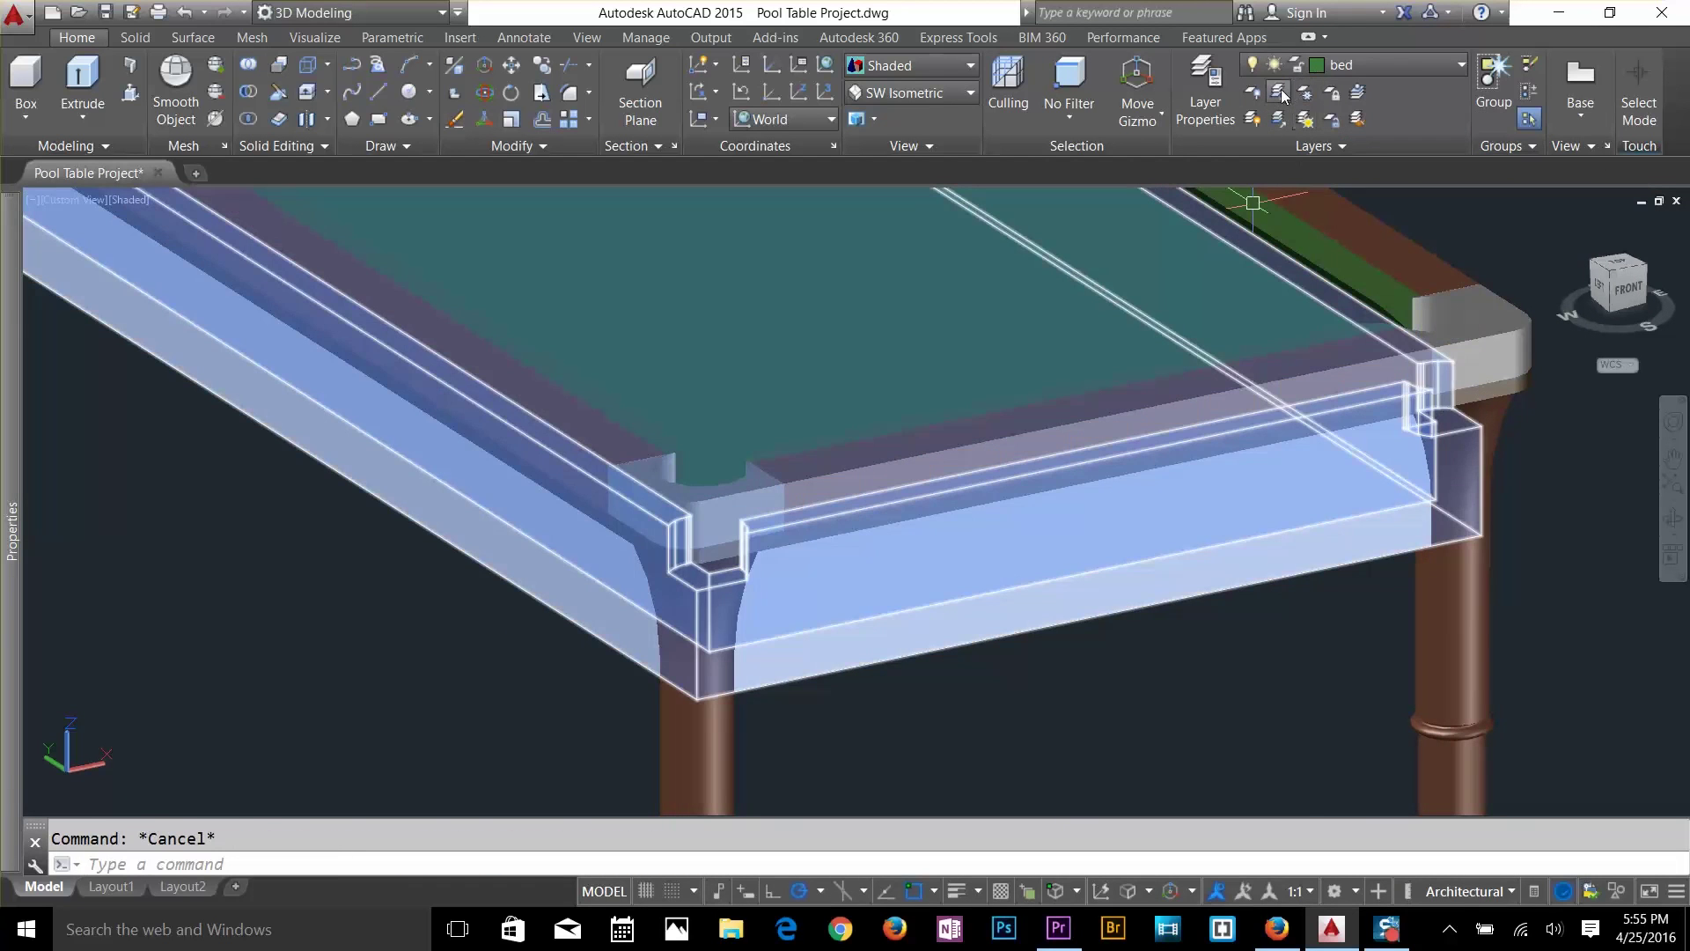
# Isolate the layer of the white table body so all other layers are hidden.
pyautogui.click(1278, 93)
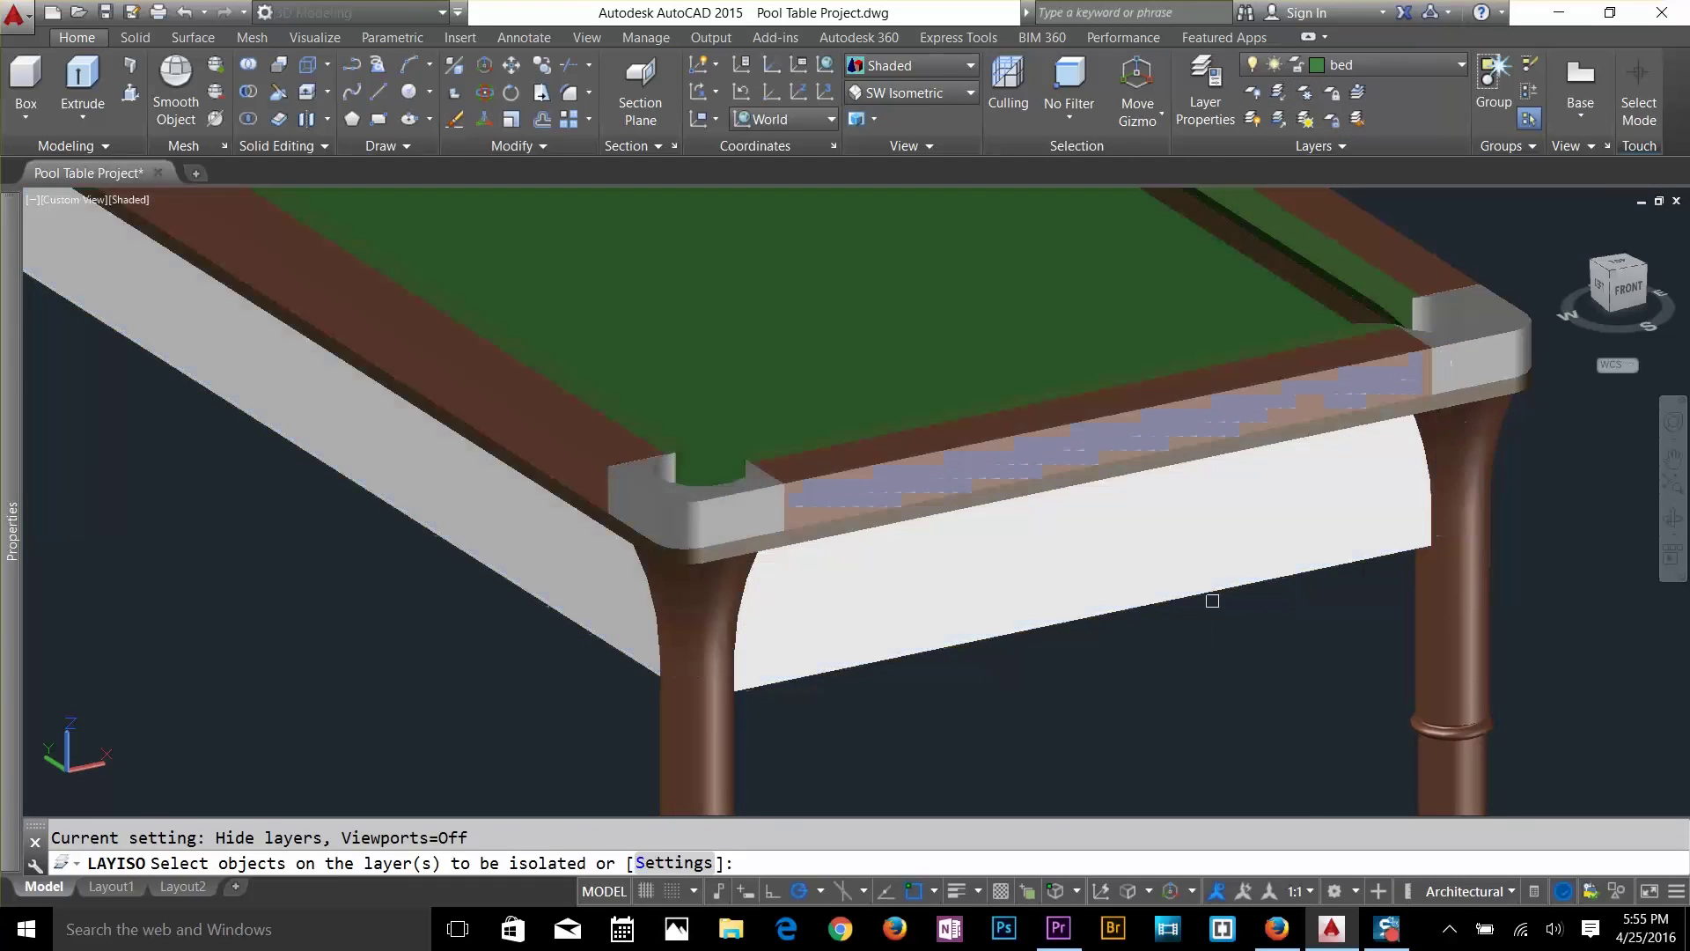
pyautogui.click(1213, 599)
pyautogui.press('Return')
pyautogui.press('Escape')
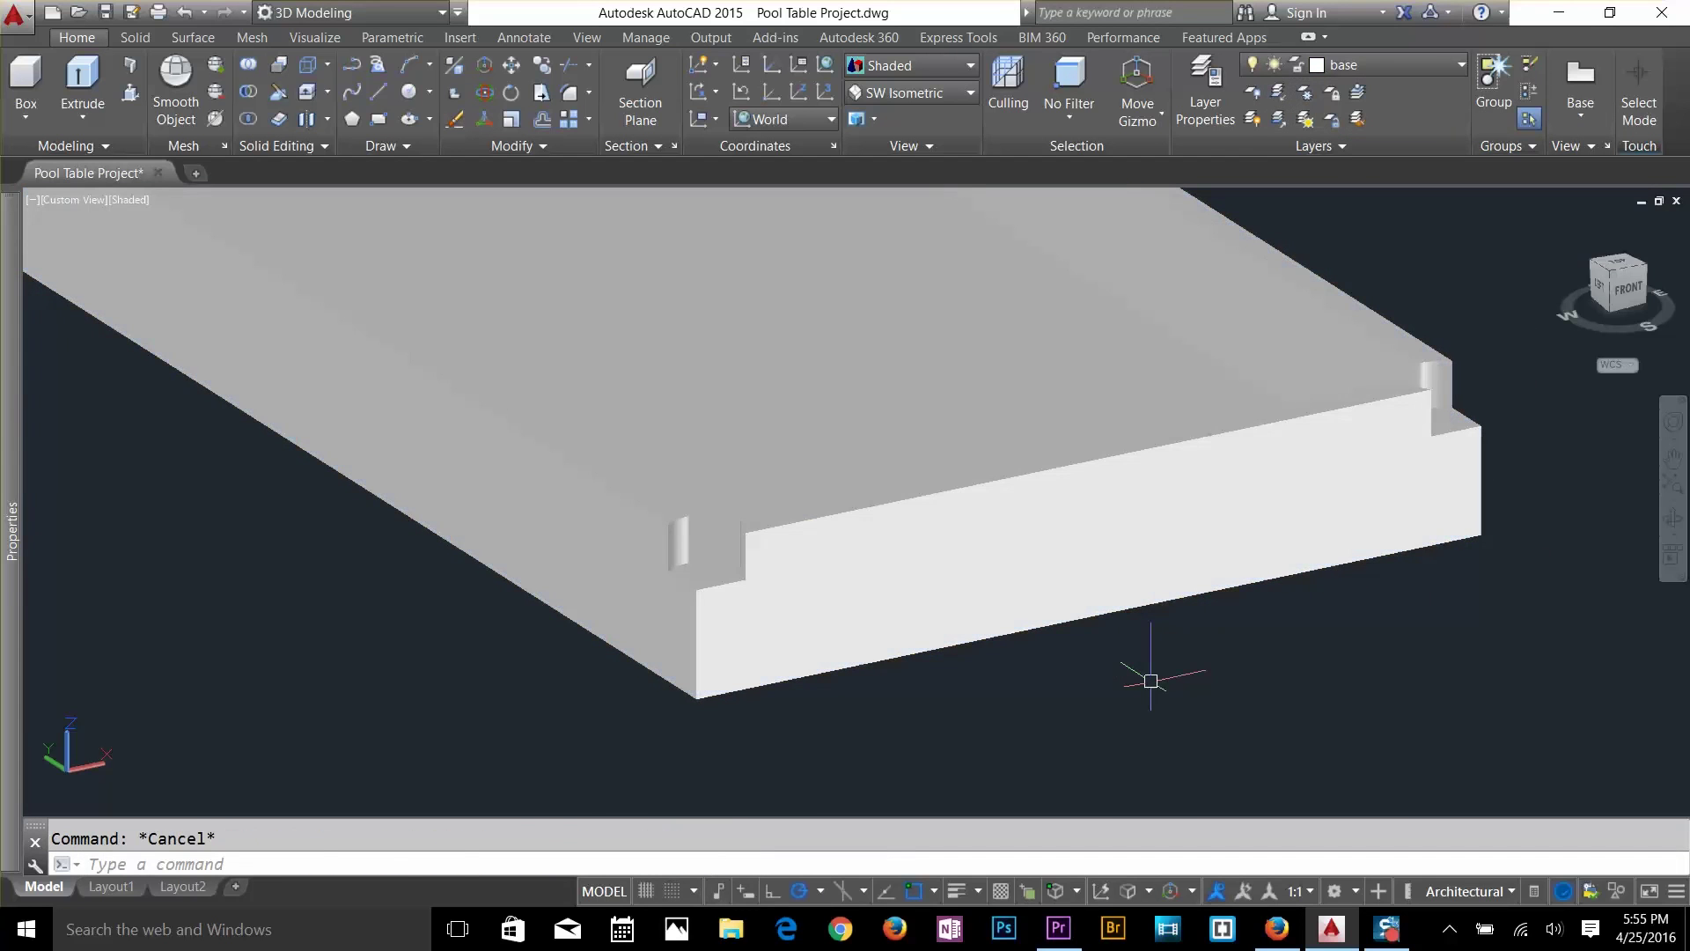
# Set the UCS origin at the base's lower end corner, with X along the bottom edge and Y up the vertical edge.
pyautogui.write('UCS')
pyautogui.press('Return')
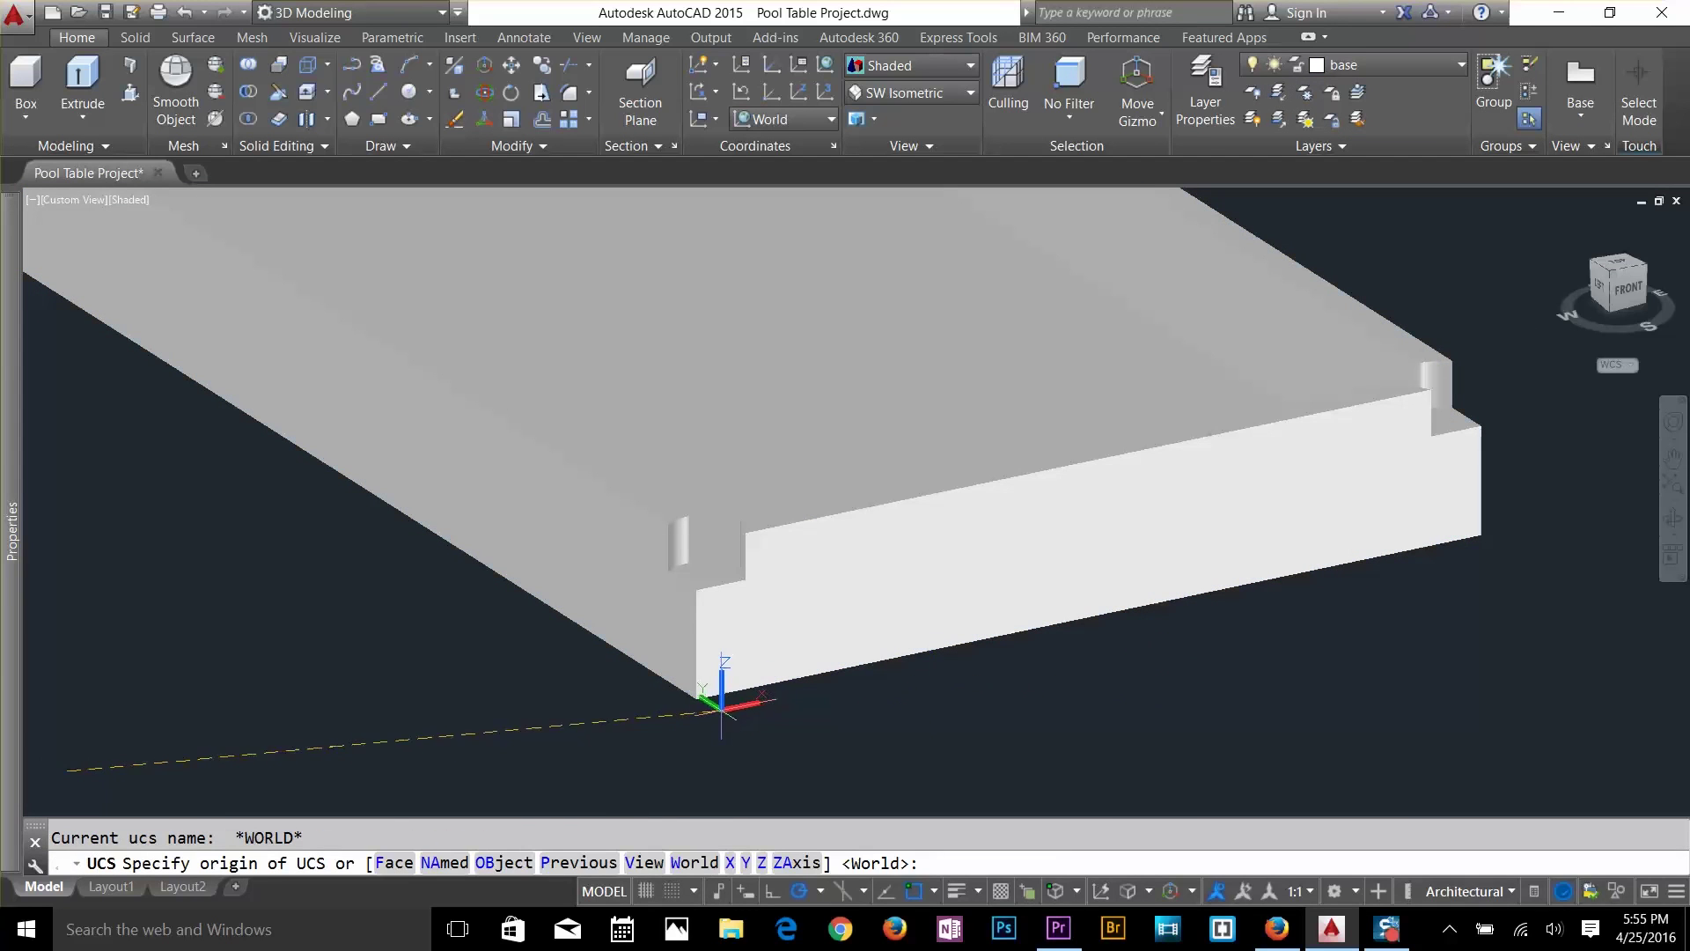
pyautogui.click(695, 696)
pyautogui.click(818, 669)
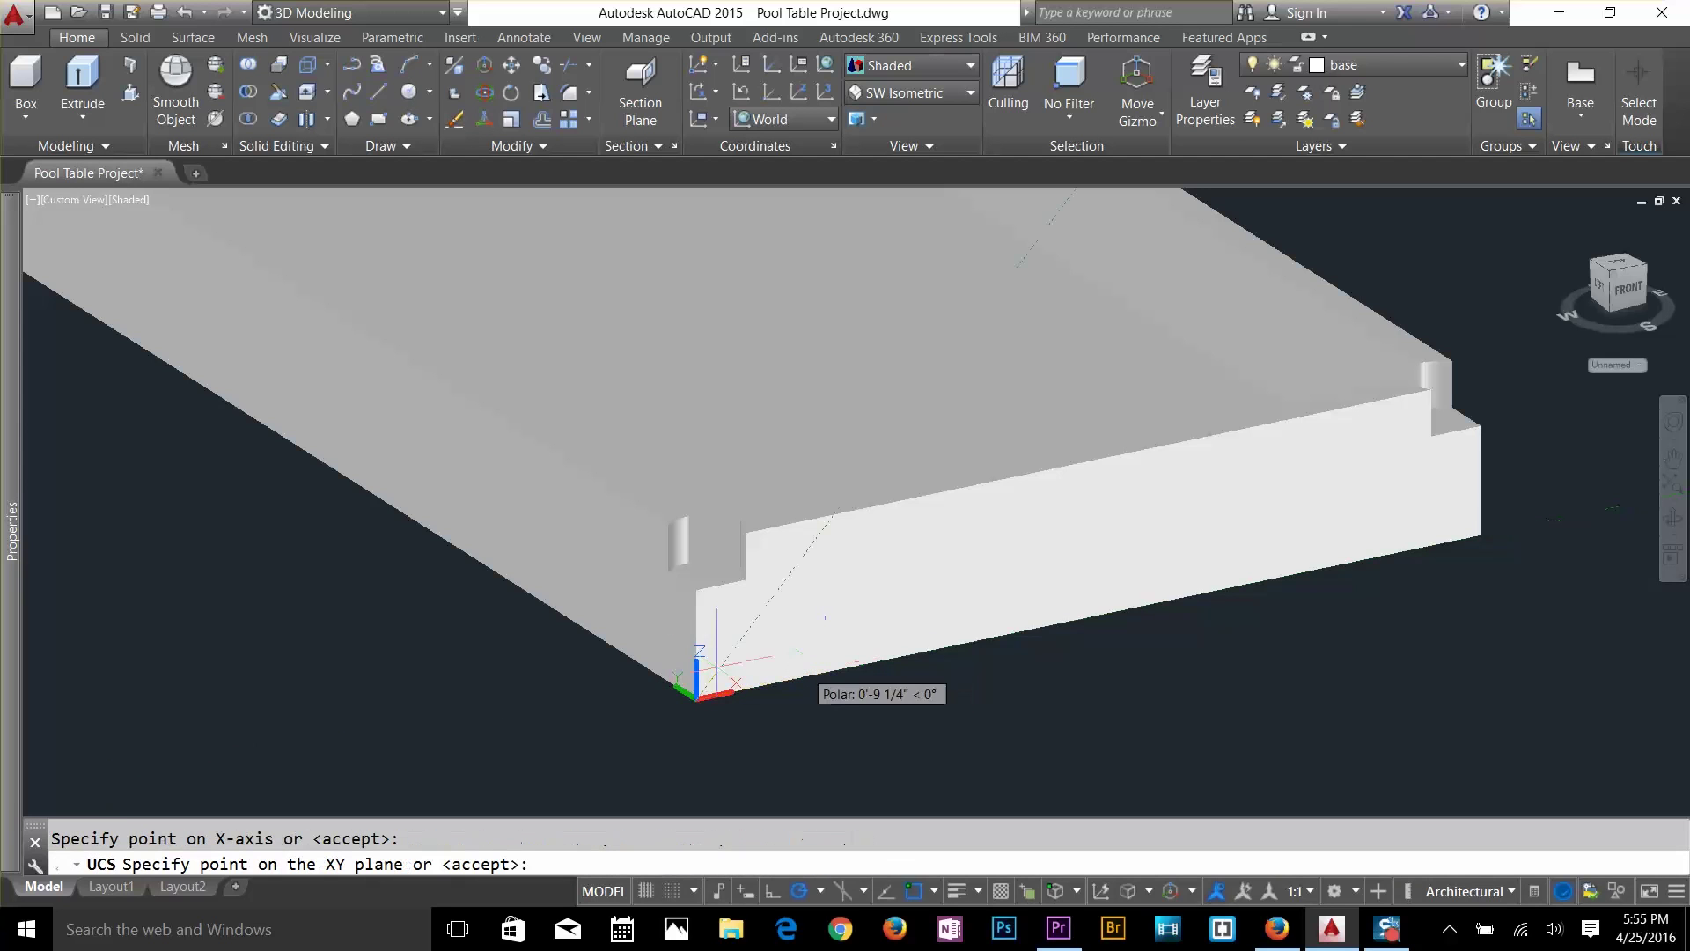
pyautogui.click(696, 590)
pyautogui.press('Return')
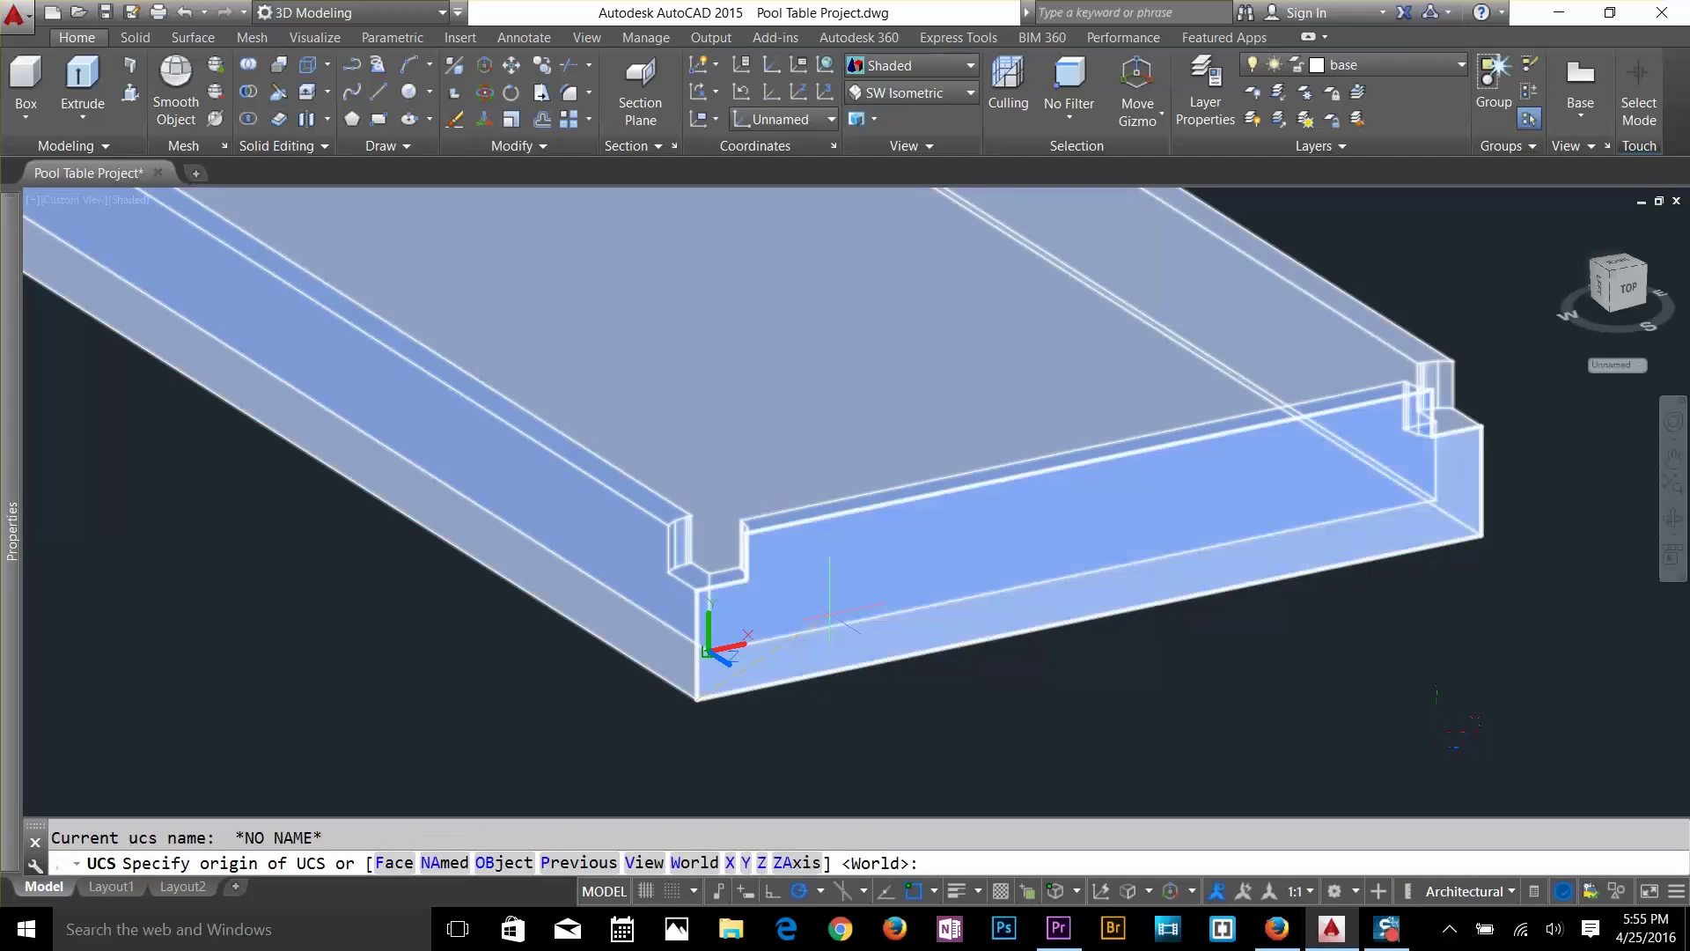
pyautogui.press('Escape')
pyautogui.press('Escape')
# Switch the visual style to Wireframe and bring the whole end face of the base into view.
pyautogui.scroll(3, 1107, 619)
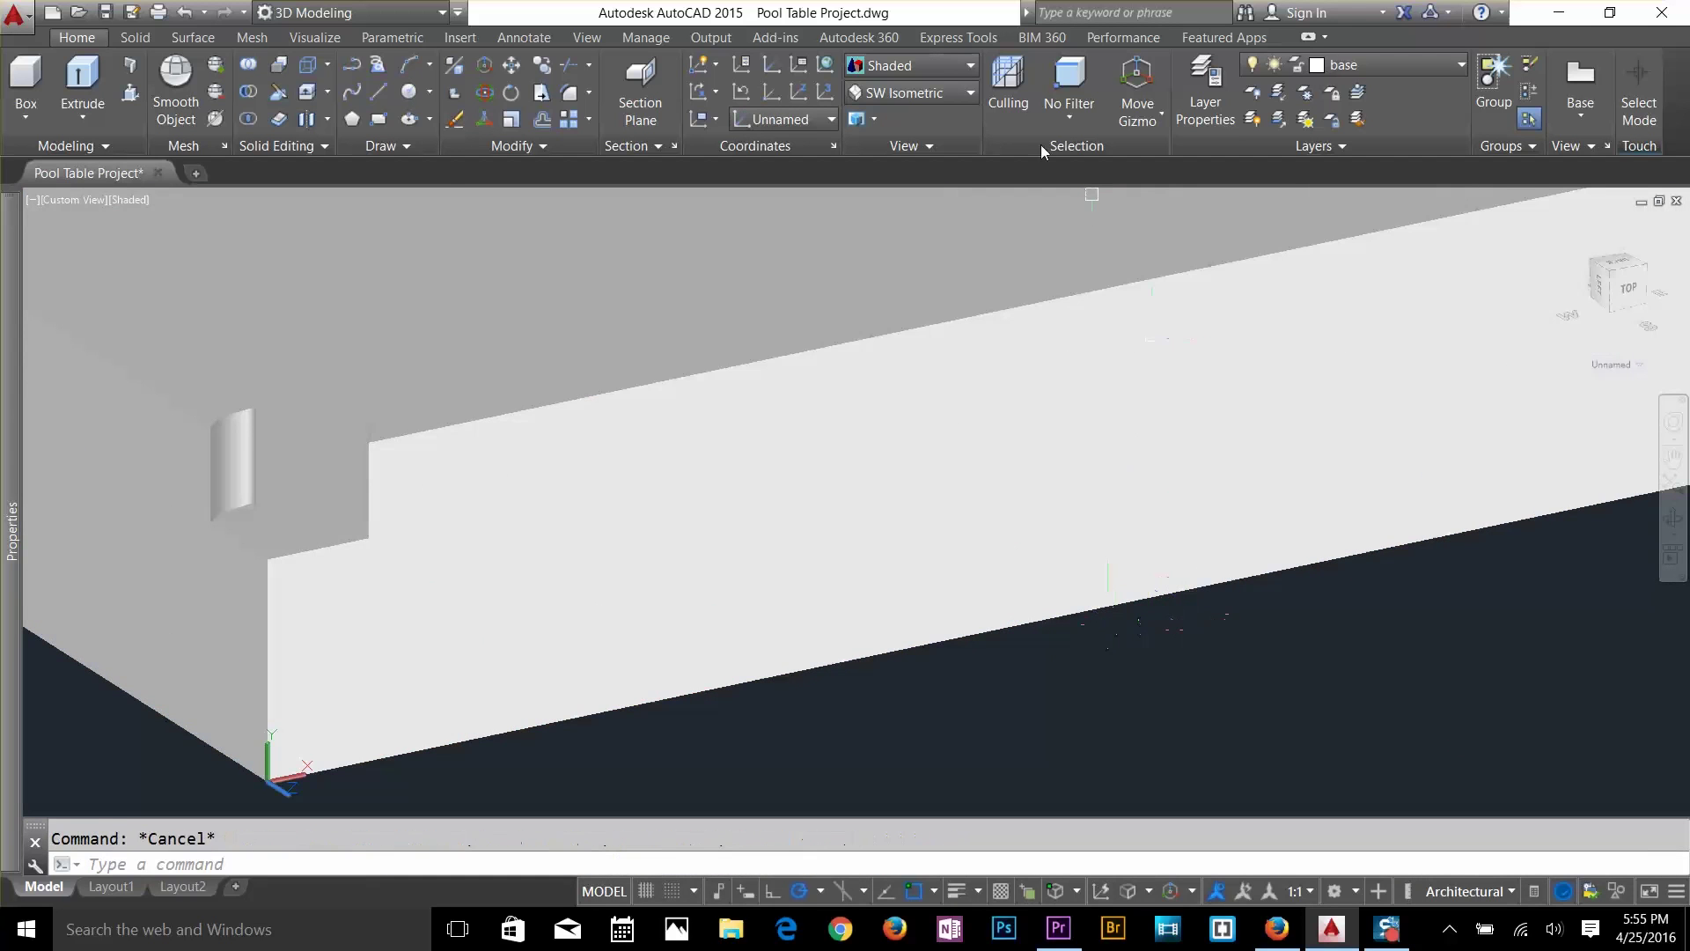
pyautogui.click(938, 63)
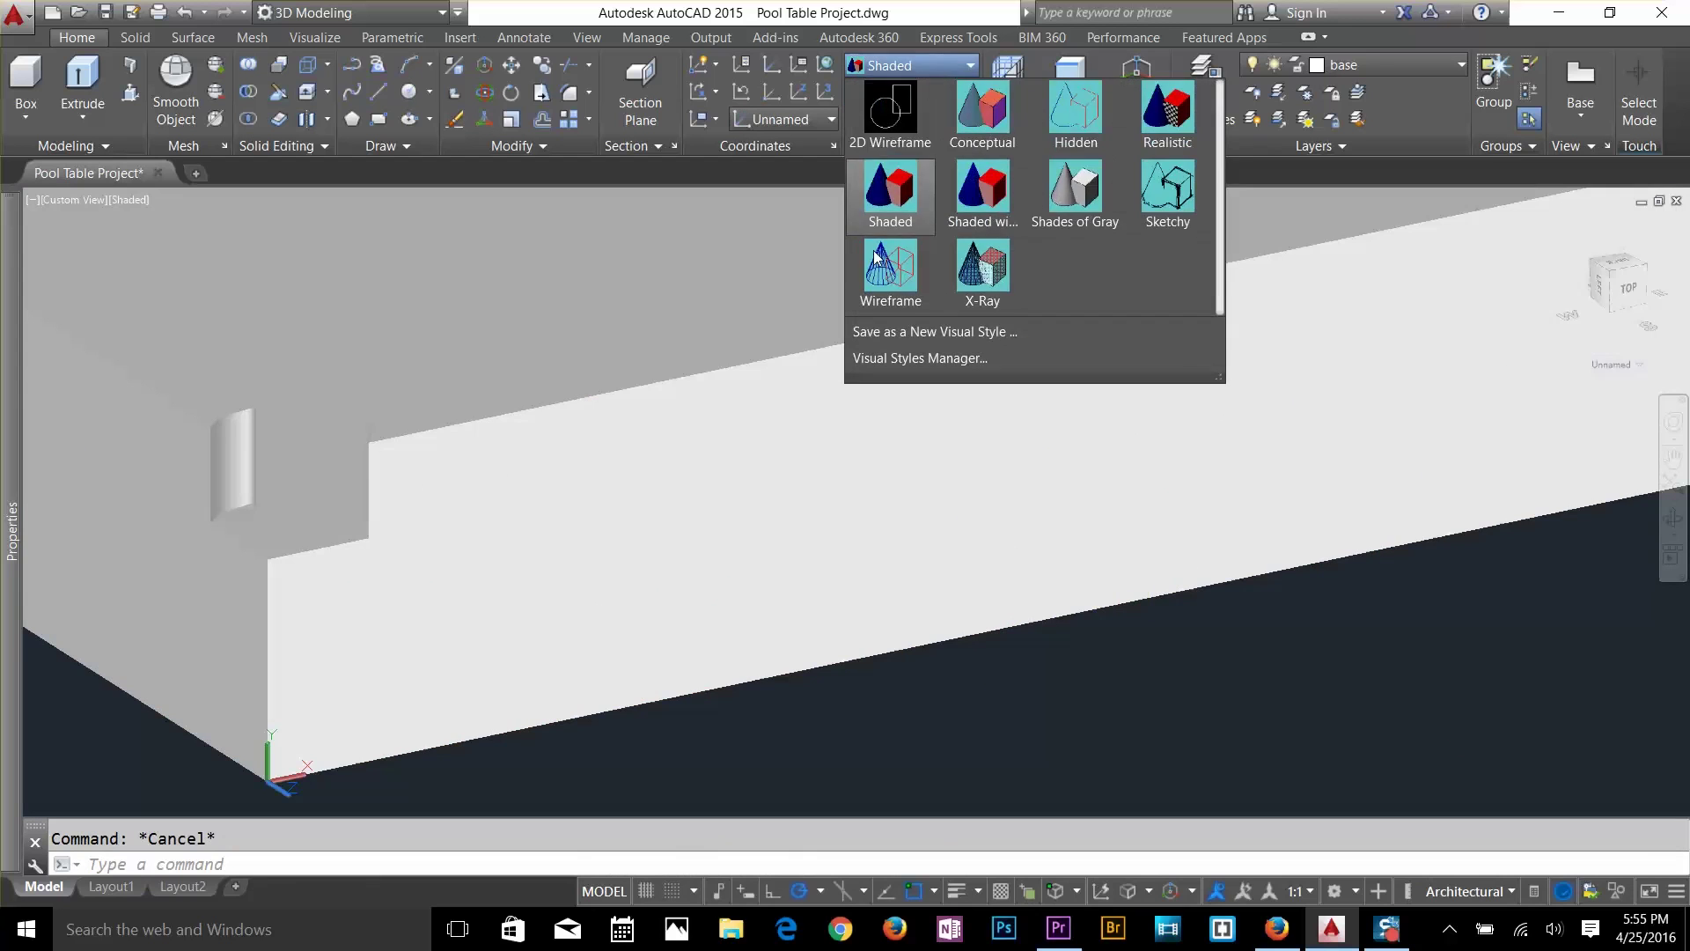
pyautogui.click(890, 255)
pyautogui.scroll(-5, 875, 256)
pyautogui.press('Escape')
pyautogui.moveTo(1139, 493); pyautogui.dragTo(1111, 657, button='middle')
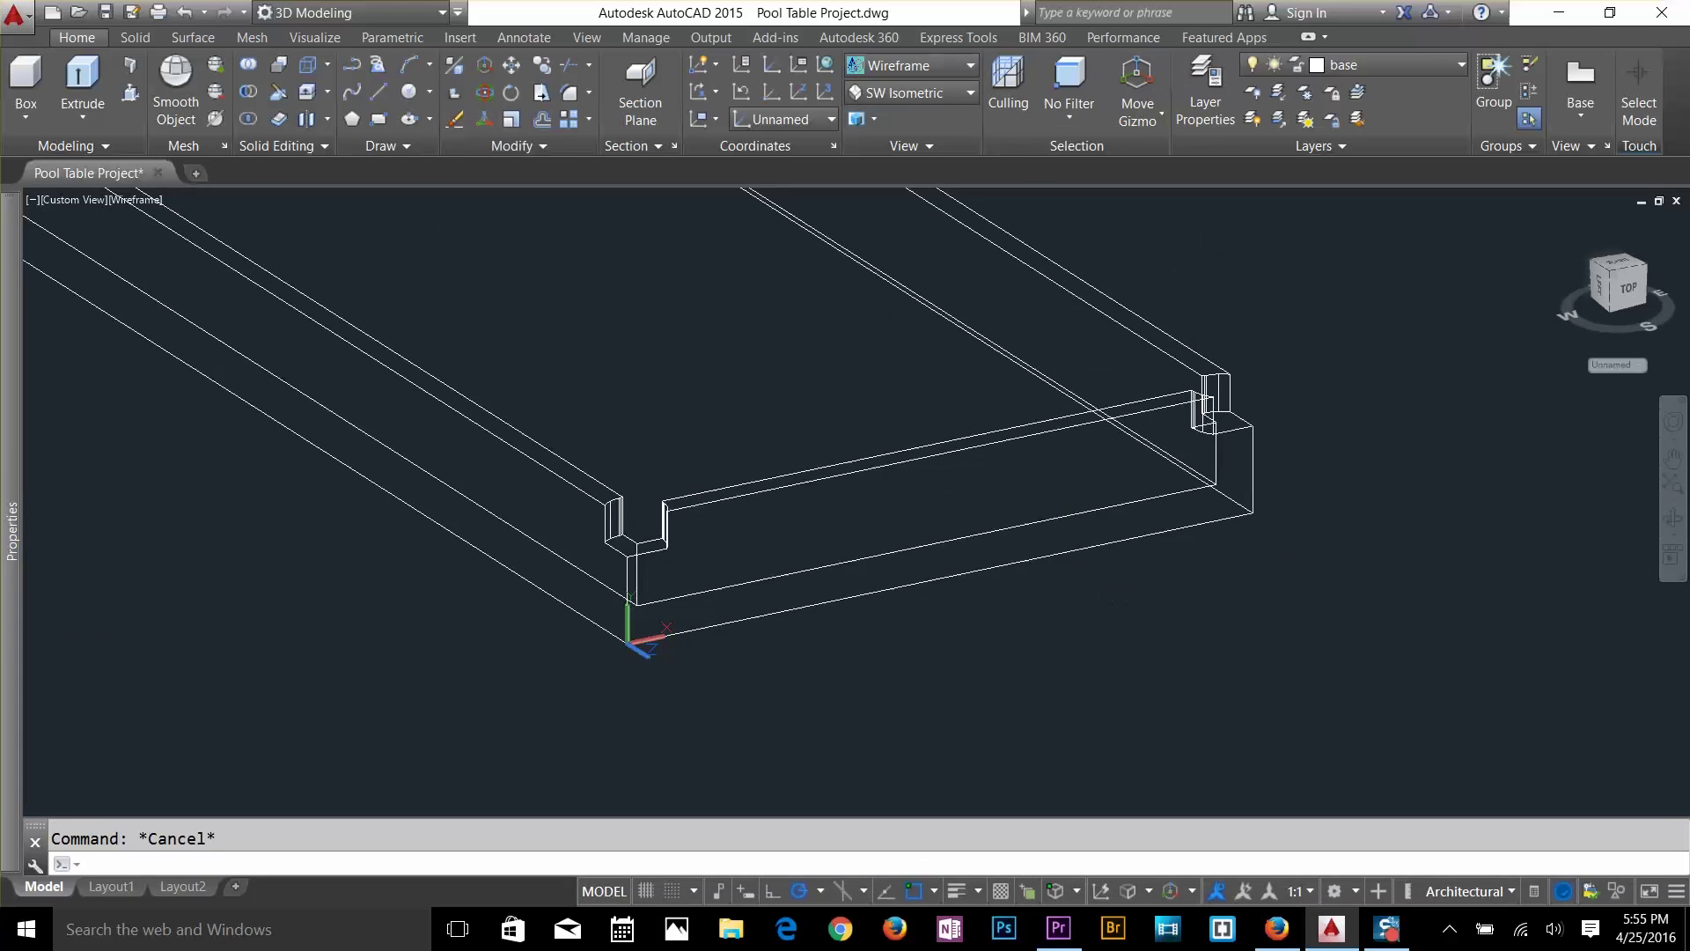
# Draw a long rectangle inset from the edges on the end face of the base.
pyautogui.press('Return')
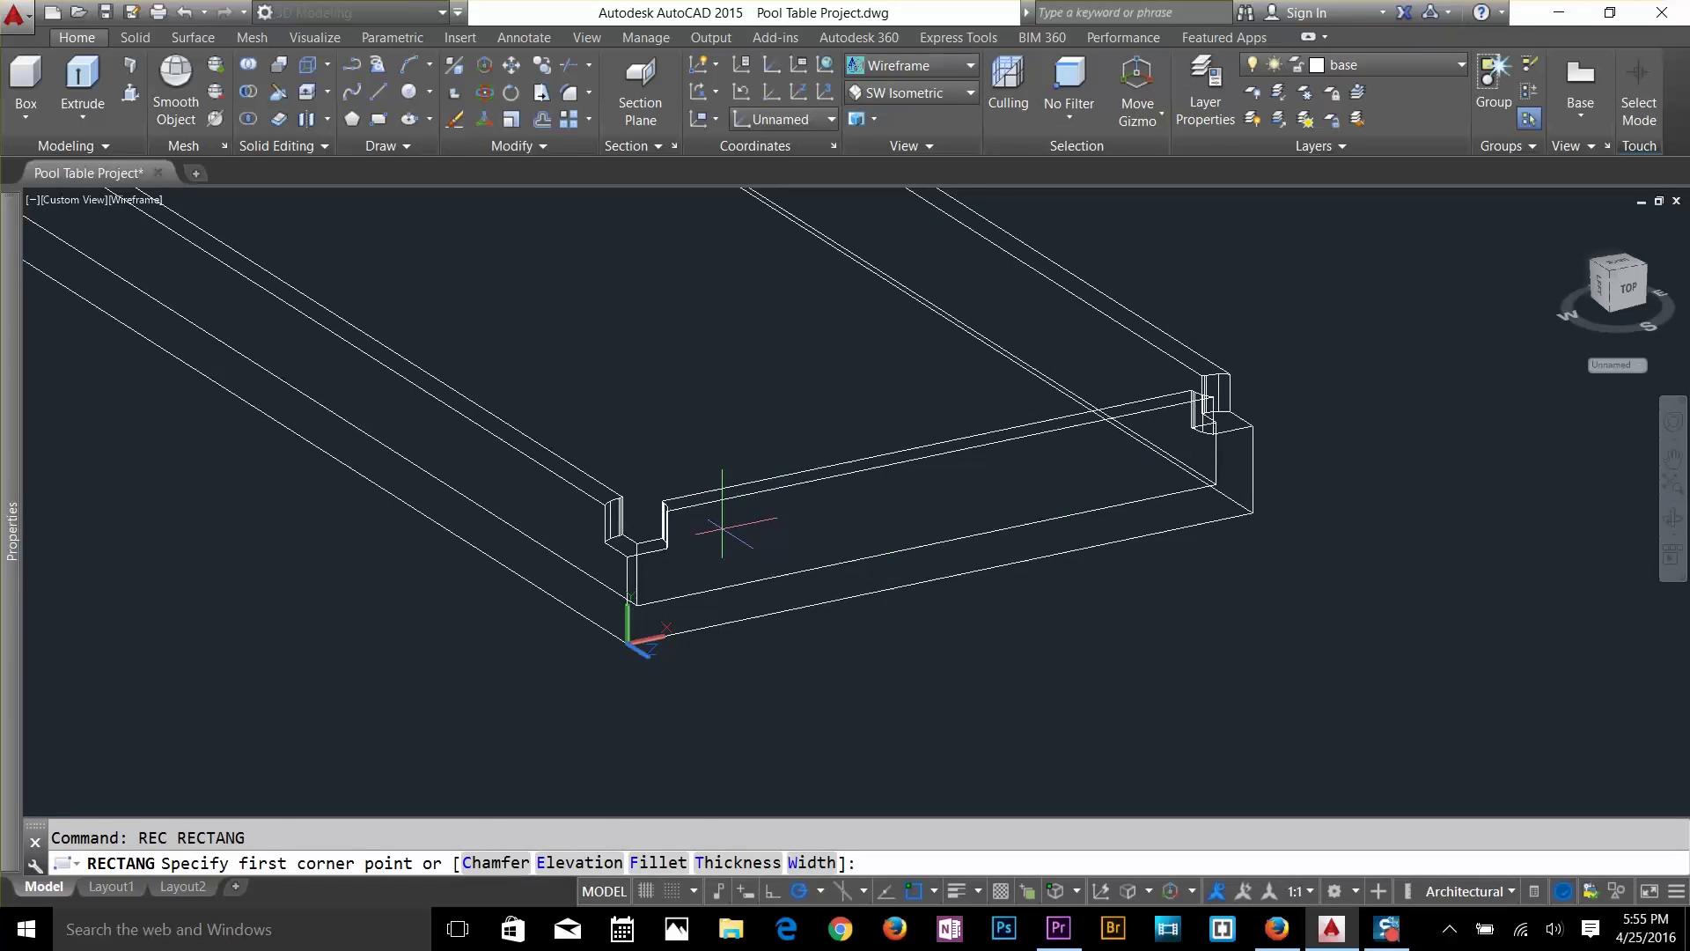
pyautogui.click(722, 526)
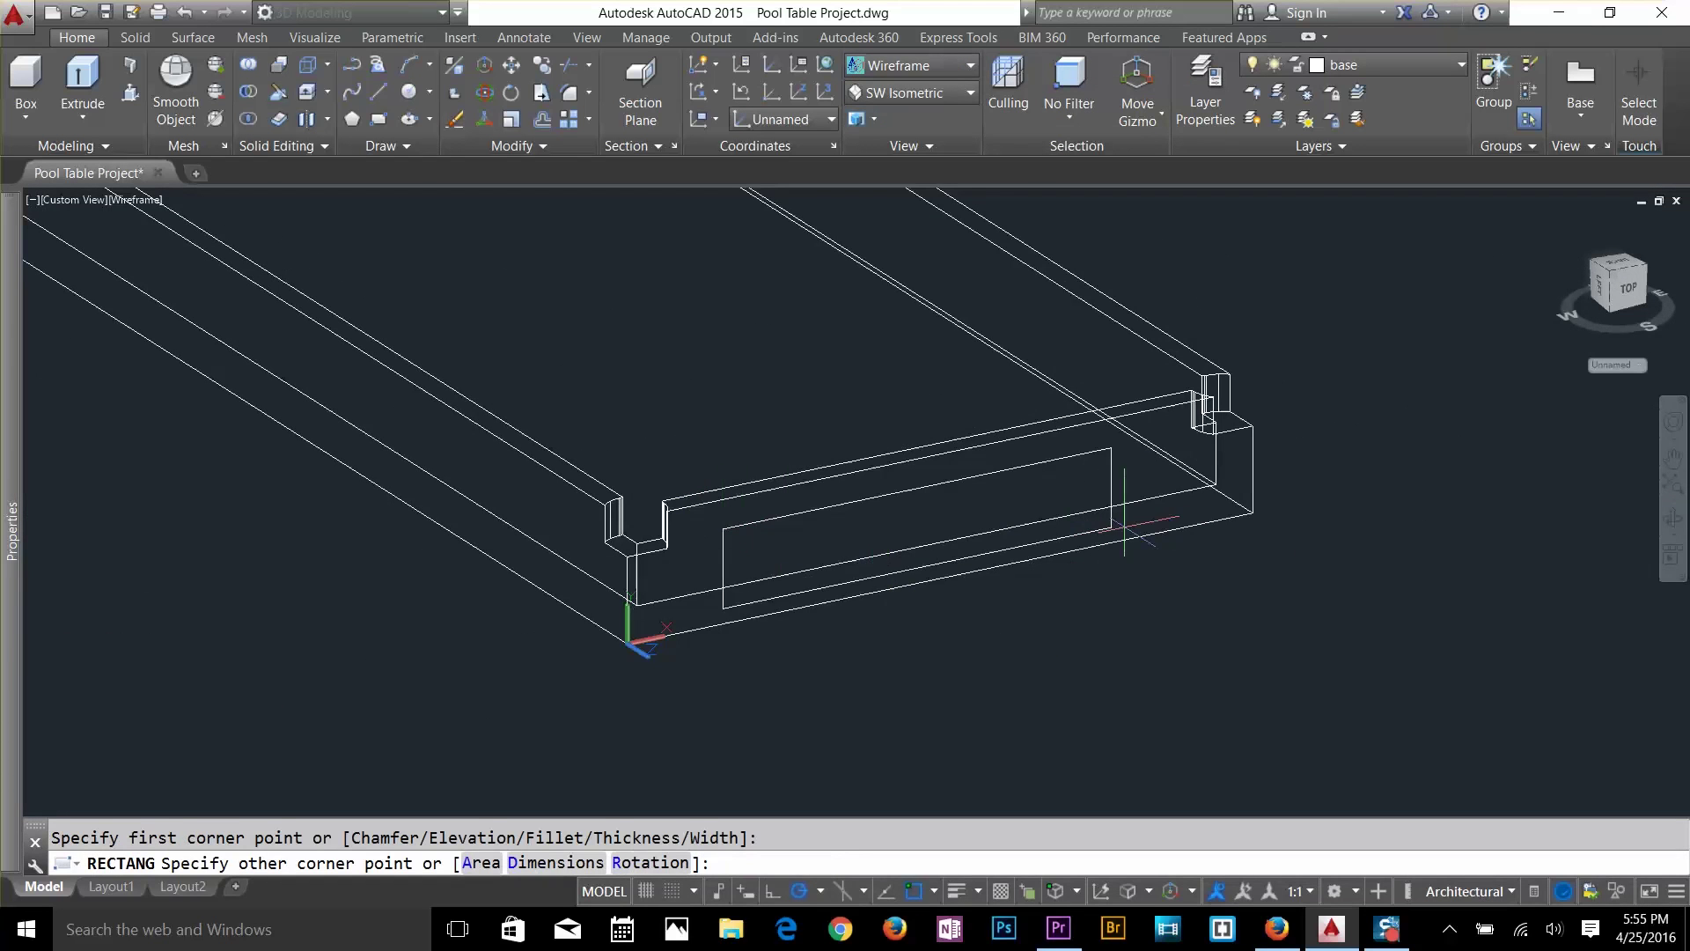
pyautogui.click(1163, 479)
pyautogui.press('Escape')
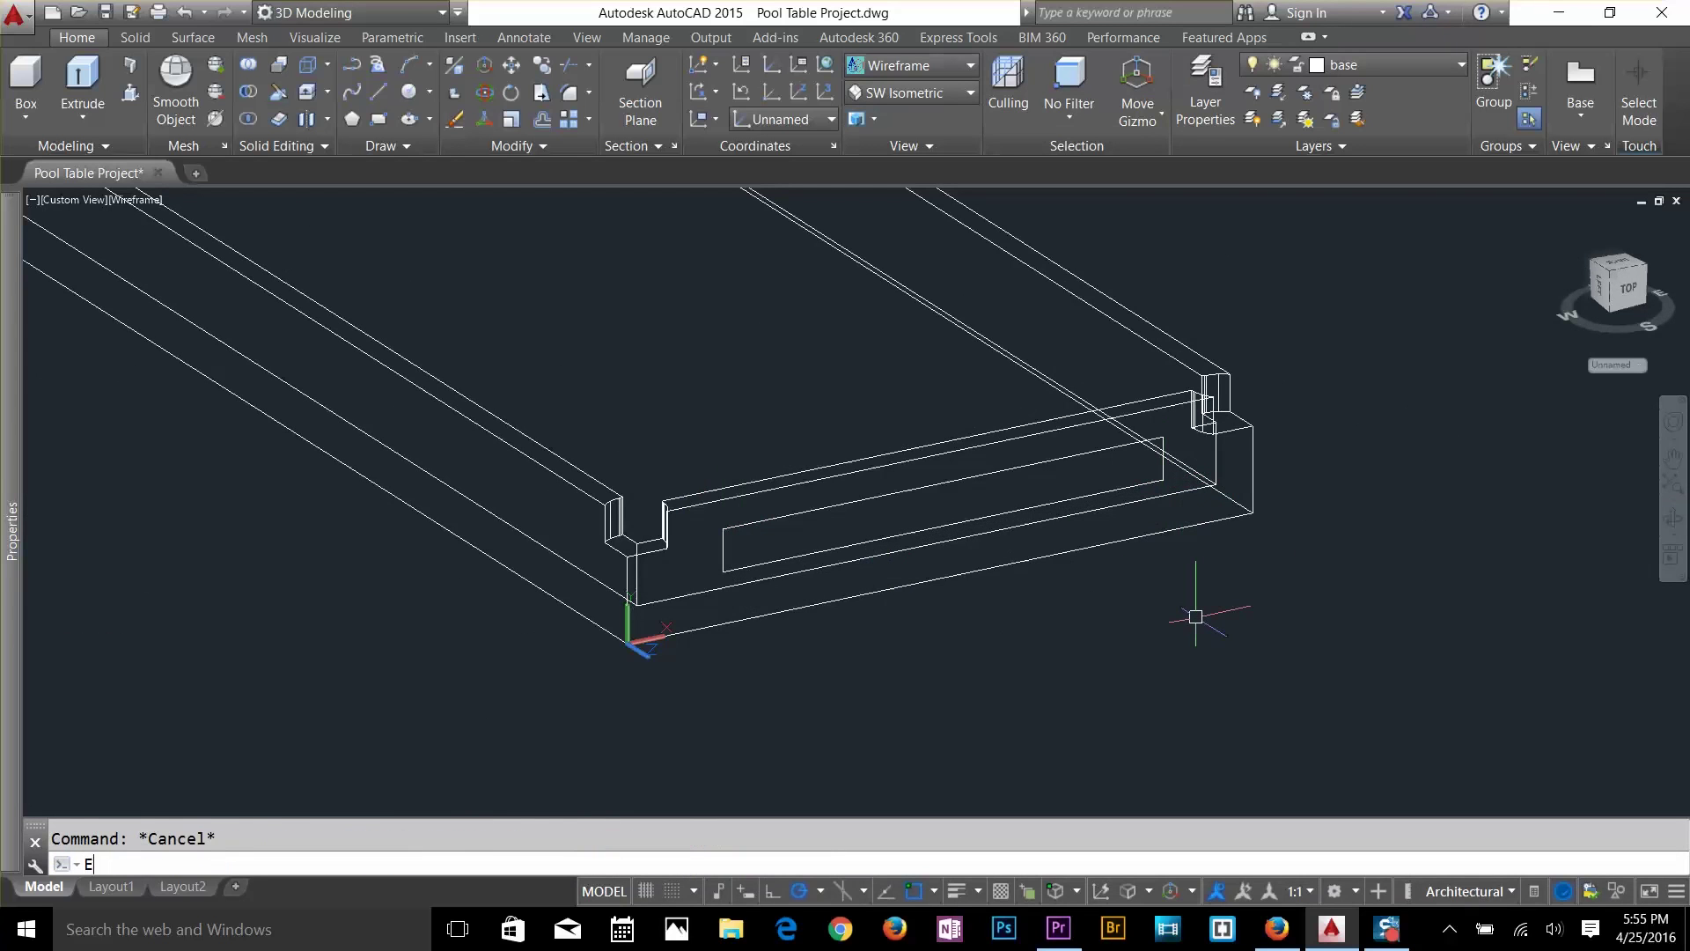
# Extrude the end-face rectangle by -6 so that it runs into the base.
pyautogui.press('Return')
pyautogui.click(1131, 447)
pyautogui.press('Return')
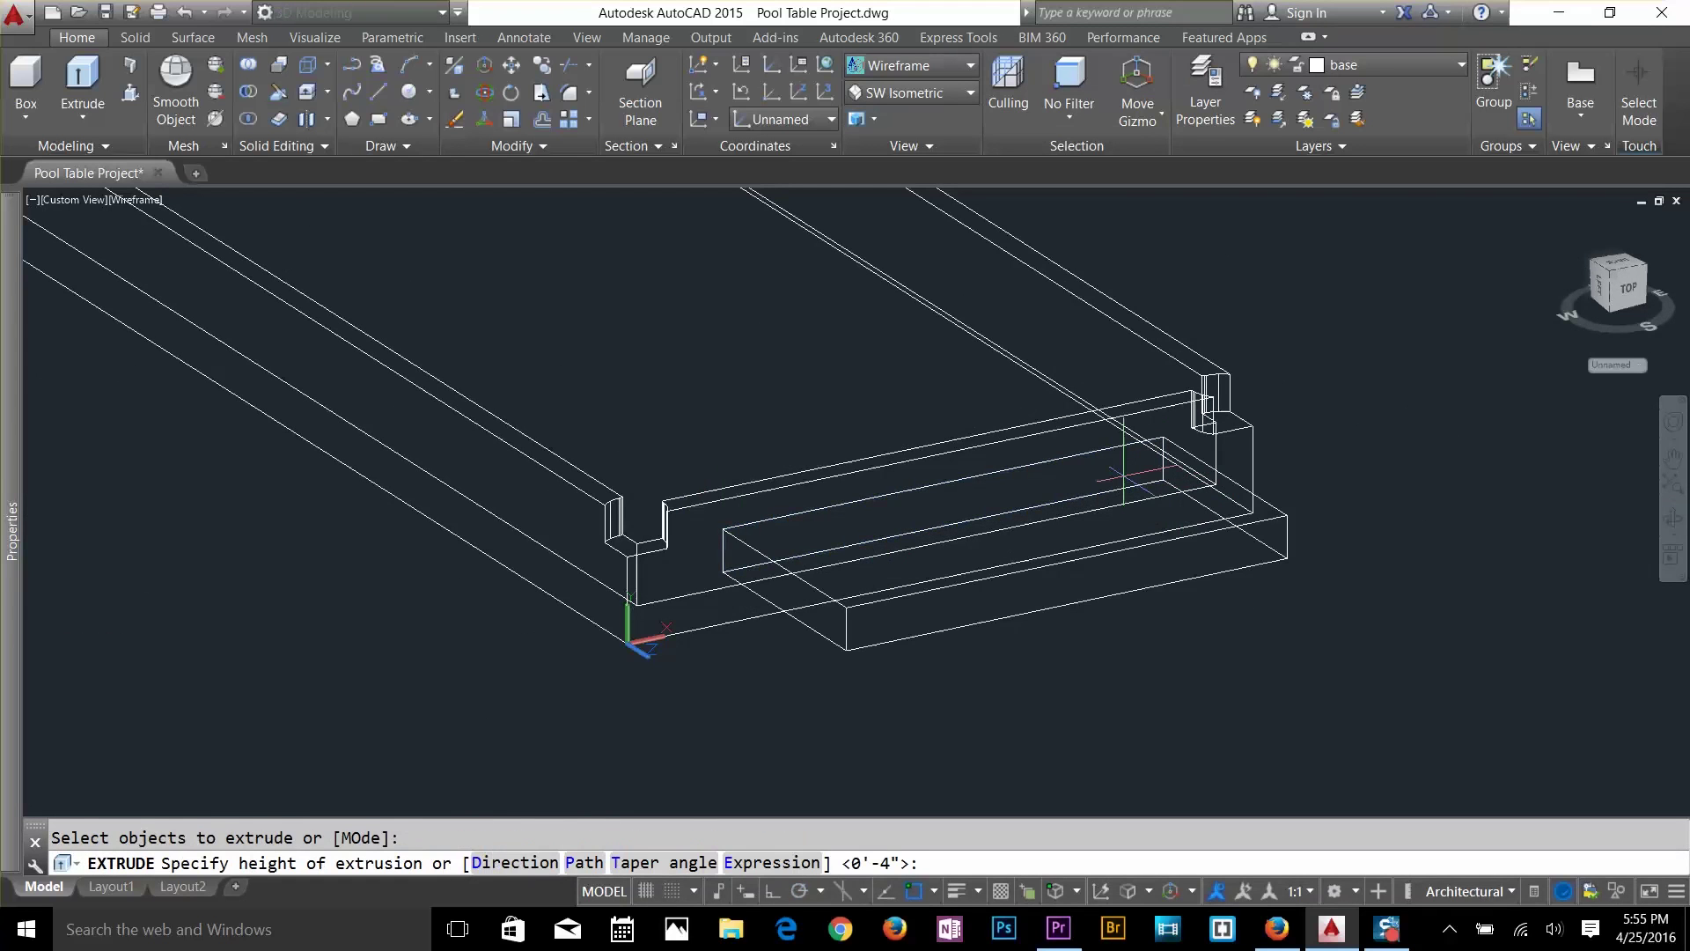
pyautogui.write('-6')
pyautogui.press('Return')
# Subtract the extruded box from the base to cut a recess in its end face, and dismiss the tip.
pyautogui.press('Return')
pyautogui.press('Escape')
pyautogui.write('SU')
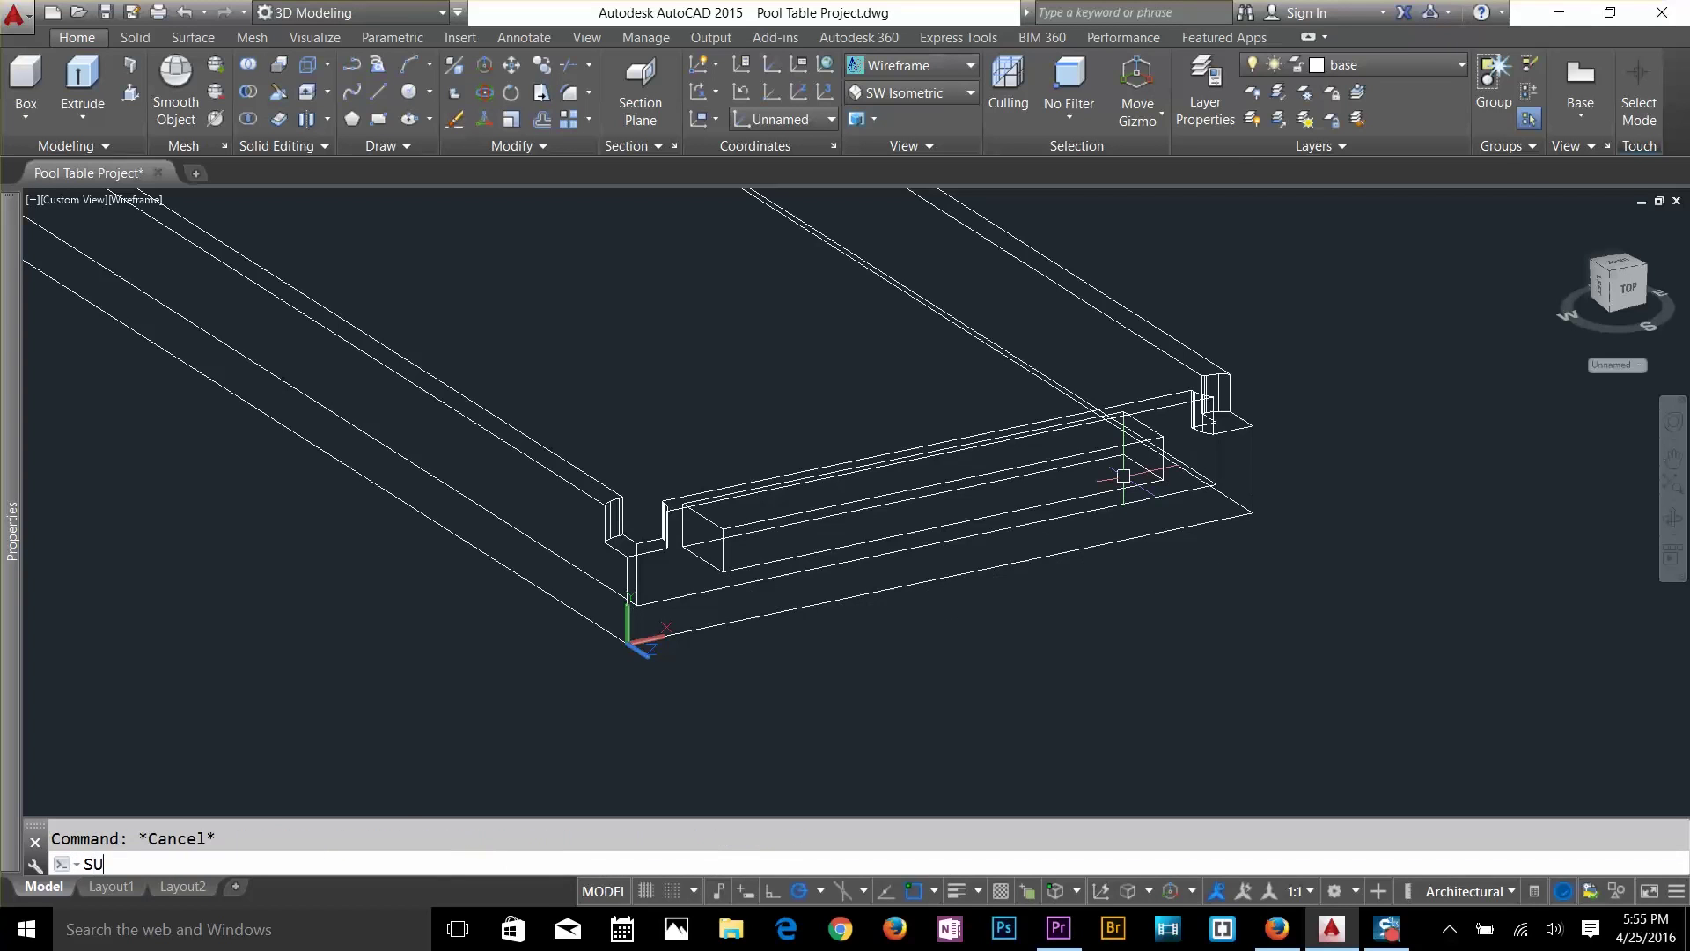
pyautogui.press('Return')
pyautogui.keyDown('shift'); pyautogui.moveTo(1056, 483); pyautogui.dragTo(1184, 483, button='middle'); pyautogui.keyUp('shift')
pyautogui.press('Escape')
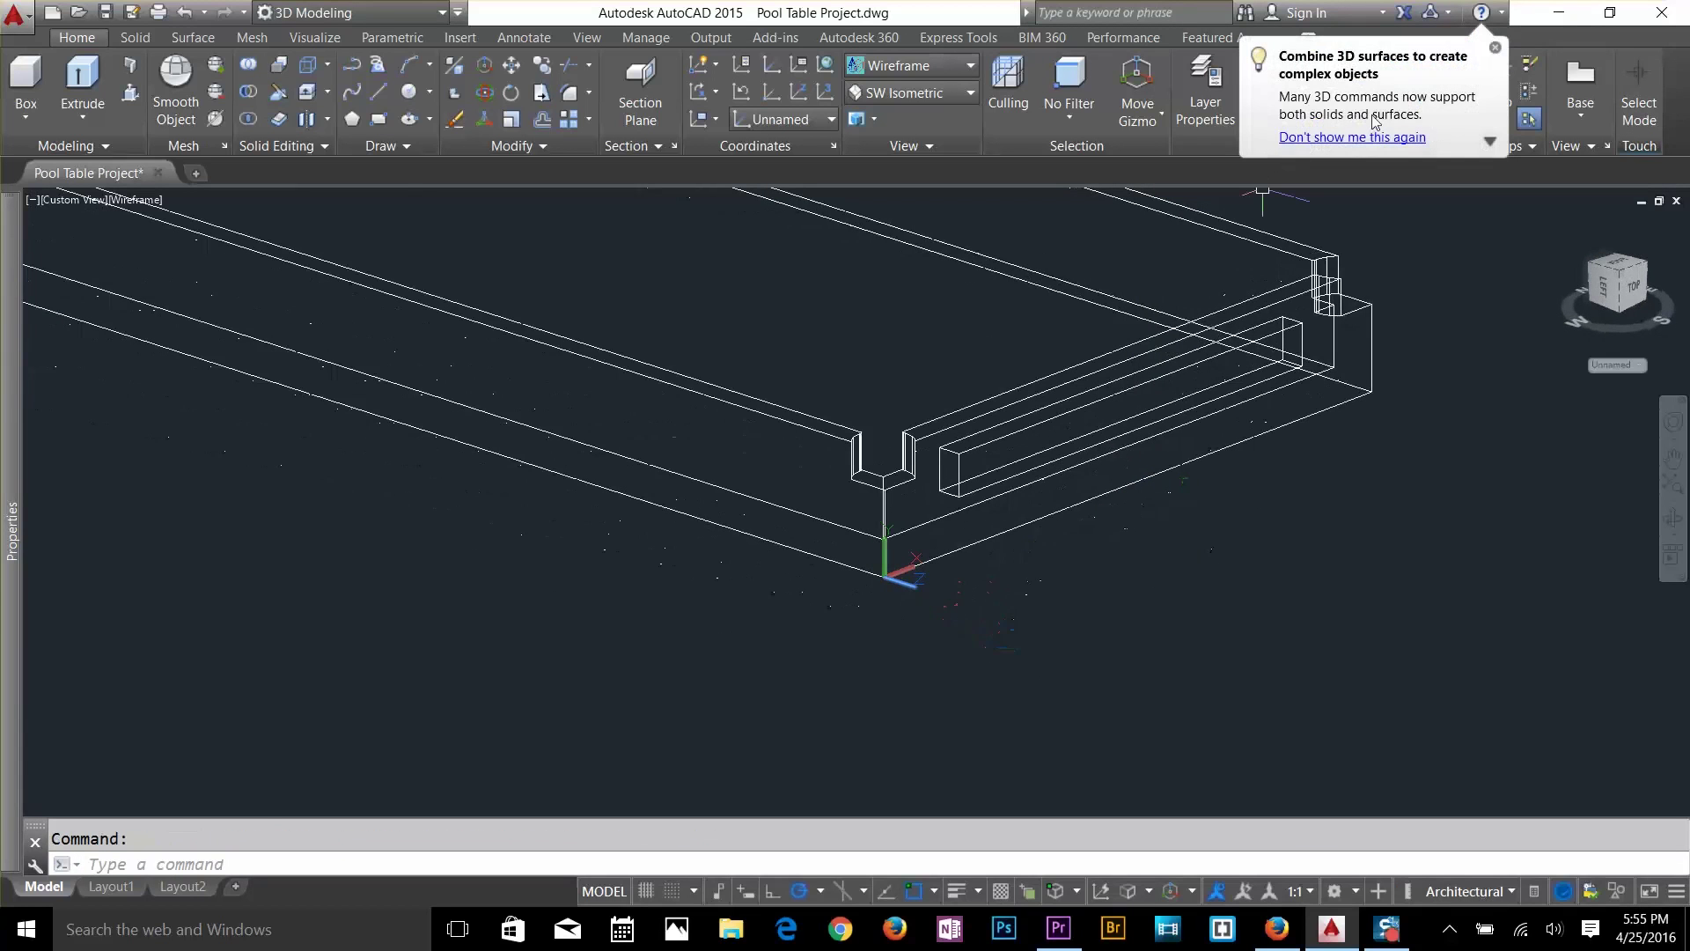
pyautogui.click(1493, 49)
# Unisolate the layers to bring back the other table parts and set the visual style to Shaded.
pyautogui.click(1282, 120)
pyautogui.press('Escape')
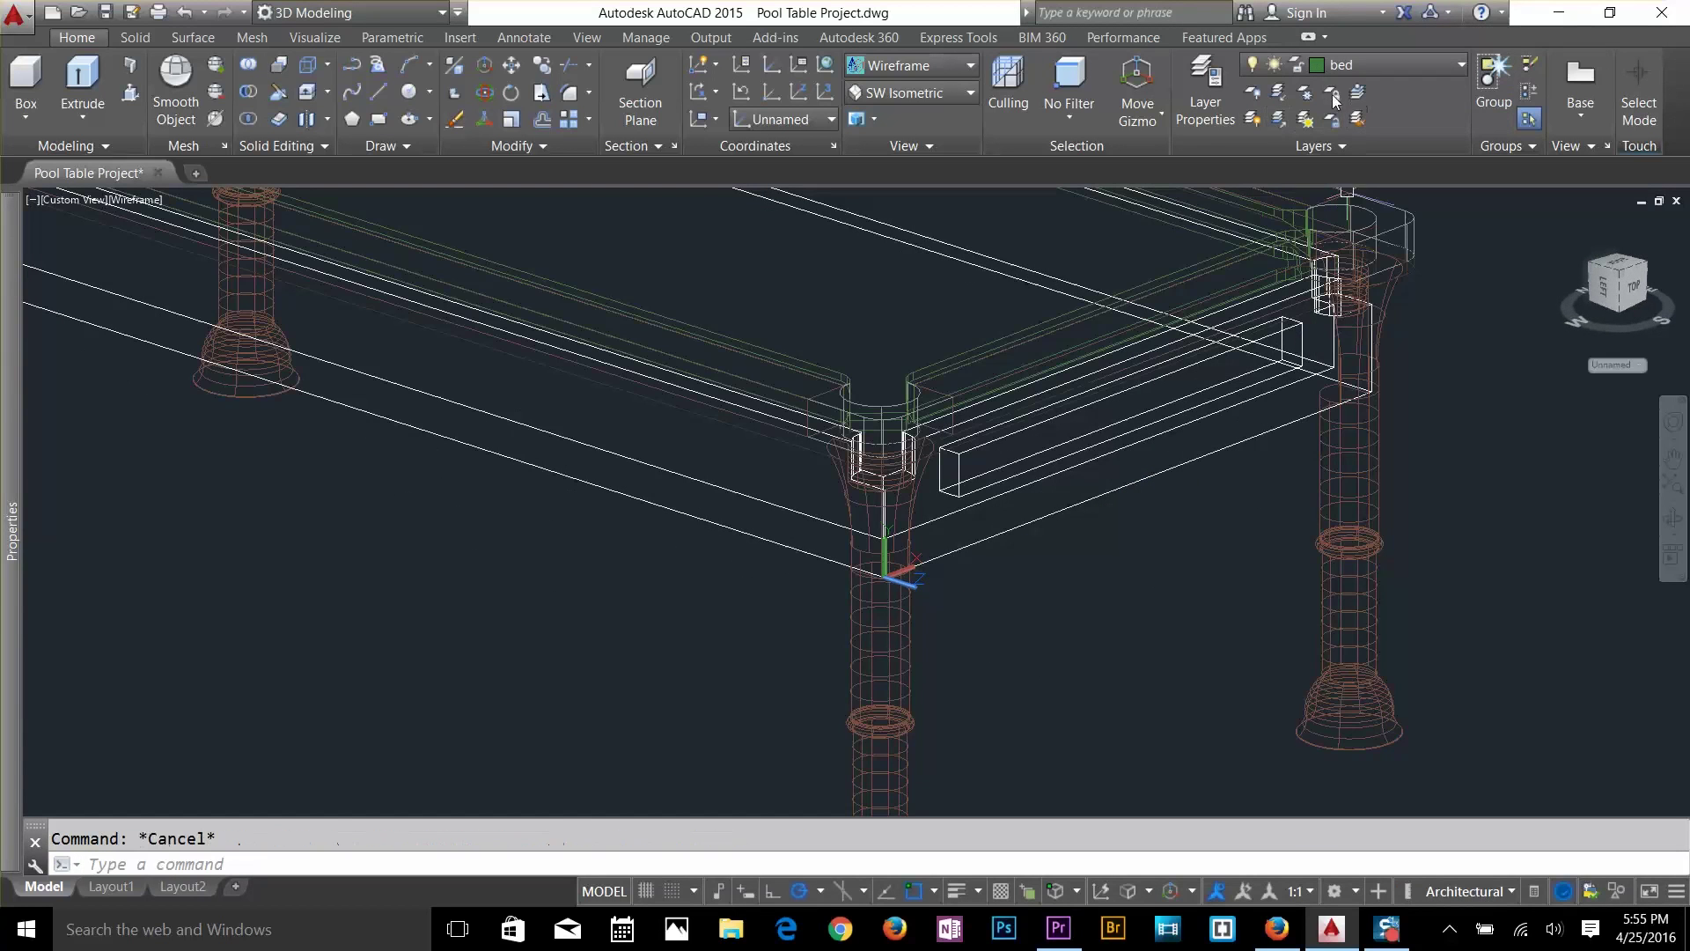
pyautogui.click(911, 67)
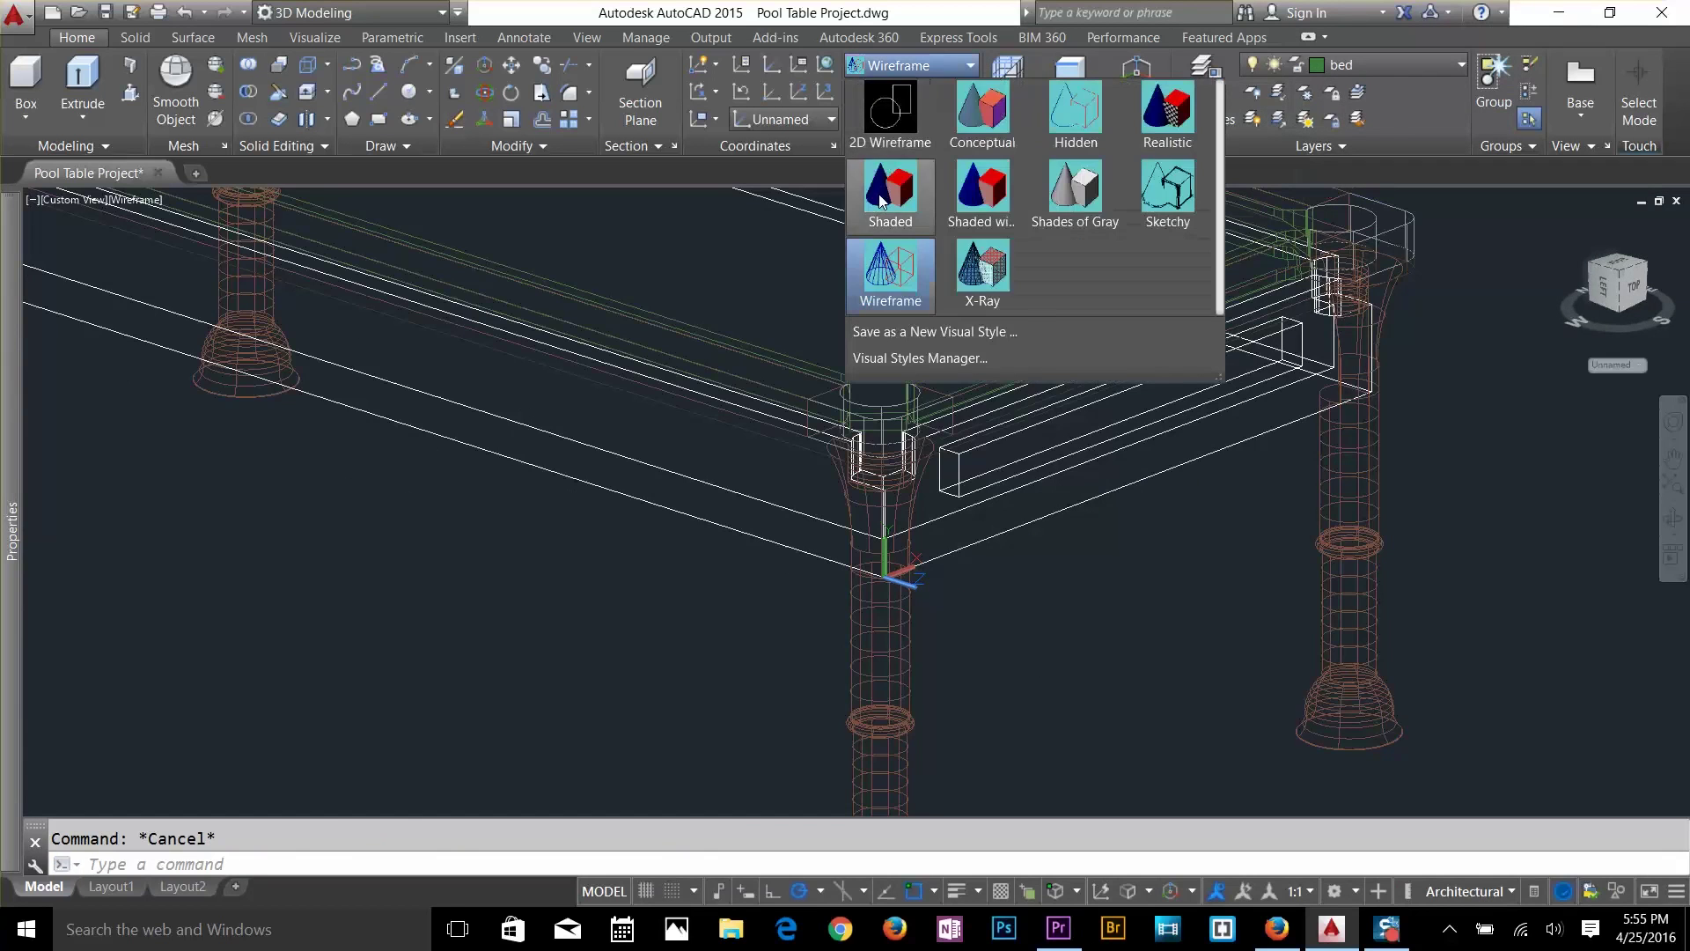
pyautogui.click(880, 177)
pyautogui.moveTo(1293, 528)
pyautogui.keyDown('shift'); pyautogui.mouseDown(button='middle')
pyautogui.moveTo(1271, 479)
pyautogui.moveTo(1296, 475)
pyautogui.moveTo(1297, 495)
pyautogui.mouseUp(button='middle'); pyautogui.keyUp('shift')
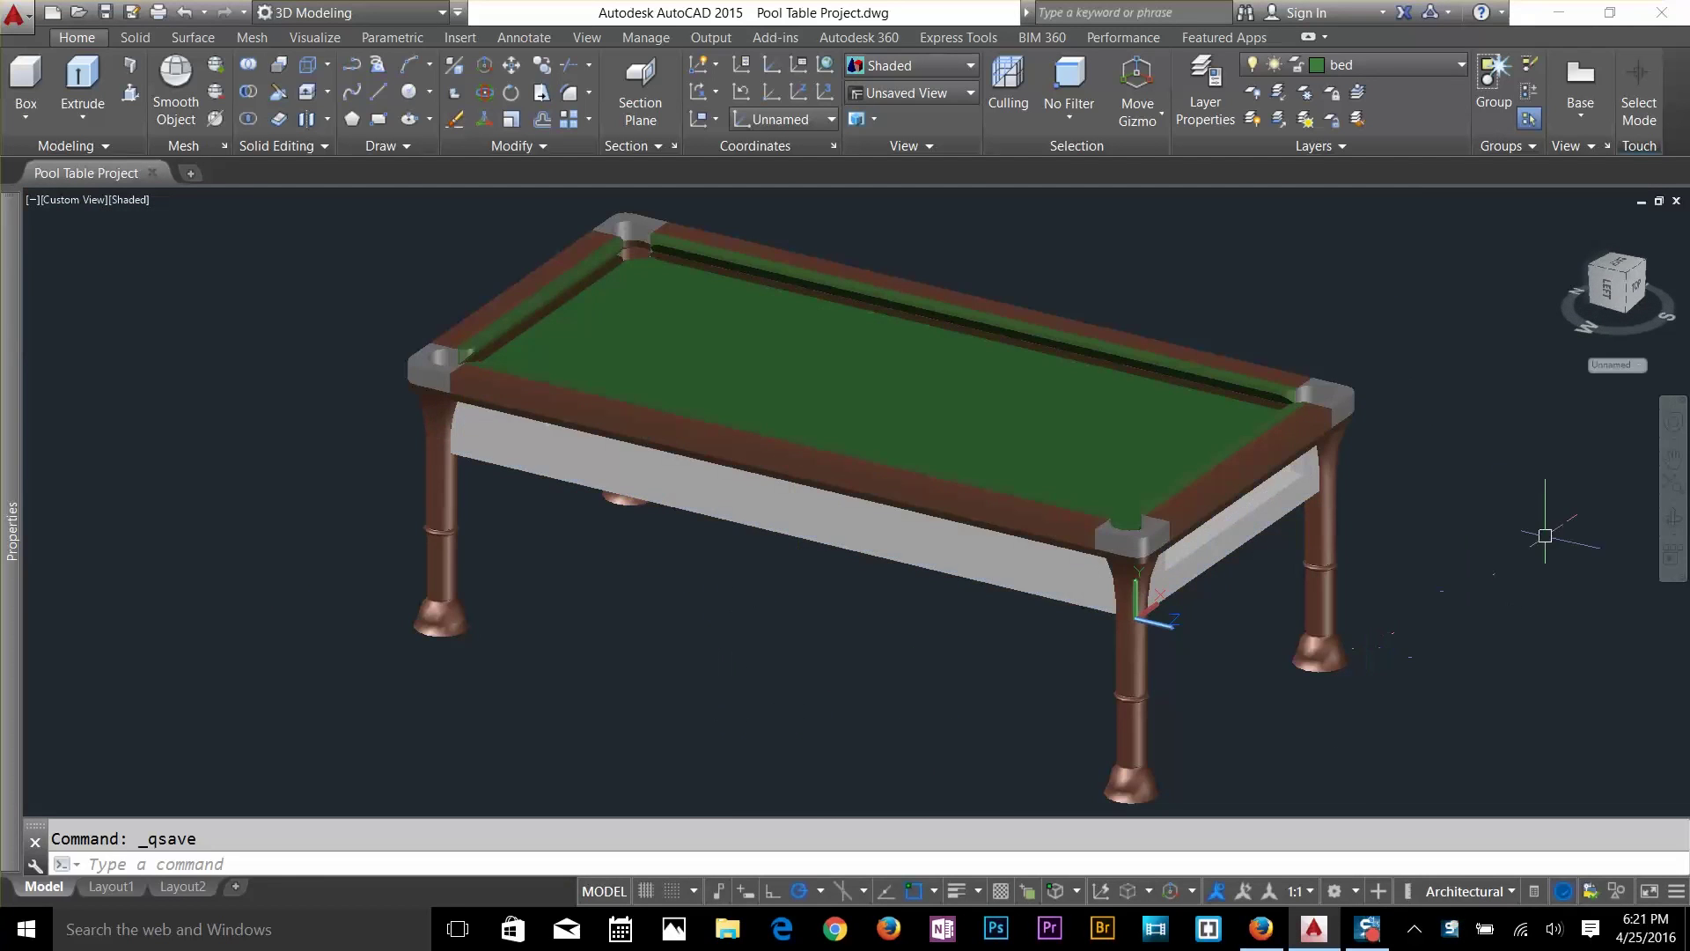
# Isolate the layer of the dark brown frame beneath the top rails.
pyautogui.scroll(5, 1304, 409)
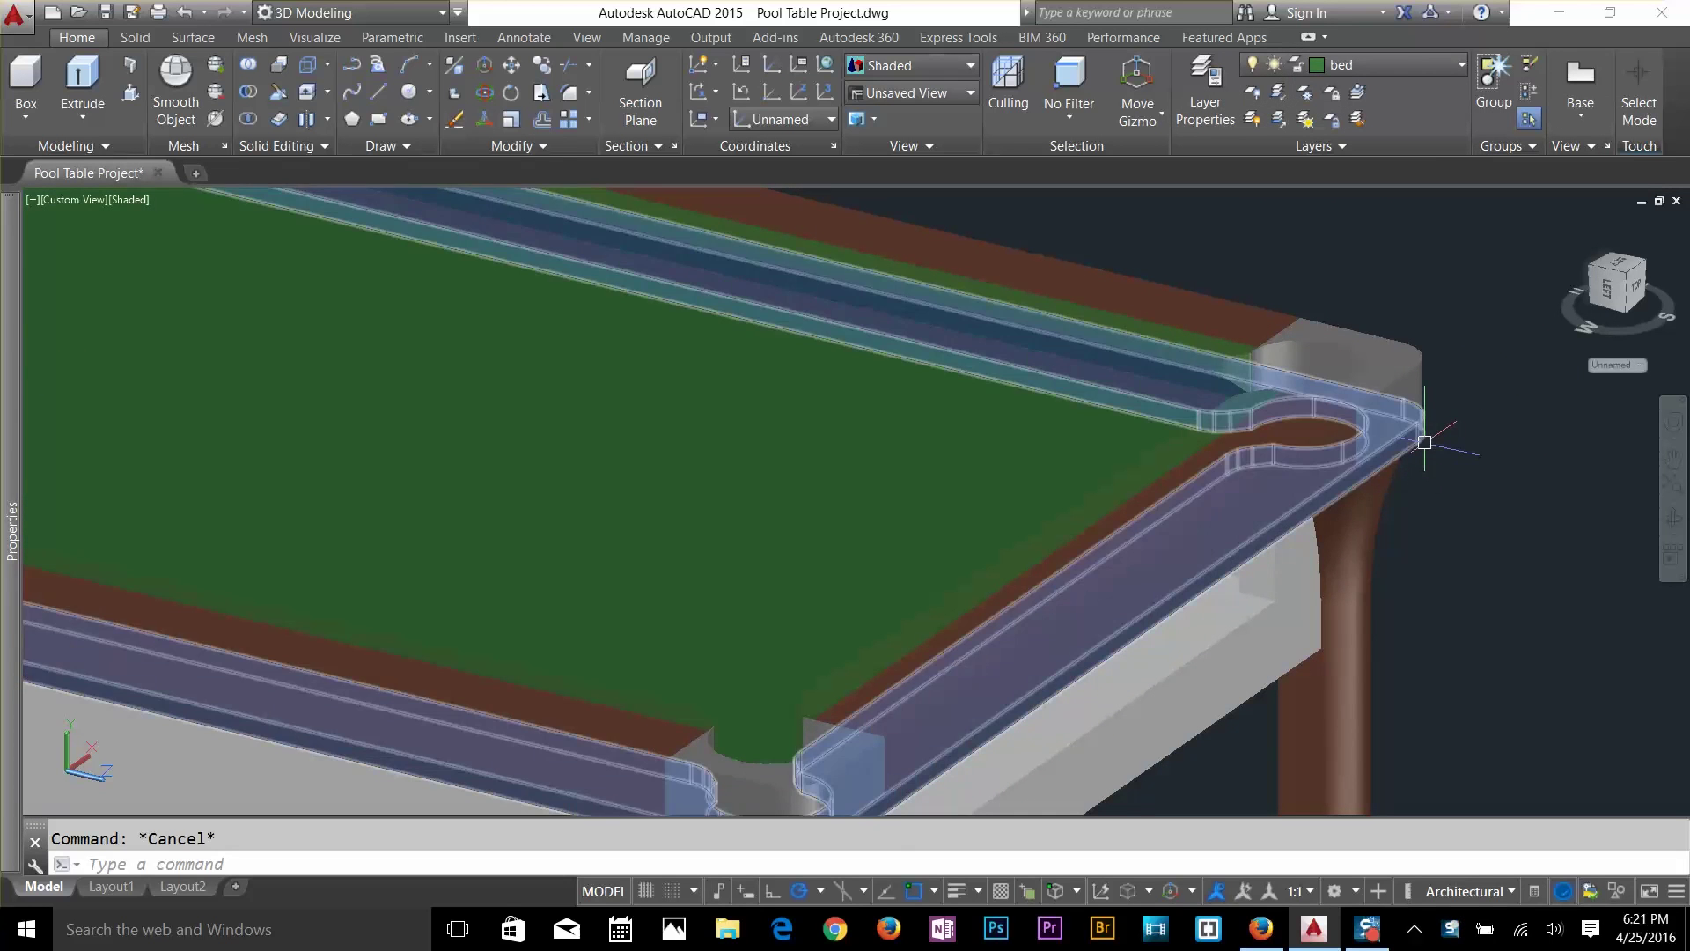
pyautogui.click(1424, 441)
pyautogui.click(1251, 119)
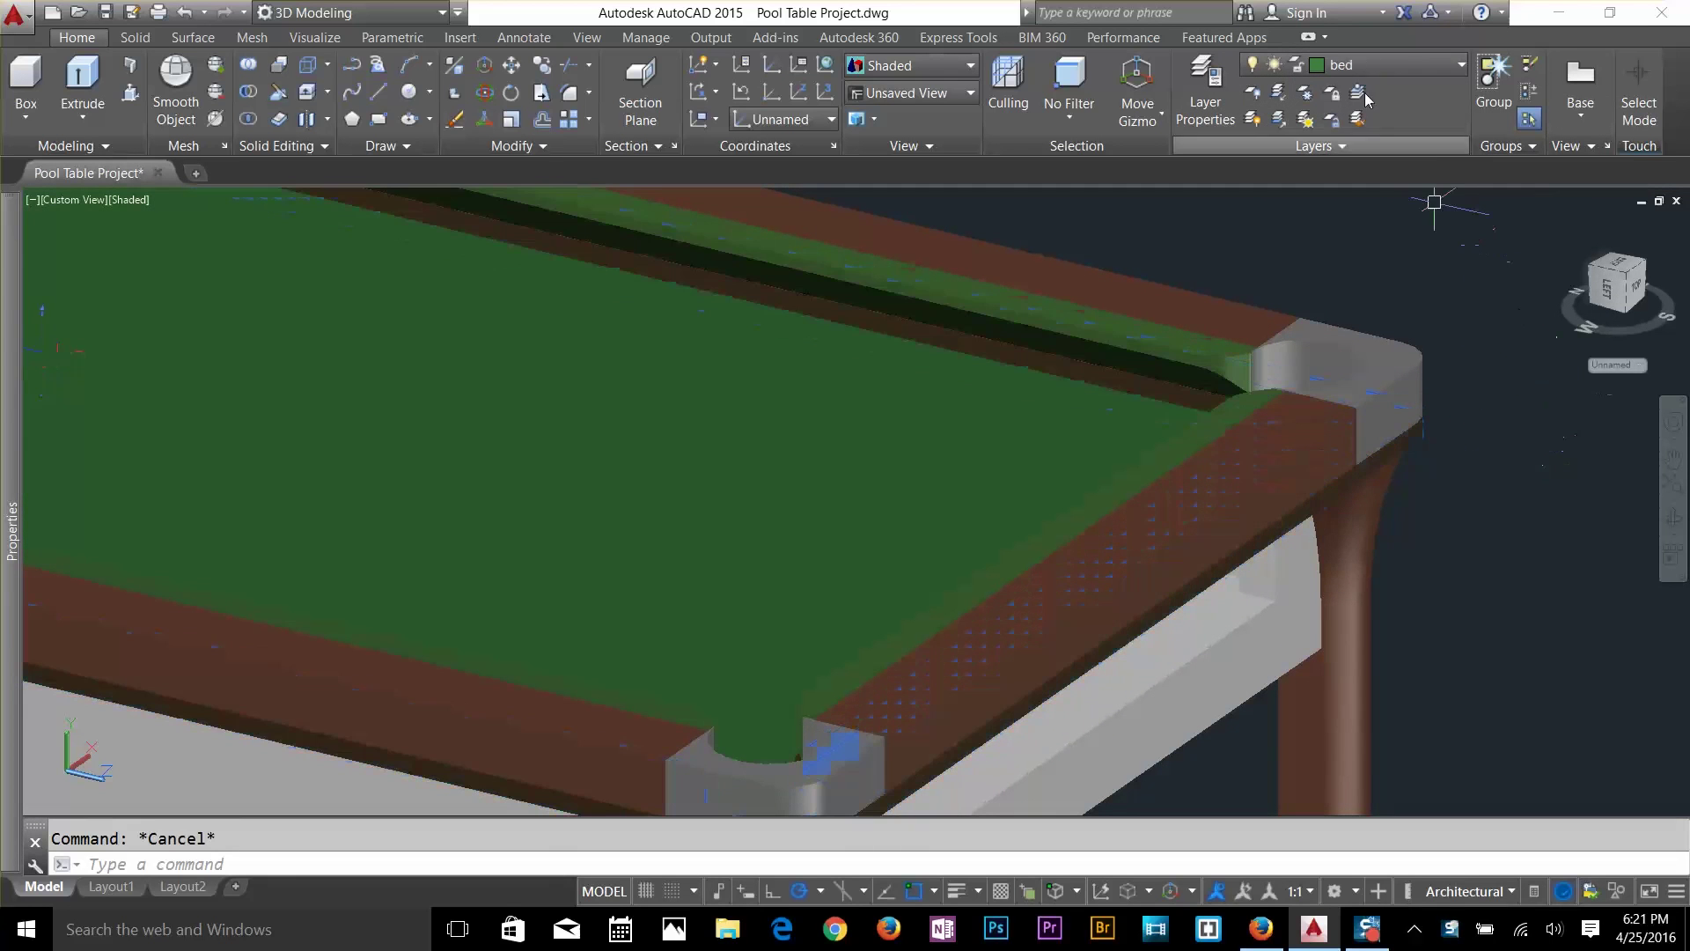
pyautogui.click(1252, 91)
pyautogui.click(1278, 92)
pyautogui.click(1424, 440)
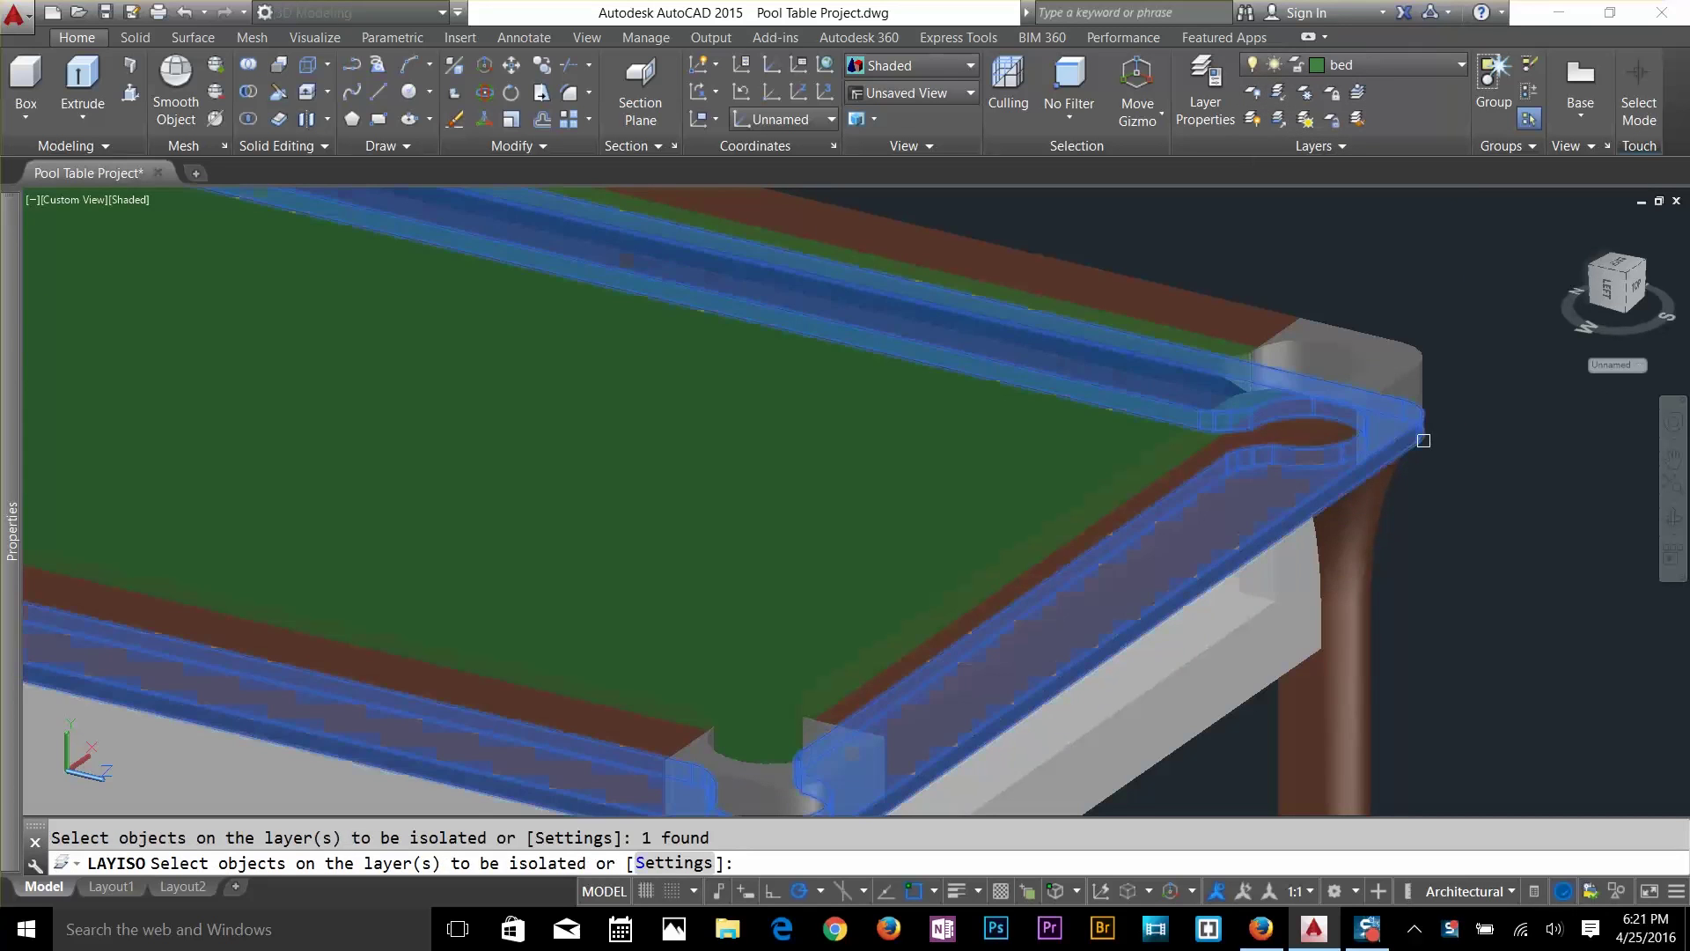
pyautogui.press('Return')
pyautogui.press('Escape')
pyautogui.click(1290, 507)
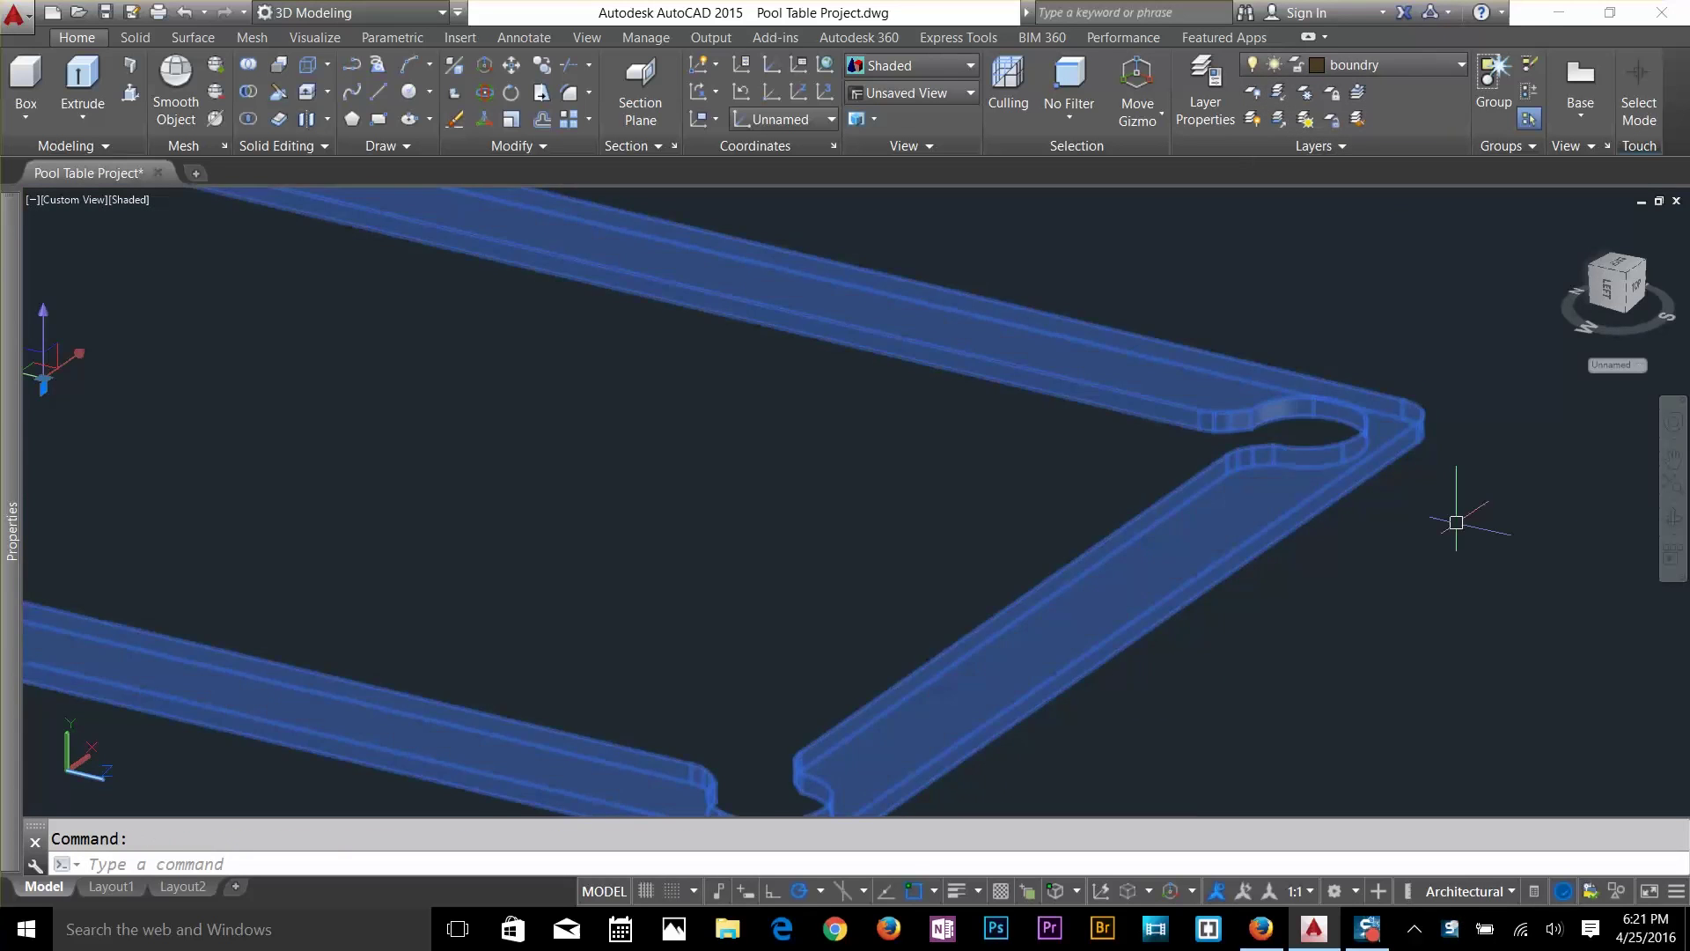
pyautogui.press('Escape')
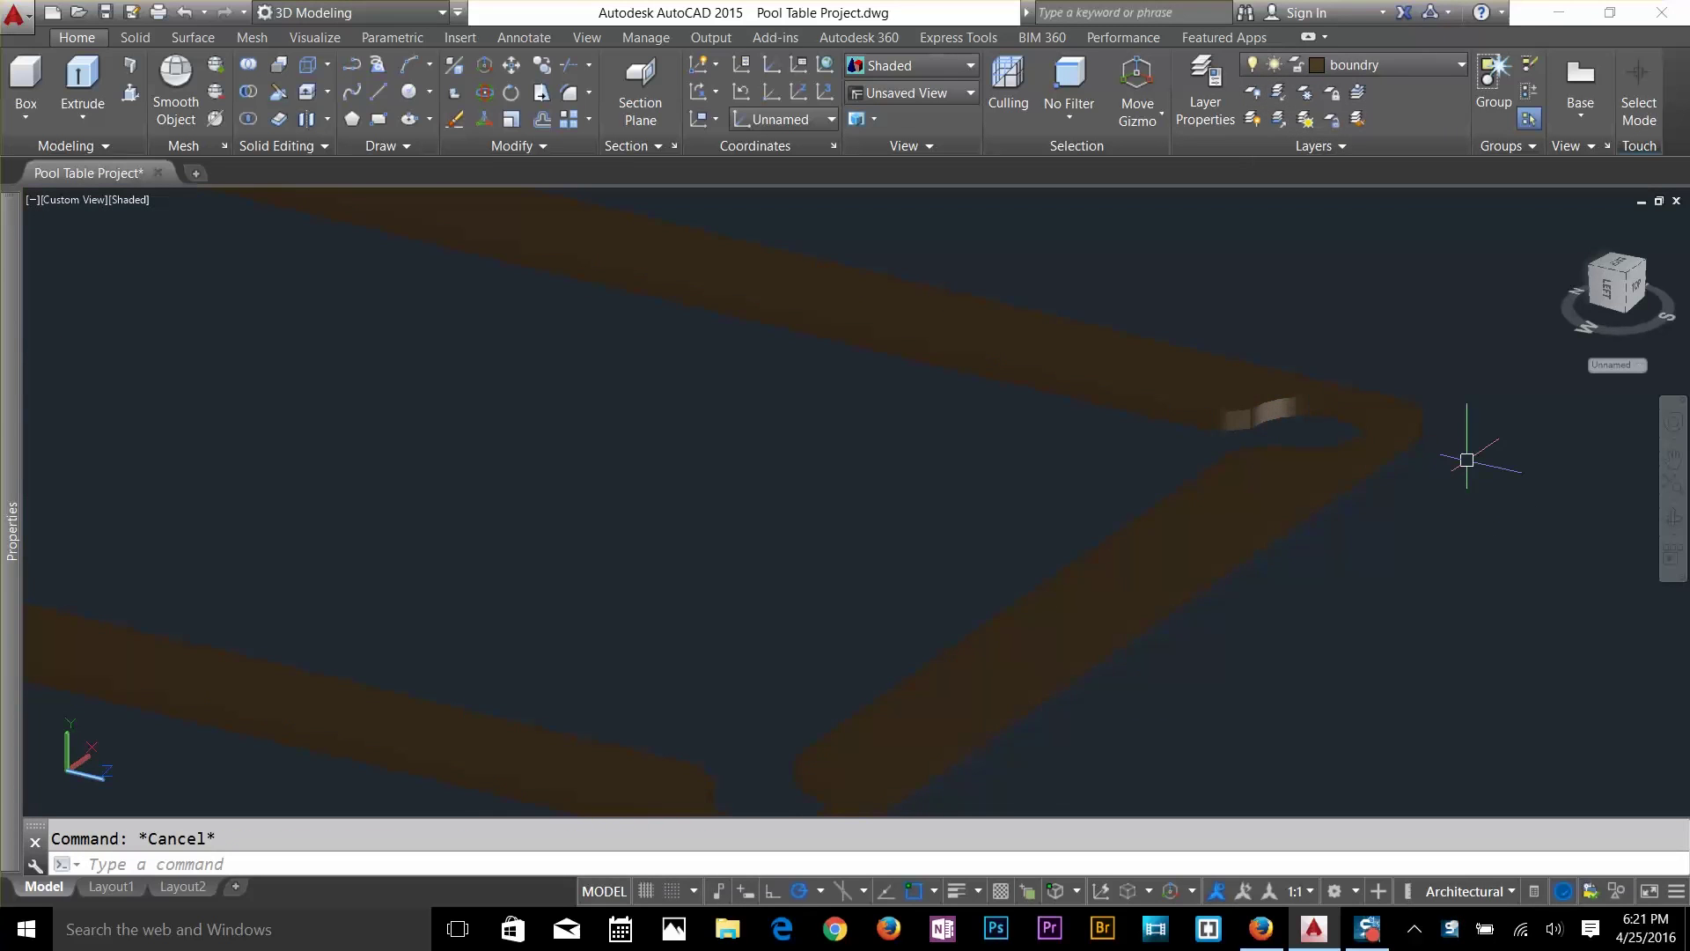
# Turn the bed layer back on alongside the boundry layer.
pyautogui.scroll(-2, 1466, 459)
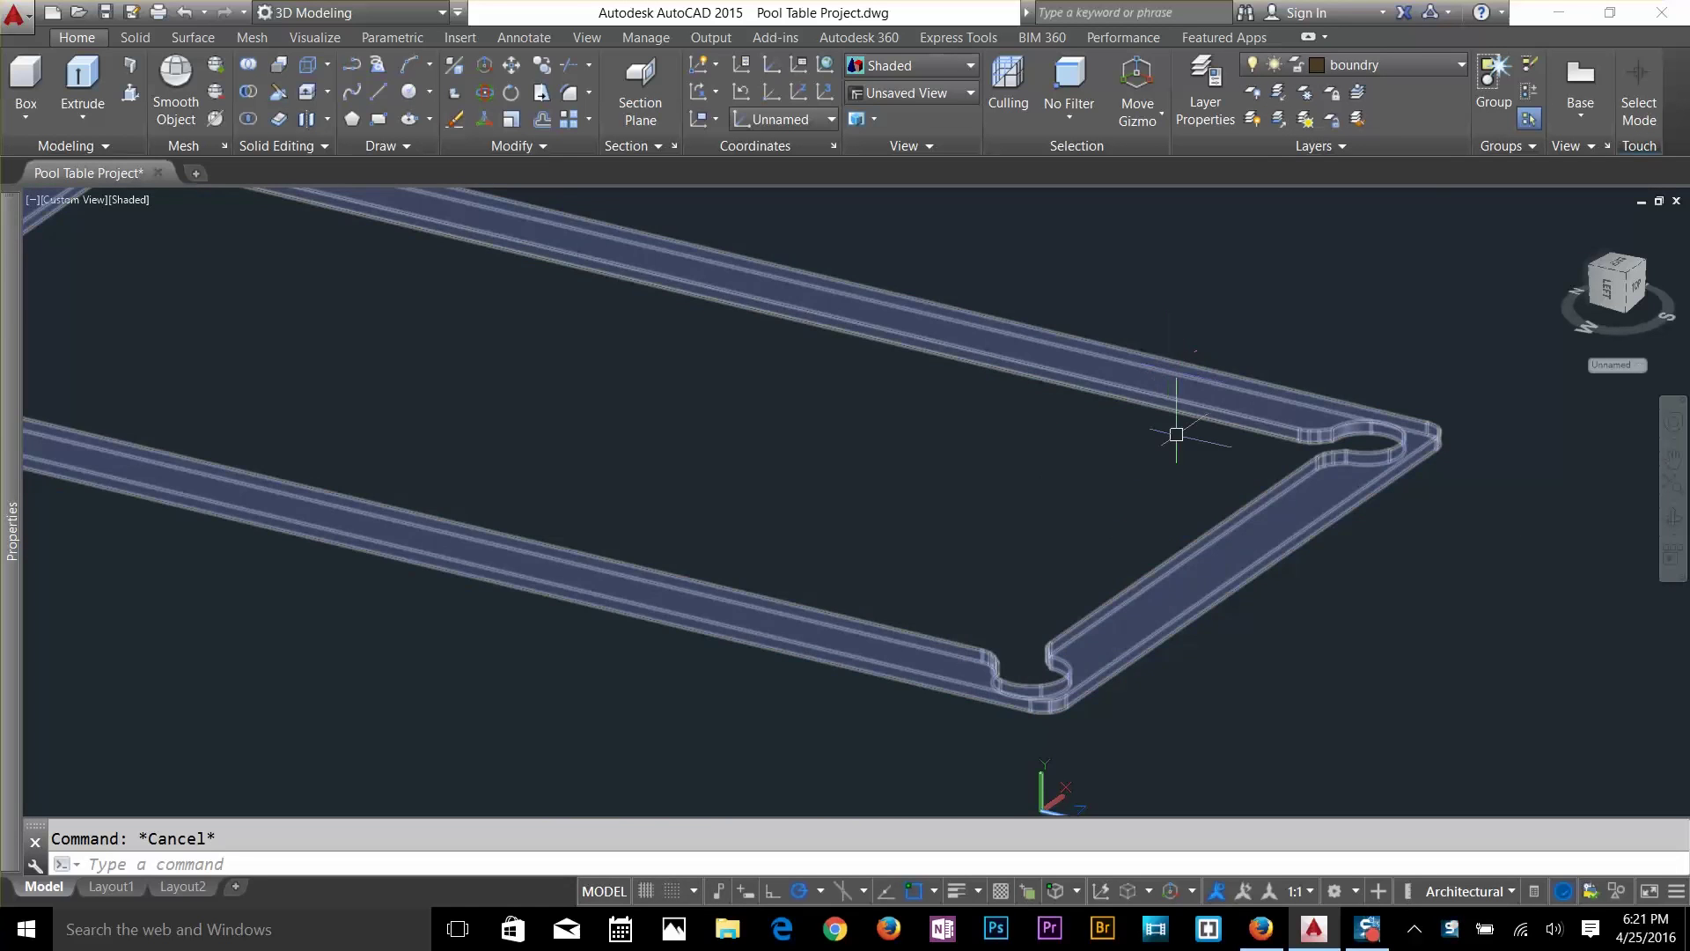
pyautogui.keyDown('shift'); pyautogui.moveTo(1176, 434); pyautogui.dragTo(1147, 502, button='middle'); pyautogui.keyUp('shift')
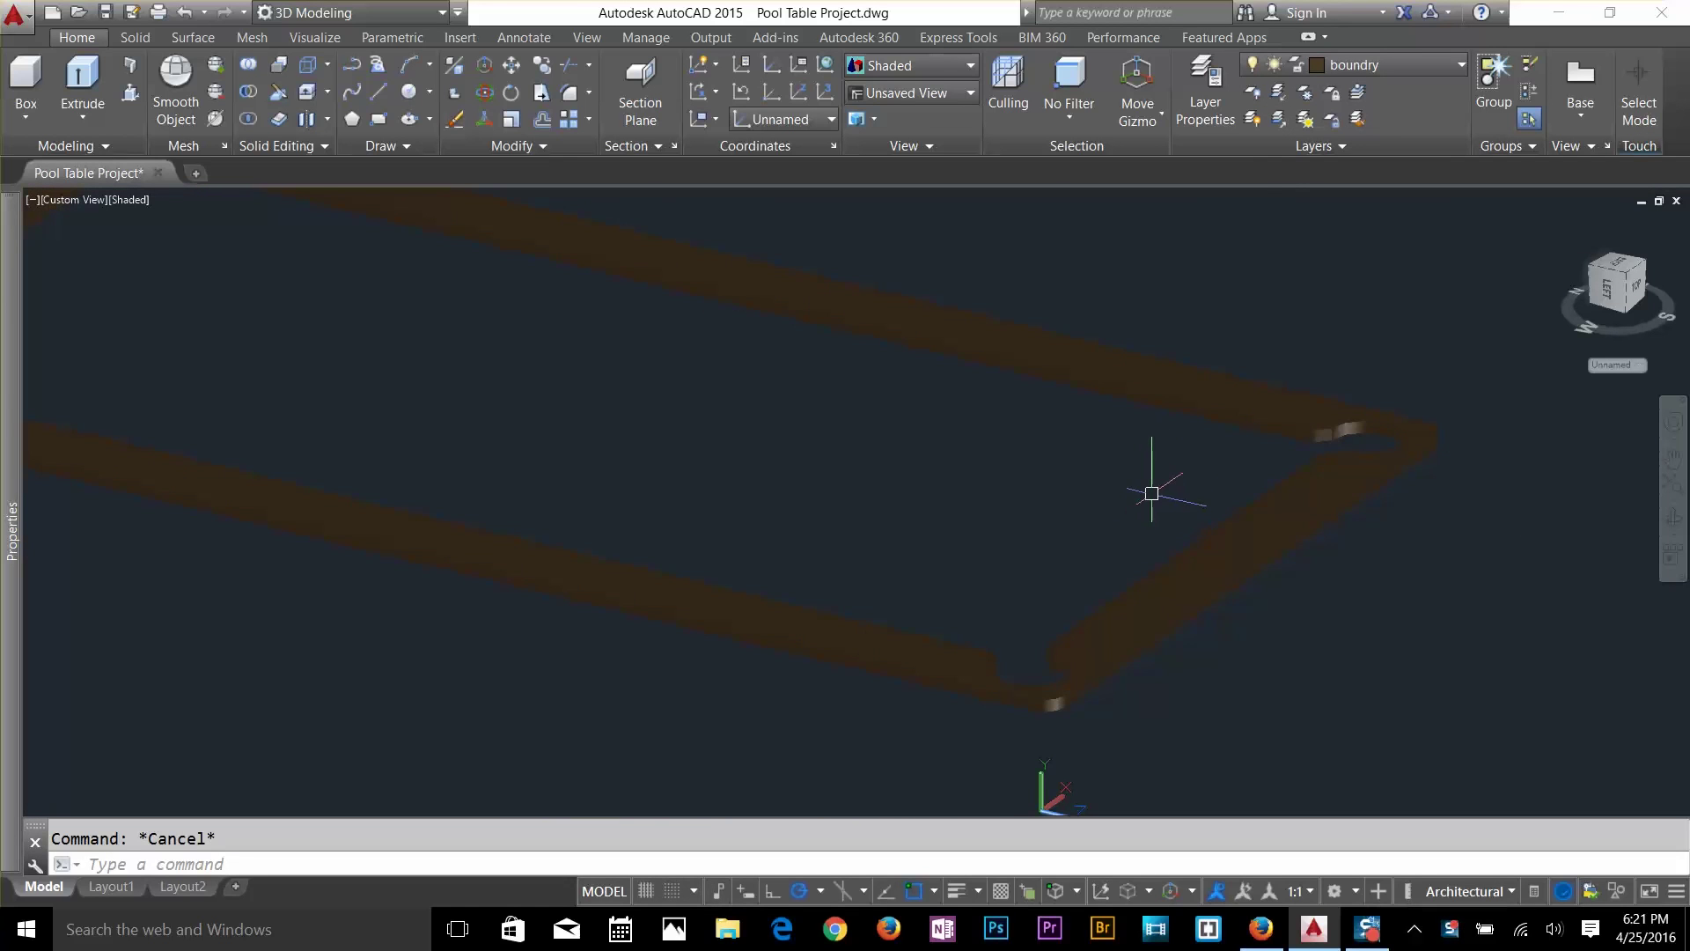
pyautogui.click(1362, 65)
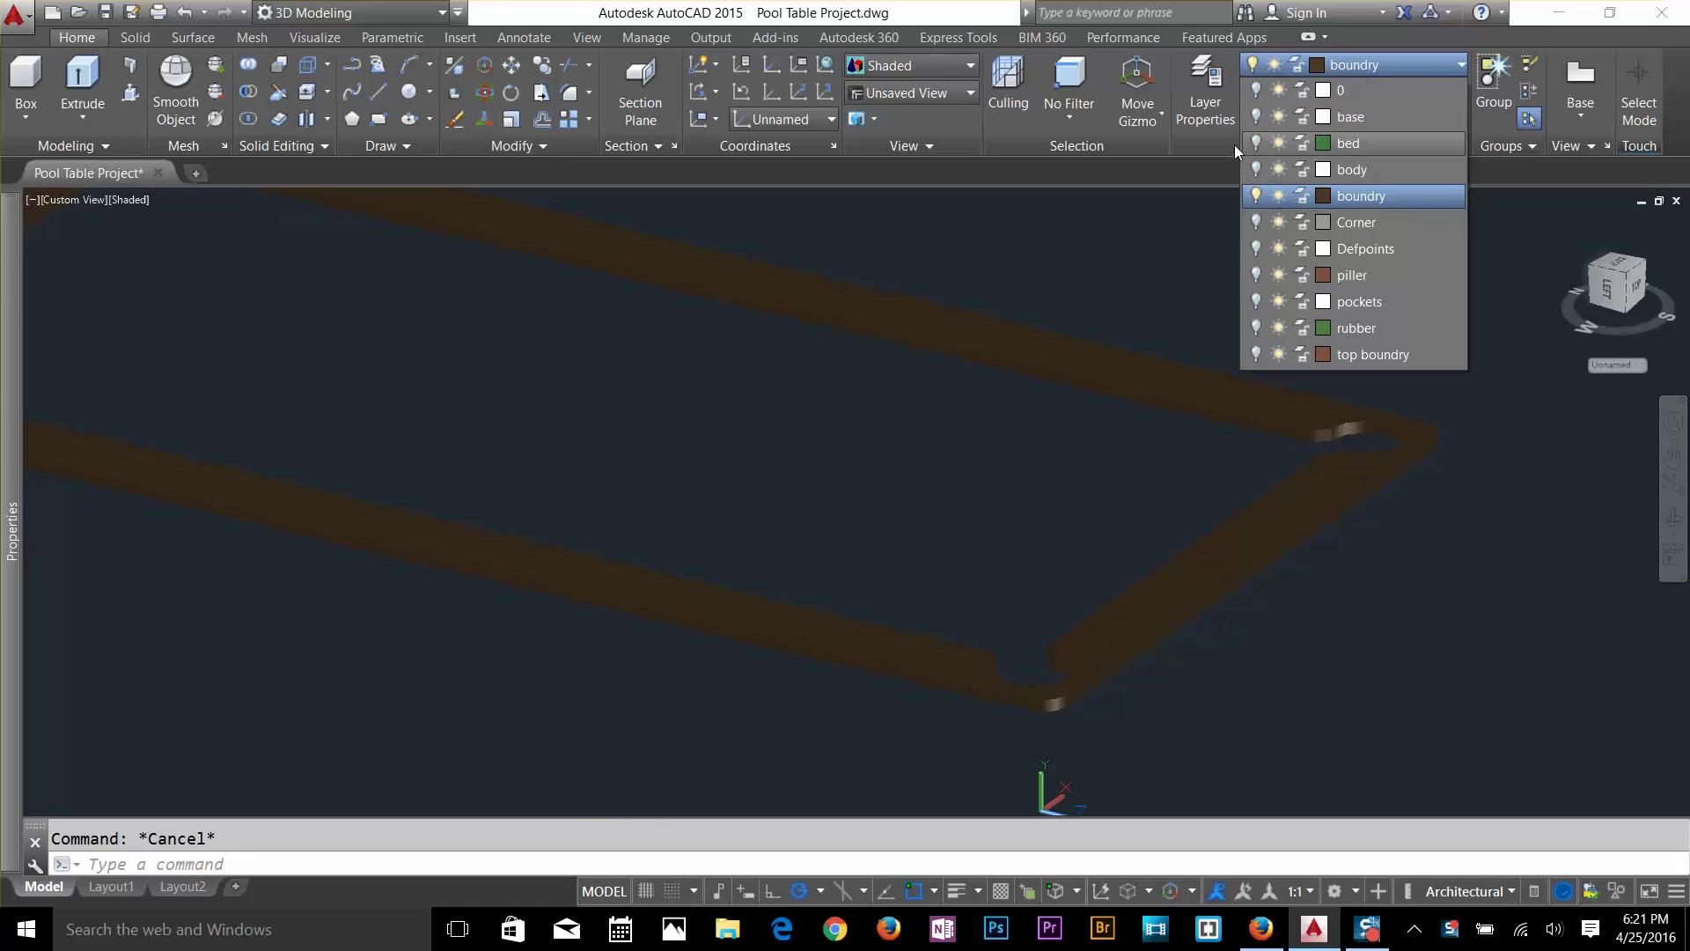
pyautogui.click(1256, 143)
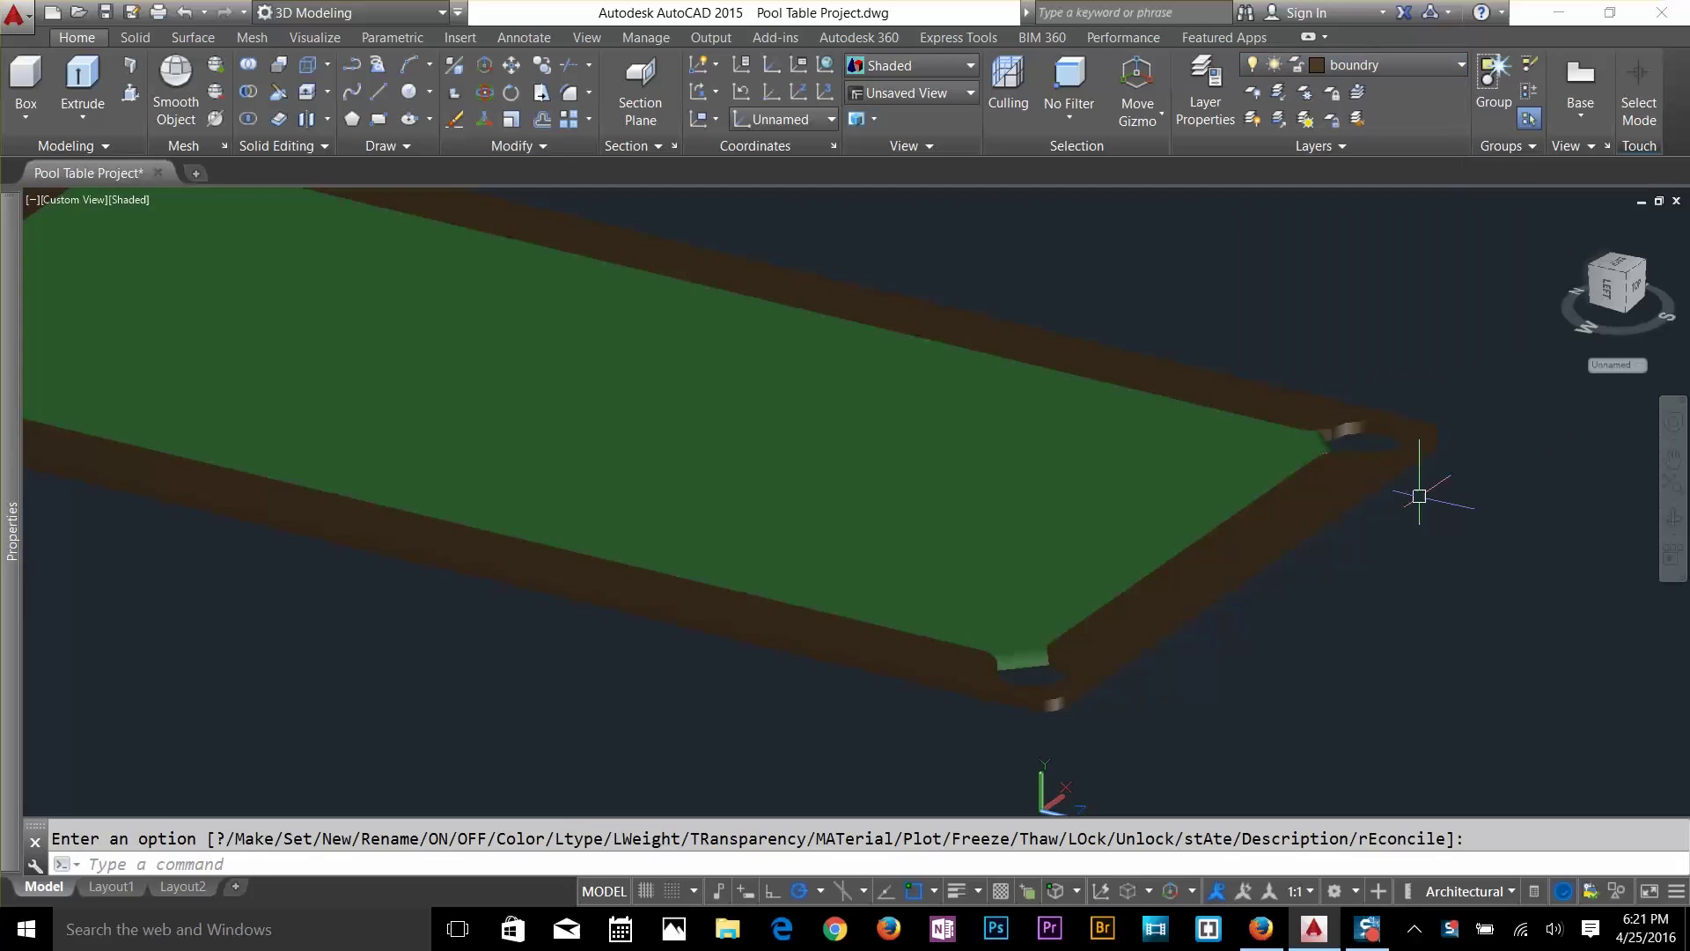
# Union the brown boundary frame with the green bed and check the joined solid by selecting it.
pyautogui.press('Escape')
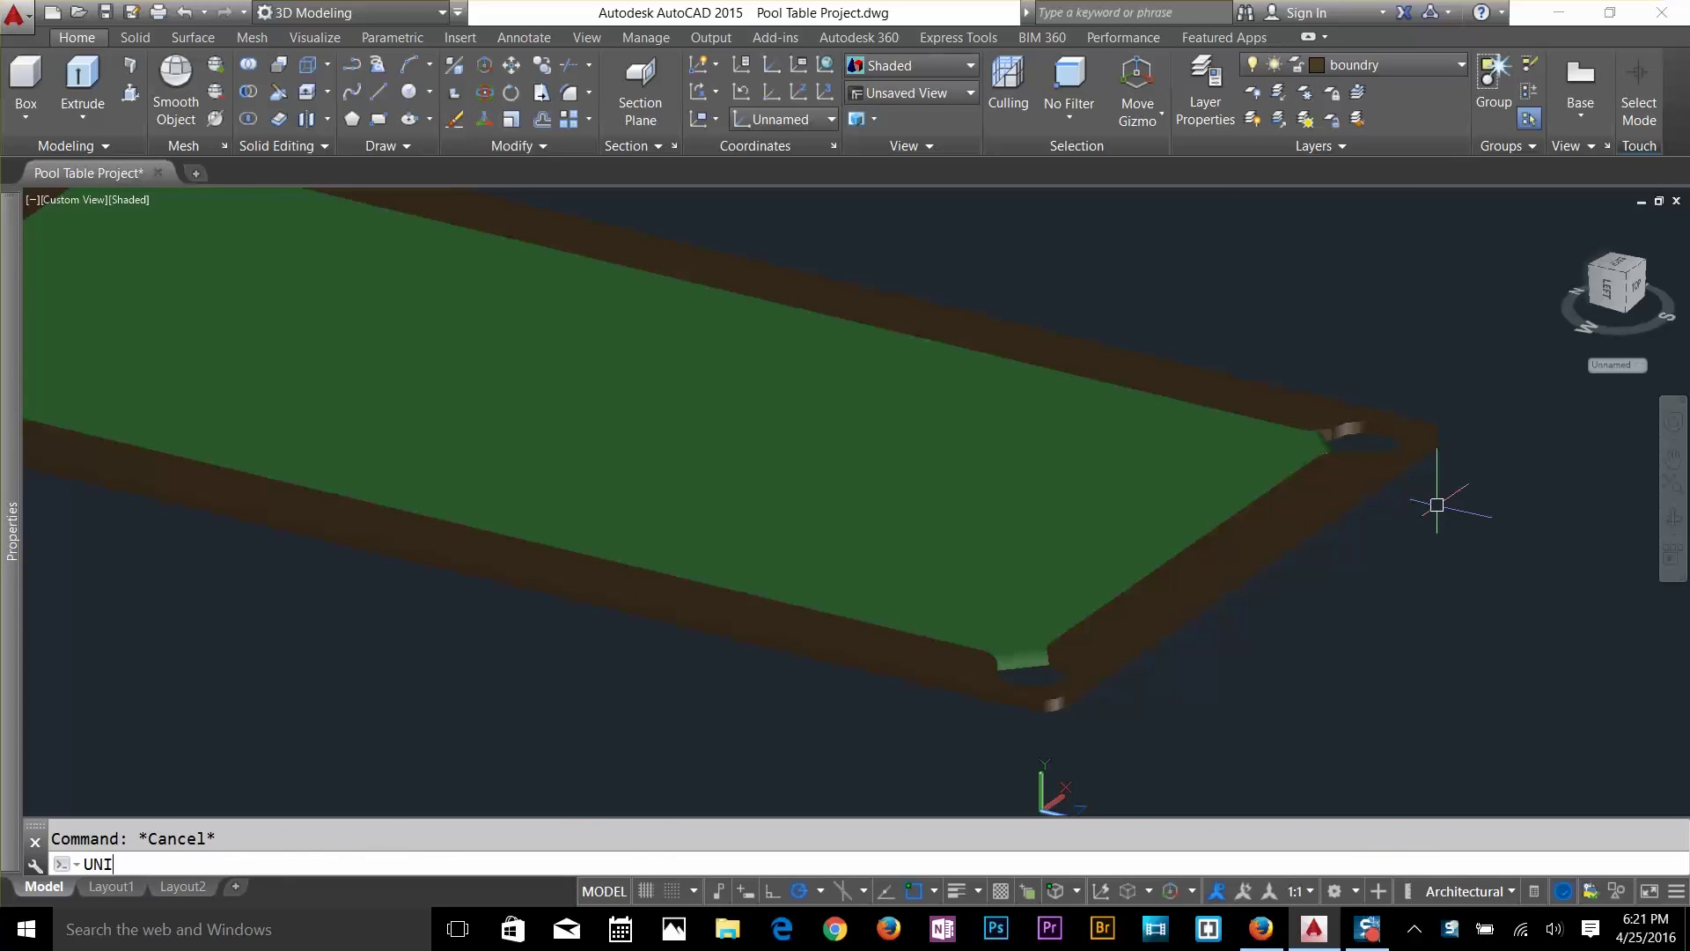
pyautogui.write('UNI')
pyautogui.press('Return')
pyautogui.click(1256, 502)
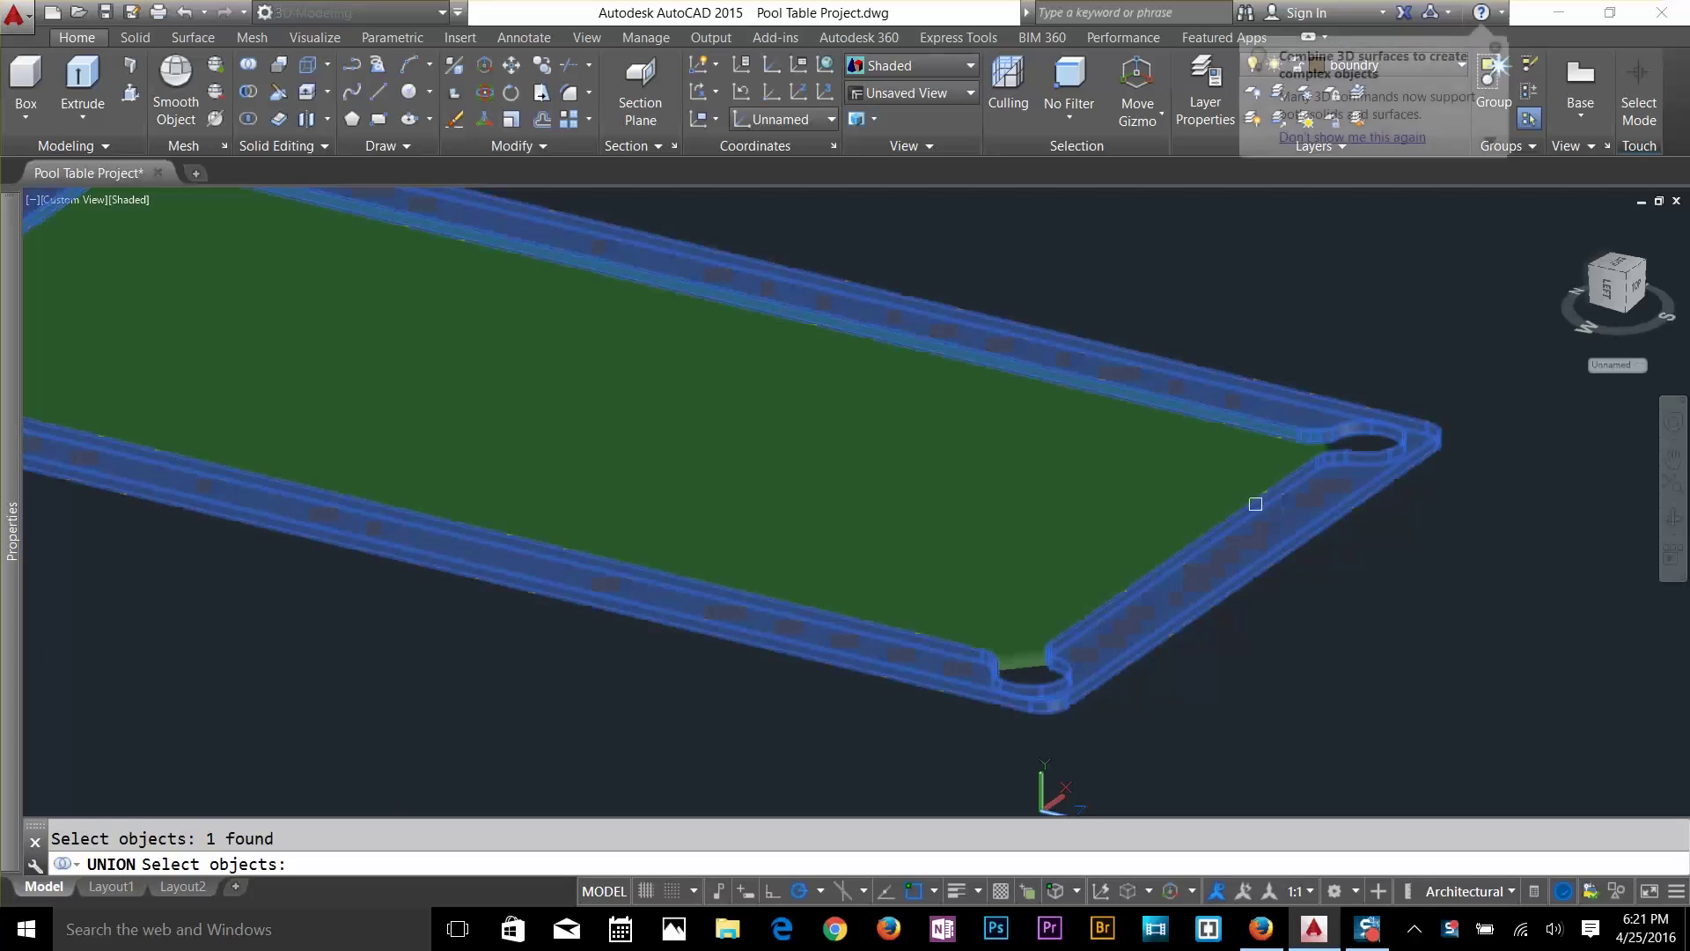
pyautogui.click(1233, 487)
pyautogui.press('Return')
pyautogui.click(1303, 526)
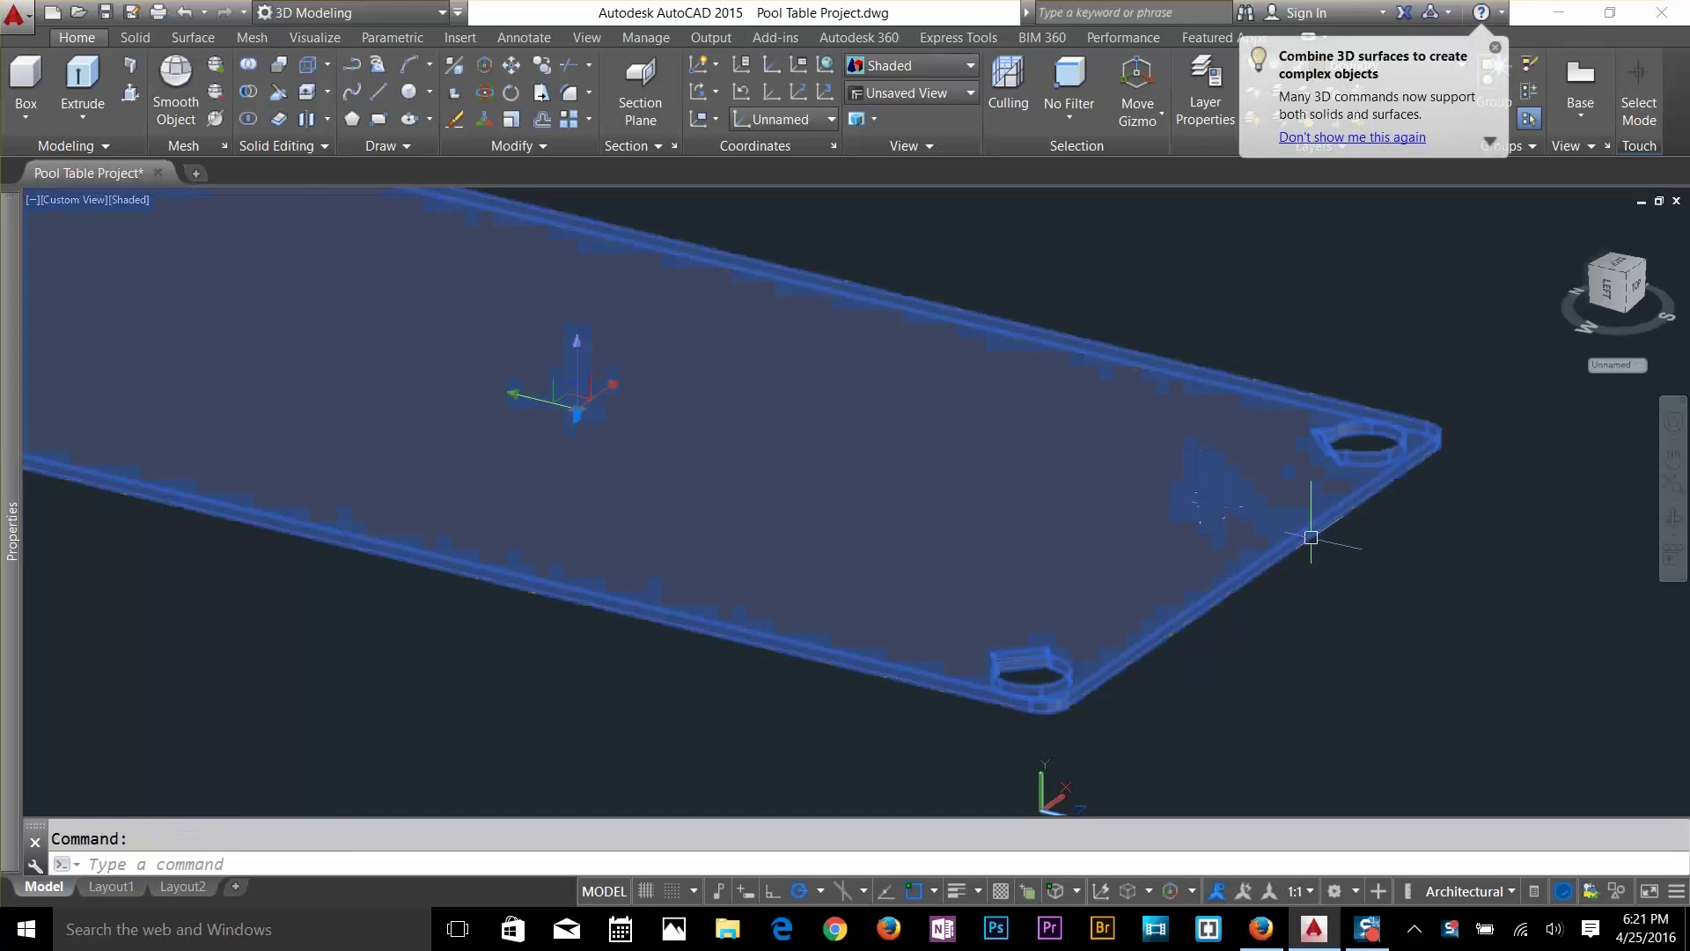
pyautogui.press('Escape')
pyautogui.click(1155, 468)
pyautogui.press('Escape')
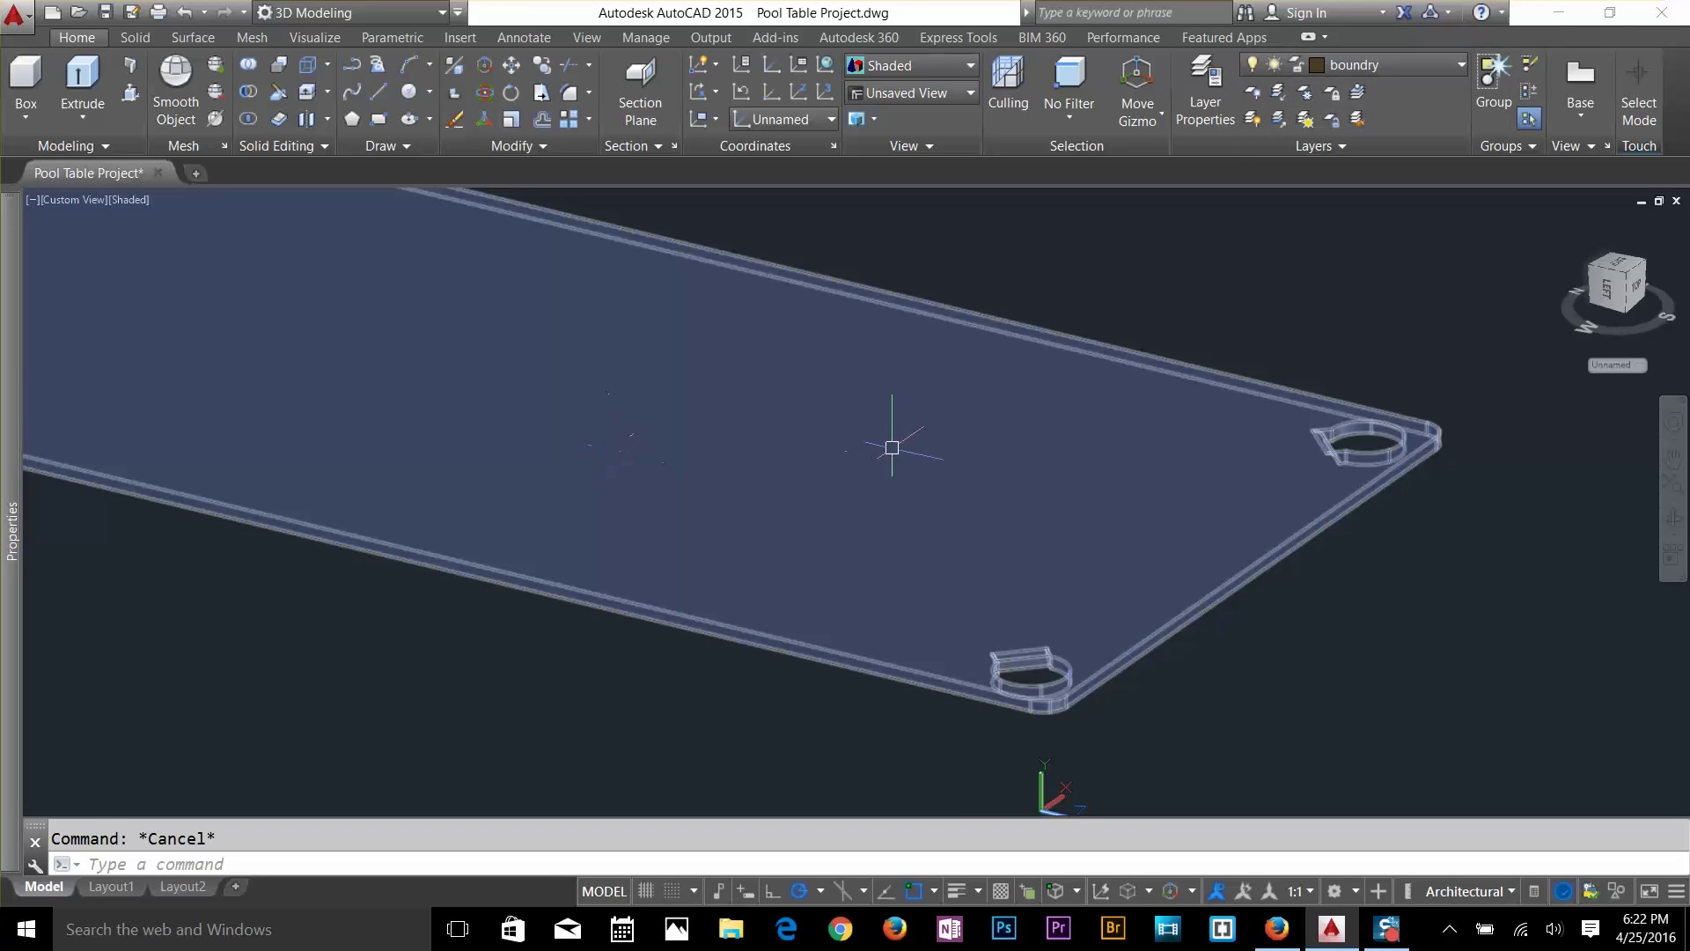
# Explode the joined solid and move its large top face to the bed layer.
pyautogui.press('Return')
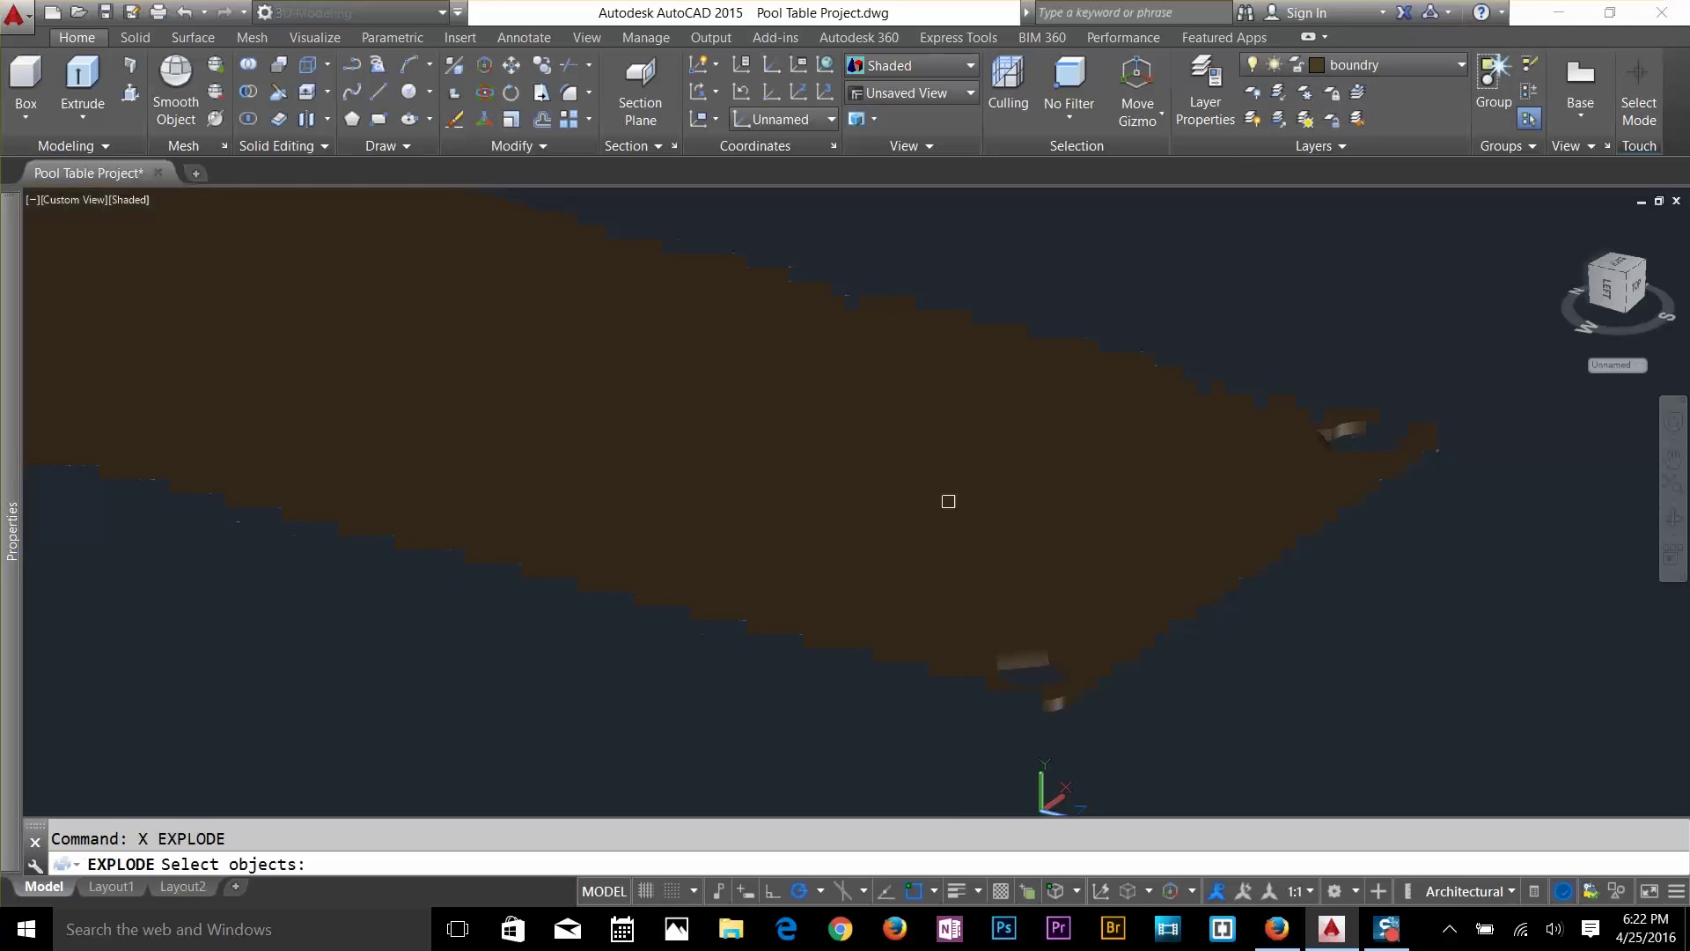
pyautogui.click(940, 495)
pyautogui.press('Return')
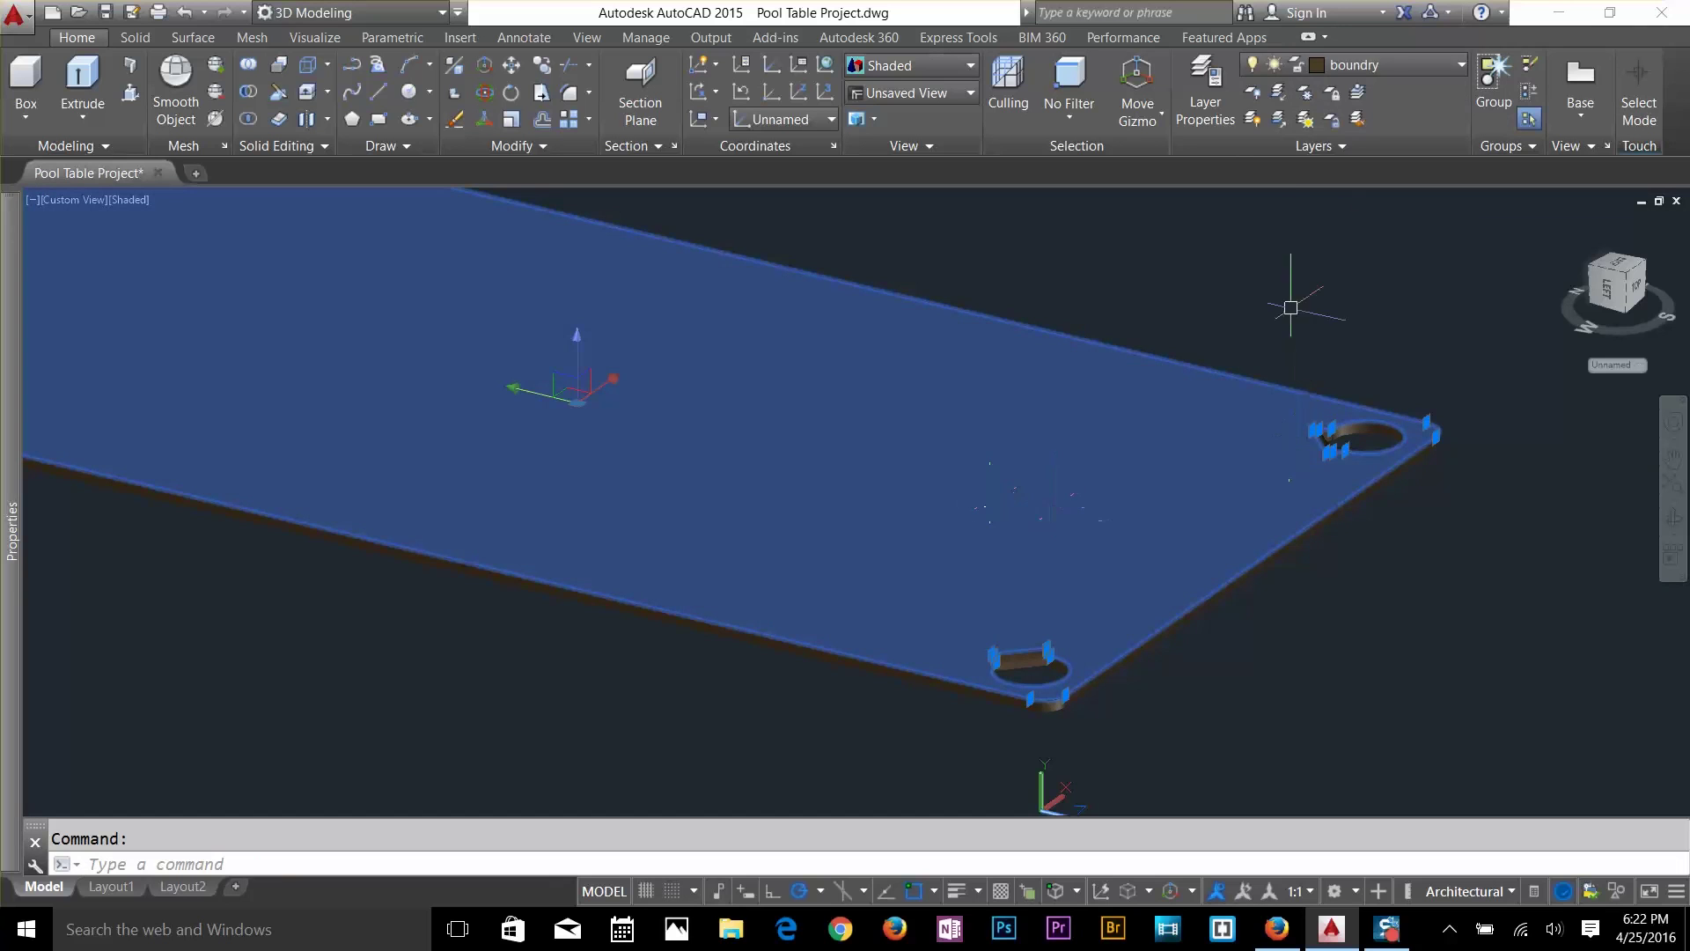
pyautogui.click(1377, 67)
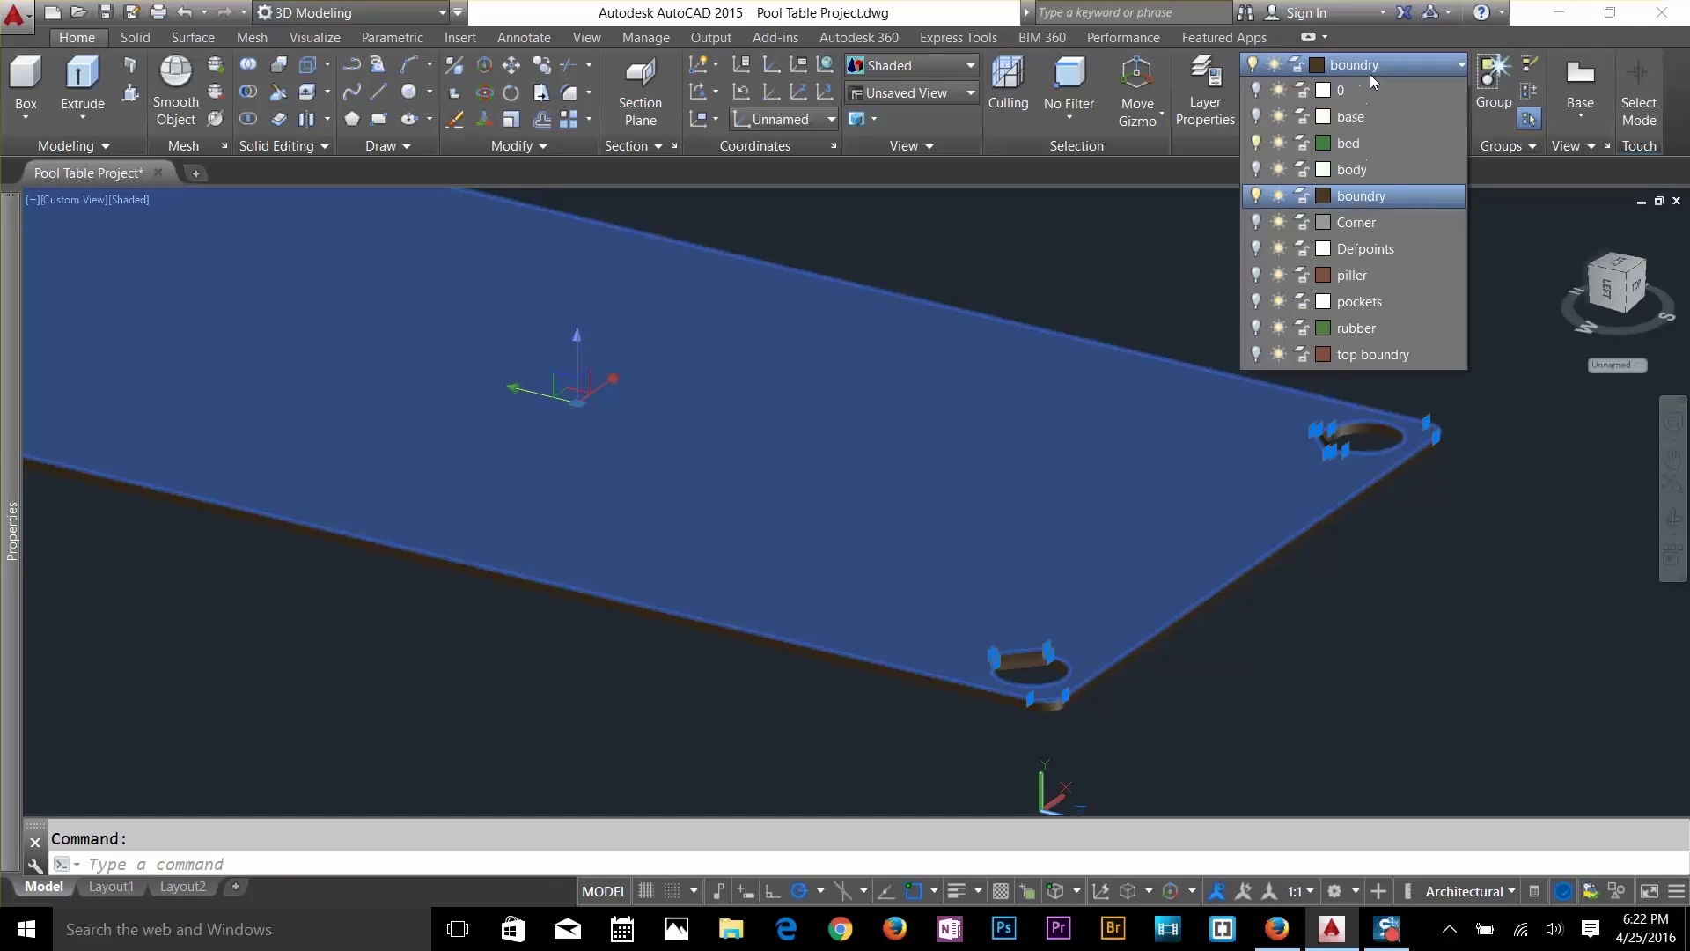
pyautogui.click(1354, 189)
pyautogui.press('Escape')
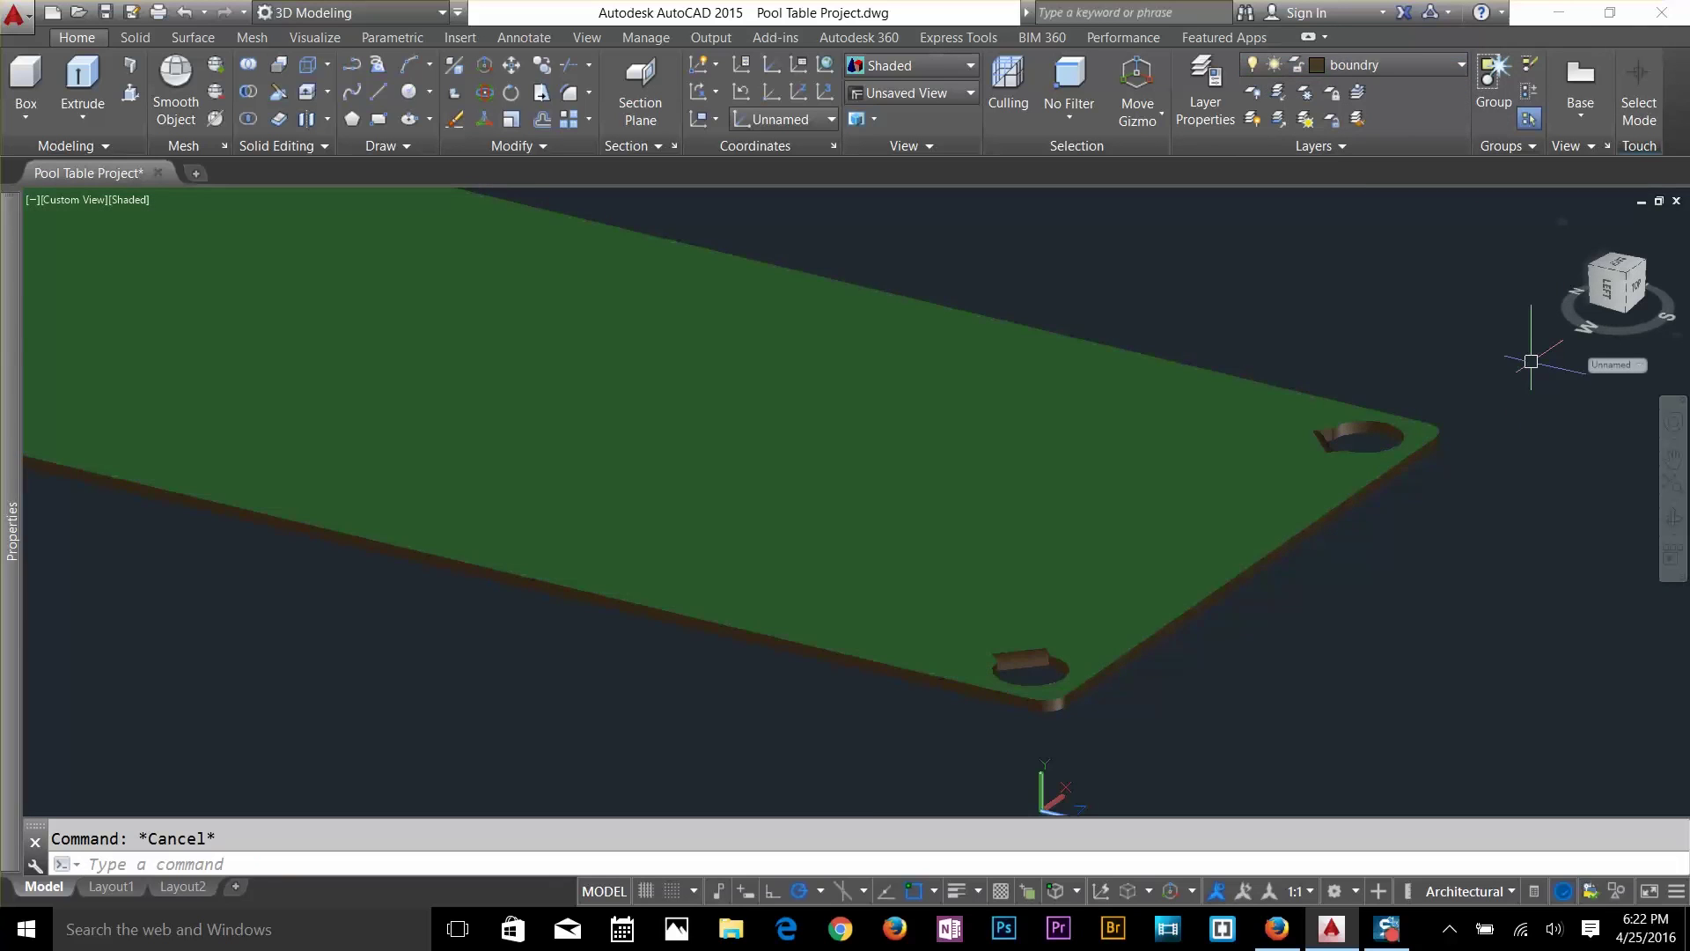
# Select the straight vertical faces at the corner pocket openings of the exploded solid and move them to the bed layer.
pyautogui.scroll(2, 1507, 435)
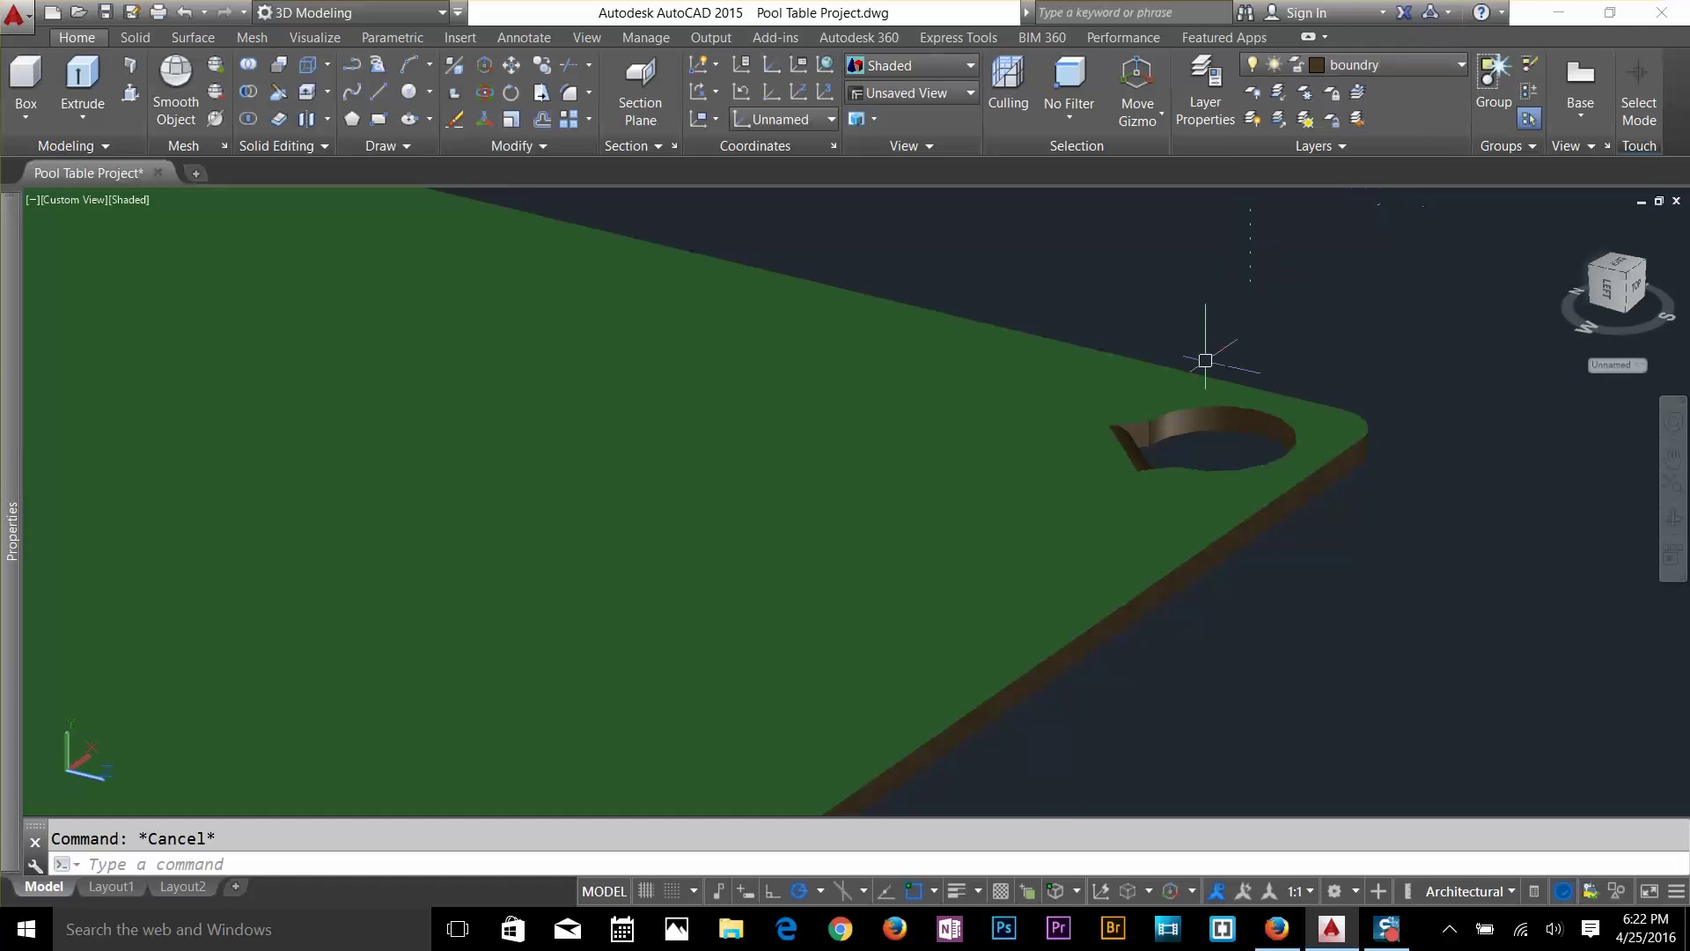
pyautogui.keyDown('shift'); pyautogui.moveTo(1257, 449); pyautogui.dragTo(1210, 480, button='middle'); pyautogui.keyUp('shift')
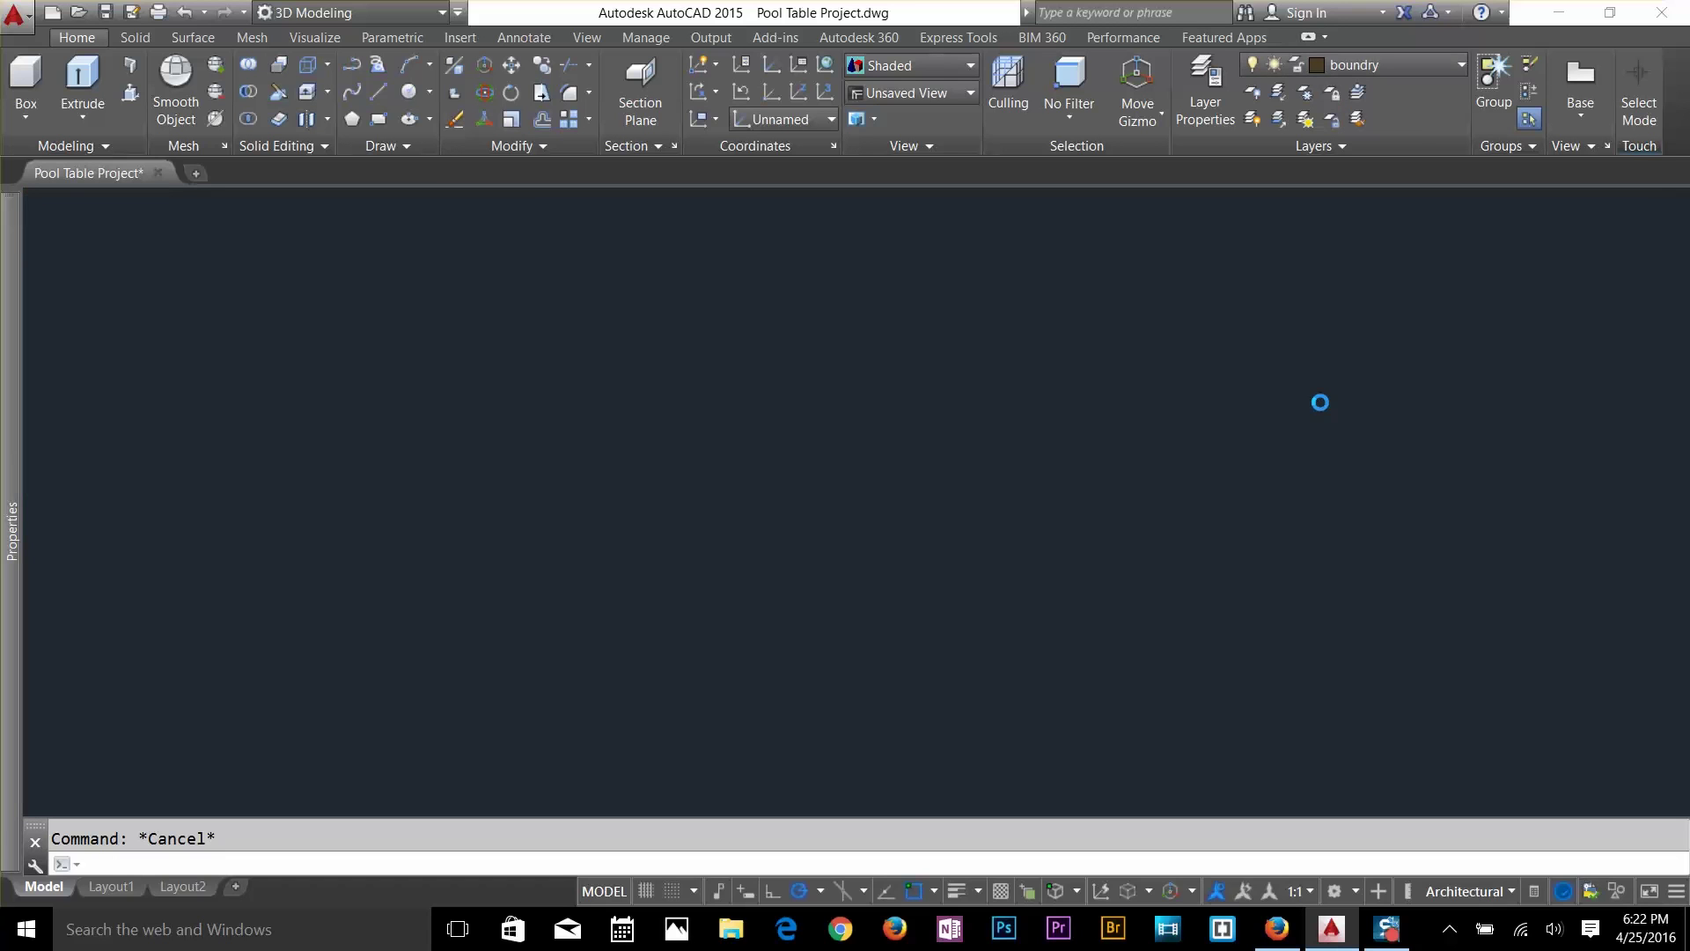
pyautogui.scroll(3, 758, 707)
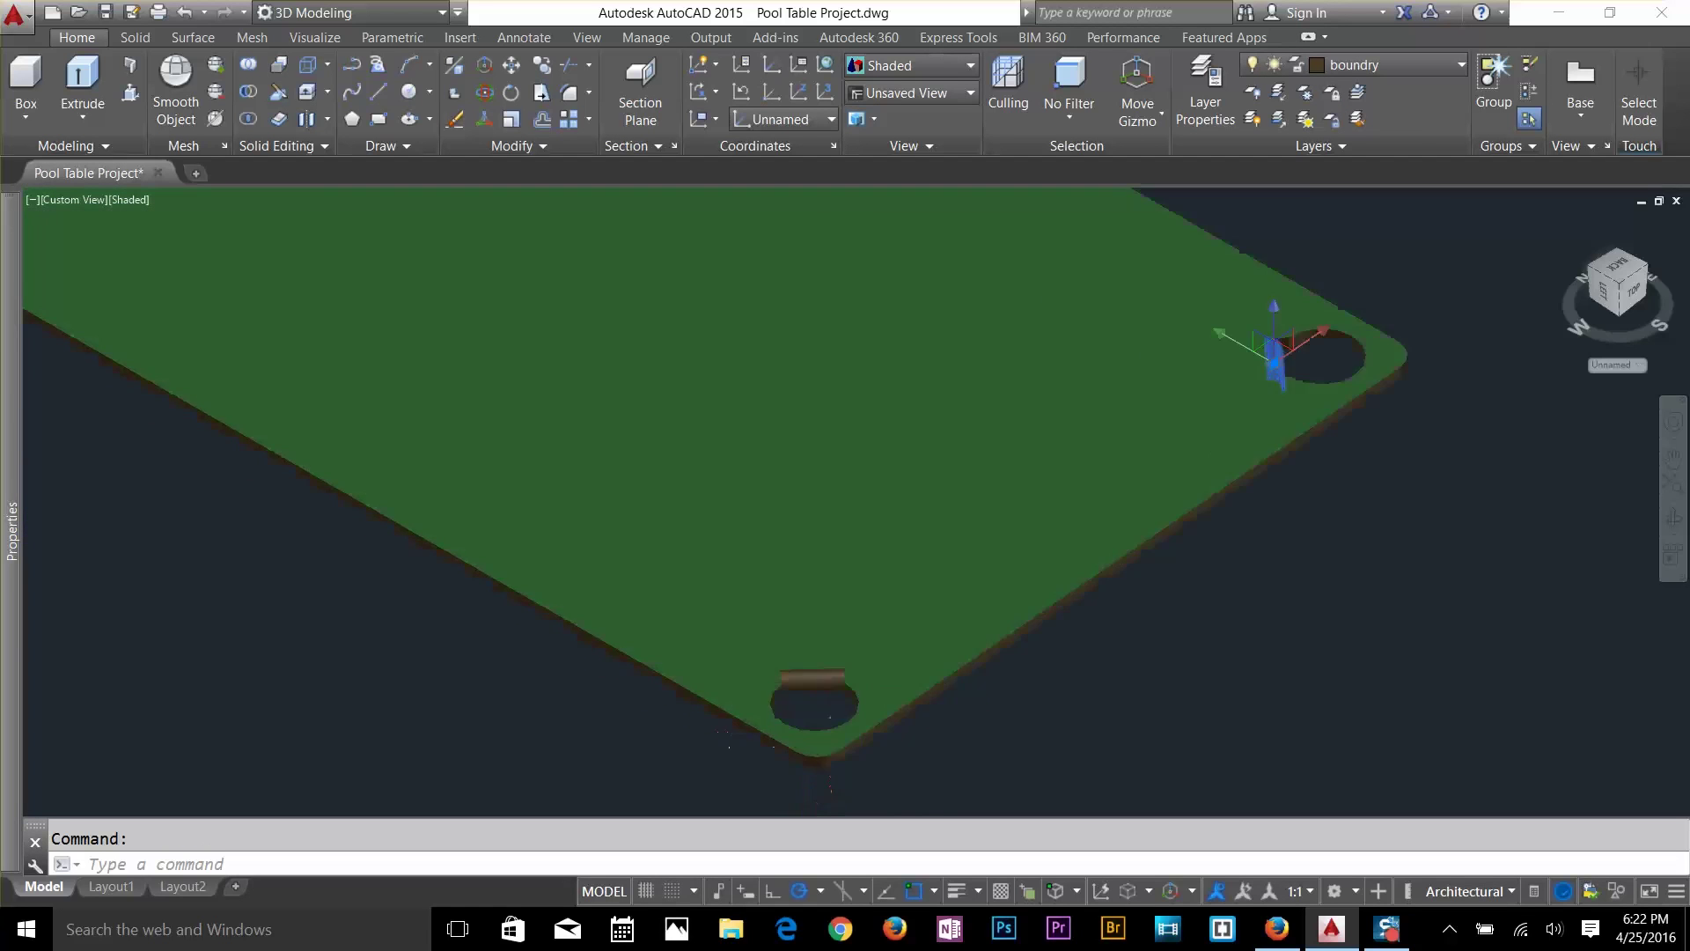
pyautogui.click(835, 645)
pyautogui.scroll(-2, 594, 576)
pyautogui.moveTo(456, 484); pyautogui.dragTo(1211, 641, button='middle')
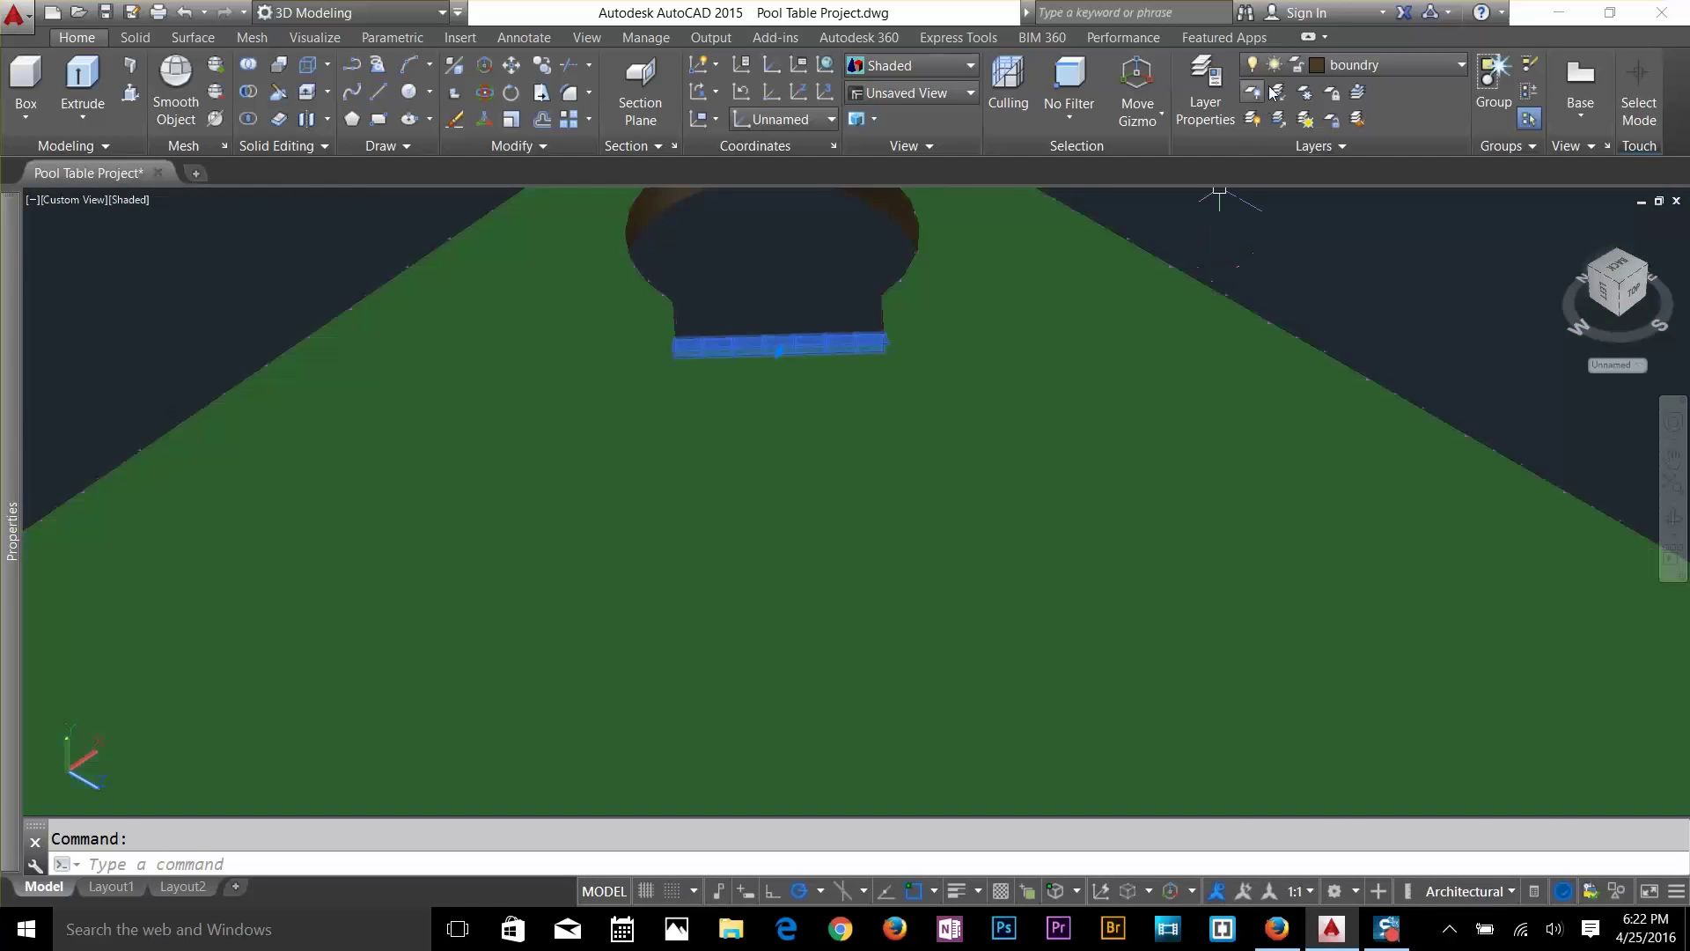
pyautogui.click(1355, 65)
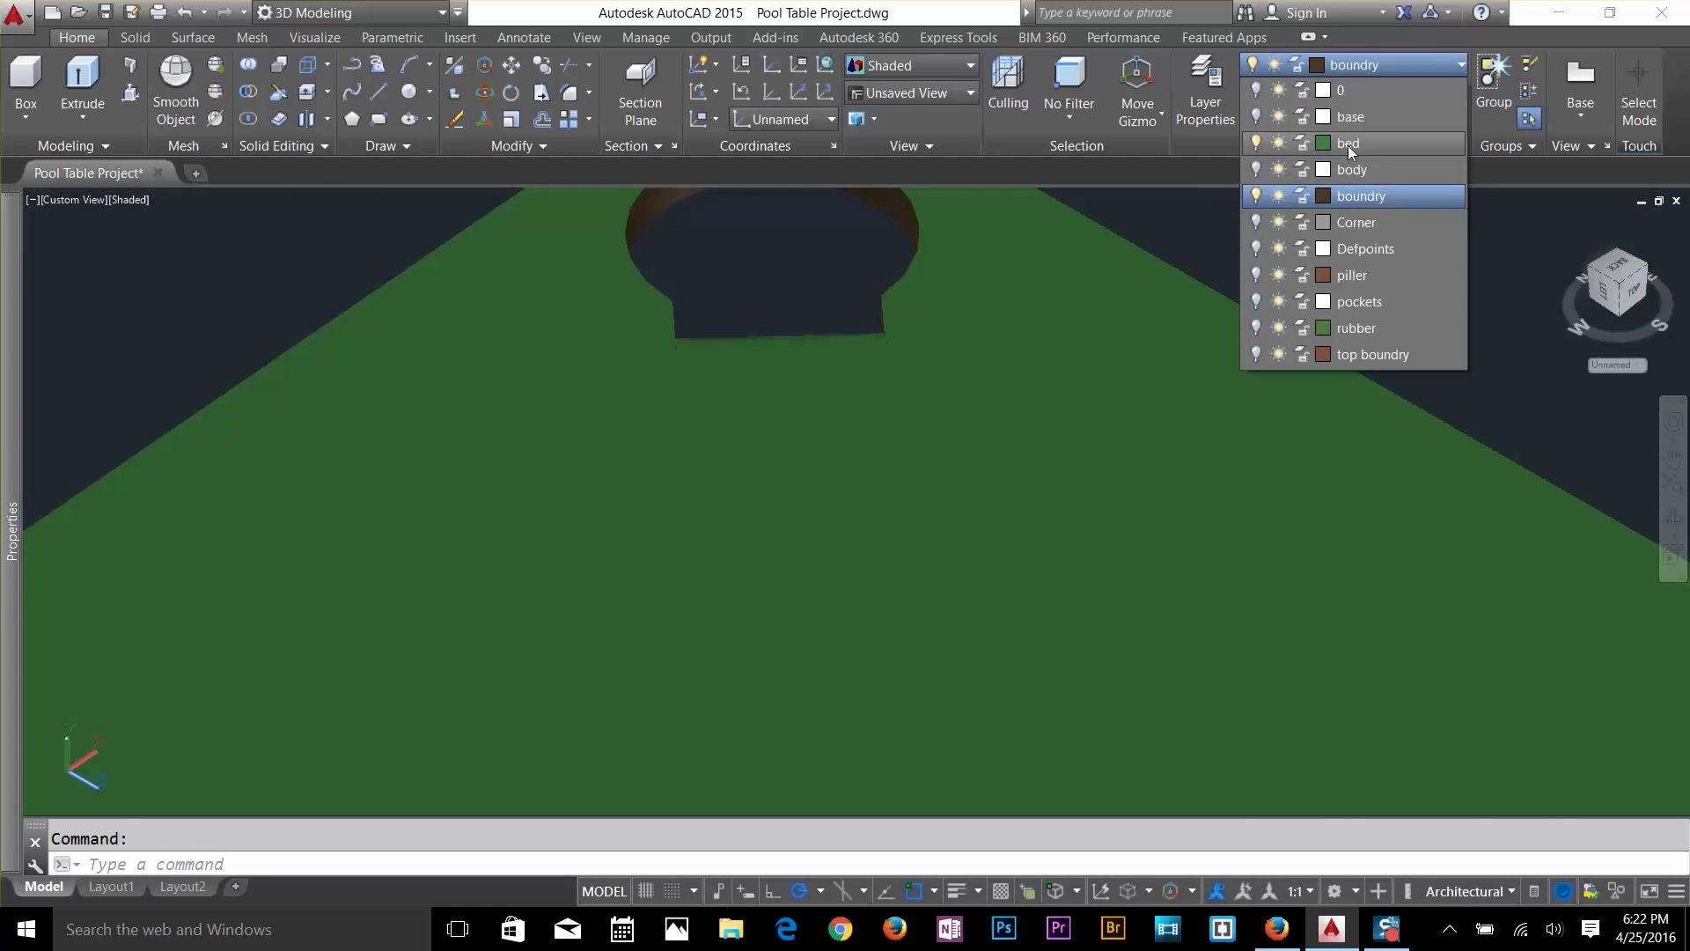
pyautogui.press('Escape')
pyautogui.press('Escape')
# End the layer isolation to restore the other table layers, and inspect the bed, rails and corners of the whole table.
pyautogui.scroll(-5, 1185, 338)
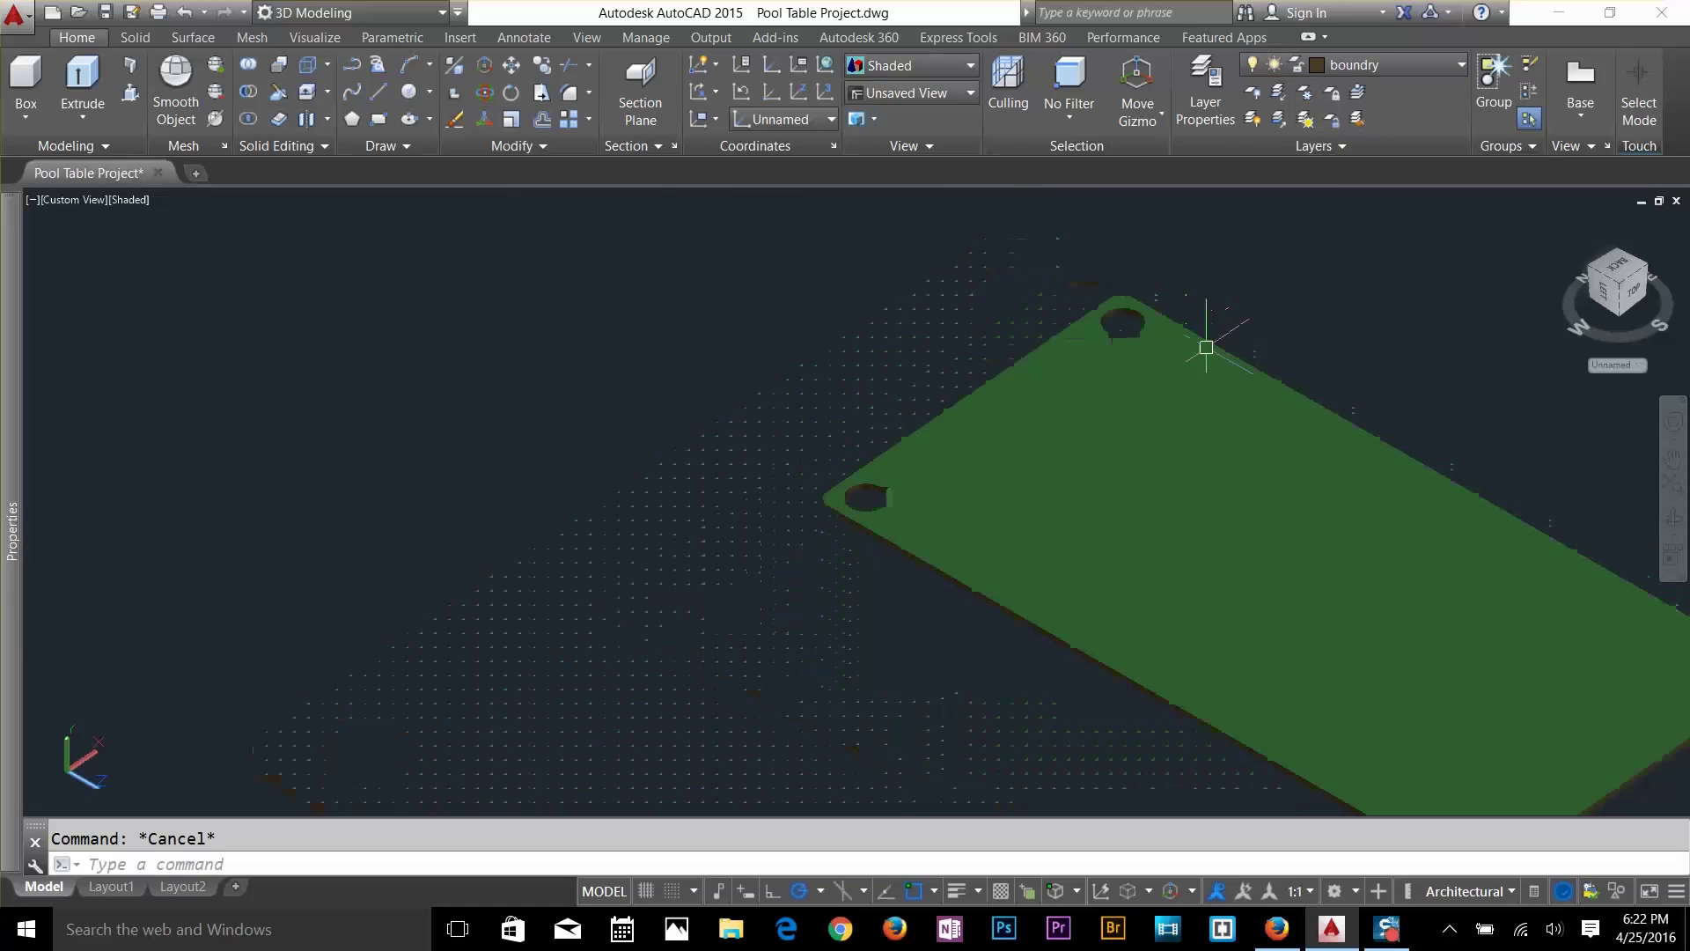
pyautogui.click(1290, 123)
pyautogui.moveTo(1214, 401); pyautogui.dragTo(915, 314, button='middle')
pyautogui.scroll(8, 1408, 471)
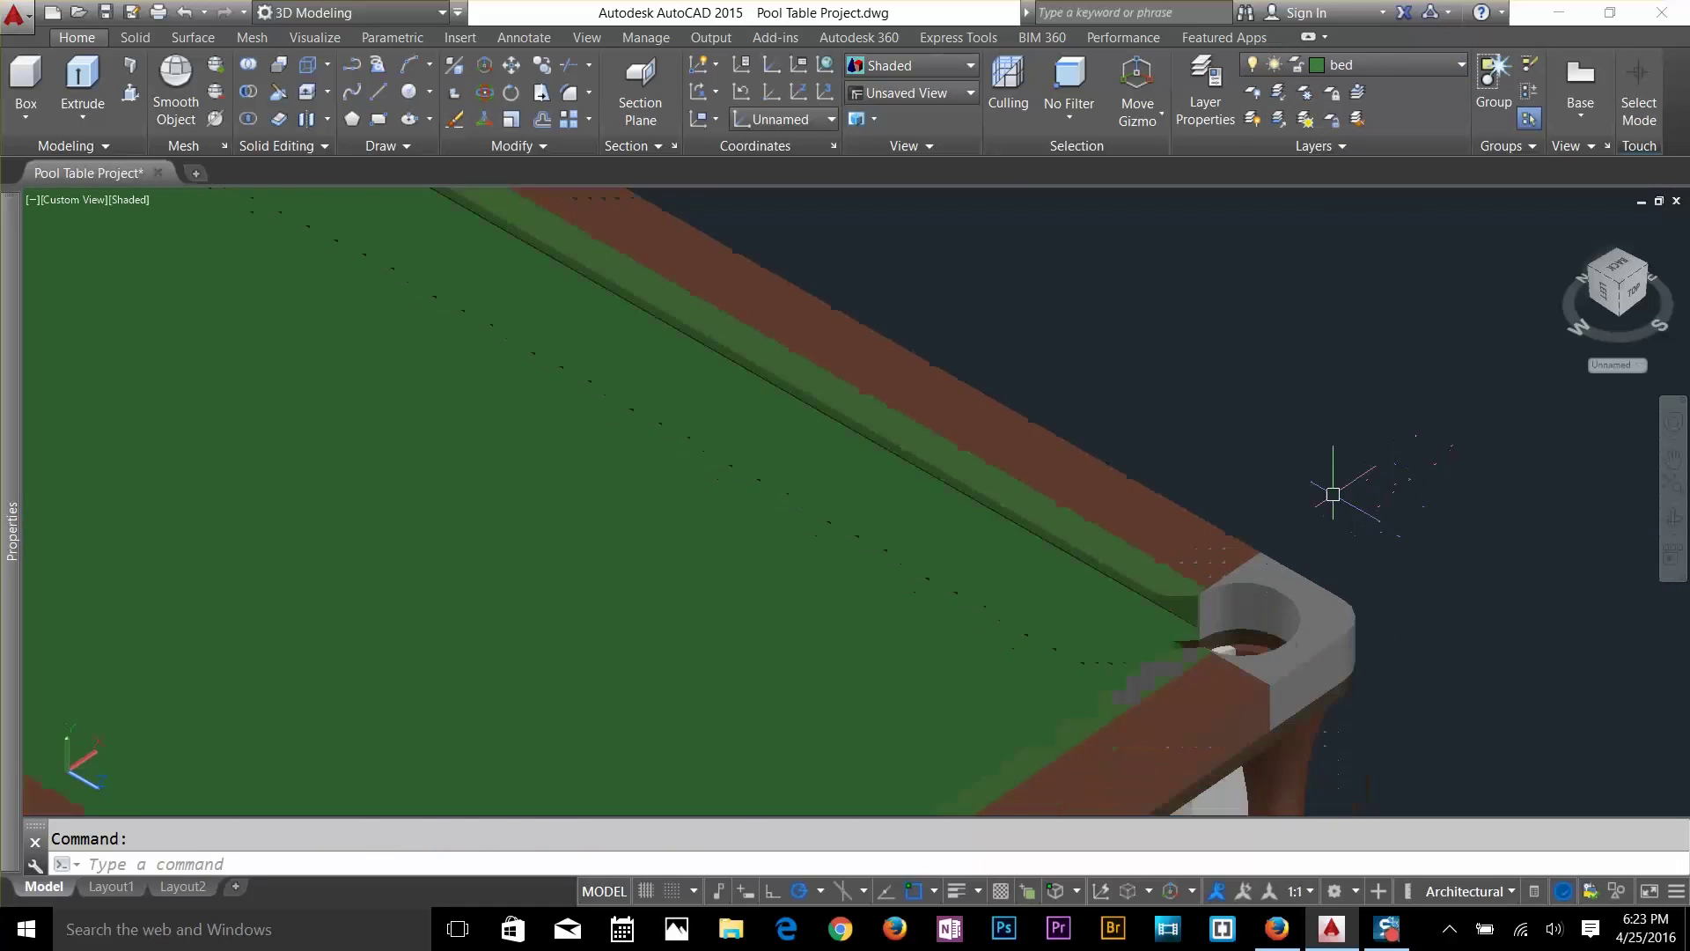
pyautogui.scroll(-5, 1306, 499)
pyautogui.moveTo(1245, 599); pyautogui.dragTo(1339, 421, button='middle')
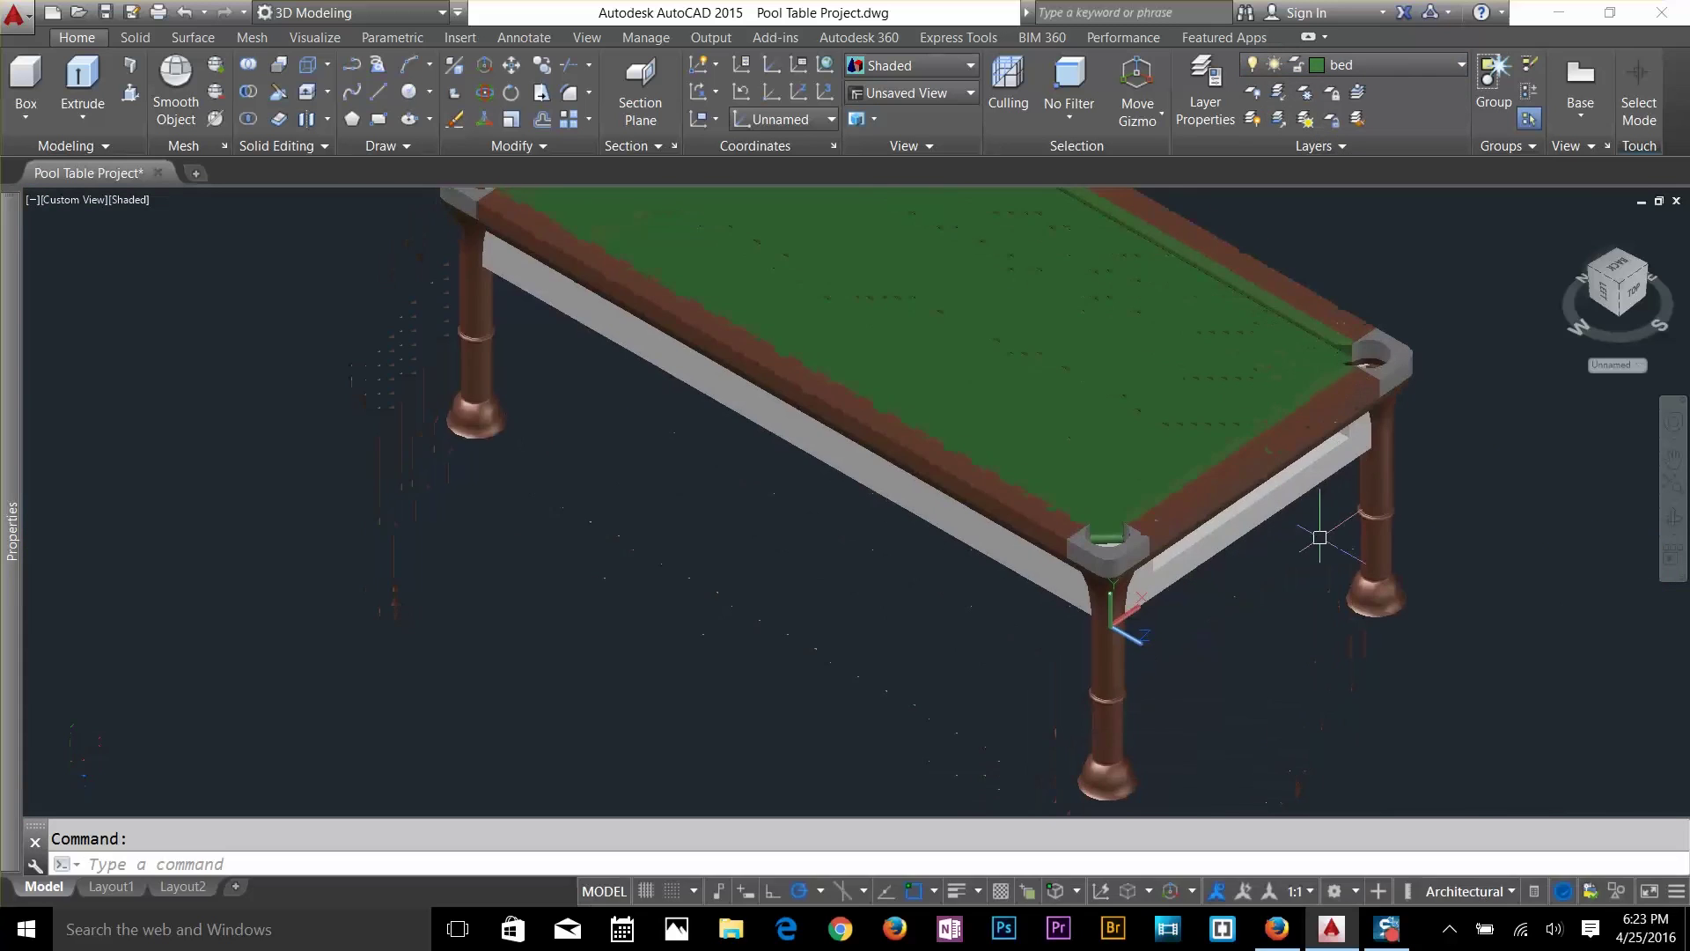
pyautogui.keyDown('shift'); pyautogui.moveTo(1318, 537); pyautogui.dragTo(1349, 502, button='middle'); pyautogui.keyUp('shift')
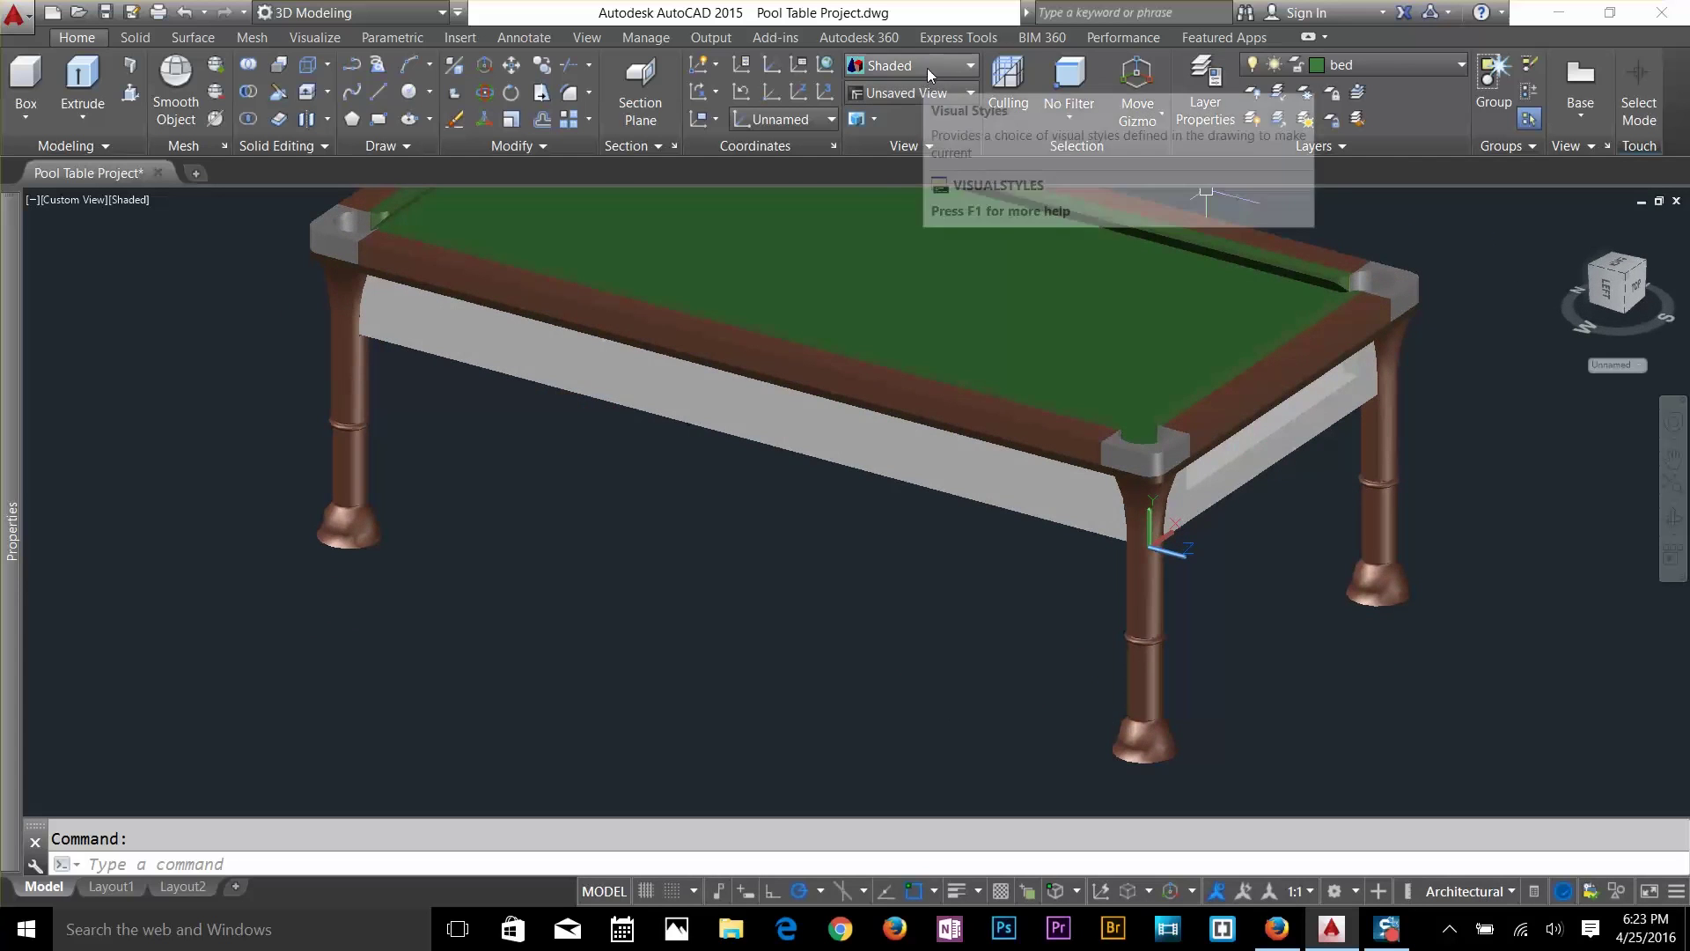
# Display the table in the Wireframe visual style and save the drawing.
pyautogui.click(964, 65)
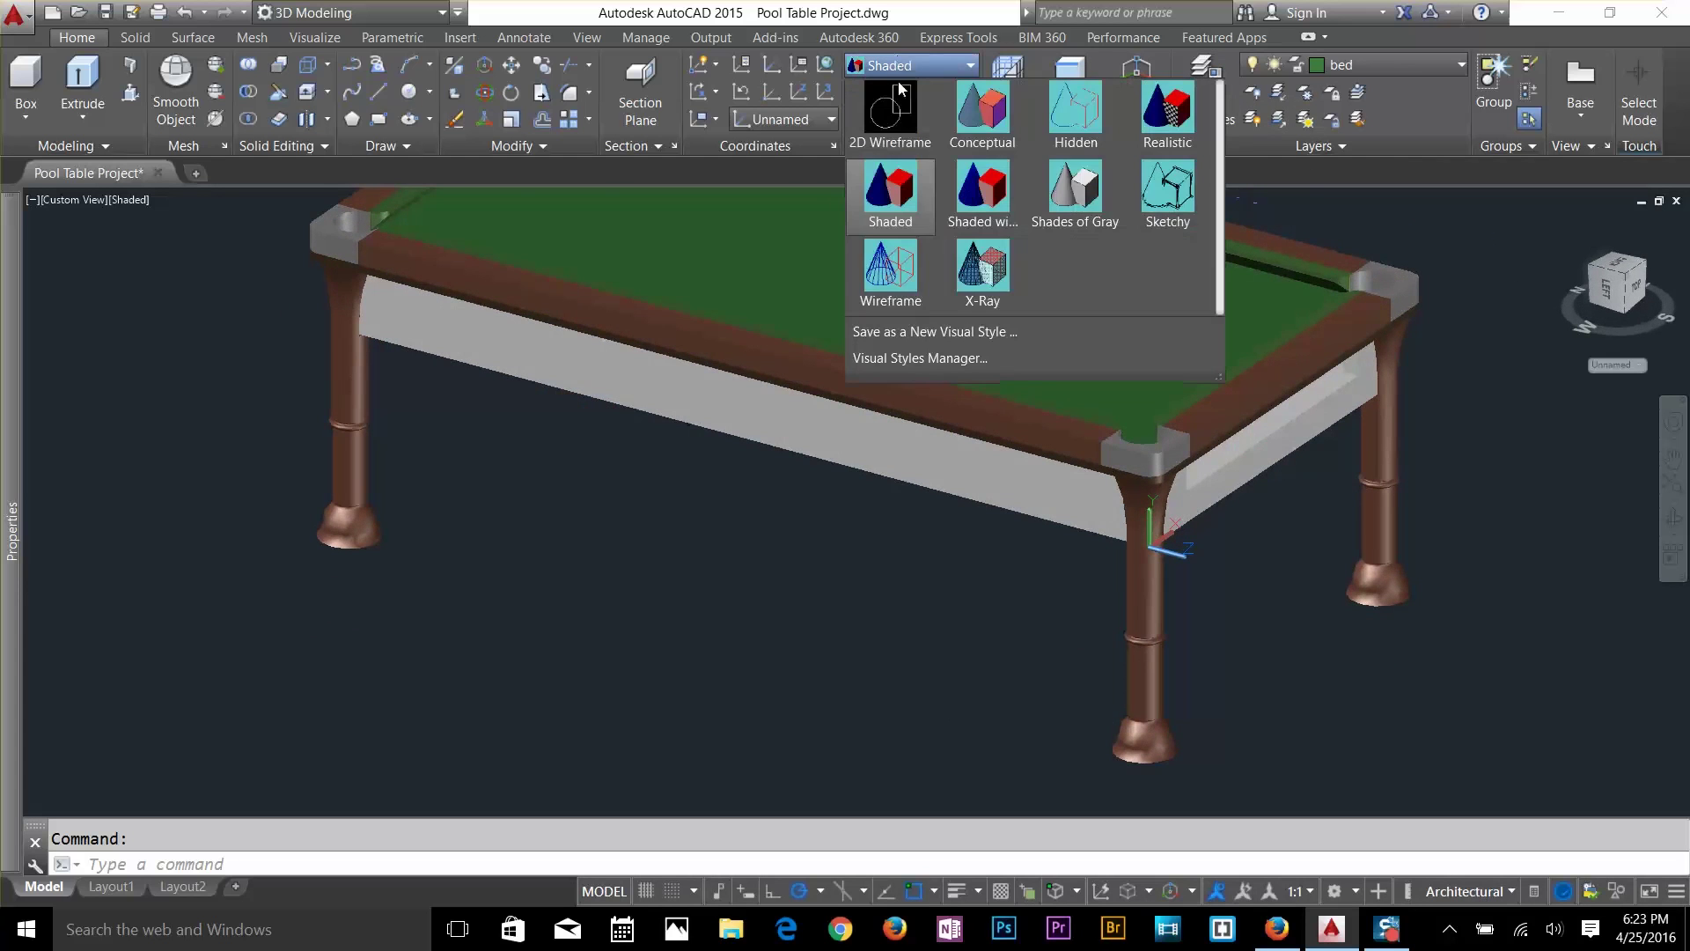
pyautogui.click(885, 271)
pyautogui.keyDown('shift'); pyautogui.moveTo(1079, 404); pyautogui.dragTo(1055, 520, button='middle'); pyautogui.keyUp('shift')
pyautogui.hotkey('ctrl', 's')
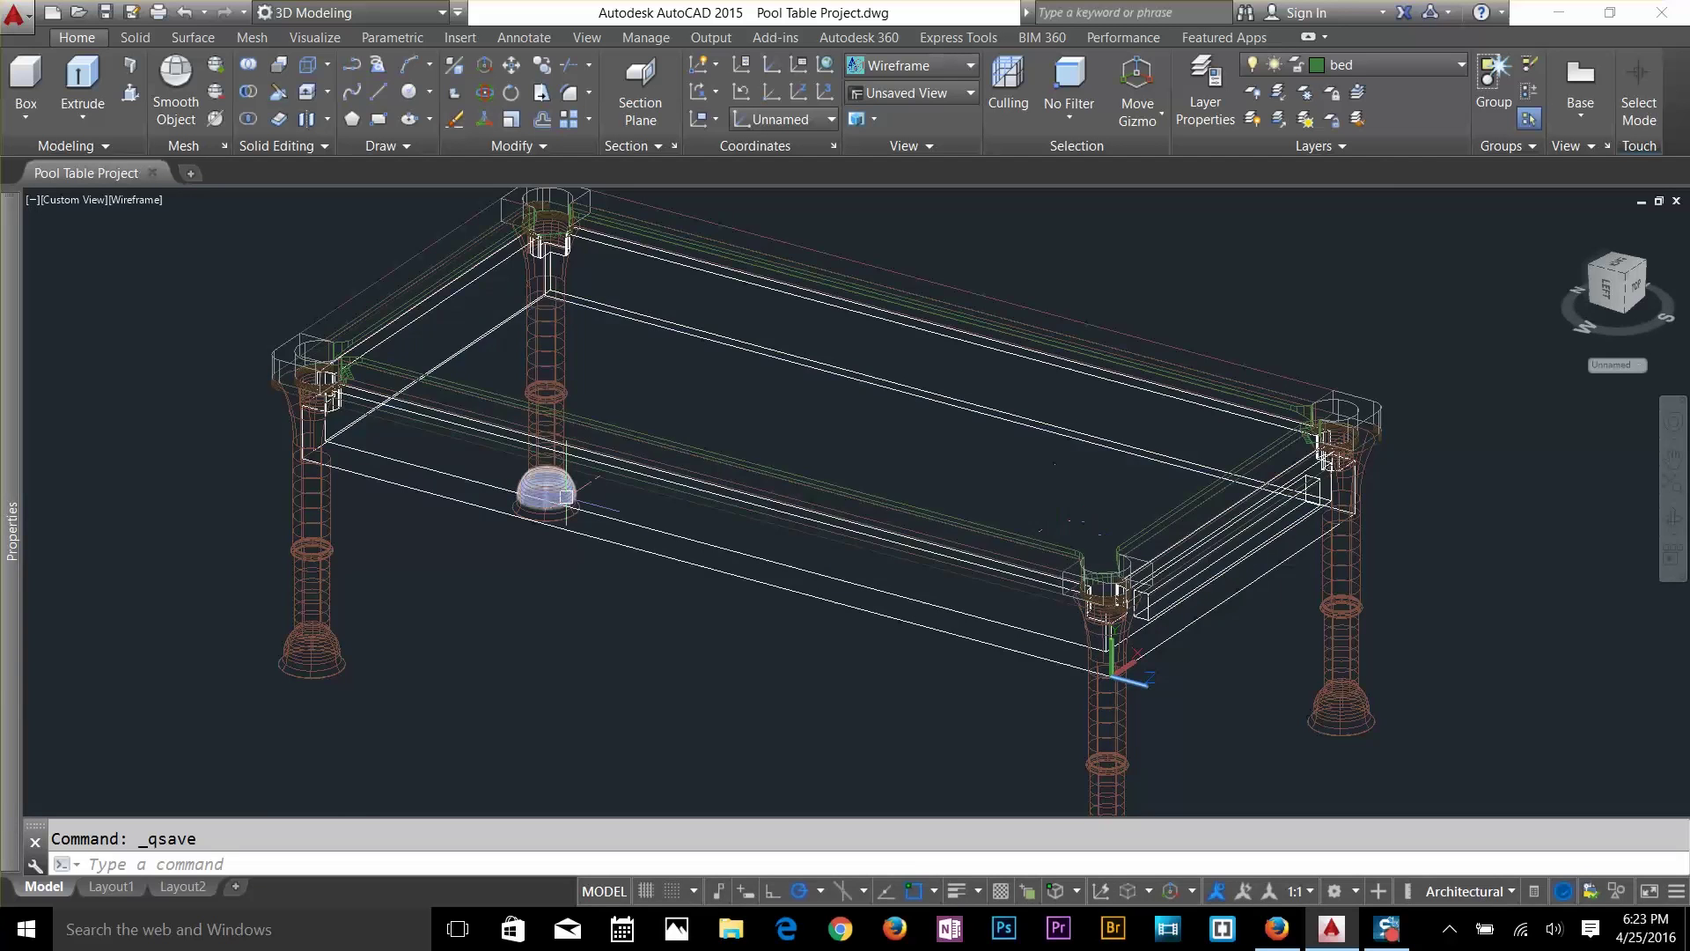
# Turn on layer 0 to bring back the 2D outlines, and set the view to Top.
pyautogui.scroll(-6, 569, 493)
pyautogui.scroll(-2, 567, 493)
pyautogui.moveTo(506, 472); pyautogui.dragTo(1000, 354, button='middle')
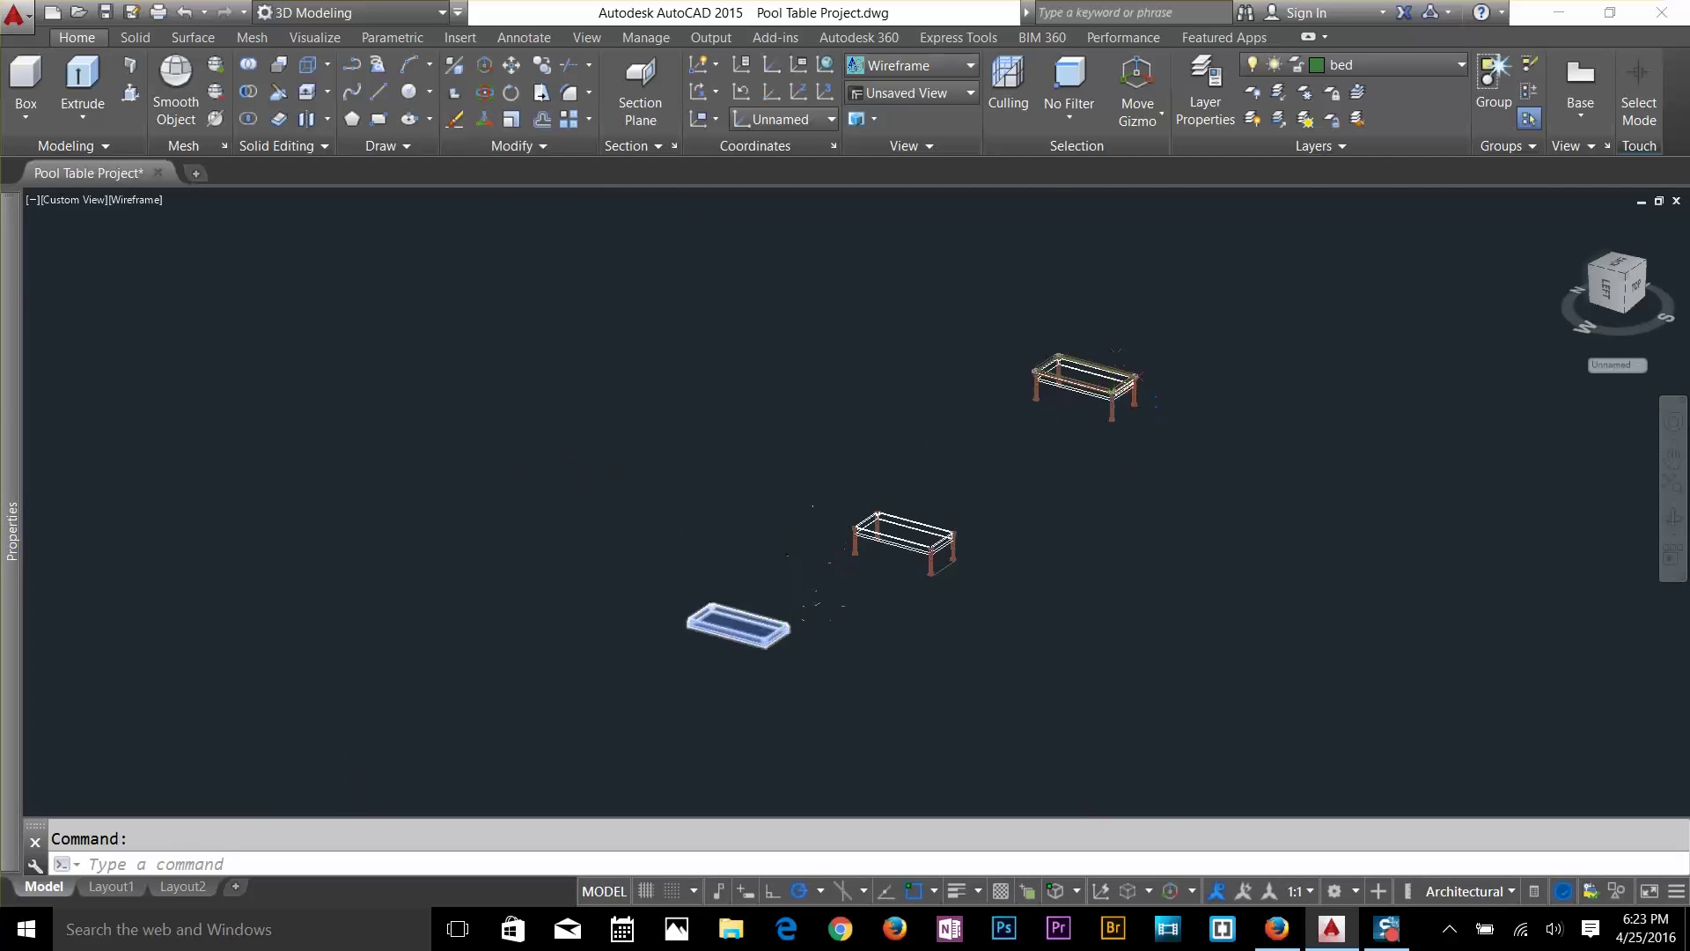
pyautogui.scroll(2, 782, 630)
pyautogui.press('Escape')
pyautogui.scroll(2, 771, 604)
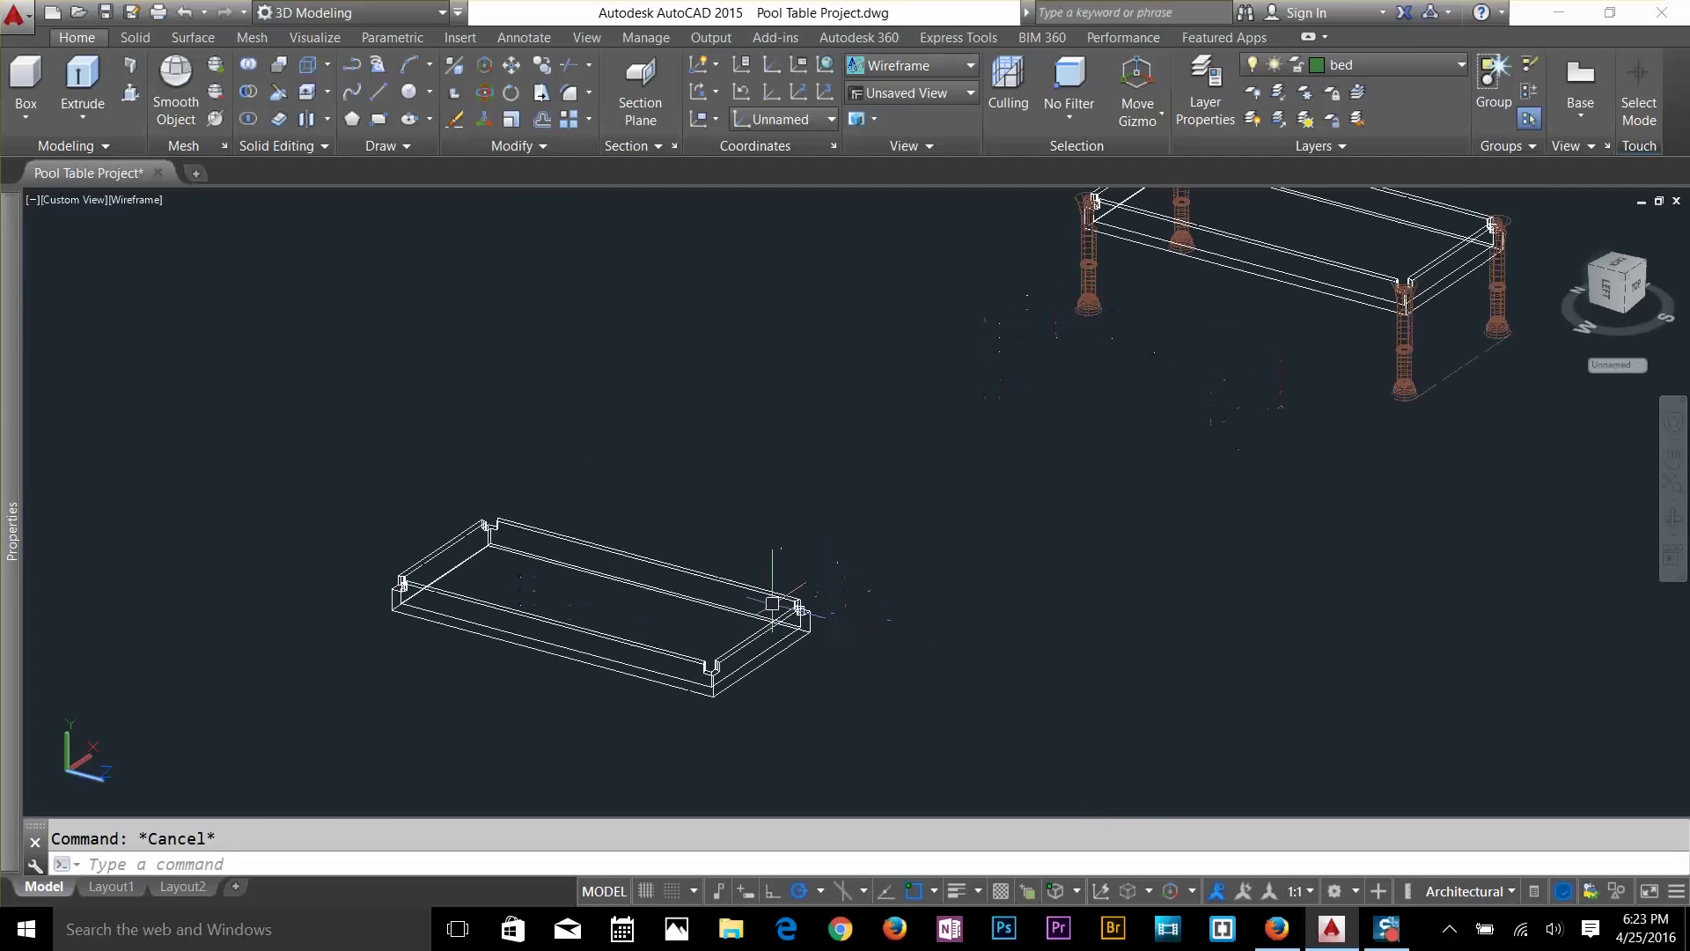
pyautogui.click(1307, 63)
pyautogui.click(1259, 91)
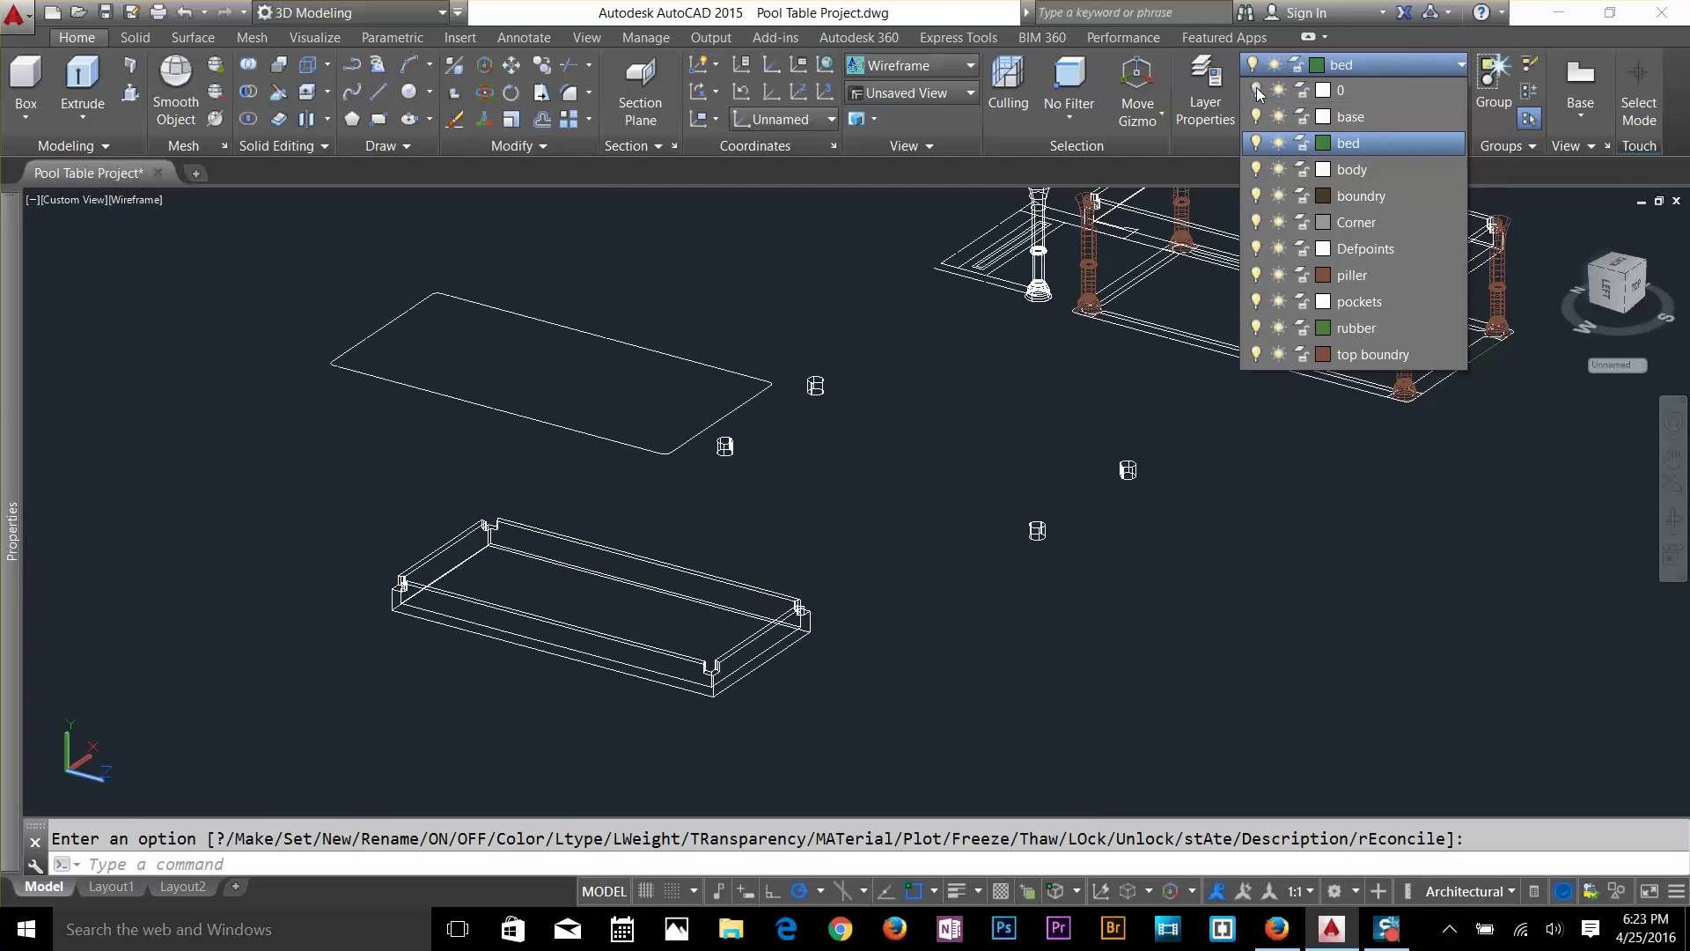
pyautogui.click(895, 93)
pyautogui.click(897, 116)
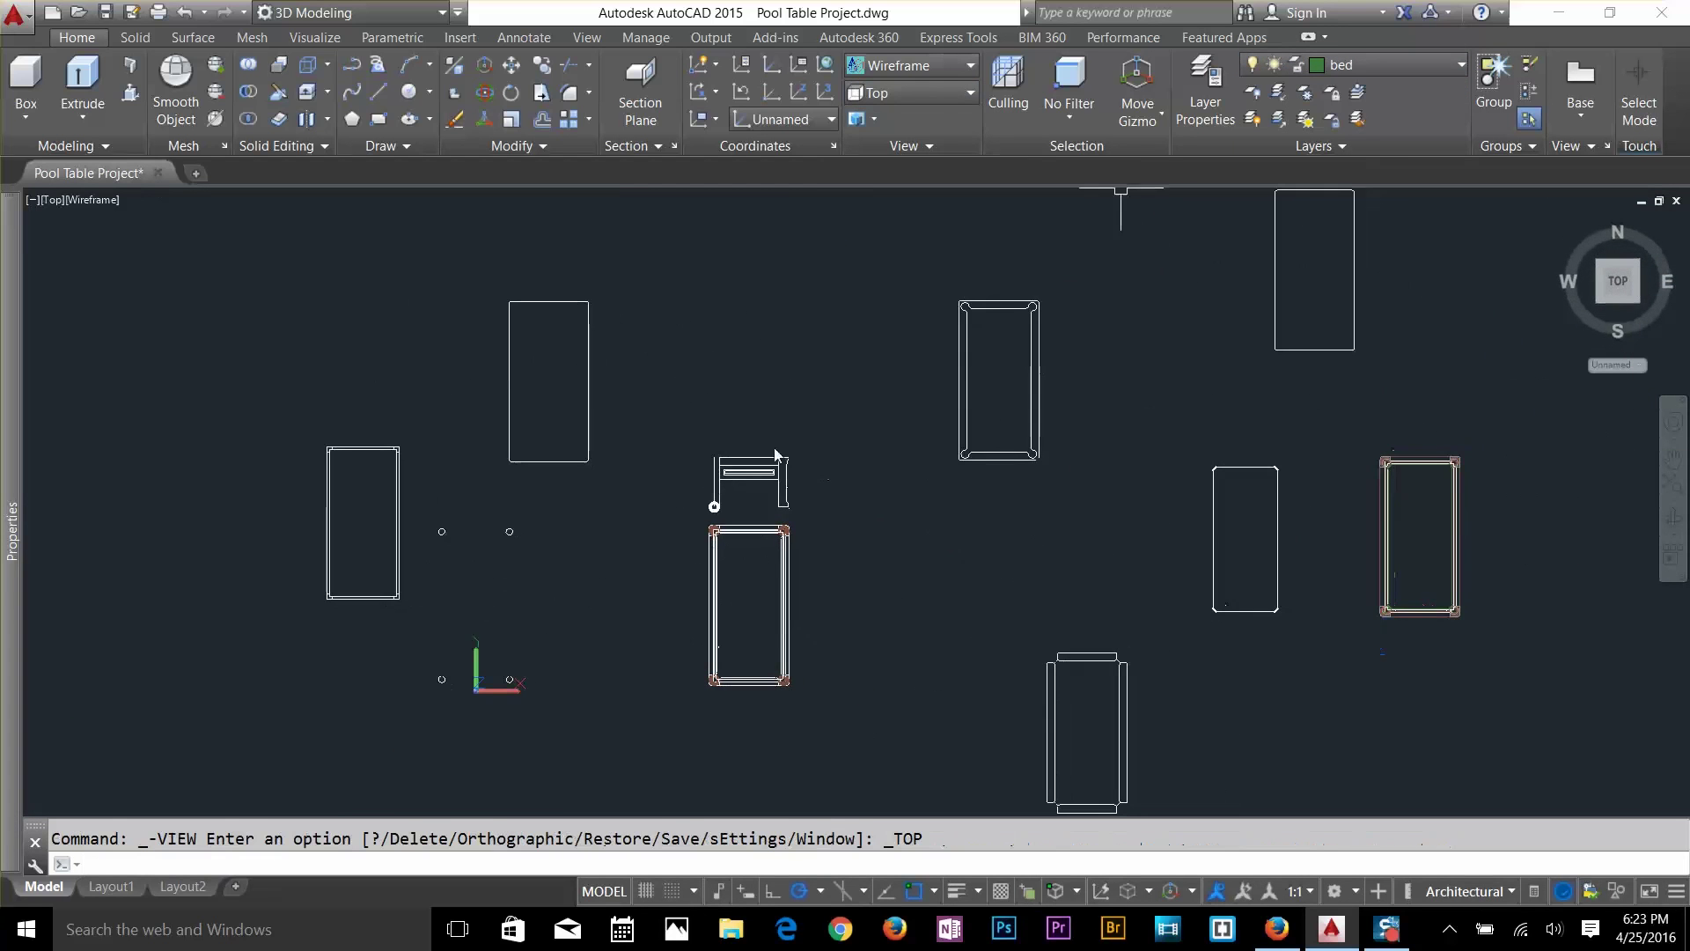
pyautogui.press('Escape')
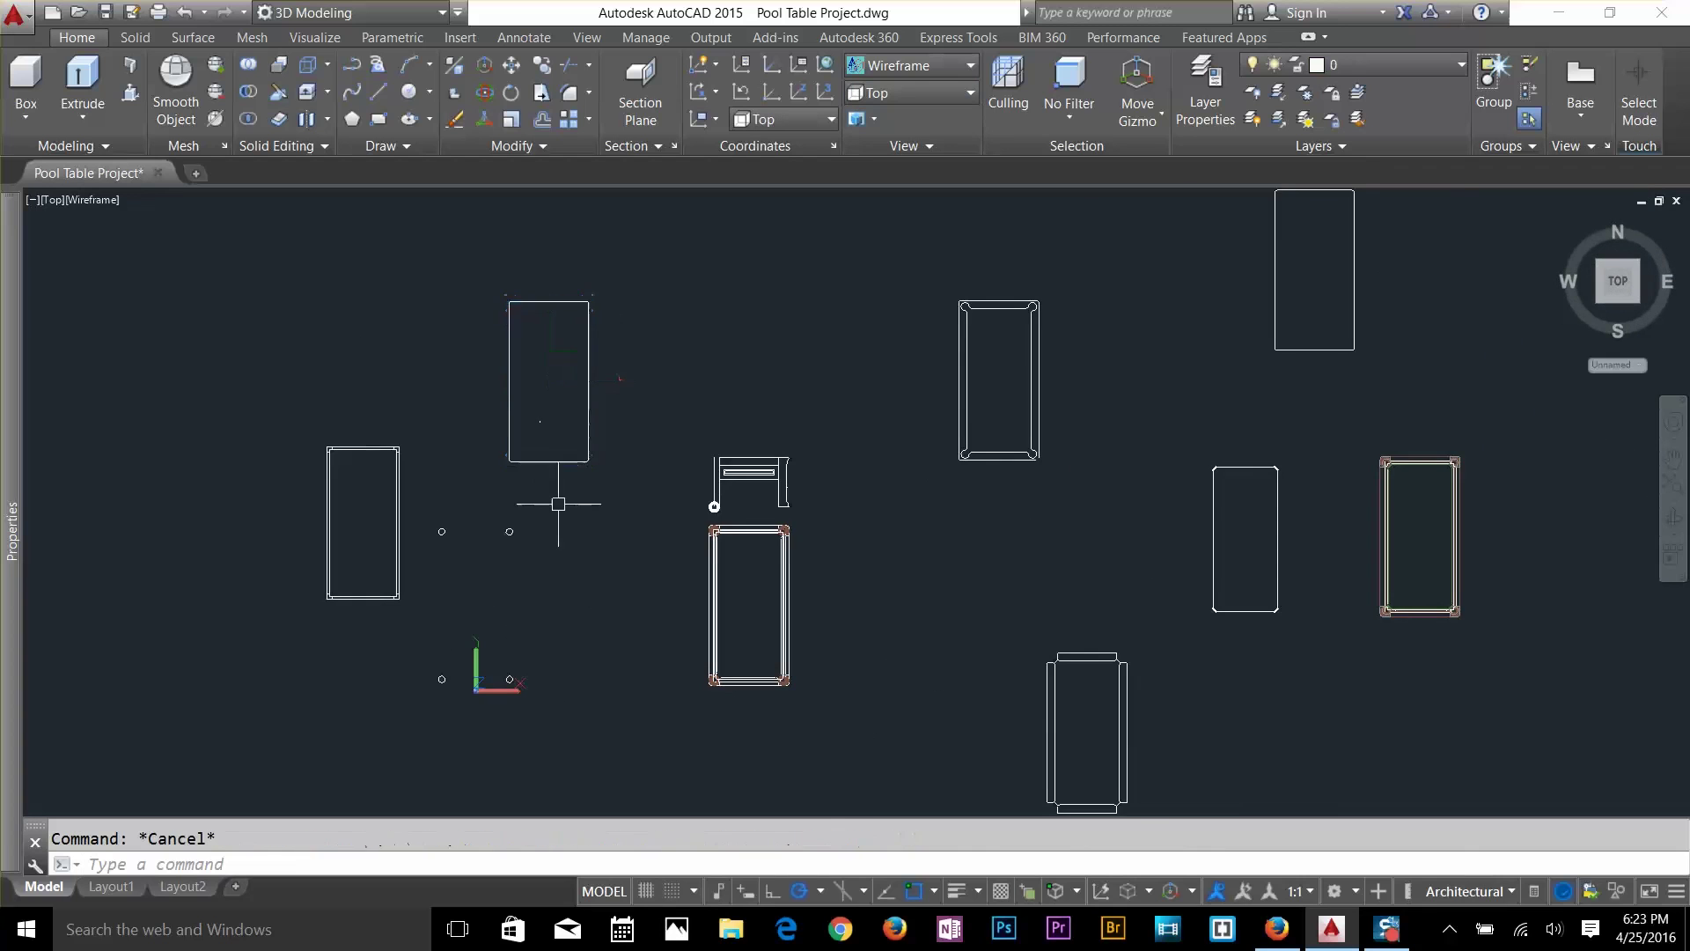
# Break a small gap in the middle of the lower edge of the separate rounded rectangle outline.
pyautogui.scroll(6, 506, 431)
pyautogui.scroll(5, 679, 479)
pyautogui.scroll(-2, 721, 528)
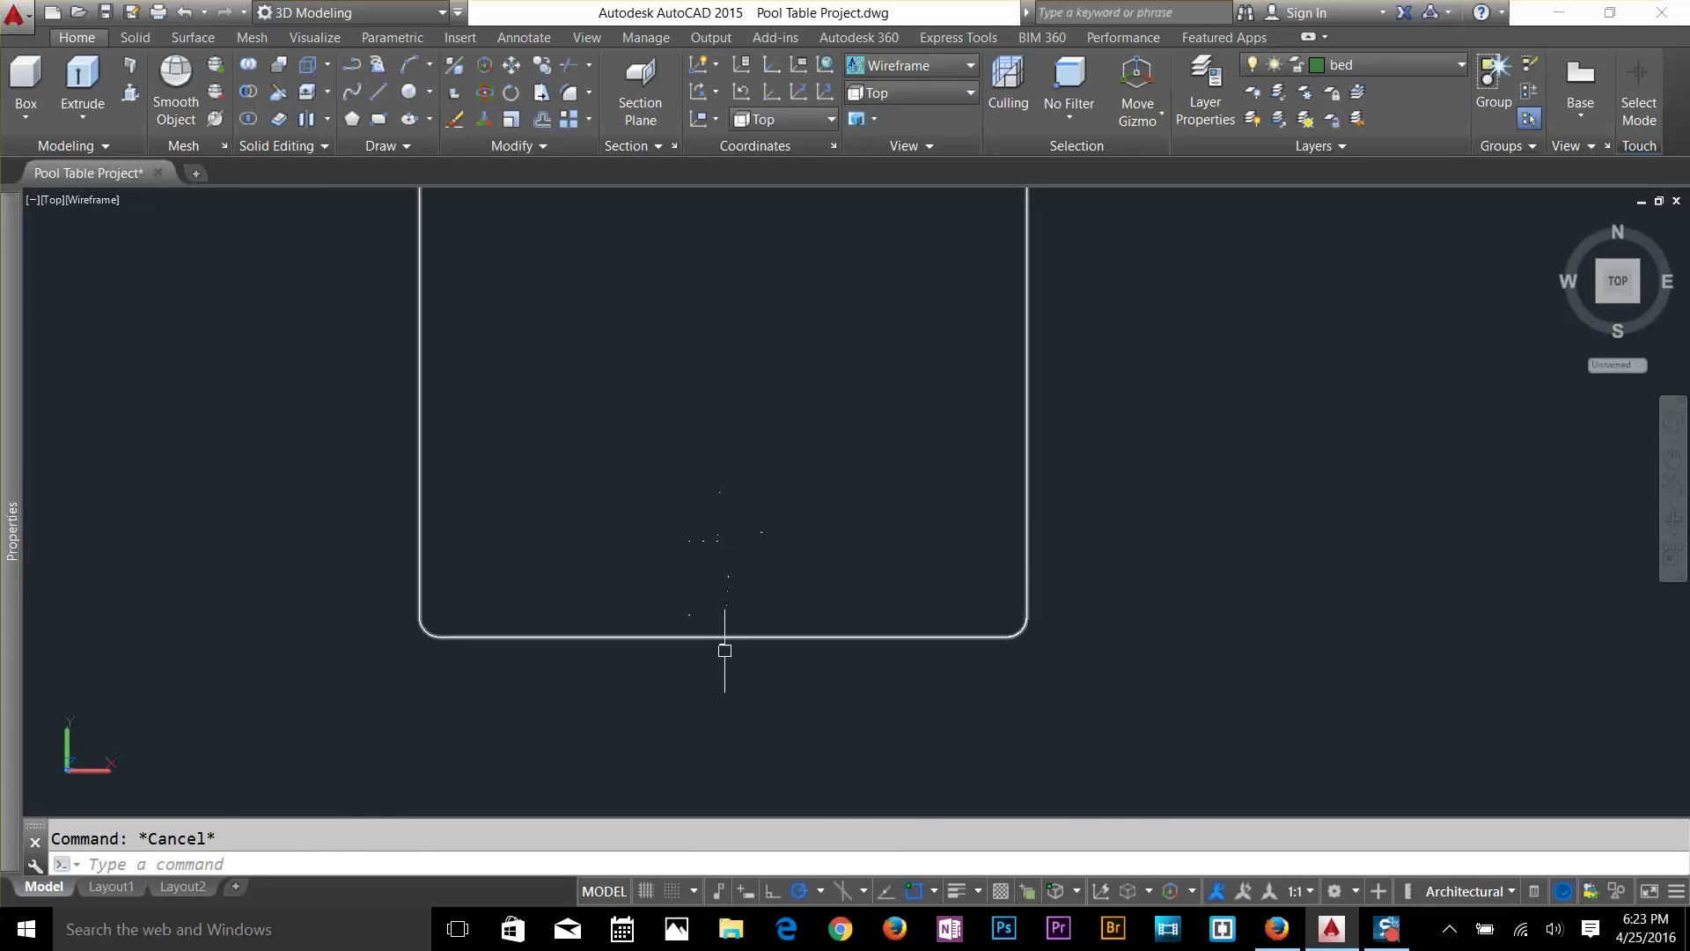
pyautogui.write('BR')
pyautogui.press('Return')
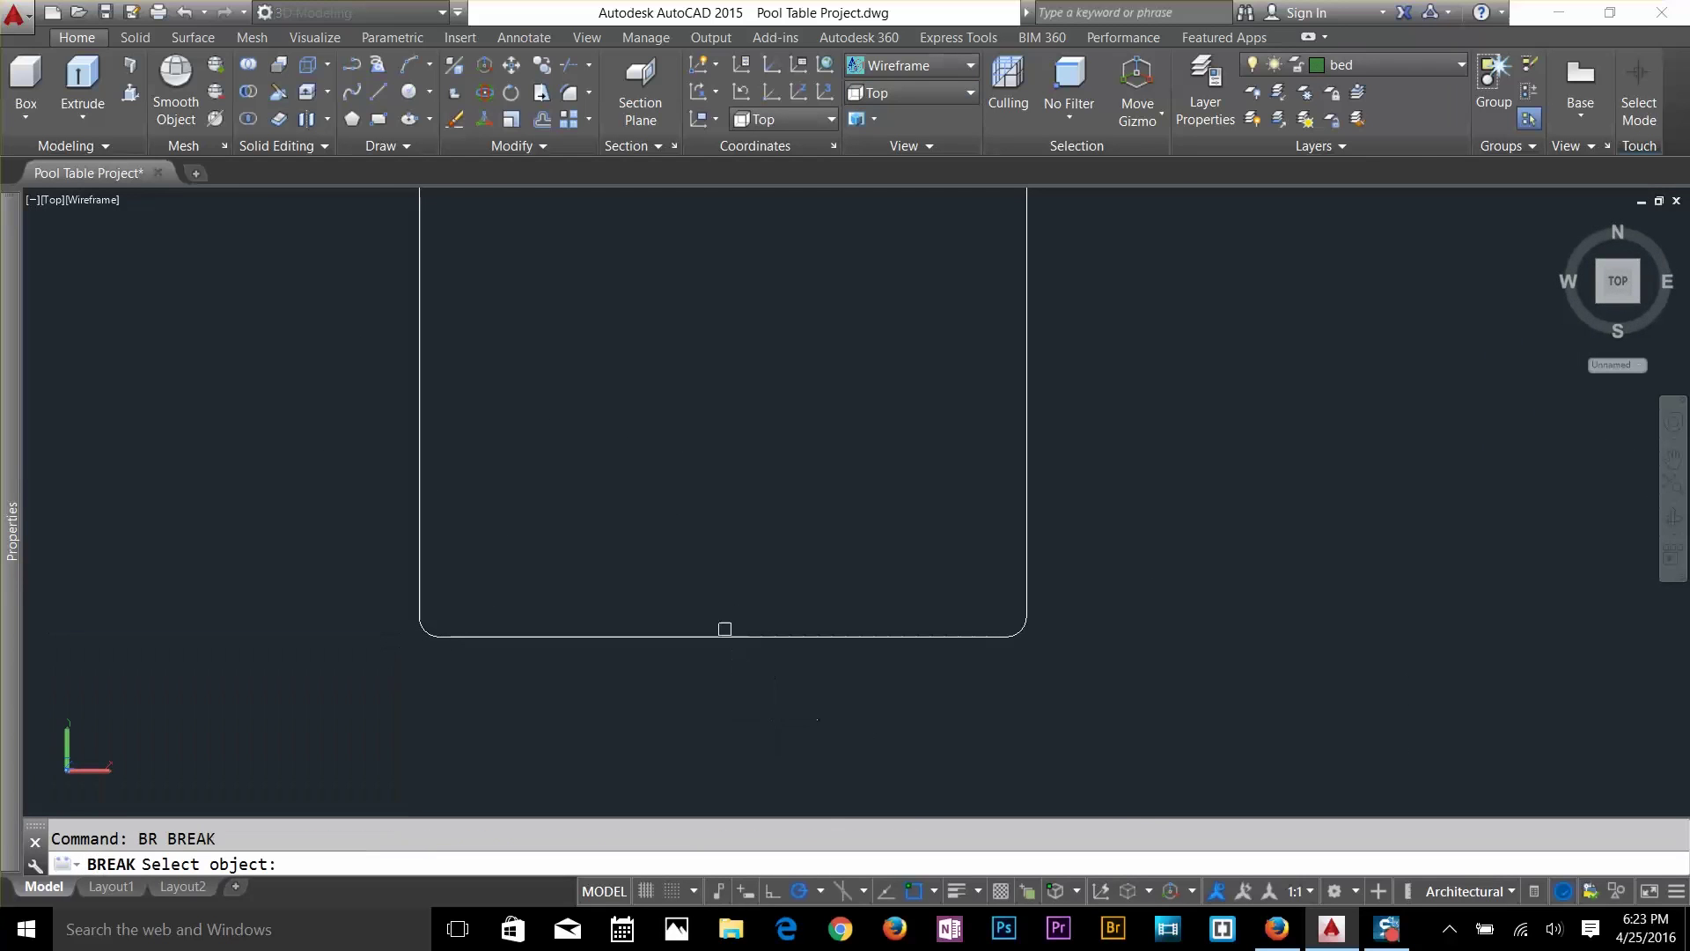
pyautogui.click(711, 635)
pyautogui.click(722, 636)
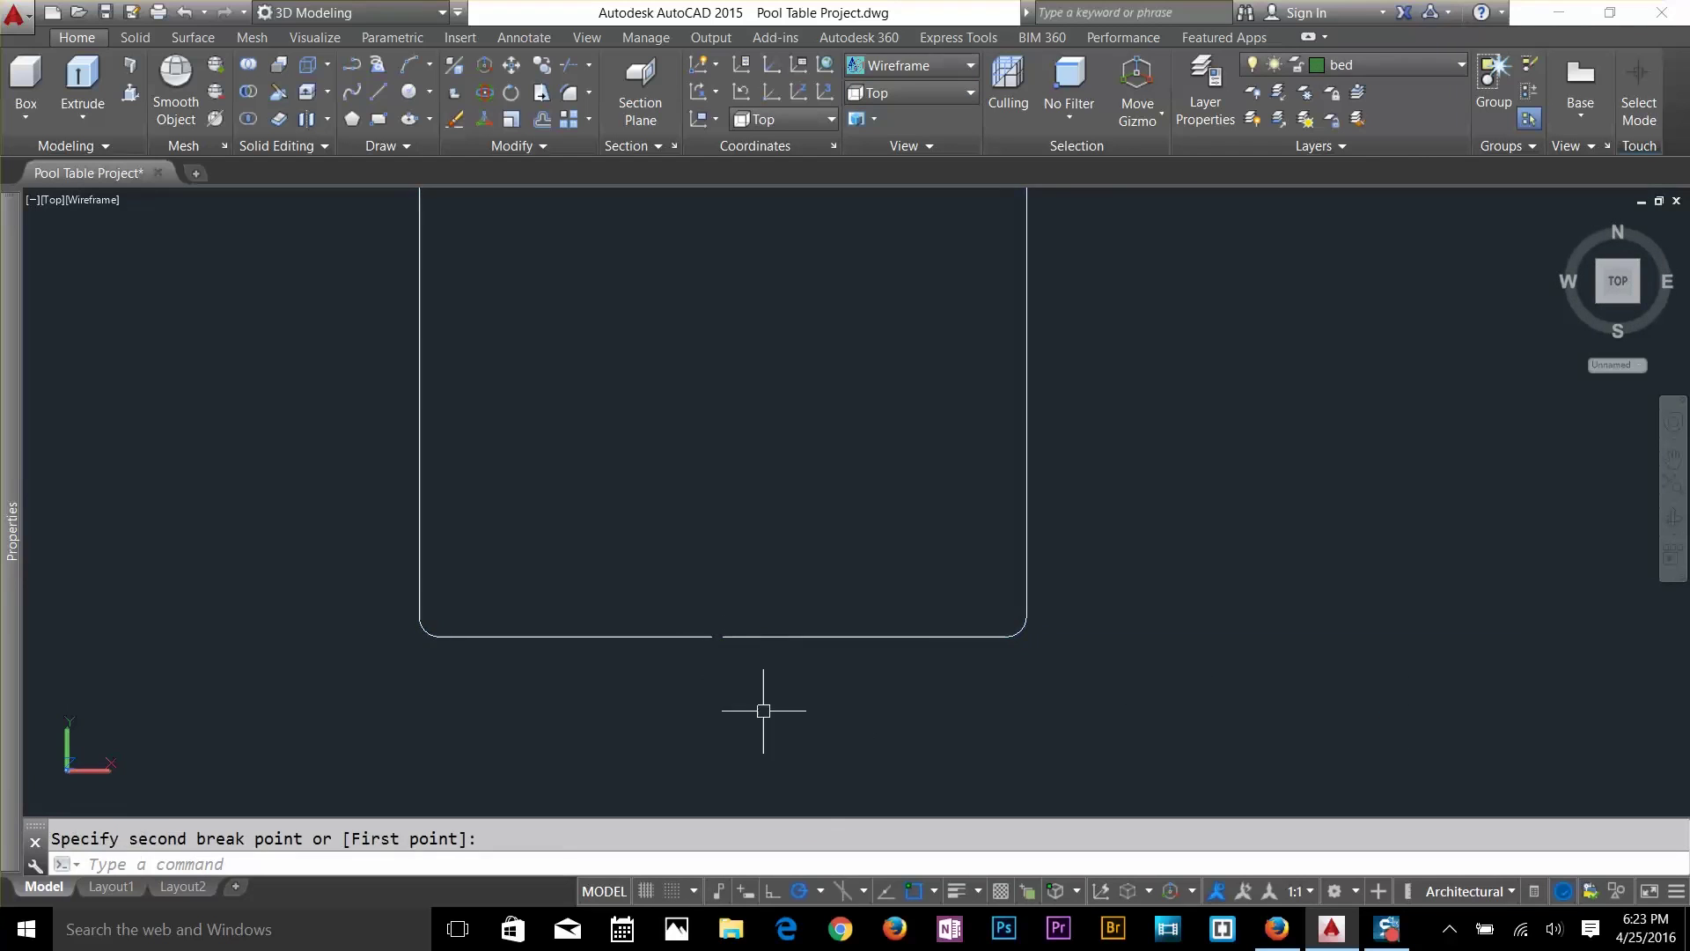
pyautogui.press('Escape')
# Begin a polyline profile below the gap with a 3-inch segment upward and a 1.5-inch segment to the left.
pyautogui.scroll(-5, 785, 652)
pyautogui.scroll(4, 838, 648)
pyautogui.scroll(3, 760, 631)
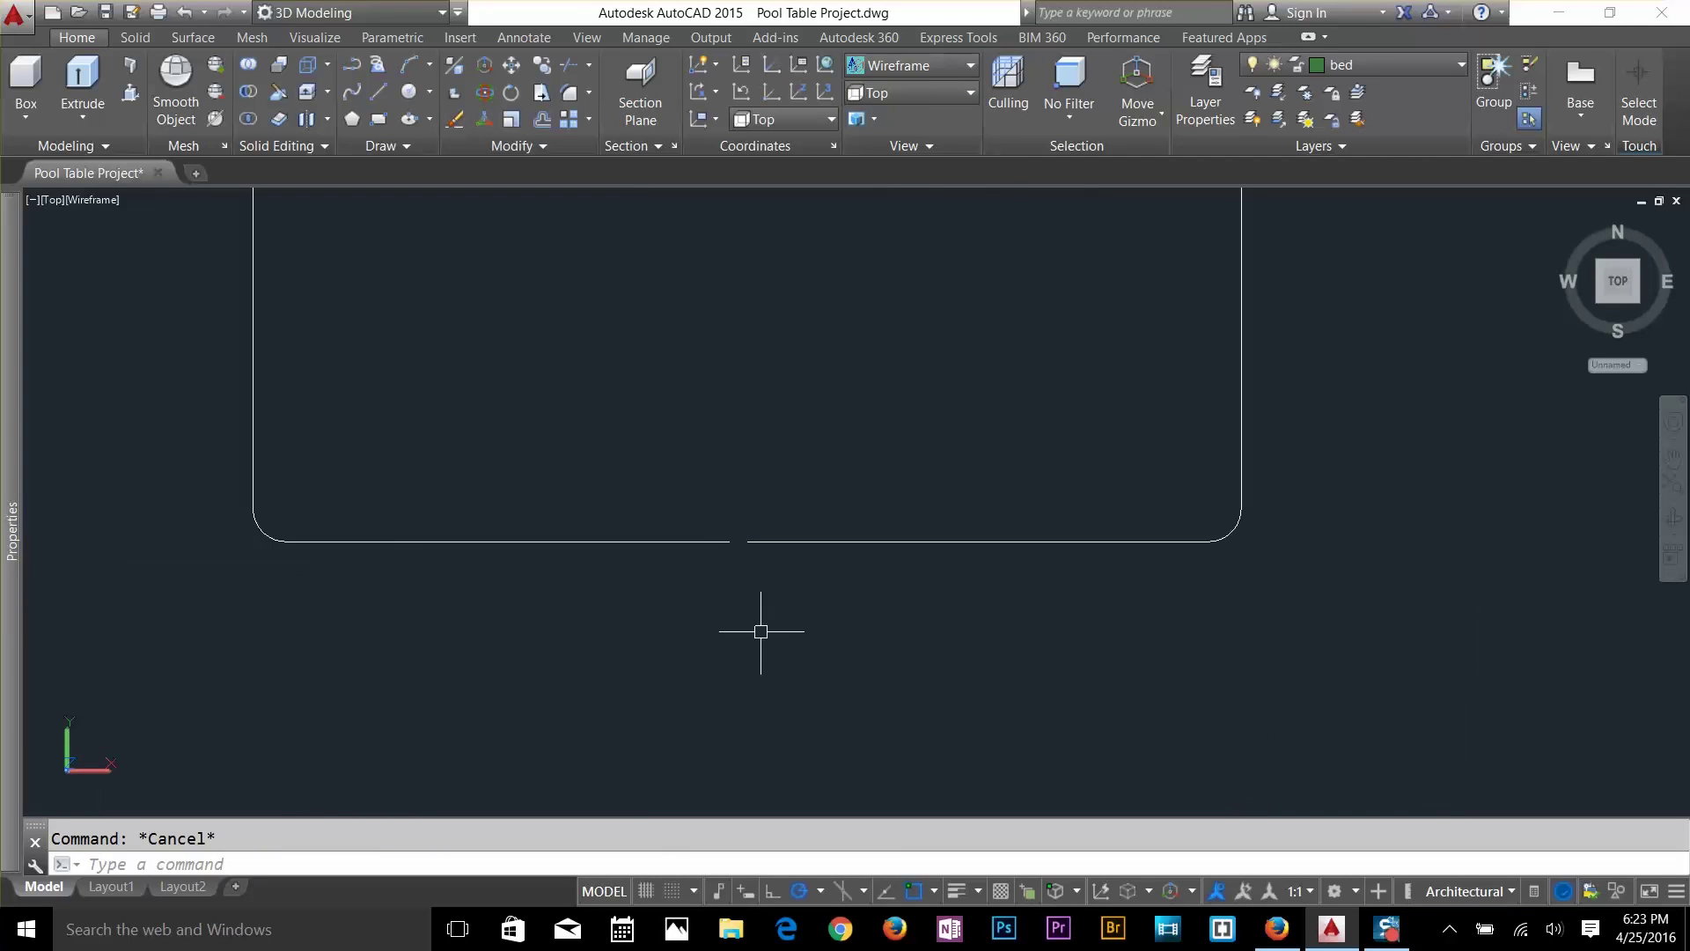
pyautogui.press('Return')
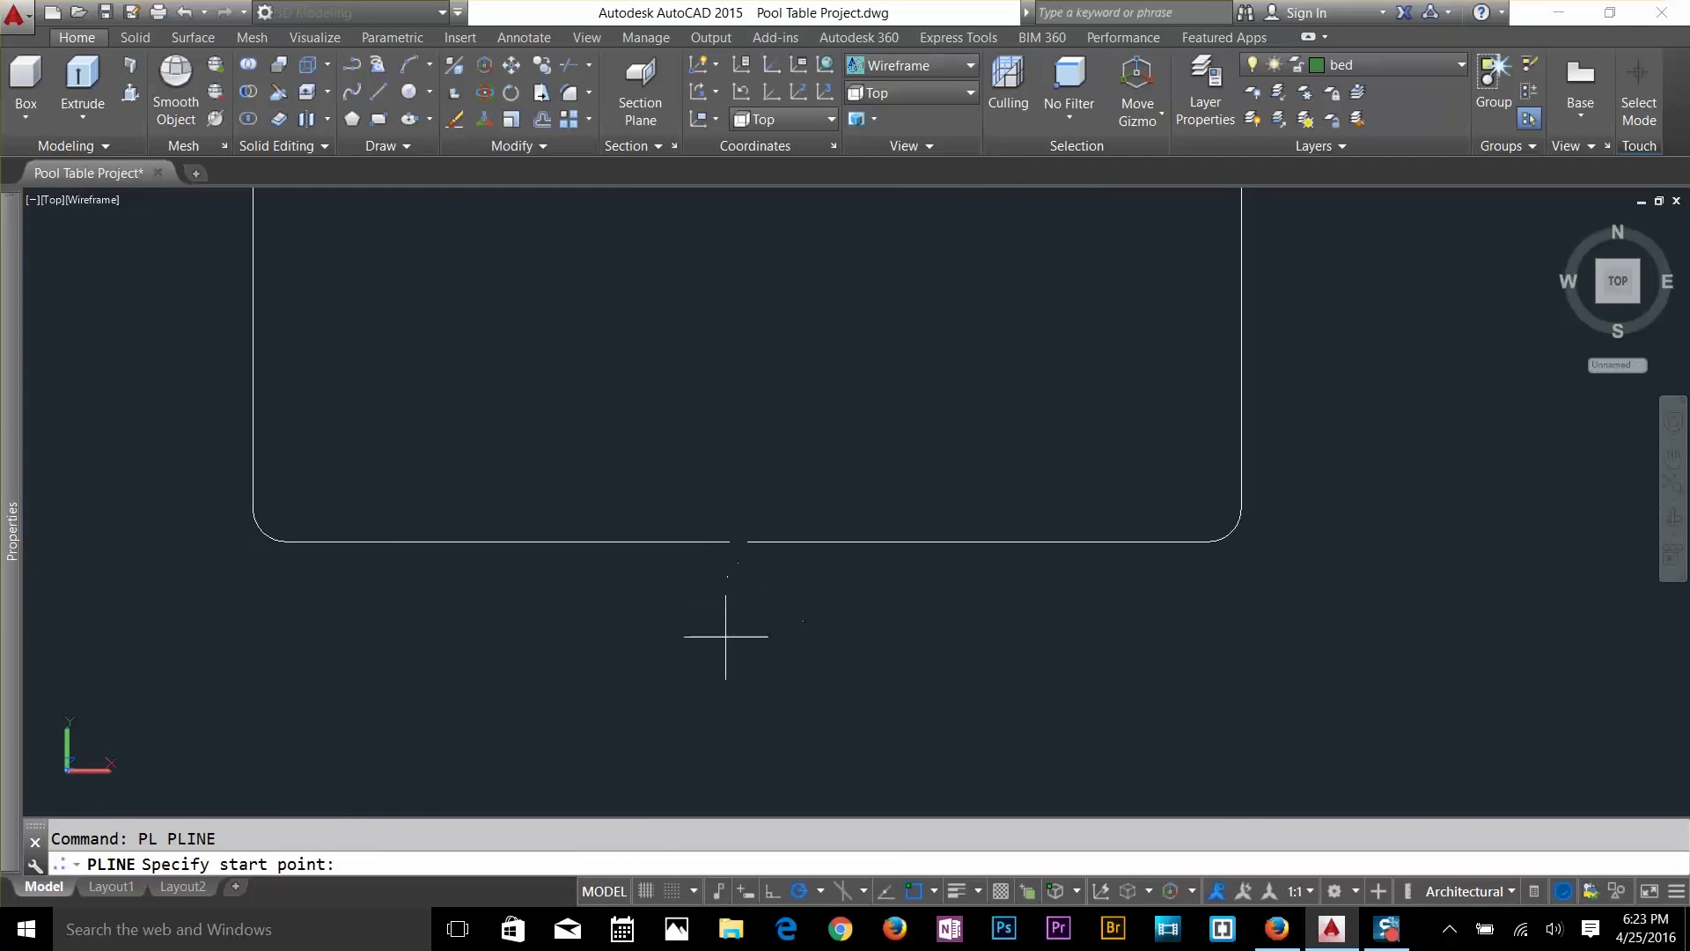
pyautogui.click(748, 708)
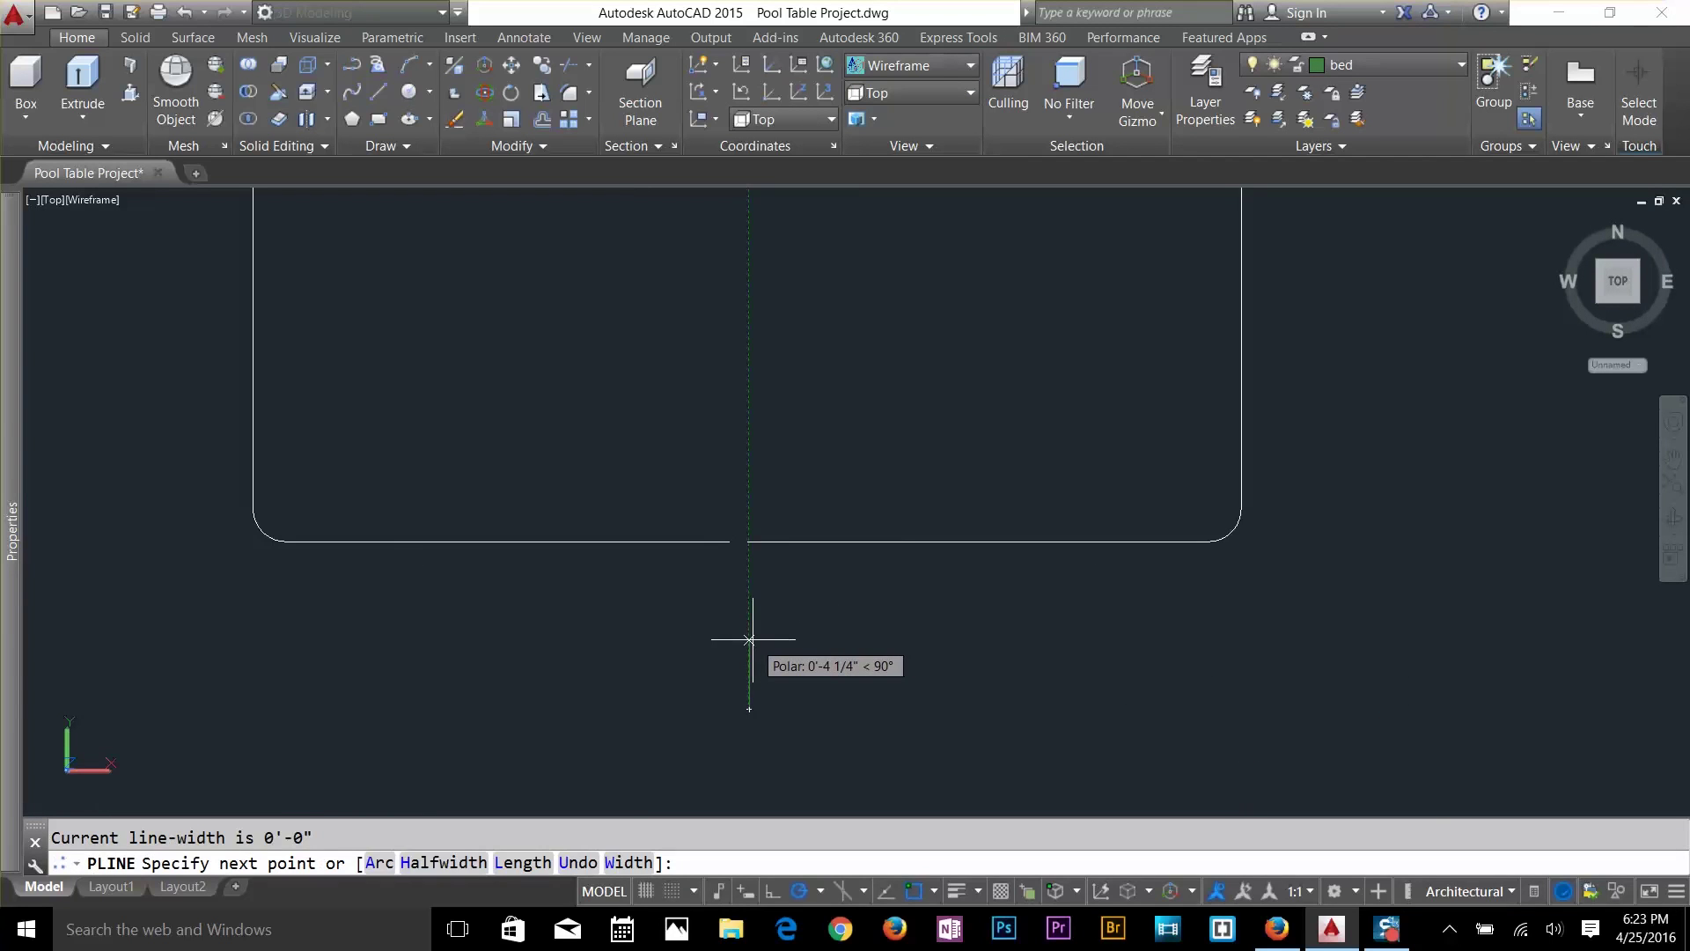
pyautogui.write('3')
pyautogui.press('Return')
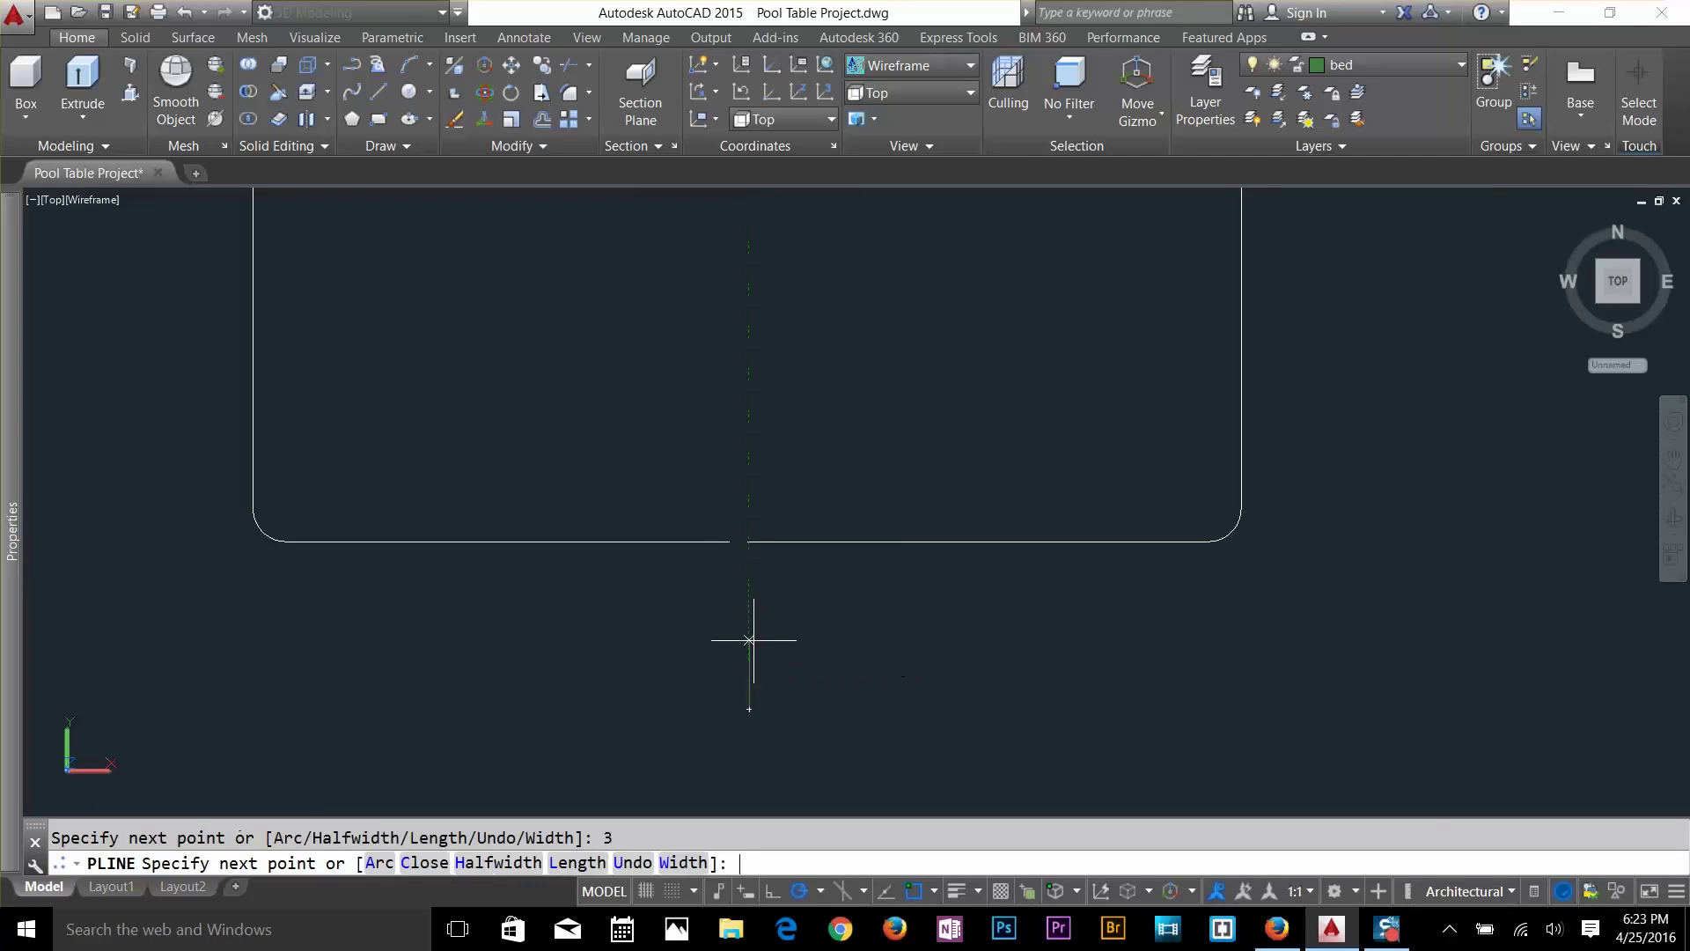
pyautogui.scroll(4, 652, 659)
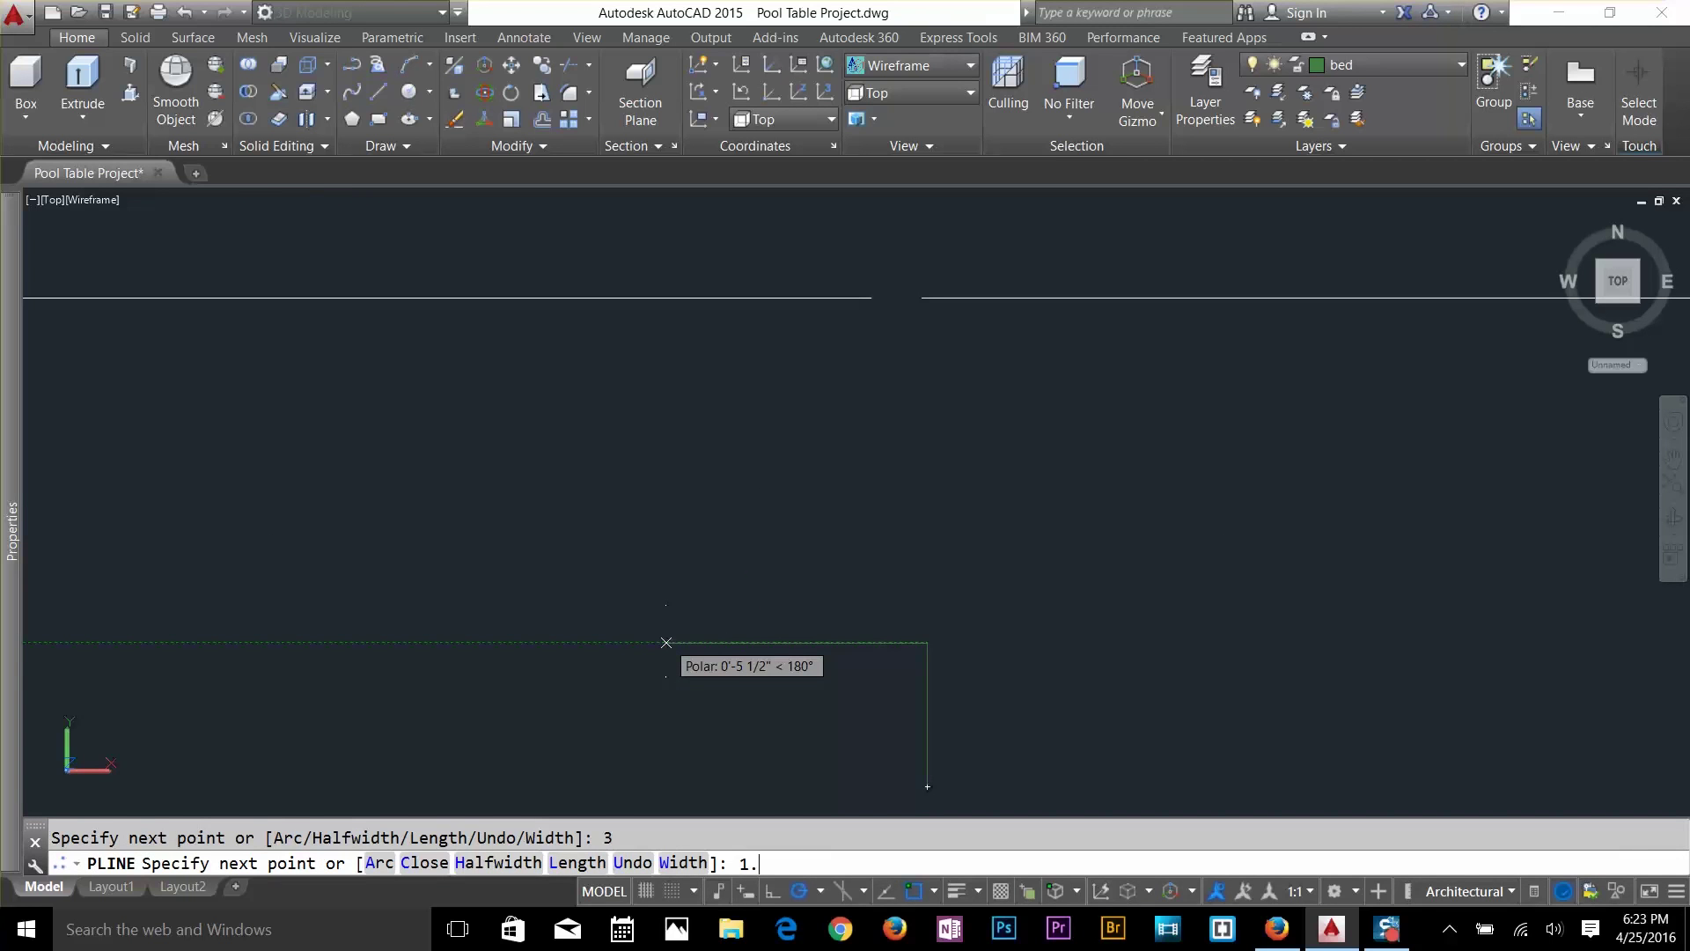
pyautogui.write('1.5')
pyautogui.press('Return')
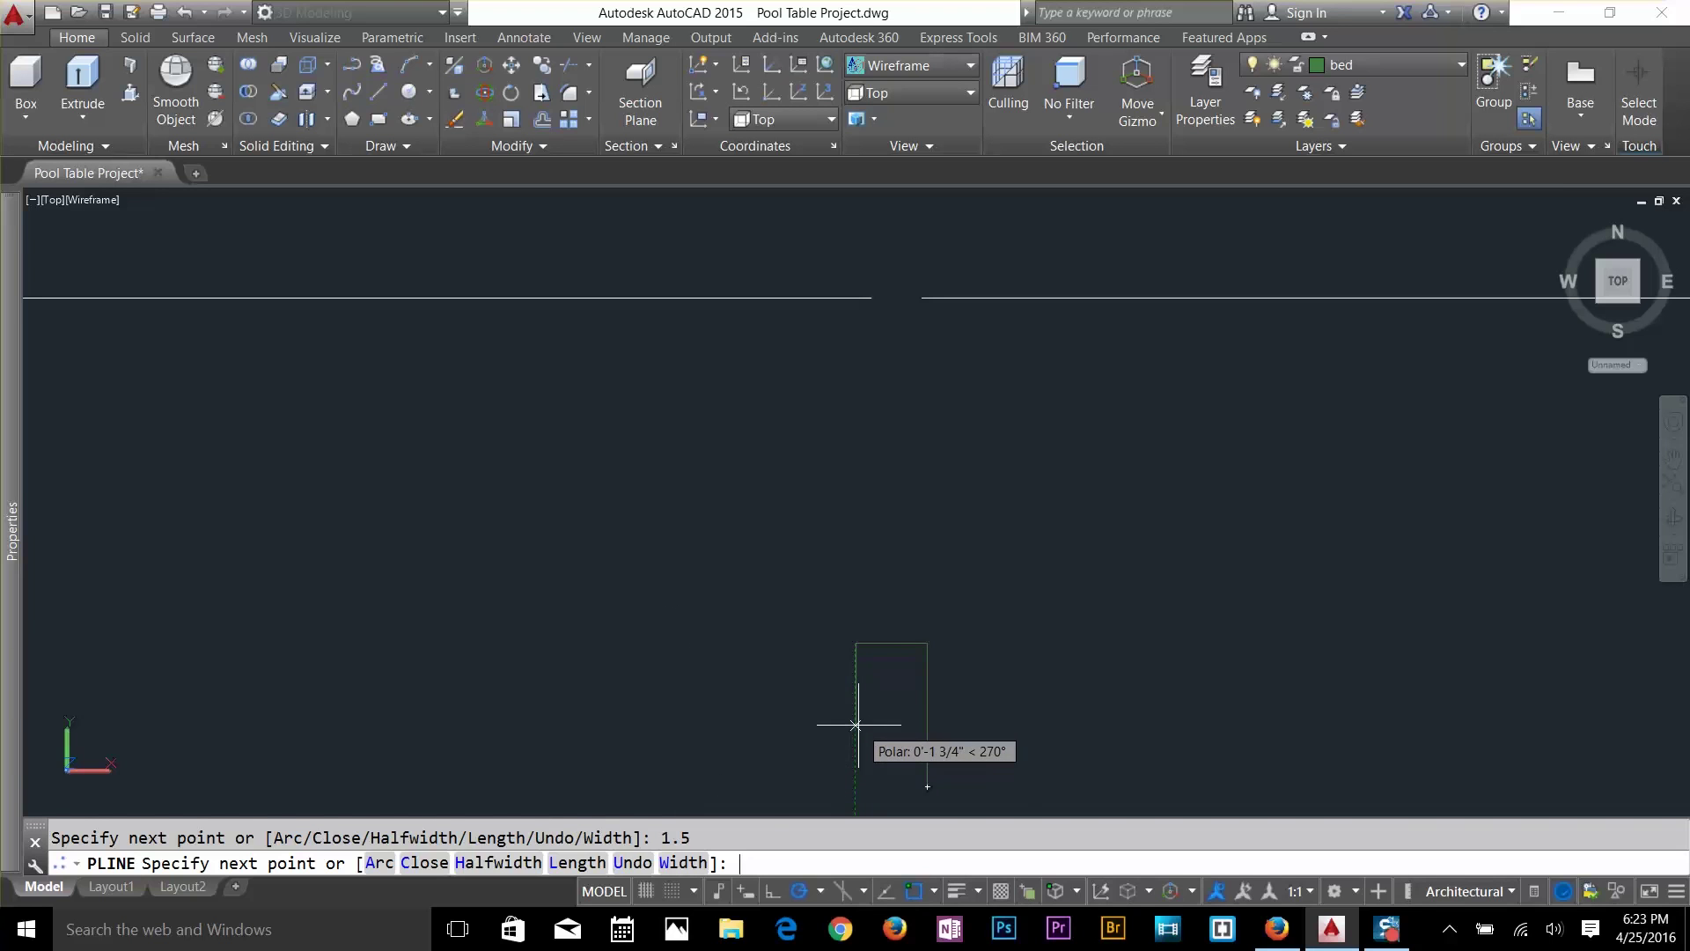
# Continue the profile with a half-inch arc and a chain of freehand arcs curving down to the polyline's start point.
pyautogui.write('a')
pyautogui.press('Return')
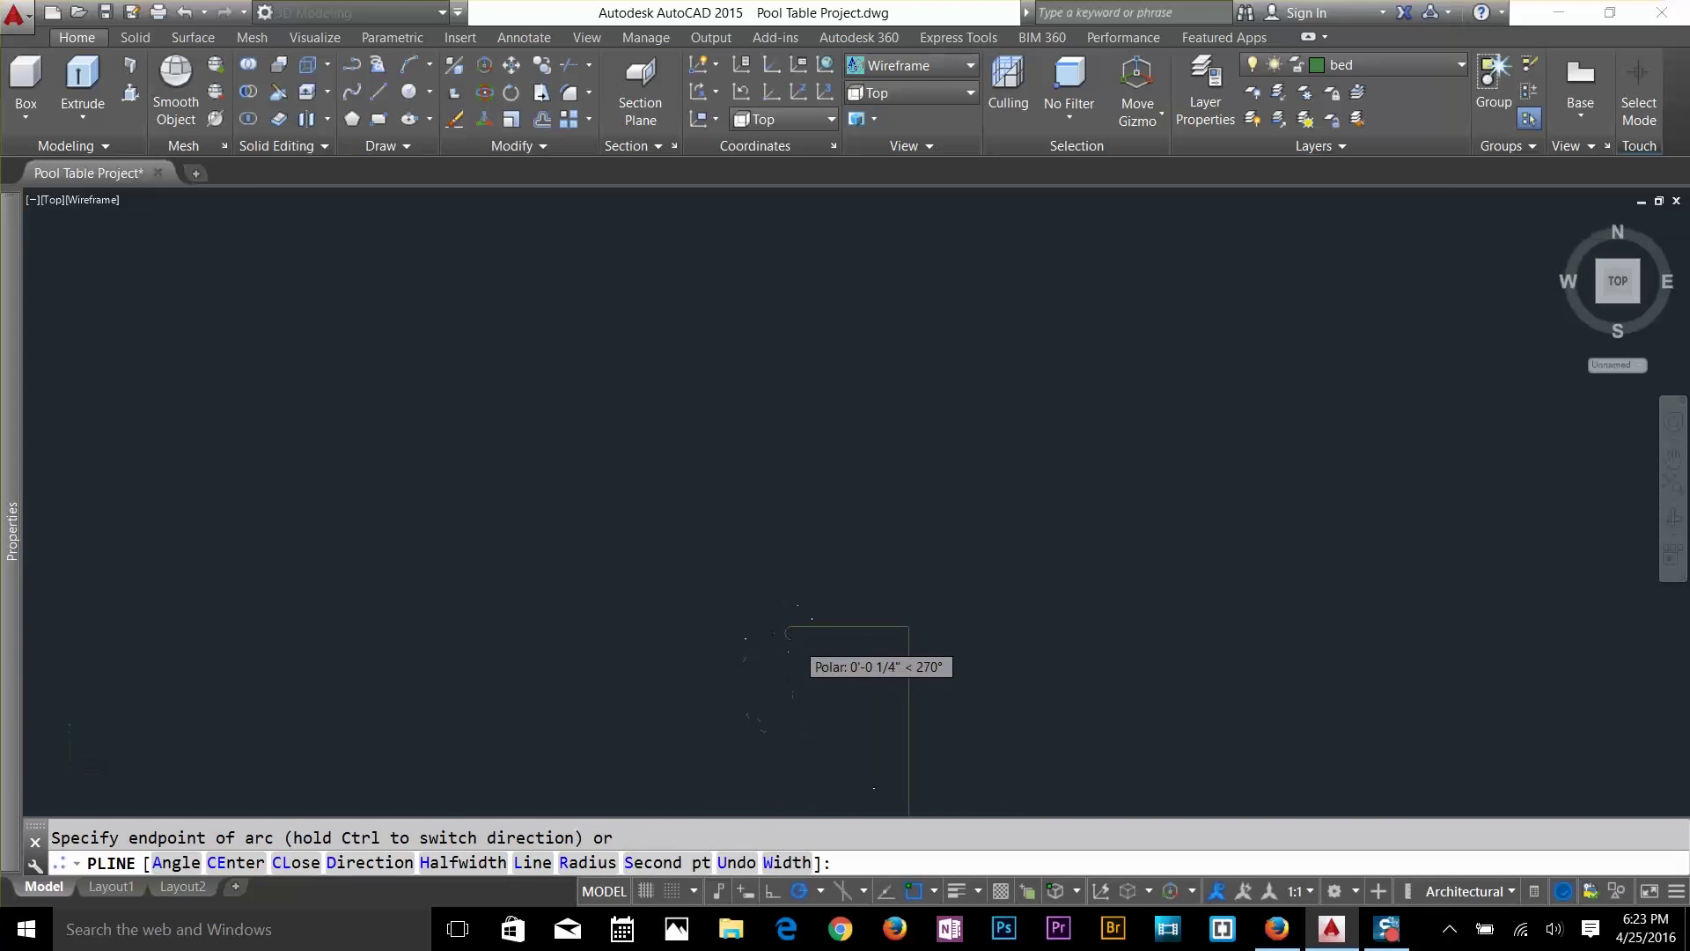
pyautogui.scroll(3, 794, 640)
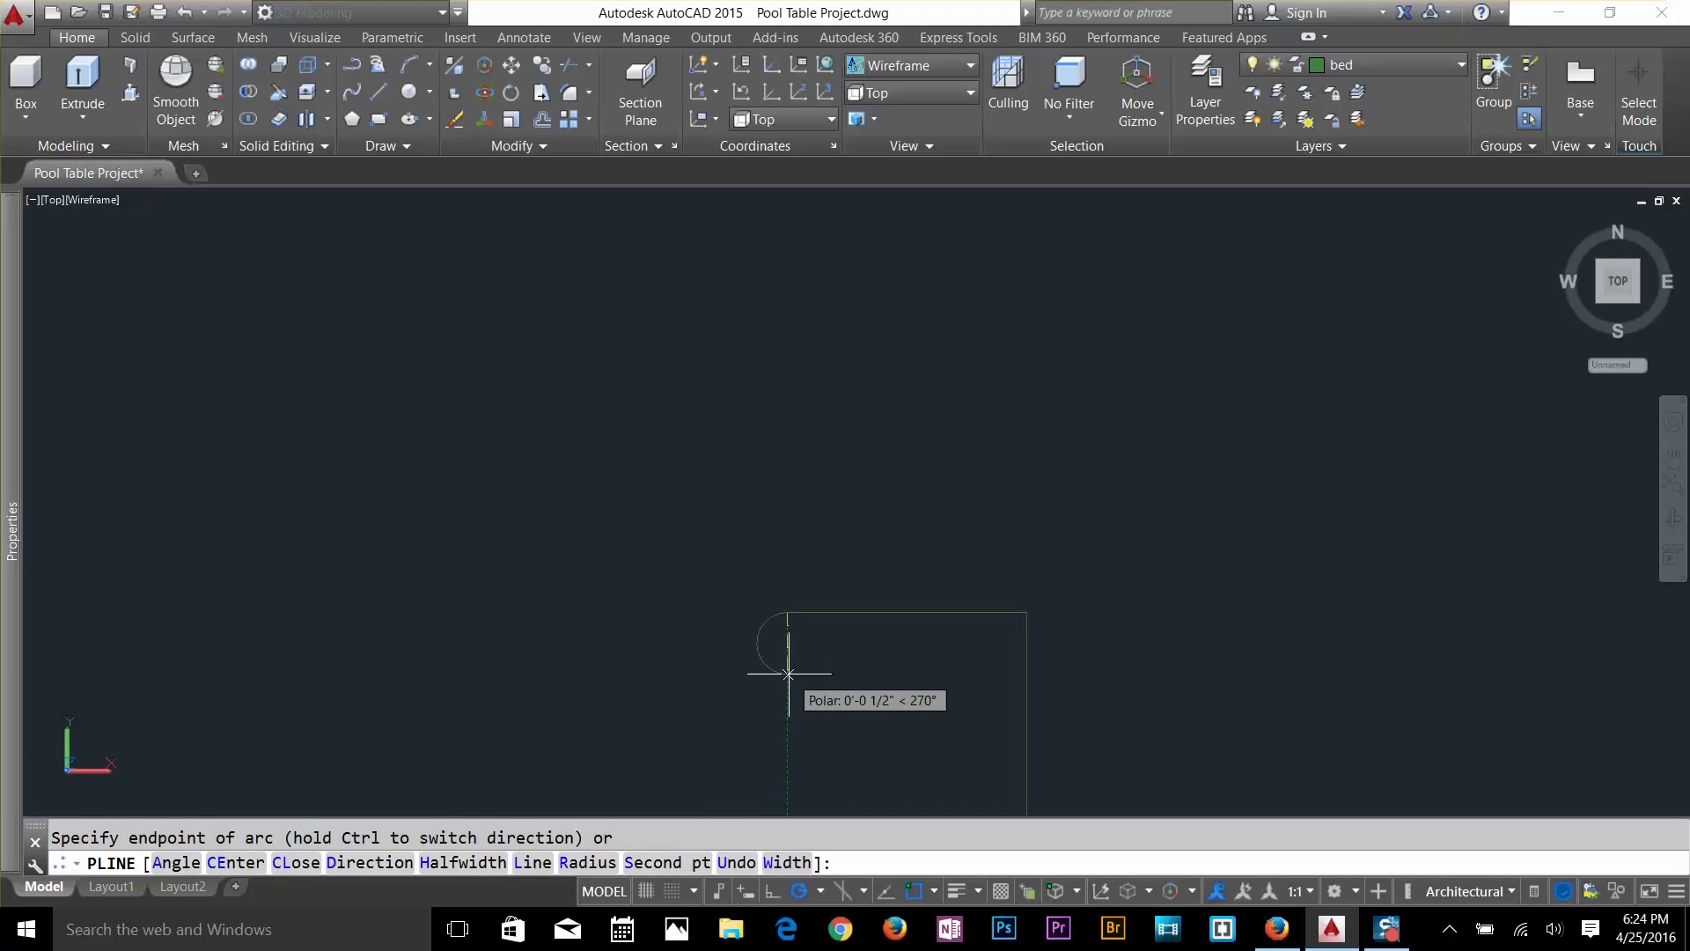
pyautogui.click(788, 671)
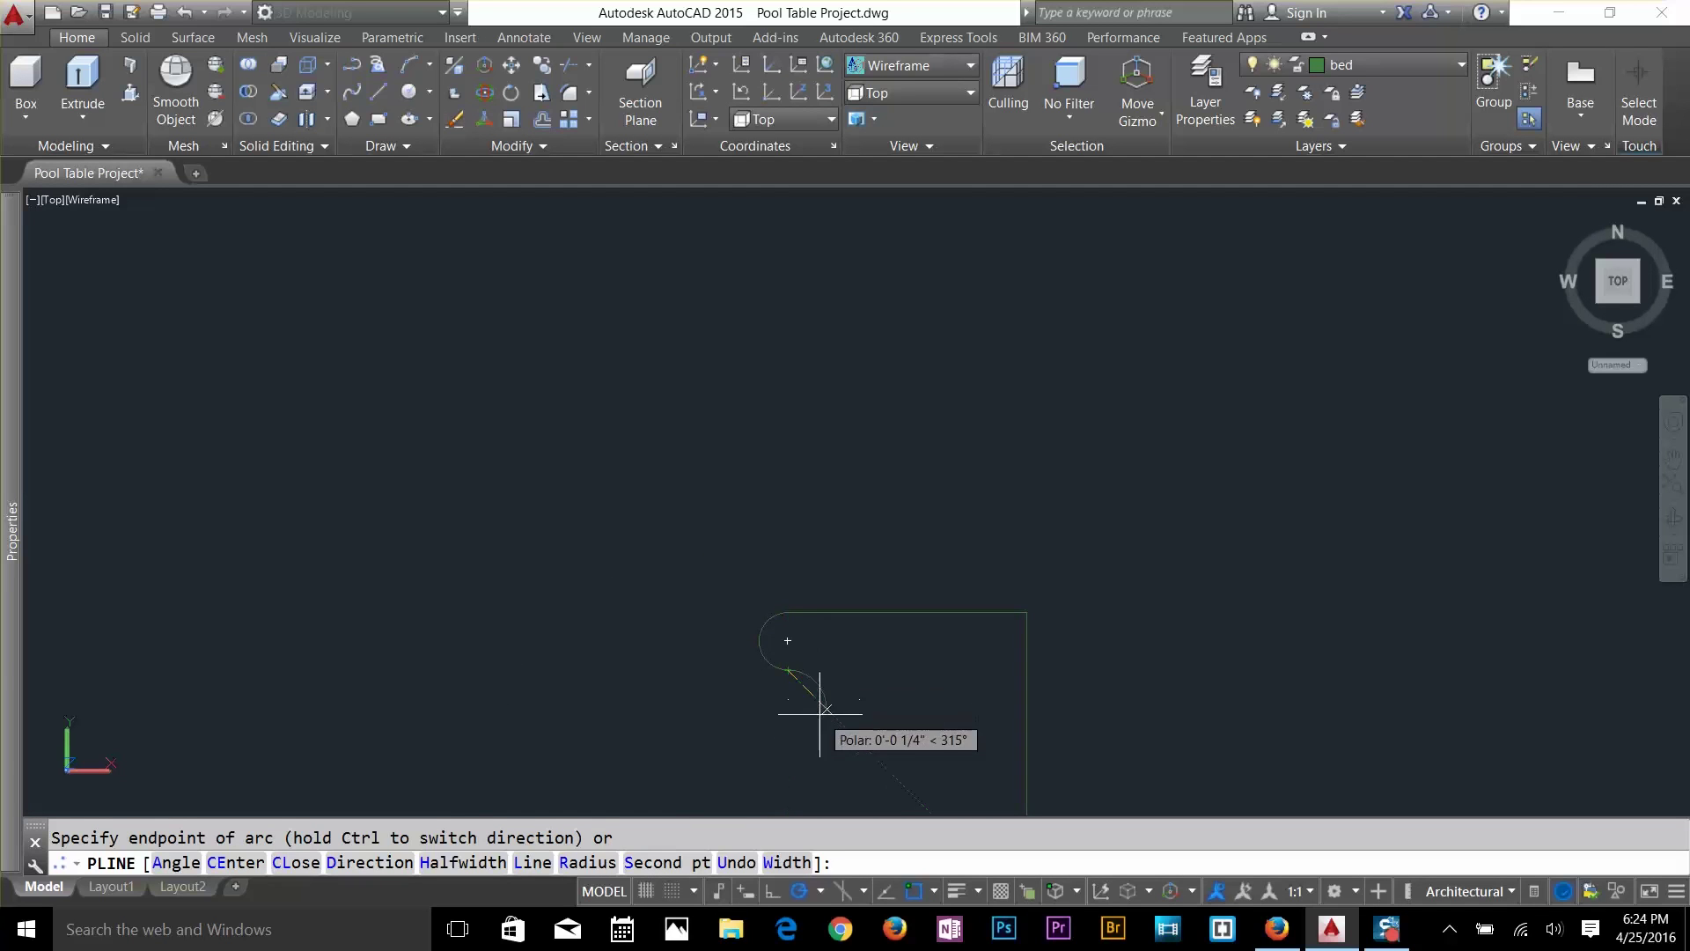
pyautogui.click(859, 739)
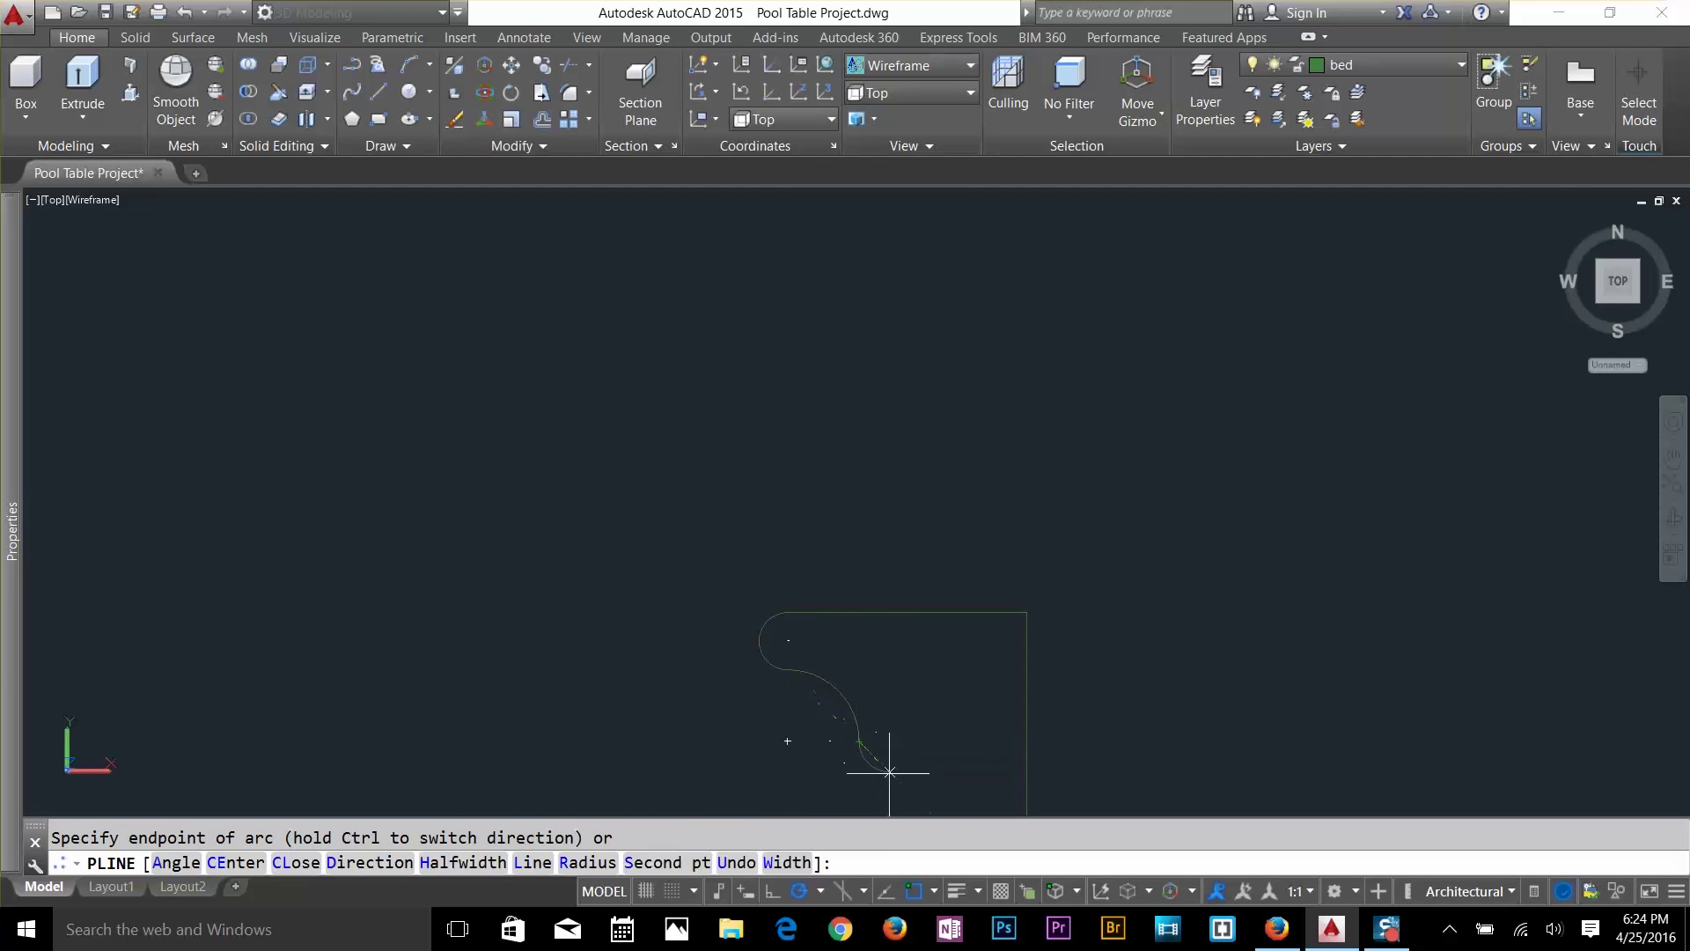
pyautogui.scroll(-2, 889, 772)
pyautogui.moveTo(868, 728); pyautogui.dragTo(853, 528, button='middle')
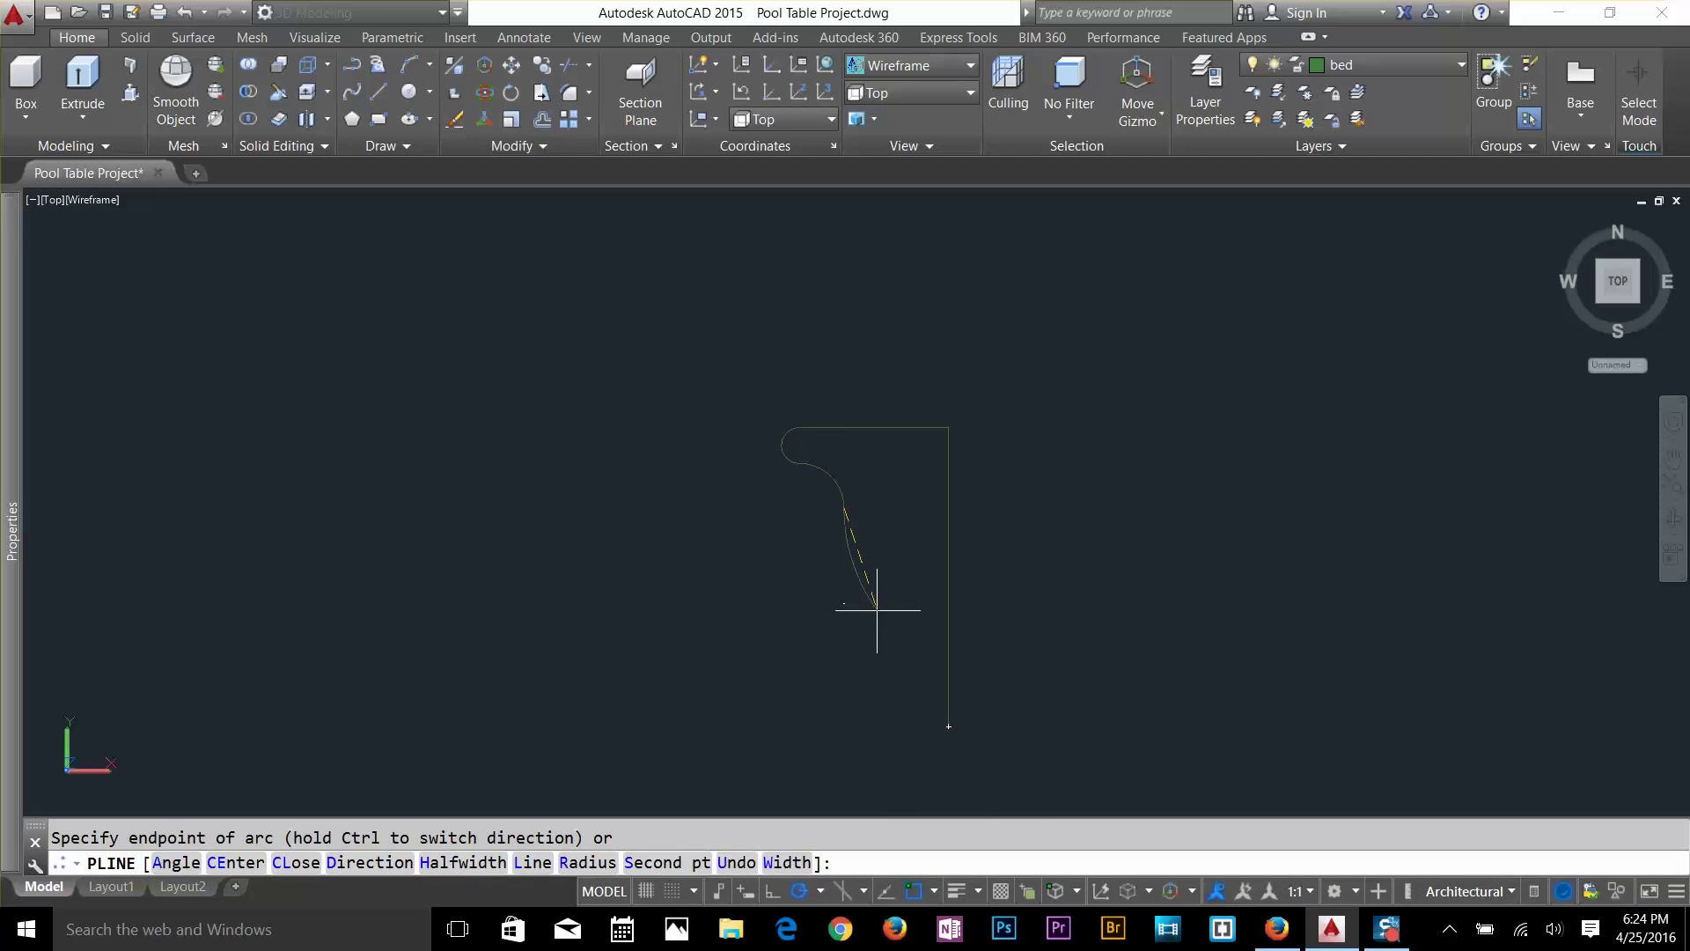
pyautogui.click(917, 709)
pyautogui.scroll(3, 937, 719)
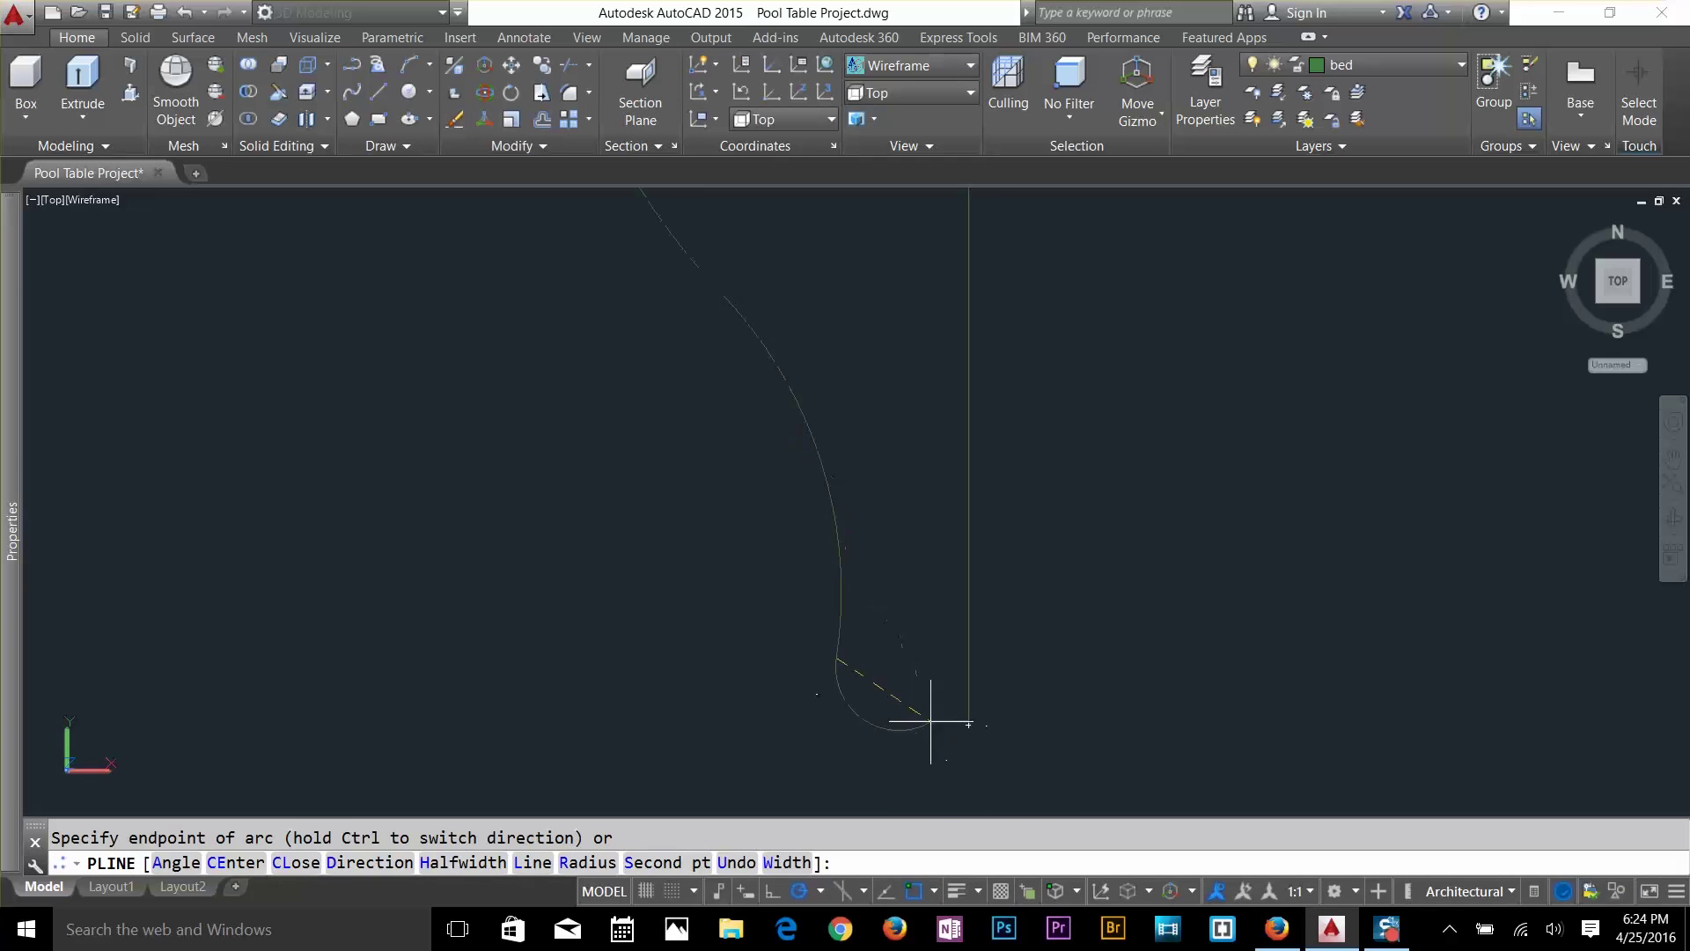
pyautogui.click(873, 697)
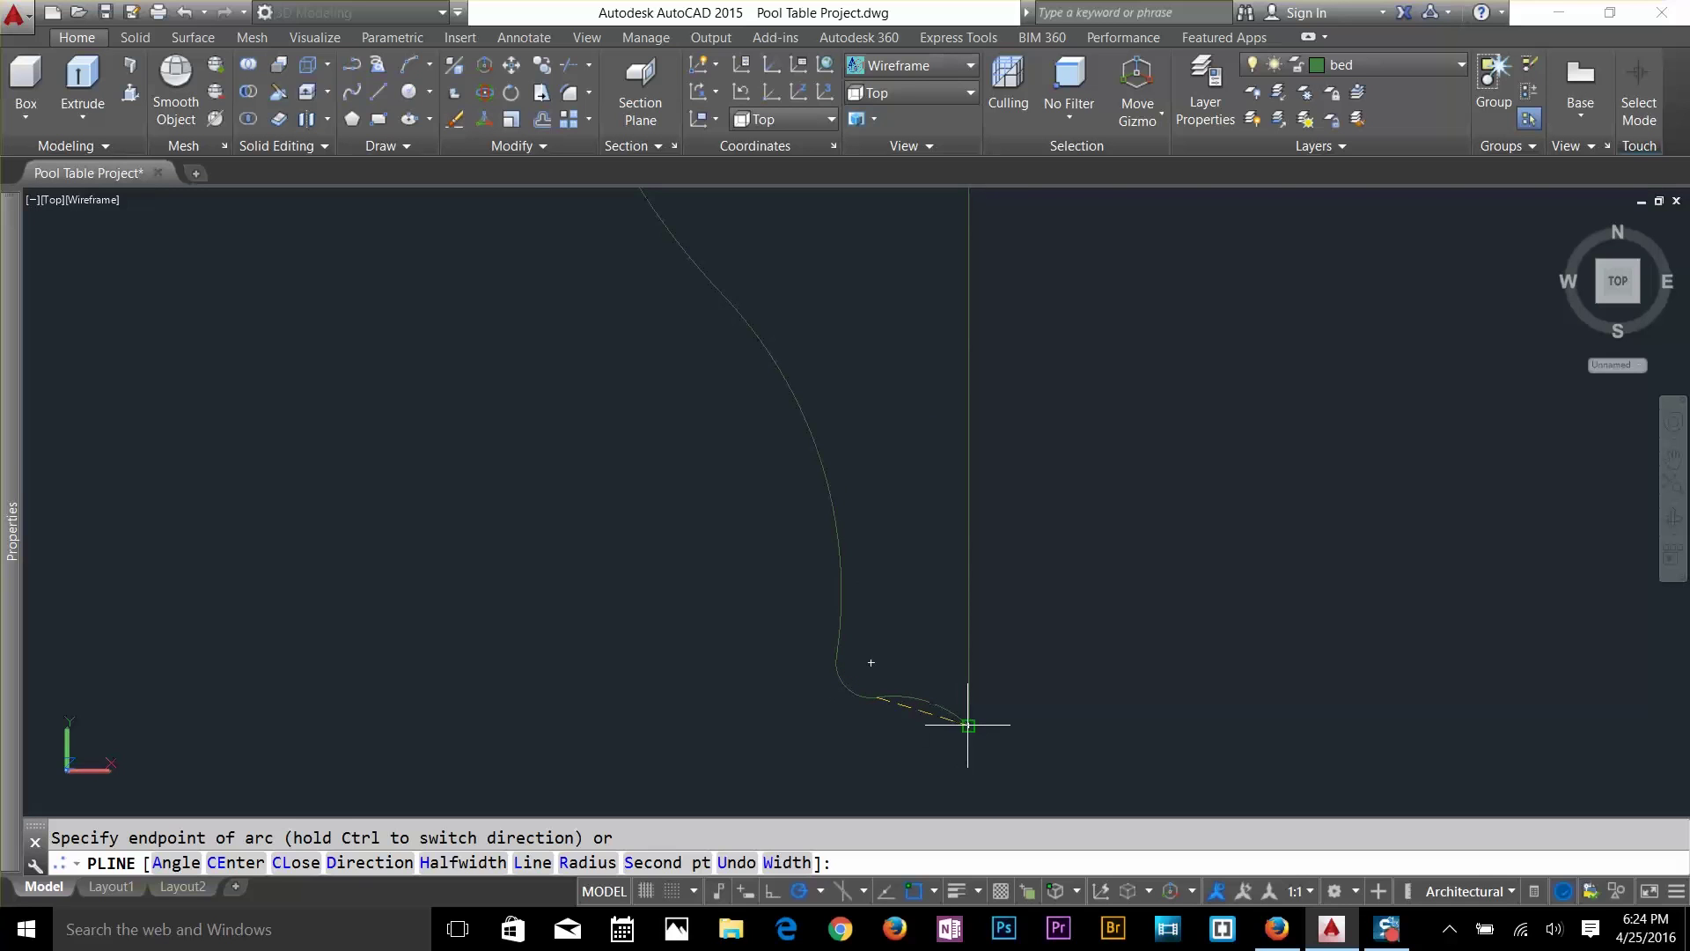
pyautogui.press('Return')
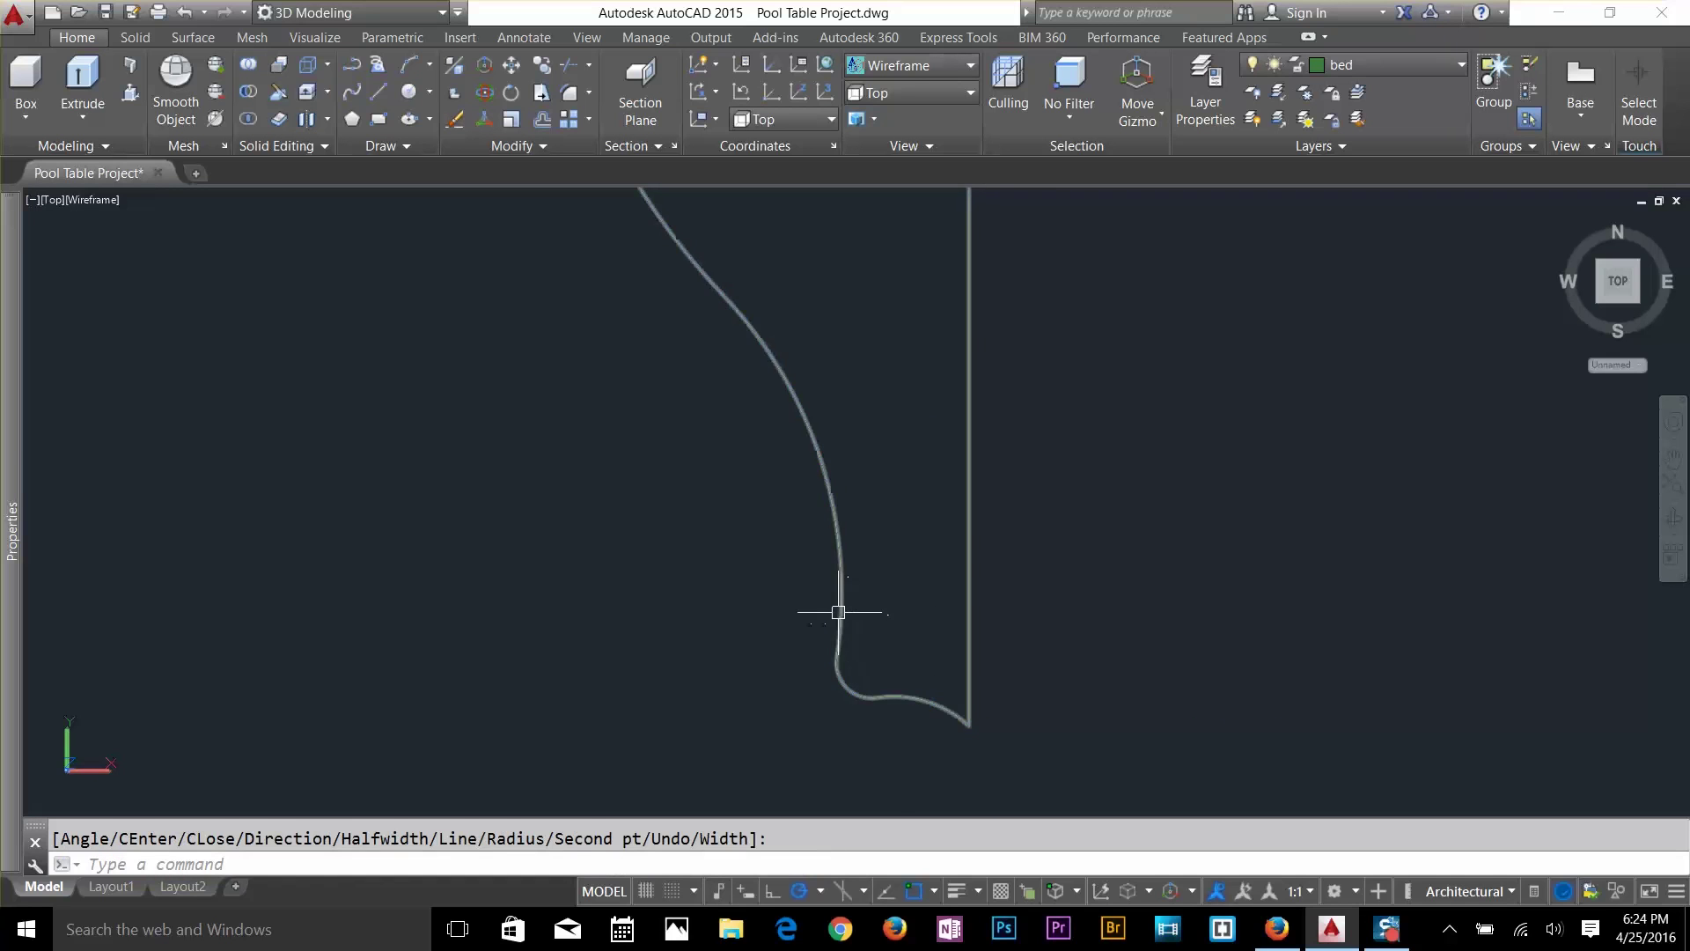
pyautogui.click(837, 716)
pyautogui.scroll(-6, 920, 642)
pyautogui.press('Escape')
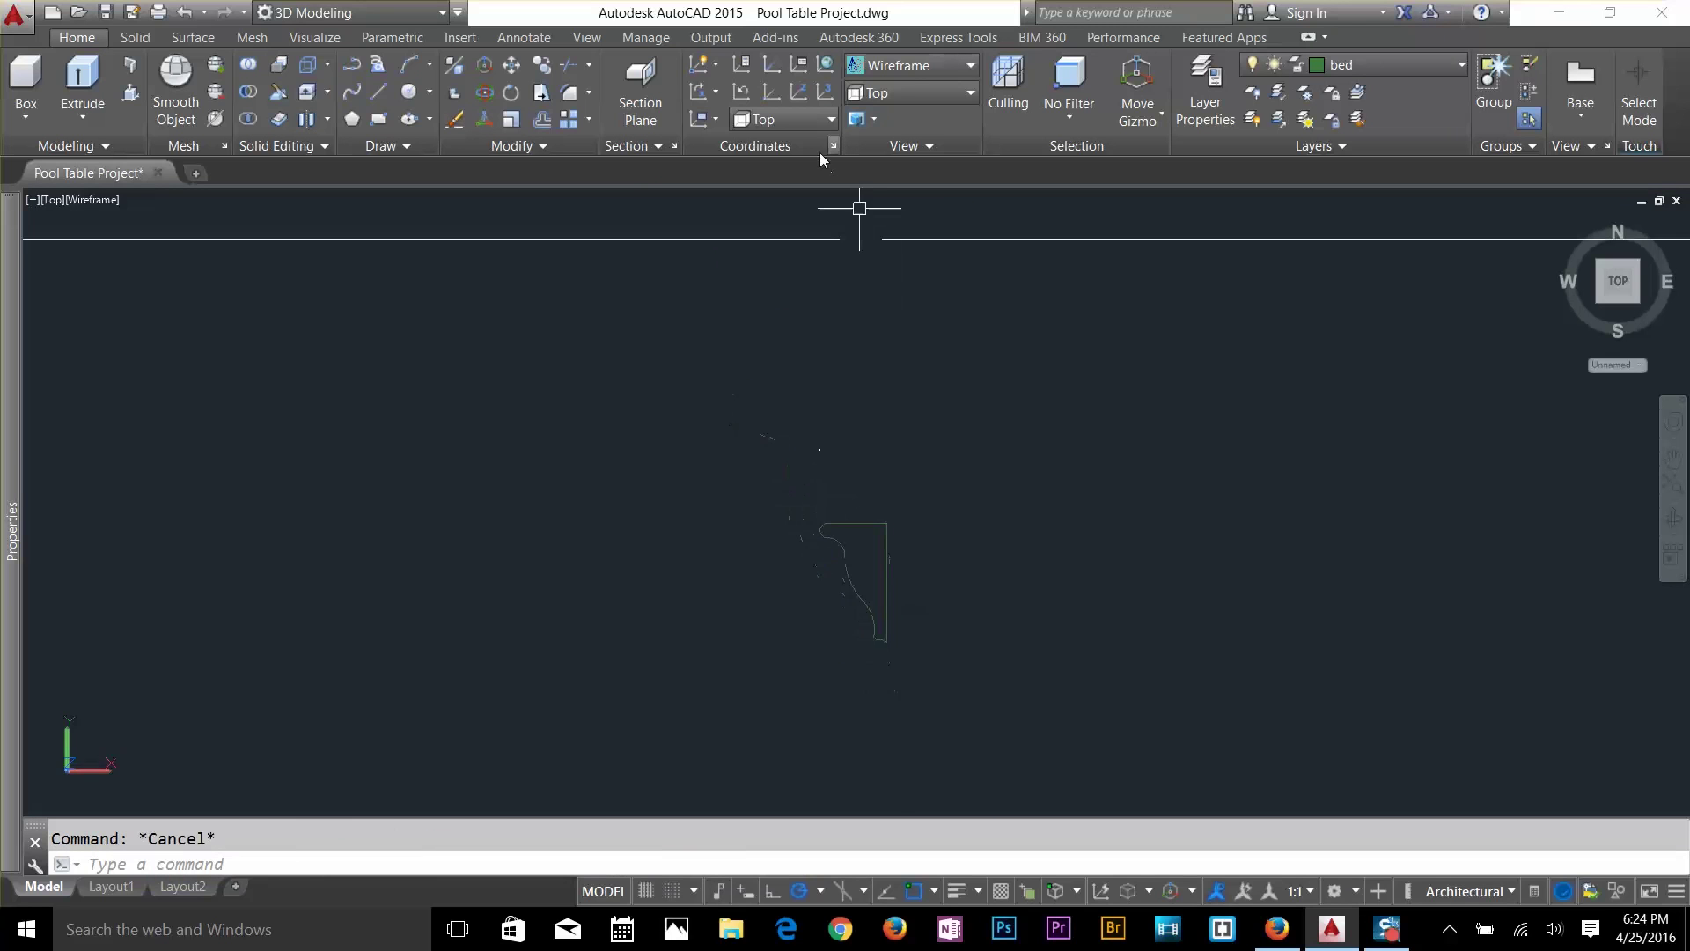
# Set the view to SW Isometric and stand the moulding profile upright with a 90-degree 3D rotation about the X axis at its lower corner.
pyautogui.click(875, 102)
pyautogui.click(901, 224)
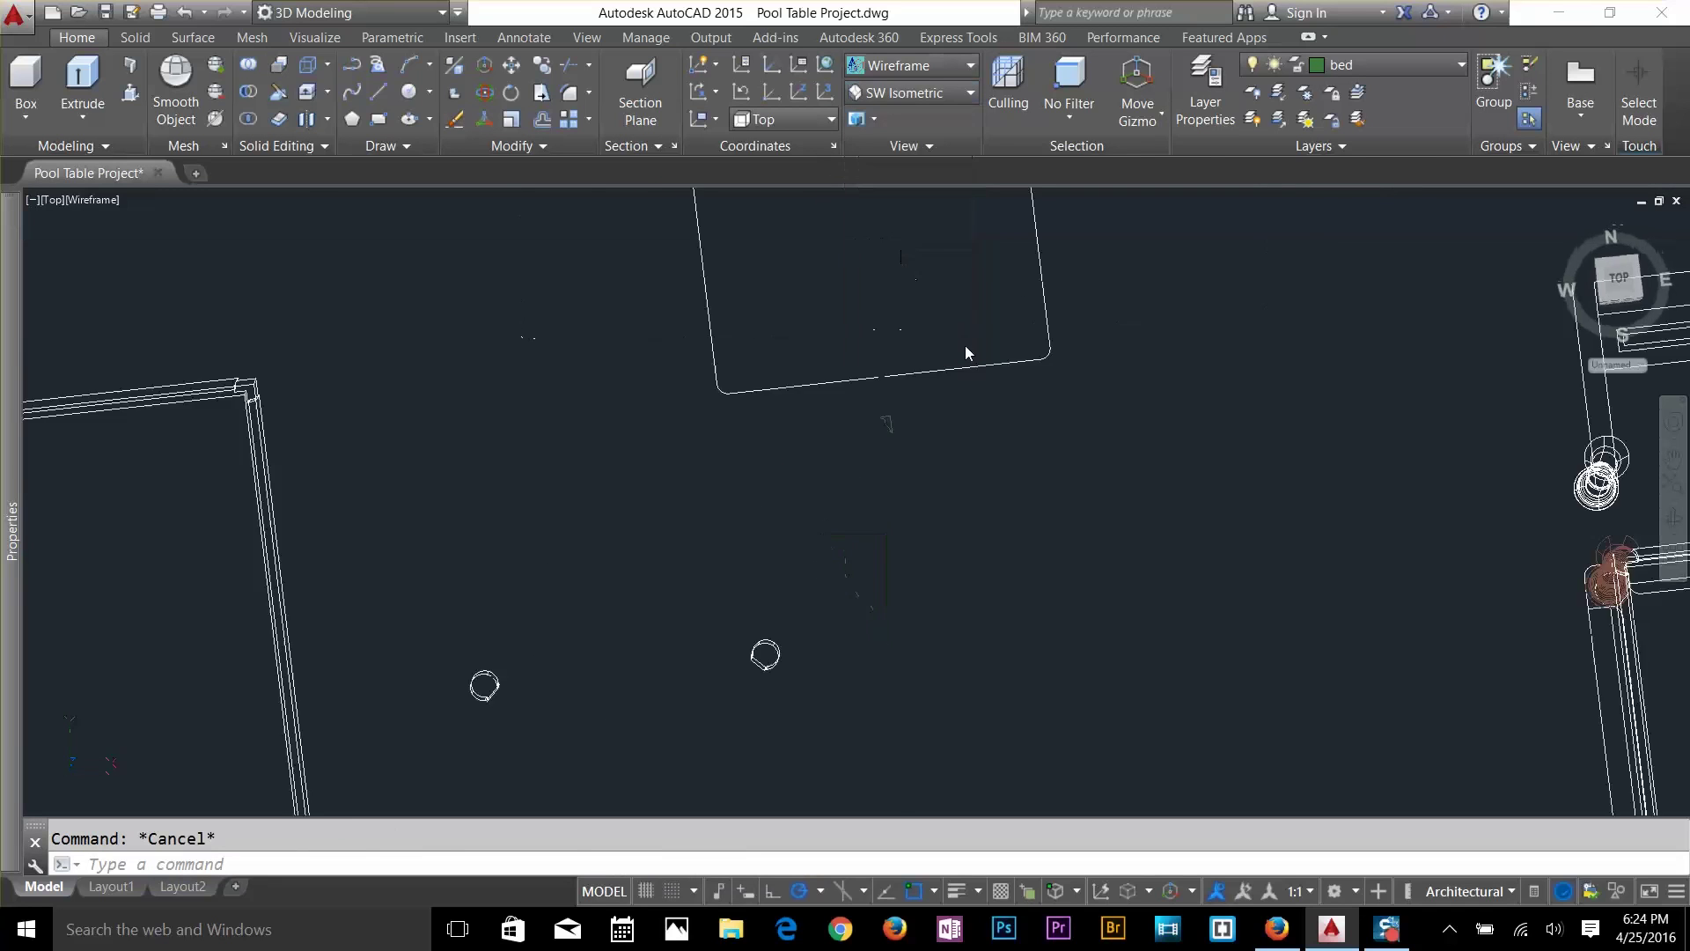
pyautogui.scroll(10, 1079, 523)
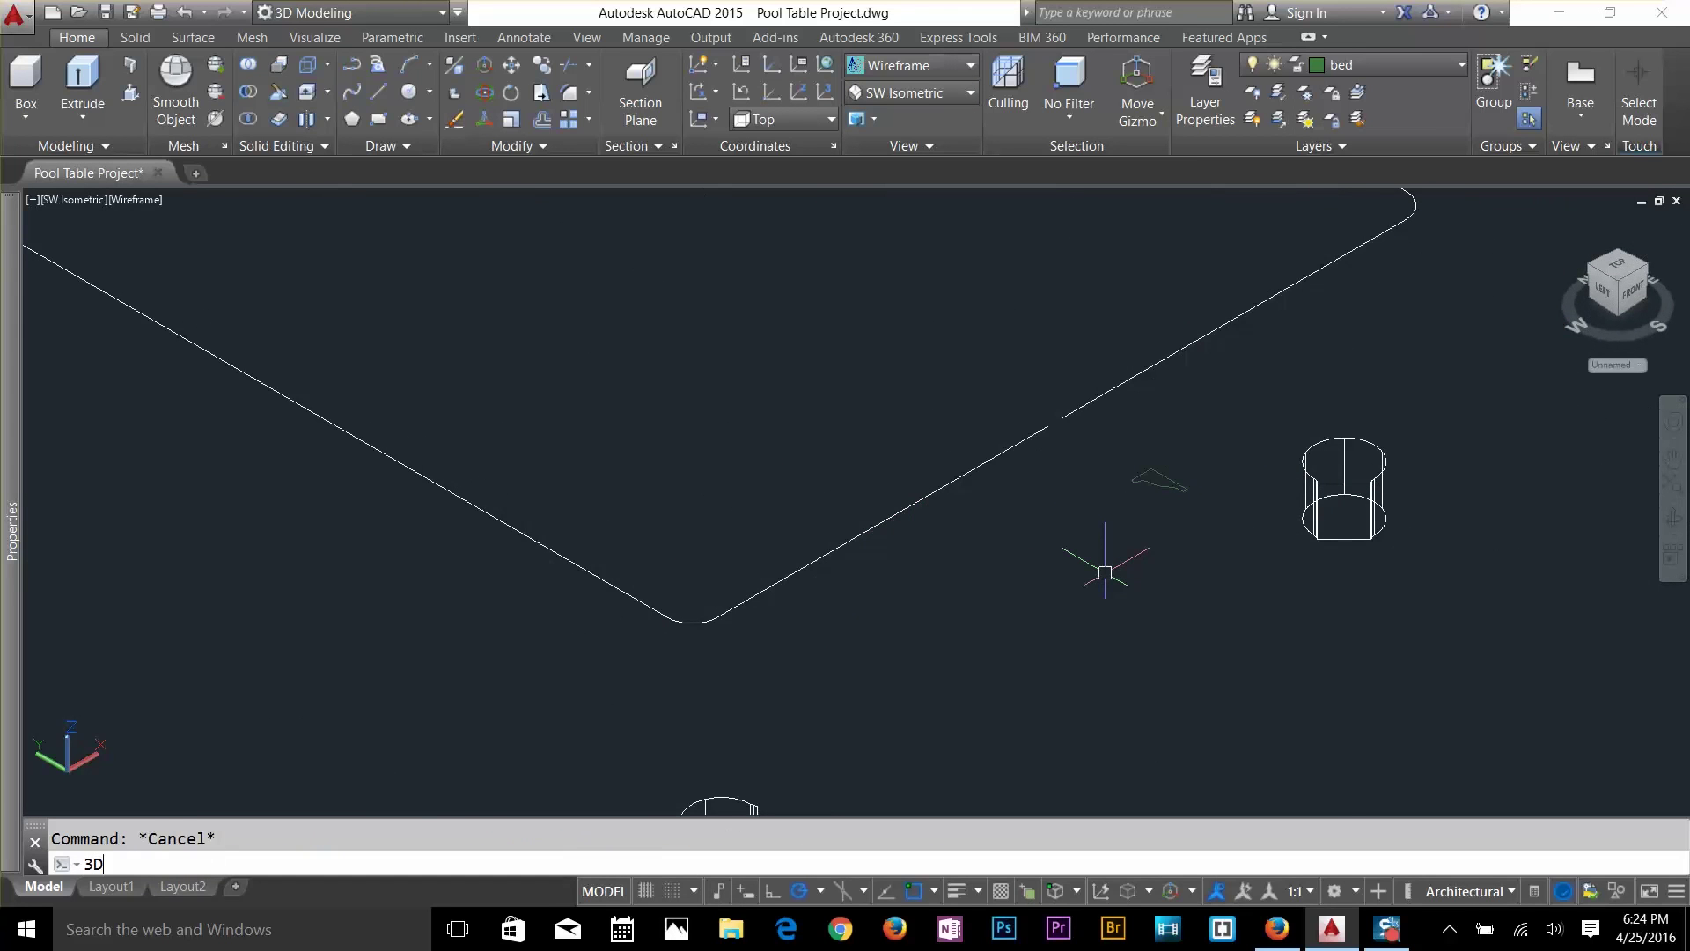
pyautogui.write('3DROTATE')
pyautogui.press('Return')
pyautogui.click(1175, 484)
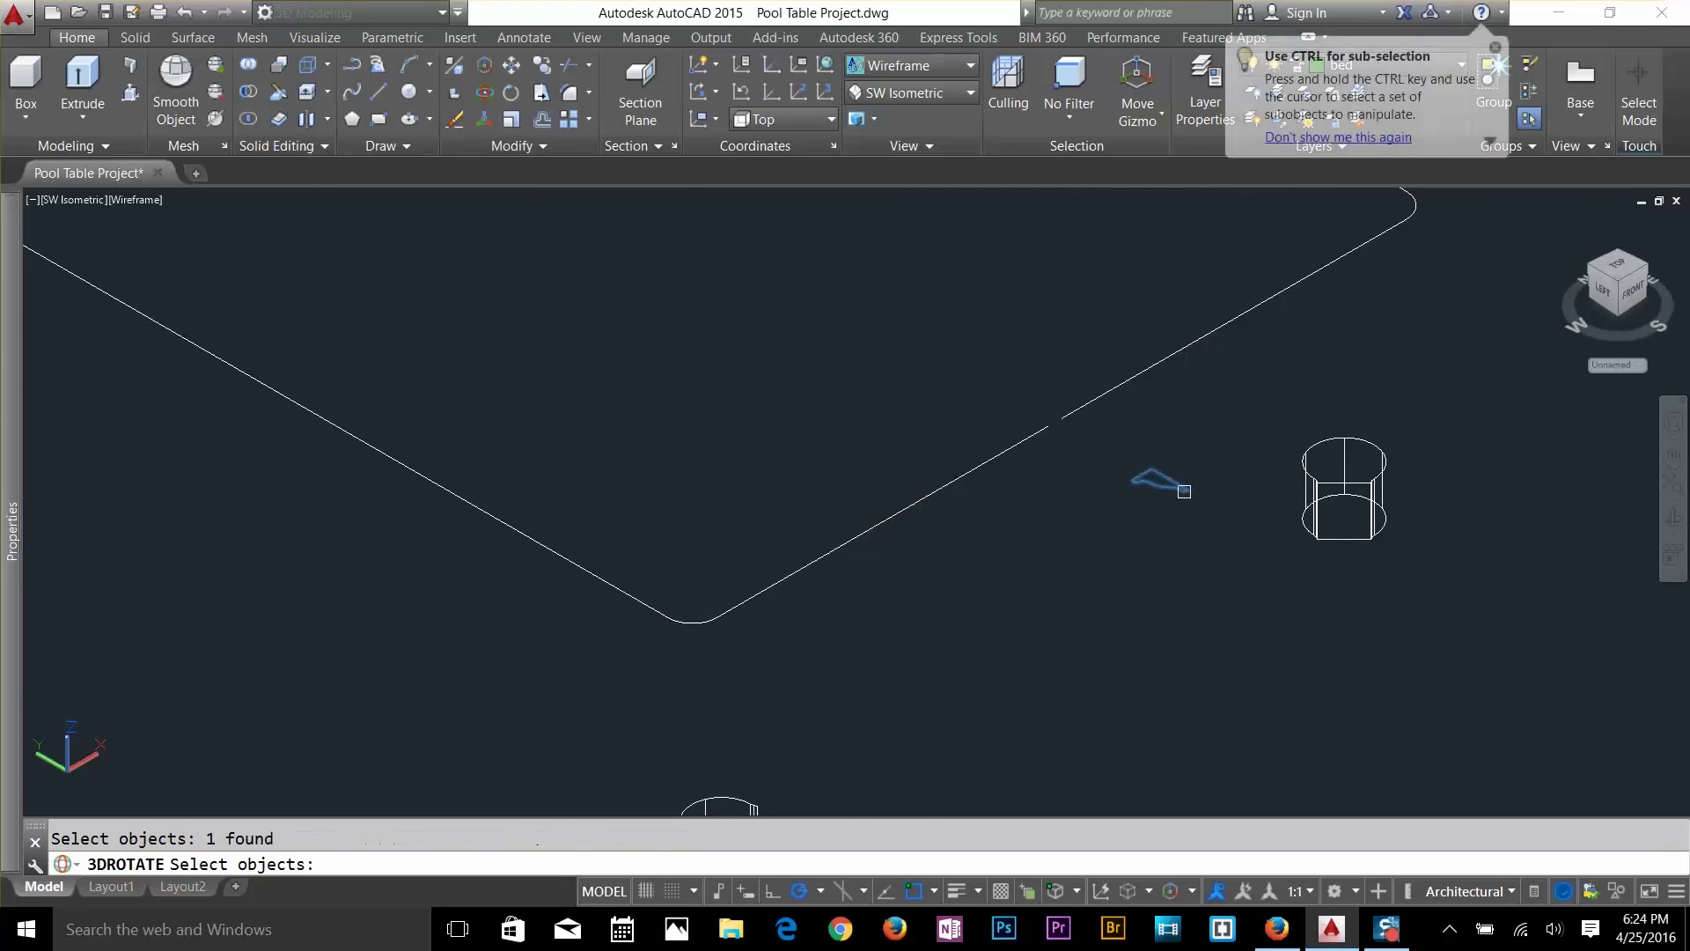
pyautogui.press('Return')
pyautogui.scroll(4, 1187, 491)
pyautogui.click(1187, 485)
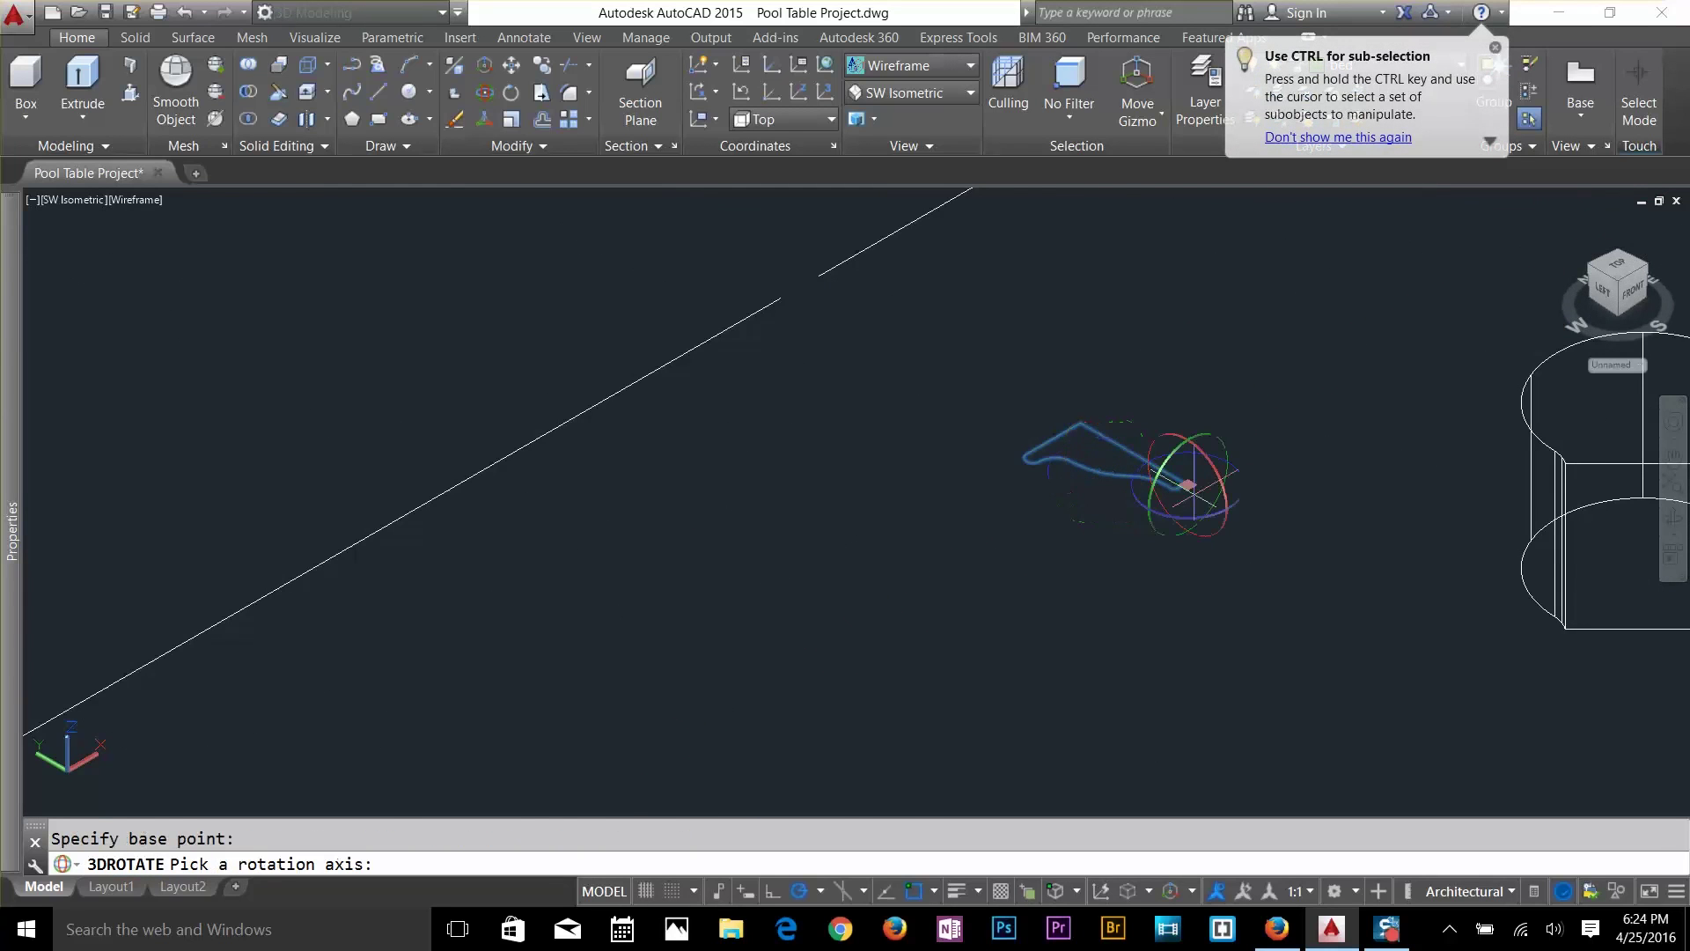
pyautogui.click(1224, 484)
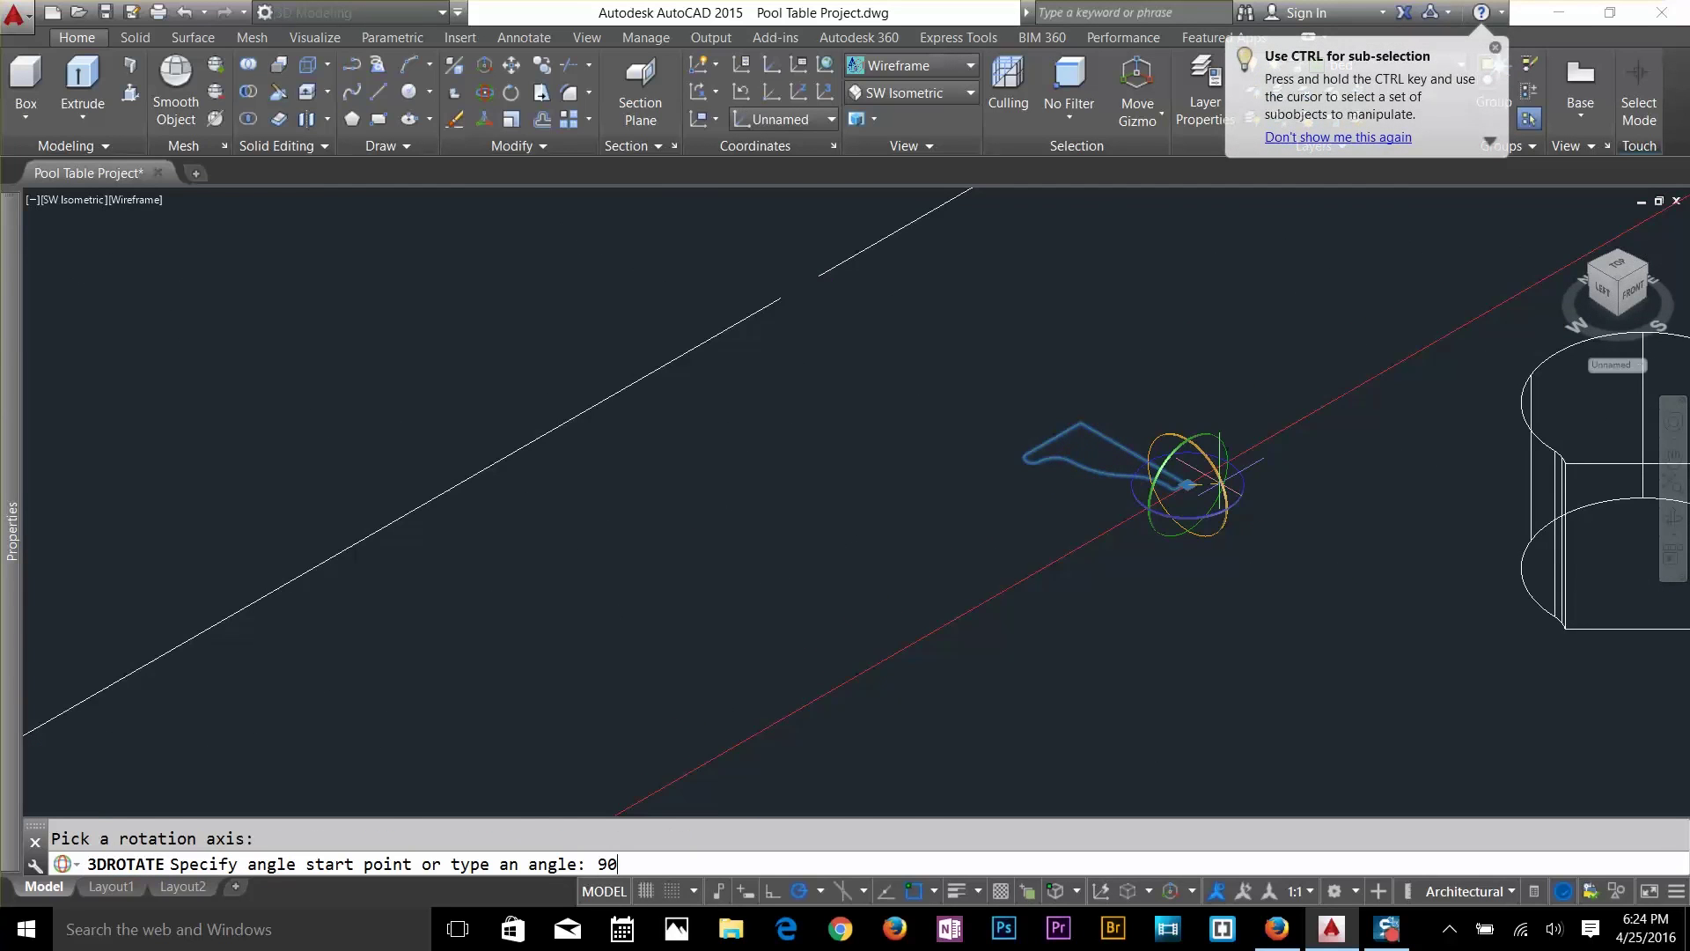
pyautogui.press('Return')
pyautogui.press('Escape')
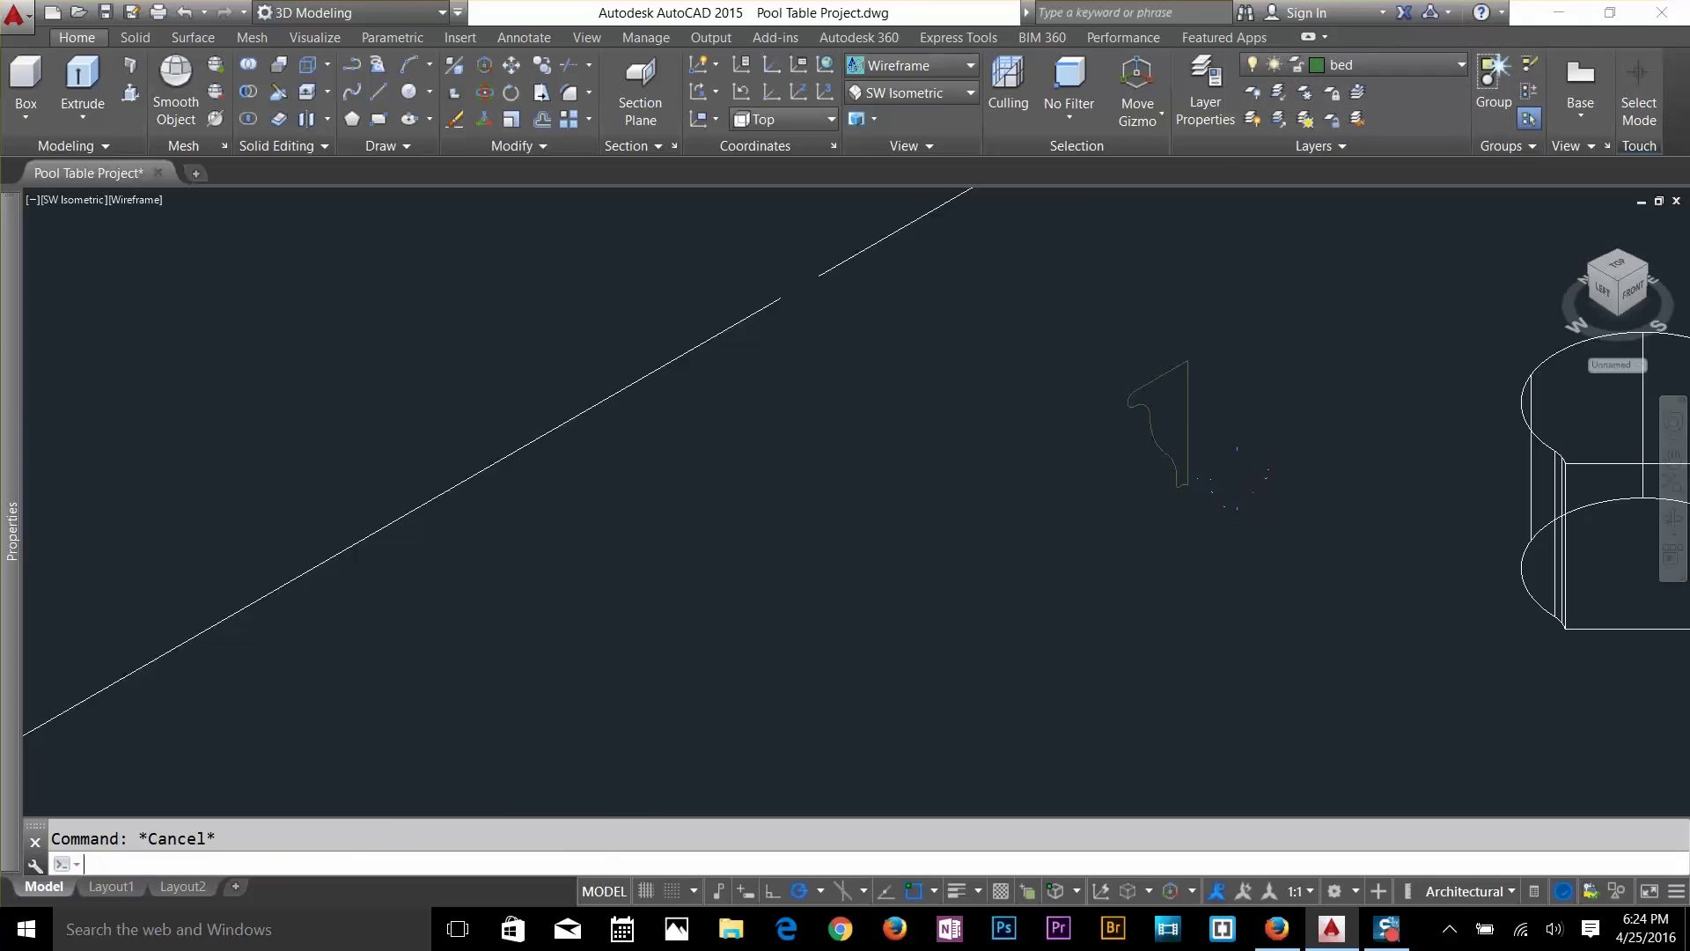
# Rotate the upright profile 90 degrees in plan about its lower corner.
pyautogui.write('R')
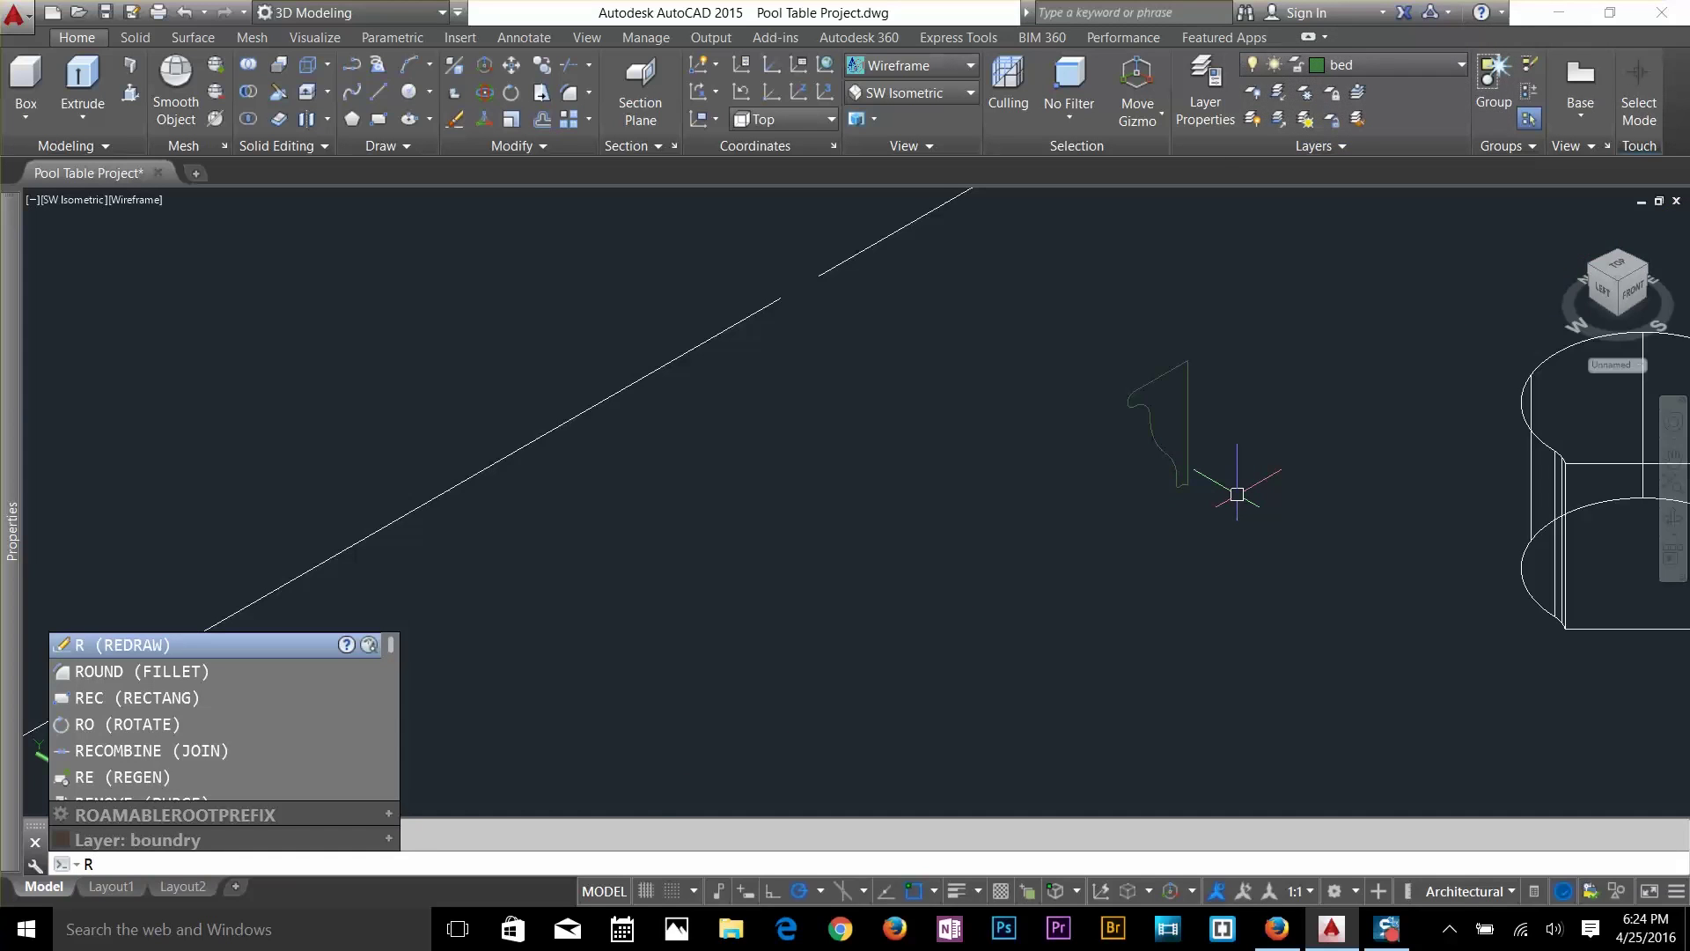
pyautogui.write('O')
pyautogui.press('Return')
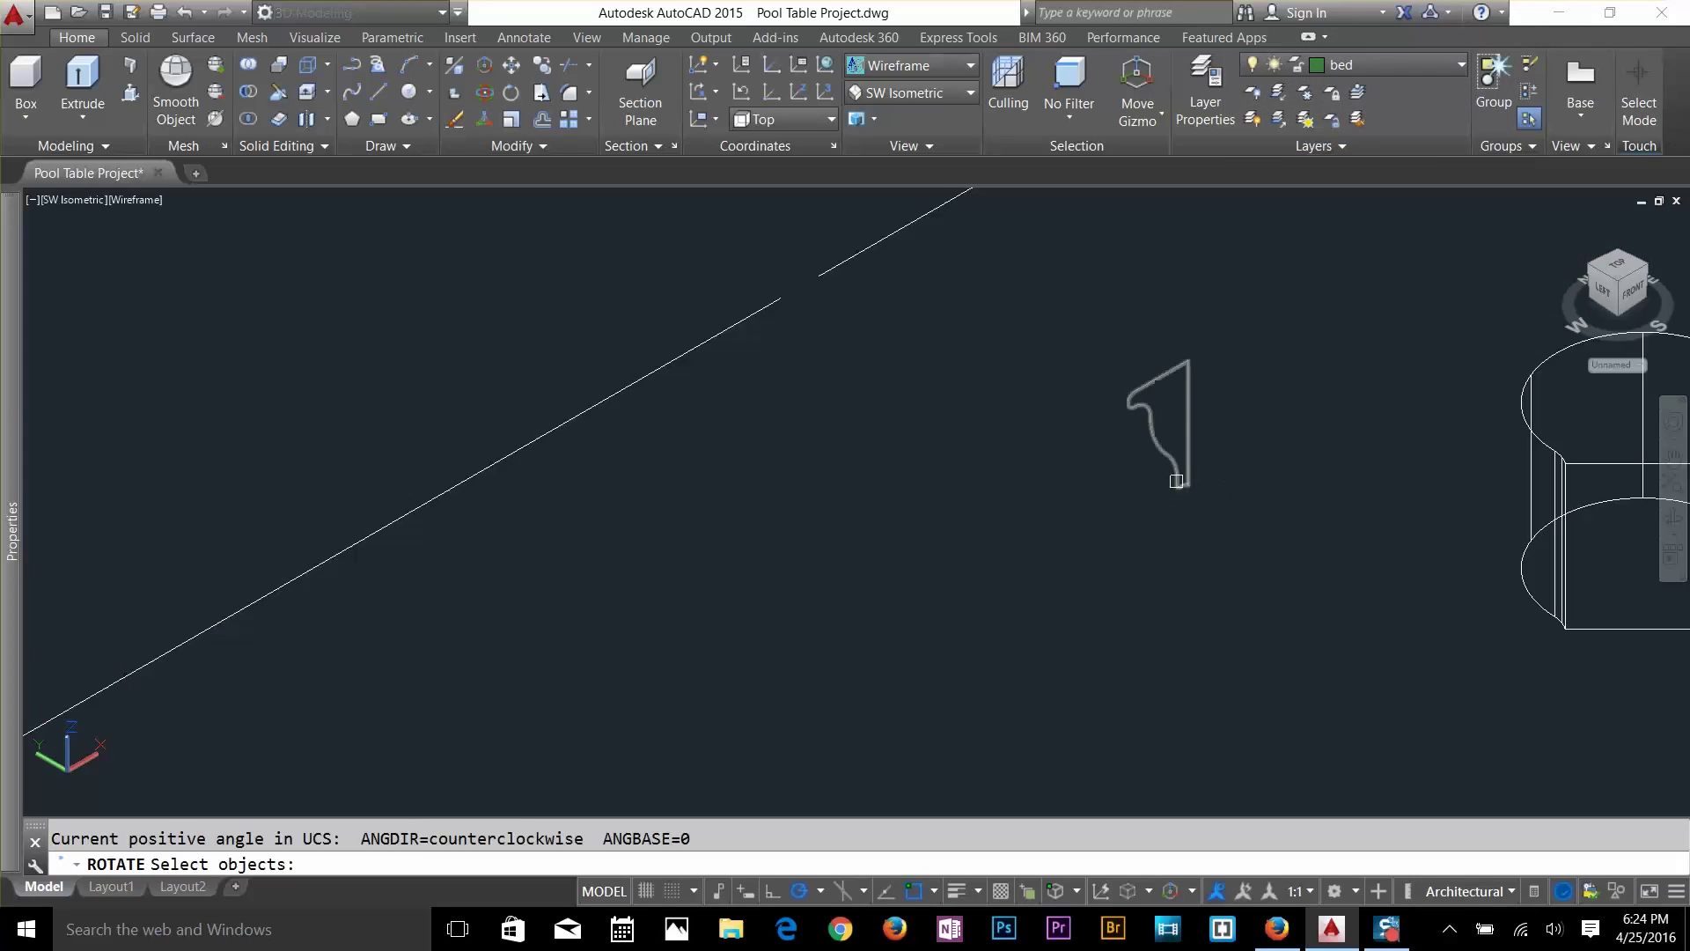
pyautogui.click(1188, 476)
pyautogui.press('Return')
pyautogui.click(1187, 484)
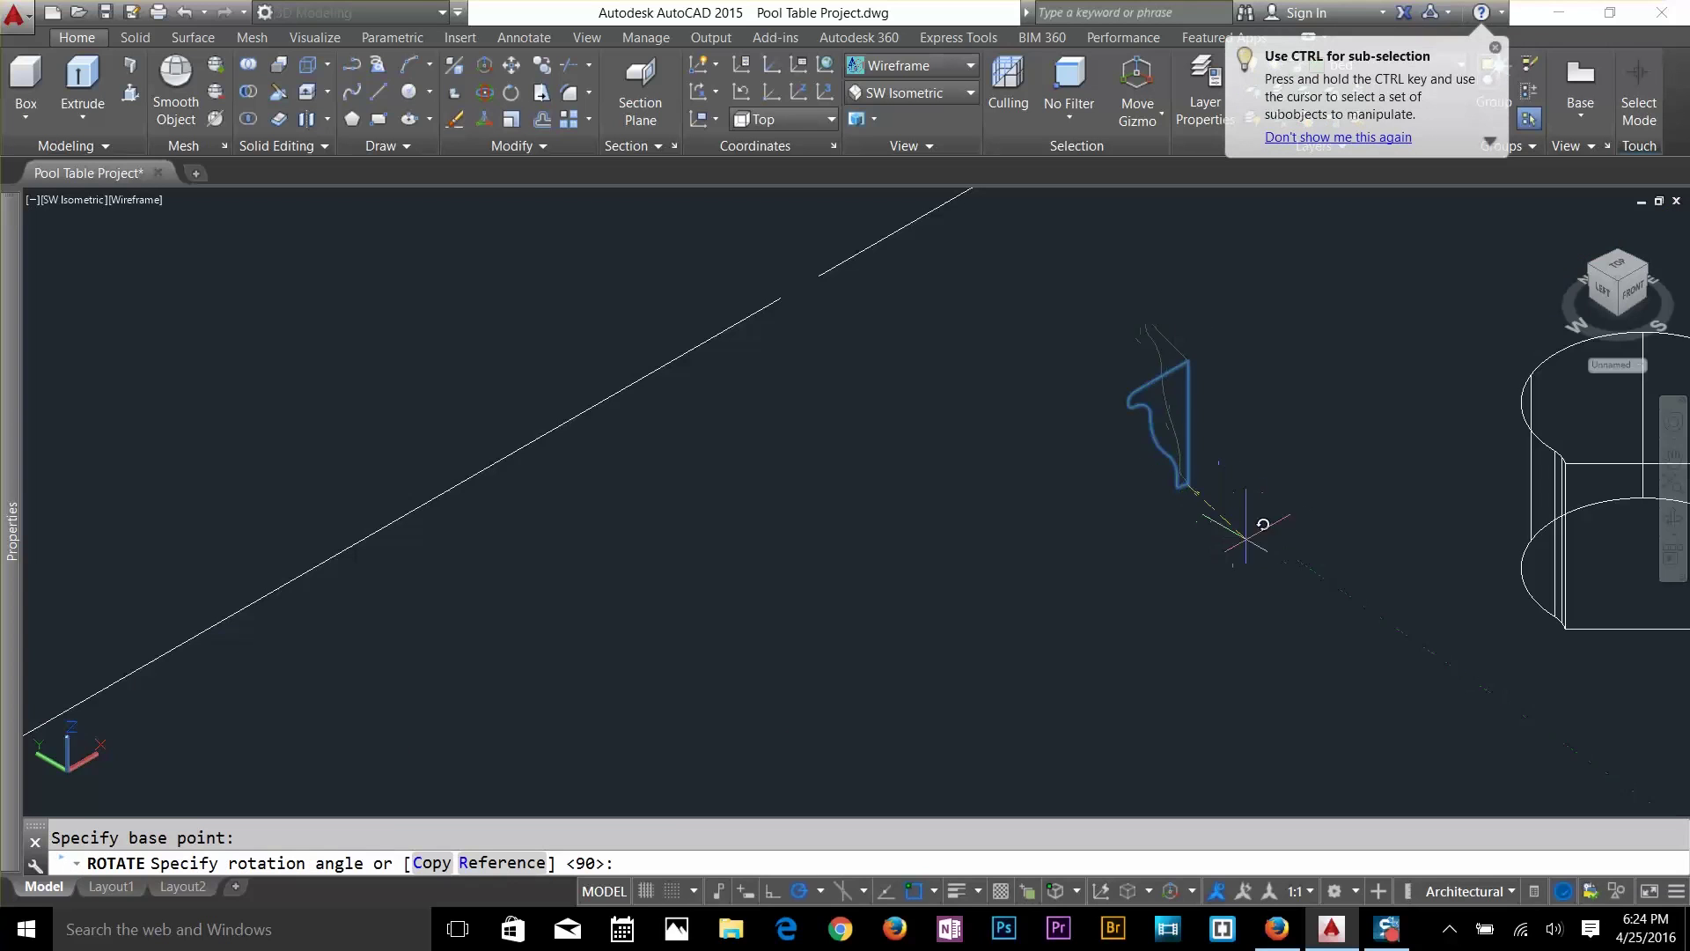
pyautogui.click(981, 373)
pyautogui.press('Escape')
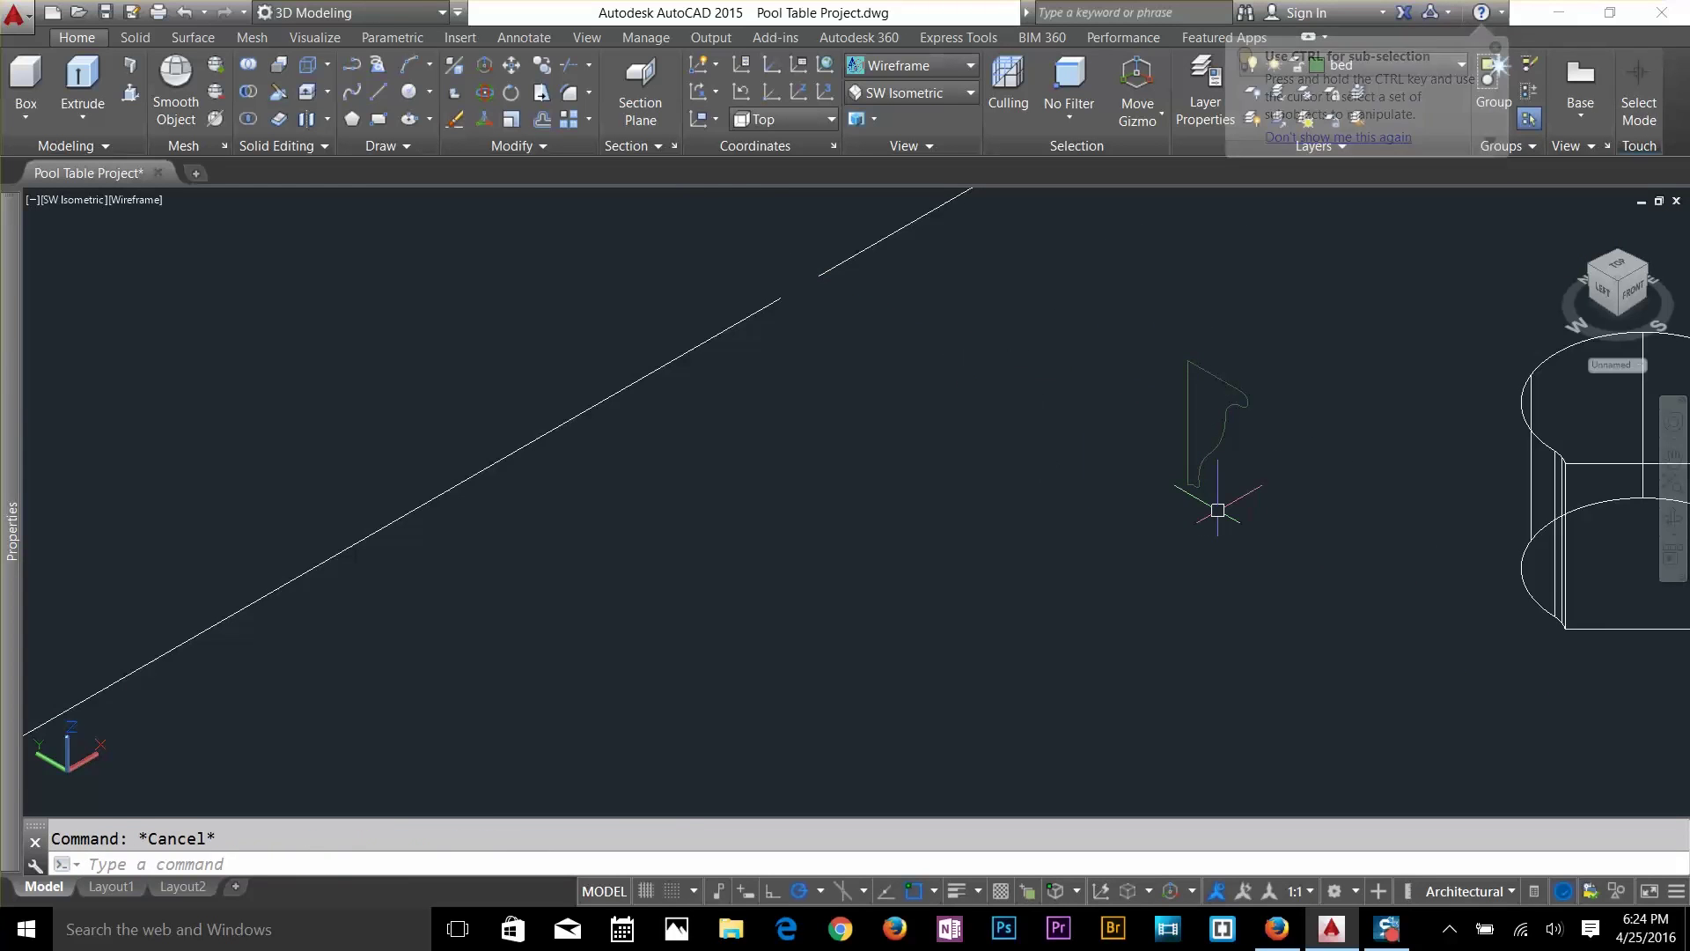
# Move the profile by its lower corner onto the nearer endpoint of the gap in the rounded rectangle outline.
pyautogui.write('M')
pyautogui.press('Return')
pyautogui.click(1193, 485)
pyautogui.press('Return')
pyautogui.scroll(6, 1194, 486)
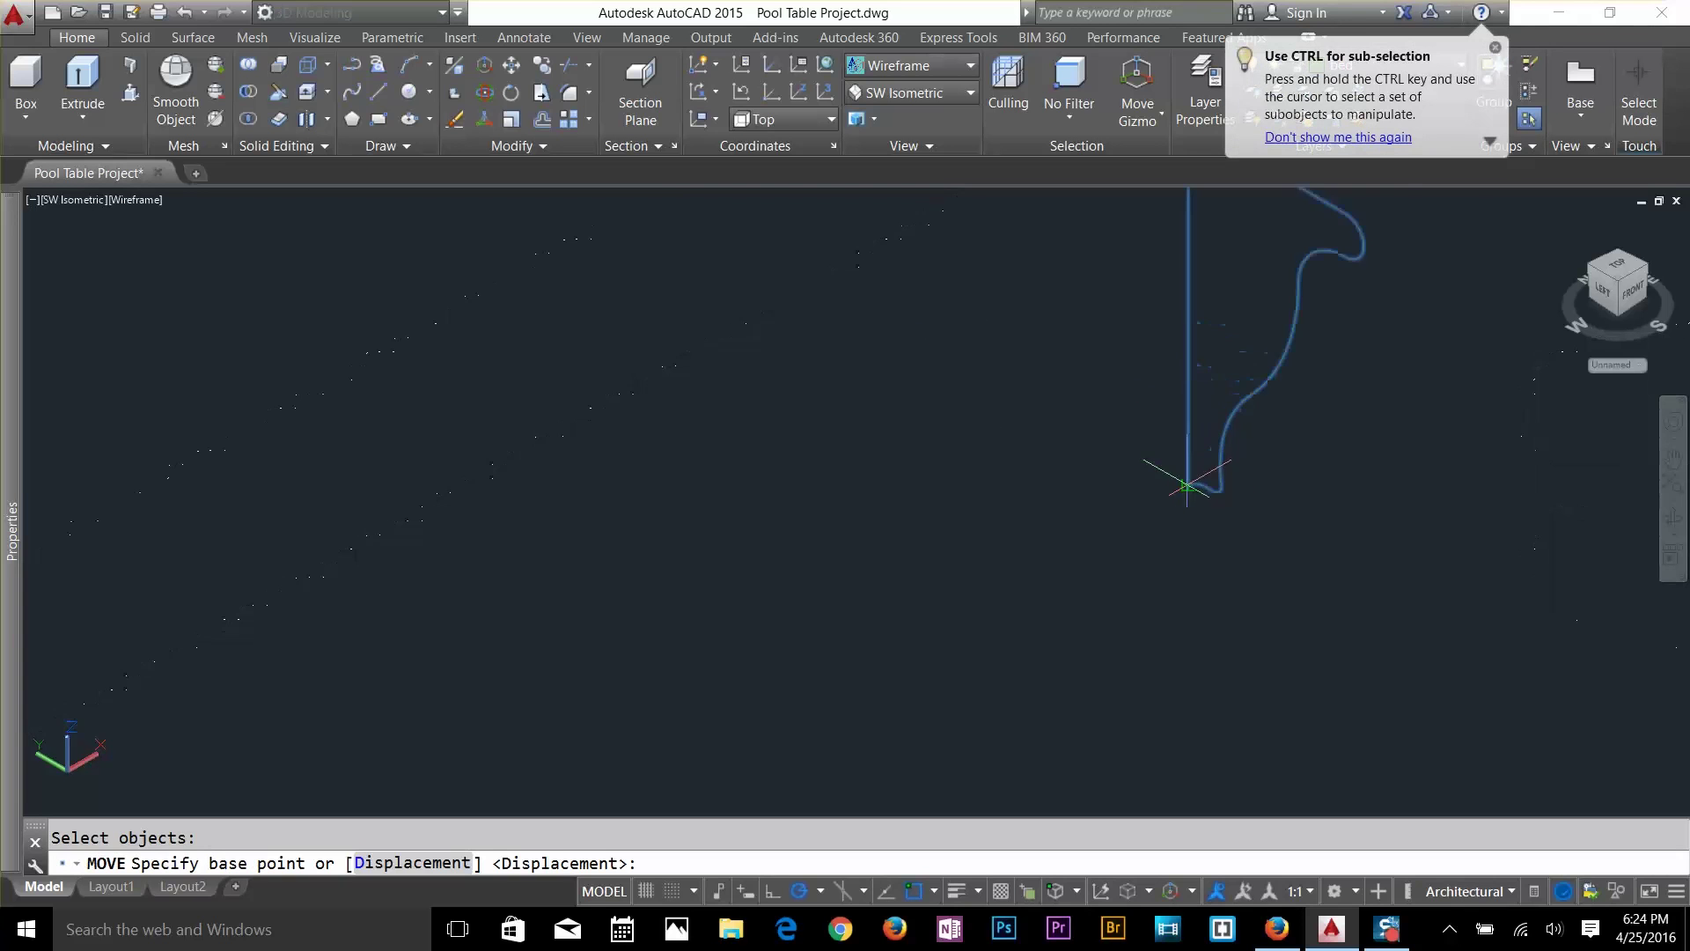
pyautogui.click(1188, 485)
pyautogui.scroll(-6, 1149, 506)
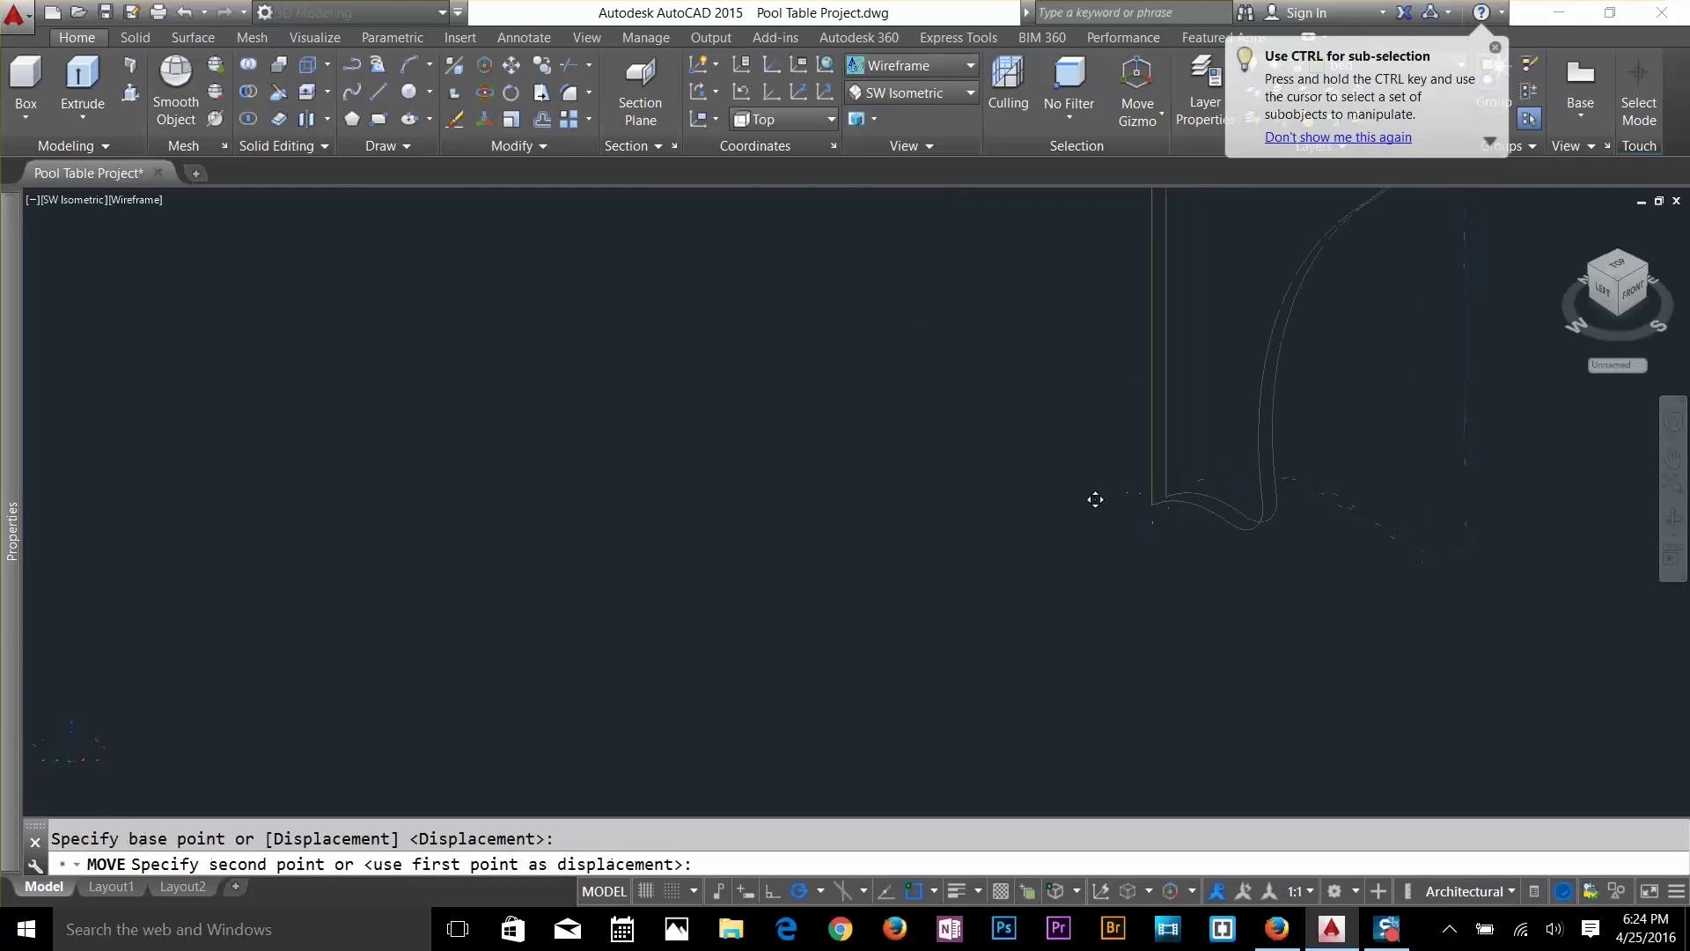
pyautogui.moveTo(762, 396); pyautogui.dragTo(1230, 741, button='middle')
pyautogui.scroll(-6, 1223, 734)
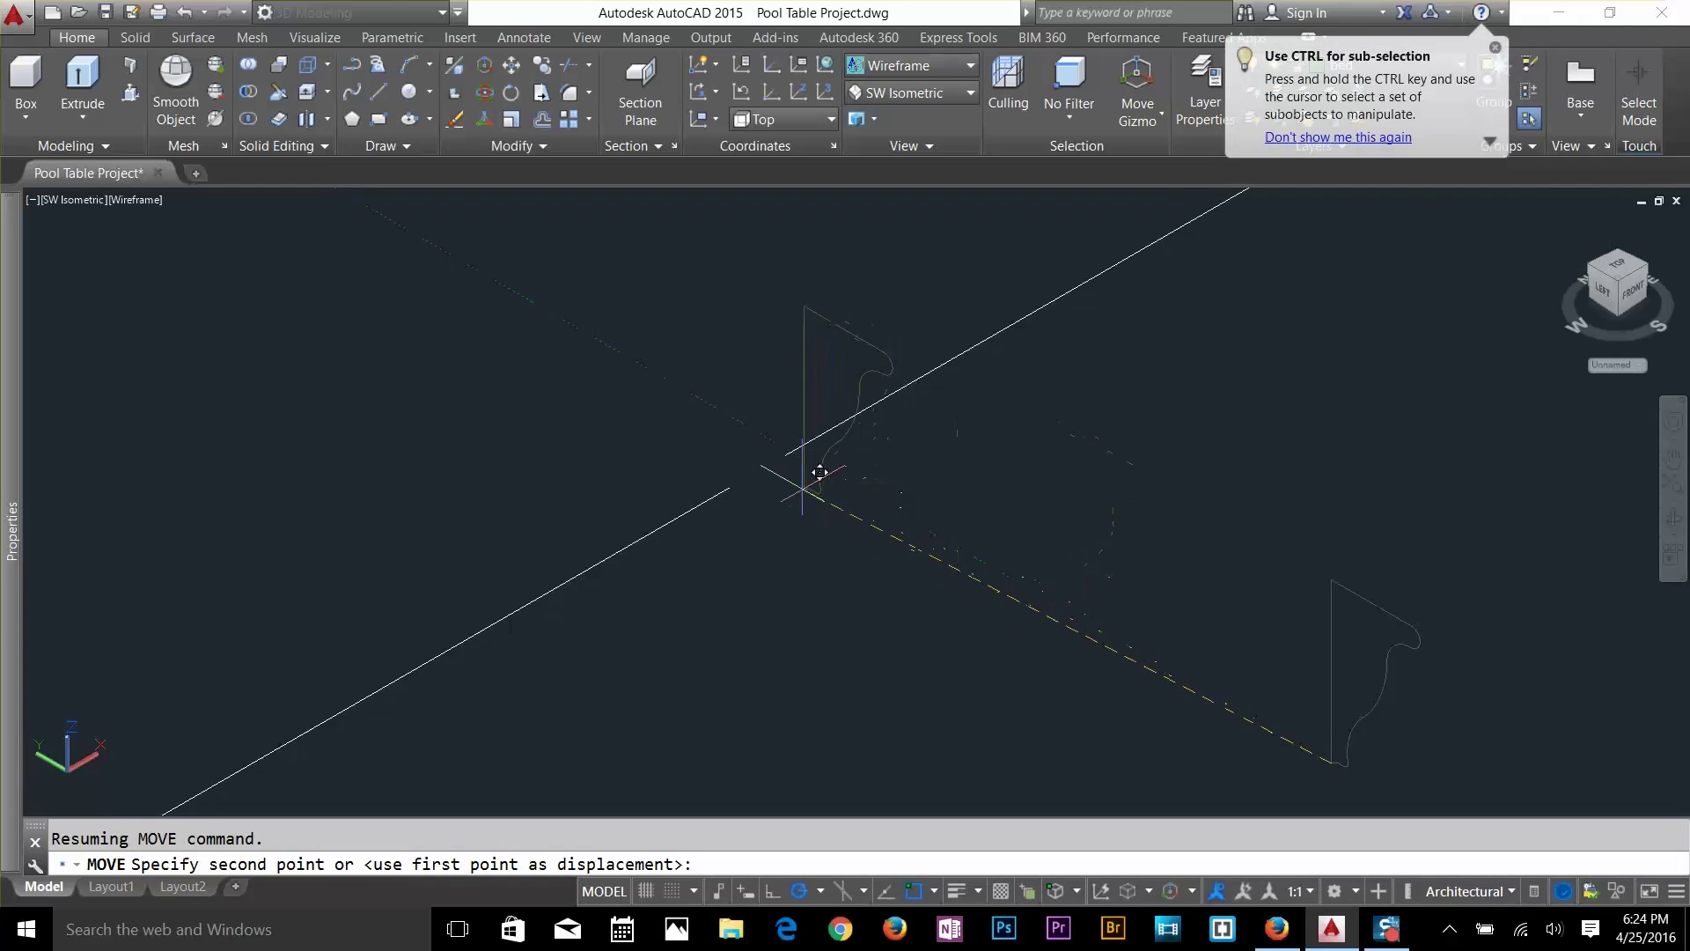
pyautogui.click(730, 490)
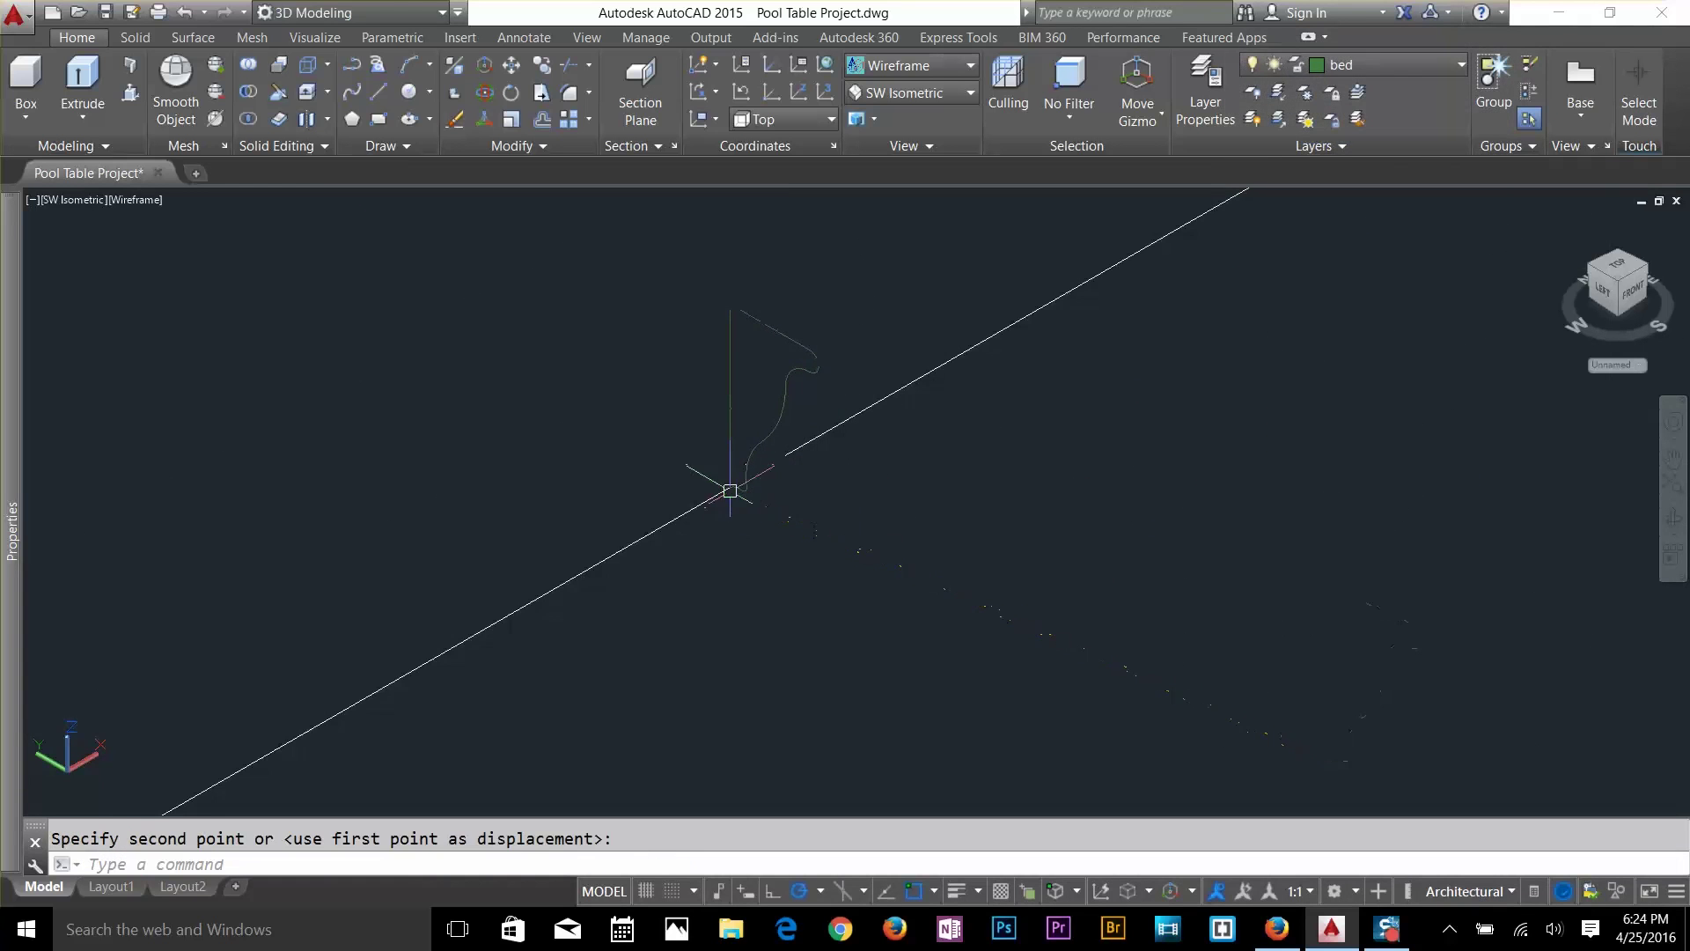
pyautogui.scroll(-3, 945, 568)
pyautogui.keyDown('shift'); pyautogui.moveTo(1131, 555); pyautogui.dragTo(1116, 553, button='middle'); pyautogui.keyUp('shift')
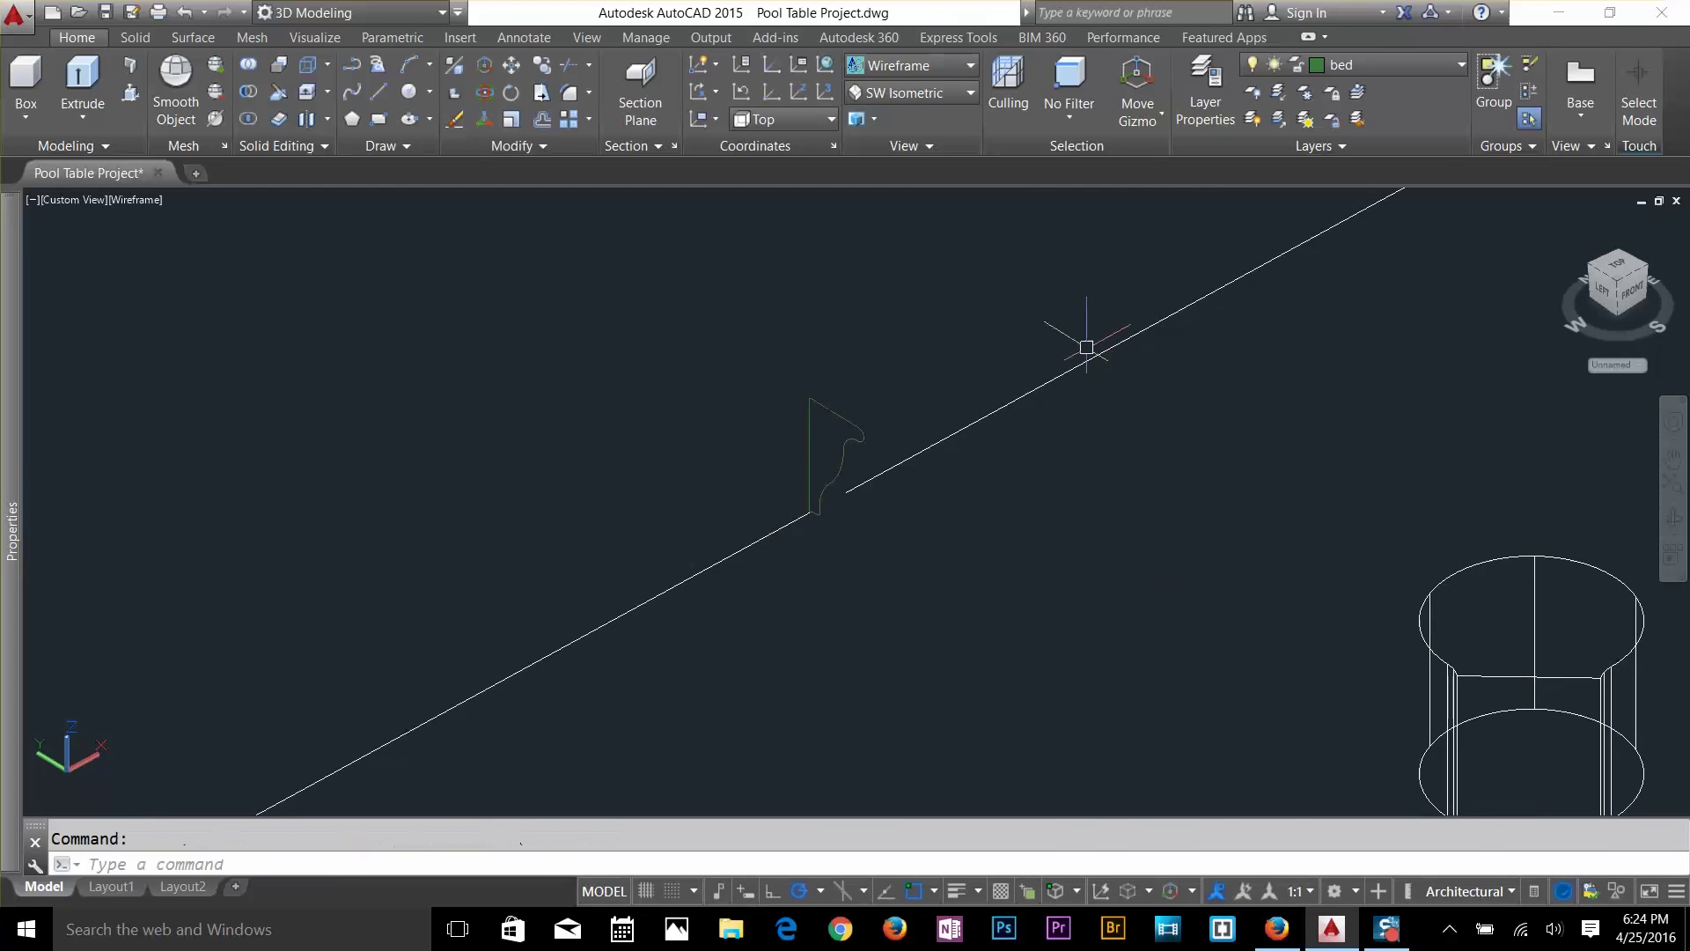
# Create a layer named OUTERDE with the dark brown index color 27.
pyautogui.click(1203, 99)
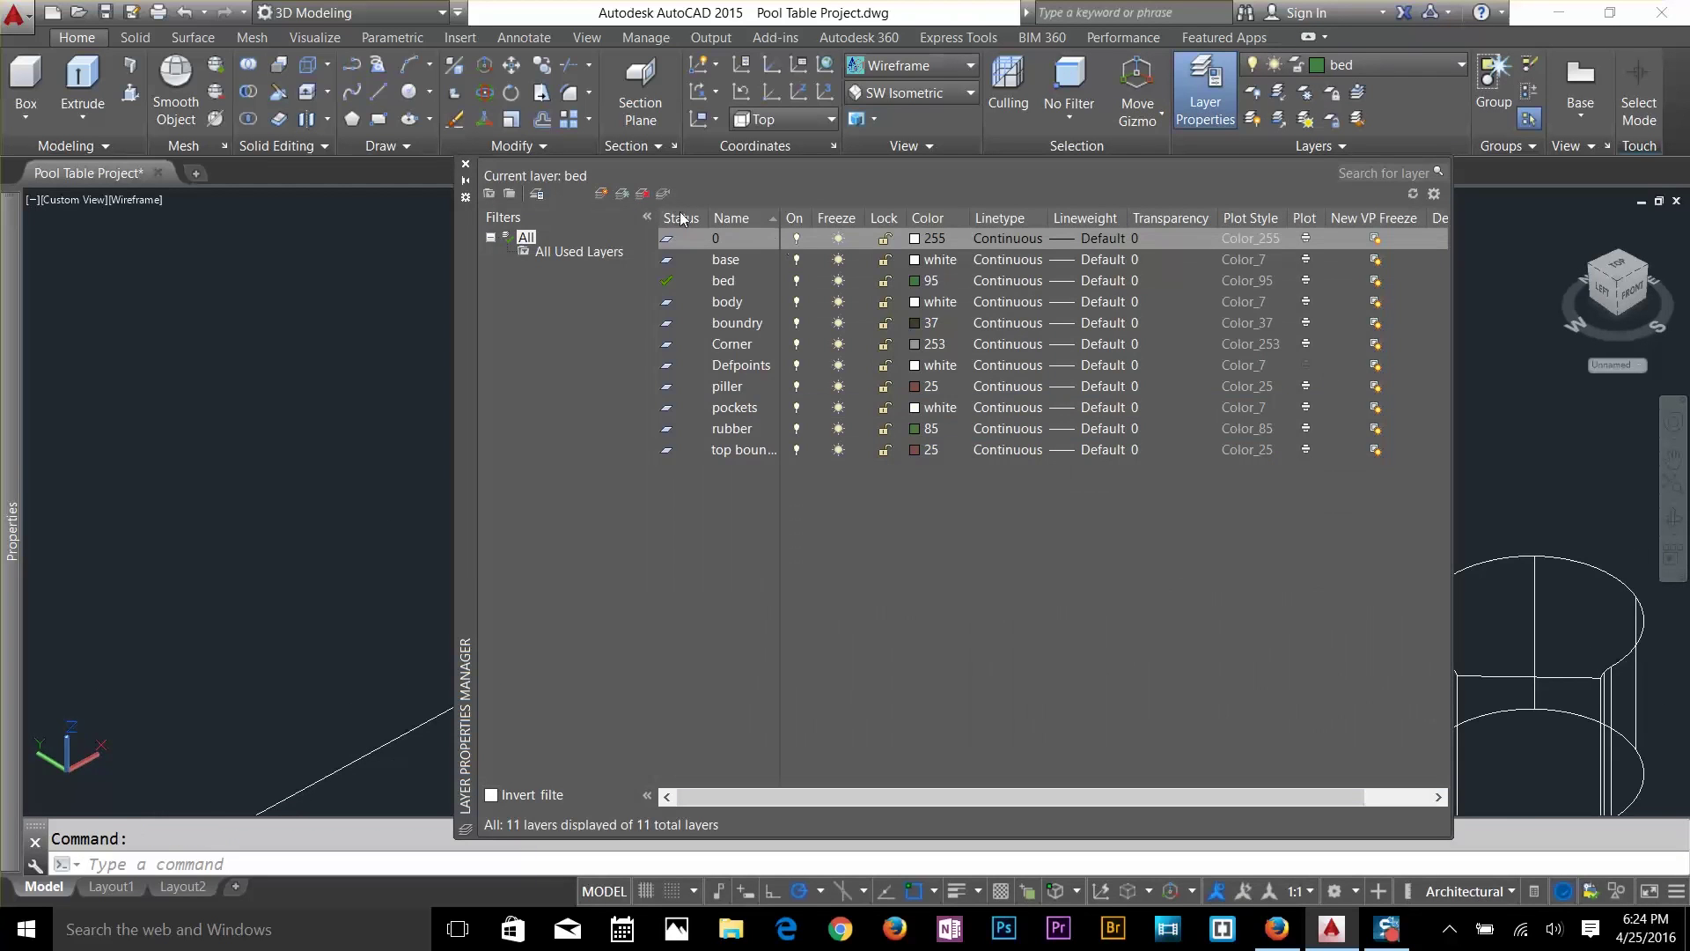
pyautogui.click(602, 193)
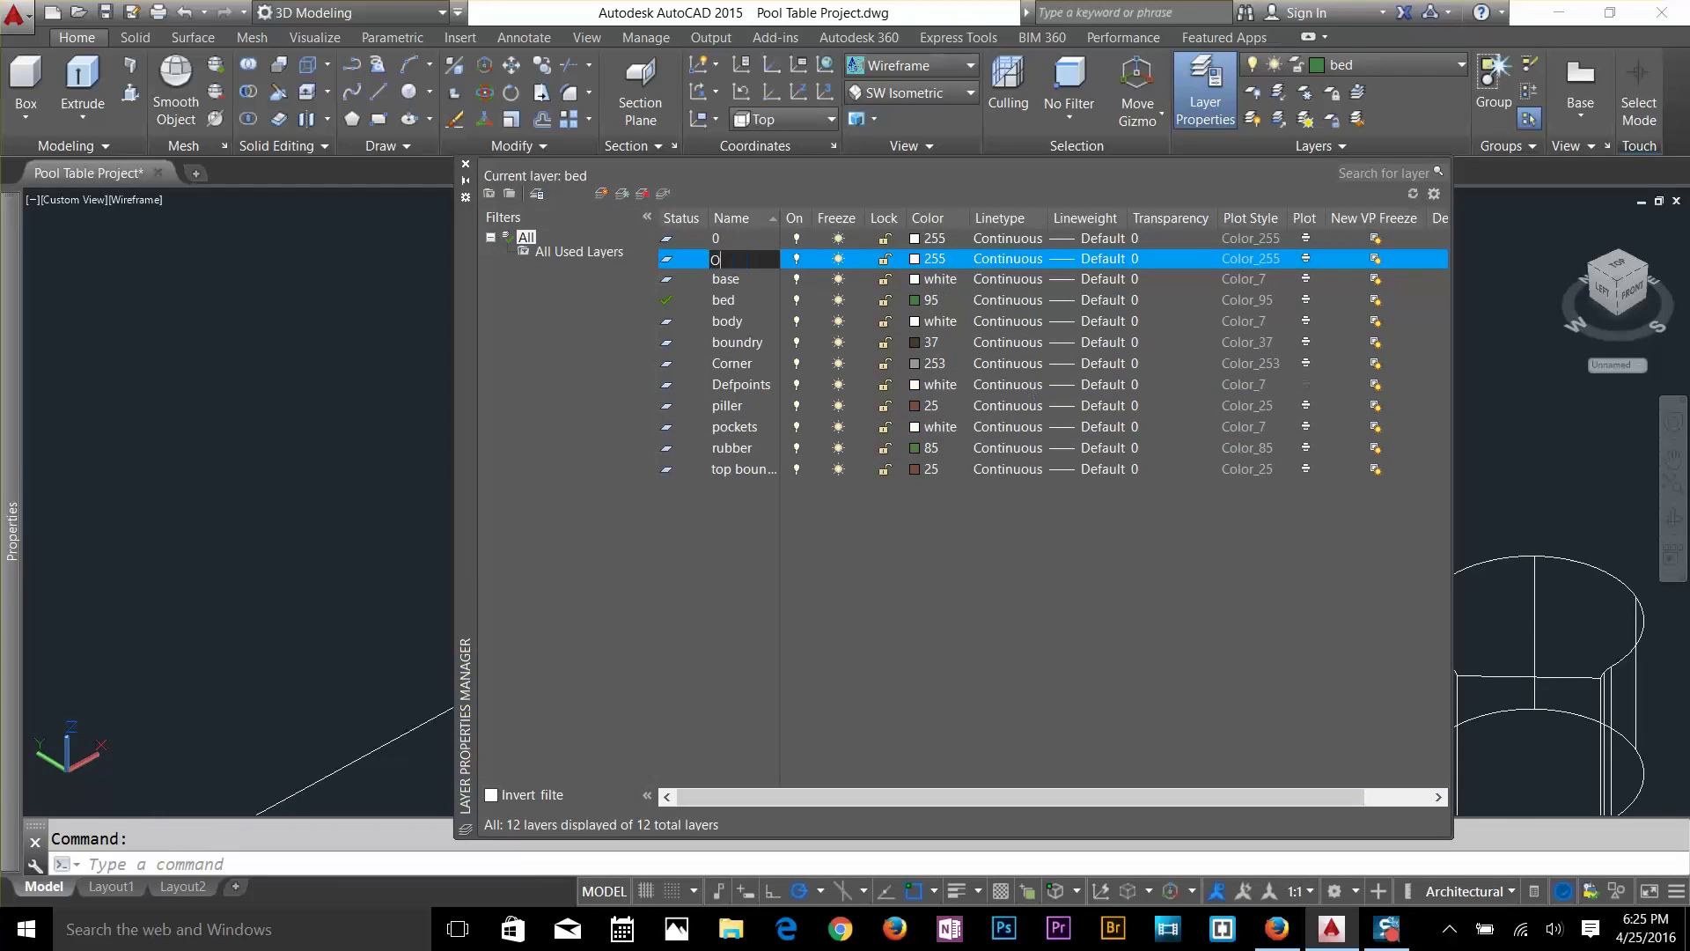
pyautogui.write('OUTERDE')
pyautogui.press('Return')
pyautogui.click(914, 259)
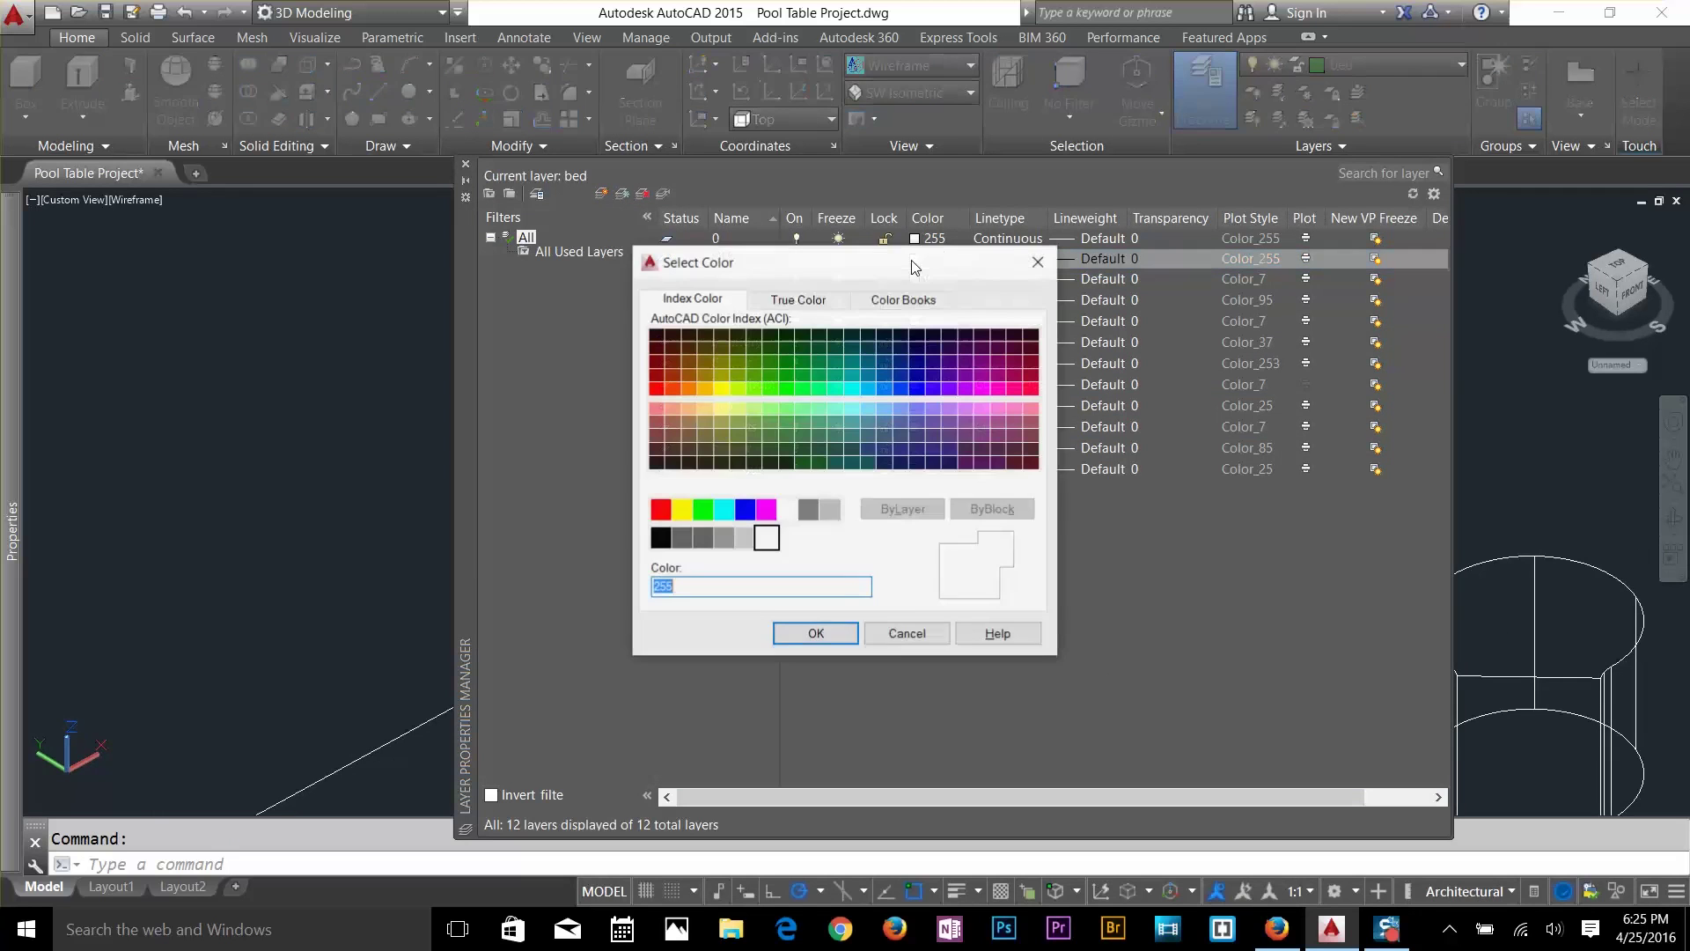
pyautogui.click(671, 422)
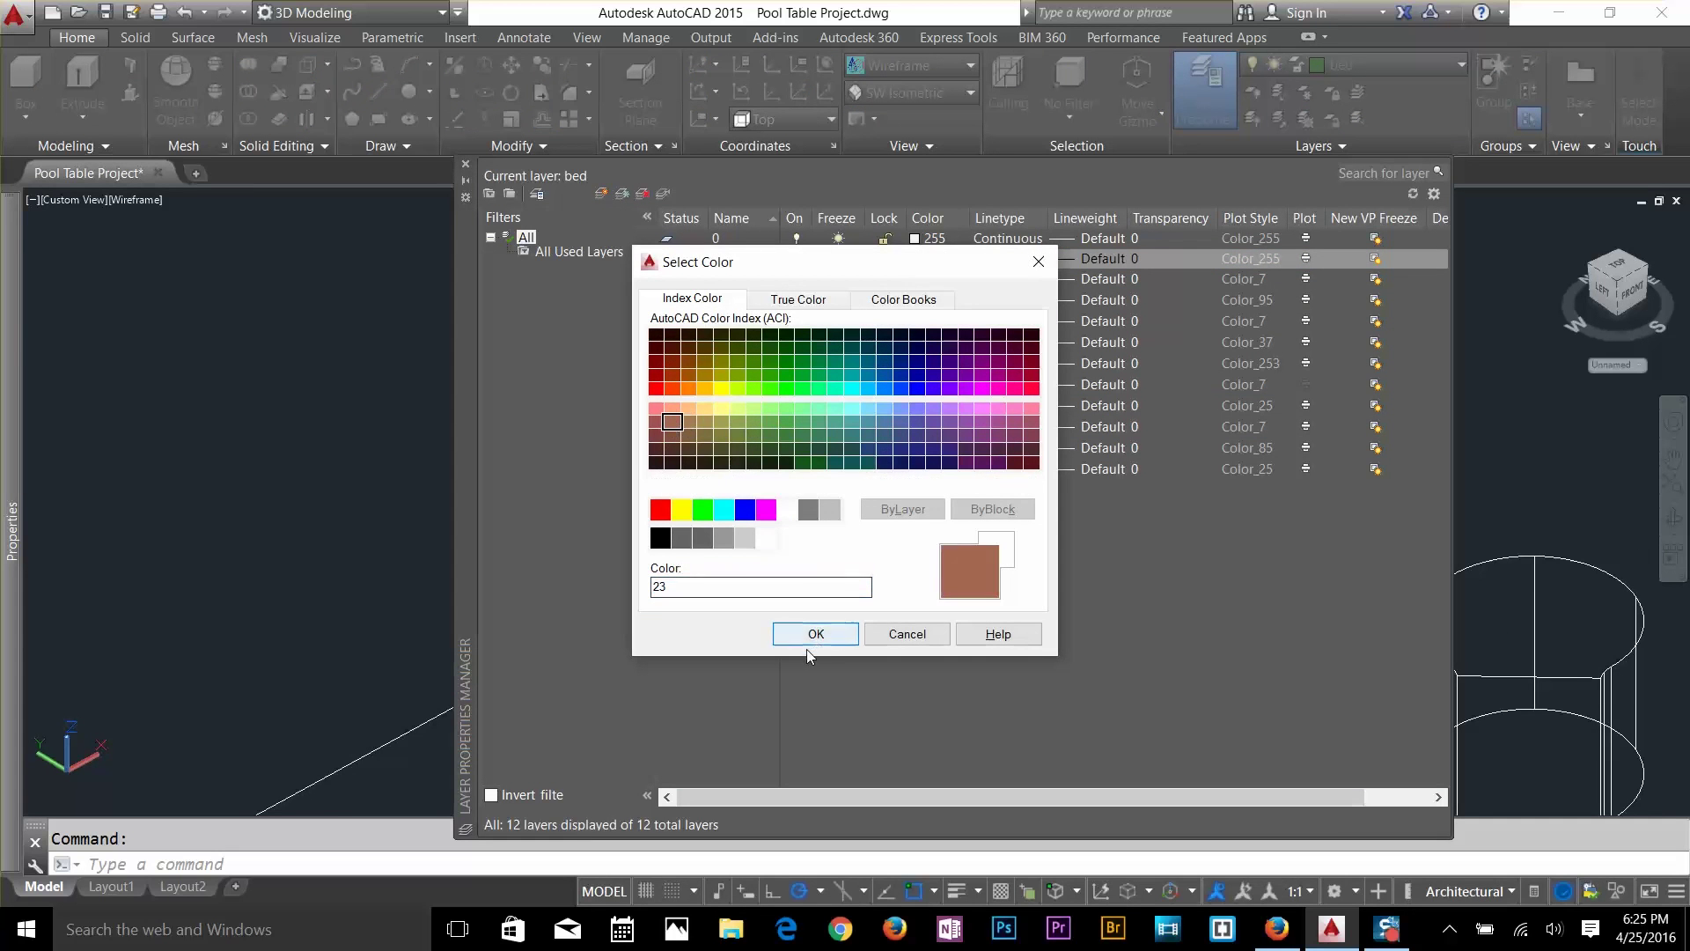
pyautogui.click(671, 452)
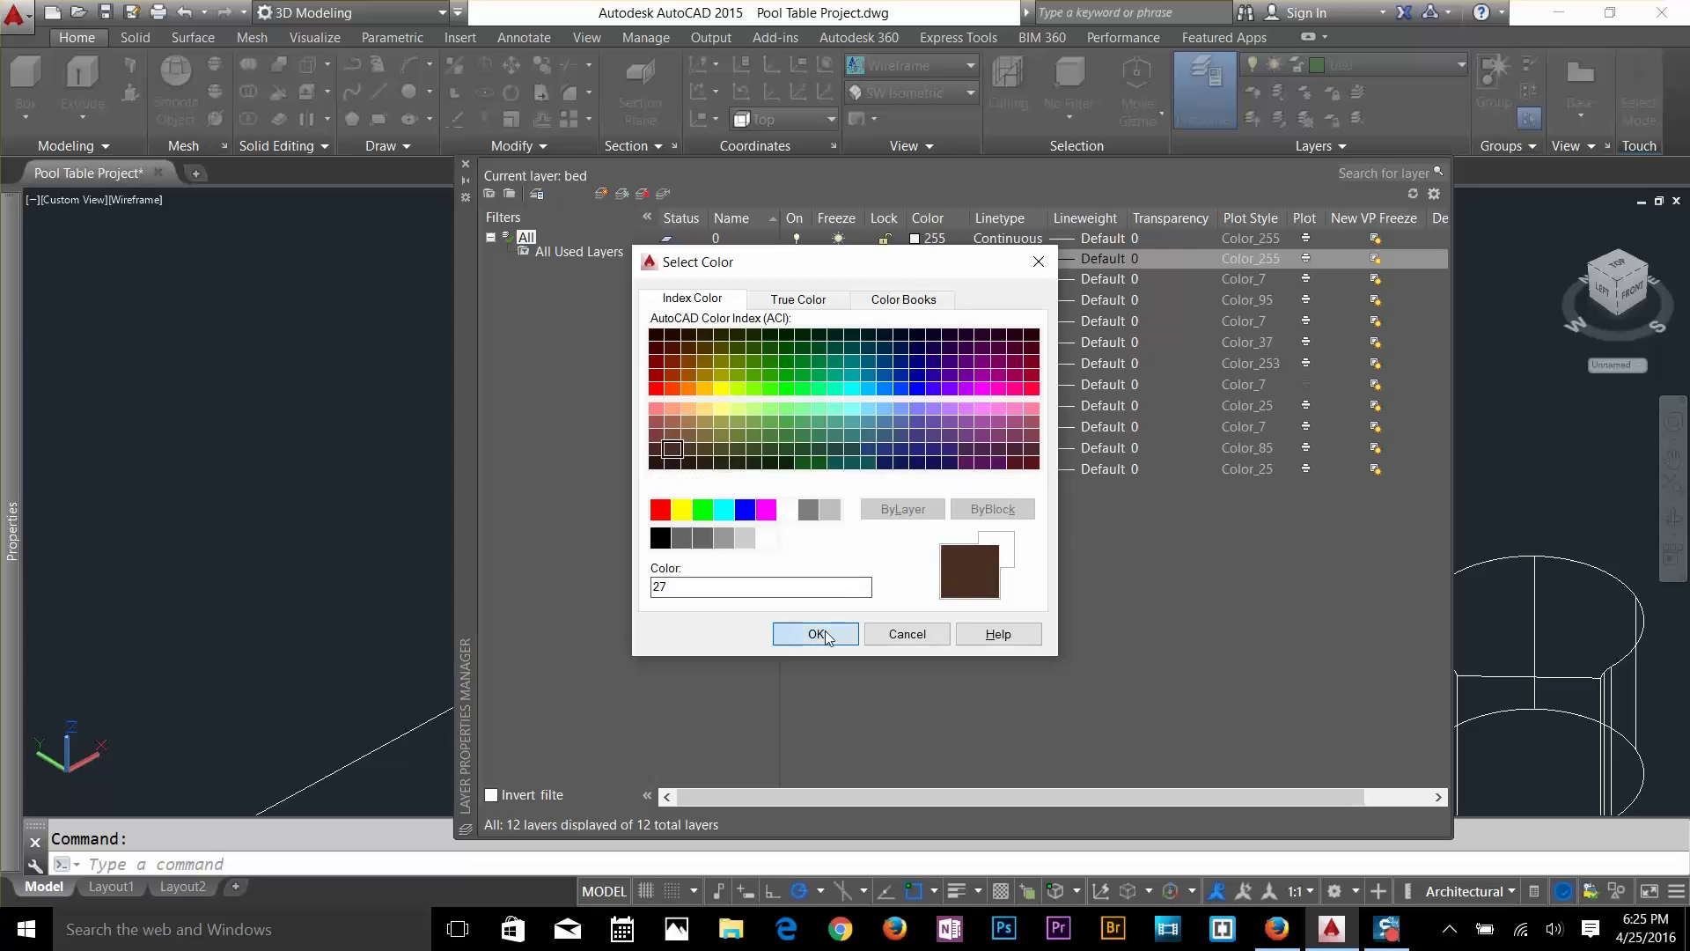
pyautogui.click(816, 633)
pyautogui.click(463, 168)
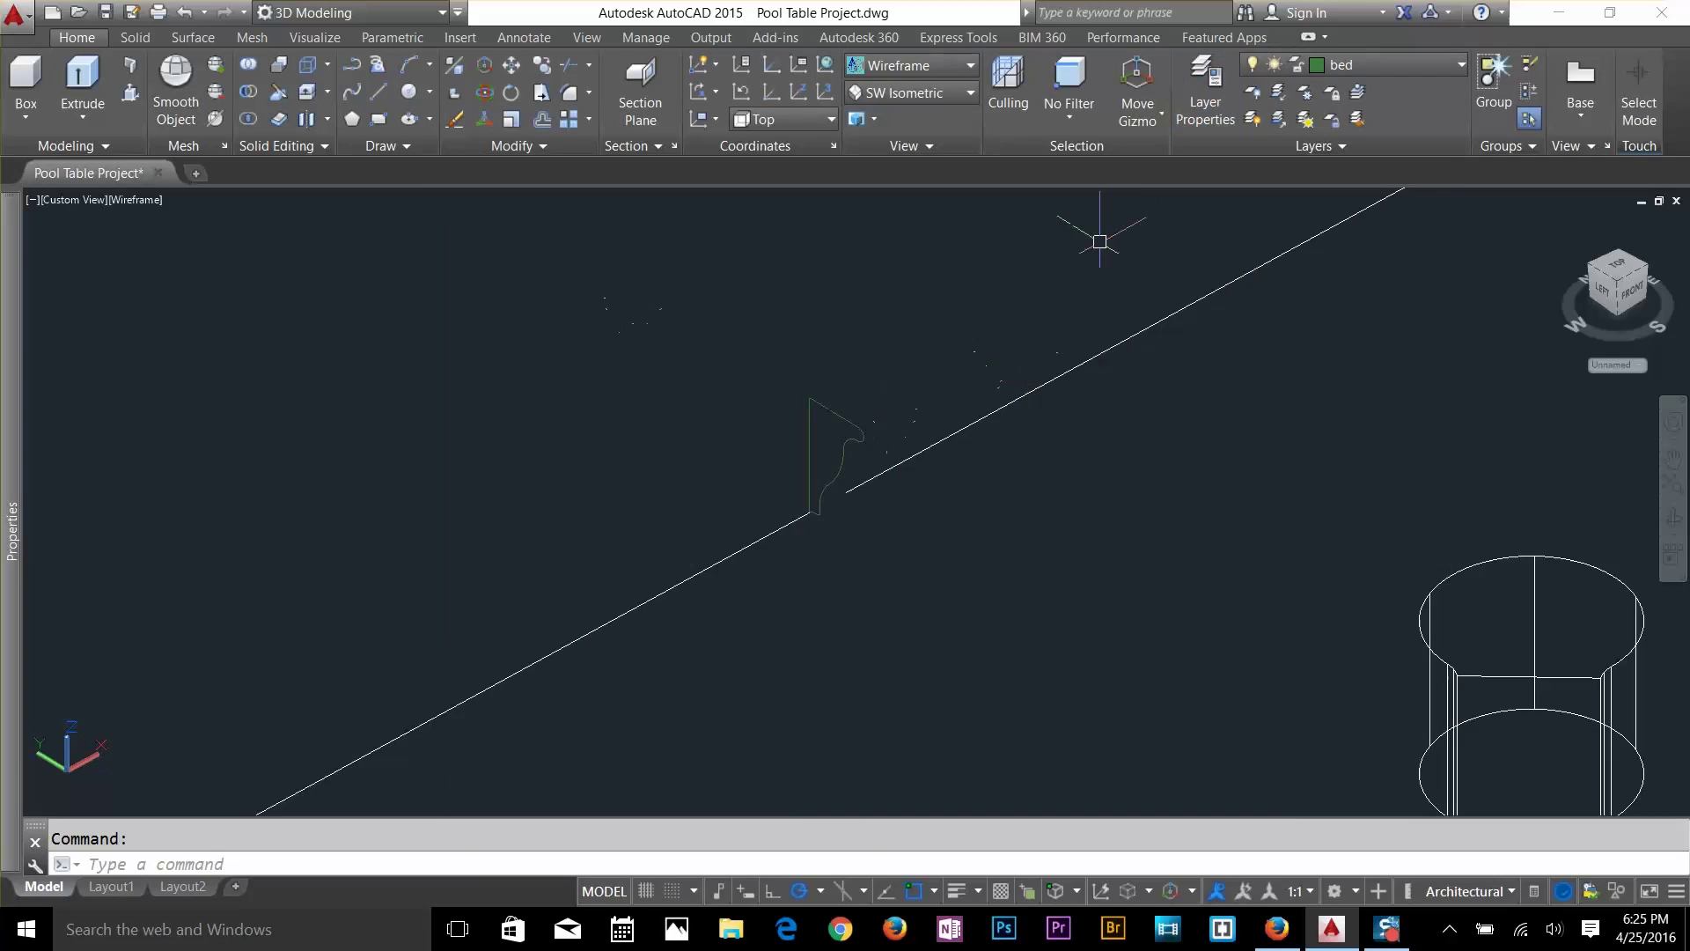
# Make OUTERDE the current layer.
pyautogui.click(1332, 67)
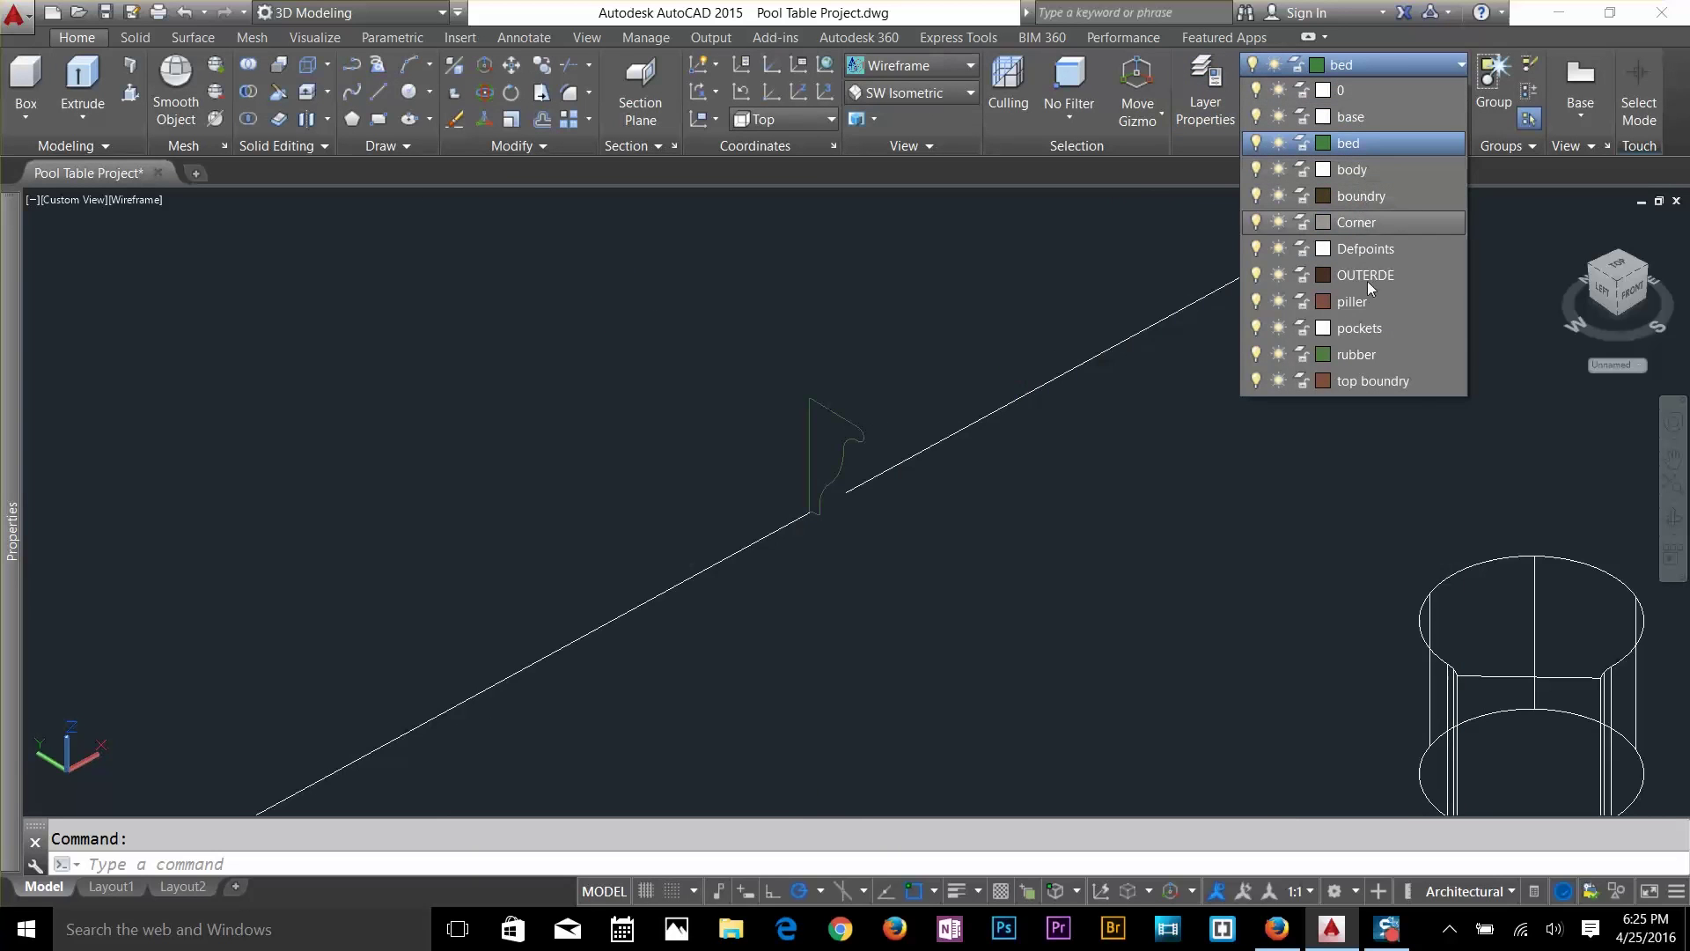
pyautogui.press('Escape')
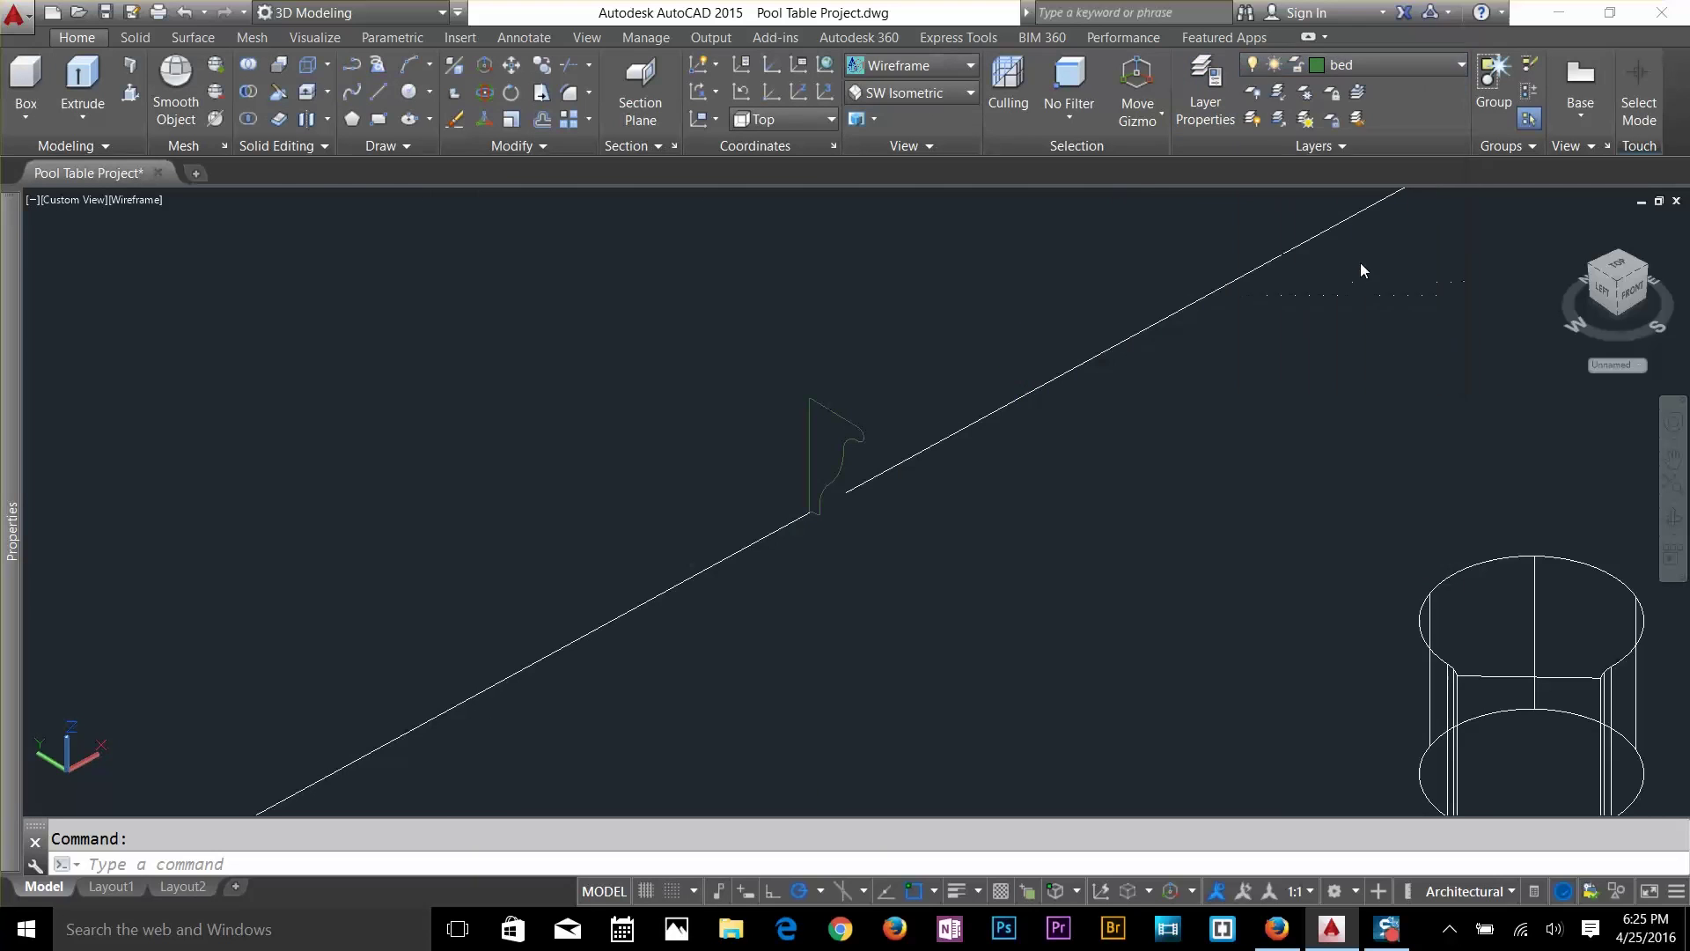
pyautogui.click(1369, 68)
pyautogui.click(1377, 284)
pyautogui.scroll(-4, 916, 510)
pyautogui.press('Escape')
pyautogui.scroll(2, 877, 520)
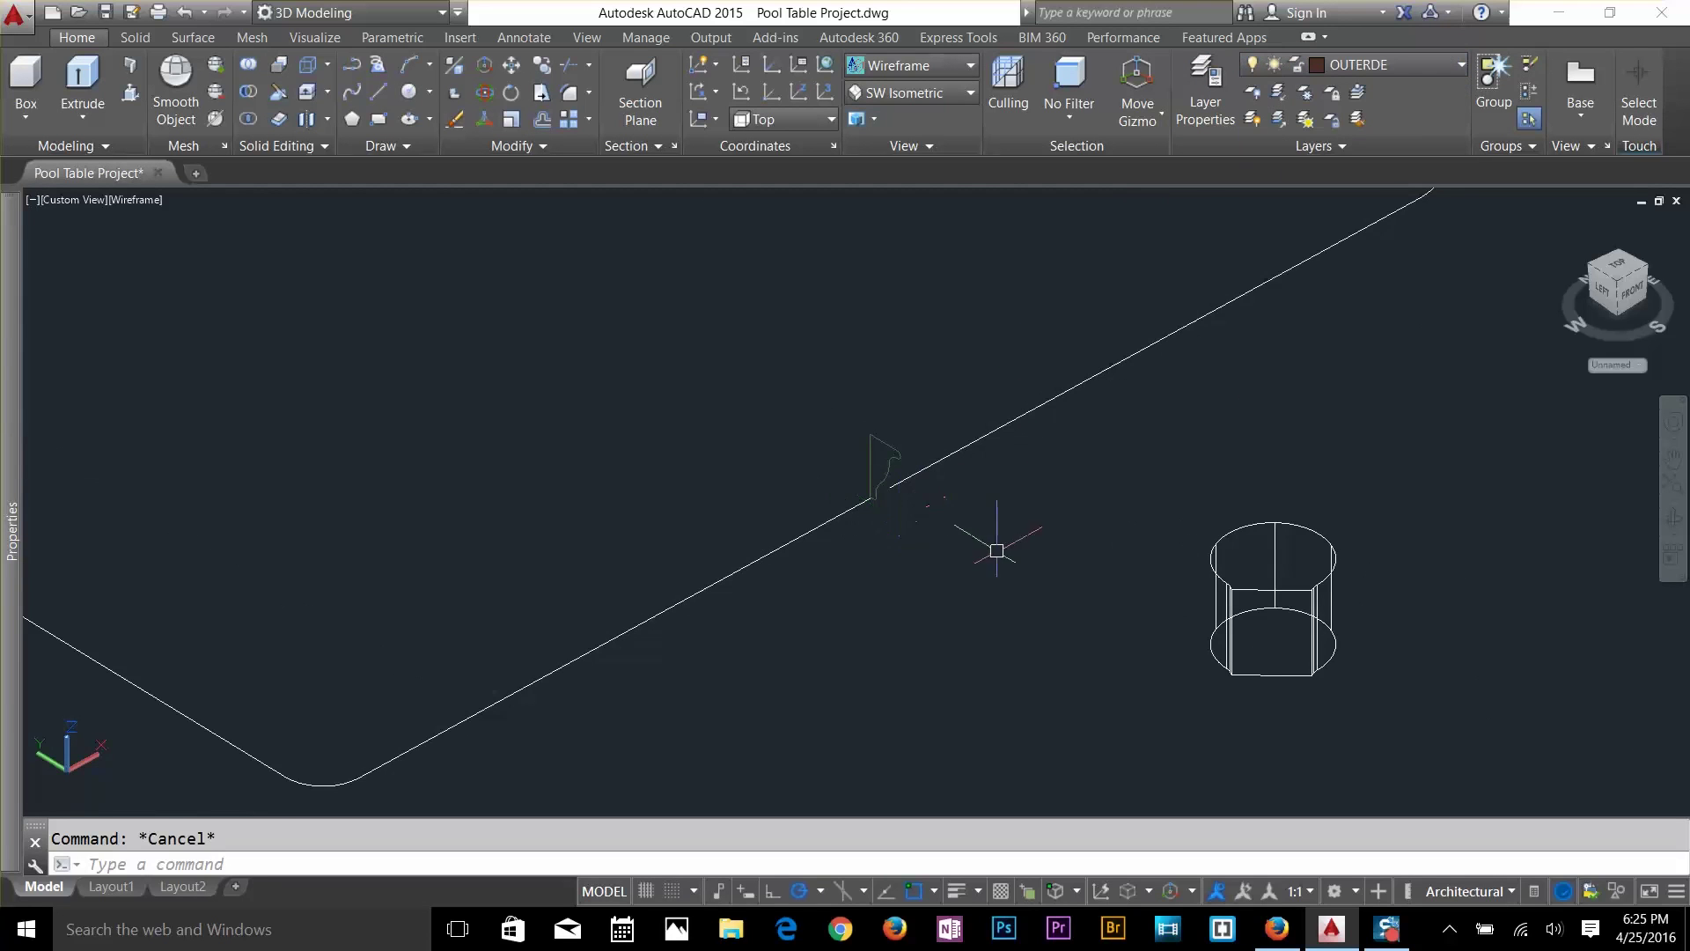
# Close the gap in the rounded rectangle outline by stretching its free end onto the endpoint at the profile's base.
pyautogui.click(906, 491)
pyautogui.scroll(2, 893, 486)
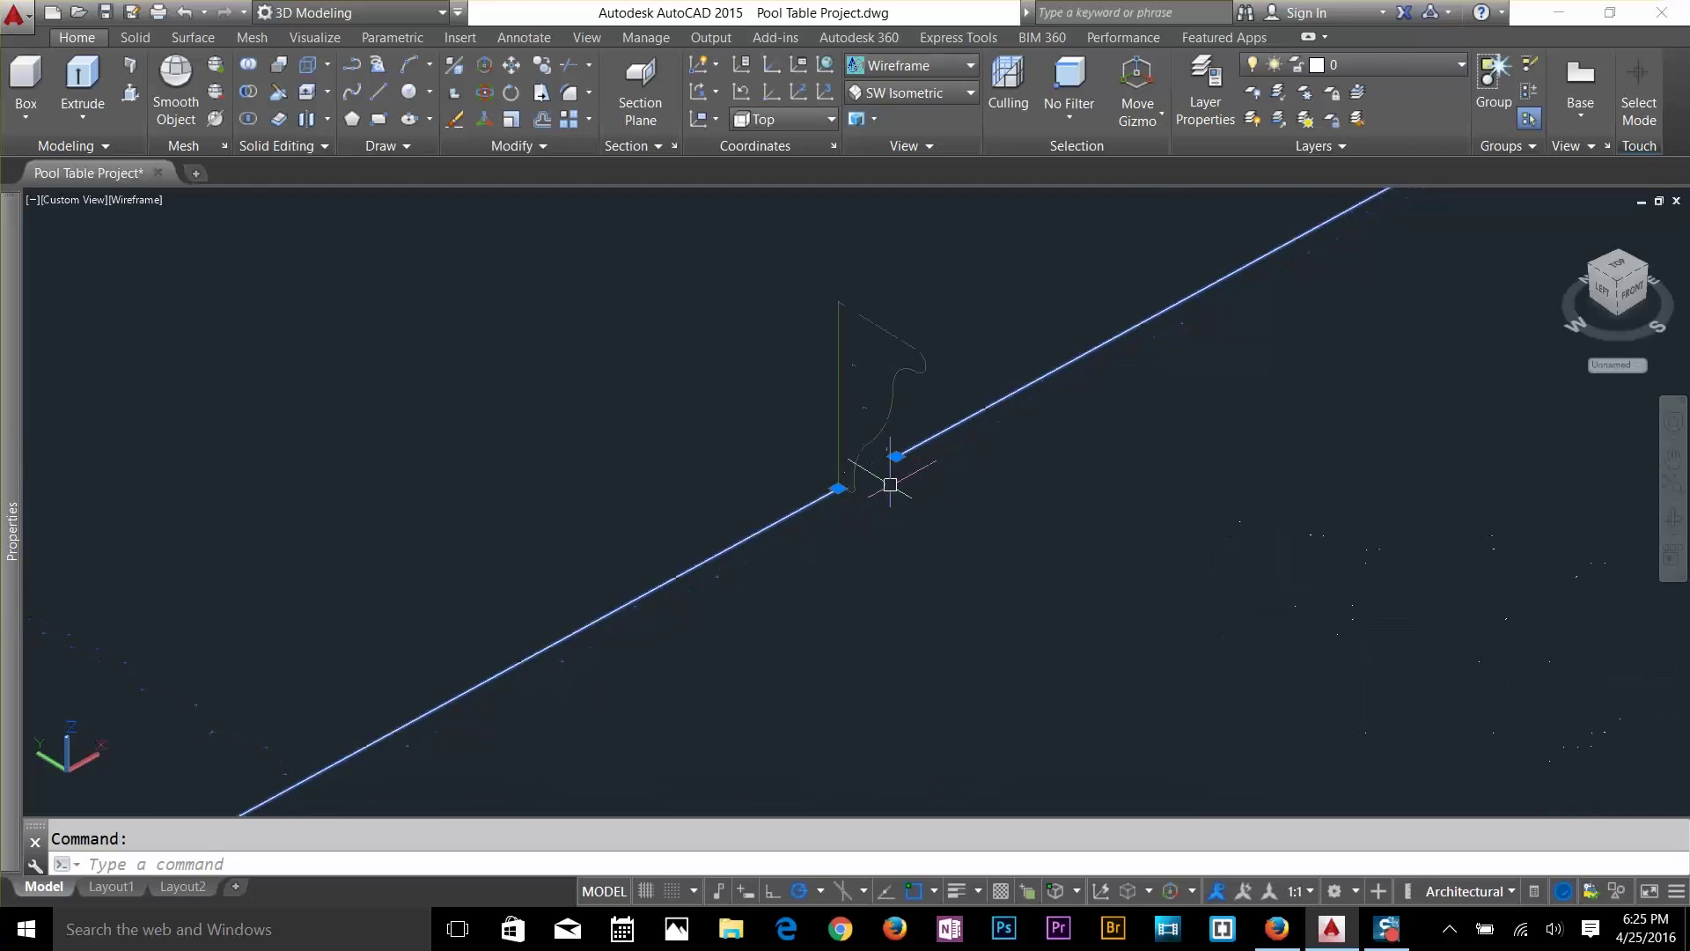
pyautogui.click(838, 488)
pyautogui.press('Escape')
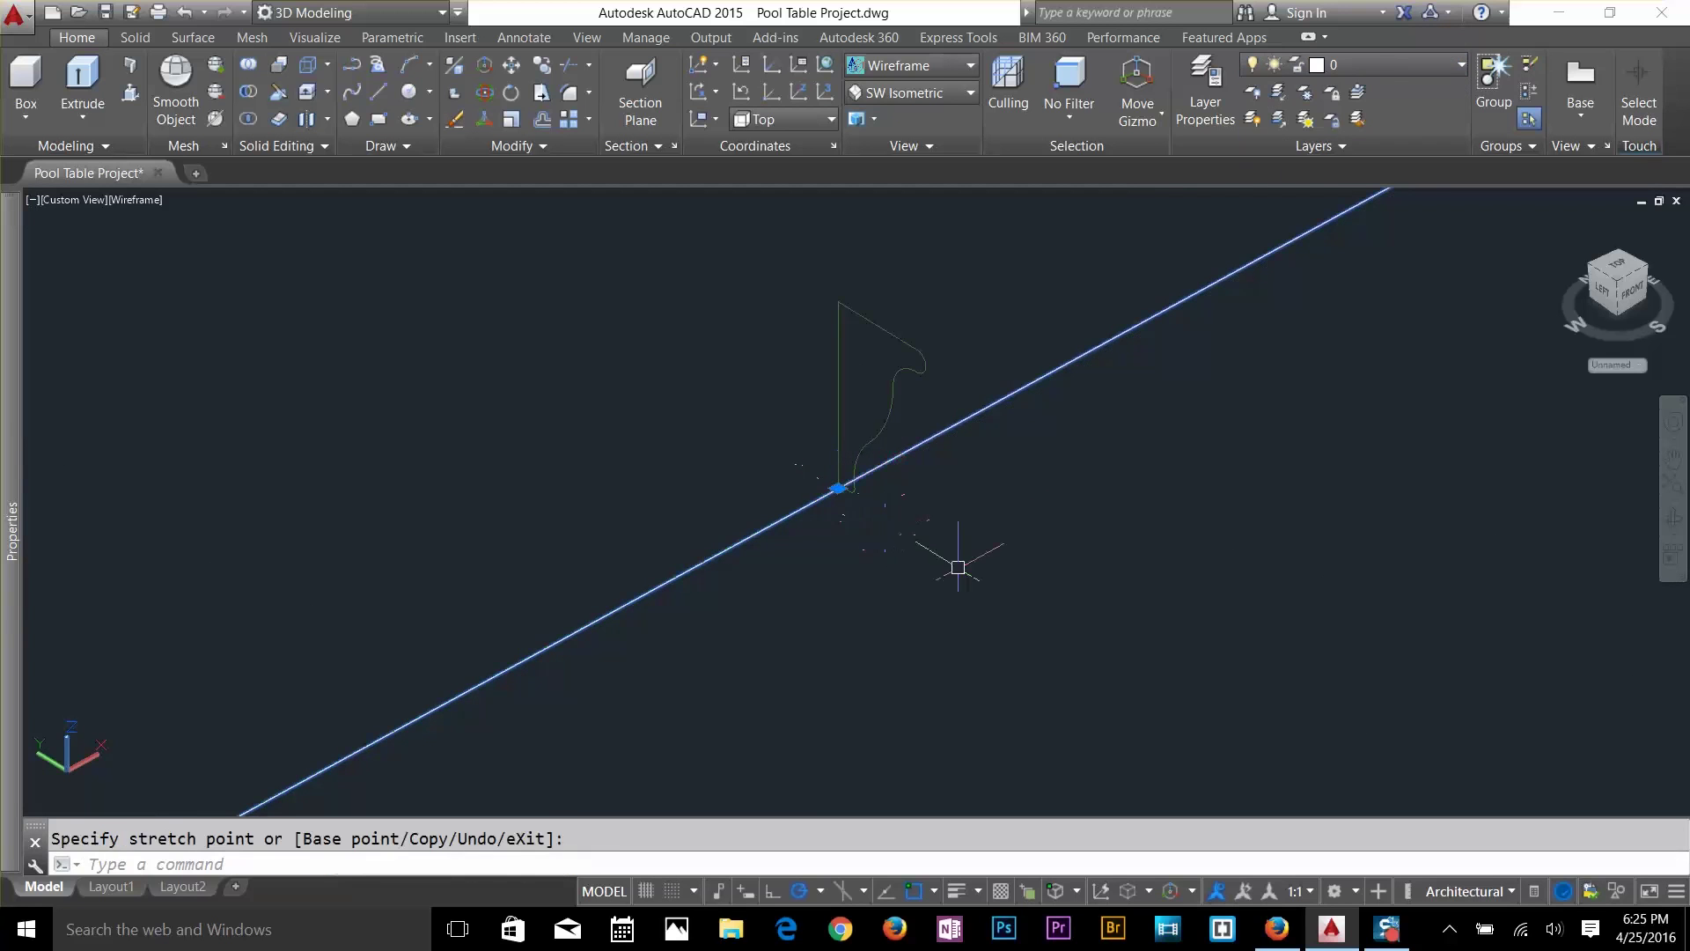
pyautogui.press('Escape')
pyautogui.press('Escape')
# Extrude the moulding profile with the Path option along the closed rounded rectangle outline.
pyautogui.write('EXT')
pyautogui.press('Return')
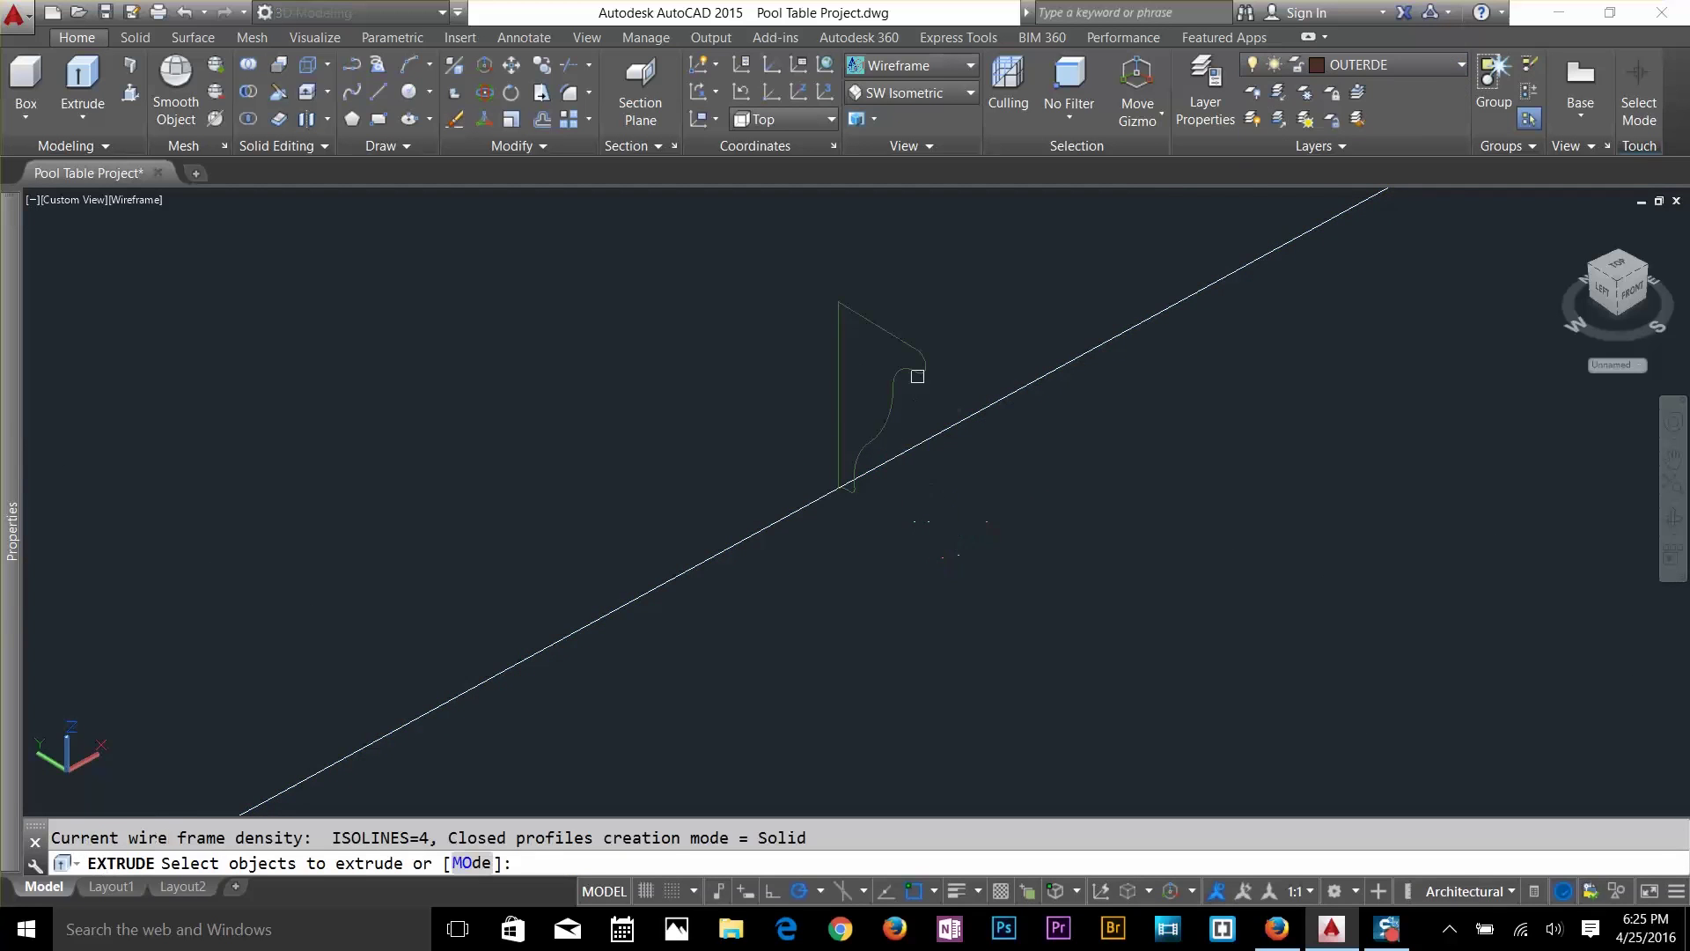
pyautogui.click(906, 405)
pyautogui.scroll(-2, 866, 540)
pyautogui.press('Return')
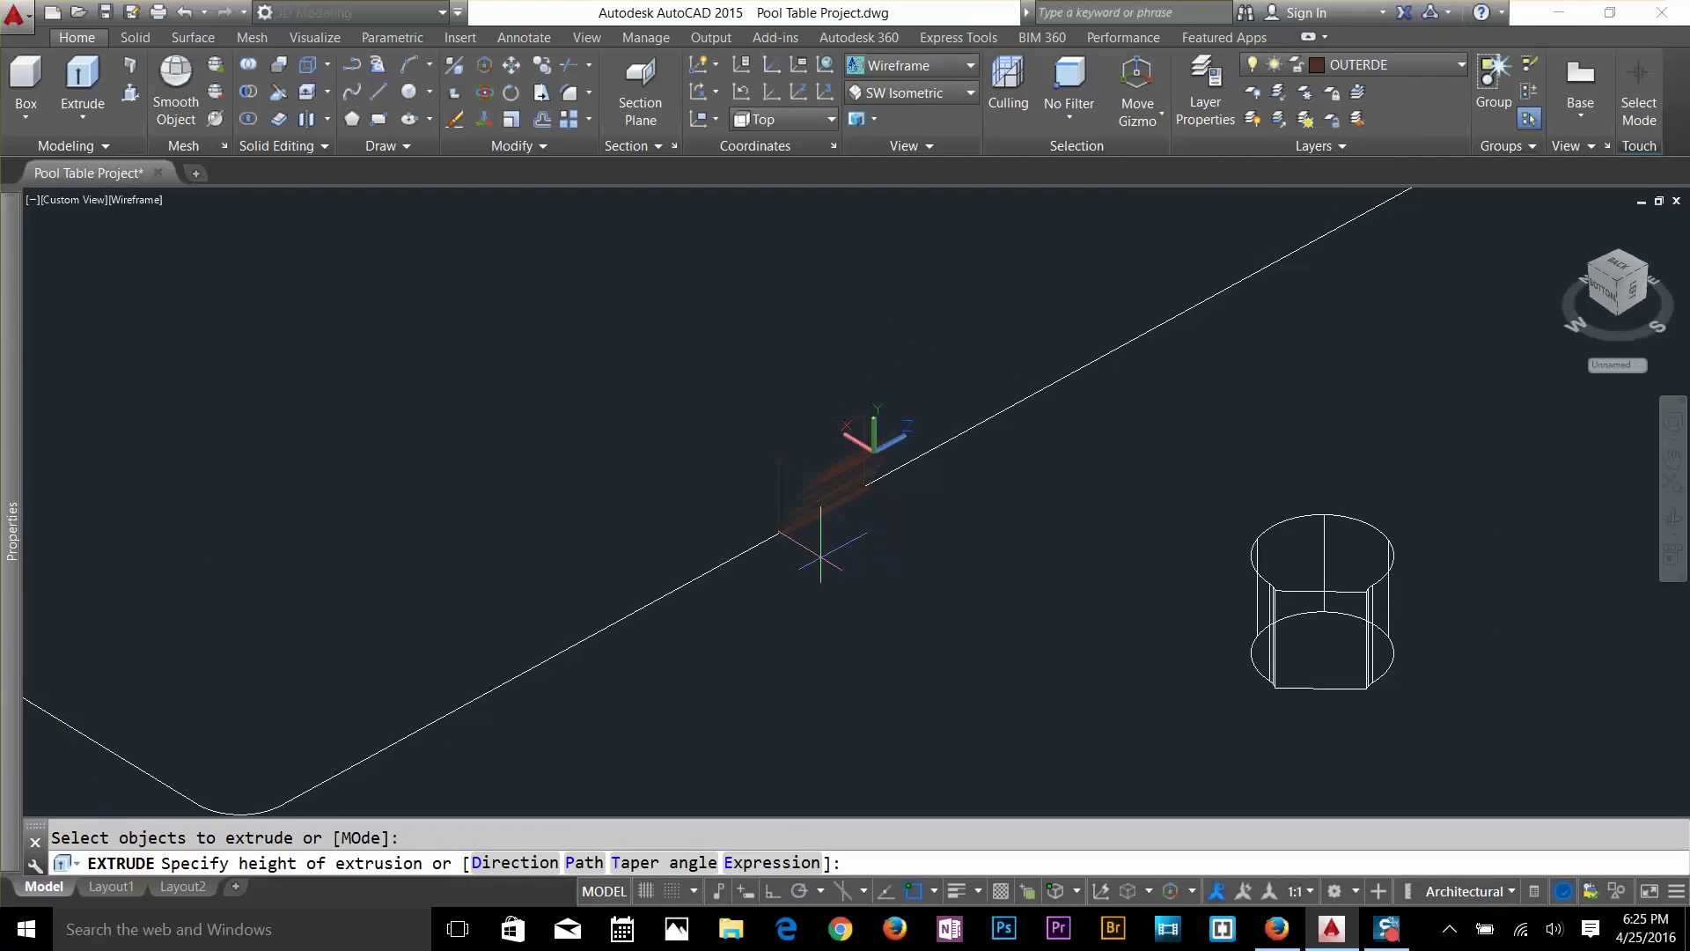
pyautogui.click(581, 861)
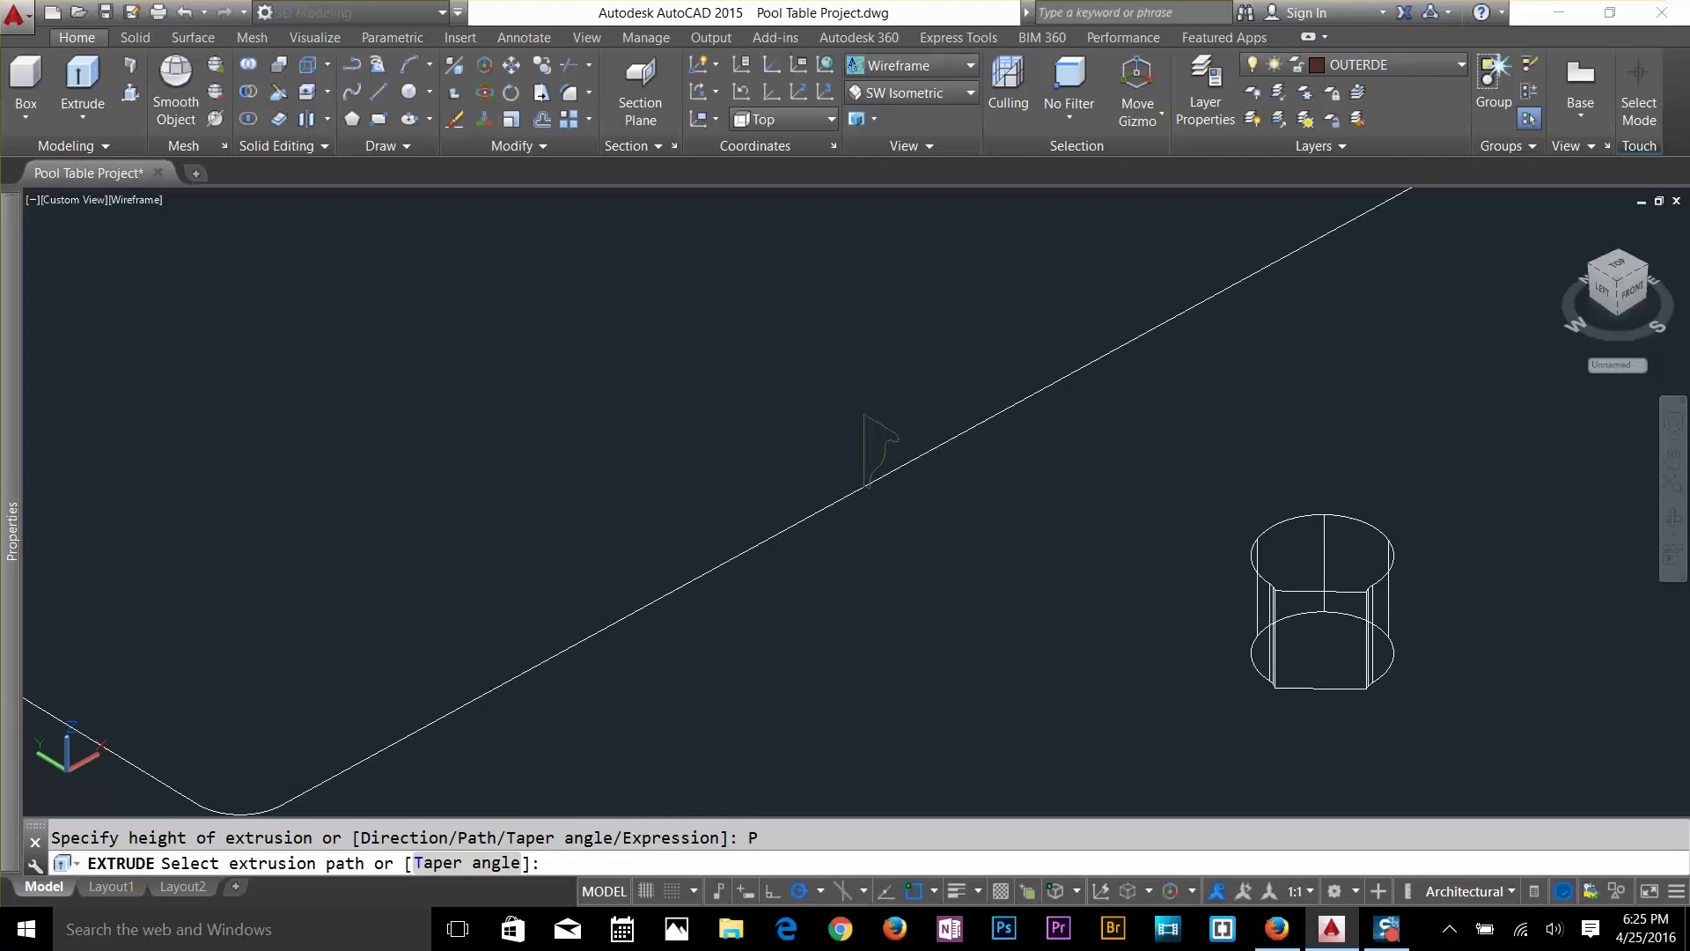
pyautogui.scroll(-4, 886, 596)
pyautogui.scroll(6, 1092, 506)
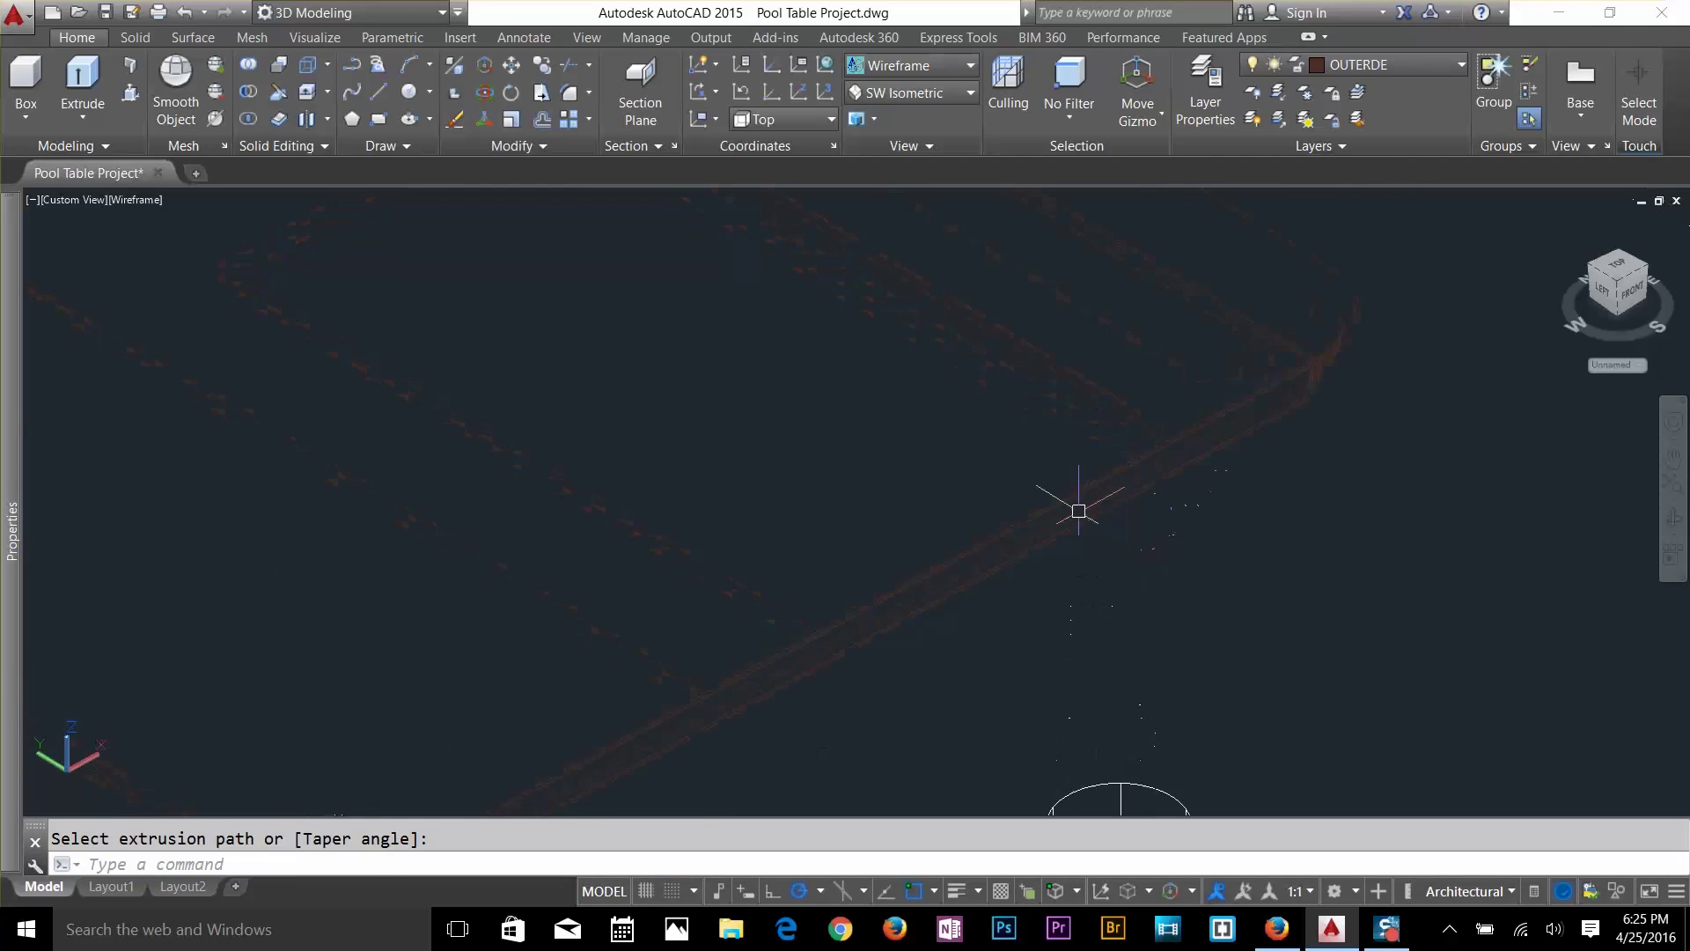
# Examine the extruded moulding along its sides and around its rounded corners.
pyautogui.scroll(-2, 1225, 543)
pyautogui.scroll(-2, 777, 516)
pyautogui.moveTo(780, 515); pyautogui.dragTo(1089, 689, button='middle')
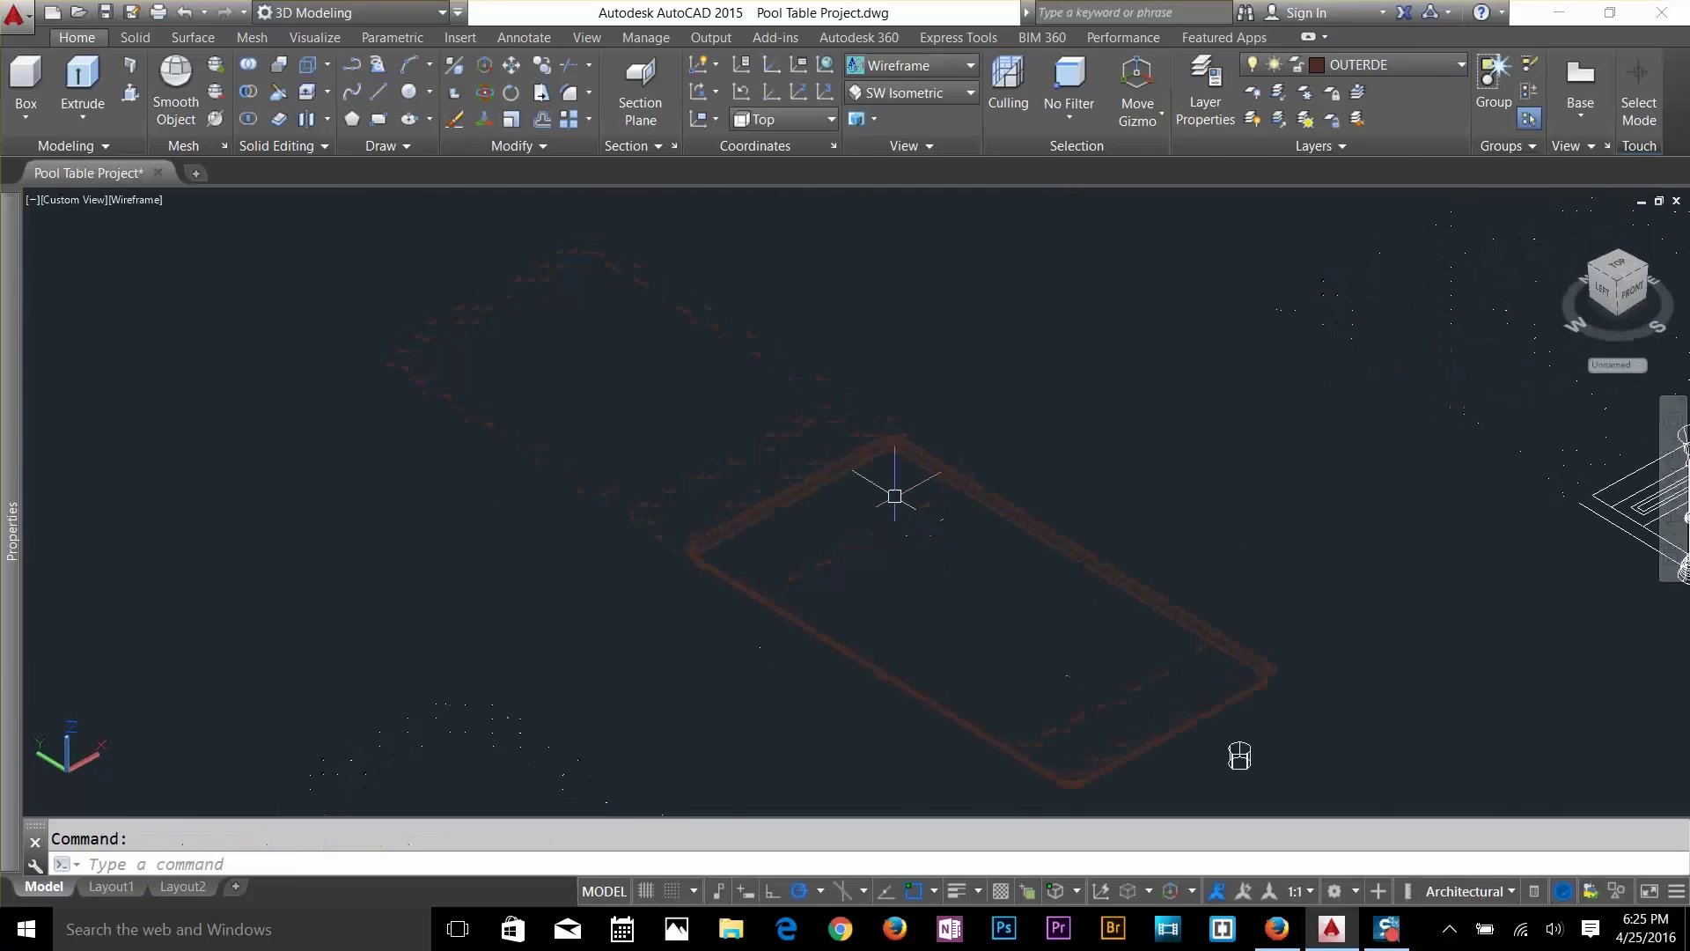
pyautogui.scroll(5, 894, 495)
pyautogui.moveTo(790, 424)
pyautogui.mouseDown(button='middle')
pyautogui.moveTo(784, 484)
pyautogui.moveTo(1199, 649)
pyautogui.mouseUp(button='middle')
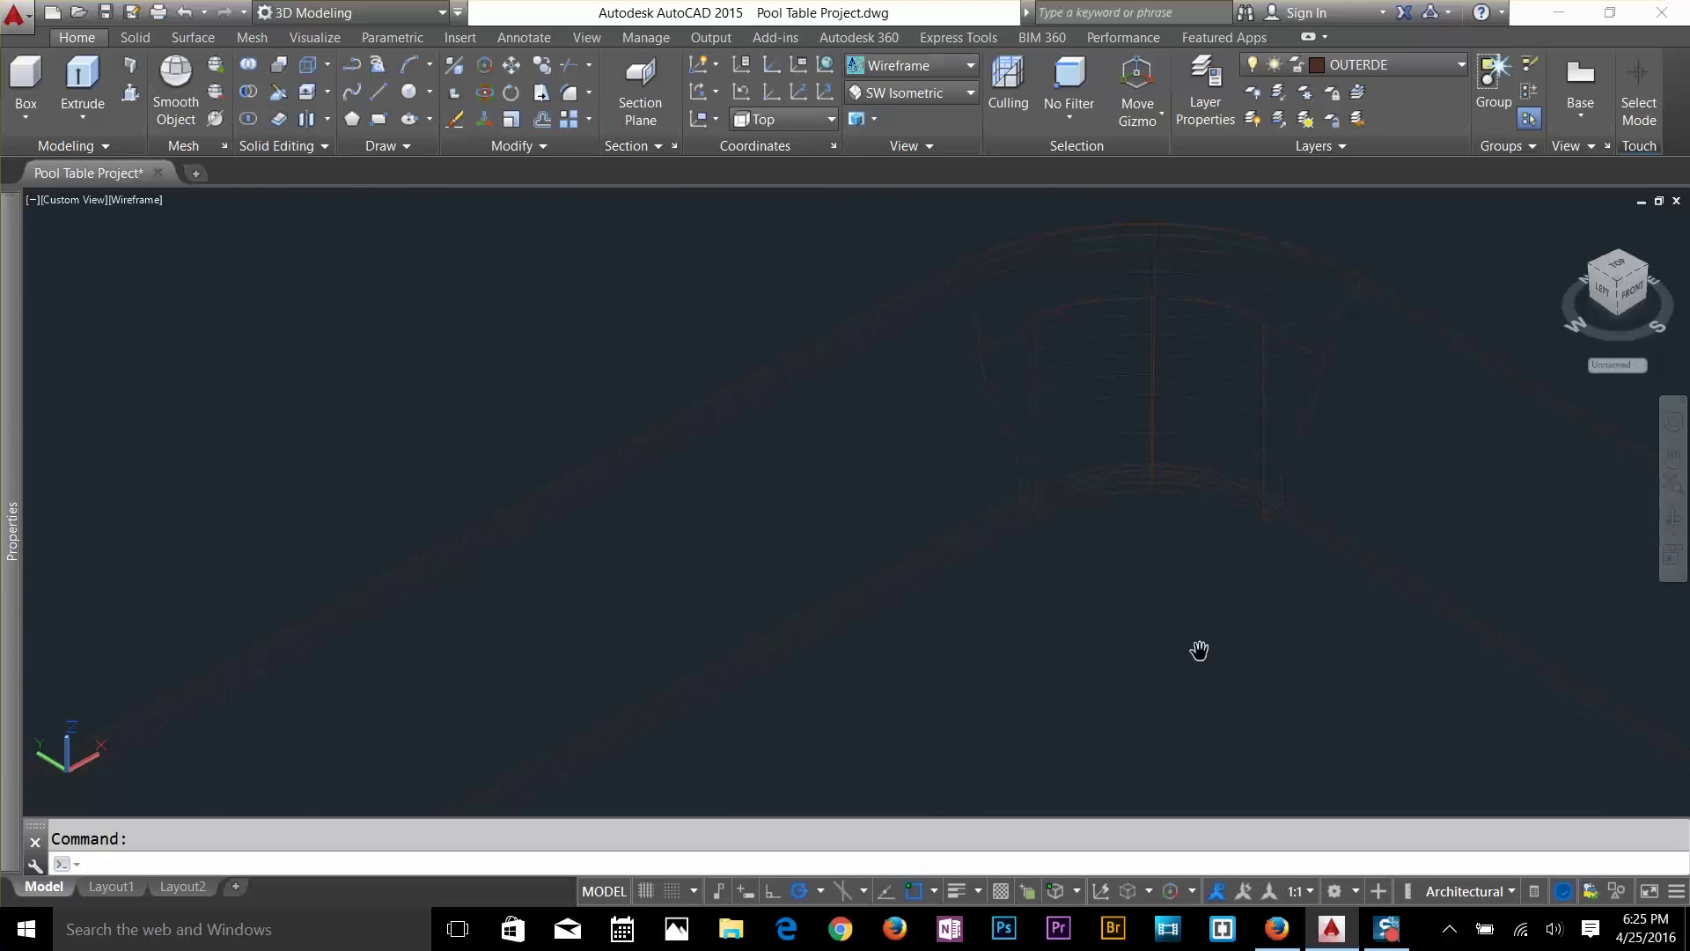
pyautogui.moveTo(1198, 649); pyautogui.dragTo(837, 536, button='middle')
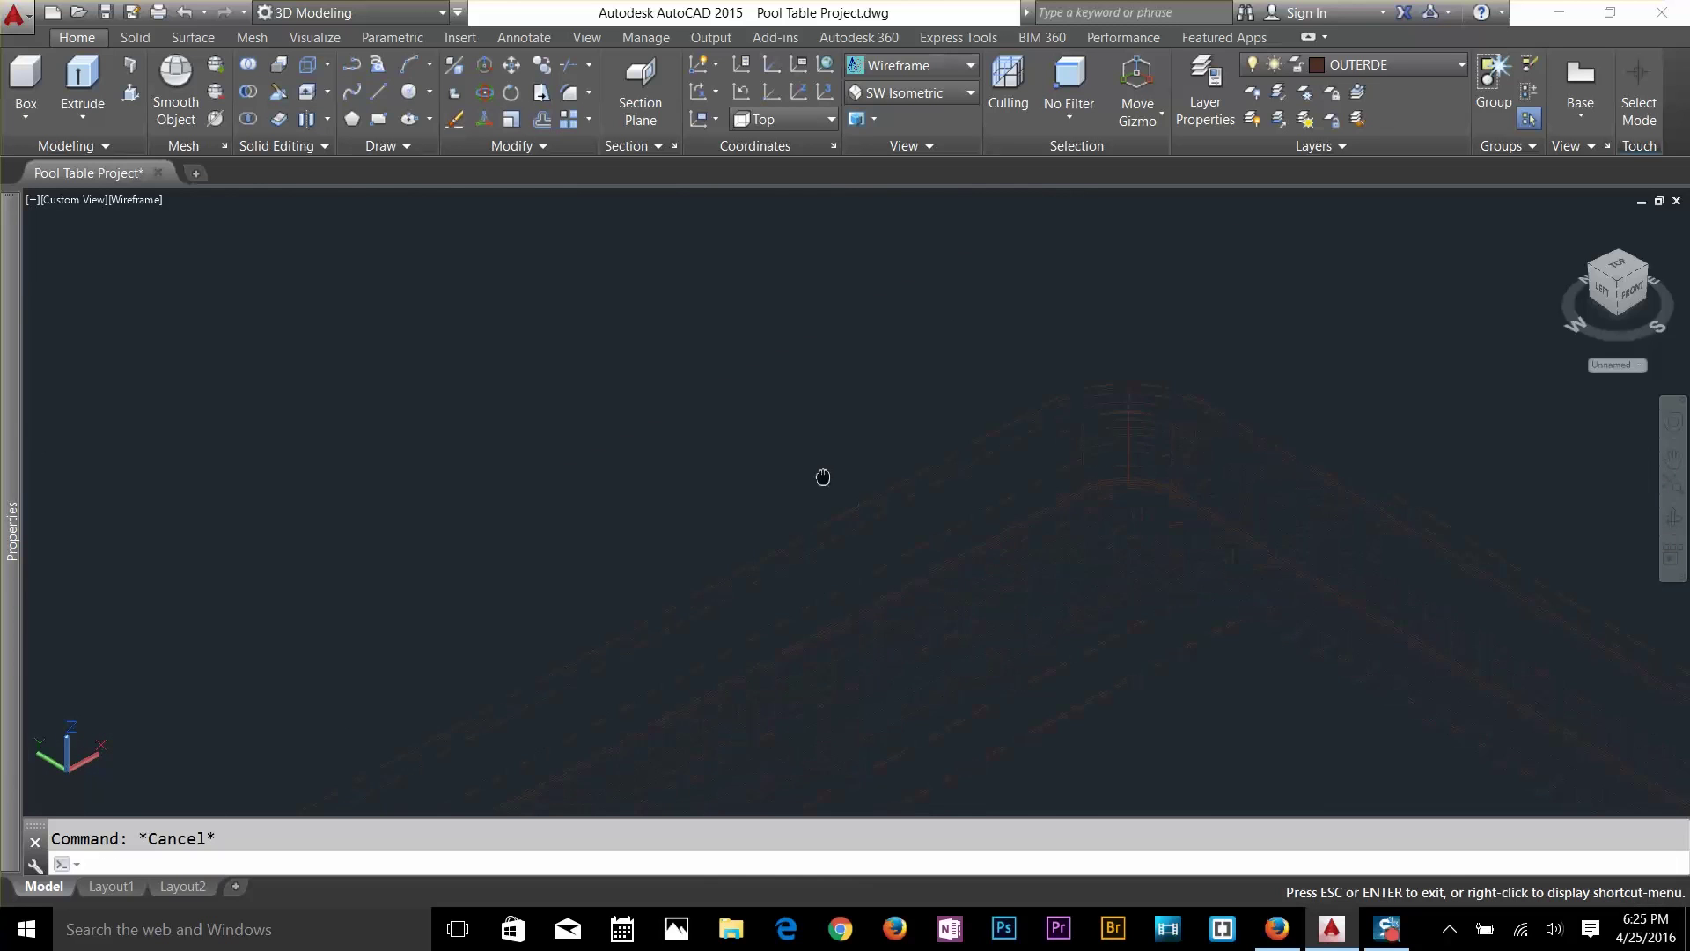
pyautogui.moveTo(823, 477); pyautogui.dragTo(822, 487, button='middle')
pyautogui.scroll(-4, 896, 551)
pyautogui.moveTo(969, 588); pyautogui.dragTo(961, 297, button='middle')
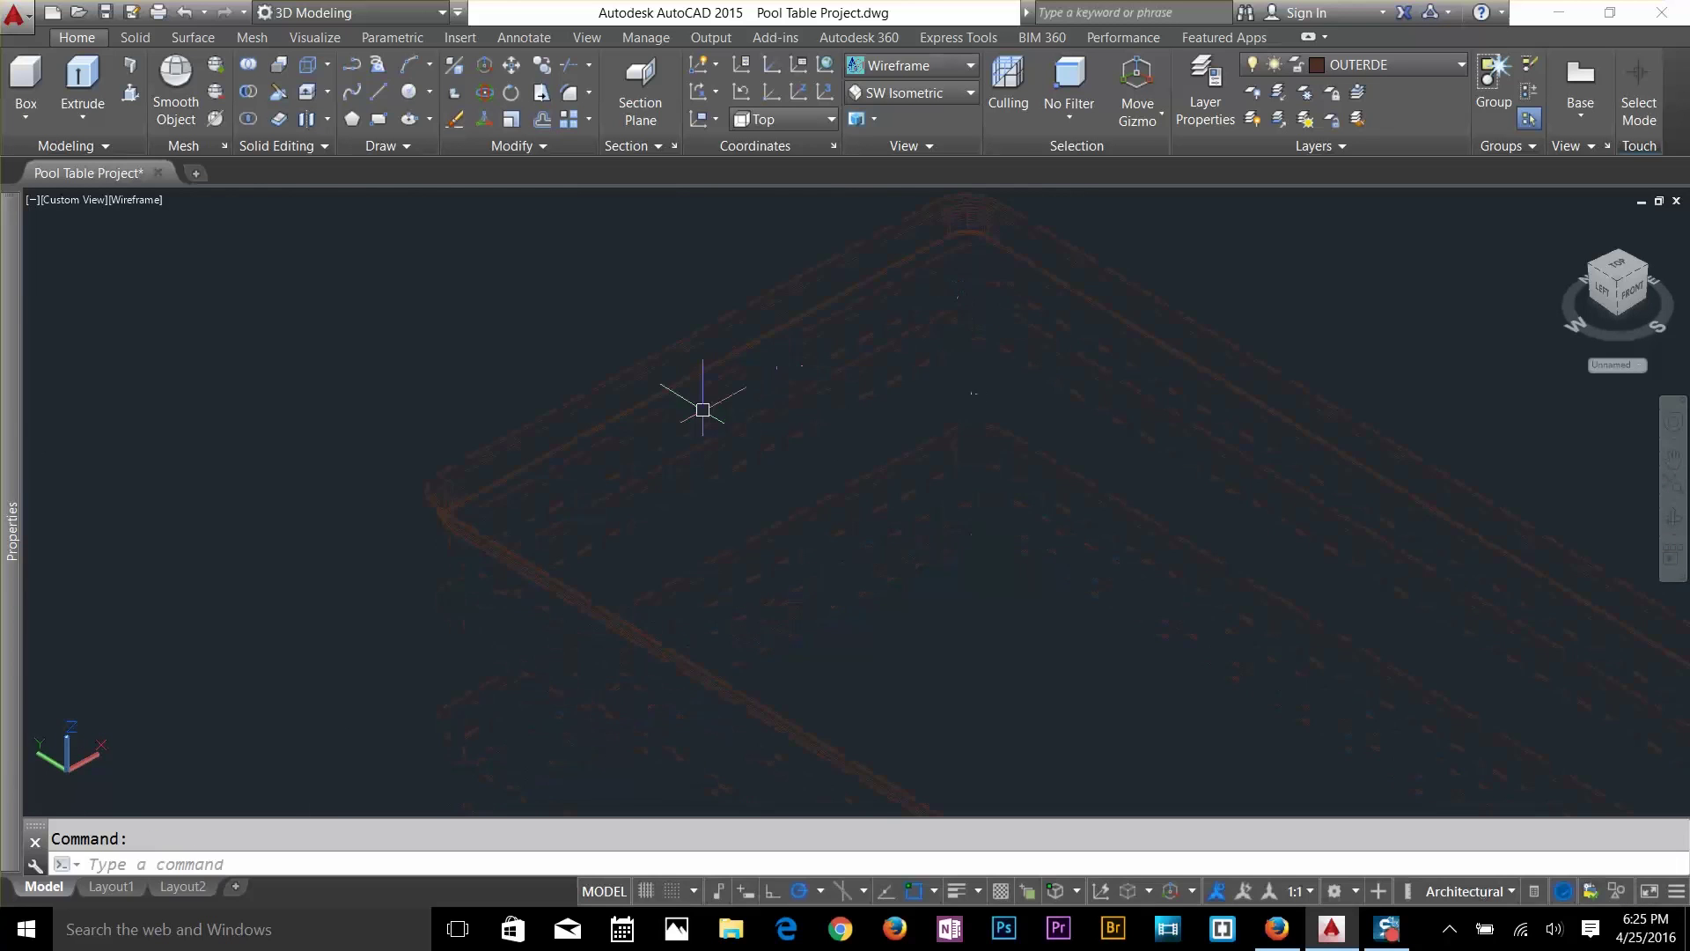
pyautogui.scroll(3, 490, 492)
pyautogui.press('Escape')
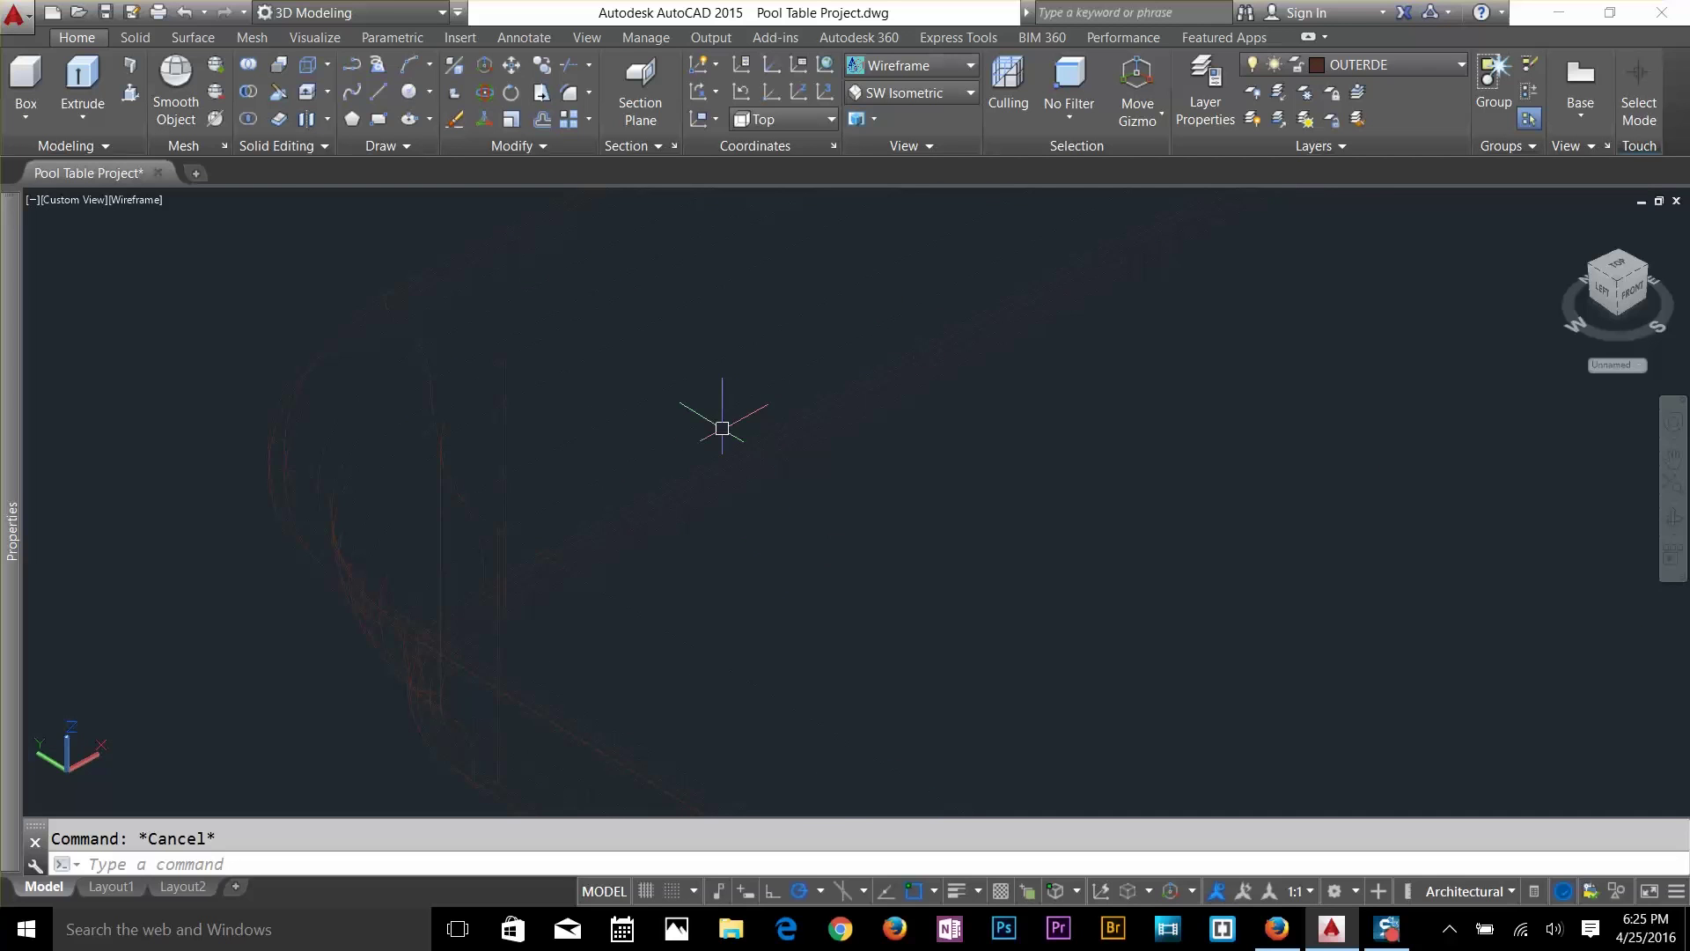
# Move the extruded moulding from the outline endpoint near its rounded corner onto the matching endpoint at the assembled pool table's corner.
pyautogui.write('m')
pyautogui.press('Return')
pyautogui.click(602, 596)
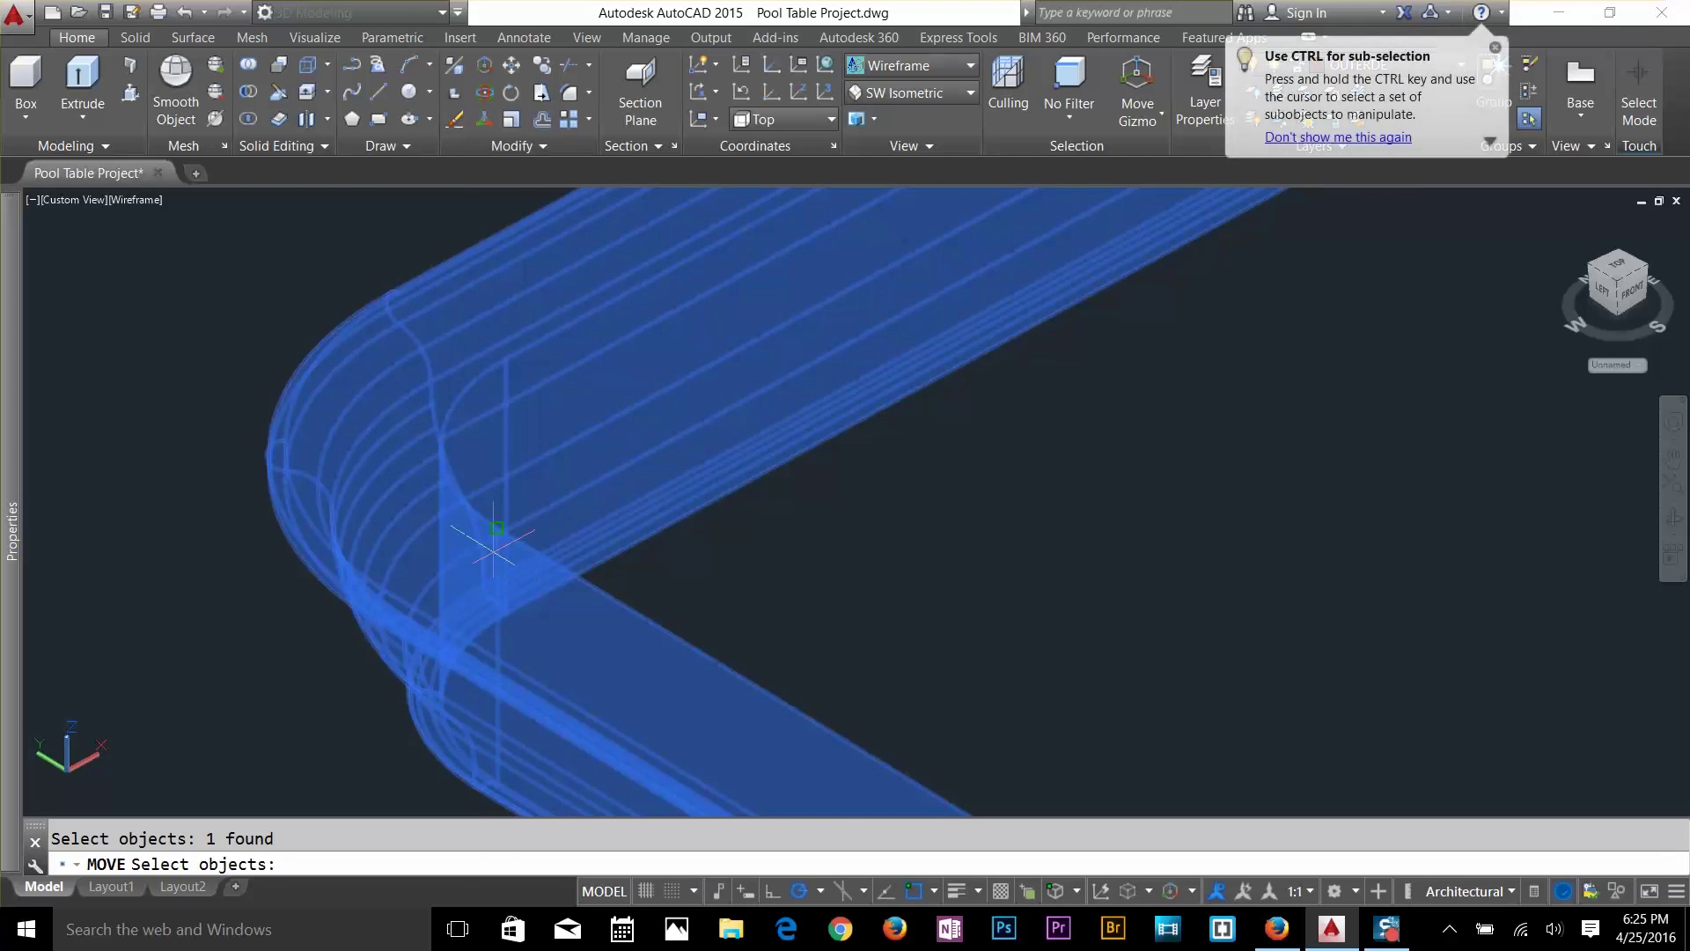
pyautogui.press('Return')
pyautogui.scroll(4, 495, 532)
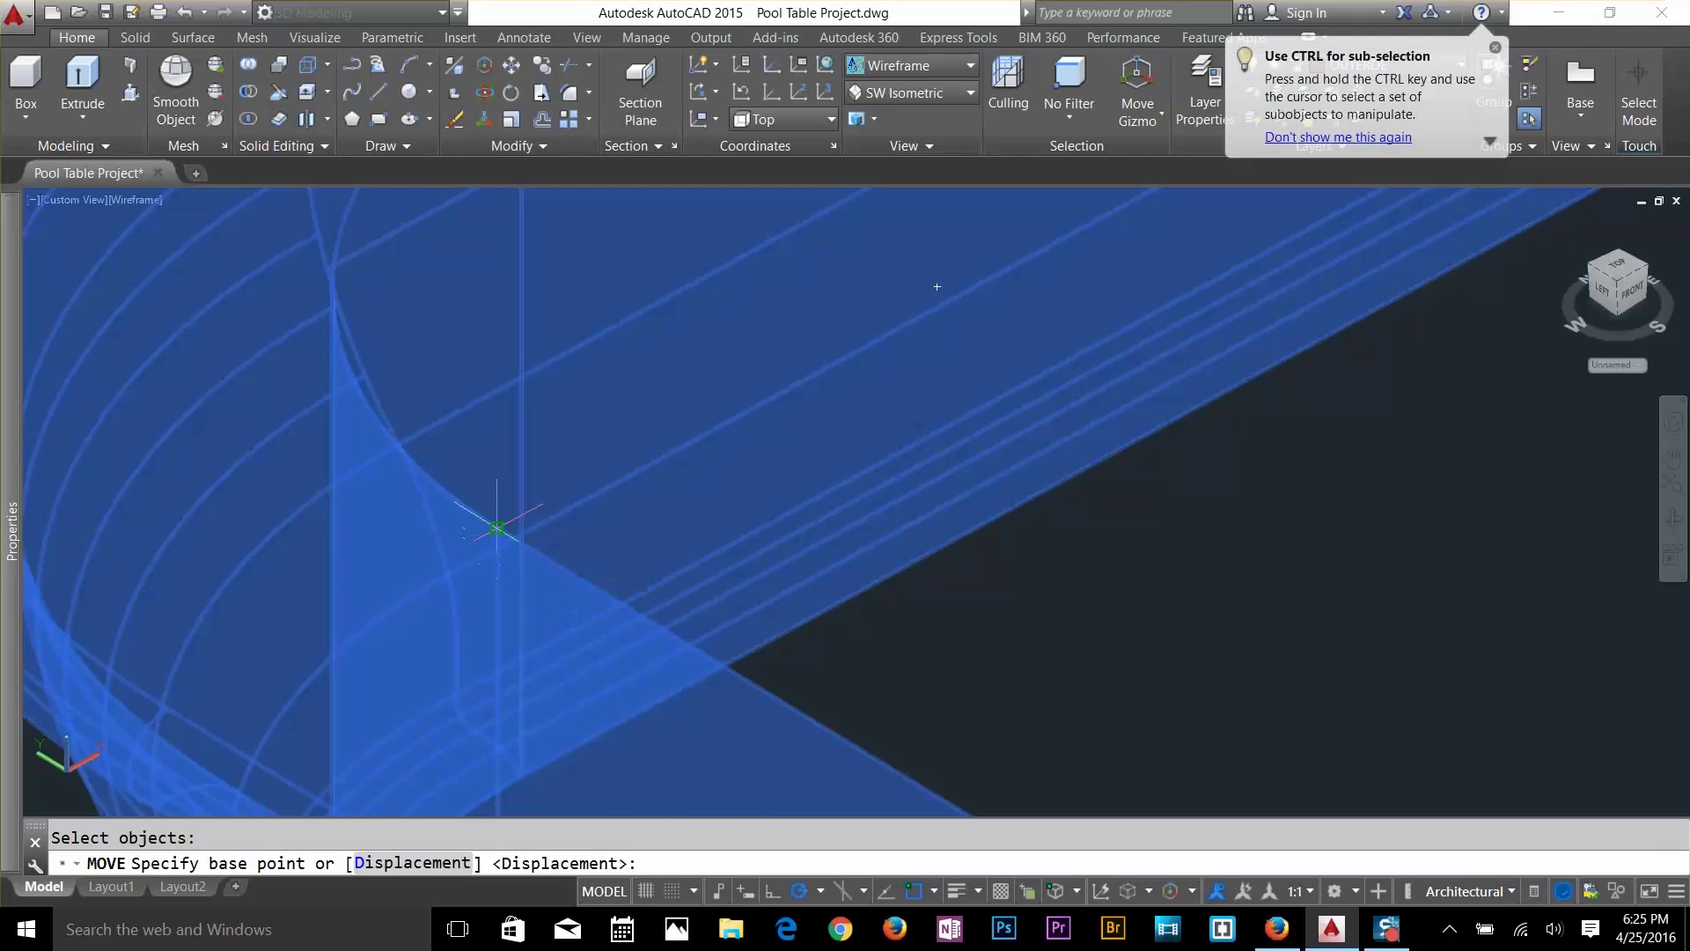
pyautogui.click(497, 528)
pyautogui.scroll(-1, 498, 536)
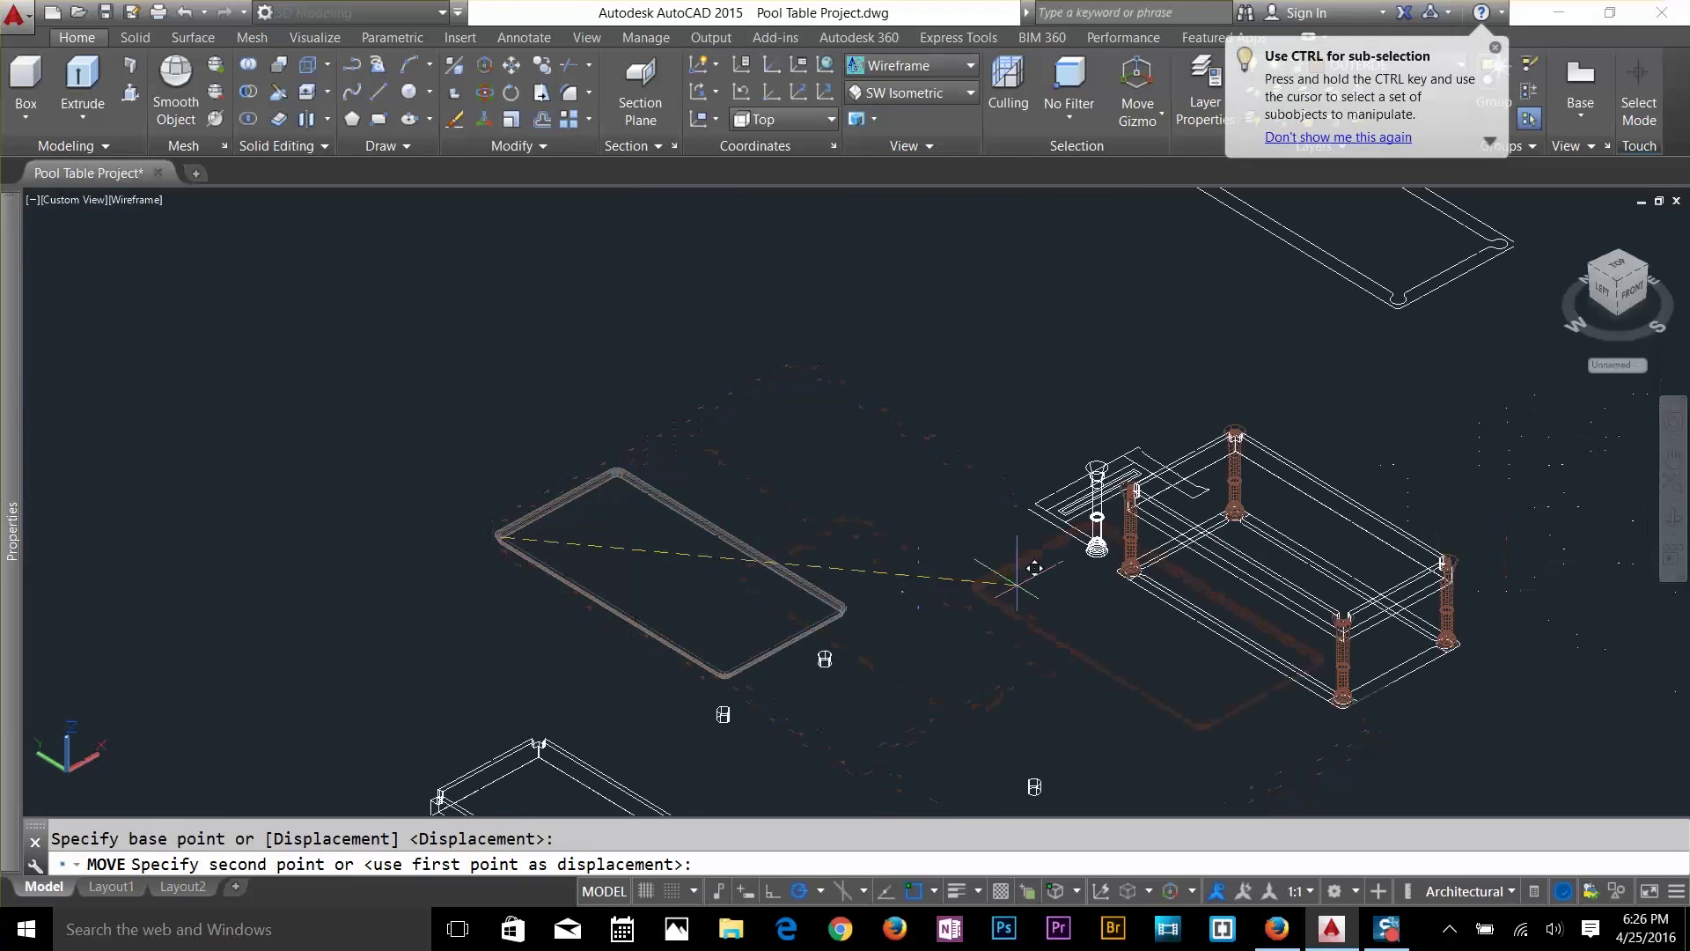
pyautogui.moveTo(1327, 552); pyautogui.dragTo(545, 778, button='middle')
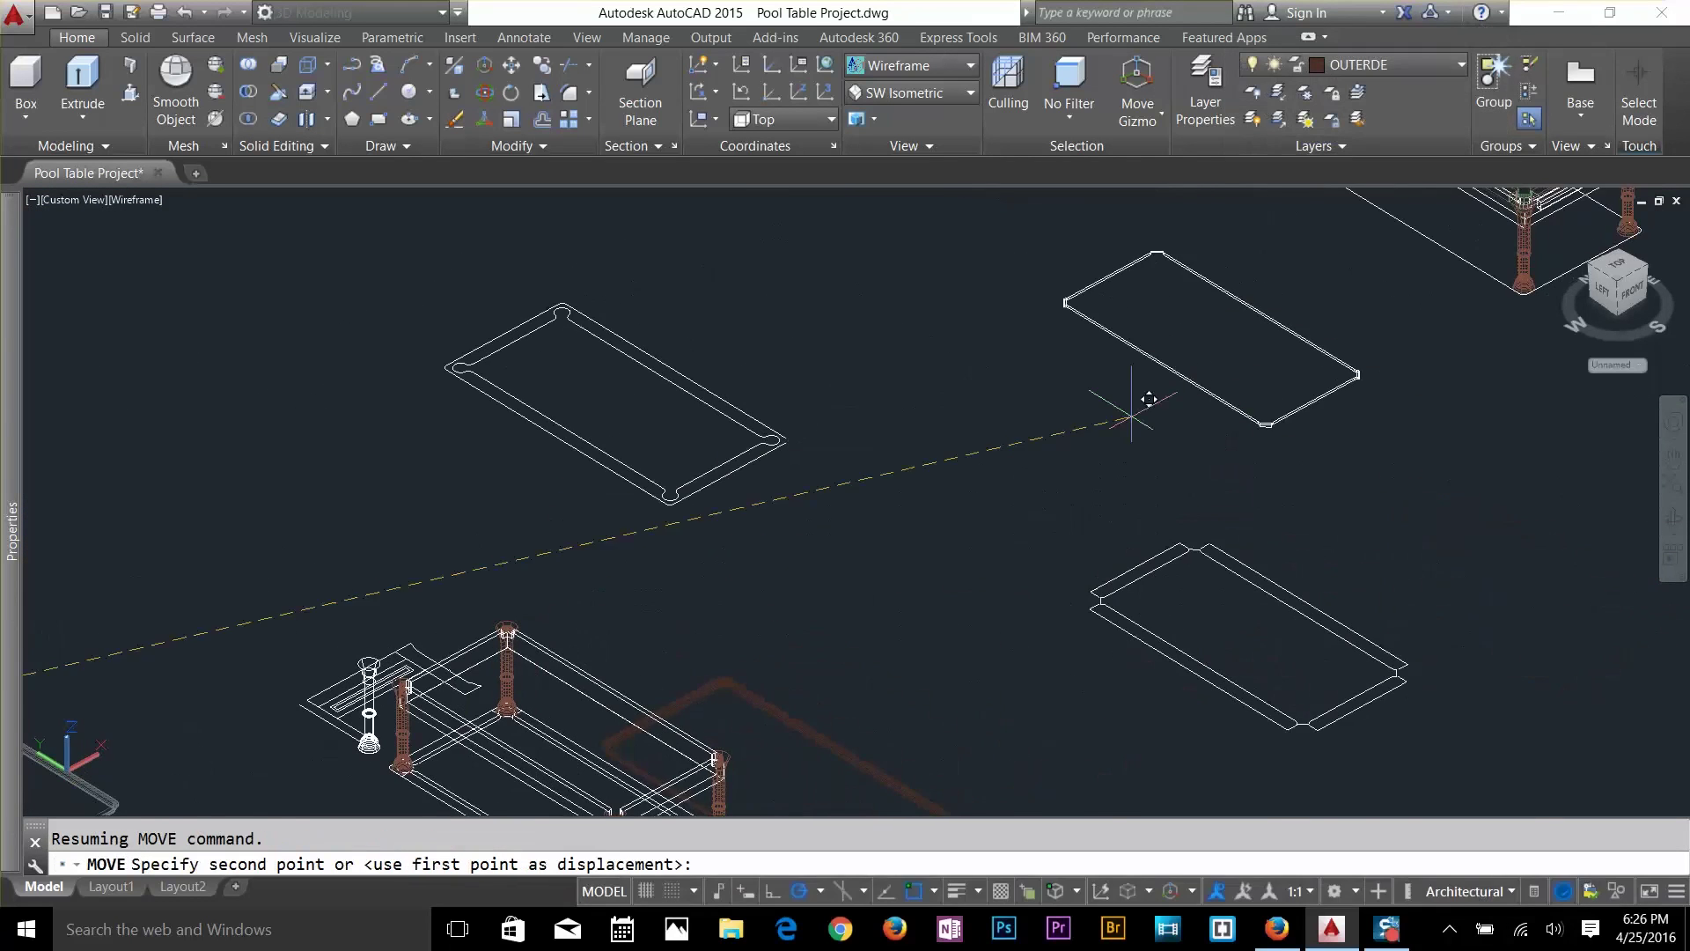
pyautogui.moveTo(1122, 424); pyautogui.dragTo(920, 827, button='middle')
pyautogui.scroll(2, 1135, 489)
pyautogui.scroll(5, 1138, 476)
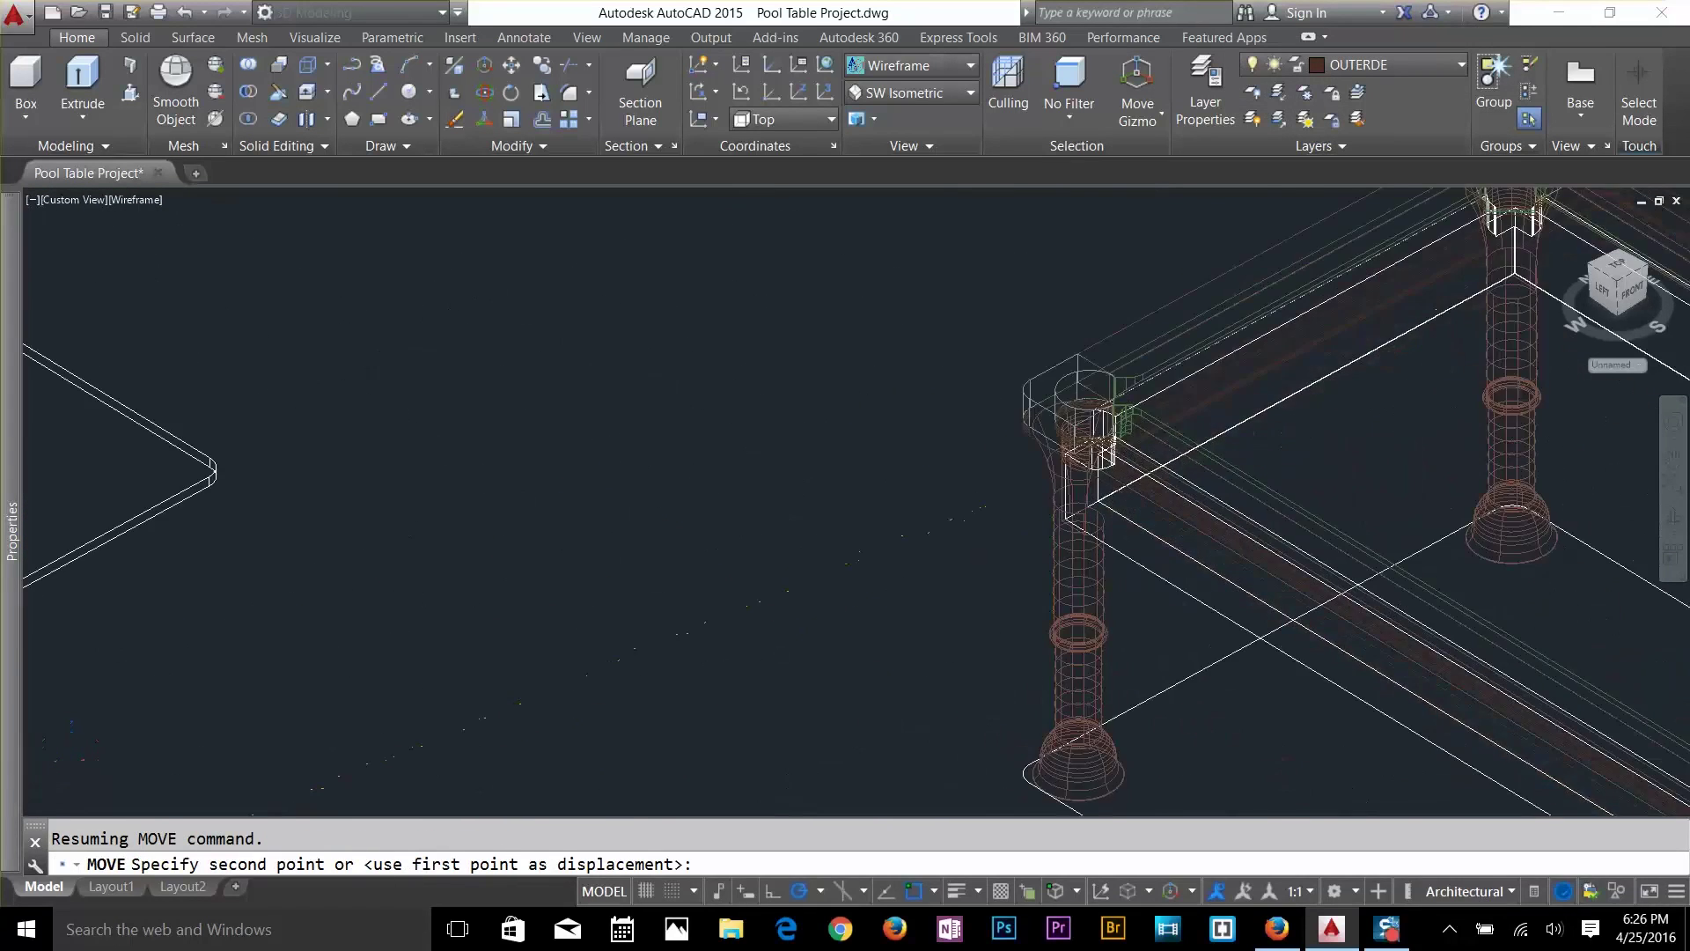
pyautogui.scroll(3, 954, 347)
pyautogui.scroll(3, 939, 352)
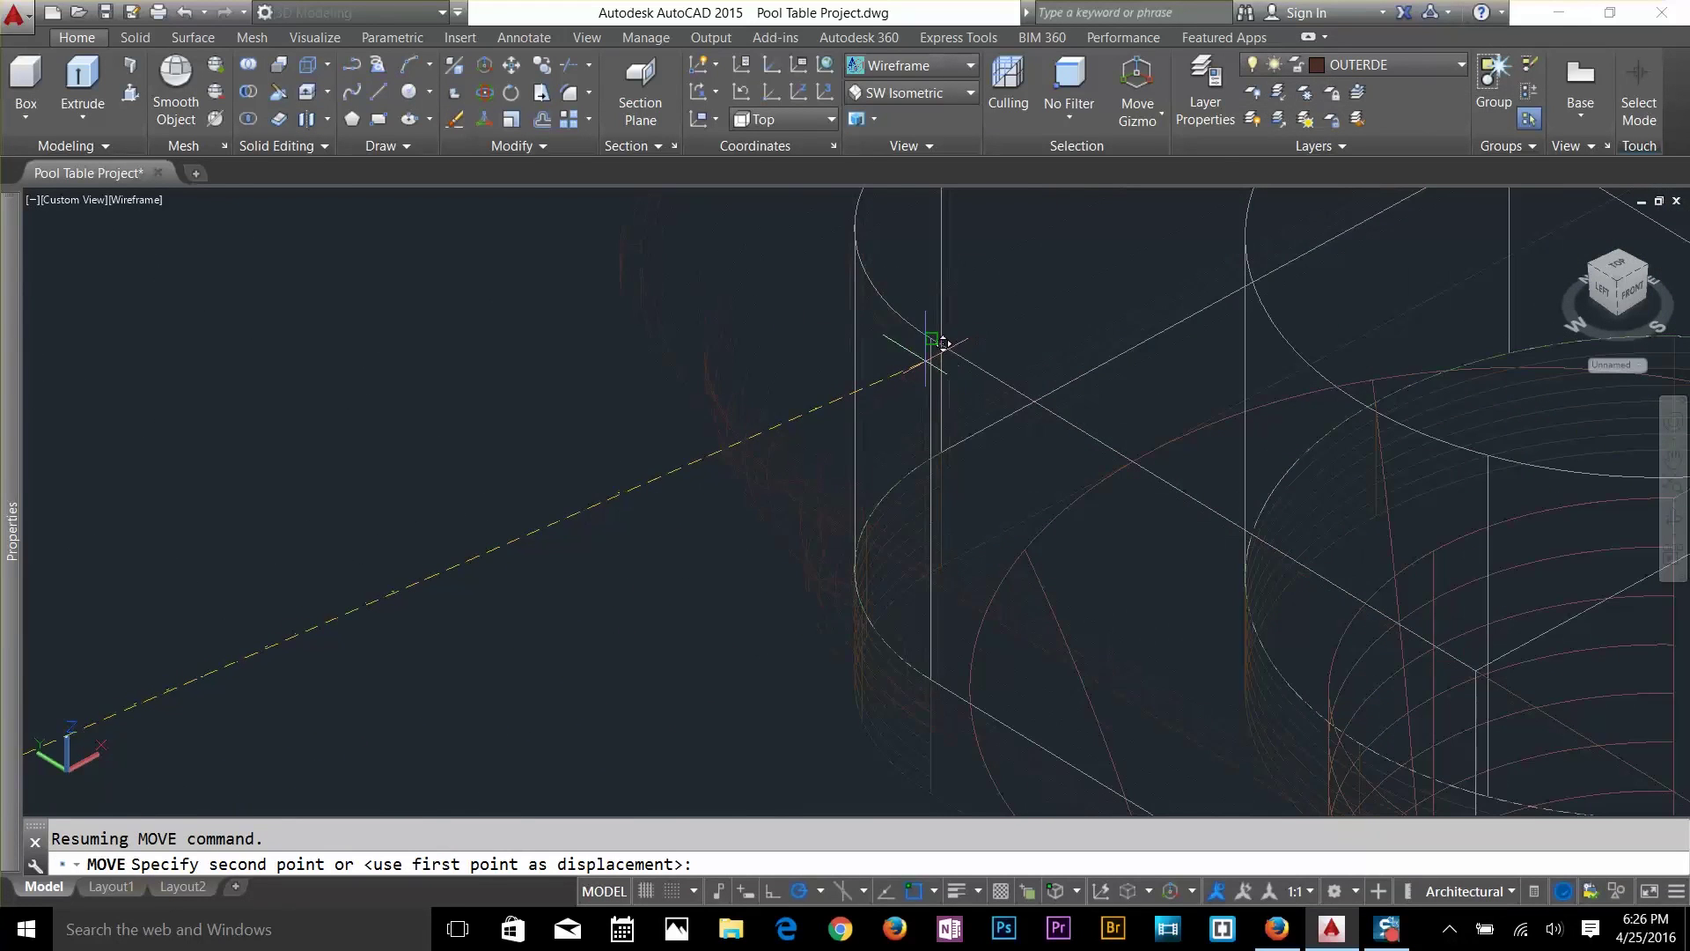
pyautogui.click(932, 336)
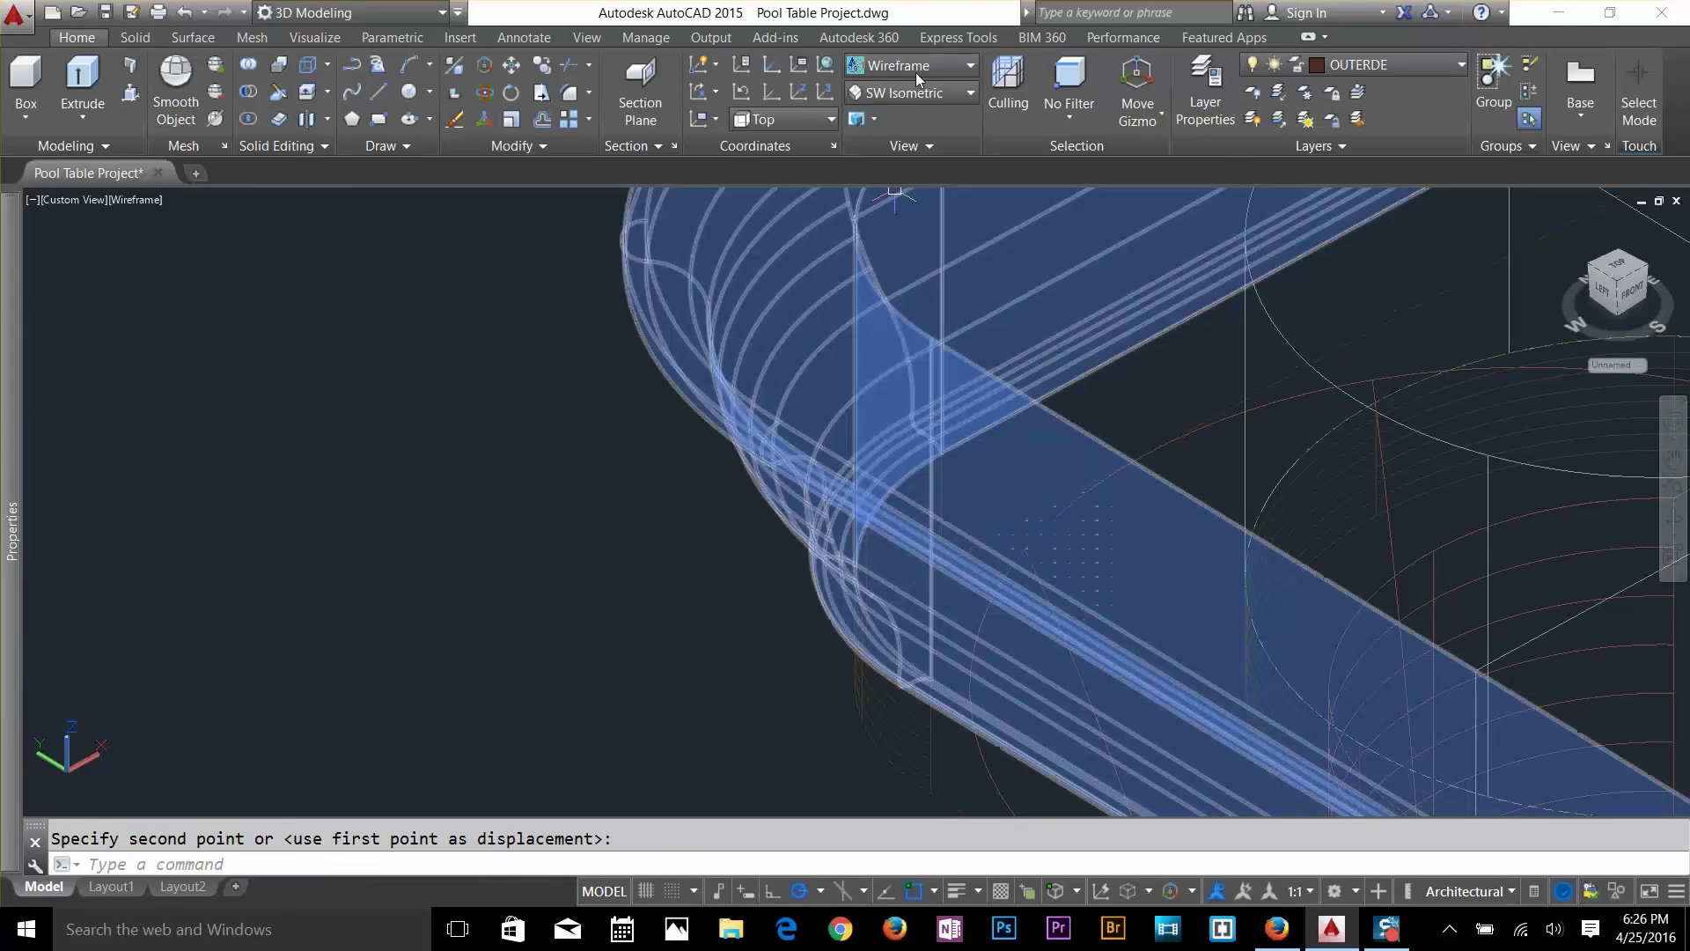
# Switch the model's visual style from Wireframe to Realistic.
pyautogui.click(969, 66)
pyautogui.click(890, 185)
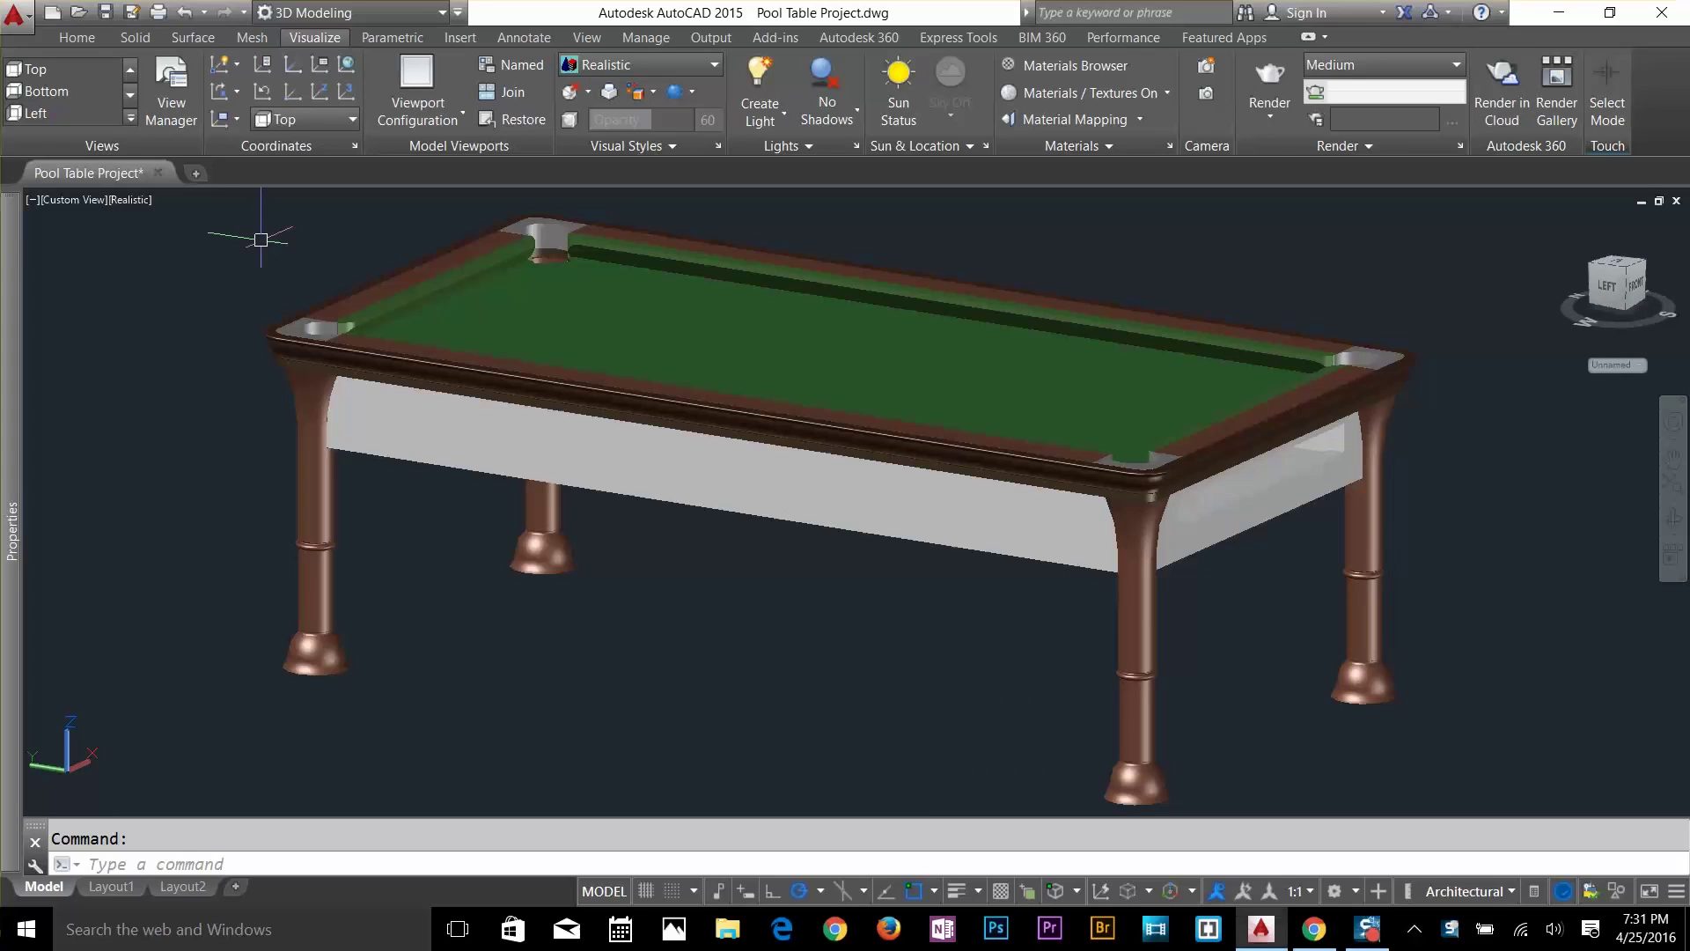
pyautogui.click(803, 221)
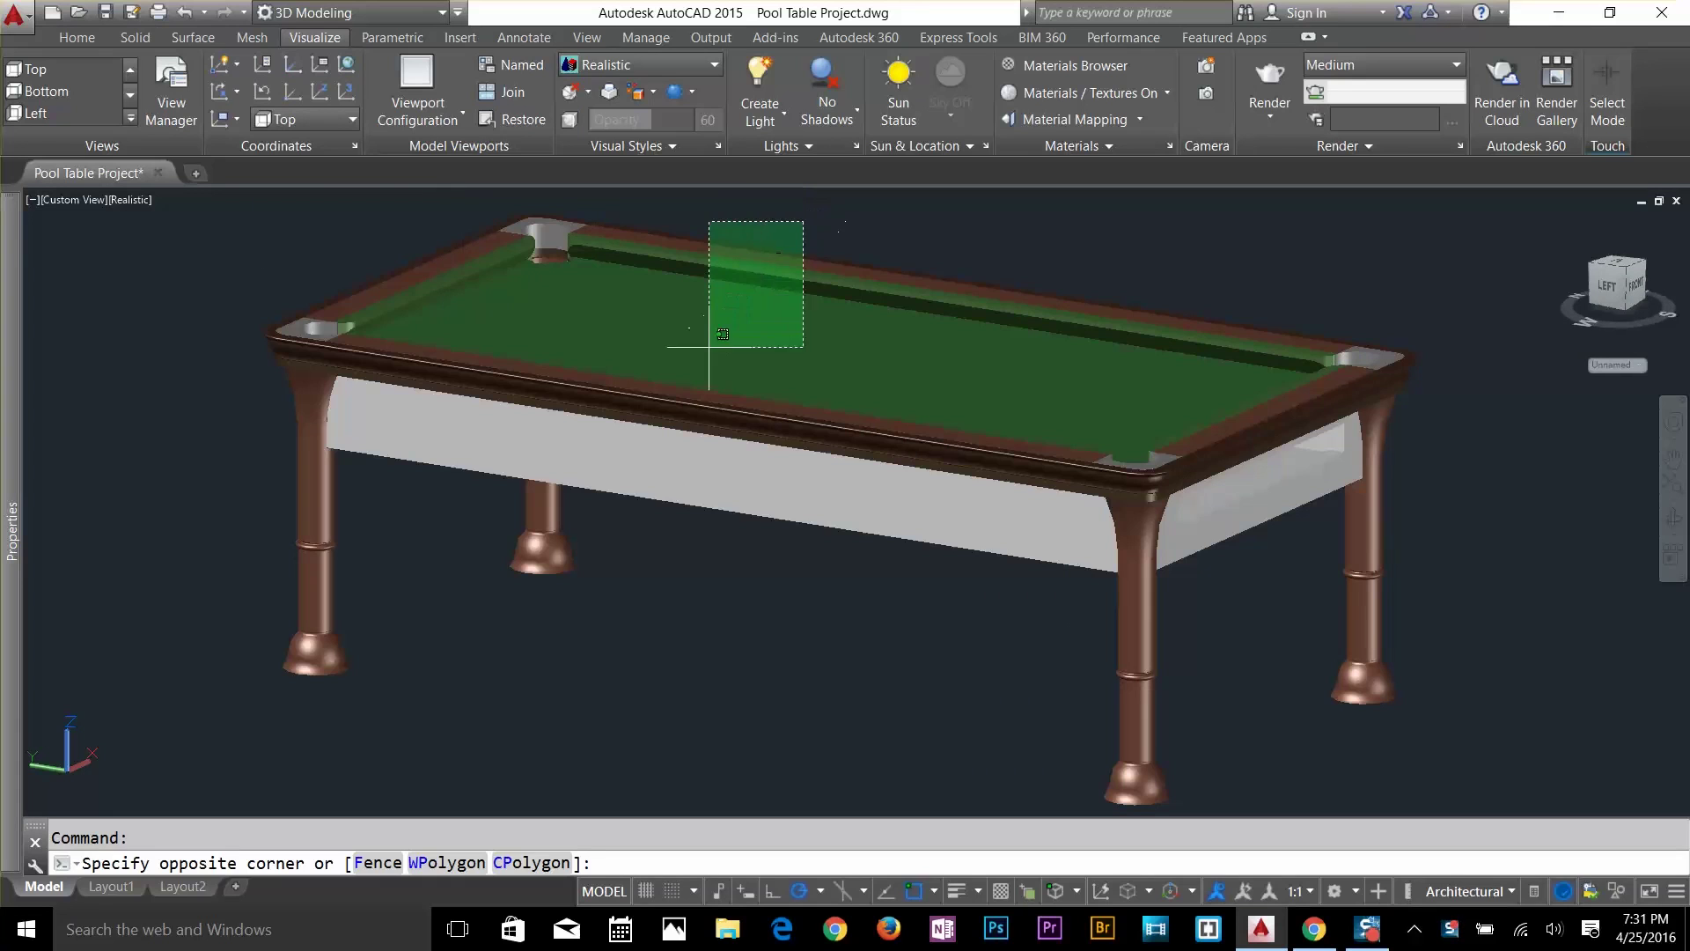
pyautogui.click(667, 542)
pyautogui.press('Escape')
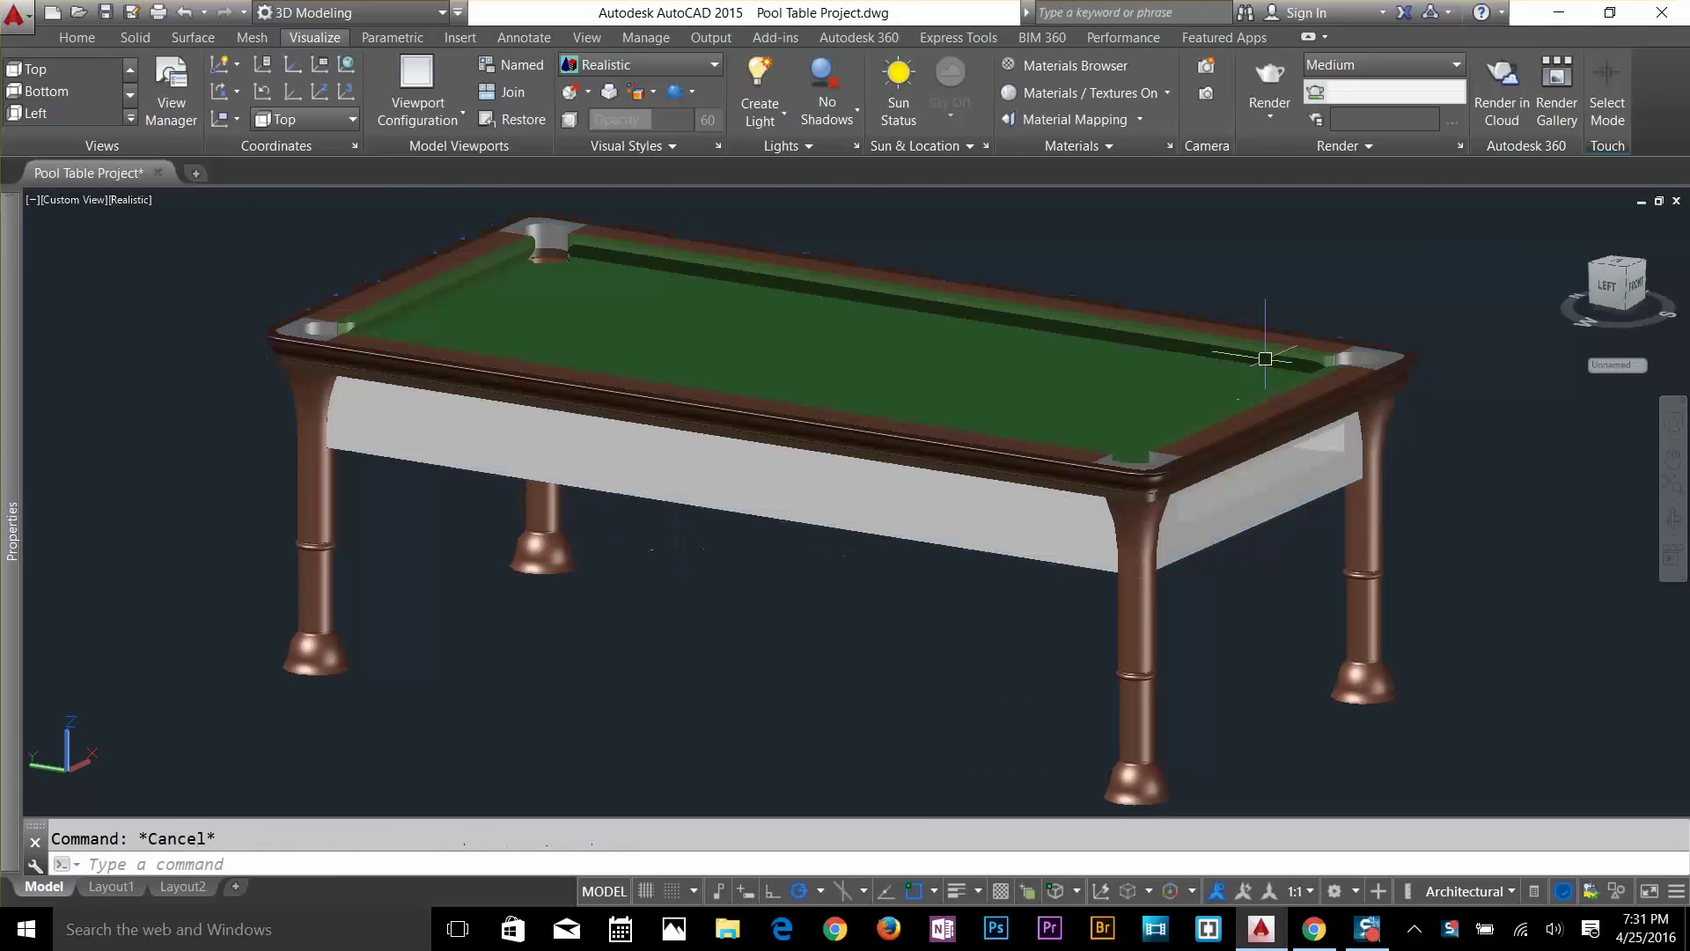